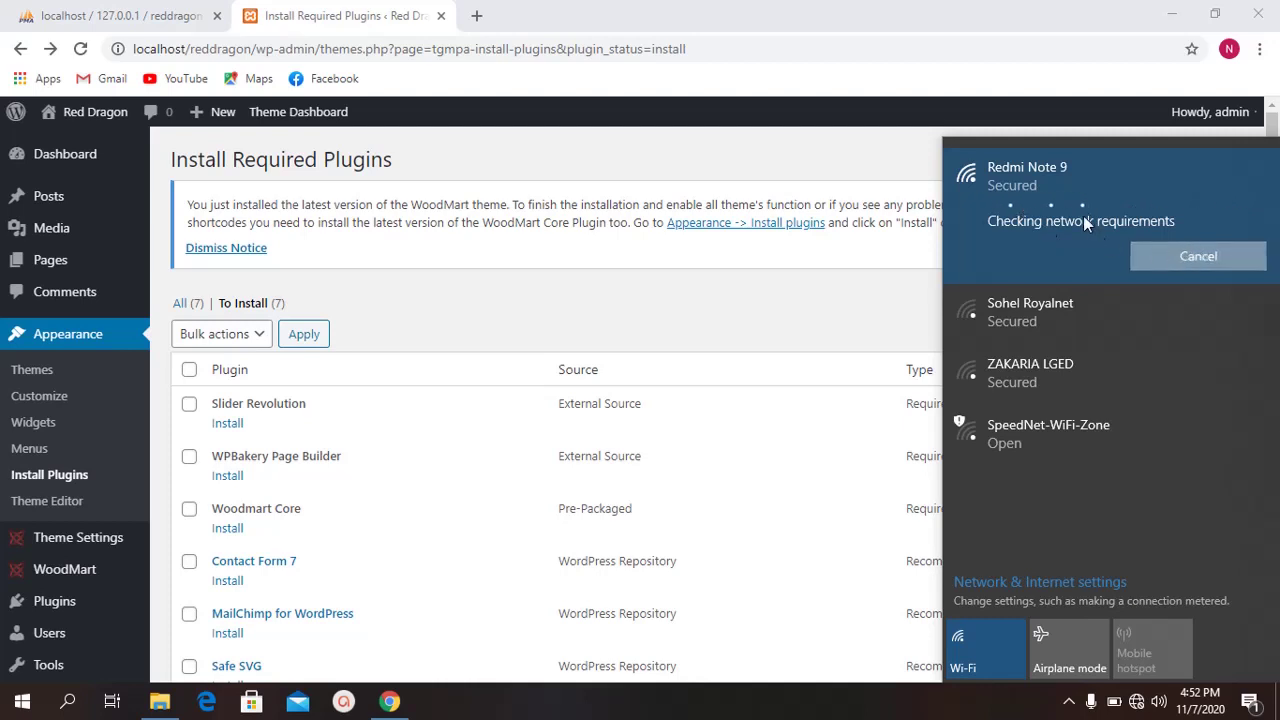
Step: Connect to the Redmi Note 9 Wi-Fi with its security key and make the PC discoverable
{"action": "right_click", "coordinate": [1085, 222]}
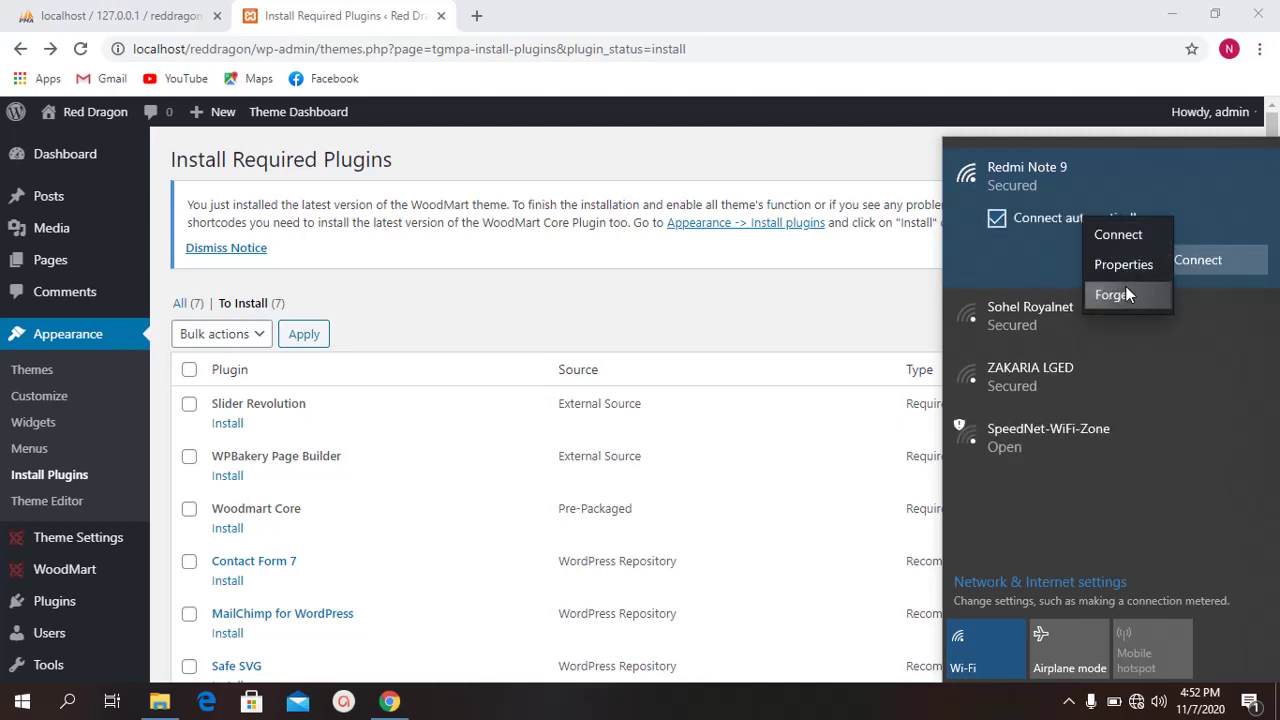
{"action": "left_click", "coordinate": [1077, 228]}
{"action": "left_click", "coordinate": [1040, 310]}
{"action": "left_click", "coordinate": [1058, 180]}
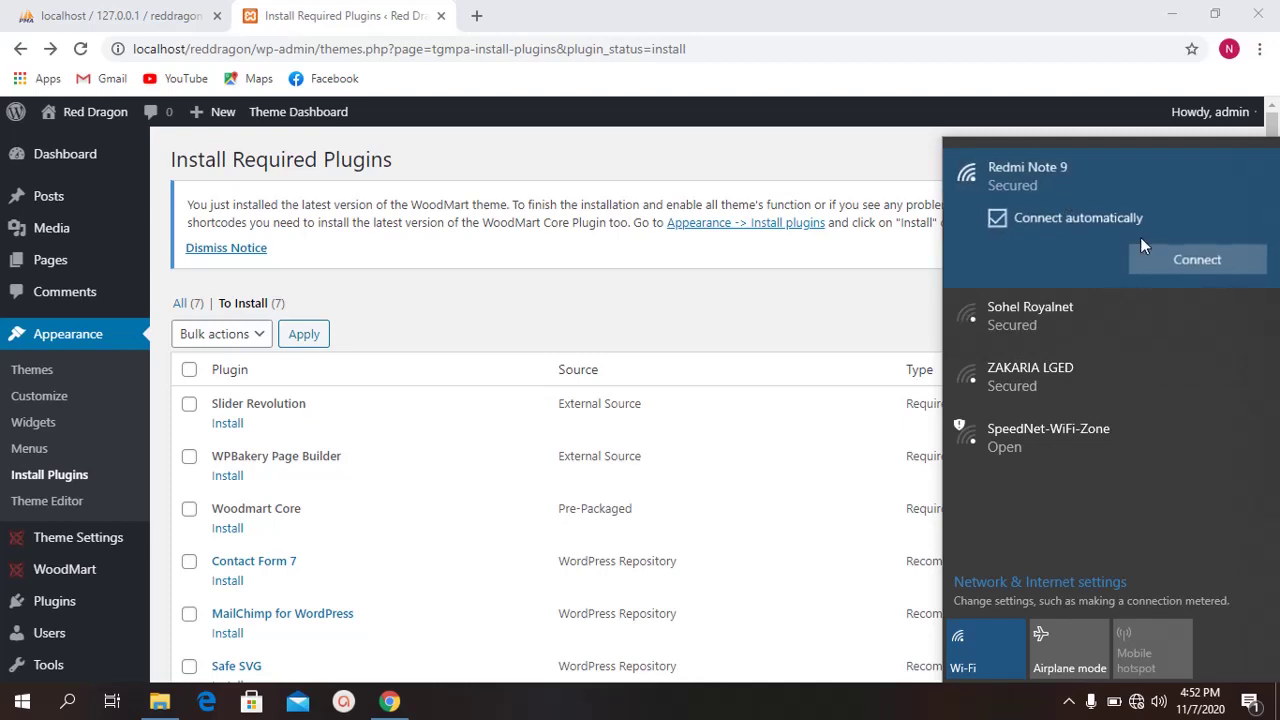
{"action": "left_click", "coordinate": [1188, 256]}
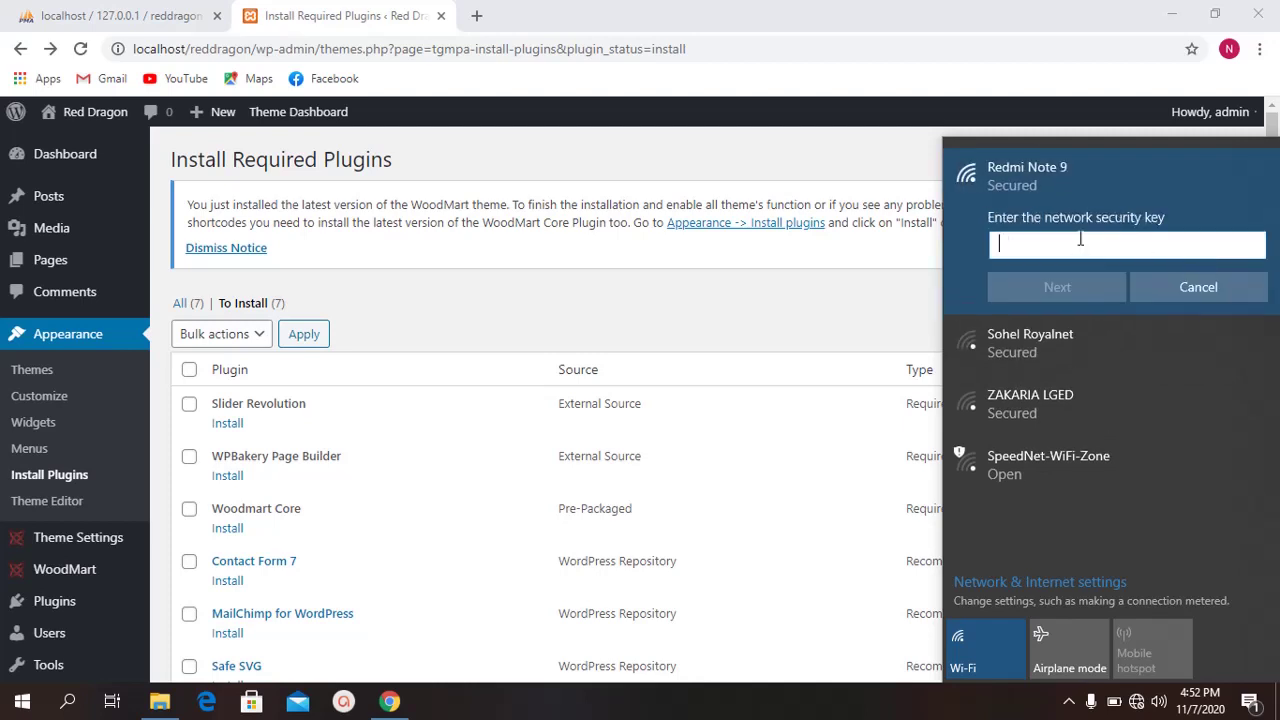
{"action": "type", "text": "••••••••"}
{"action": "left_click", "coordinate": [1060, 290]}
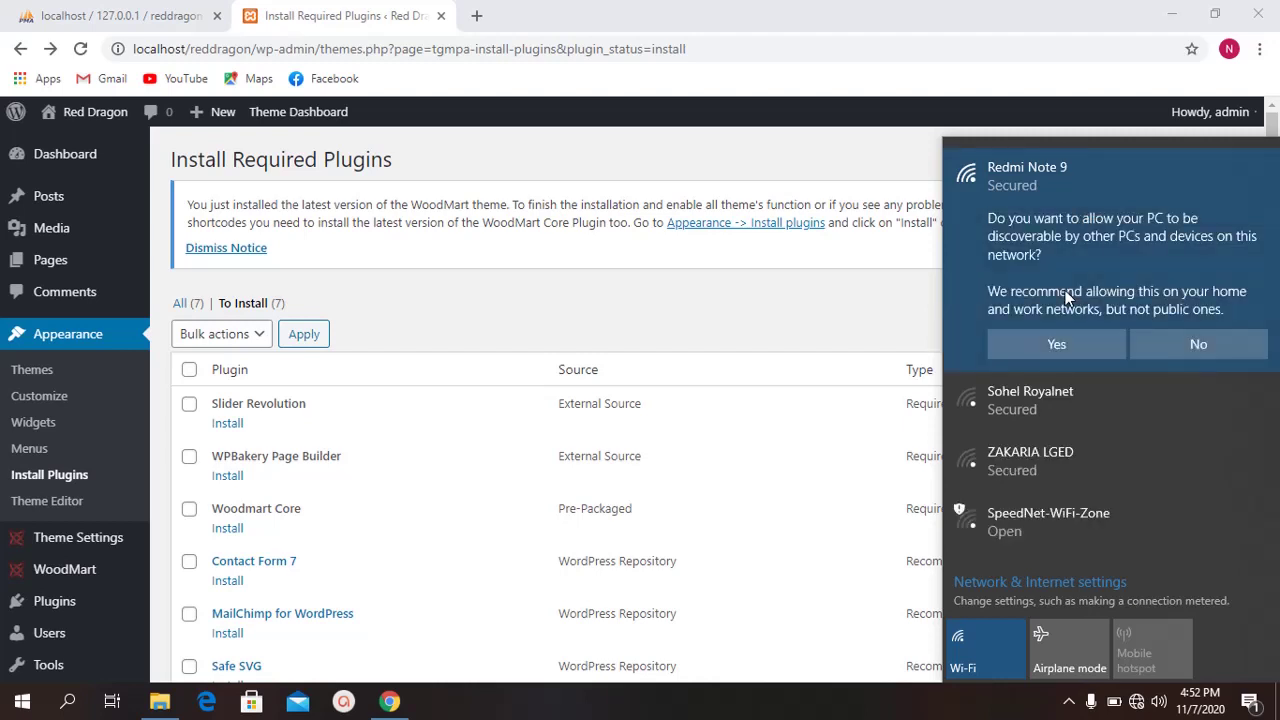
{"action": "left_click", "coordinate": [1079, 343]}
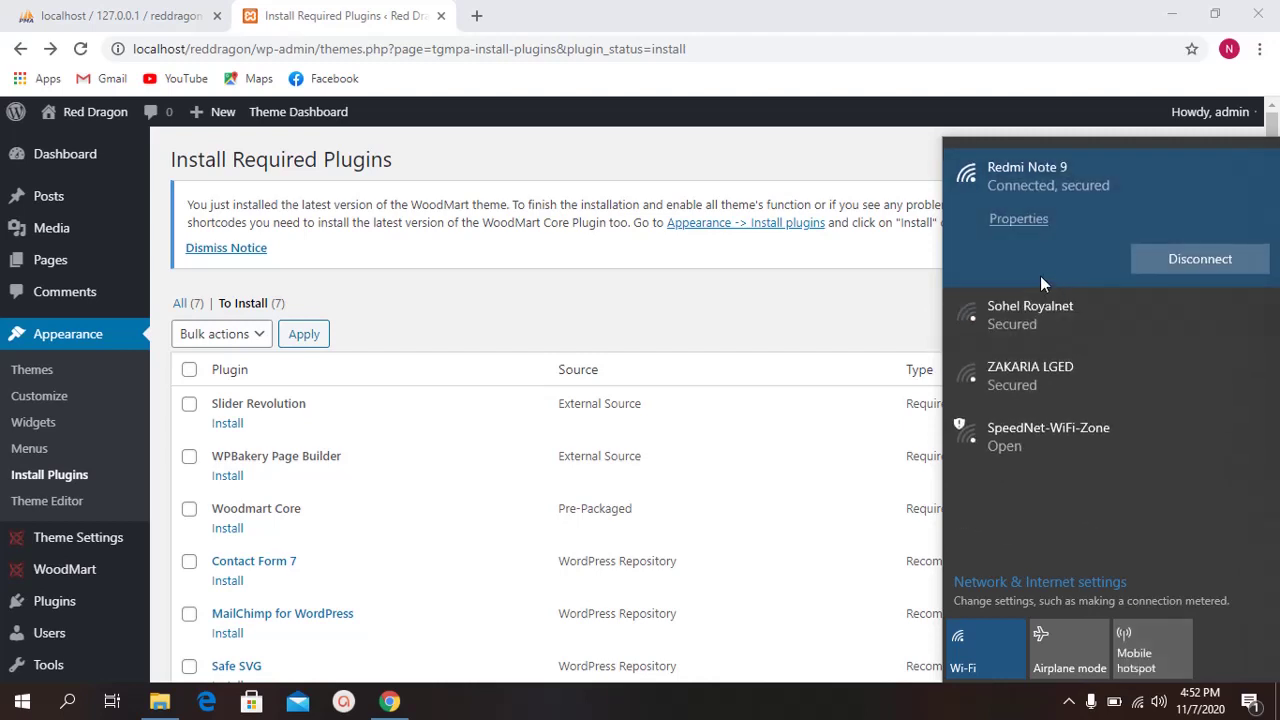
Step: Select all seven required plugins and apply the Install bulk action
{"action": "left_click", "coordinate": [358, 10]}
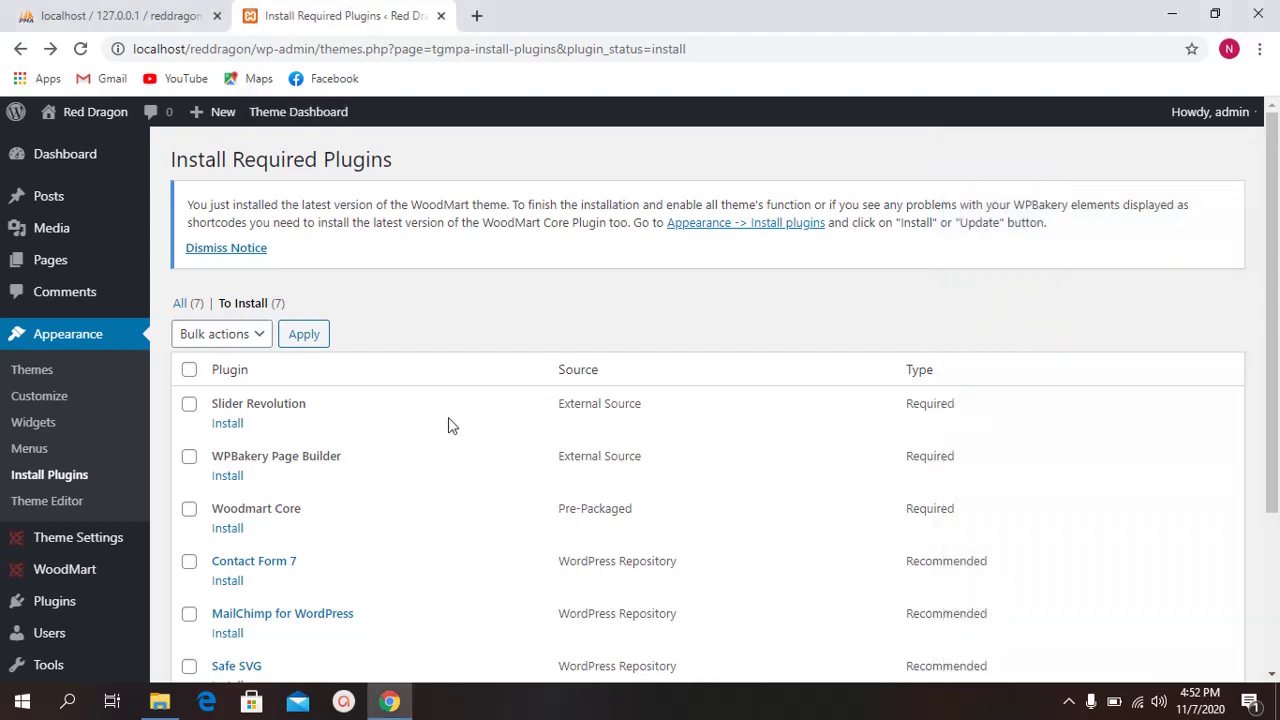
{"action": "scroll", "coordinate": [240, 290], "scroll_direction": "down", "scroll_amount": 1}
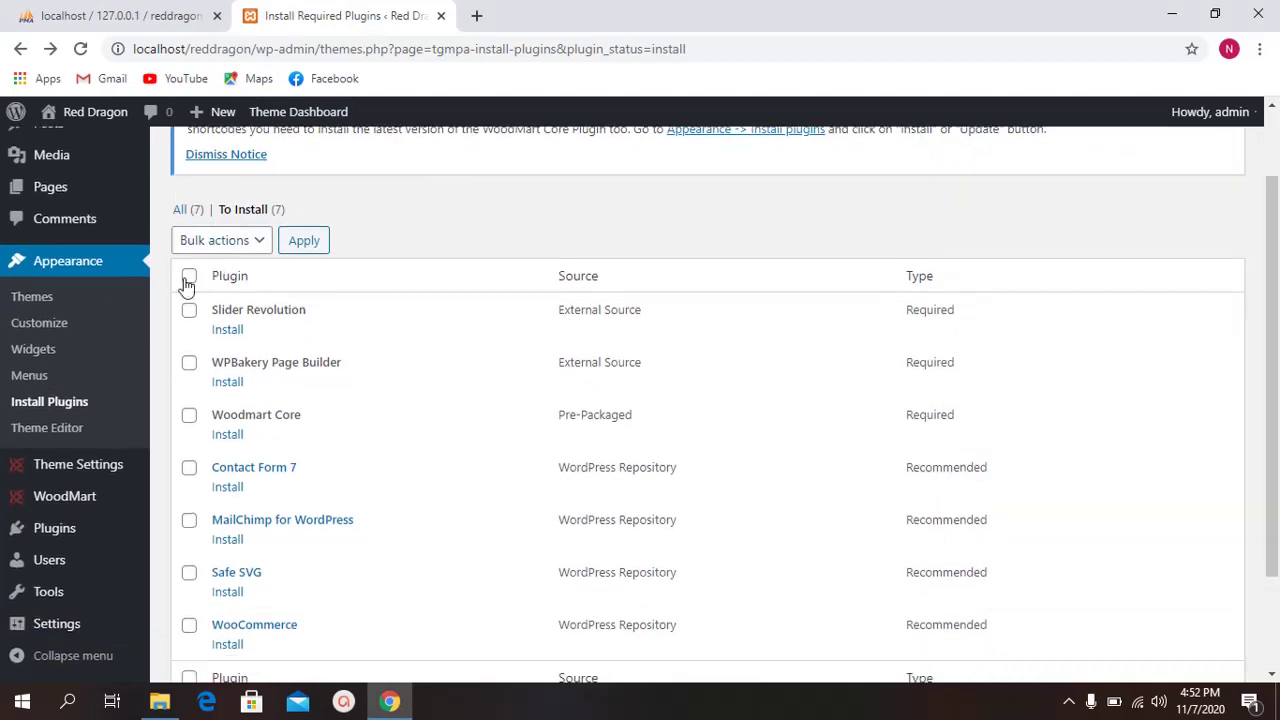
{"action": "left_click", "coordinate": [189, 276]}
{"action": "scroll", "coordinate": [430, 275], "scroll_direction": "down", "scroll_amount": 1}
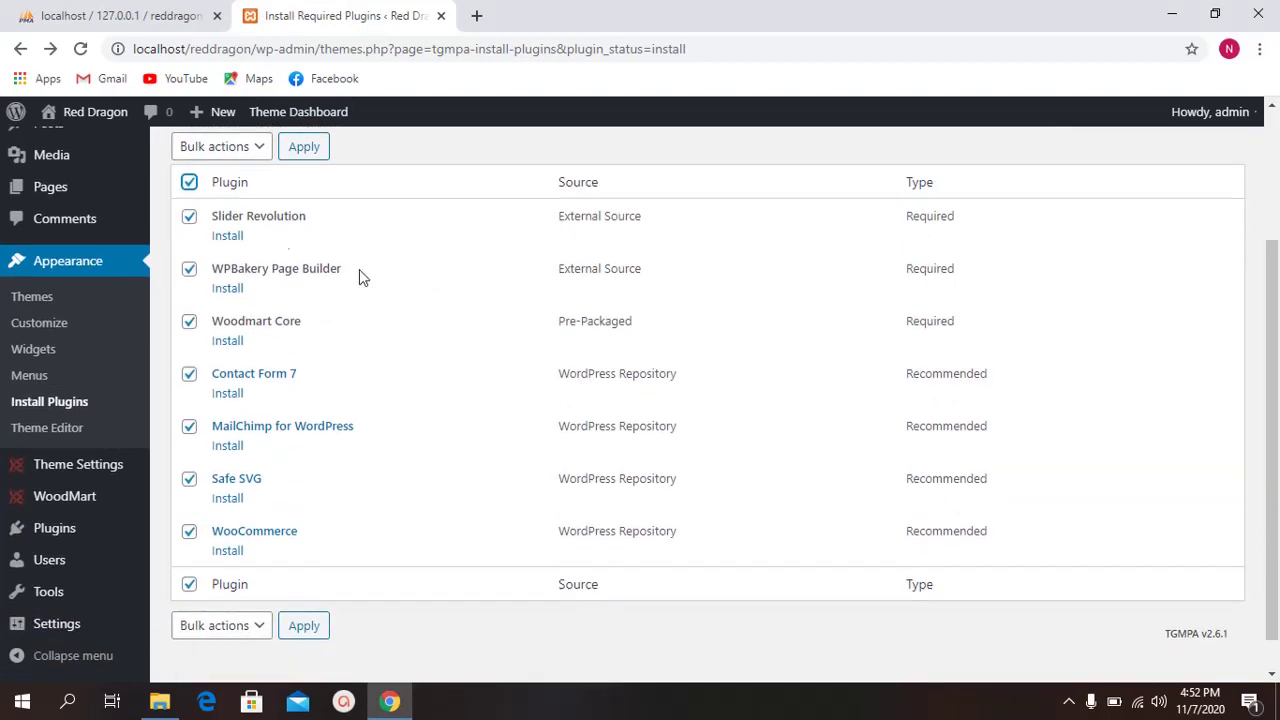
{"action": "left_click", "coordinate": [222, 150]}
{"action": "left_click", "coordinate": [227, 190]}
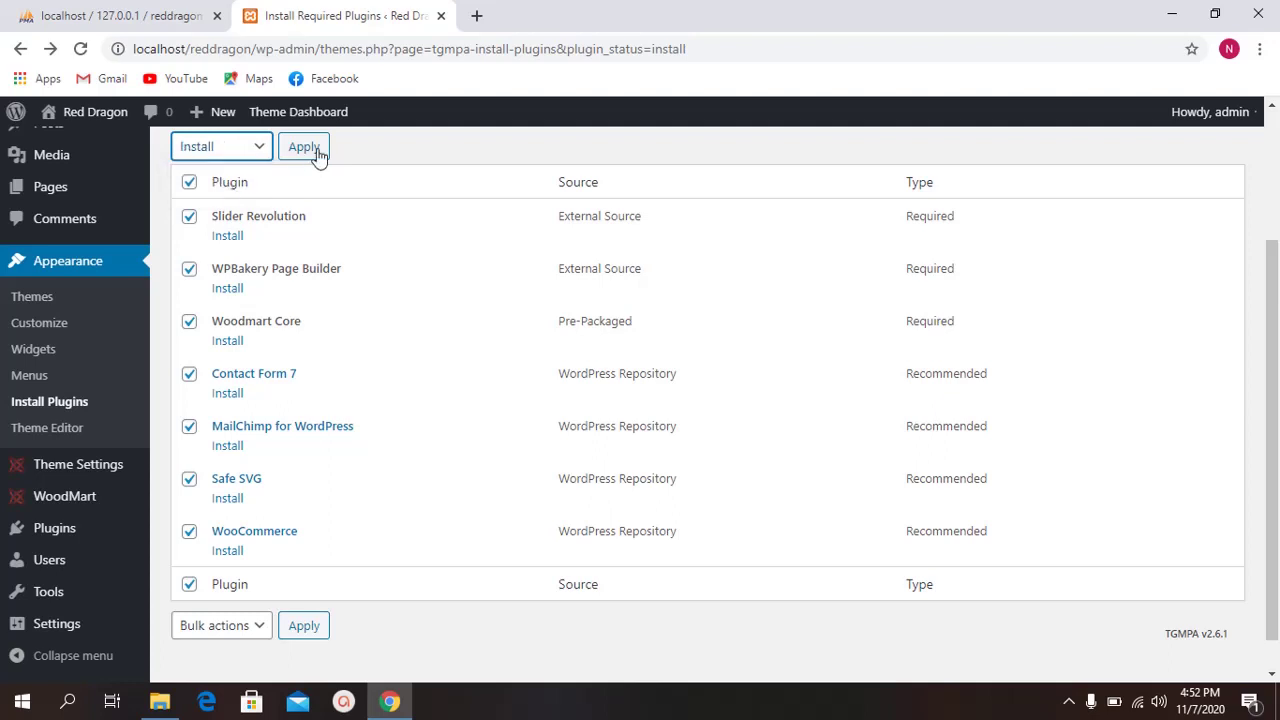
{"action": "left_click", "coordinate": [314, 152]}
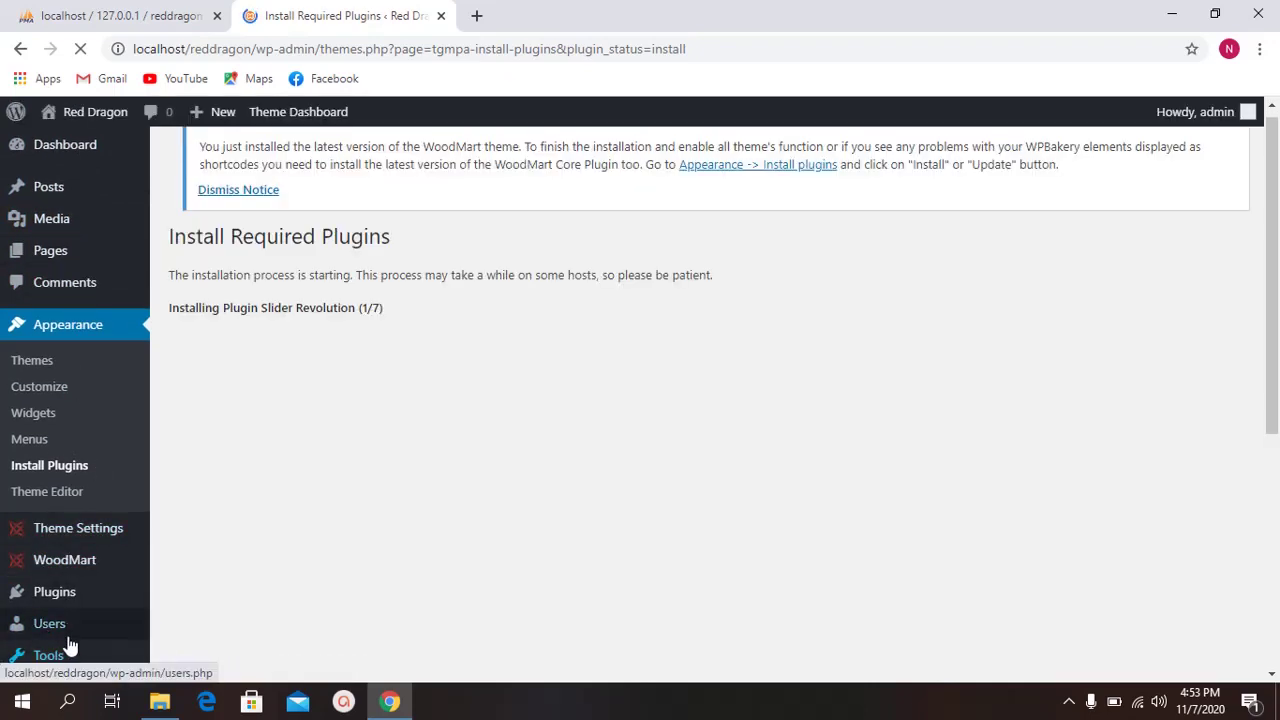
Step: Wait while the bulk installer starts processing the required plugins
{"action": "scroll", "coordinate": [105, 350], "scroll_direction": "down", "scroll_amount": 1}
{"action": "scroll", "coordinate": [105, 338], "scroll_direction": "up", "scroll_amount": 1}
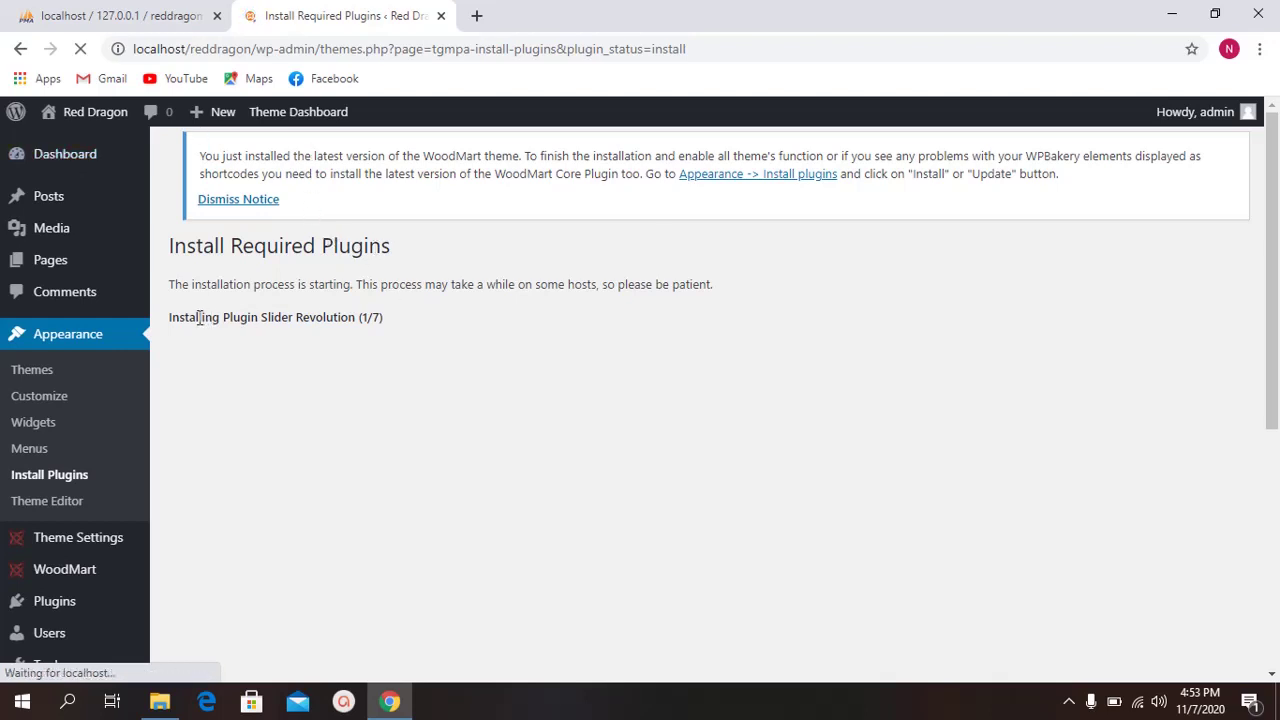
{"action": "left_click_drag", "start_coordinate": [199, 317], "coordinate": [517, 337]}
{"action": "left_click", "coordinate": [511, 334]}
{"action": "left_click_drag", "start_coordinate": [403, 320], "coordinate": [166, 246]}
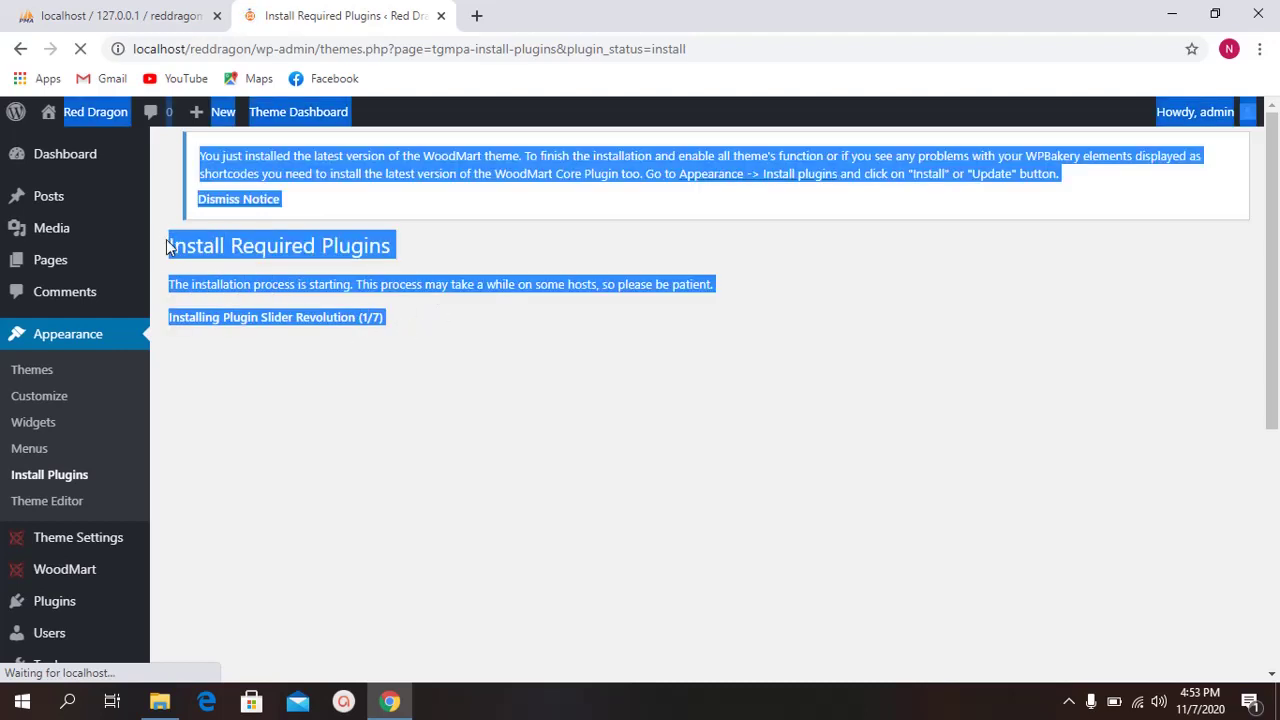
{"action": "left_click", "coordinate": [266, 257]}
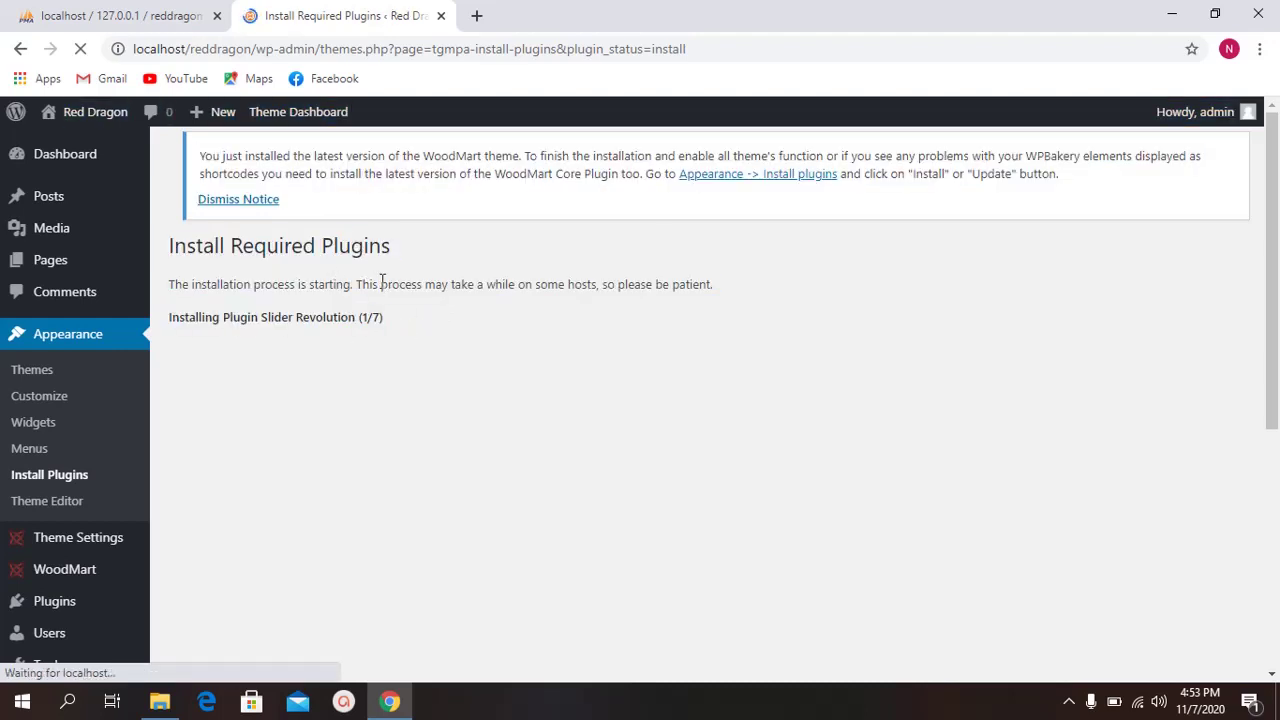
{"action": "left_click_drag", "start_coordinate": [389, 320], "coordinate": [230, 246]}
{"action": "left_click", "coordinate": [172, 249]}
{"action": "left_click", "coordinate": [475, 322]}
{"action": "left_click", "coordinate": [297, 255]}
{"action": "left_click_drag", "start_coordinate": [412, 326], "coordinate": [166, 147]}
{"action": "left_click", "coordinate": [337, 283]}
{"action": "left_click_drag", "start_coordinate": [397, 318], "coordinate": [250, 174]}
{"action": "left_click", "coordinate": [342, 250]}
{"action": "left_click_drag", "start_coordinate": [415, 320], "coordinate": [307, 157]}
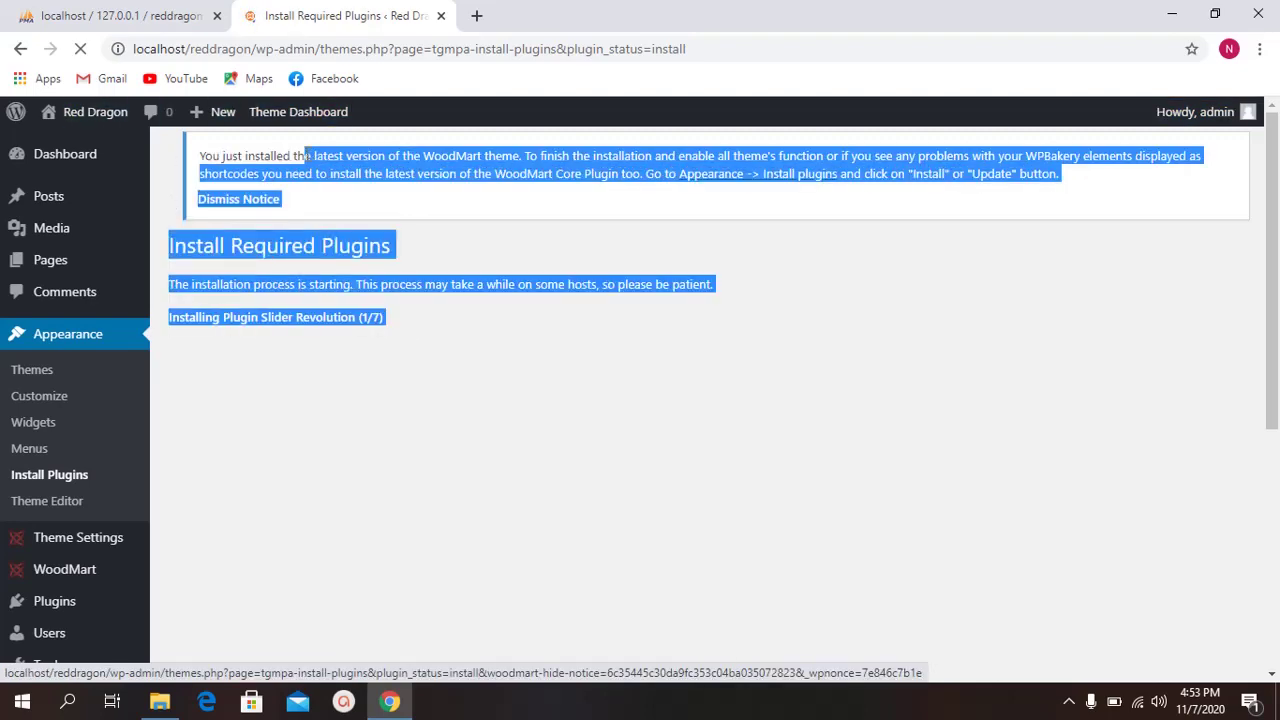
{"action": "left_click", "coordinate": [350, 240]}
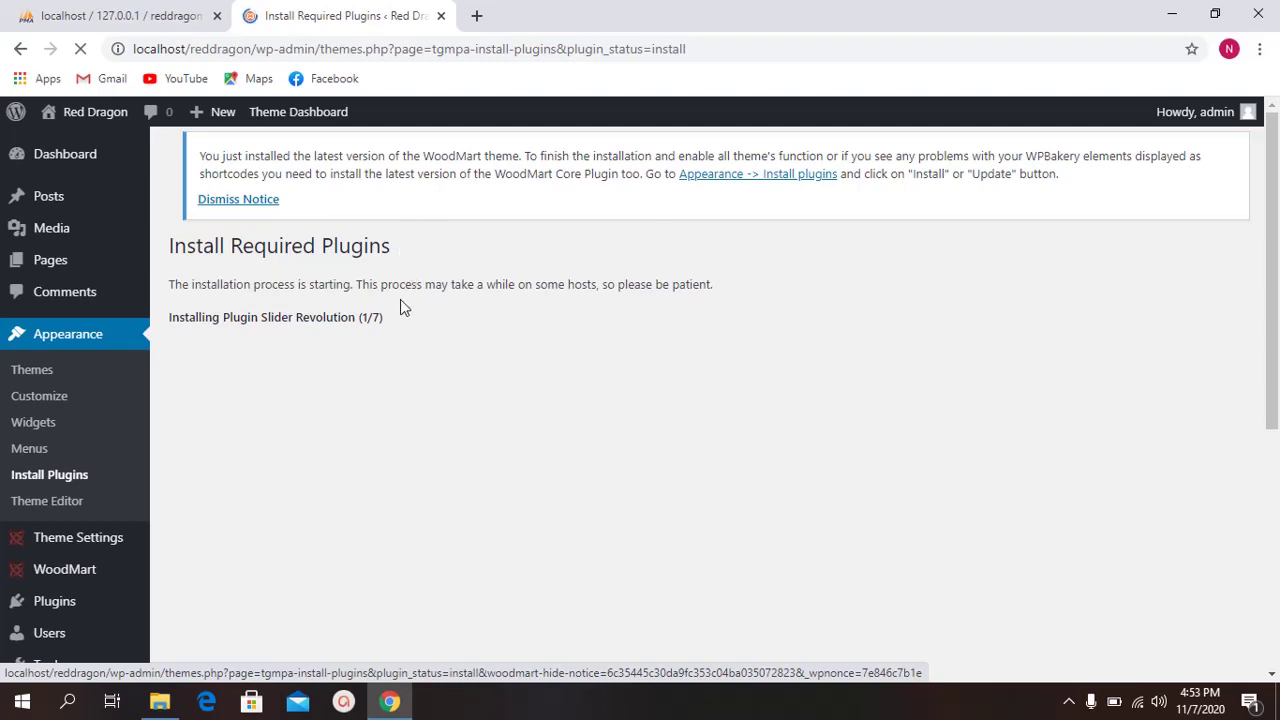
Step: Keep monitoring the Slider Revolution (1/7) installation progress
{"action": "left_click_drag", "start_coordinate": [240, 319], "coordinate": [437, 328]}
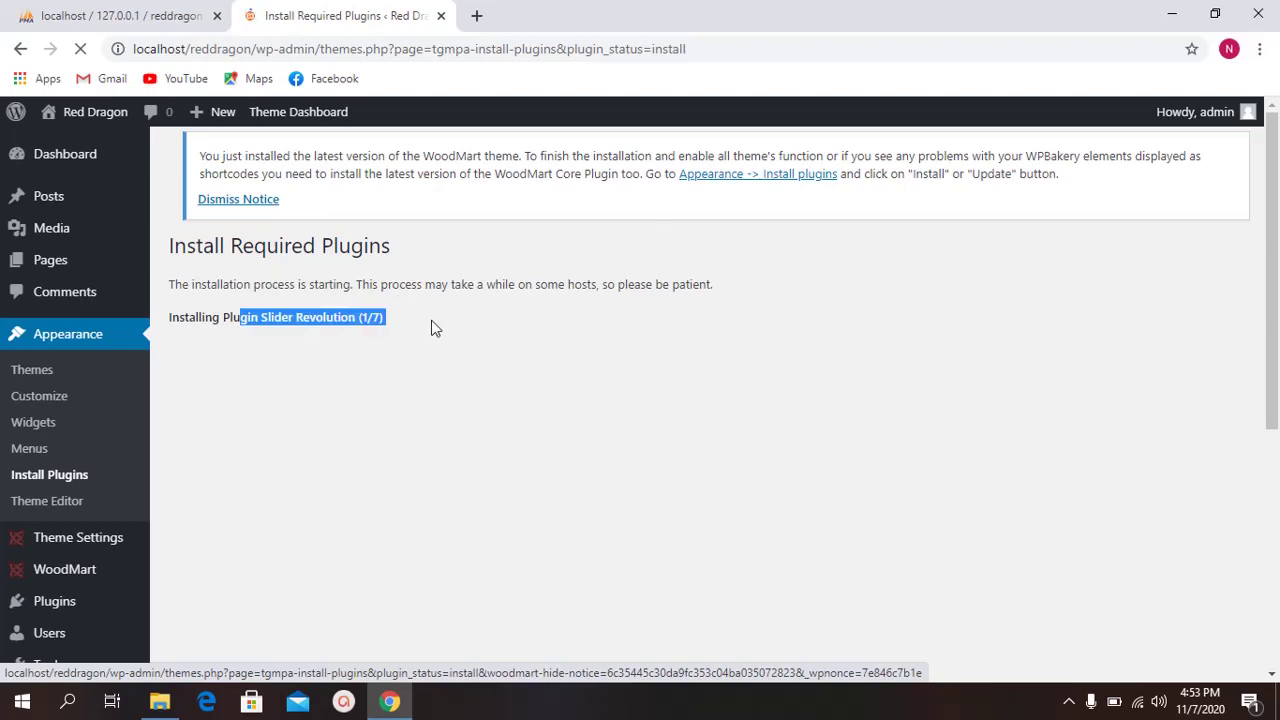
{"action": "left_click", "coordinate": [437, 328]}
{"action": "left_click_drag", "start_coordinate": [155, 321], "coordinate": [422, 321]}
{"action": "left_click", "coordinate": [422, 321]}
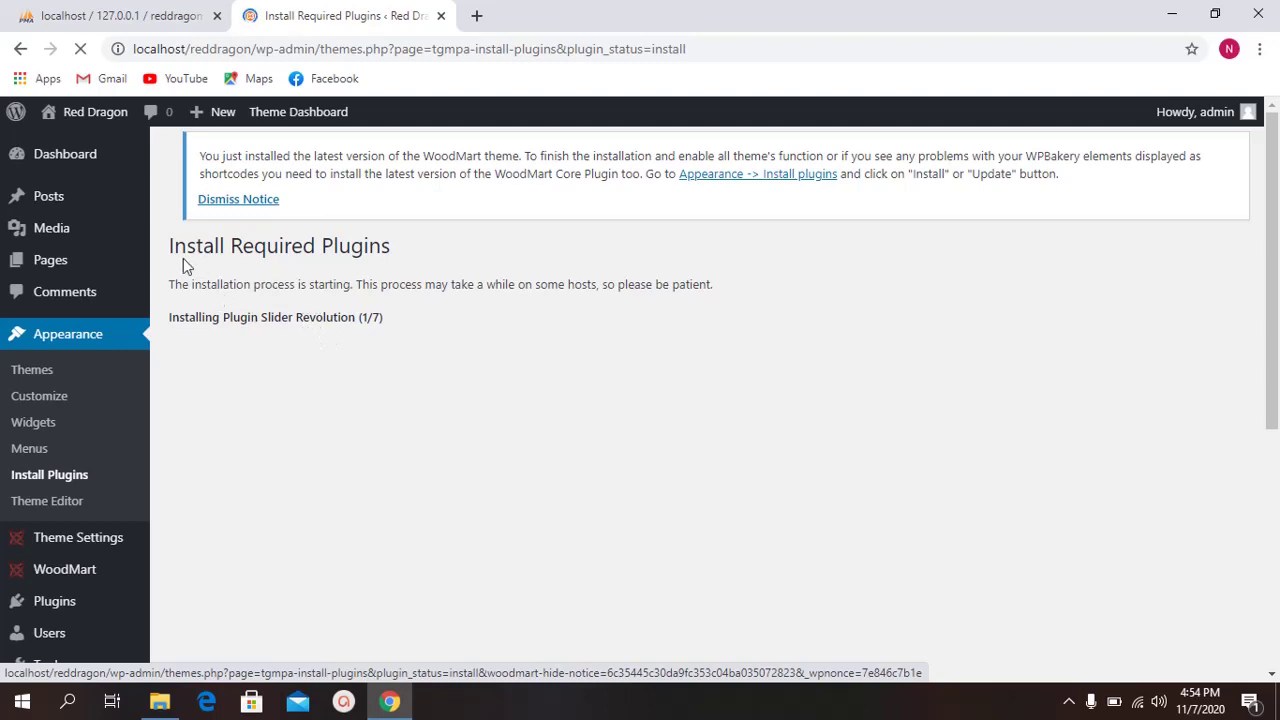
{"action": "left_click_drag", "start_coordinate": [170, 247], "coordinate": [349, 317]}
{"action": "left_click", "coordinate": [214, 288]}
{"action": "left_click_drag", "start_coordinate": [600, 286], "coordinate": [200, 152]}
{"action": "left_click", "coordinate": [371, 330]}
{"action": "left_click_drag", "start_coordinate": [350, 318], "coordinate": [443, 318]}
{"action": "left_click", "coordinate": [445, 318]}
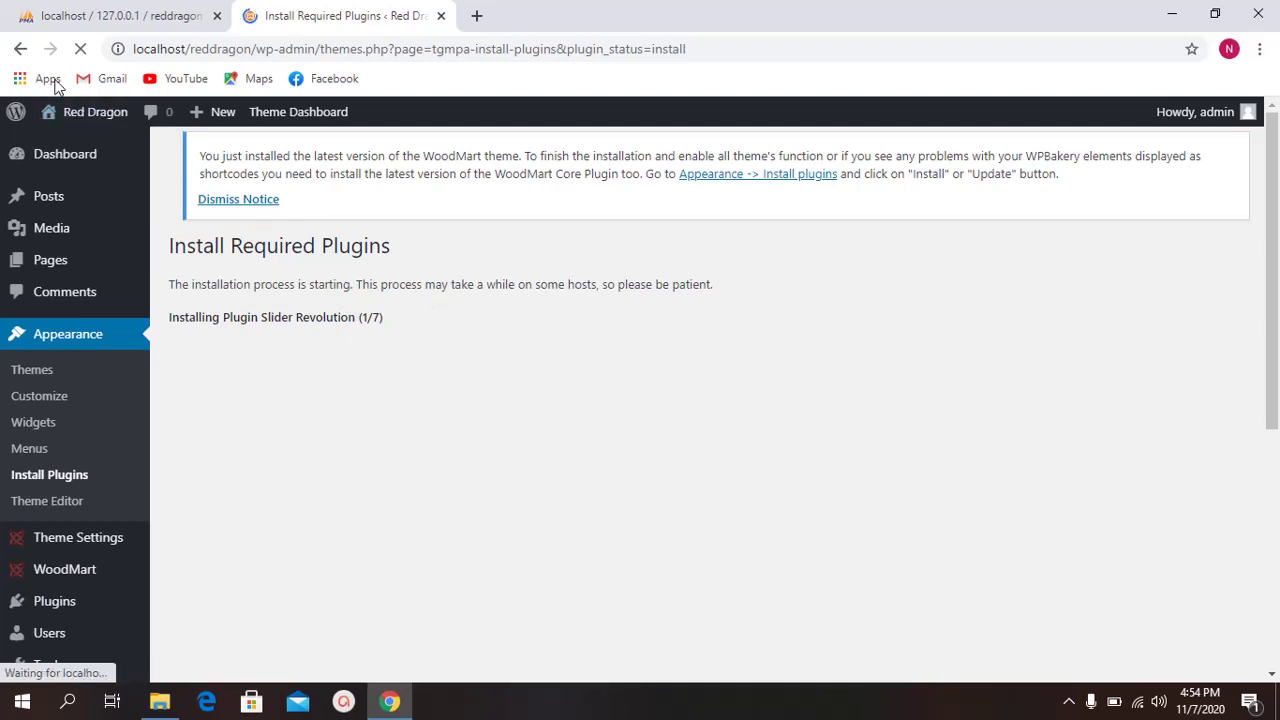
Step: Open the Red Dragon live site's Blog page in a new tab
{"action": "mouse_move", "coordinate": [71, 109]}
{"action": "middle_click", "coordinate": [77, 149]}
{"action": "left_click", "coordinate": [617, 10]}
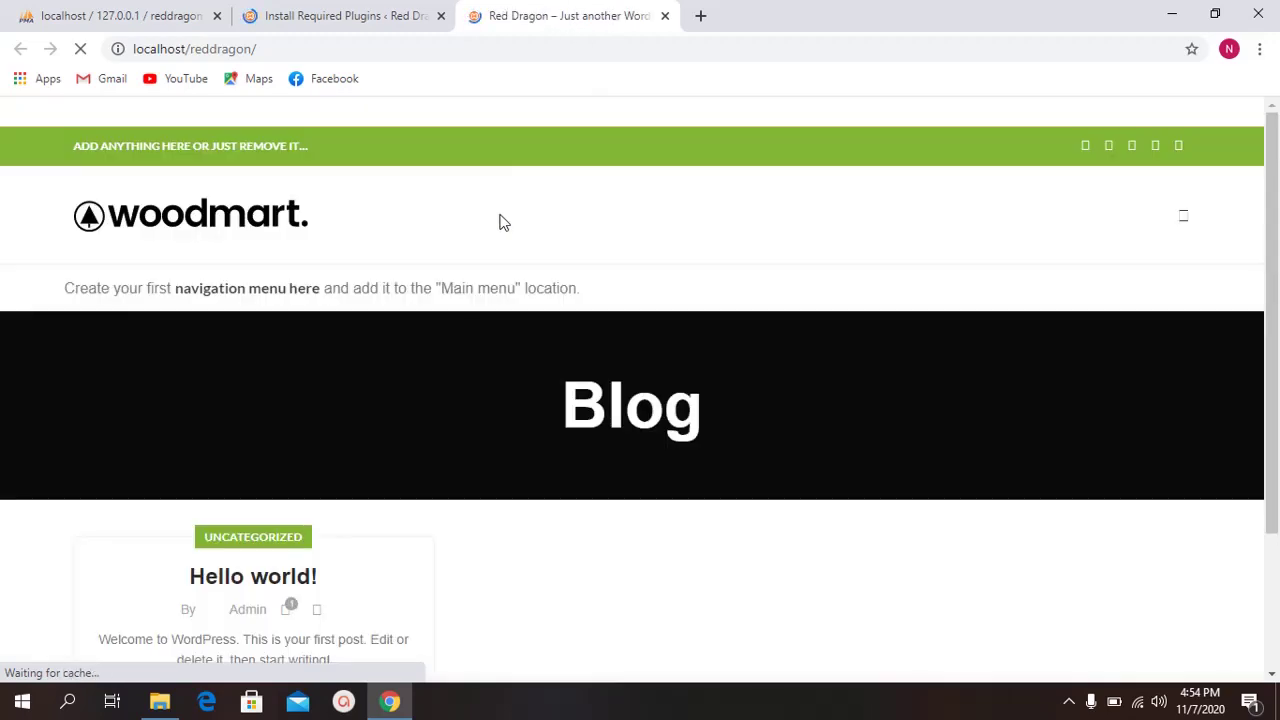
{"action": "scroll", "coordinate": [480, 266], "scroll_direction": "down", "scroll_amount": 1}
{"action": "scroll", "coordinate": [477, 264], "scroll_direction": "up", "scroll_amount": 1}
{"action": "scroll", "coordinate": [631, 246], "scroll_direction": "down", "scroll_amount": 2}
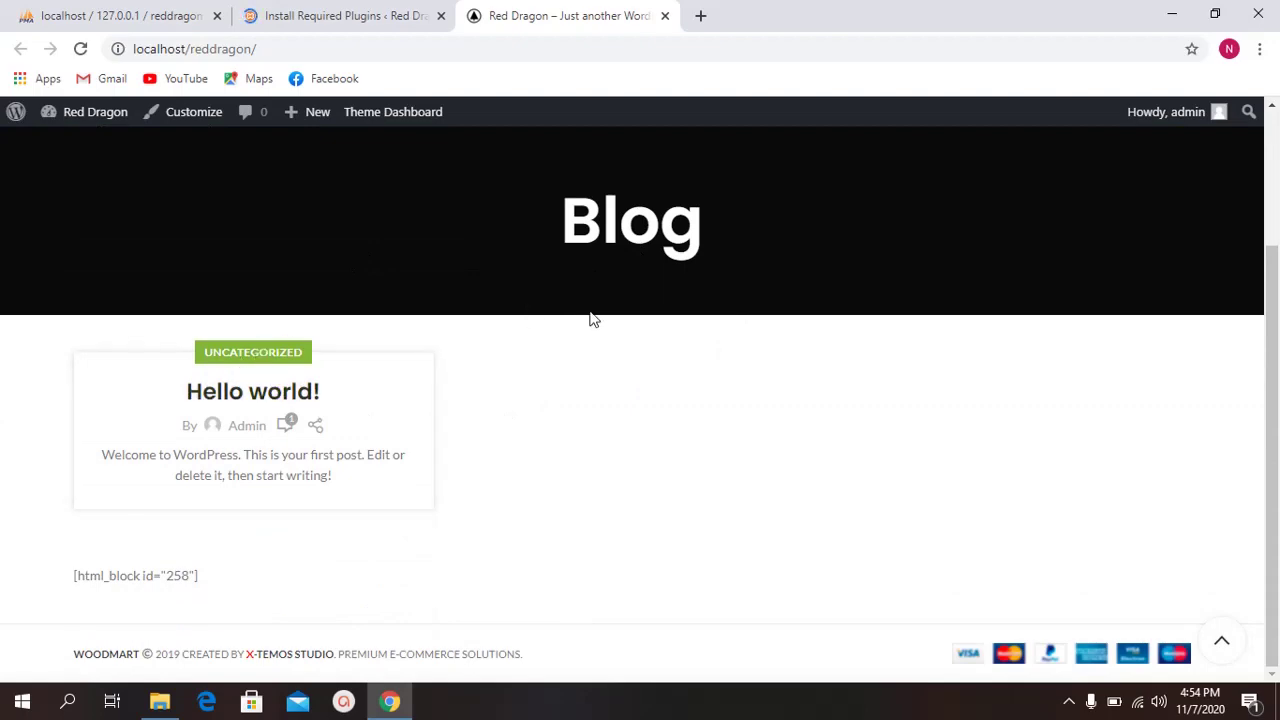
{"action": "scroll", "coordinate": [591, 317], "scroll_direction": "up", "scroll_amount": 2}
Step: Inspect the Blog page footer, which shows an unrendered html_block shortcode
{"action": "left_click", "coordinate": [297, 24]}
{"action": "left_click", "coordinate": [560, 16]}
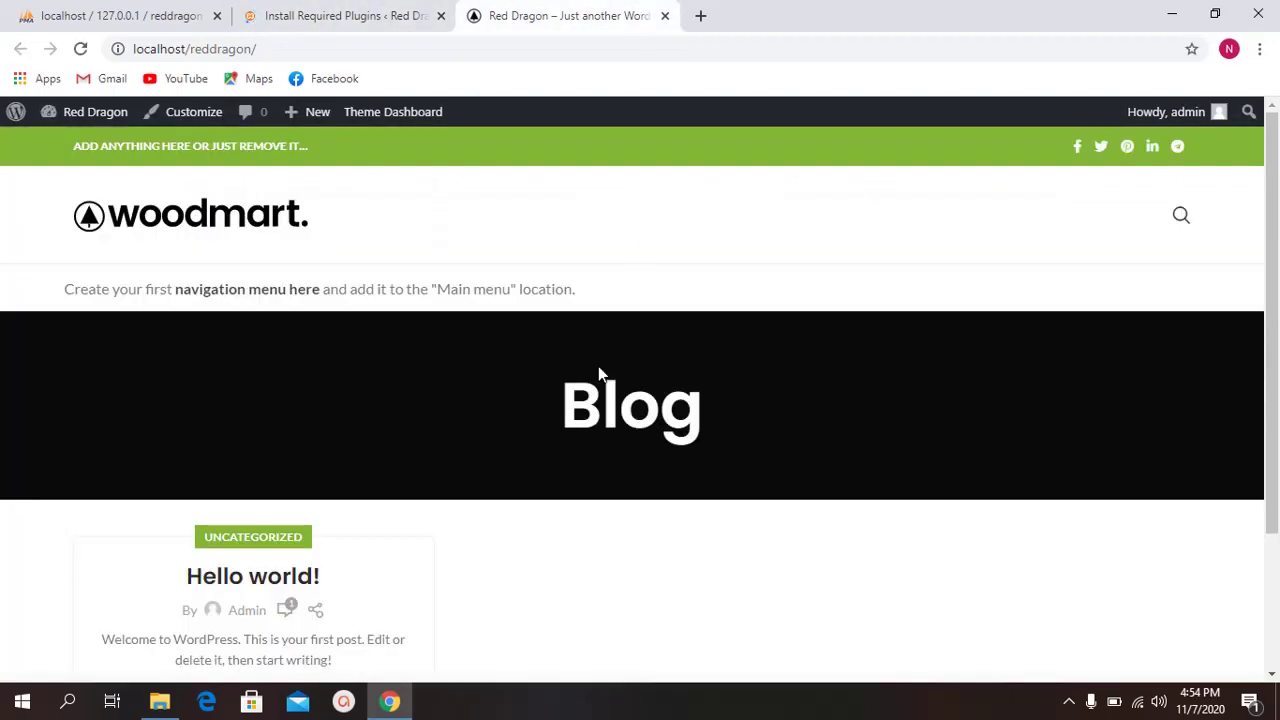
{"action": "scroll", "coordinate": [598, 366], "scroll_direction": "down", "scroll_amount": 2}
{"action": "scroll", "coordinate": [749, 377], "scroll_direction": "up", "scroll_amount": 2}
{"action": "left_click_drag", "start_coordinate": [609, 329], "coordinate": [783, 414]}
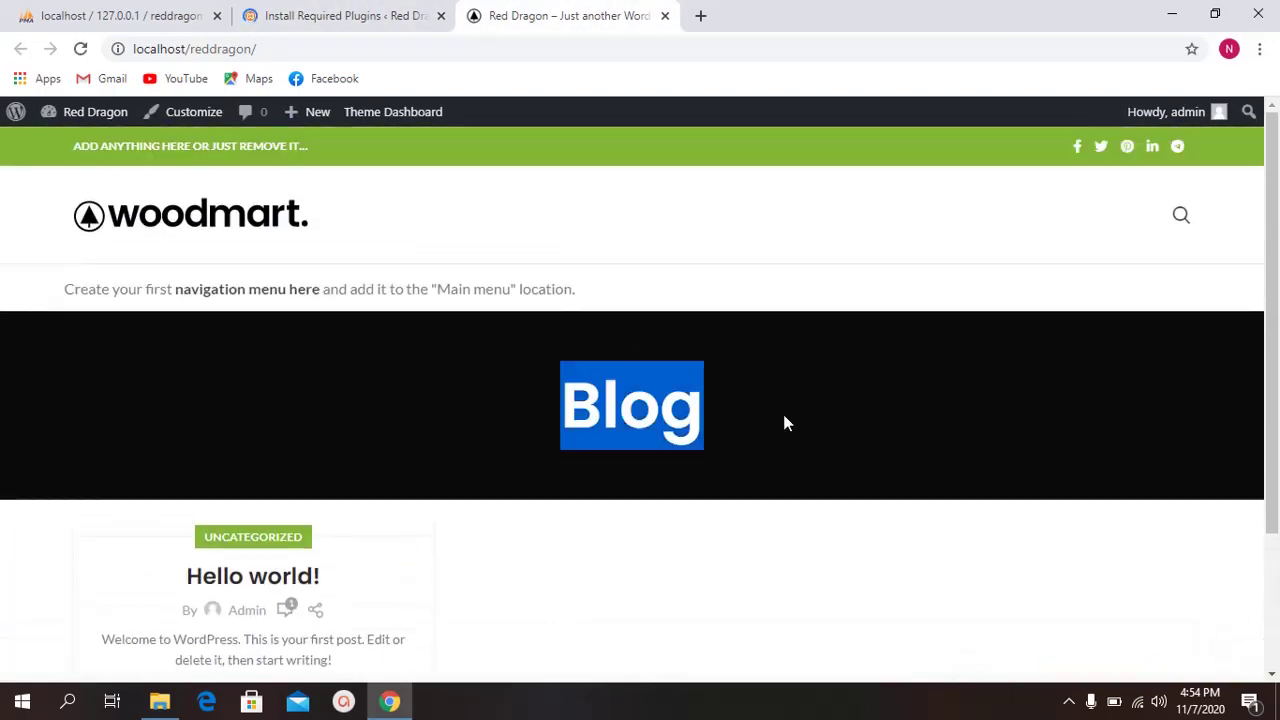
{"action": "left_click", "coordinate": [843, 415]}
{"action": "scroll", "coordinate": [843, 415], "scroll_direction": "down", "scroll_amount": 2}
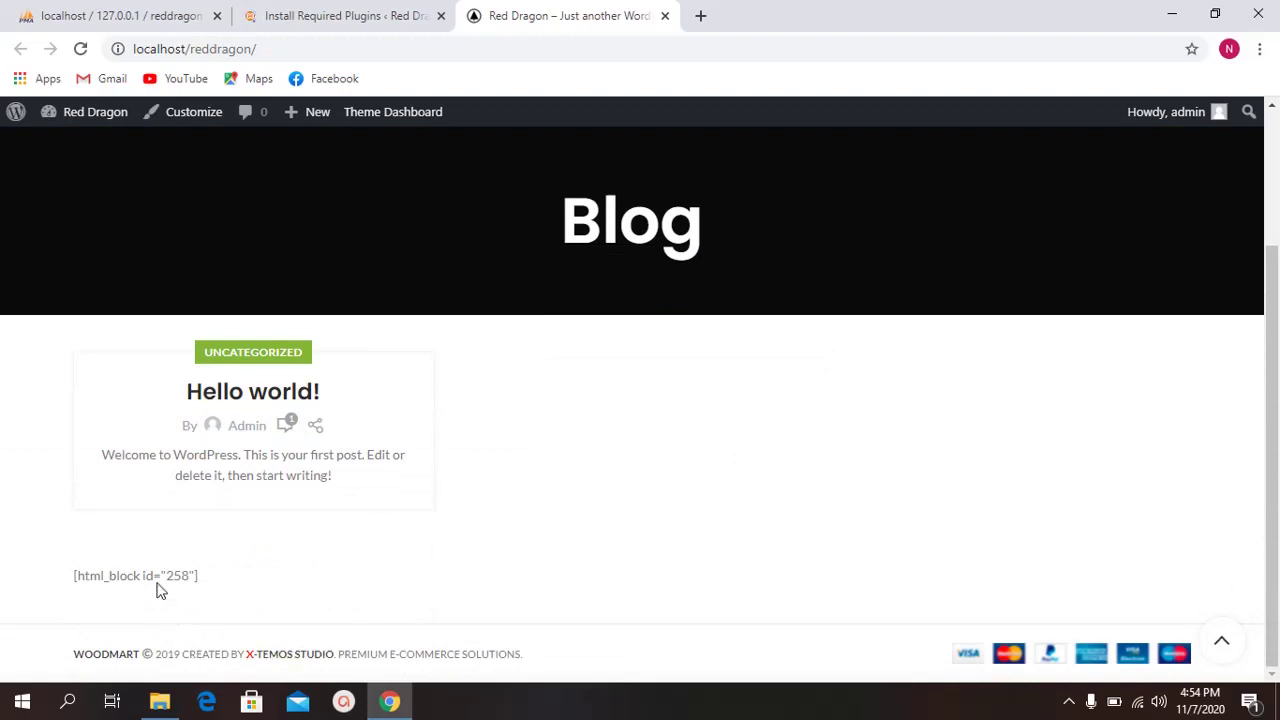
{"action": "left_click_drag", "start_coordinate": [98, 571], "coordinate": [254, 580]}
{"action": "left_click", "coordinate": [65, 580]}
{"action": "left_click_drag", "start_coordinate": [68, 578], "coordinate": [237, 586]}
{"action": "left_click", "coordinate": [237, 586]}
Step: Check the footer's [html_block id="258"] shortcode and copyright line, then return to the installer
{"action": "left_click", "coordinate": [380, 15]}
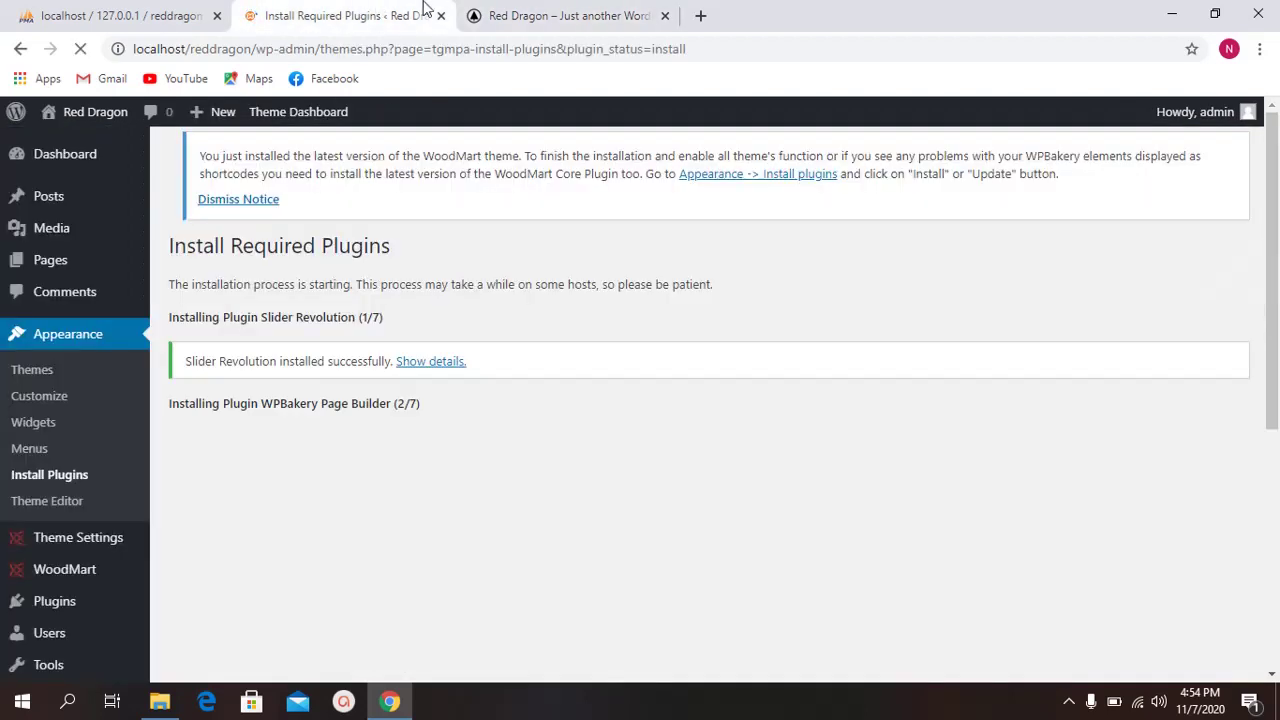
{"action": "left_click", "coordinate": [505, 15]}
{"action": "left_click_drag", "start_coordinate": [60, 578], "coordinate": [283, 598]}
{"action": "left_click", "coordinate": [283, 598]}
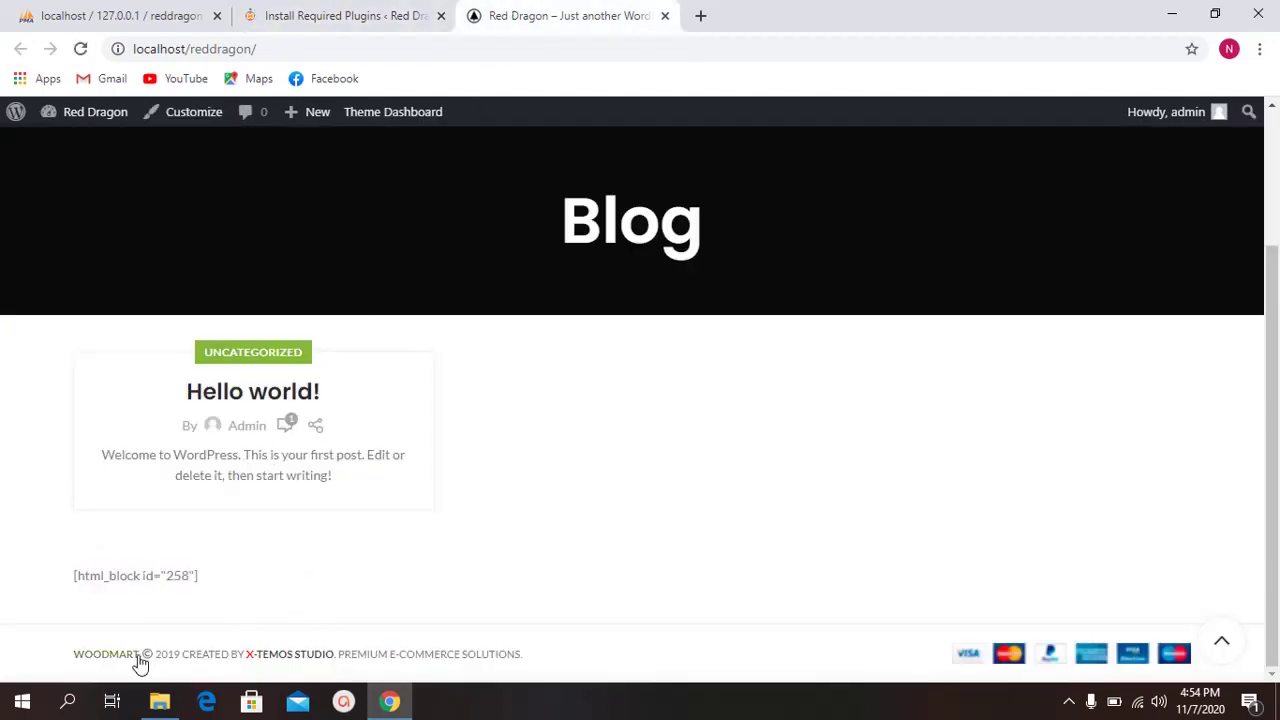
{"action": "left_click_drag", "start_coordinate": [153, 655], "coordinate": [463, 655]}
{"action": "left_click", "coordinate": [463, 655]}
{"action": "left_click", "coordinate": [420, 15]}
Step: Open WoodMart Theme Settings in a new tab and look through its General options
{"action": "mouse_move", "coordinate": [306, 117]}
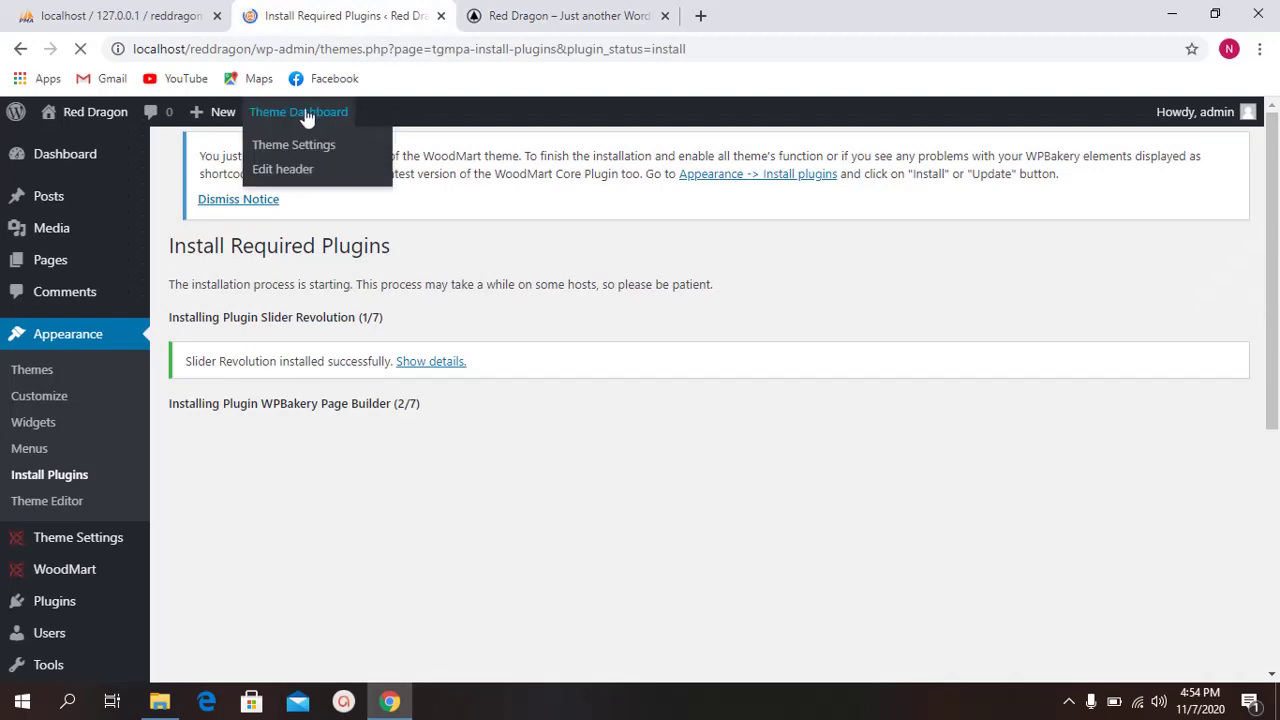
{"action": "middle_click", "coordinate": [301, 150]}
{"action": "left_click", "coordinate": [737, 12]}
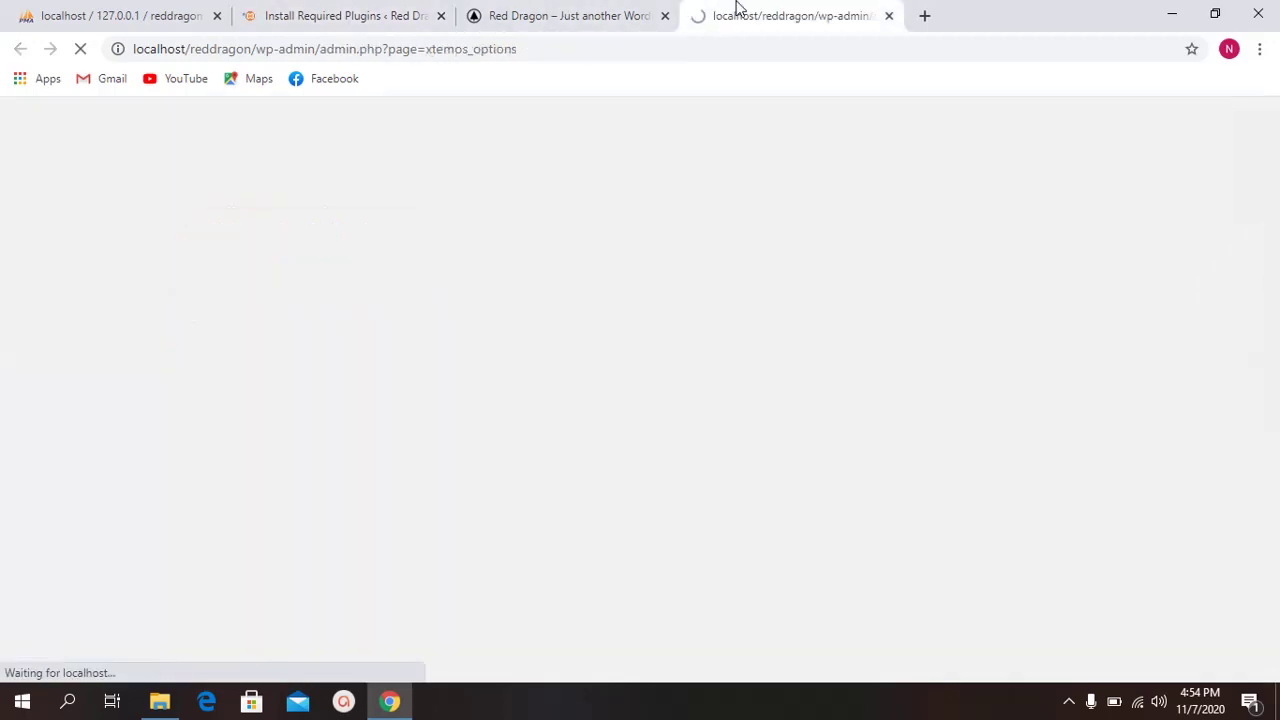
{"action": "scroll", "coordinate": [582, 282], "scroll_direction": "down", "scroll_amount": 2}
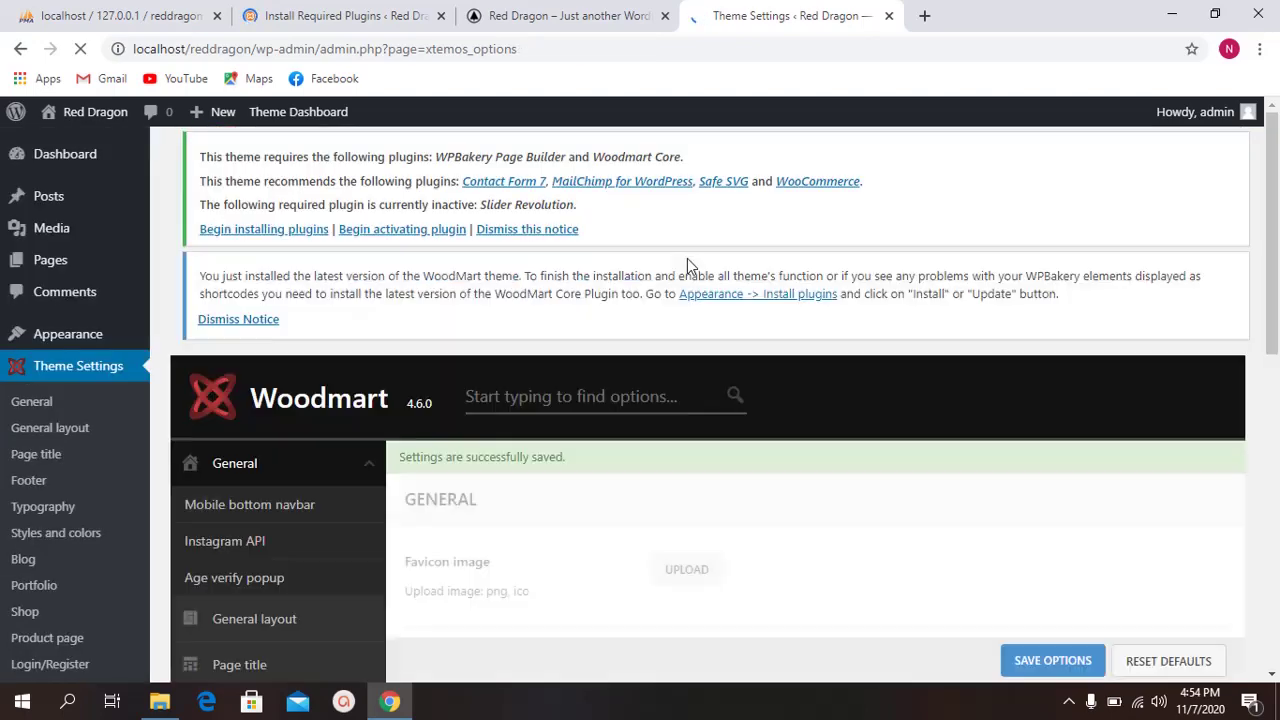
{"action": "scroll", "coordinate": [634, 297], "scroll_direction": "down", "scroll_amount": 3}
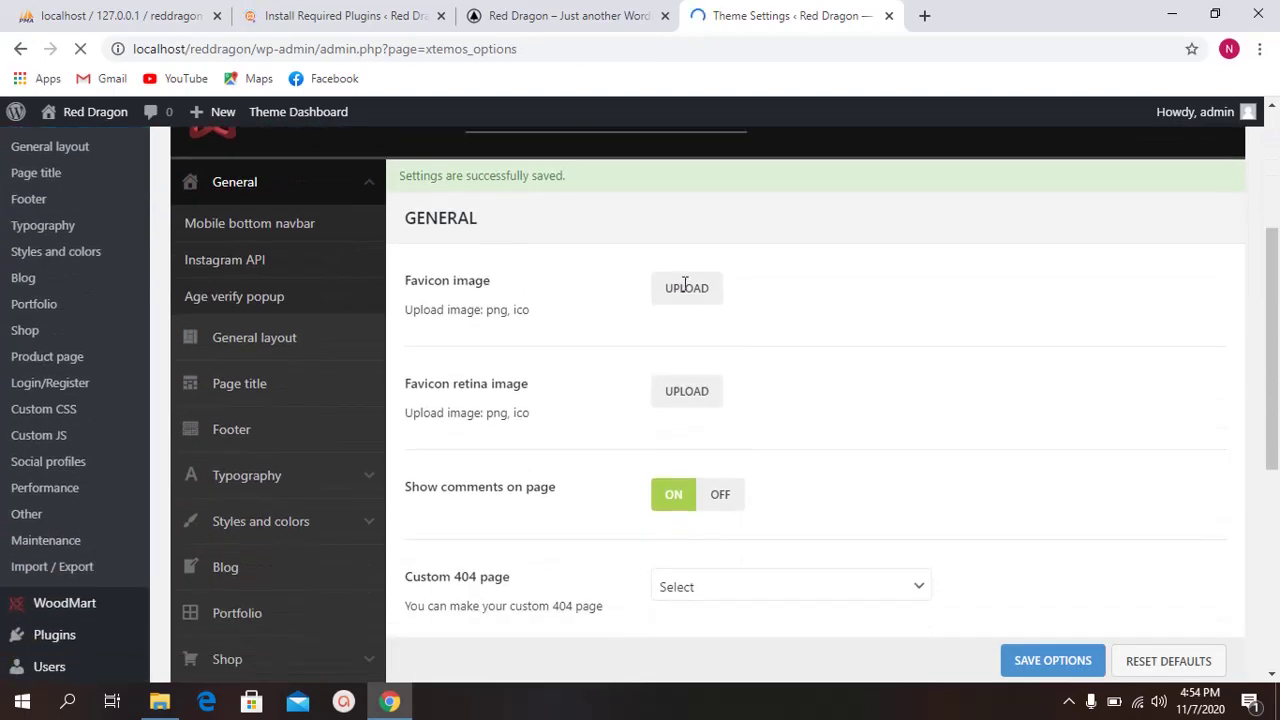
{"action": "scroll", "coordinate": [527, 301], "scroll_direction": "up", "scroll_amount": 2}
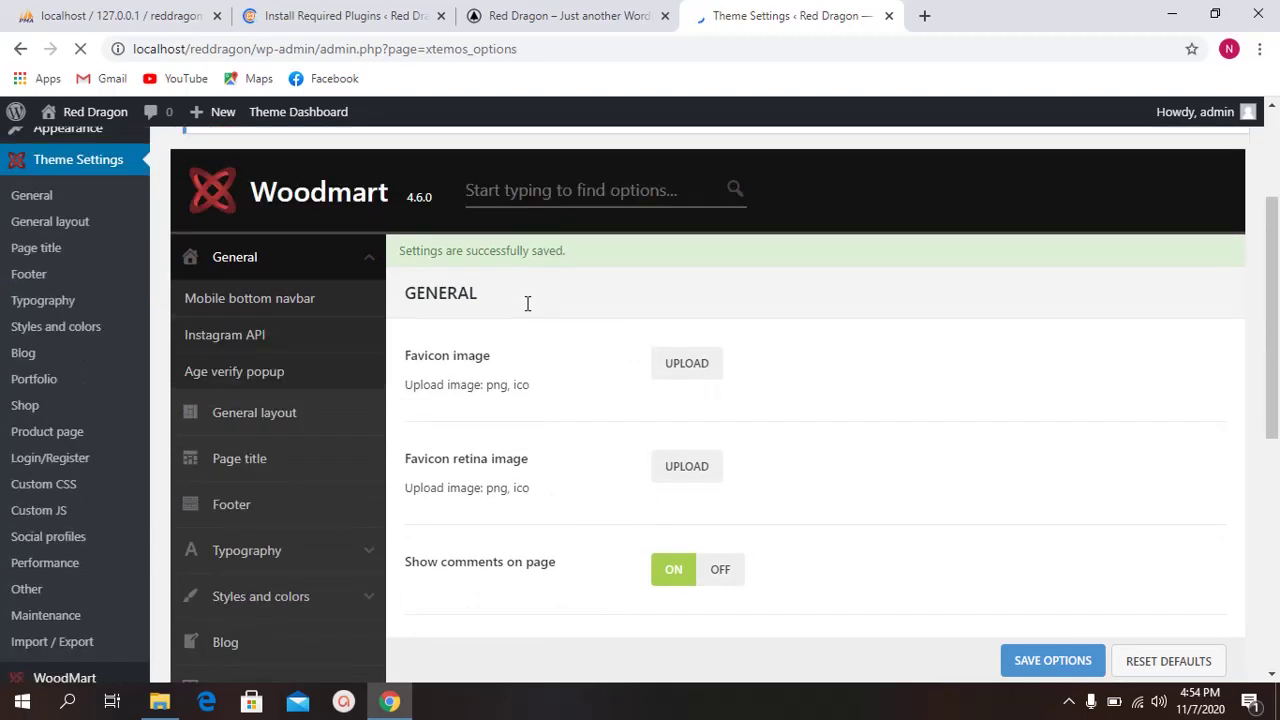
{"action": "scroll", "coordinate": [529, 300], "scroll_direction": "down", "scroll_amount": 3}
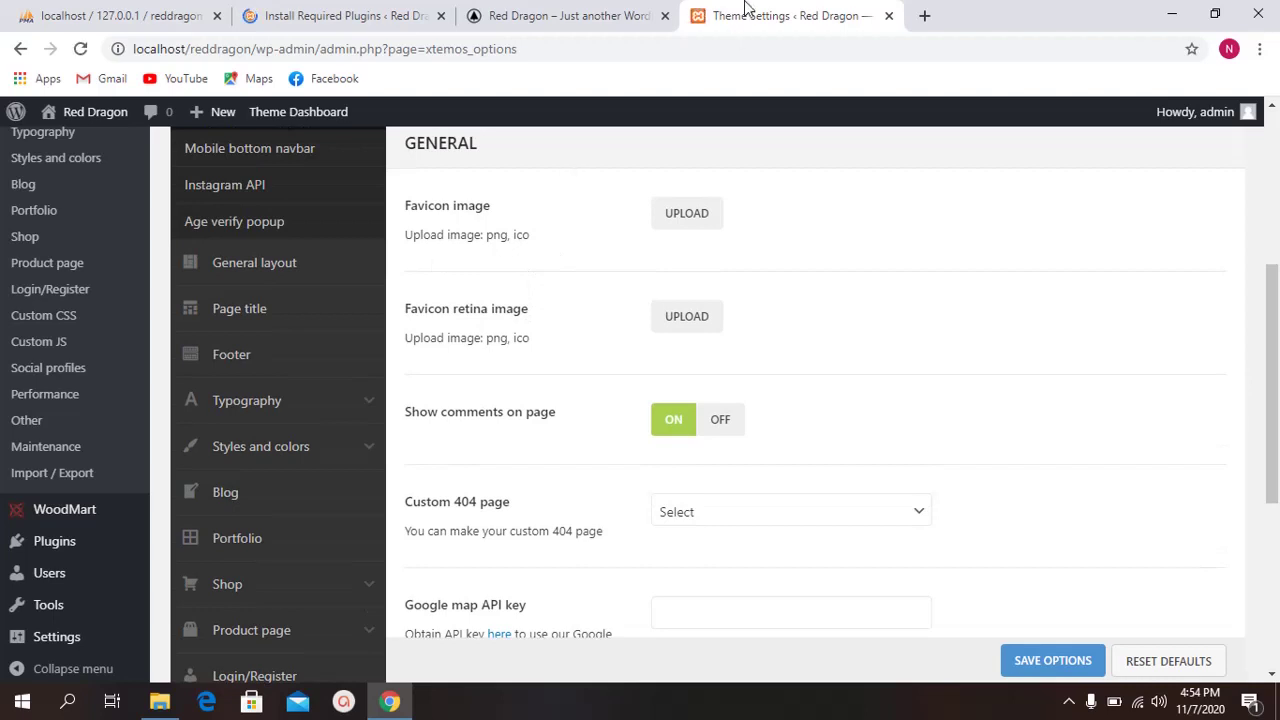
Step: Upload images.jpg from the Desktop and set it as the Favicon image
{"action": "left_click", "coordinate": [676, 215]}
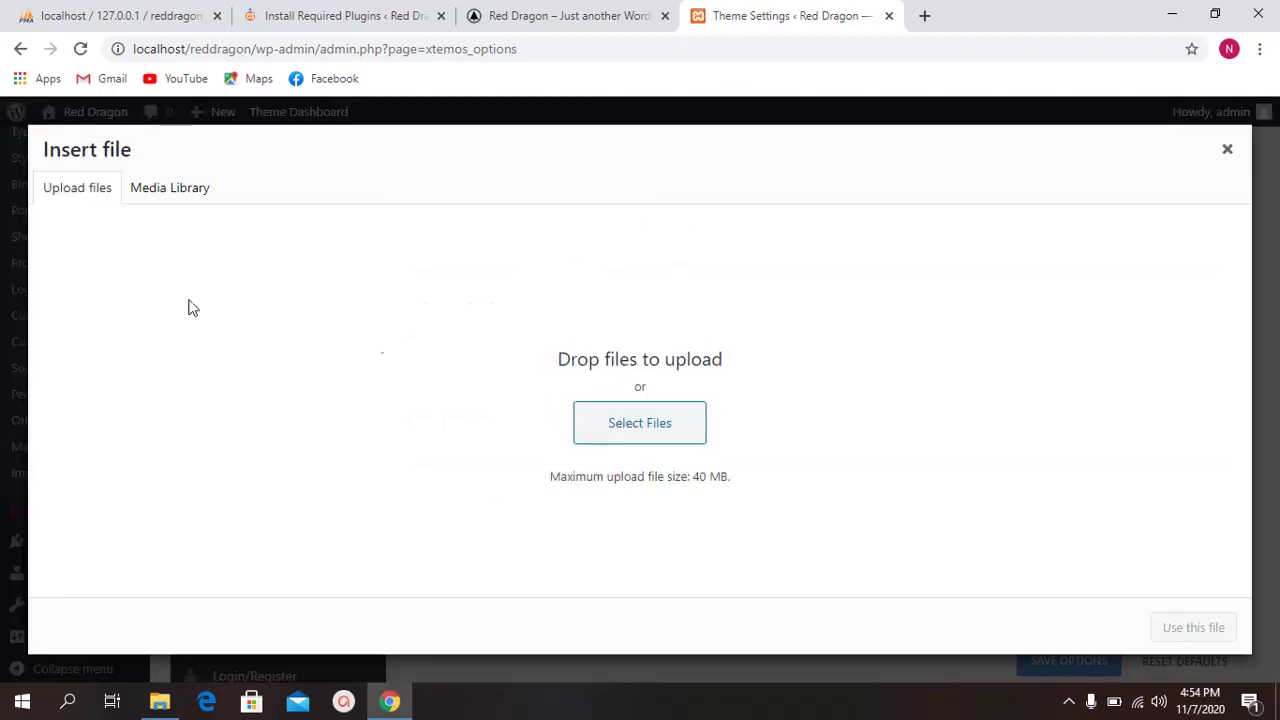
{"action": "left_click", "coordinate": [636, 425]}
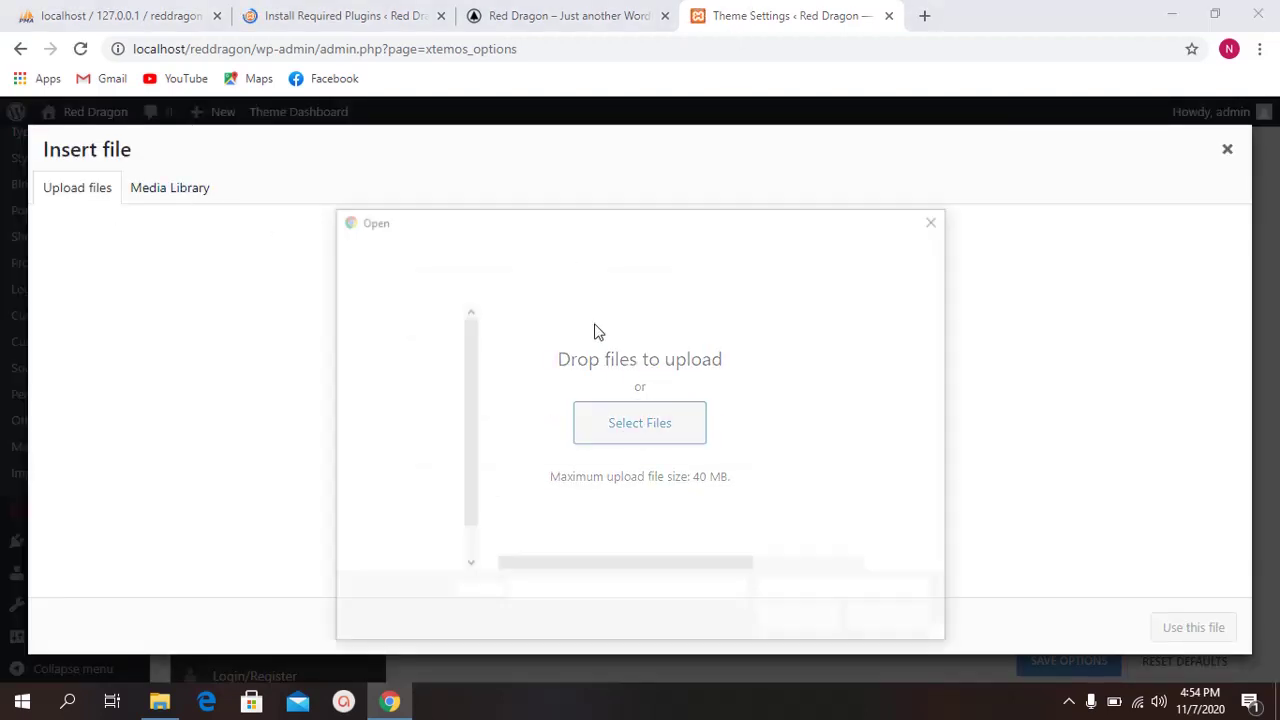
{"action": "left_click_drag", "start_coordinate": [618, 230], "coordinate": [609, 134]}
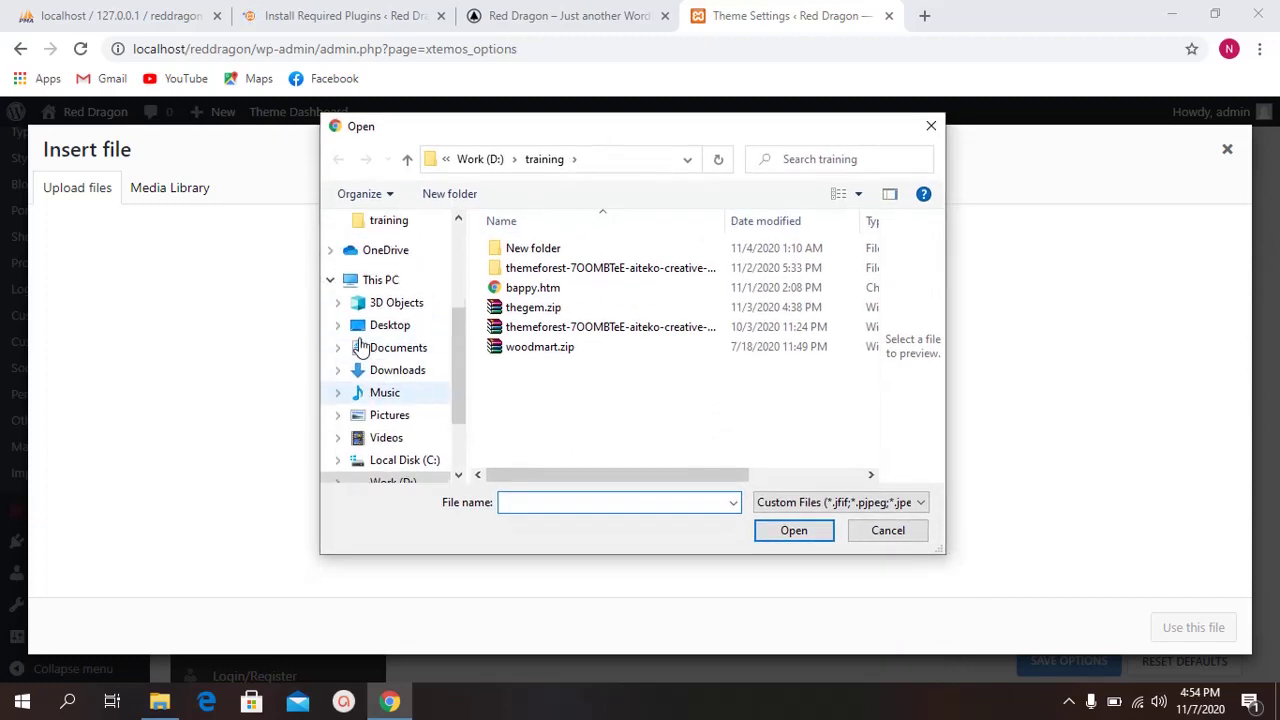
{"action": "scroll", "coordinate": [380, 320], "scroll_direction": "up", "scroll_amount": 3}
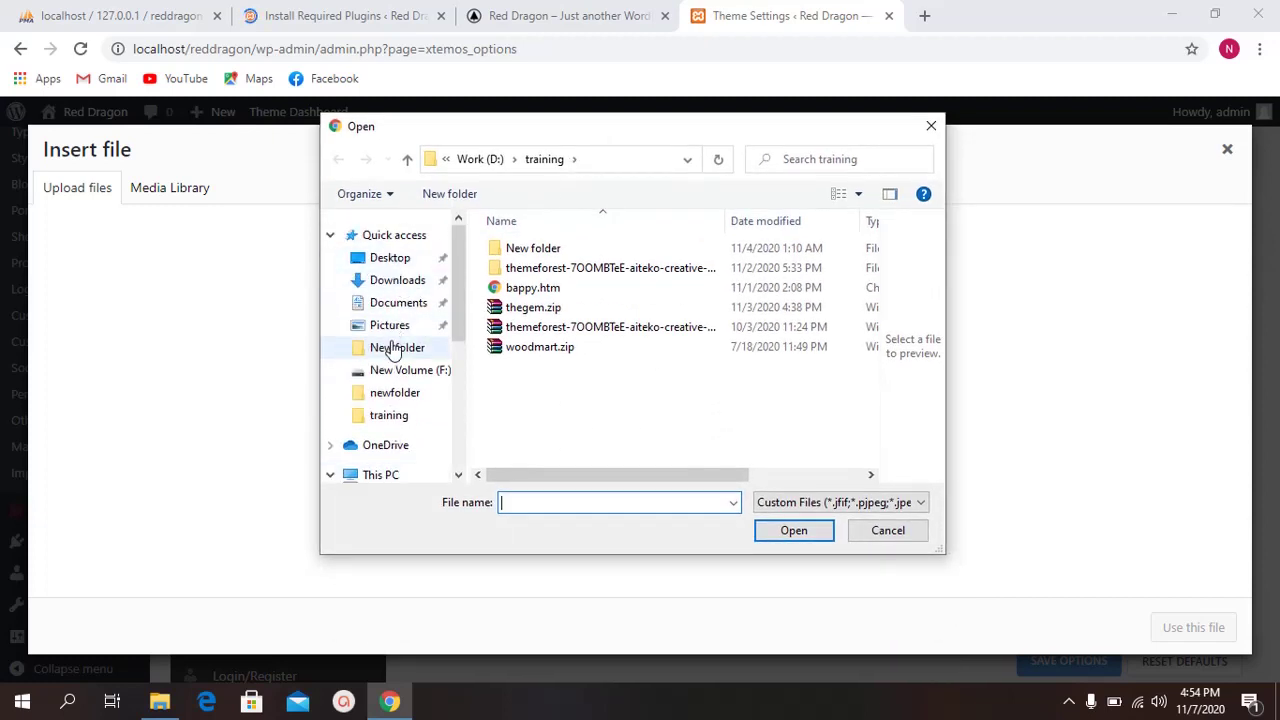
{"action": "left_click", "coordinate": [393, 350]}
{"action": "scroll", "coordinate": [586, 296], "scroll_direction": "down", "scroll_amount": 2}
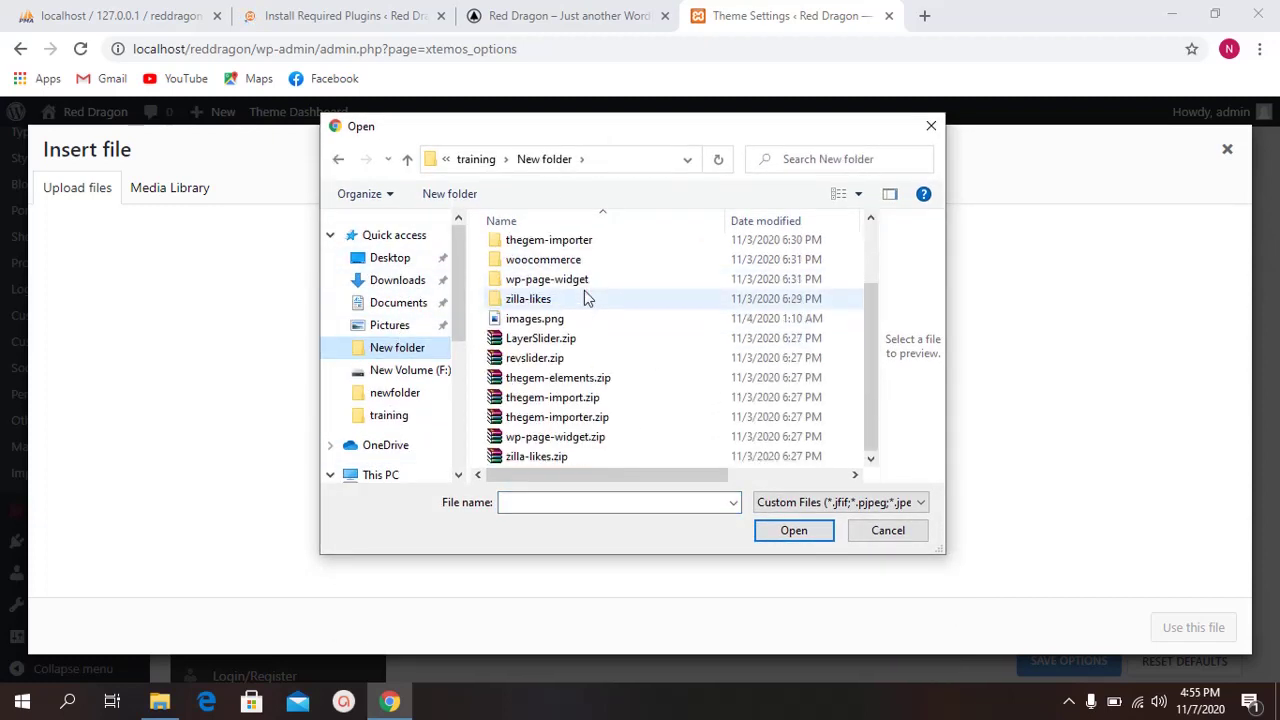
{"action": "left_click", "coordinate": [388, 260]}
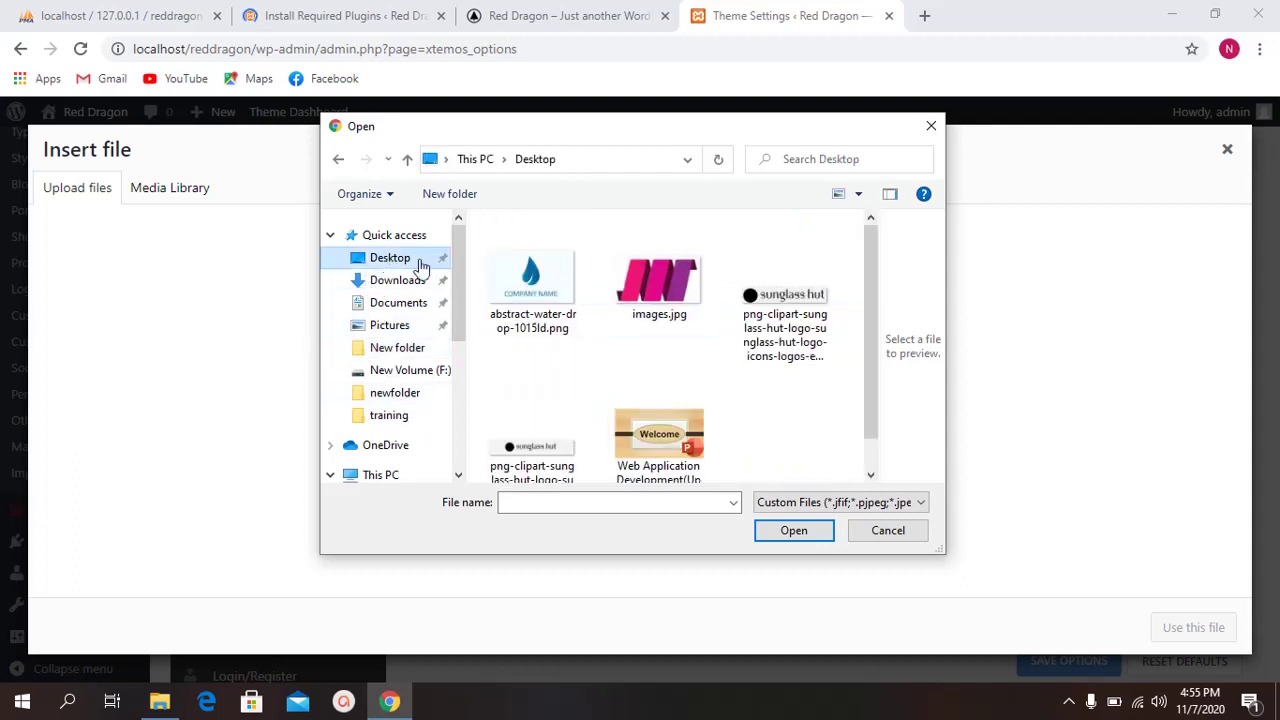
{"action": "scroll", "coordinate": [628, 316], "scroll_direction": "down", "scroll_amount": 1}
{"action": "scroll", "coordinate": [620, 329], "scroll_direction": "up", "scroll_amount": 1}
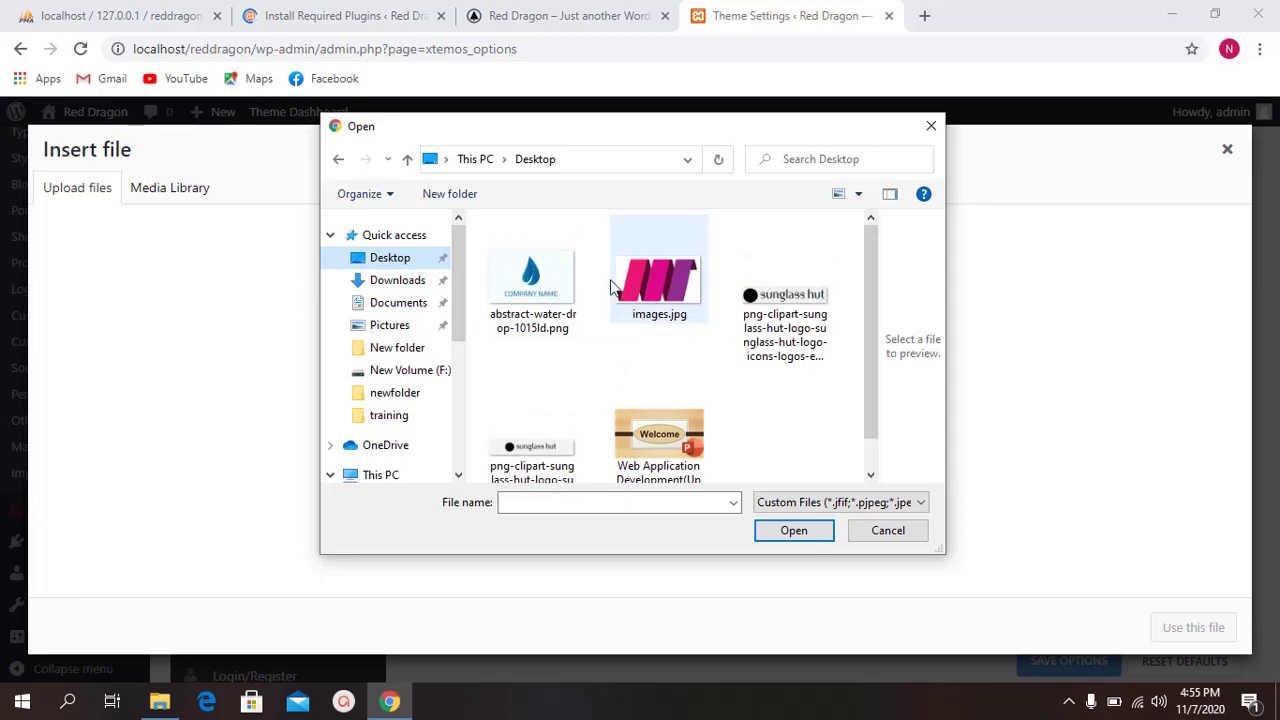
{"action": "double_click", "coordinate": [671, 284]}
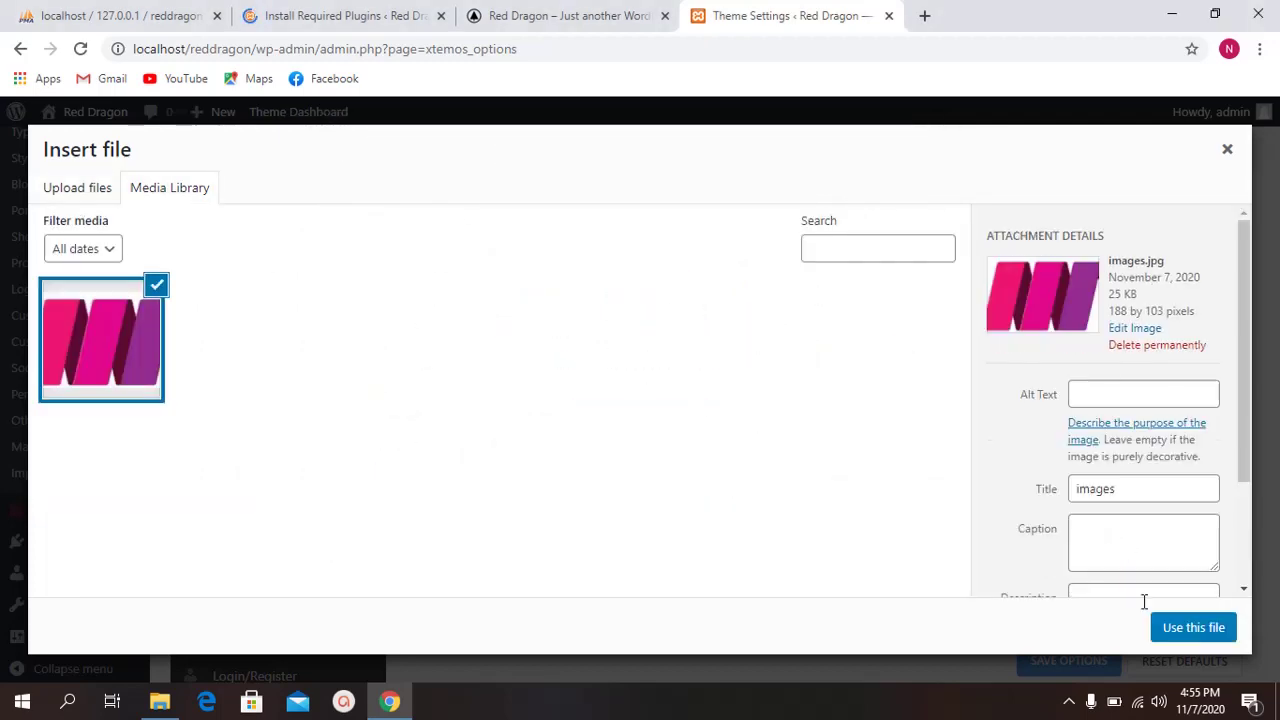
{"action": "left_click", "coordinate": [1192, 632]}
Step: Set the same images.jpg from the Media Library as the Favicon retina image
{"action": "left_click", "coordinate": [678, 306]}
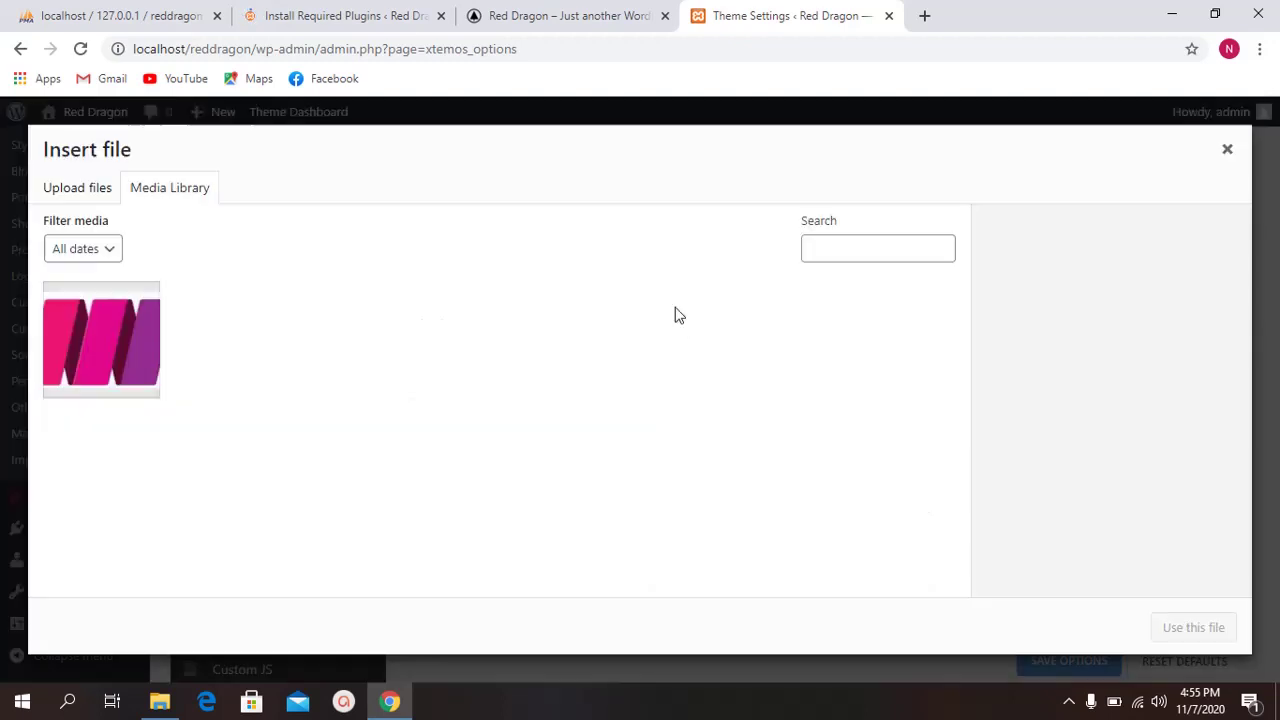
{"action": "left_click", "coordinate": [100, 340]}
{"action": "left_click", "coordinate": [1163, 627]}
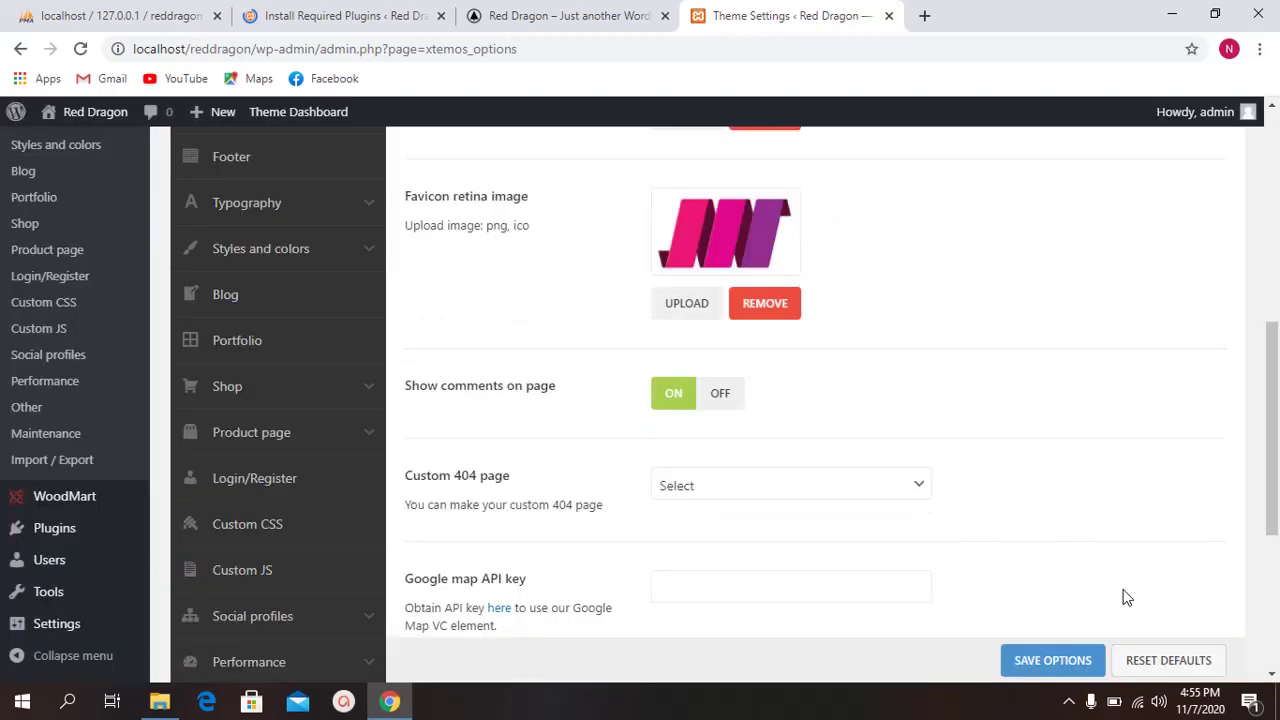
{"action": "scroll", "coordinate": [800, 388], "scroll_direction": "down", "scroll_amount": 1}
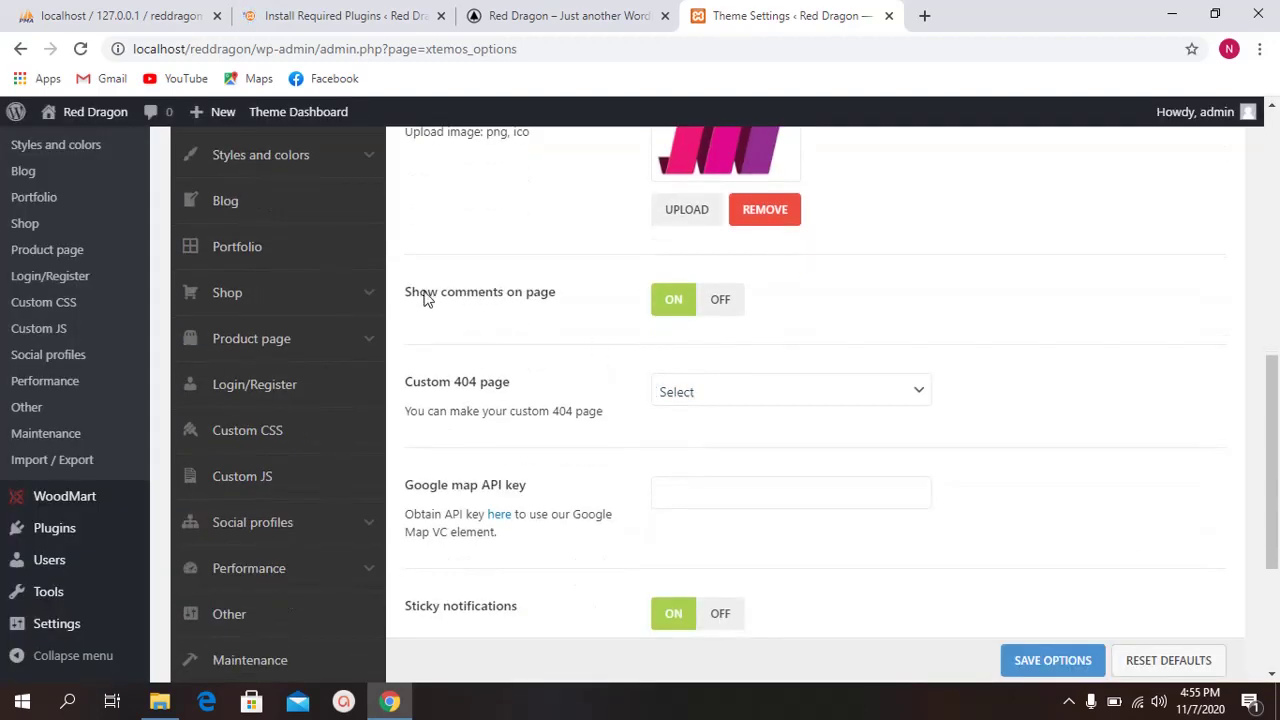
Step: Turn Show comments on page OFF, leave the custom 404 page unset, and save options
{"action": "left_click", "coordinate": [714, 303]}
{"action": "scroll", "coordinate": [548, 355], "scroll_direction": "down", "scroll_amount": 1}
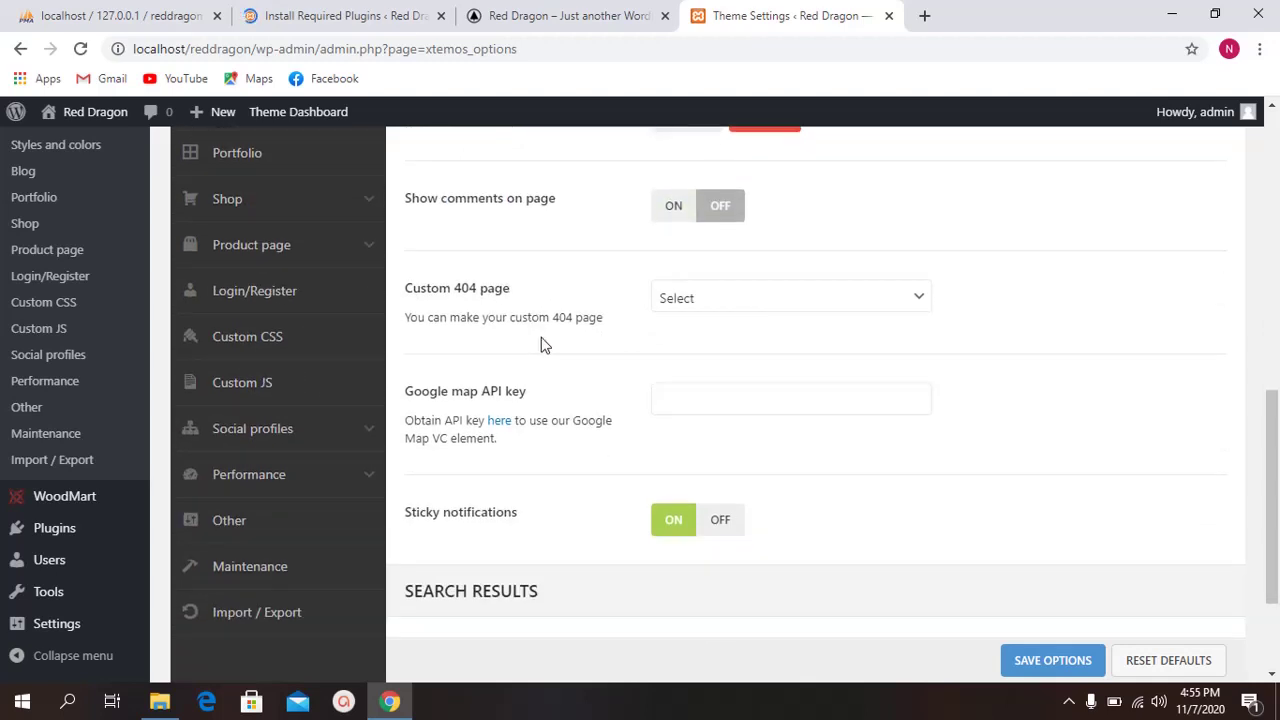
{"action": "left_click", "coordinate": [714, 305]}
{"action": "left_click", "coordinate": [586, 295]}
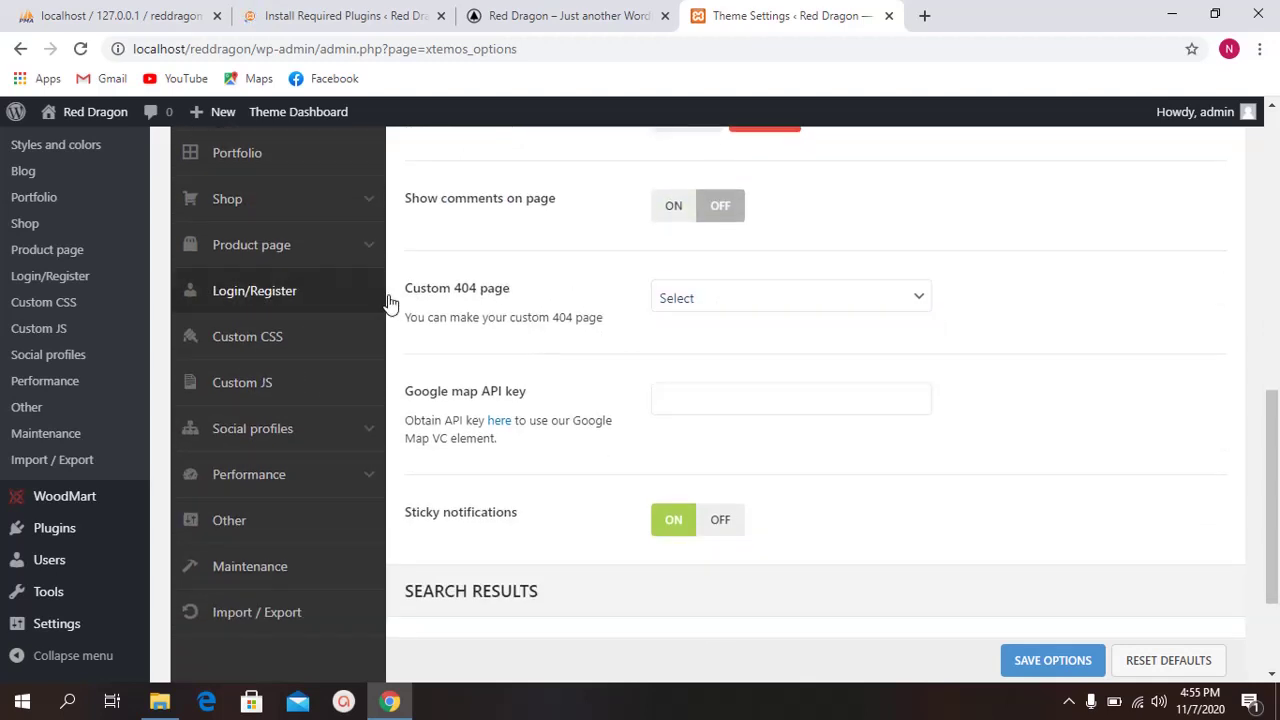
{"action": "left_click_drag", "start_coordinate": [392, 288], "coordinate": [548, 318]}
{"action": "left_click", "coordinate": [546, 312]}
{"action": "scroll", "coordinate": [589, 457], "scroll_direction": "down", "scroll_amount": 2}
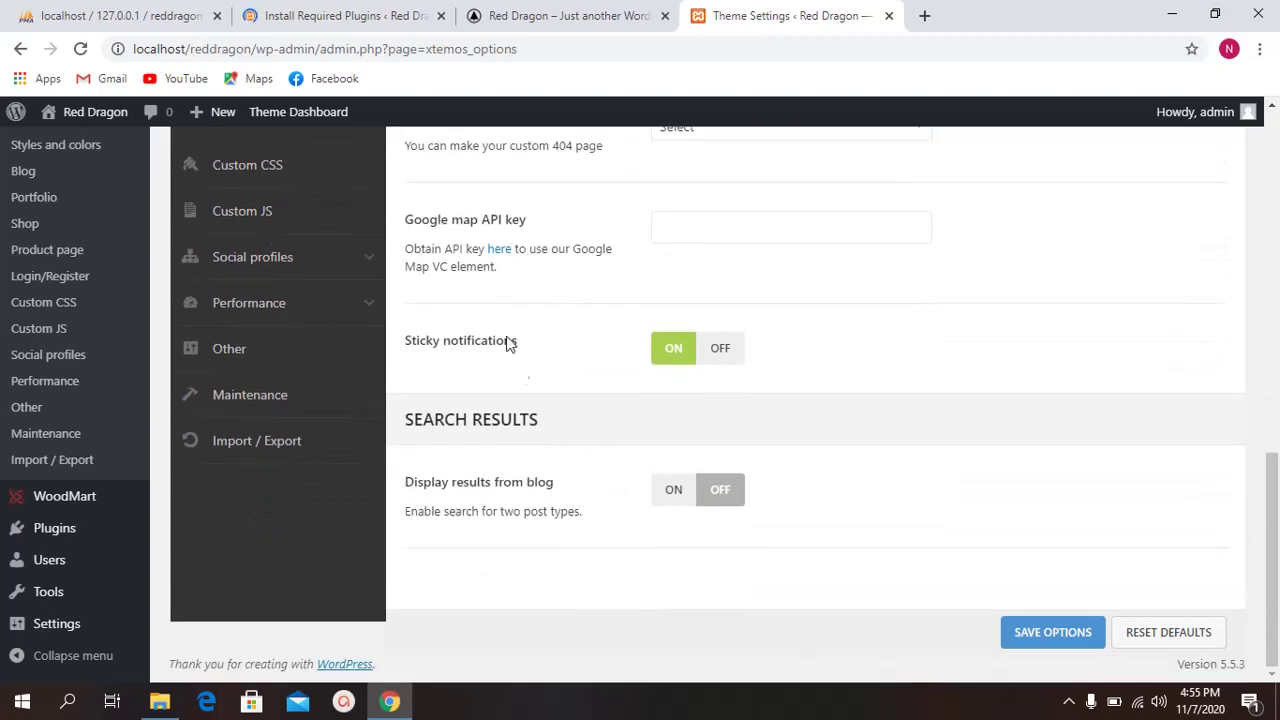
{"action": "scroll", "coordinate": [590, 333], "scroll_direction": "up", "scroll_amount": 3}
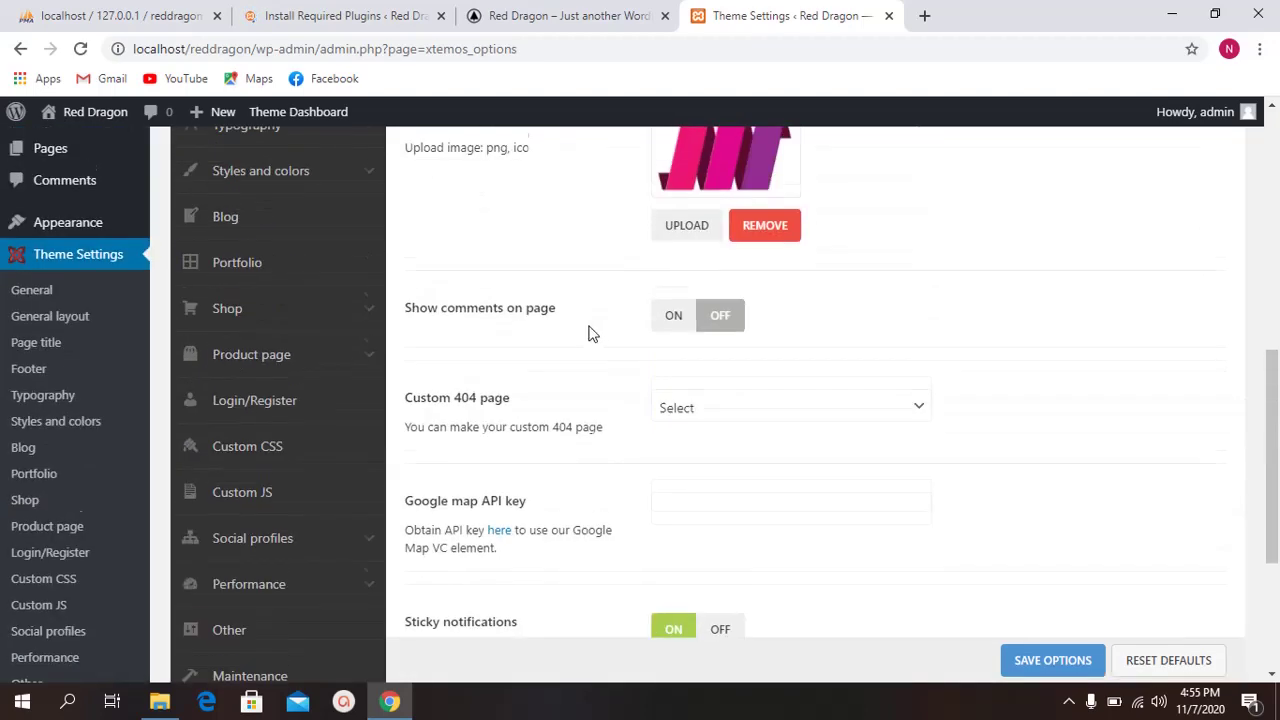
{"action": "scroll", "coordinate": [557, 344], "scroll_direction": "down", "scroll_amount": 1}
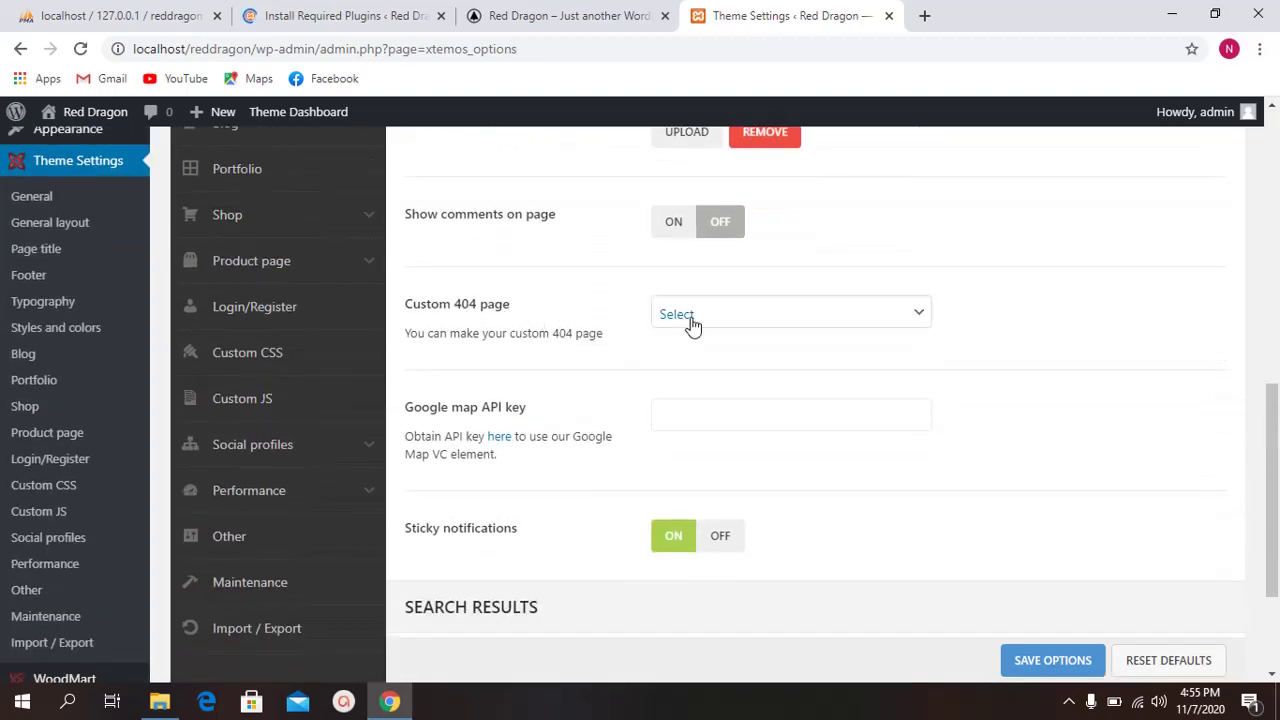
{"action": "scroll", "coordinate": [540, 360], "scroll_direction": "down", "scroll_amount": 2}
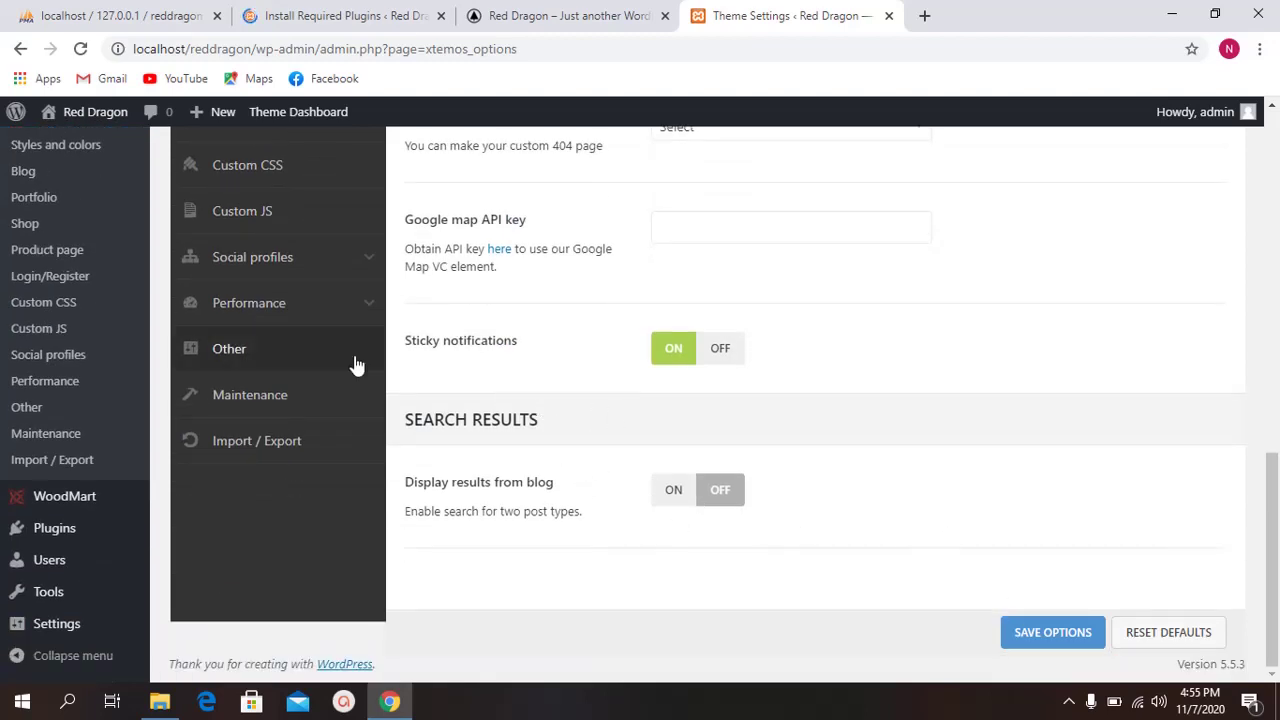
{"action": "left_click", "coordinate": [1005, 628]}
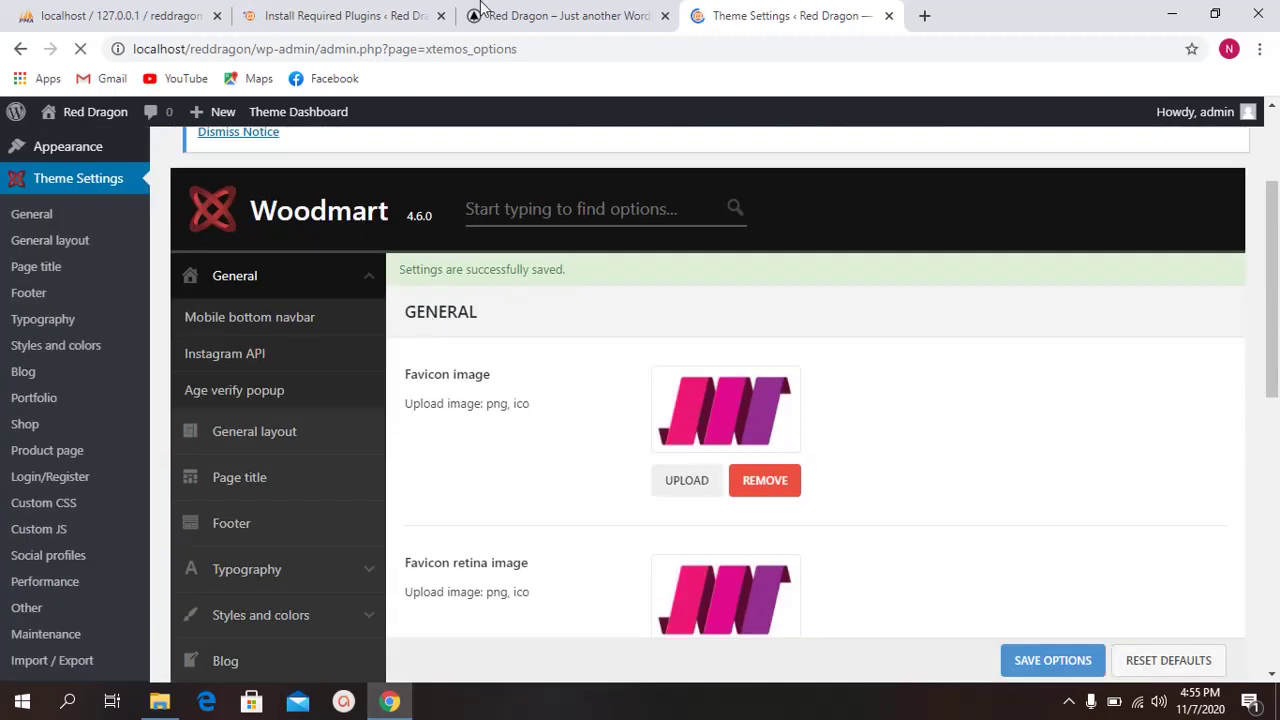
{"action": "left_click", "coordinate": [560, 15]}
{"action": "left_click", "coordinate": [380, 15]}
{"action": "left_click", "coordinate": [706, 14]}
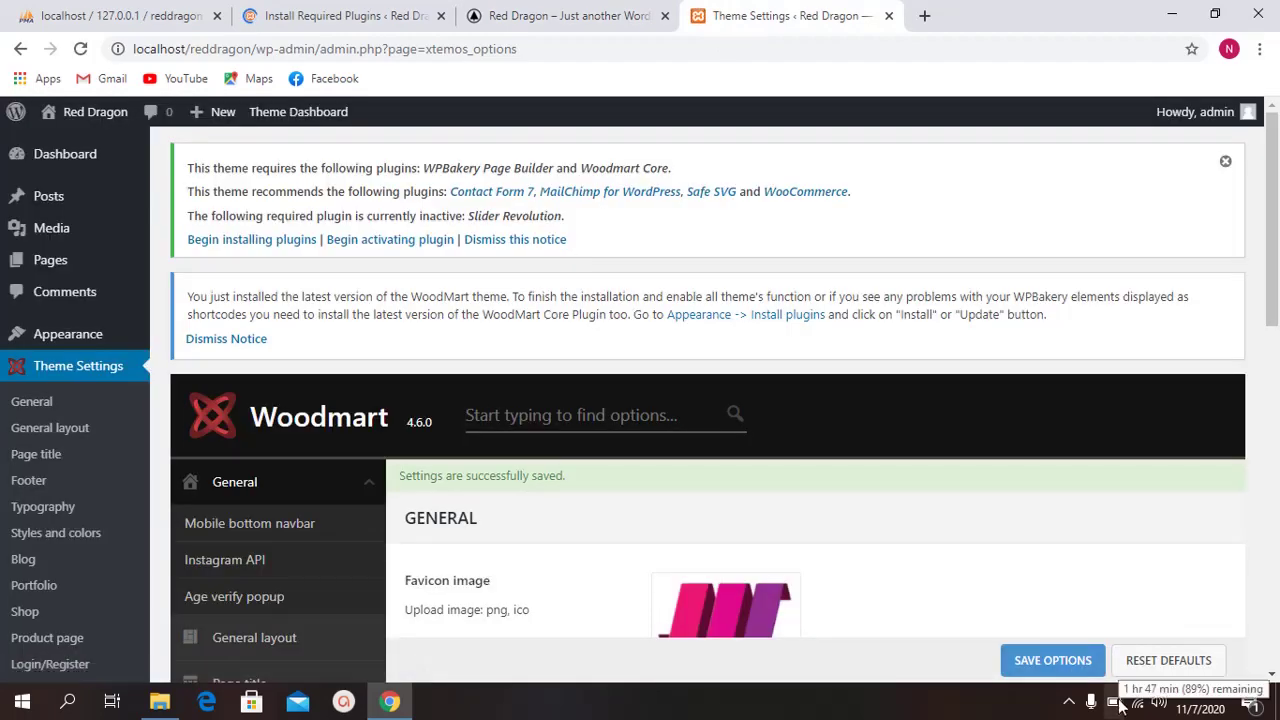
{"action": "scroll", "coordinate": [583, 400], "scroll_direction": "down", "scroll_amount": 4}
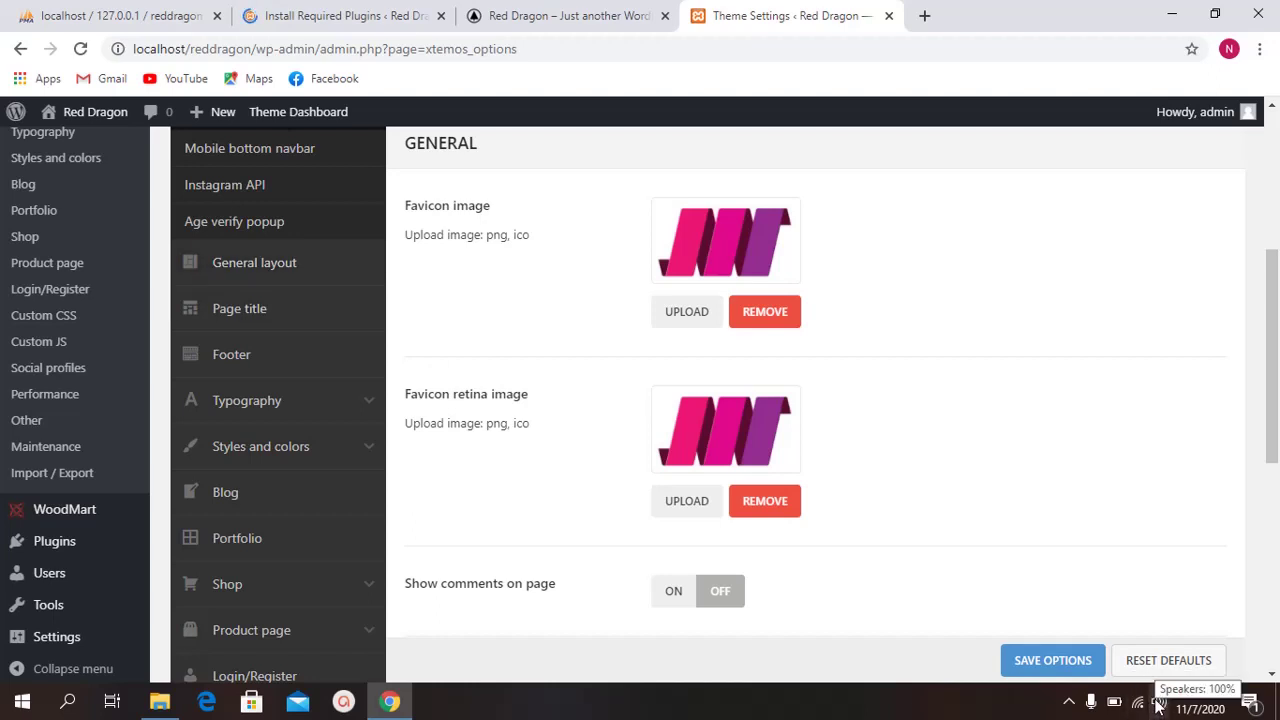
{"action": "left_click", "coordinate": [1120, 700]}
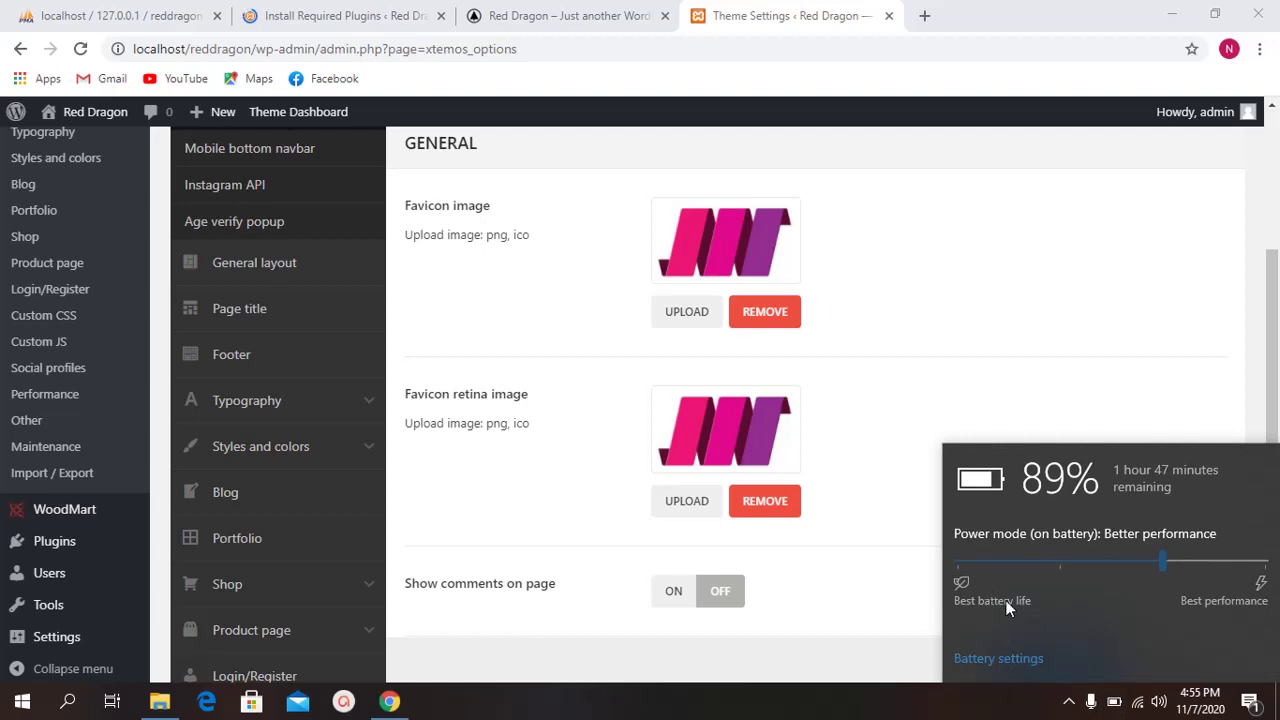
{"action": "left_click_drag", "start_coordinate": [1160, 566], "coordinate": [971, 567]}
{"action": "left_click", "coordinate": [871, 414]}
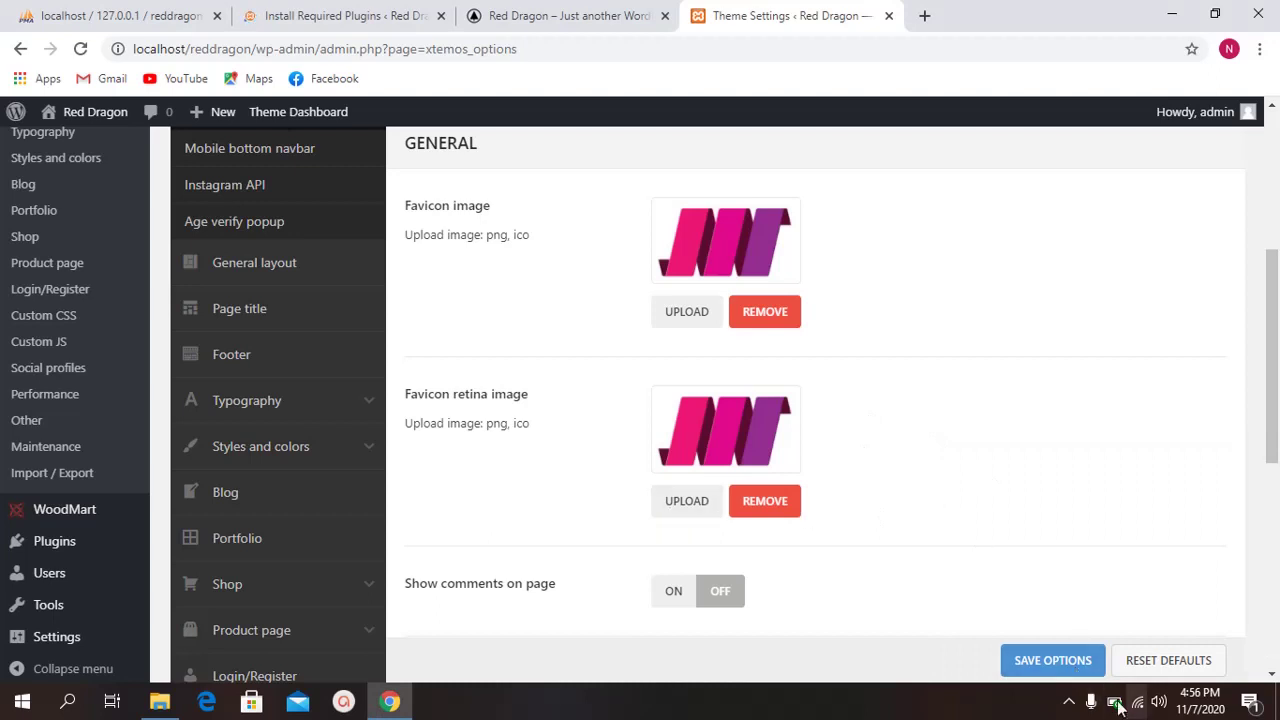
{"action": "mouse_move", "coordinate": [1117, 705]}
{"action": "scroll", "coordinate": [589, 483], "scroll_direction": "down", "scroll_amount": 3}
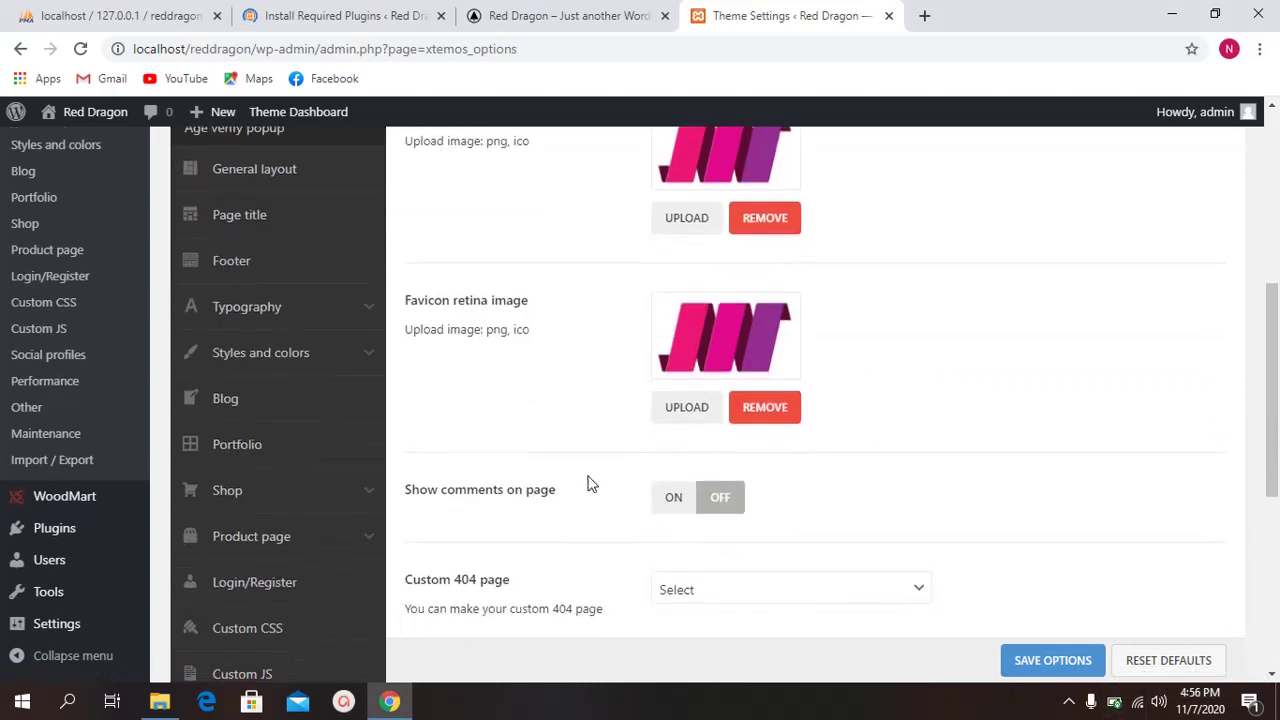
{"action": "scroll", "coordinate": [551, 494], "scroll_direction": "down", "scroll_amount": 3}
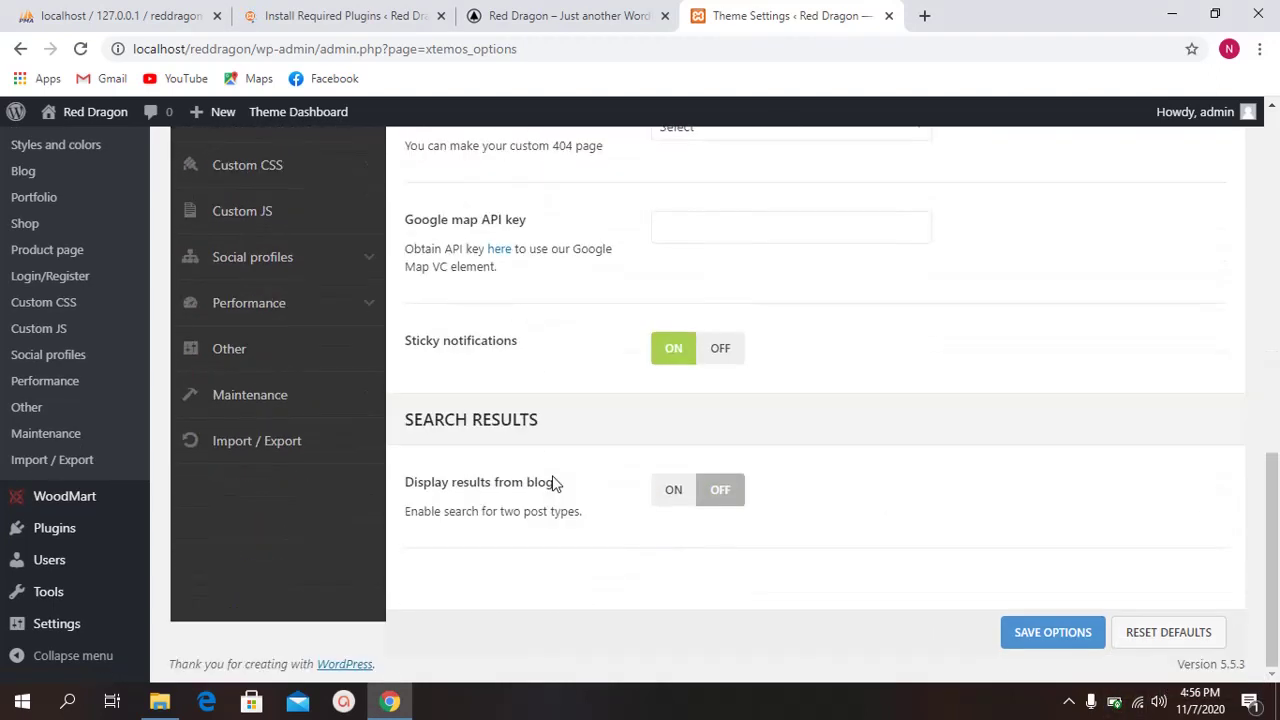
{"action": "scroll", "coordinate": [506, 454], "scroll_direction": "up", "scroll_amount": 12}
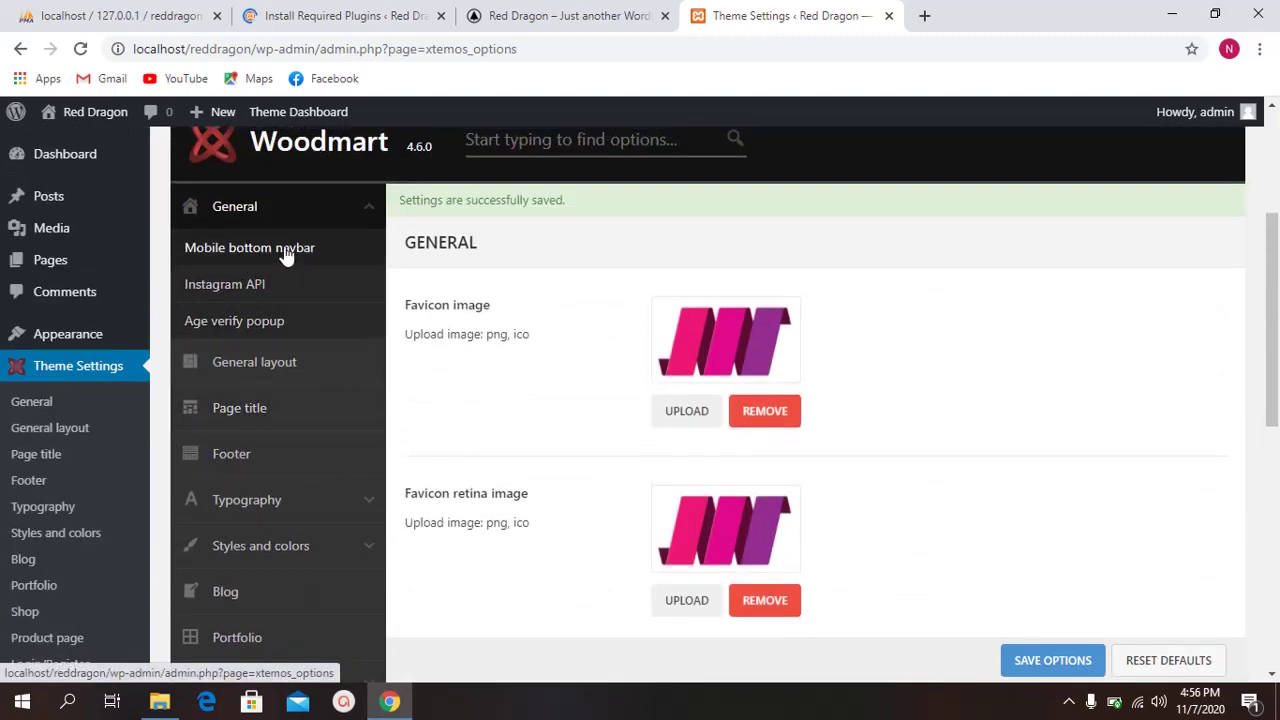
Step: Open the Mobile bottom navbar settings and turn the sticky navbar on
{"action": "left_click", "coordinate": [286, 251]}
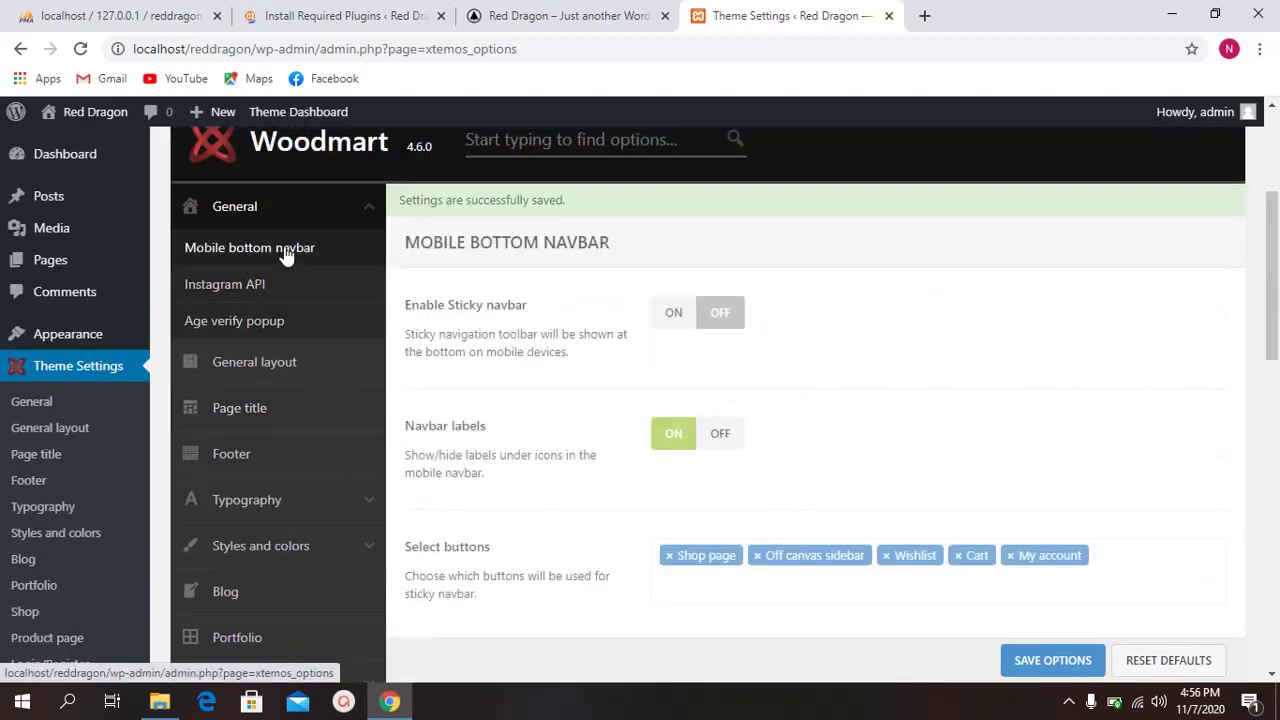
{"action": "left_click", "coordinate": [676, 314]}
{"action": "scroll", "coordinate": [600, 377], "scroll_direction": "down", "scroll_amount": 1}
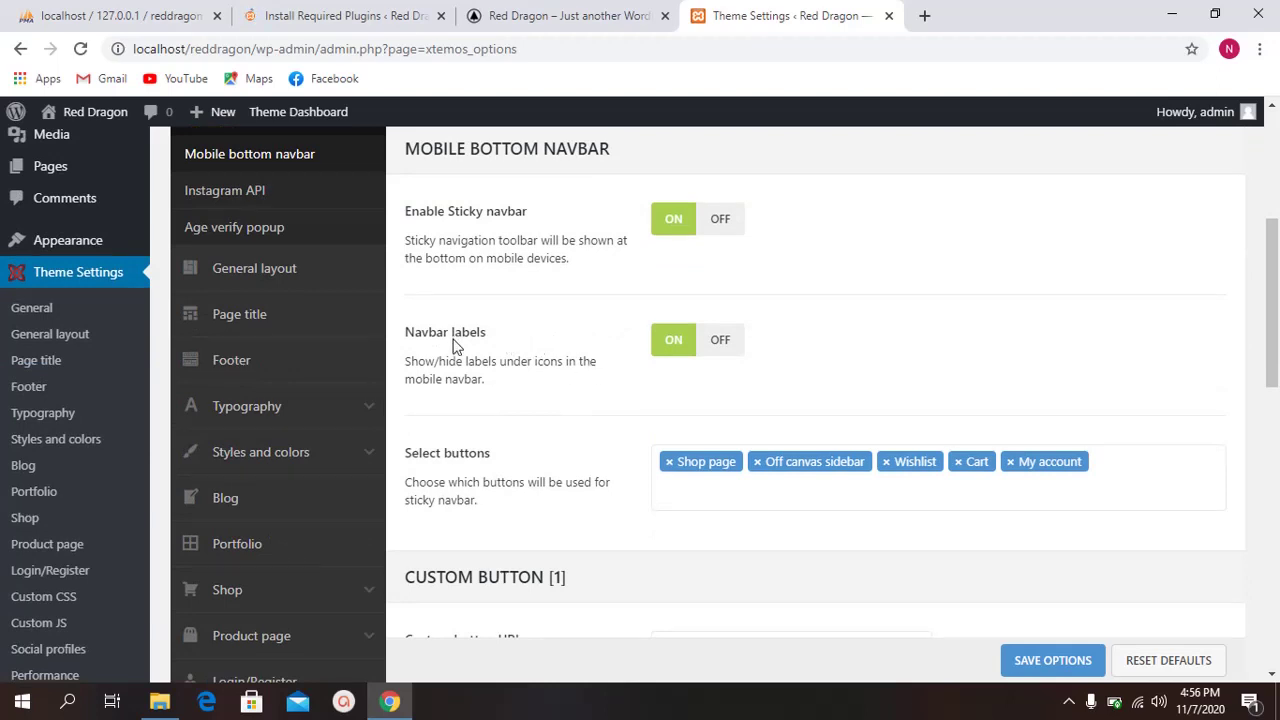
{"action": "left_click_drag", "start_coordinate": [436, 336], "coordinate": [498, 338]}
{"action": "left_click", "coordinate": [513, 362]}
{"action": "scroll", "coordinate": [888, 409], "scroll_direction": "down", "scroll_amount": 1}
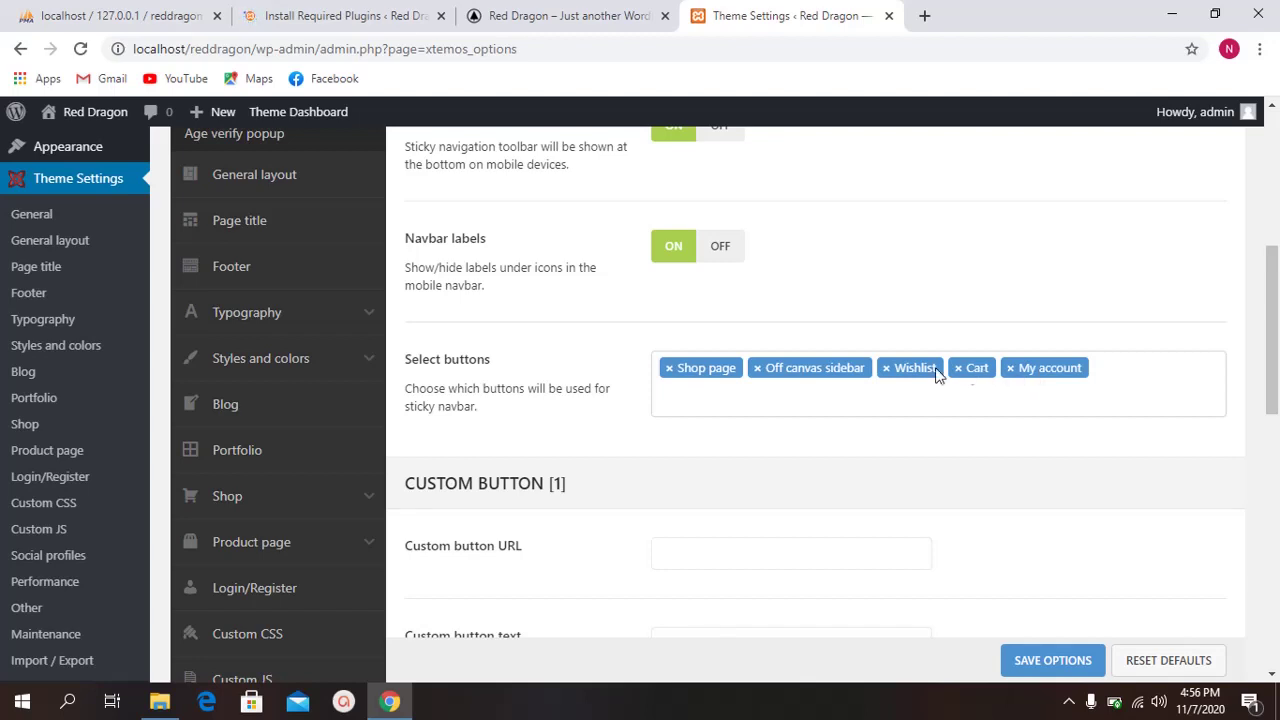
Step: Remove Off canvas sidebar from the navbar buttons and save the options
{"action": "left_click", "coordinate": [757, 368]}
{"action": "left_click", "coordinate": [1014, 371]}
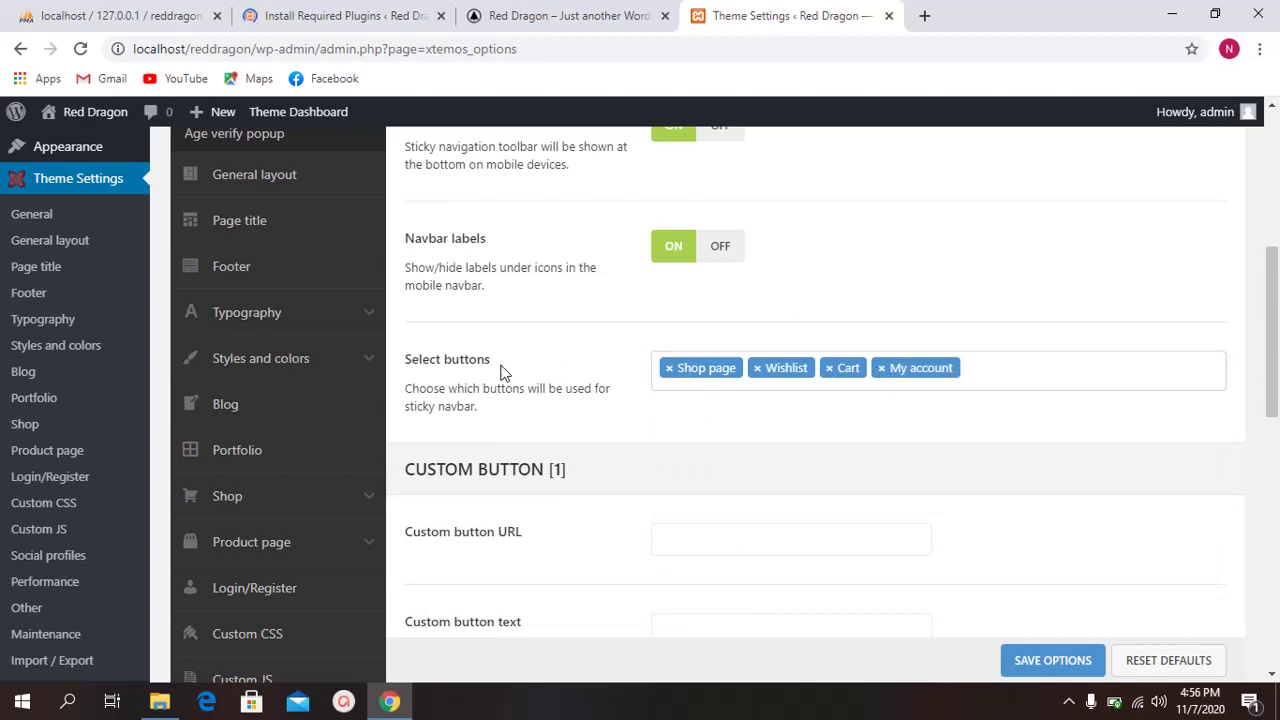
{"action": "scroll", "coordinate": [502, 372], "scroll_direction": "down", "scroll_amount": 7}
{"action": "scroll", "coordinate": [603, 469], "scroll_direction": "up", "scroll_amount": 3}
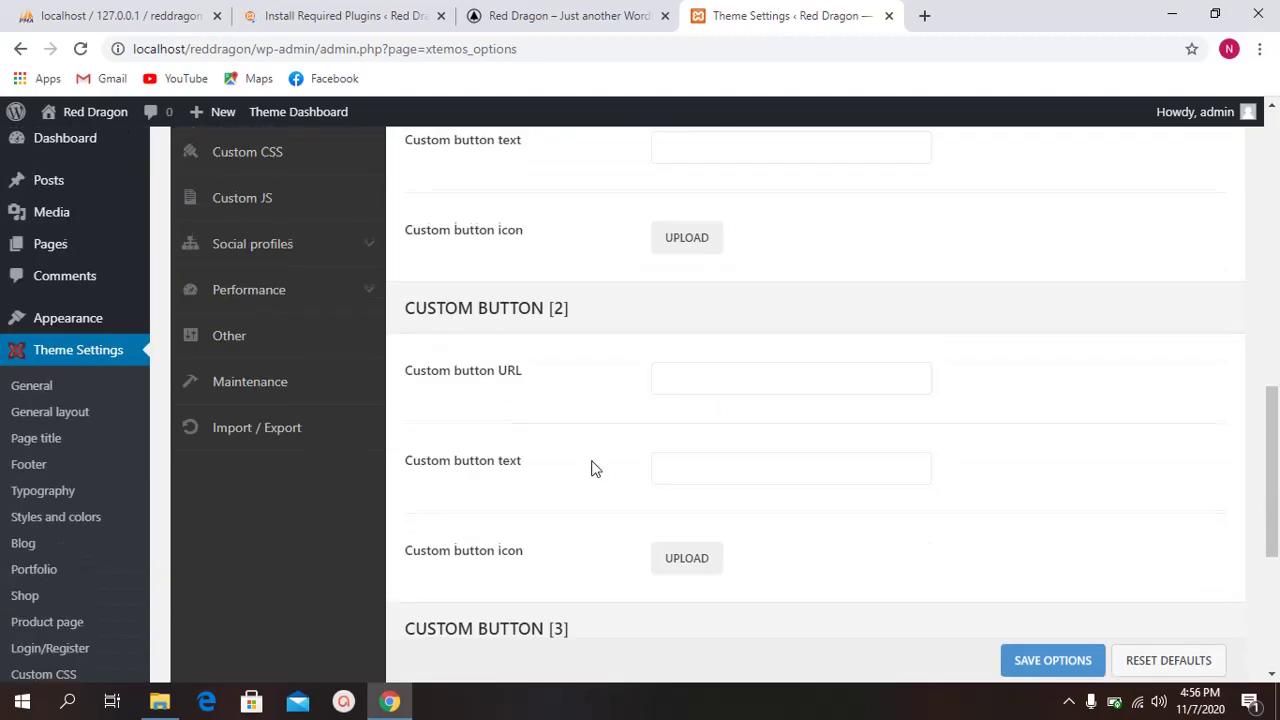
{"action": "scroll", "coordinate": [591, 469], "scroll_direction": "down", "scroll_amount": 4}
{"action": "left_click", "coordinate": [1012, 628]}
{"action": "scroll", "coordinate": [415, 385], "scroll_direction": "up", "scroll_amount": 7}
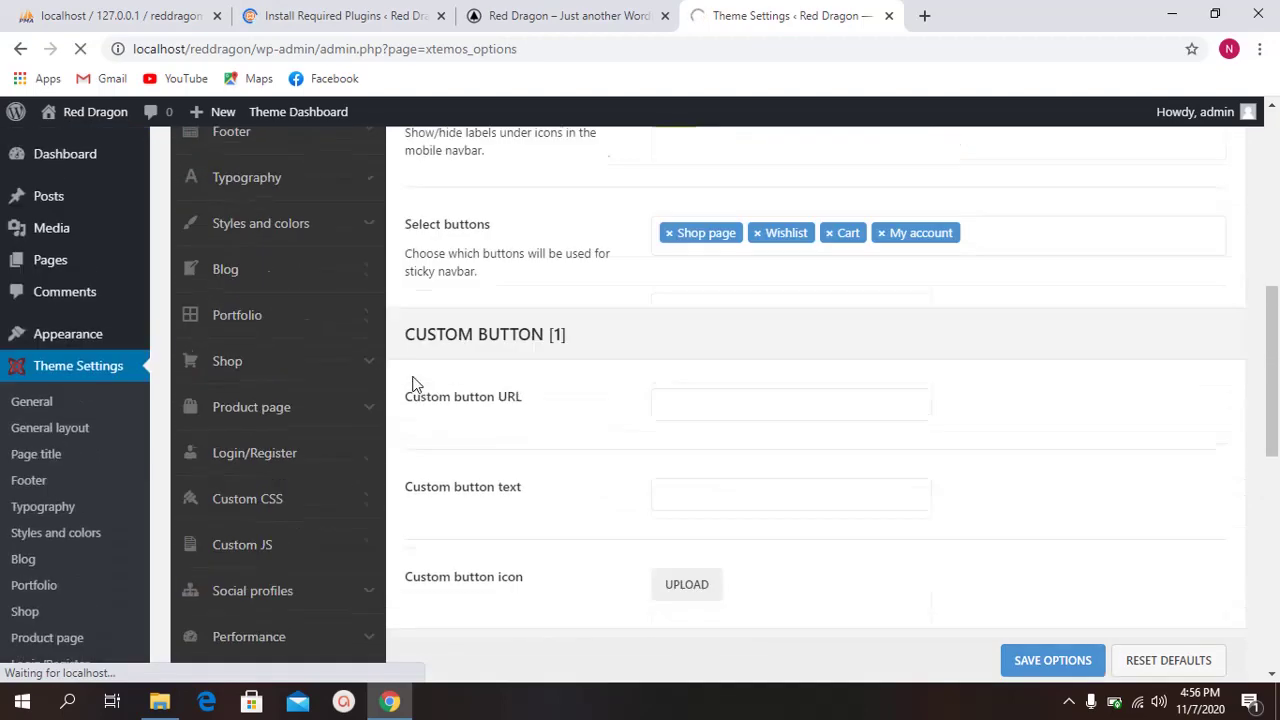
{"action": "scroll", "coordinate": [413, 380], "scroll_direction": "up", "scroll_amount": 6}
{"action": "scroll", "coordinate": [400, 370], "scroll_direction": "down", "scroll_amount": 3}
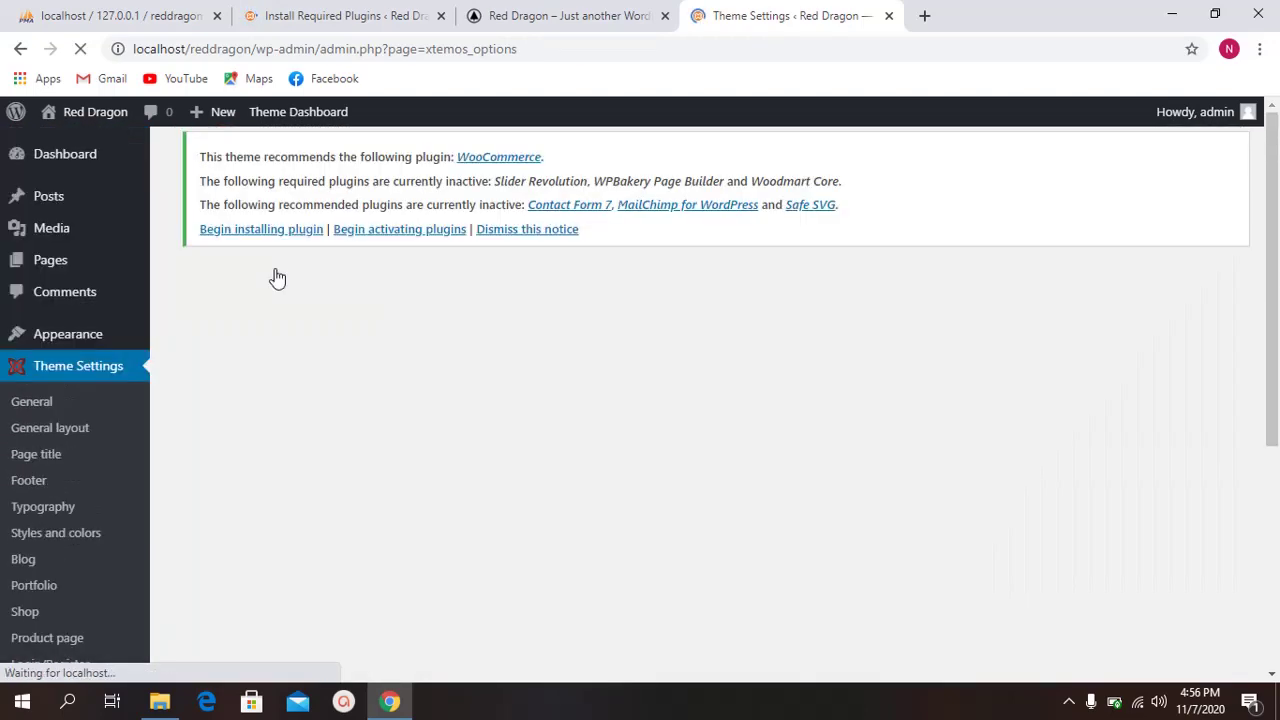
{"action": "scroll", "coordinate": [363, 369], "scroll_direction": "down", "scroll_amount": 3}
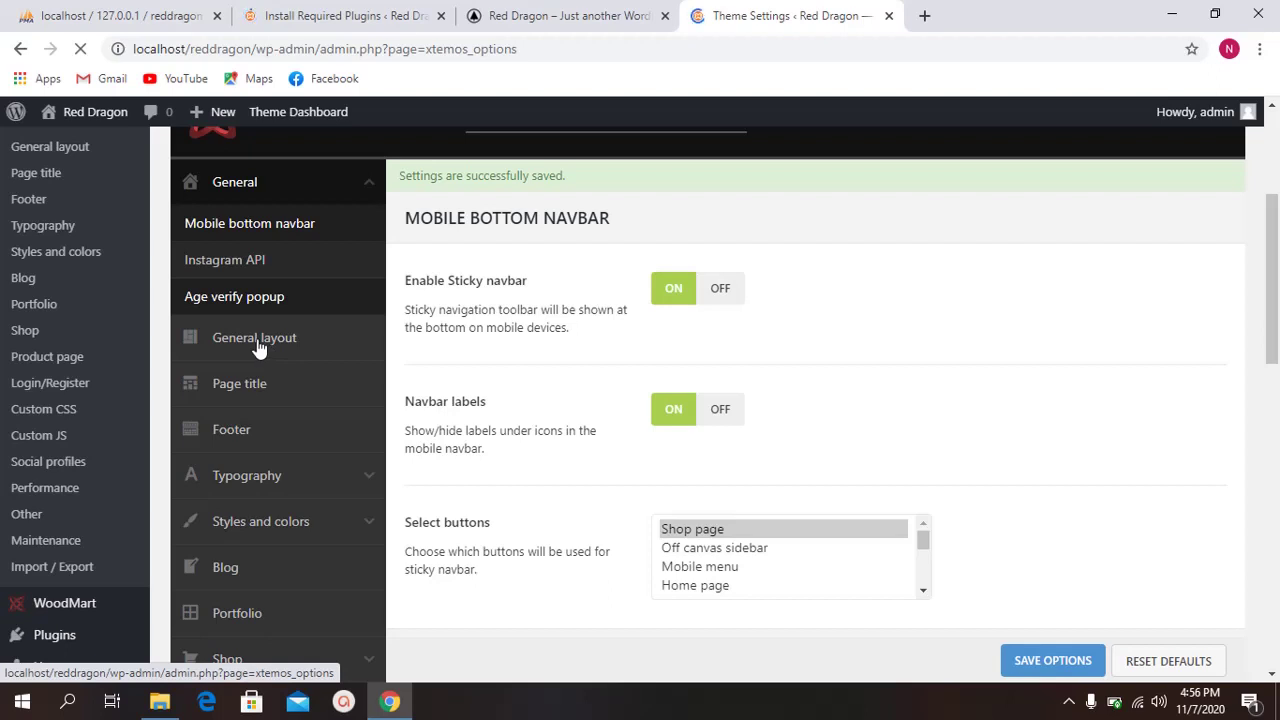
Step: In General layout, switch 'Off canvas sidebar for mobile' OFF and save the options
{"action": "left_click", "coordinate": [275, 350]}
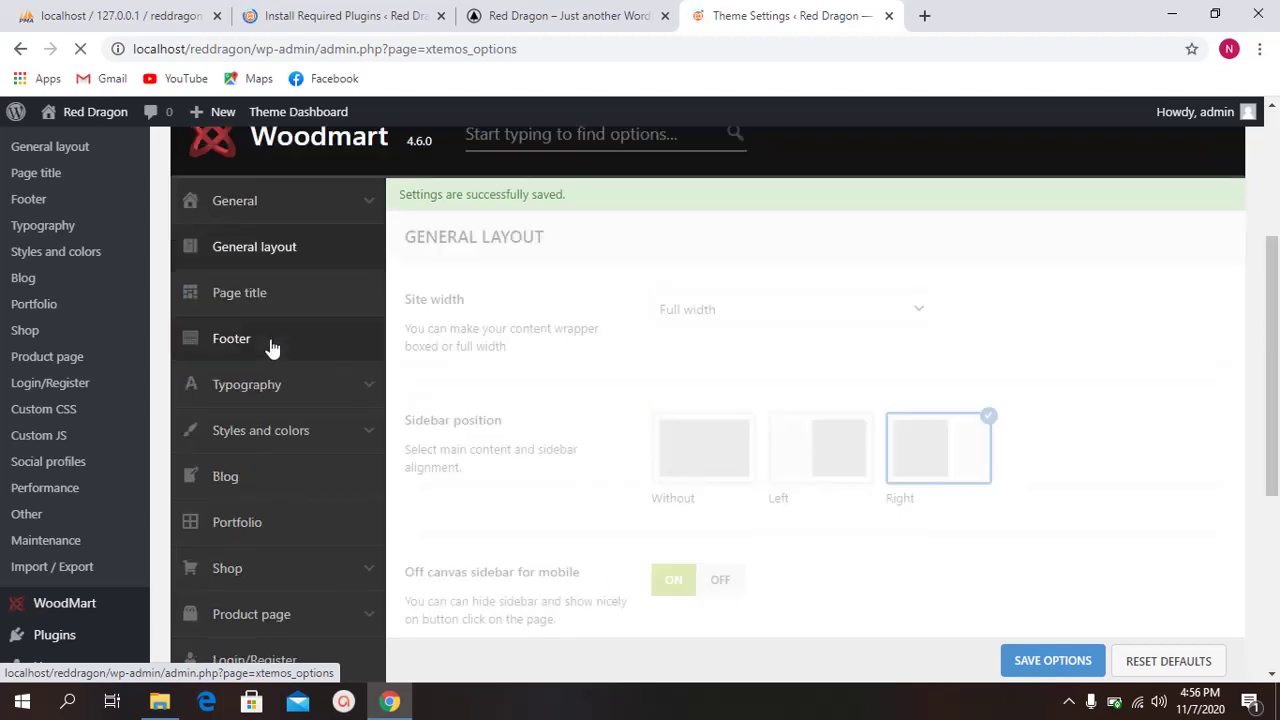
{"action": "scroll", "coordinate": [545, 330], "scroll_direction": "down", "scroll_amount": 1}
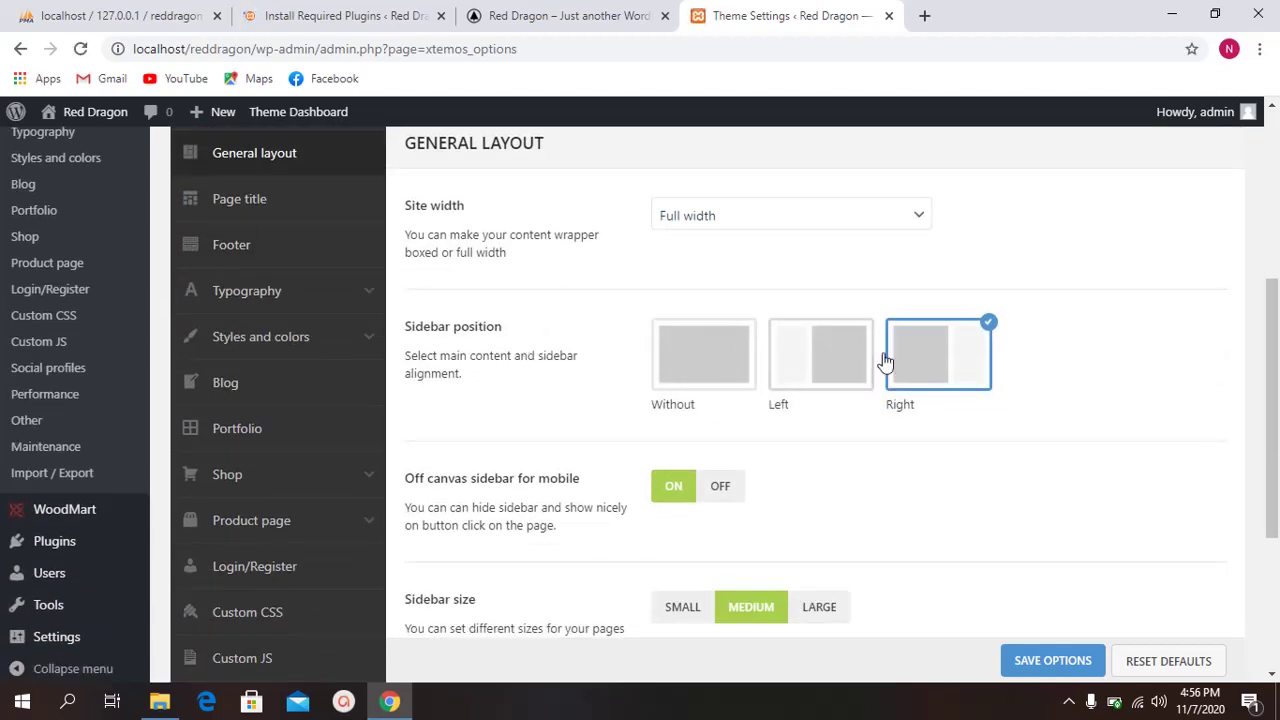
{"action": "scroll", "coordinate": [482, 395], "scroll_direction": "down", "scroll_amount": 1}
{"action": "scroll", "coordinate": [545, 378], "scroll_direction": "down", "scroll_amount": 1}
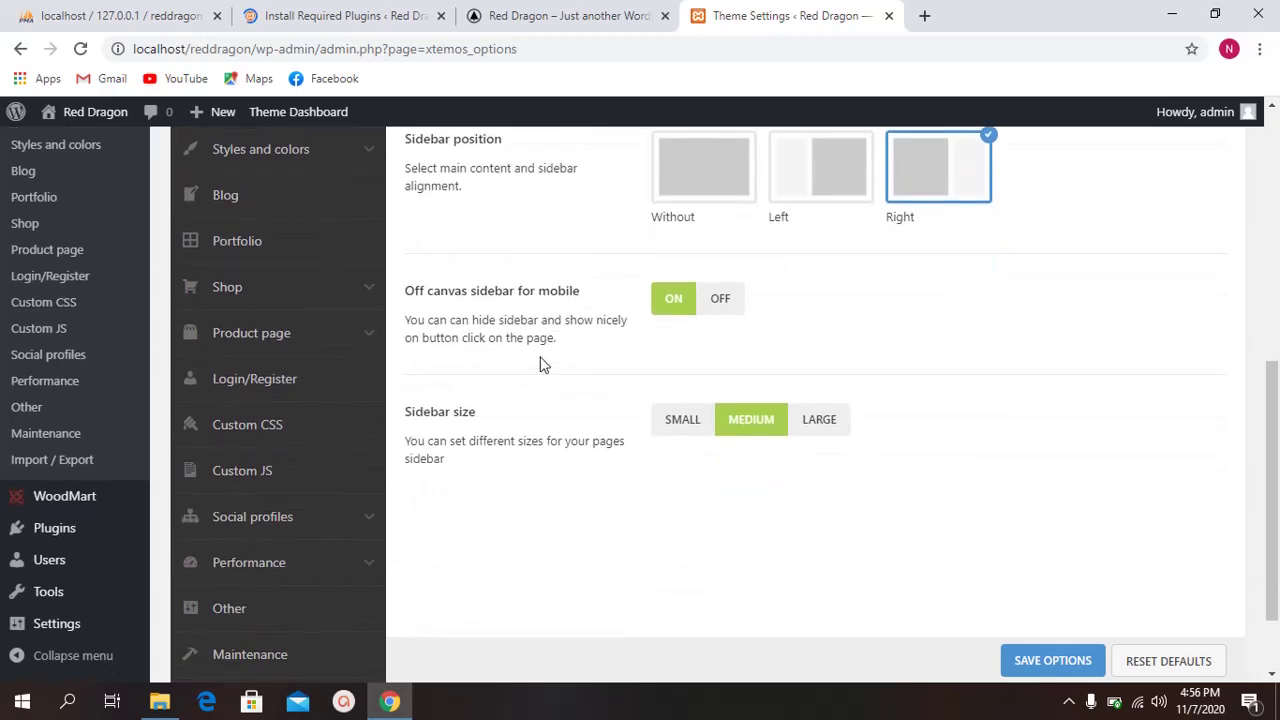
{"action": "left_click", "coordinate": [712, 302]}
{"action": "scroll", "coordinate": [520, 365], "scroll_direction": "down", "scroll_amount": 1}
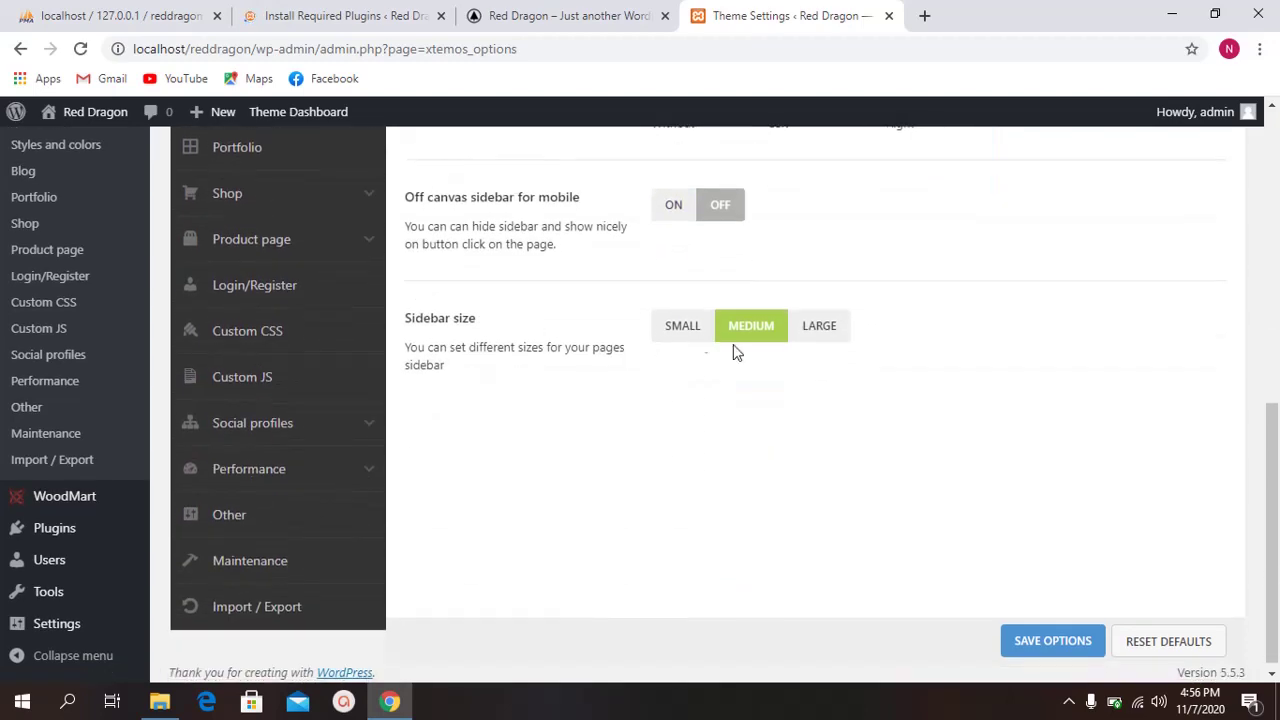
{"action": "scroll", "coordinate": [286, 320], "scroll_direction": "up", "scroll_amount": 4}
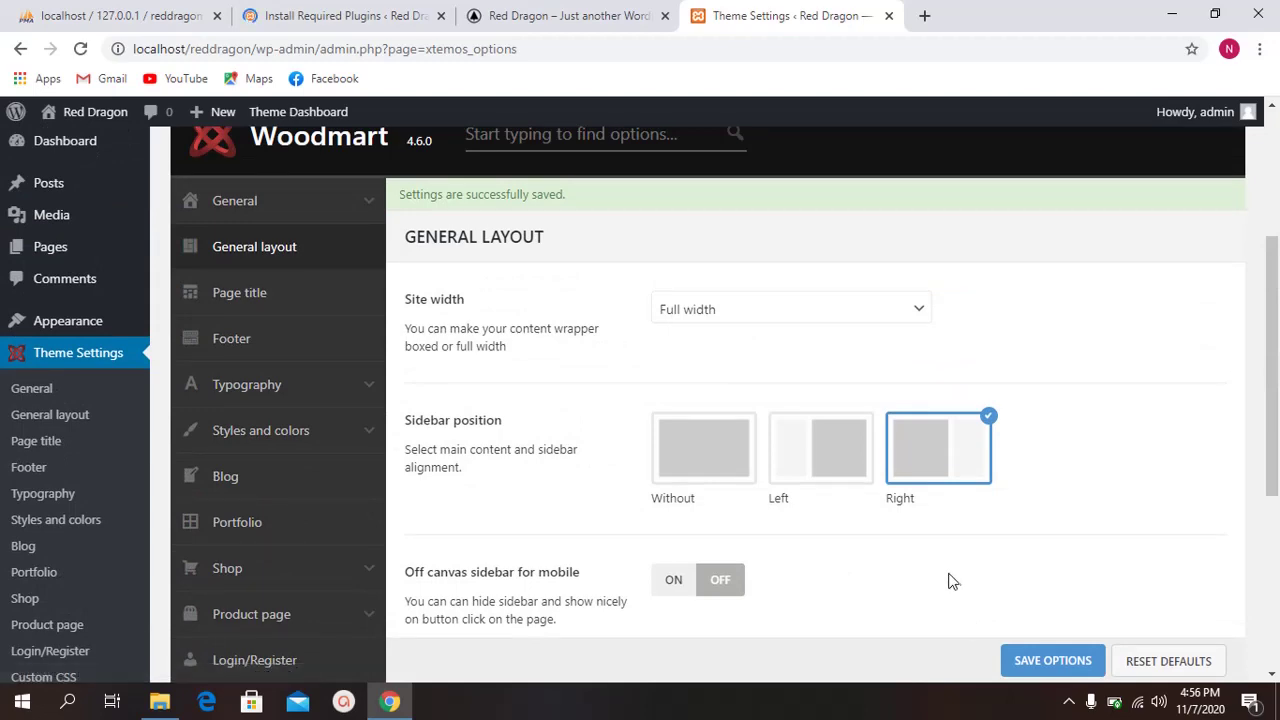
{"action": "scroll", "coordinate": [650, 497], "scroll_direction": "down", "scroll_amount": 2}
{"action": "left_click_drag", "start_coordinate": [529, 393], "coordinate": [604, 394]}
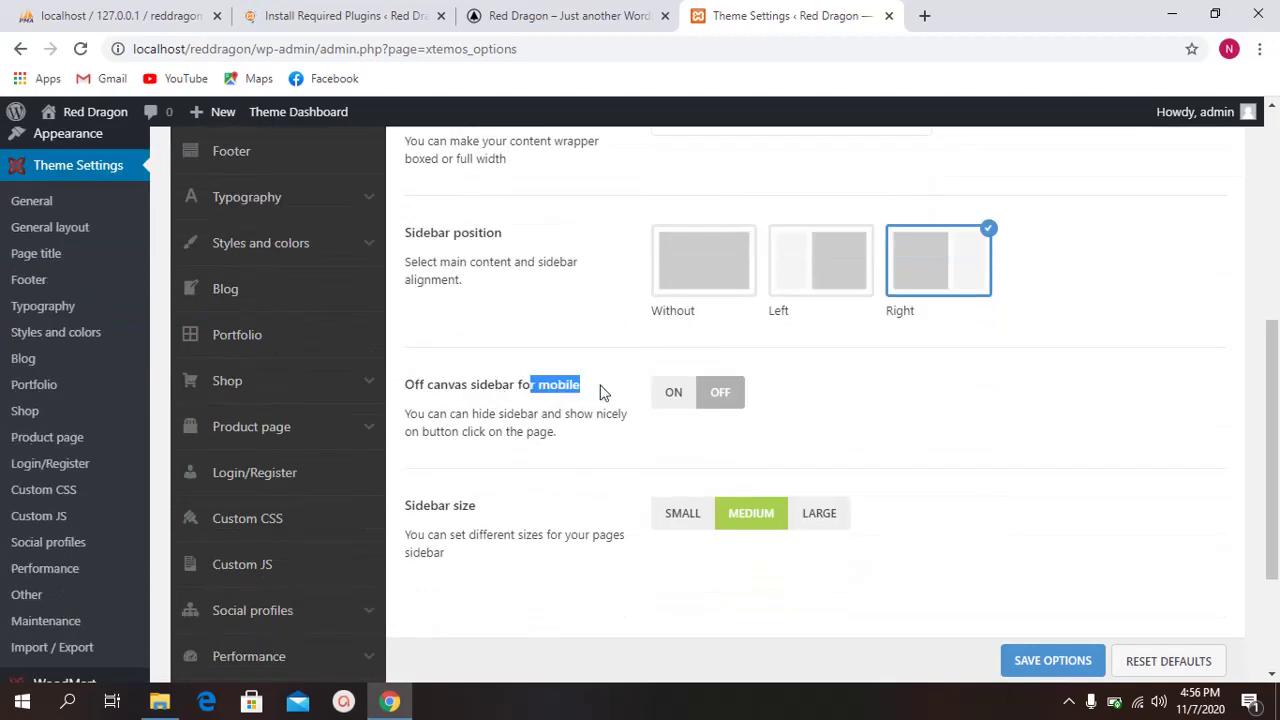
{"action": "left_click", "coordinate": [663, 440]}
{"action": "left_click", "coordinate": [1046, 652]}
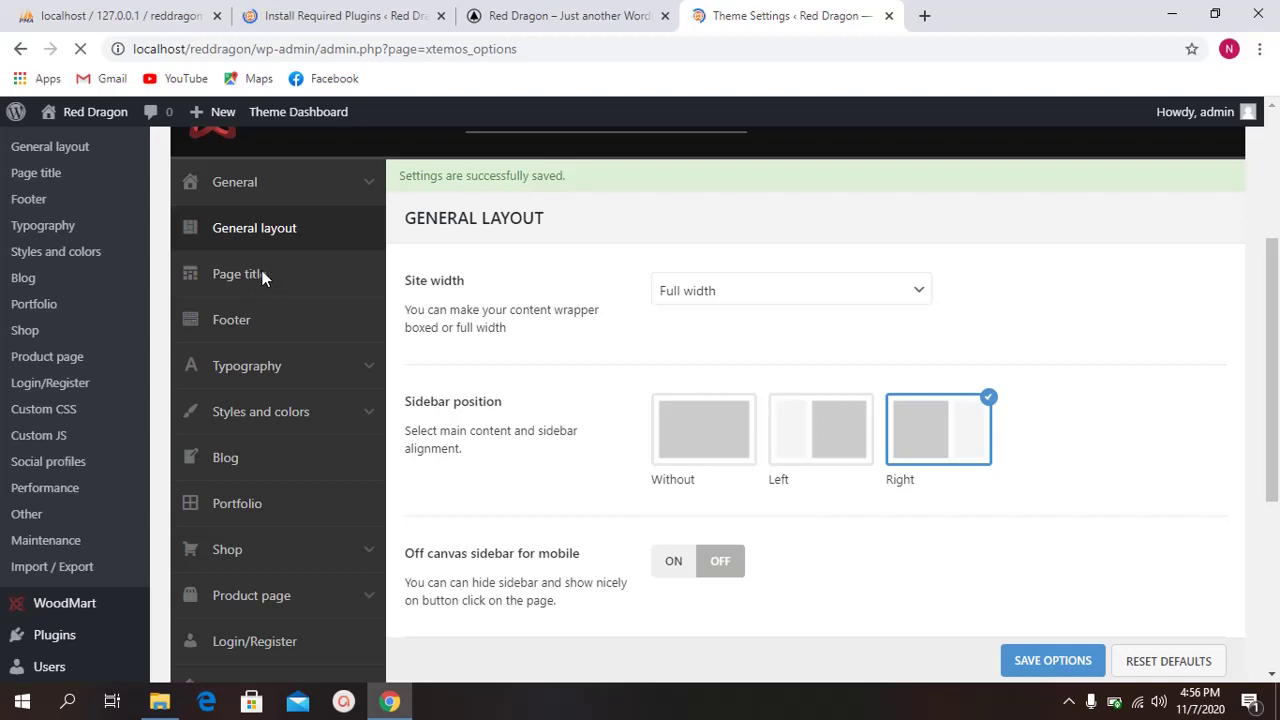
Step: Open the Page title settings and review the title background options
{"action": "left_click", "coordinate": [243, 292]}
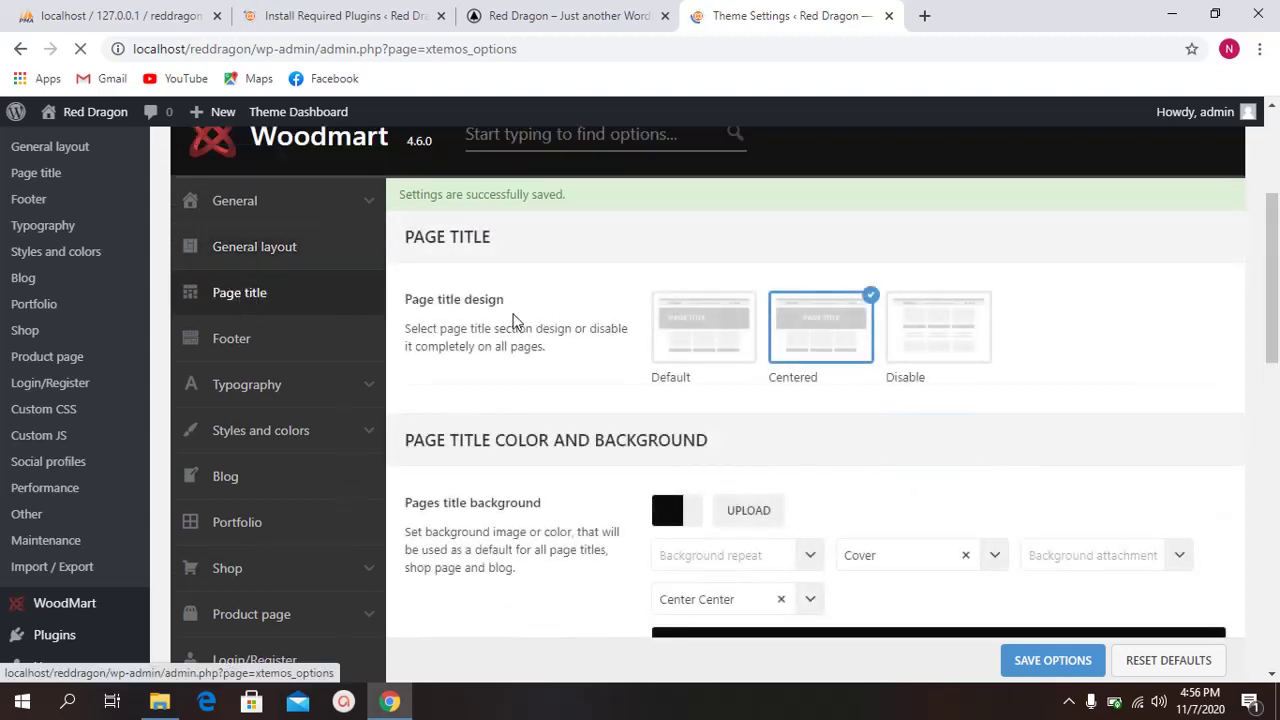
{"action": "scroll", "coordinate": [500, 370], "scroll_direction": "down", "scroll_amount": 2}
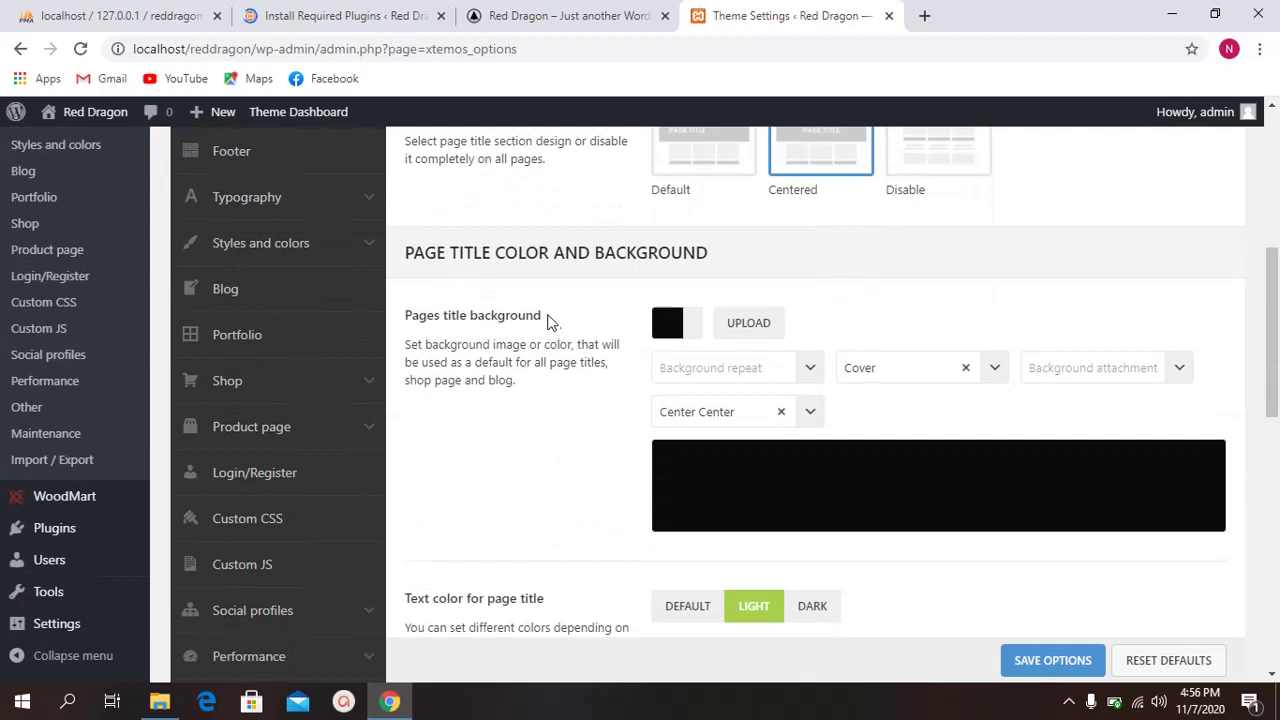
{"action": "double_click", "coordinate": [474, 320]}
{"action": "left_click", "coordinate": [586, 346]}
{"action": "scroll", "coordinate": [591, 337], "scroll_direction": "up", "scroll_amount": 2}
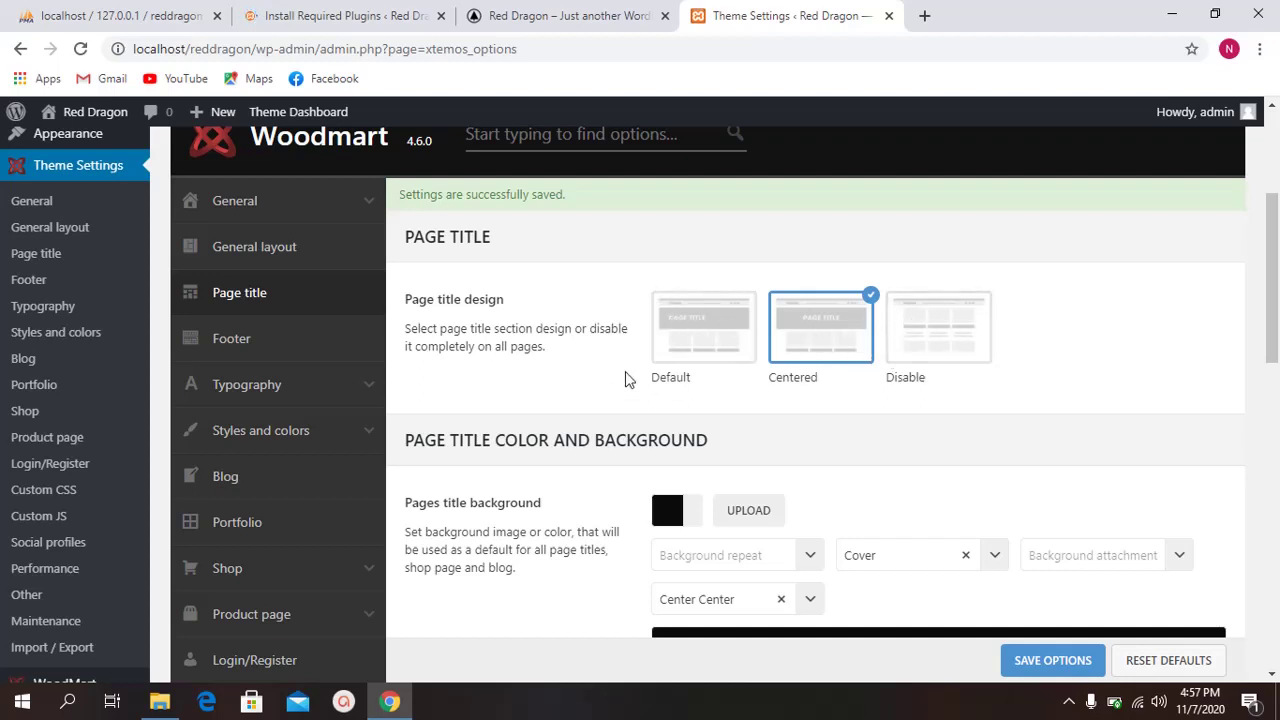
{"action": "scroll", "coordinate": [563, 369], "scroll_direction": "down", "scroll_amount": 1}
{"action": "scroll", "coordinate": [557, 370], "scroll_direction": "up", "scroll_amount": 1}
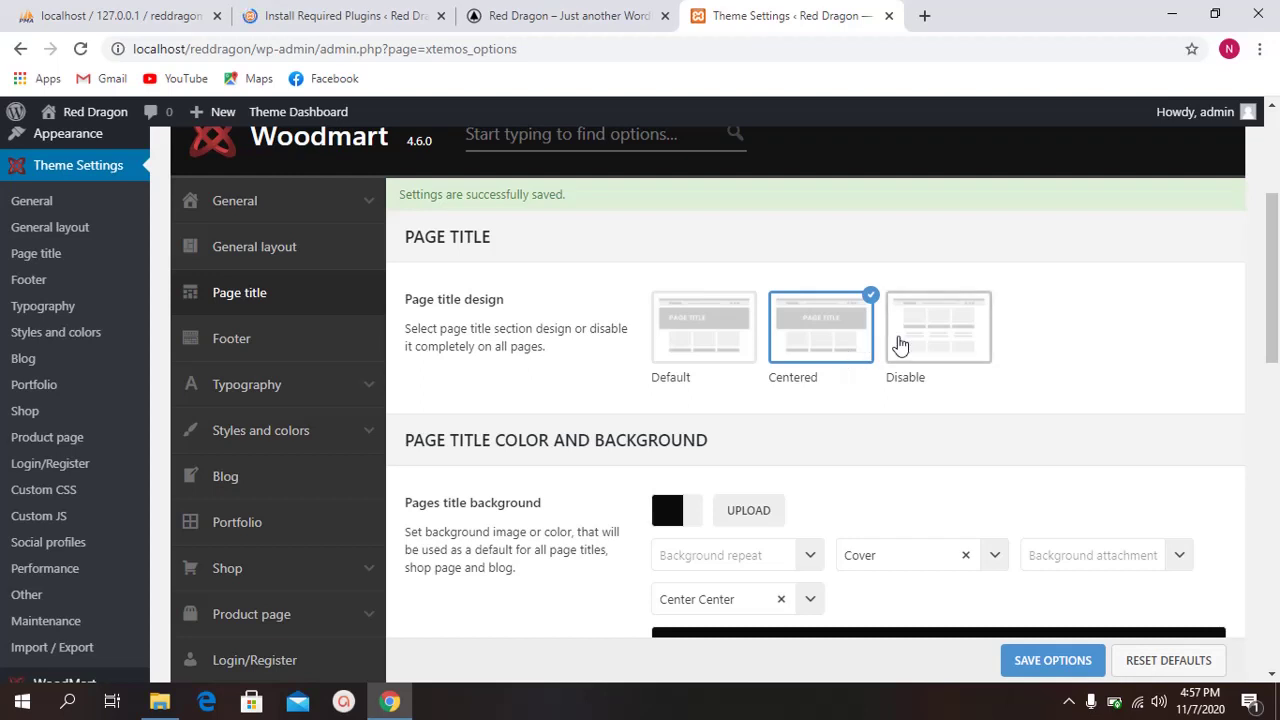
Step: Try the Disable page title design, then restore the Centered design
{"action": "left_click", "coordinate": [900, 346]}
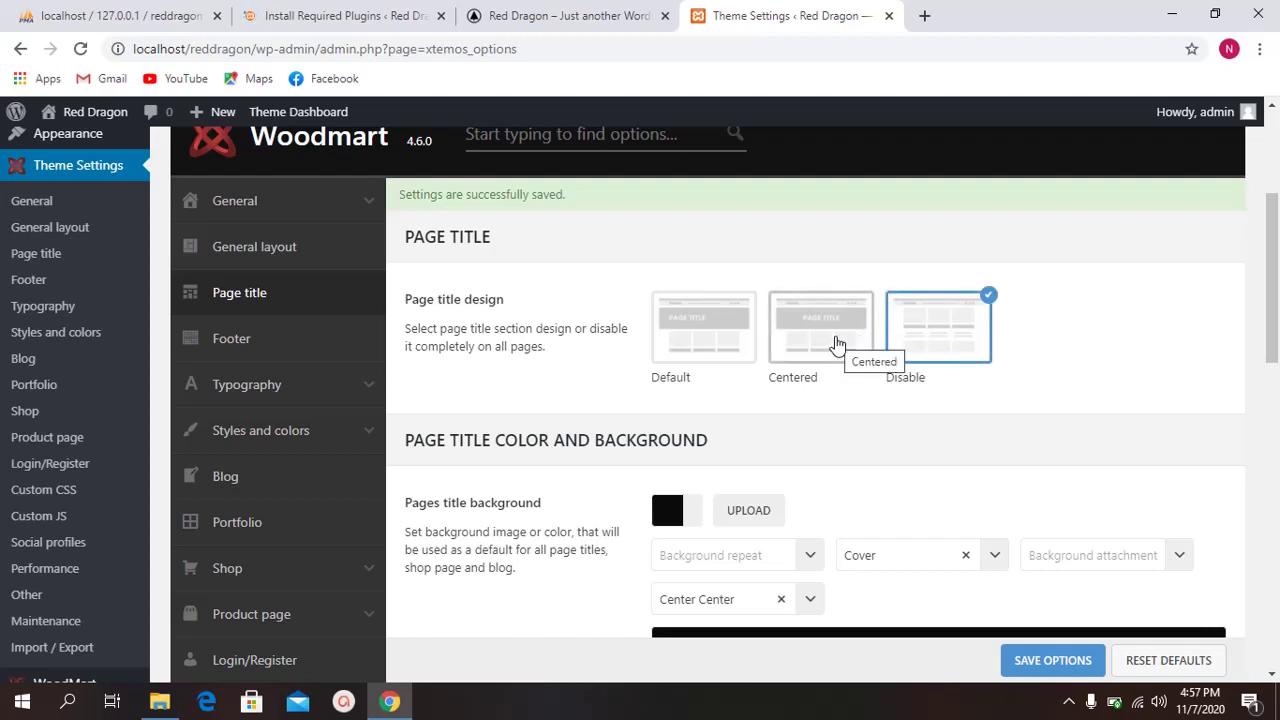
{"action": "left_click", "coordinate": [838, 344]}
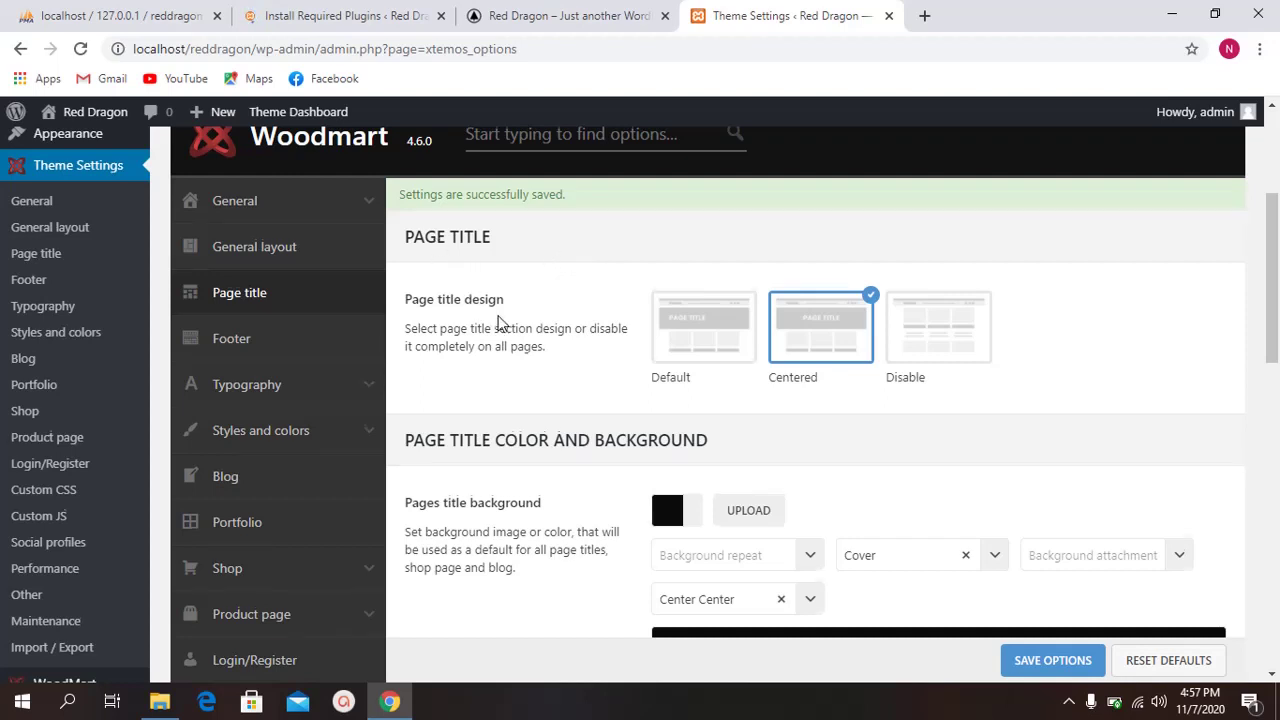
{"action": "scroll", "coordinate": [509, 314], "scroll_direction": "down", "scroll_amount": 2}
{"action": "scroll", "coordinate": [520, 300], "scroll_direction": "up", "scroll_amount": 1}
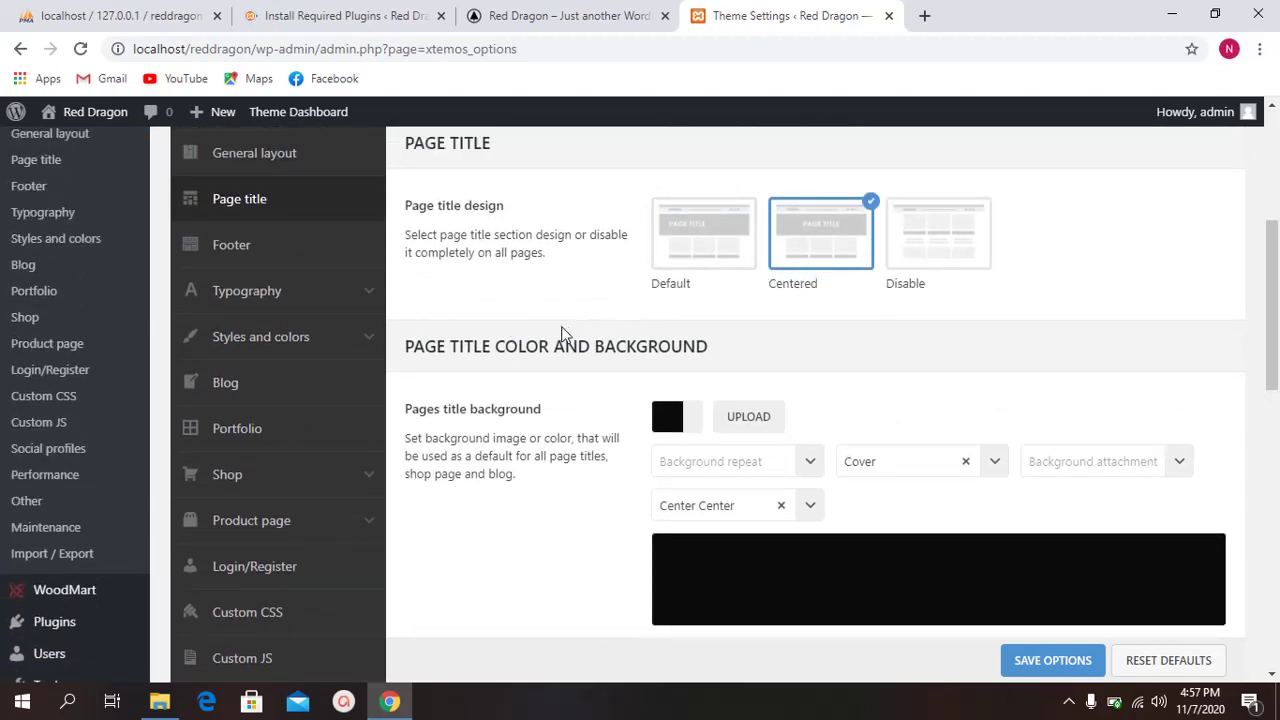
{"action": "scroll", "coordinate": [560, 335], "scroll_direction": "down", "scroll_amount": 2}
{"action": "scroll", "coordinate": [540, 339], "scroll_direction": "down", "scroll_amount": 3}
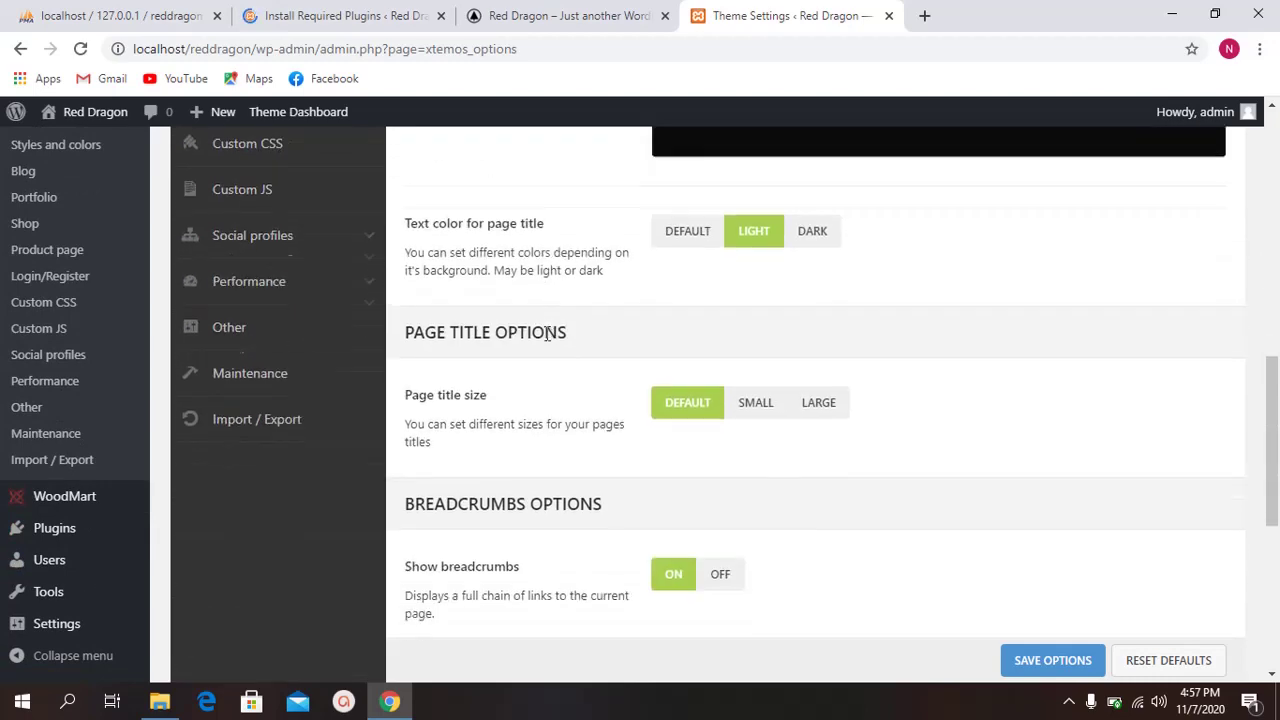
{"action": "scroll", "coordinate": [546, 337], "scroll_direction": "up", "scroll_amount": 5}
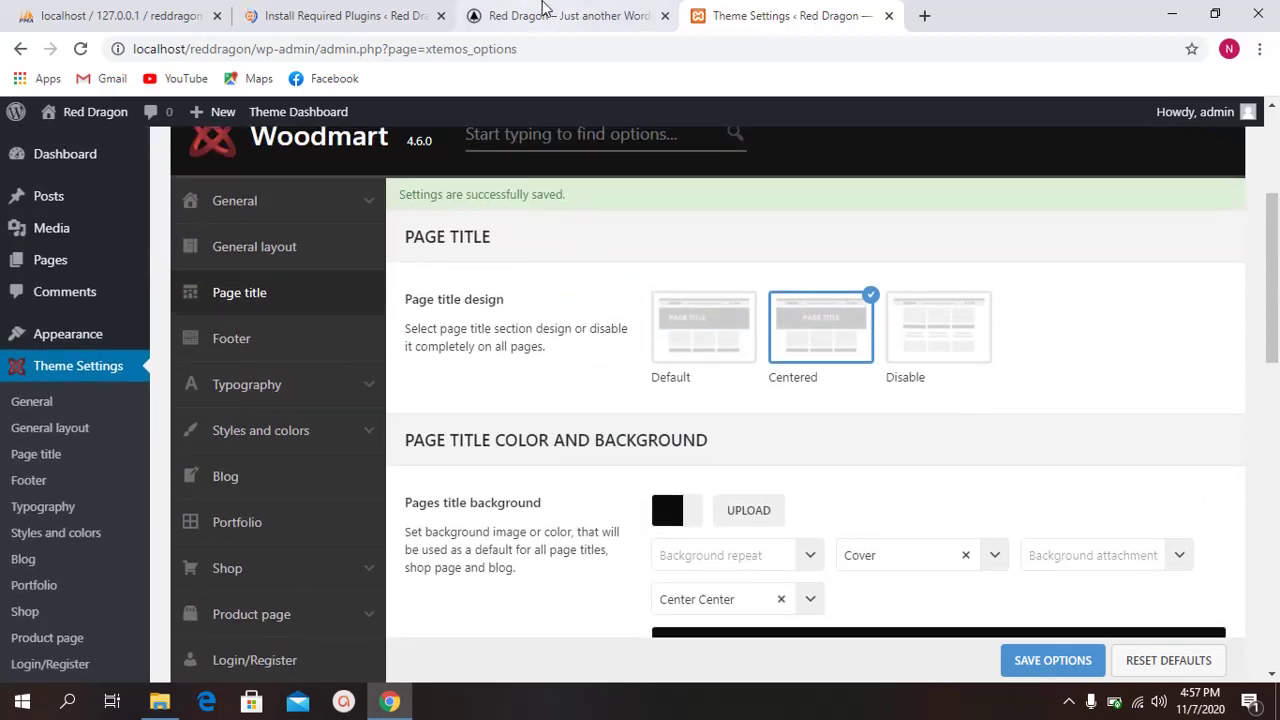
Step: Open the live Blog page and highlight its heading in the dark centered banner
{"action": "left_click", "coordinate": [546, 12]}
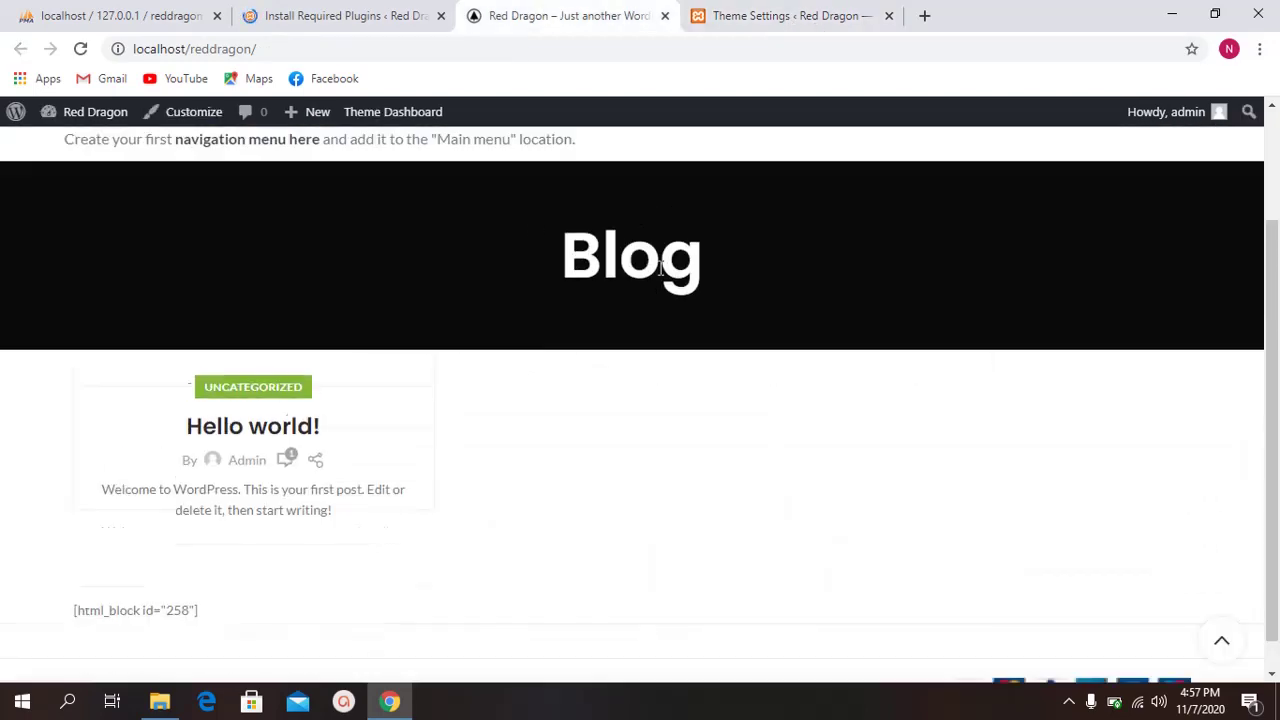
{"action": "scroll", "coordinate": [428, 368], "scroll_direction": "up", "scroll_amount": 2}
{"action": "left_click_drag", "start_coordinate": [84, 379], "coordinate": [857, 443]}
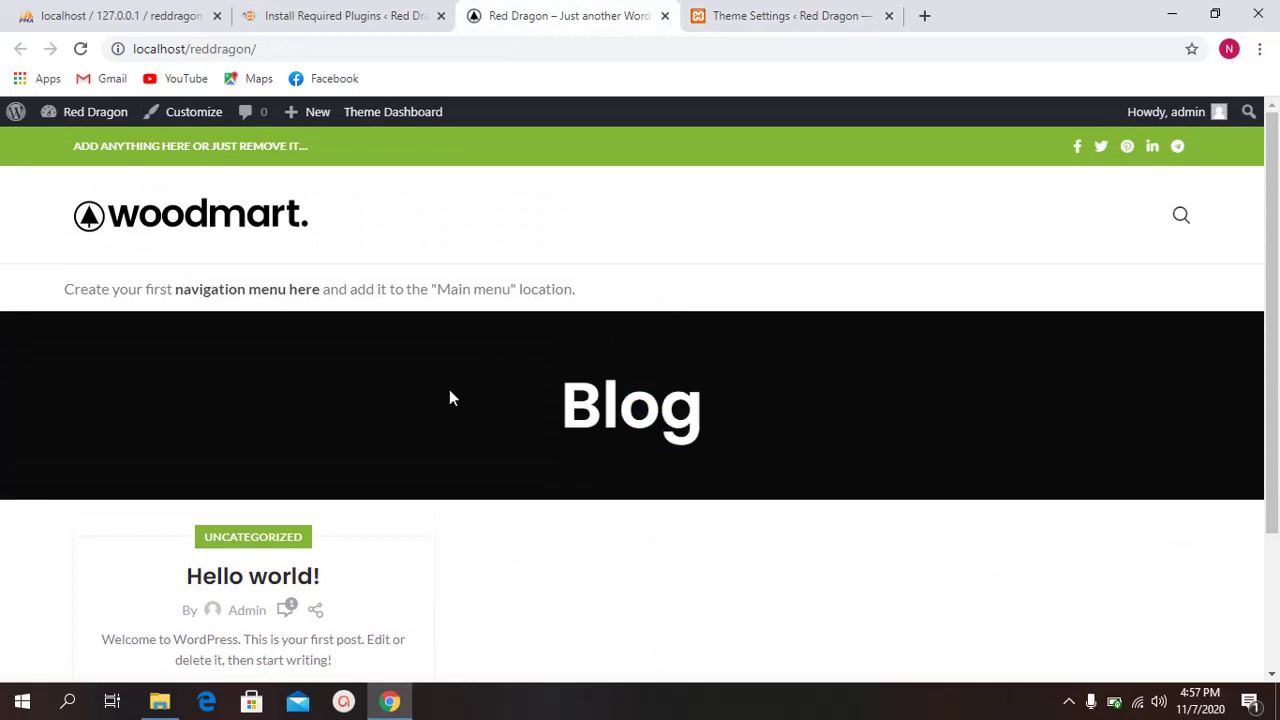
{"action": "left_click_drag", "start_coordinate": [449, 397], "coordinate": [817, 418]}
{"action": "left_click", "coordinate": [817, 418]}
{"action": "left_click_drag", "start_coordinate": [528, 395], "coordinate": [928, 421]}
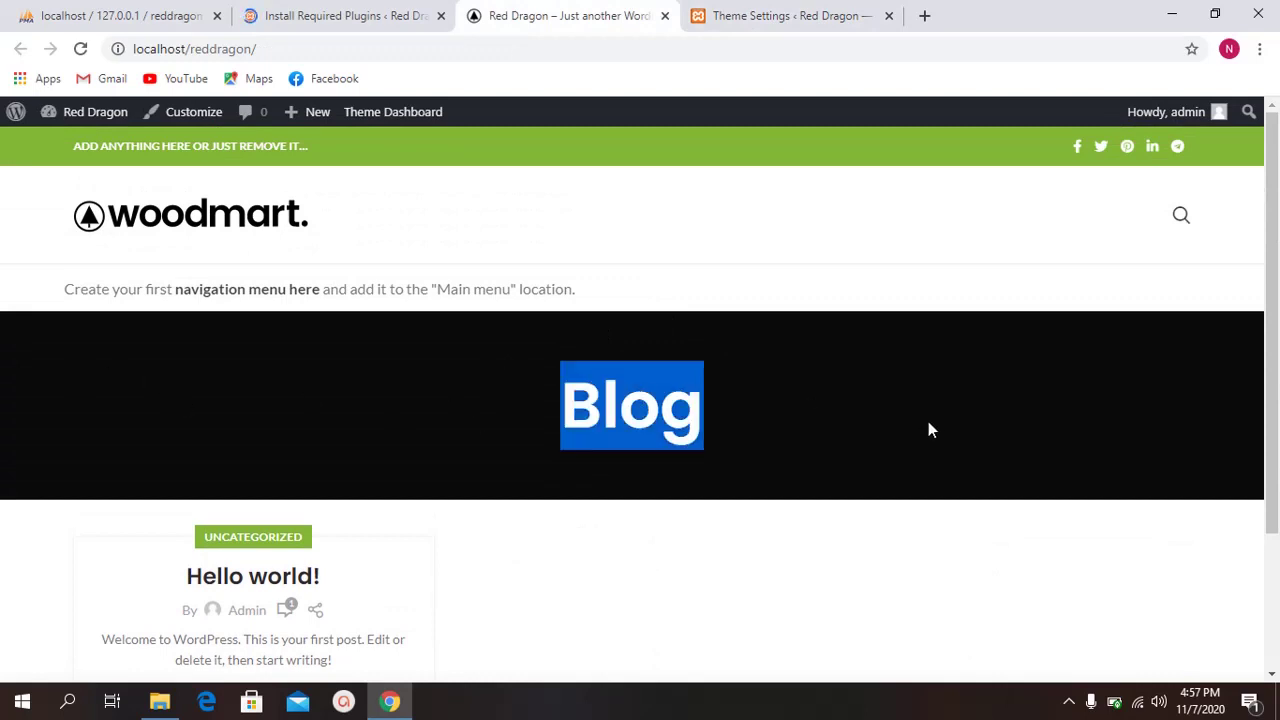
{"action": "left_click", "coordinate": [928, 421]}
{"action": "left_click", "coordinate": [802, 392]}
{"action": "left_click_drag", "start_coordinate": [467, 375], "coordinate": [746, 397]}
{"action": "left_click", "coordinate": [746, 397]}
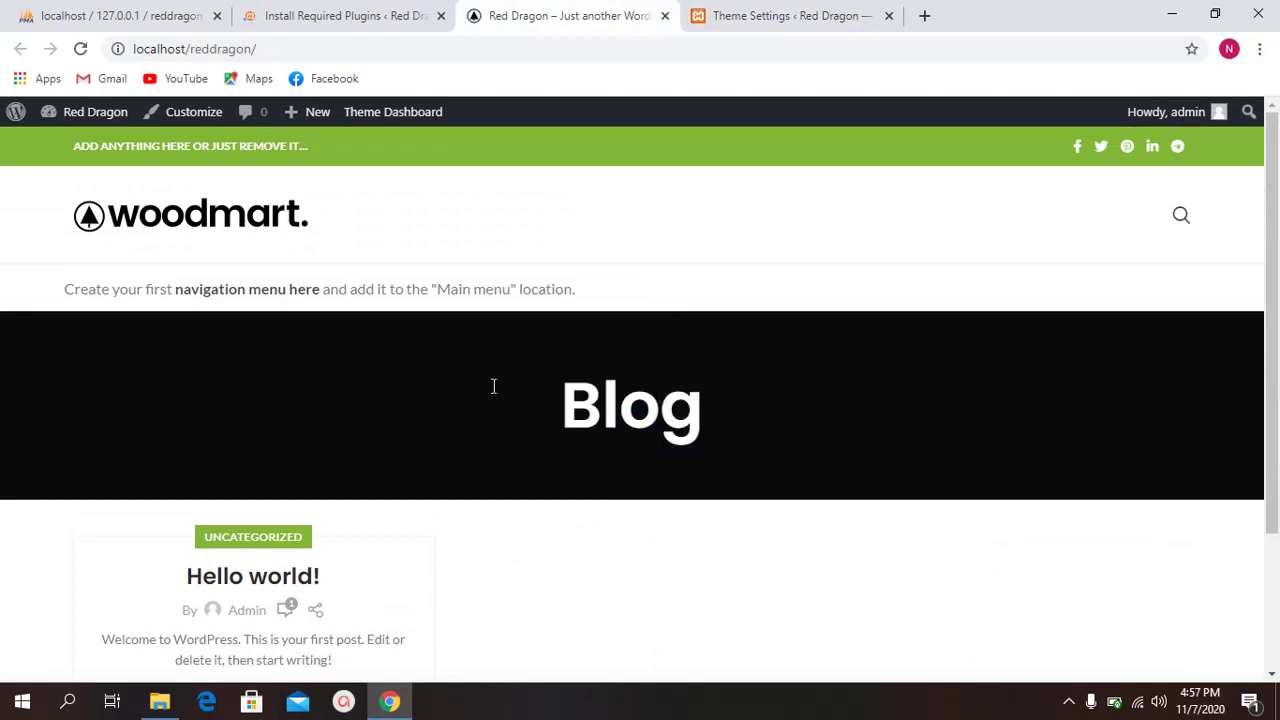
{"action": "left_click_drag", "start_coordinate": [491, 386], "coordinate": [857, 394]}
{"action": "left_click", "coordinate": [857, 394]}
Step: Finish reviewing the Blog heading, then check plugin installation progress as WooCommerce installs
{"action": "left_click_drag", "start_coordinate": [488, 384], "coordinate": [907, 418]}
{"action": "left_click", "coordinate": [907, 418]}
{"action": "left_click_drag", "start_coordinate": [581, 389], "coordinate": [800, 405]}
{"action": "left_click", "coordinate": [800, 405]}
{"action": "left_click", "coordinate": [345, 21]}
{"action": "scroll", "coordinate": [503, 323], "scroll_direction": "down", "scroll_amount": 4}
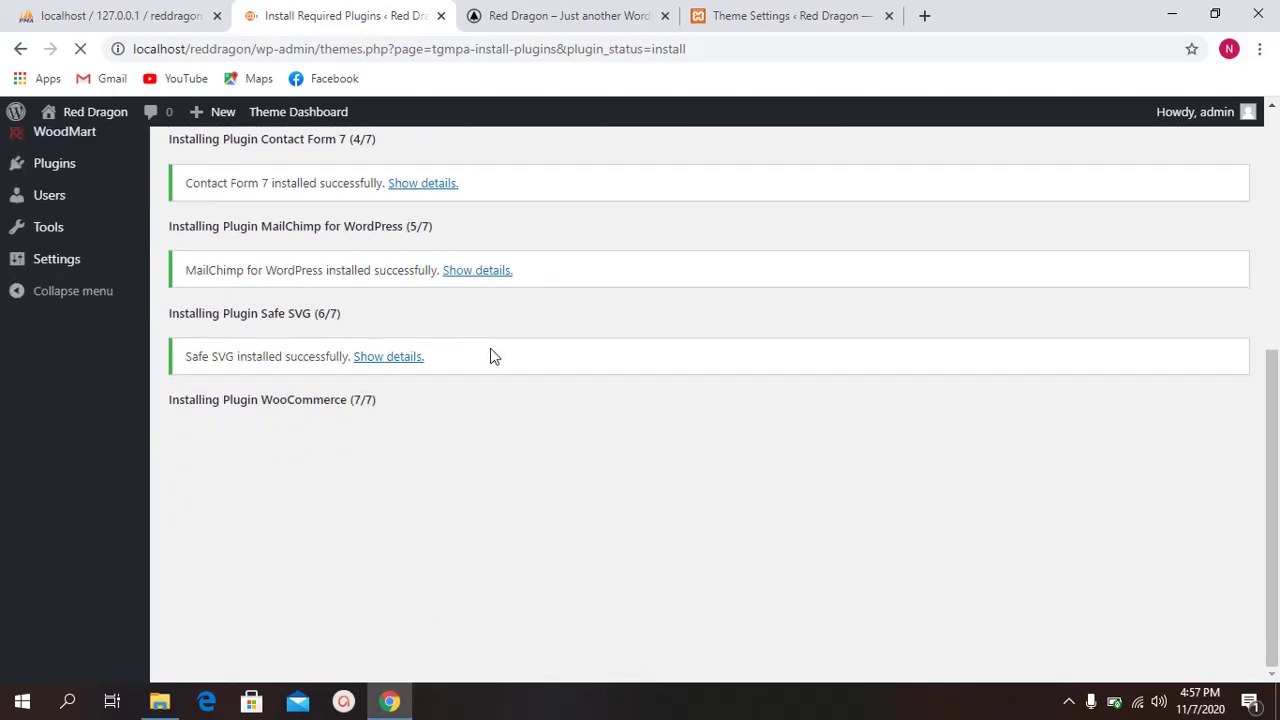
Step: In Theme Settings, open the Footer section and choose the Four Columns footer layout
{"action": "left_click", "coordinate": [572, 17]}
{"action": "left_click", "coordinate": [763, 15]}
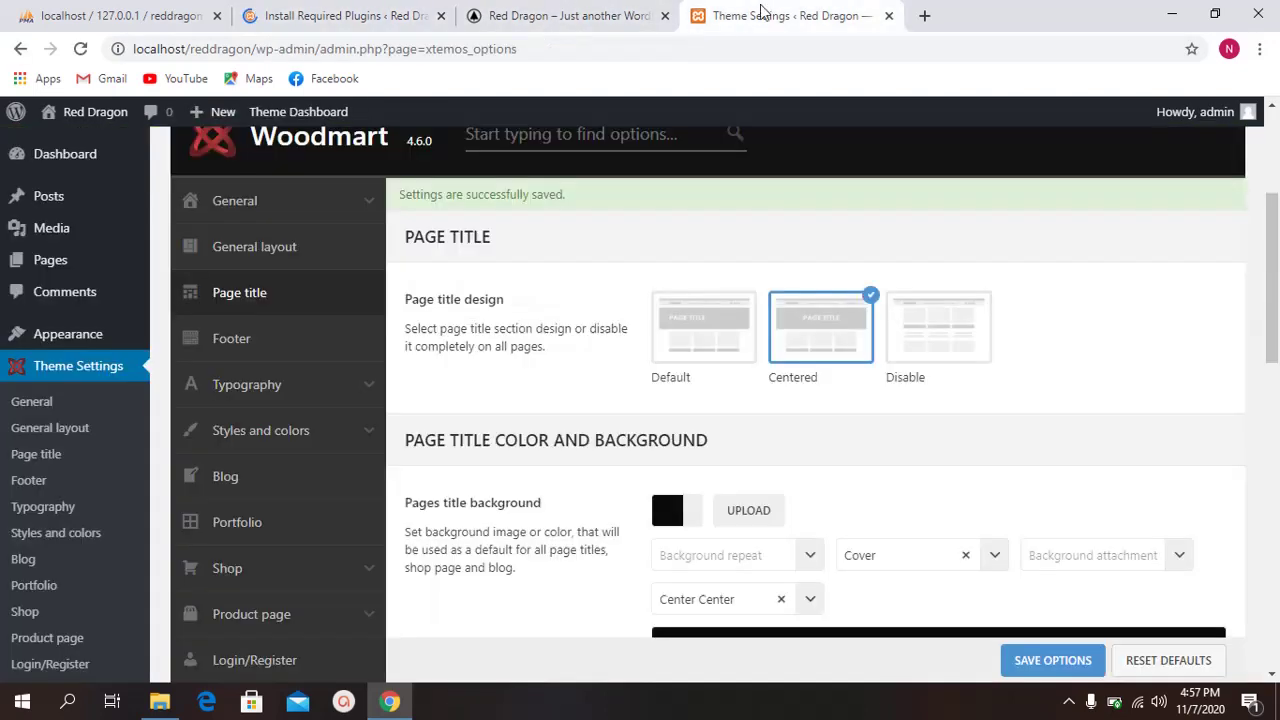
{"action": "scroll", "coordinate": [583, 315], "scroll_direction": "down", "scroll_amount": 3}
{"action": "scroll", "coordinate": [583, 315], "scroll_direction": "down", "scroll_amount": 6}
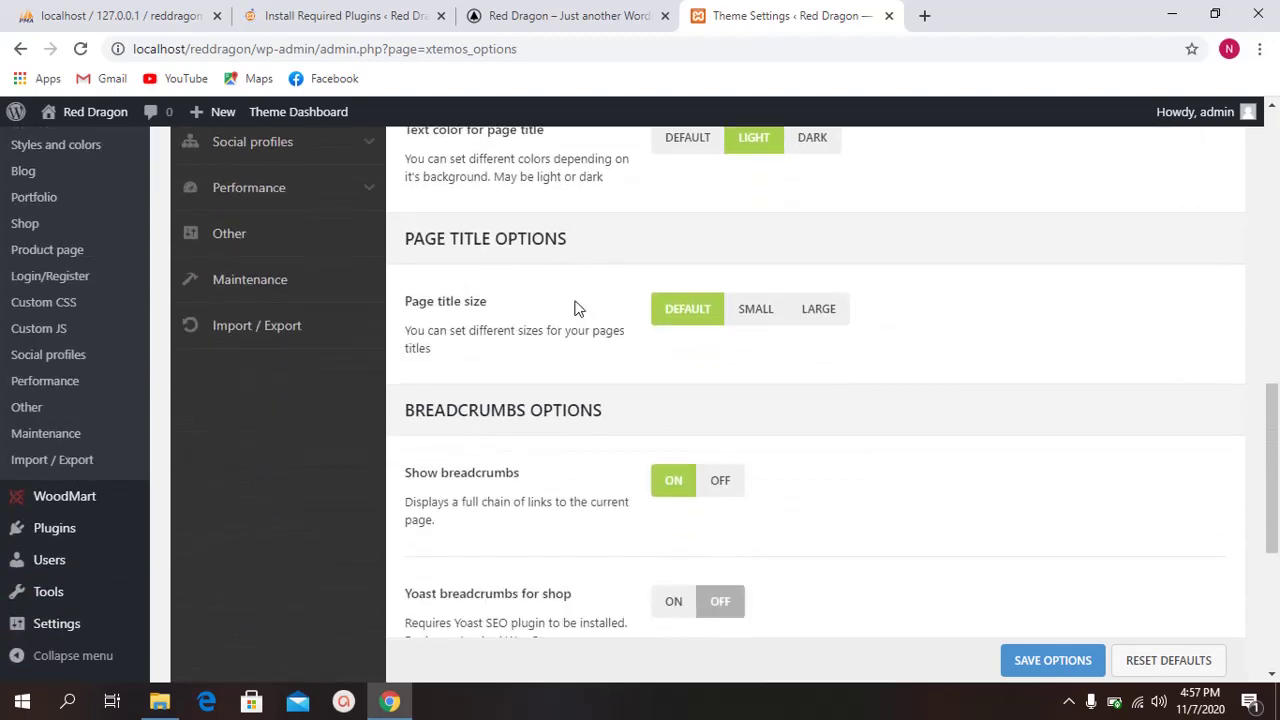
{"action": "scroll", "coordinate": [522, 290], "scroll_direction": "up", "scroll_amount": 2}
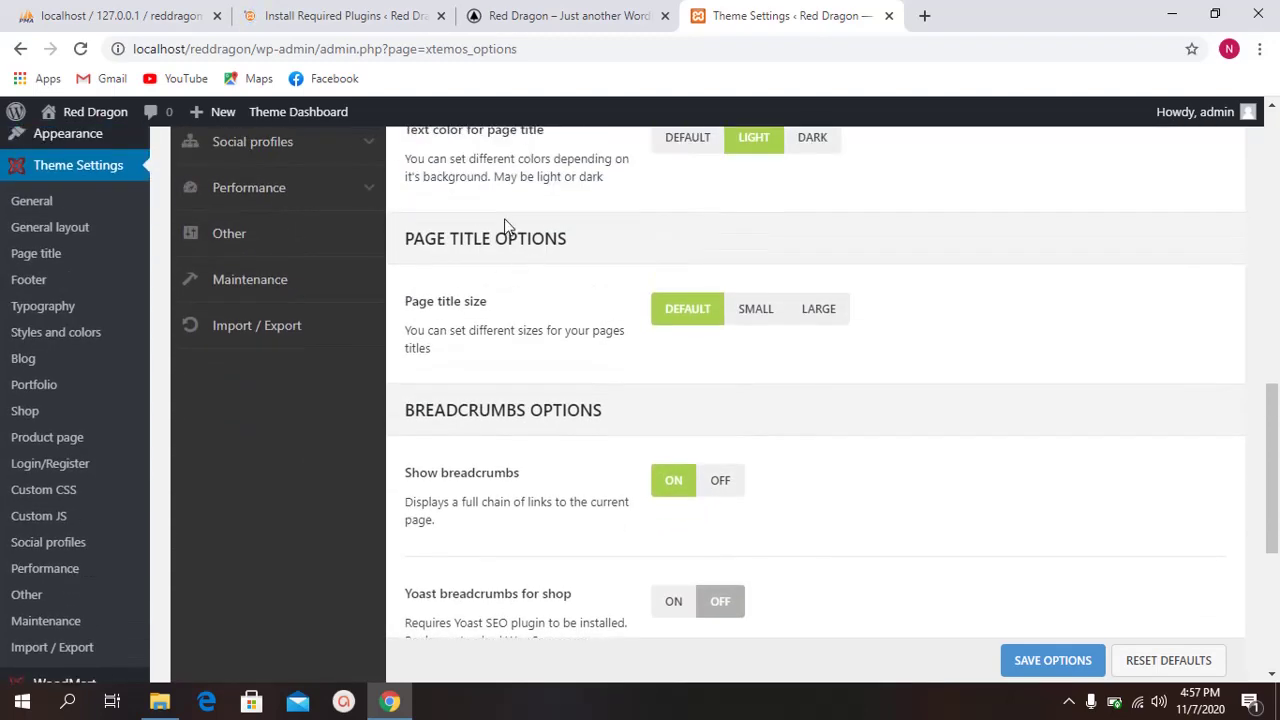
{"action": "scroll", "coordinate": [502, 268], "scroll_direction": "up", "scroll_amount": 7}
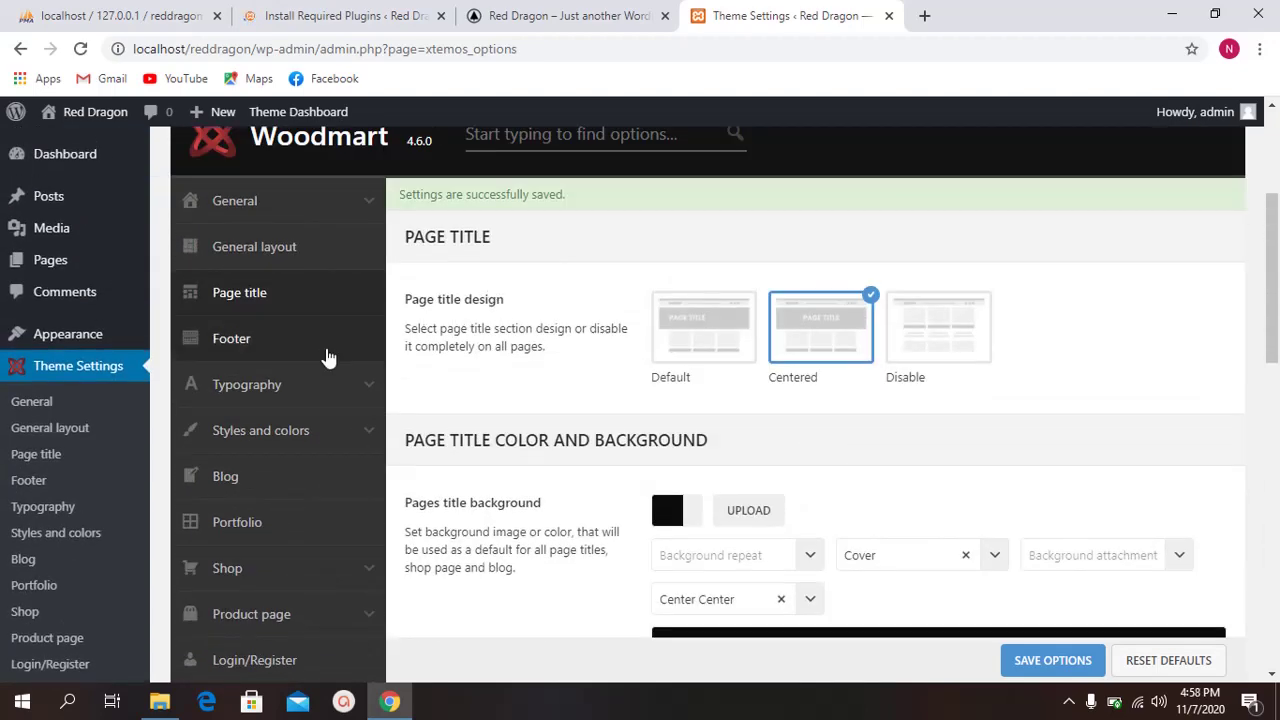
{"action": "left_click", "coordinate": [329, 352]}
{"action": "scroll", "coordinate": [640, 303], "scroll_direction": "down", "scroll_amount": 1}
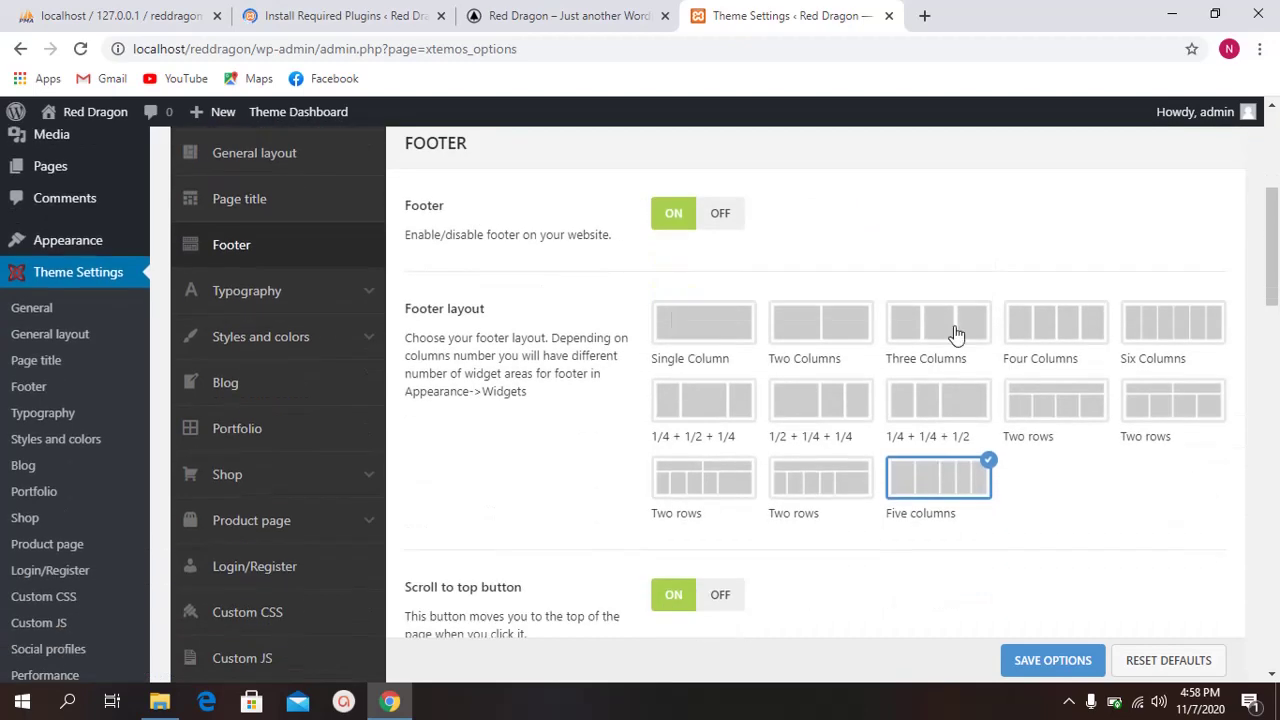
{"action": "left_click", "coordinate": [1063, 329]}
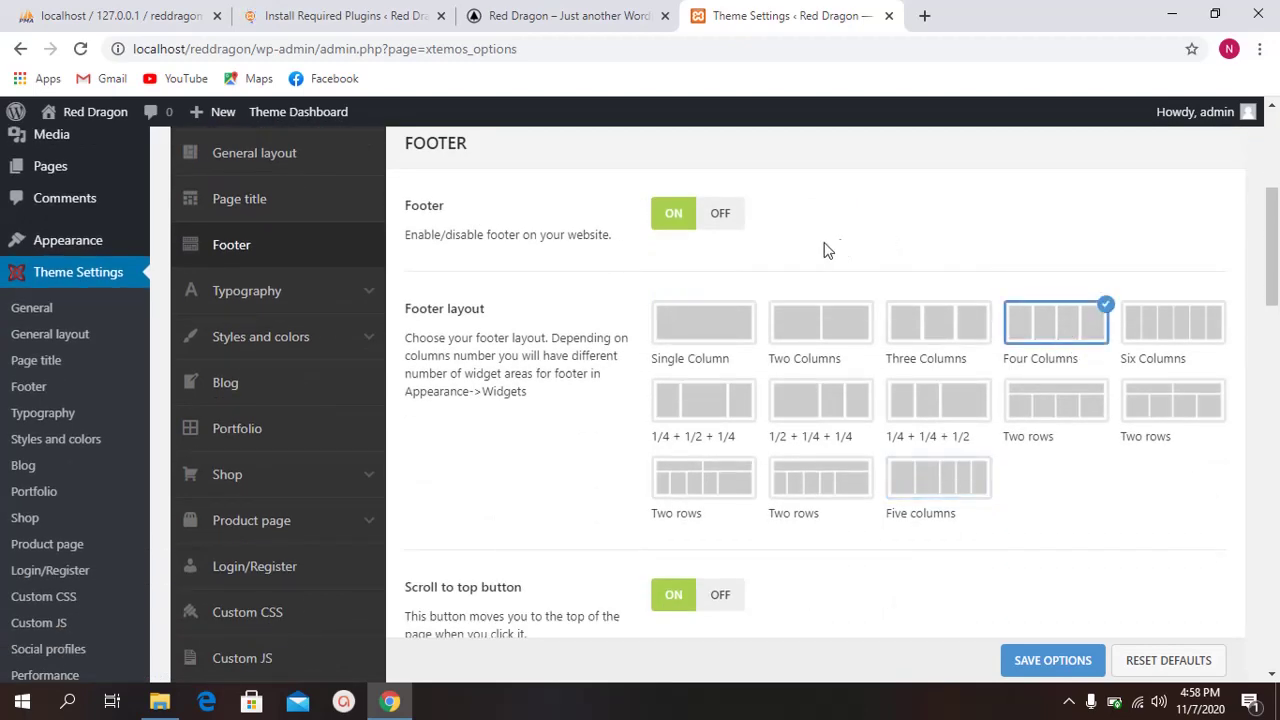
Step: Switch Collapse widgets on mobile to ON, then view the live Blog page
{"action": "scroll", "coordinate": [760, 300], "scroll_direction": "down", "scroll_amount": 1}
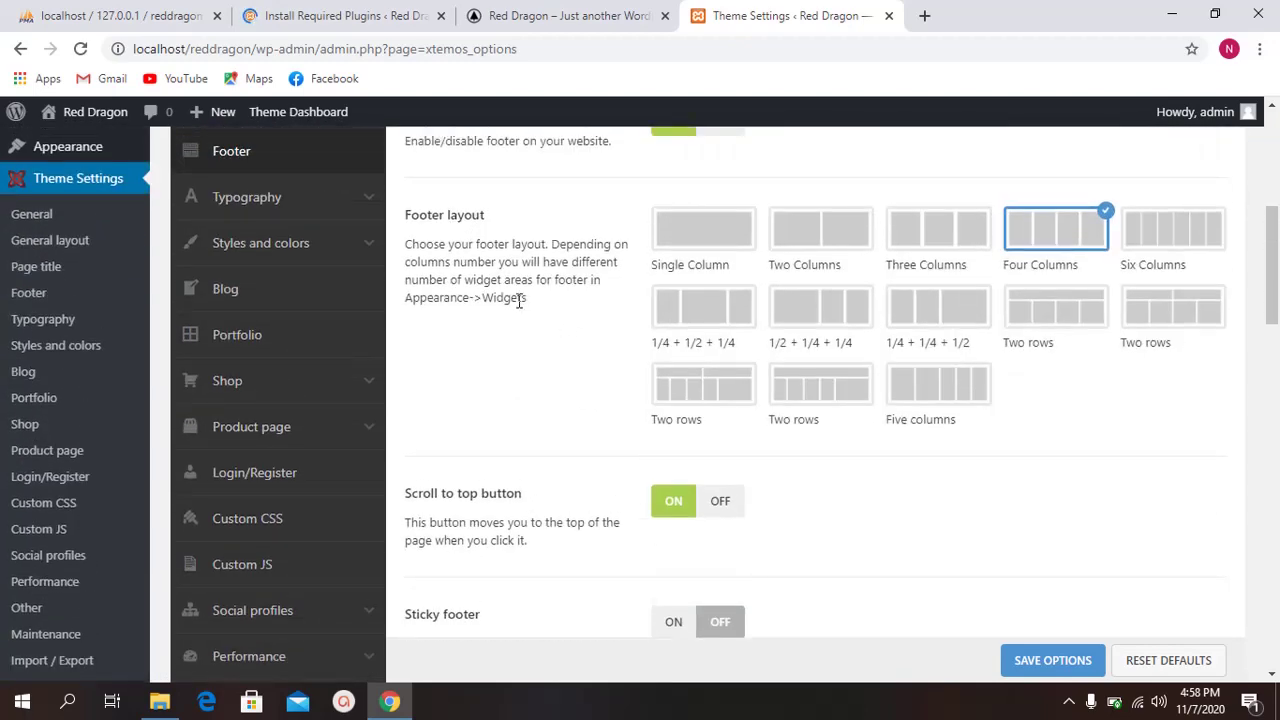
{"action": "scroll", "coordinate": [518, 300], "scroll_direction": "down", "scroll_amount": 3}
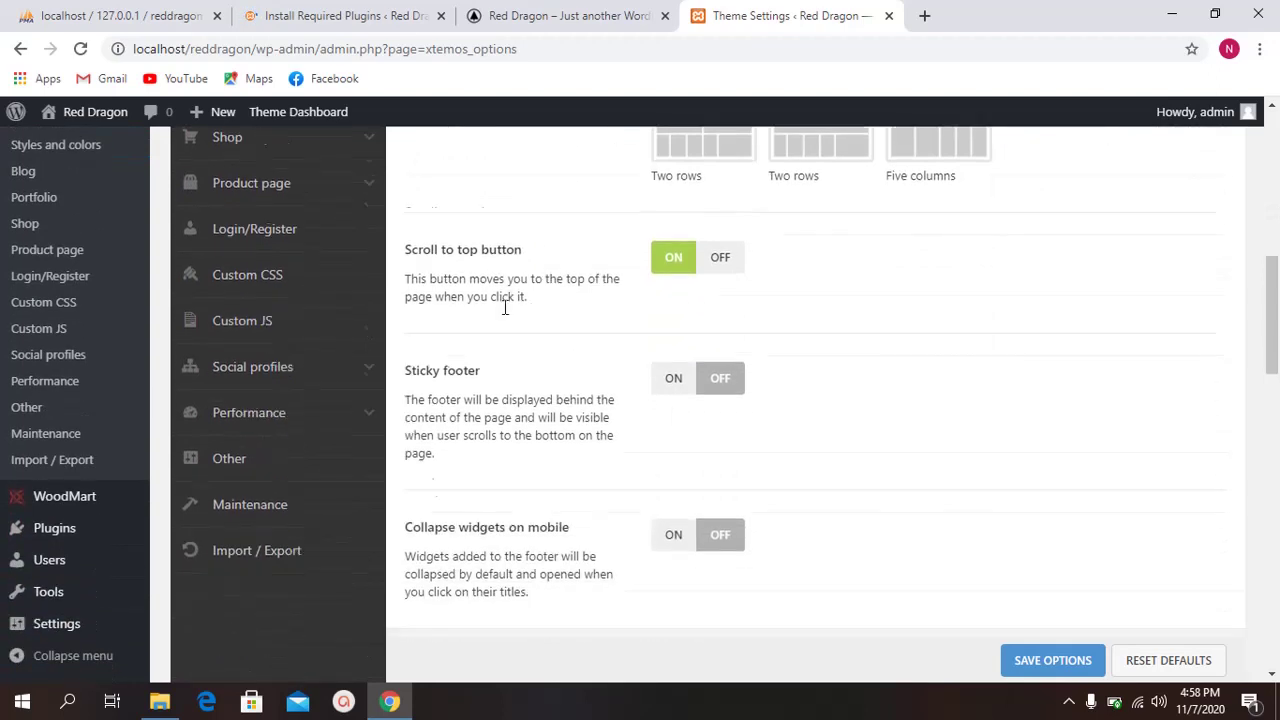
{"action": "left_click_drag", "start_coordinate": [441, 335], "coordinate": [496, 340]}
{"action": "left_click", "coordinate": [512, 340]}
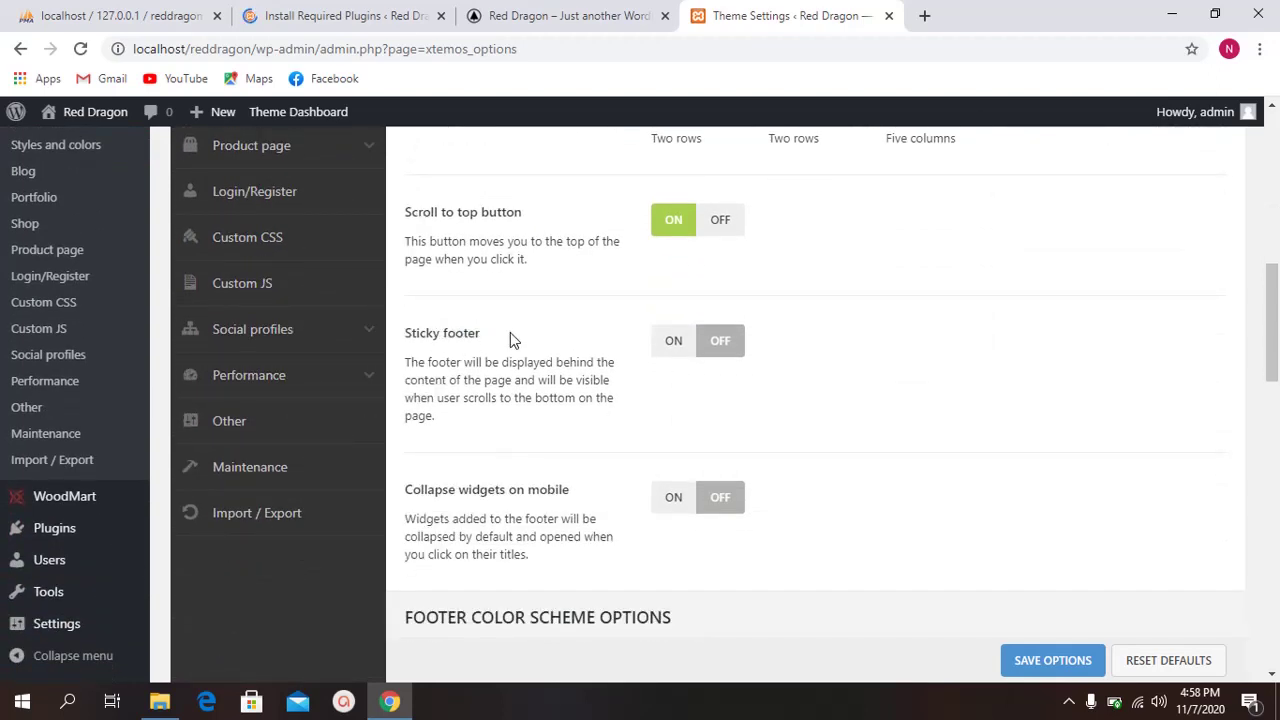
{"action": "scroll", "coordinate": [511, 339], "scroll_direction": "up", "scroll_amount": 1}
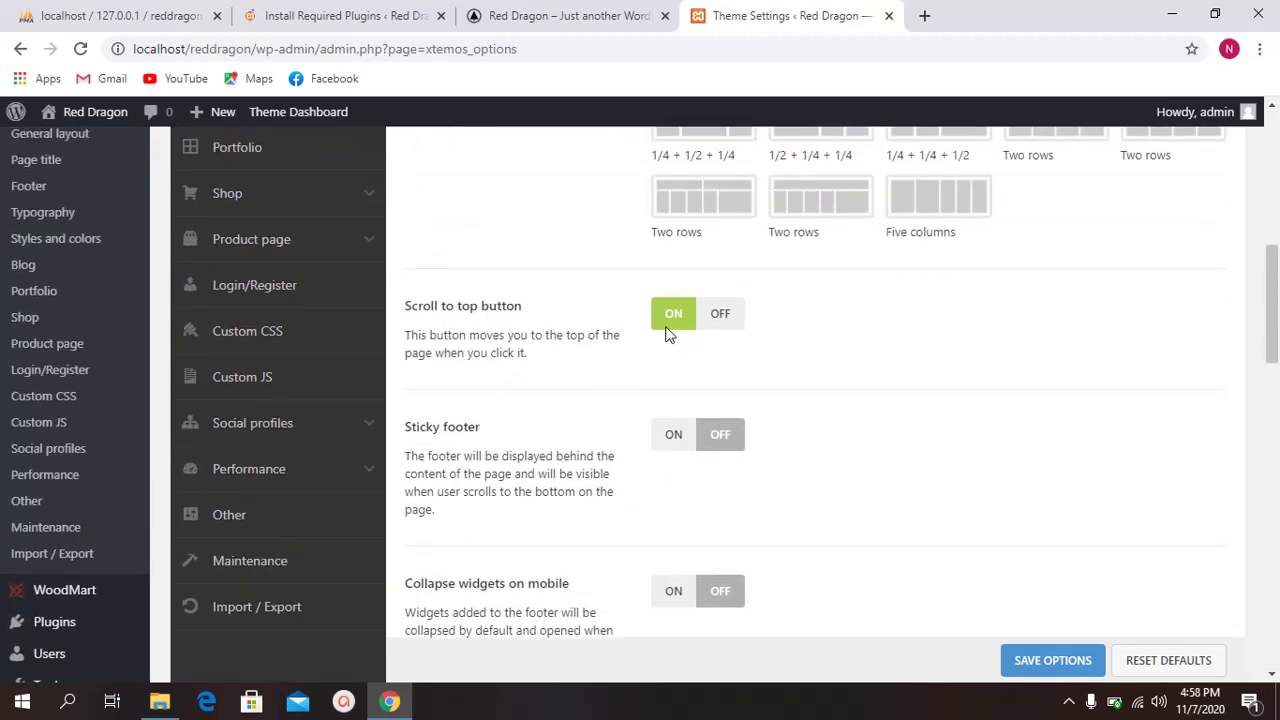
{"action": "scroll", "coordinate": [488, 362], "scroll_direction": "down", "scroll_amount": 3}
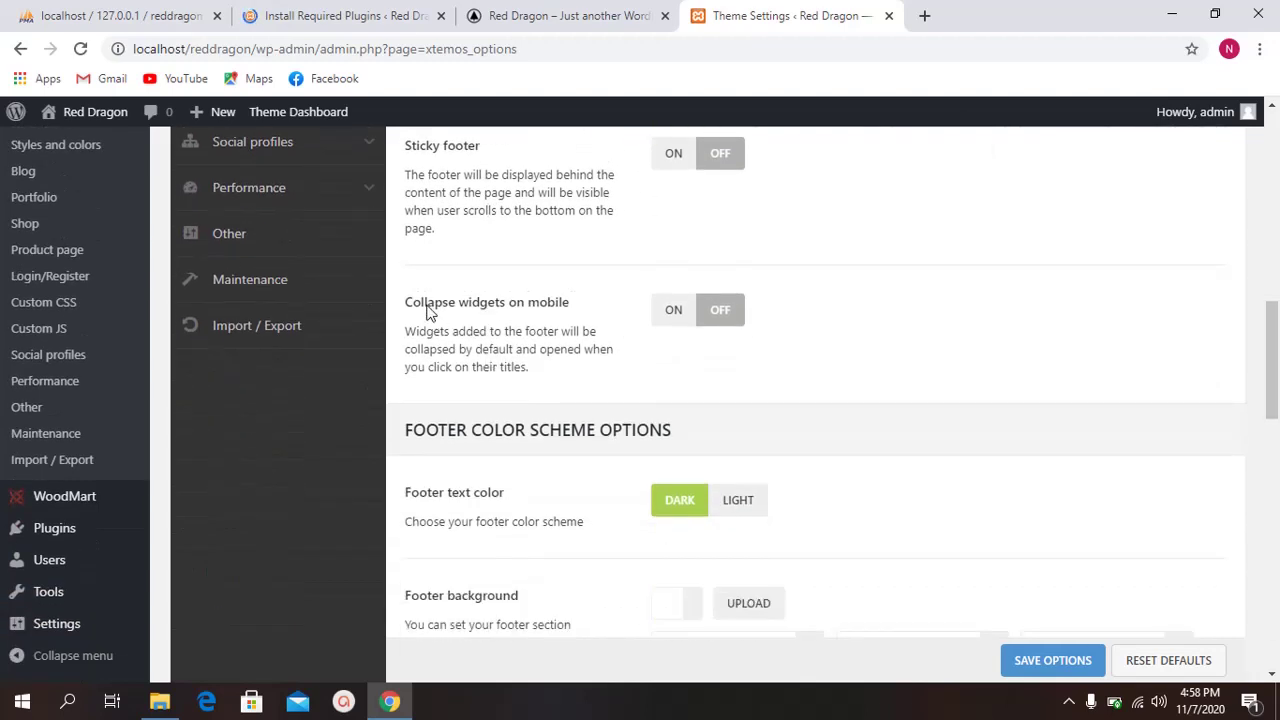
{"action": "left_click", "coordinate": [677, 314]}
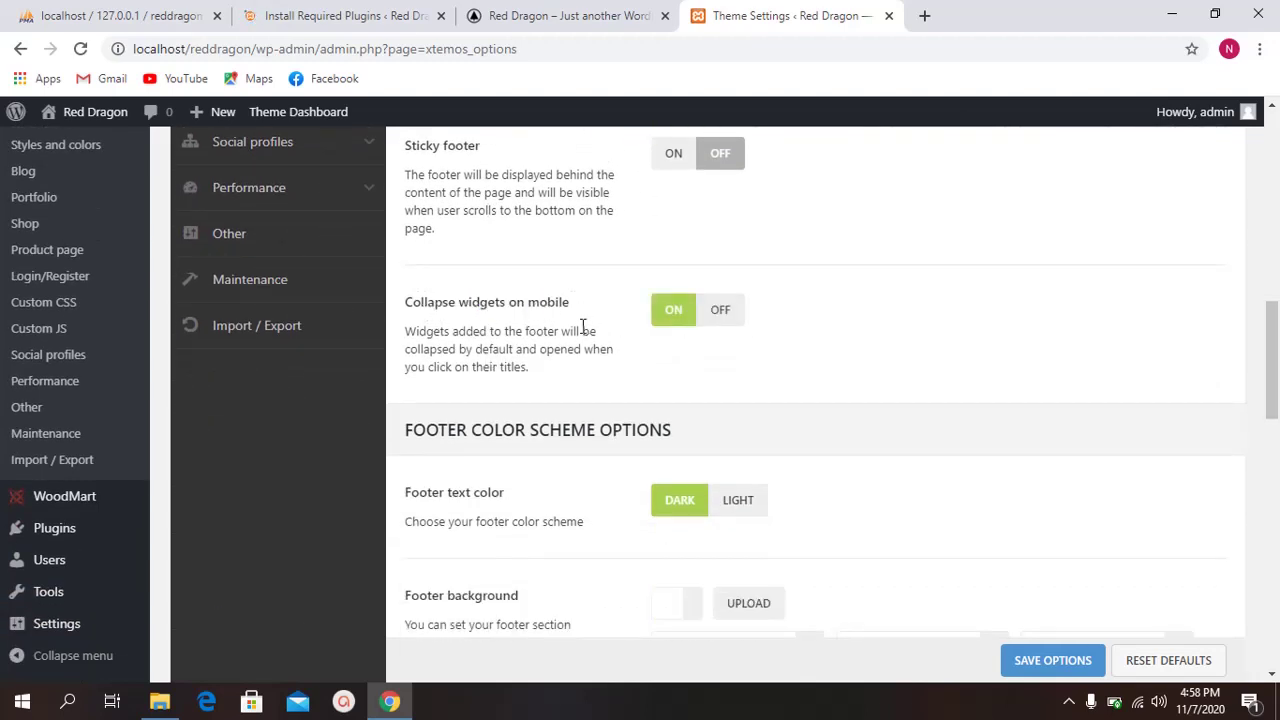
{"action": "left_click", "coordinate": [675, 15]}
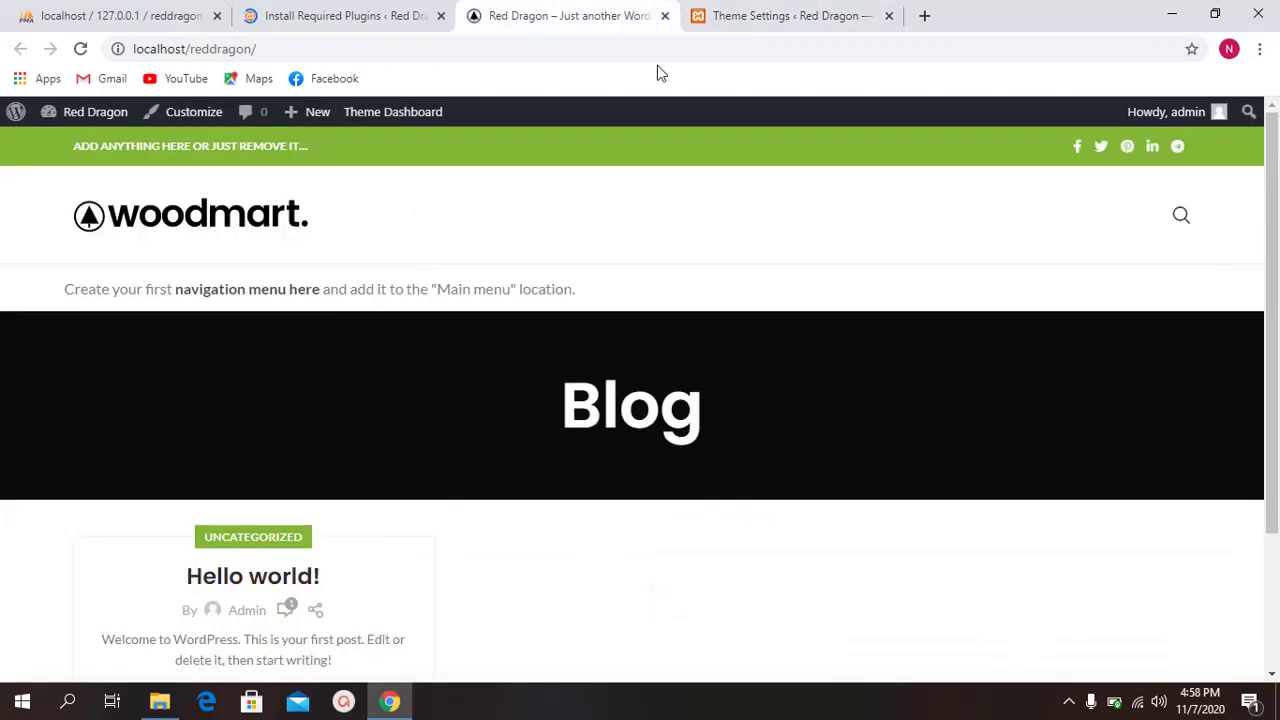
{"action": "scroll", "coordinate": [694, 351], "scroll_direction": "down", "scroll_amount": 2}
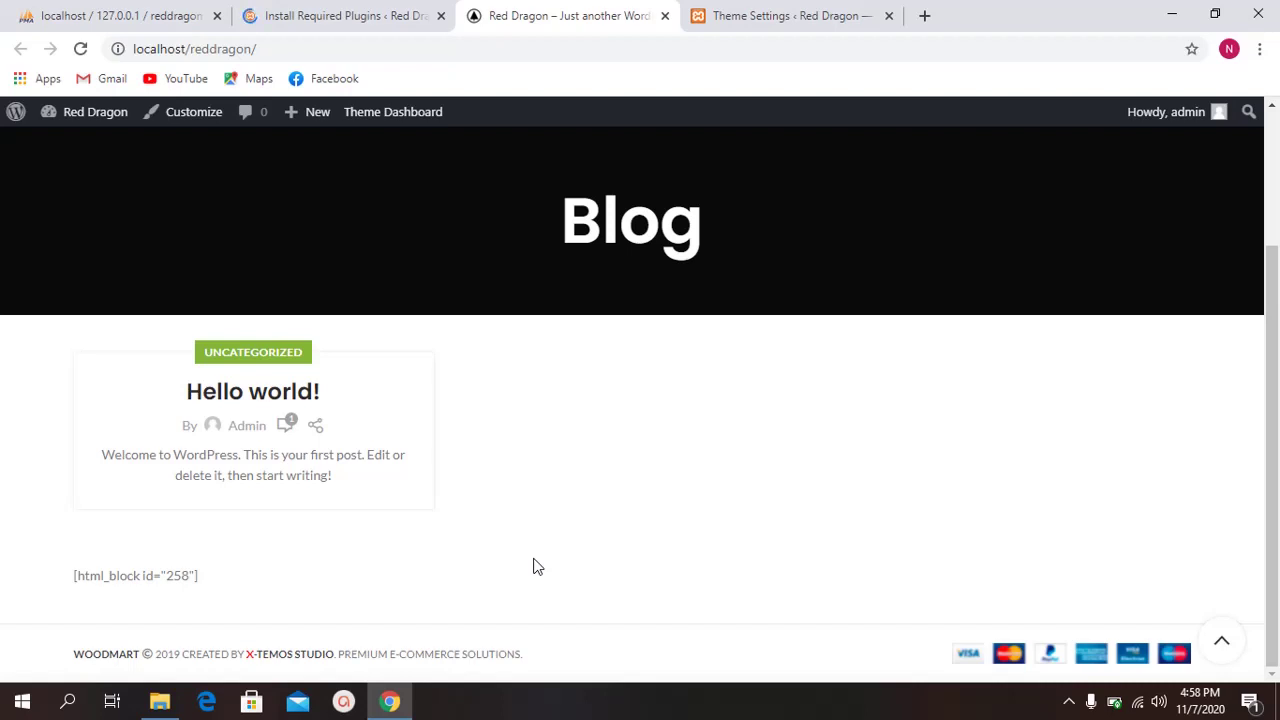
{"action": "scroll", "coordinate": [655, 474], "scroll_direction": "up", "scroll_amount": 2}
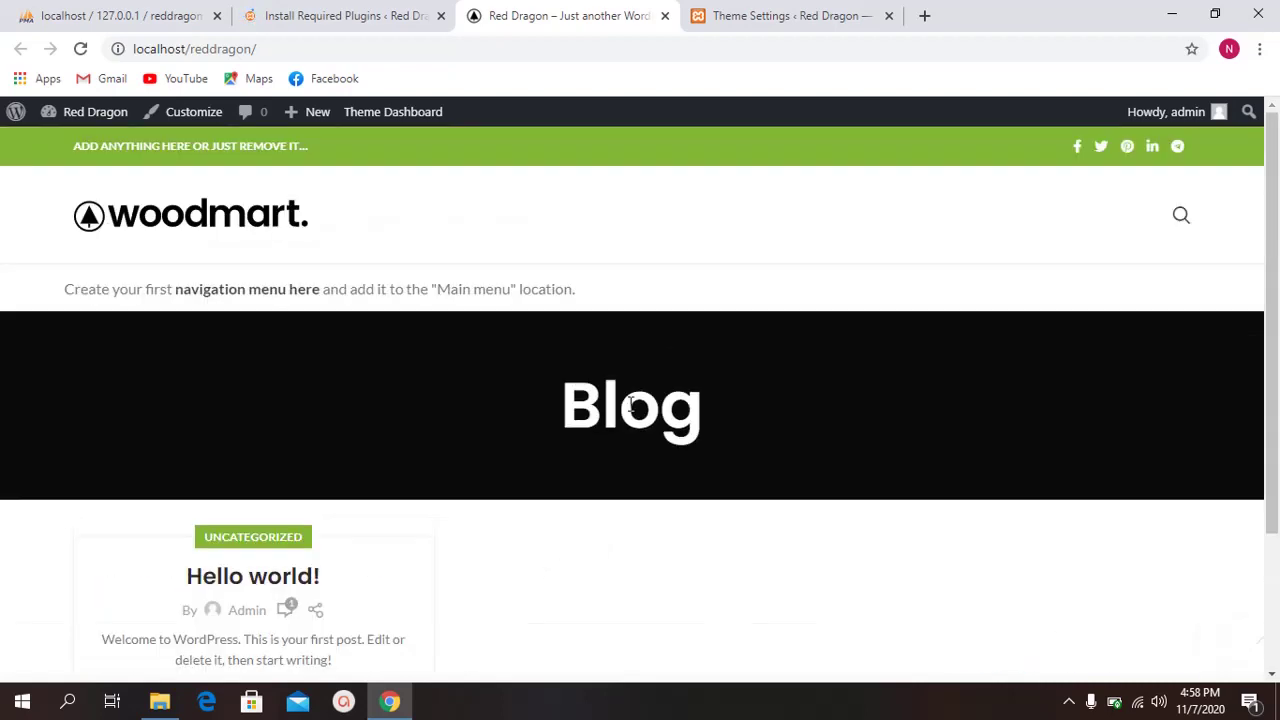
Step: Load the Asia Star Telecom website in a new browser tab by entering 'asia'
{"action": "left_click", "coordinate": [738, 21]}
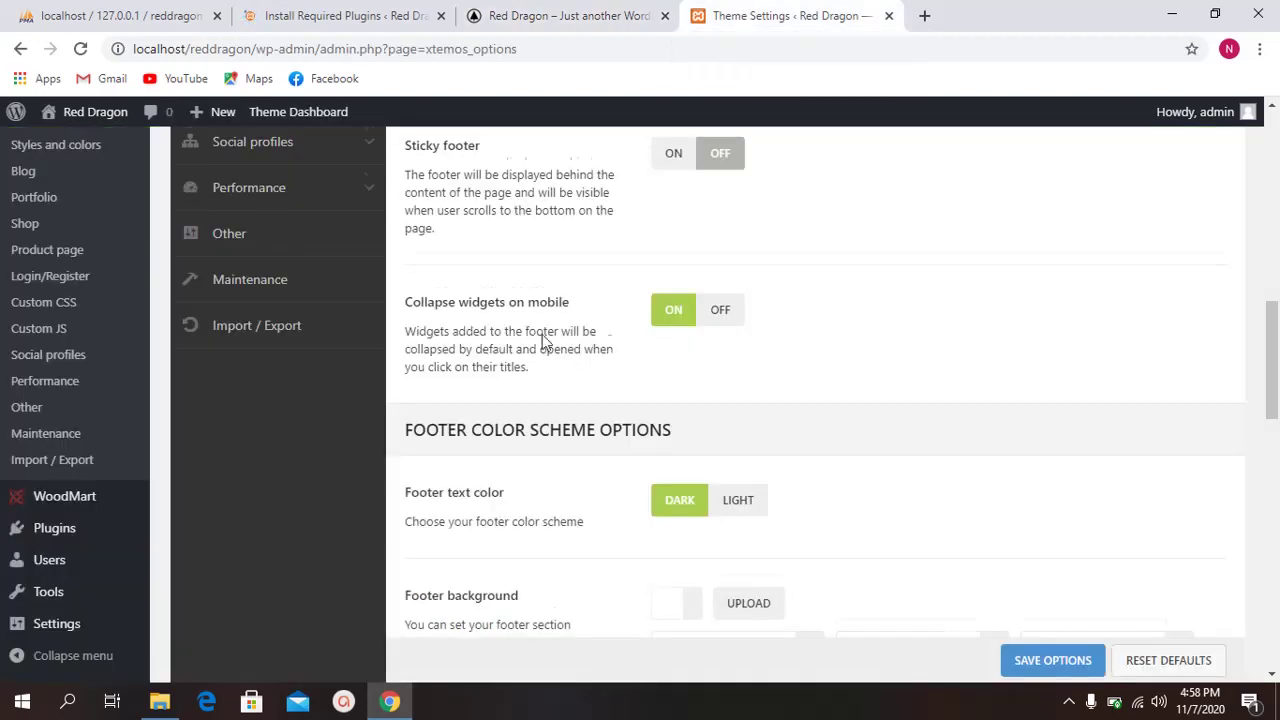
{"action": "scroll", "coordinate": [543, 341], "scroll_direction": "down", "scroll_amount": 1}
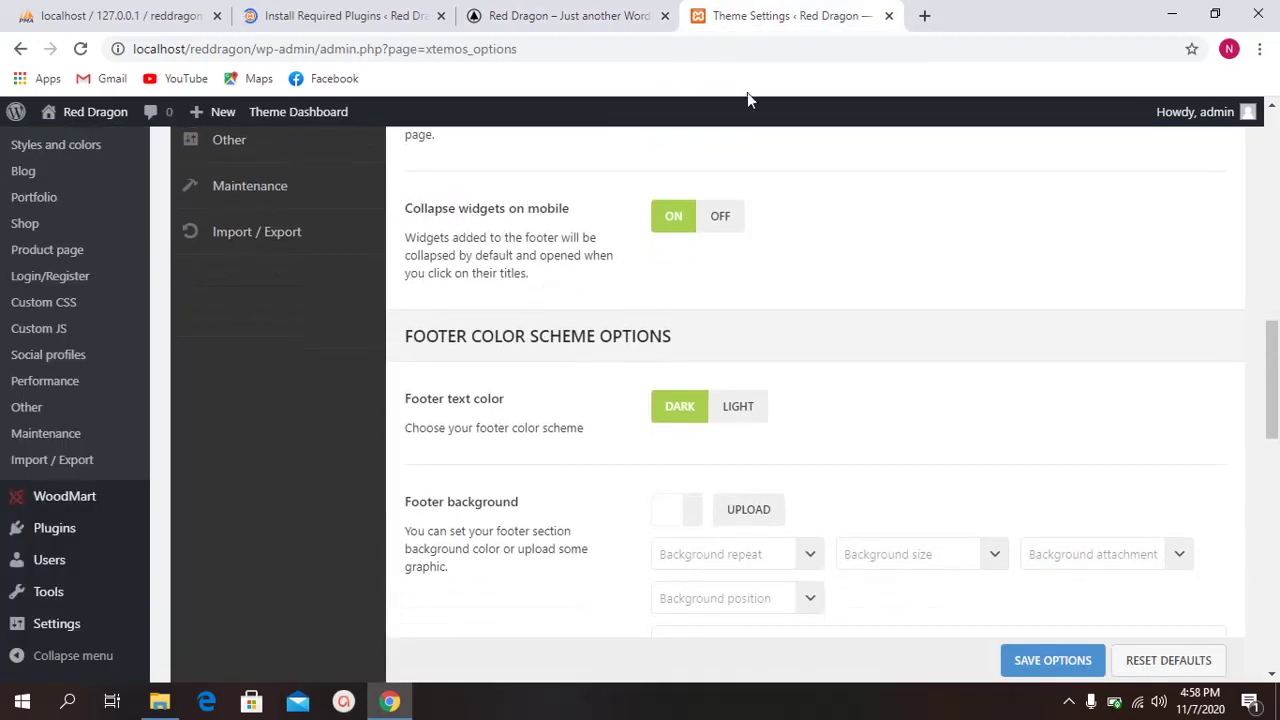
{"action": "left_click", "coordinate": [926, 17]}
{"action": "type", "text": "asia"}
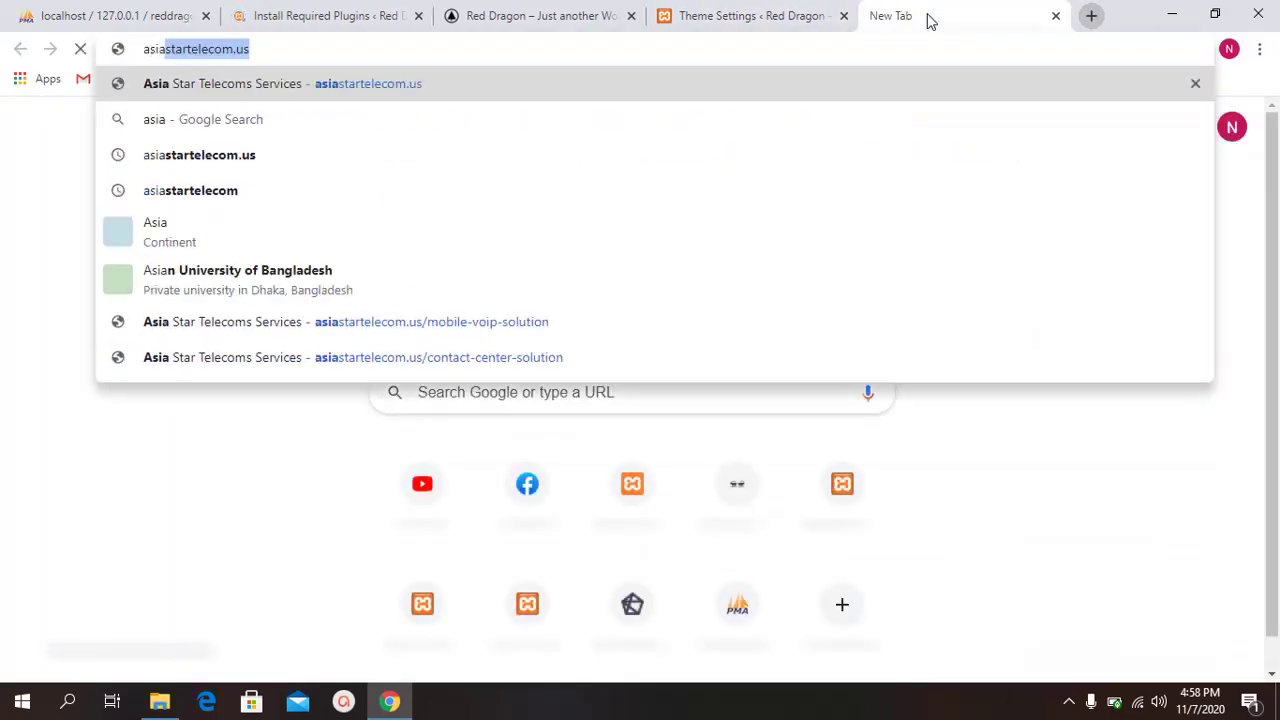
{"action": "key", "text": "Return"}
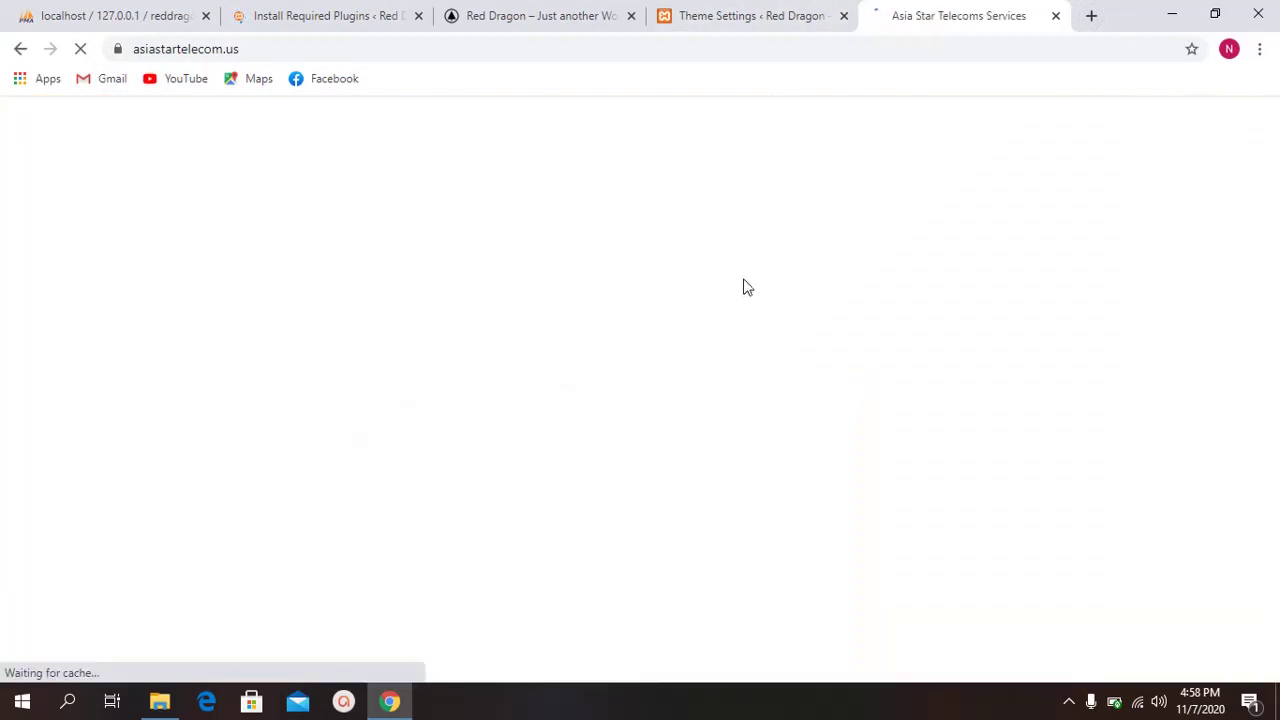
Step: Back in the Footer settings, highlight the Collapse widgets on mobile description
{"action": "left_click", "coordinate": [752, 17]}
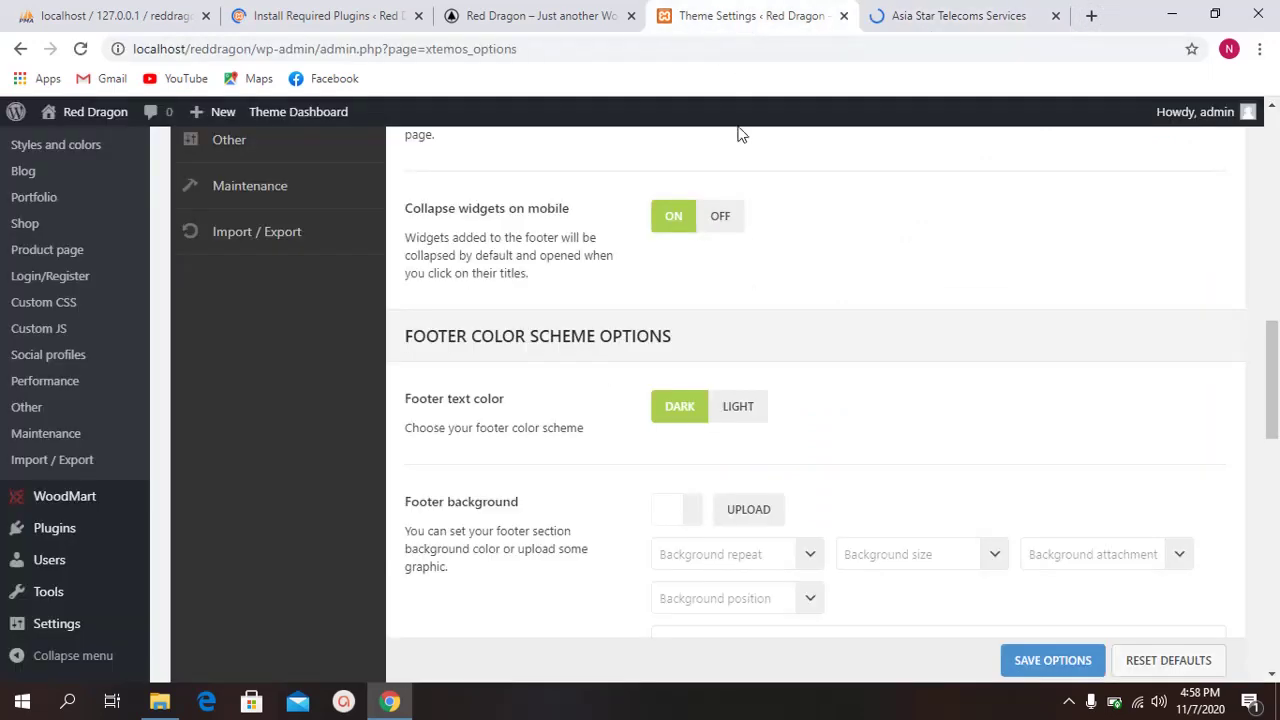
{"action": "left_click_drag", "start_coordinate": [398, 212], "coordinate": [452, 214]}
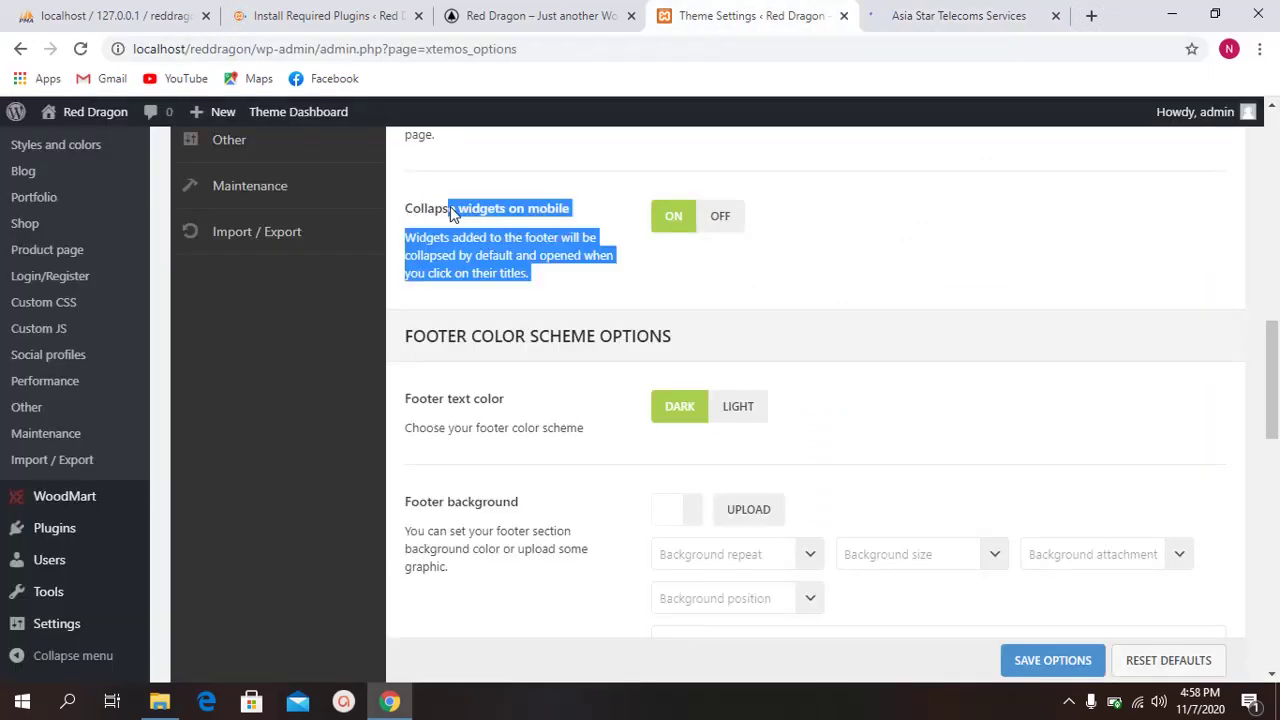
{"action": "left_click", "coordinate": [452, 214]}
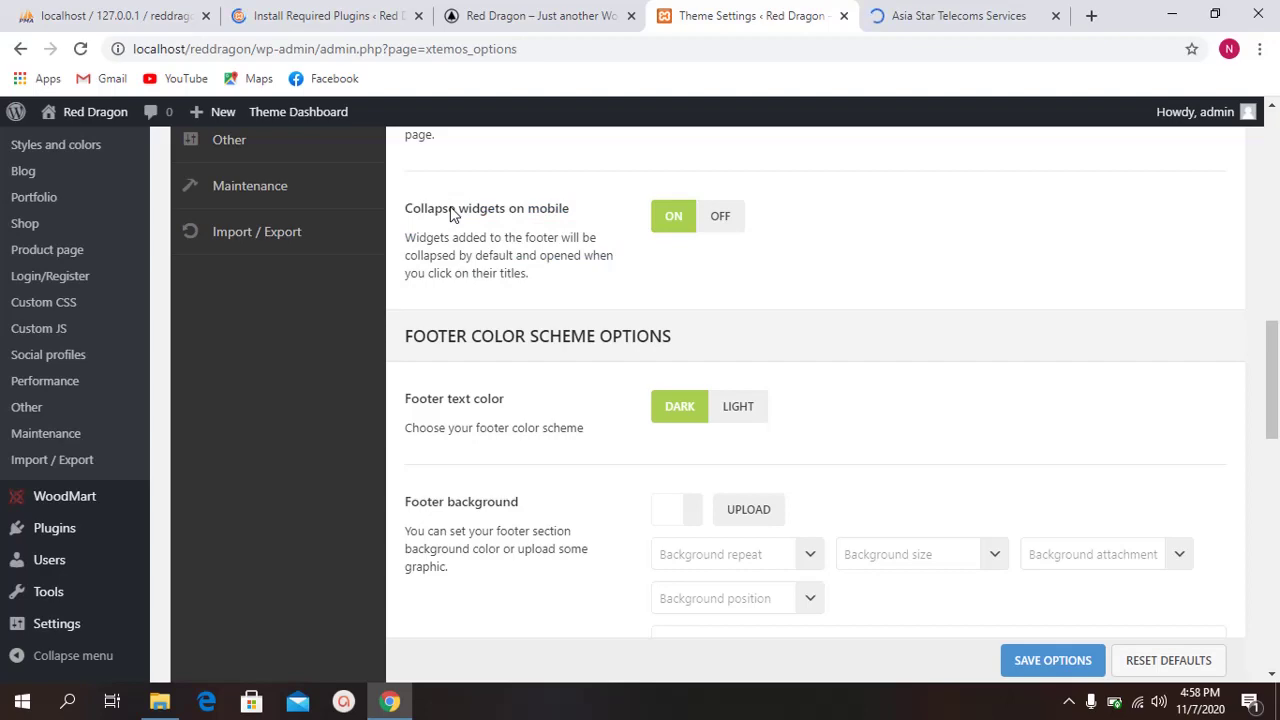
Step: On the Asia Star Telecom site, browse the Contact Center Solution and Pinless Calling product pages
{"action": "left_click", "coordinate": [930, 15]}
{"action": "mouse_move", "coordinate": [778, 135]}
{"action": "scroll", "coordinate": [778, 135], "scroll_direction": "down", "scroll_amount": 3}
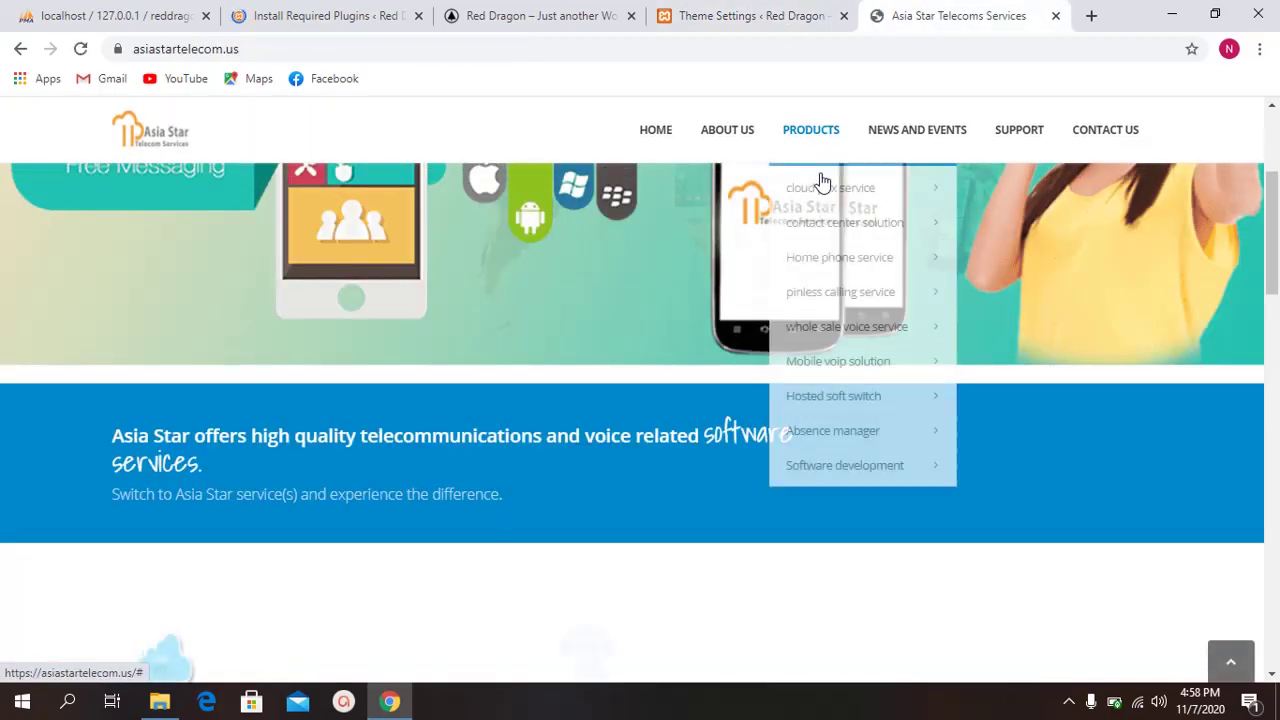
{"action": "left_click", "coordinate": [822, 226]}
{"action": "scroll", "coordinate": [591, 371], "scroll_direction": "down", "scroll_amount": 3}
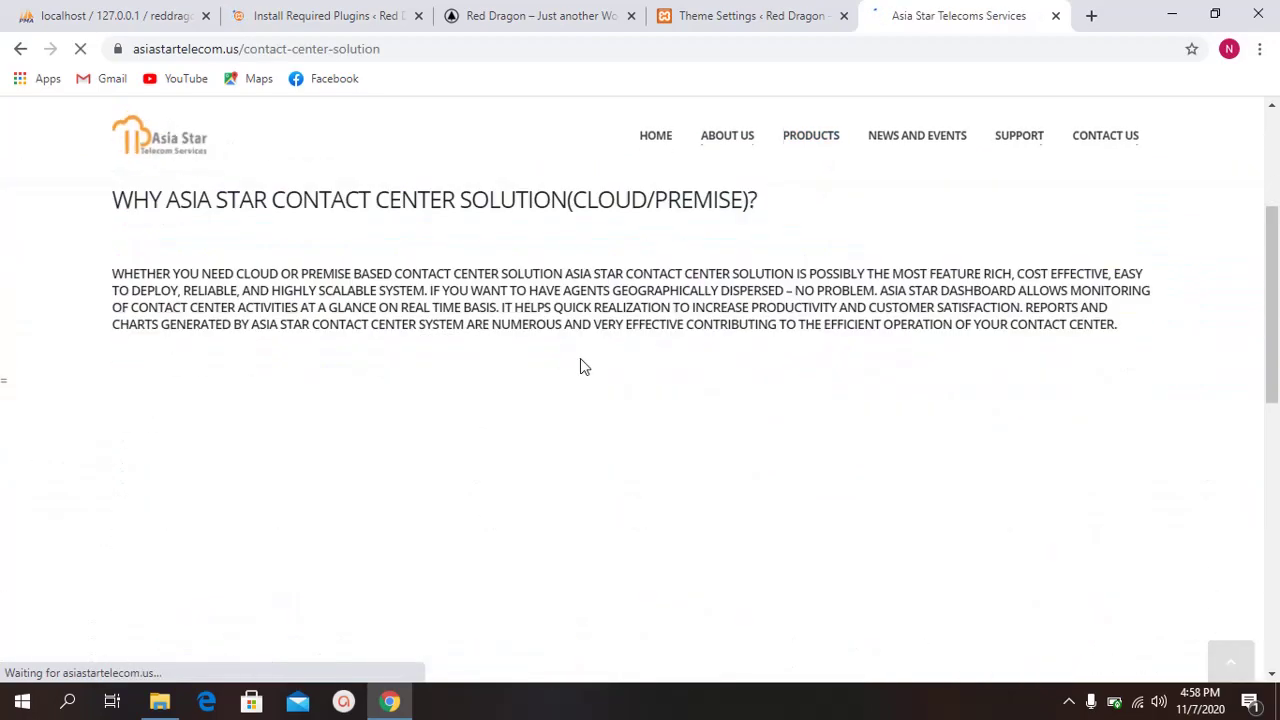
{"action": "scroll", "coordinate": [580, 363], "scroll_direction": "down", "scroll_amount": 5}
{"action": "scroll", "coordinate": [705, 376], "scroll_direction": "down", "scroll_amount": 4}
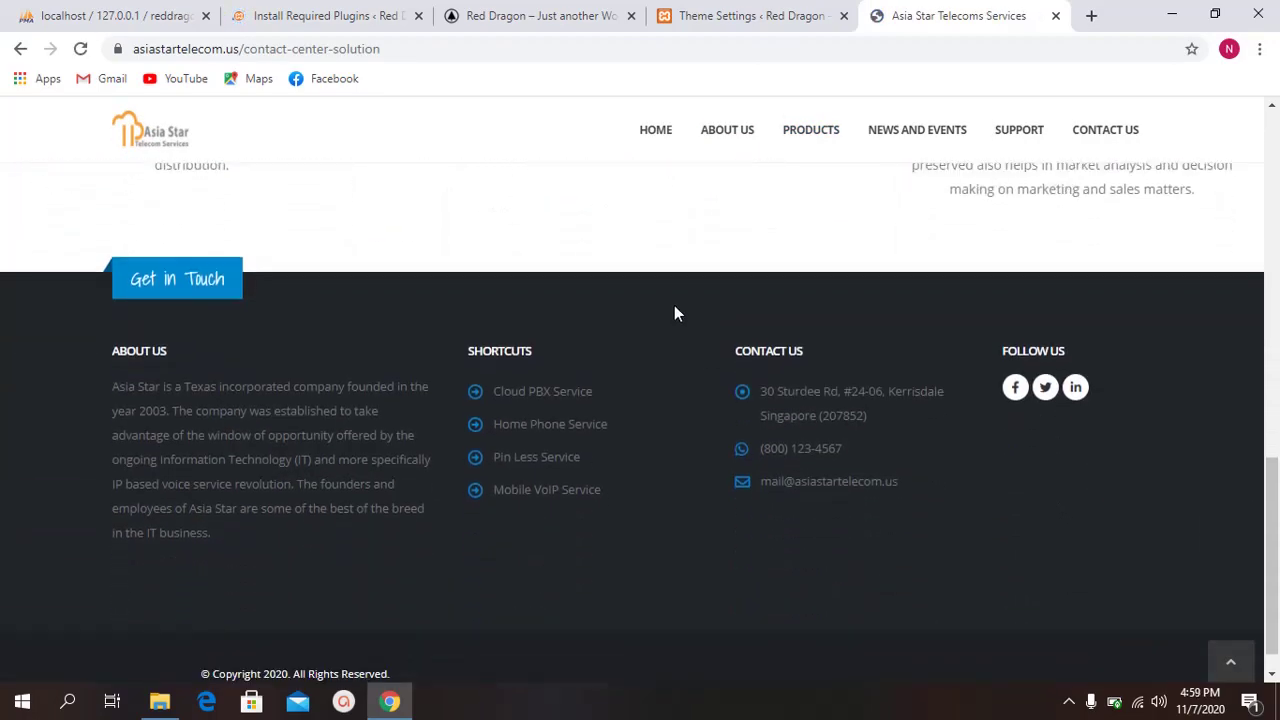
{"action": "scroll", "coordinate": [674, 314], "scroll_direction": "up", "scroll_amount": 5}
{"action": "mouse_move", "coordinate": [834, 147]}
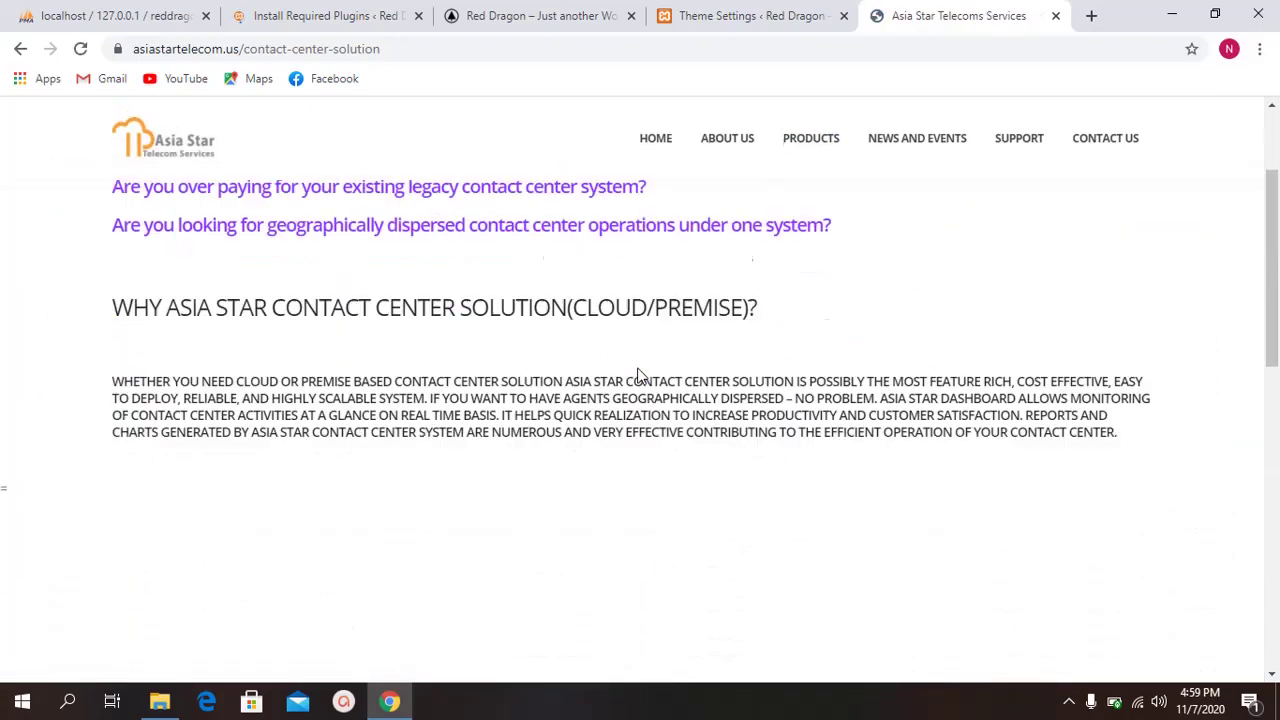
{"action": "scroll", "coordinate": [640, 370], "scroll_direction": "up", "scroll_amount": 4}
{"action": "scroll", "coordinate": [637, 370], "scroll_direction": "down", "scroll_amount": 3}
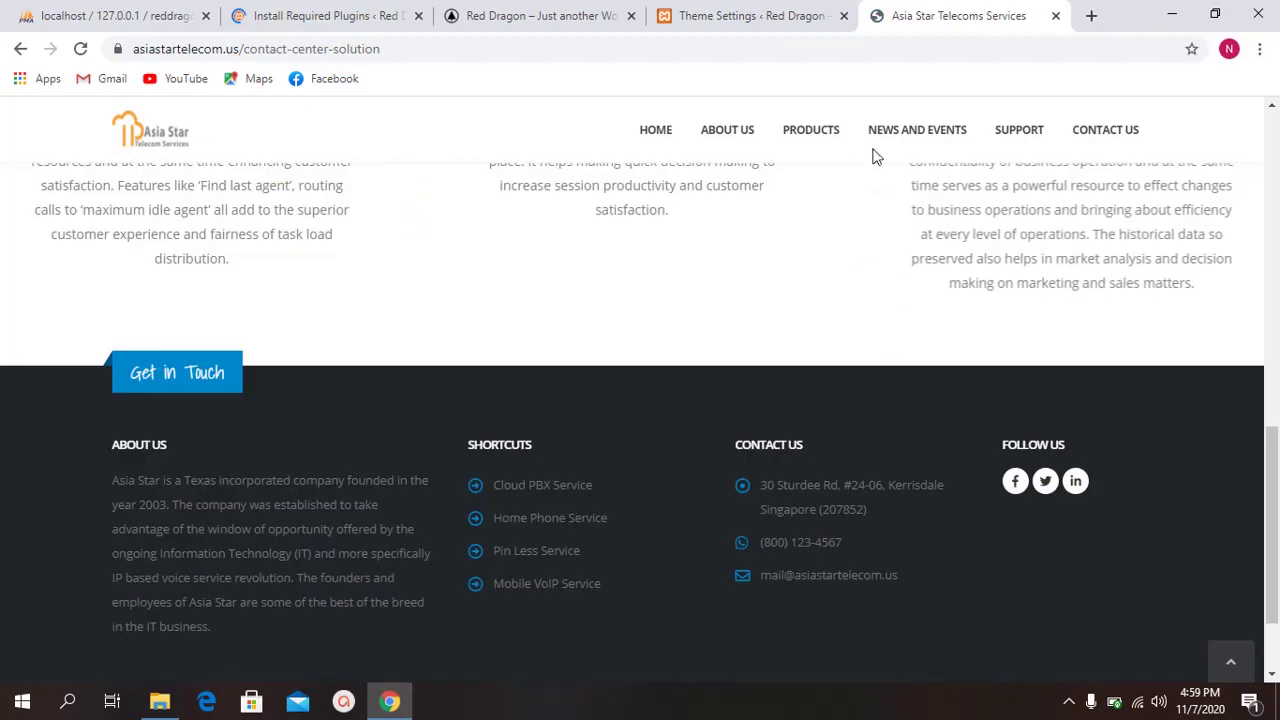
{"action": "mouse_move", "coordinate": [794, 146]}
{"action": "left_click", "coordinate": [824, 291]}
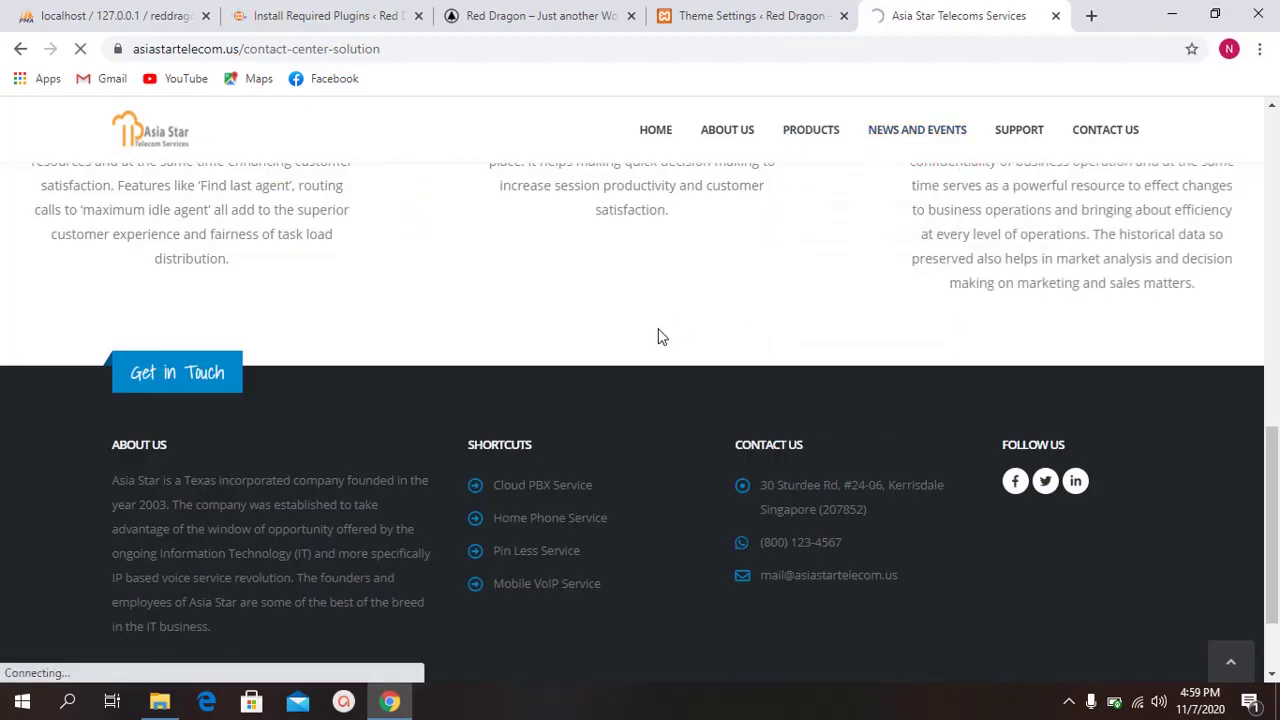
{"action": "scroll", "coordinate": [743, 325], "scroll_direction": "down", "scroll_amount": 5}
{"action": "scroll", "coordinate": [743, 325], "scroll_direction": "down", "scroll_amount": 4}
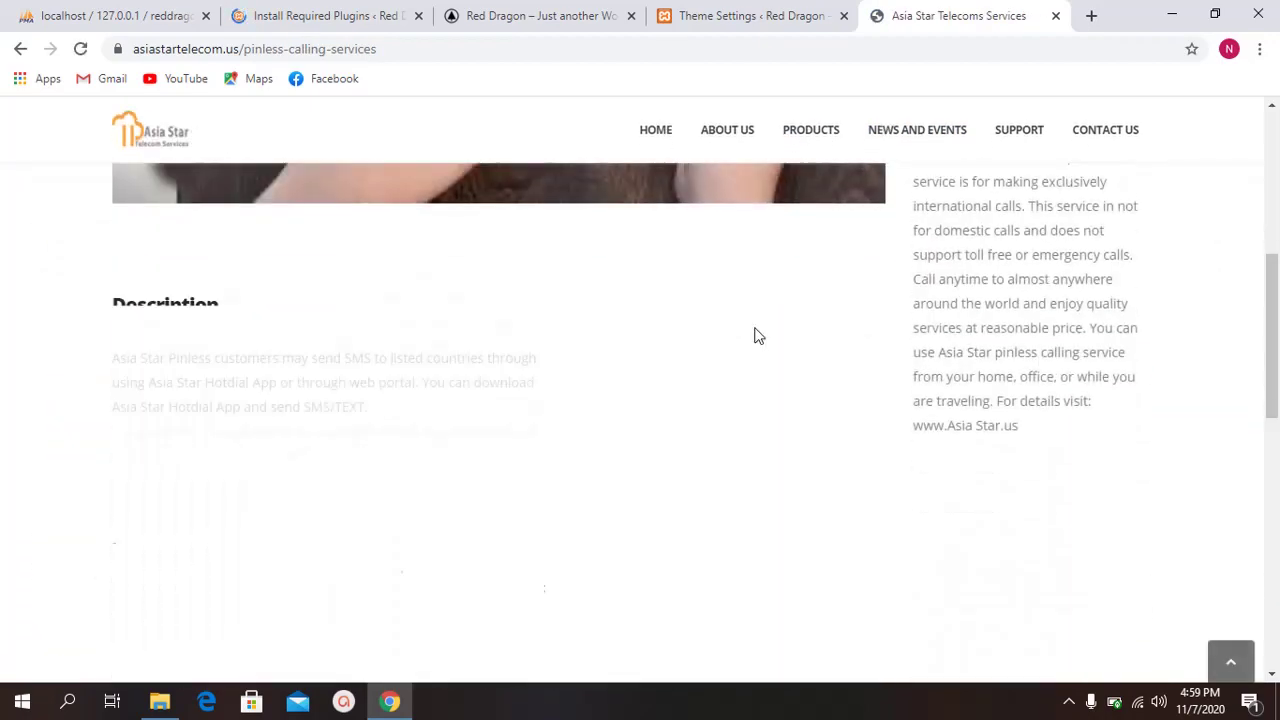
{"action": "scroll", "coordinate": [757, 334], "scroll_direction": "up", "scroll_amount": 4}
{"action": "scroll", "coordinate": [743, 325], "scroll_direction": "up", "scroll_amount": 4}
Step: Visit the Absence Manager, Cloud PBX and Contact Center Solution pages from the Products menu
{"action": "mouse_move", "coordinate": [791, 134]}
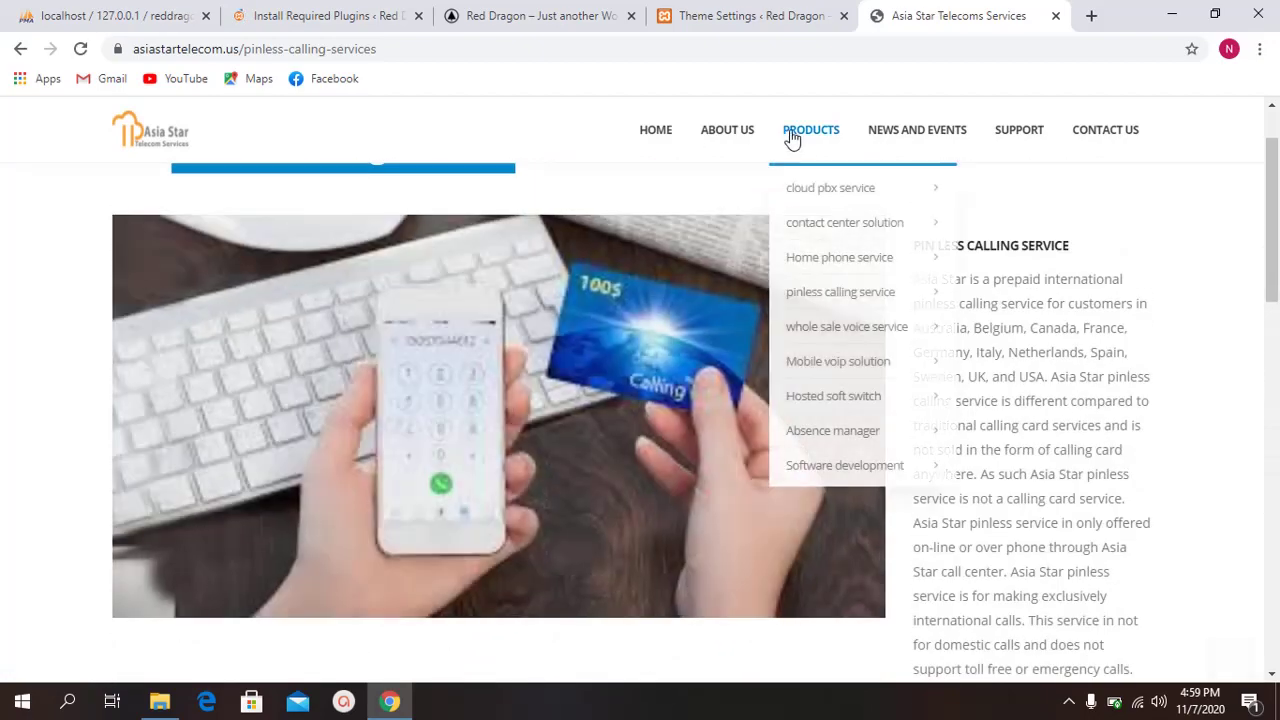
{"action": "left_click", "coordinate": [814, 434]}
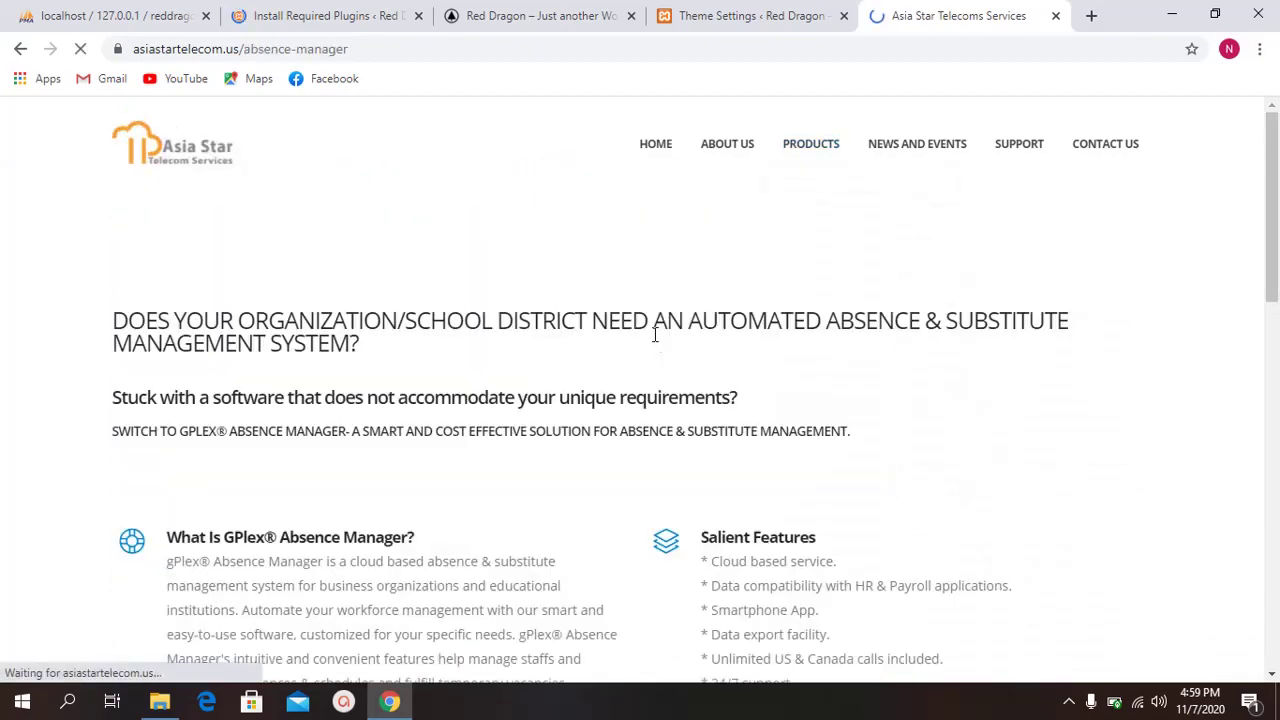
{"action": "scroll", "coordinate": [768, 368], "scroll_direction": "down", "scroll_amount": 6}
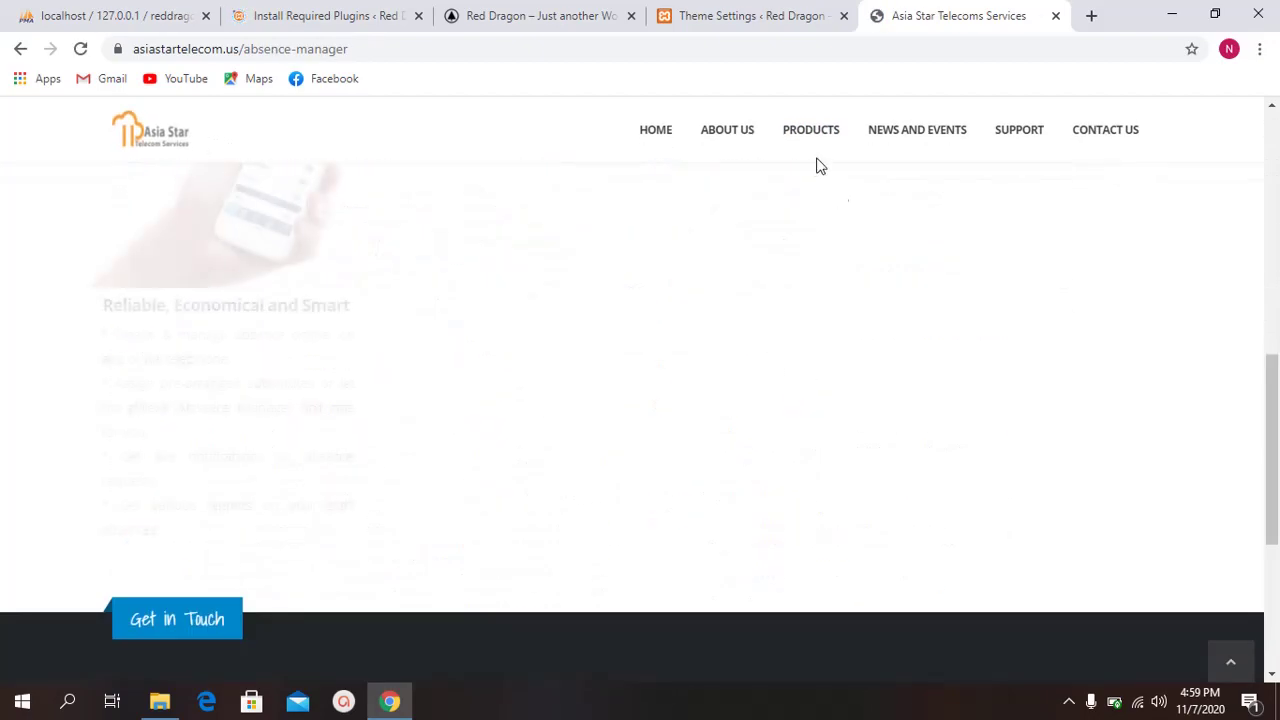
{"action": "mouse_move", "coordinate": [814, 160]}
{"action": "left_click", "coordinate": [829, 203]}
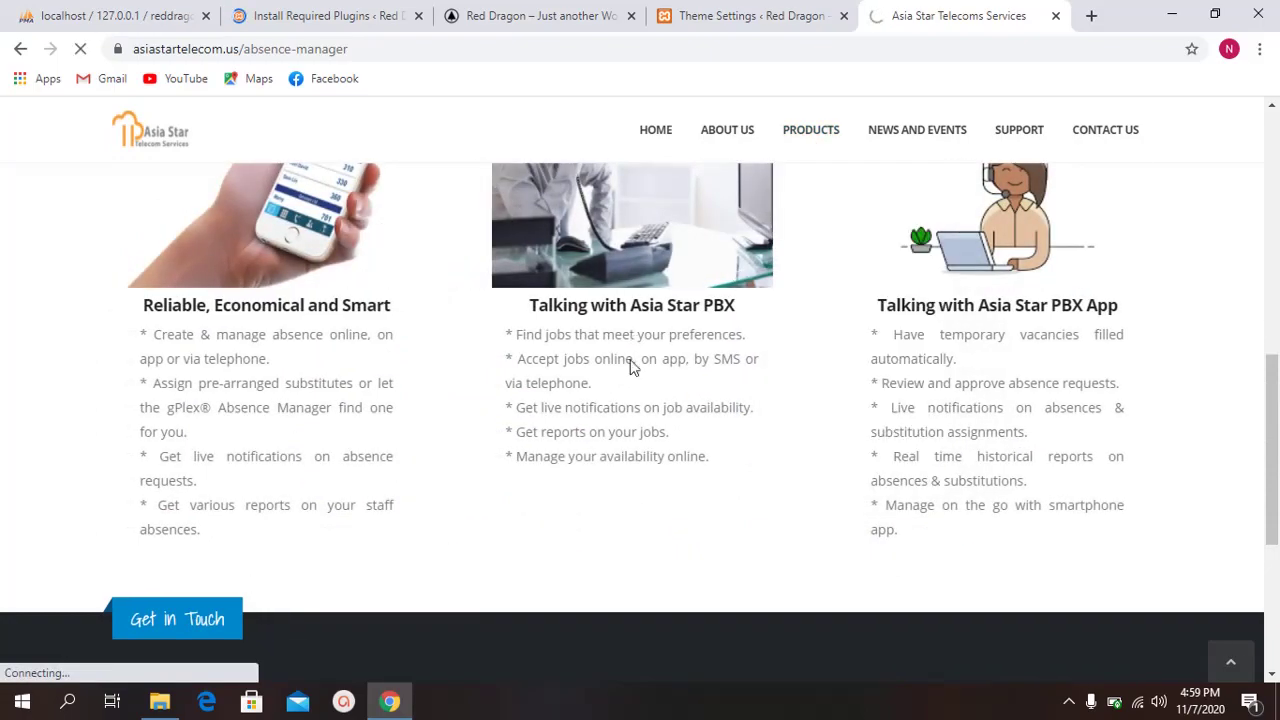
{"action": "scroll", "coordinate": [630, 363], "scroll_direction": "up", "scroll_amount": 6}
{"action": "scroll", "coordinate": [630, 363], "scroll_direction": "down", "scroll_amount": 8}
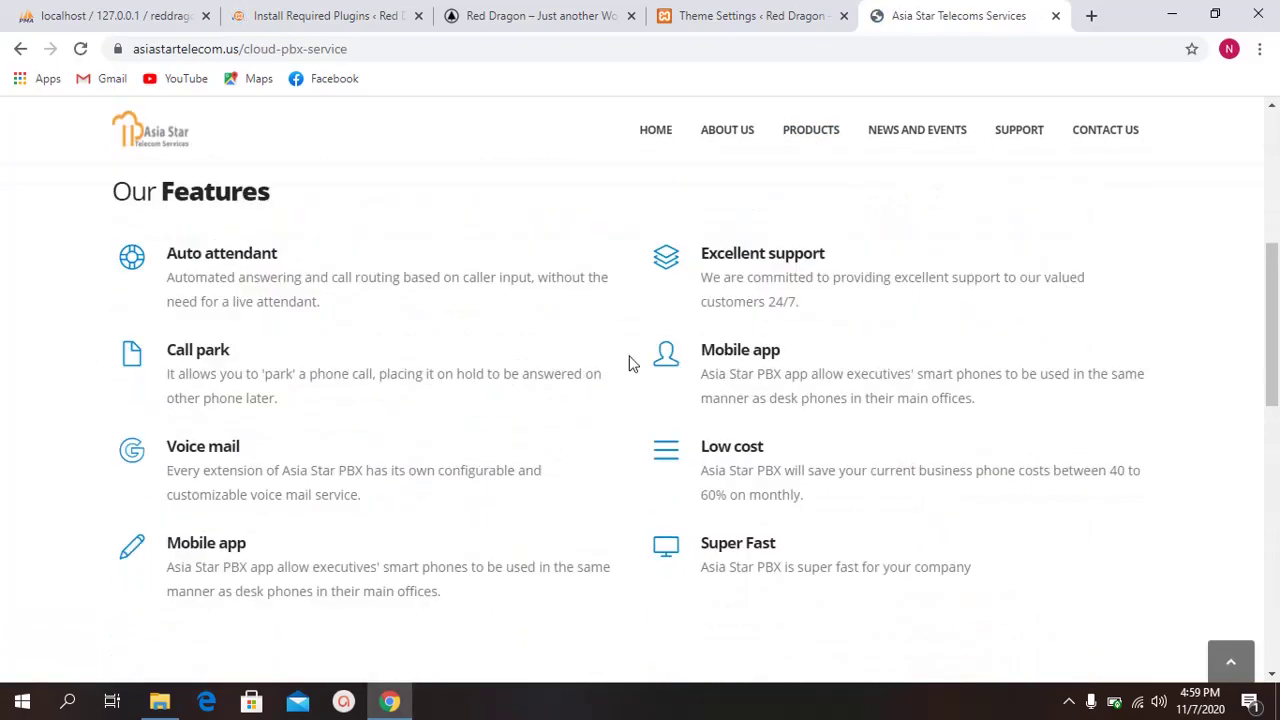
{"action": "scroll", "coordinate": [672, 343], "scroll_direction": "up", "scroll_amount": 7}
{"action": "scroll", "coordinate": [672, 341], "scroll_direction": "down", "scroll_amount": 6}
{"action": "scroll", "coordinate": [672, 341], "scroll_direction": "down", "scroll_amount": 6}
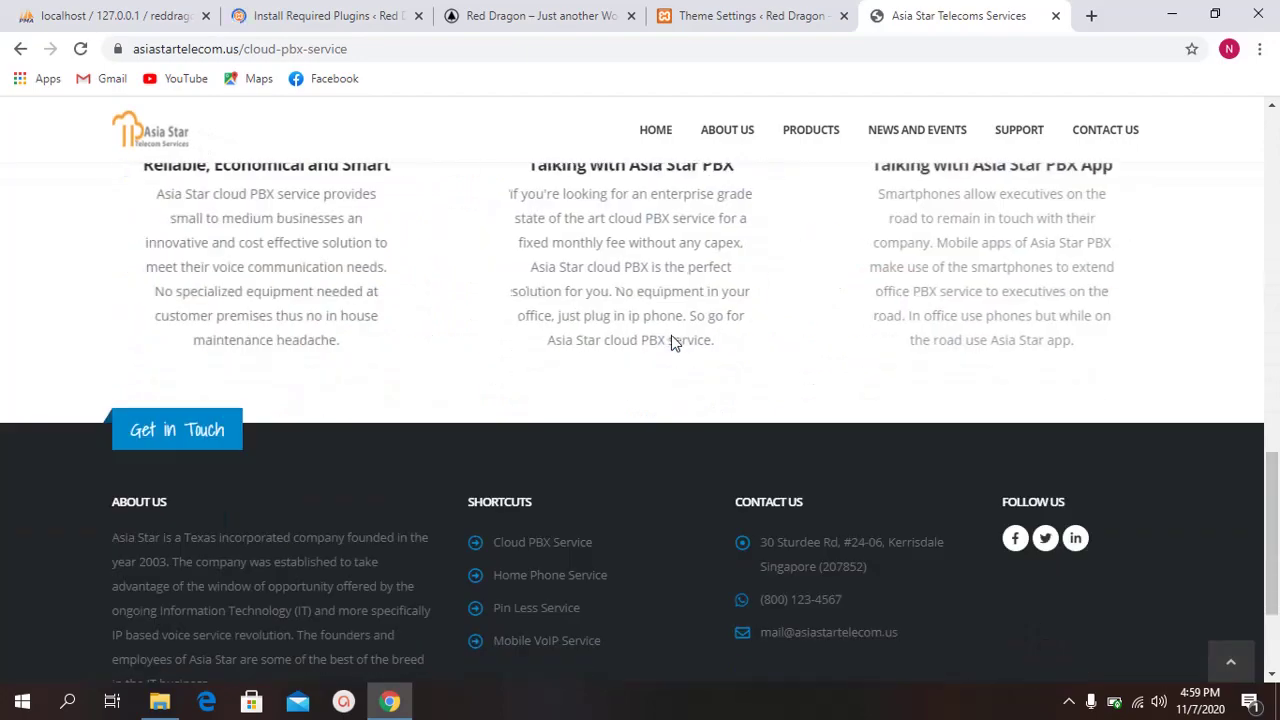
{"action": "scroll", "coordinate": [671, 340], "scroll_direction": "up", "scroll_amount": 5}
{"action": "mouse_move", "coordinate": [808, 129]}
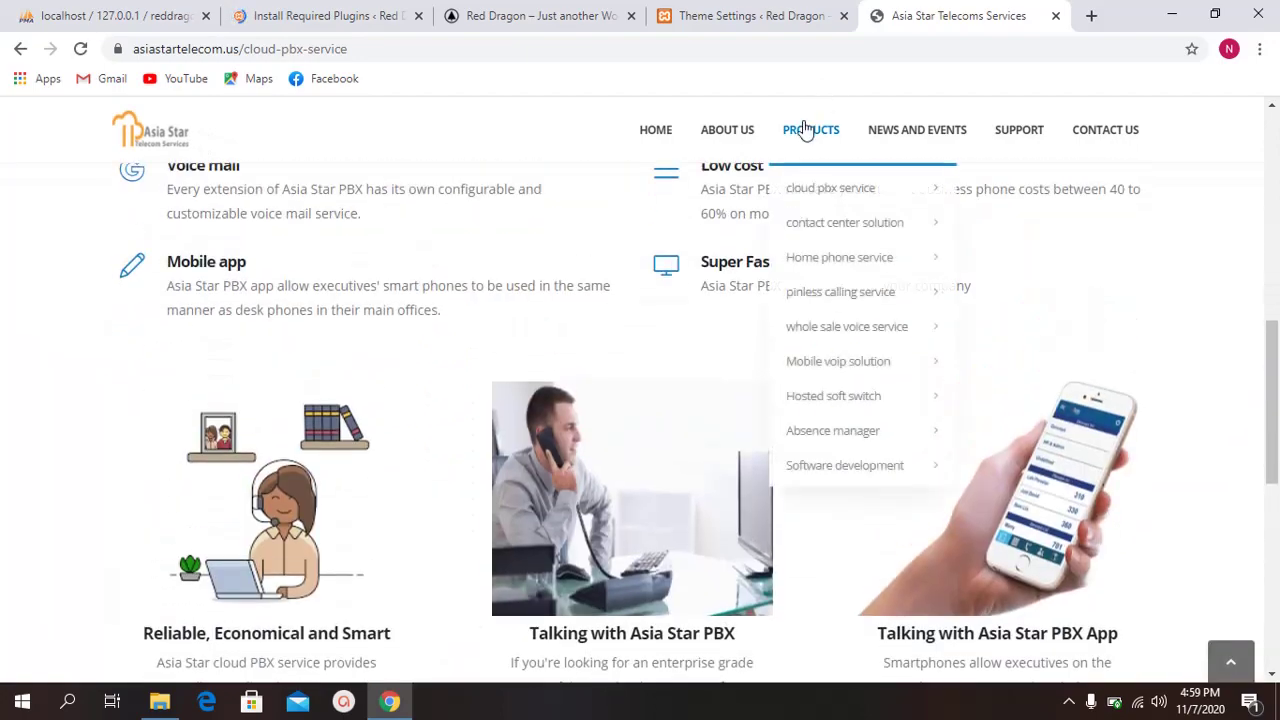
{"action": "left_click", "coordinate": [828, 230]}
{"action": "scroll", "coordinate": [609, 309], "scroll_direction": "down", "scroll_amount": 4}
{"action": "scroll", "coordinate": [612, 305], "scroll_direction": "down", "scroll_amount": 3}
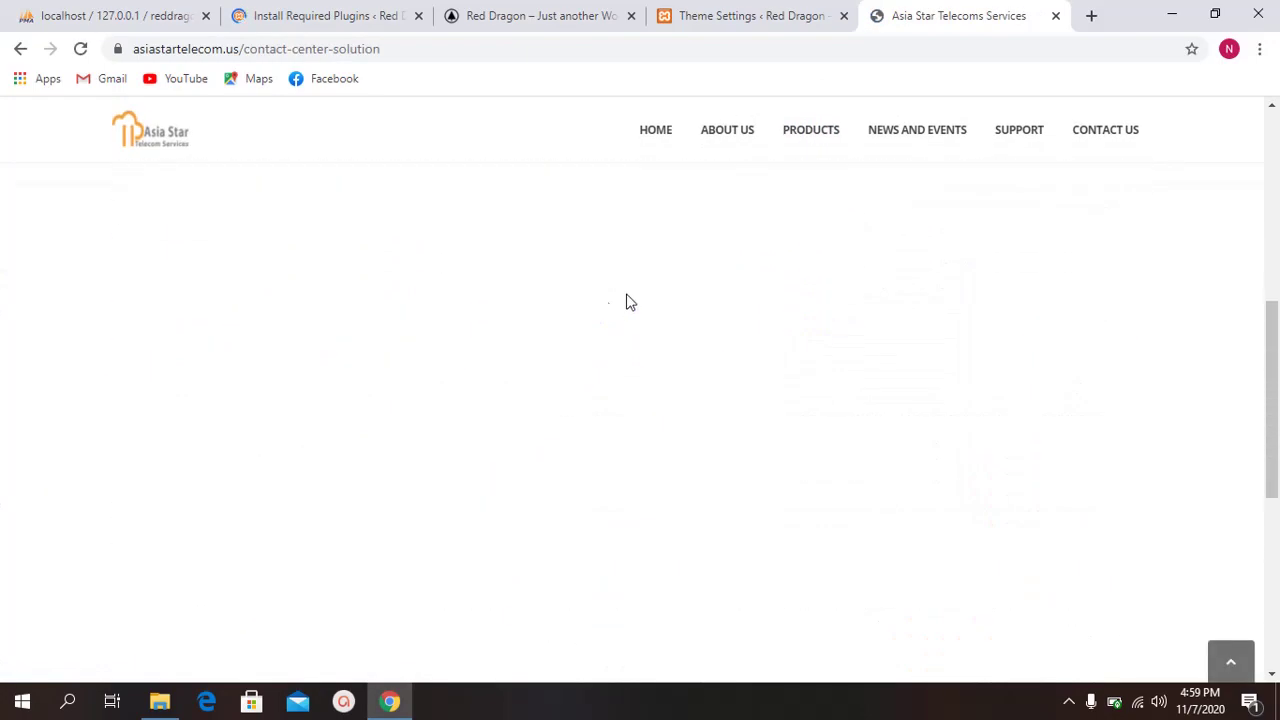
Step: Open the Pinless Calling page, then the Wholesale Voice Service page
{"action": "mouse_move", "coordinate": [808, 134]}
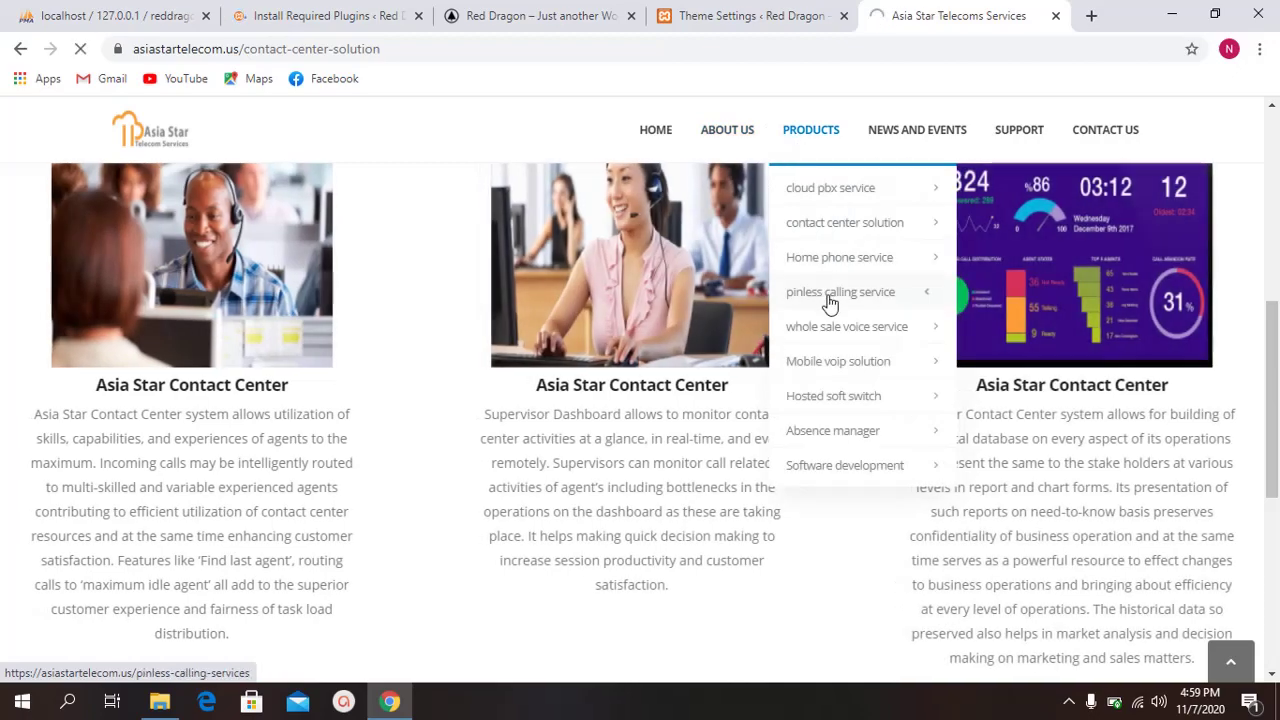
{"action": "left_click", "coordinate": [830, 294]}
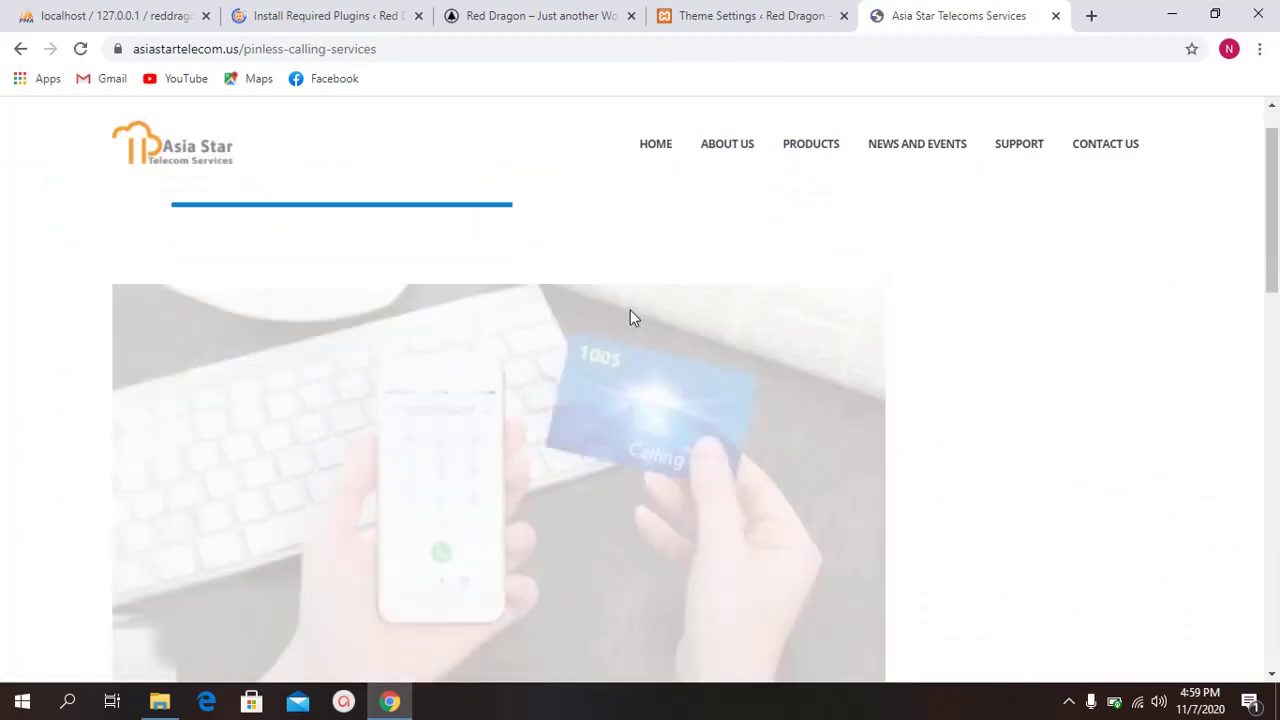
{"action": "scroll", "coordinate": [630, 312], "scroll_direction": "down", "scroll_amount": 10}
{"action": "scroll", "coordinate": [629, 315], "scroll_direction": "up", "scroll_amount": 10}
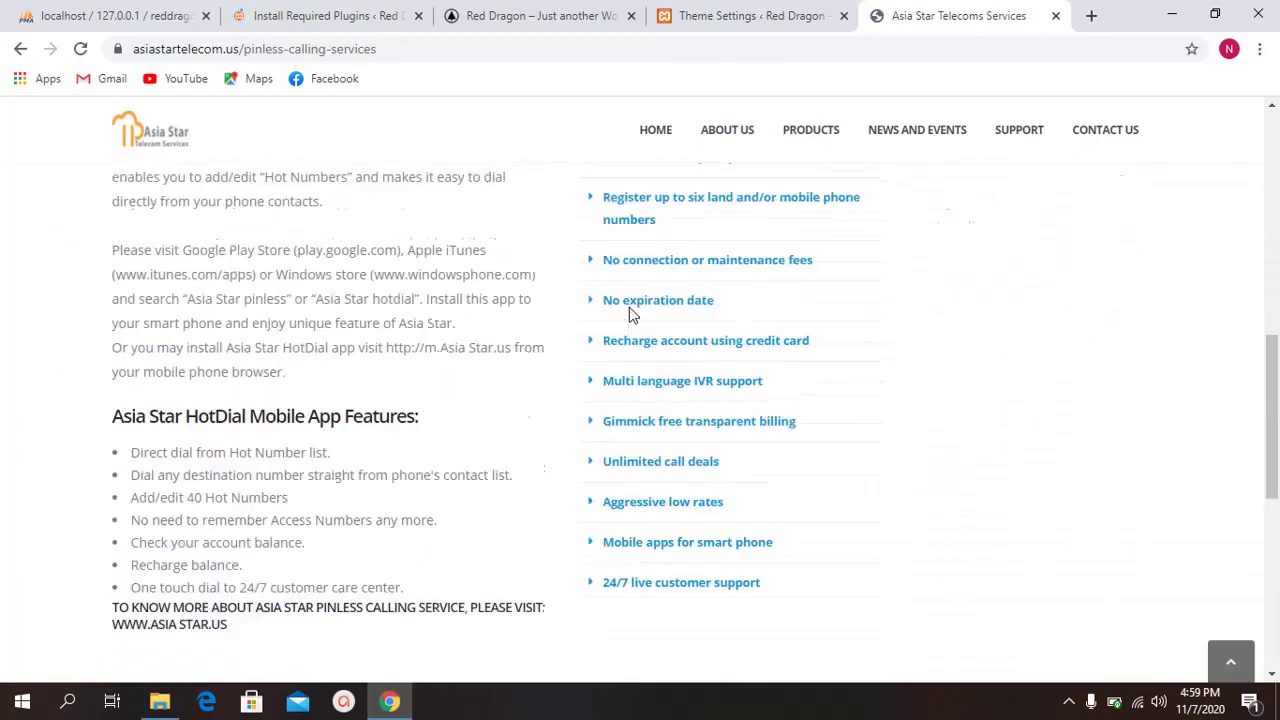
{"action": "mouse_move", "coordinate": [811, 134]}
{"action": "left_click", "coordinate": [822, 326]}
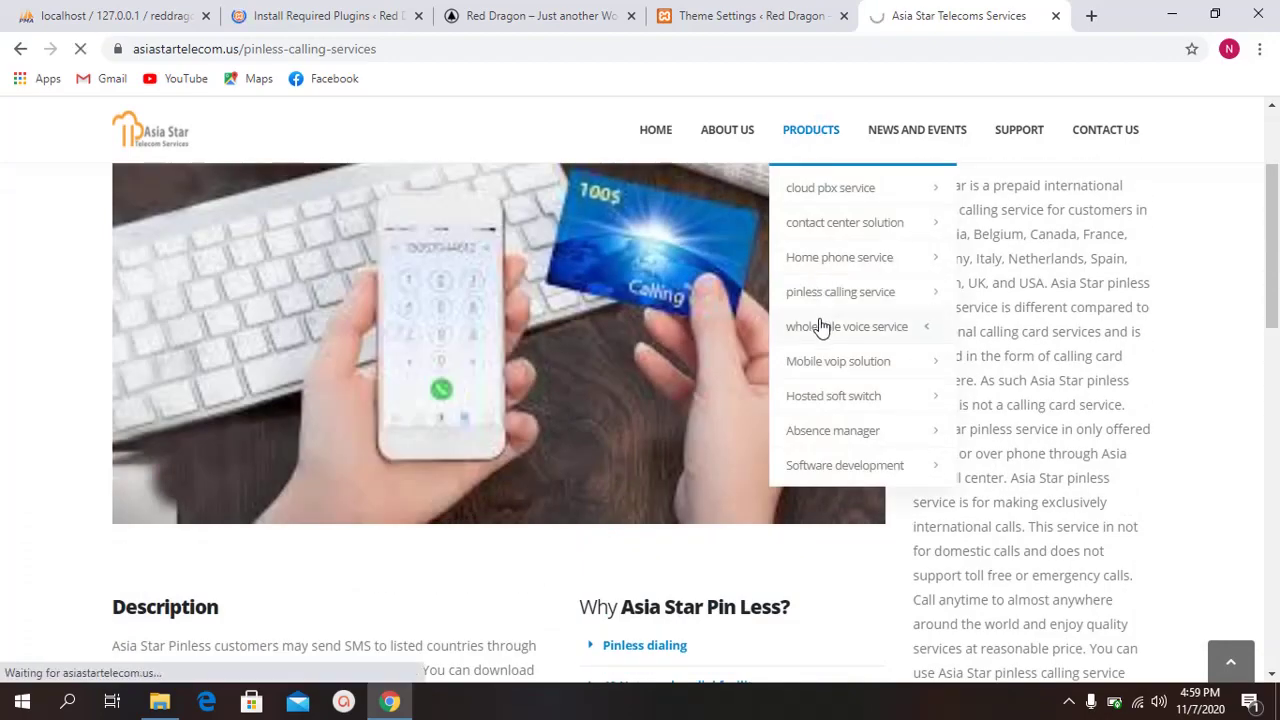
{"action": "scroll", "coordinate": [698, 324], "scroll_direction": "down", "scroll_amount": 2}
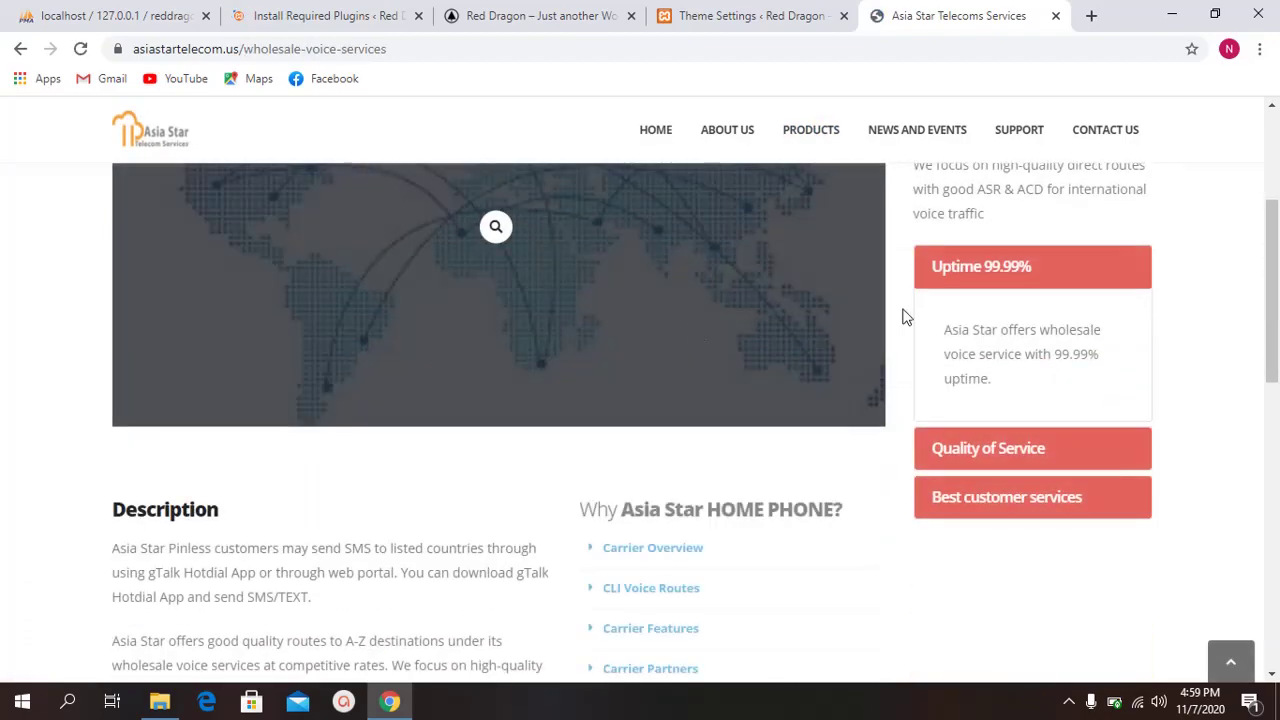
Step: Toggle the Uptime 99.99%, Quality of Service and Best customer services accordion panels
{"action": "left_click", "coordinate": [1005, 268]}
{"action": "left_click", "coordinate": [1005, 310]}
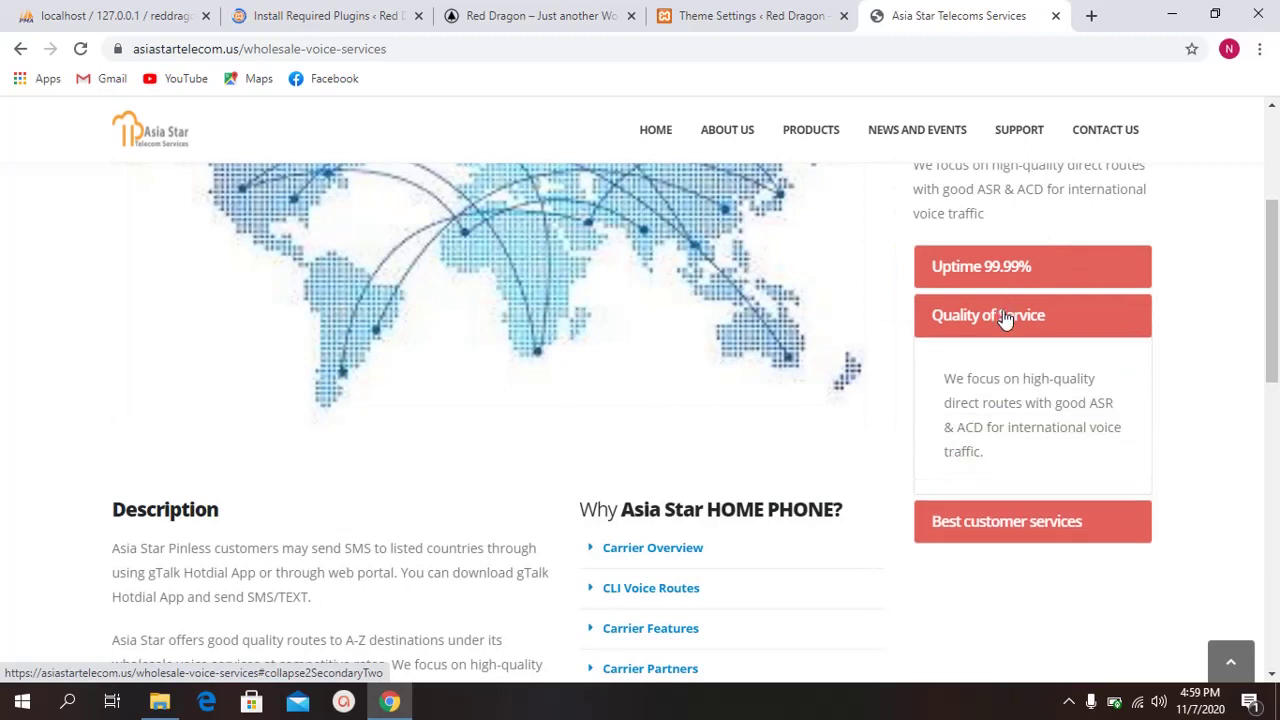
{"action": "left_click", "coordinate": [1005, 318]}
{"action": "left_click", "coordinate": [1005, 370]}
{"action": "left_click", "coordinate": [1005, 372]}
{"action": "left_click", "coordinate": [1003, 325]}
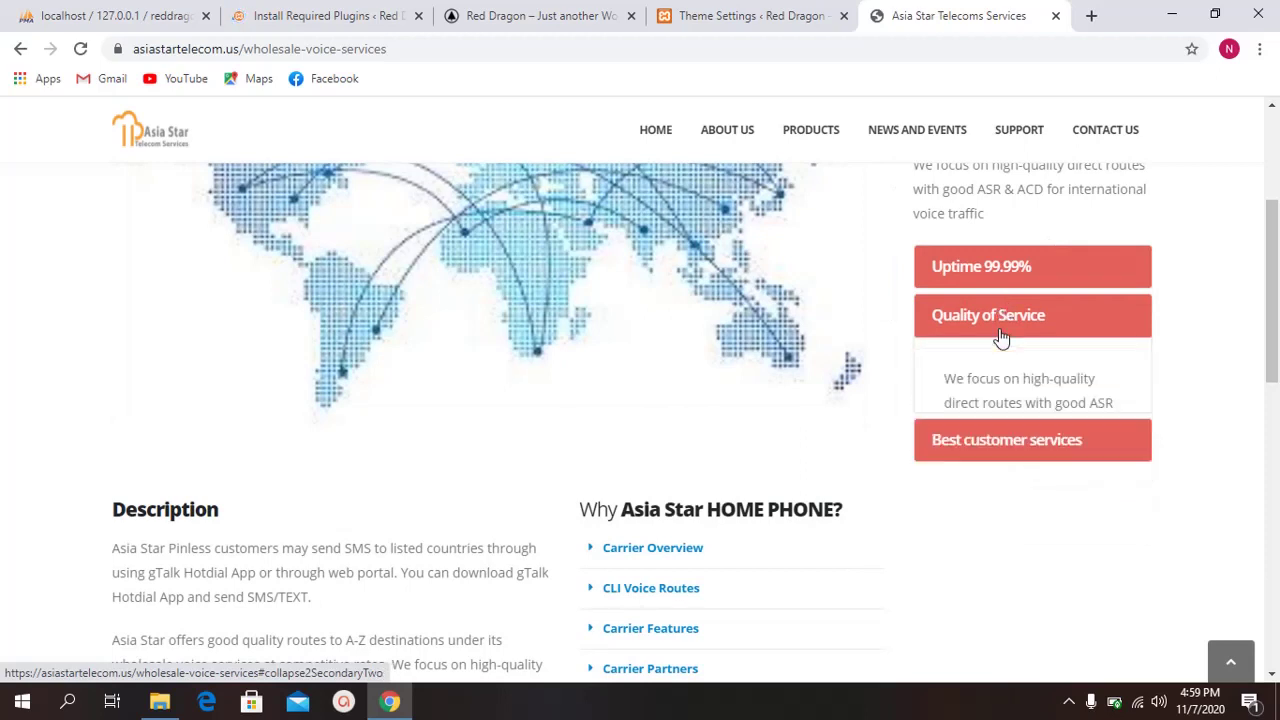
{"action": "left_click", "coordinate": [1005, 318]}
{"action": "left_click", "coordinate": [1008, 268]}
{"action": "left_click", "coordinate": [1010, 267]}
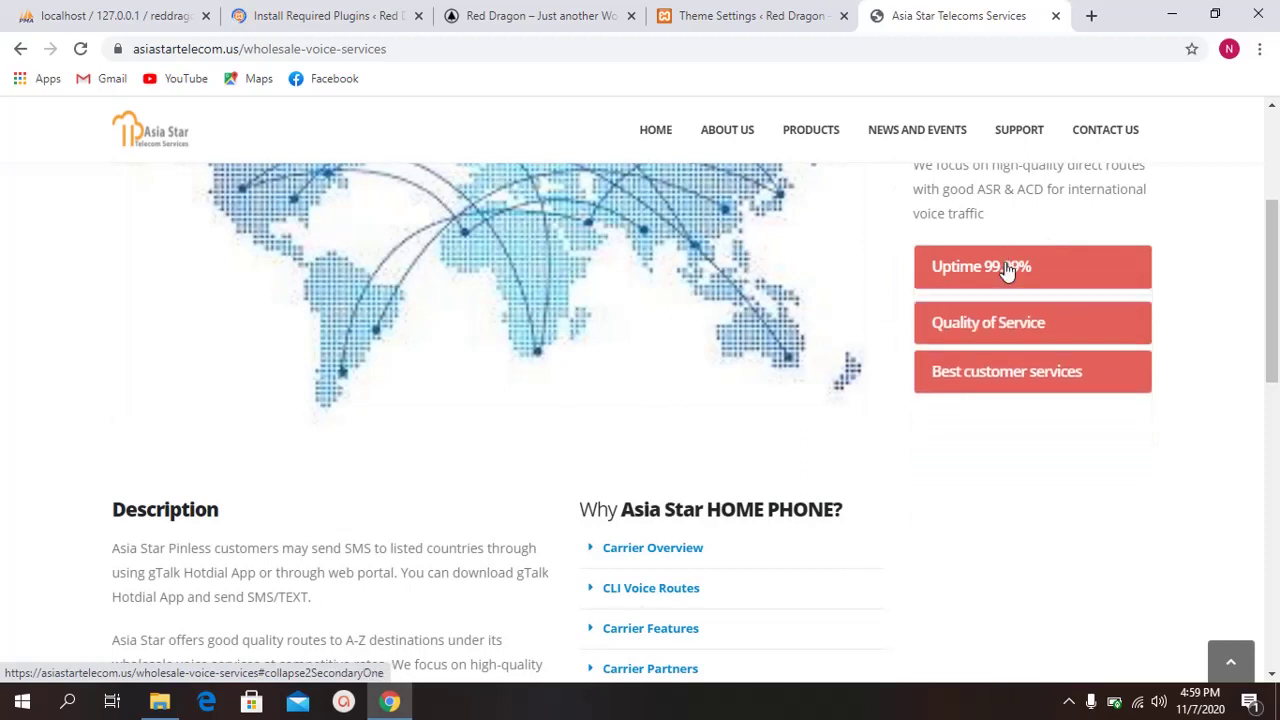
Step: View the Wholesale Voice Services page footer at a narrow, mobile-like width
{"action": "left_click", "coordinate": [745, 15]}
{"action": "left_click", "coordinate": [1000, 15]}
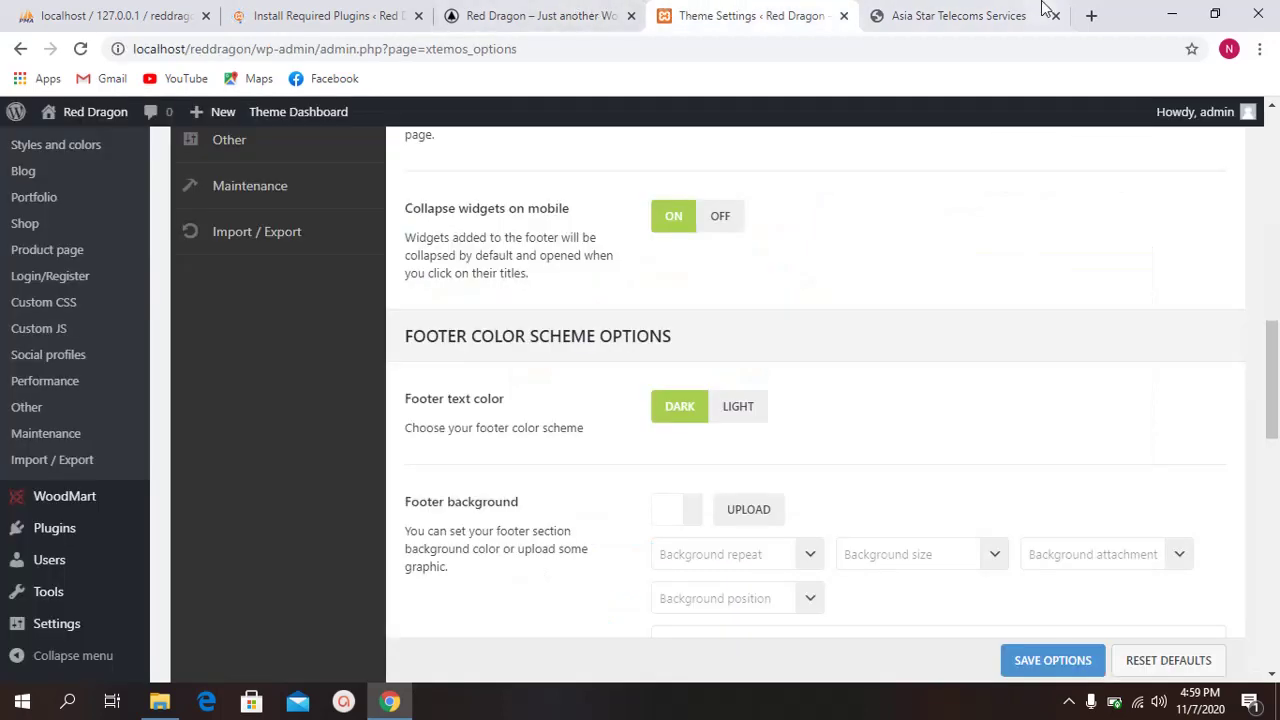
{"action": "scroll", "coordinate": [980, 383], "scroll_direction": "down", "scroll_amount": 15}
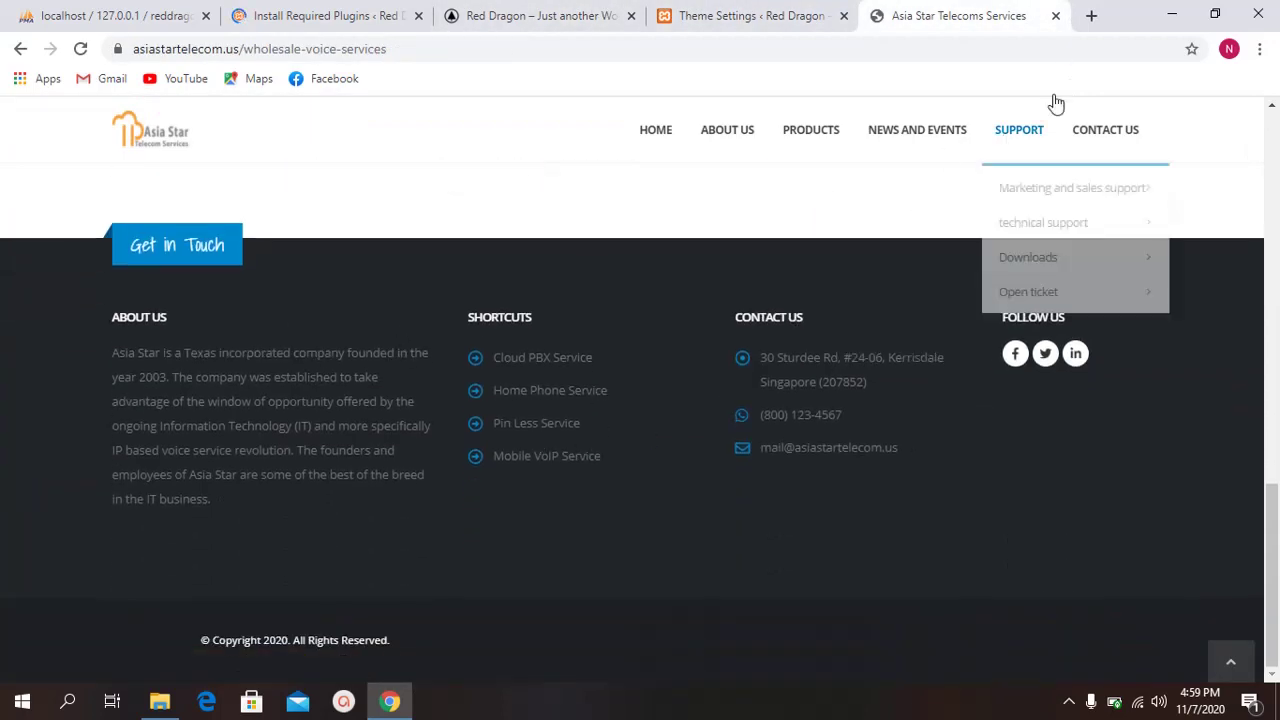
{"action": "left_click", "coordinate": [1215, 14]}
{"action": "scroll", "coordinate": [77, 420], "scroll_direction": "down", "scroll_amount": 3}
{"action": "scroll", "coordinate": [100, 410], "scroll_direction": "down", "scroll_amount": 3}
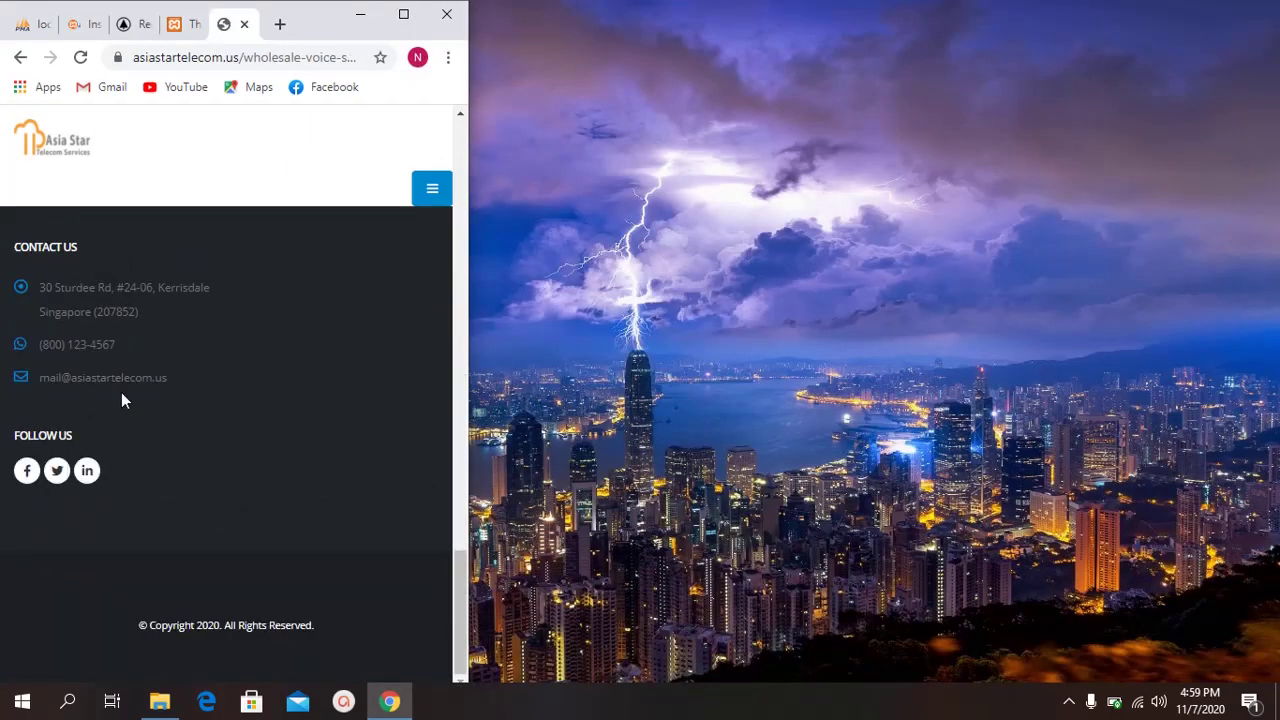
{"action": "scroll", "coordinate": [123, 395], "scroll_direction": "up", "scroll_amount": 3}
{"action": "scroll", "coordinate": [50, 400], "scroll_direction": "down", "scroll_amount": 1}
{"action": "scroll", "coordinate": [38, 416], "scroll_direction": "down", "scroll_amount": 2}
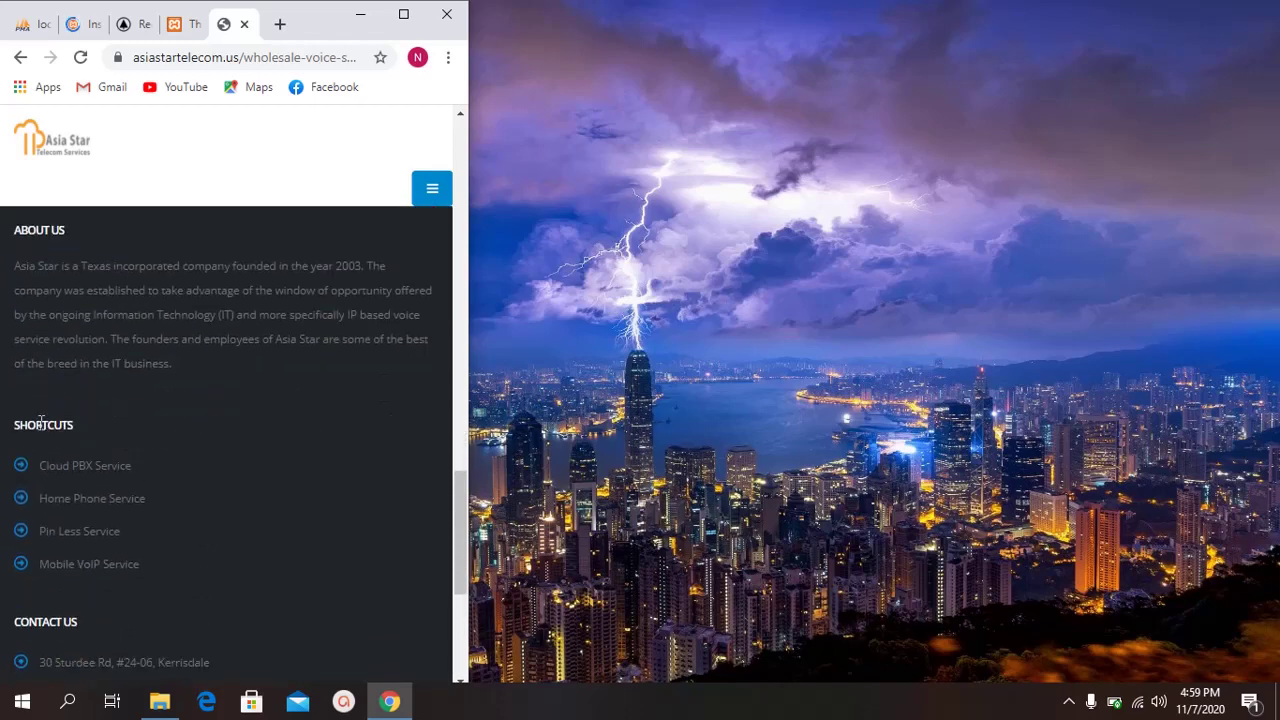
{"action": "scroll", "coordinate": [45, 407], "scroll_direction": "up", "scroll_amount": 1}
{"action": "scroll", "coordinate": [63, 323], "scroll_direction": "down", "scroll_amount": 1}
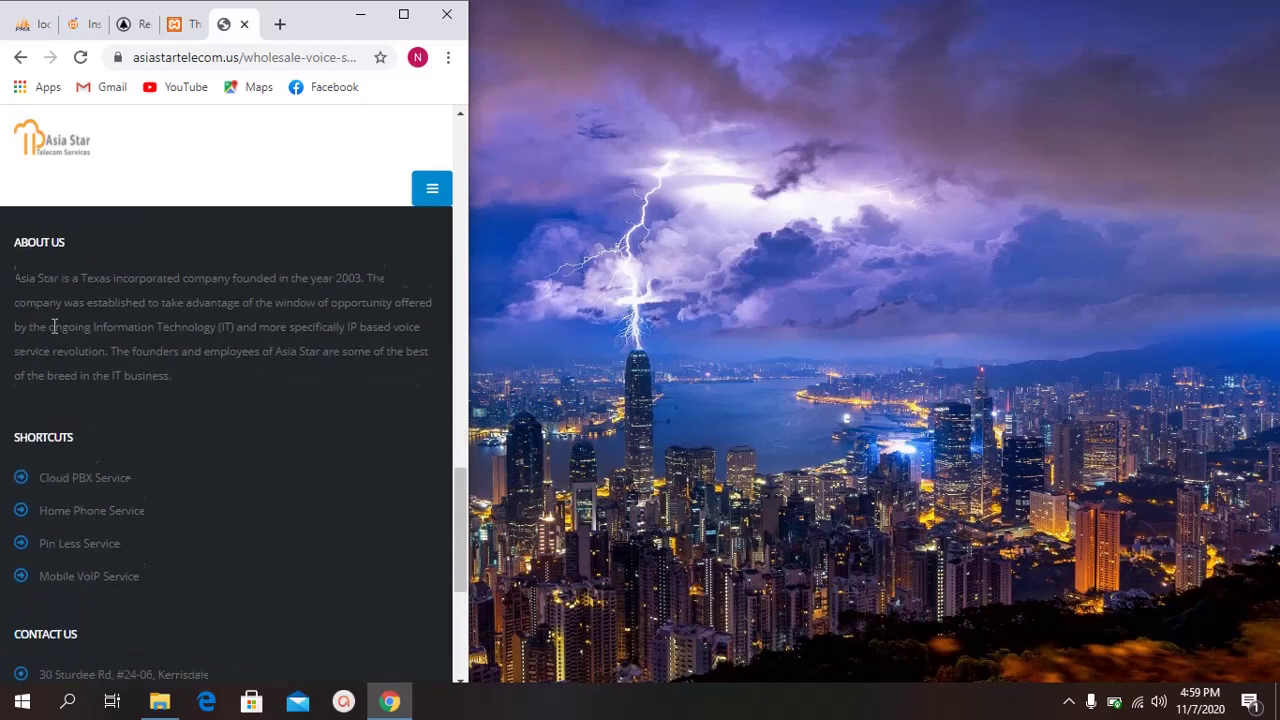
{"action": "left_click_drag", "start_coordinate": [17, 230], "coordinate": [66, 230]}
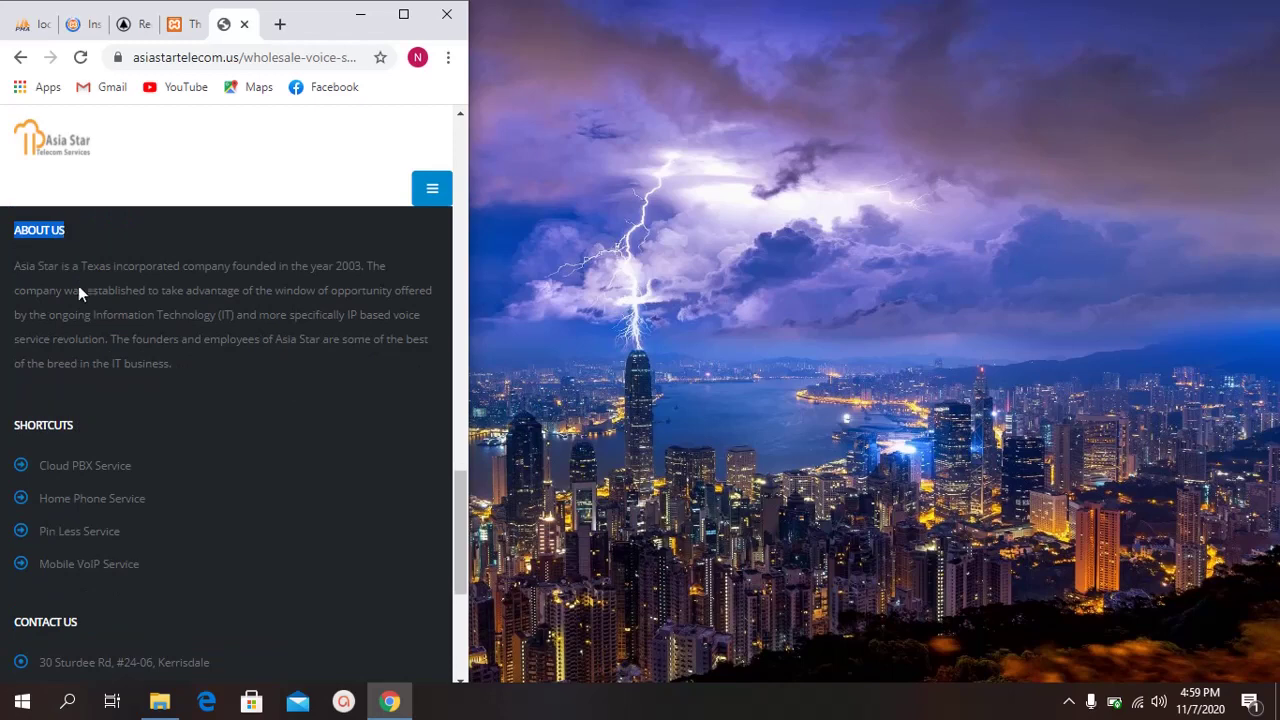
{"action": "left_click_drag", "start_coordinate": [5, 425], "coordinate": [84, 422]}
{"action": "scroll", "coordinate": [84, 422], "scroll_direction": "down", "scroll_amount": 1}
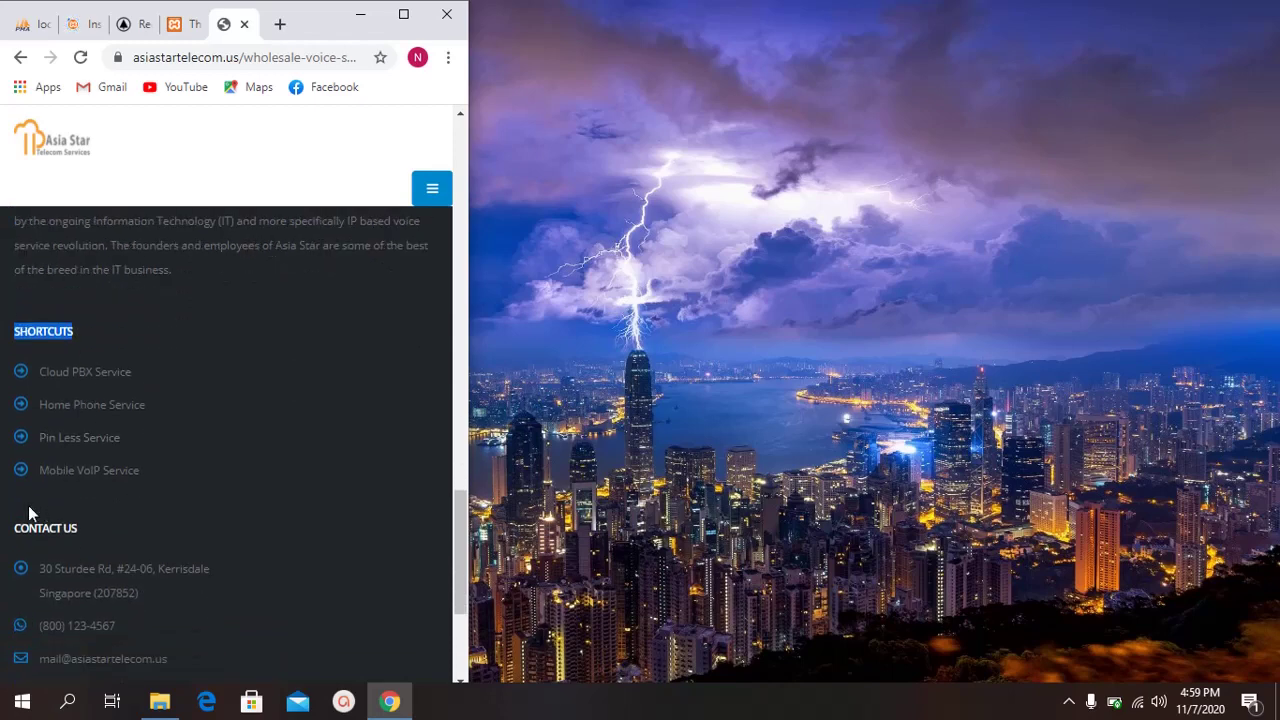
{"action": "left_click", "coordinate": [38, 530]}
{"action": "left_click_drag", "start_coordinate": [10, 528], "coordinate": [87, 507]}
{"action": "scroll", "coordinate": [79, 476], "scroll_direction": "up", "scroll_amount": 2}
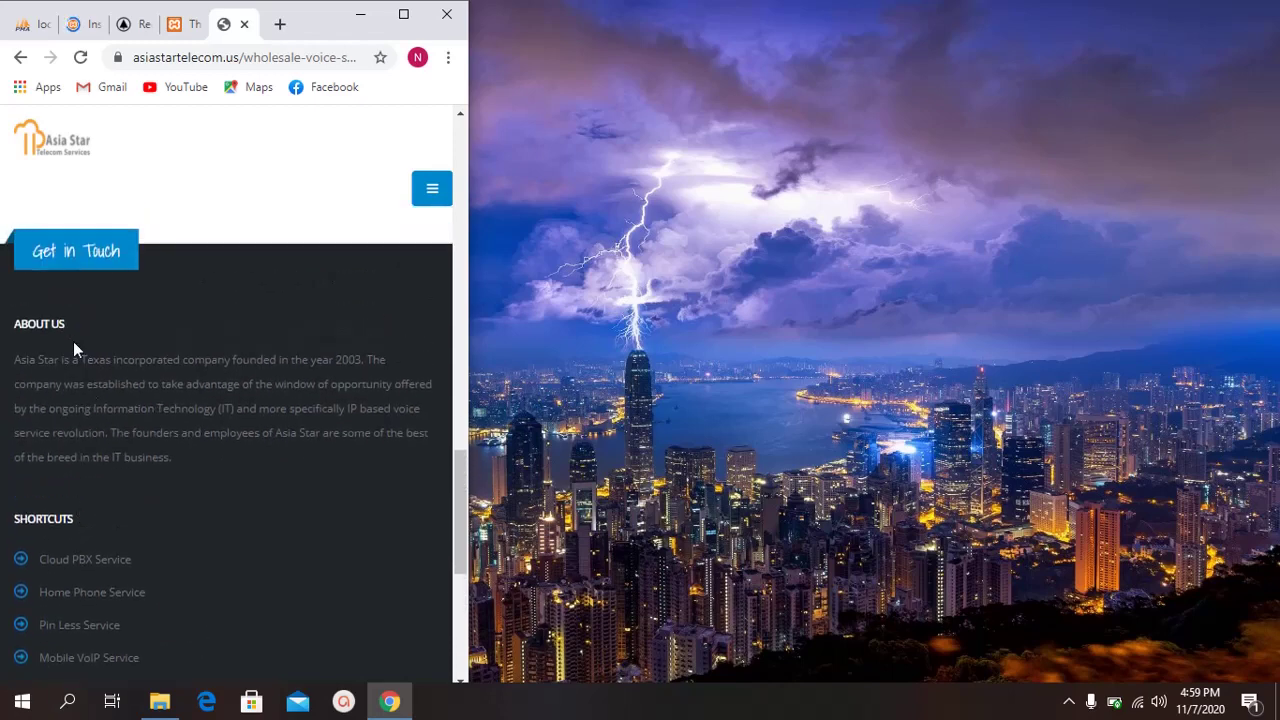
{"action": "left_click_drag", "start_coordinate": [14, 359], "coordinate": [170, 432]}
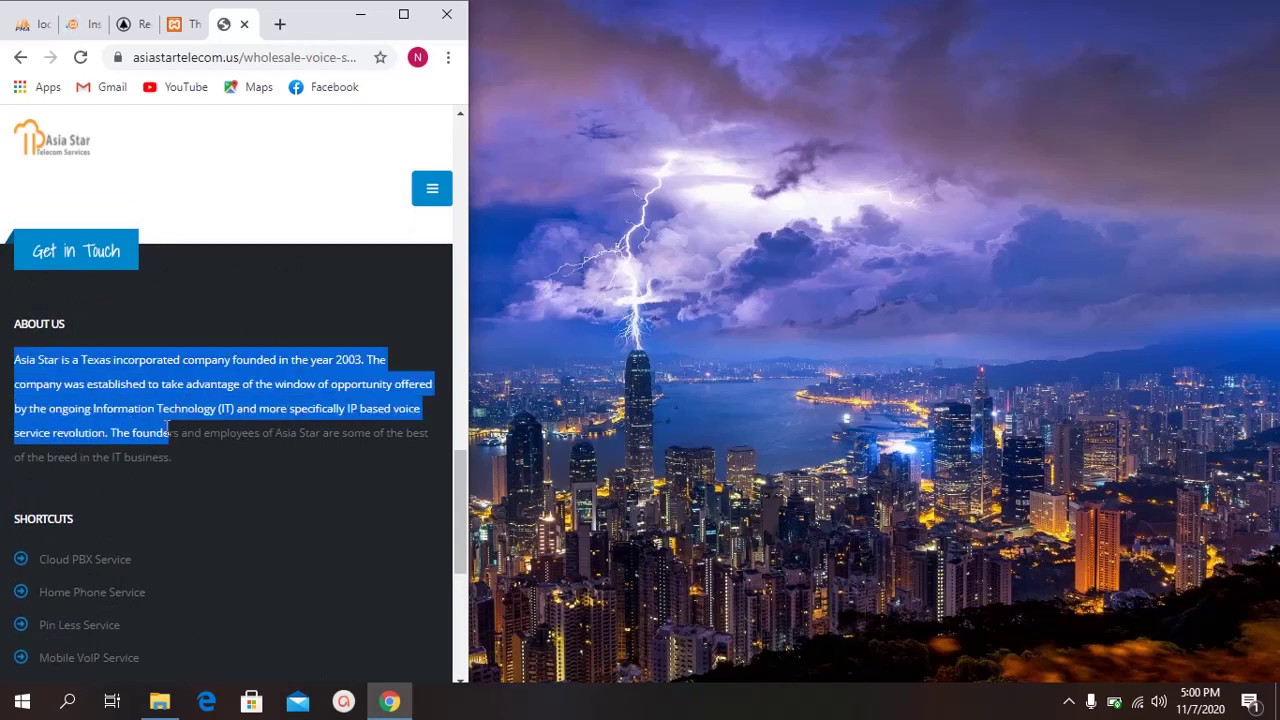
{"action": "scroll", "coordinate": [142, 414], "scroll_direction": "down", "scroll_amount": 2}
{"action": "scroll", "coordinate": [142, 414], "scroll_direction": "down", "scroll_amount": 1}
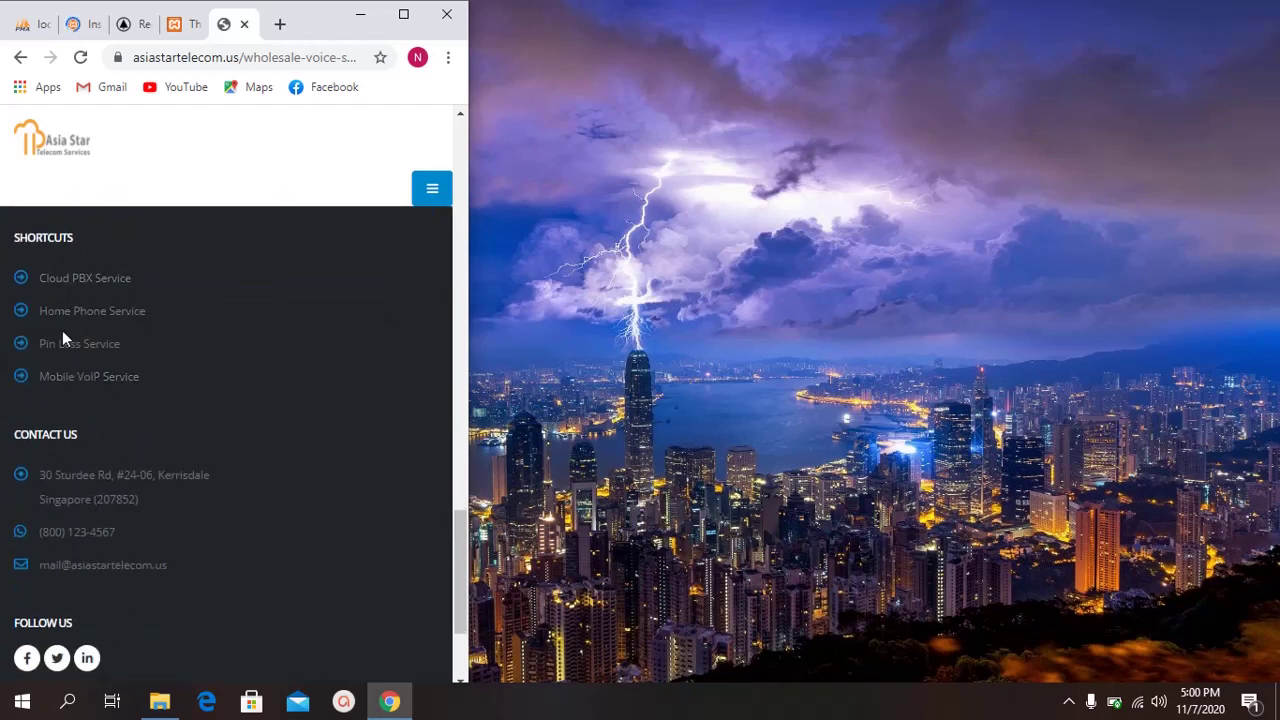
{"action": "left_click_drag", "start_coordinate": [14, 434], "coordinate": [123, 437]}
{"action": "left_click", "coordinate": [121, 435]}
{"action": "scroll", "coordinate": [329, 297], "scroll_direction": "up", "scroll_amount": 3}
{"action": "left_click", "coordinate": [401, 16]}
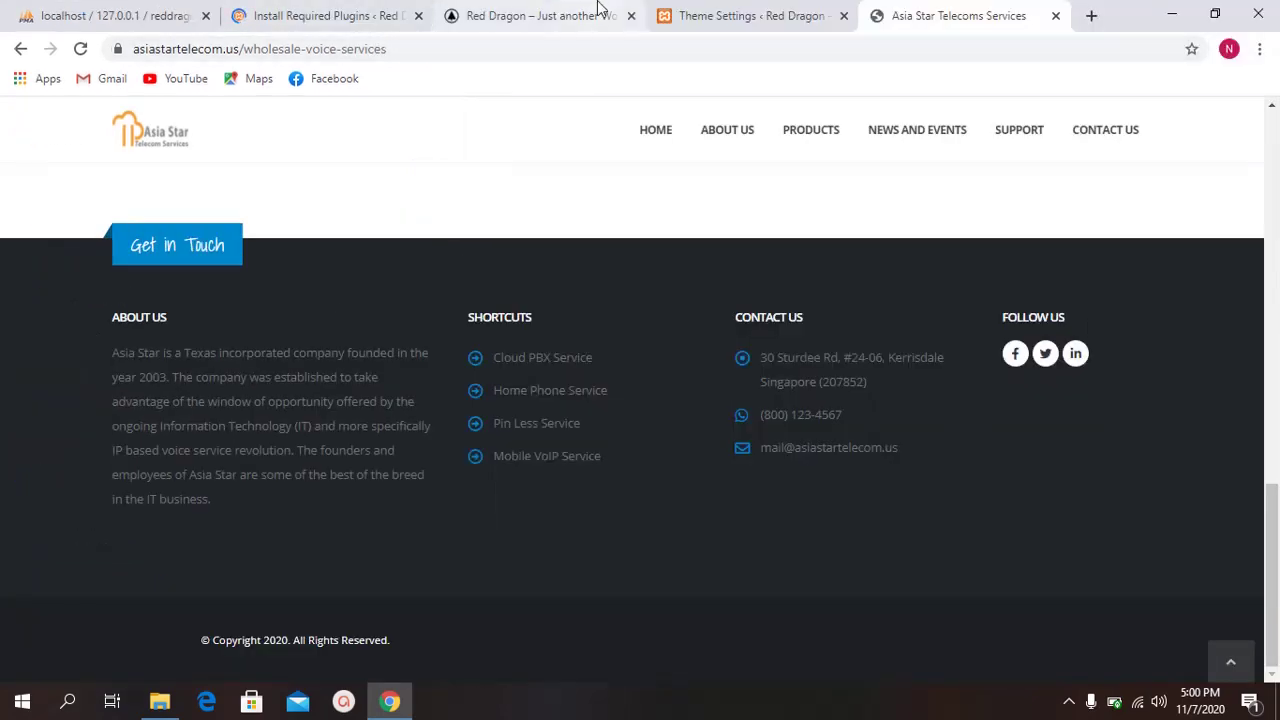
{"action": "left_click", "coordinate": [598, 15]}
Step: Back in Theme Settings, highlight the Collapse widgets on mobile description
{"action": "left_click", "coordinate": [688, 12]}
{"action": "scroll", "coordinate": [614, 306], "scroll_direction": "down", "scroll_amount": 1}
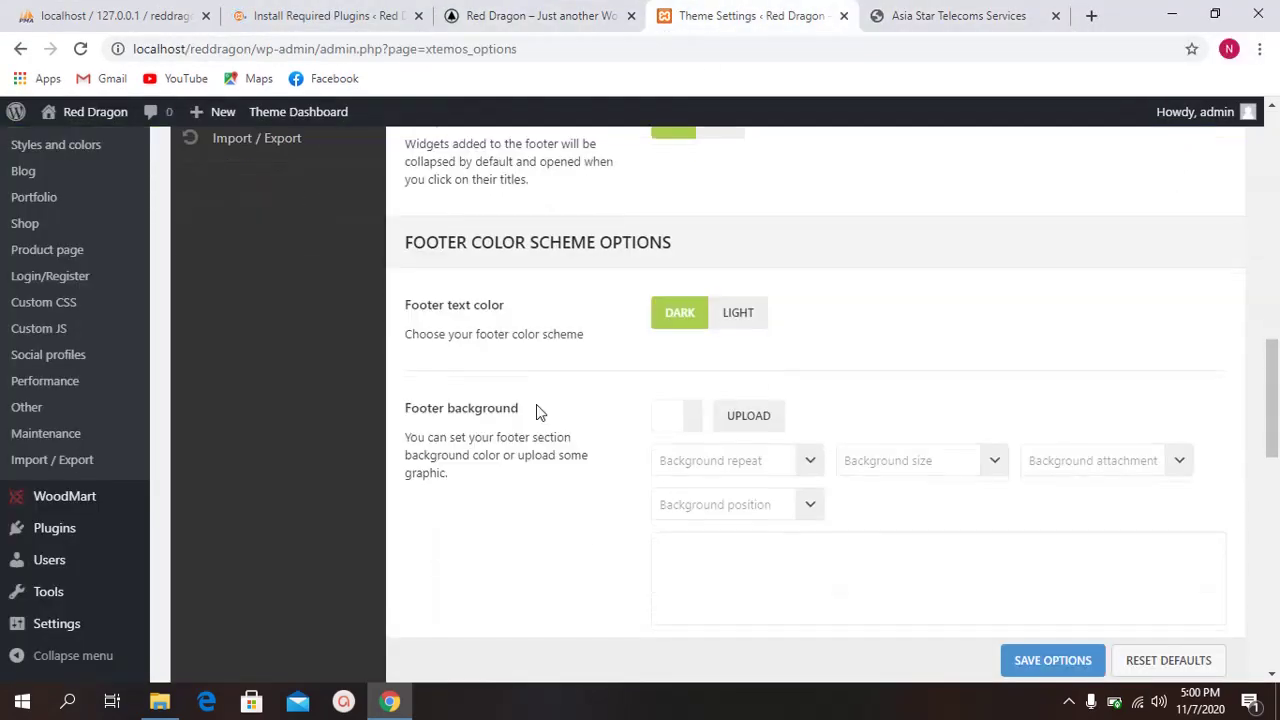
{"action": "scroll", "coordinate": [543, 275], "scroll_direction": "up", "scroll_amount": 3}
{"action": "scroll", "coordinate": [500, 440], "scroll_direction": "down", "scroll_amount": 2}
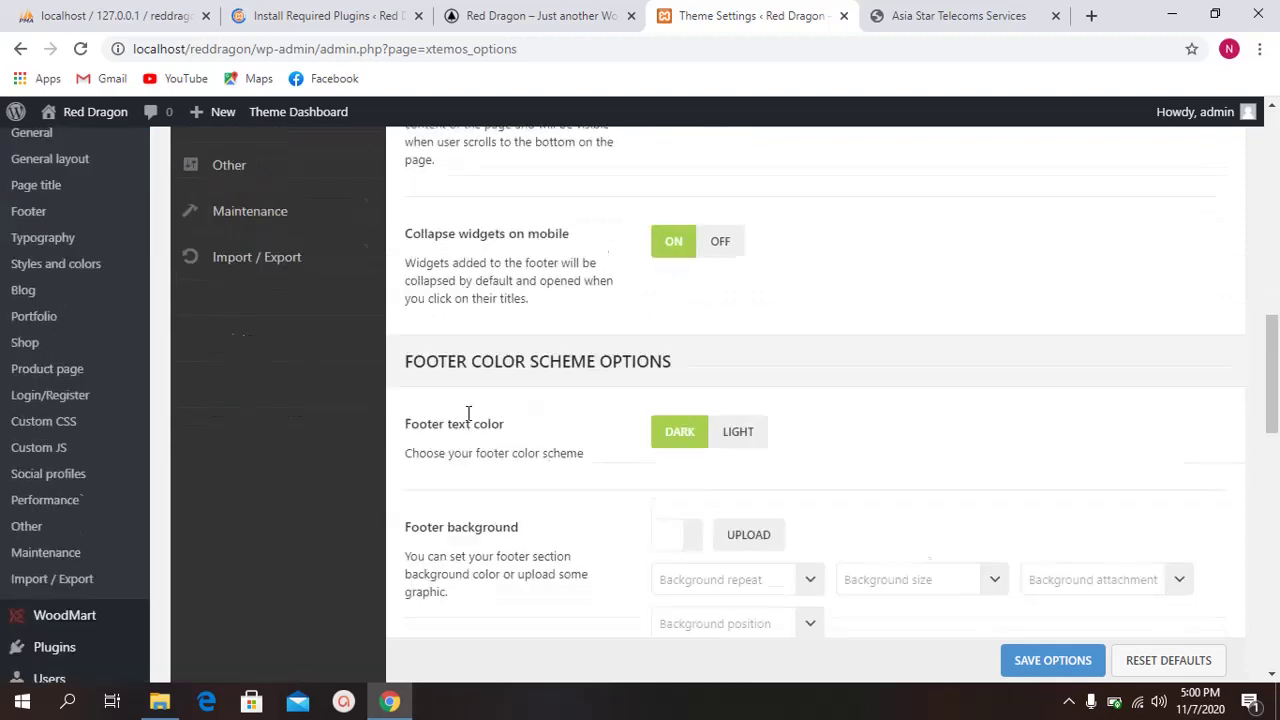
{"action": "scroll", "coordinate": [466, 346], "scroll_direction": "up", "scroll_amount": 1}
{"action": "left_click_drag", "start_coordinate": [406, 333], "coordinate": [486, 352]}
{"action": "left_click_drag", "start_coordinate": [406, 333], "coordinate": [530, 368]}
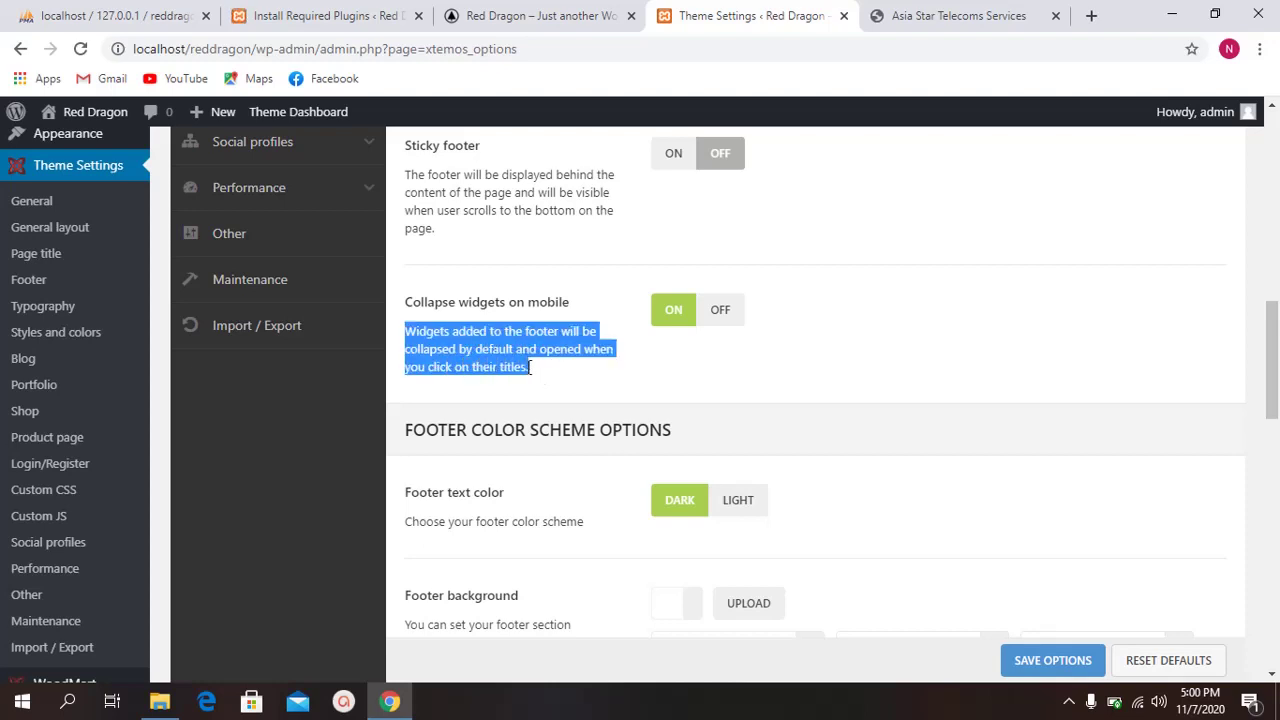
{"action": "left_click", "coordinate": [548, 374]}
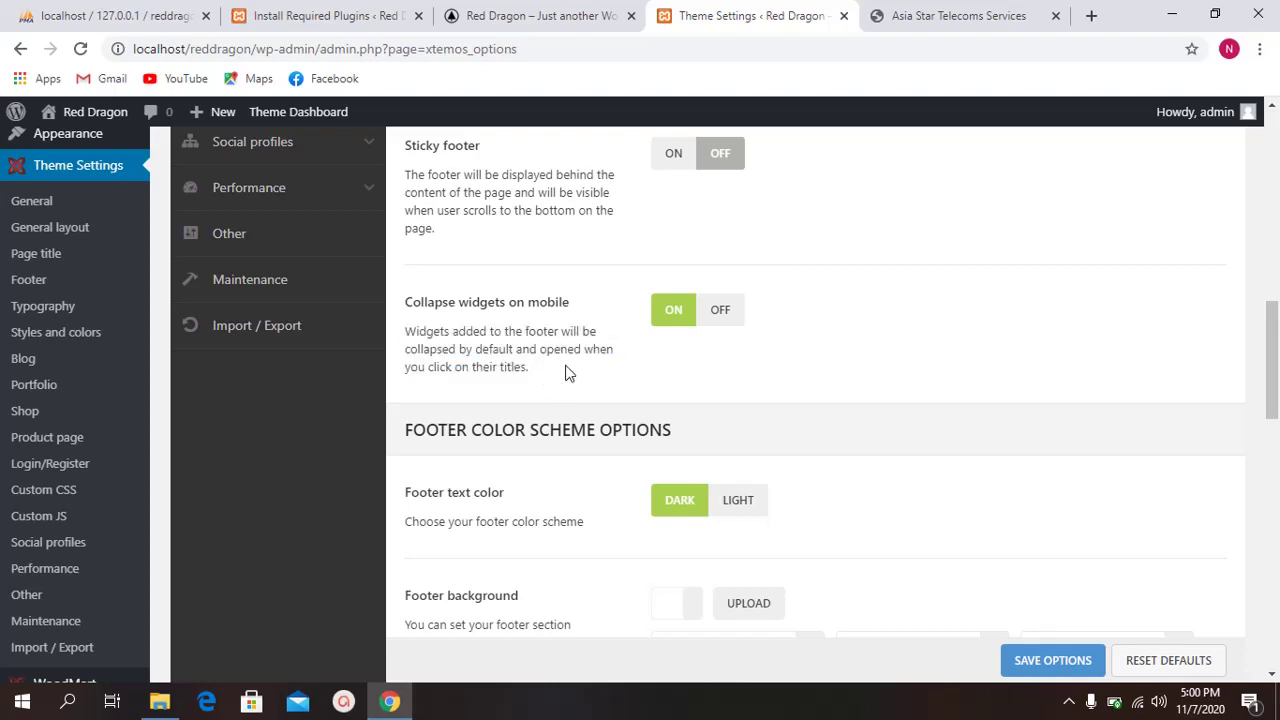
Step: Scroll through the Footer color scheme and Footer copyrights options and back toward Sticky footer
{"action": "scroll", "coordinate": [556, 372], "scroll_direction": "down", "scroll_amount": 2}
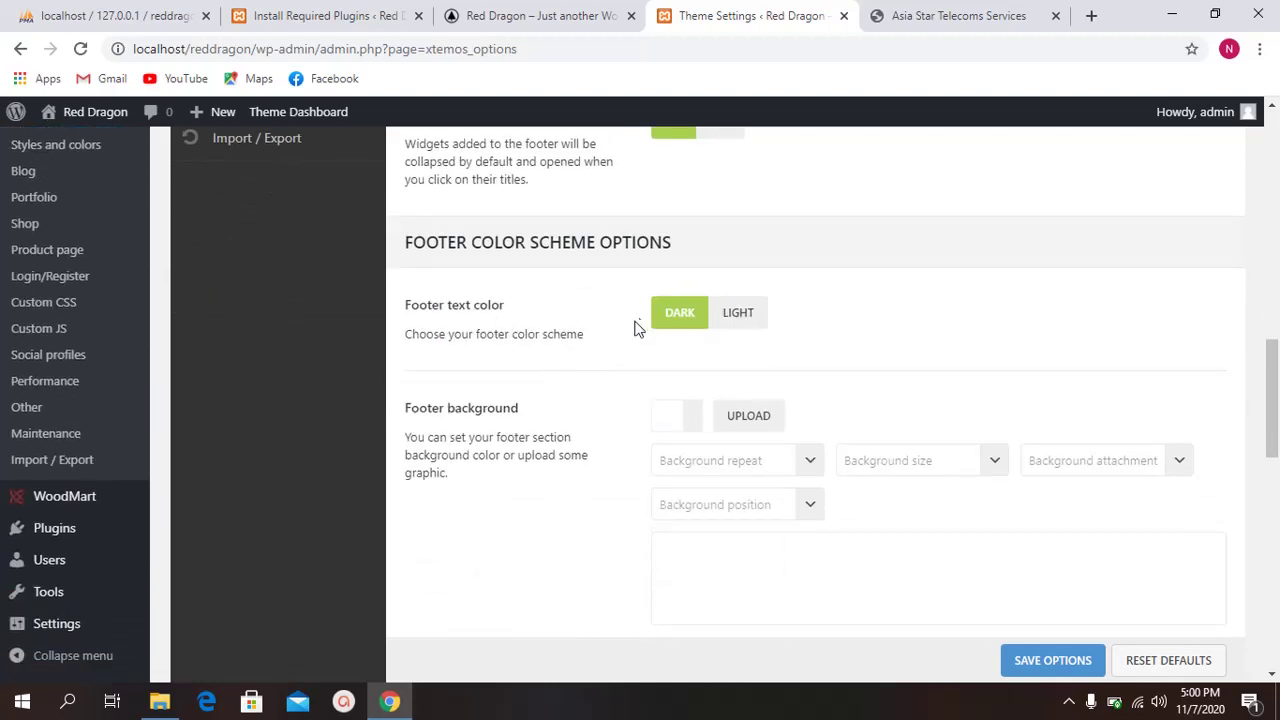
{"action": "scroll", "coordinate": [634, 329], "scroll_direction": "down", "scroll_amount": 1}
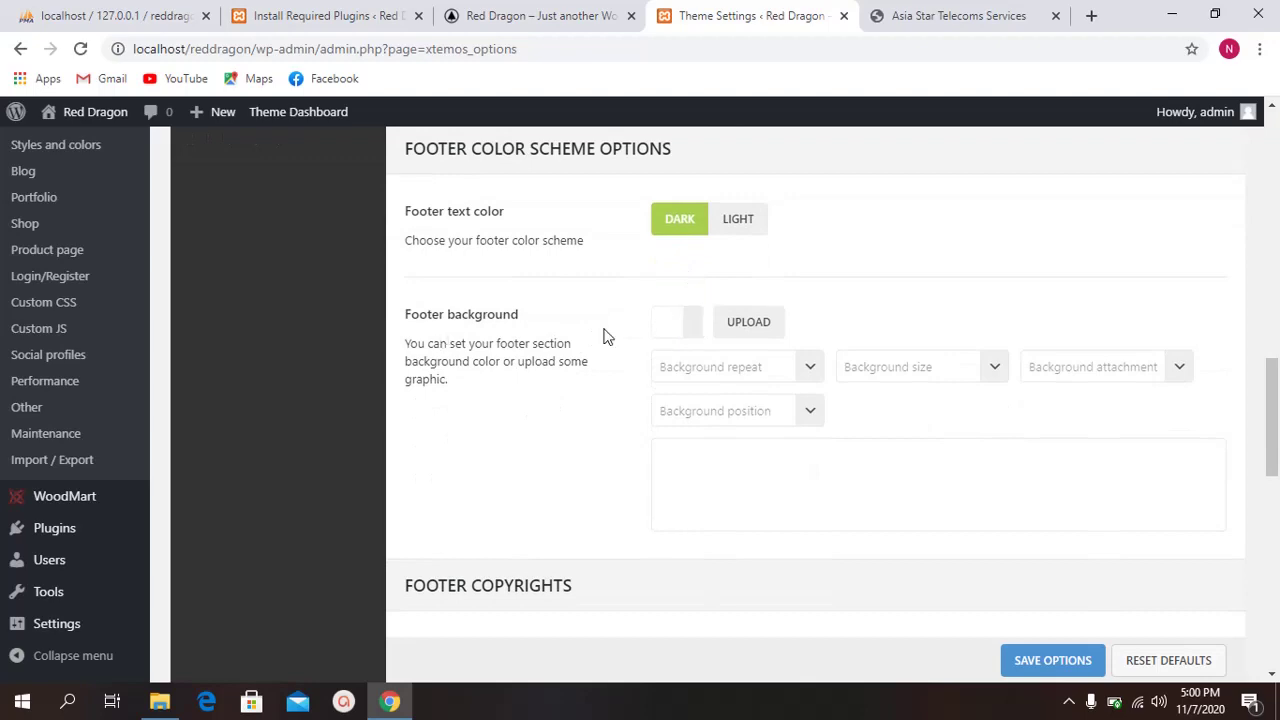
{"action": "scroll", "coordinate": [577, 357], "scroll_direction": "down", "scroll_amount": 3}
{"action": "scroll", "coordinate": [566, 364], "scroll_direction": "down", "scroll_amount": 1}
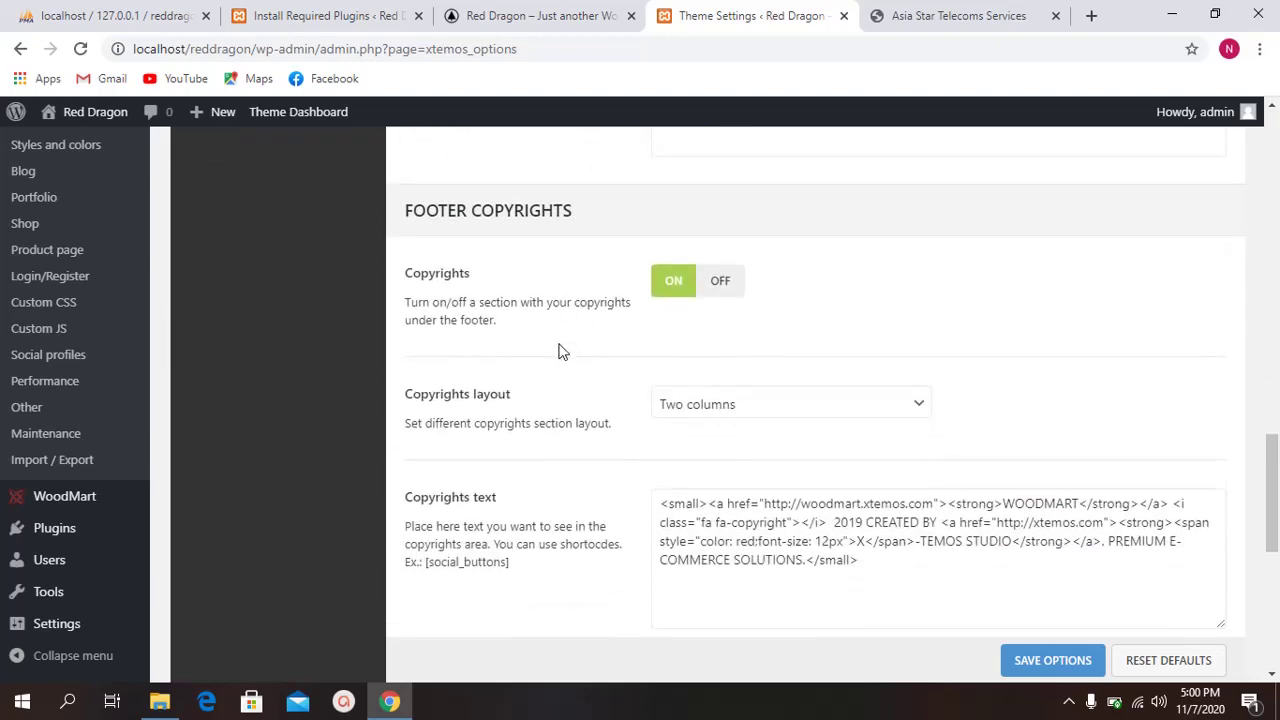
{"action": "scroll", "coordinate": [558, 343], "scroll_direction": "down", "scroll_amount": 1}
{"action": "scroll", "coordinate": [640, 358], "scroll_direction": "up", "scroll_amount": 6}
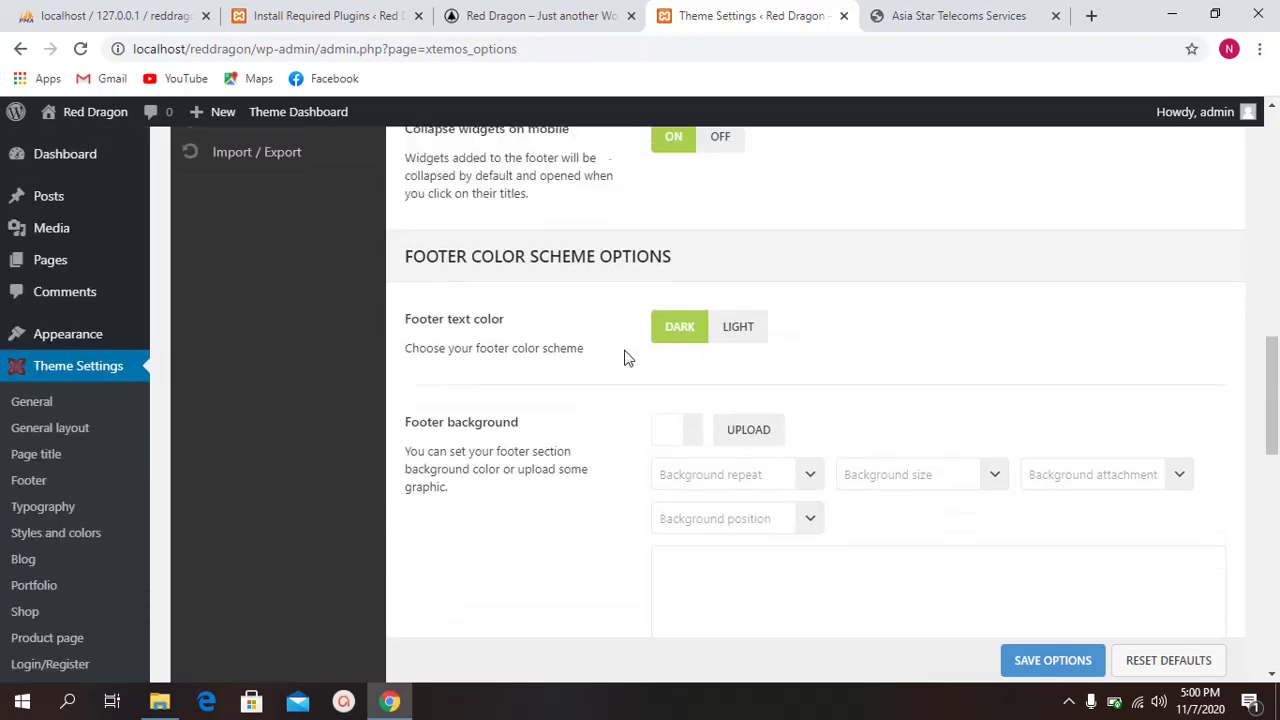
{"action": "scroll", "coordinate": [624, 358], "scroll_direction": "up", "scroll_amount": 3}
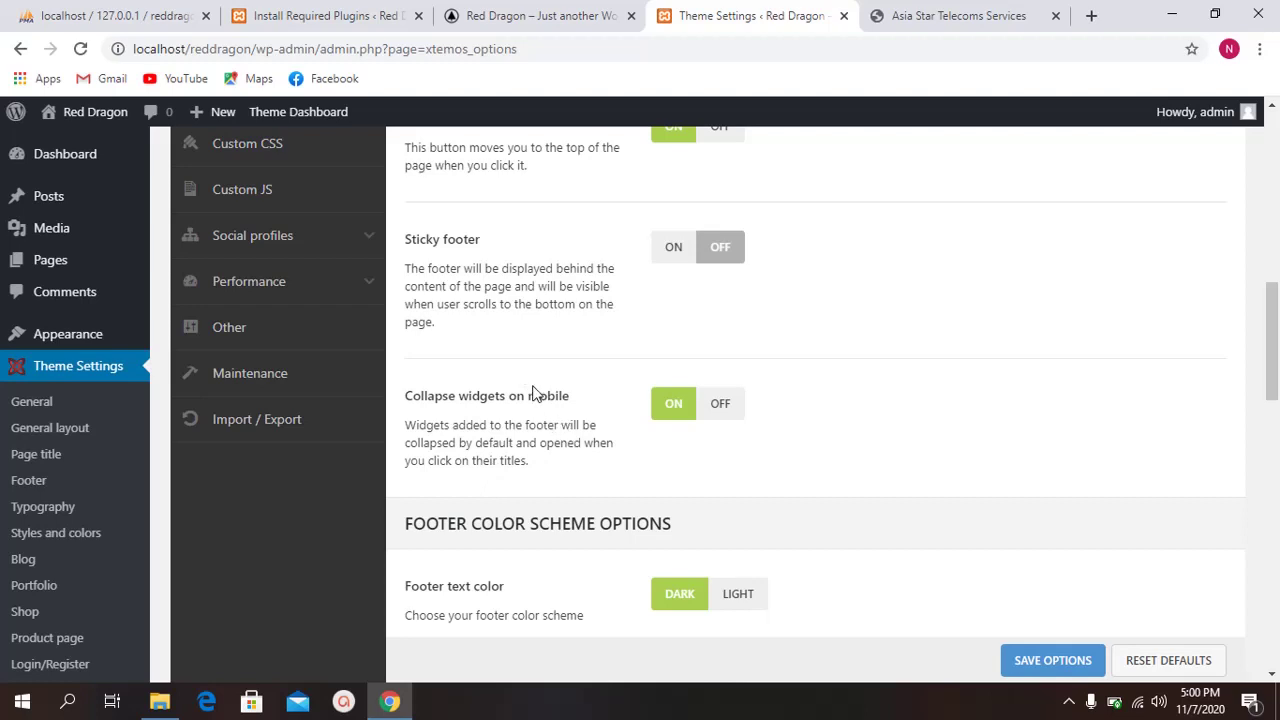
{"action": "scroll", "coordinate": [464, 452], "scroll_direction": "down", "scroll_amount": 1}
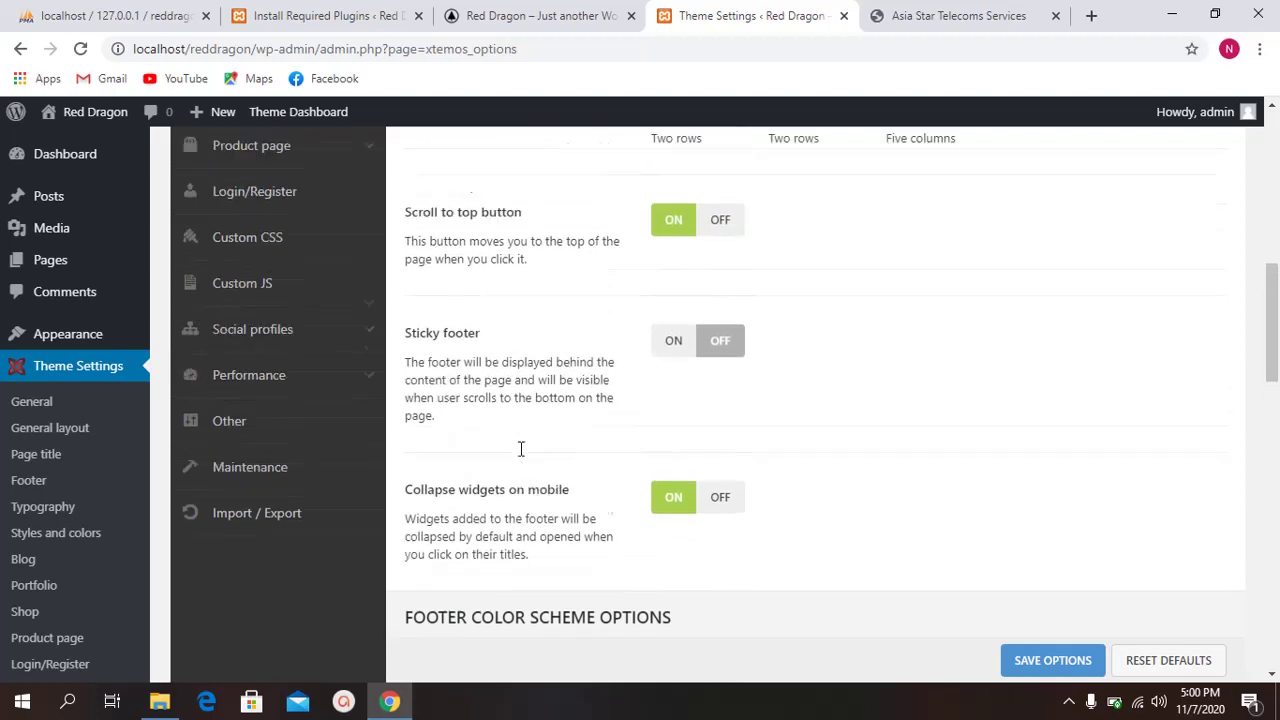
{"action": "left_click_drag", "start_coordinate": [462, 404], "coordinate": [510, 404]}
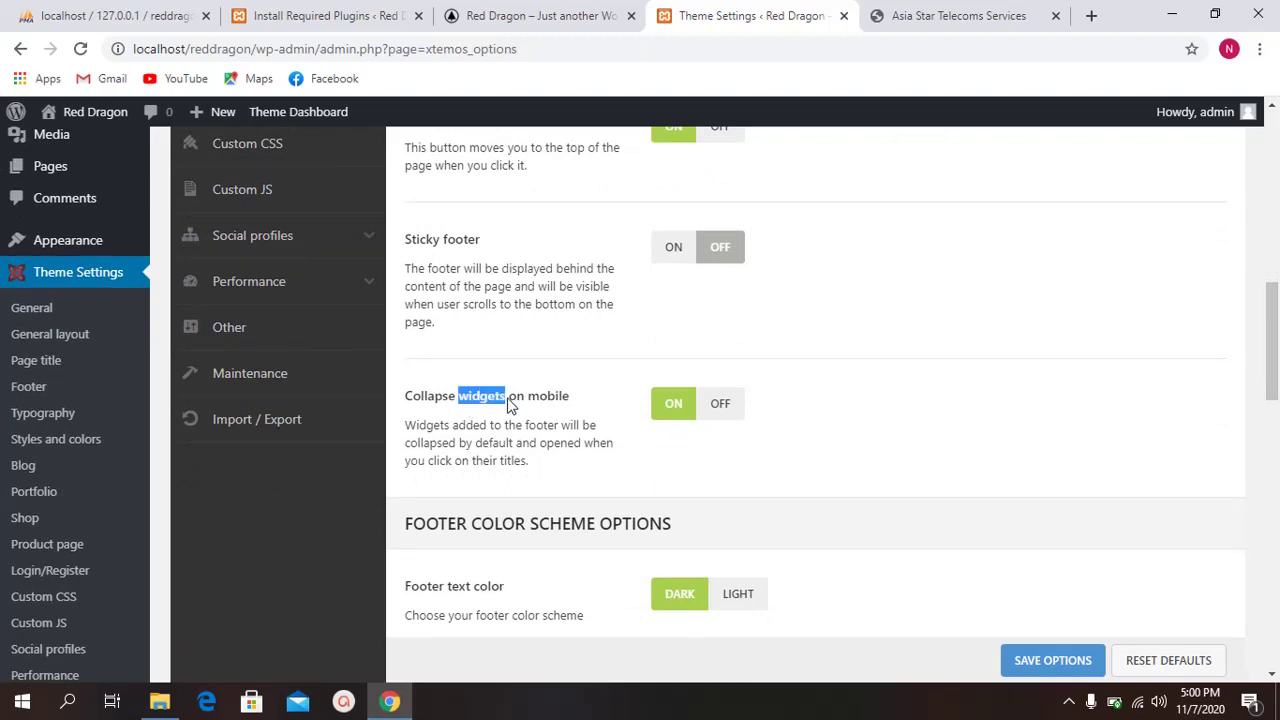
{"action": "scroll", "coordinate": [510, 400], "scroll_direction": "up", "scroll_amount": 5}
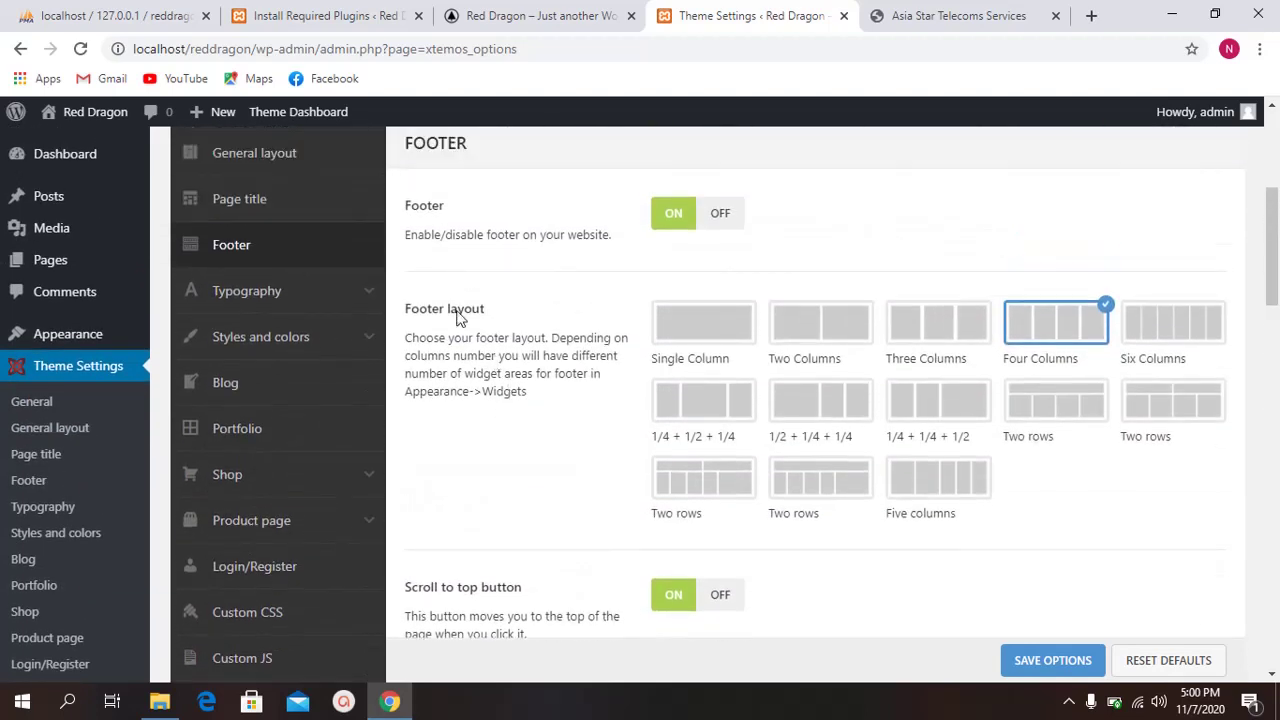
{"action": "scroll", "coordinate": [457, 316], "scroll_direction": "up", "scroll_amount": 2}
{"action": "left_click_drag", "start_coordinate": [405, 330], "coordinate": [471, 330]}
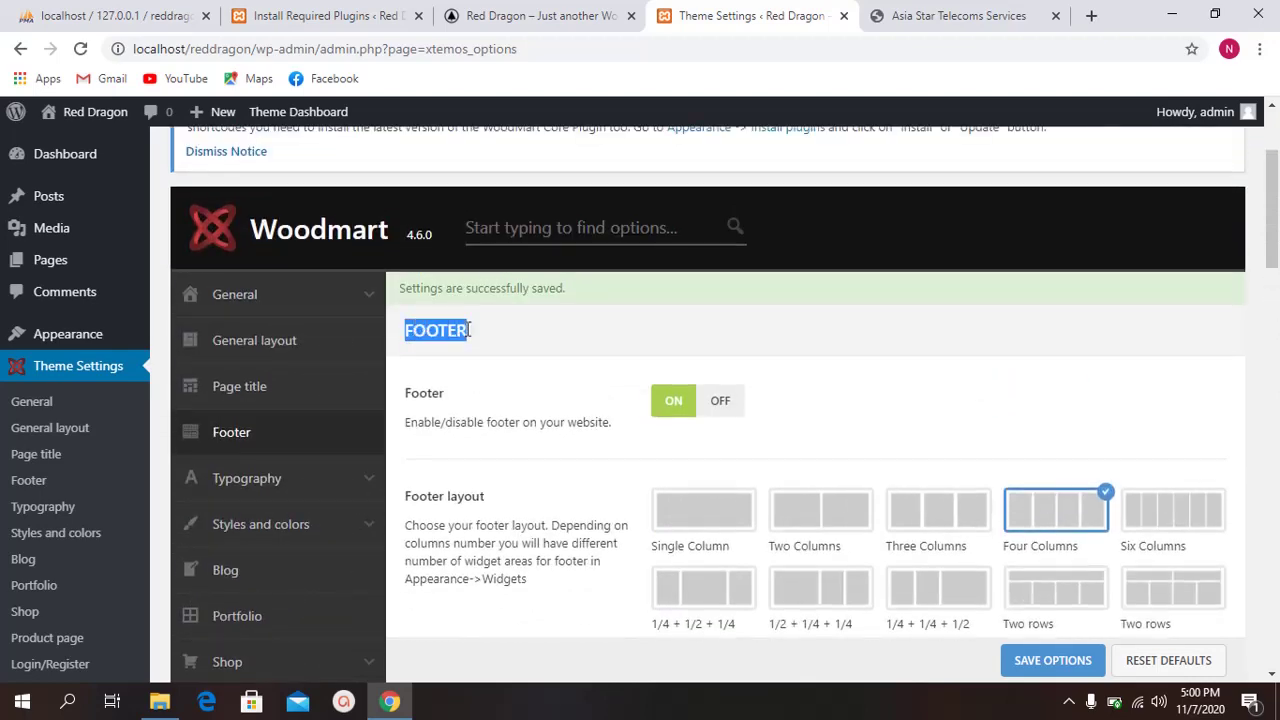
{"action": "scroll", "coordinate": [466, 337], "scroll_direction": "down", "scroll_amount": 6}
{"action": "scroll", "coordinate": [466, 337], "scroll_direction": "down", "scroll_amount": 1}
{"action": "scroll", "coordinate": [450, 290], "scroll_direction": "up", "scroll_amount": 1}
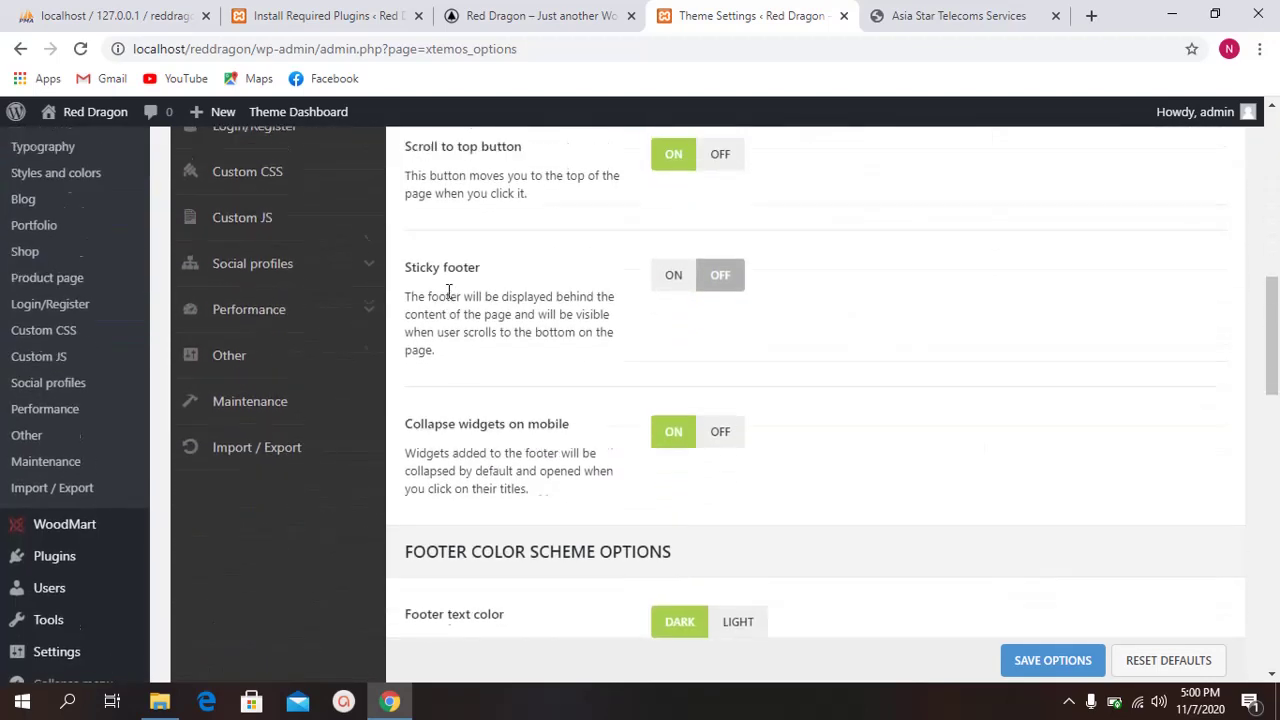
{"action": "scroll", "coordinate": [447, 325], "scroll_direction": "down", "scroll_amount": 1}
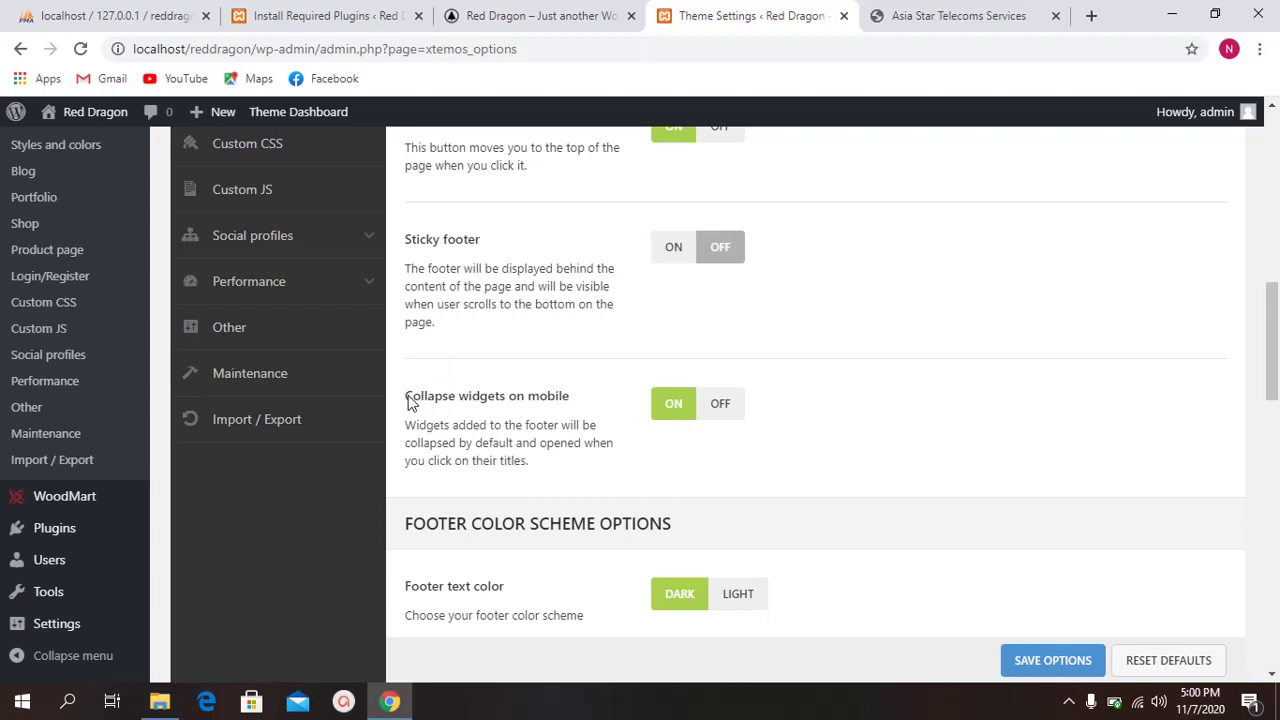
{"action": "left_click_drag", "start_coordinate": [405, 397], "coordinate": [507, 405]}
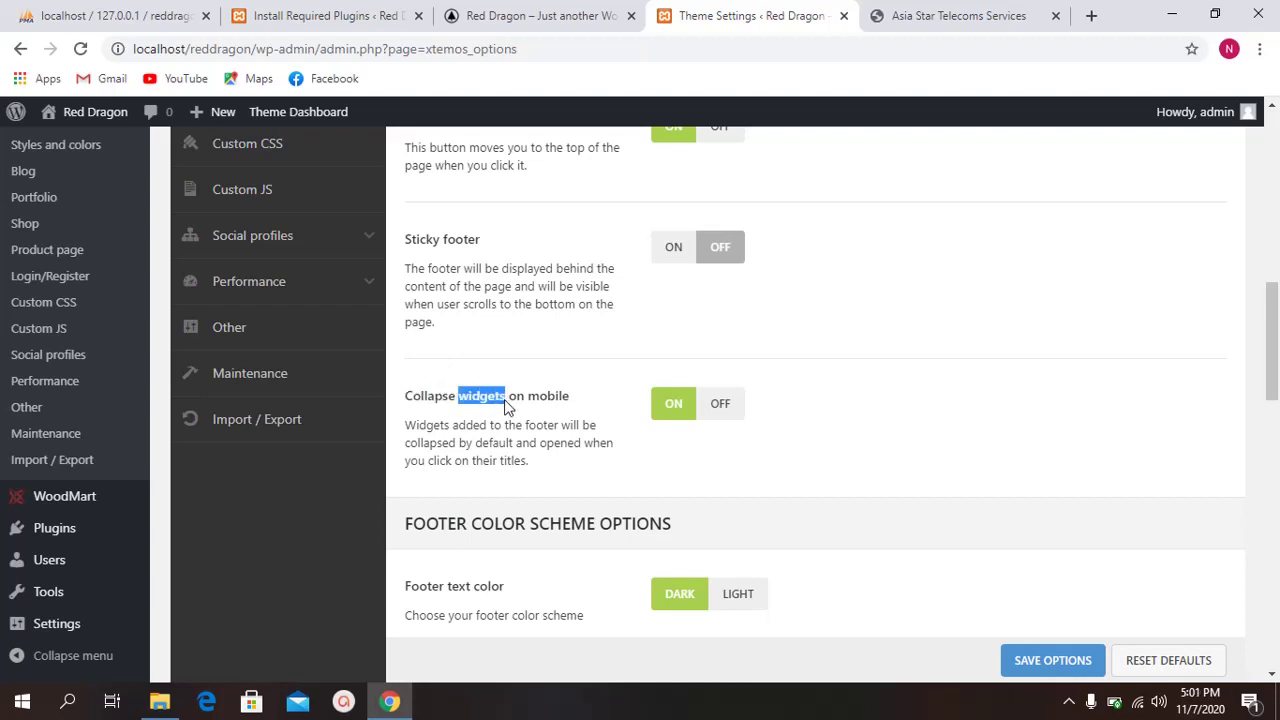
{"action": "scroll", "coordinate": [504, 400], "scroll_direction": "up", "scroll_amount": 9}
{"action": "scroll", "coordinate": [504, 400], "scroll_direction": "down", "scroll_amount": 2}
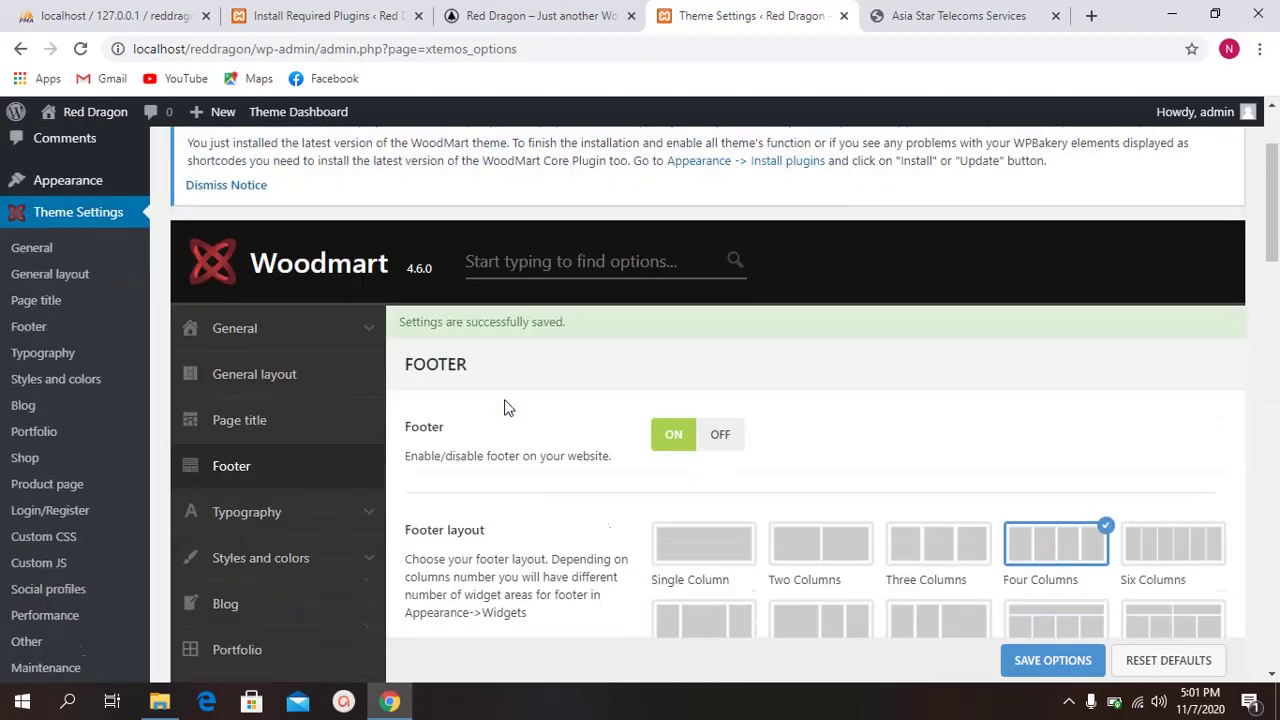
{"action": "scroll", "coordinate": [547, 377], "scroll_direction": "down", "scroll_amount": 7}
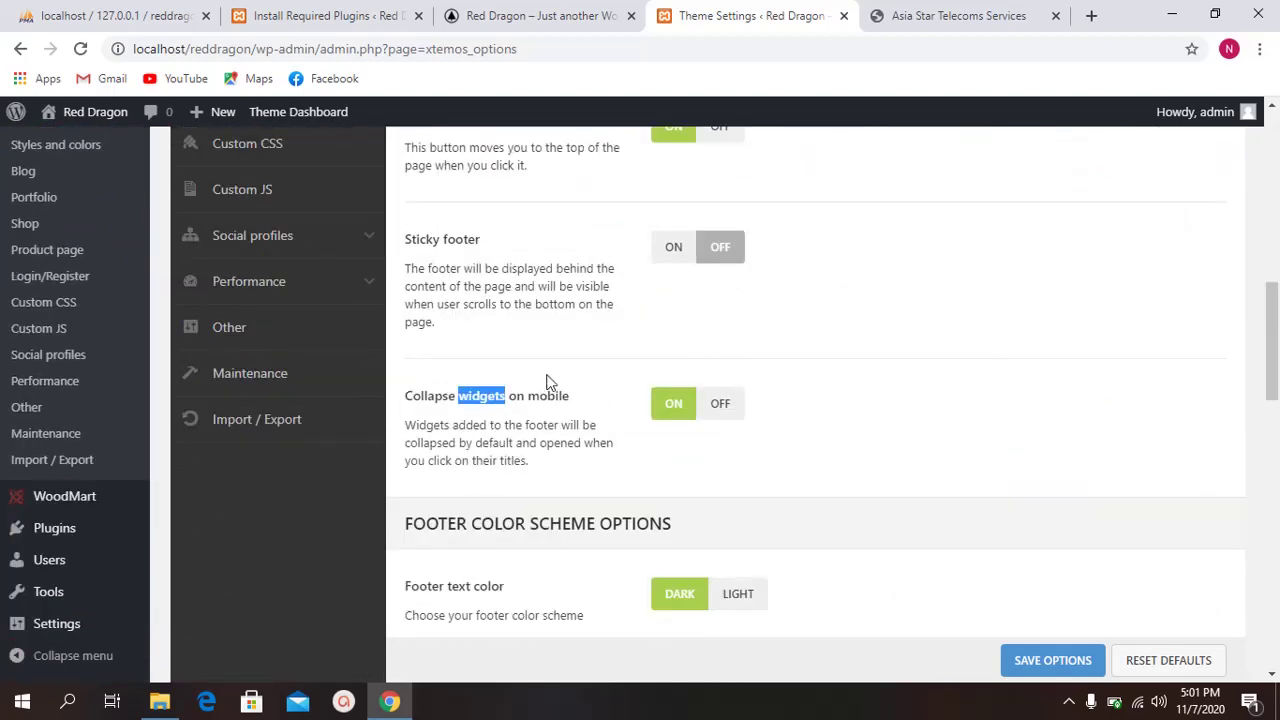
{"action": "scroll", "coordinate": [548, 380], "scroll_direction": "down", "scroll_amount": 3}
{"action": "scroll", "coordinate": [543, 370], "scroll_direction": "up", "scroll_amount": 2}
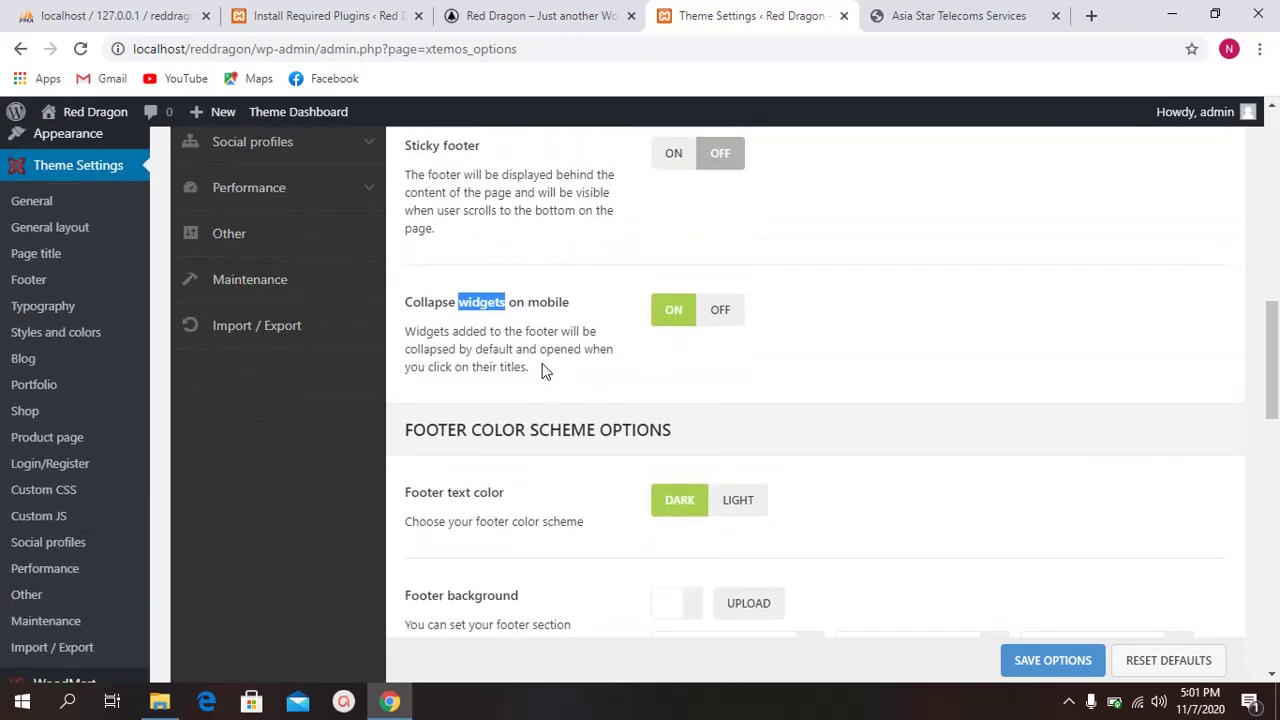
{"action": "scroll", "coordinate": [545, 370], "scroll_direction": "up", "scroll_amount": 3}
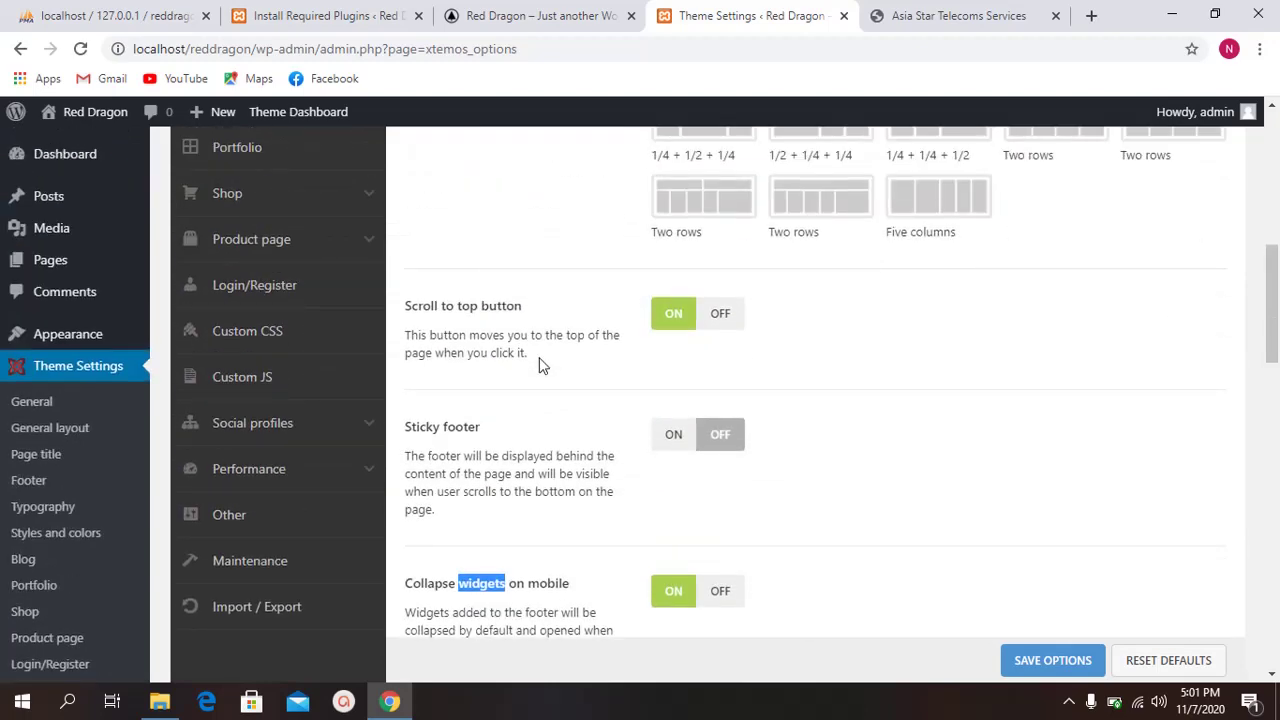
{"action": "scroll", "coordinate": [512, 366], "scroll_direction": "up", "scroll_amount": 3}
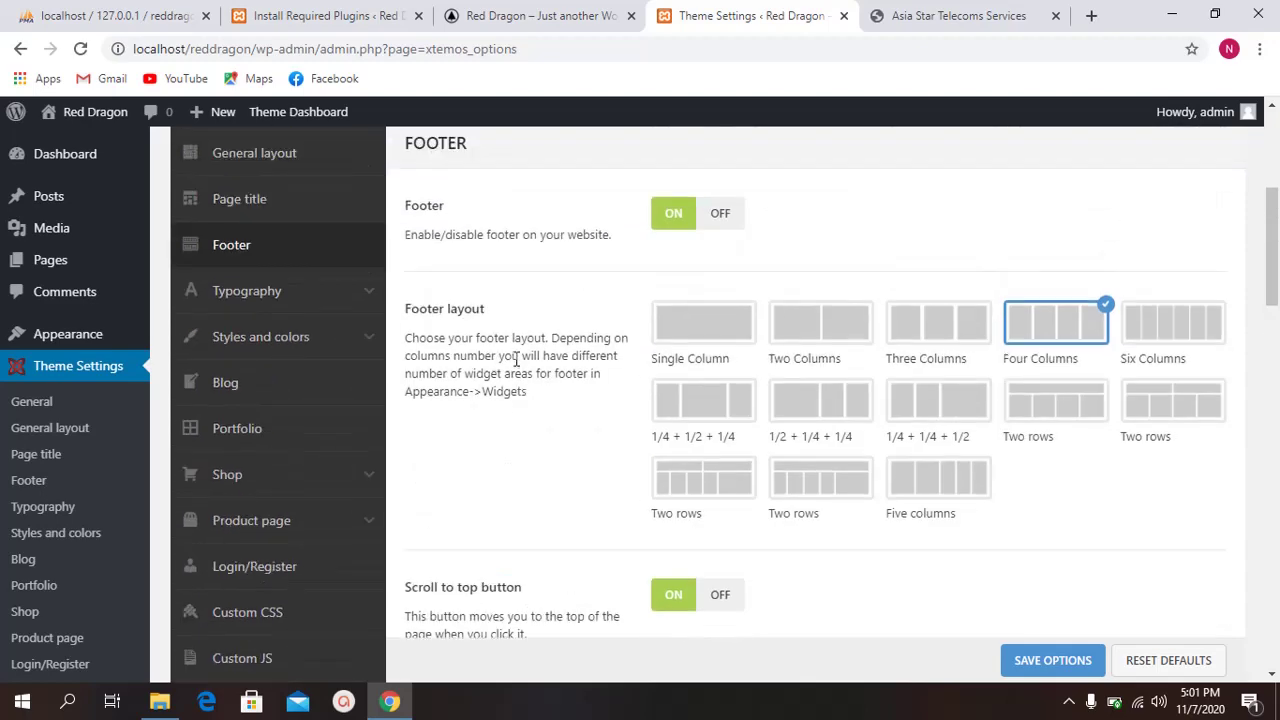
{"action": "scroll", "coordinate": [527, 352], "scroll_direction": "down", "scroll_amount": 15}
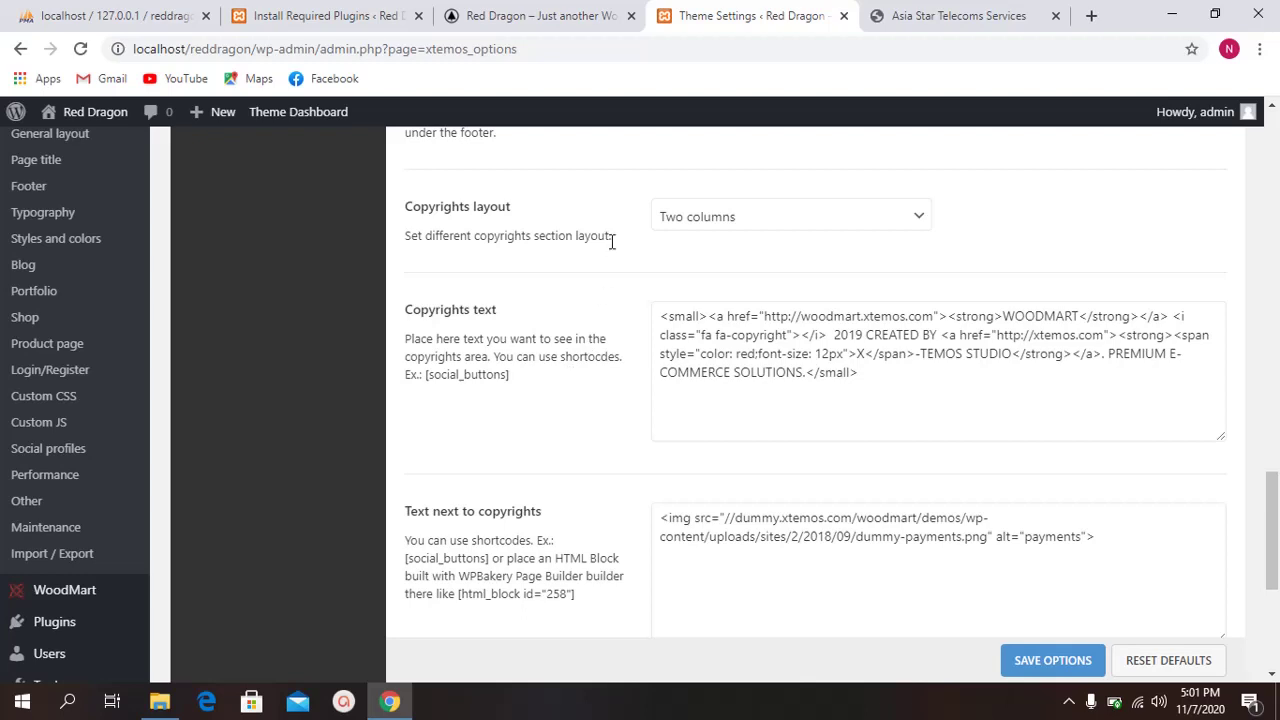
Step: Replace the old studio credit after WOODMART with 'All right reserved by NeerLab.'
{"action": "scroll", "coordinate": [525, 280], "scroll_direction": "down", "scroll_amount": 1}
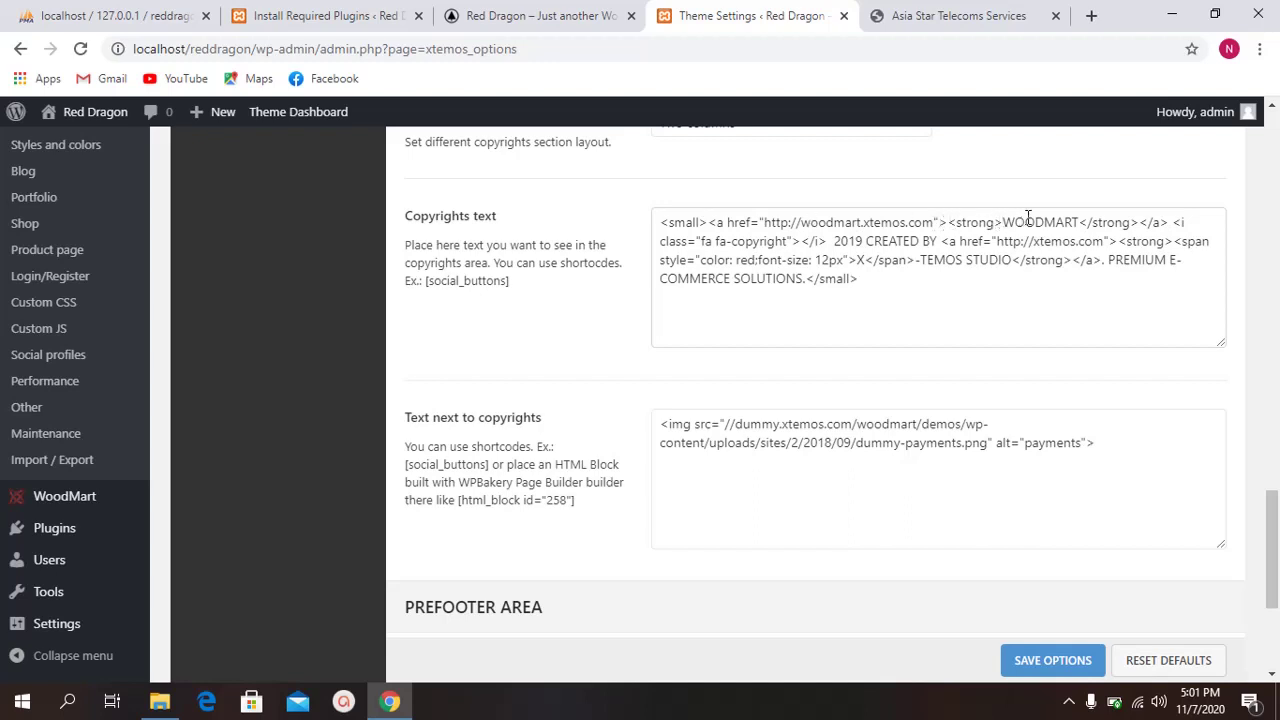
{"action": "left_click_drag", "start_coordinate": [1139, 222], "coordinate": [810, 283]}
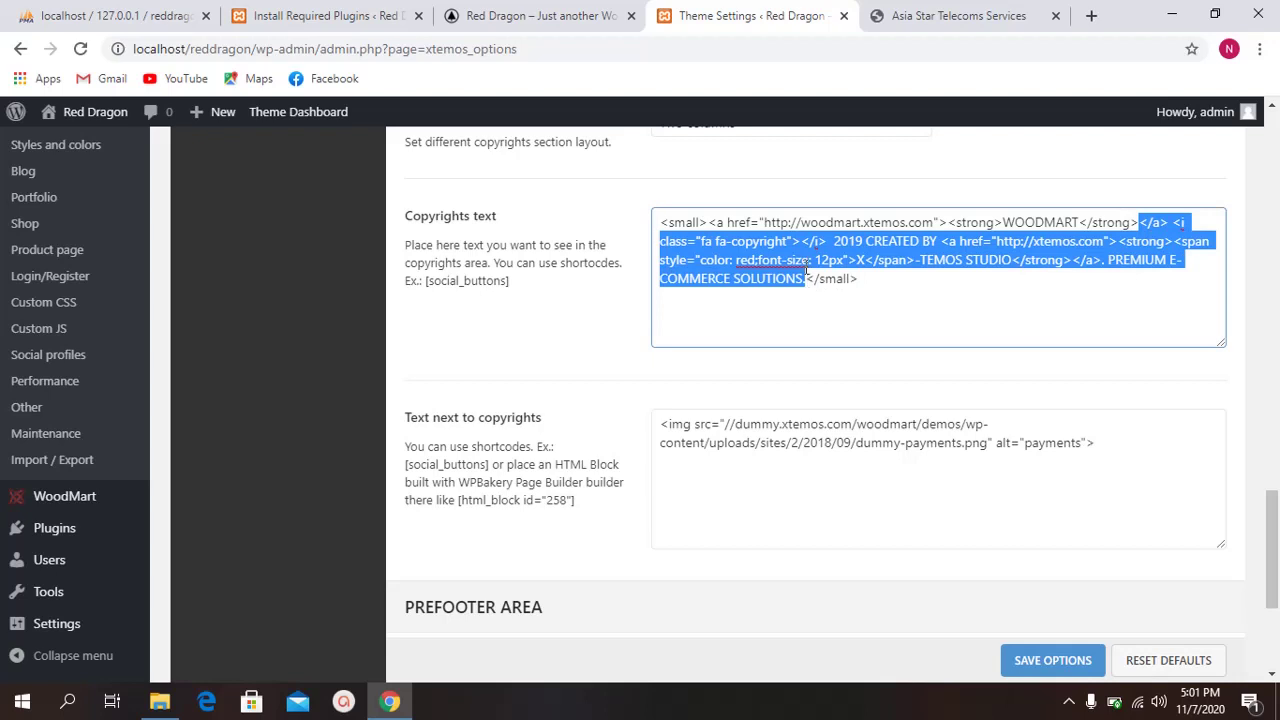
{"action": "key", "text": "BackSpace"}
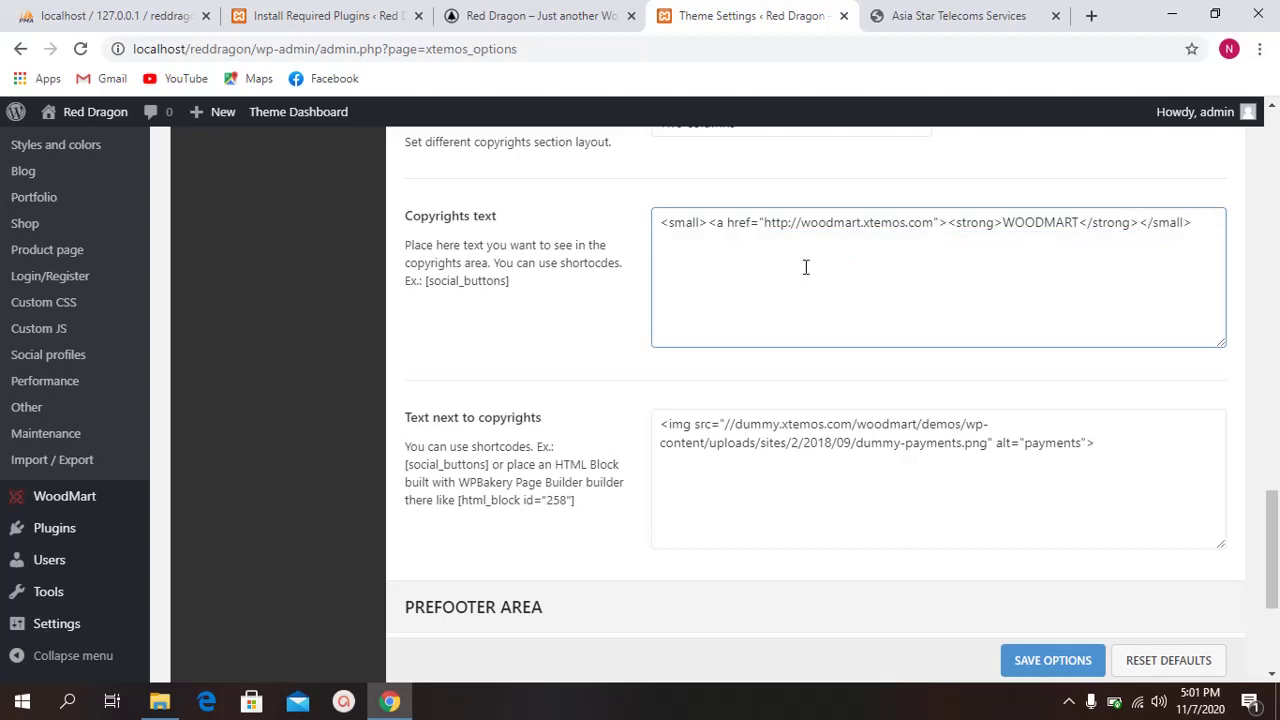
{"action": "type", "text": "All "}
{"action": "type", "text": "reigh"}
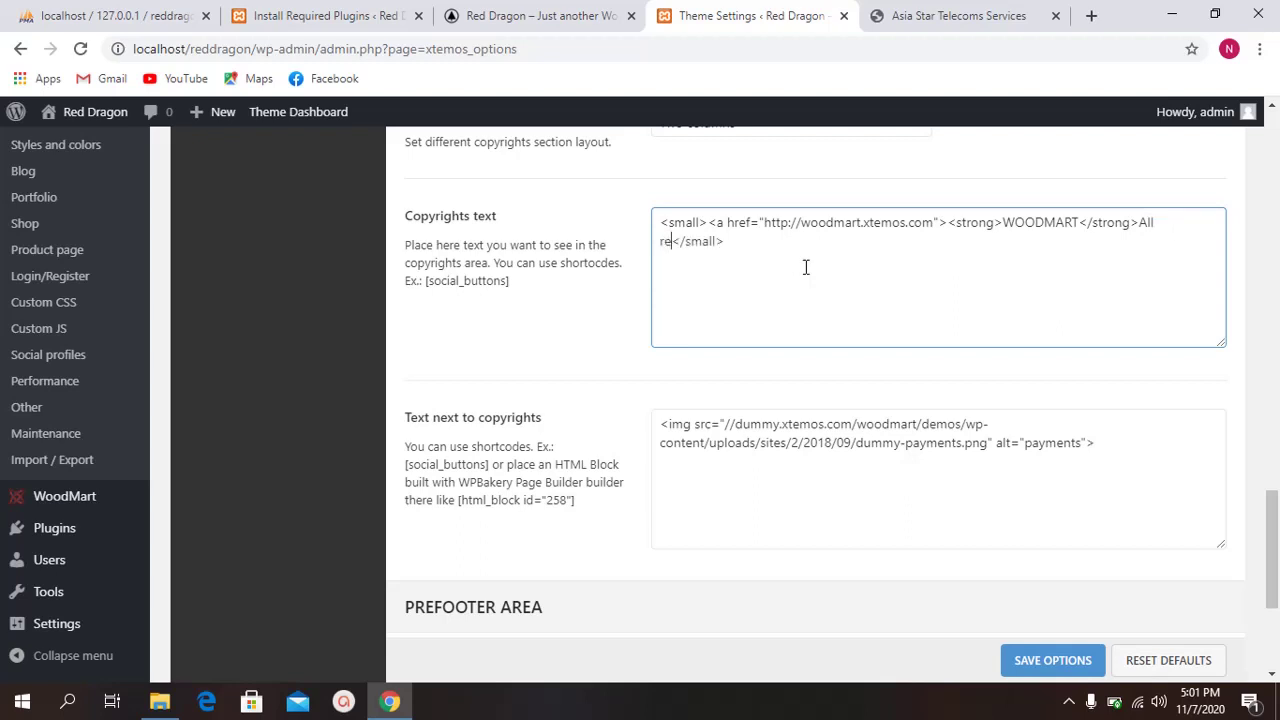
{"action": "type", "text": "t"}
{"action": "key", "text": "BackSpace"}
{"action": "right_click", "coordinate": [1172, 222]}
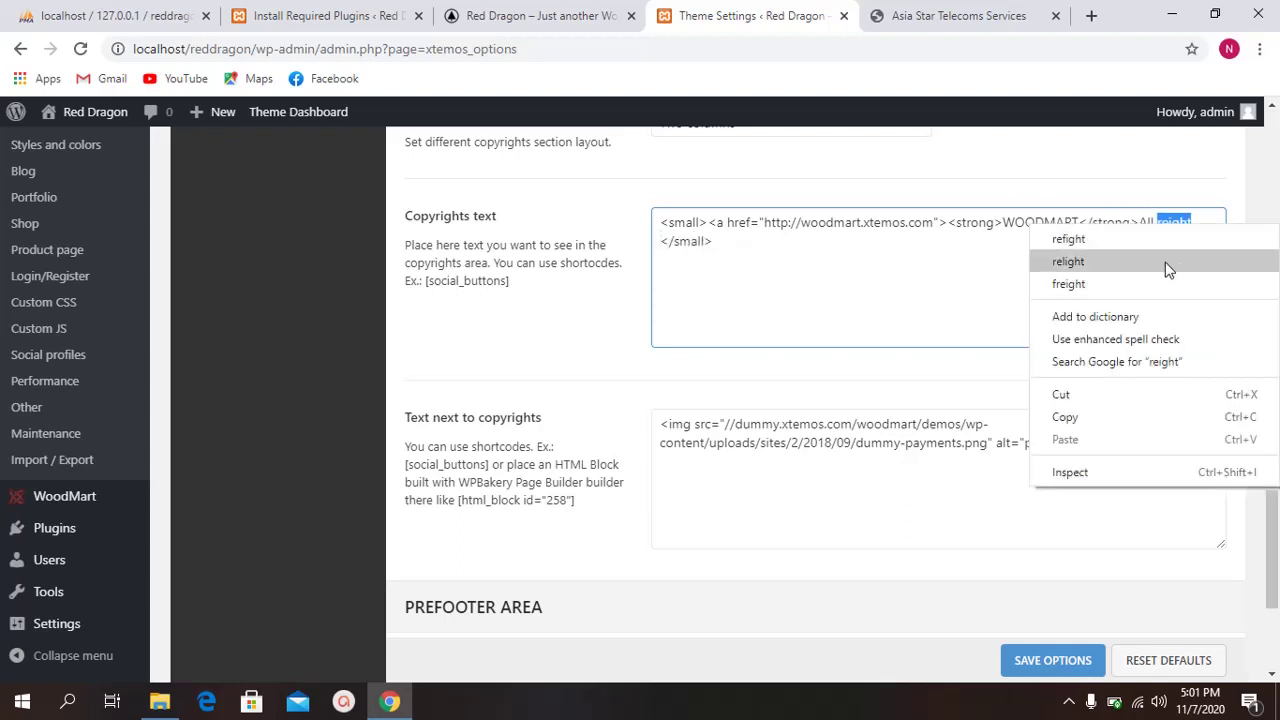
{"action": "left_click", "coordinate": [894, 286]}
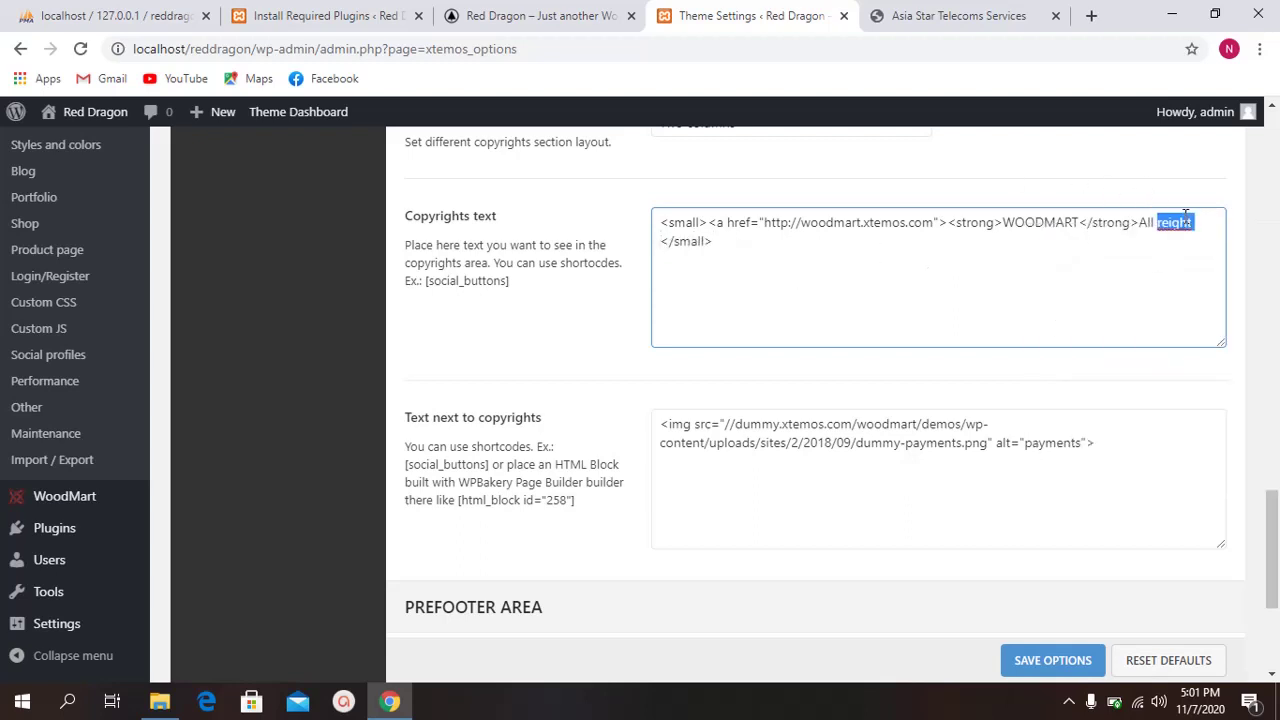
{"action": "type", "text": "right"}
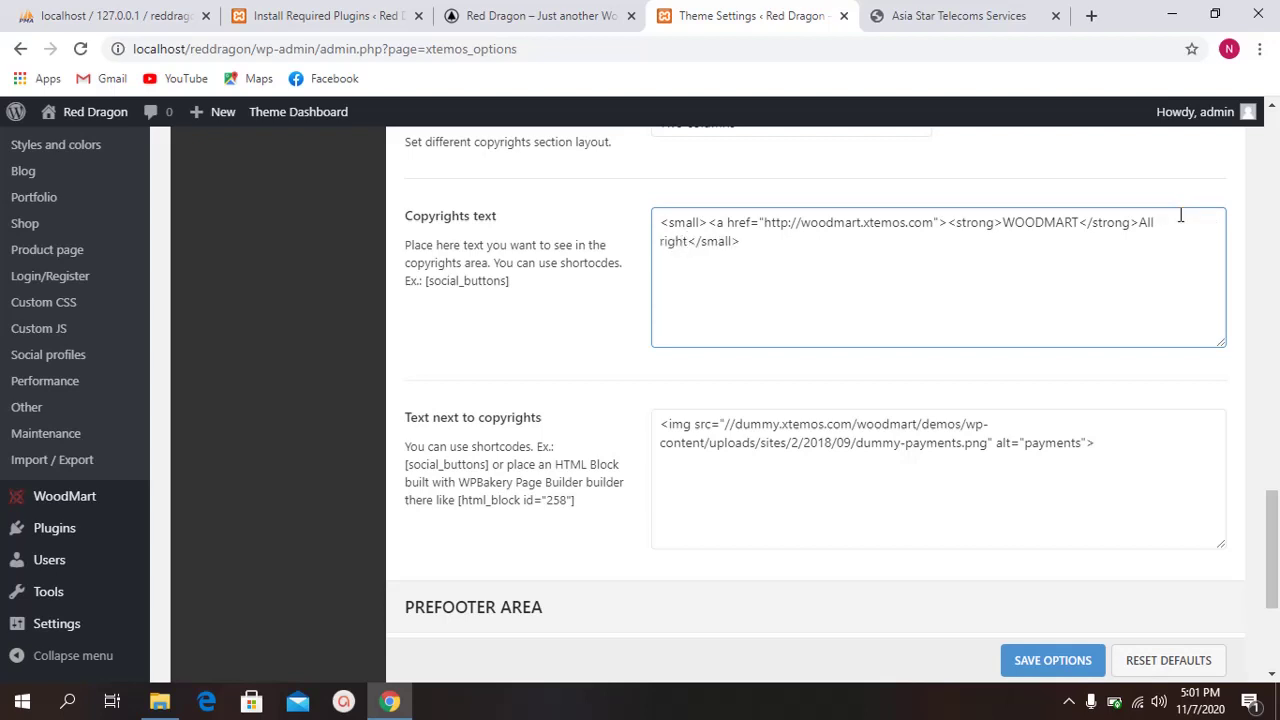
{"action": "type", "text": " reserved by"}
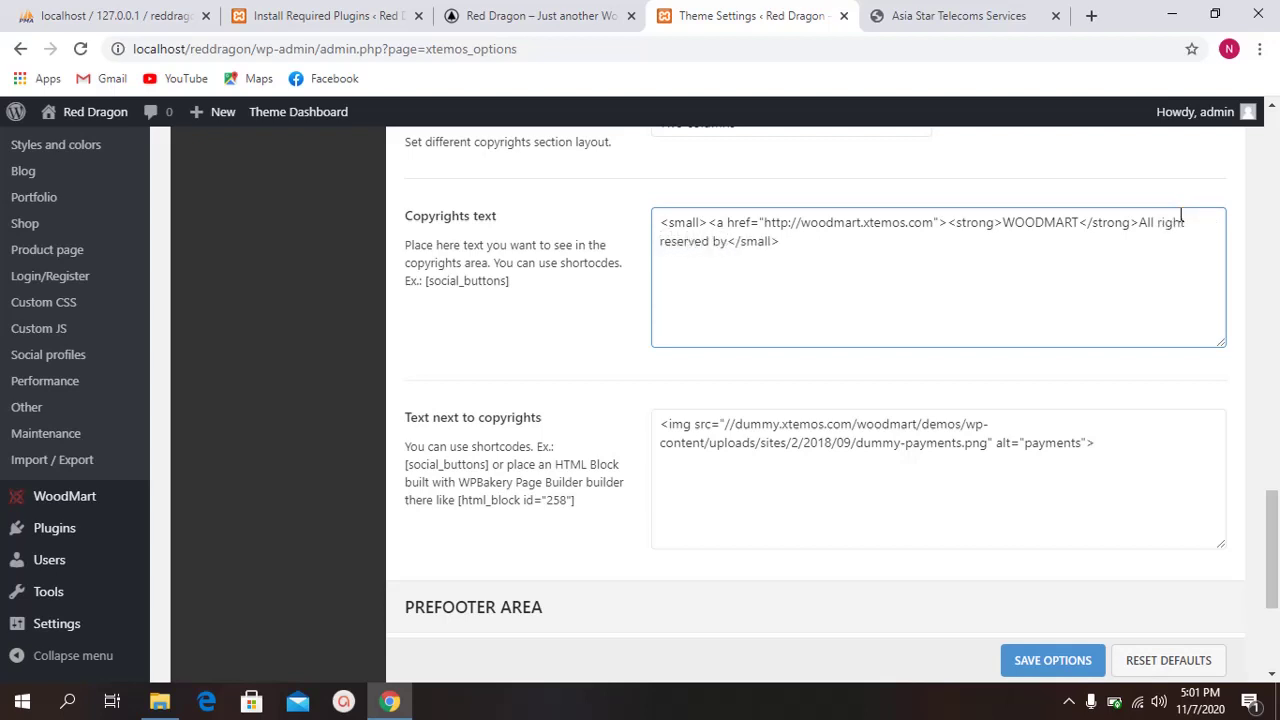
{"action": "type", "text": " NeerLab."}
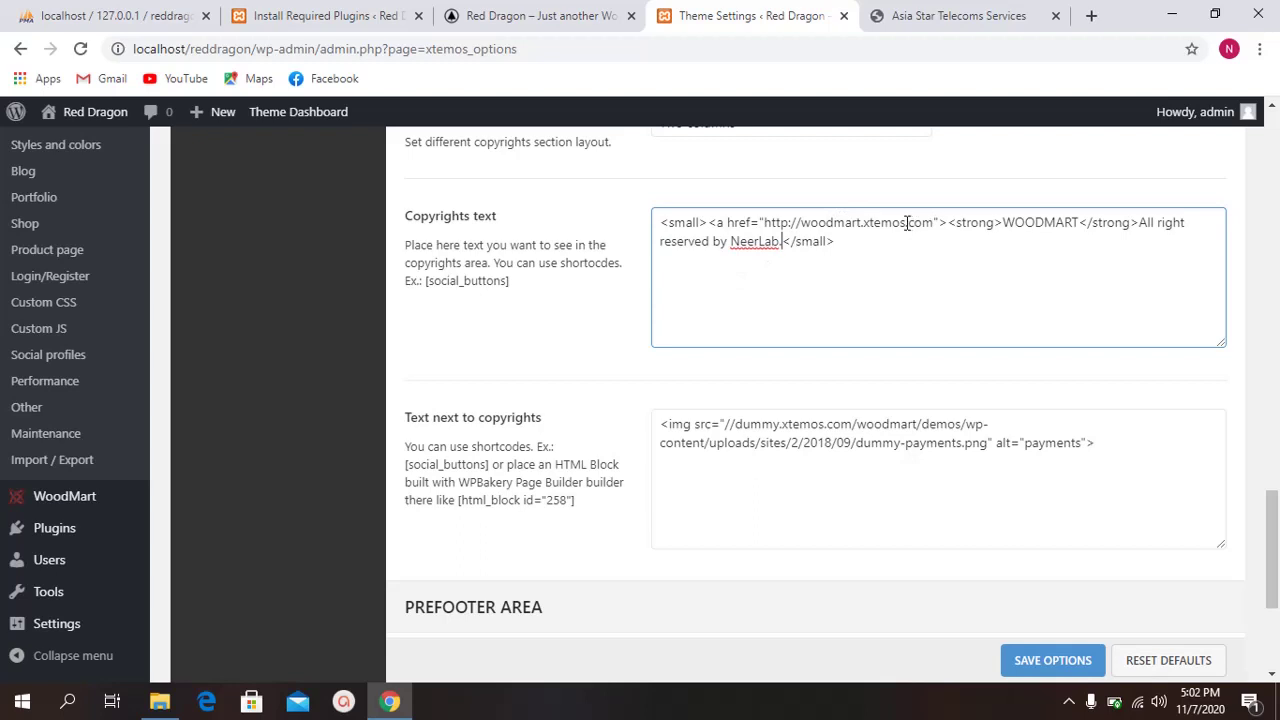
Step: Change woodmart.xtemos to neerlab in the copyright link address
{"action": "left_click_drag", "start_coordinate": [907, 222], "coordinate": [801, 222]}
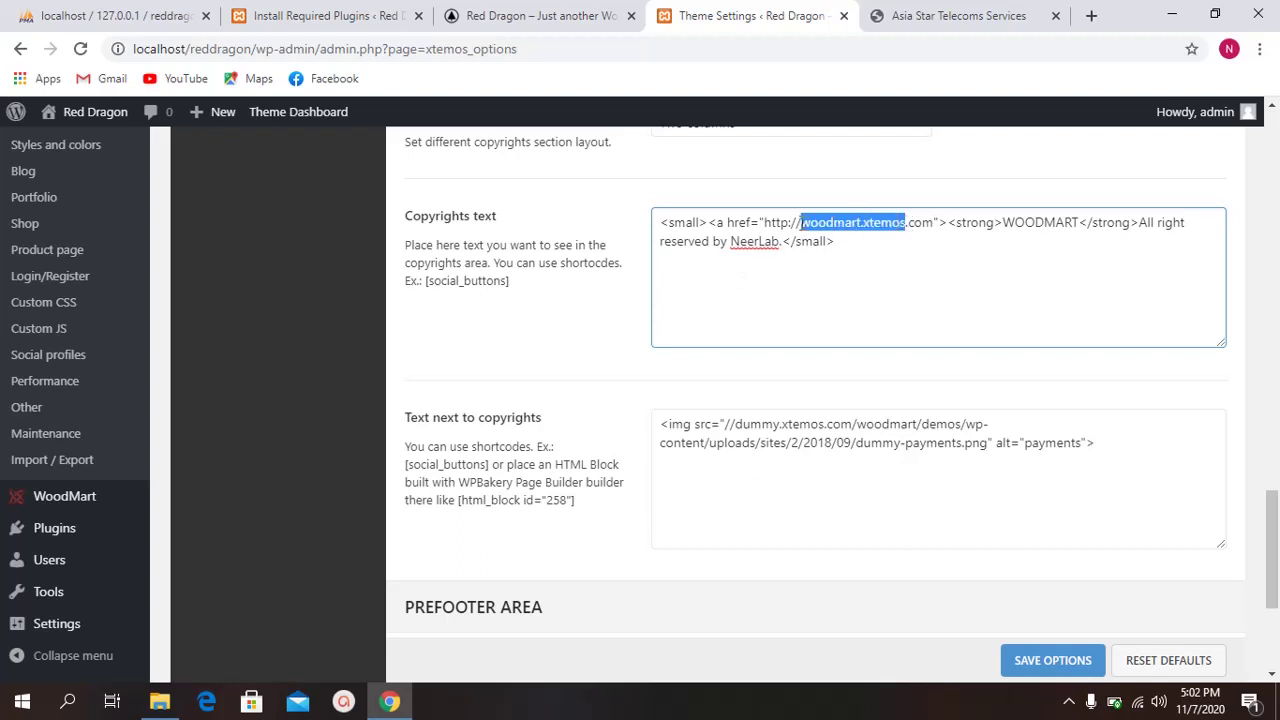
{"action": "type", "text": "neerlab"}
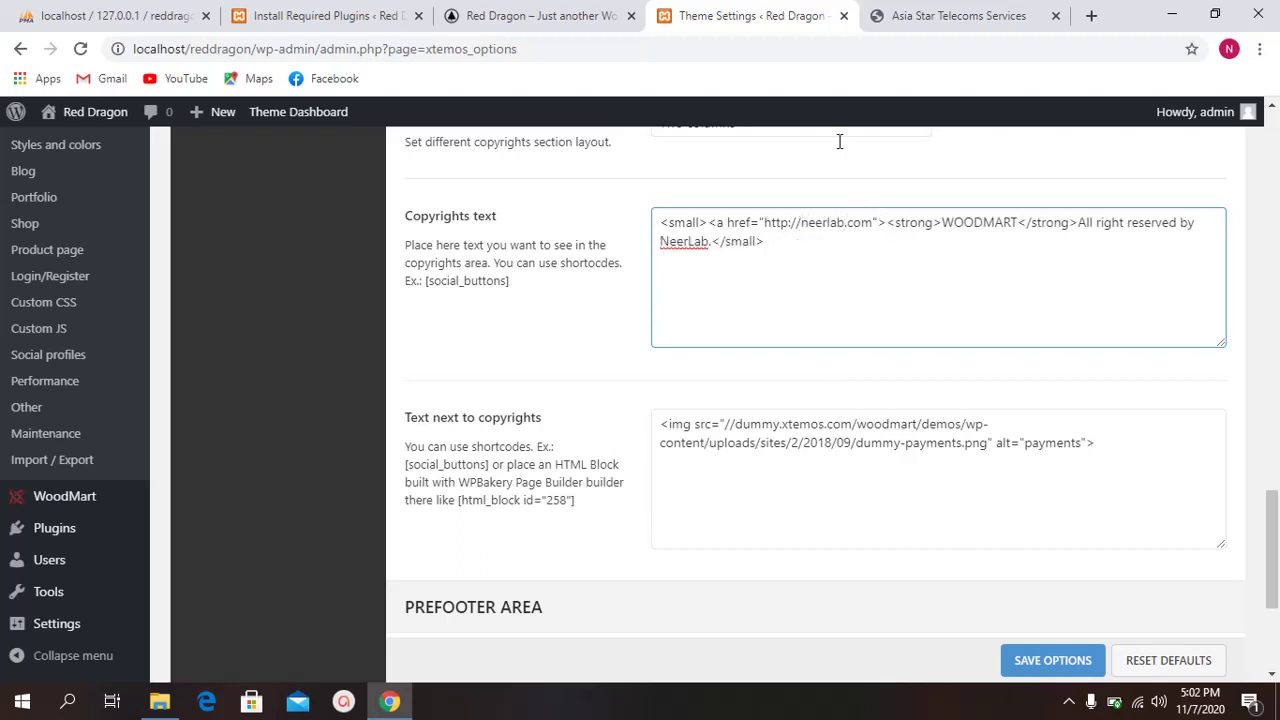
{"action": "scroll", "coordinate": [648, 302], "scroll_direction": "up", "scroll_amount": 7}
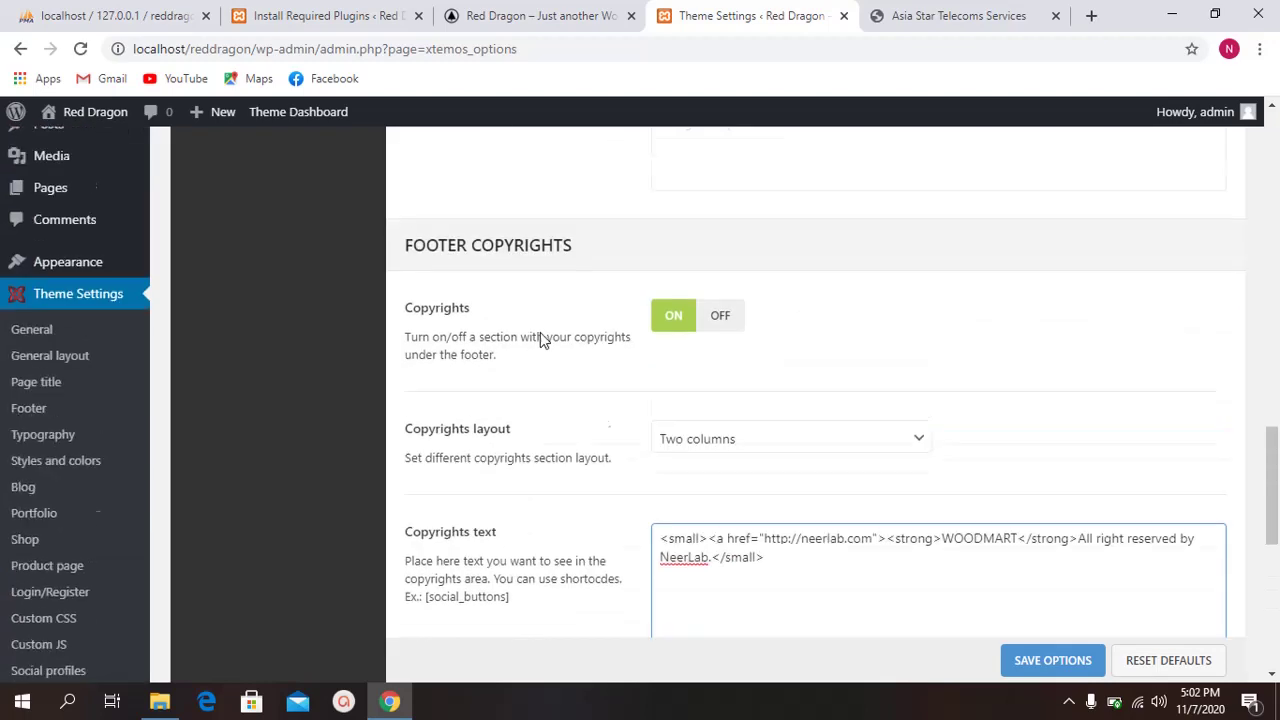
{"action": "scroll", "coordinate": [571, 314], "scroll_direction": "down", "scroll_amount": 2}
{"action": "left_click", "coordinate": [595, 7]}
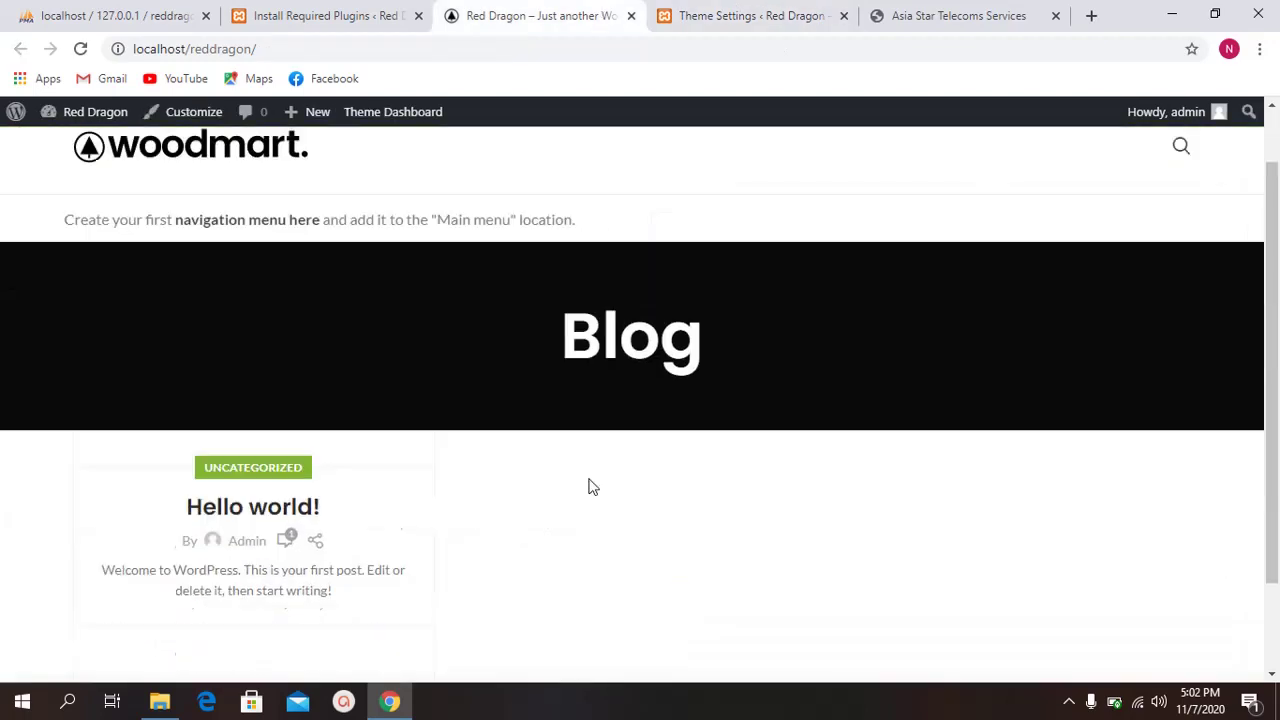
{"action": "scroll", "coordinate": [589, 486], "scroll_direction": "down", "scroll_amount": 2}
{"action": "left_click_drag", "start_coordinate": [524, 654], "coordinate": [1249, 655]}
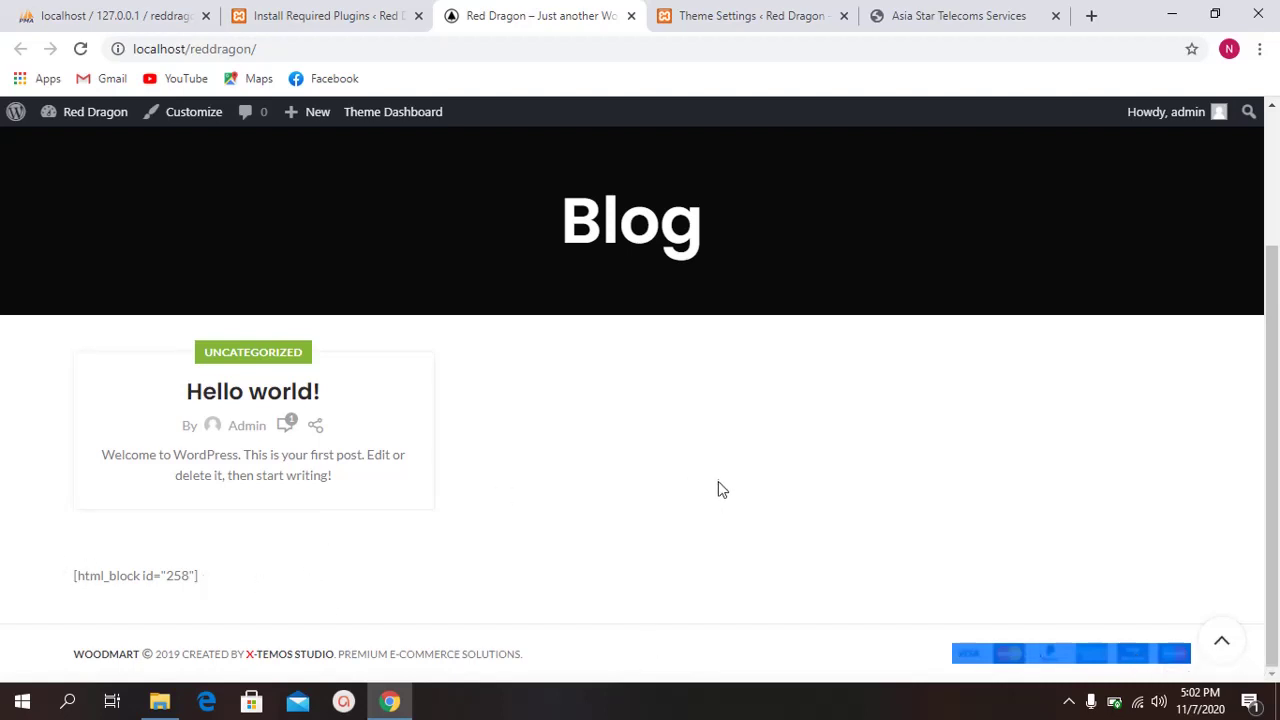
{"action": "scroll", "coordinate": [717, 489], "scroll_direction": "up", "scroll_amount": 5}
{"action": "left_click", "coordinate": [790, 12]}
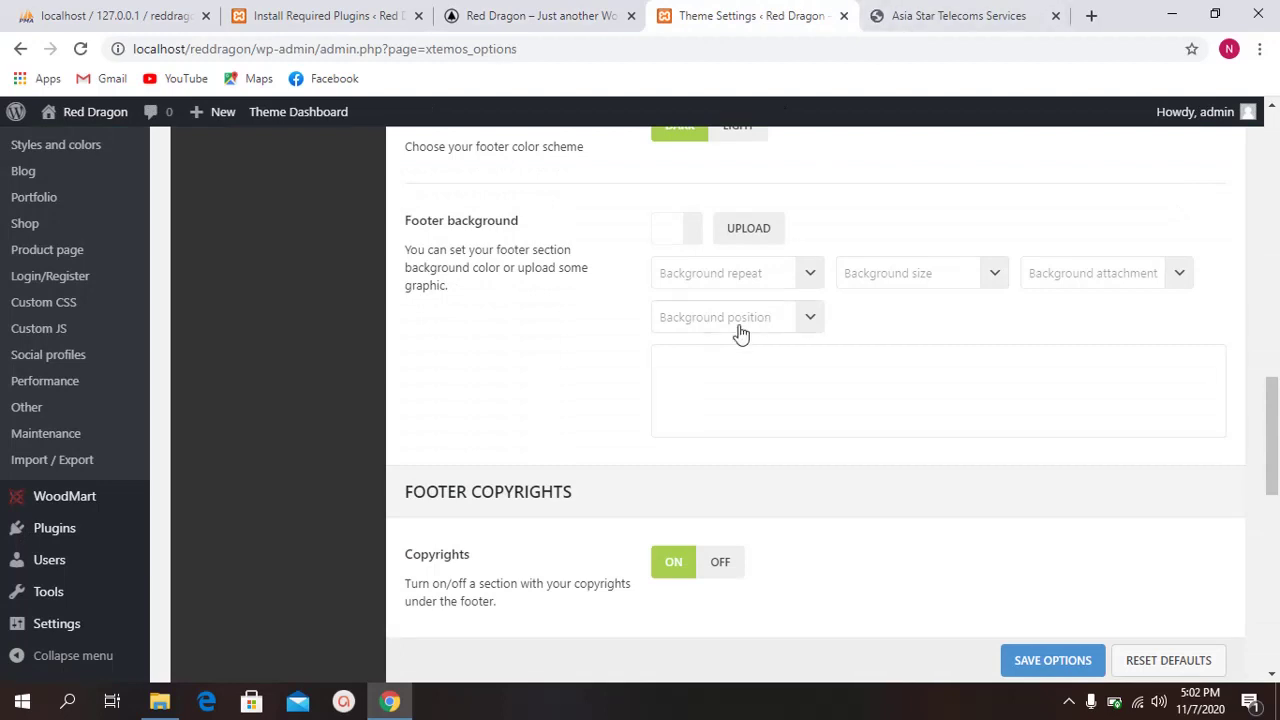
Step: Set the Copyrights layout to Centered
{"action": "scroll", "coordinate": [589, 380], "scroll_direction": "down", "scroll_amount": 4}
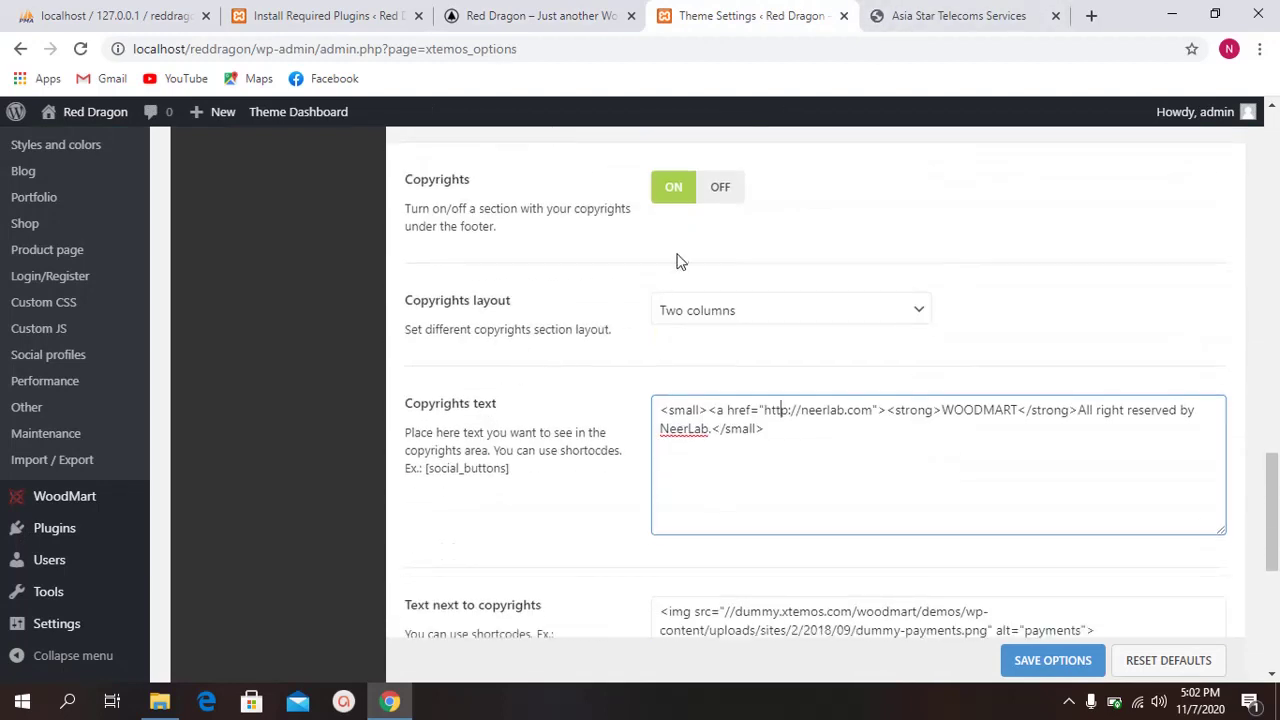
{"action": "left_click", "coordinate": [734, 314]}
{"action": "left_click", "coordinate": [734, 358]}
Step: Clear the payment image beside the copyrights and the pre-footer html_block, then save options
{"action": "scroll", "coordinate": [540, 362], "scroll_direction": "down", "scroll_amount": 1}
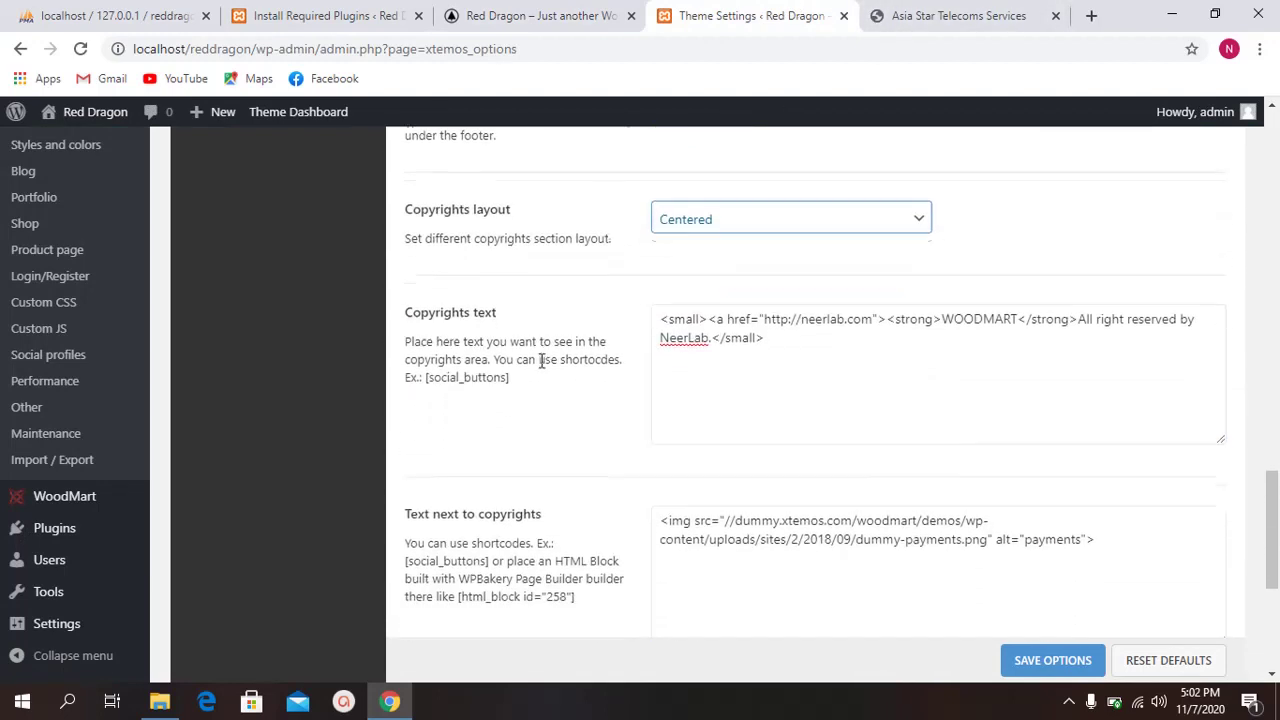
{"action": "scroll", "coordinate": [731, 482], "scroll_direction": "down", "scroll_amount": 1}
{"action": "left_click_drag", "start_coordinate": [1163, 437], "coordinate": [633, 402]}
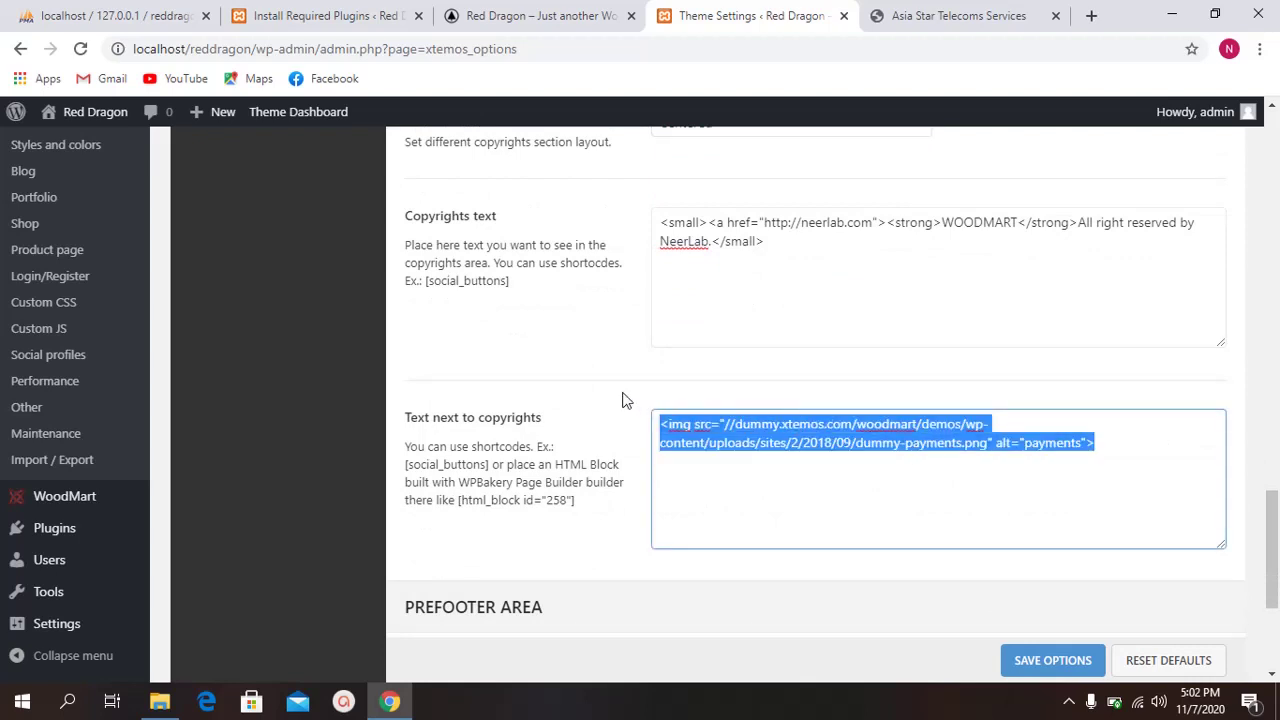
{"action": "key", "text": "BackSpace"}
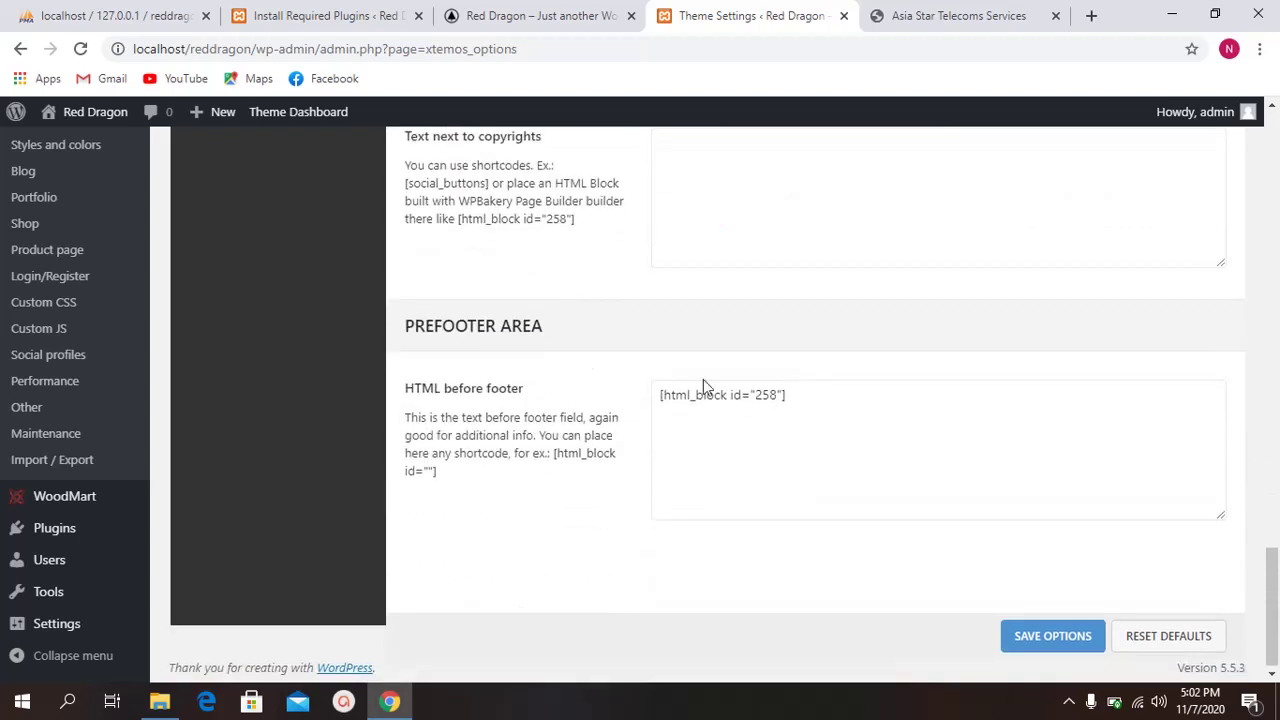
{"action": "left_click", "coordinate": [712, 400]}
{"action": "left_click_drag", "start_coordinate": [829, 397], "coordinate": [443, 406]}
{"action": "key", "text": "BackSpace"}
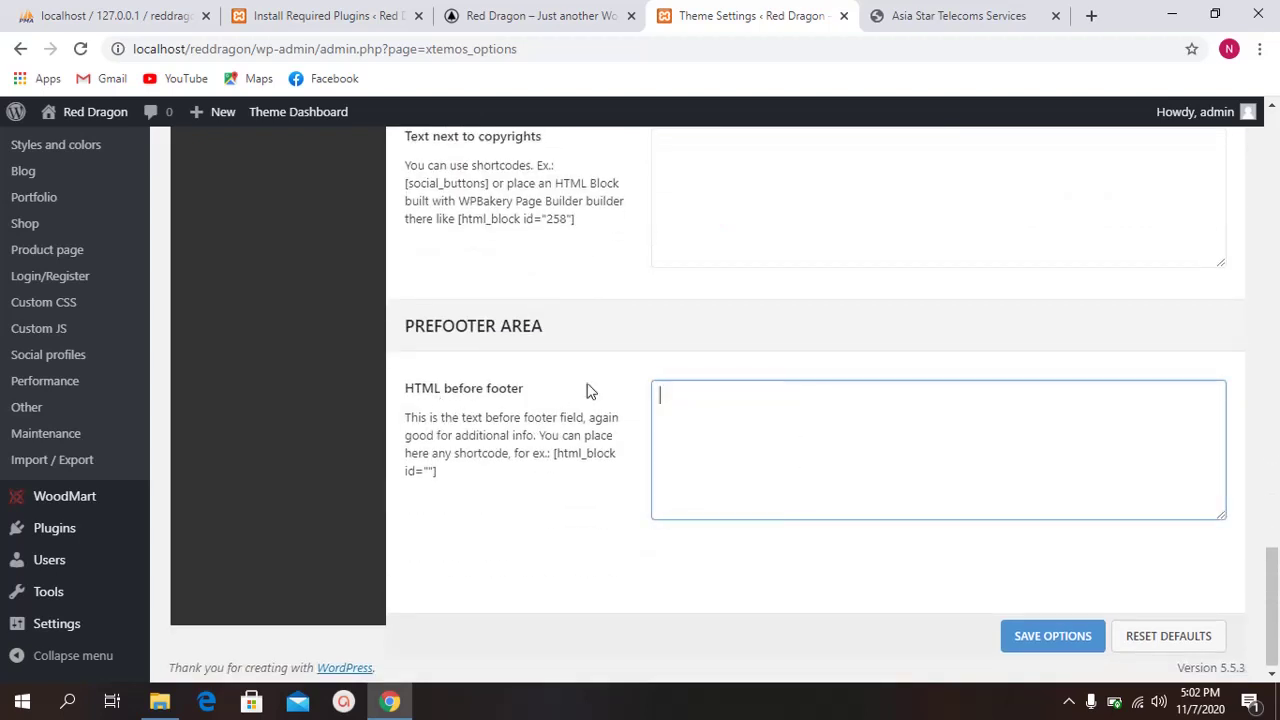
{"action": "left_click", "coordinate": [1066, 646]}
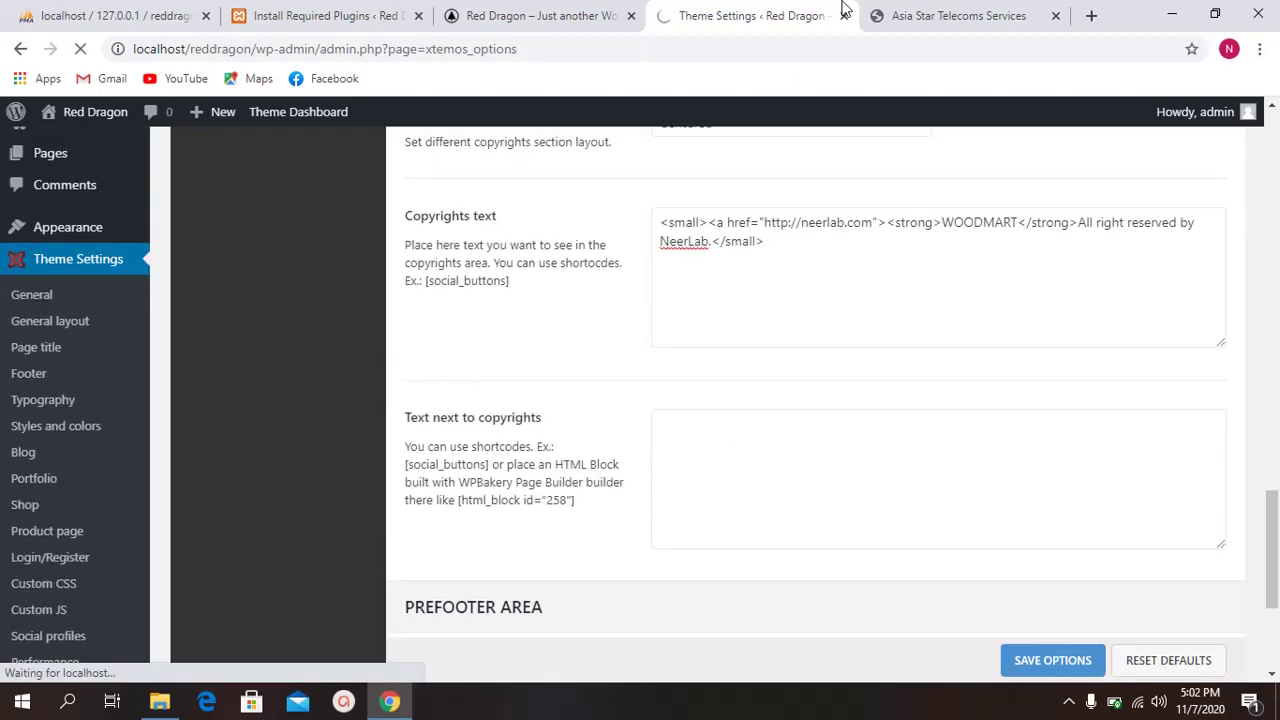
Step: Close the Asia Star Telecom tab and return to the Red Dragon blog's footer
{"action": "left_click", "coordinate": [898, 17]}
{"action": "scroll", "coordinate": [668, 328], "scroll_direction": "up", "scroll_amount": 2}
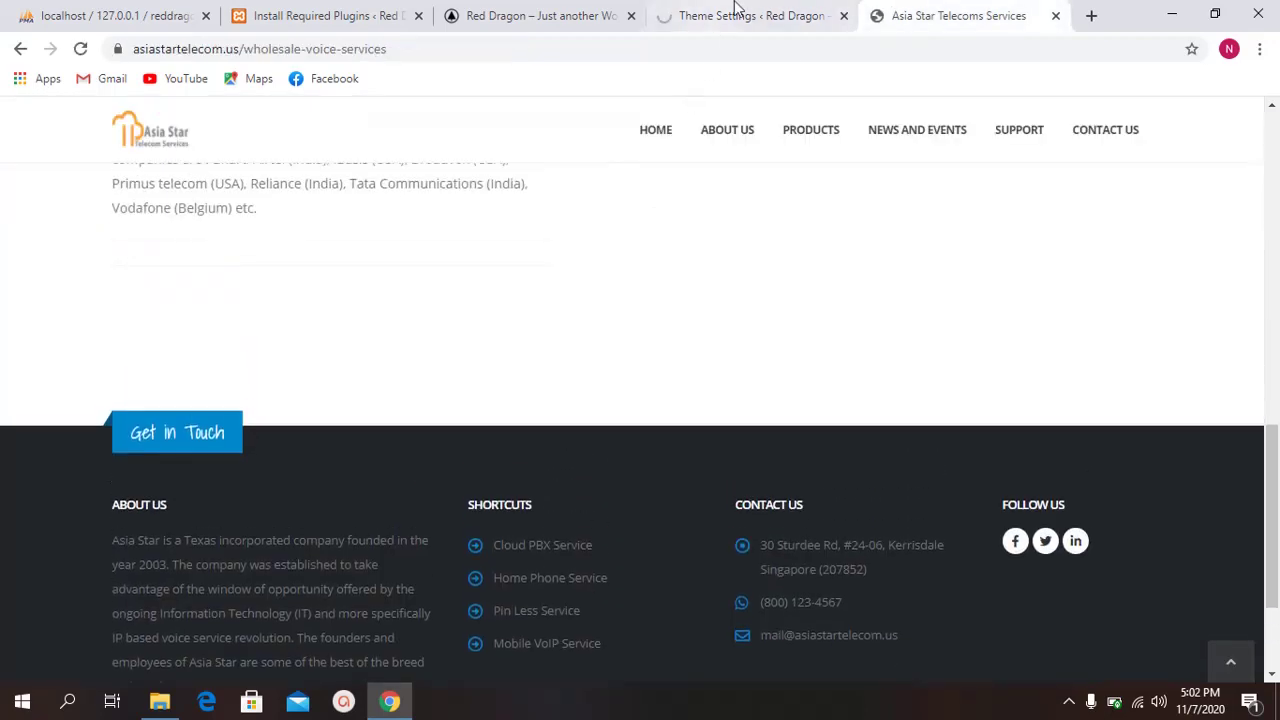
{"action": "left_click", "coordinate": [1055, 15]}
{"action": "left_click", "coordinate": [560, 12]}
{"action": "scroll", "coordinate": [529, 380], "scroll_direction": "down", "scroll_amount": 2}
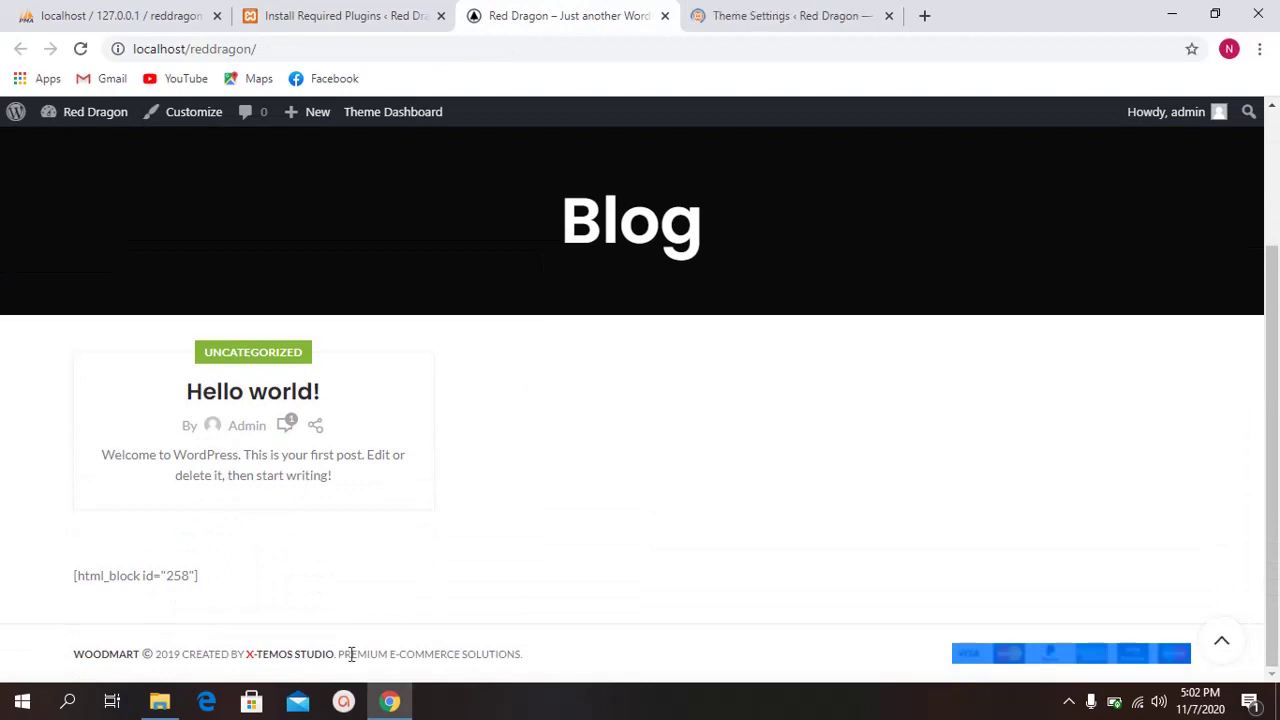
{"action": "left_click_drag", "start_coordinate": [74, 656], "coordinate": [574, 671]}
{"action": "left_click", "coordinate": [574, 671]}
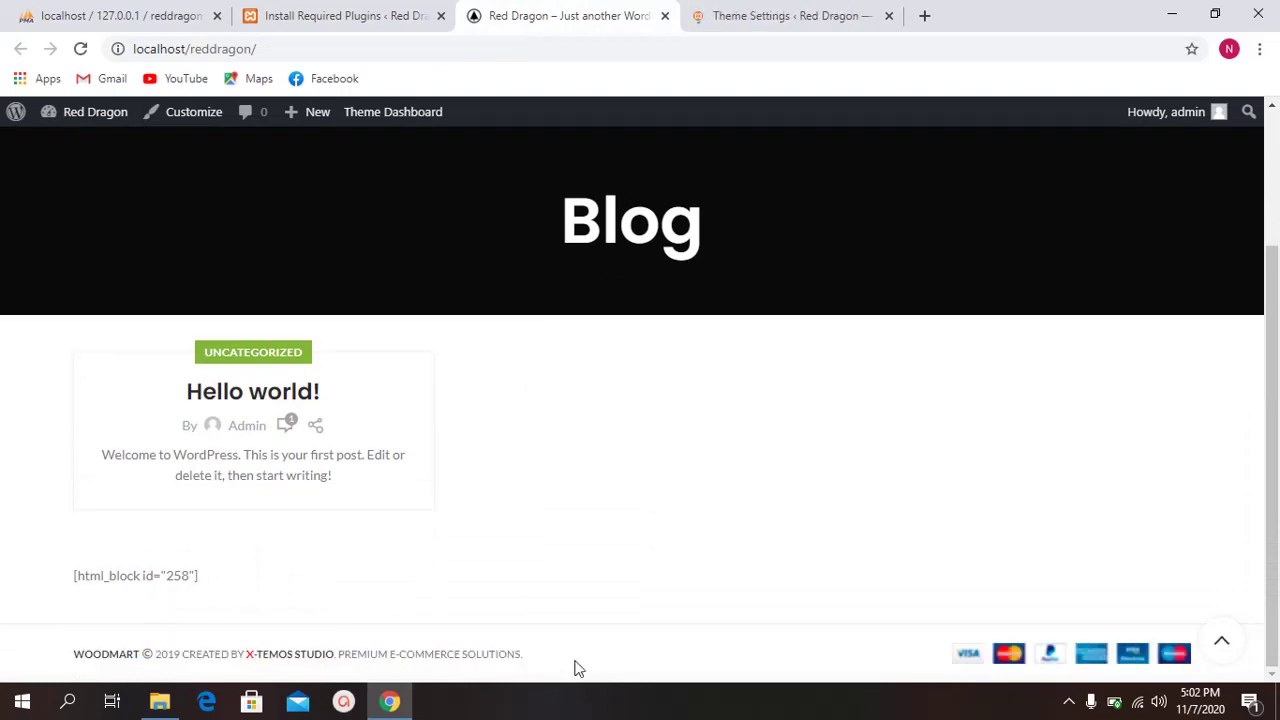
Step: Reload the blog page to show the 'WOODMART All right reserved by NeerLab.' footer
{"action": "left_click", "coordinate": [82, 48]}
{"action": "left_click", "coordinate": [785, 15]}
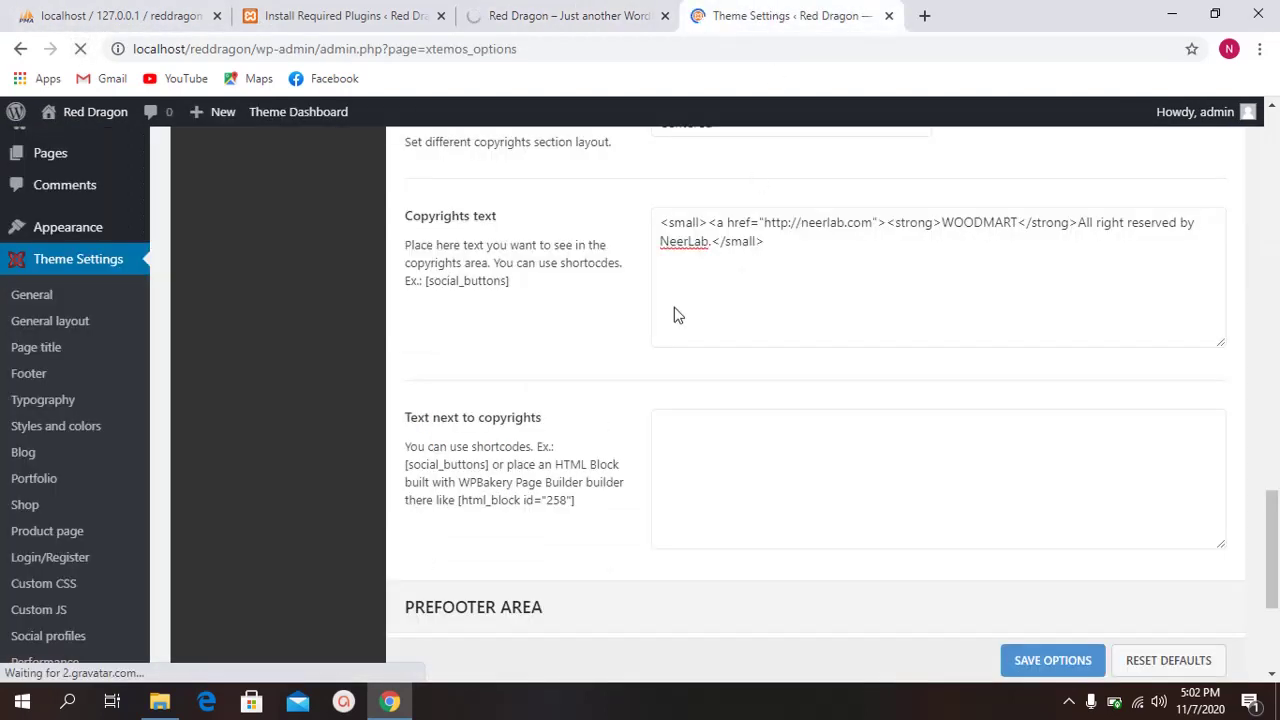
{"action": "left_click", "coordinate": [672, 8]}
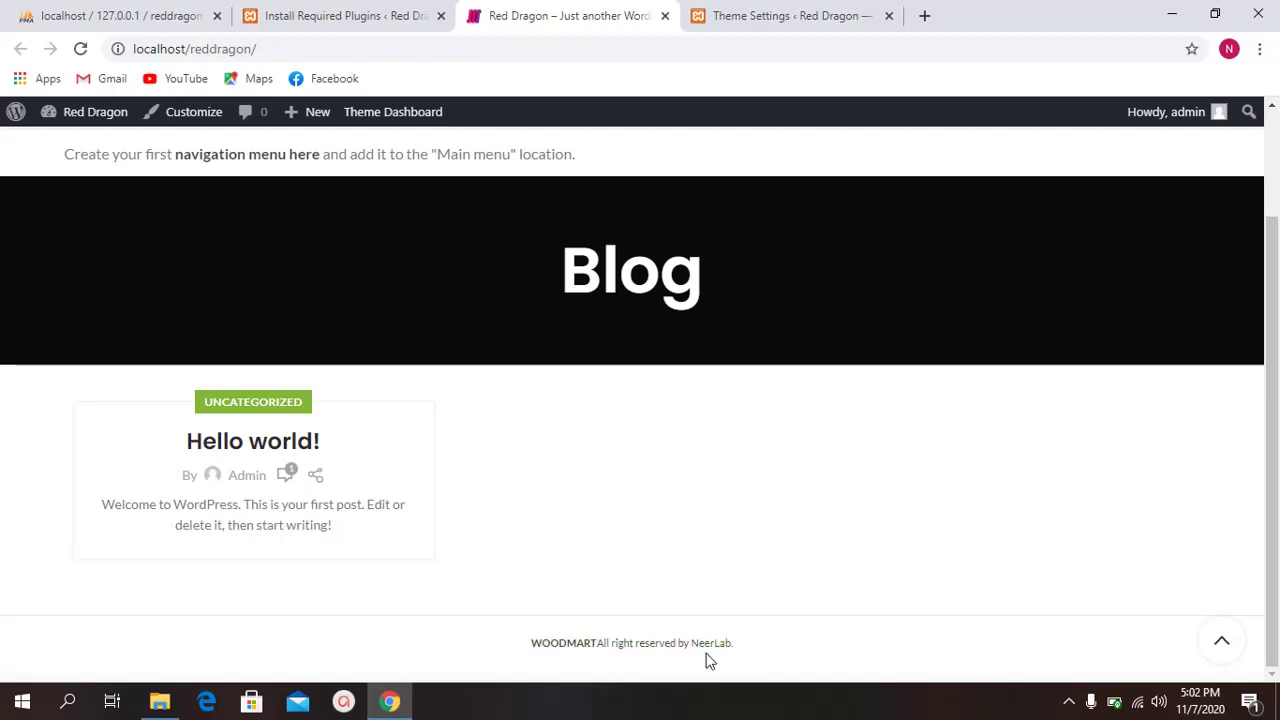
Step: Compare the blog page's footer copyright line against the theme's Footer settings
{"action": "left_click", "coordinate": [737, 12]}
{"action": "scroll", "coordinate": [654, 500], "scroll_direction": "down", "scroll_amount": 8}
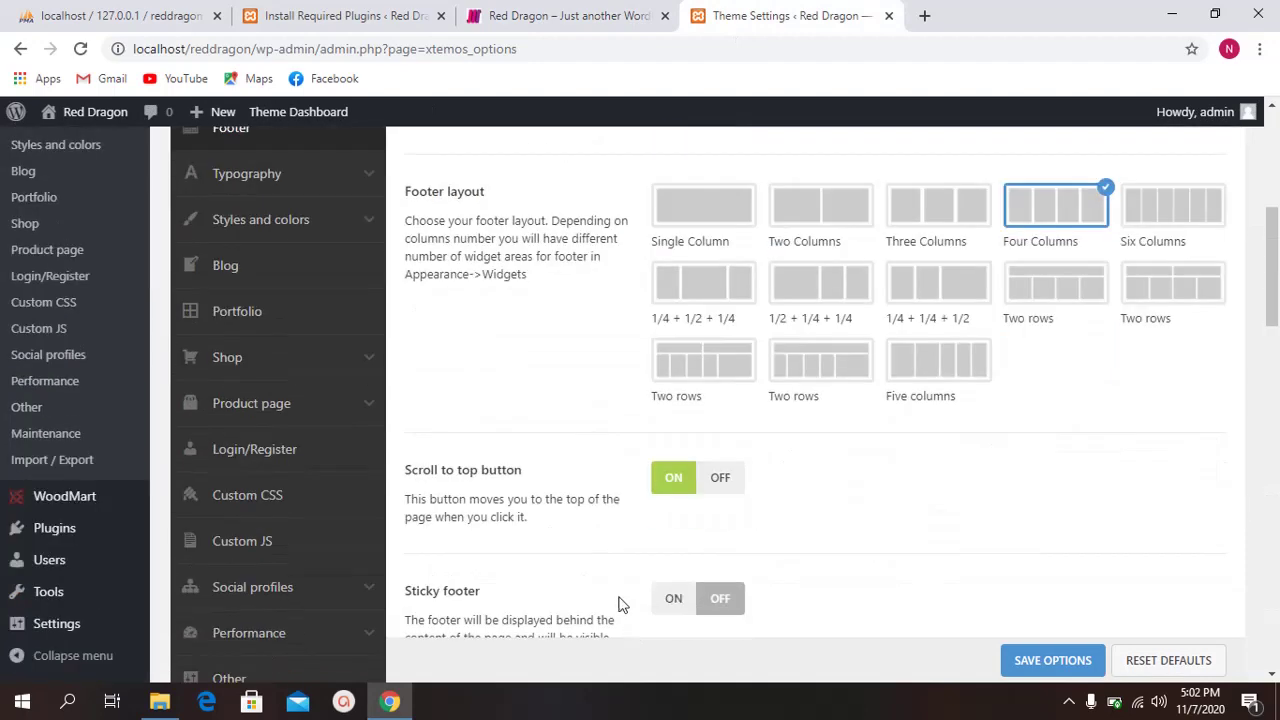
{"action": "left_click", "coordinate": [603, 18]}
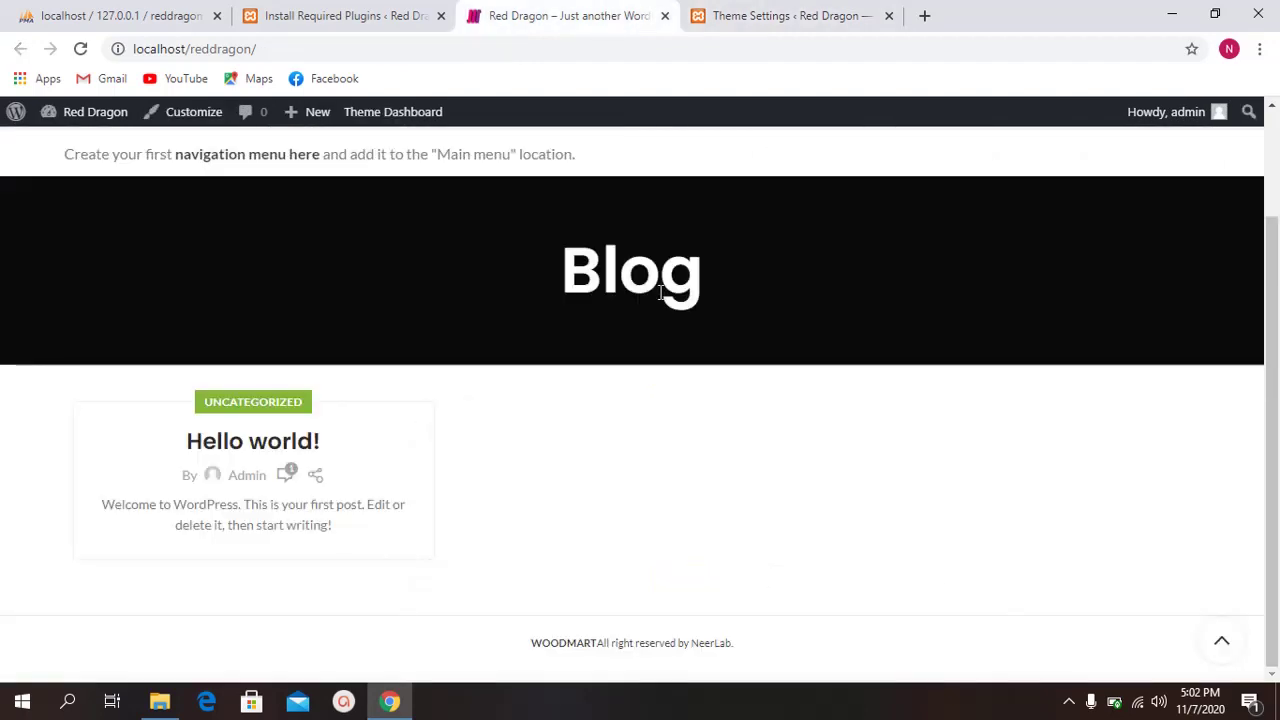
{"action": "left_click_drag", "start_coordinate": [508, 643], "coordinate": [686, 663]}
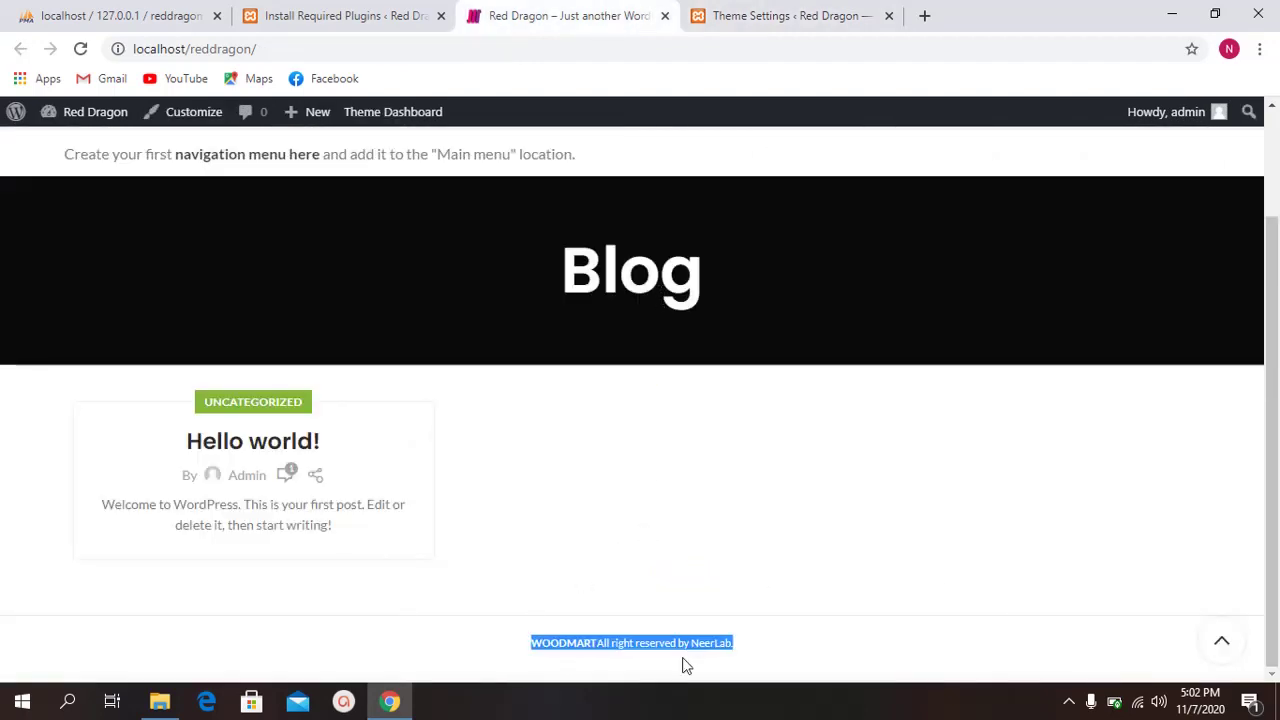
{"action": "left_click", "coordinate": [780, 661]}
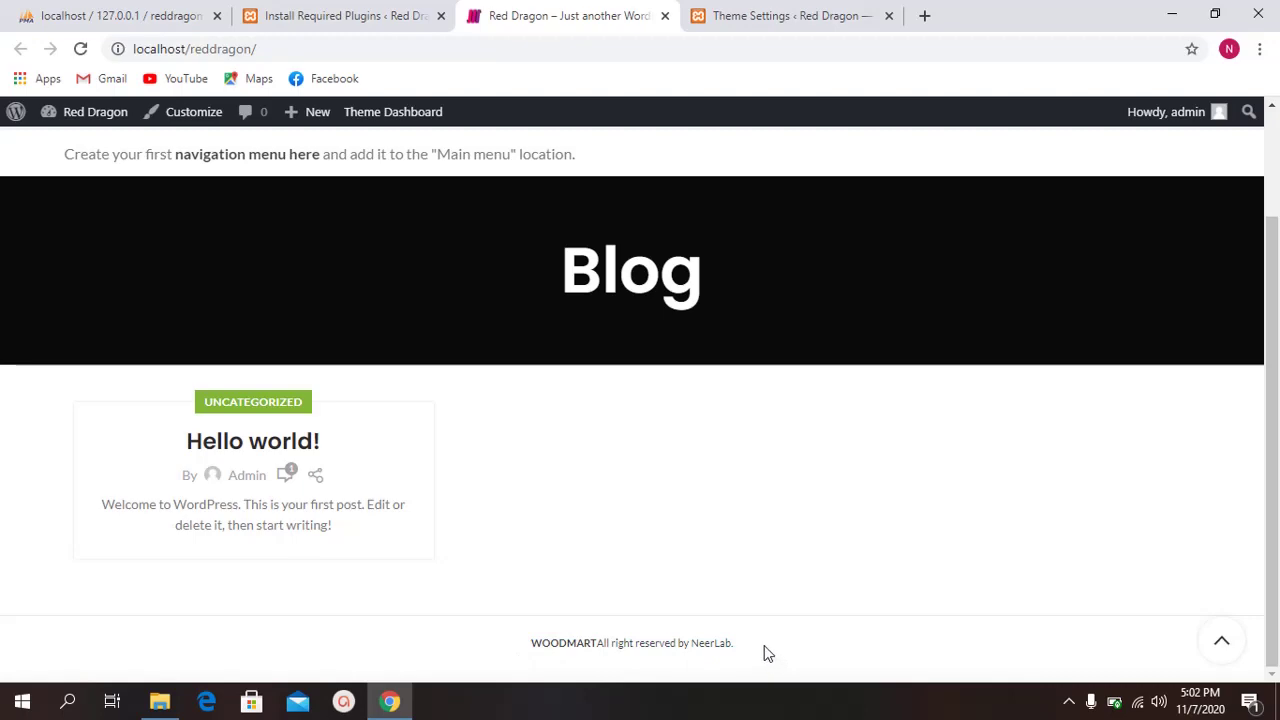
{"action": "left_click", "coordinate": [712, 12]}
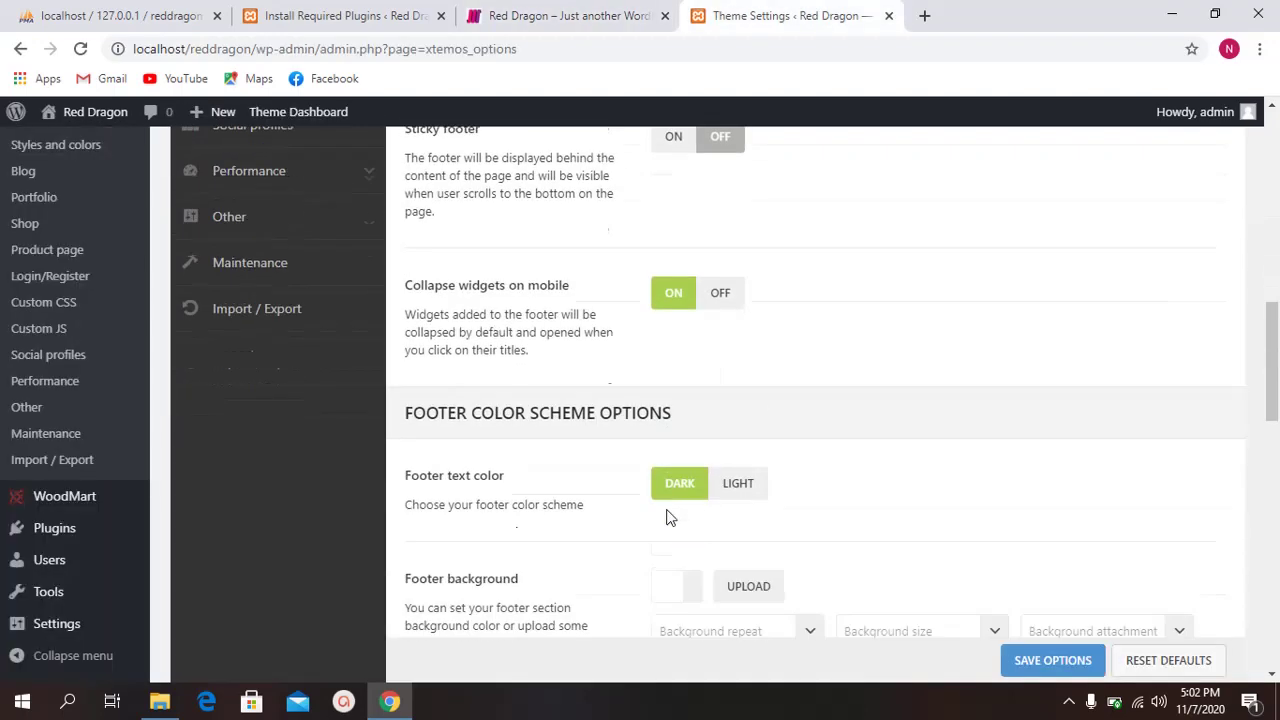
{"action": "scroll", "coordinate": [670, 517], "scroll_direction": "down", "scroll_amount": 4}
{"action": "left_click", "coordinate": [562, 15]}
{"action": "left_click", "coordinate": [712, 15]}
{"action": "scroll", "coordinate": [654, 250], "scroll_direction": "up", "scroll_amount": 4}
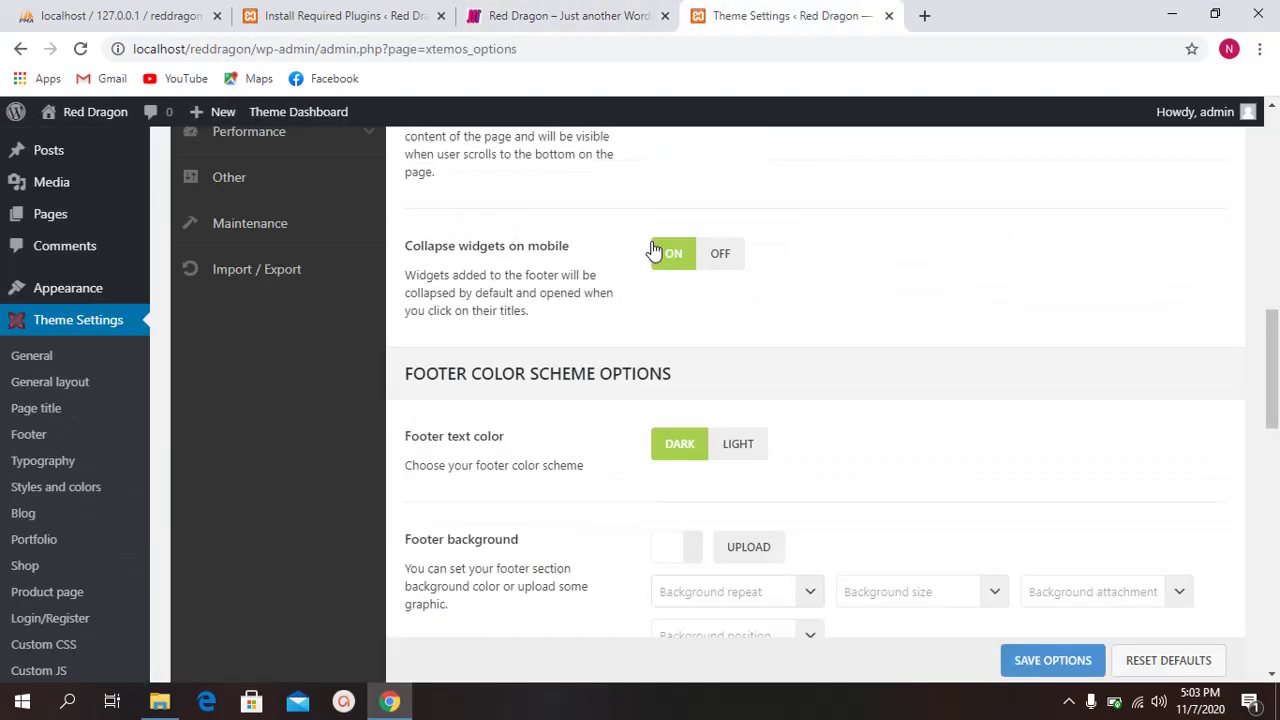
{"action": "scroll", "coordinate": [654, 250], "scroll_direction": "up", "scroll_amount": 5}
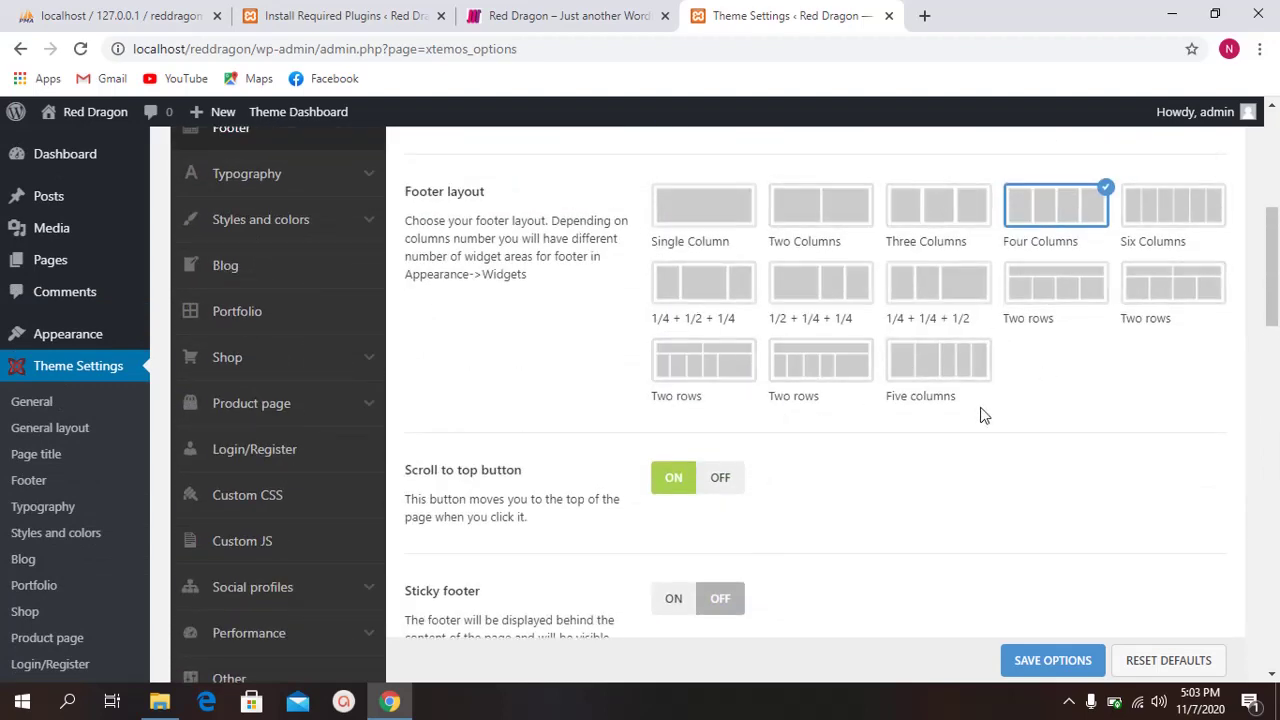
{"action": "scroll", "coordinate": [790, 320], "scroll_direction": "down", "scroll_amount": 1}
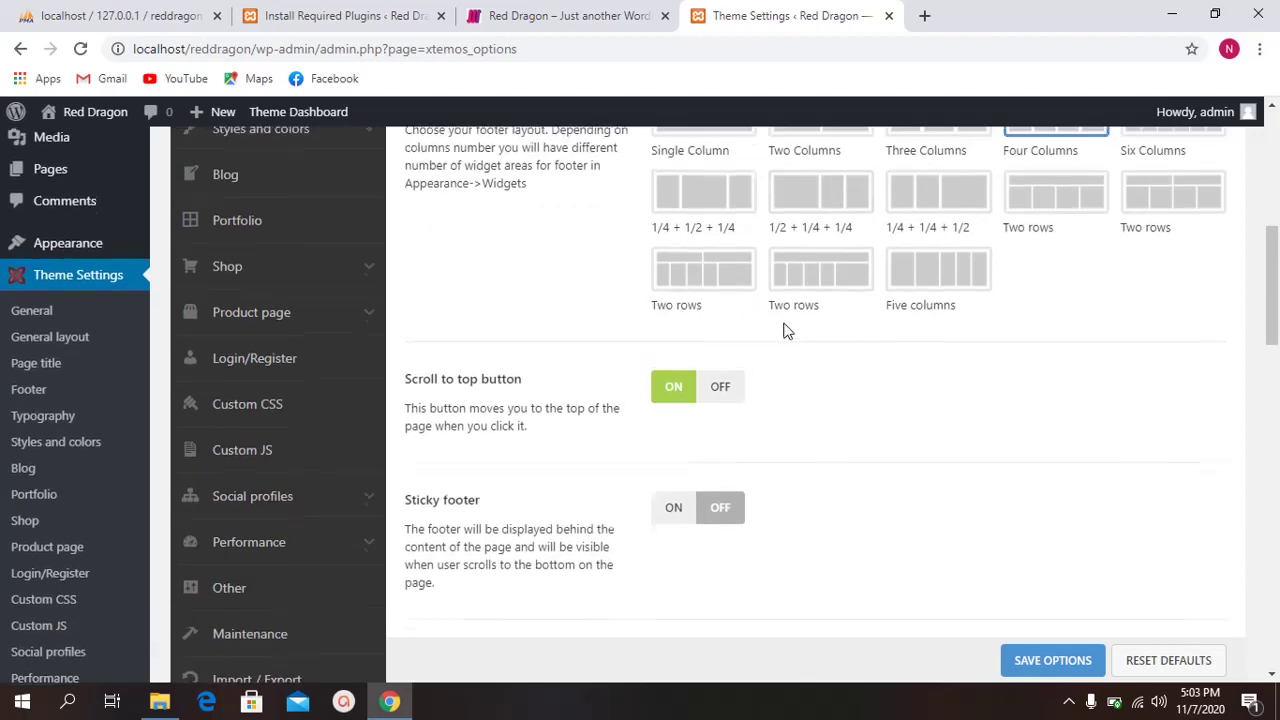
{"action": "scroll", "coordinate": [785, 330], "scroll_direction": "up", "scroll_amount": 2}
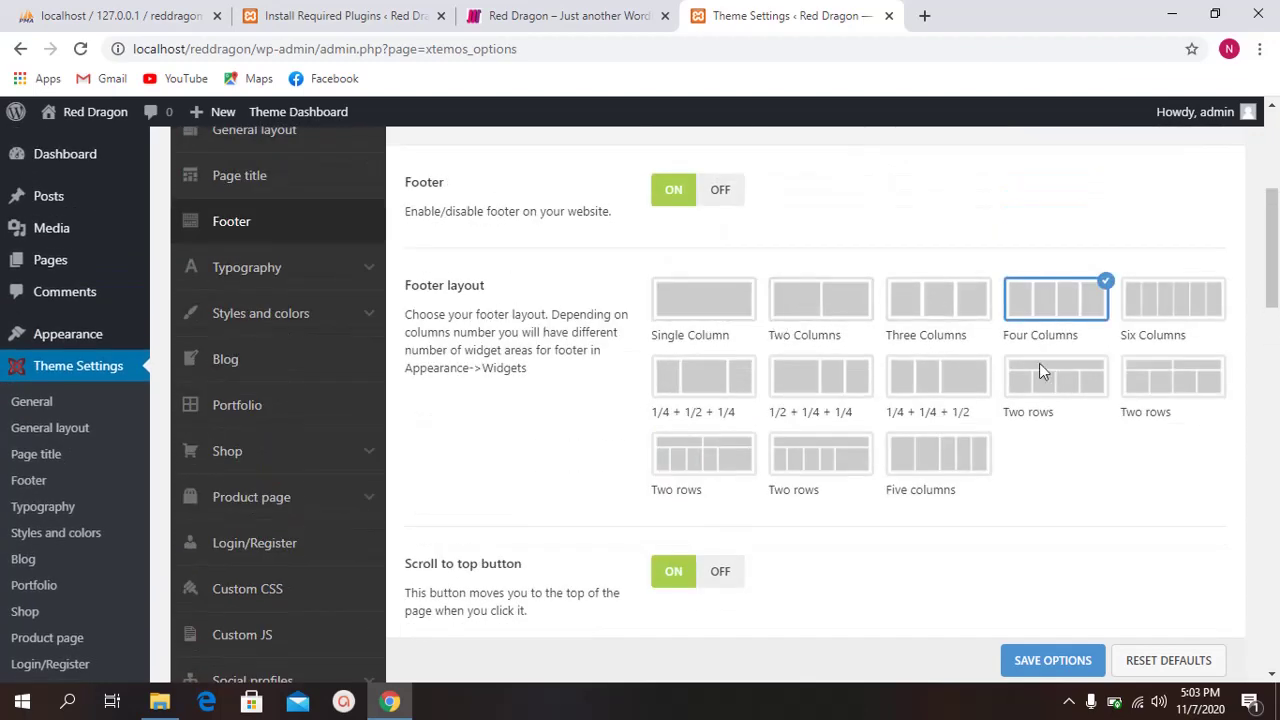
{"action": "scroll", "coordinate": [1039, 365], "scroll_direction": "down", "scroll_amount": 1}
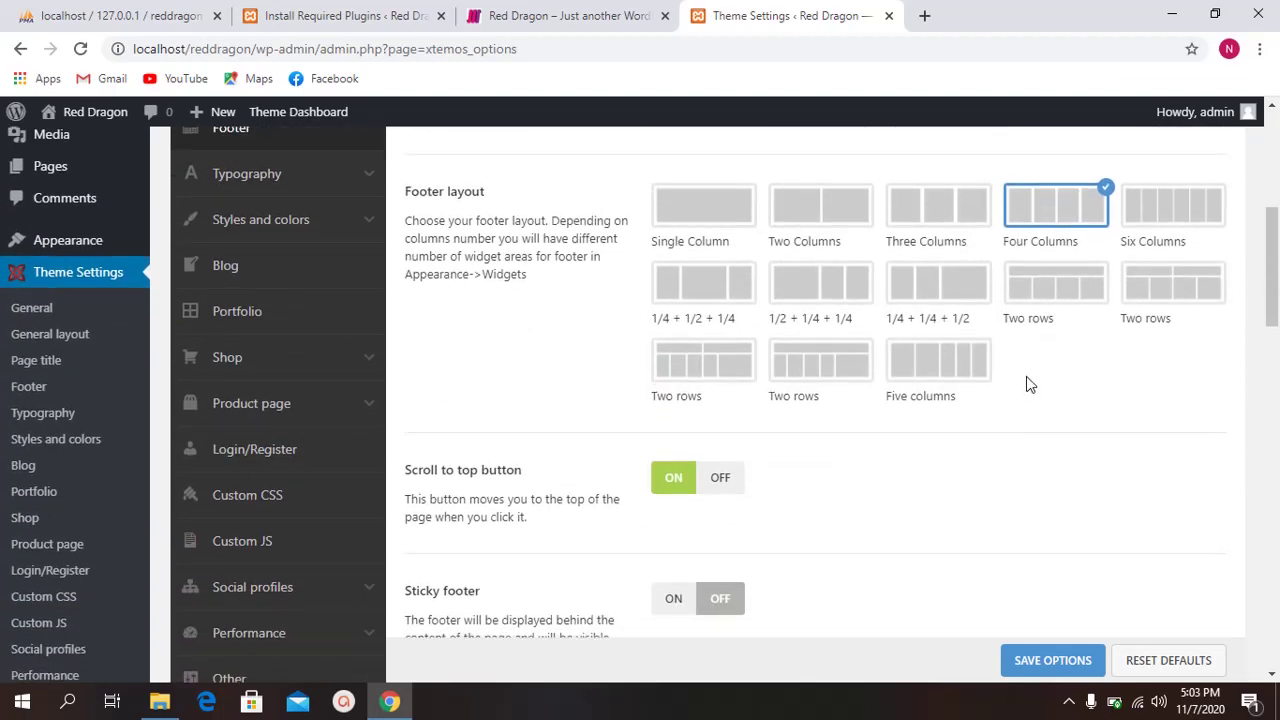
{"action": "scroll", "coordinate": [1025, 377], "scroll_direction": "down", "scroll_amount": 2}
{"action": "scroll", "coordinate": [1025, 374], "scroll_direction": "up", "scroll_amount": 2}
Step: Try the Single Column footer layout, restore Four Columns, and save the options
{"action": "left_click", "coordinate": [712, 215]}
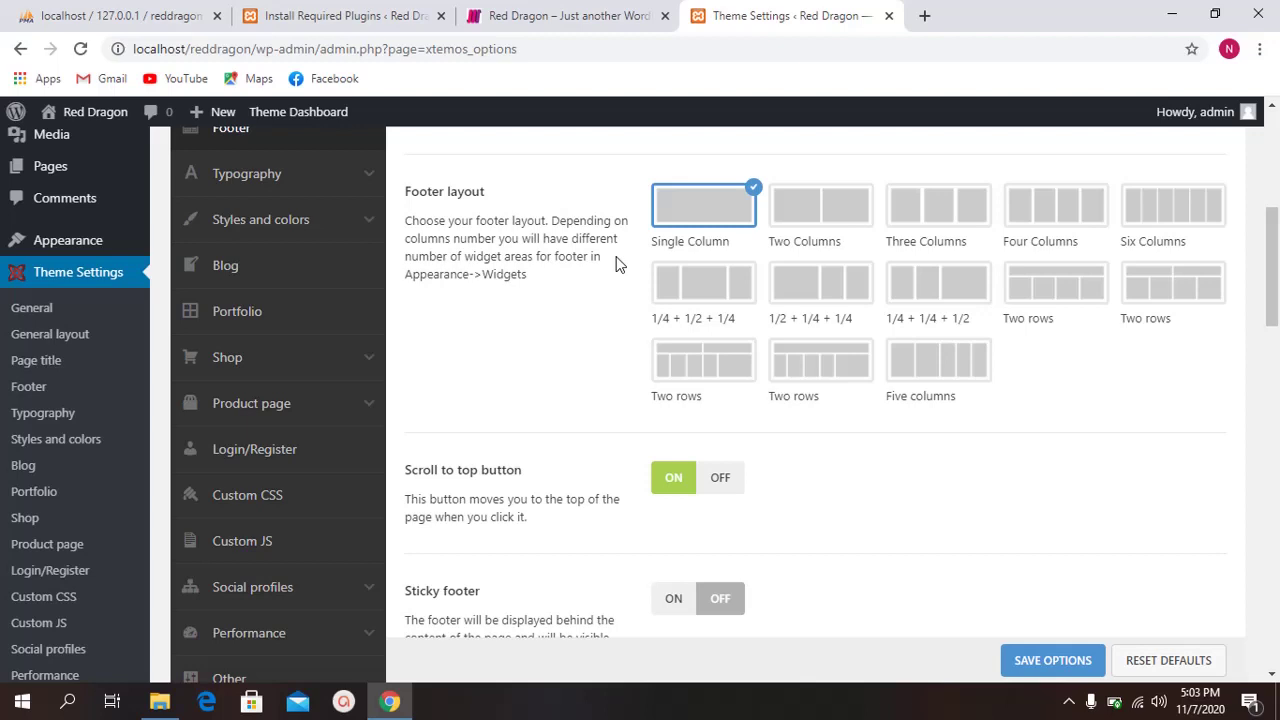
{"action": "left_click", "coordinate": [1070, 206]}
{"action": "scroll", "coordinate": [885, 500], "scroll_direction": "down", "scroll_amount": 5}
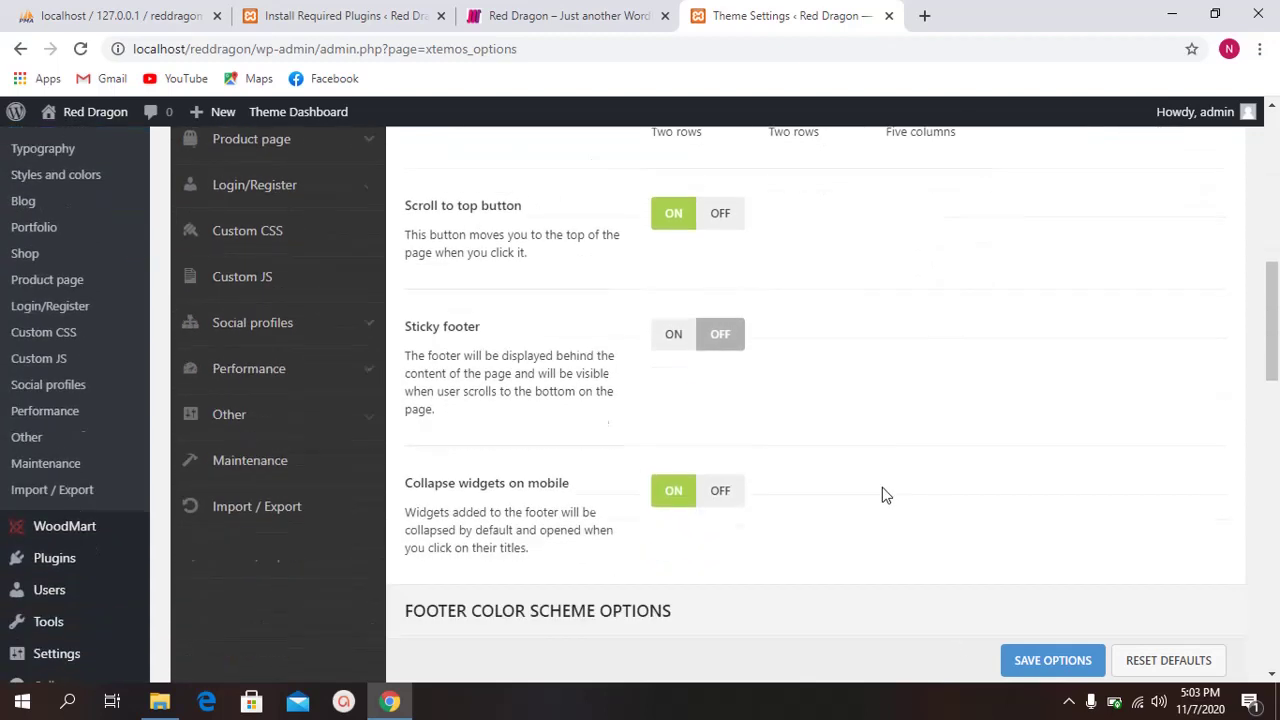
{"action": "scroll", "coordinate": [866, 501], "scroll_direction": "down", "scroll_amount": 10}
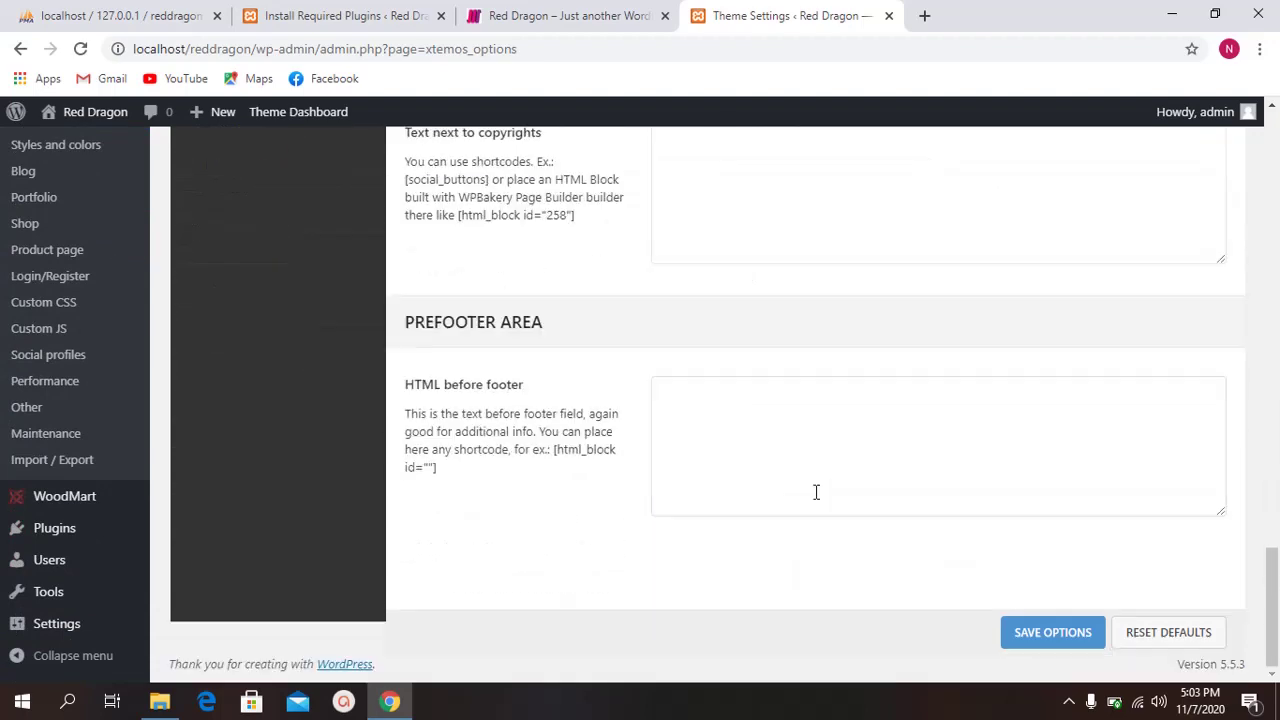
{"action": "left_click", "coordinate": [1095, 633]}
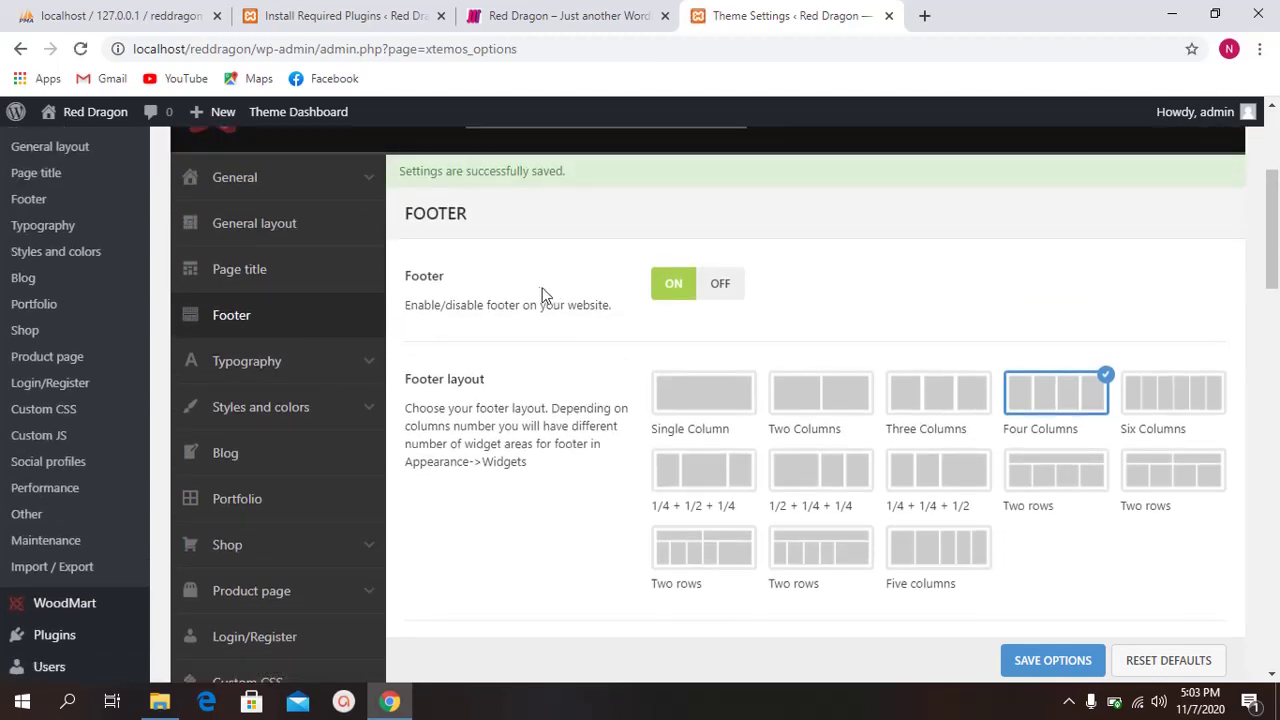
Step: Browse the Typography and Styles and colors sections of the theme settings
{"action": "scroll", "coordinate": [540, 300], "scroll_direction": "down", "scroll_amount": 1}
{"action": "left_click", "coordinate": [313, 280]}
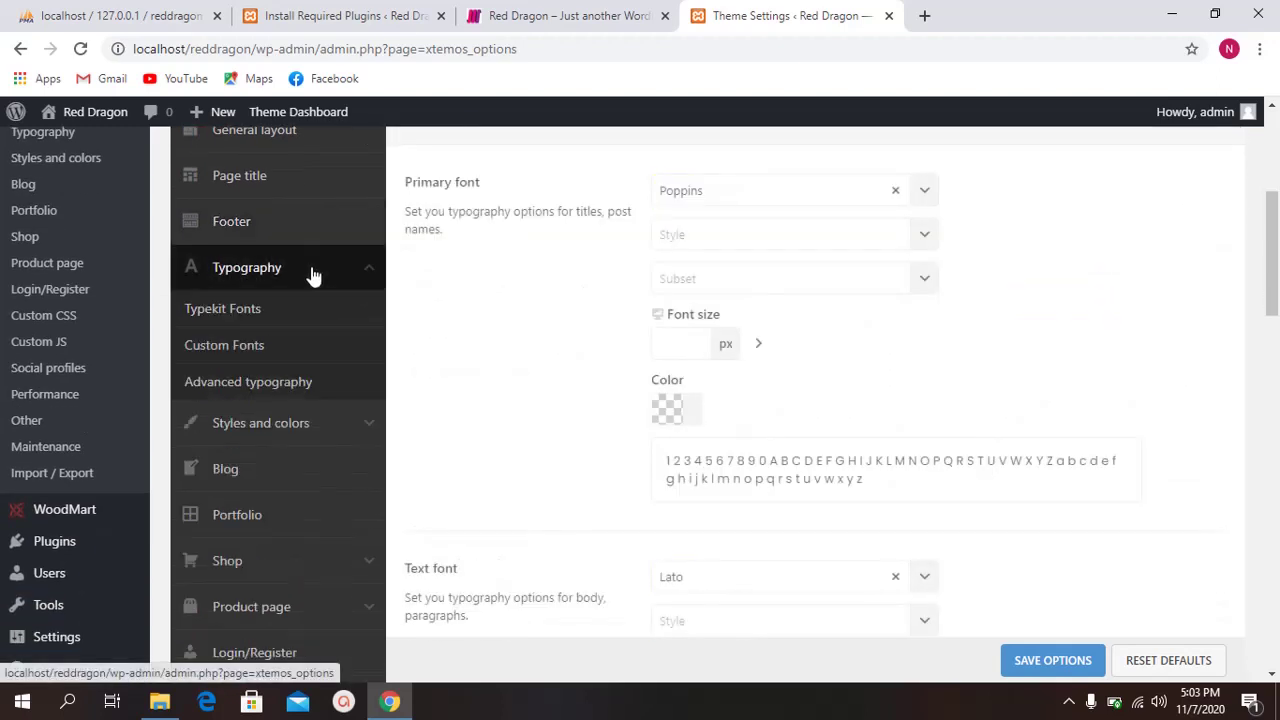
{"action": "scroll", "coordinate": [495, 268], "scroll_direction": "up", "scroll_amount": 1}
{"action": "scroll", "coordinate": [318, 286], "scroll_direction": "down", "scroll_amount": 1}
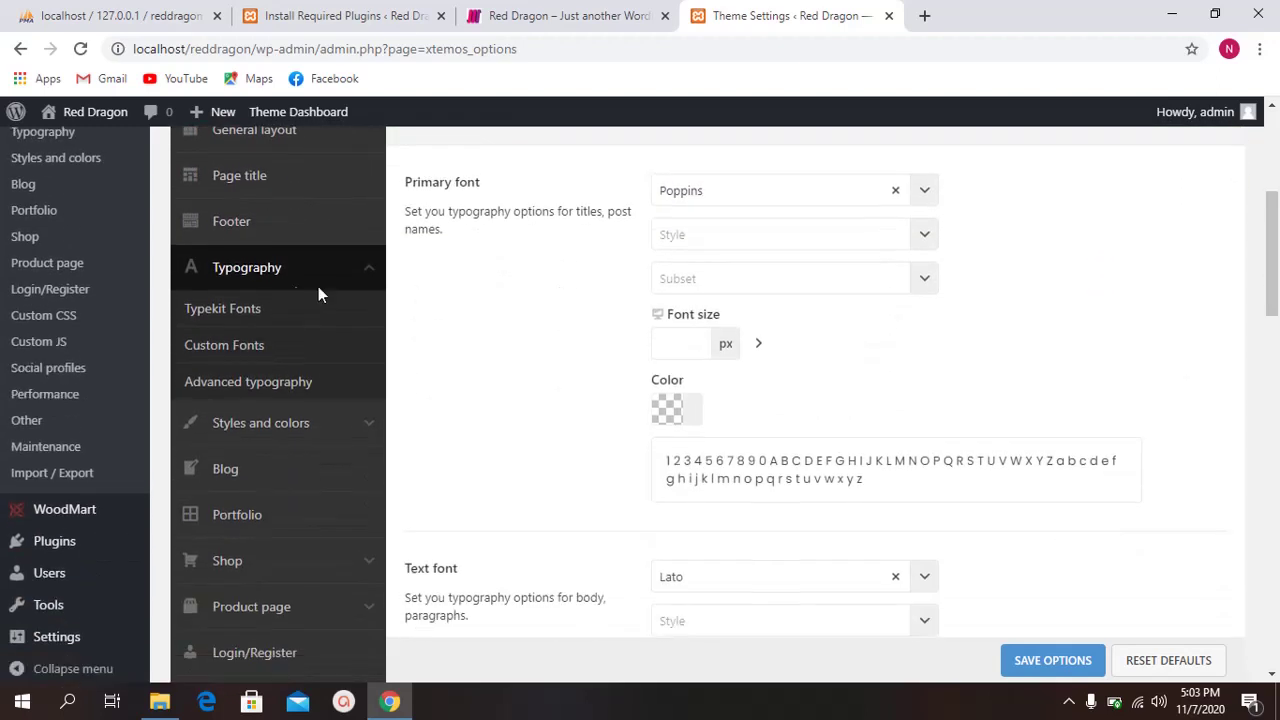
{"action": "scroll", "coordinate": [280, 349], "scroll_direction": "down", "scroll_amount": 1}
{"action": "left_click", "coordinate": [285, 328]}
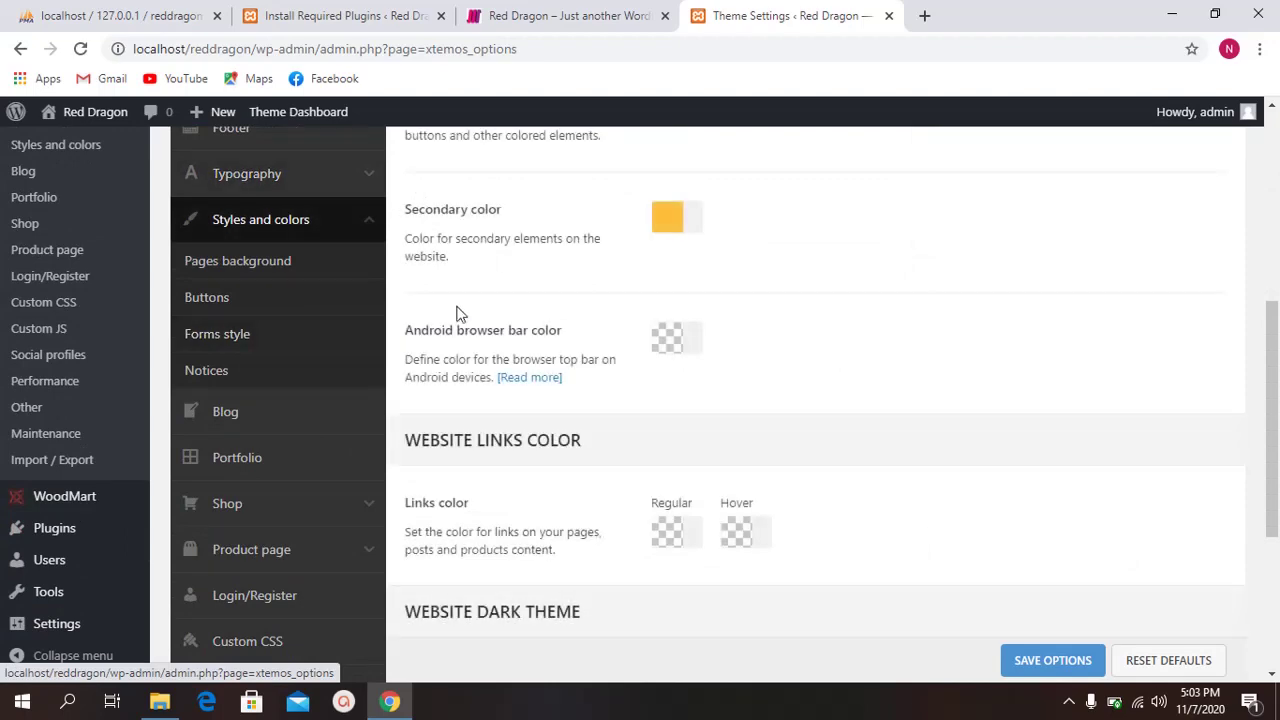
{"action": "scroll", "coordinate": [521, 267], "scroll_direction": "up", "scroll_amount": 1}
{"action": "scroll", "coordinate": [521, 267], "scroll_direction": "down", "scroll_amount": 2}
{"action": "scroll", "coordinate": [255, 240], "scroll_direction": "down", "scroll_amount": 2}
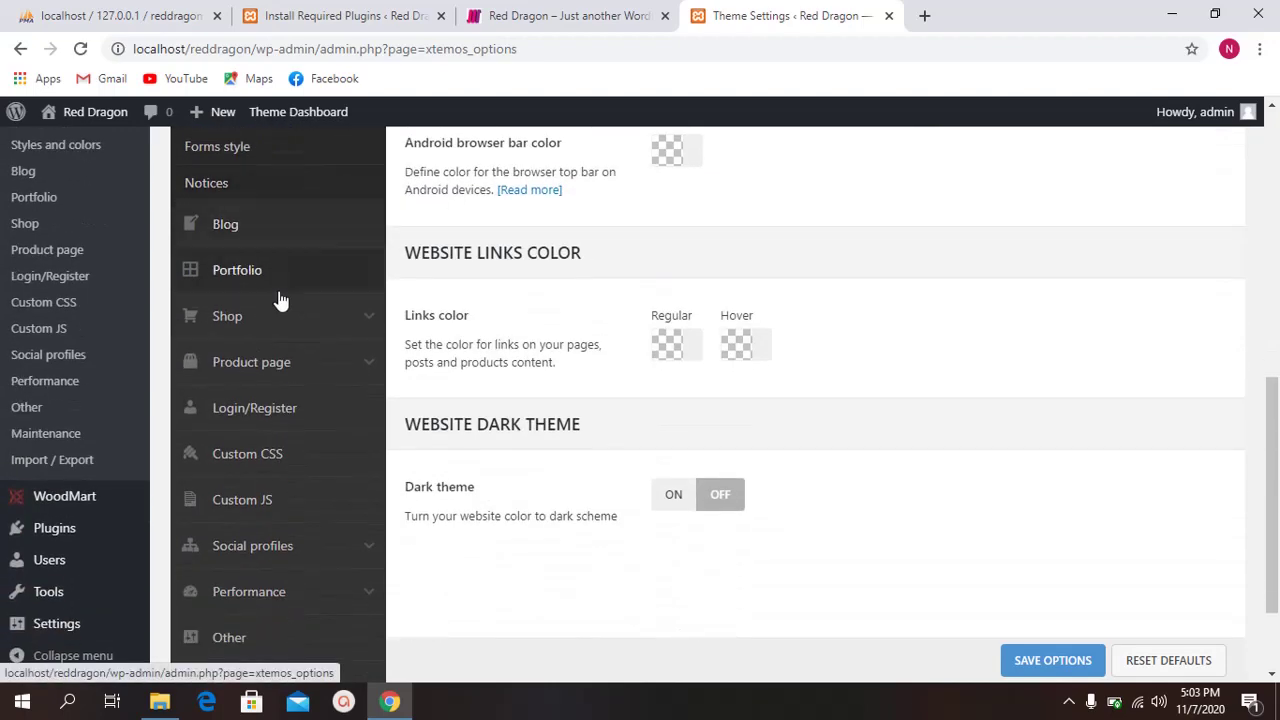
Step: Return to the Install Required Plugins page showing the successfully installed plugins
{"action": "left_click", "coordinate": [580, 28]}
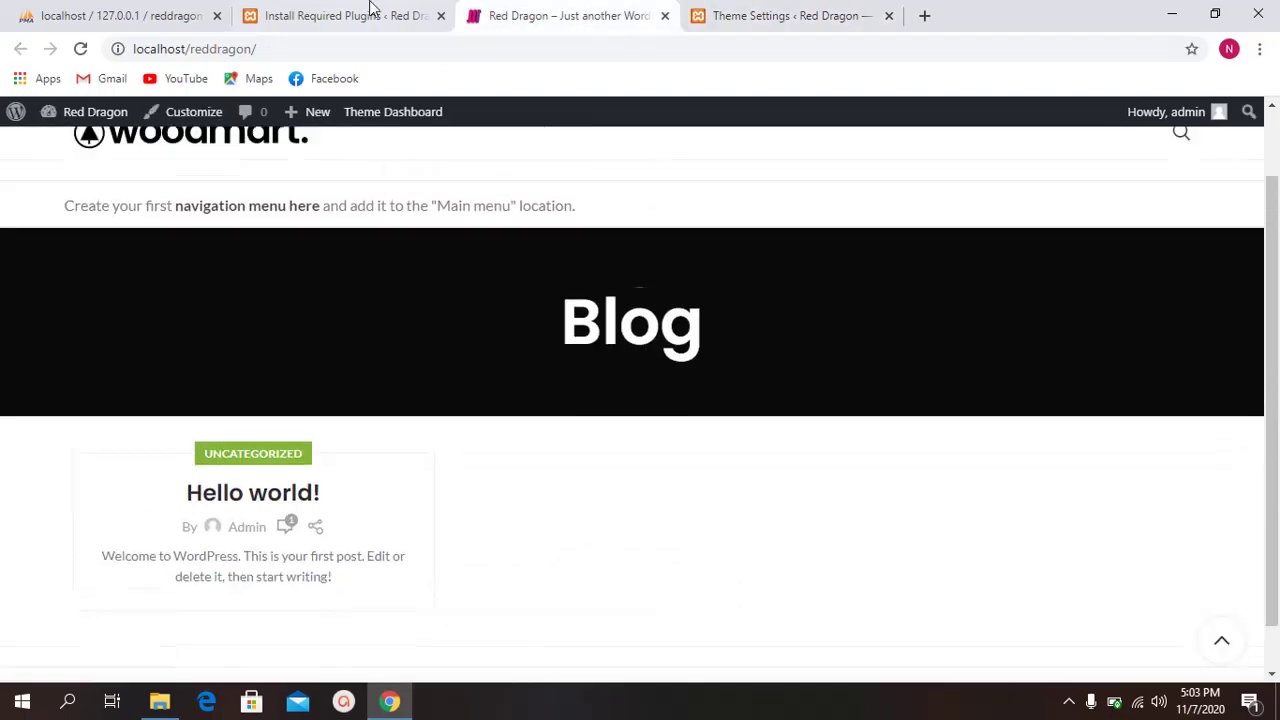
{"action": "left_click", "coordinate": [350, 15]}
{"action": "scroll", "coordinate": [374, 305], "scroll_direction": "up", "scroll_amount": 5}
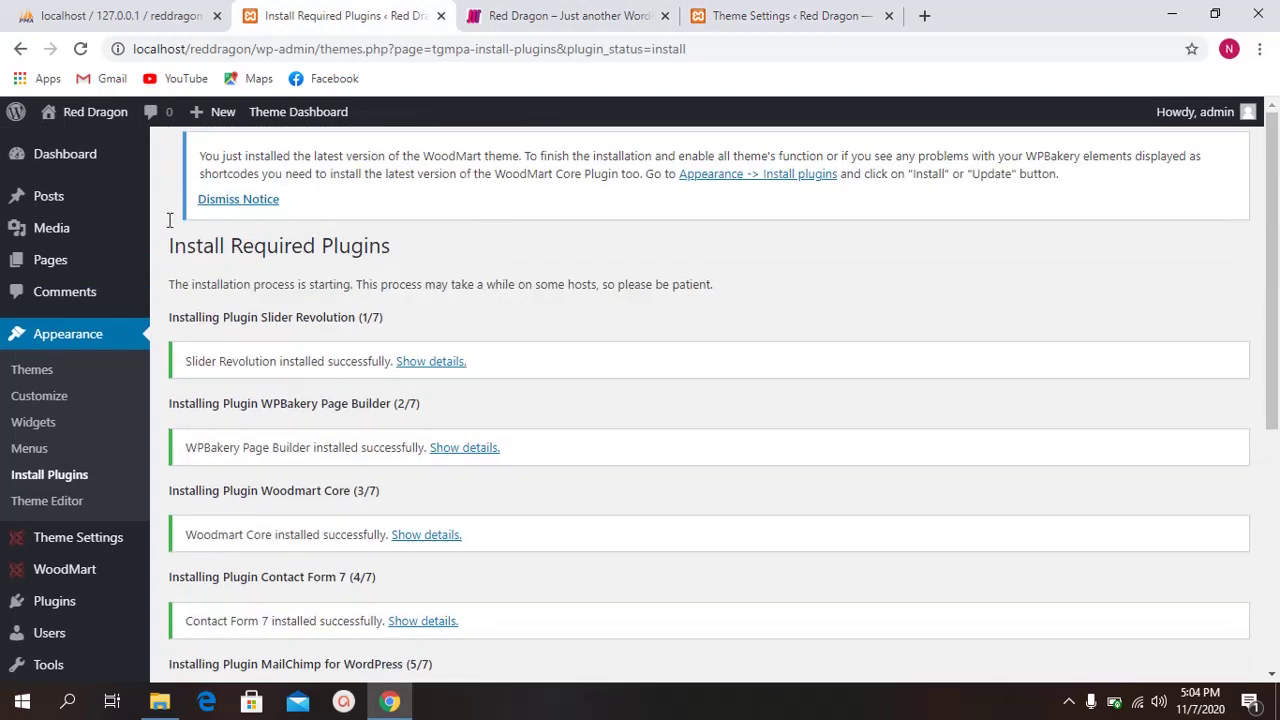
Step: From Pages > All Pages, start a new blank page with Add New
{"action": "mouse_move", "coordinate": [68, 200]}
{"action": "mouse_move", "coordinate": [50, 260]}
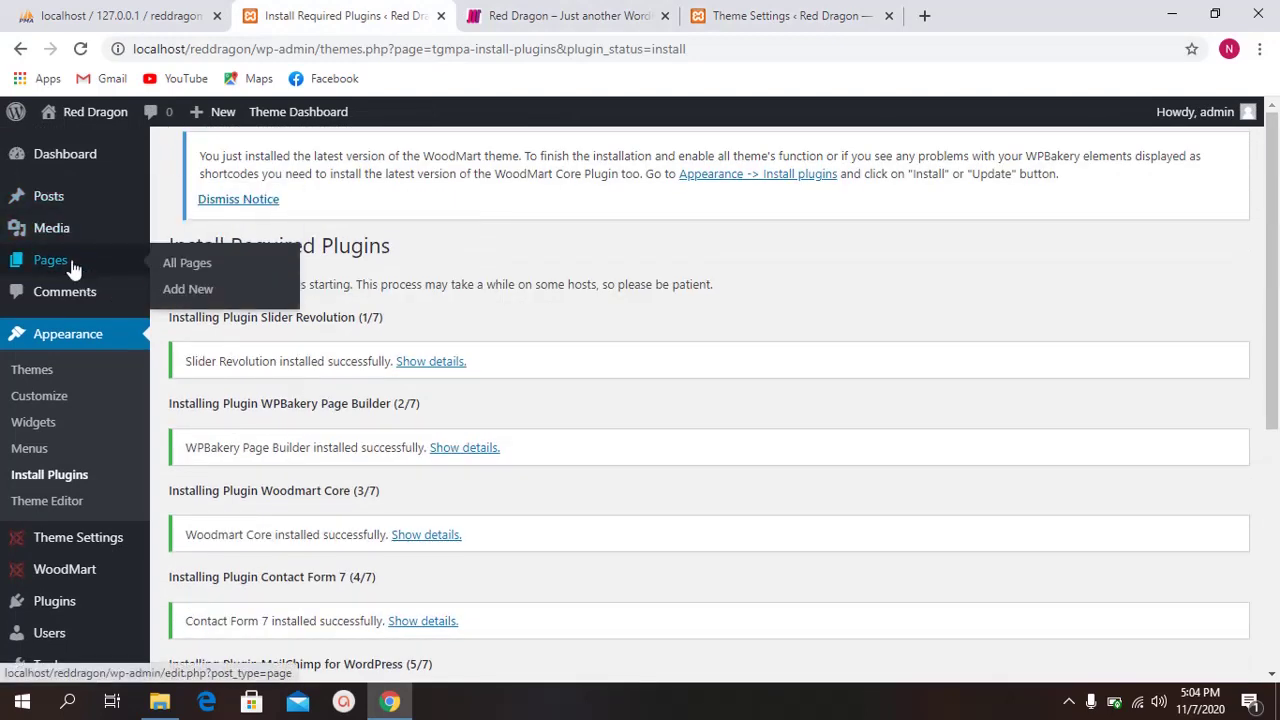
{"action": "left_click", "coordinate": [235, 266]}
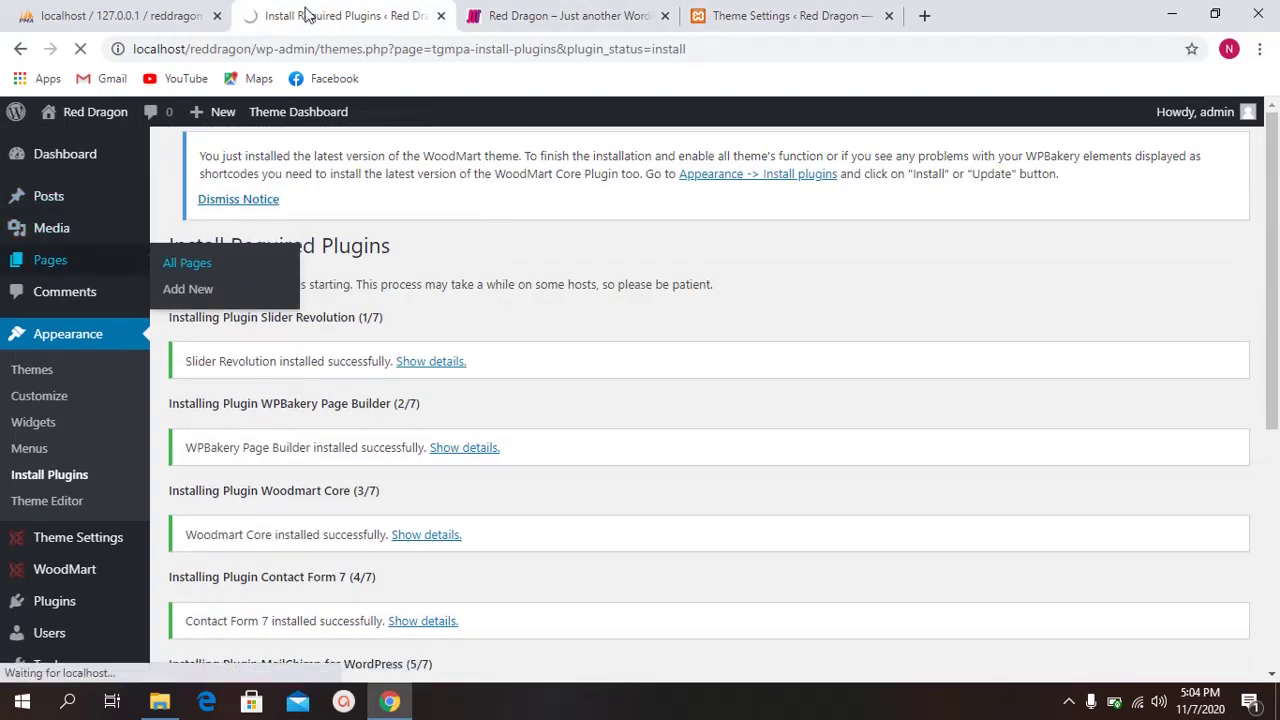
{"action": "scroll", "coordinate": [537, 257], "scroll_direction": "down", "scroll_amount": 2}
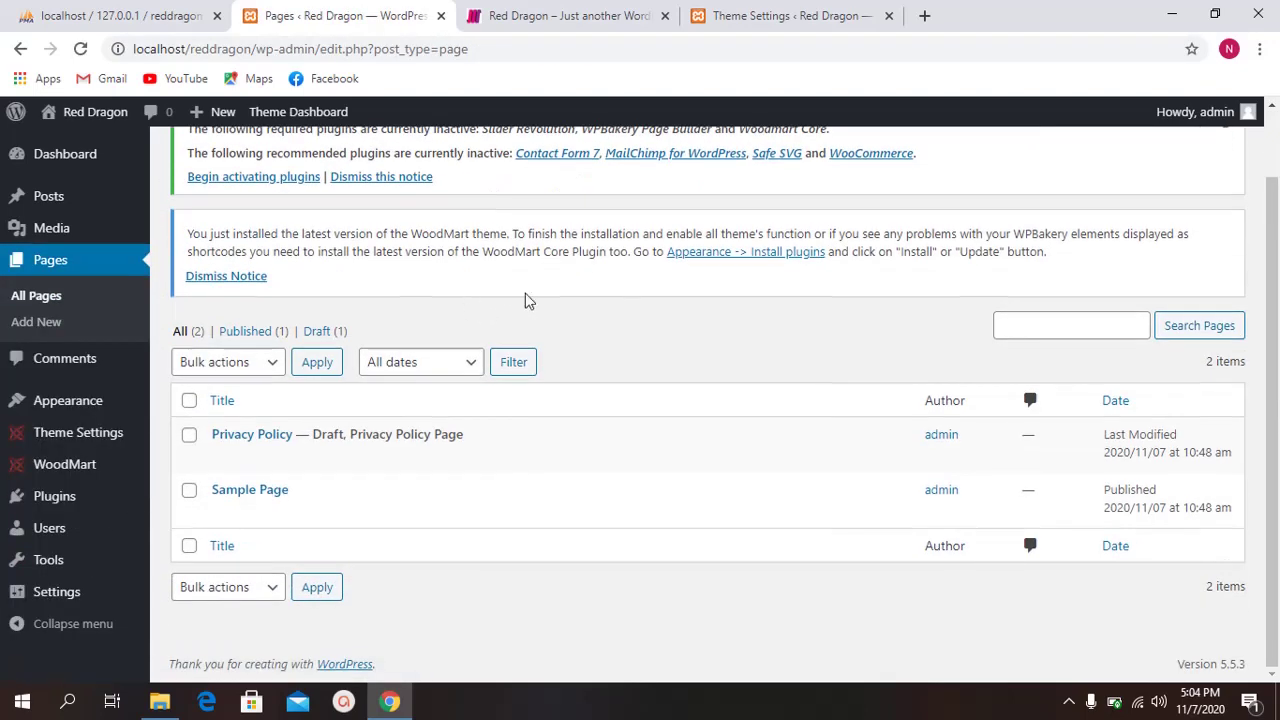
{"action": "scroll", "coordinate": [537, 300], "scroll_direction": "up", "scroll_amount": 2}
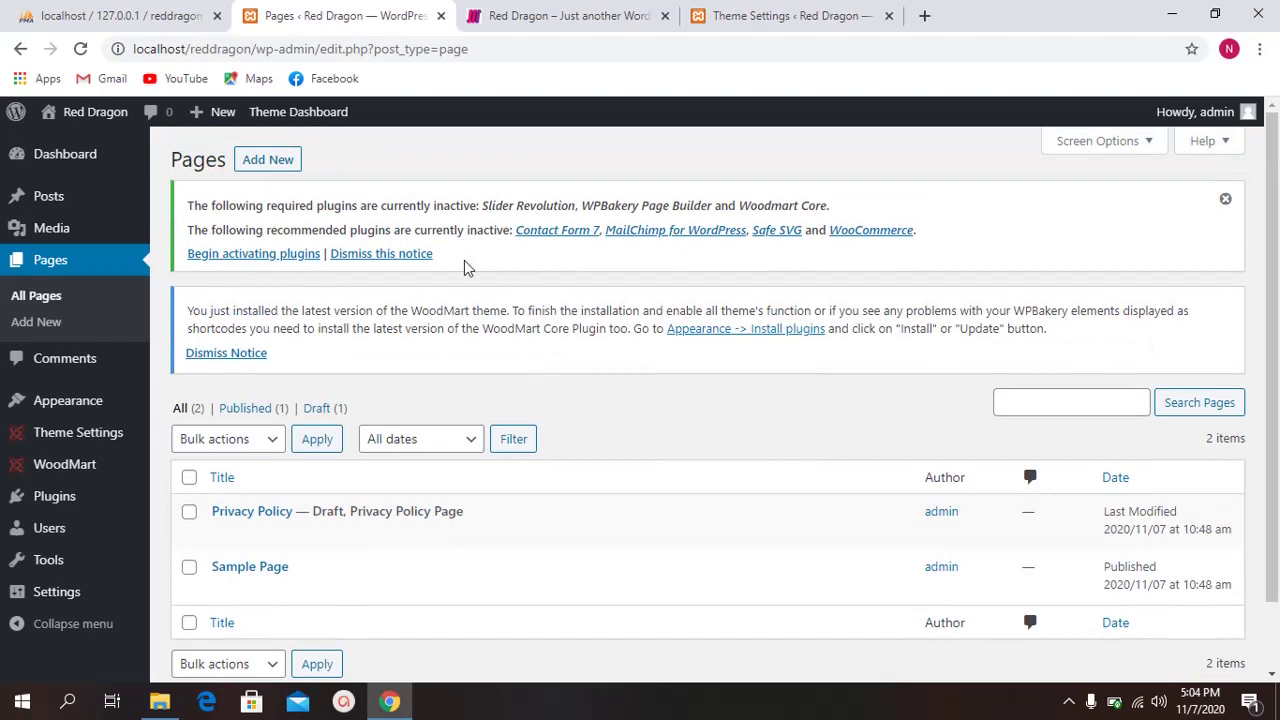
{"action": "left_click", "coordinate": [248, 158]}
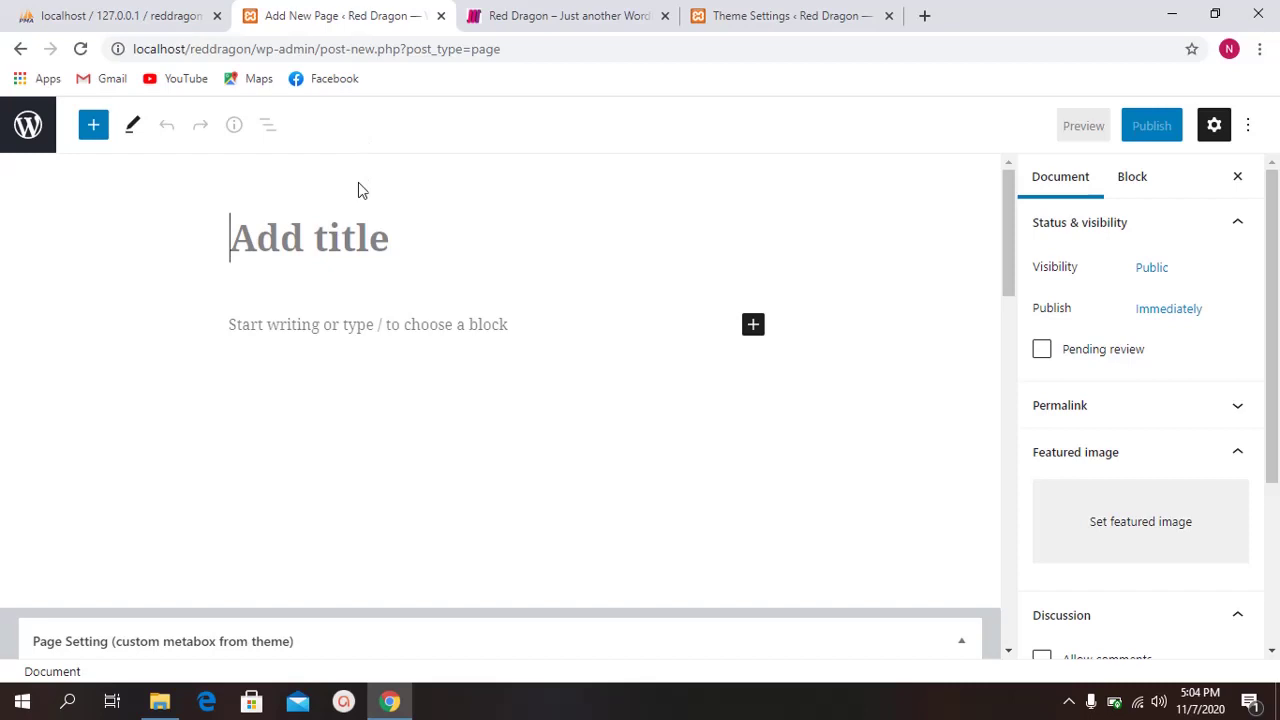
Step: Check the blog front page's Blog heading, then exit the empty editor to the Pages list
{"action": "left_click", "coordinate": [590, 15]}
{"action": "double_click", "coordinate": [645, 355]}
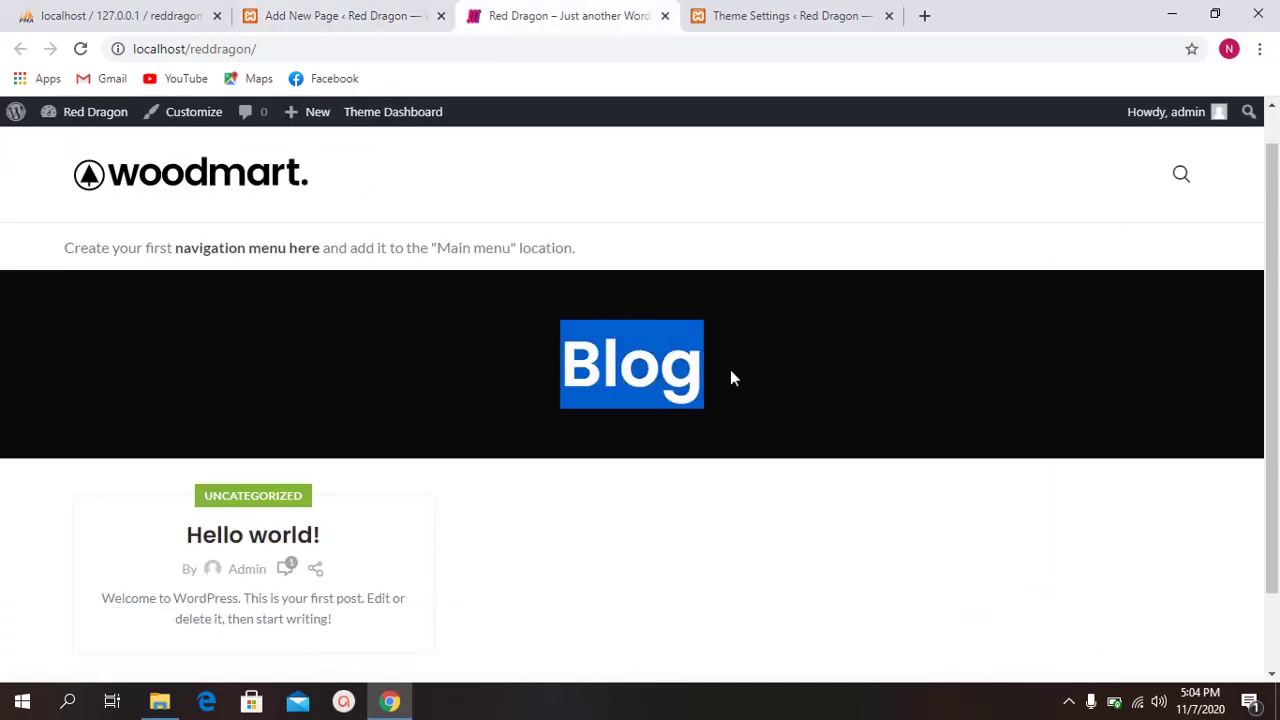
{"action": "left_click", "coordinate": [695, 356]}
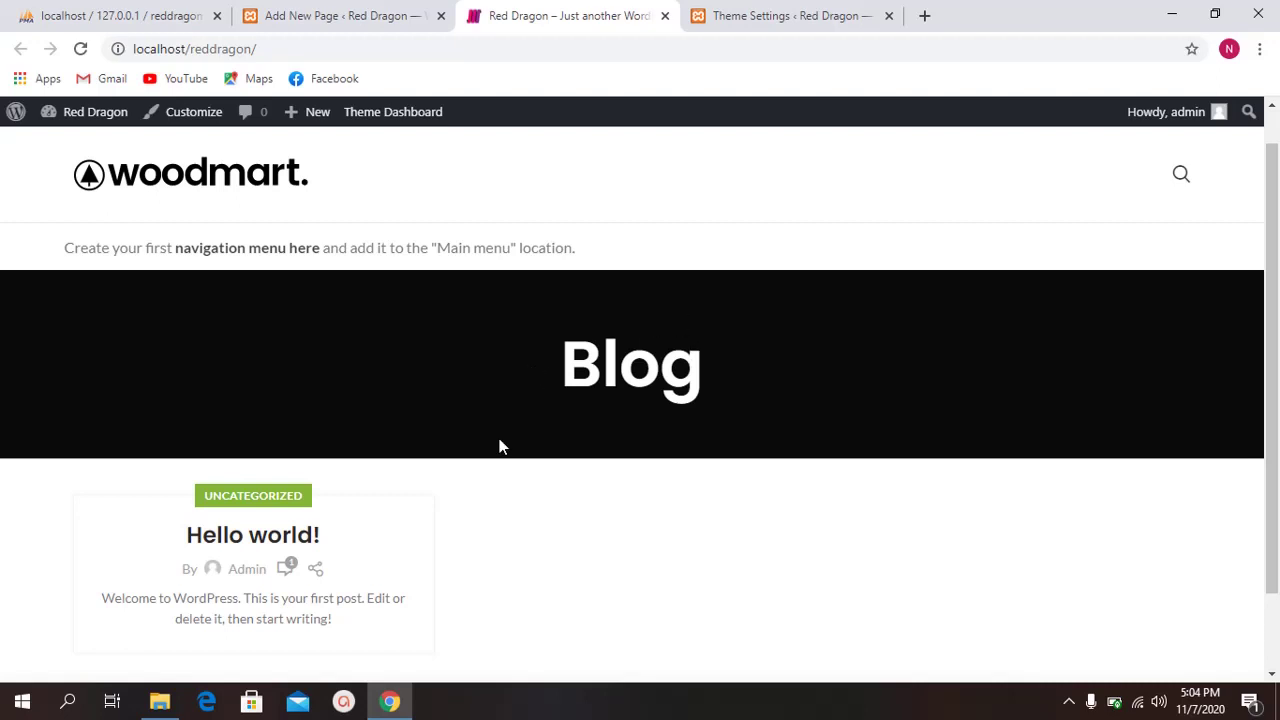
{"action": "left_click", "coordinate": [255, 12]}
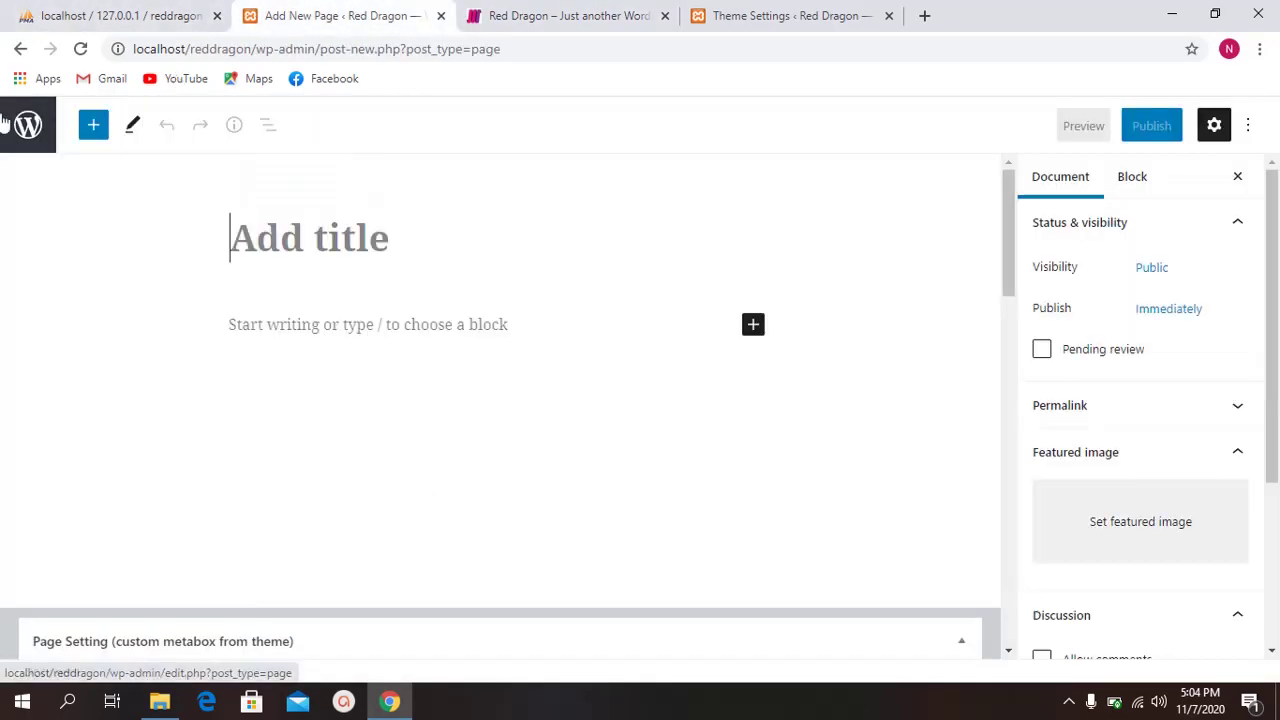
{"action": "left_click", "coordinate": [28, 125]}
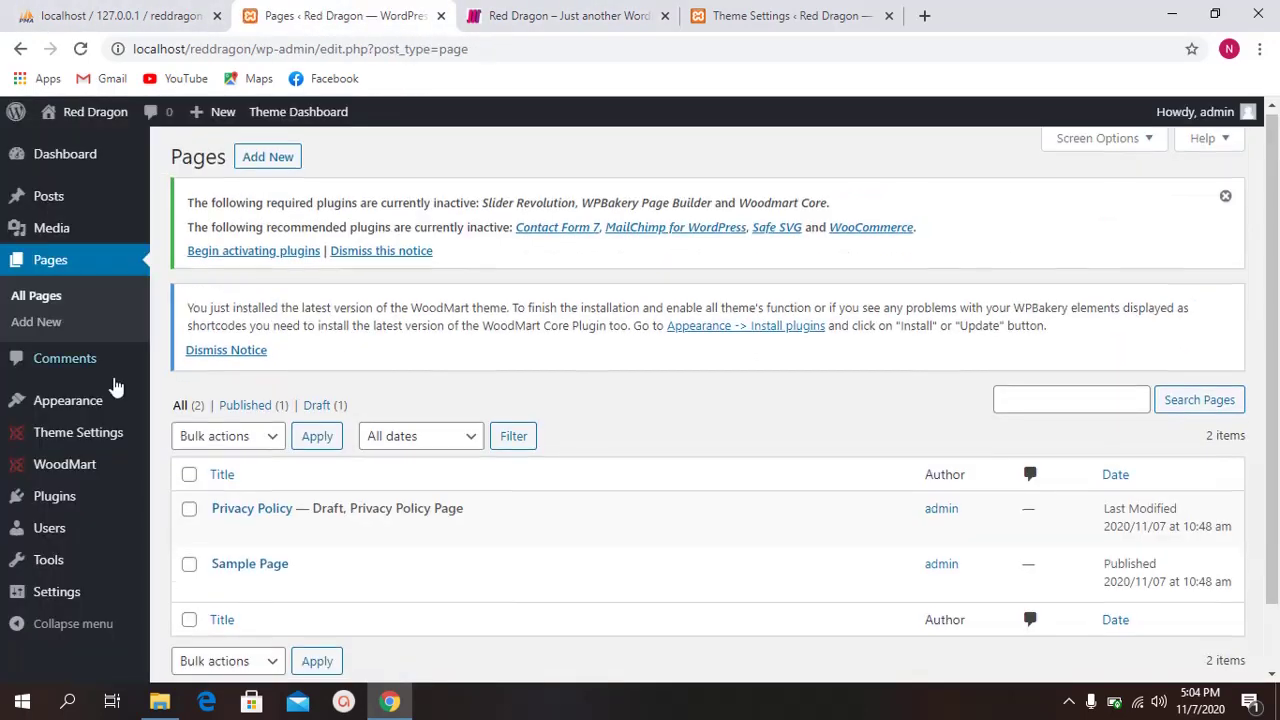
Step: Open Settings > General in a new tab and look through it
{"action": "scroll", "coordinate": [108, 575], "scroll_direction": "down", "scroll_amount": 1}
{"action": "mouse_move", "coordinate": [30, 592]}
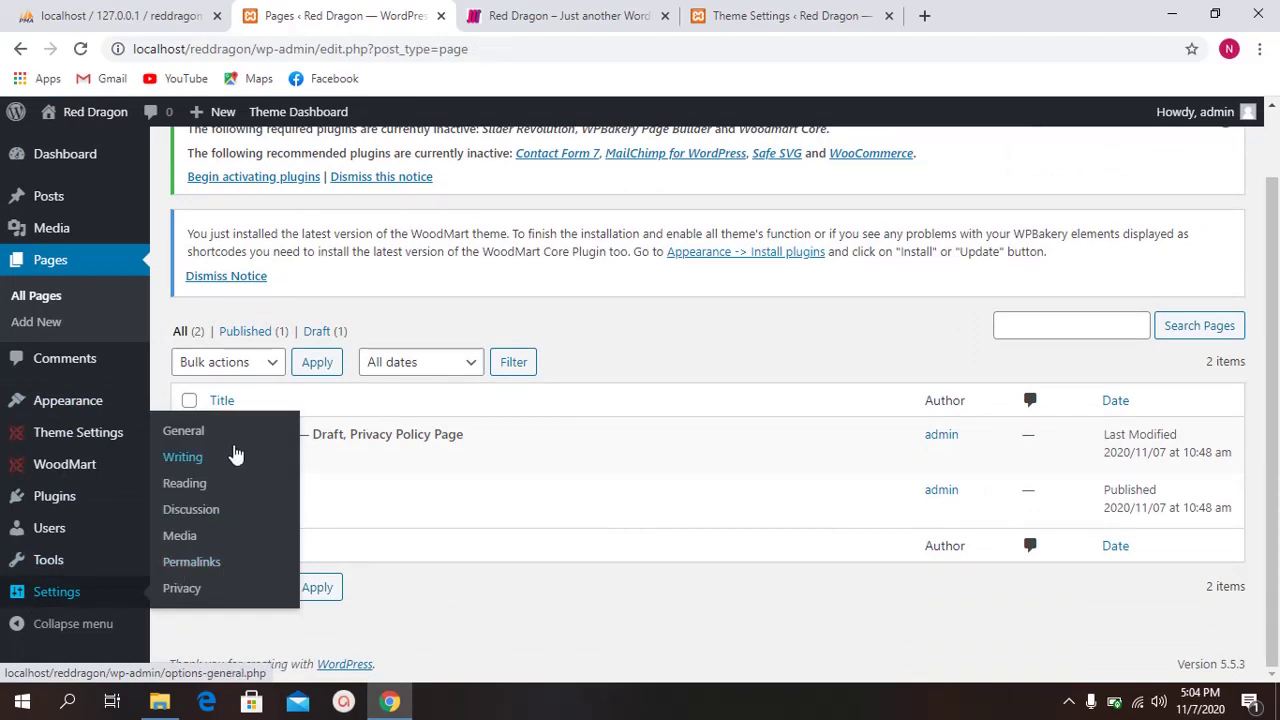
{"action": "middle_click", "coordinate": [215, 437]}
{"action": "left_click", "coordinate": [583, 10]}
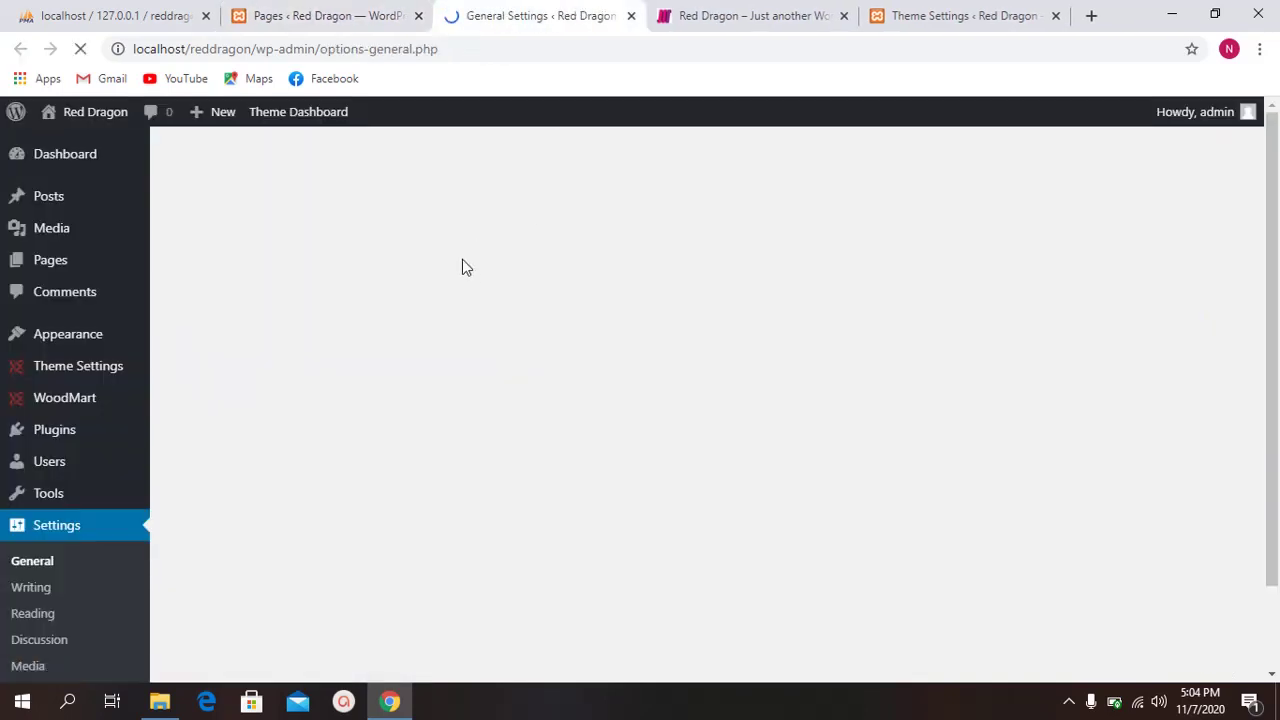
{"action": "scroll", "coordinate": [386, 309], "scroll_direction": "down", "scroll_amount": 1}
{"action": "scroll", "coordinate": [337, 331], "scroll_direction": "up", "scroll_amount": 1}
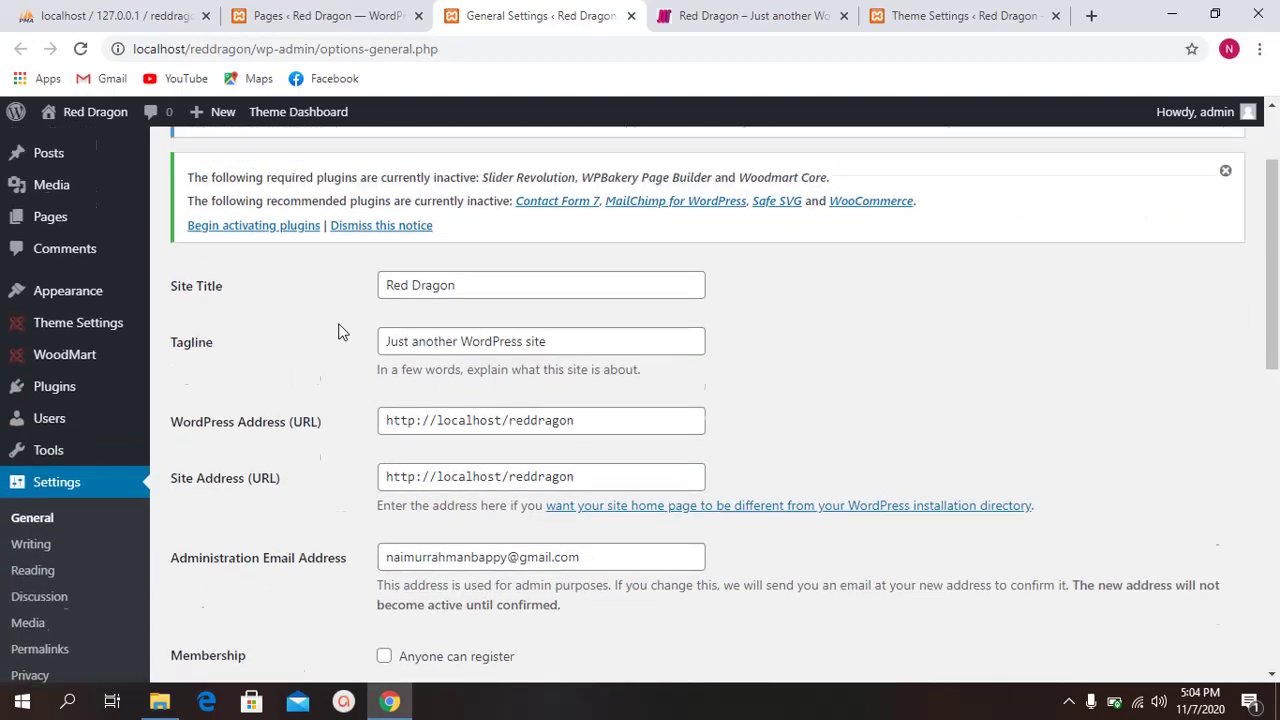
{"action": "scroll", "coordinate": [320, 350], "scroll_direction": "down", "scroll_amount": 10}
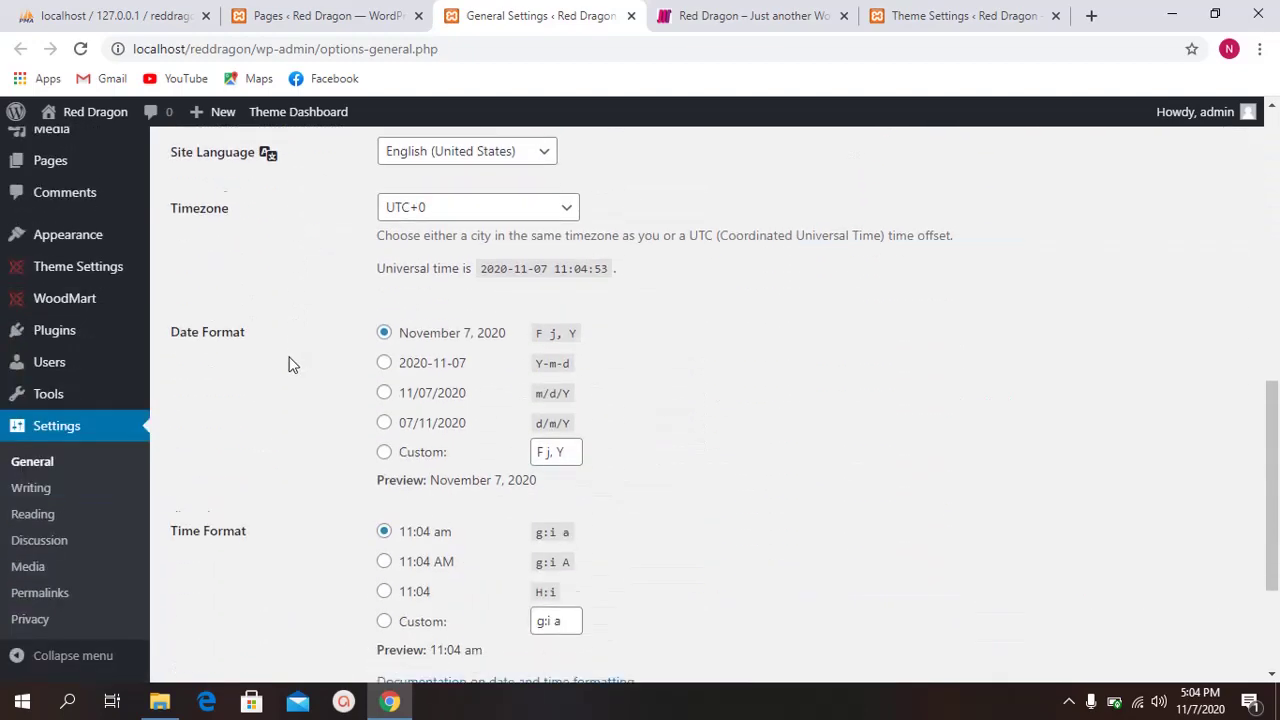
Step: Review Writing settings: Uncategorized default category and rpc.pingomatic.com update service
{"action": "left_click", "coordinate": [32, 488]}
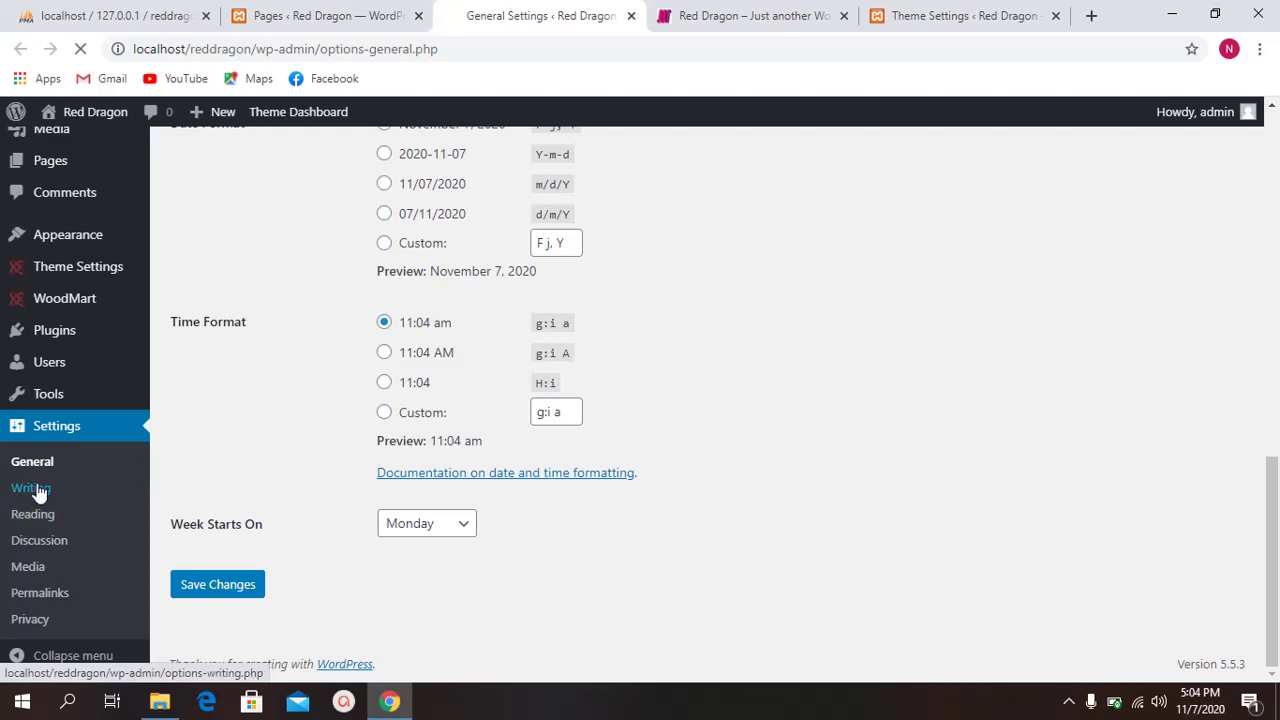
{"action": "scroll", "coordinate": [310, 440], "scroll_direction": "up", "scroll_amount": 5}
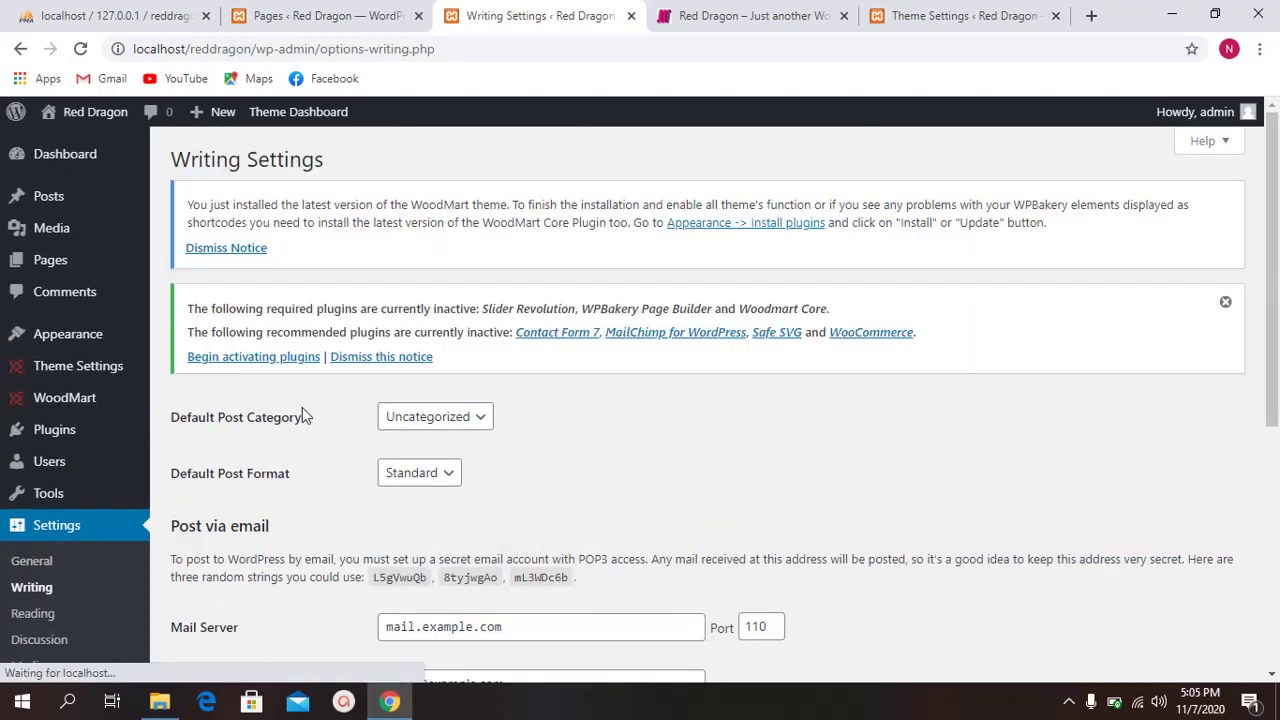
{"action": "scroll", "coordinate": [302, 407], "scroll_direction": "down", "scroll_amount": 1}
{"action": "scroll", "coordinate": [301, 406], "scroll_direction": "down", "scroll_amount": 4}
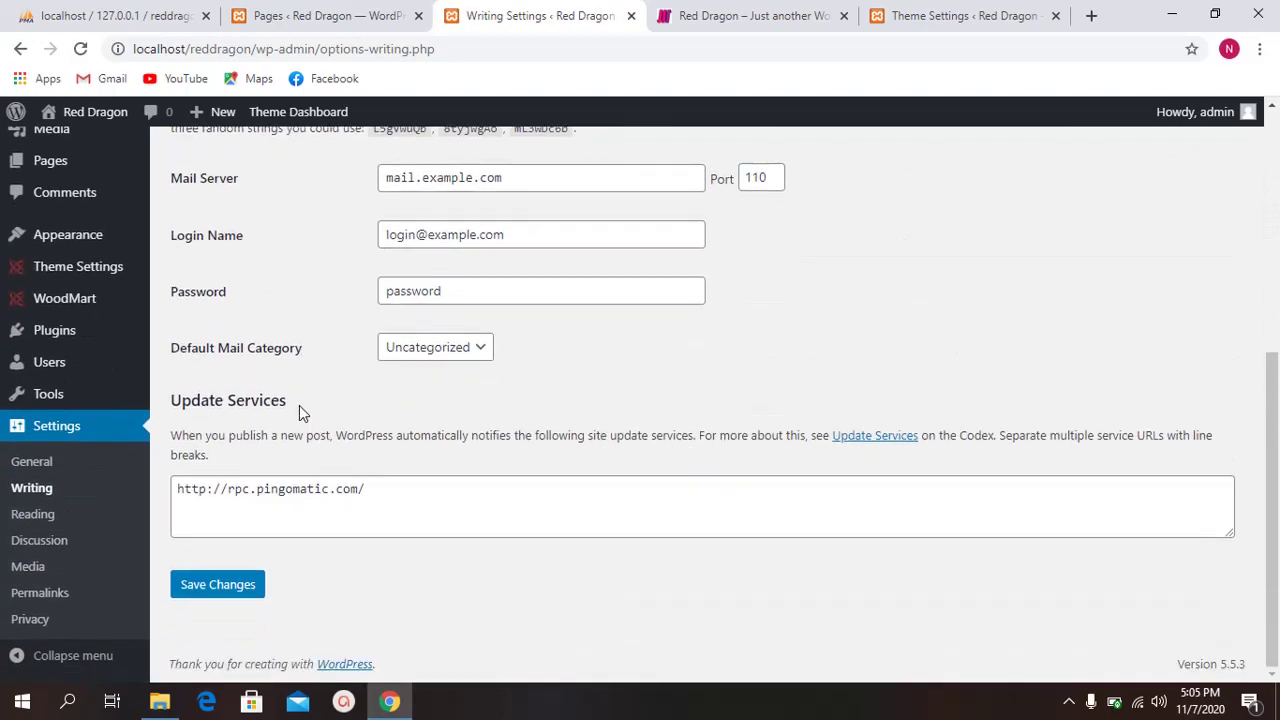
{"action": "left_click", "coordinate": [61, 515]}
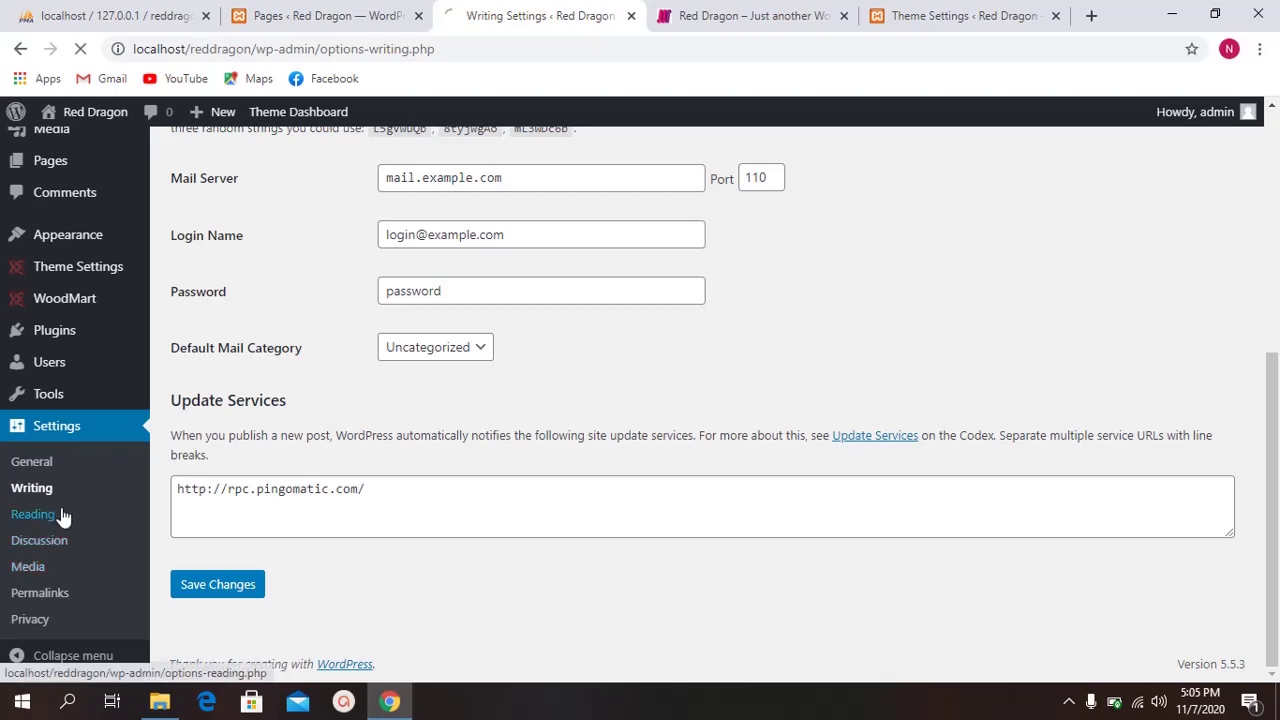
Step: Highlight the Reading settings' homepage display, Homepage and Posts page options
{"action": "scroll", "coordinate": [249, 451], "scroll_direction": "down", "scroll_amount": 3}
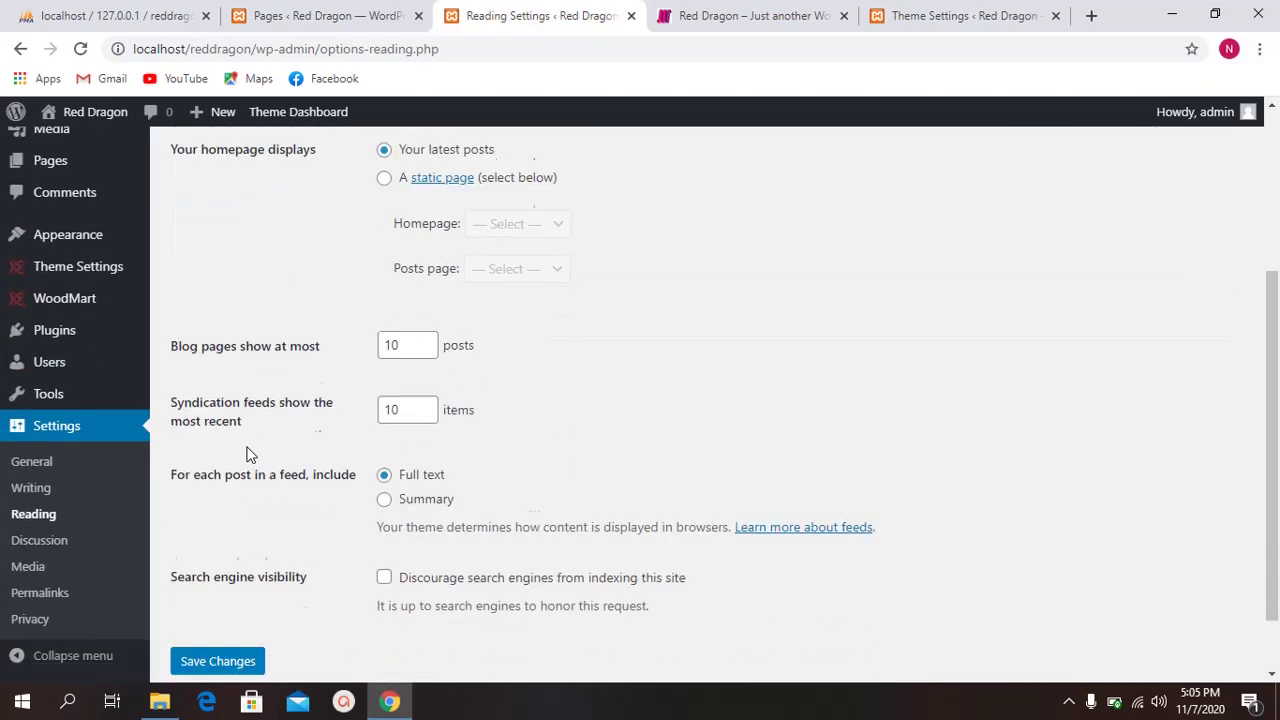
{"action": "scroll", "coordinate": [279, 418], "scroll_direction": "up", "scroll_amount": 2}
{"action": "left_click_drag", "start_coordinate": [173, 317], "coordinate": [316, 322]}
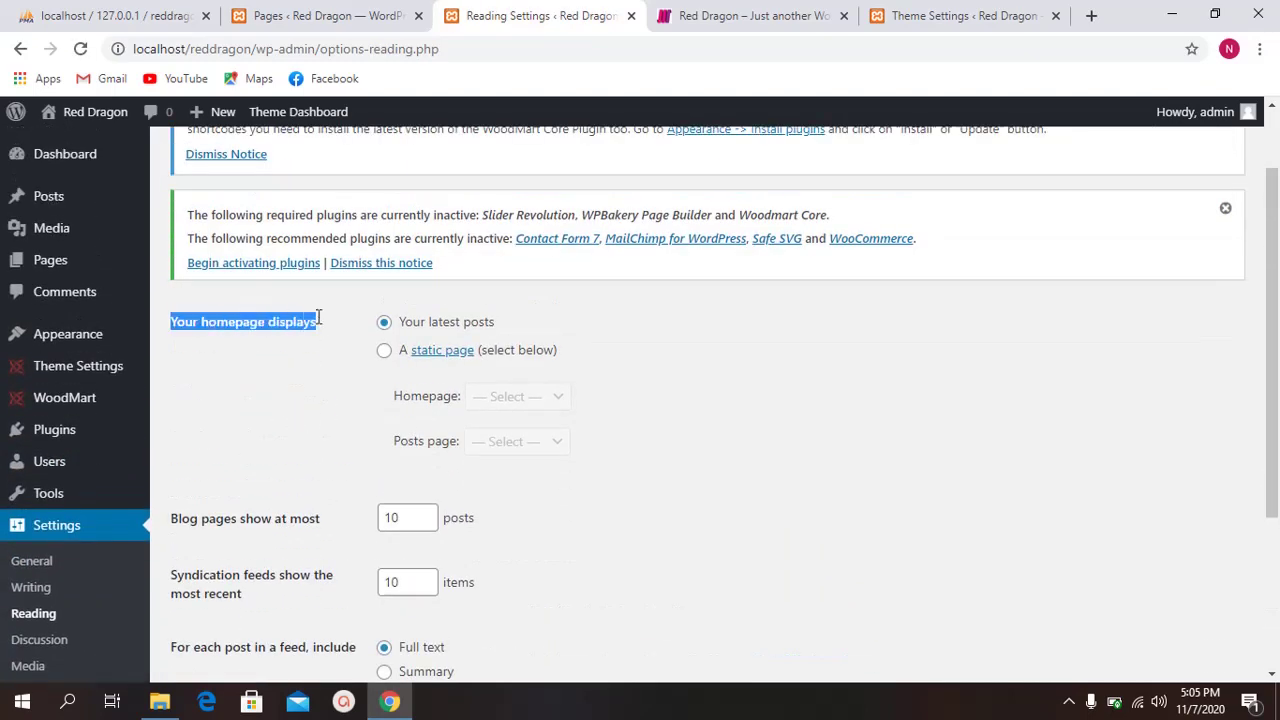
{"action": "left_click", "coordinate": [444, 332]}
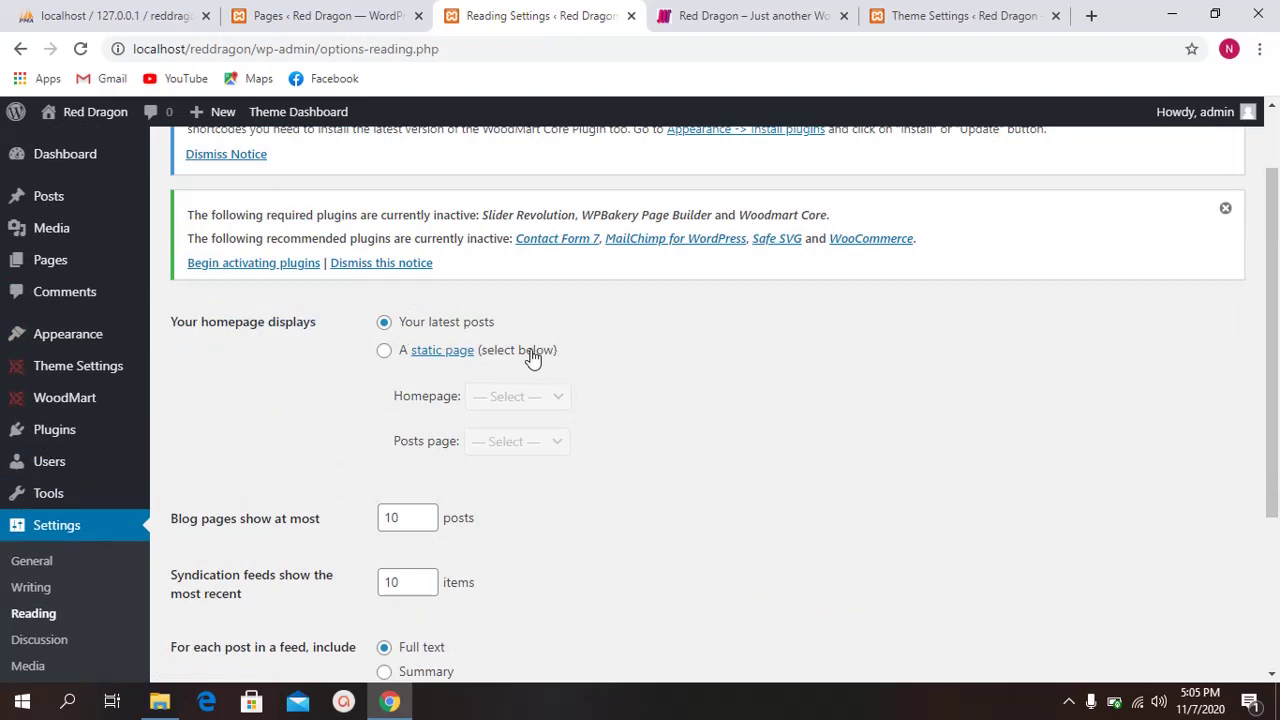
{"action": "double_click", "coordinate": [391, 398]}
{"action": "left_click_drag", "start_coordinate": [397, 437], "coordinate": [447, 450]}
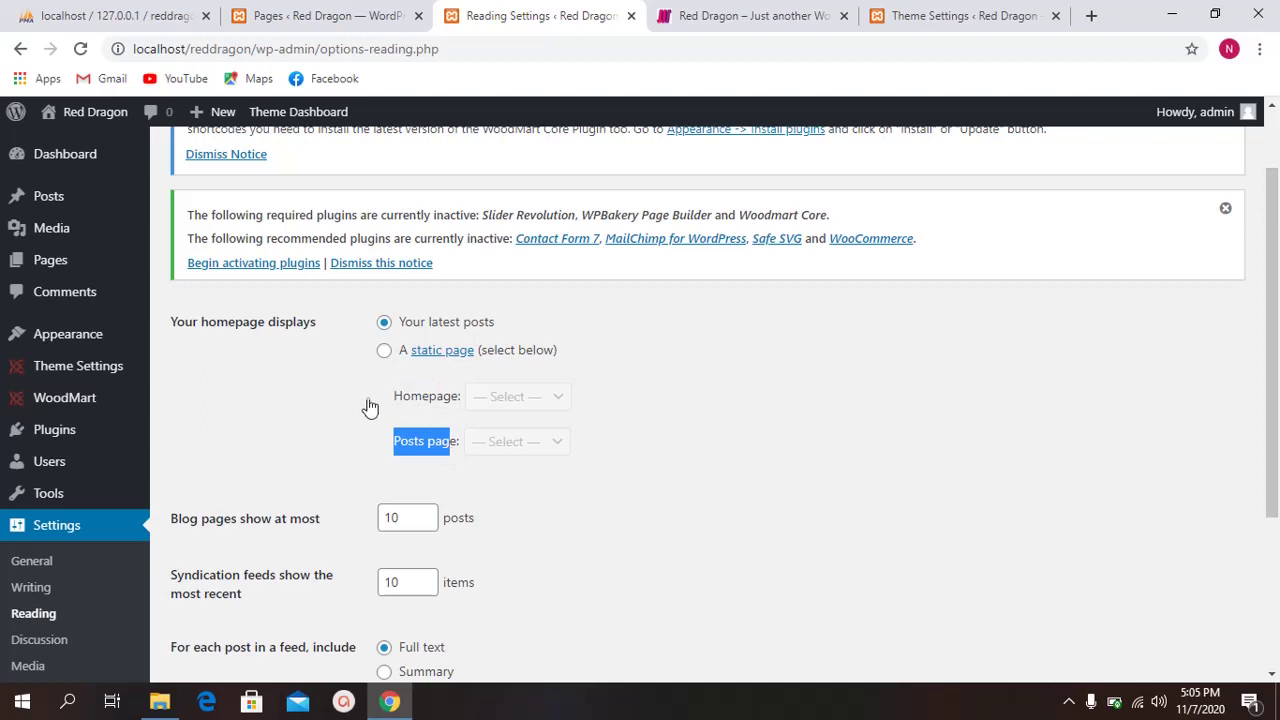
{"action": "scroll", "coordinate": [80, 274], "scroll_direction": "up", "scroll_amount": 1}
{"action": "mouse_move", "coordinate": [60, 207]}
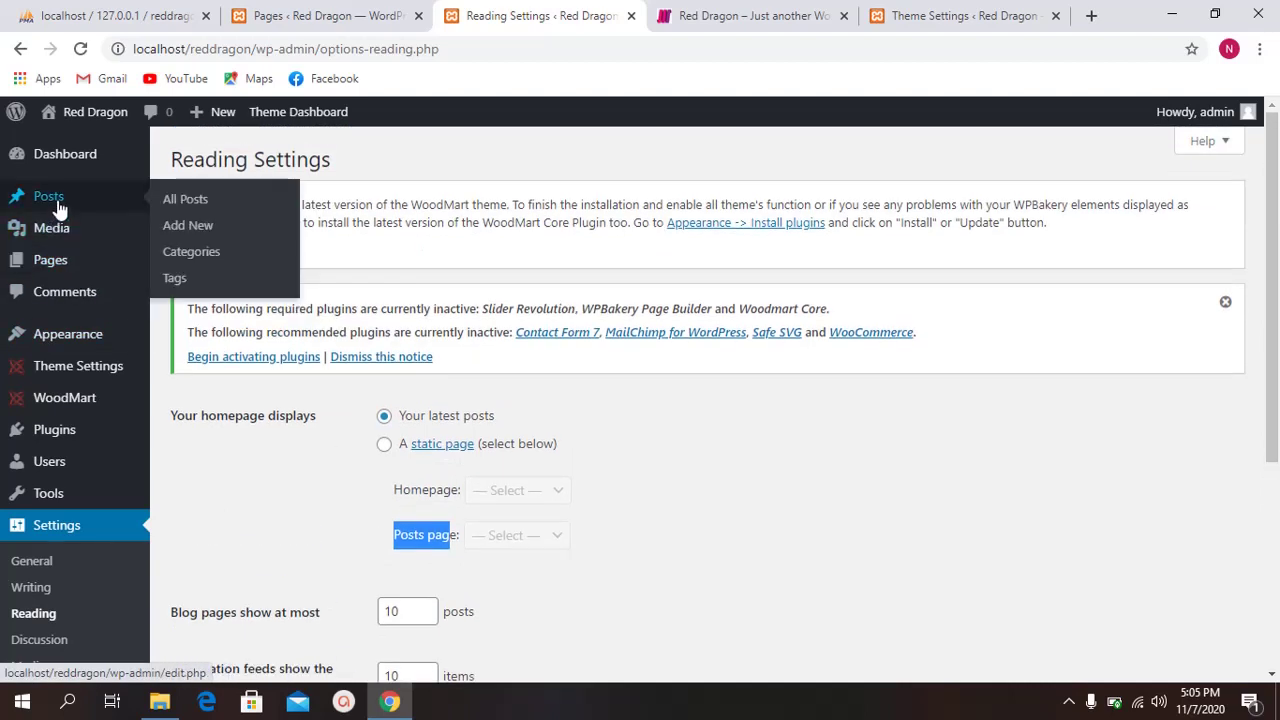
Step: Confirm the live front page still shows Blog posts, then return to Reading settings
{"action": "left_click", "coordinate": [785, 18]}
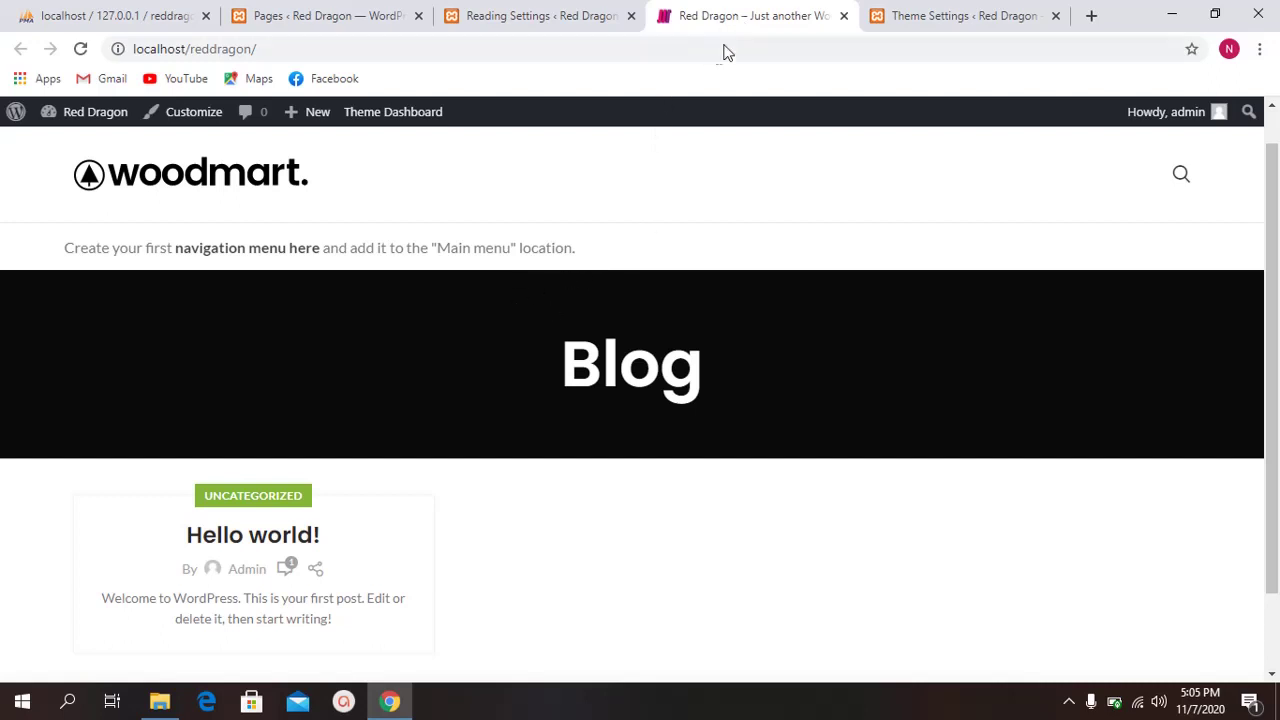
{"action": "scroll", "coordinate": [590, 277], "scroll_direction": "up", "scroll_amount": 1}
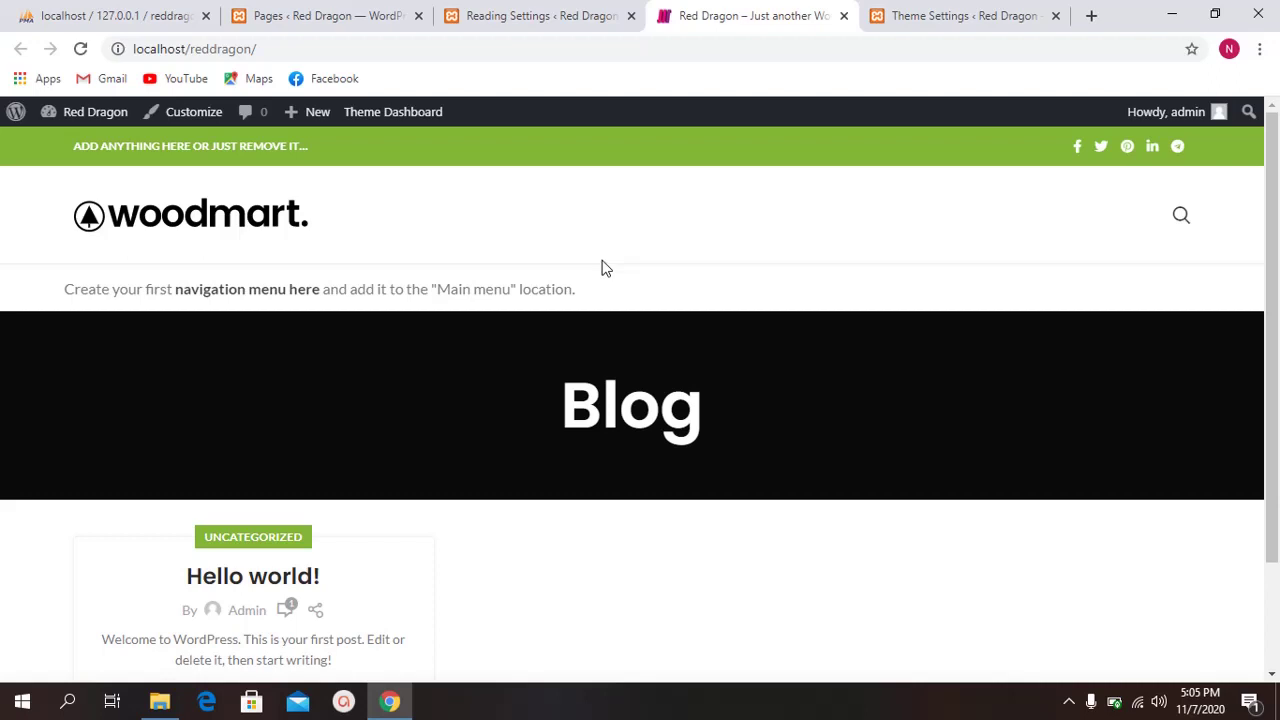
{"action": "scroll", "coordinate": [588, 322], "scroll_direction": "down", "scroll_amount": 1}
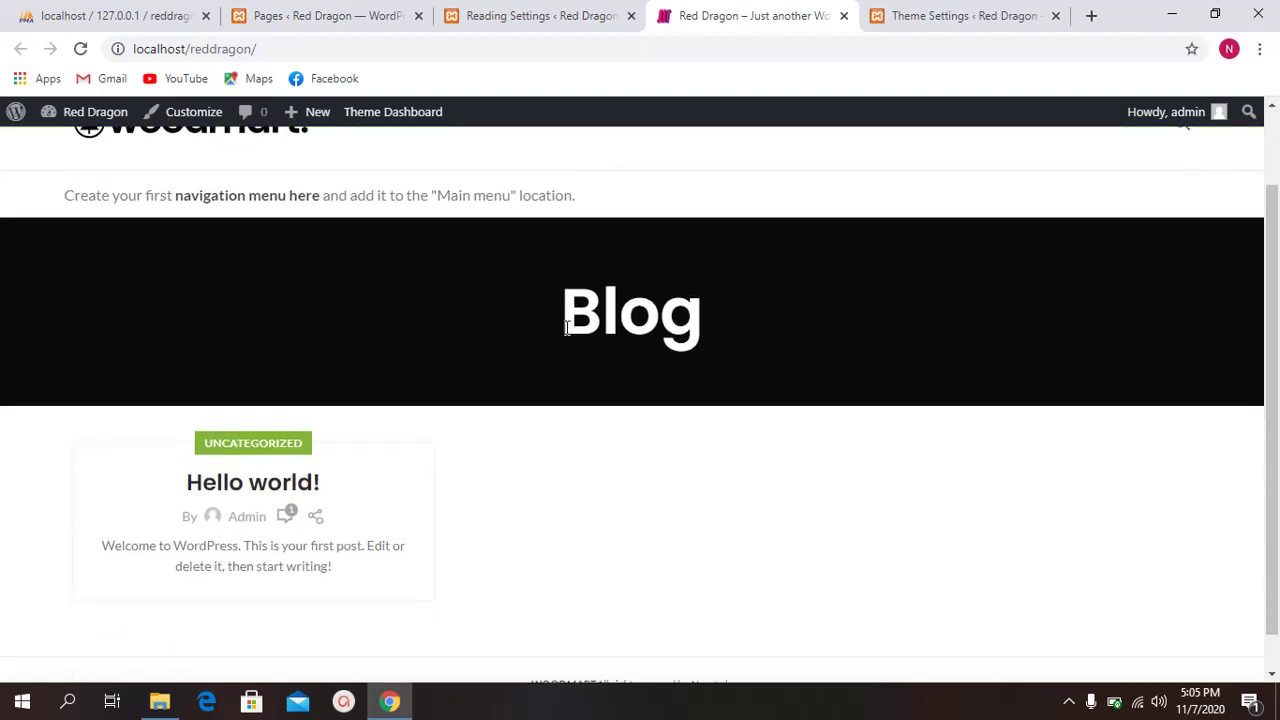
{"action": "scroll", "coordinate": [588, 322], "scroll_direction": "up", "scroll_amount": 1}
{"action": "left_click", "coordinate": [608, 15]}
{"action": "scroll", "coordinate": [490, 425], "scroll_direction": "down", "scroll_amount": 2}
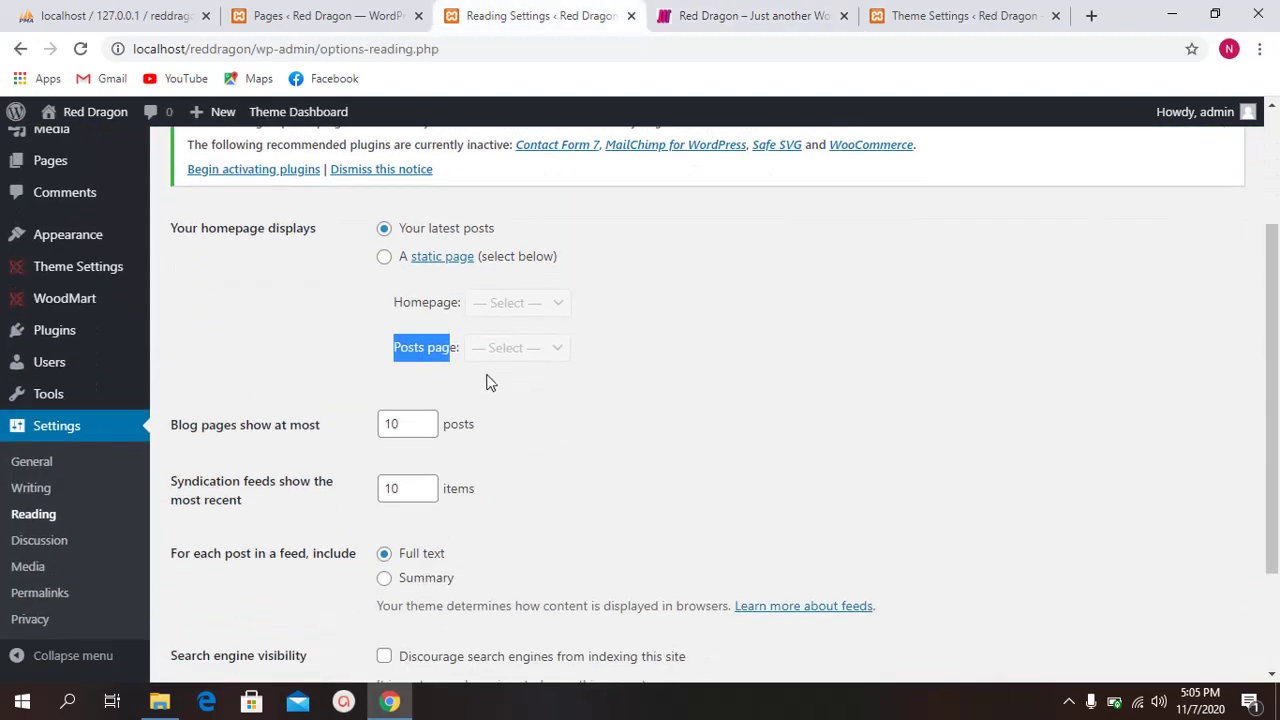
Step: Set the homepage to display a static page, leaving the Homepage and Posts page choices unset
{"action": "left_click", "coordinate": [394, 266]}
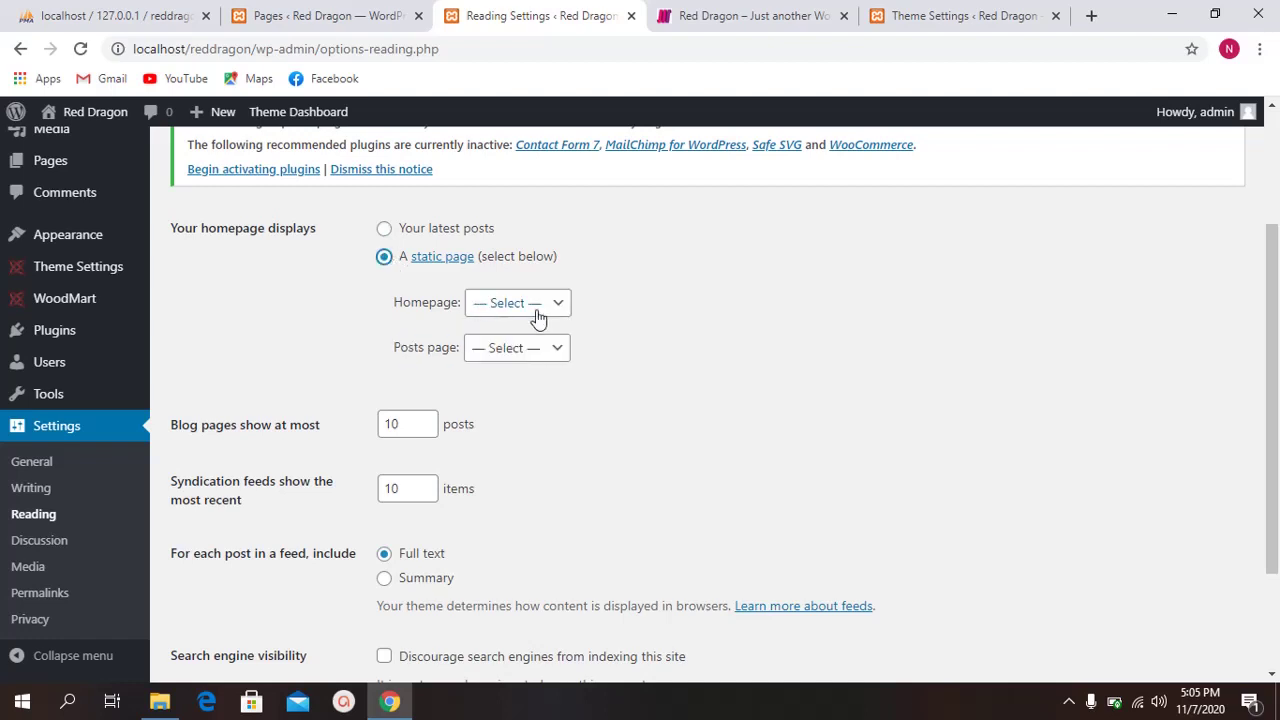
{"action": "left_click", "coordinate": [535, 308]}
{"action": "left_click", "coordinate": [520, 327]}
{"action": "left_click", "coordinate": [517, 348]}
{"action": "left_click", "coordinate": [497, 365]}
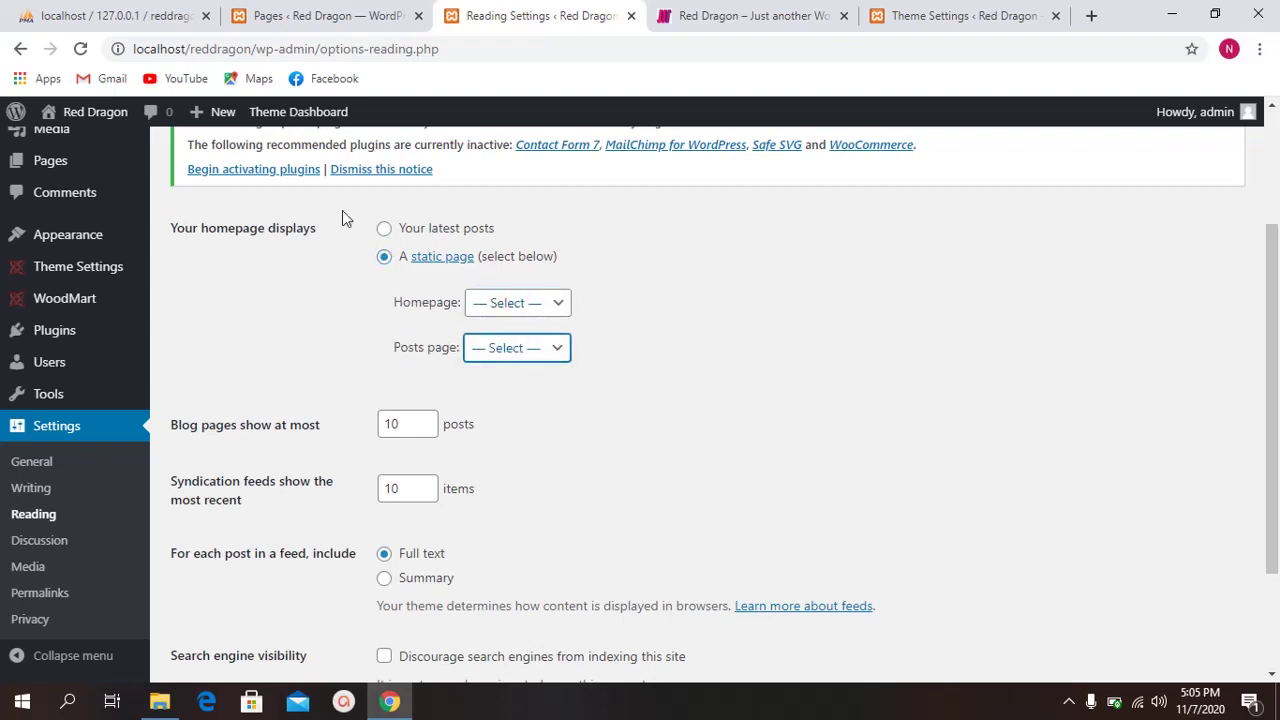
Step: Start a new blank page from the Pages list and return to its editor
{"action": "left_click", "coordinate": [325, 15]}
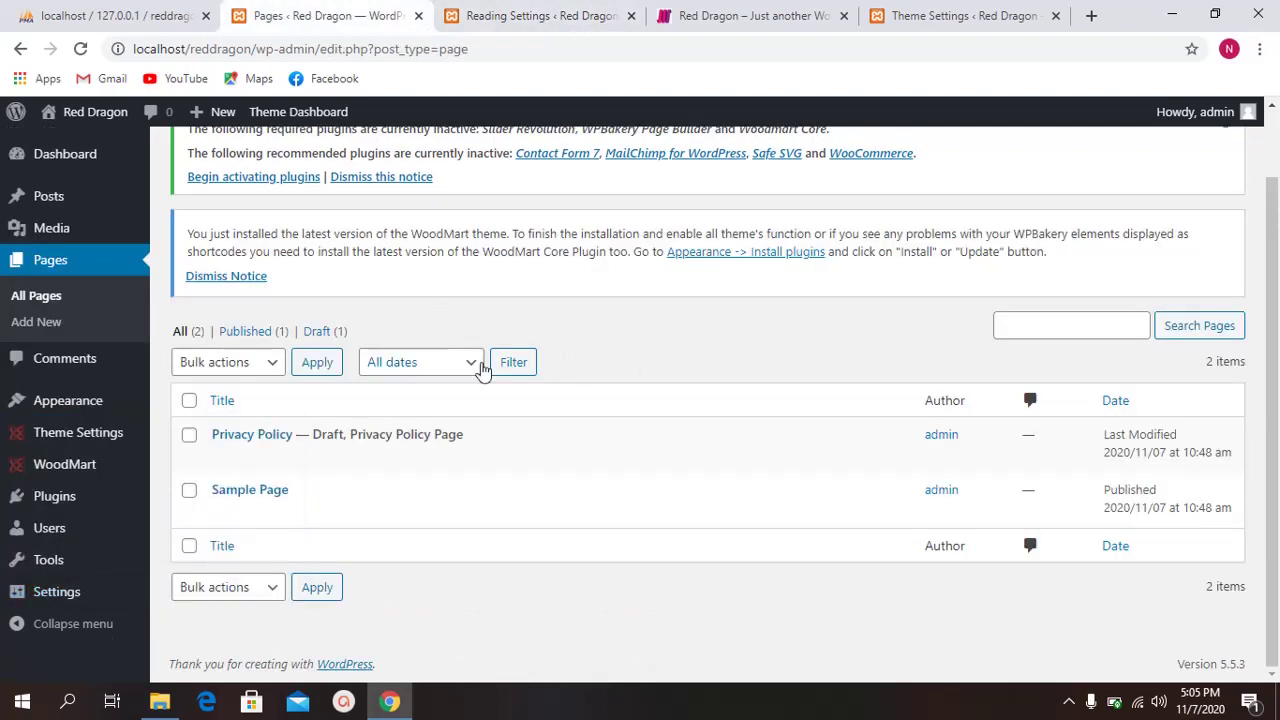
{"action": "scroll", "coordinate": [340, 240], "scroll_direction": "up", "scroll_amount": 1}
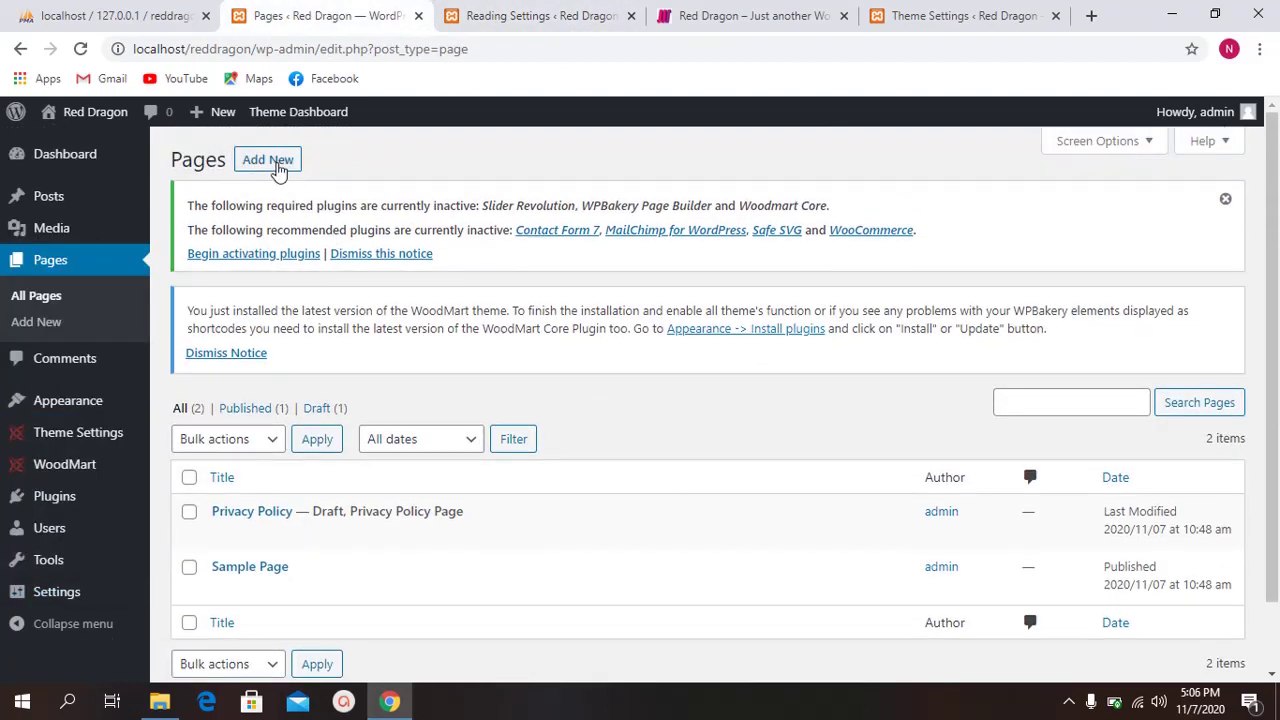
{"action": "left_click", "coordinate": [278, 168]}
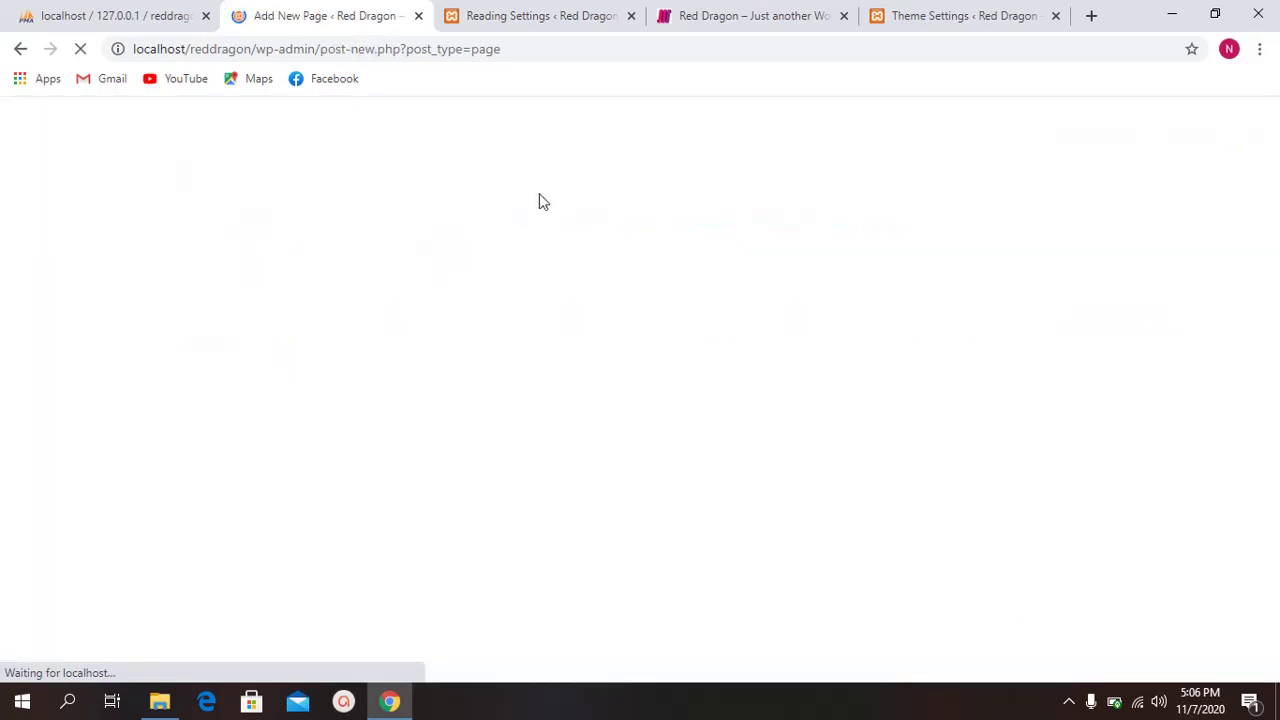
{"action": "left_click", "coordinate": [503, 22]}
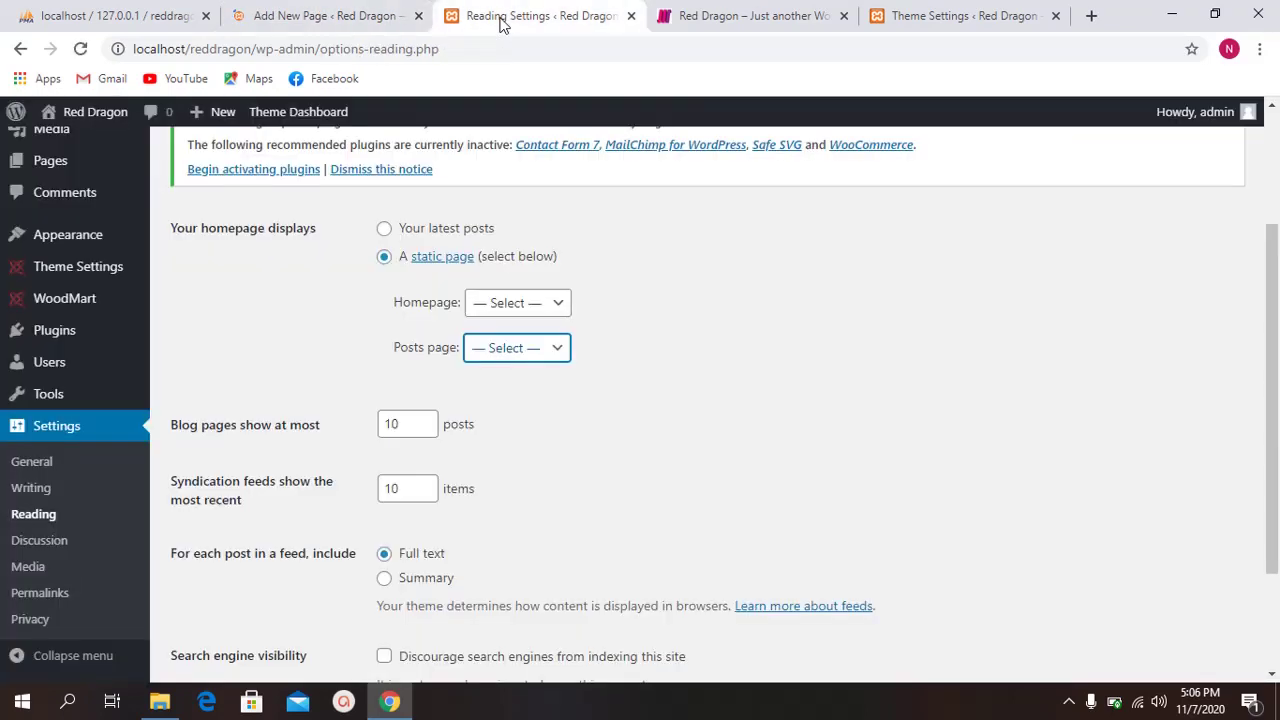
{"action": "left_click", "coordinate": [489, 350]}
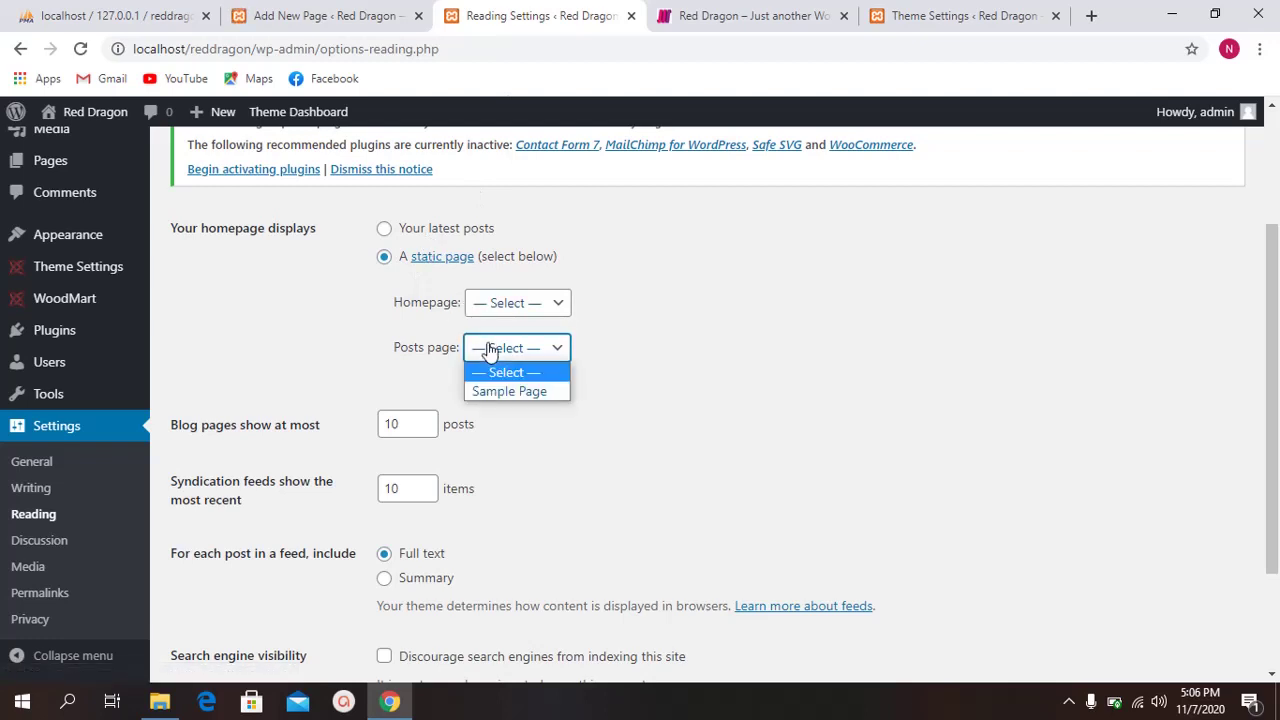
{"action": "left_click", "coordinate": [489, 350]}
{"action": "left_click", "coordinate": [330, 16]}
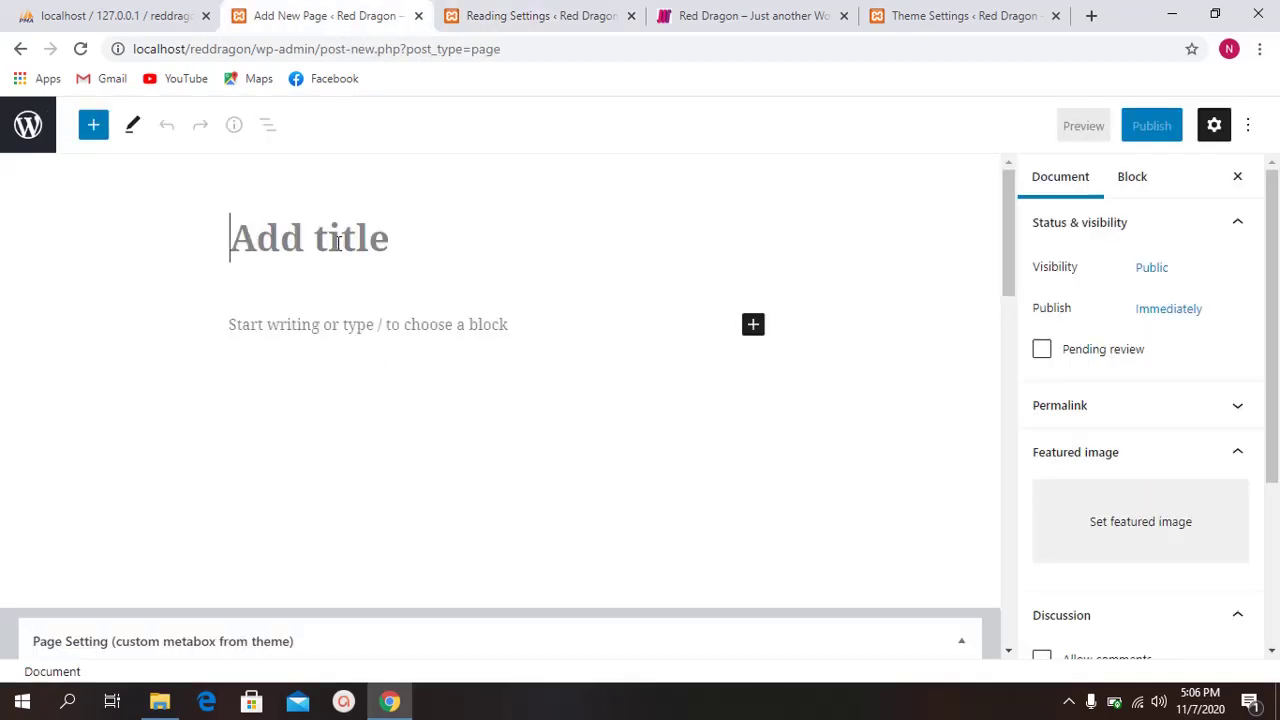
Step: Title the new page 'Home' and switch on its Disable Page title option
{"action": "type", "text": "Home"}
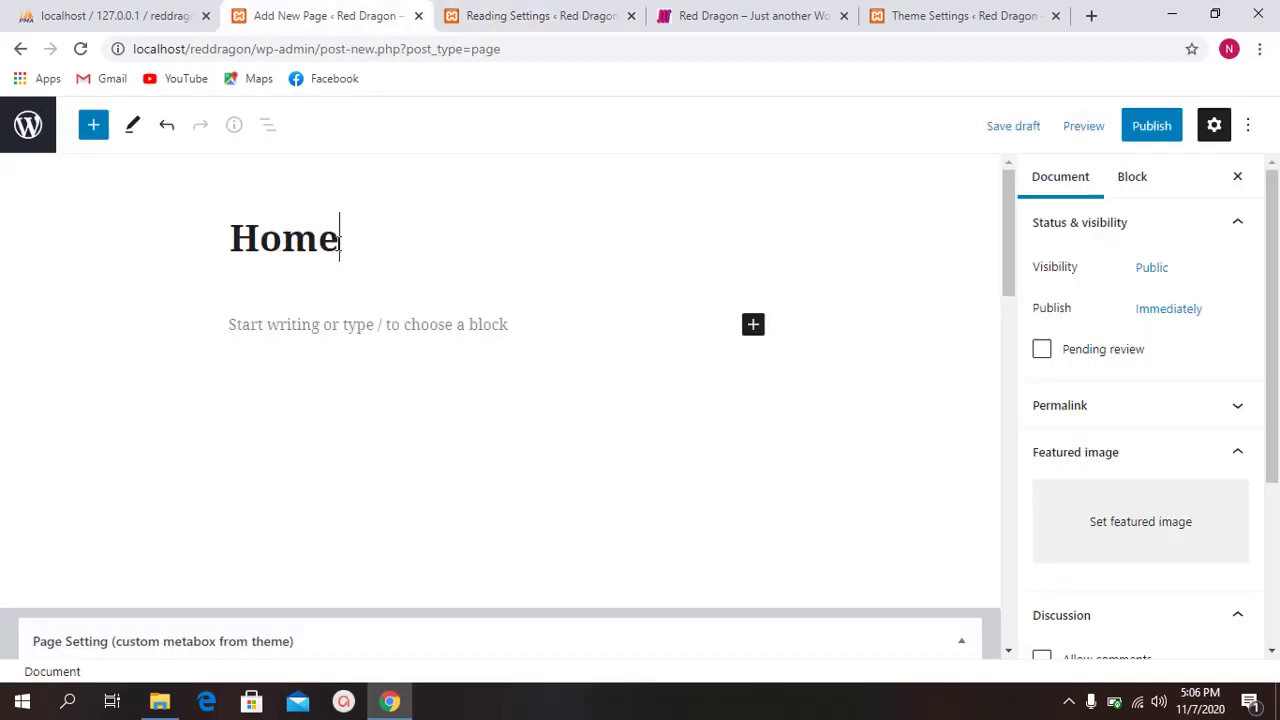
{"action": "scroll", "coordinate": [417, 426], "scroll_direction": "down", "scroll_amount": 7}
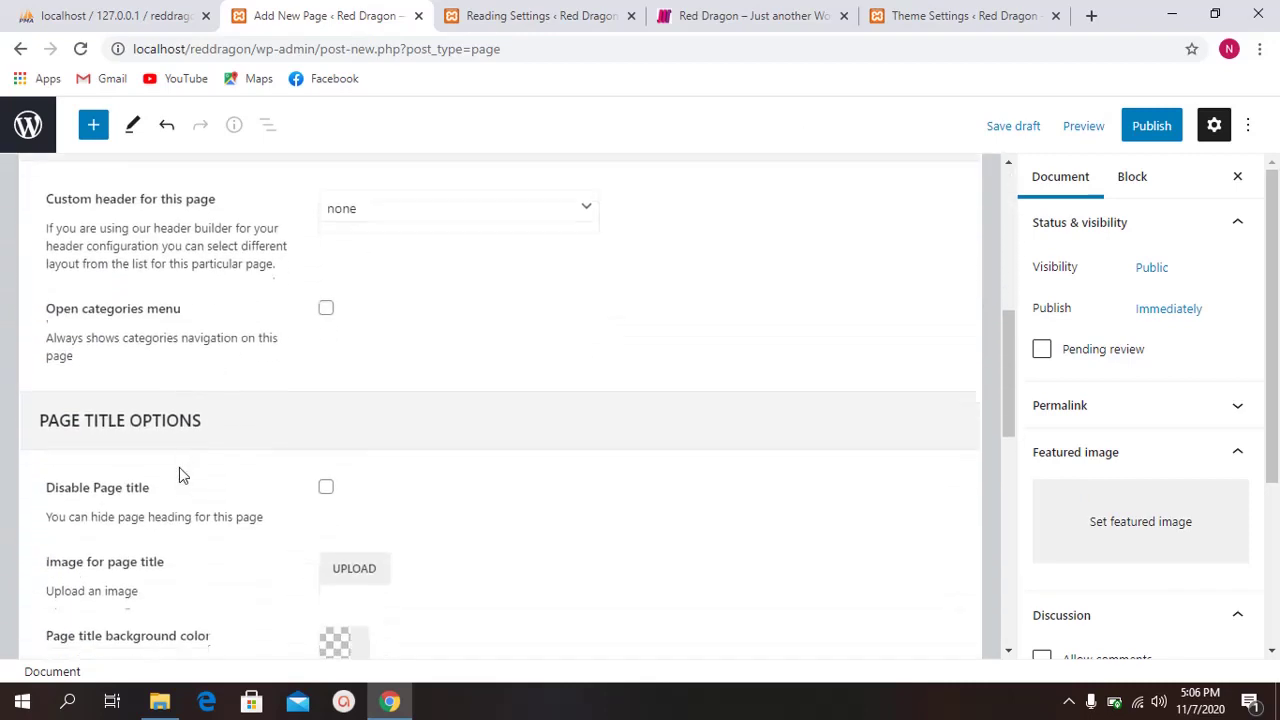
{"action": "left_click", "coordinate": [325, 395]}
{"action": "scroll", "coordinate": [244, 396], "scroll_direction": "down", "scroll_amount": 2}
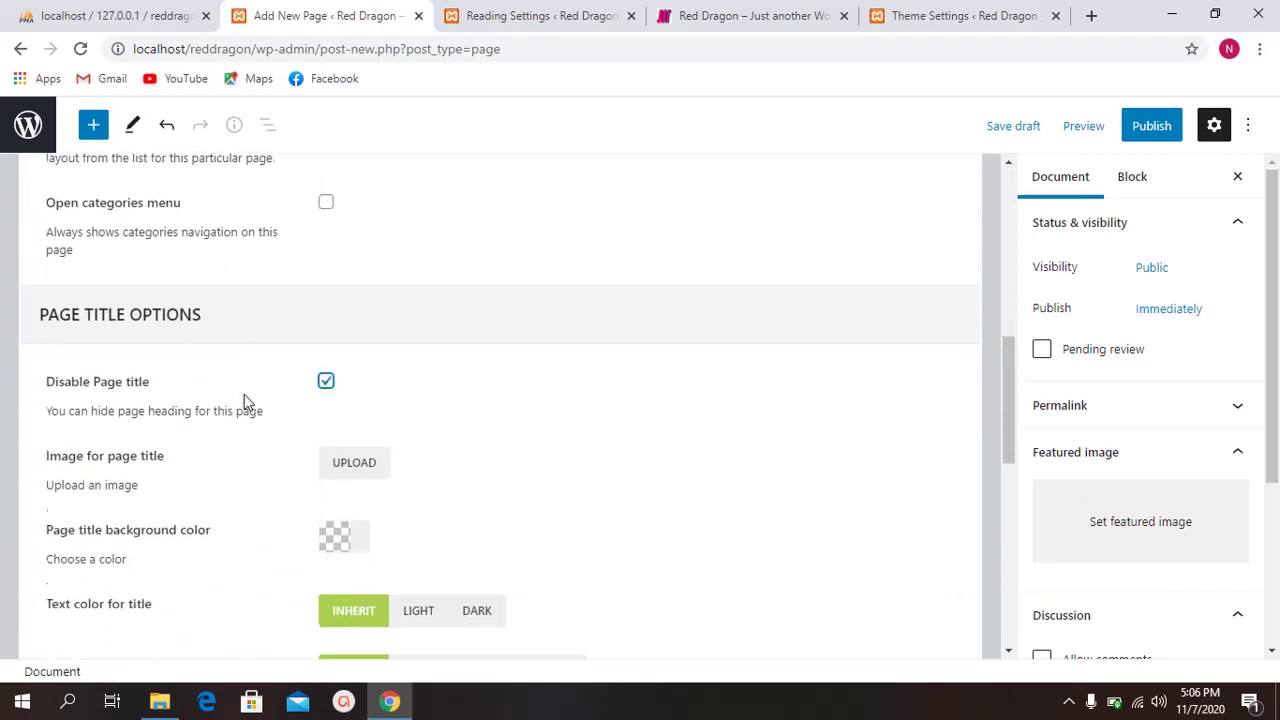
{"action": "scroll", "coordinate": [225, 395], "scroll_direction": "up", "scroll_amount": 4}
{"action": "scroll", "coordinate": [233, 376], "scroll_direction": "down", "scroll_amount": 2}
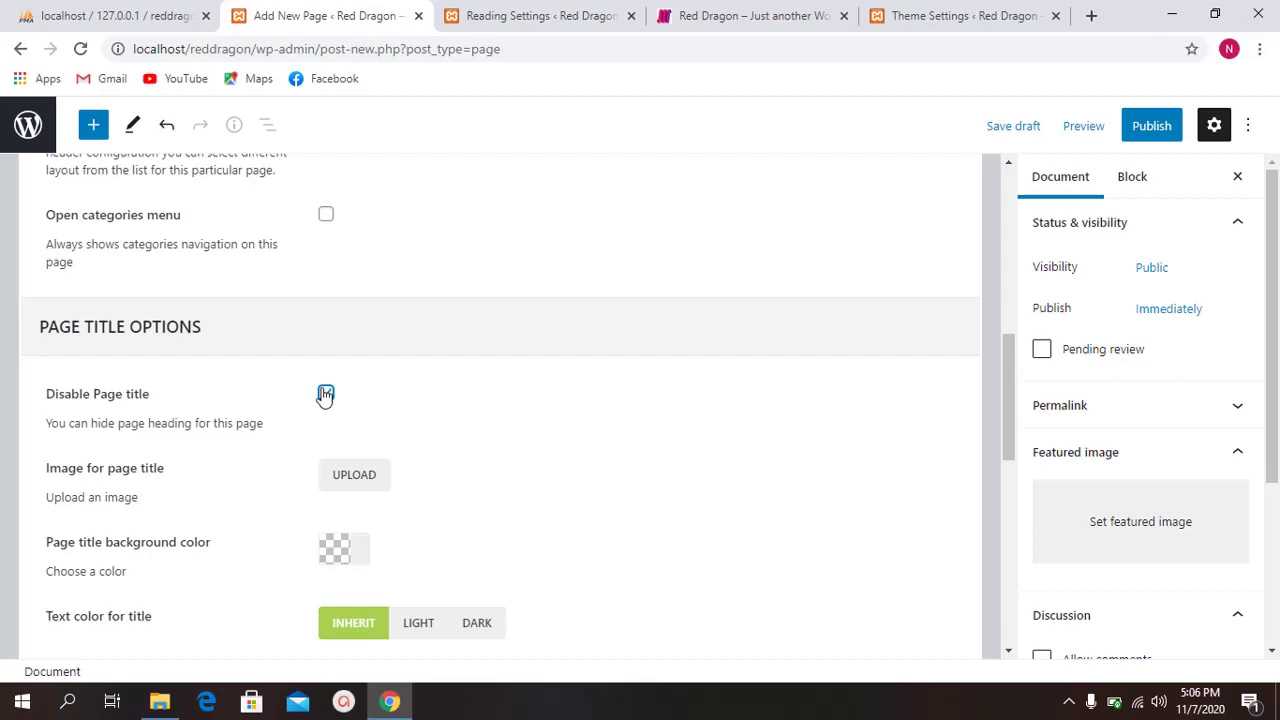
Step: Glance at the live Blog front page and Reading settings, then return to the page editor
{"action": "left_click", "coordinate": [752, 16]}
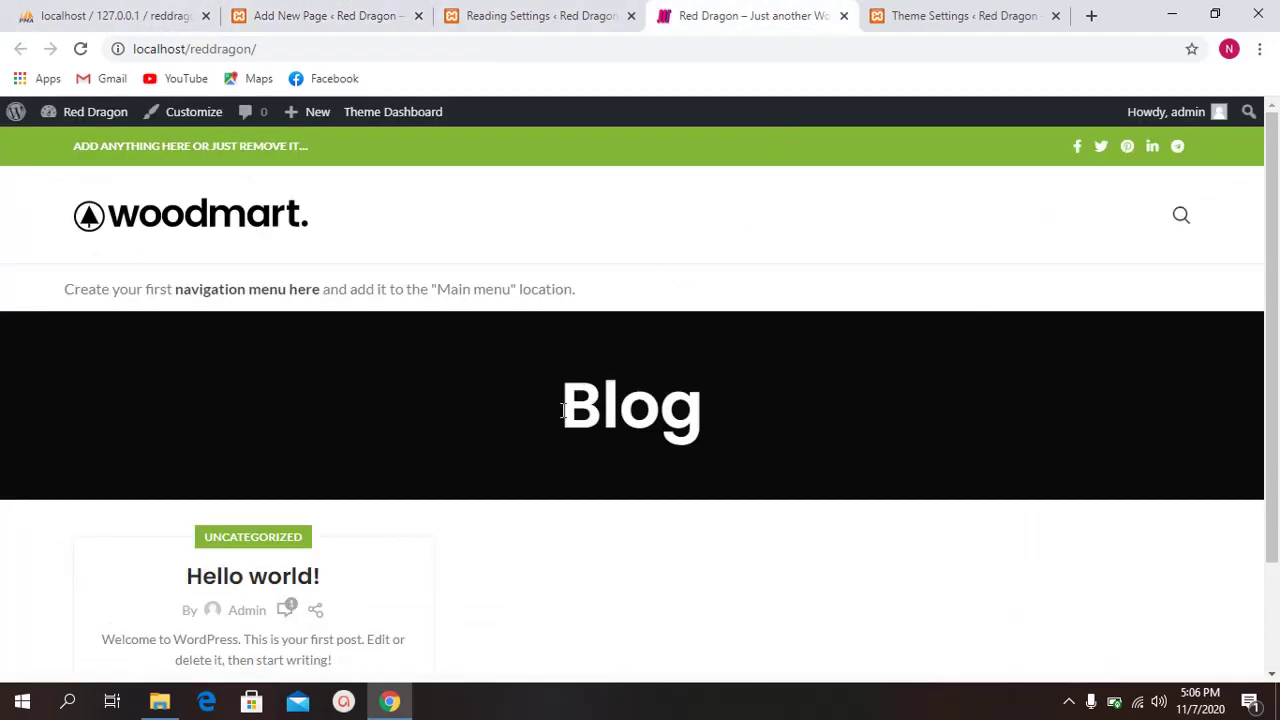
{"action": "left_click_drag", "start_coordinate": [563, 410], "coordinate": [763, 412]}
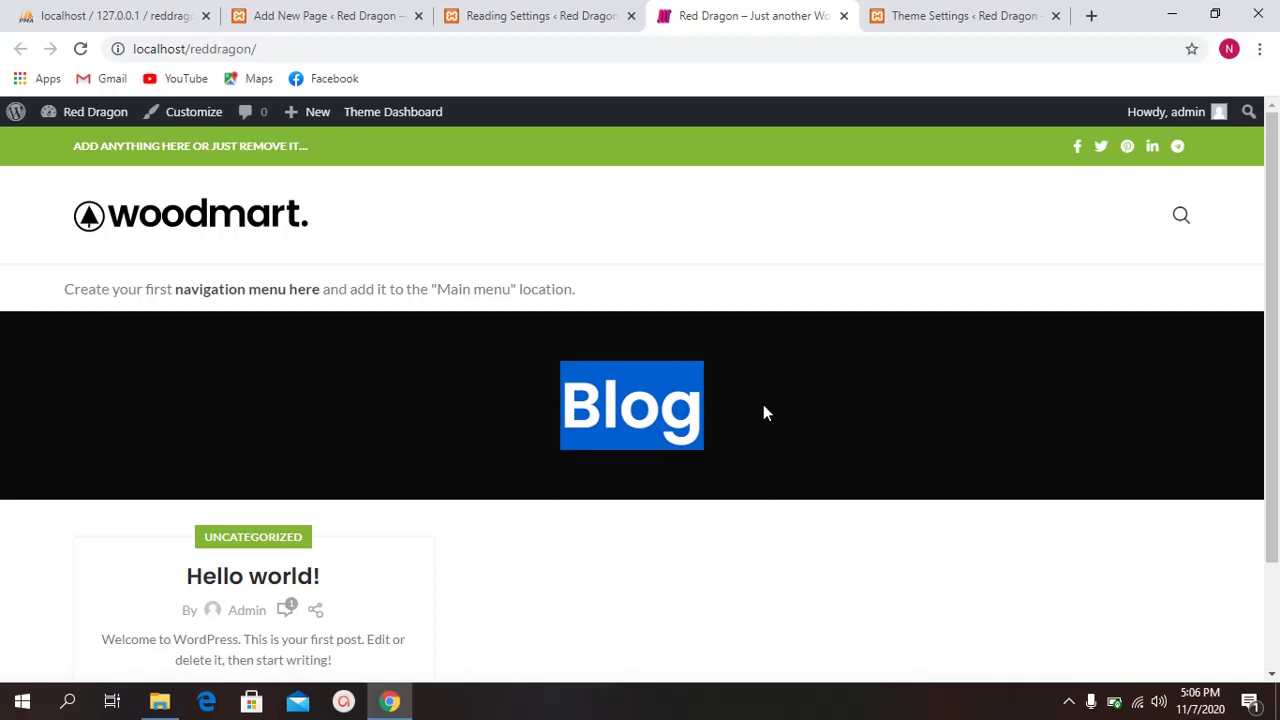
{"action": "left_click", "coordinate": [583, 337]}
{"action": "left_click", "coordinate": [541, 14]}
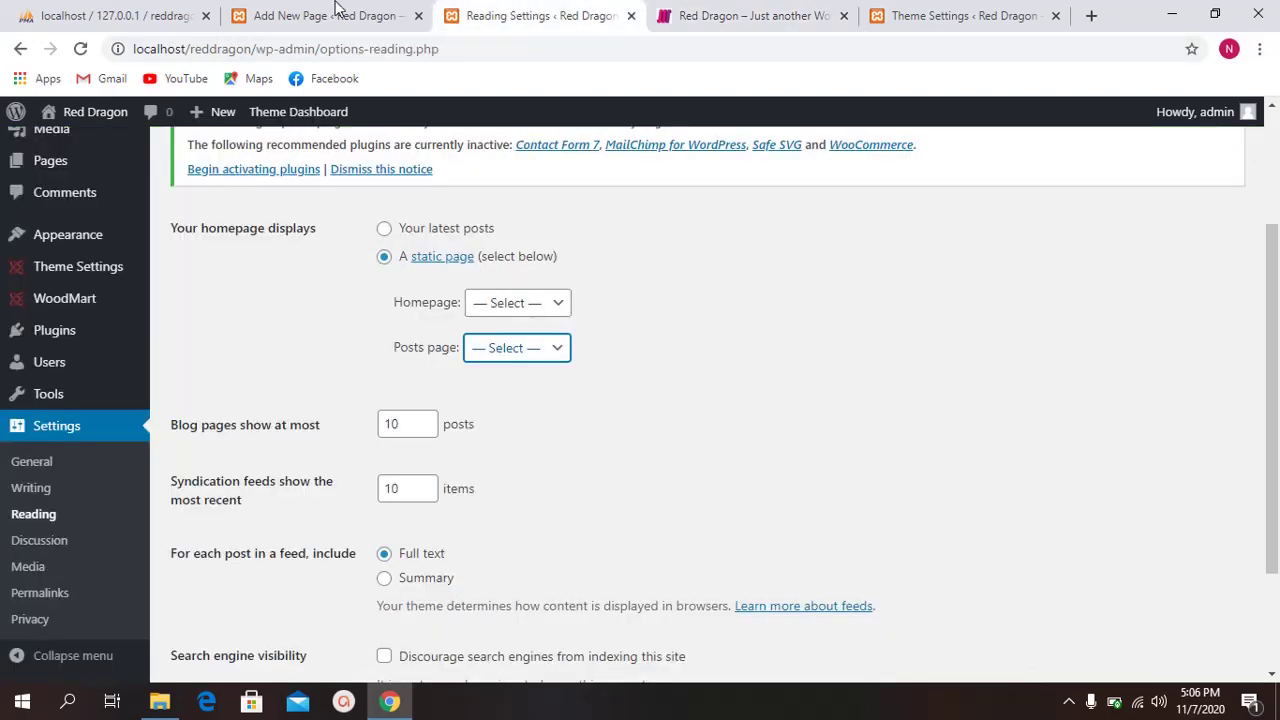
{"action": "left_click", "coordinate": [336, 8]}
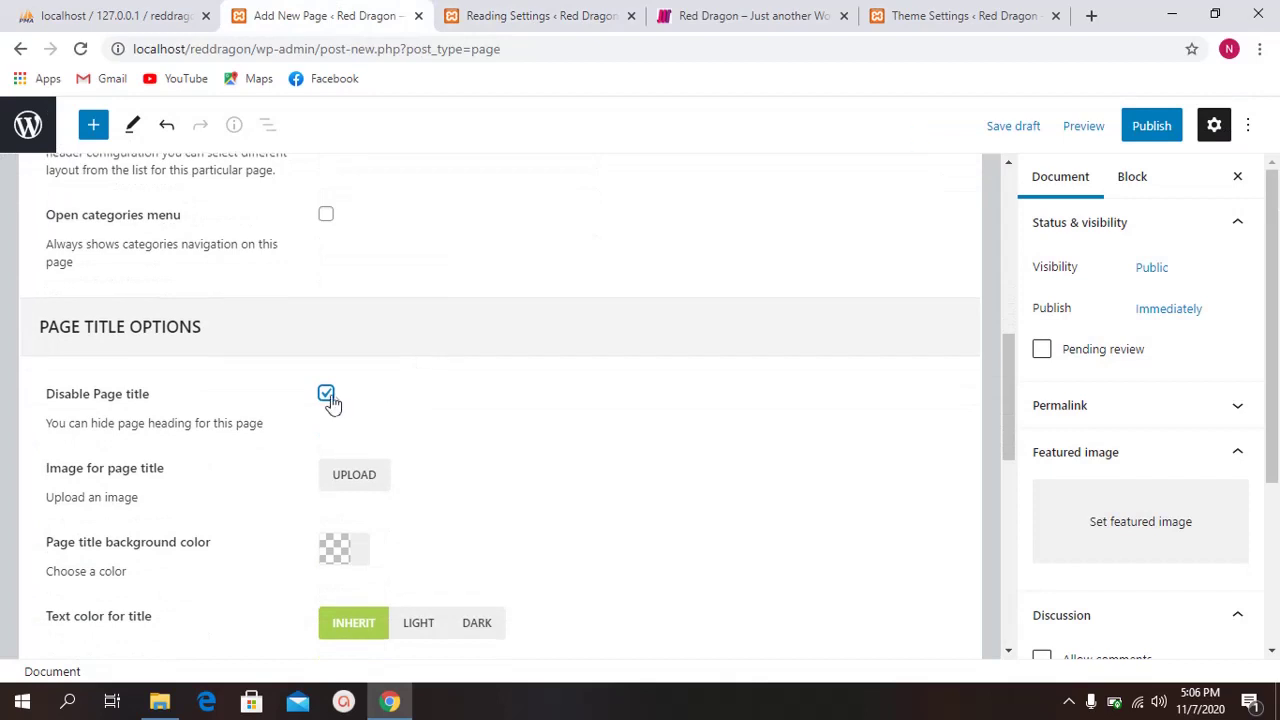
Step: Set the page's sidebar position to WITHOUT and start publishing it
{"action": "scroll", "coordinate": [251, 406], "scroll_direction": "down", "scroll_amount": 5}
{"action": "left_click", "coordinate": [452, 380]}
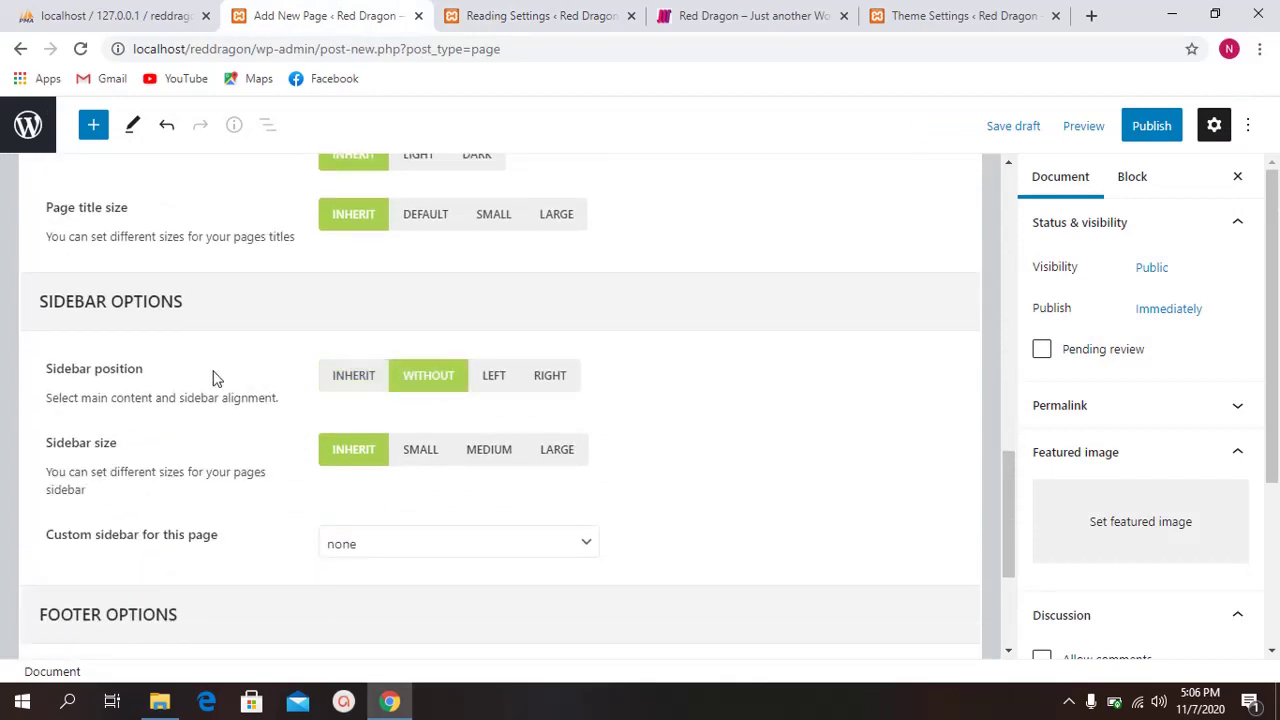
{"action": "left_click_drag", "start_coordinate": [59, 373], "coordinate": [151, 374]}
{"action": "scroll", "coordinate": [363, 354], "scroll_direction": "down", "scroll_amount": 1}
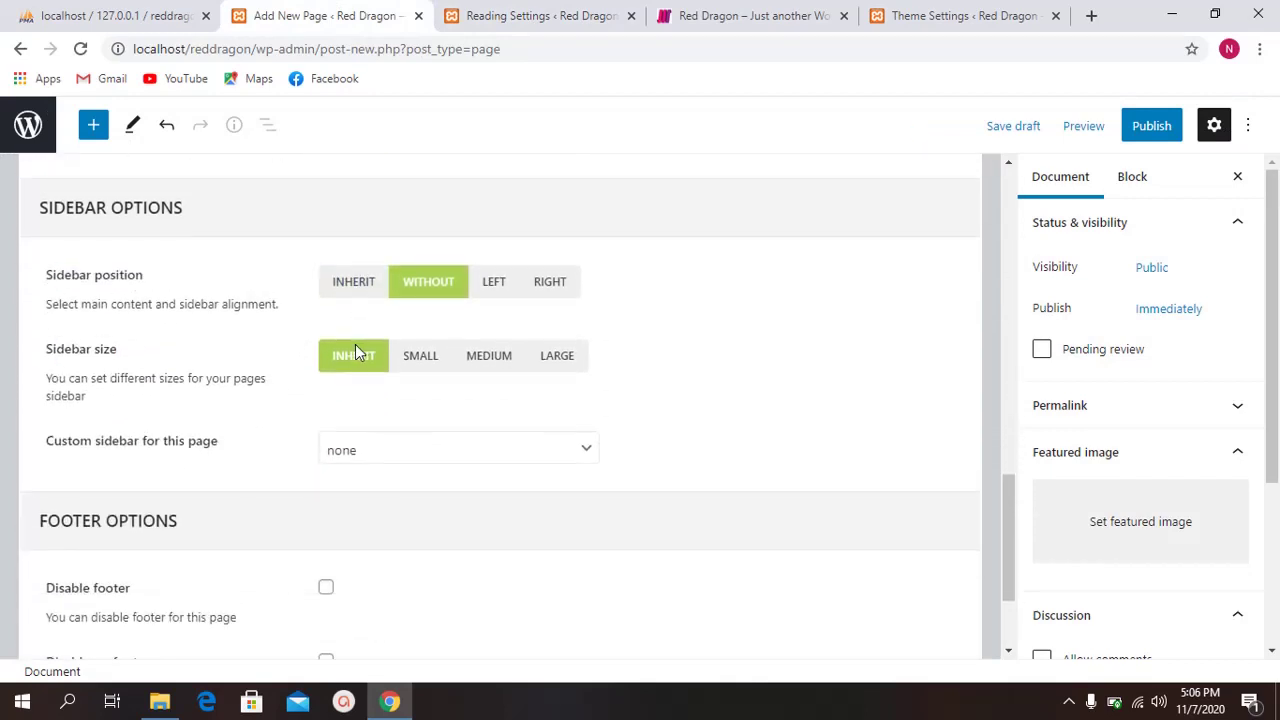
{"action": "scroll", "coordinate": [320, 452], "scroll_direction": "down", "scroll_amount": 2}
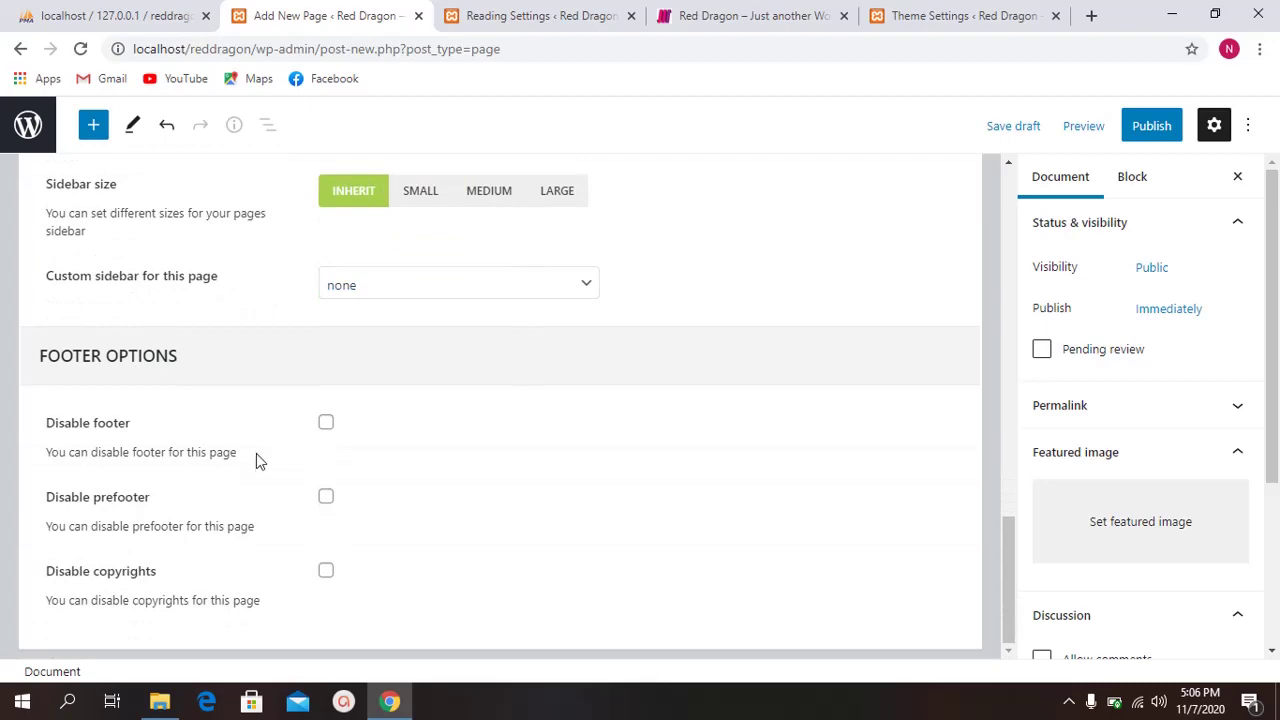
{"action": "scroll", "coordinate": [880, 291], "scroll_direction": "up", "scroll_amount": 5}
{"action": "left_click", "coordinate": [1146, 131]}
{"action": "scroll", "coordinate": [578, 262], "scroll_direction": "up", "scroll_amount": 5}
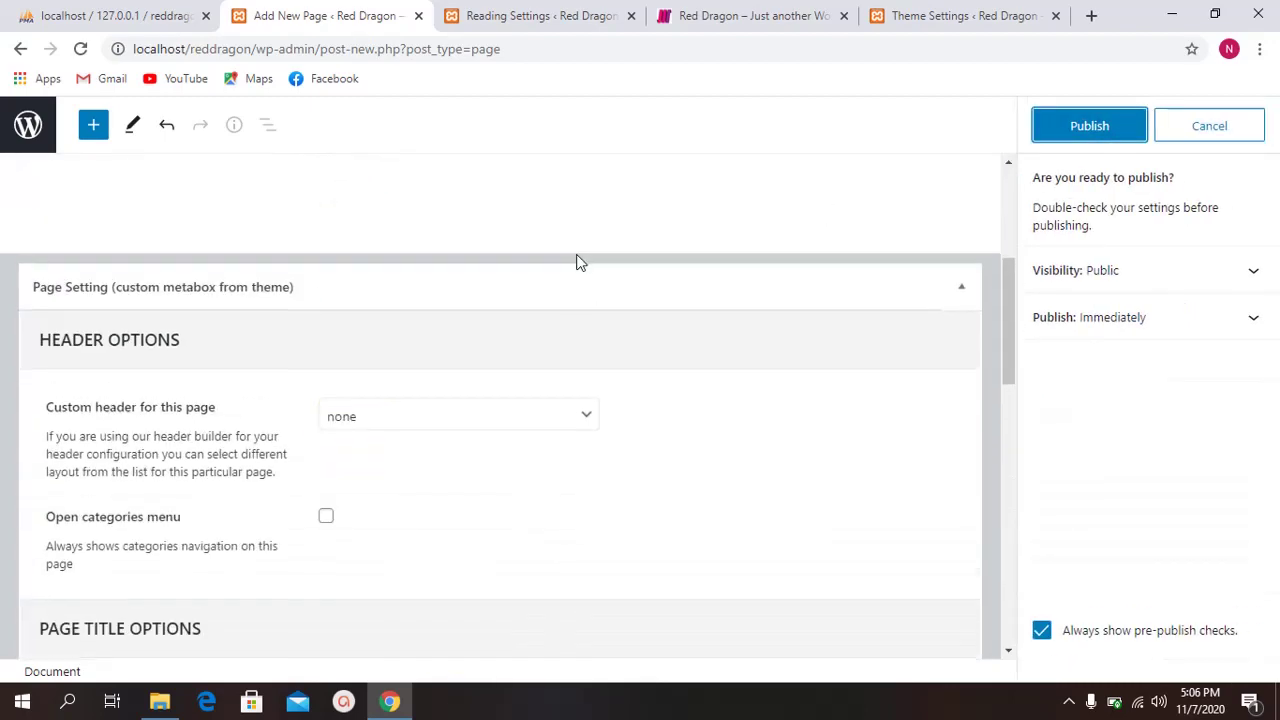
{"action": "scroll", "coordinate": [578, 262], "scroll_direction": "up", "scroll_amount": 5}
Step: Confirm publishing the Home page and view it live
{"action": "left_click", "coordinate": [1060, 135]}
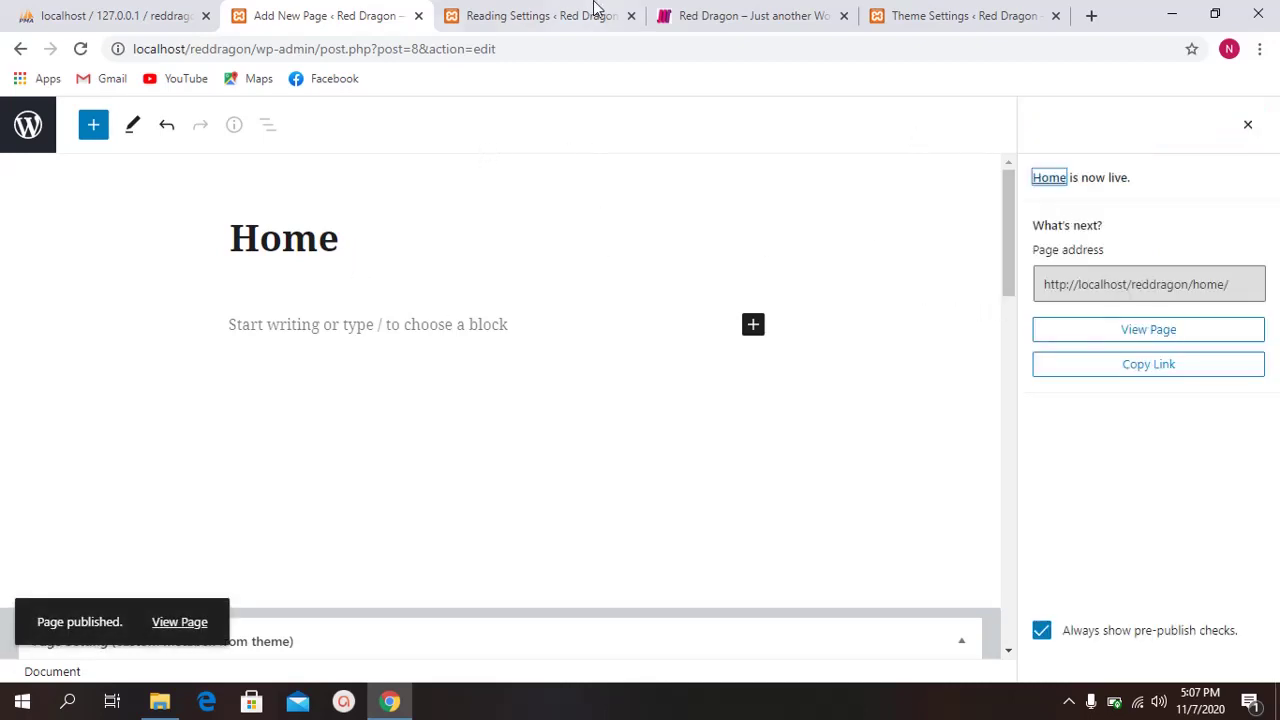
{"action": "left_click", "coordinate": [540, 15]}
{"action": "key", "text": "ctrl+shift+Tab"}
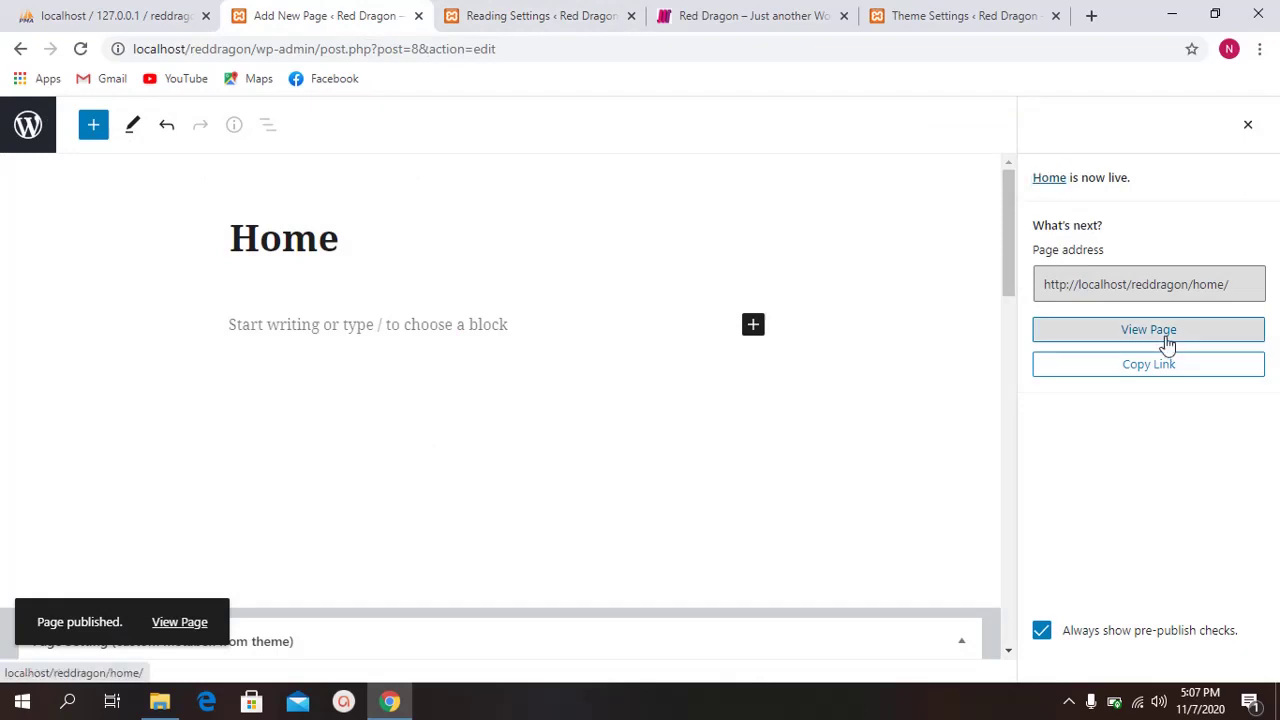
{"action": "left_click", "coordinate": [1166, 341]}
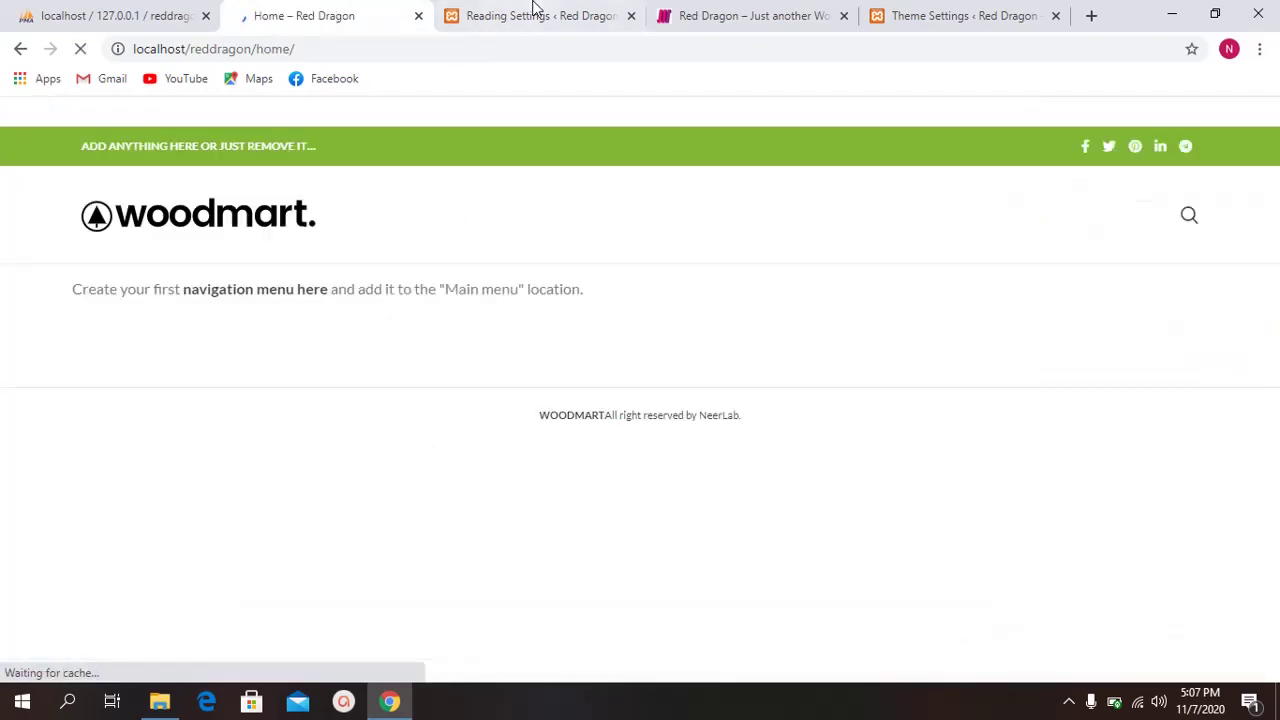
Step: Set Reading Settings to show 'Your latest posts' and recheck the live Home page
{"action": "left_click", "coordinate": [540, 15]}
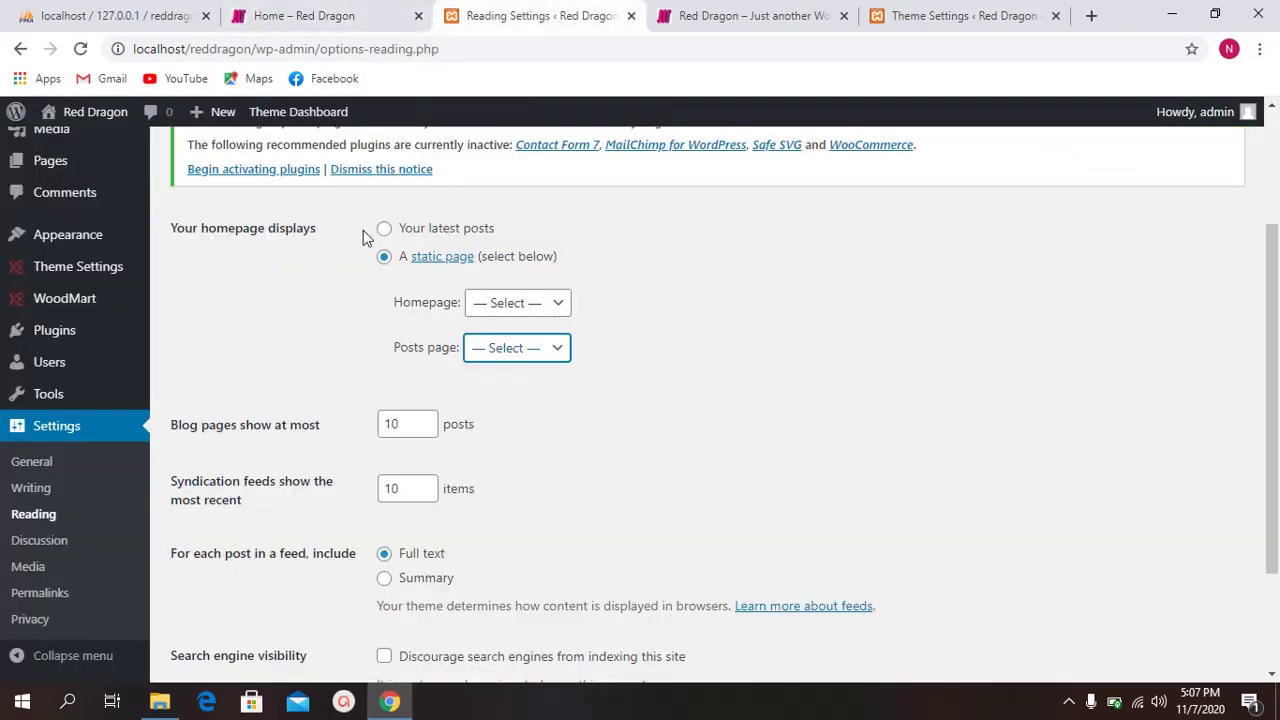
{"action": "left_click", "coordinate": [392, 233]}
{"action": "scroll", "coordinate": [110, 270], "scroll_direction": "up", "scroll_amount": 2}
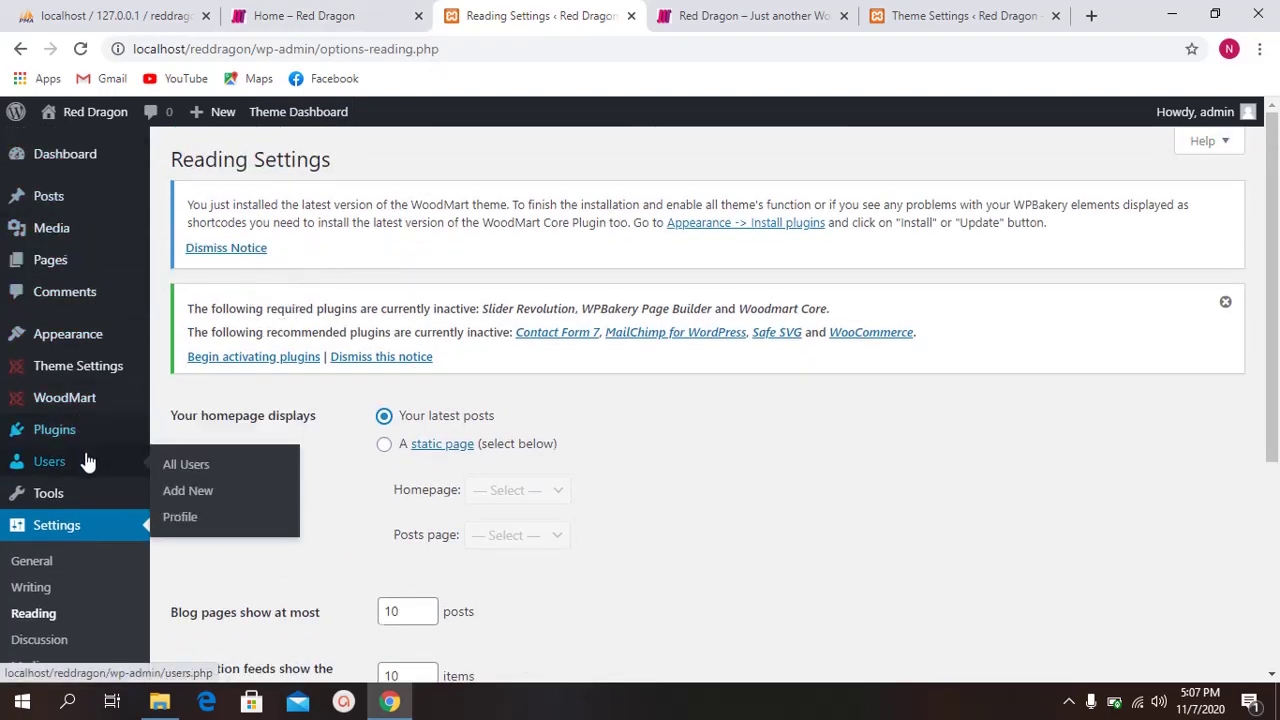
{"action": "scroll", "coordinate": [86, 400], "scroll_direction": "down", "scroll_amount": 3}
{"action": "left_click", "coordinate": [410, 18]}
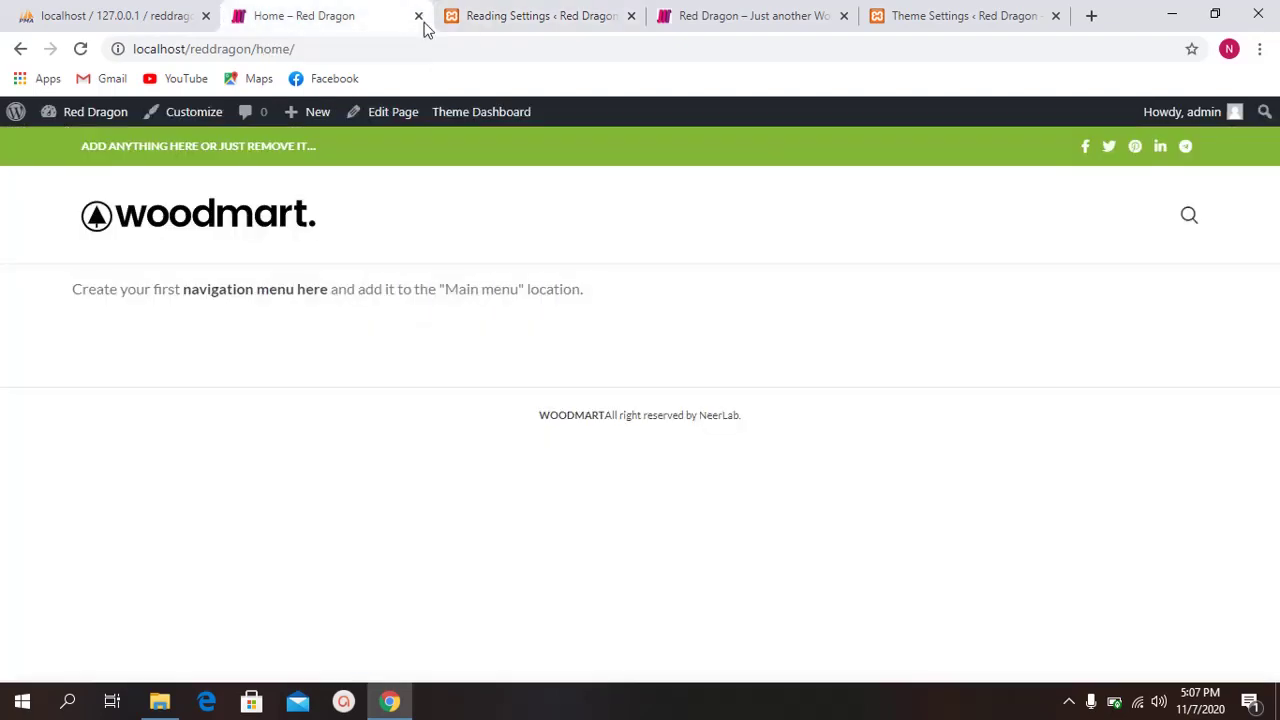
{"action": "left_click", "coordinate": [486, 15]}
{"action": "scroll", "coordinate": [103, 375], "scroll_direction": "up", "scroll_amount": 1}
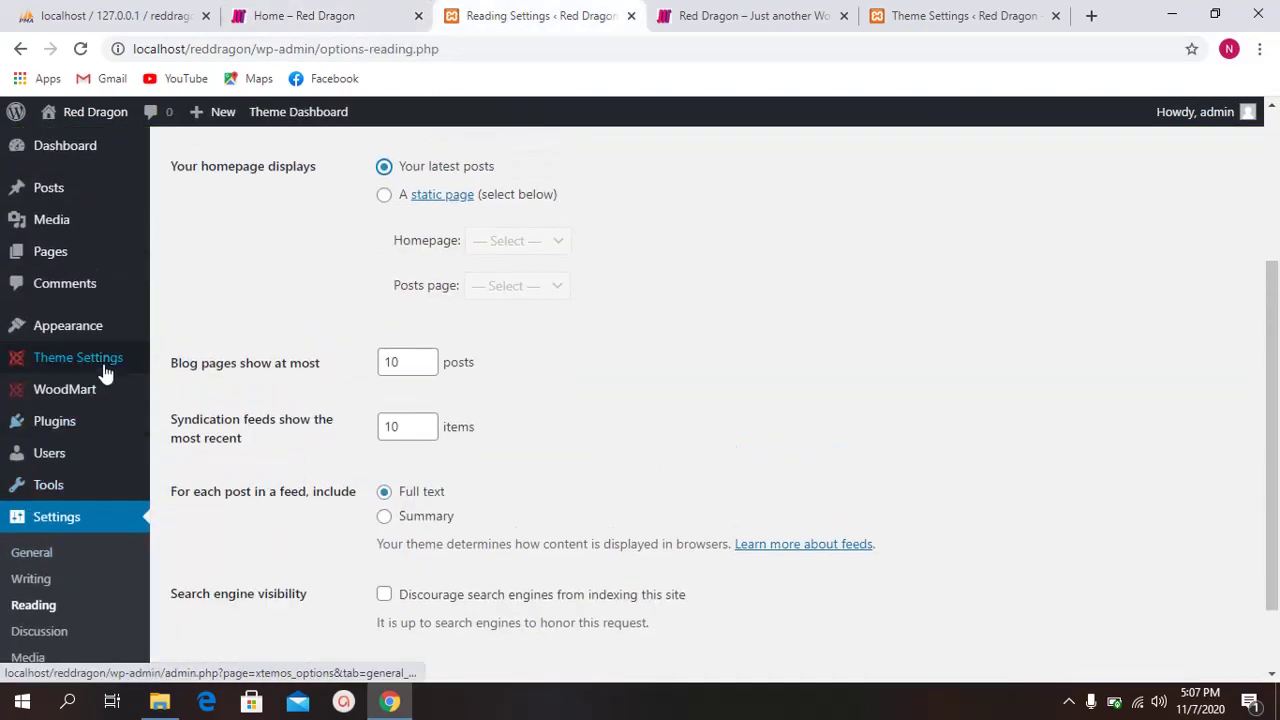
Step: Select all nine installed plugins and apply the Activate bulk action
{"action": "mouse_move", "coordinate": [91, 331]}
{"action": "mouse_move", "coordinate": [66, 430]}
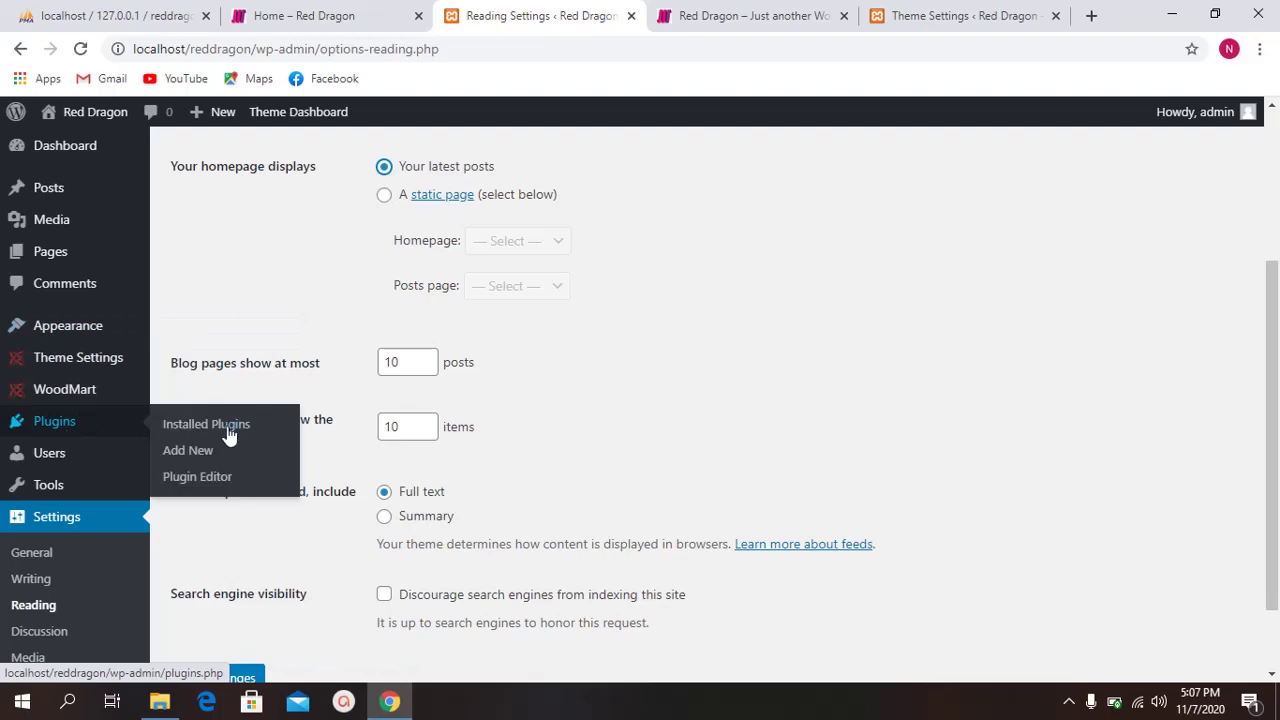
{"action": "left_click", "coordinate": [227, 428]}
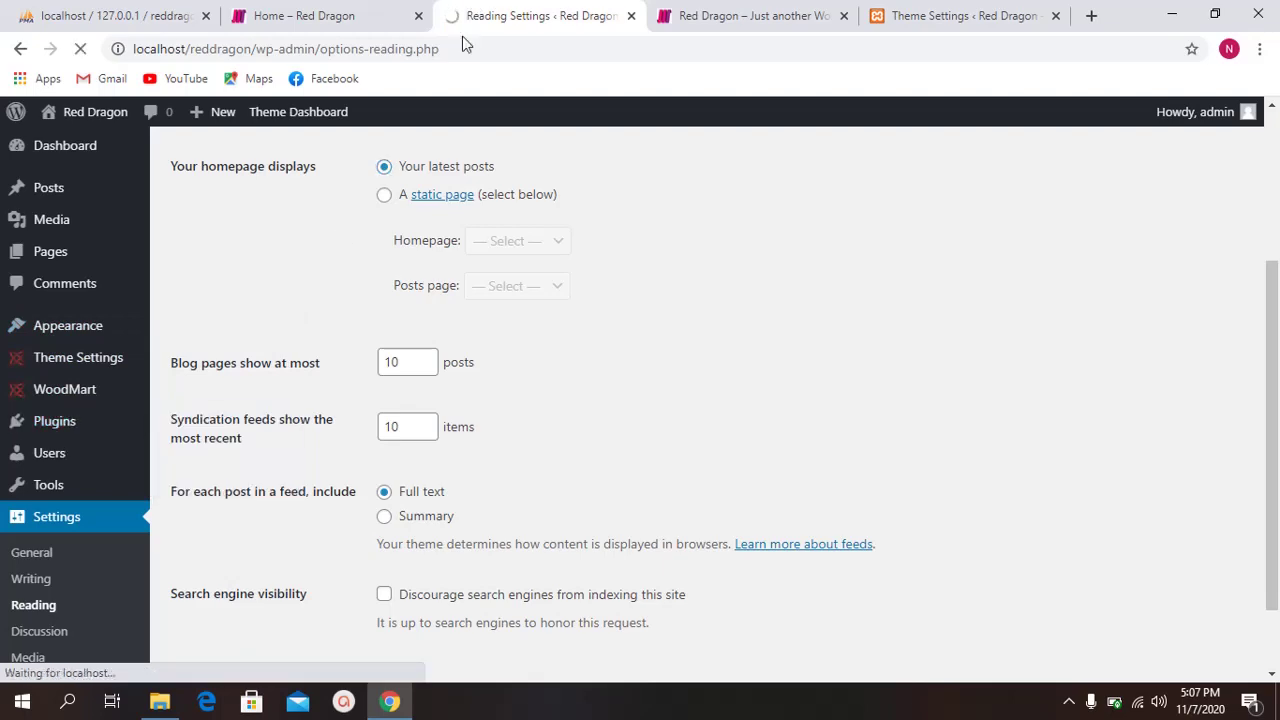
{"action": "scroll", "coordinate": [381, 372], "scroll_direction": "up", "scroll_amount": 2}
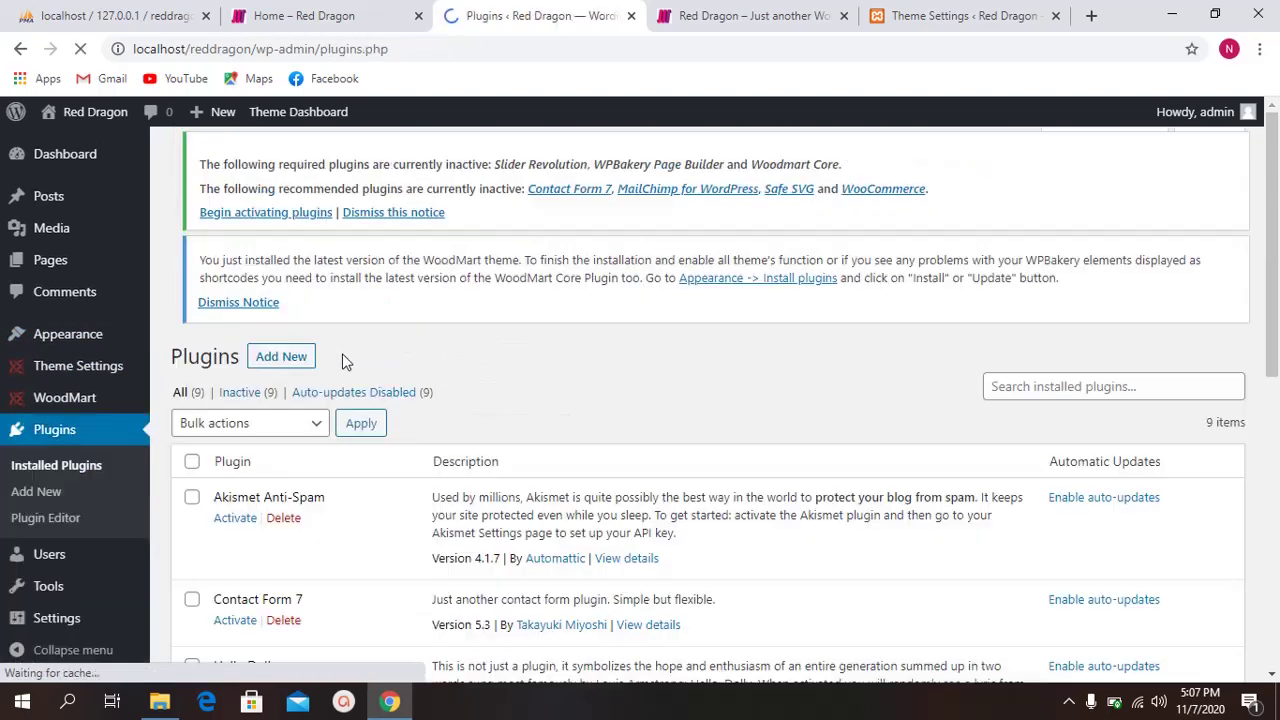
{"action": "scroll", "coordinate": [240, 325], "scroll_direction": "down", "scroll_amount": 2}
{"action": "left_click", "coordinate": [191, 290]}
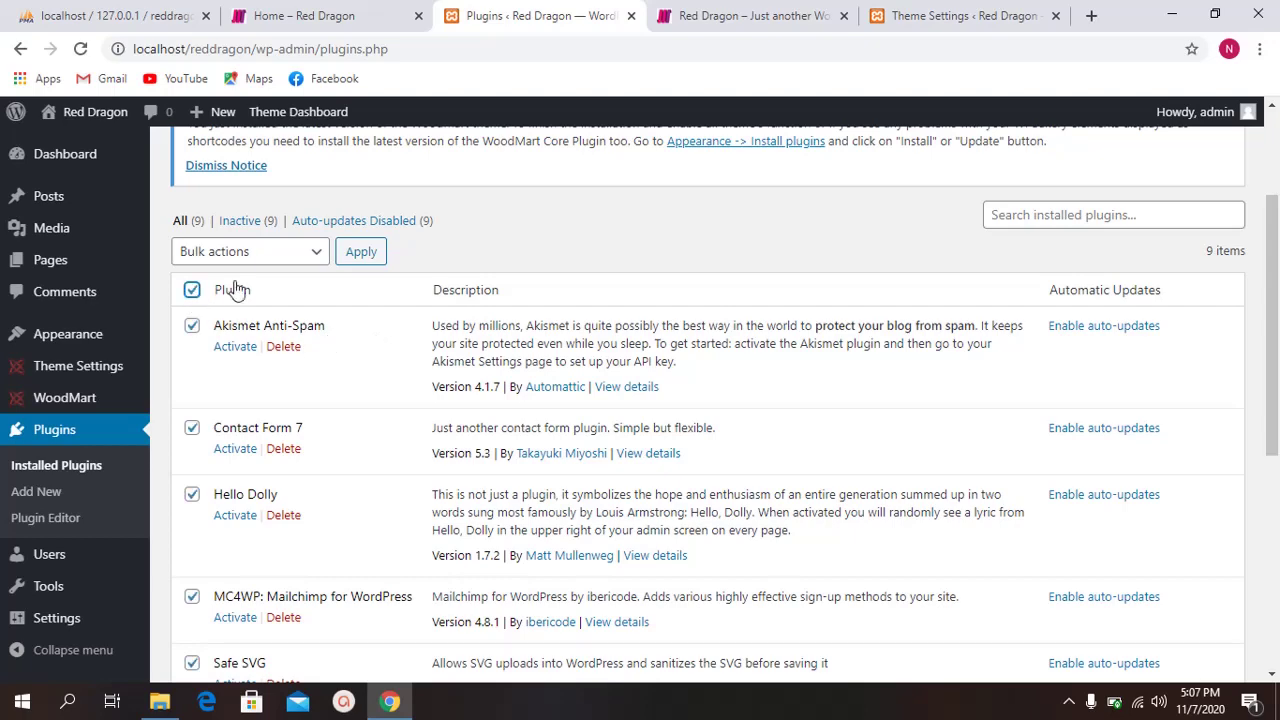
{"action": "left_click", "coordinate": [266, 256]}
{"action": "left_click", "coordinate": [258, 302]}
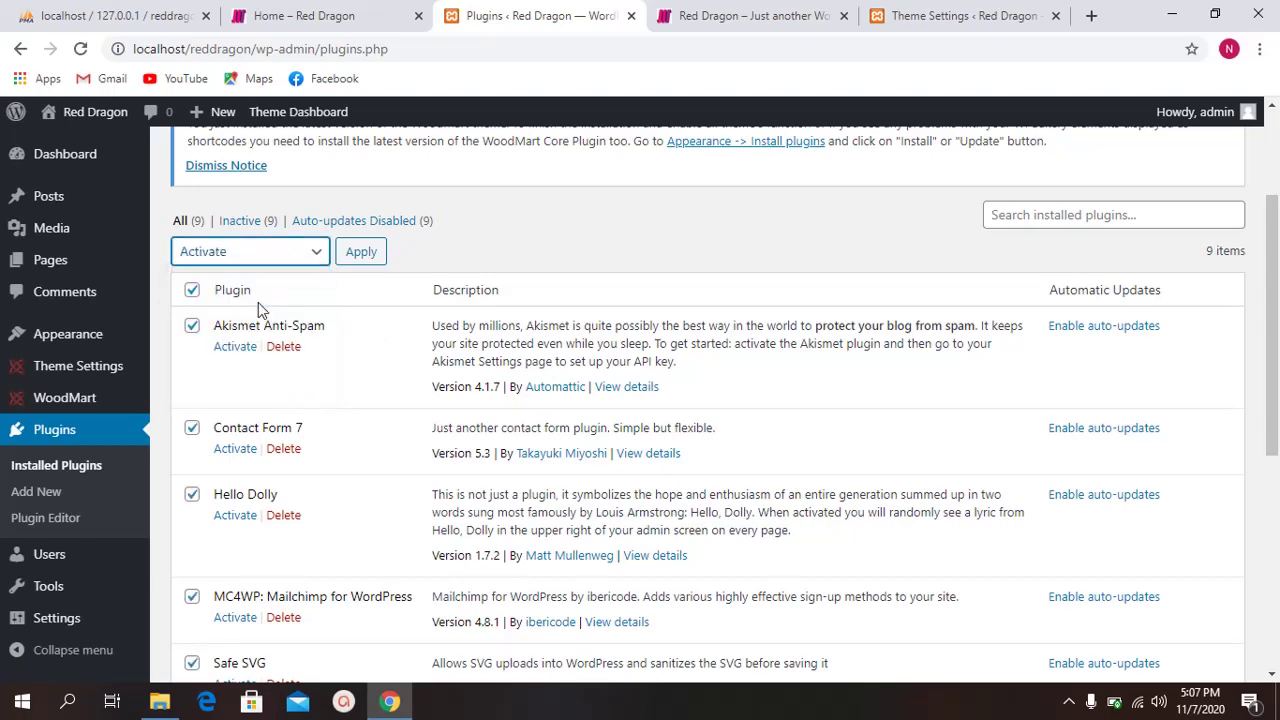
{"action": "left_click", "coordinate": [374, 257]}
Step: Review the plugins list while activation loads, then view the site's front page
{"action": "scroll", "coordinate": [580, 340], "scroll_direction": "down", "scroll_amount": 5}
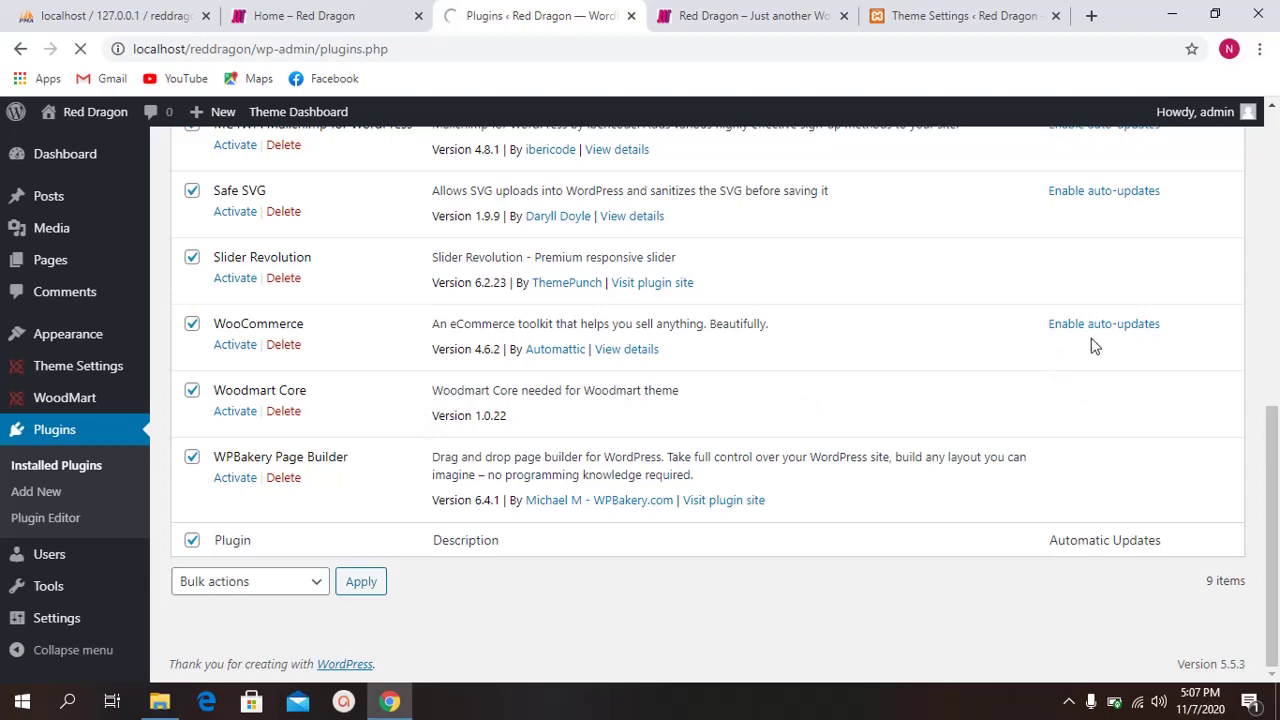
{"action": "scroll", "coordinate": [700, 400], "scroll_direction": "up", "scroll_amount": 2}
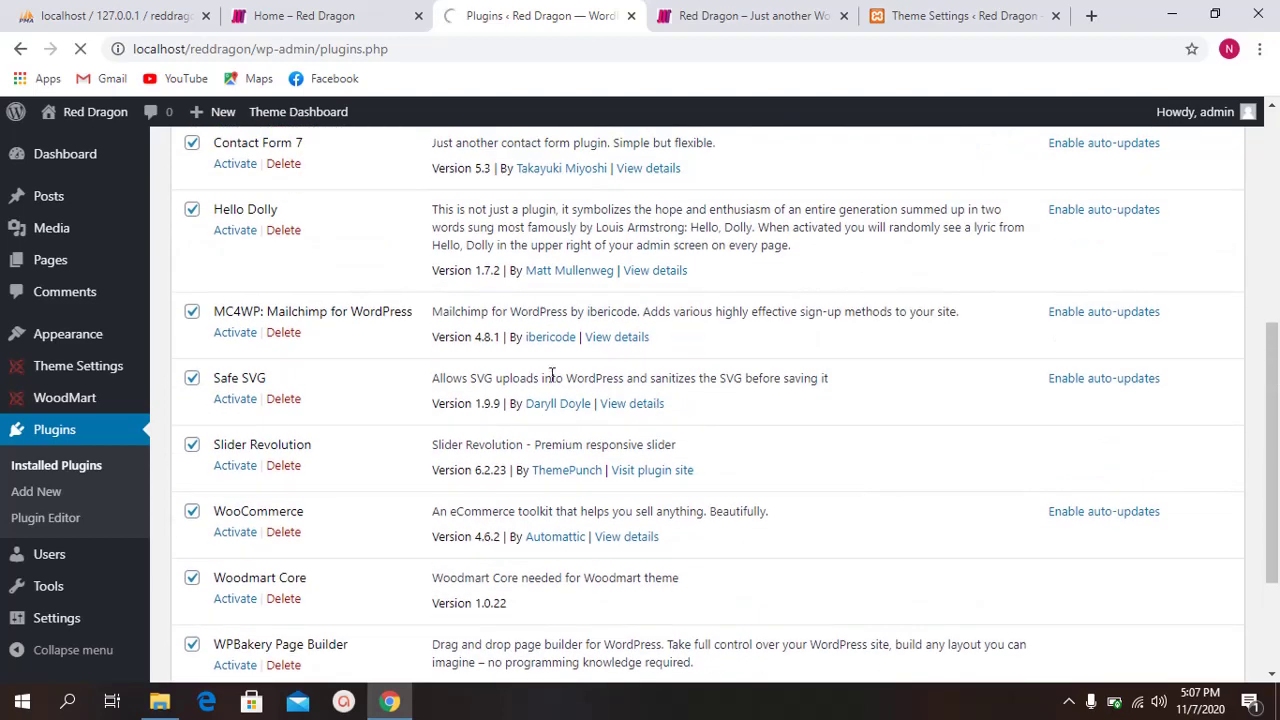
{"action": "scroll", "coordinate": [551, 375], "scroll_direction": "up", "scroll_amount": 2}
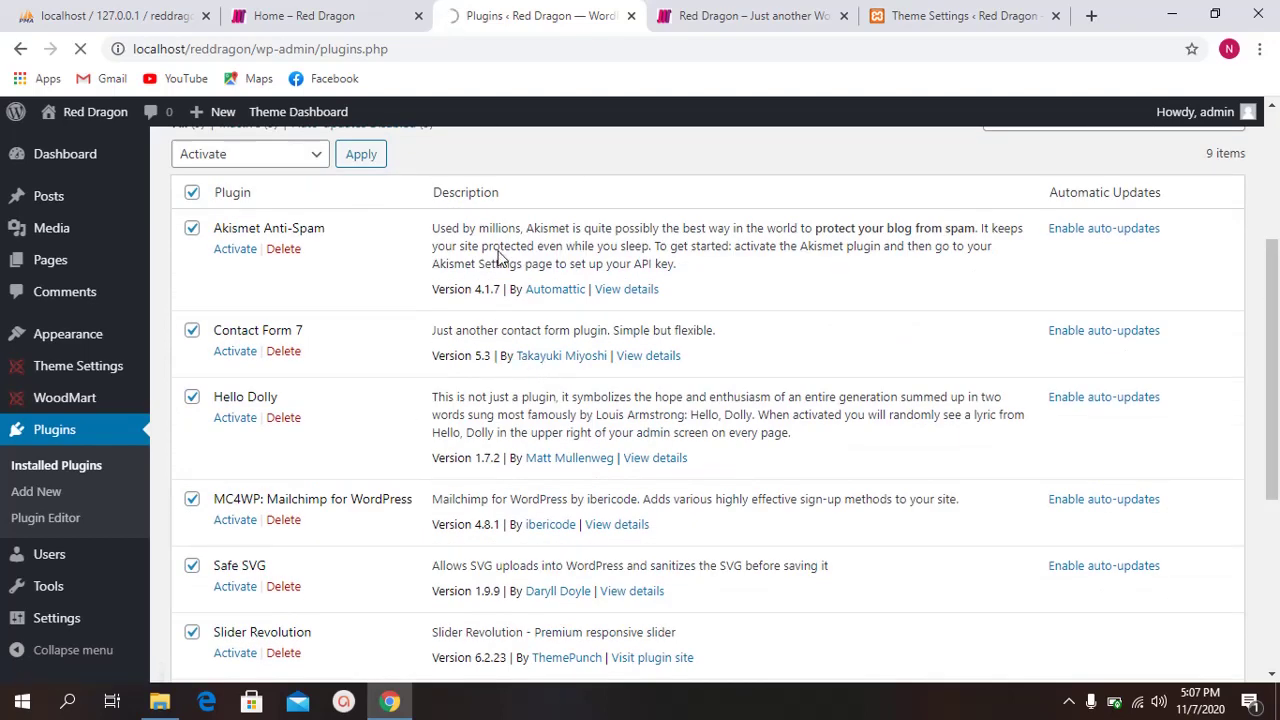
{"action": "left_click_drag", "start_coordinate": [447, 240], "coordinate": [609, 246]}
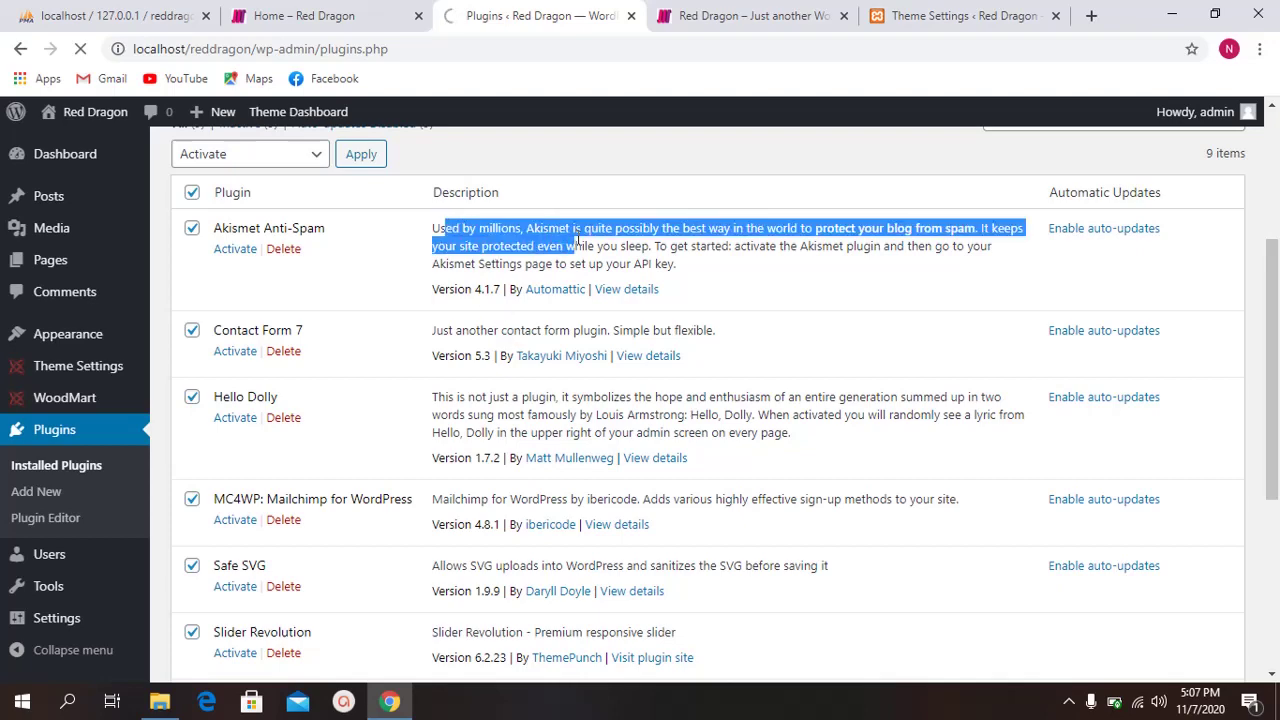
{"action": "left_click", "coordinate": [578, 244]}
{"action": "scroll", "coordinate": [549, 248], "scroll_direction": "down", "scroll_amount": 1}
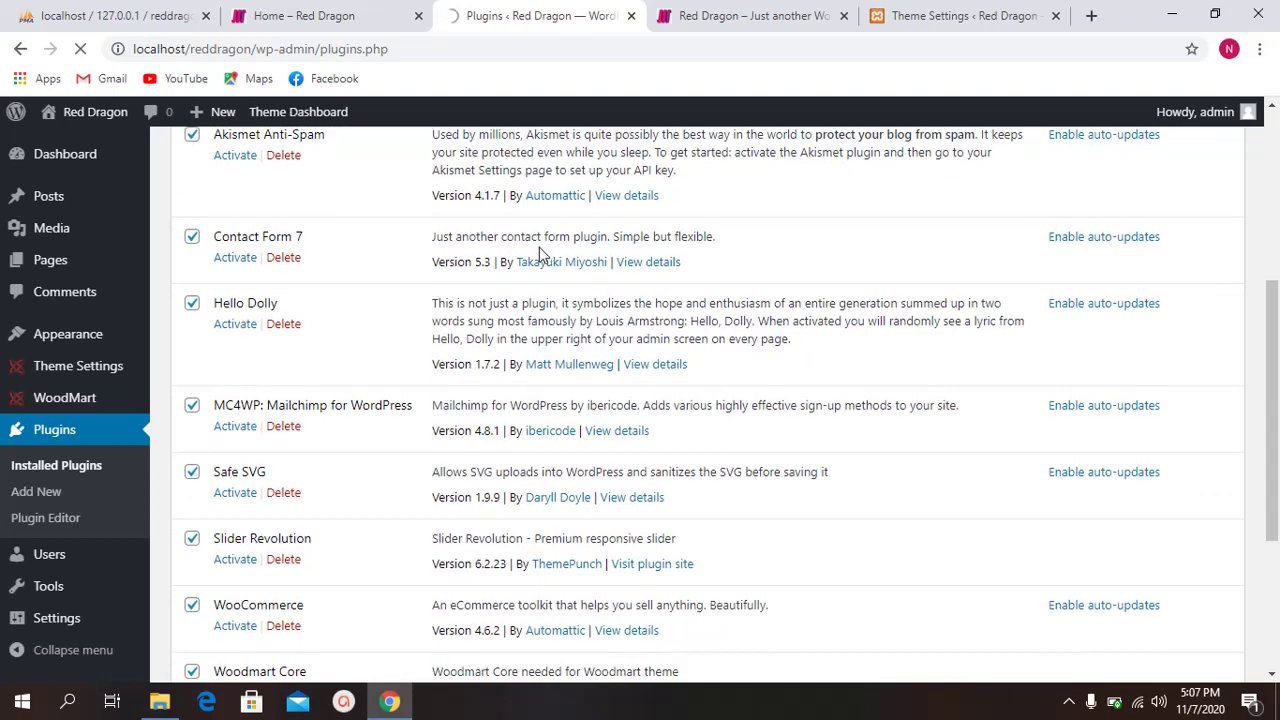
{"action": "scroll", "coordinate": [493, 257], "scroll_direction": "down", "scroll_amount": 2}
{"action": "scroll", "coordinate": [492, 266], "scroll_direction": "down", "scroll_amount": 1}
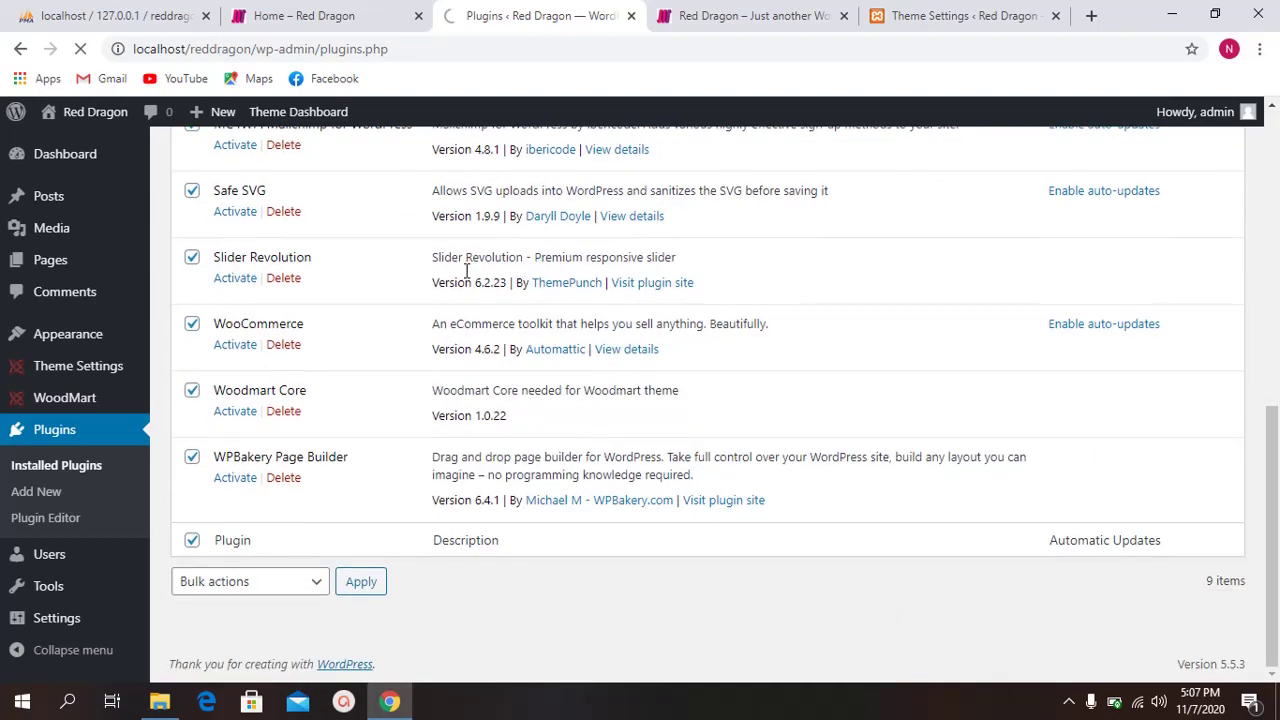
{"action": "scroll", "coordinate": [465, 279], "scroll_direction": "up", "scroll_amount": 4}
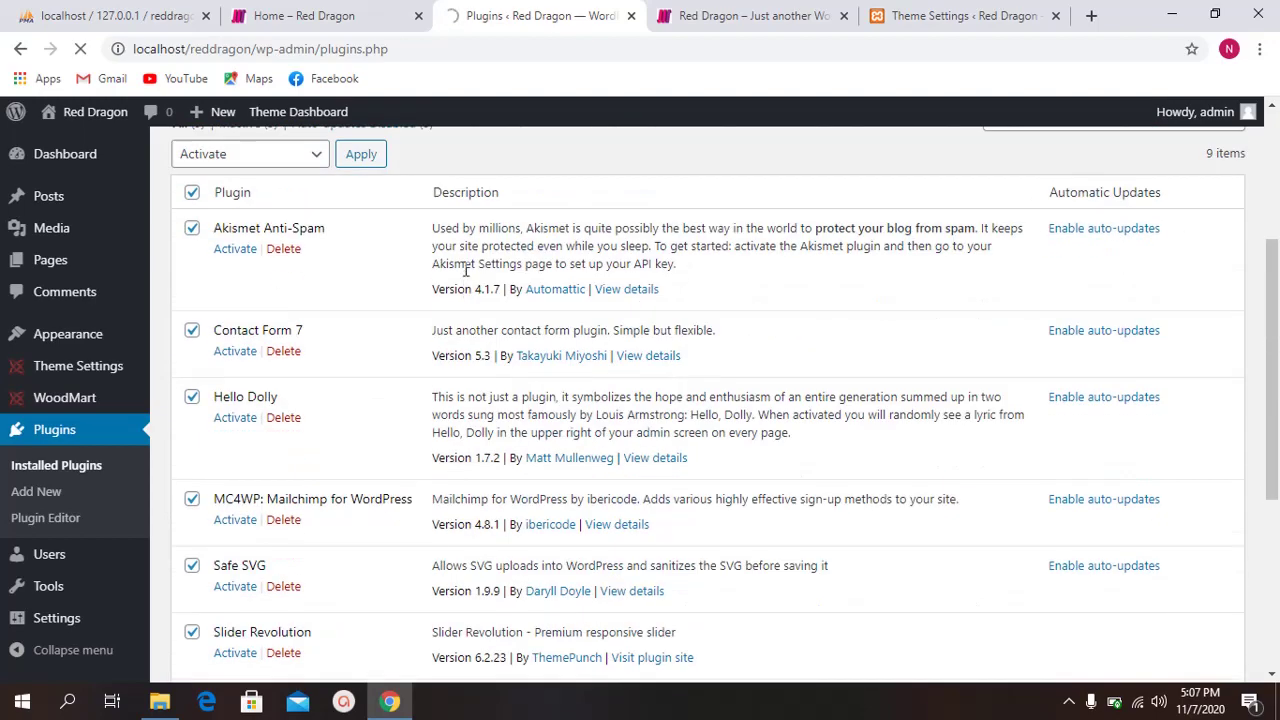
{"action": "left_click", "coordinate": [705, 14]}
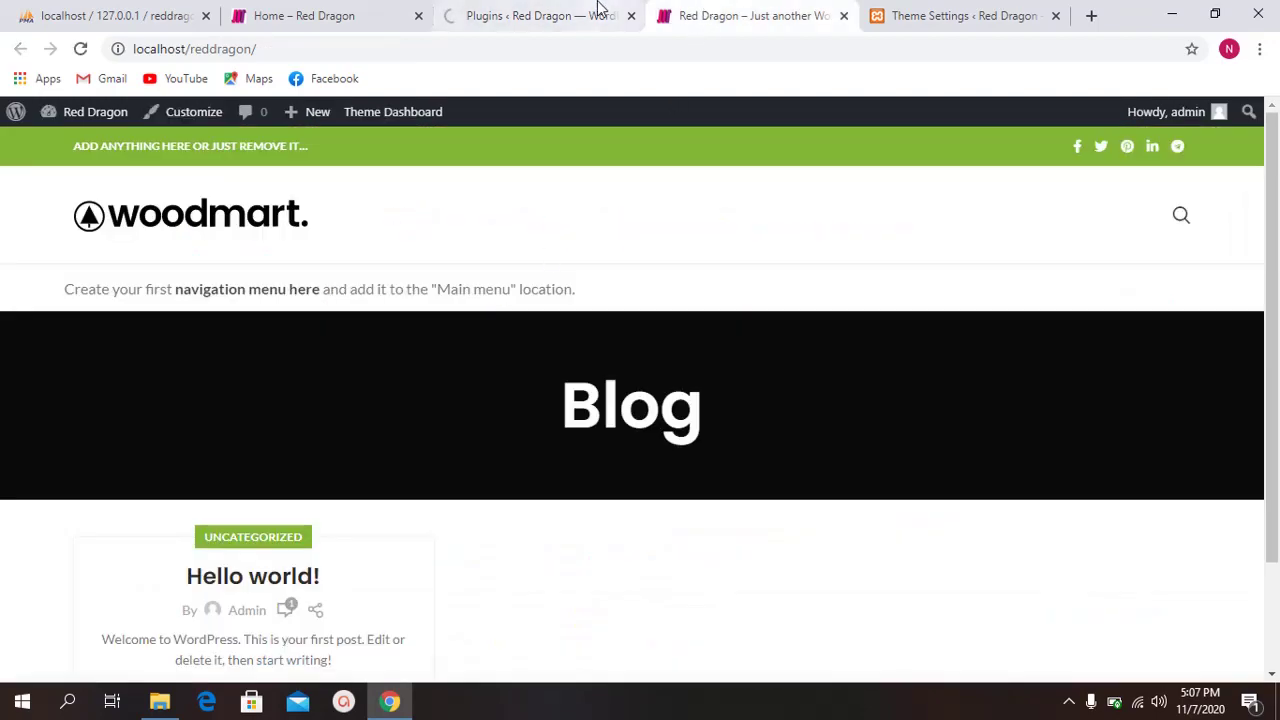
Step: Scroll through the activated plugins and the admin menu
{"action": "left_click", "coordinate": [598, 12]}
{"action": "scroll", "coordinate": [546, 277], "scroll_direction": "down", "scroll_amount": 1}
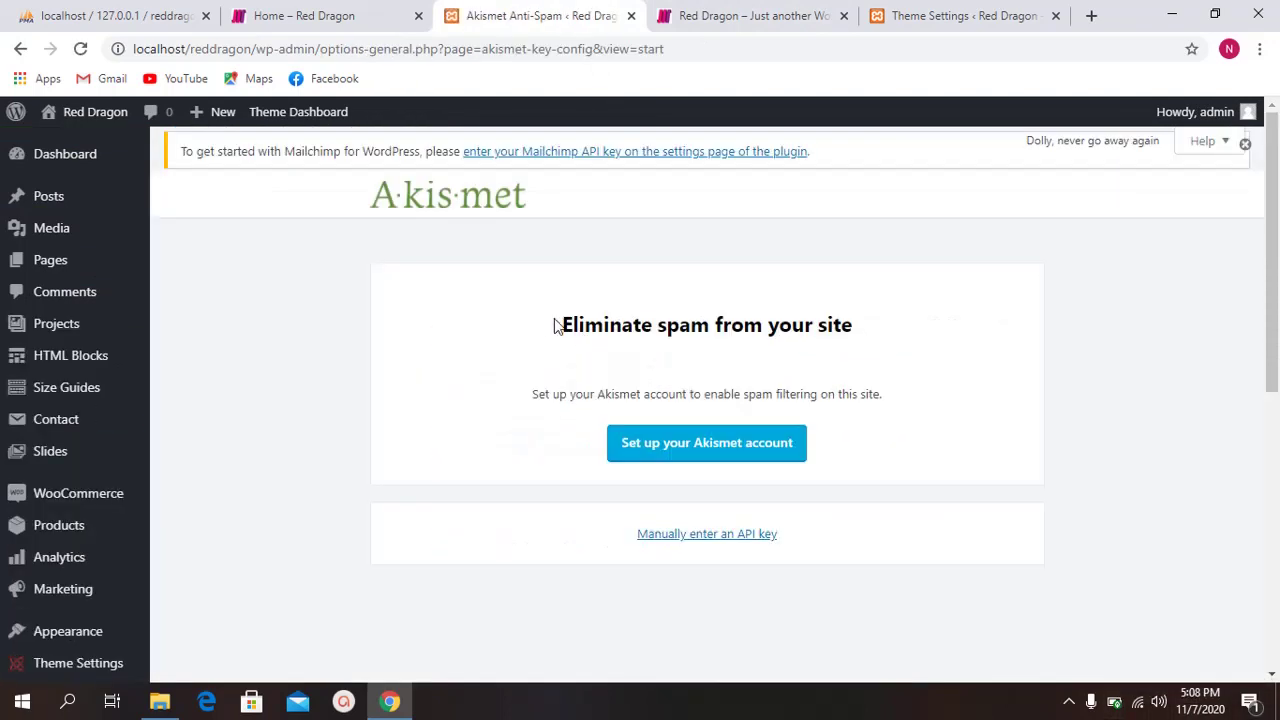
{"action": "scroll", "coordinate": [604, 300], "scroll_direction": "down", "scroll_amount": 2}
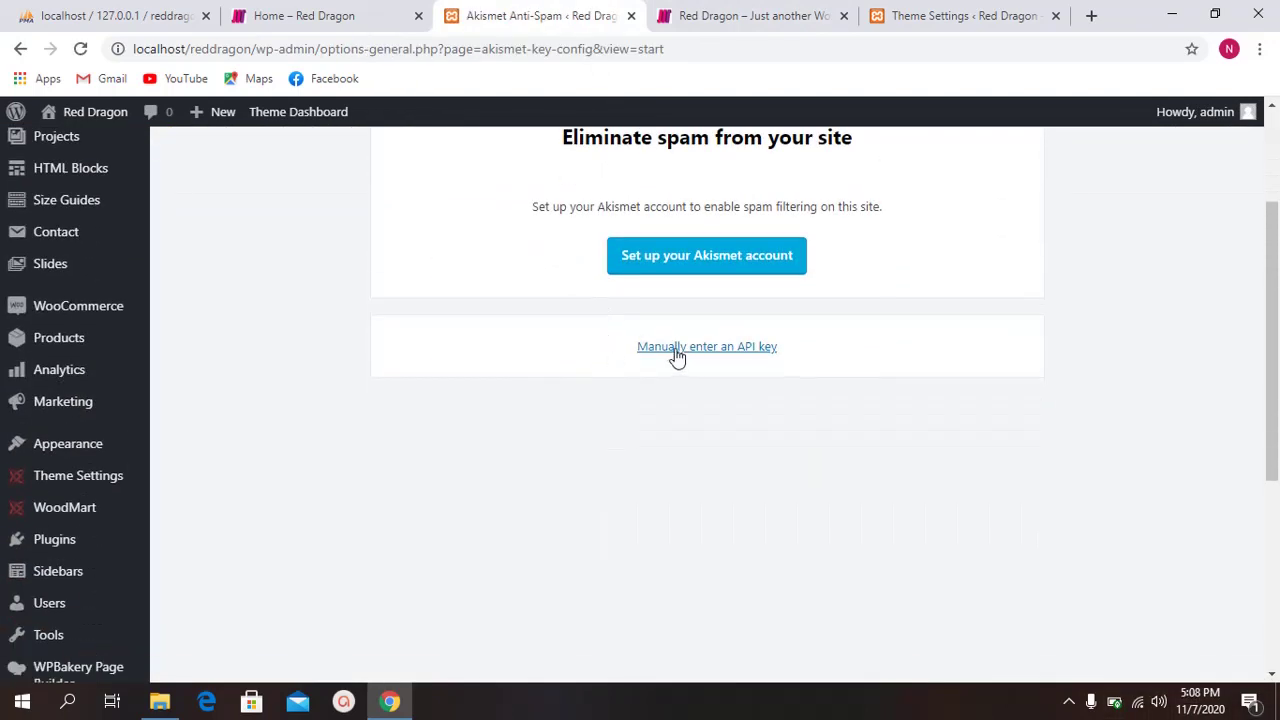
{"action": "scroll", "coordinate": [677, 355], "scroll_direction": "up", "scroll_amount": 2}
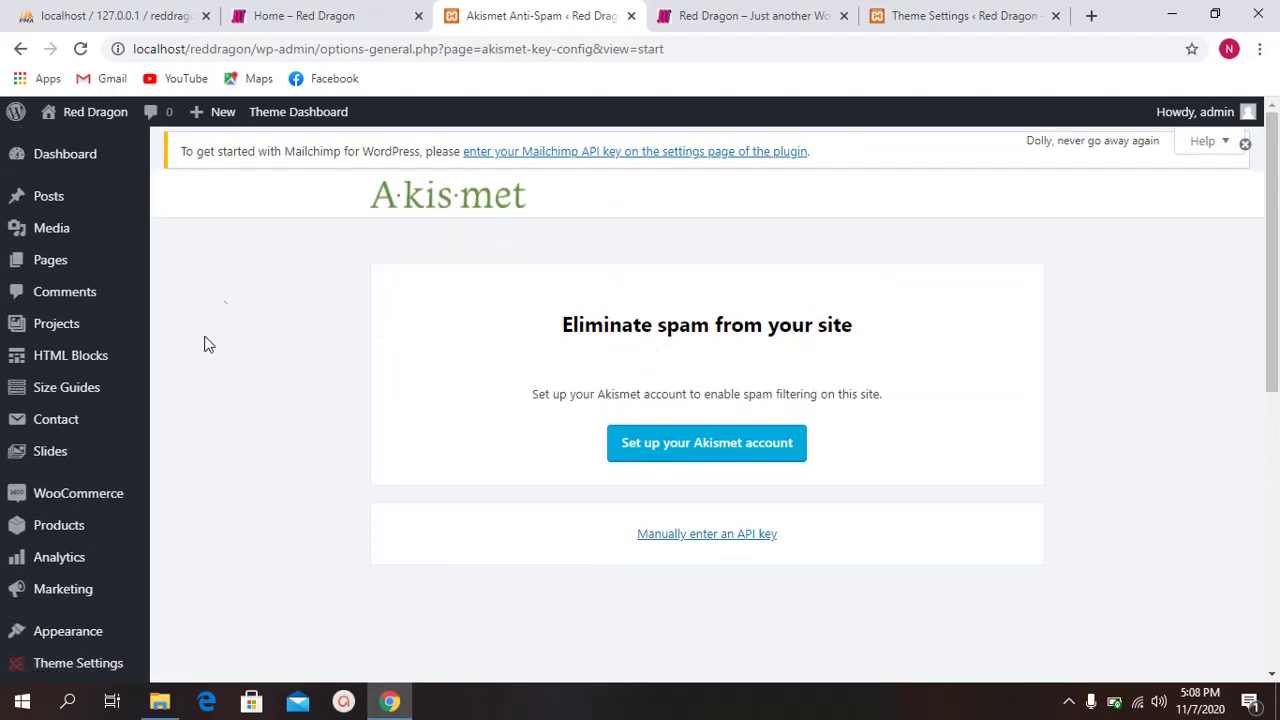
{"action": "scroll", "coordinate": [208, 344], "scroll_direction": "down", "scroll_amount": 4}
{"action": "scroll", "coordinate": [94, 485], "scroll_direction": "up", "scroll_amount": 4}
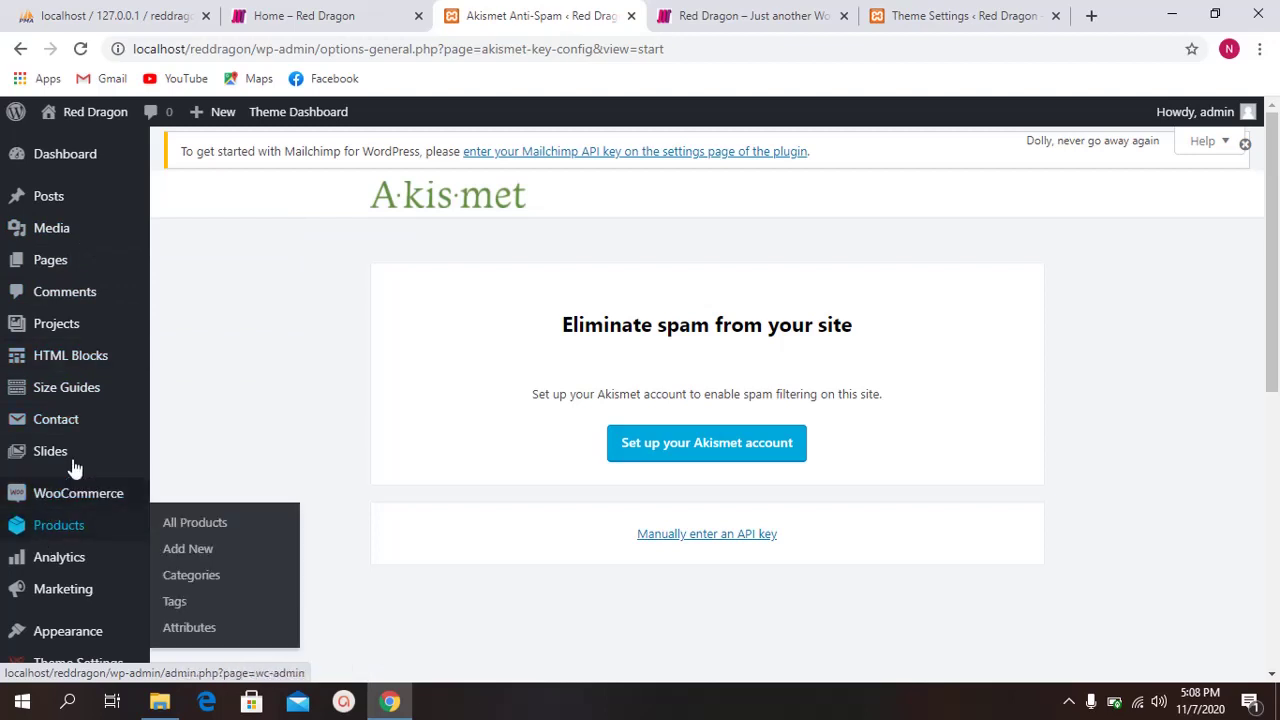
{"action": "mouse_move", "coordinate": [76, 460]}
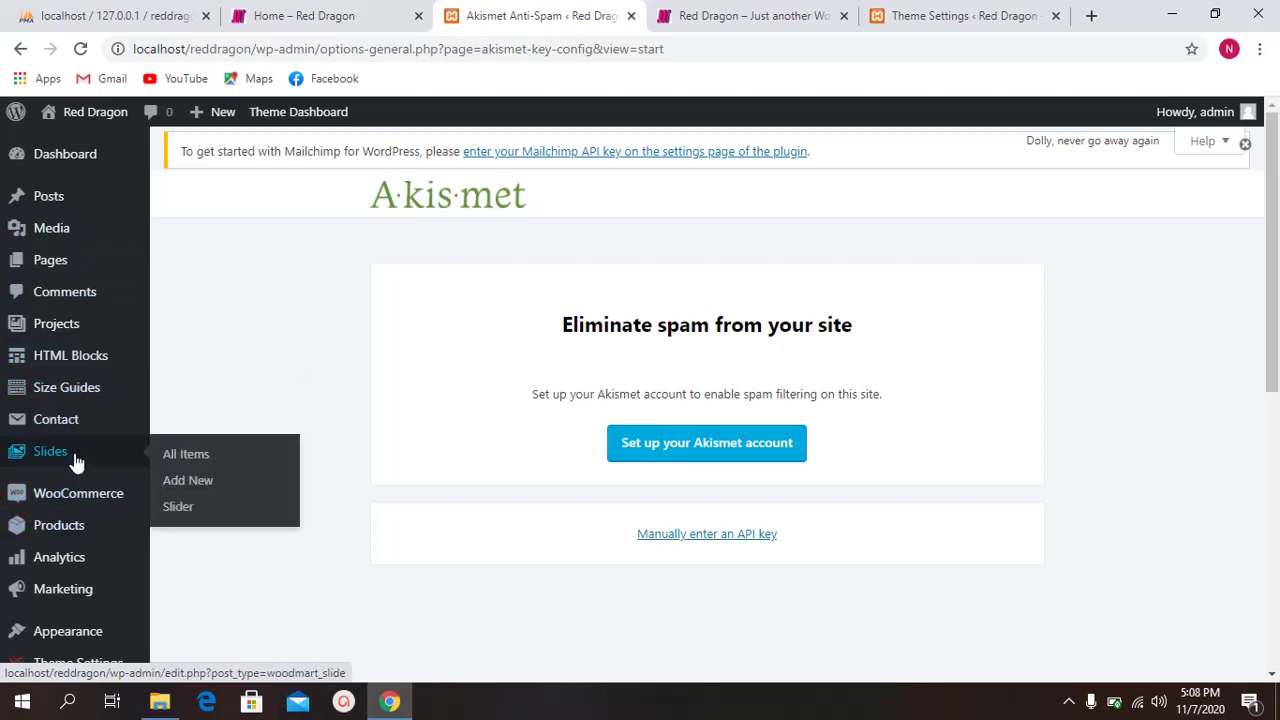
{"action": "scroll", "coordinate": [76, 460], "scroll_direction": "down", "scroll_amount": 1}
{"action": "scroll", "coordinate": [80, 449], "scroll_direction": "down", "scroll_amount": 4}
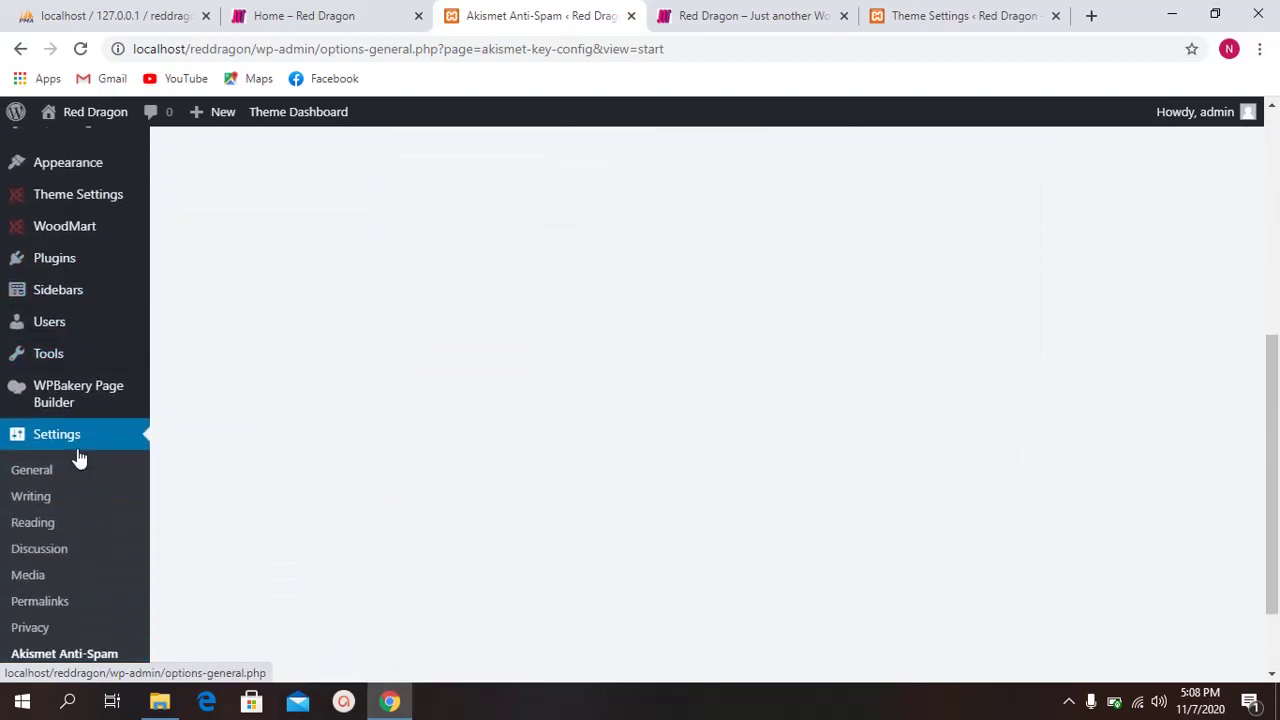
{"action": "scroll", "coordinate": [80, 458], "scroll_direction": "down", "scroll_amount": 1}
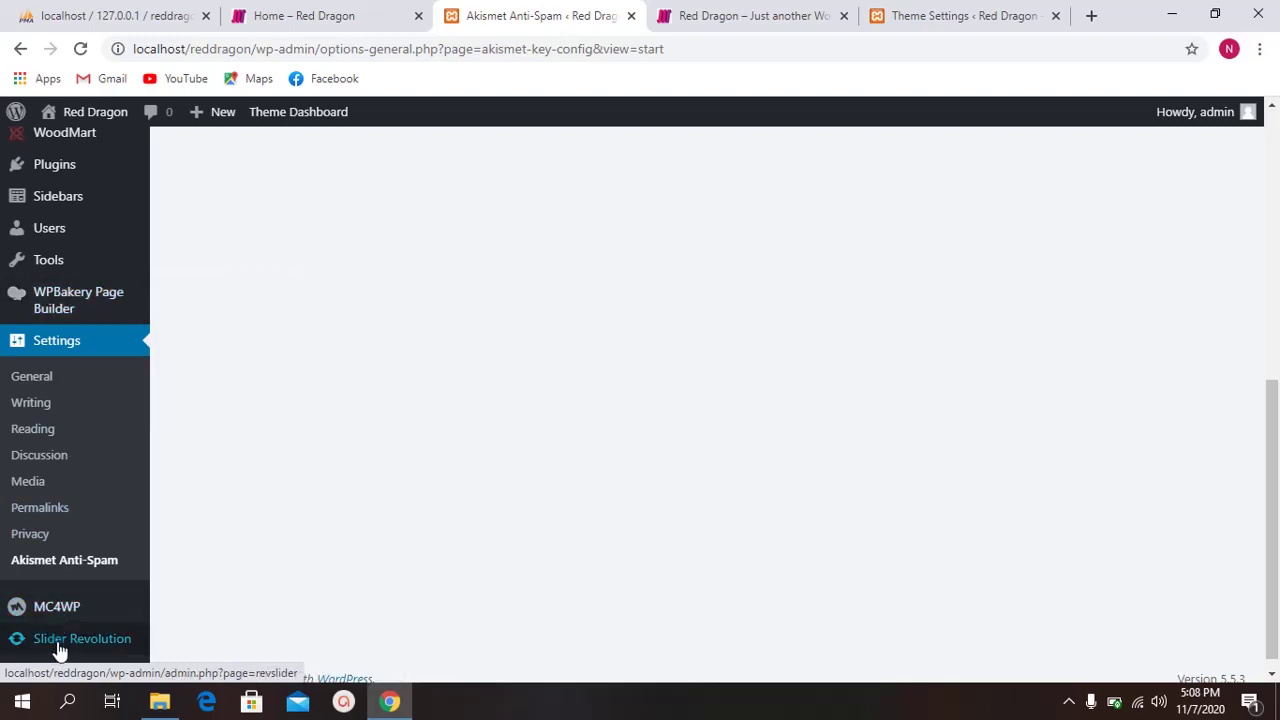
Step: Glance at the Home – Red Dragon page, then open the Slider Revolution dashboard
{"action": "left_click", "coordinate": [425, 12]}
{"action": "left_click", "coordinate": [445, 12]}
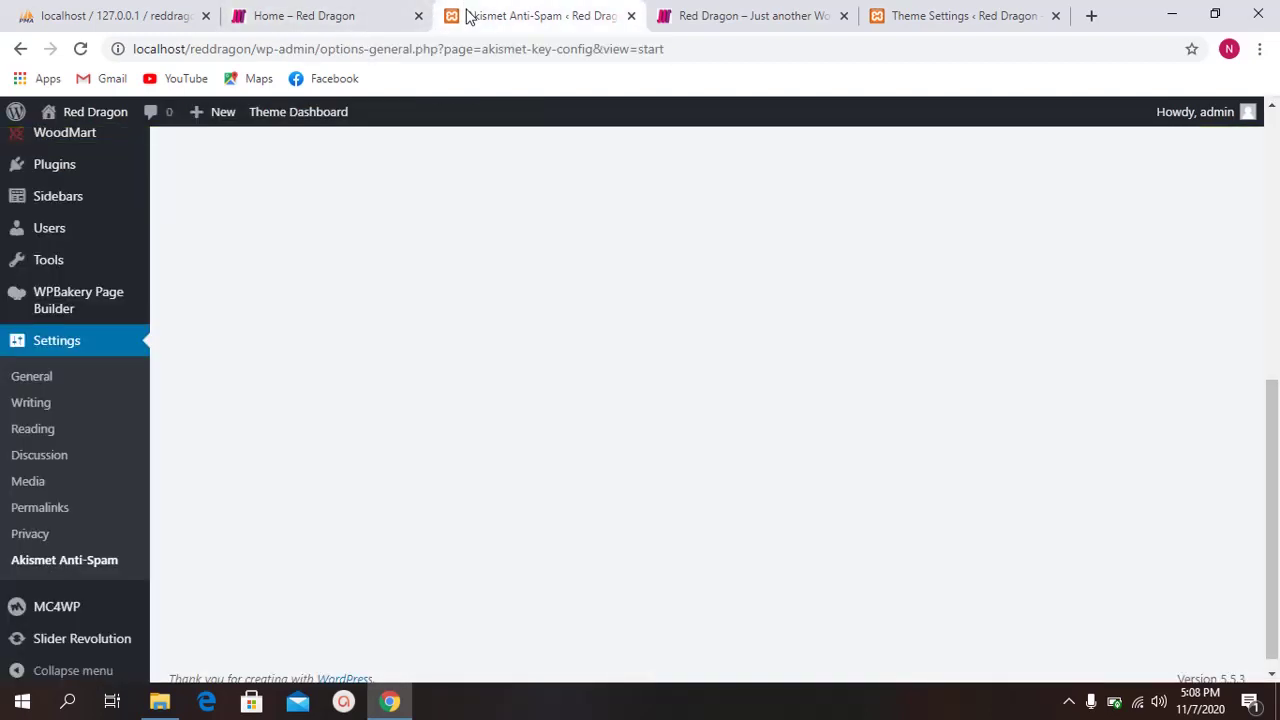
{"action": "left_click", "coordinate": [82, 652]}
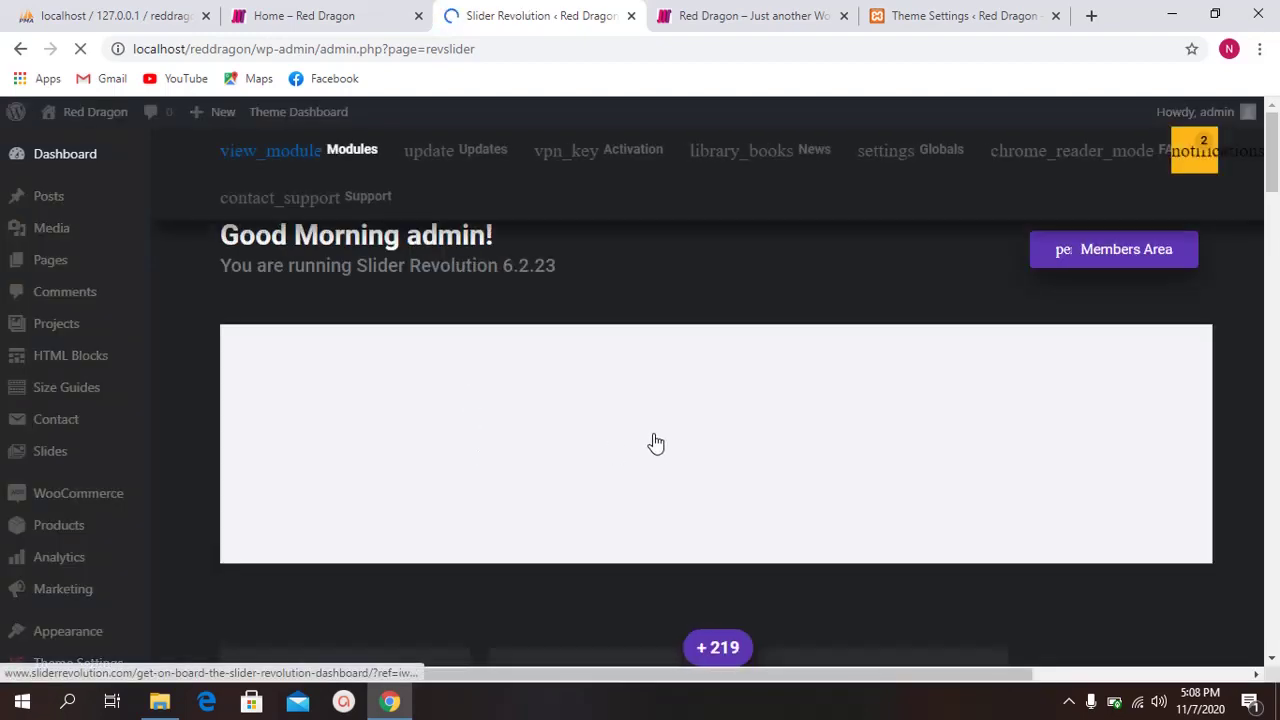
{"action": "scroll", "coordinate": [600, 450], "scroll_direction": "down", "scroll_amount": 3}
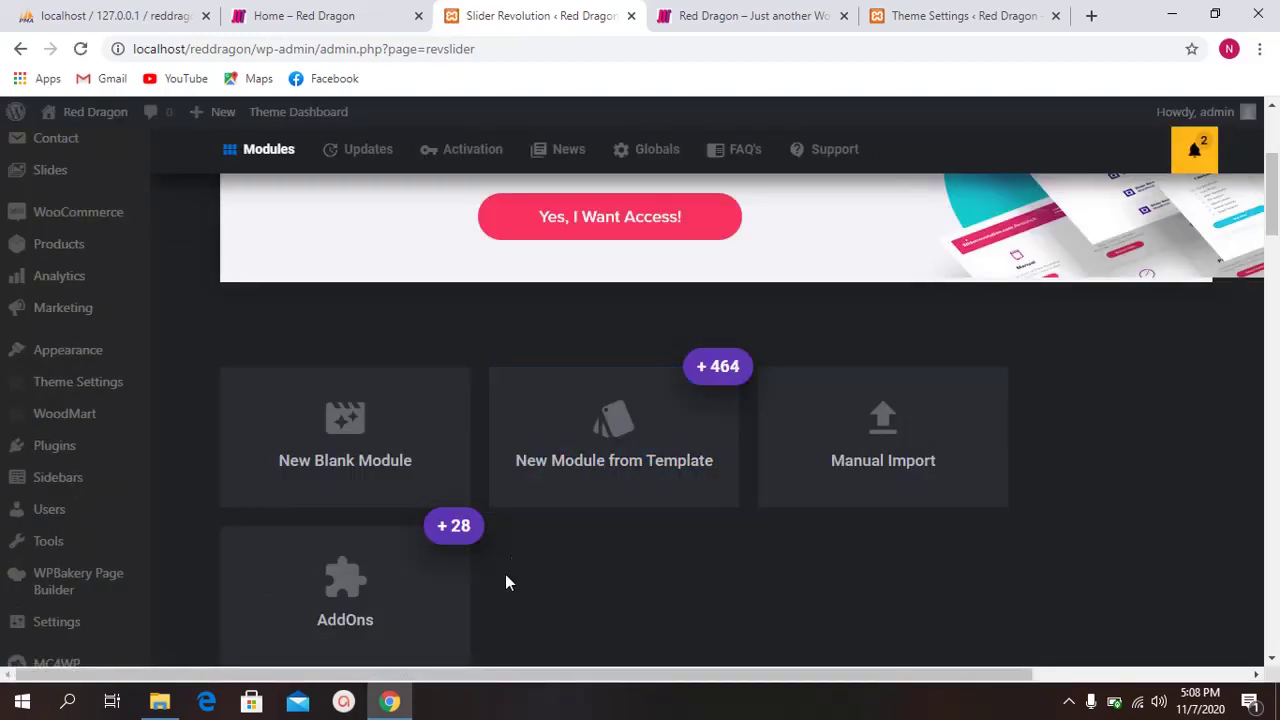
{"action": "left_click", "coordinate": [1068, 701]}
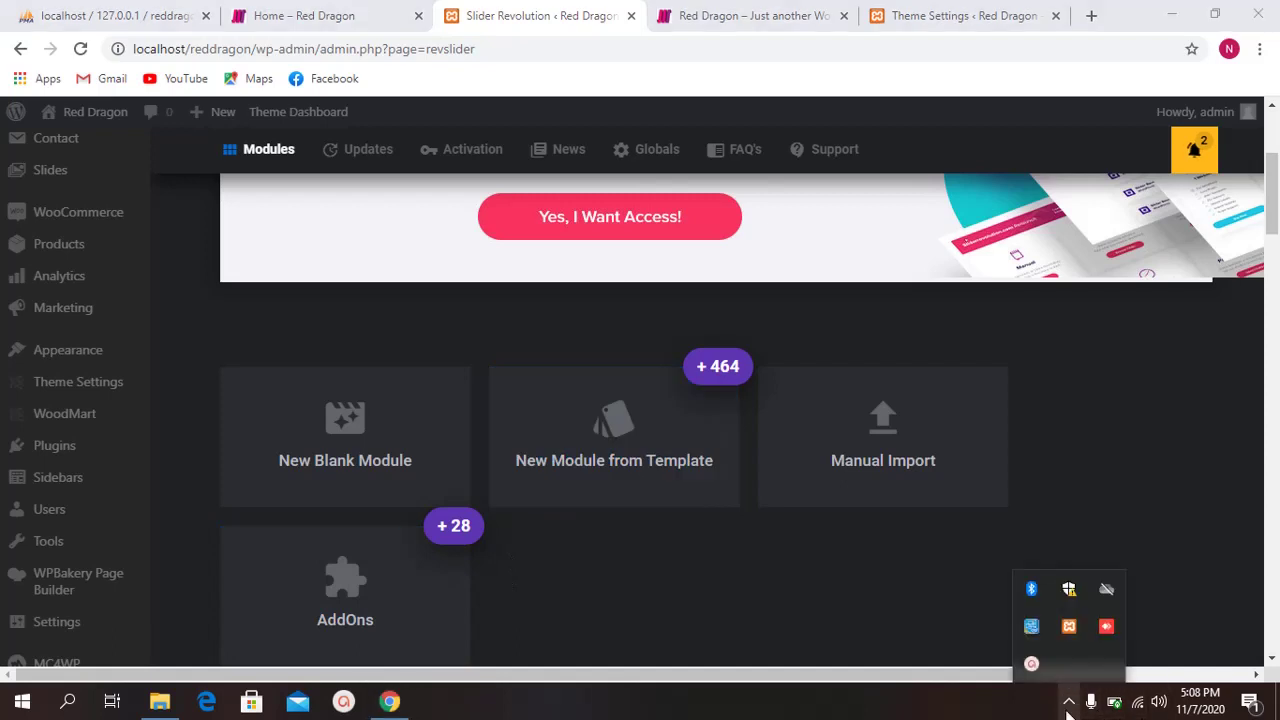
{"action": "left_click", "coordinate": [1104, 626]}
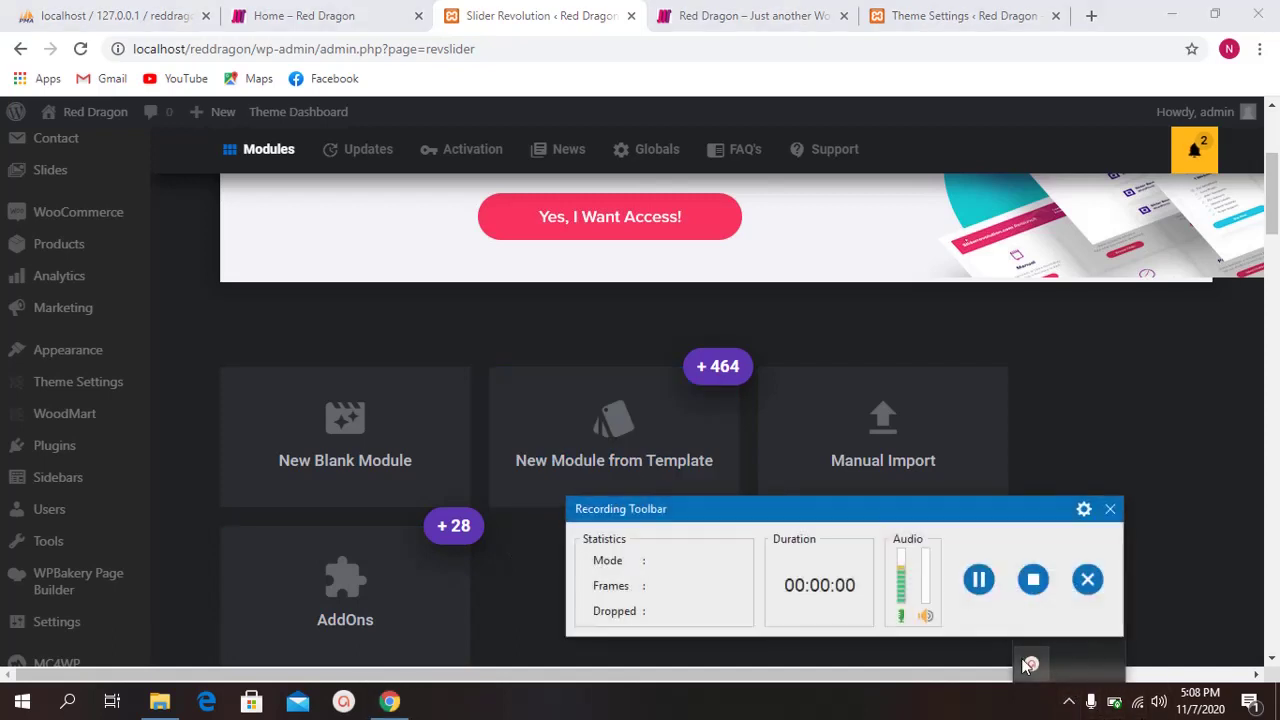
{"action": "left_click", "coordinate": [1110, 509]}
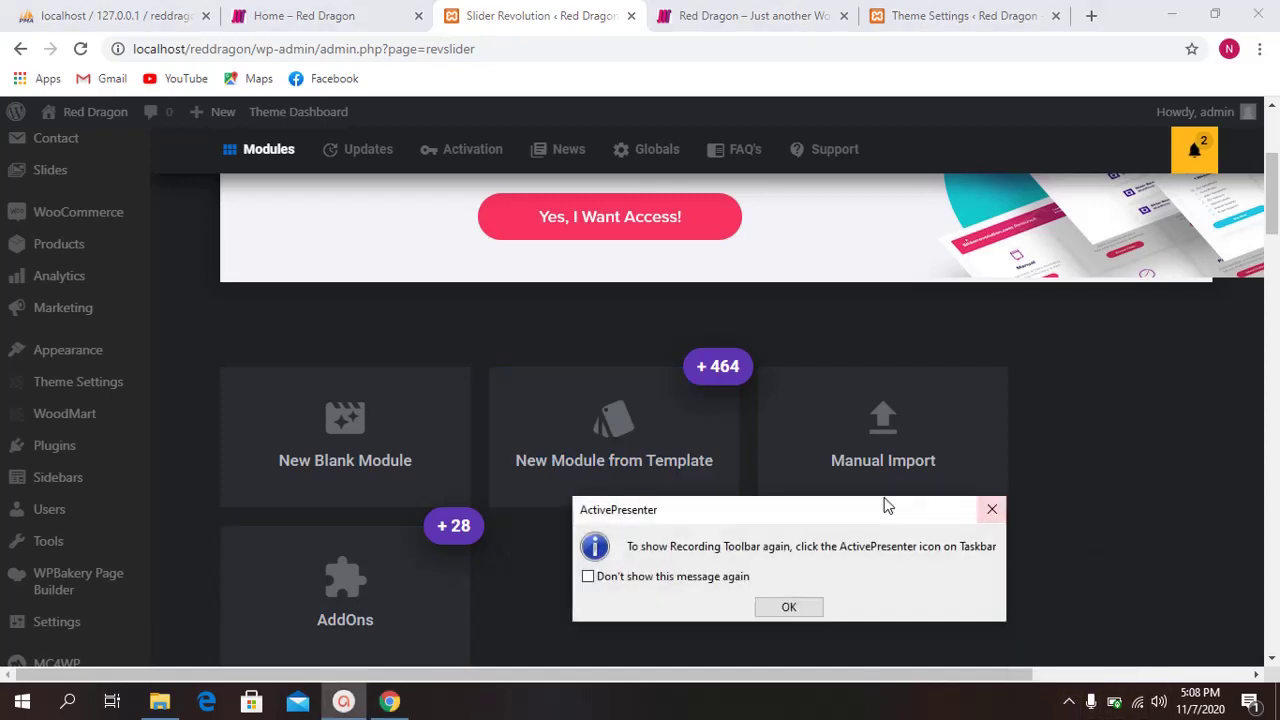
{"action": "left_click", "coordinate": [989, 510]}
{"action": "left_click", "coordinate": [1064, 706]}
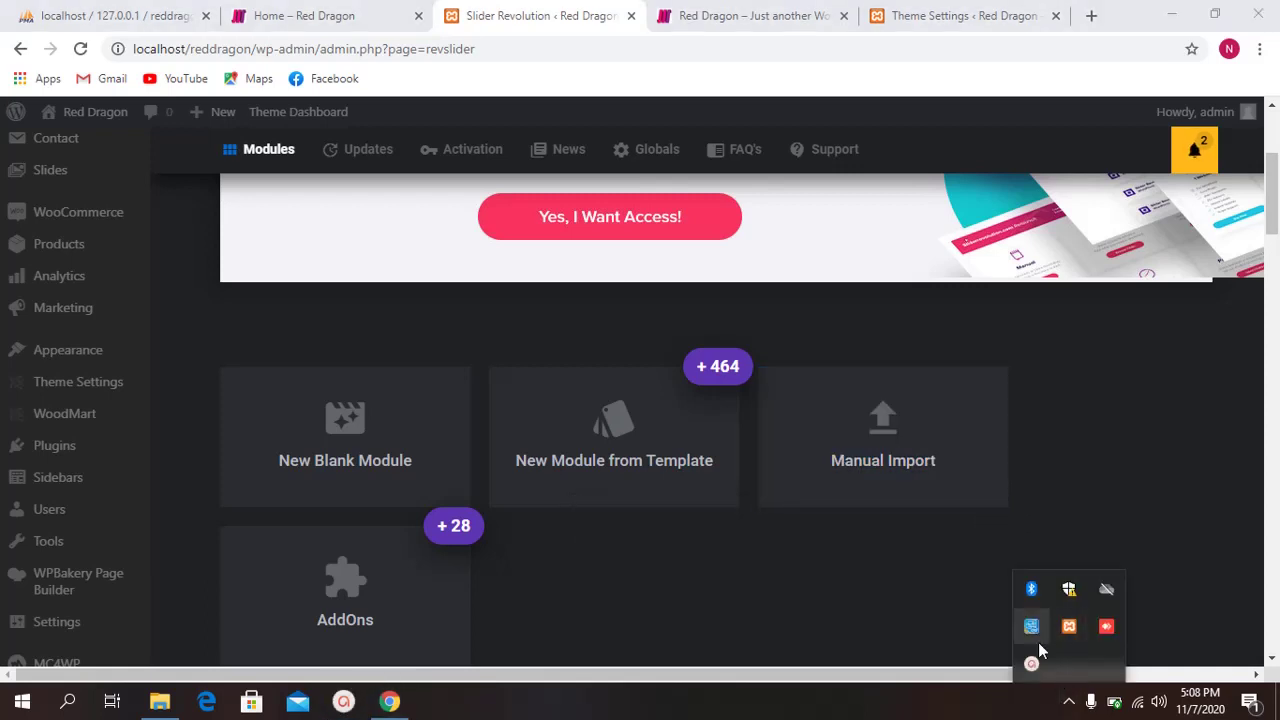
{"action": "left_click", "coordinate": [1022, 668]}
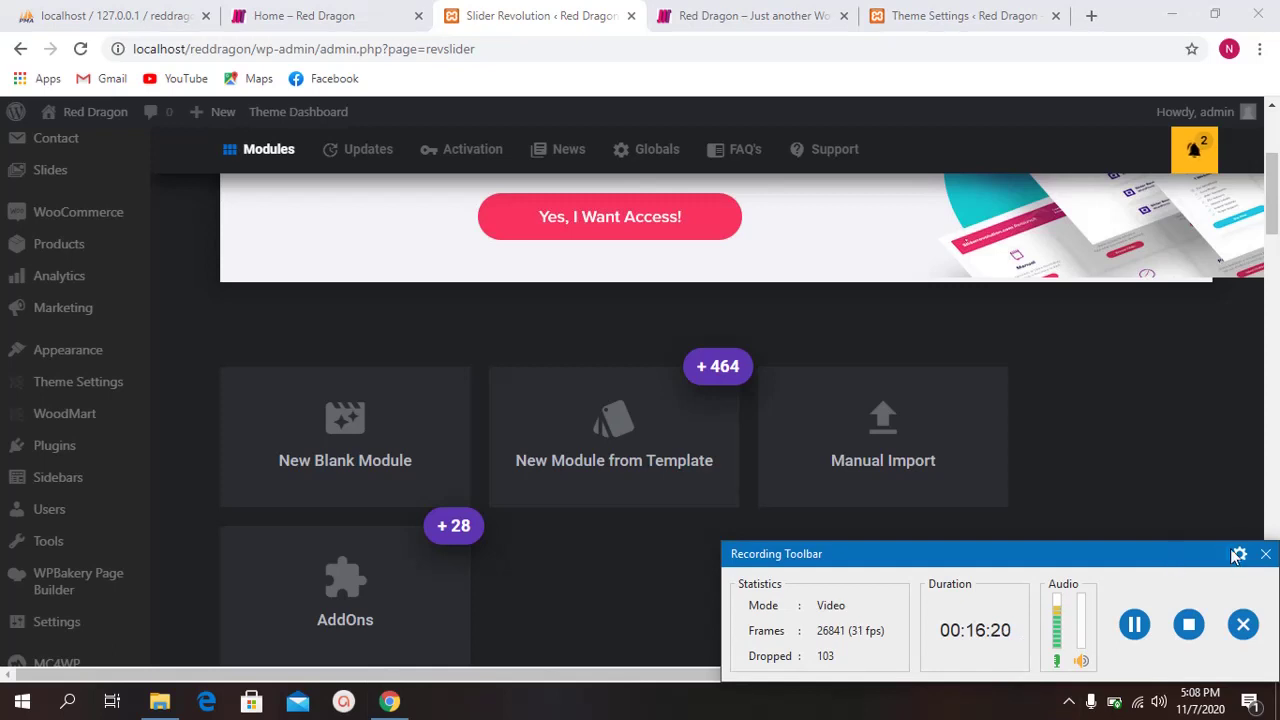
{"action": "left_click", "coordinate": [1266, 555]}
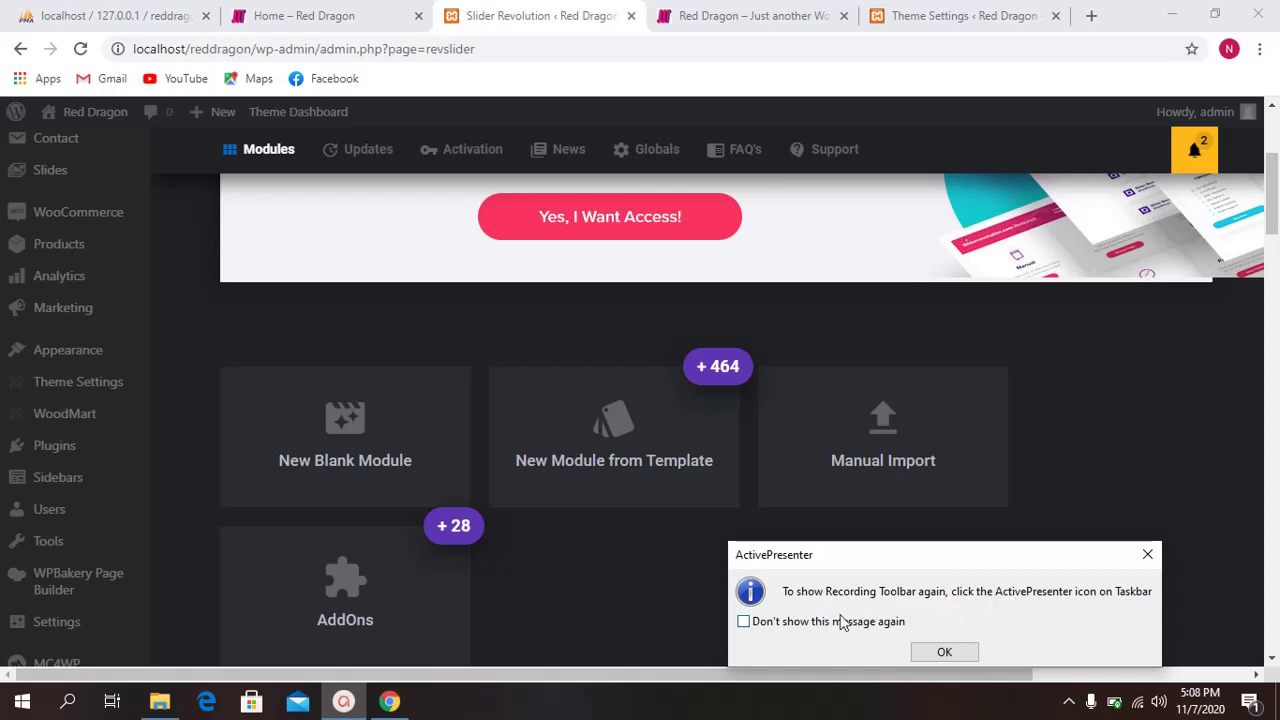
{"action": "left_click", "coordinate": [1147, 554]}
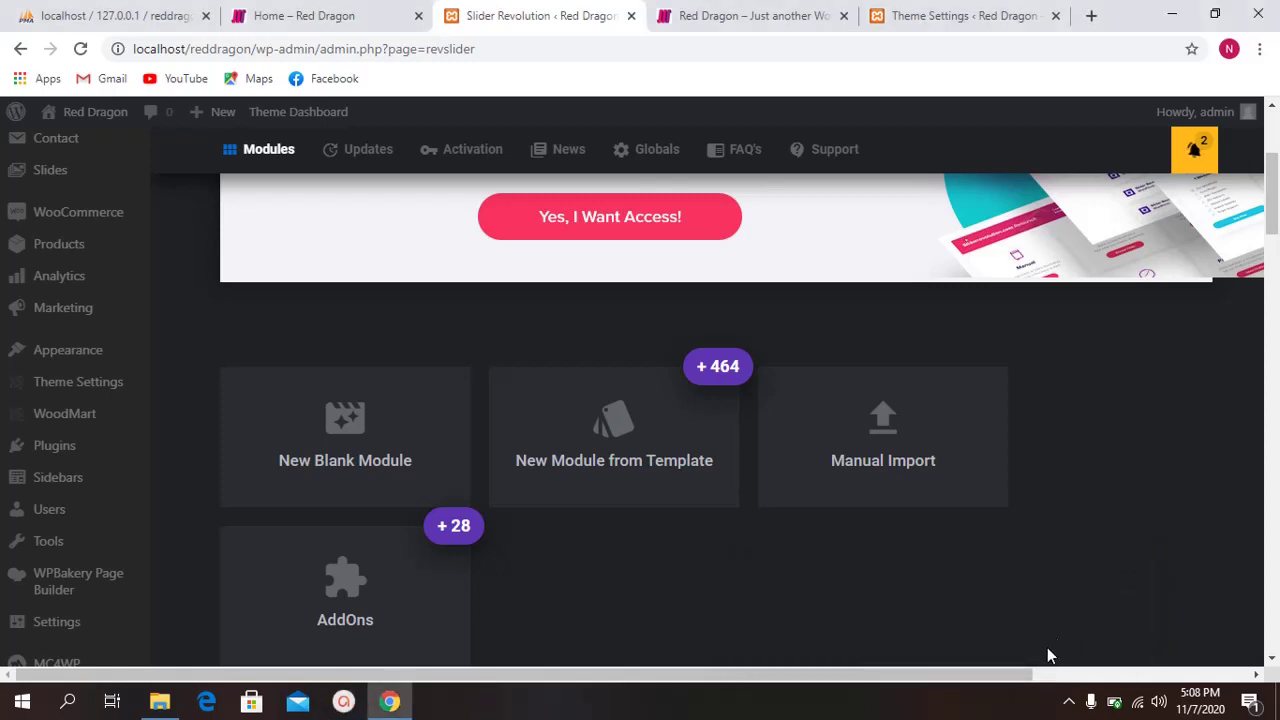
{"action": "scroll", "coordinate": [557, 517], "scroll_direction": "down", "scroll_amount": 3}
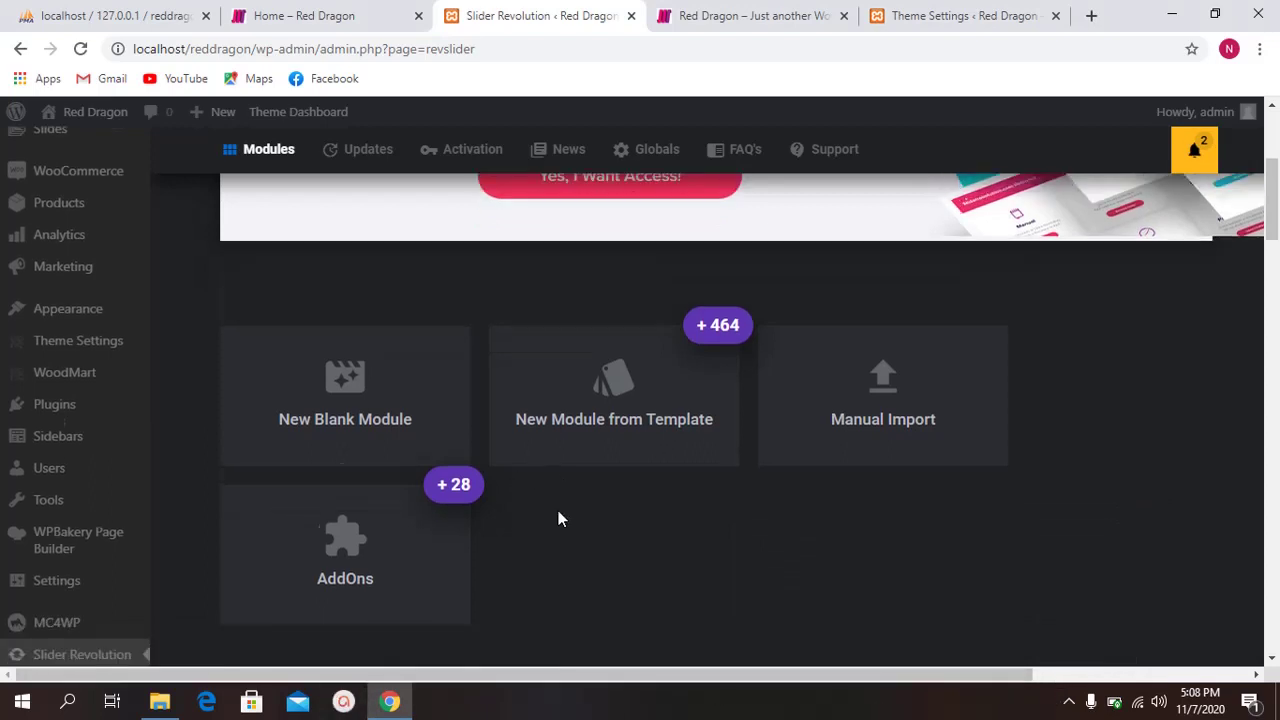
{"action": "scroll", "coordinate": [524, 498], "scroll_direction": "up", "scroll_amount": 3}
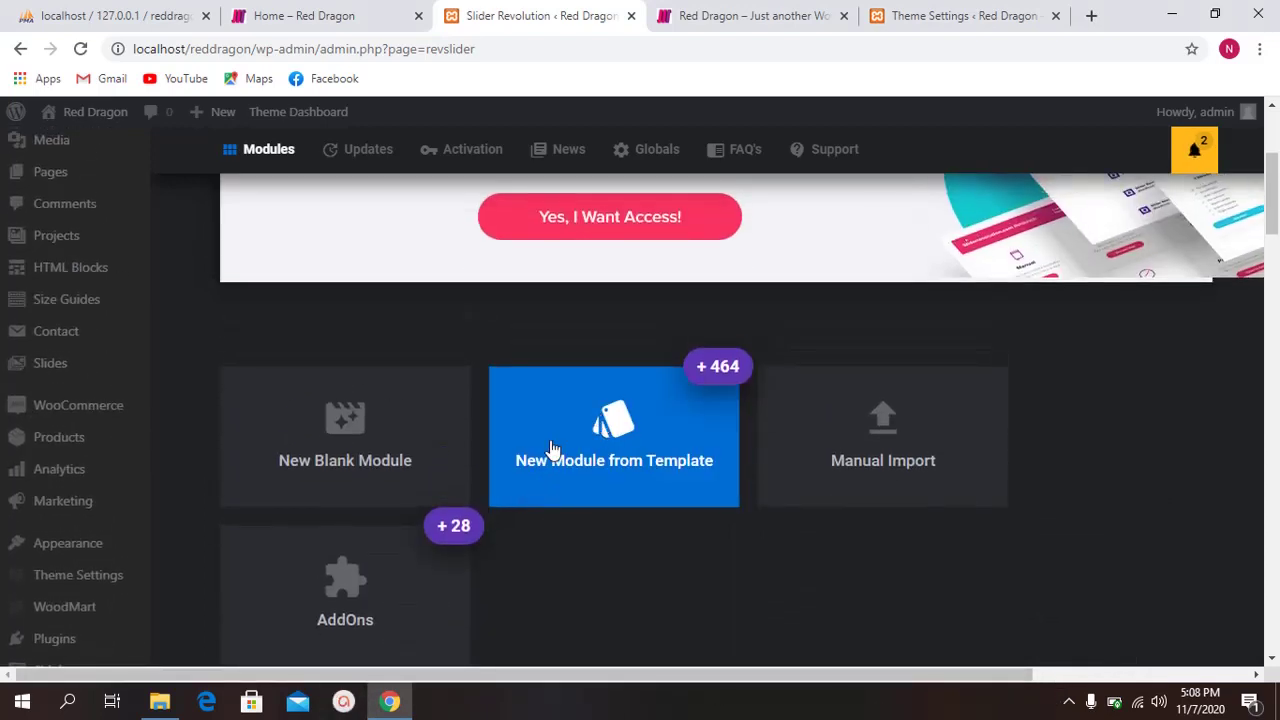
{"action": "scroll", "coordinate": [517, 440], "scroll_direction": "up", "scroll_amount": 2}
{"action": "scroll", "coordinate": [523, 443], "scroll_direction": "down", "scroll_amount": 1}
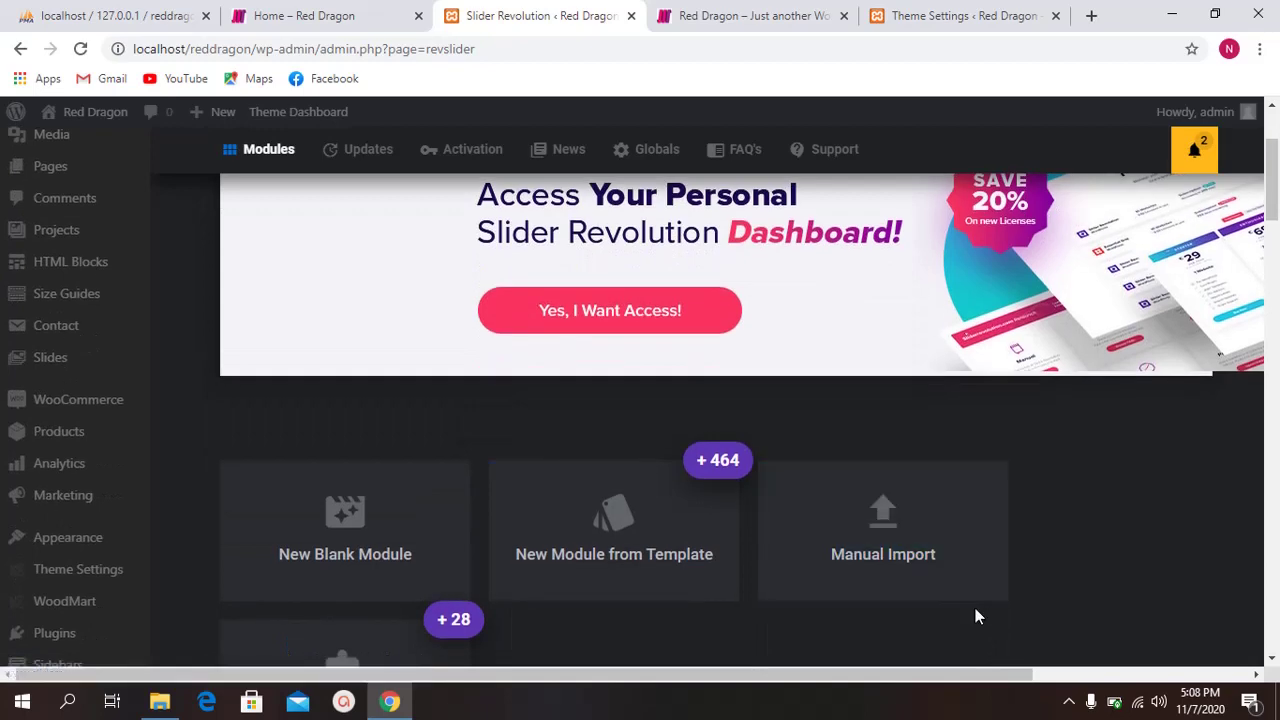
{"action": "left_click", "coordinate": [1069, 704]}
{"action": "left_click", "coordinate": [1036, 664]}
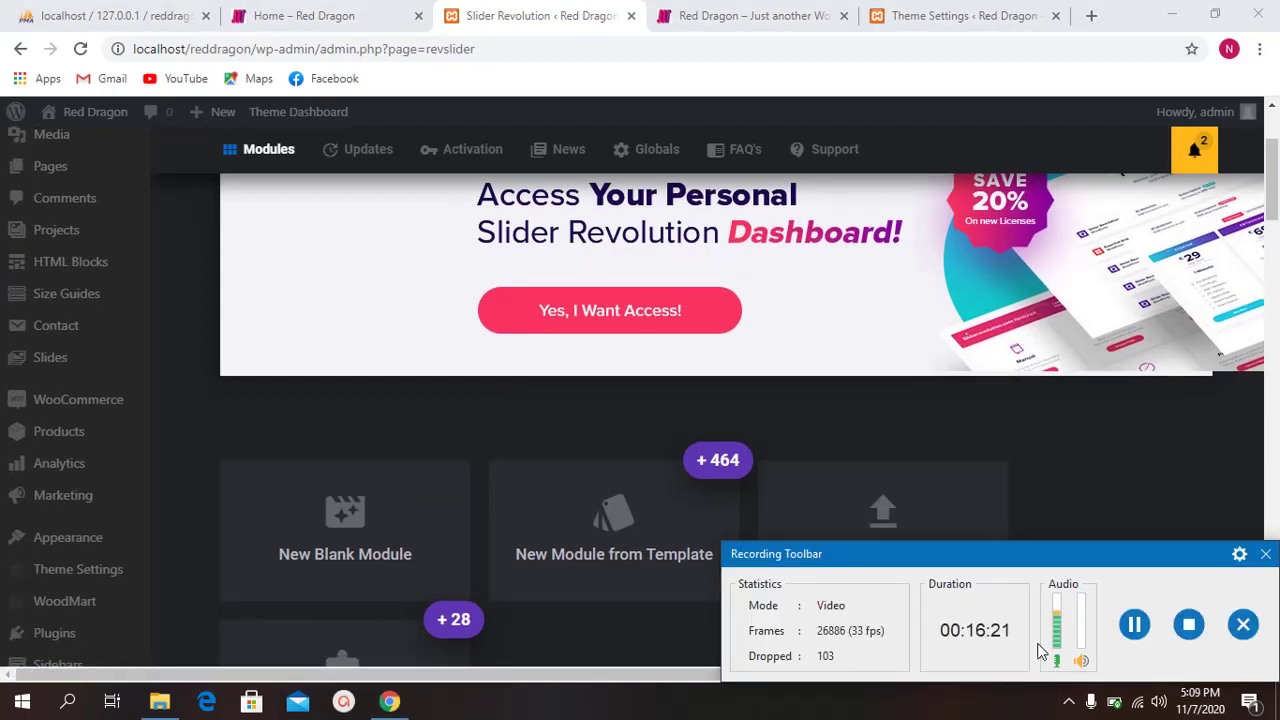
{"action": "left_click", "coordinate": [1187, 627]}
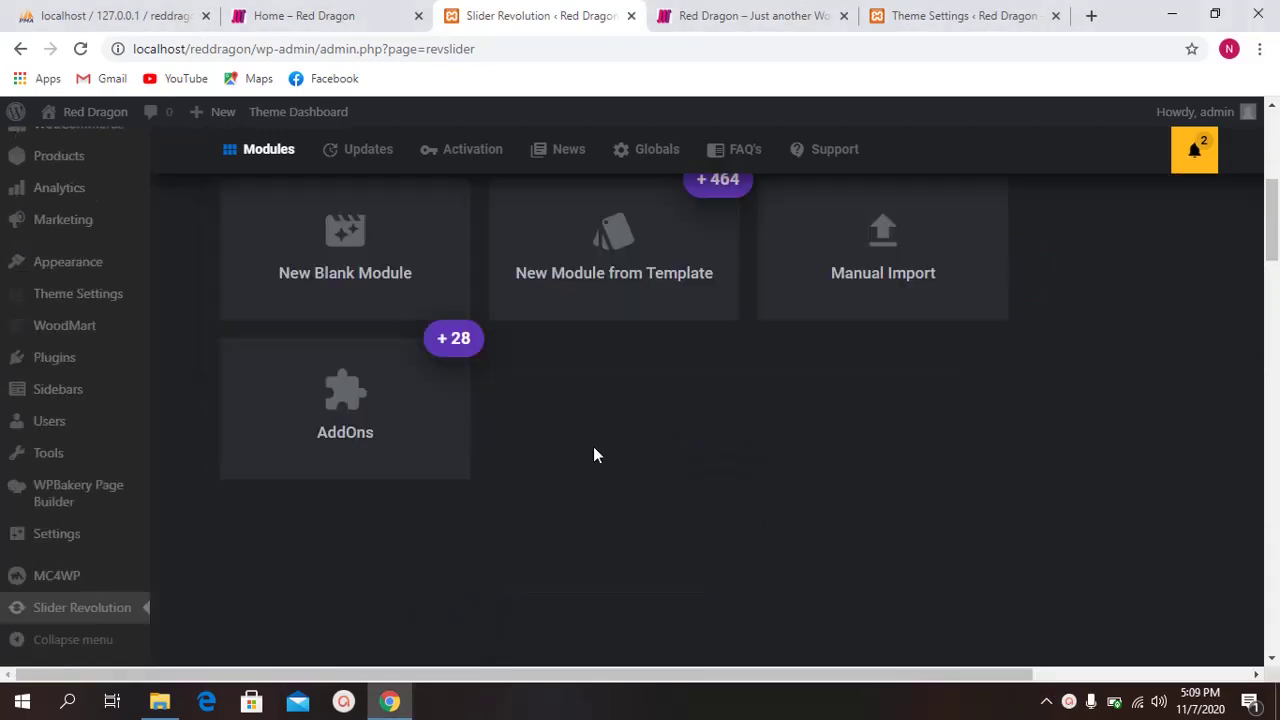
{"action": "scroll", "coordinate": [598, 440], "scroll_direction": "up", "scroll_amount": 2}
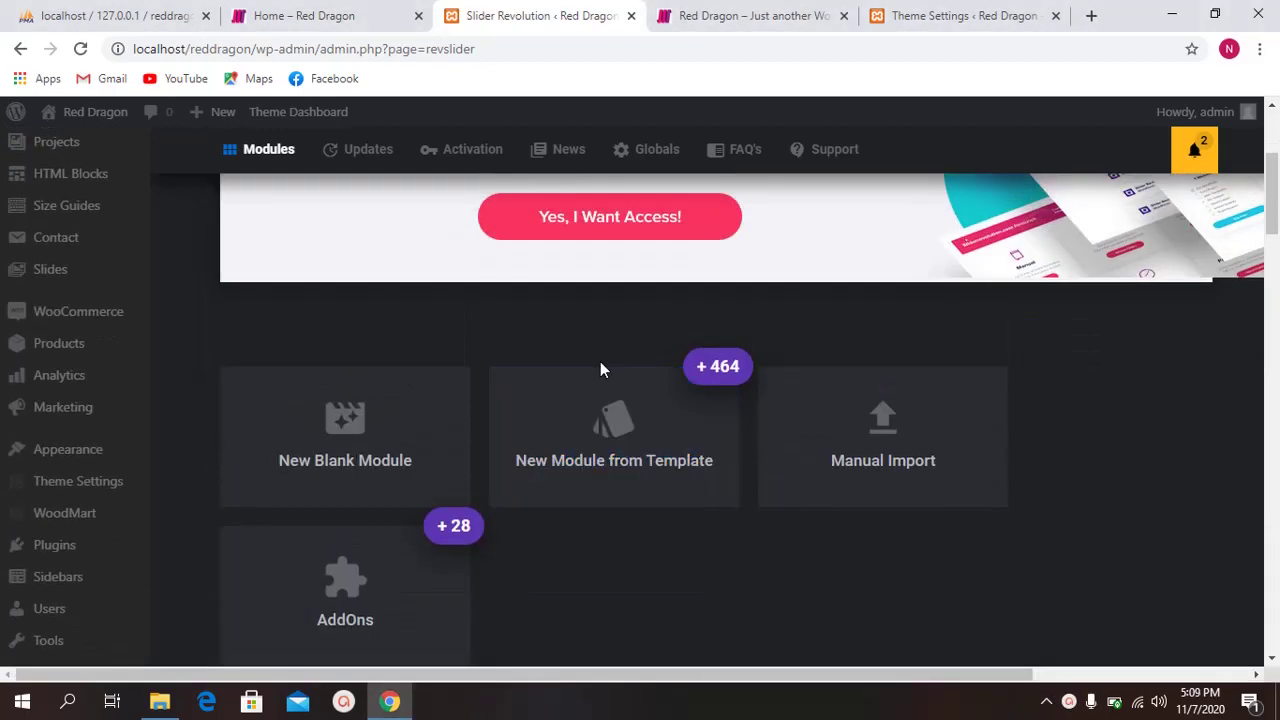
Step: Create a New Blank Module in Slider Revolution
{"action": "left_click", "coordinate": [367, 409]}
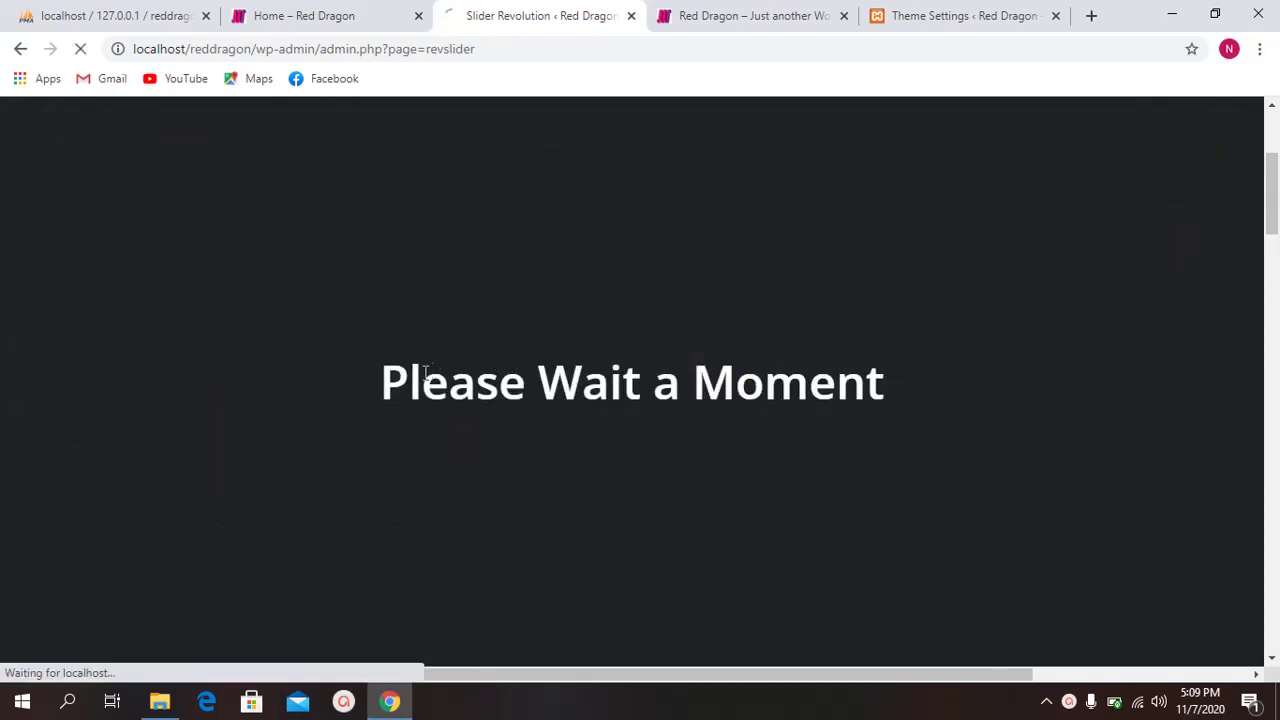
{"action": "left_click_drag", "start_coordinate": [385, 370], "coordinate": [898, 385]}
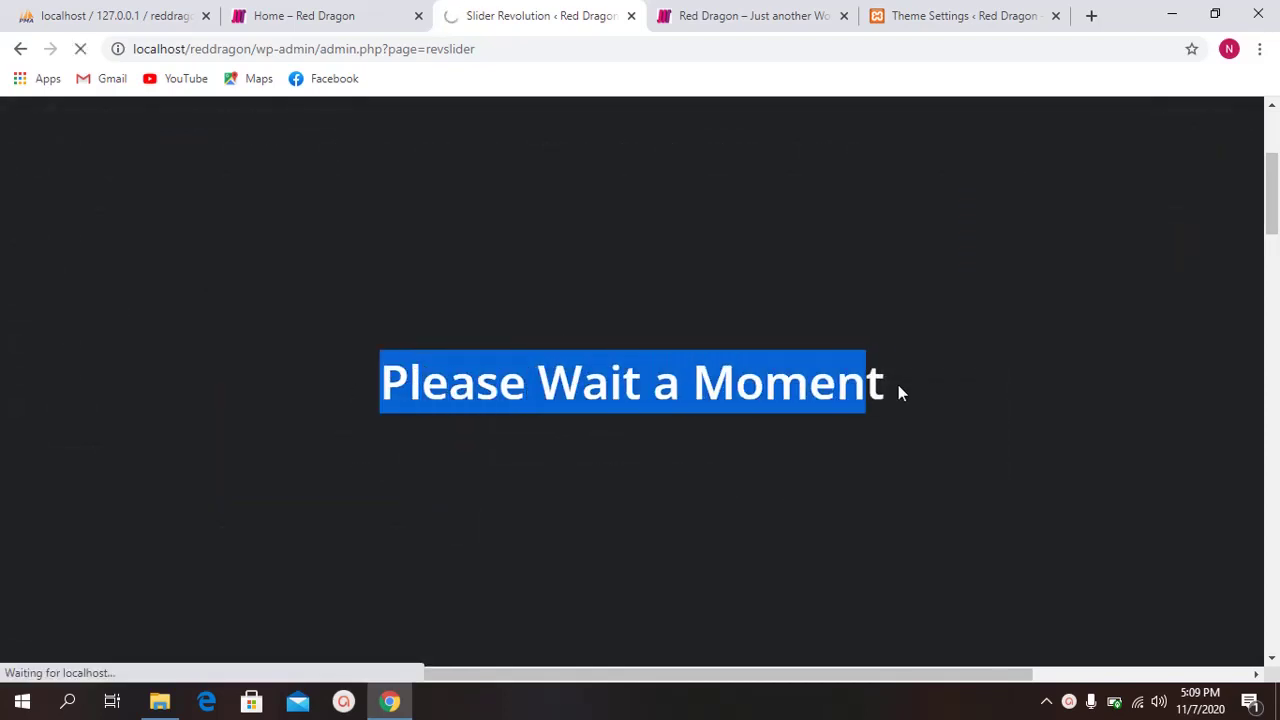
{"action": "left_click", "coordinate": [838, 383]}
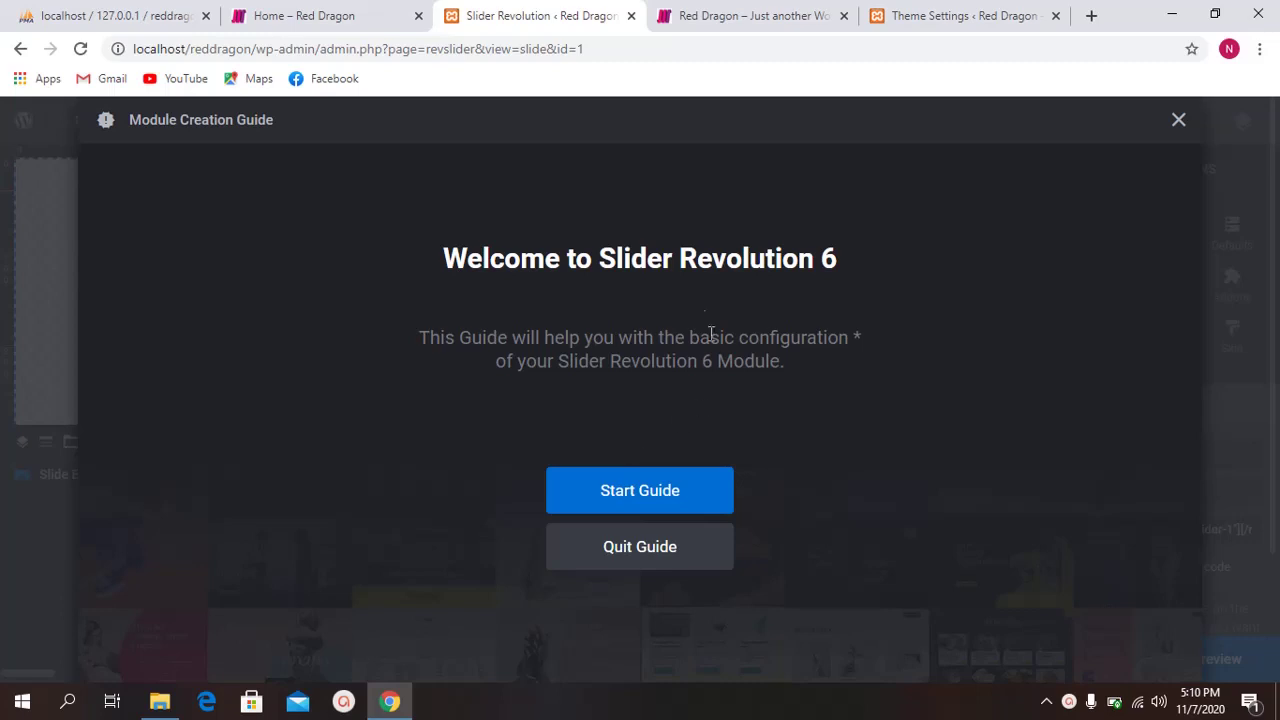
Step: Start the module creation guide, keeping the Slider type and Full-Width size
{"action": "left_click_drag", "start_coordinate": [528, 262], "coordinate": [803, 262]}
{"action": "left_click", "coordinate": [789, 268]}
{"action": "left_click", "coordinate": [655, 500]}
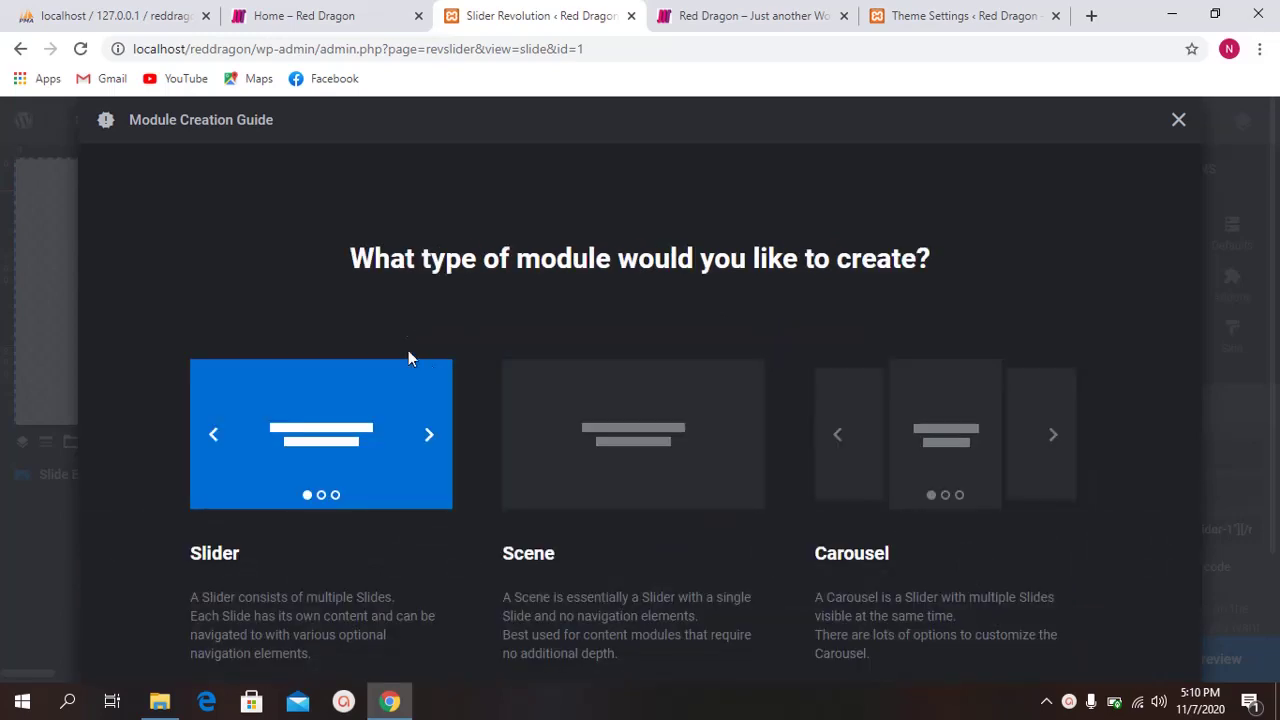
{"action": "scroll", "coordinate": [400, 370], "scroll_direction": "down", "scroll_amount": 1}
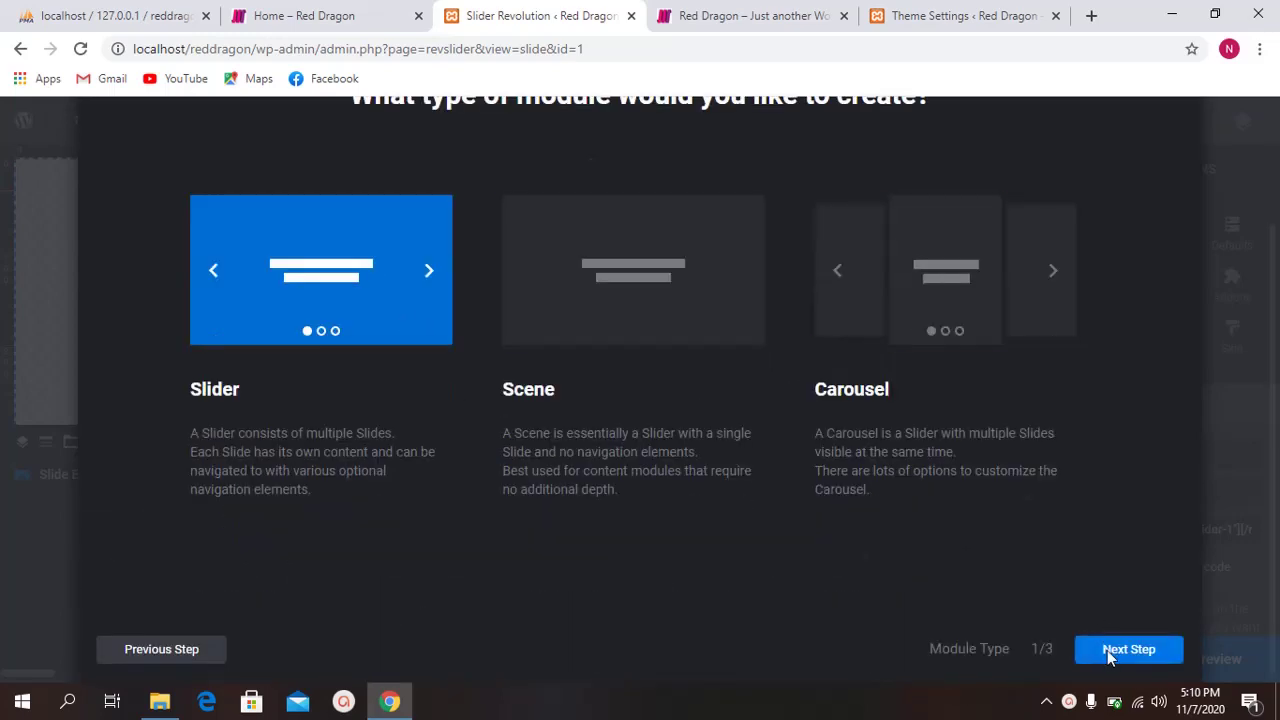
{"action": "left_click", "coordinate": [1107, 650]}
{"action": "scroll", "coordinate": [618, 447], "scroll_direction": "down", "scroll_amount": 1}
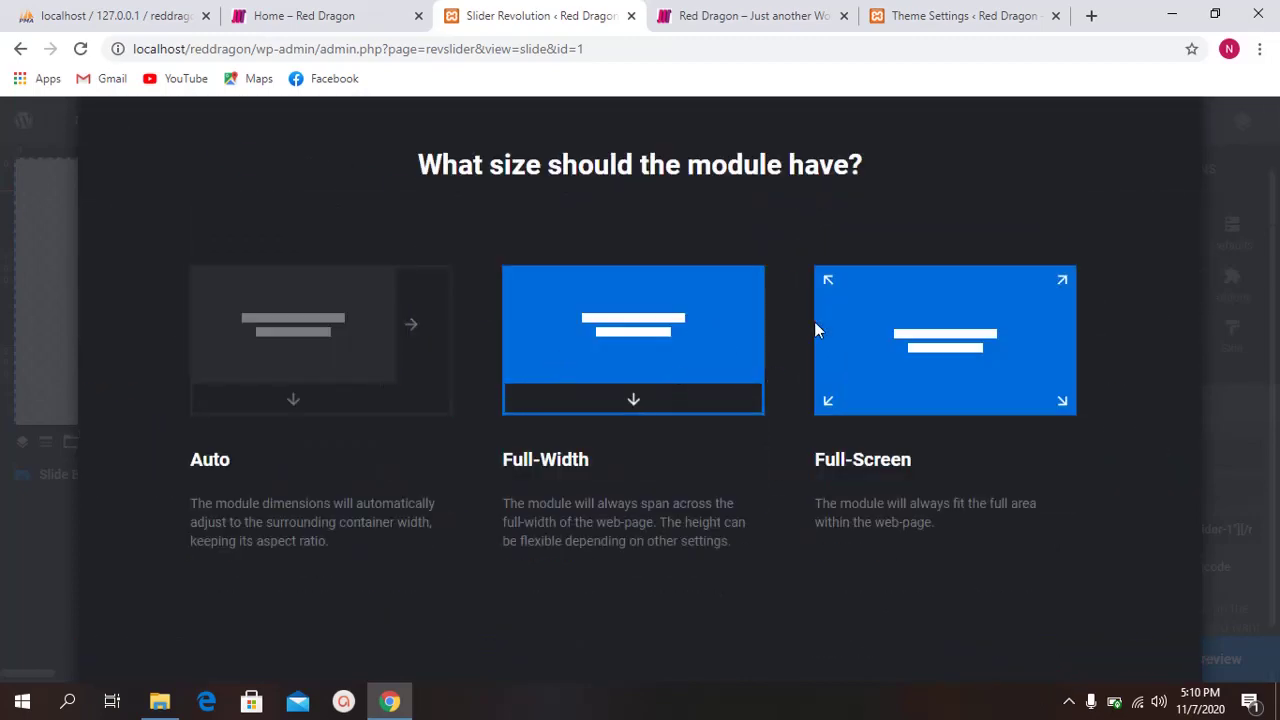
{"action": "scroll", "coordinate": [745, 420], "scroll_direction": "down", "scroll_amount": 1}
{"action": "left_click", "coordinate": [1138, 651]}
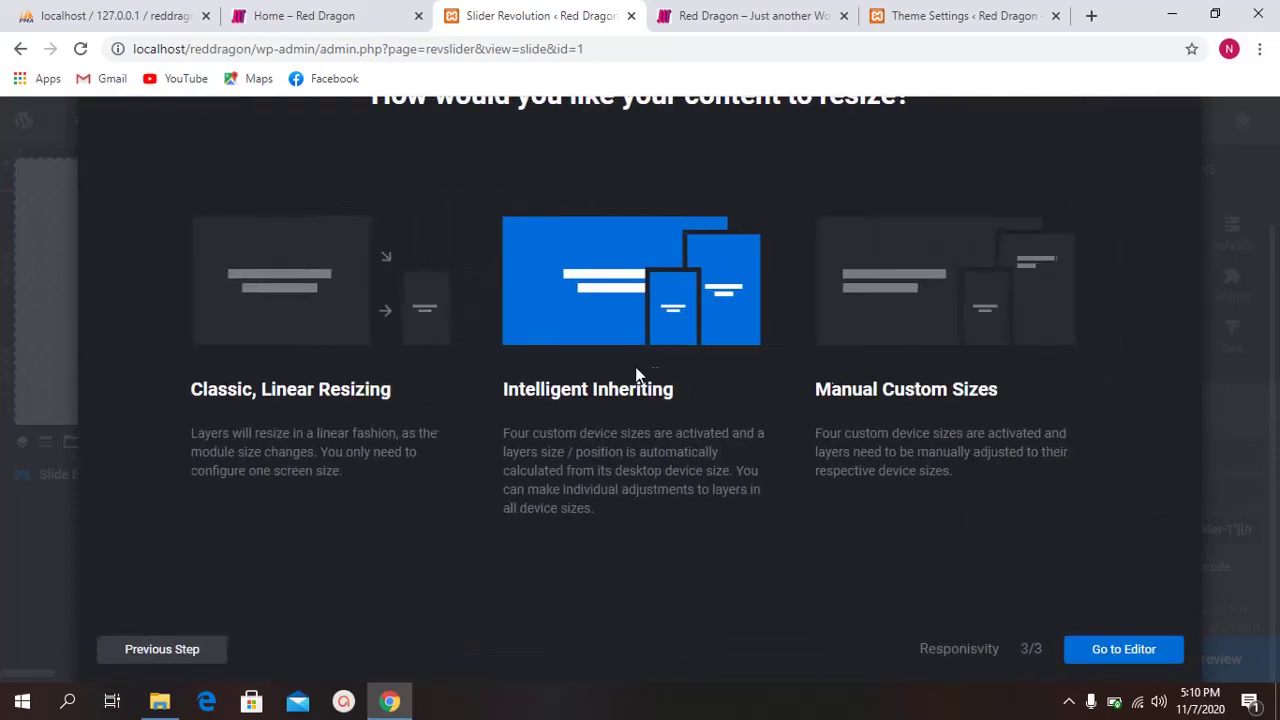
Step: Keep Intelligent Inheriting resizing and finish the guide to reach the slide editor
{"action": "scroll", "coordinate": [608, 396], "scroll_direction": "down", "scroll_amount": 2}
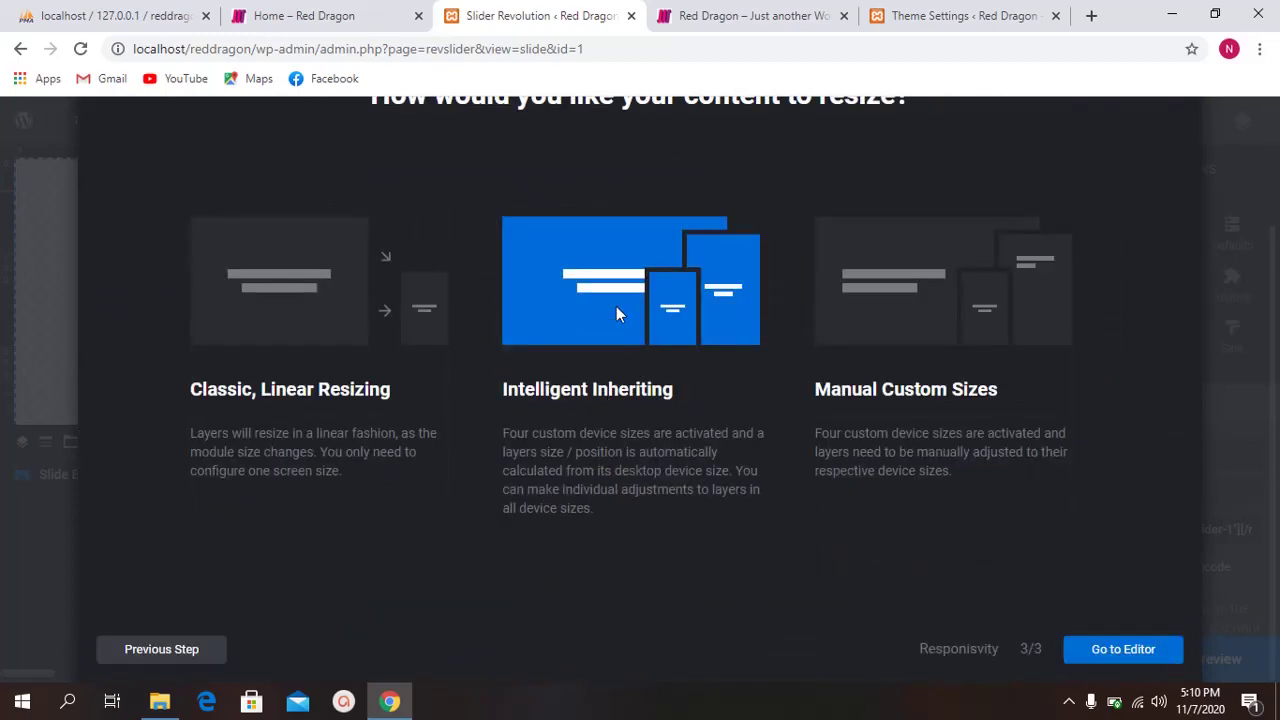
{"action": "left_click_drag", "start_coordinate": [537, 388], "coordinate": [663, 390]}
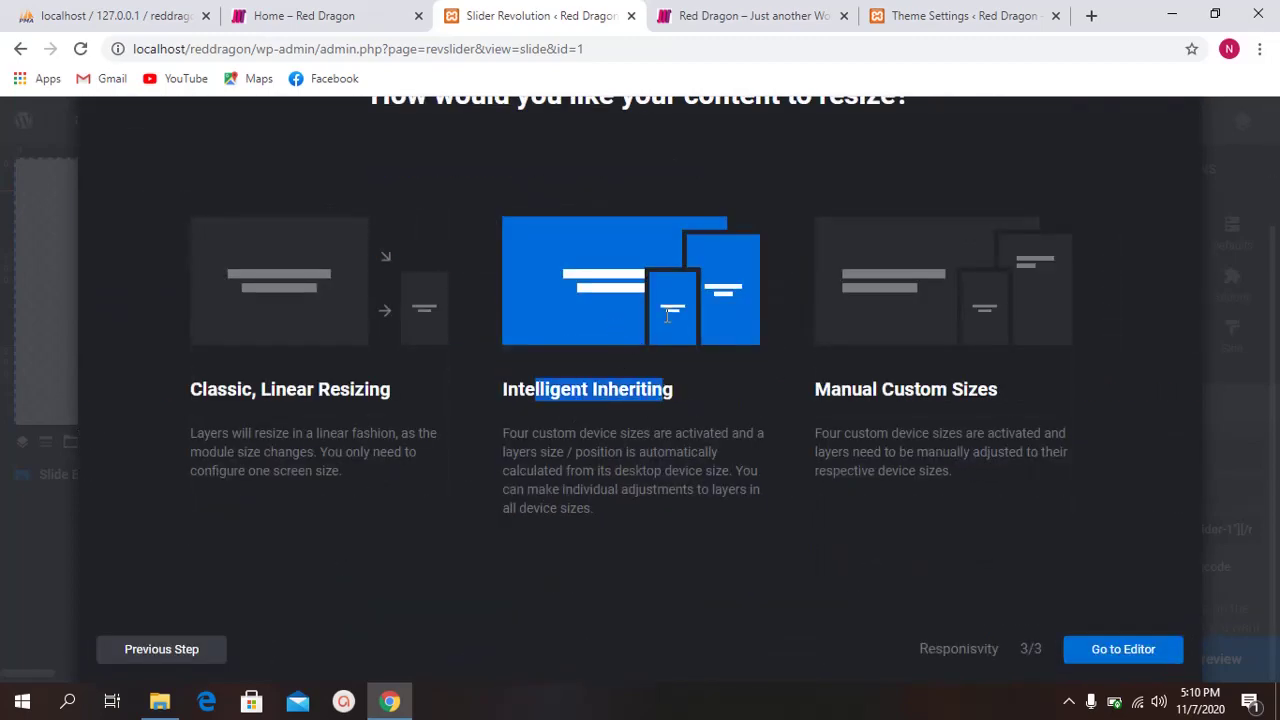
{"action": "left_click", "coordinate": [667, 315]}
{"action": "scroll", "coordinate": [657, 289], "scroll_direction": "up", "scroll_amount": 2}
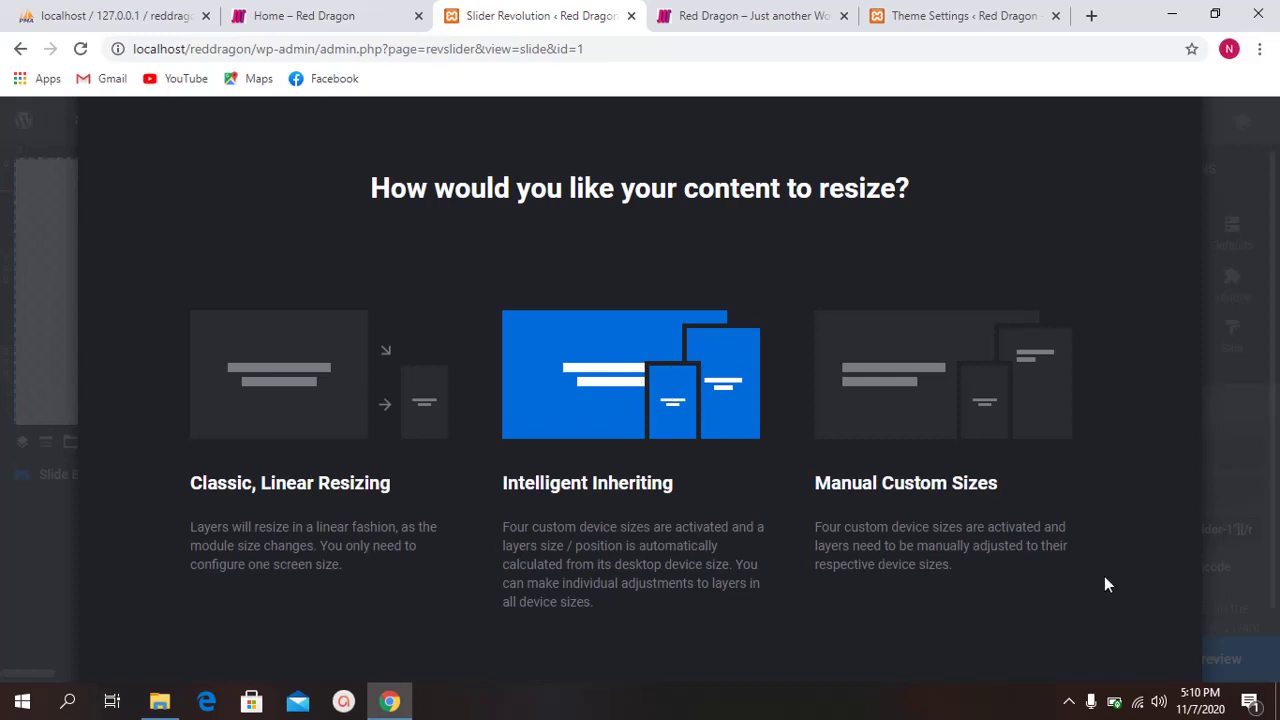
{"action": "scroll", "coordinate": [1104, 584], "scroll_direction": "down", "scroll_amount": 2}
{"action": "left_click", "coordinate": [1134, 650]}
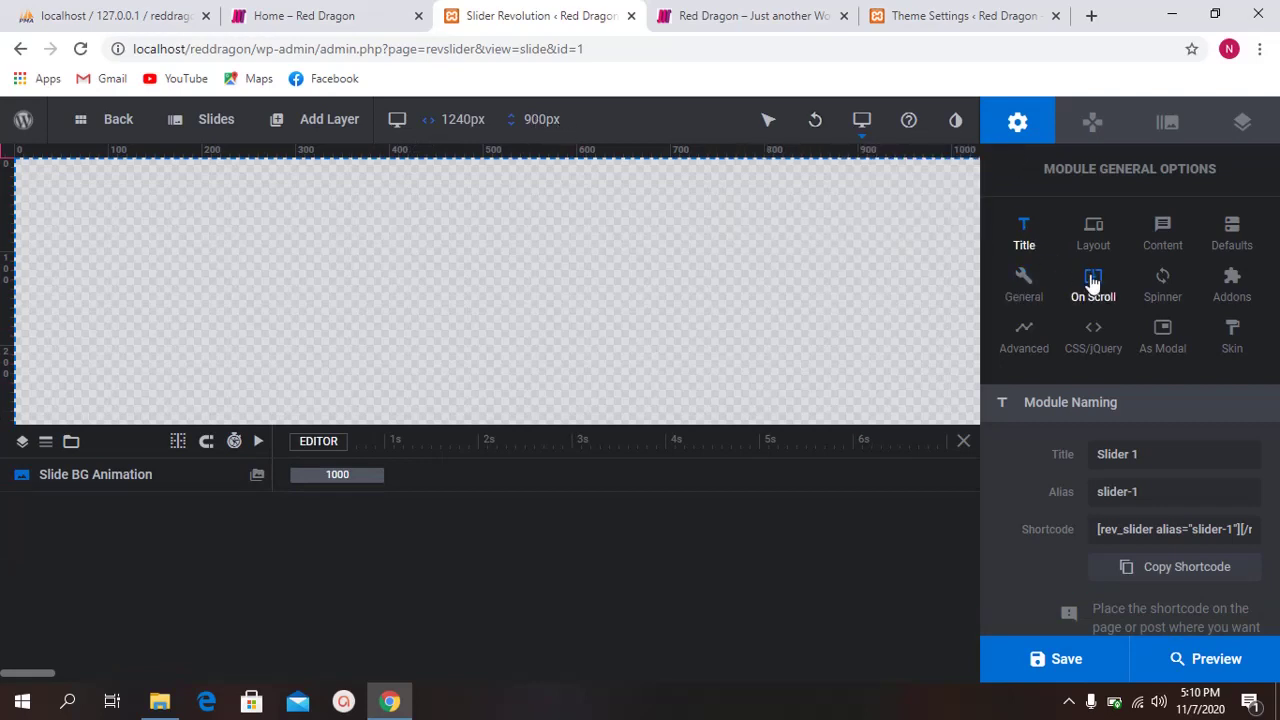
Step: In the module's Layout options, select the 900px desktop layer area height for replacement
{"action": "left_click", "coordinate": [1092, 230]}
{"action": "scroll", "coordinate": [1059, 355], "scroll_direction": "down", "scroll_amount": 3}
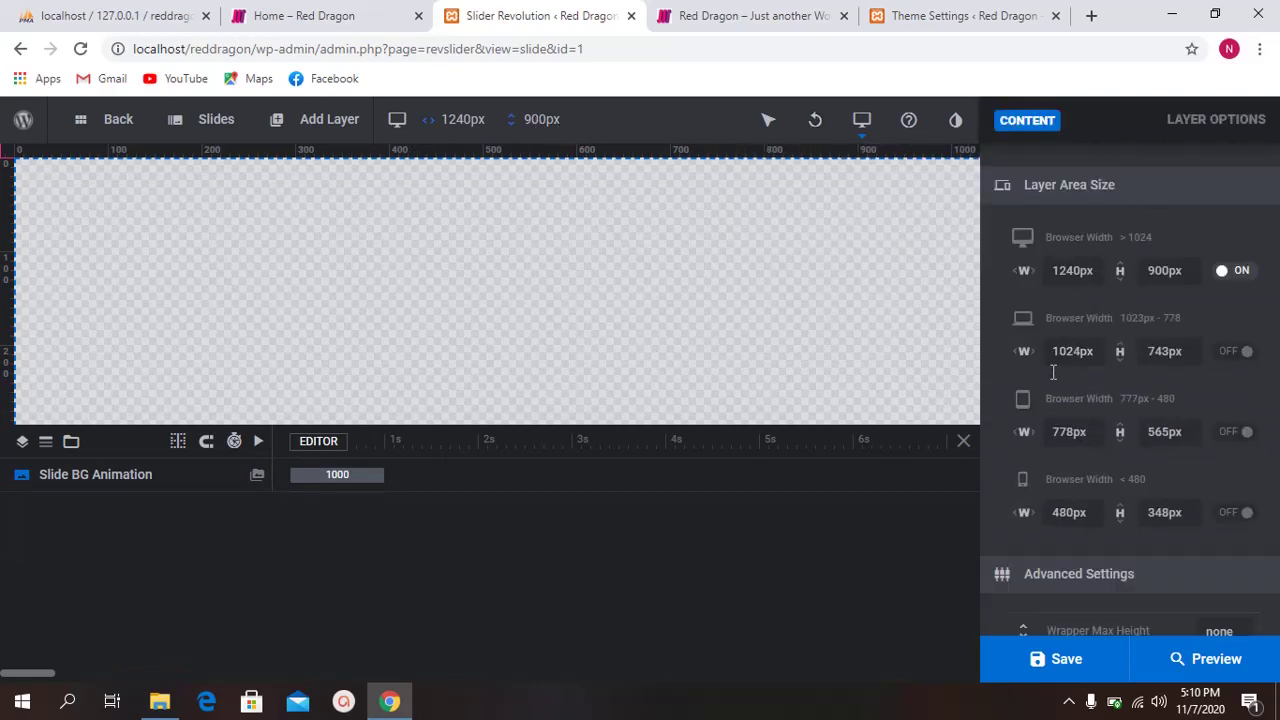
{"action": "scroll", "coordinate": [1087, 300], "scroll_direction": "up", "scroll_amount": 1}
{"action": "scroll", "coordinate": [466, 302], "scroll_direction": "down", "scroll_amount": 2}
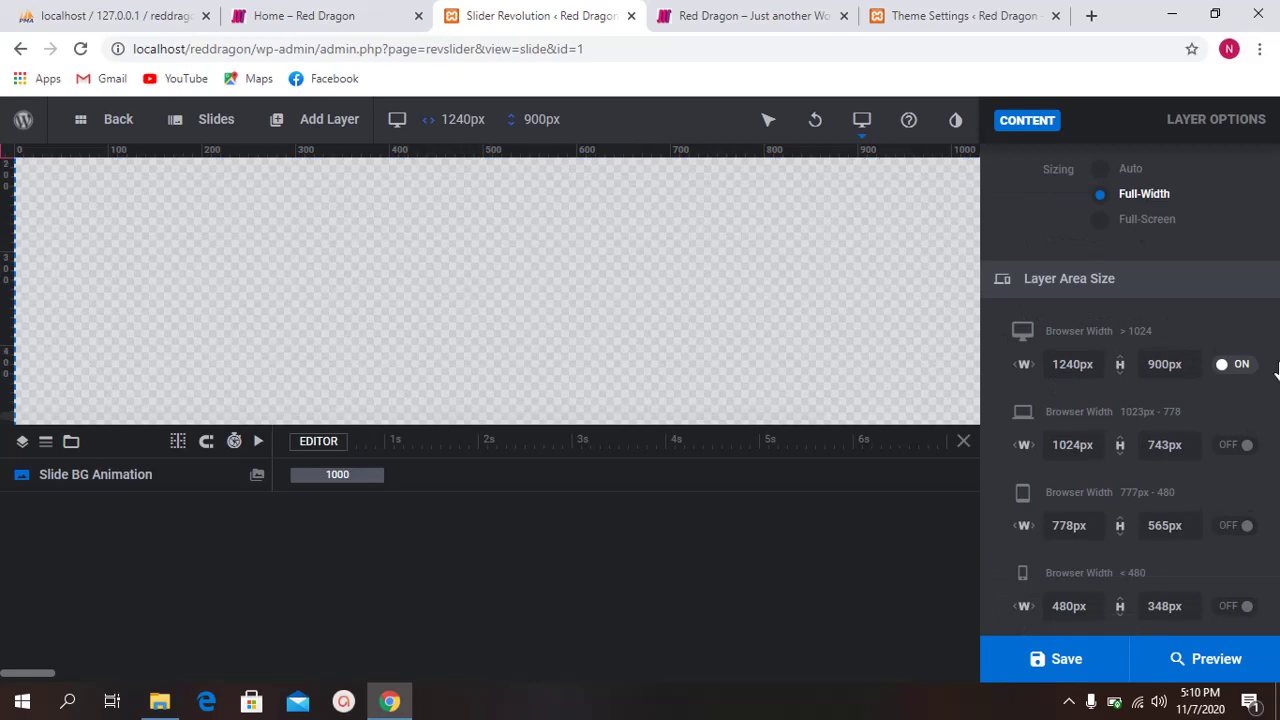
{"action": "double_click", "coordinate": [1170, 364]}
Step: Search Google for 'slider image free' in a new tab and switch to Images
{"action": "type", "text": "auto"}
{"action": "left_click", "coordinate": [1038, 15]}
{"action": "left_click", "coordinate": [1092, 16]}
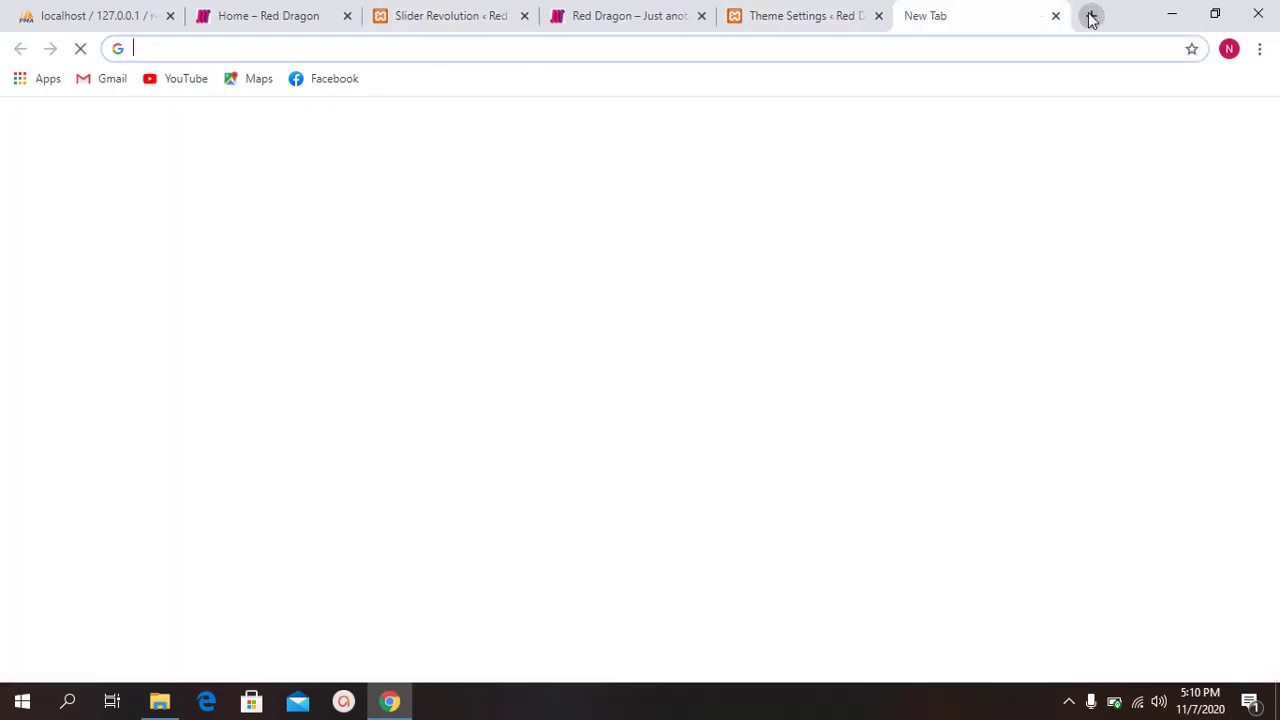
{"action": "type", "text": "slider "}
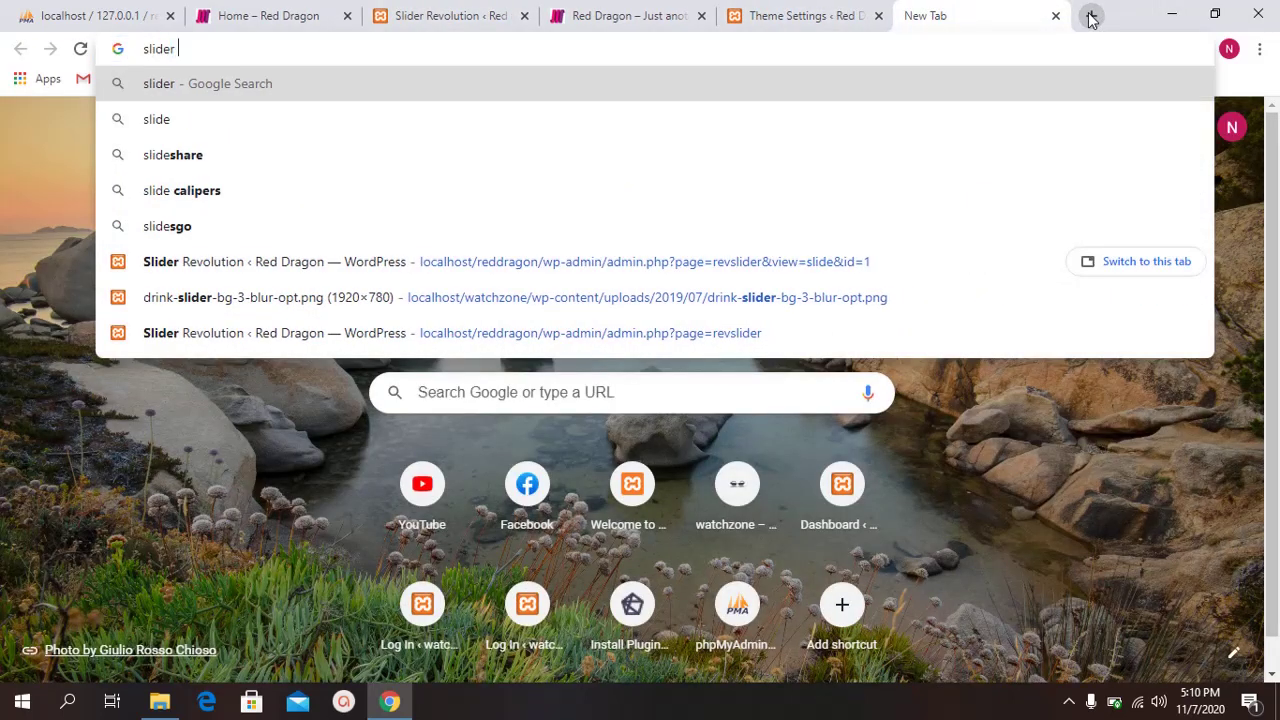
{"action": "type", "text": "image free i"}
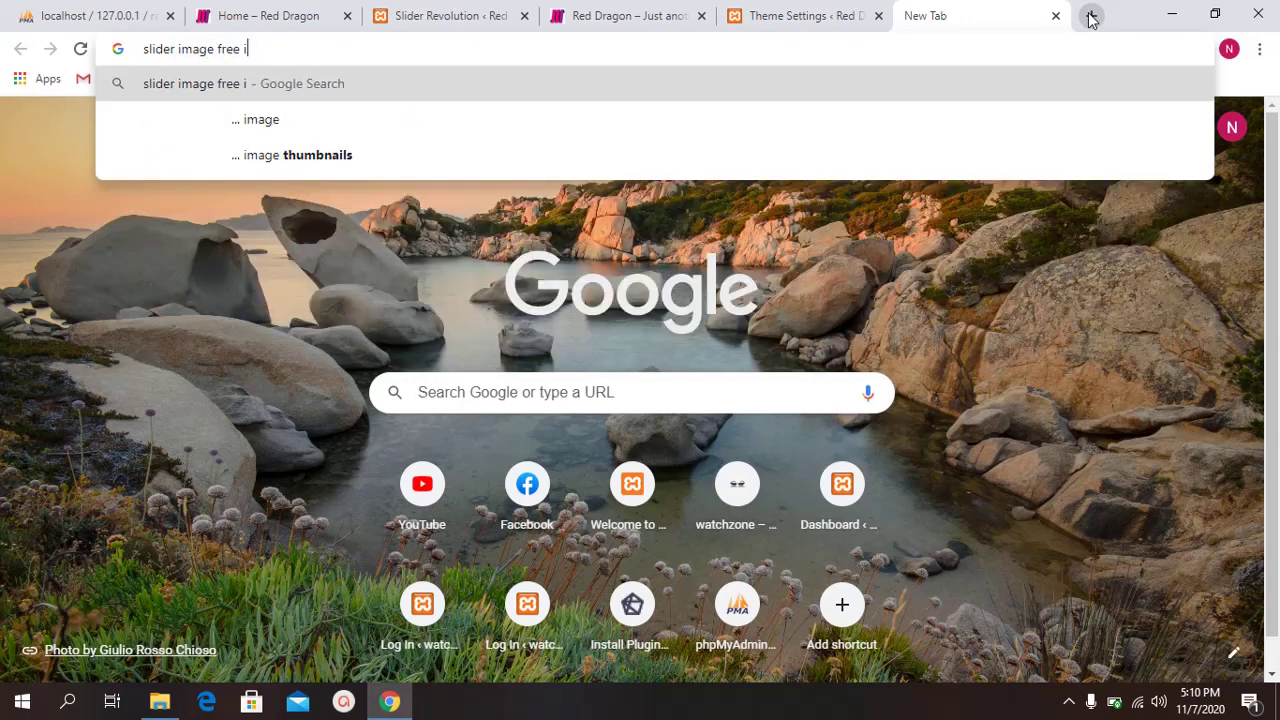
{"action": "key", "text": "BackSpace"}
{"action": "key", "text": "Return"}
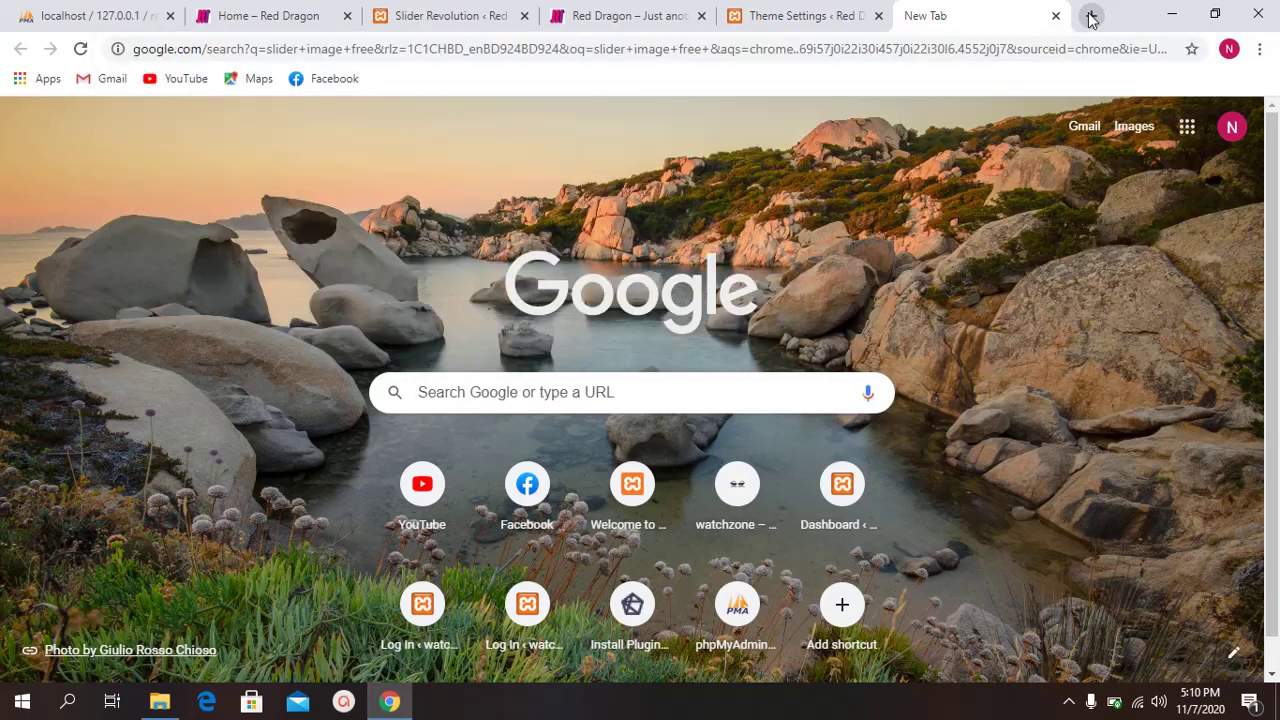
{"action": "left_click", "coordinate": [243, 189]}
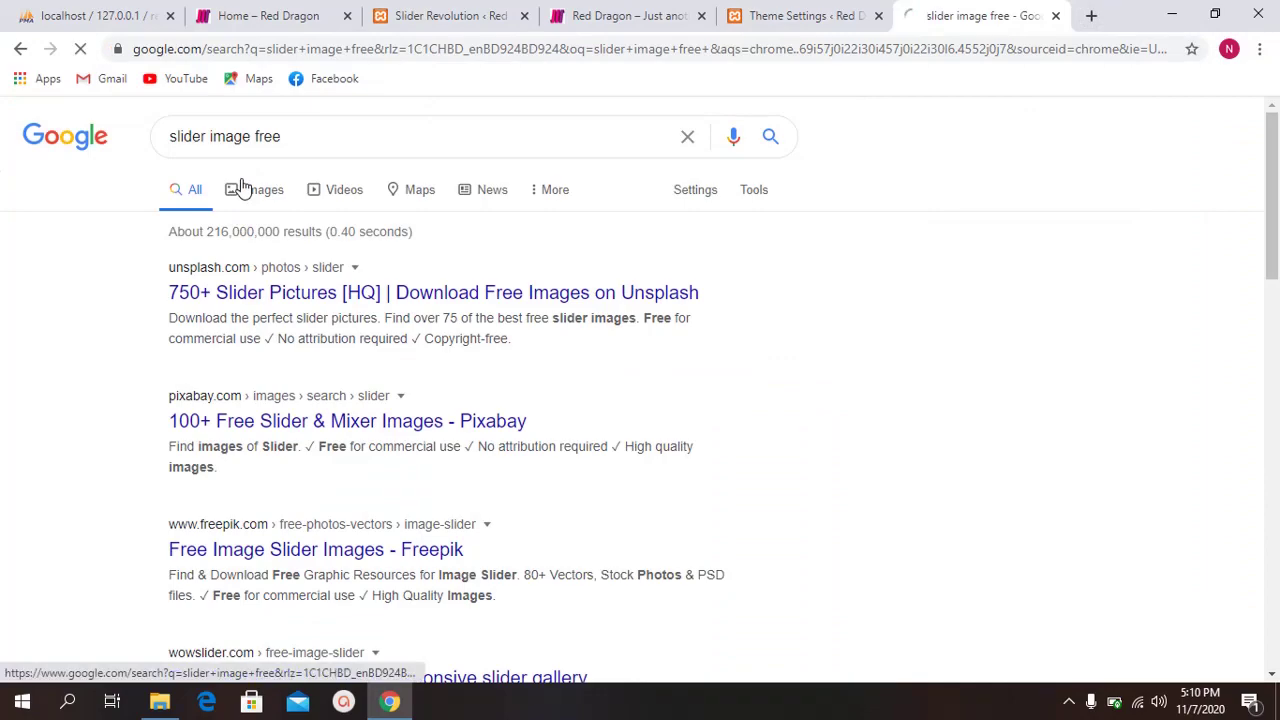
Step: Refine to 'slider image free red dragon' and preview the detailed red dragon illustration
{"action": "scroll", "coordinate": [591, 340], "scroll_direction": "down", "scroll_amount": 3}
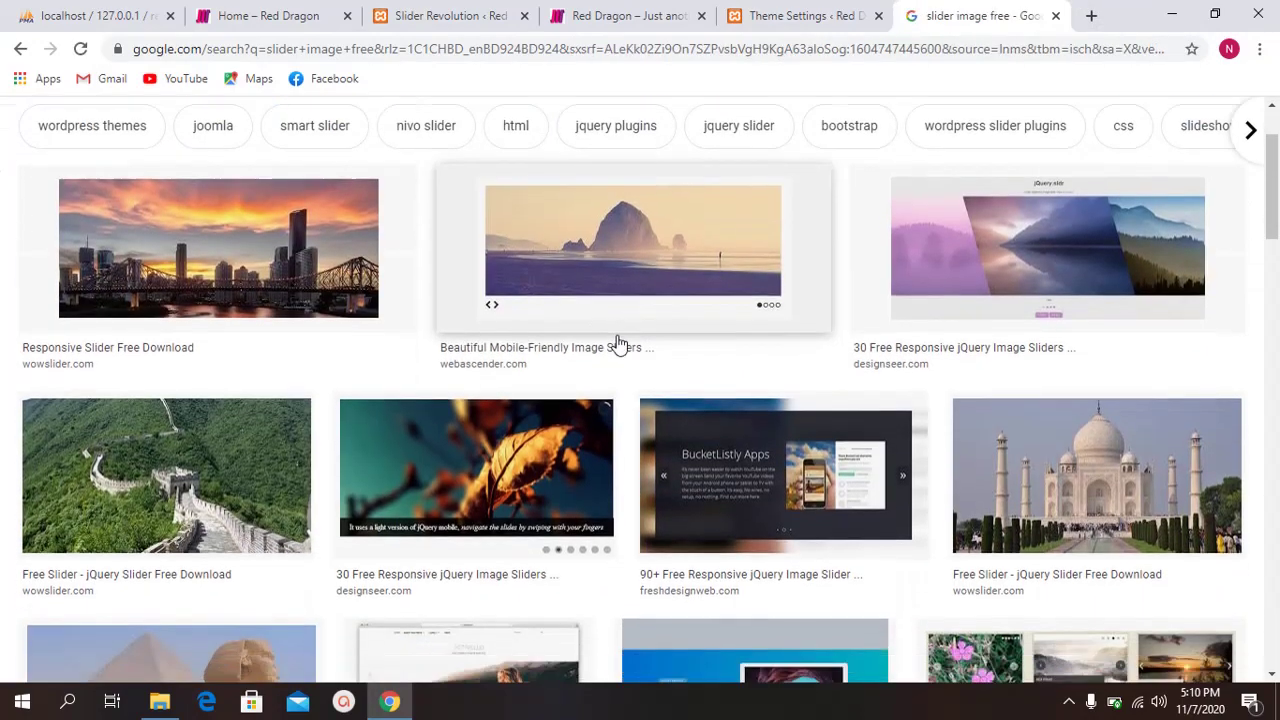
{"action": "scroll", "coordinate": [554, 340], "scroll_direction": "down", "scroll_amount": 3}
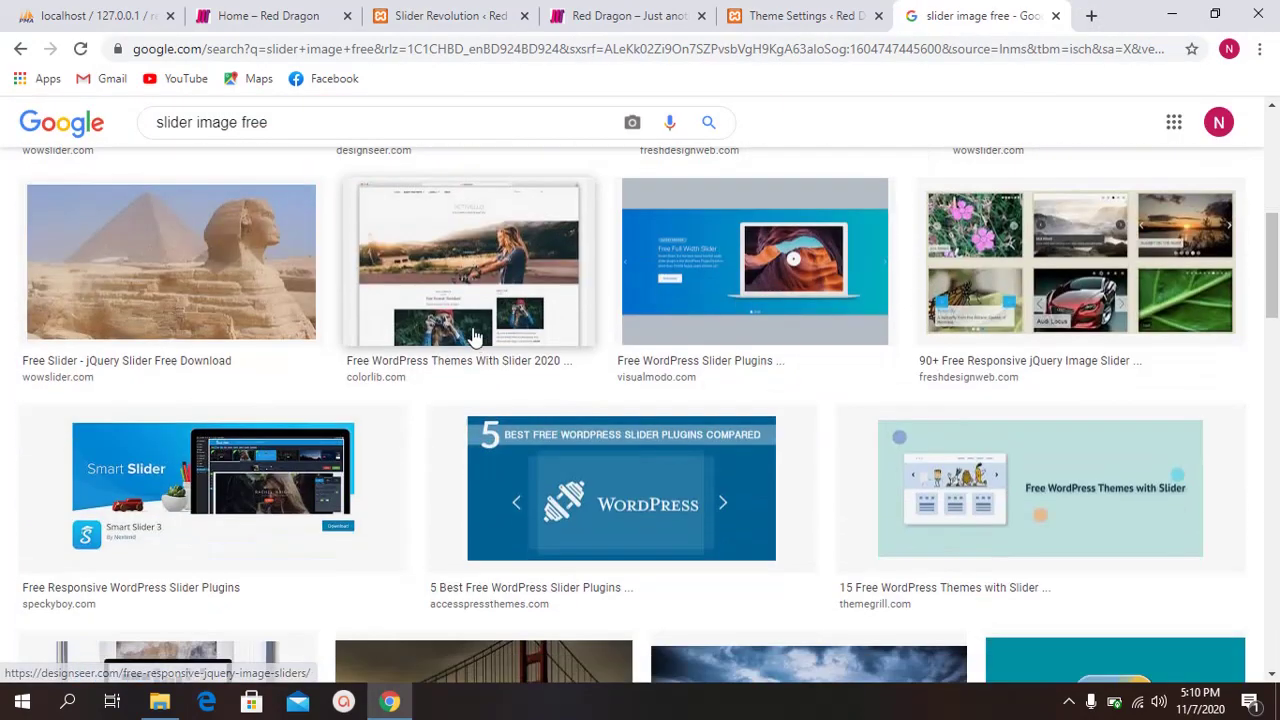
{"action": "scroll", "coordinate": [419, 335], "scroll_direction": "up", "scroll_amount": 3}
{"action": "scroll", "coordinate": [419, 326], "scroll_direction": "up", "scroll_amount": 3}
{"action": "left_click", "coordinate": [344, 147]}
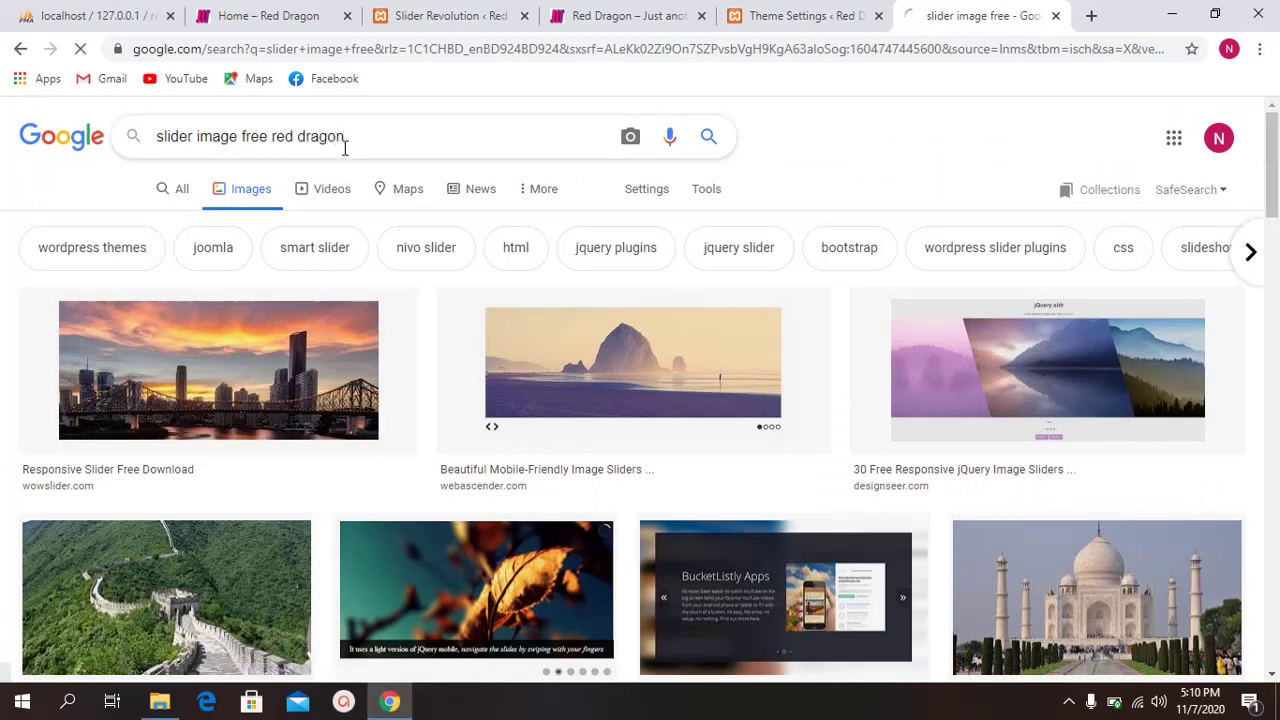
{"action": "key", "text": "Return"}
{"action": "scroll", "coordinate": [486, 466], "scroll_direction": "down", "scroll_amount": 3}
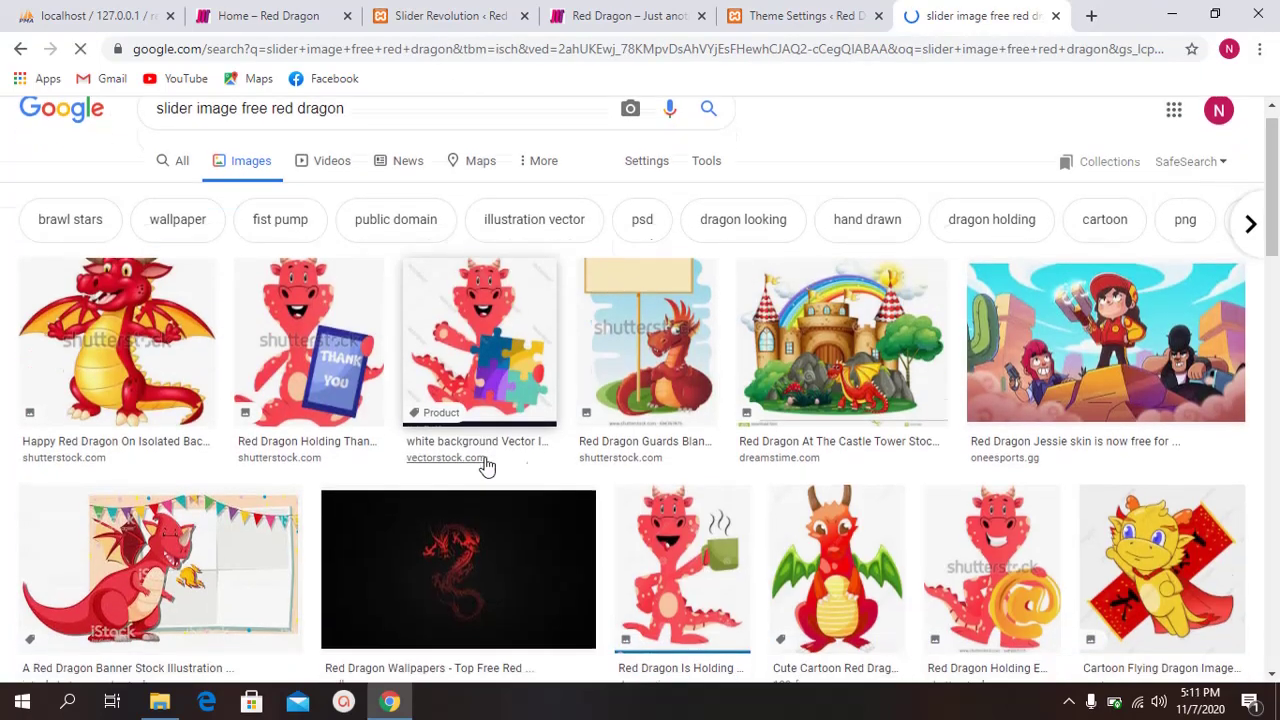
{"action": "left_click", "coordinate": [588, 487]}
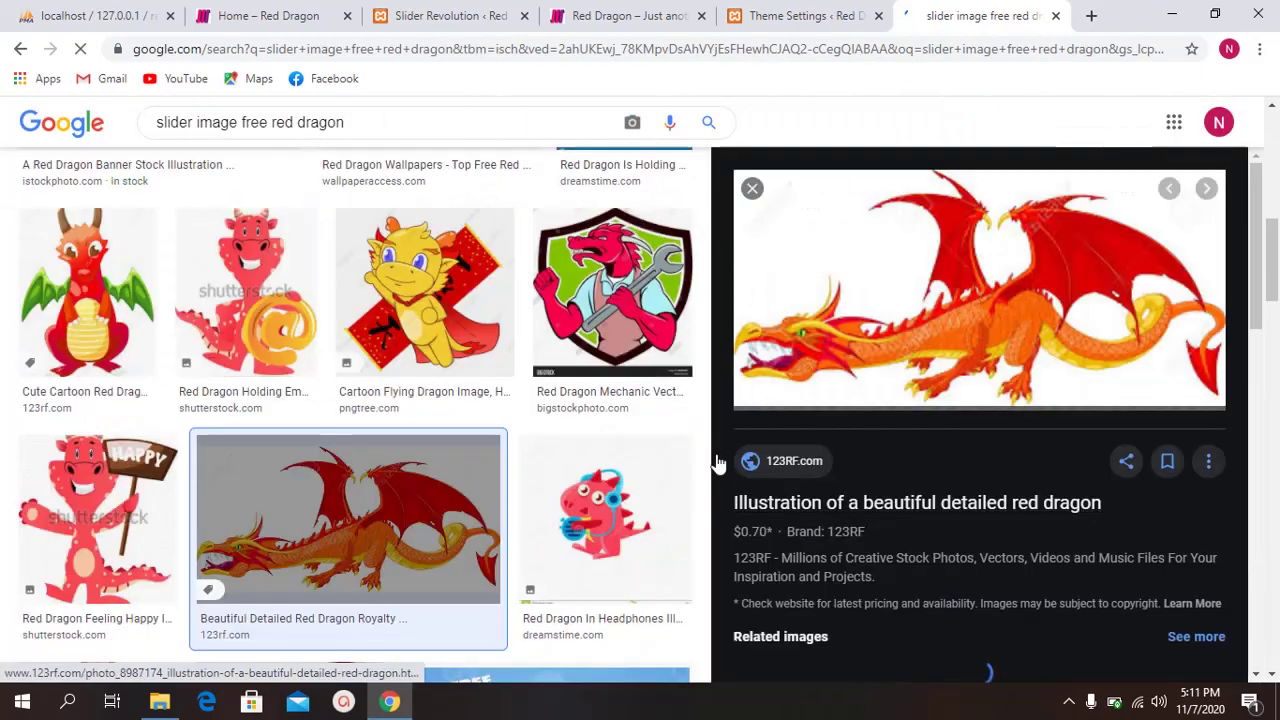
{"action": "scroll", "coordinate": [400, 409], "scroll_direction": "down", "scroll_amount": 6}
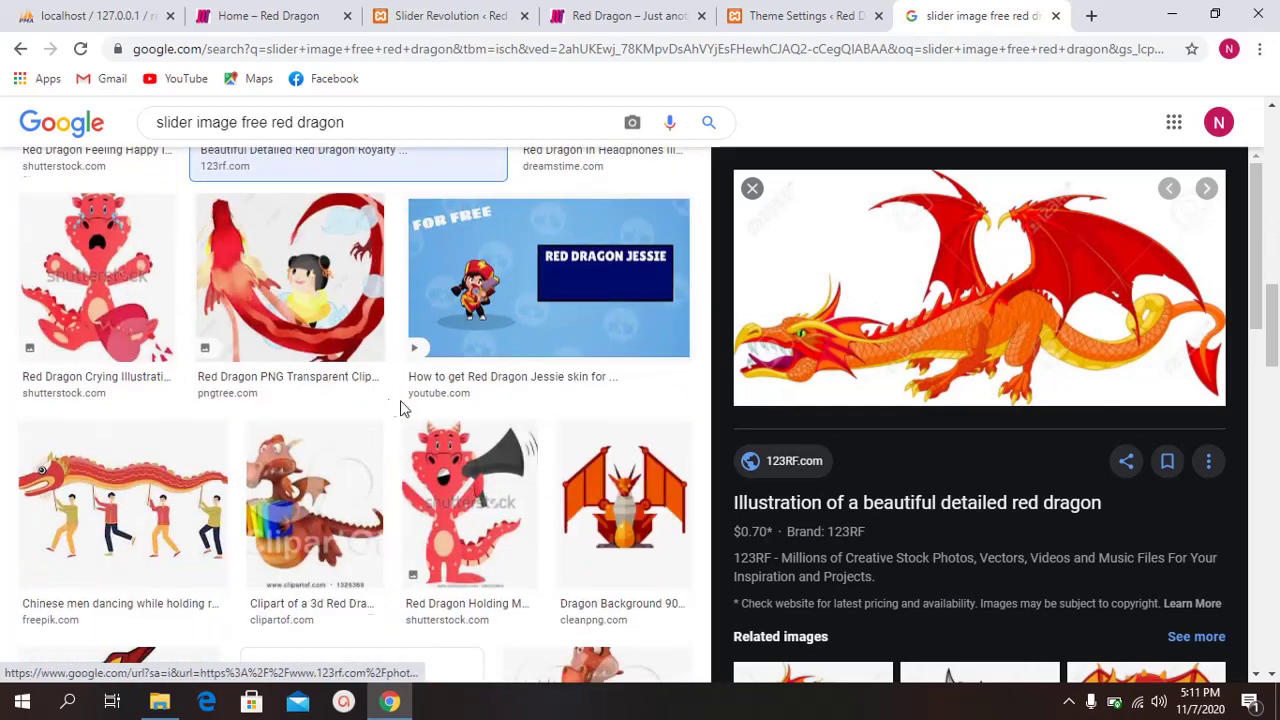
{"action": "scroll", "coordinate": [366, 423], "scroll_direction": "up", "scroll_amount": 10}
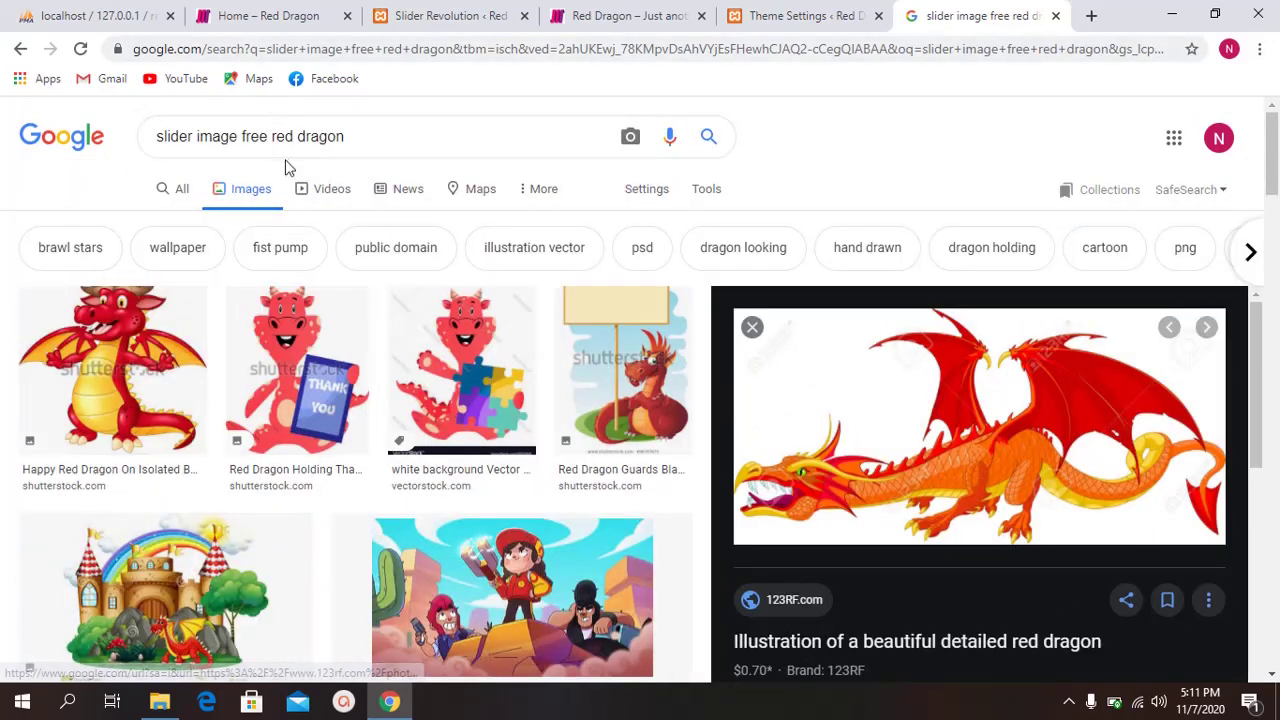
Step: Change the query to 'slider image free dragon' and preview the purple Dungeons and Dragons image
{"action": "left_click_drag", "start_coordinate": [271, 136], "coordinate": [630, 140]}
{"action": "key", "text": "BackSpace"}
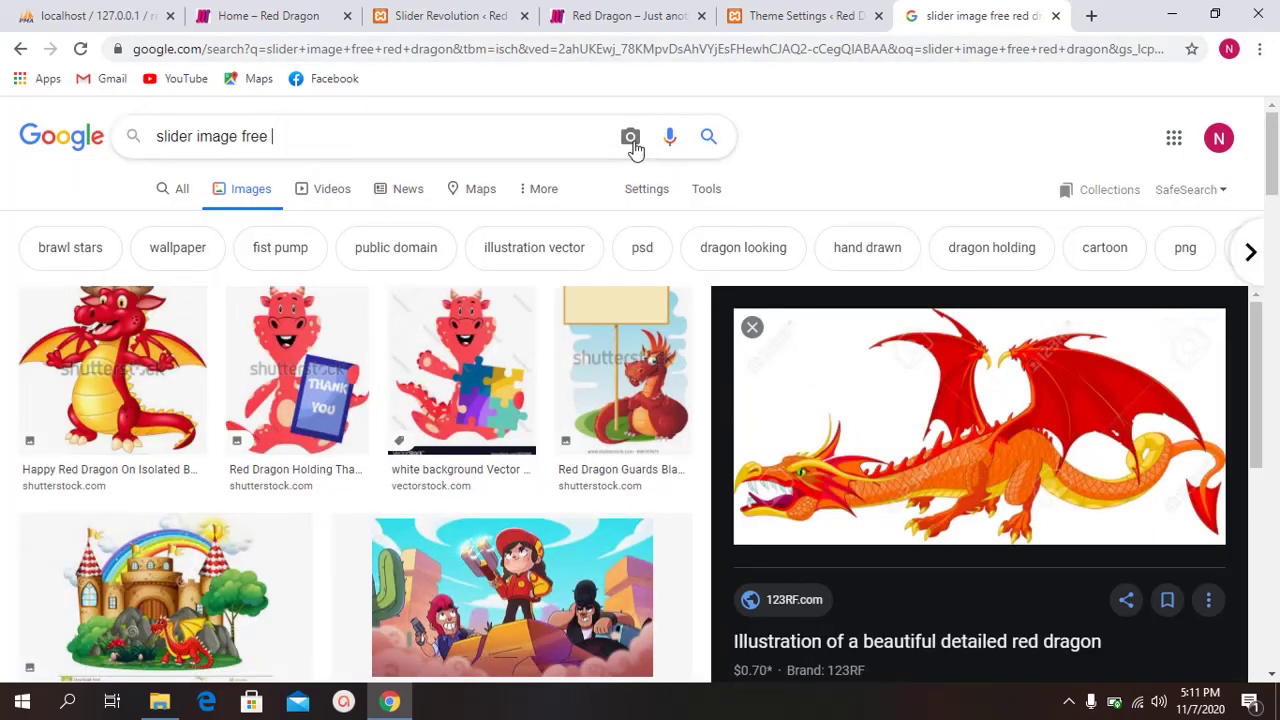
{"action": "type", "text": "dragon"}
{"action": "key", "text": "Return"}
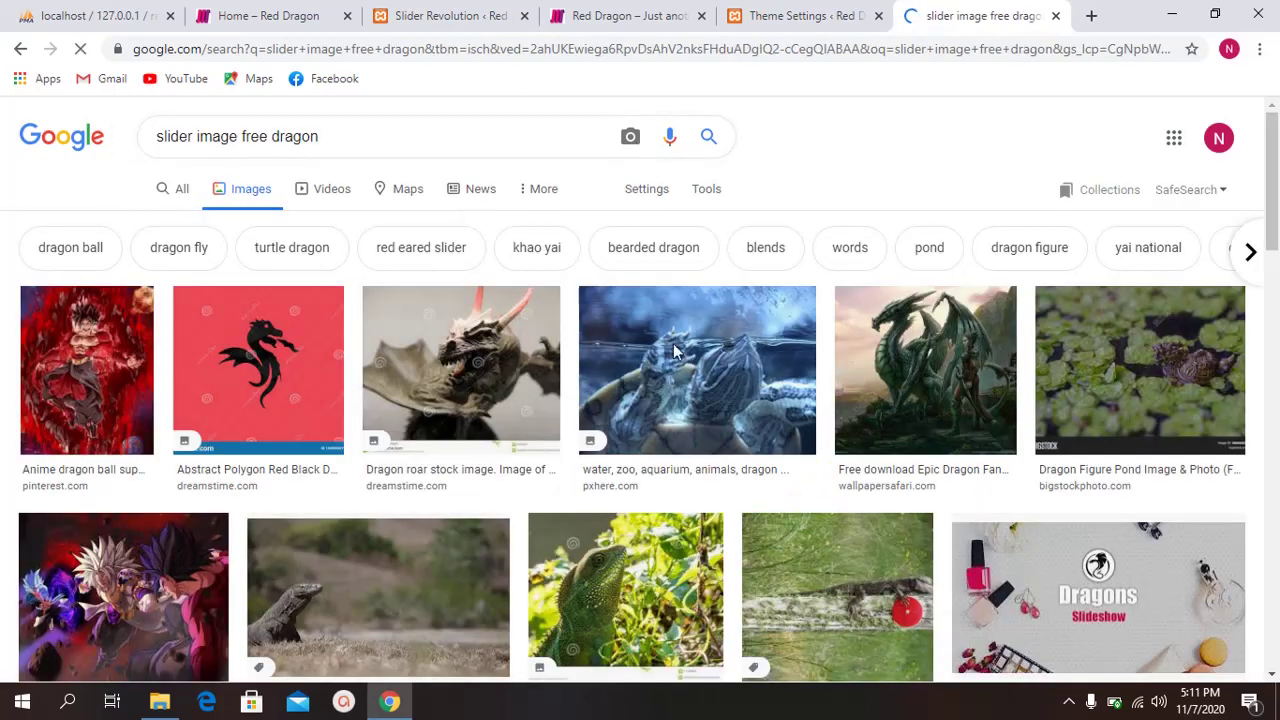
{"action": "scroll", "coordinate": [810, 352], "scroll_direction": "down", "scroll_amount": 2}
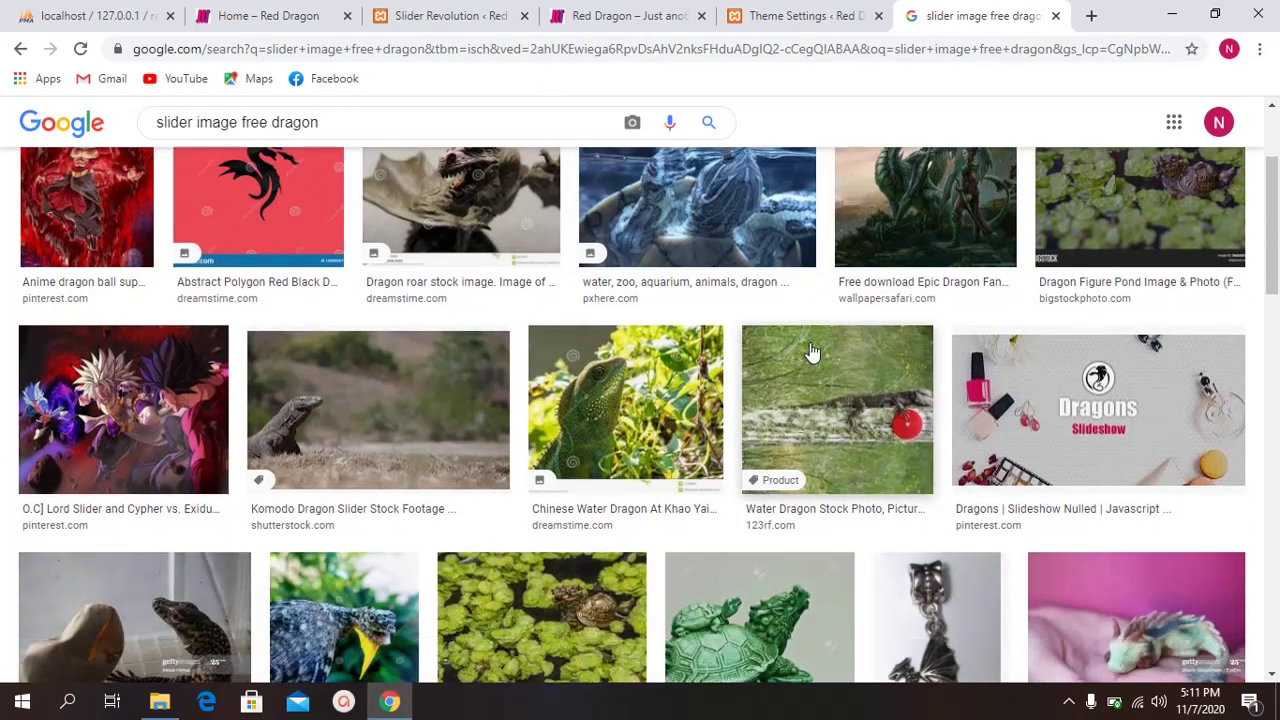
{"action": "scroll", "coordinate": [537, 329], "scroll_direction": "down", "scroll_amount": 2}
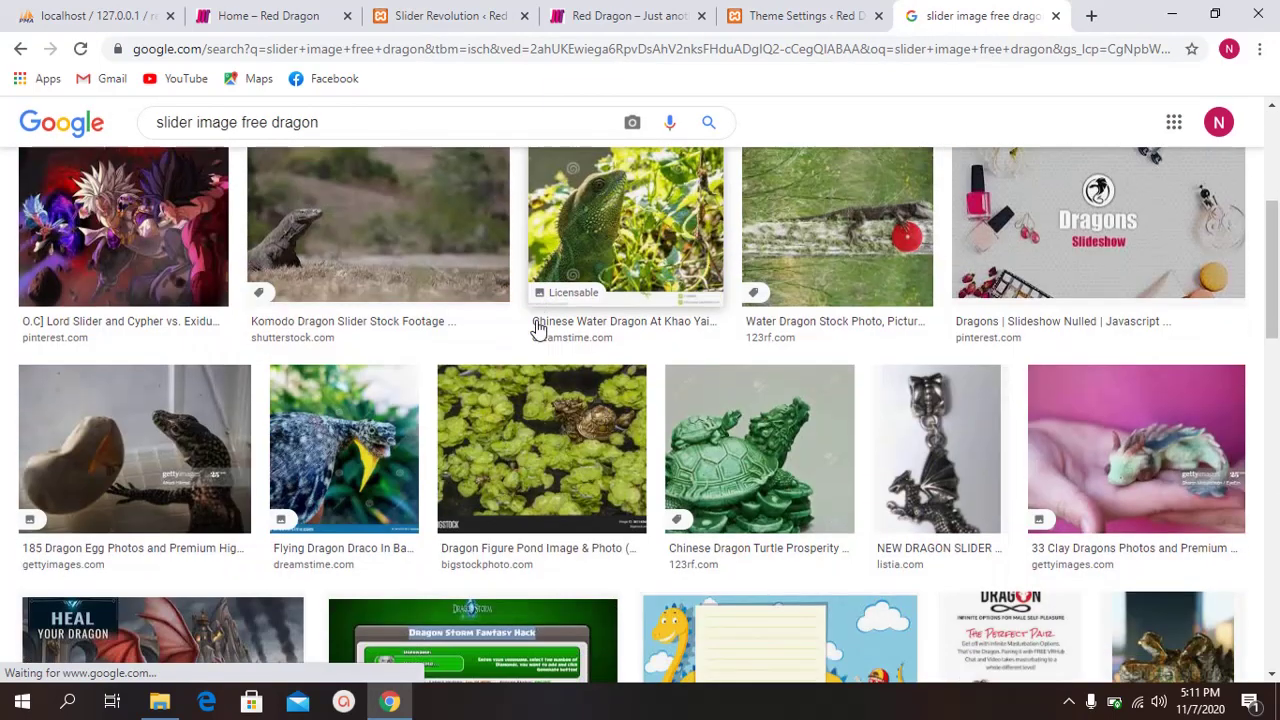
{"action": "scroll", "coordinate": [537, 329], "scroll_direction": "down", "scroll_amount": 5}
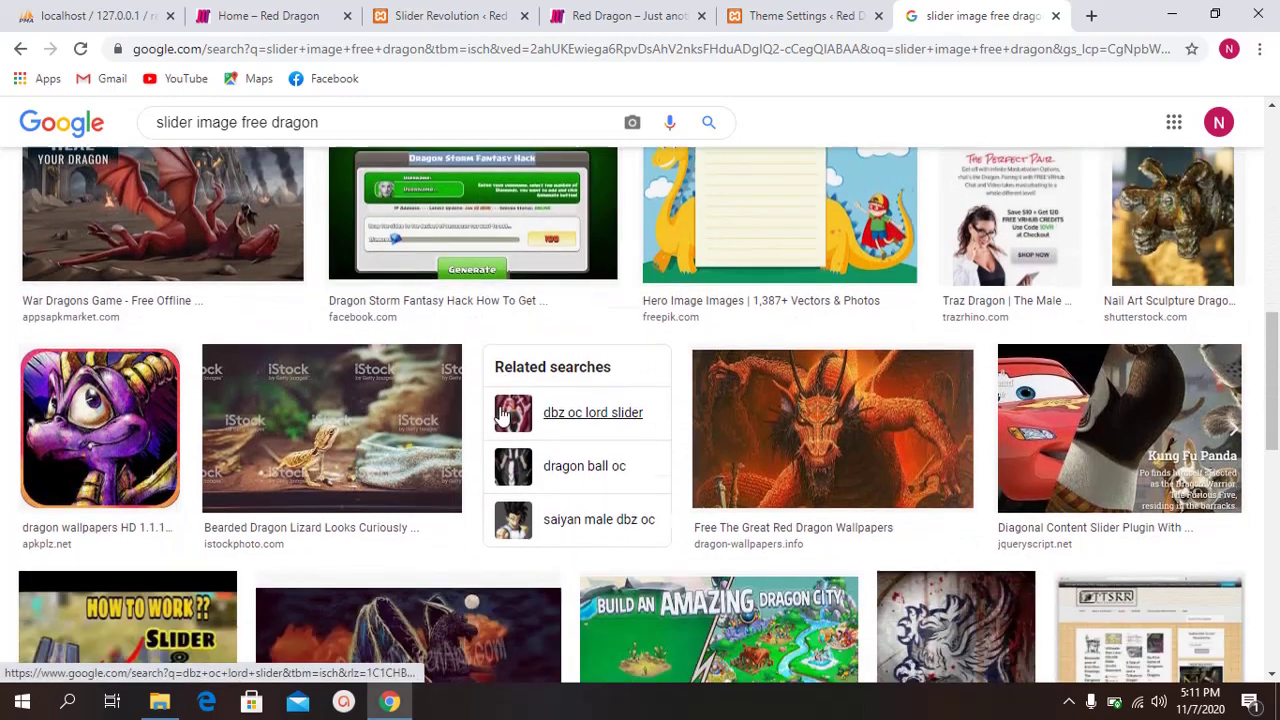
{"action": "scroll", "coordinate": [457, 406], "scroll_direction": "down", "scroll_amount": 7}
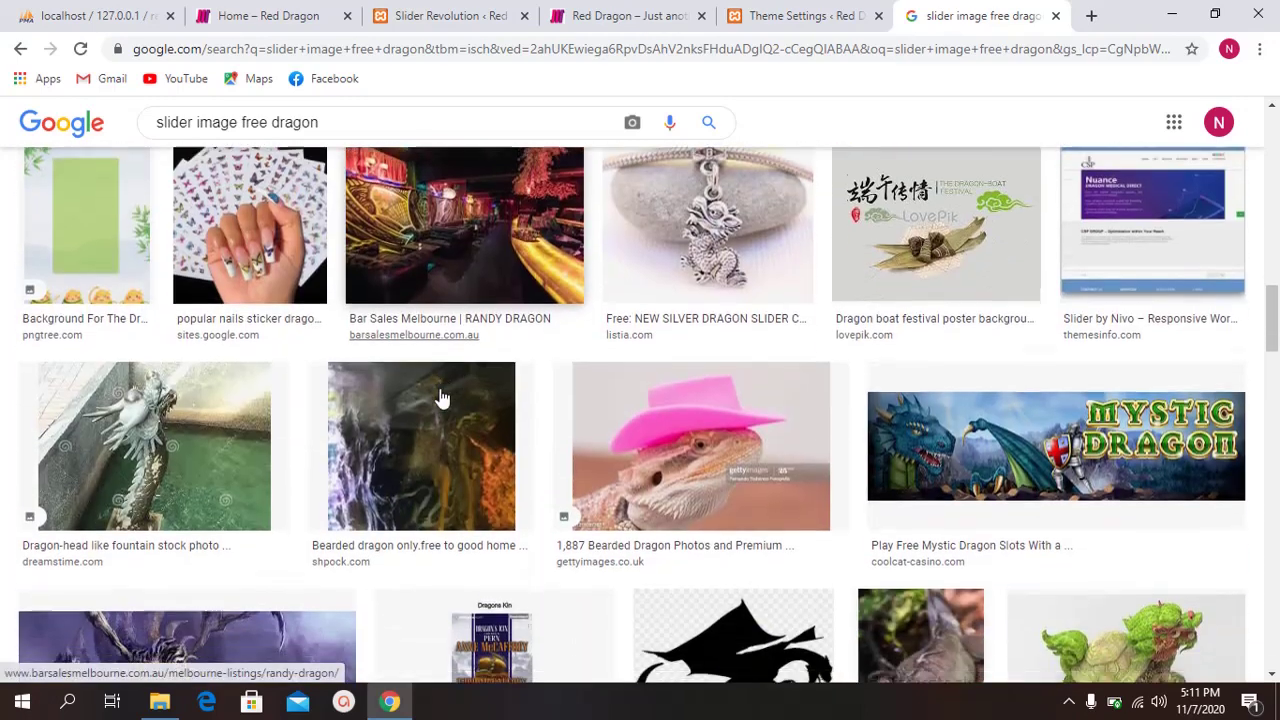
{"action": "scroll", "coordinate": [371, 409], "scroll_direction": "down", "scroll_amount": 3}
{"action": "left_click", "coordinate": [243, 400]}
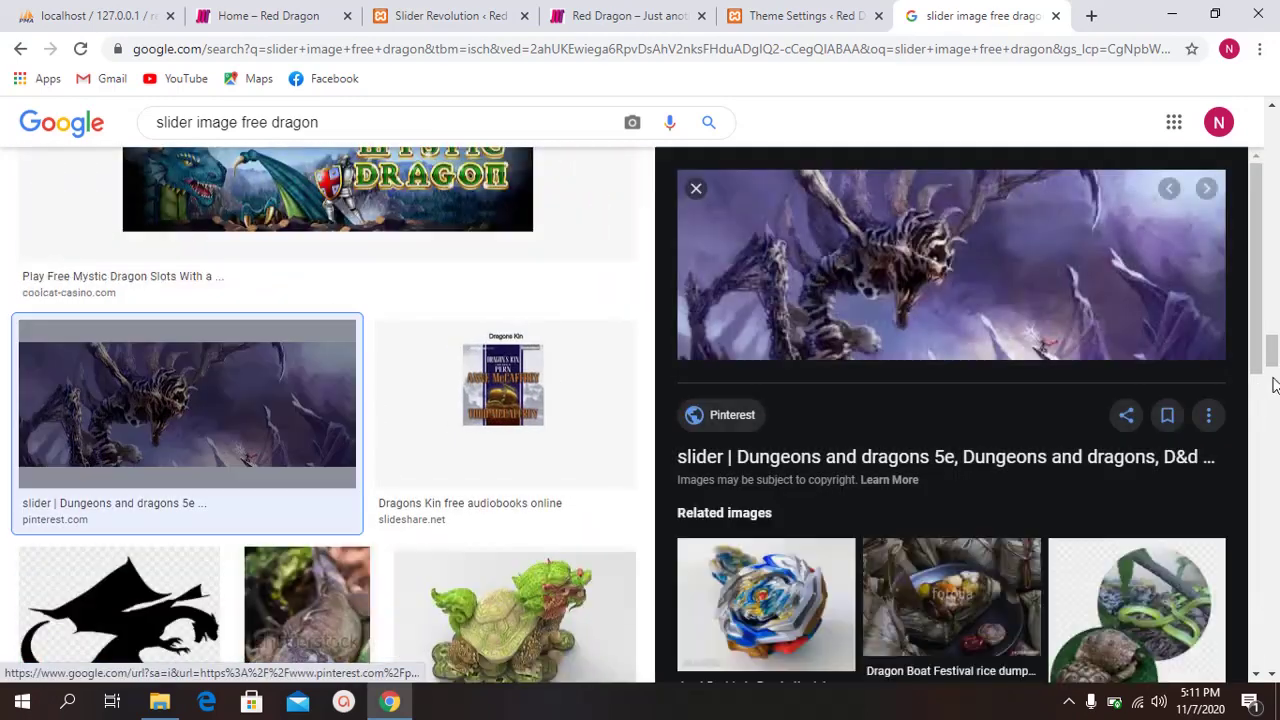
Step: Save the previewed dragon image as images (1).jpg
{"action": "right_click", "coordinate": [932, 262]}
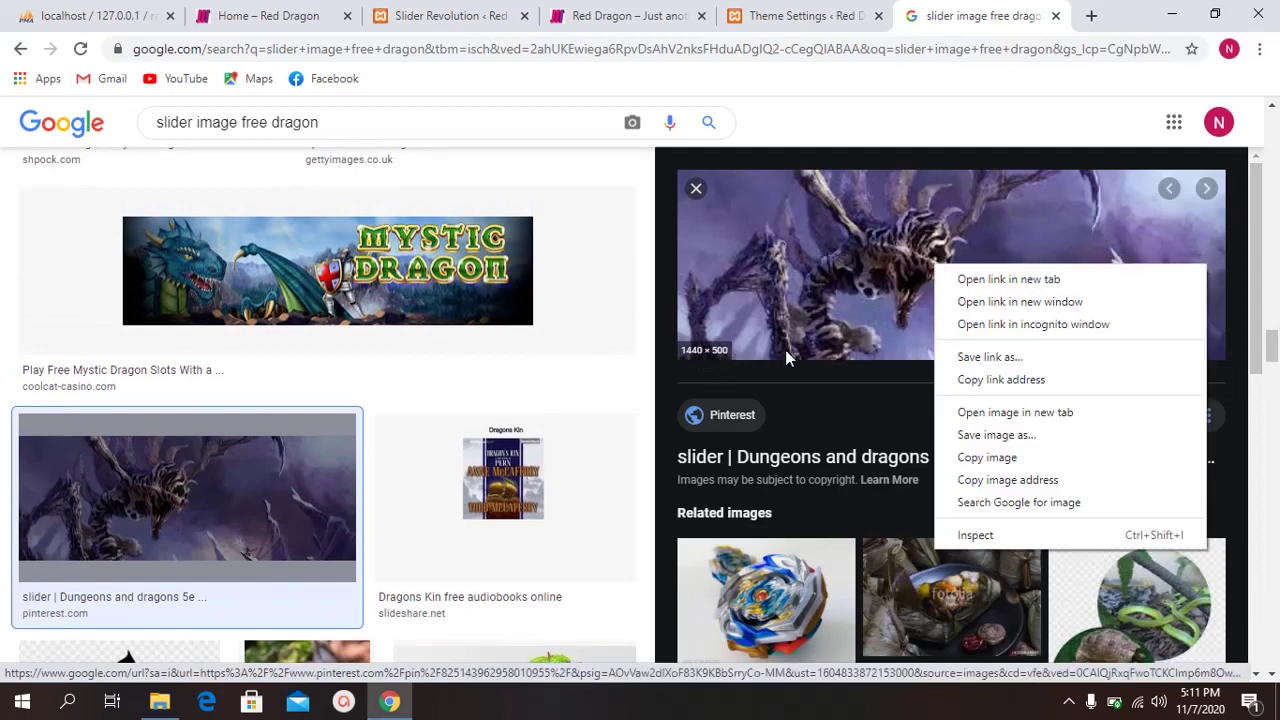
{"action": "left_click", "coordinate": [1022, 440]}
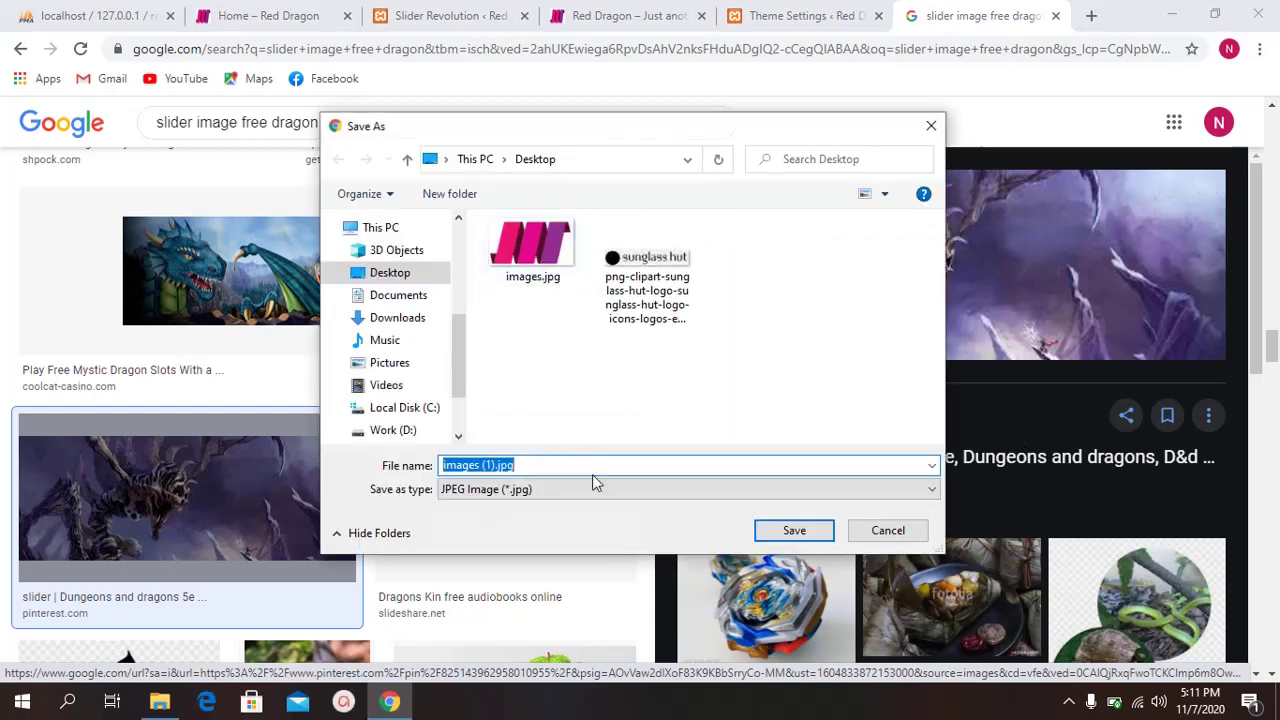
{"action": "left_click", "coordinate": [794, 530]}
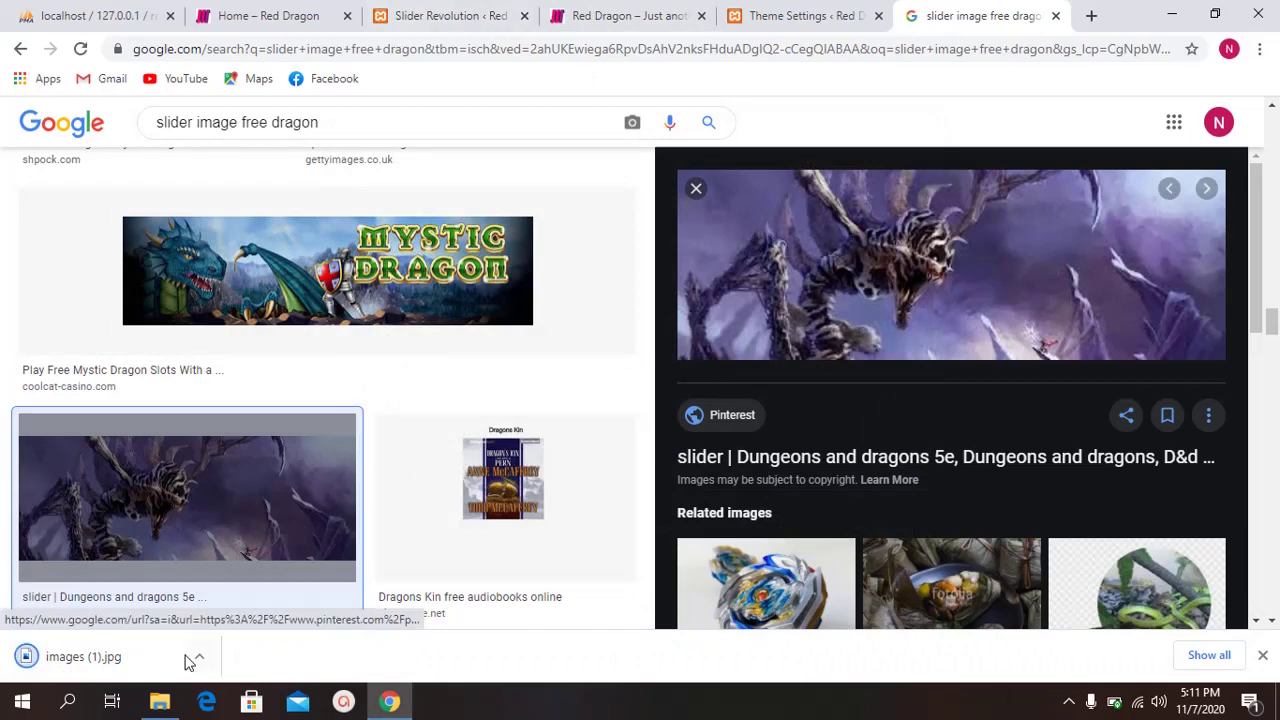
Step: Back on the Red Dragon tab, show images (1).jpg in its folder
{"action": "left_click", "coordinate": [294, 12]}
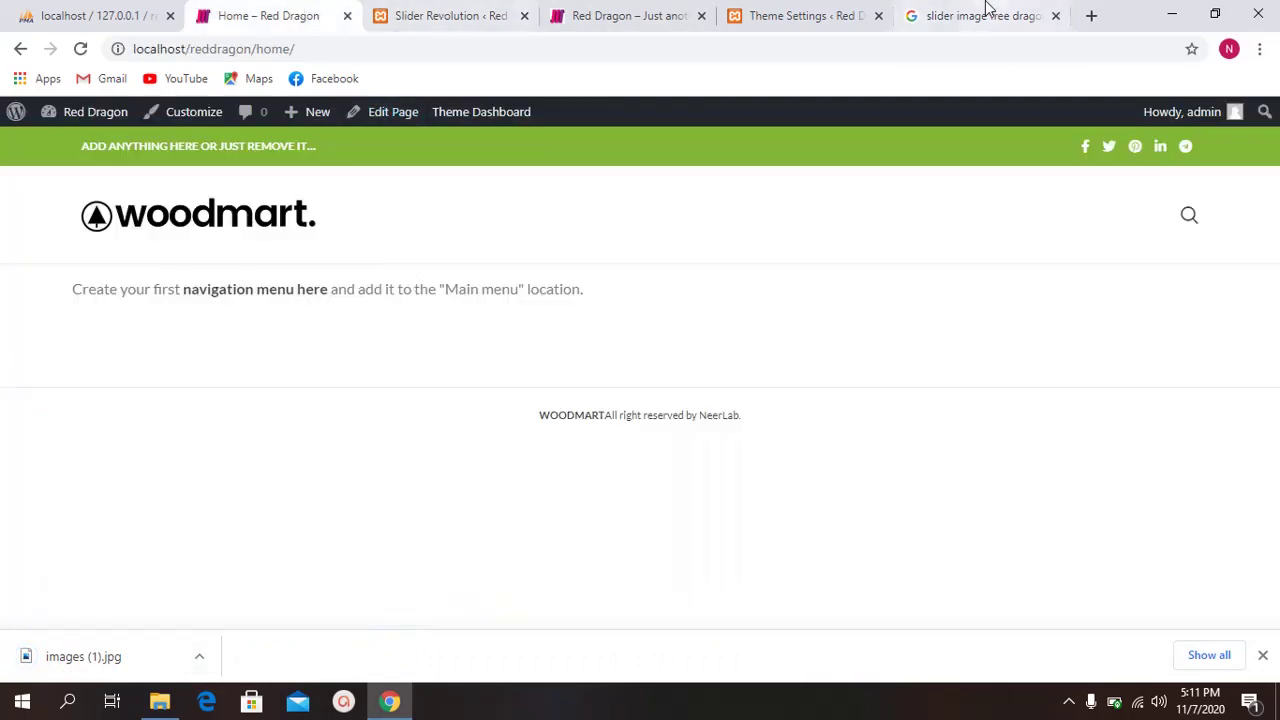
{"action": "left_click", "coordinate": [975, 15]}
{"action": "left_click", "coordinate": [268, 15]}
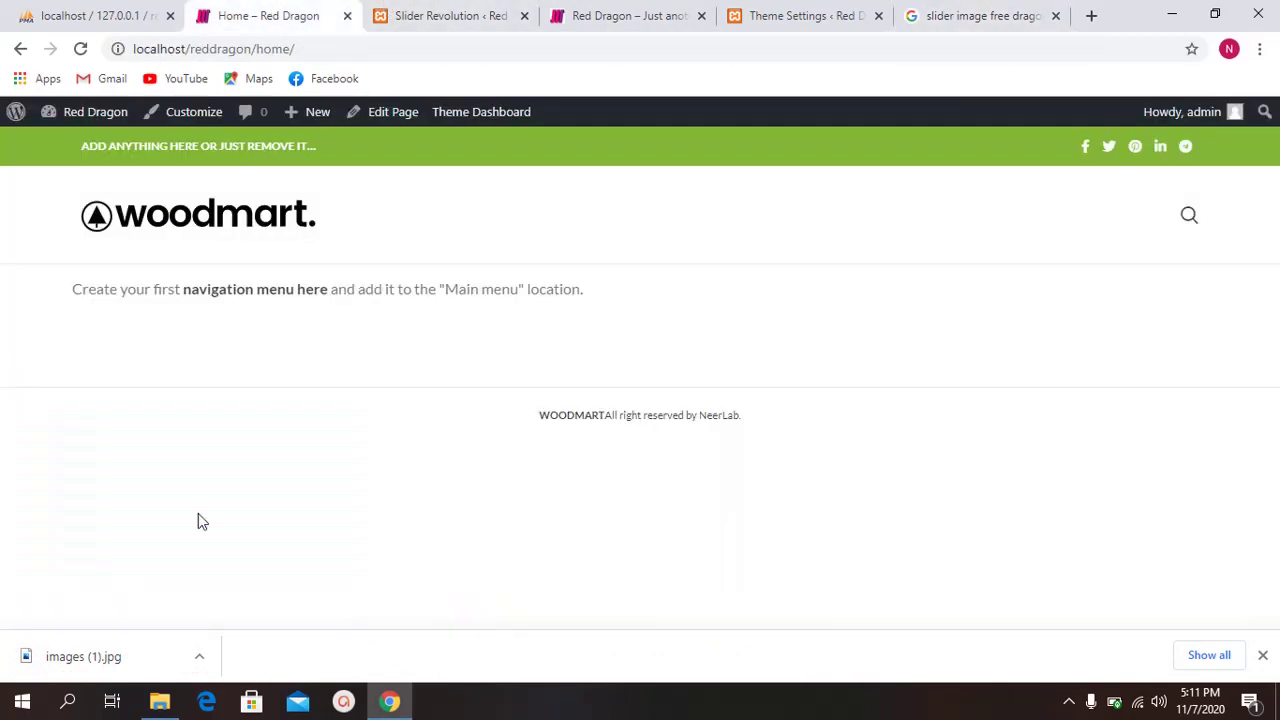
{"action": "left_click", "coordinate": [200, 657]}
{"action": "left_click", "coordinate": [282, 595]}
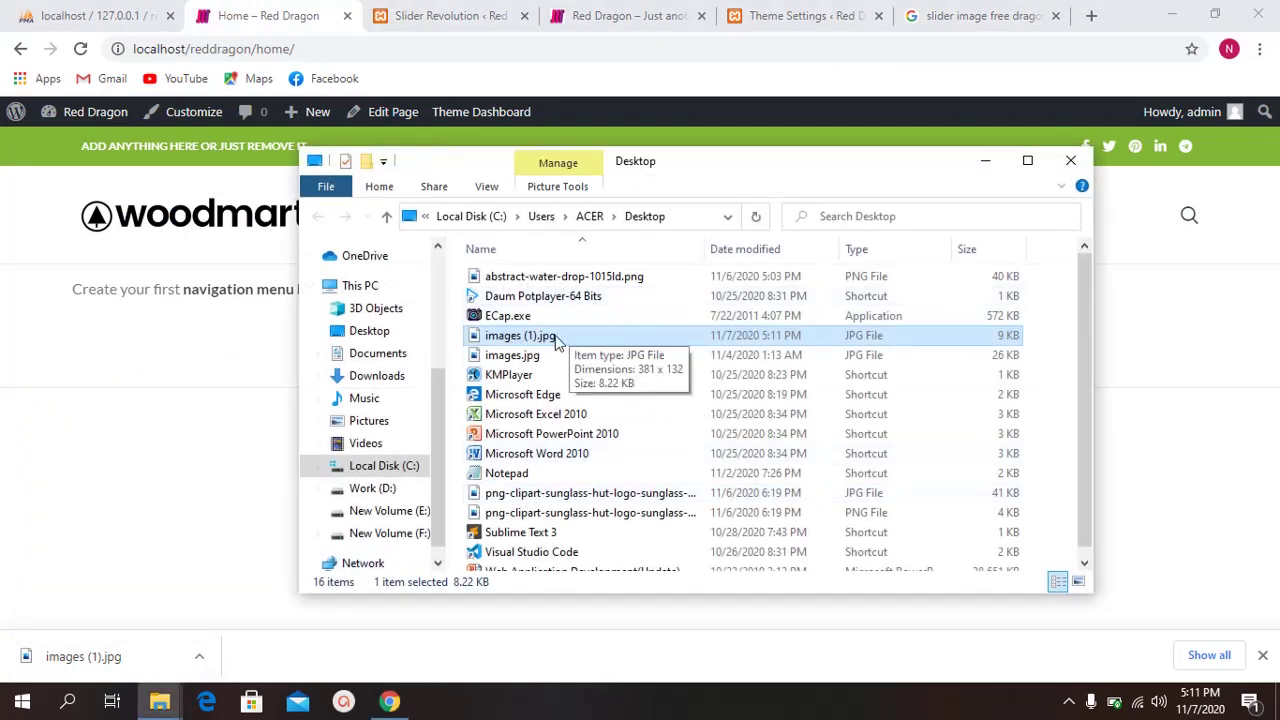
Step: Check images (1).jpg's properties show 381 x 132 pixels, then close the dialog and Desktop window
{"action": "right_click", "coordinate": [519, 337]}
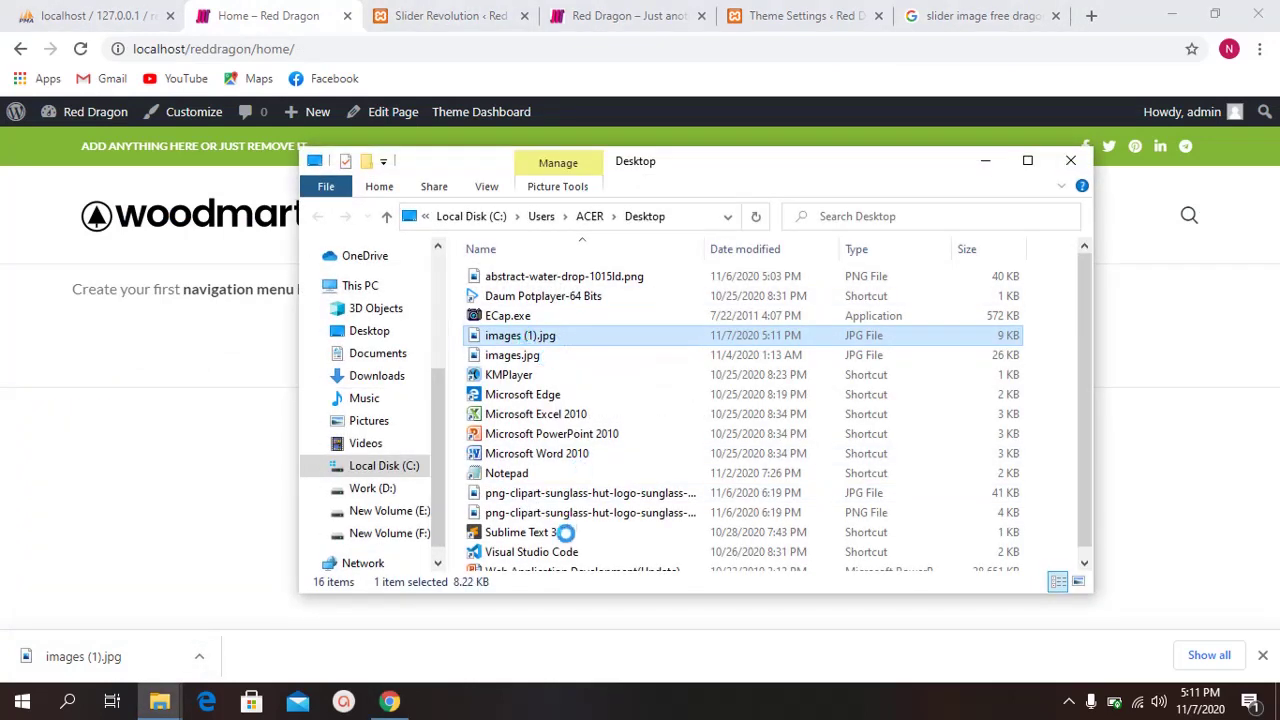
{"action": "left_click", "coordinate": [590, 668]}
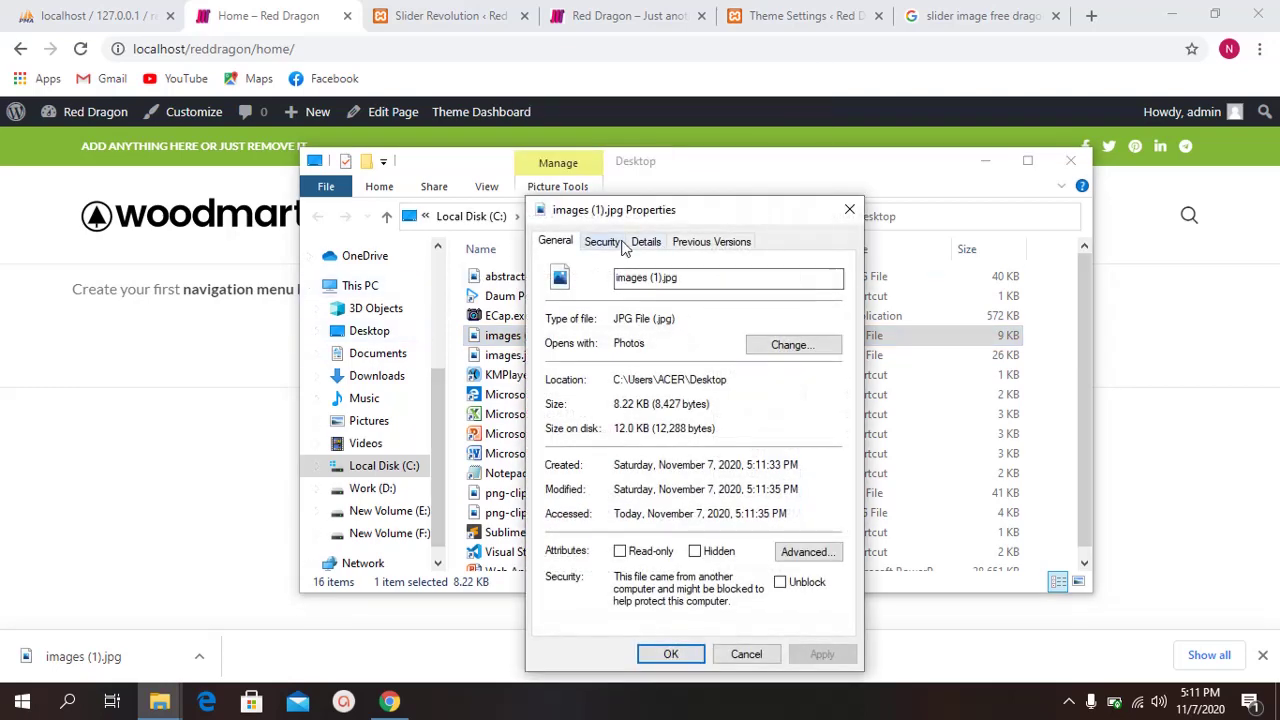
{"action": "left_click", "coordinate": [646, 242]}
{"action": "scroll", "coordinate": [638, 440], "scroll_direction": "down", "scroll_amount": 3}
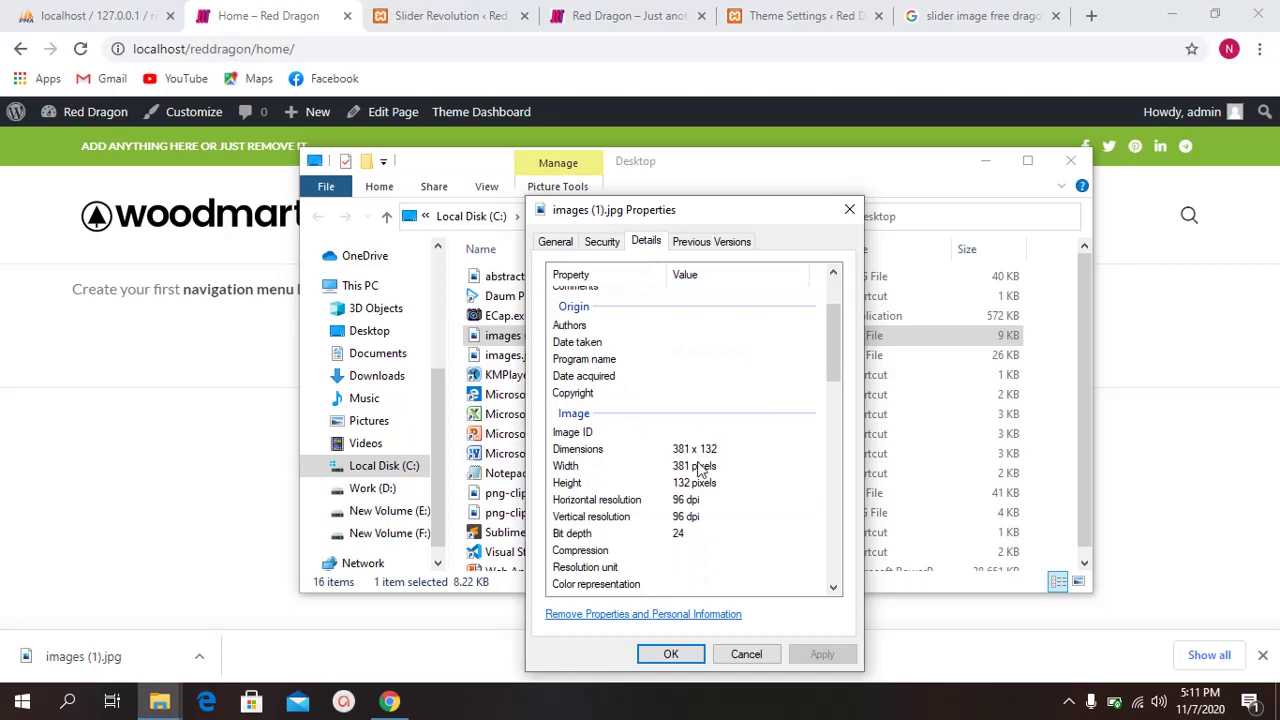
{"action": "left_click", "coordinate": [678, 452]}
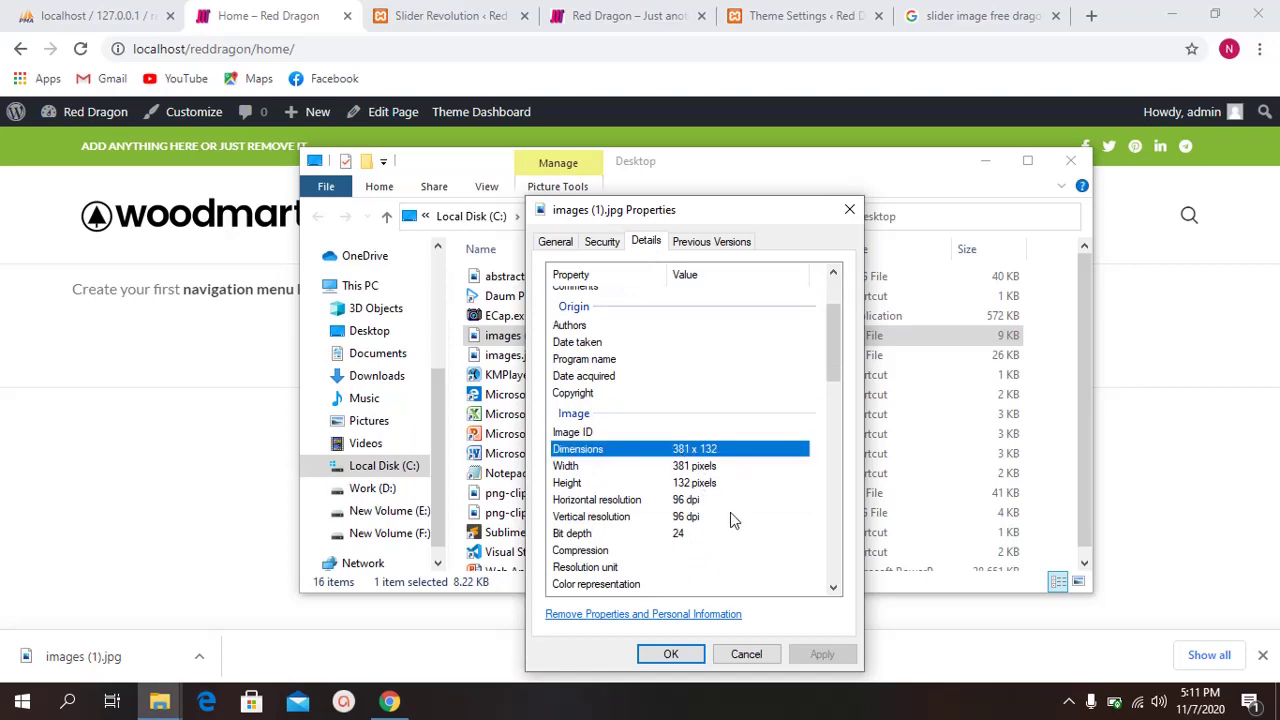
{"action": "left_click", "coordinate": [745, 655]}
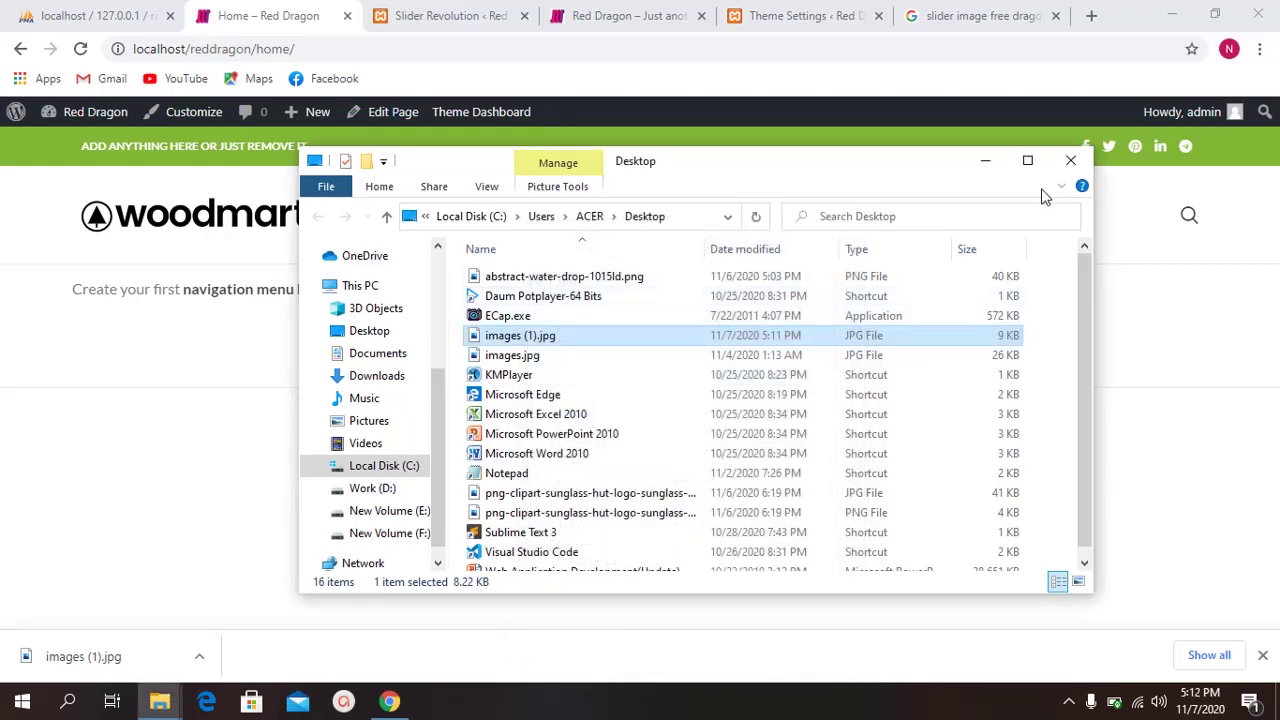
{"action": "left_click", "coordinate": [1068, 160]}
Step: In the Slider Revolution editor, add an image layer to the slide and move its placeholder across the slide
{"action": "left_click", "coordinate": [470, 15]}
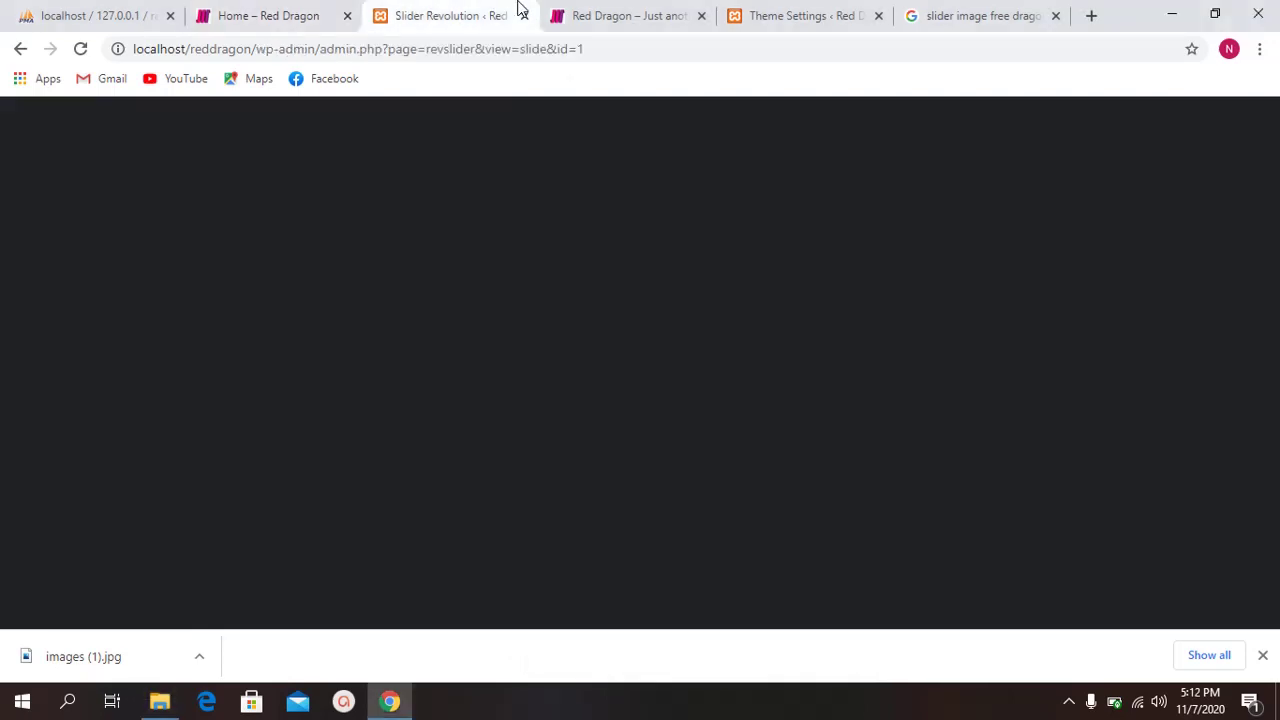
{"action": "mouse_move", "coordinate": [230, 119]}
{"action": "mouse_move", "coordinate": [306, 129]}
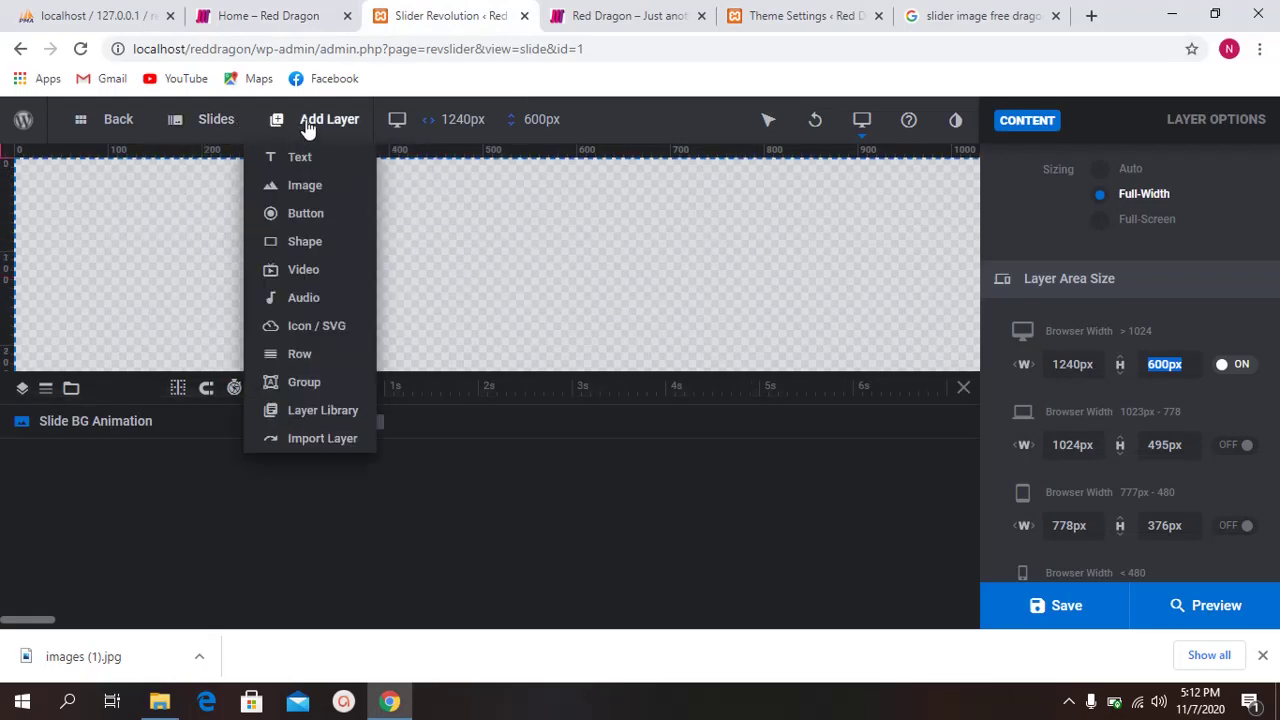
{"action": "left_click", "coordinate": [306, 194]}
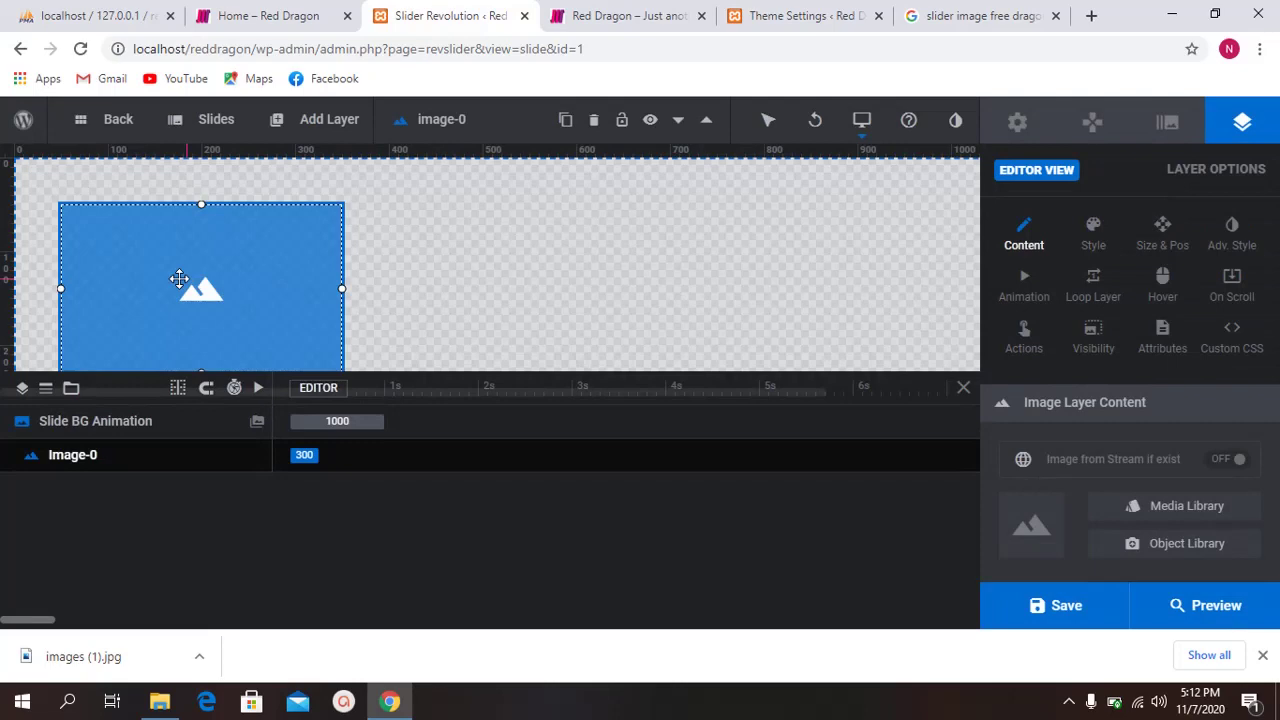
{"action": "left_click_drag", "start_coordinate": [179, 279], "coordinate": [387, 283]}
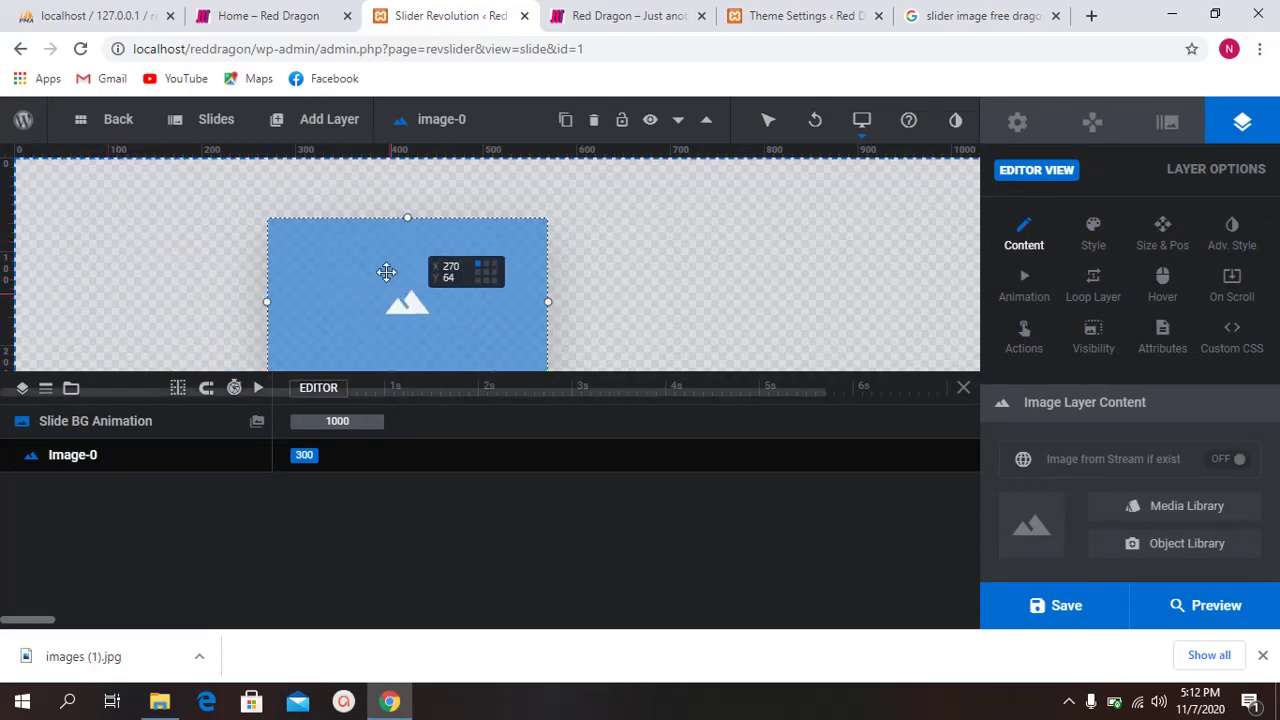
Step: Upload the dragon picture images (1).jpg and insert it into the image layer
{"action": "double_click", "coordinate": [405, 305]}
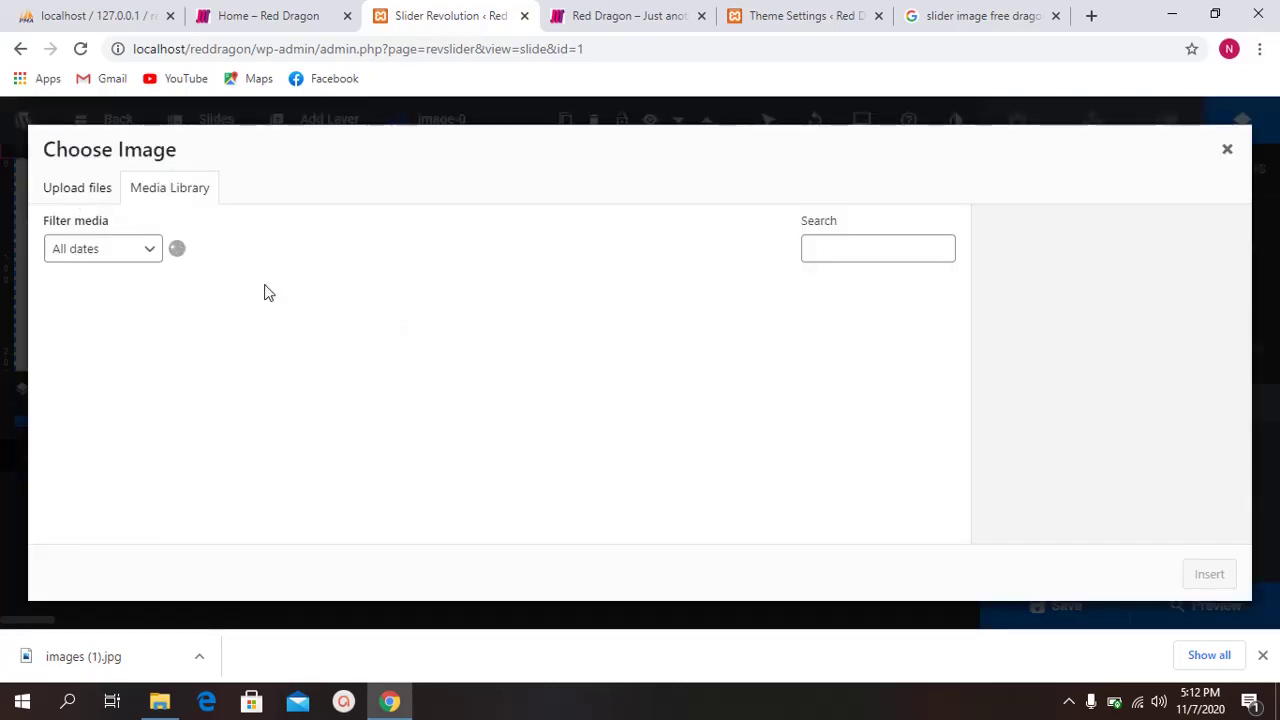
{"action": "left_click", "coordinate": [106, 195]}
{"action": "left_click", "coordinate": [653, 413]}
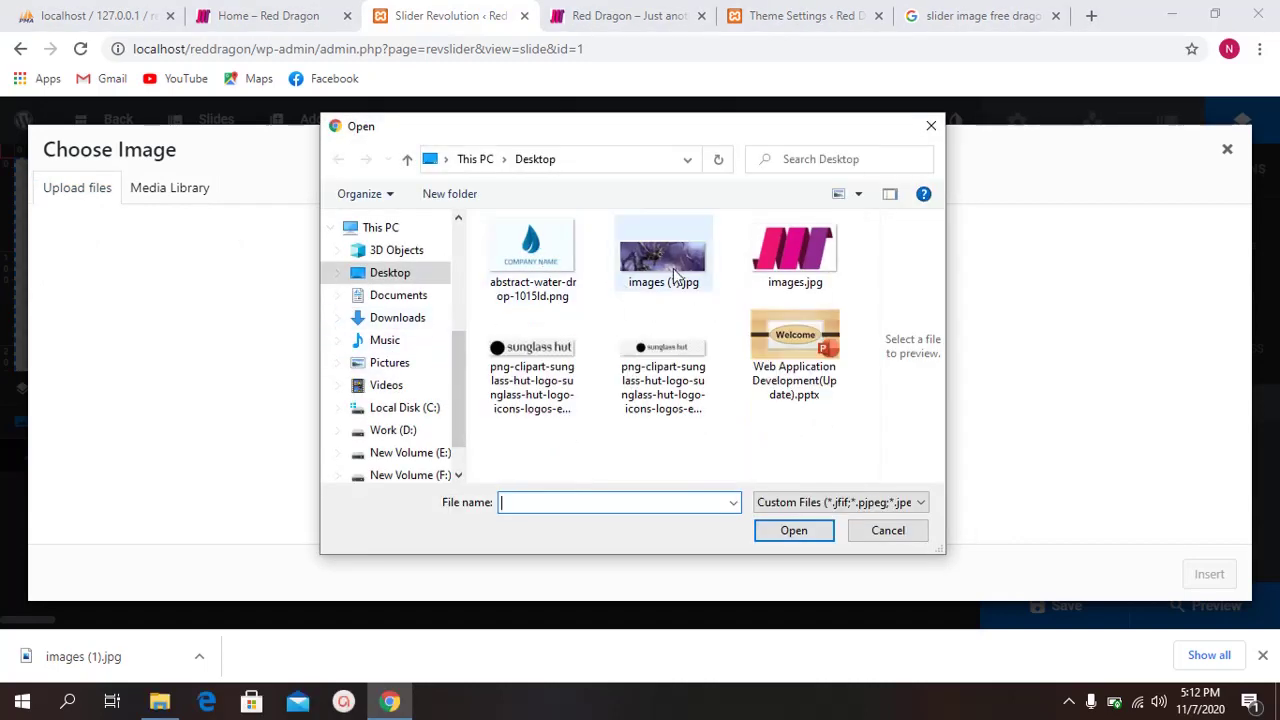
{"action": "left_click", "coordinate": [676, 272]}
{"action": "left_click", "coordinate": [794, 533]}
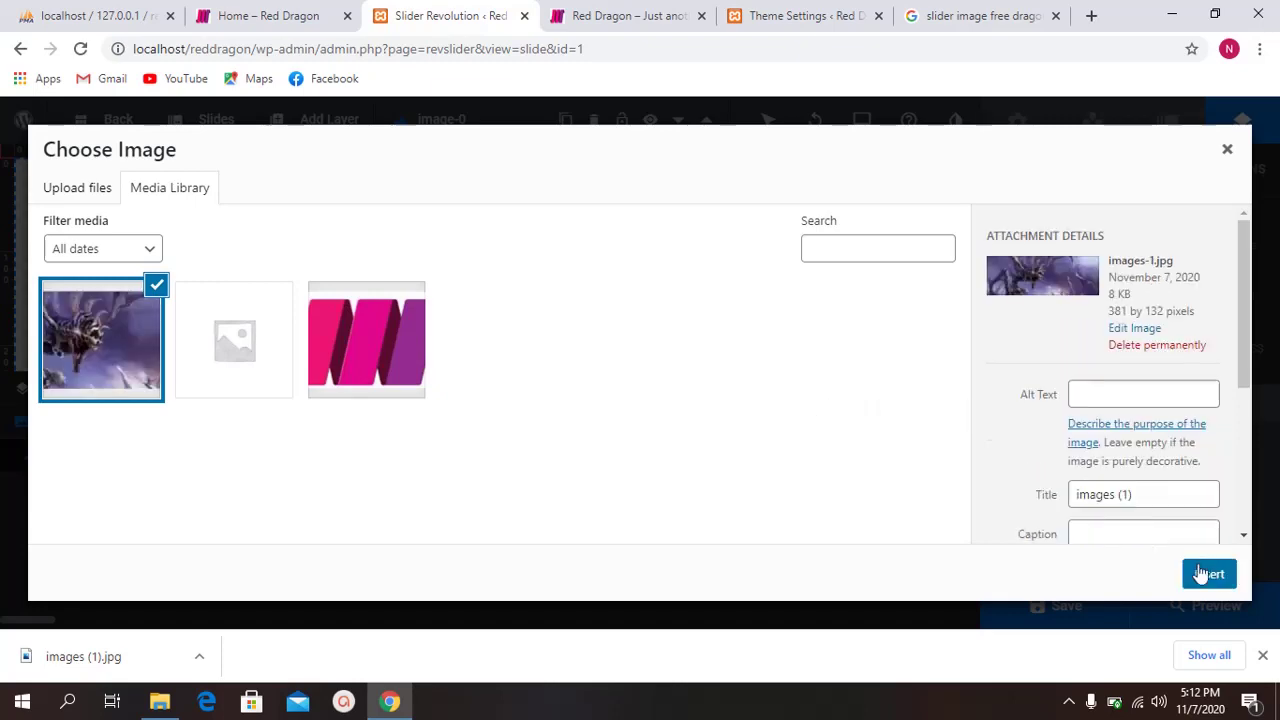
{"action": "left_click", "coordinate": [1212, 578]}
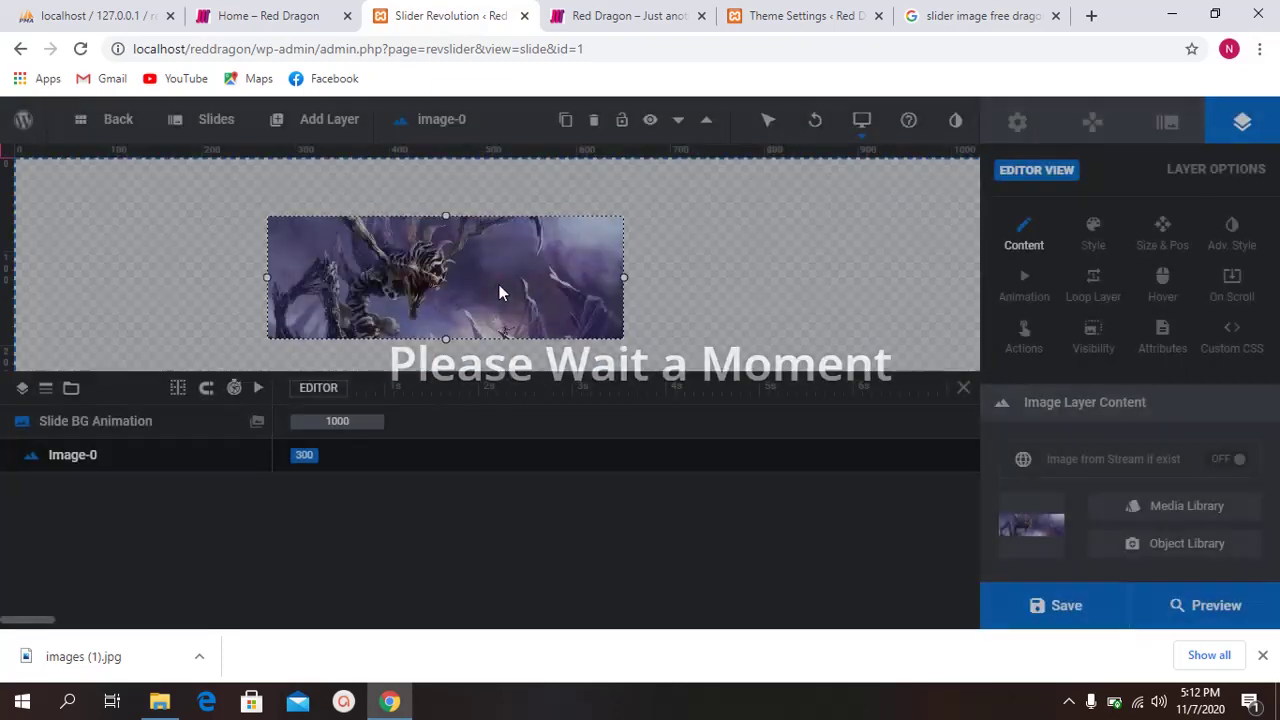
Step: Move the dragon image to the top-left and stretch it to 1244×430px across the full slide width
{"action": "left_click_drag", "start_coordinate": [465, 288], "coordinate": [208, 229]}
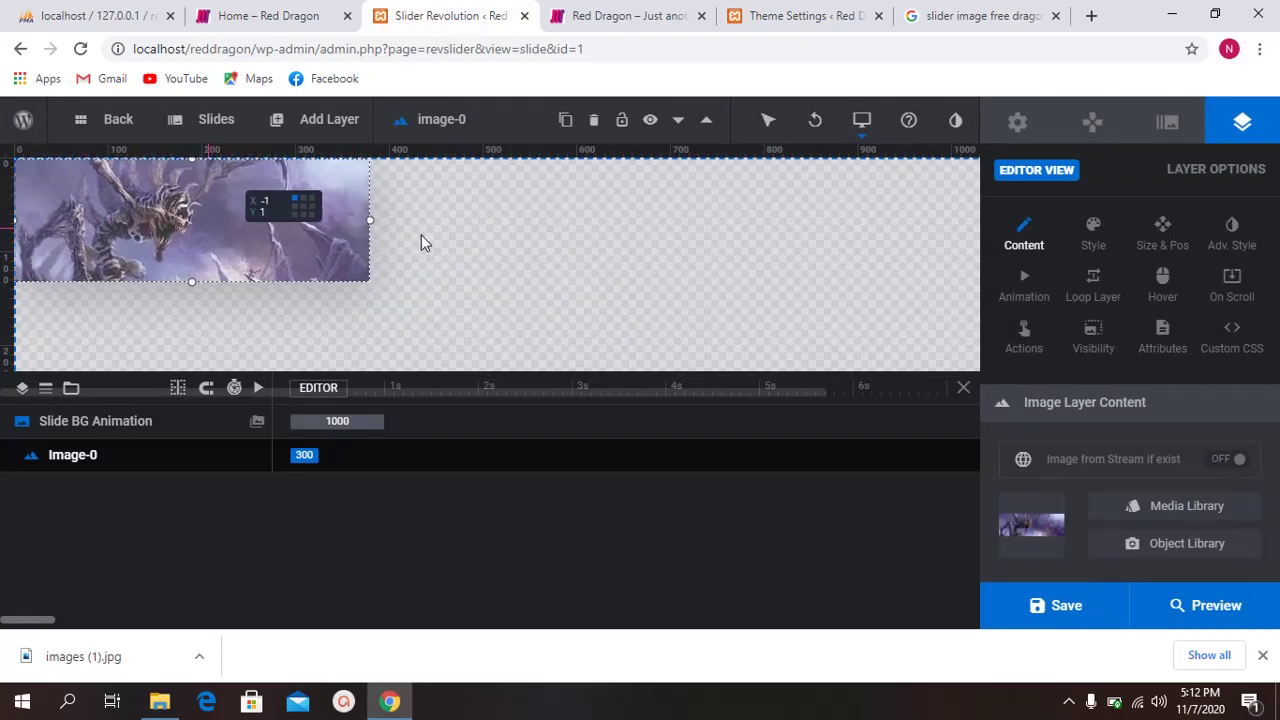
{"action": "left_click_drag", "start_coordinate": [497, 221], "coordinate": [995, 266]}
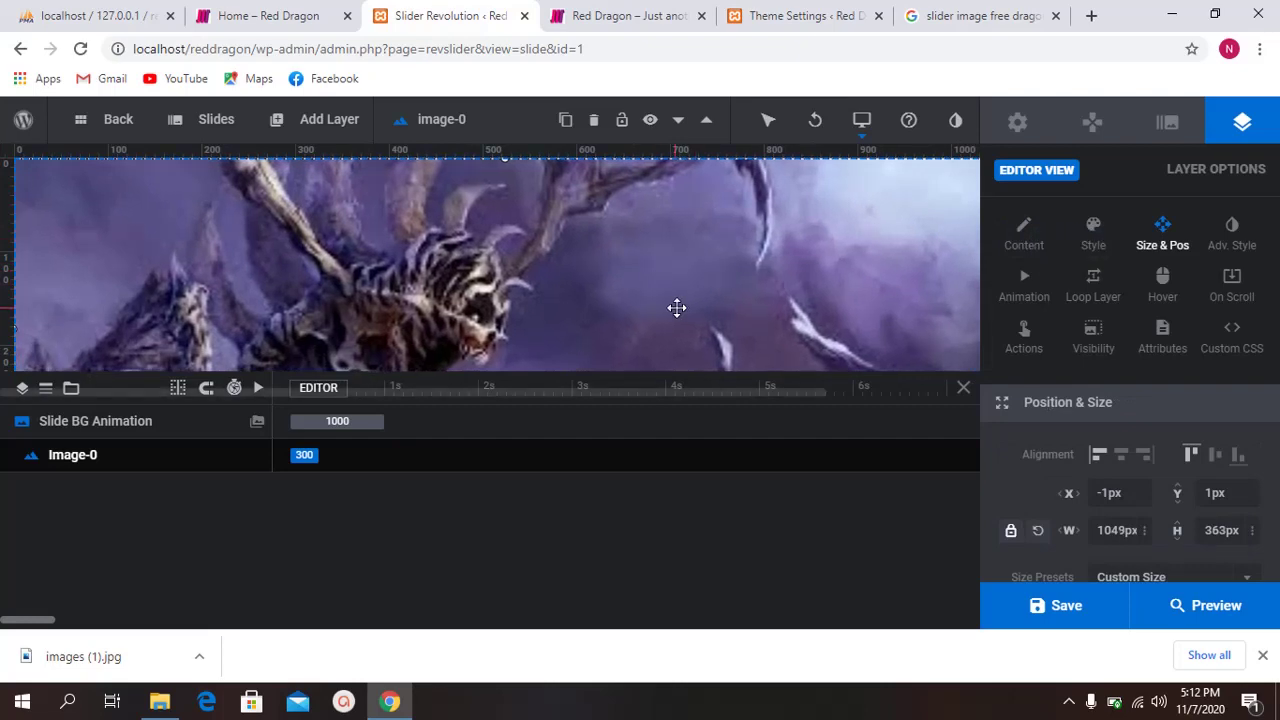
{"action": "key", "text": "ctrl+minus"}
{"action": "key", "text": "ctrl+minus"}
{"action": "key", "text": "ctrl+minus"}
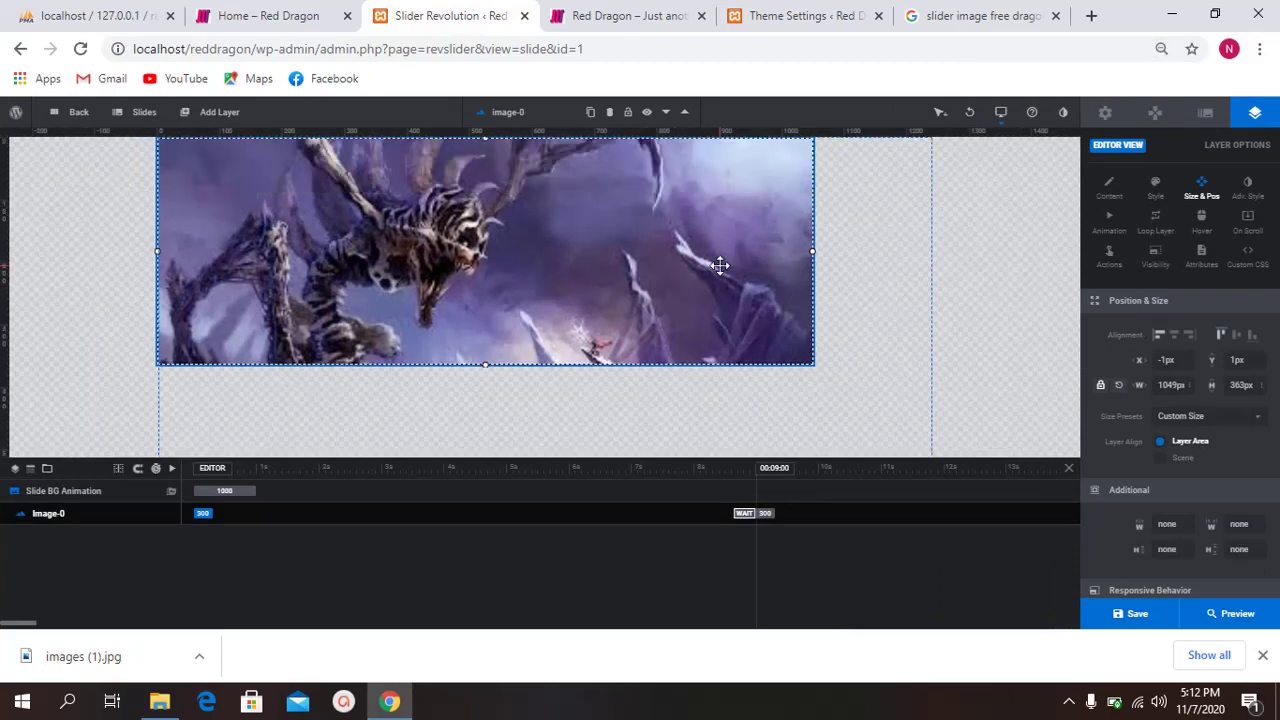
{"action": "left_click_drag", "start_coordinate": [814, 250], "coordinate": [934, 270]}
{"action": "scroll", "coordinate": [757, 396], "scroll_direction": "down", "scroll_amount": 1}
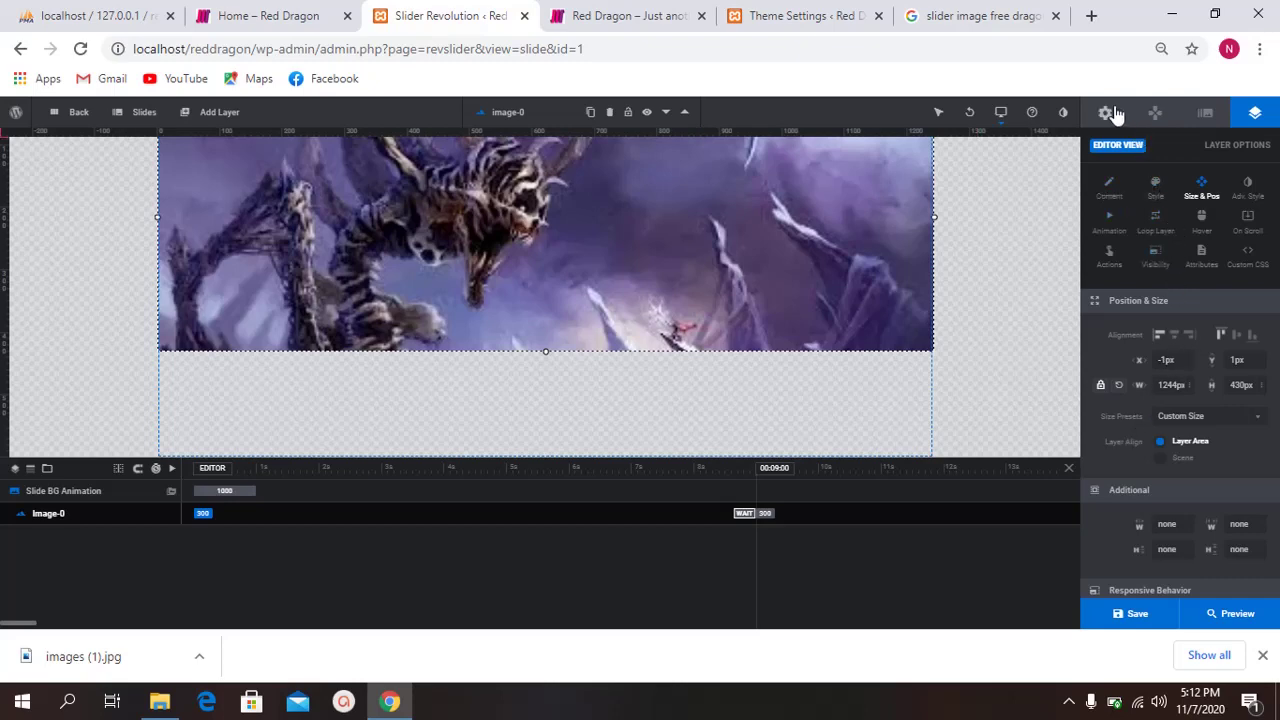
{"action": "left_click", "coordinate": [345, 418]}
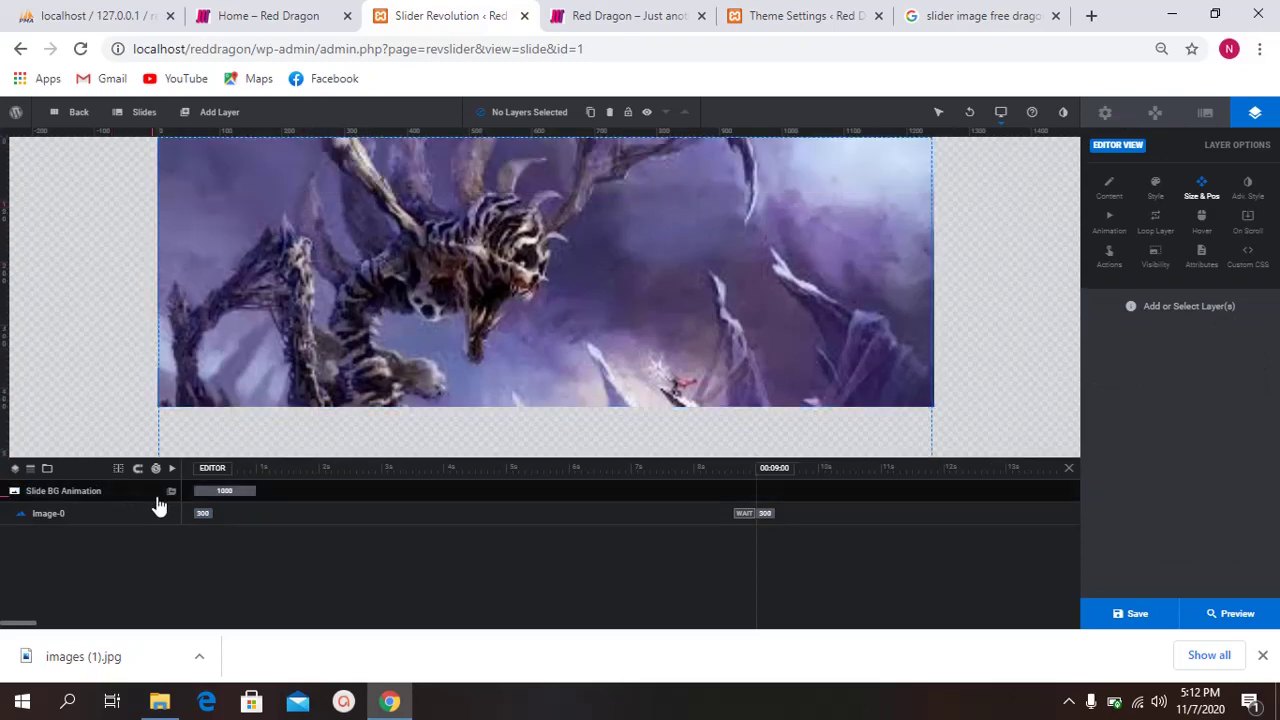
Step: Set the slide background source to Colored and pick the blue #34aadc preset
{"action": "left_click", "coordinate": [172, 493]}
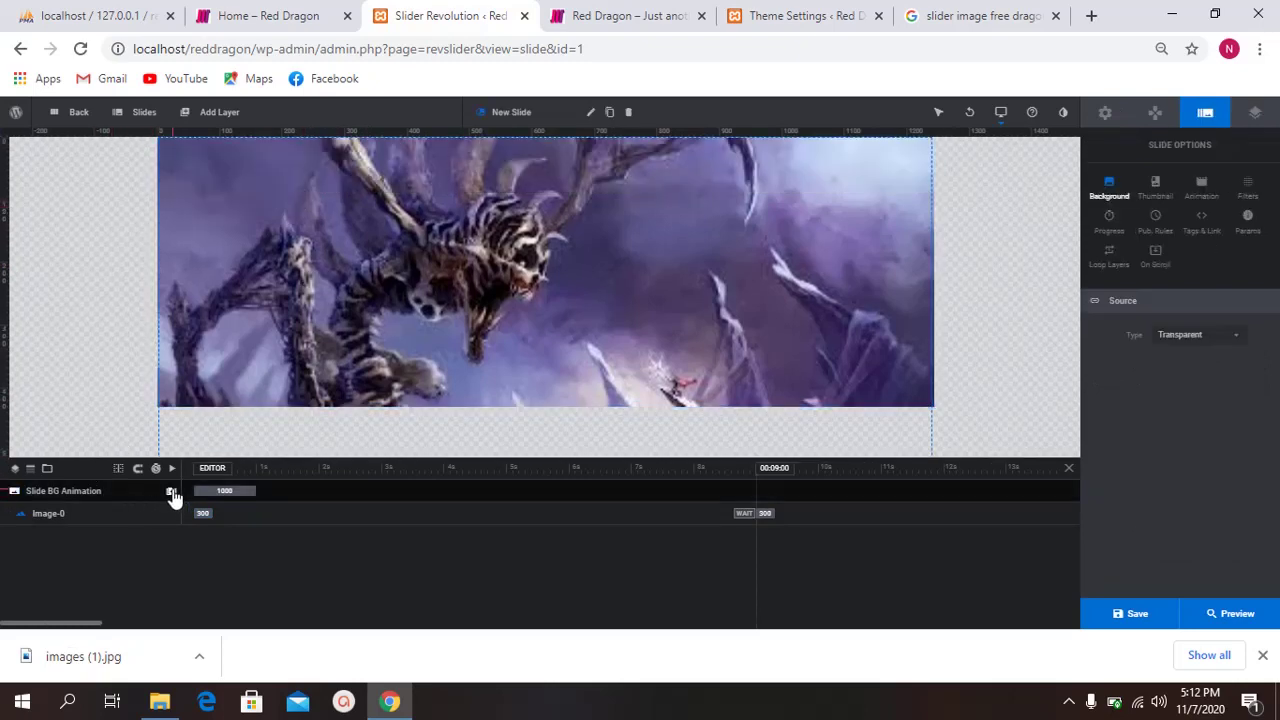
{"action": "left_click", "coordinate": [1216, 342]}
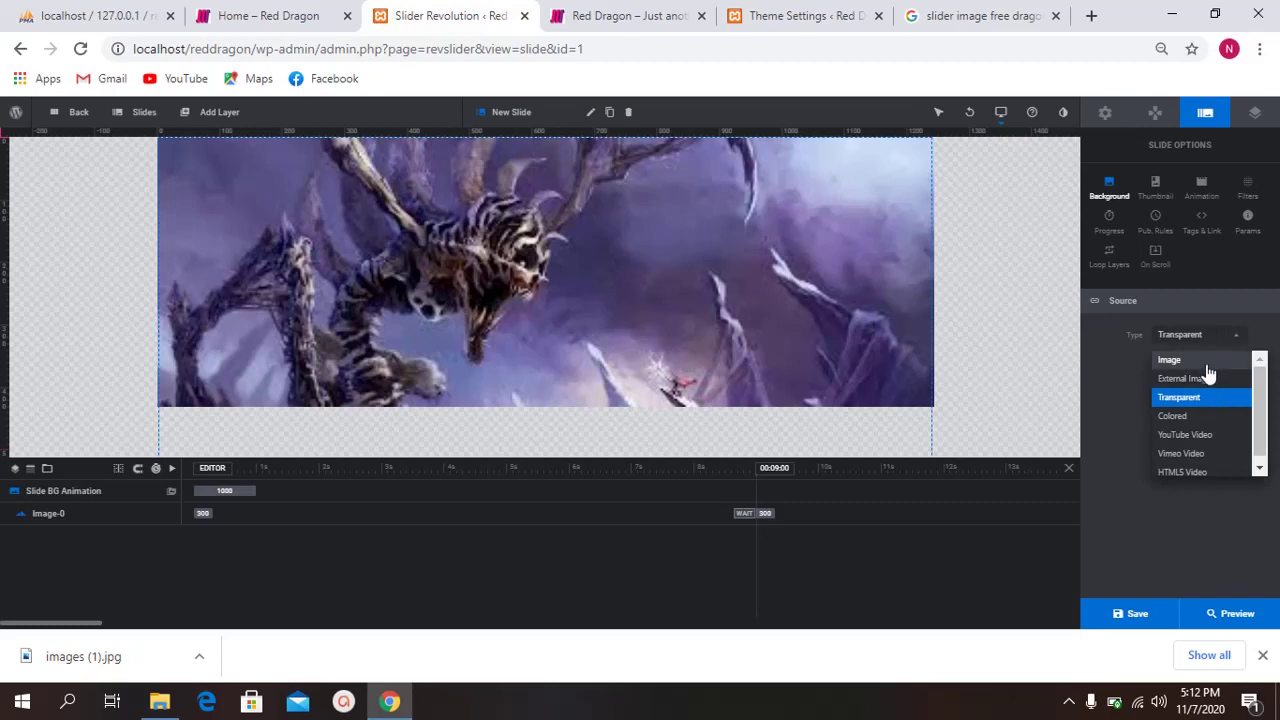
{"action": "left_click", "coordinate": [1203, 417]}
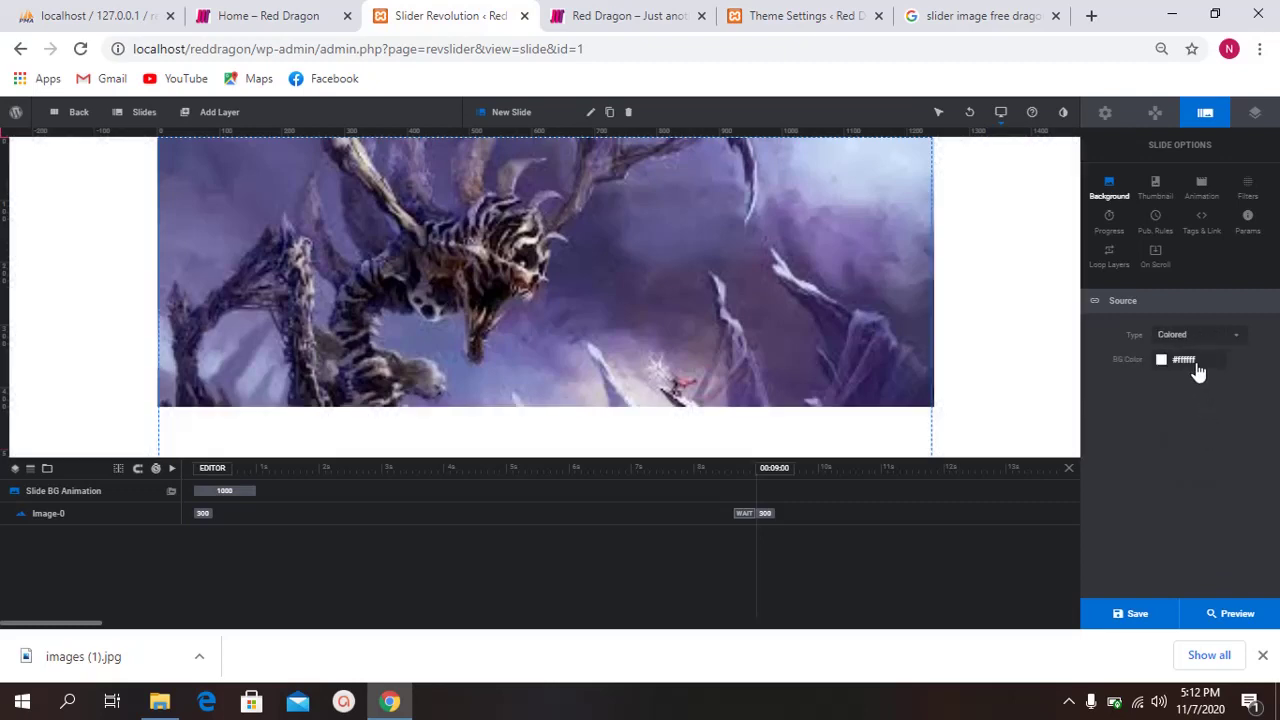
{"action": "left_click", "coordinate": [1186, 362]}
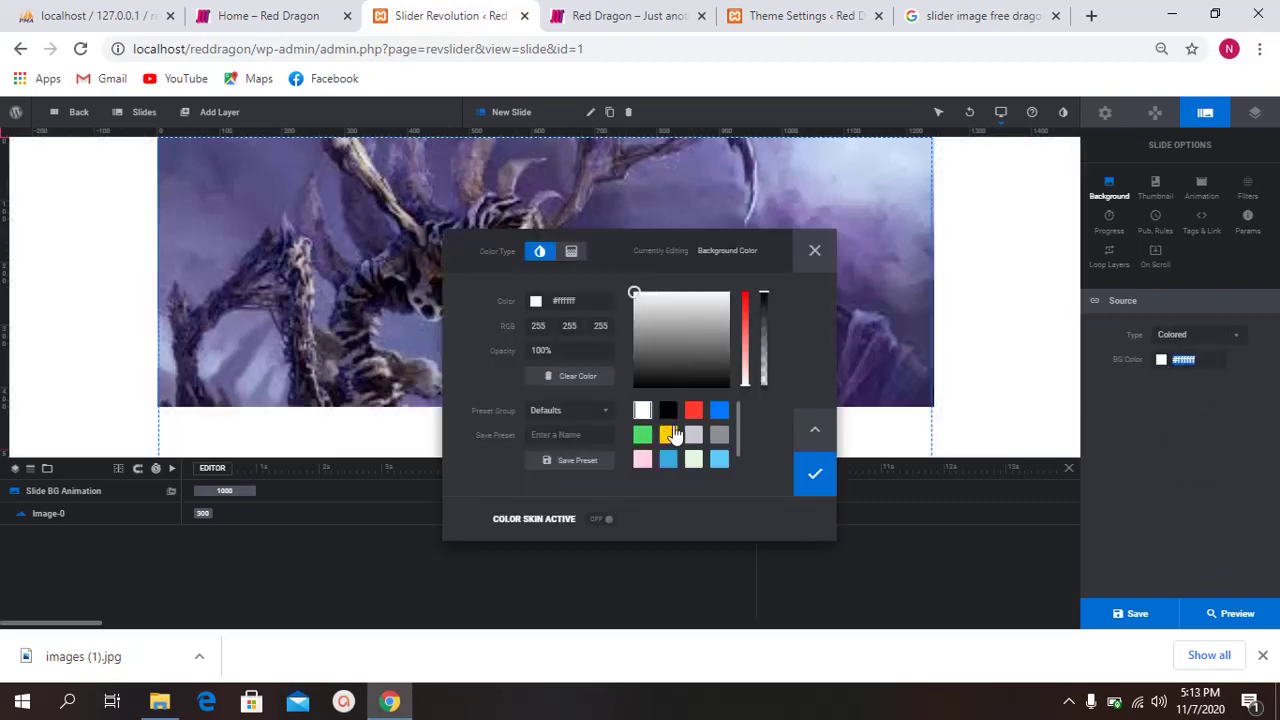
{"action": "left_click", "coordinate": [668, 460]}
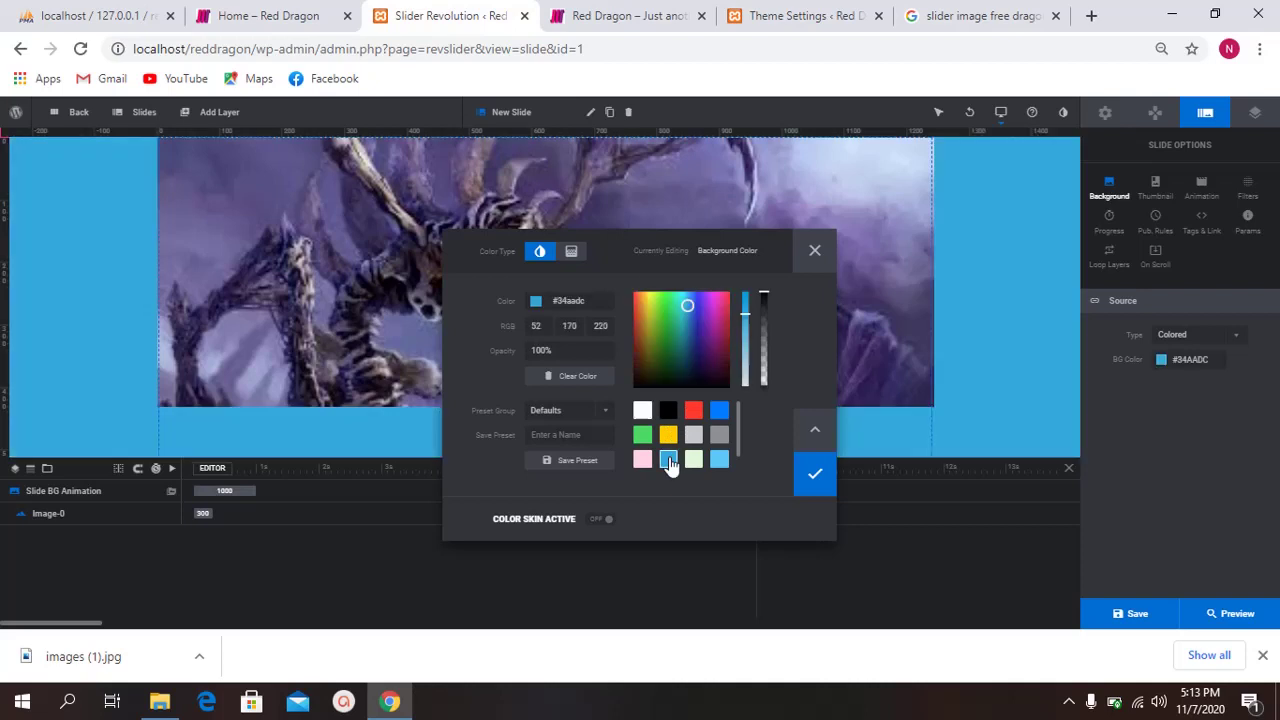
{"action": "left_click", "coordinate": [824, 471]}
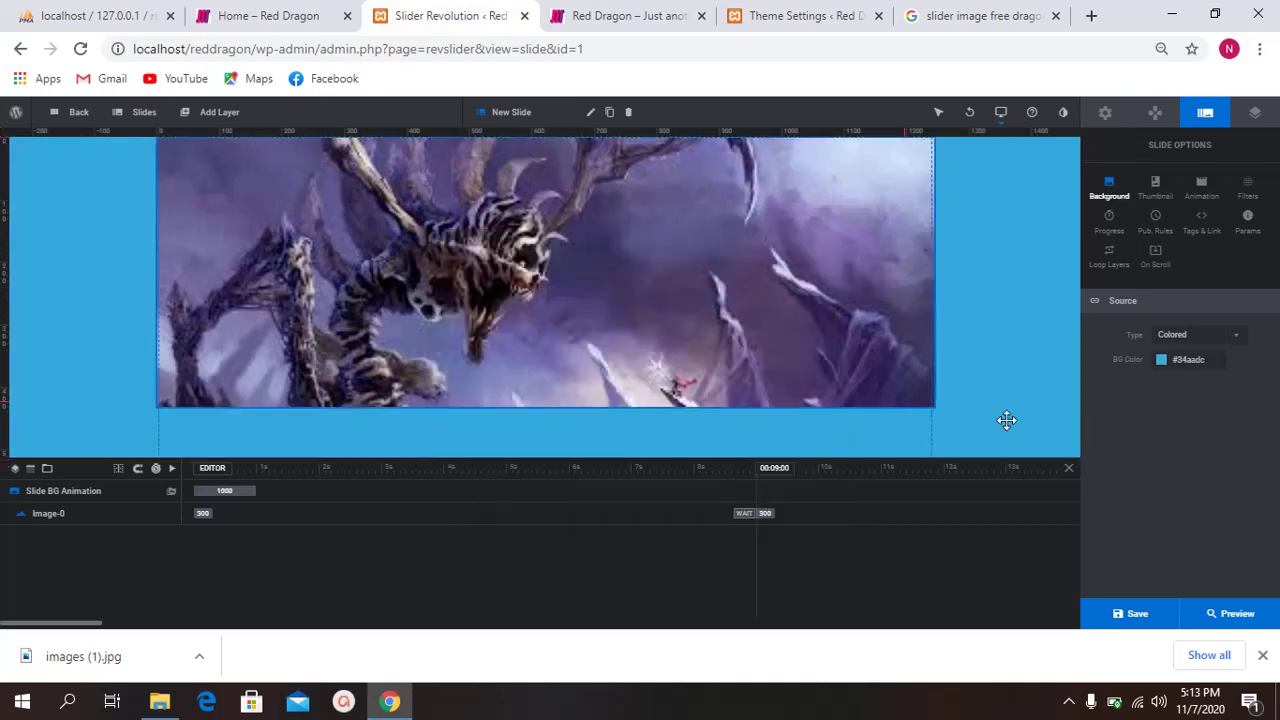
{"action": "scroll", "coordinate": [540, 400], "scroll_direction": "down", "scroll_amount": 1}
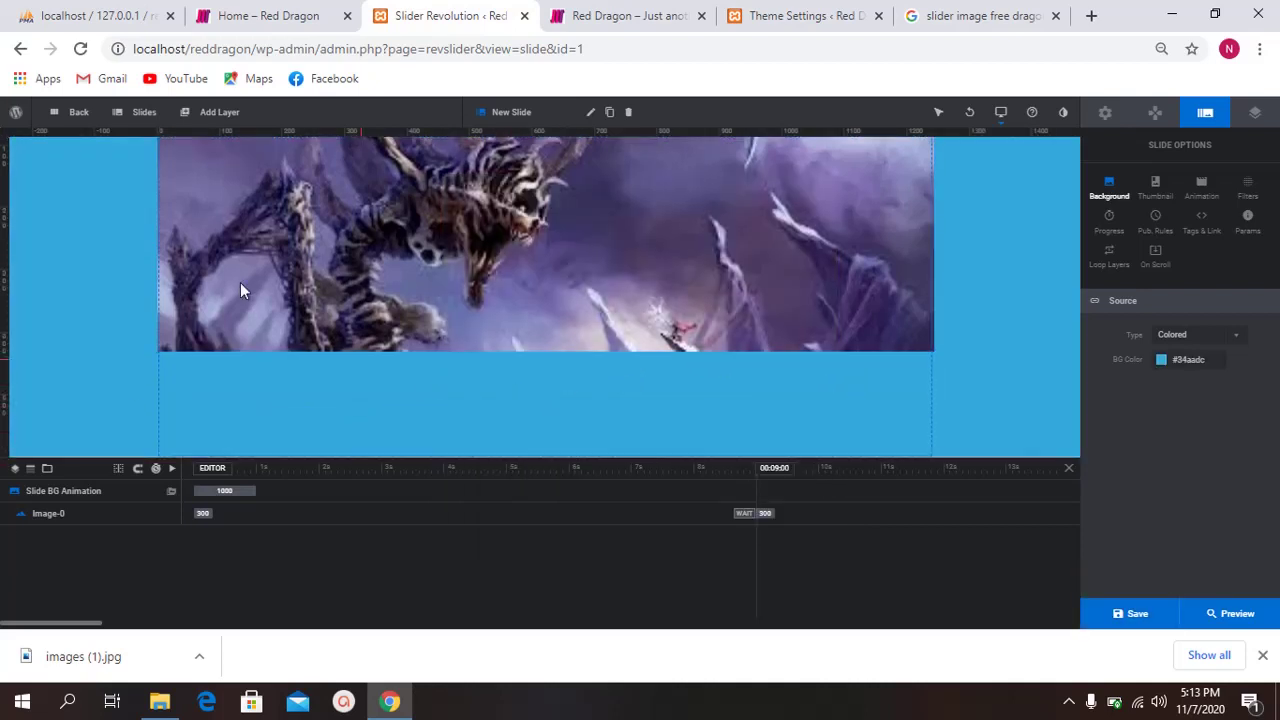
Step: Add a text layer in the blue area and change its text to 'Red Dragon in on fire!!!'
{"action": "mouse_move", "coordinate": [180, 115]}
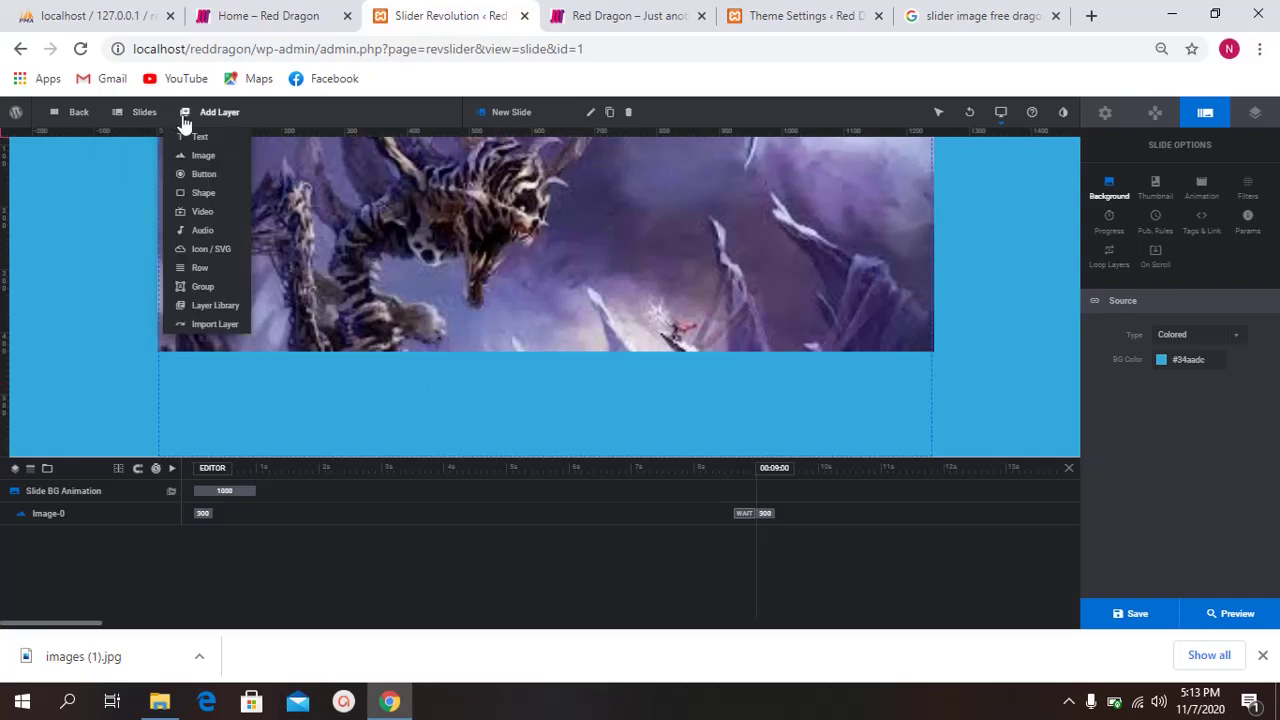
{"action": "left_click", "coordinate": [200, 140]}
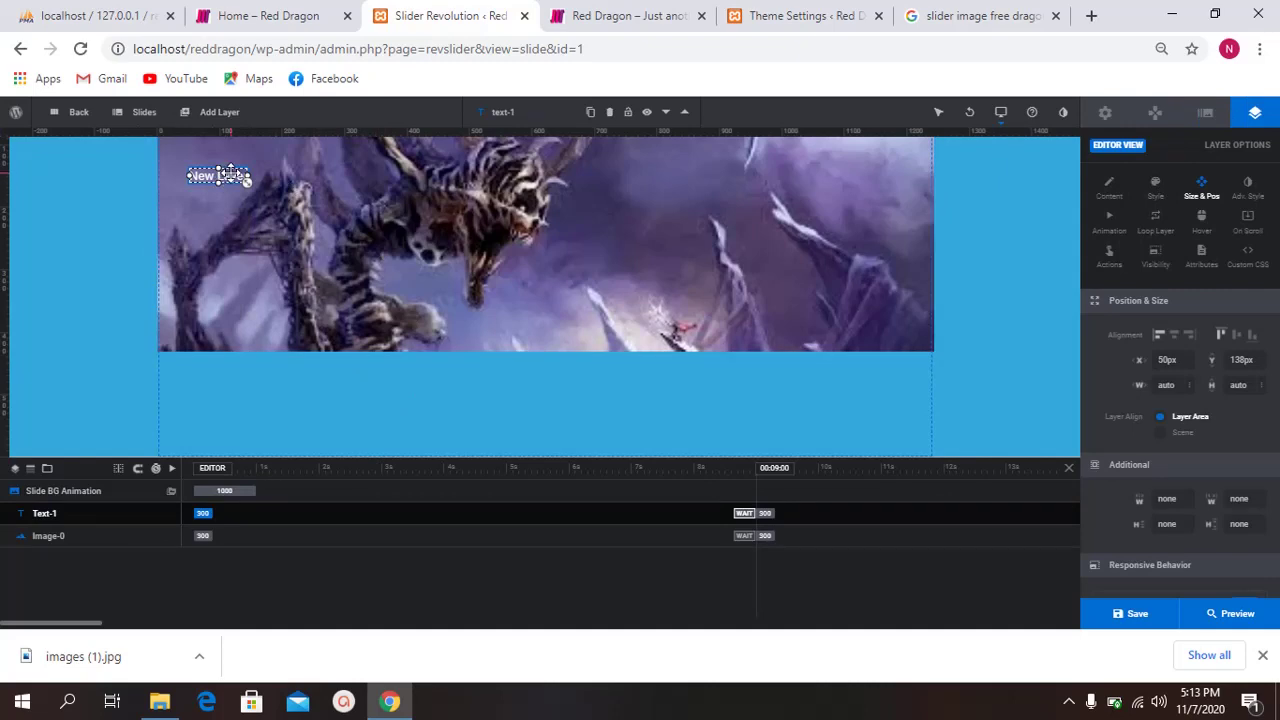
{"action": "left_click_drag", "start_coordinate": [234, 185], "coordinate": [362, 390]}
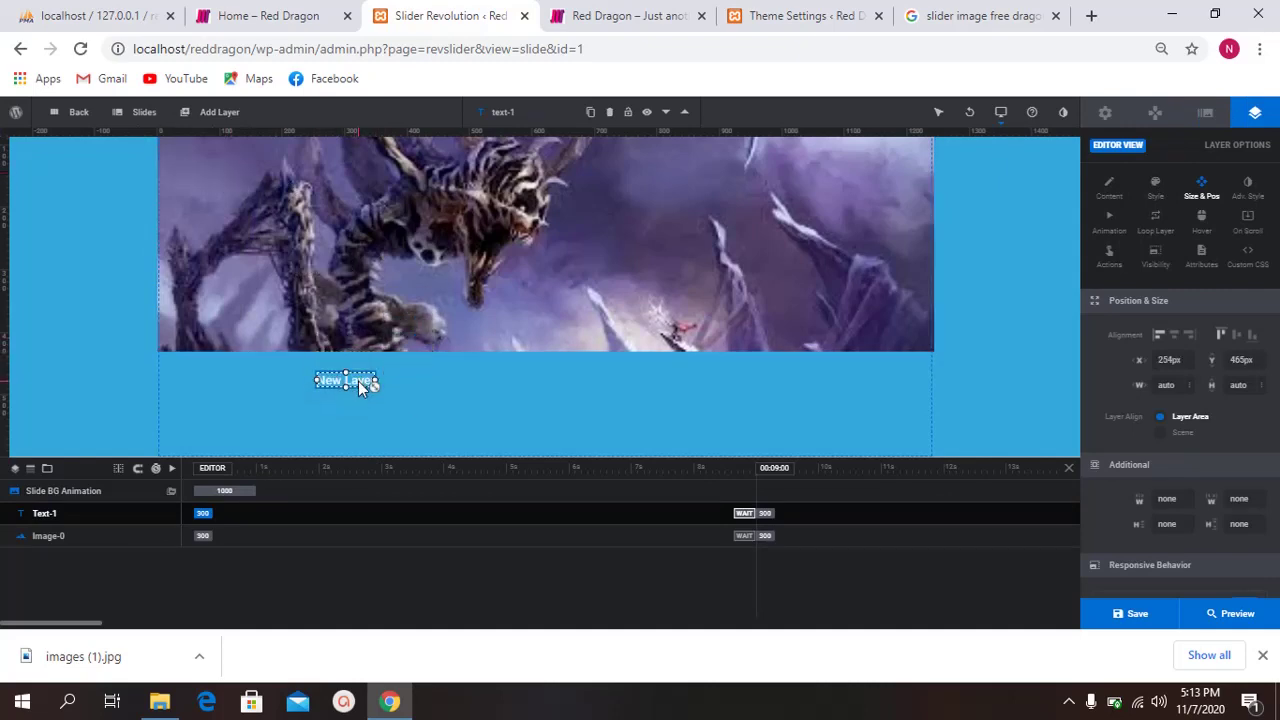
{"action": "left_click", "coordinate": [1108, 188]}
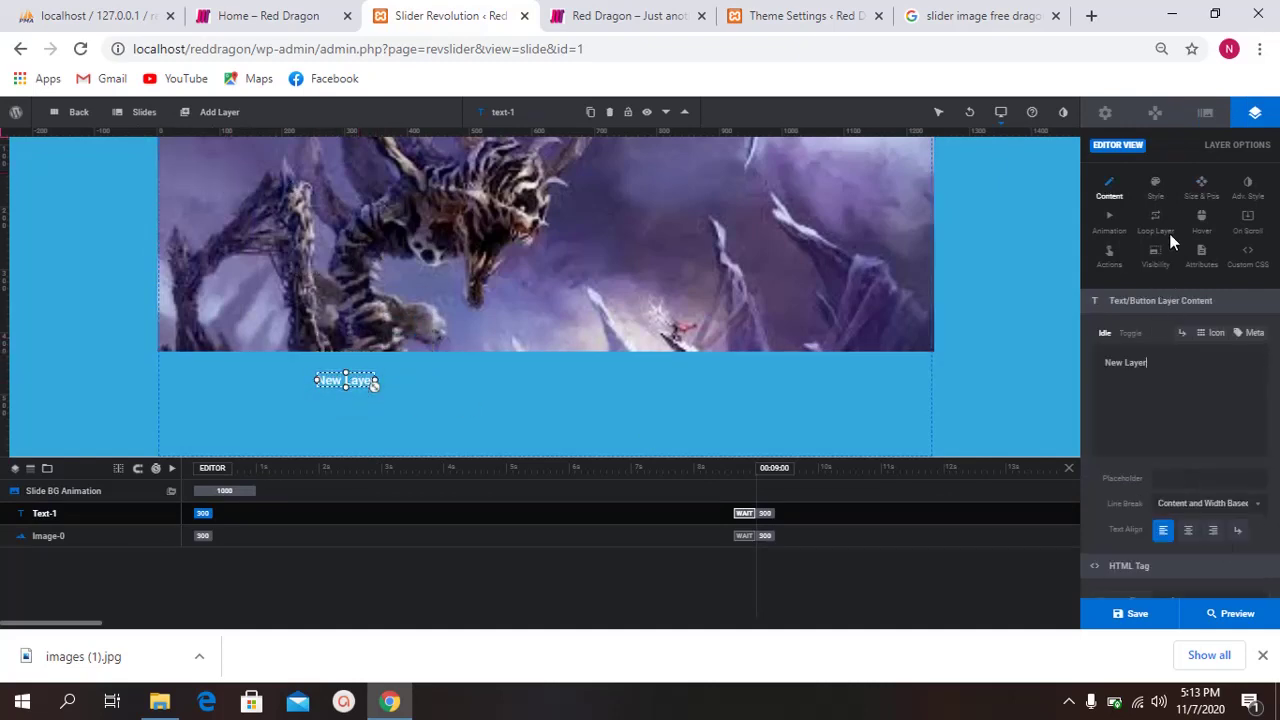
{"action": "triple_click", "coordinate": [1182, 363]}
{"action": "key", "text": "BackSpace"}
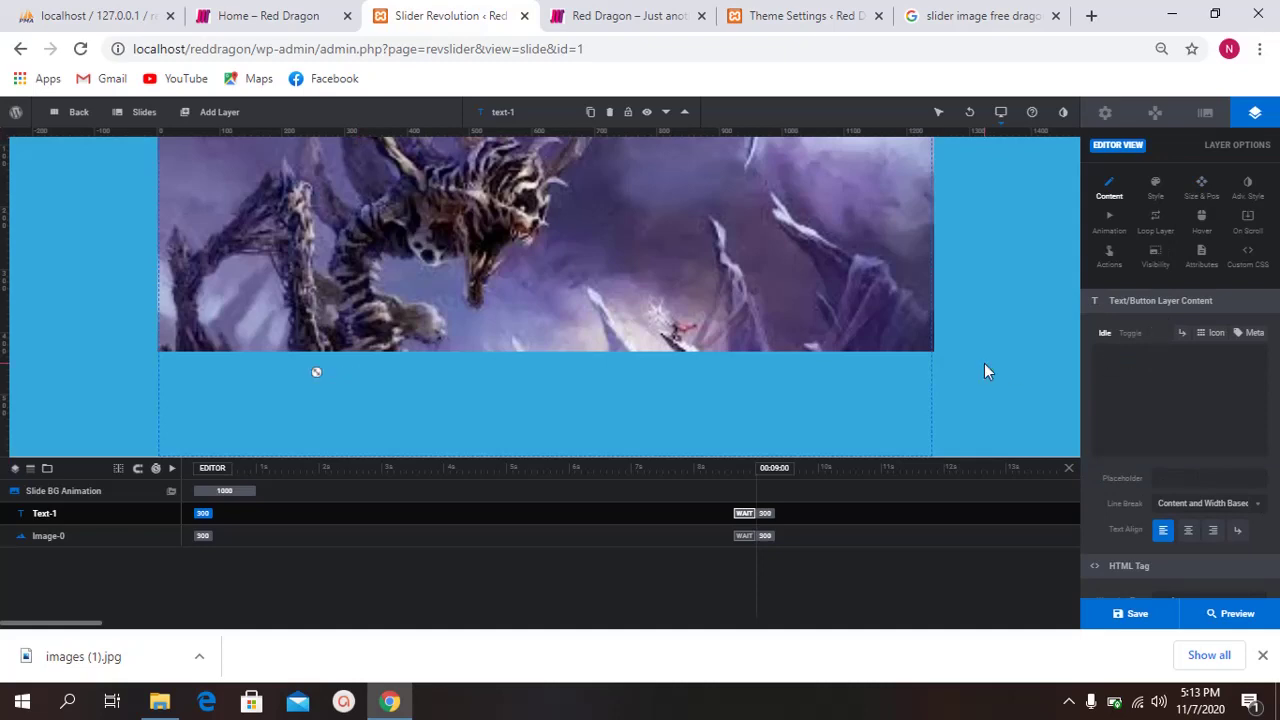
{"action": "type", "text": "Red Dragon in o"}
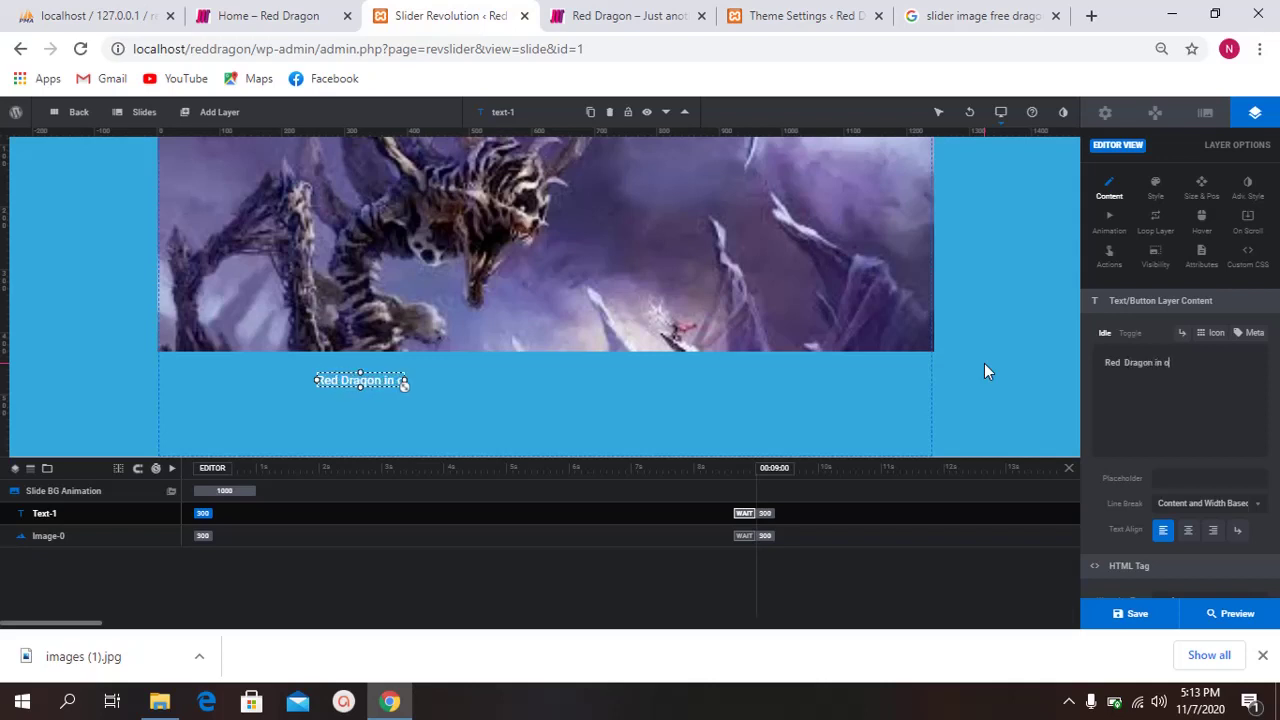
{"action": "type", "text": "n fire"}
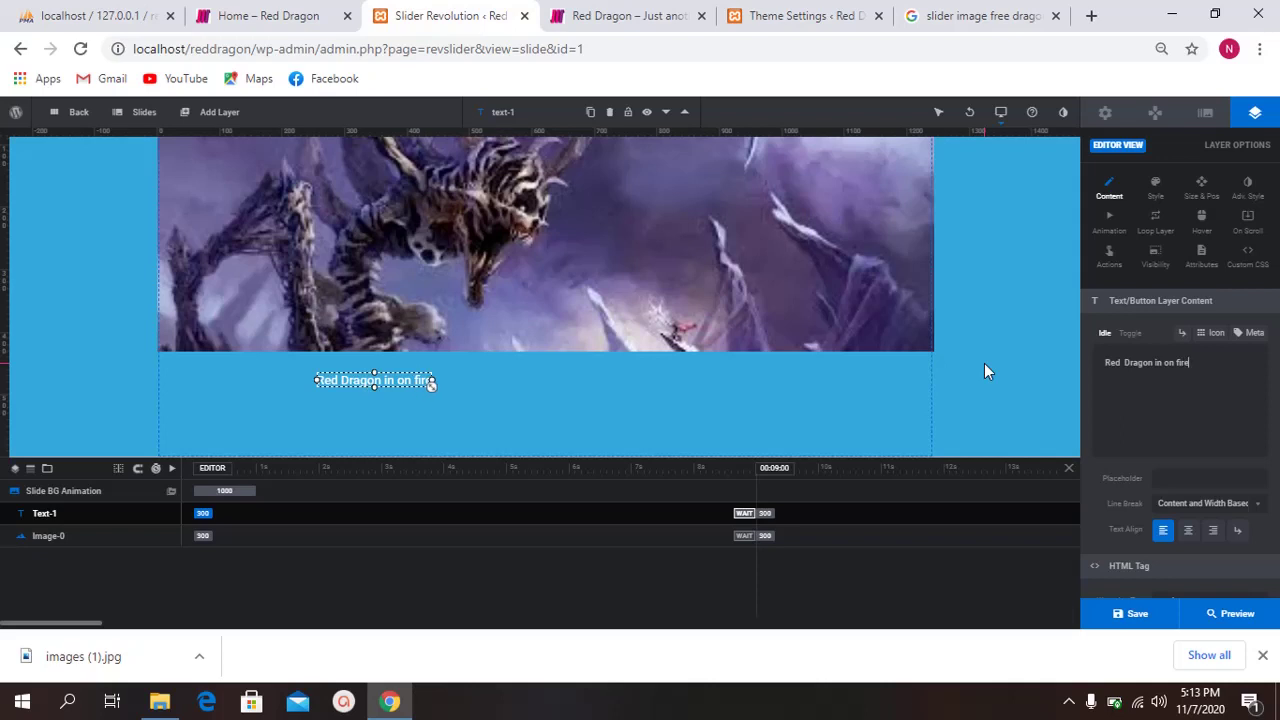
{"action": "type", "text": "!!!"}
Step: Centre the headline and resize the layer to 614×120px beneath the dragon image
{"action": "left_click", "coordinate": [1187, 531]}
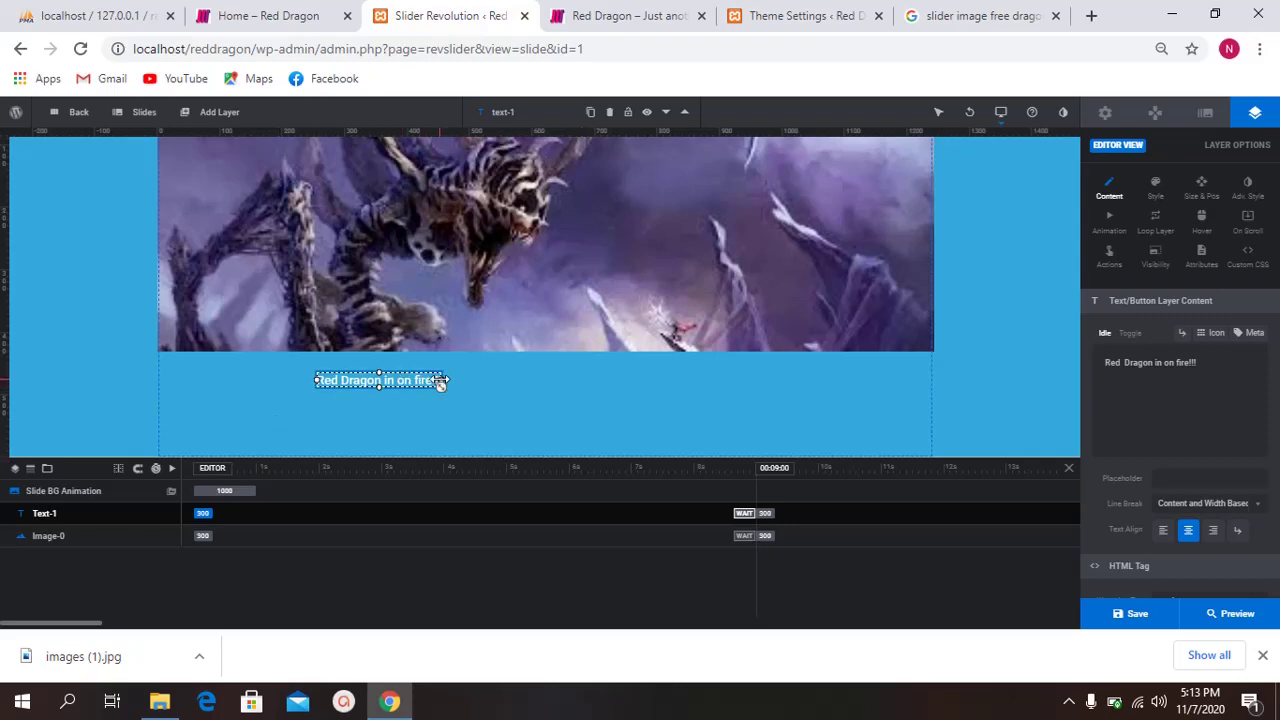
{"action": "left_click_drag", "start_coordinate": [441, 383], "coordinate": [700, 384]}
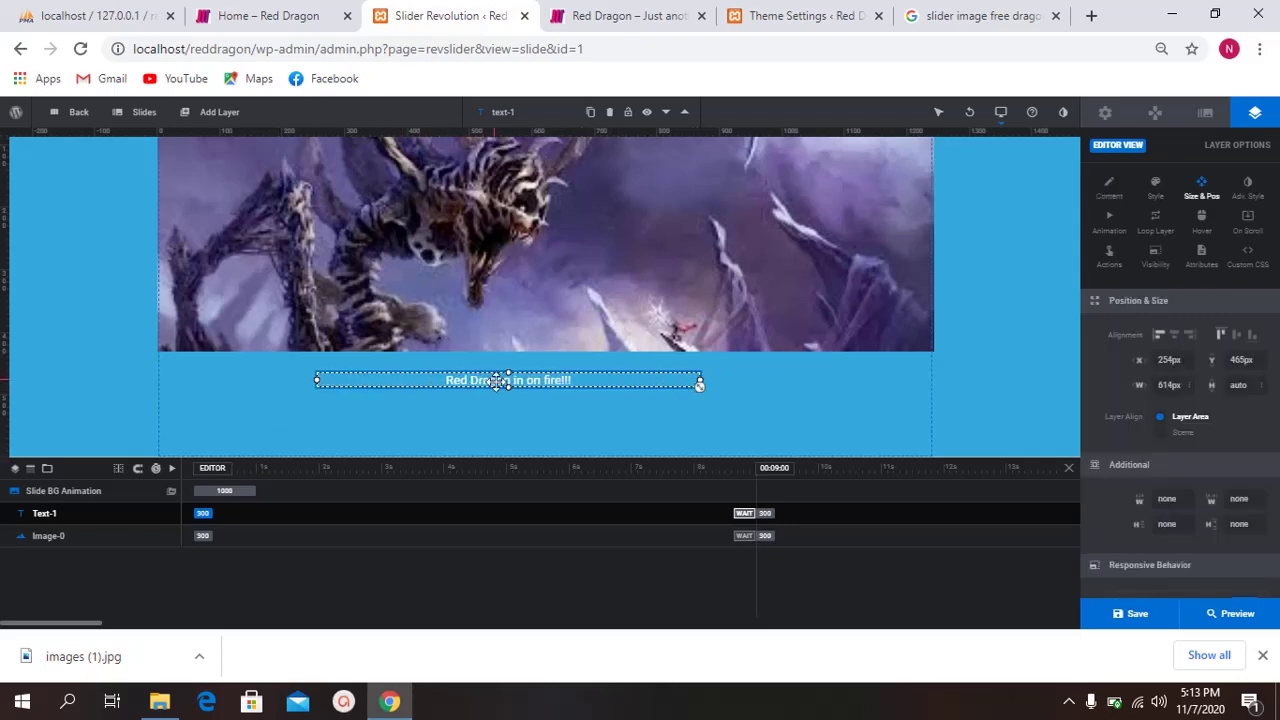
{"action": "left_click_drag", "start_coordinate": [509, 445], "coordinate": [509, 449]}
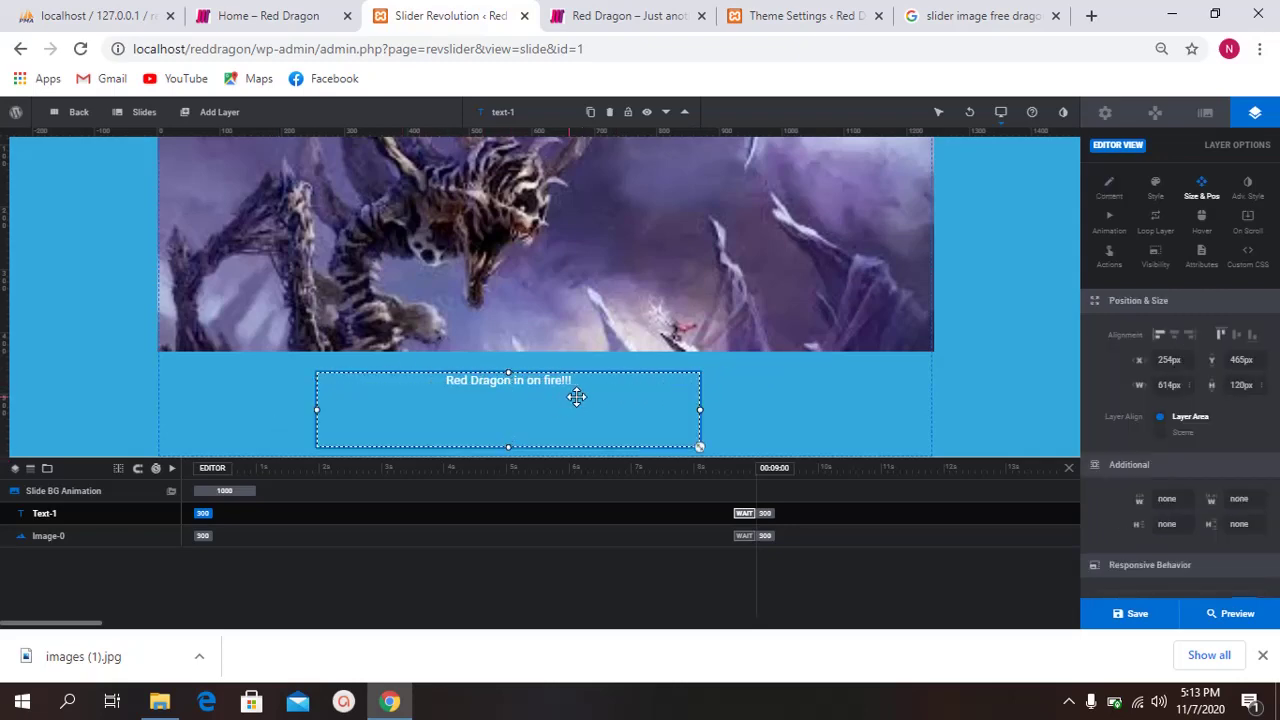
{"action": "left_click_drag", "start_coordinate": [574, 394], "coordinate": [634, 383]}
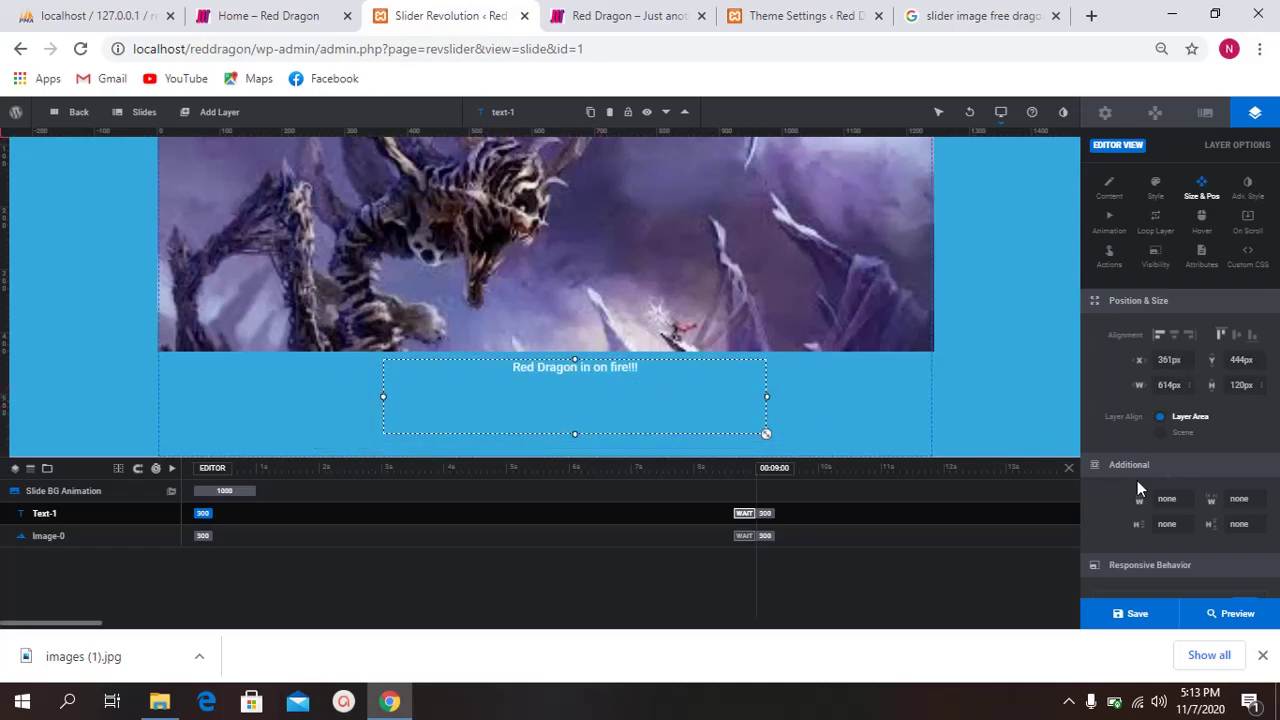
{"action": "scroll", "coordinate": [1137, 480], "scroll_direction": "down", "scroll_amount": 2}
{"action": "scroll", "coordinate": [1182, 399], "scroll_direction": "up", "scroll_amount": 2}
Step: Set the headline's font size to 46px in the Style settings
{"action": "left_click", "coordinate": [1100, 195]}
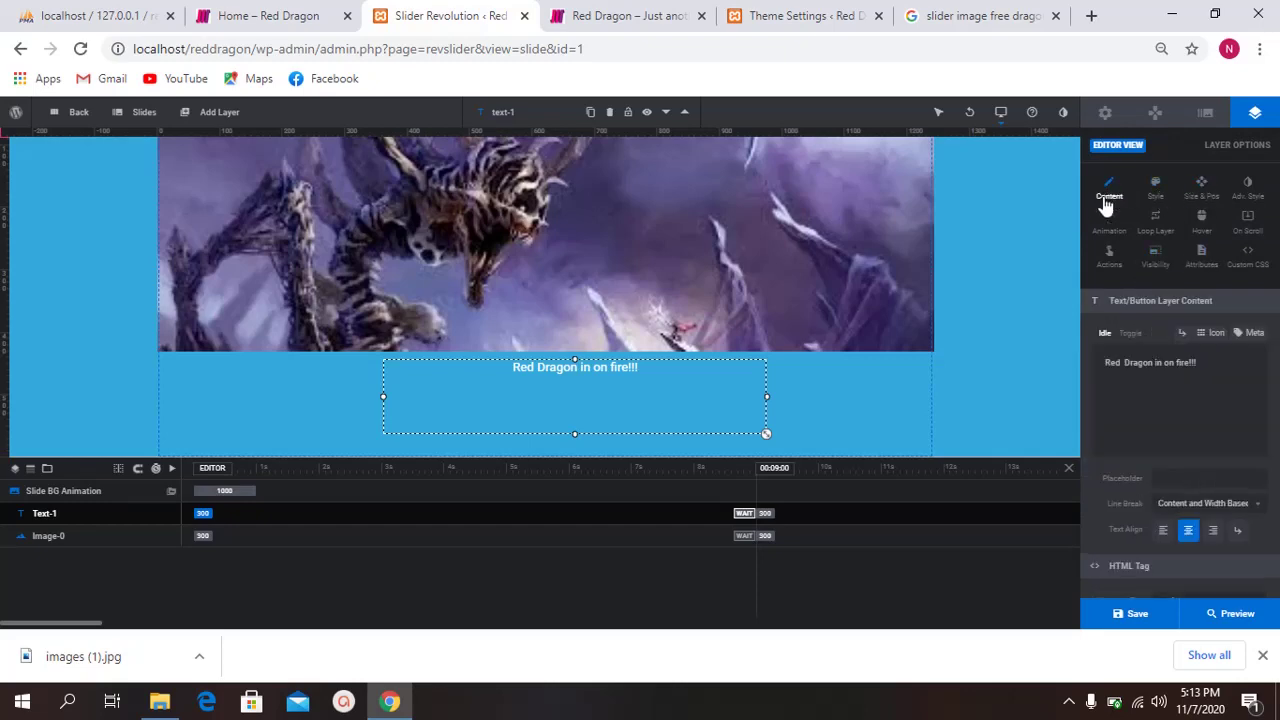
{"action": "scroll", "coordinate": [1160, 432], "scroll_direction": "down", "scroll_amount": 2}
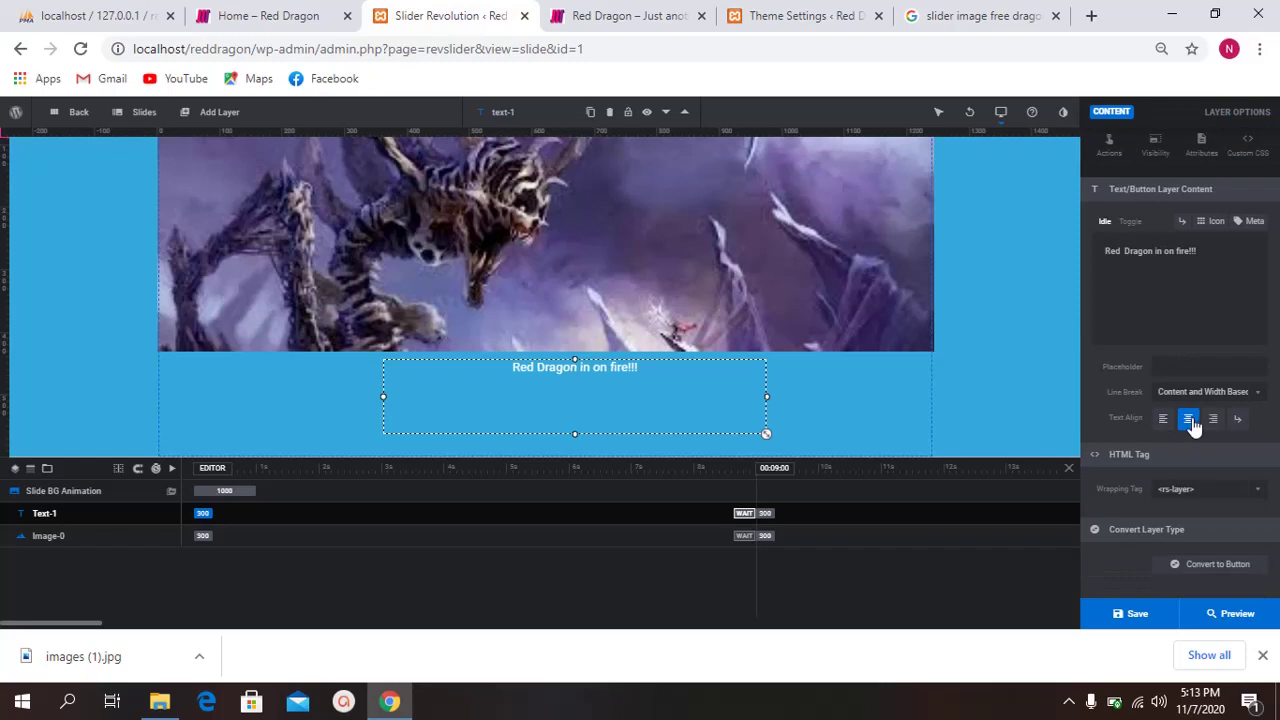
{"action": "scroll", "coordinate": [1151, 373], "scroll_direction": "up", "scroll_amount": 2}
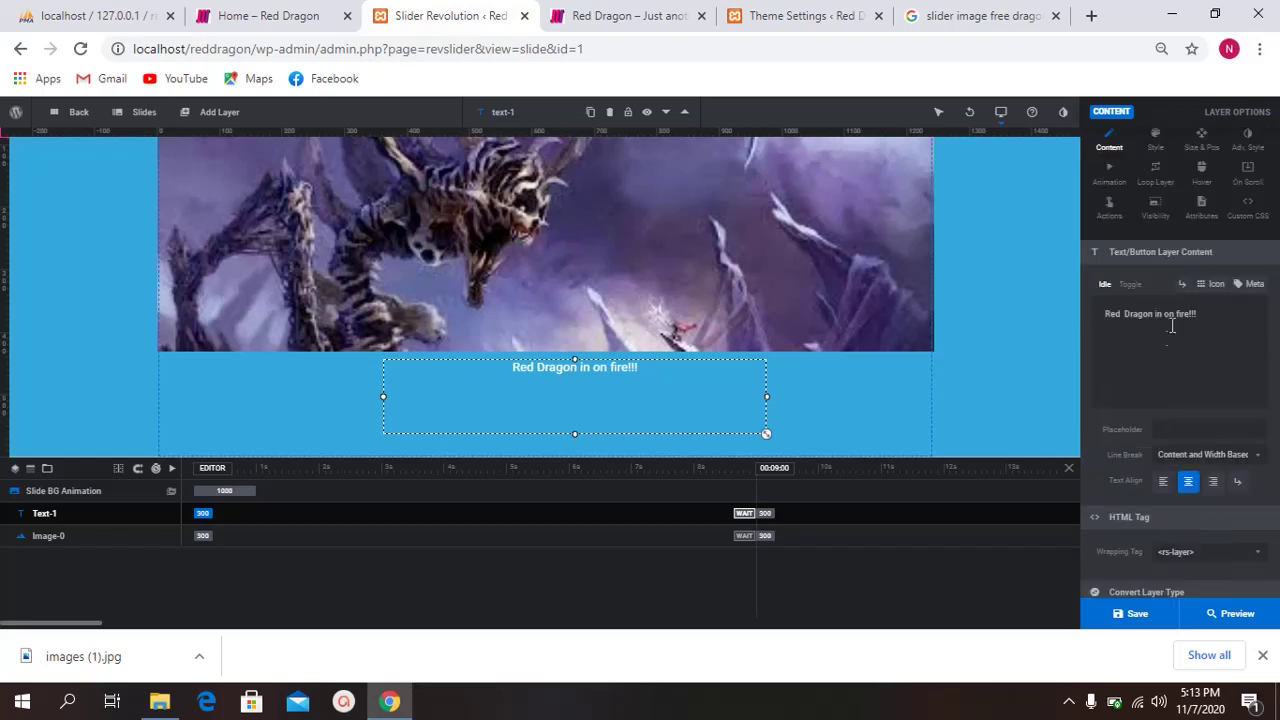
{"action": "left_click", "coordinate": [1190, 190]}
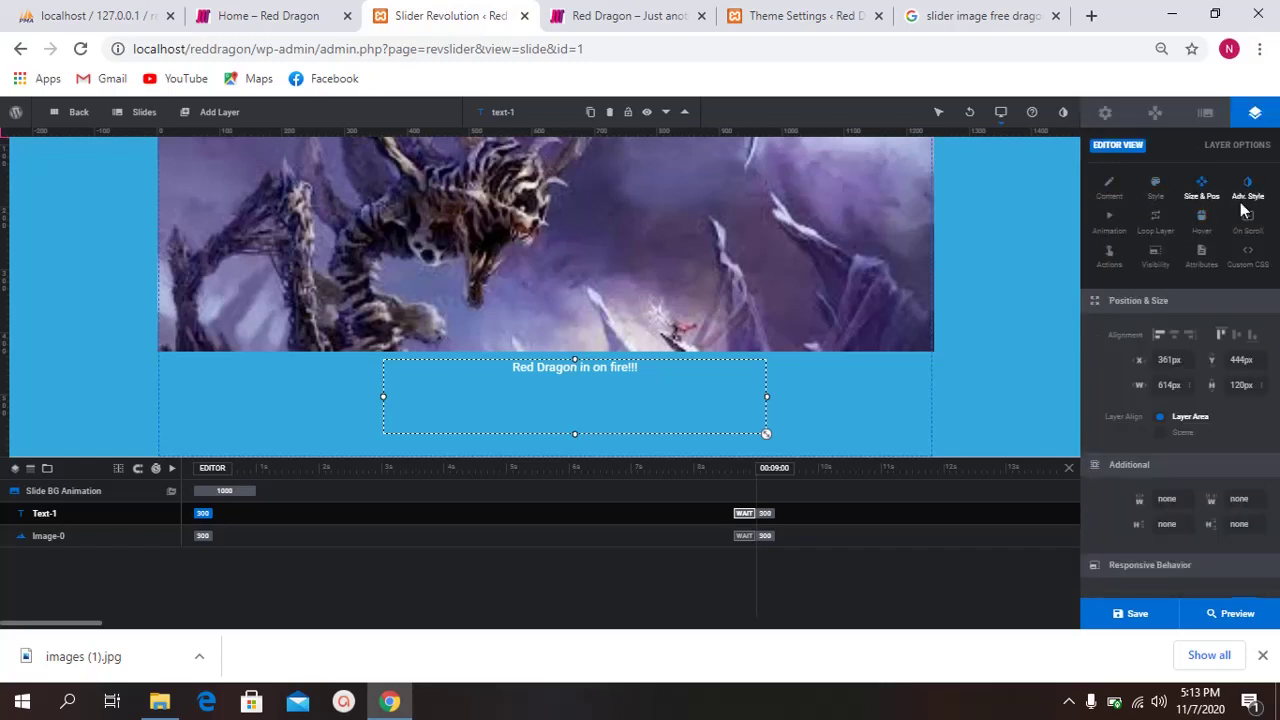
{"action": "scroll", "coordinate": [1093, 374], "scroll_direction": "down", "scroll_amount": 2}
{"action": "scroll", "coordinate": [1174, 221], "scroll_direction": "up", "scroll_amount": 2}
{"action": "left_click", "coordinate": [1156, 190]}
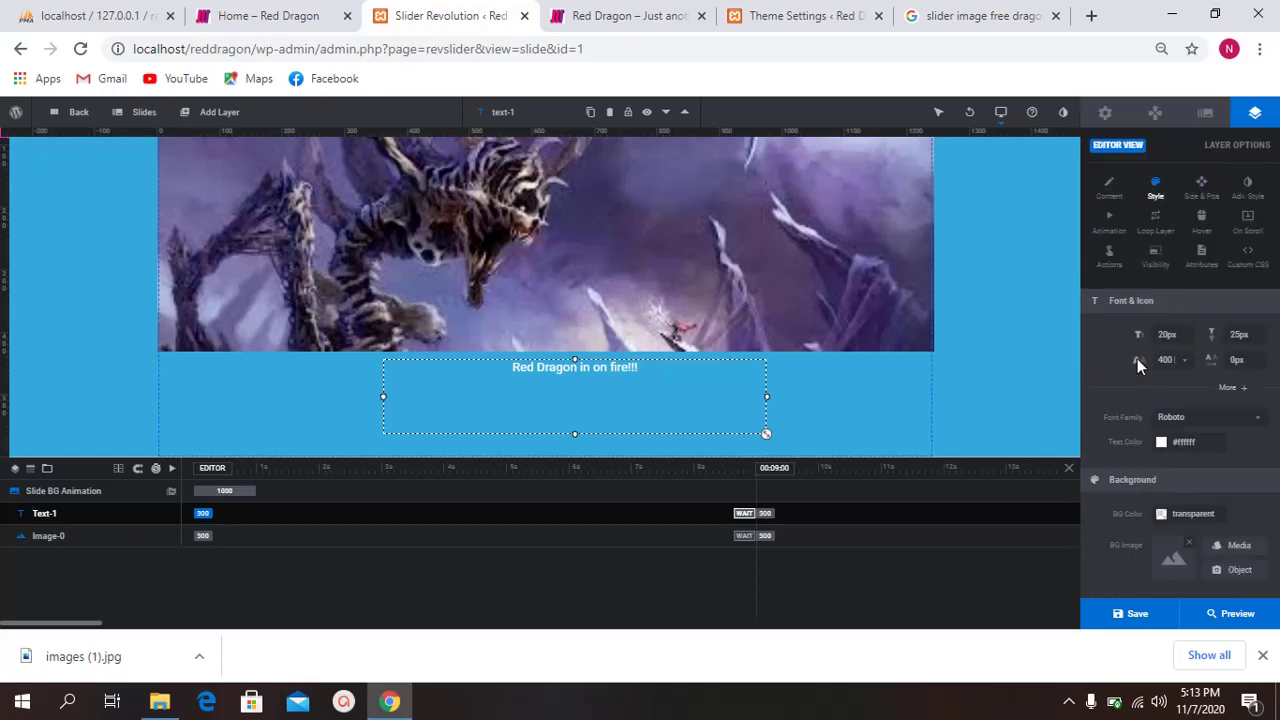
{"action": "scroll", "coordinate": [1150, 340], "scroll_direction": "down", "scroll_amount": 1}
{"action": "double_click", "coordinate": [1170, 272]}
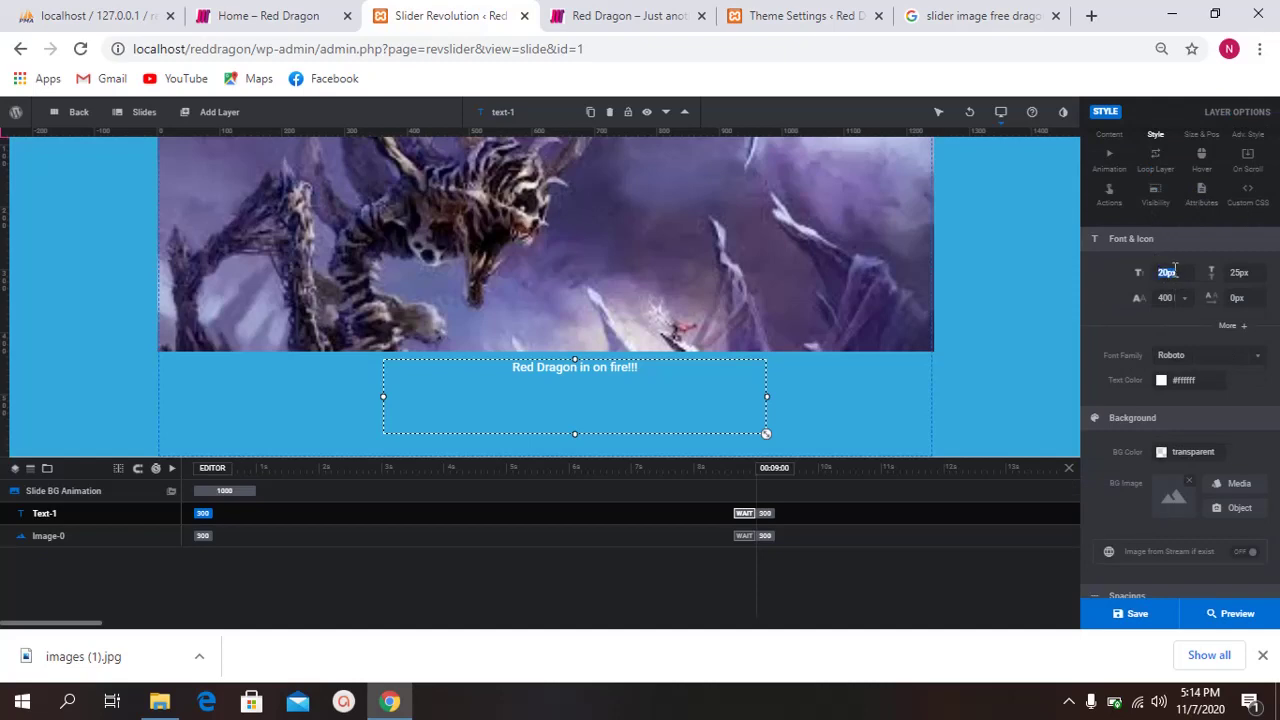
{"action": "type", "text": "46"}
{"action": "key", "text": "Return"}
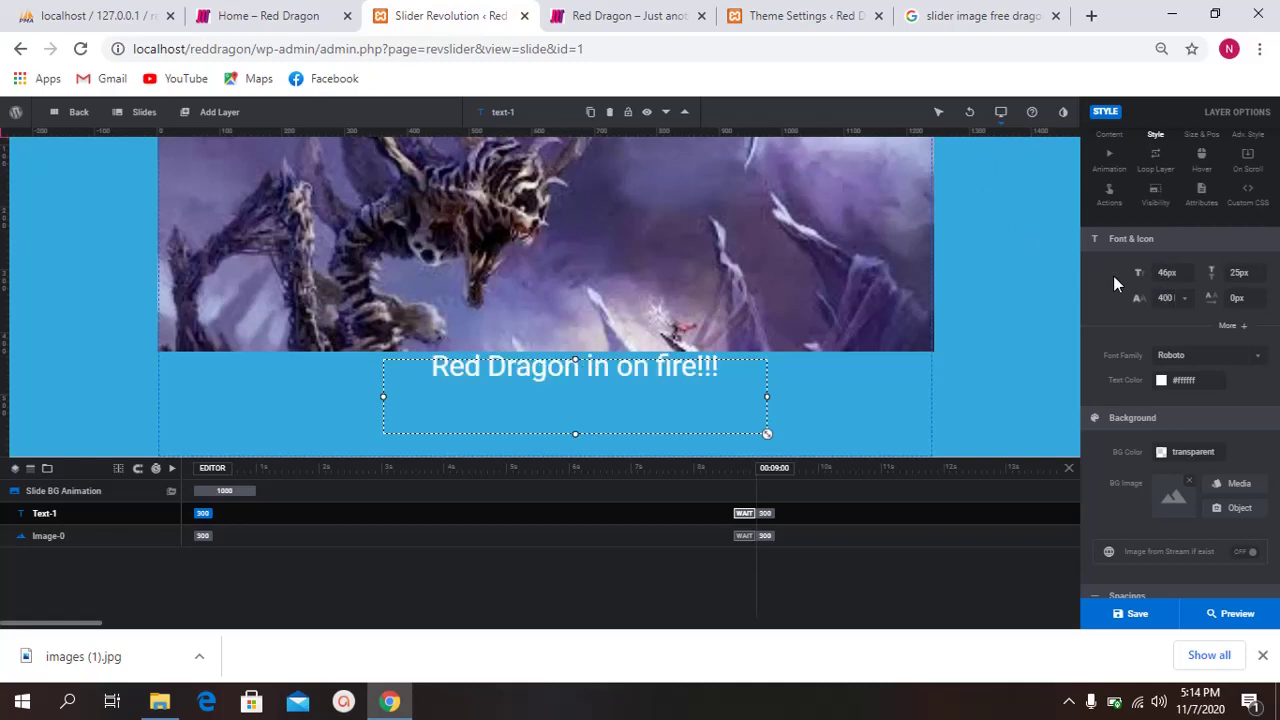
Step: Nudge the layer down slightly, colour the text red #ff3a2d, and switch the font to Source Sans Pro
{"action": "left_click_drag", "start_coordinate": [606, 406], "coordinate": [605, 418]}
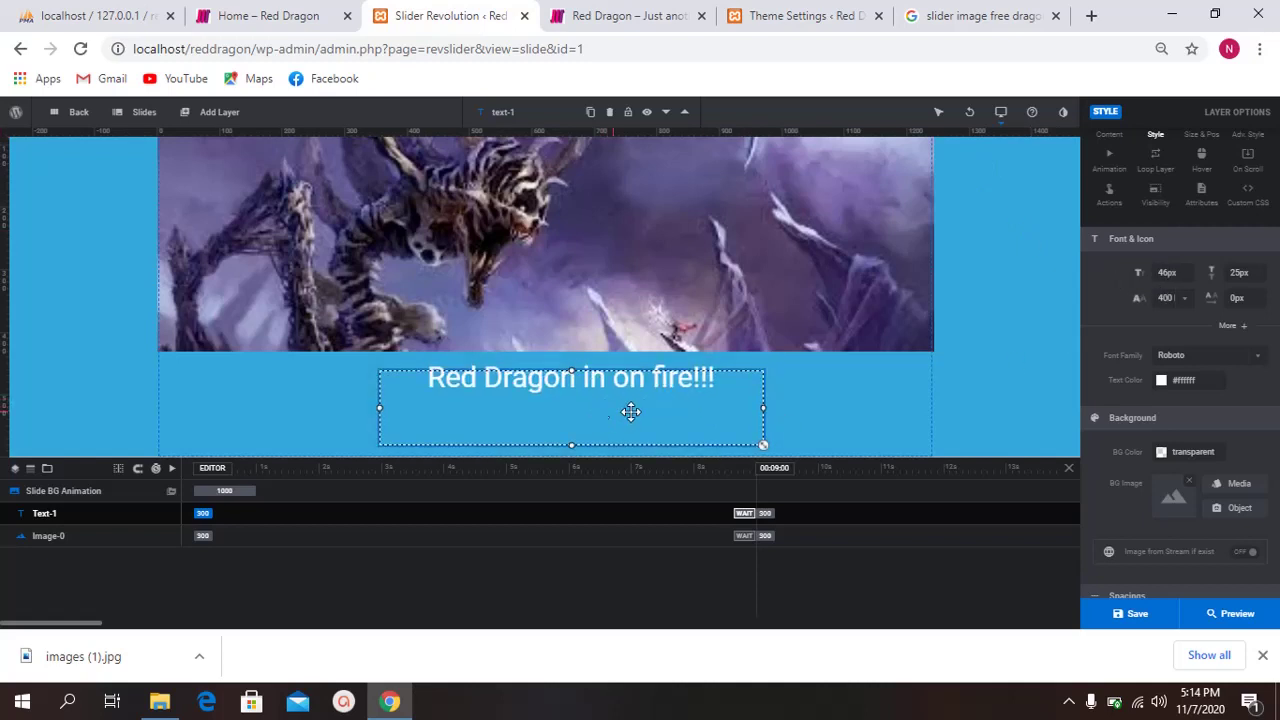
{"action": "left_click", "coordinate": [1180, 381]}
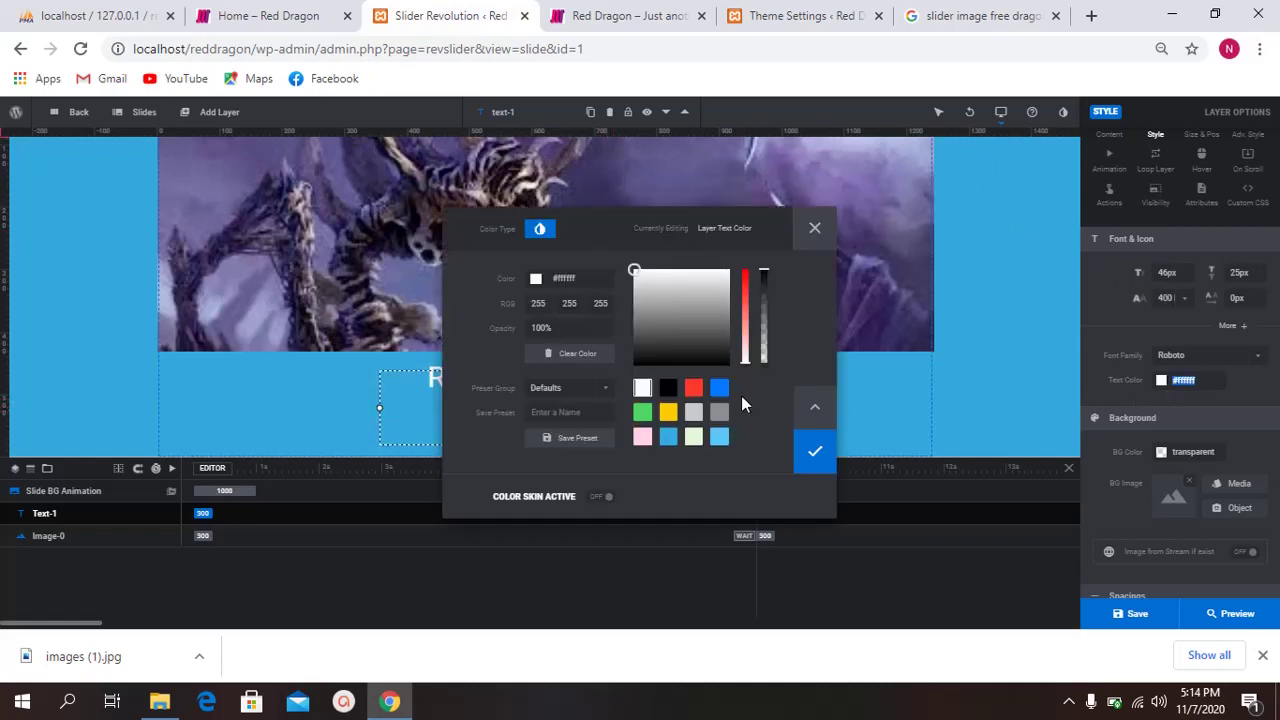
{"action": "left_click", "coordinate": [693, 387]}
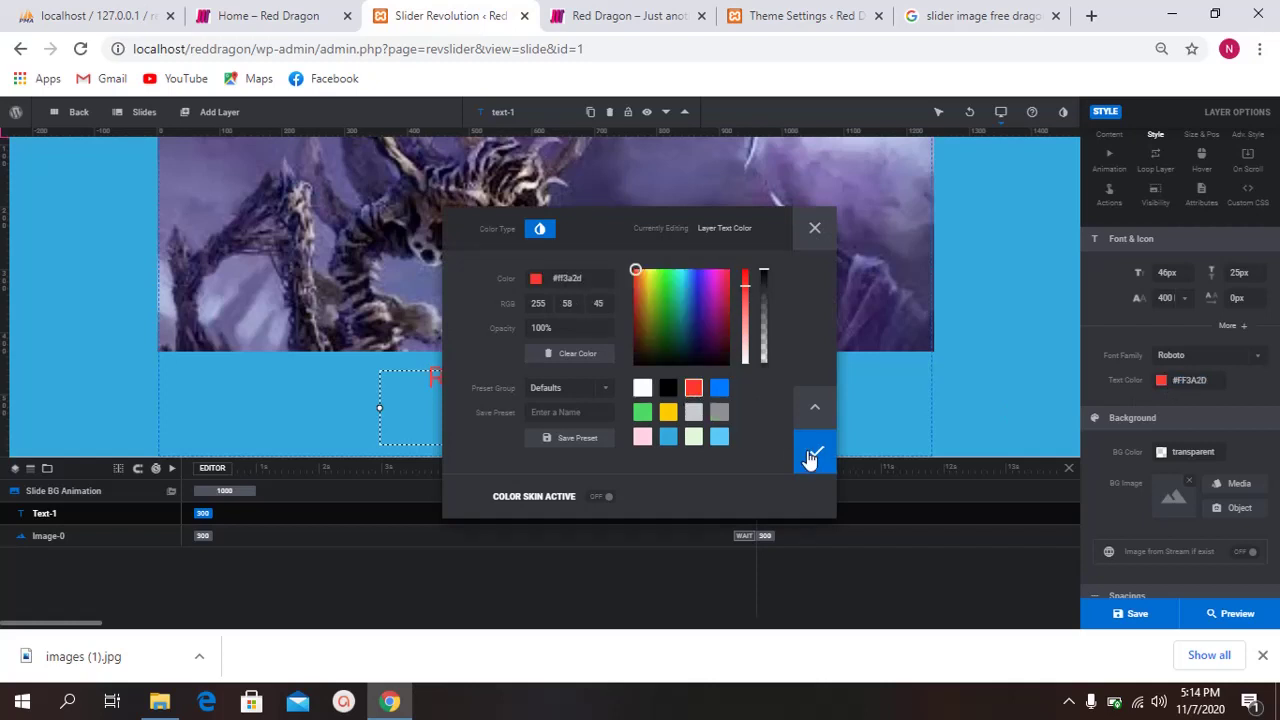
{"action": "left_click", "coordinate": [812, 456]}
{"action": "left_click", "coordinate": [1228, 360]}
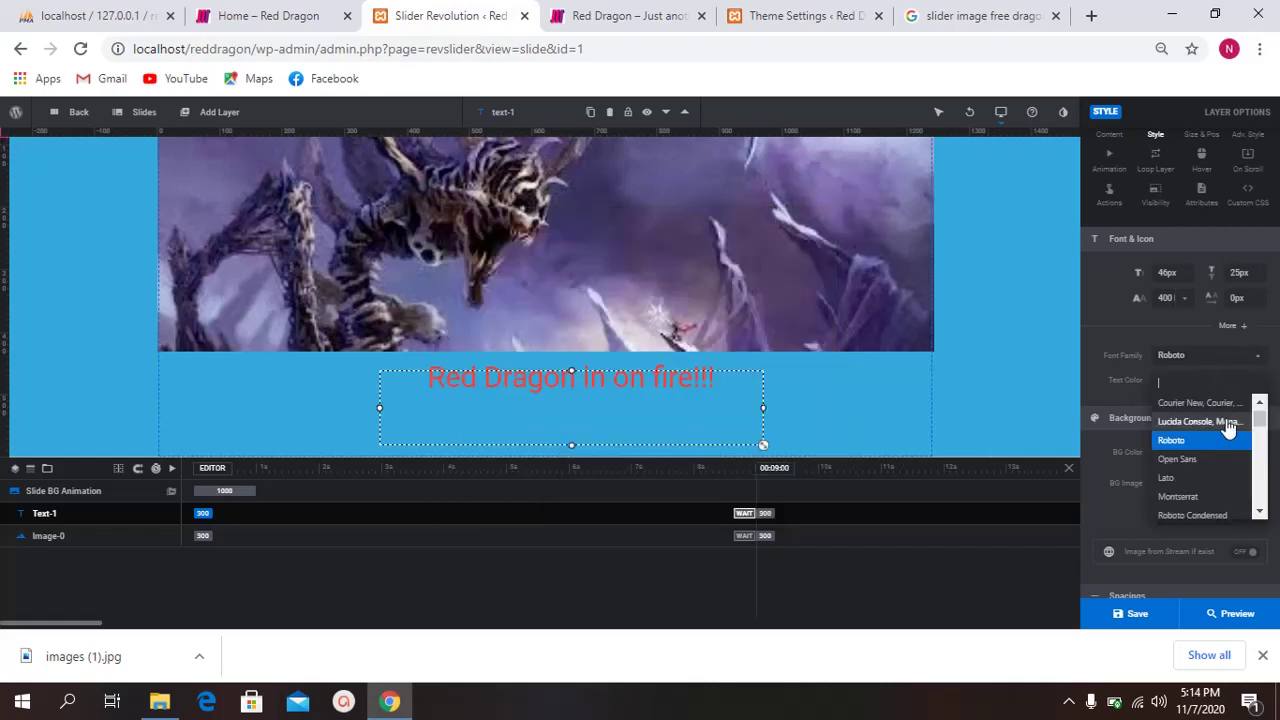
{"action": "scroll", "coordinate": [1222, 455], "scroll_direction": "down", "scroll_amount": 1}
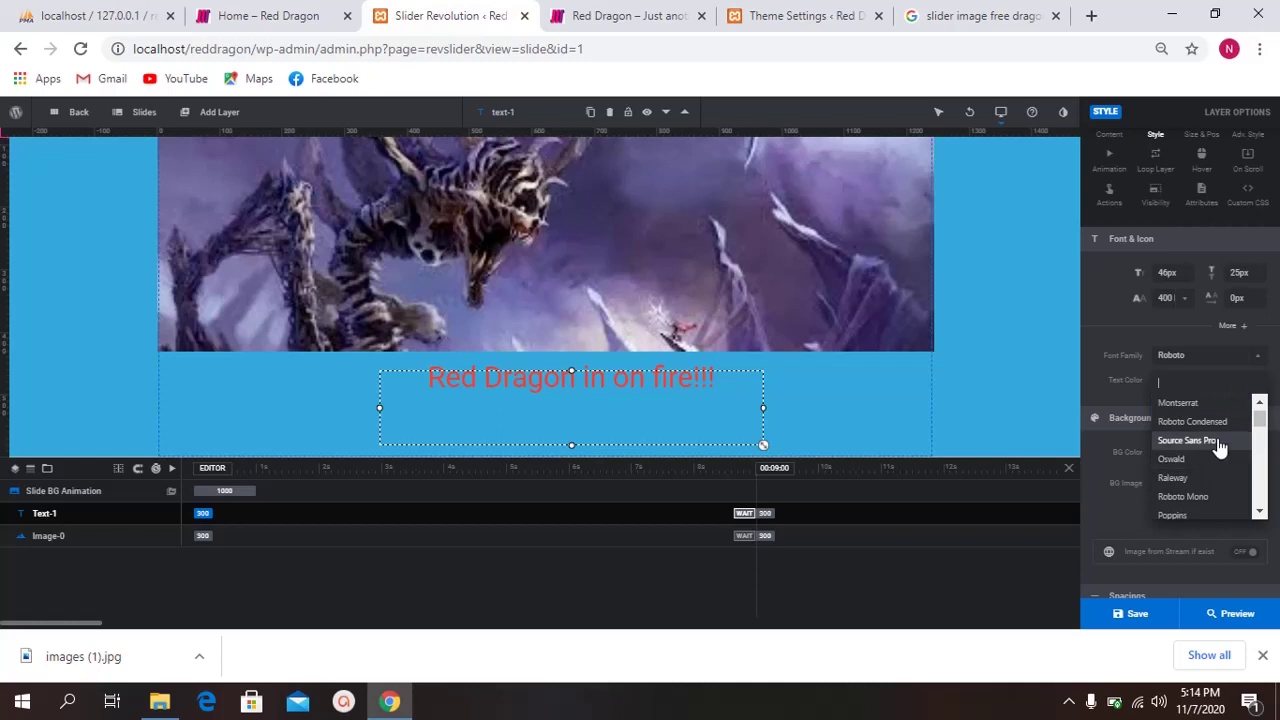
{"action": "left_click", "coordinate": [1218, 441]}
{"action": "scroll", "coordinate": [1126, 345], "scroll_direction": "down", "scroll_amount": 1}
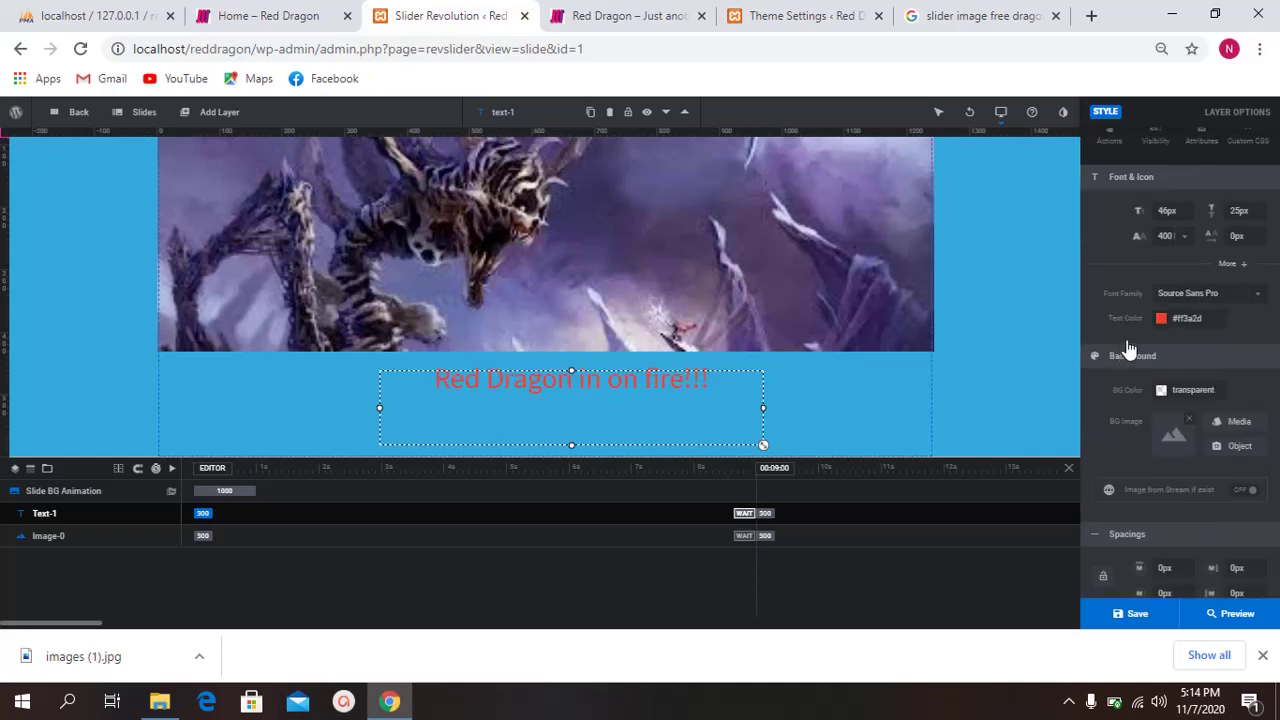
Step: Set the headline's font weight to 900 Black and letter spacing to 5px
{"action": "left_click", "coordinate": [1168, 241]}
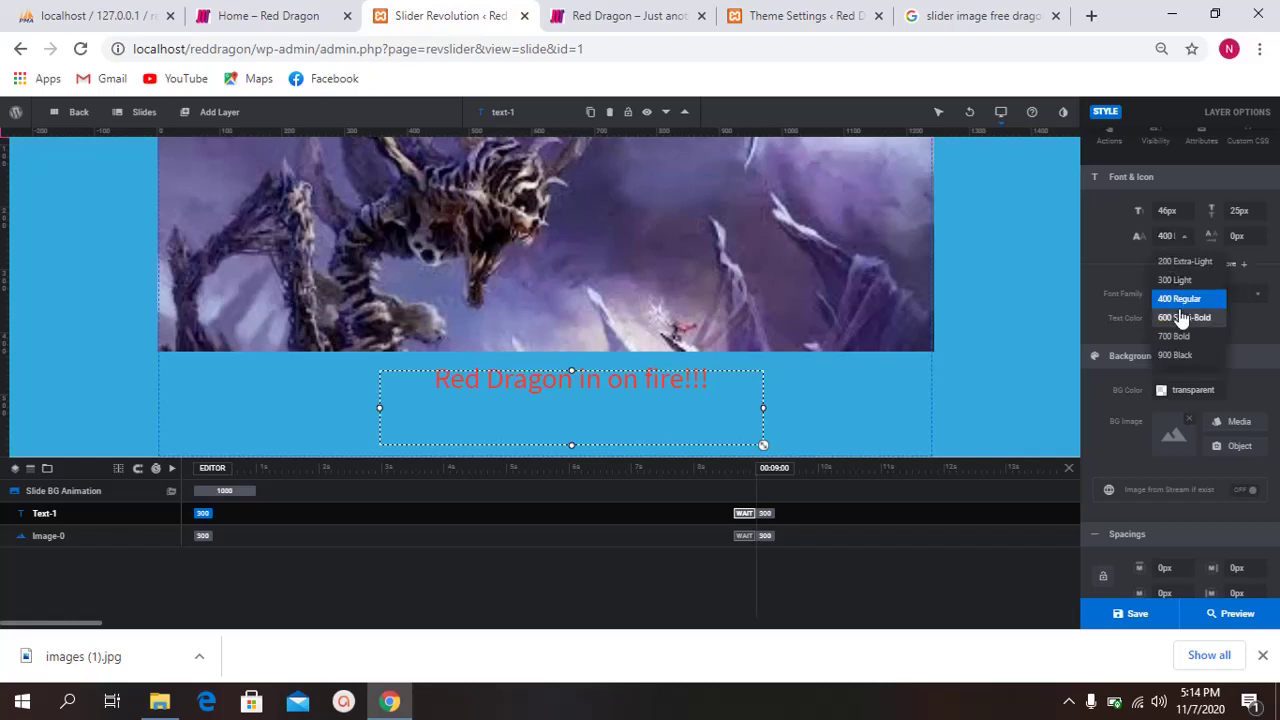
{"action": "left_click", "coordinate": [1176, 355]}
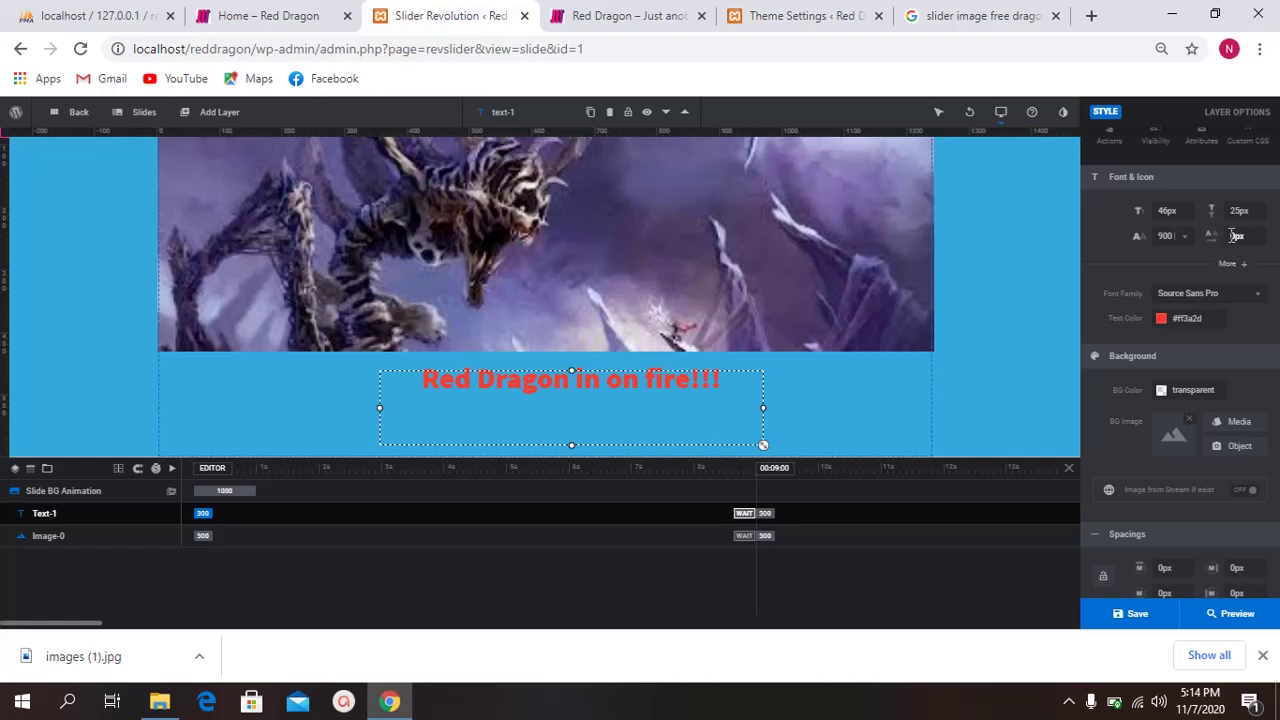
{"action": "left_click", "coordinate": [1248, 235]}
{"action": "left_click", "coordinate": [1159, 261]}
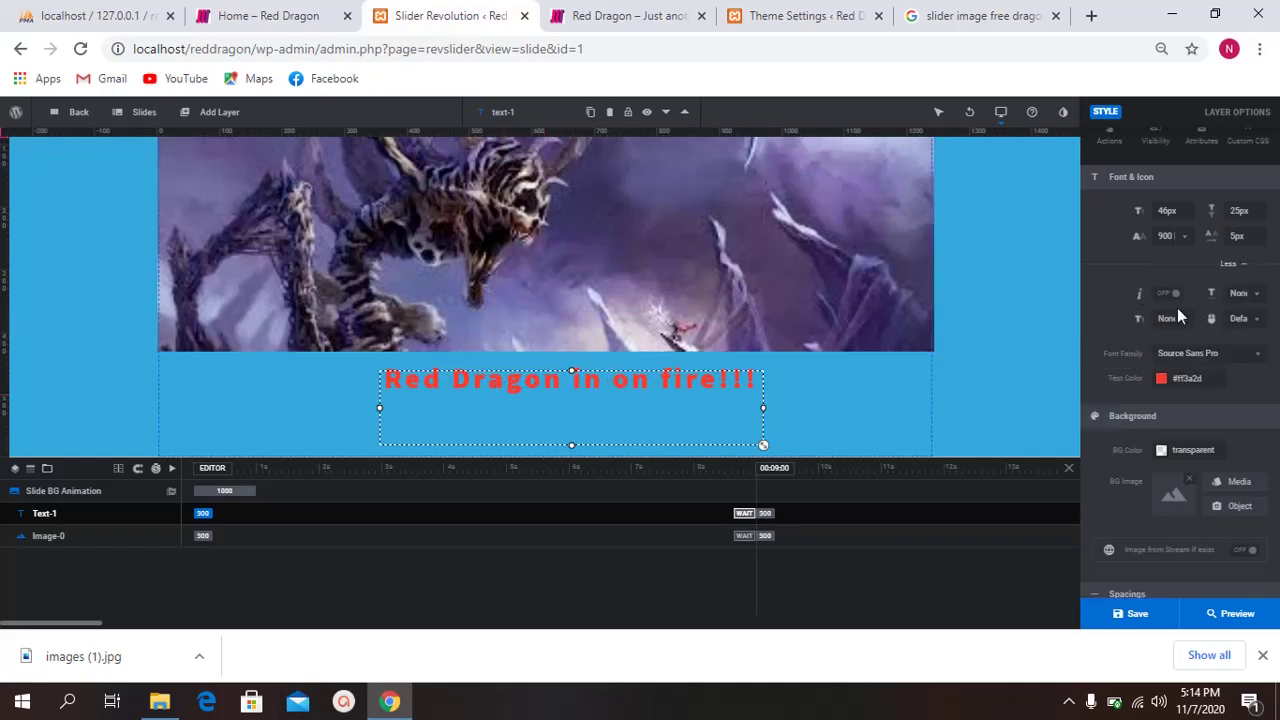
{"action": "scroll", "coordinate": [1200, 420], "scroll_direction": "down", "scroll_amount": 2}
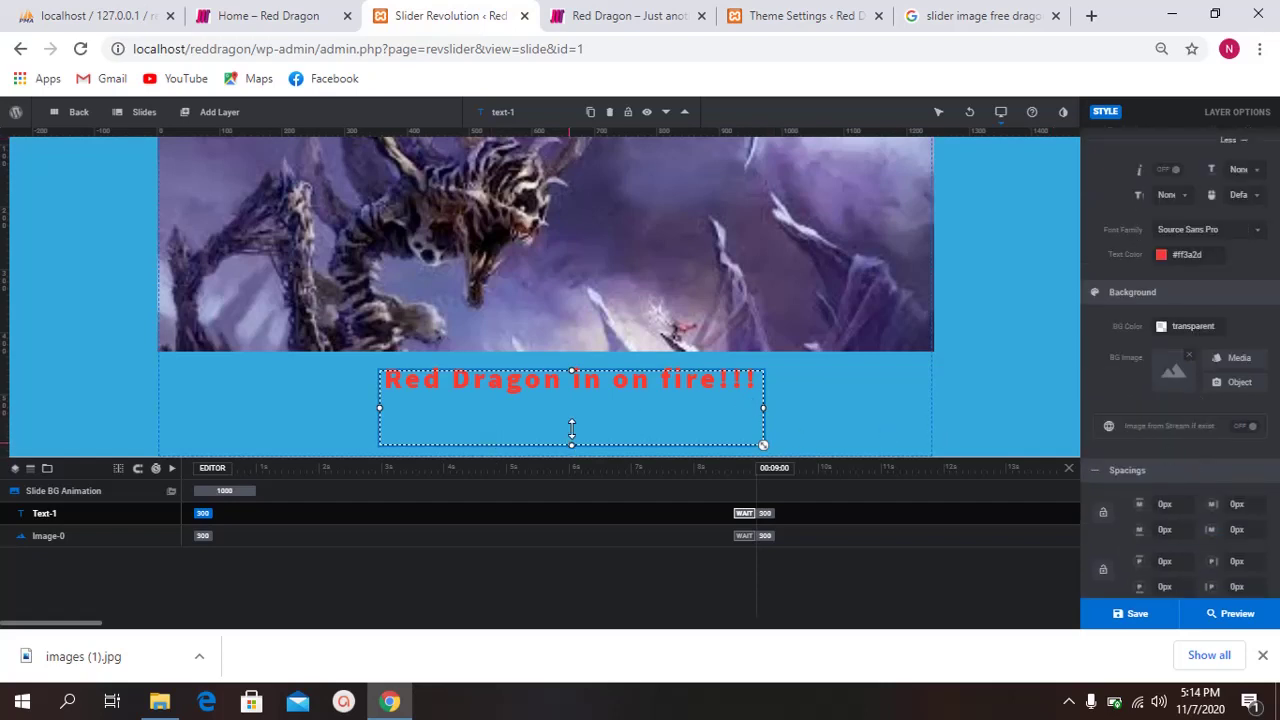
Step: Shrink the headline box to 75px tall and save the slide
{"action": "mouse_move", "coordinate": [571, 428]}
{"action": "left_mouse_down"}
{"action": "mouse_move", "coordinate": [574, 405]}
{"action": "mouse_move", "coordinate": [574, 417]}
{"action": "left_mouse_up"}
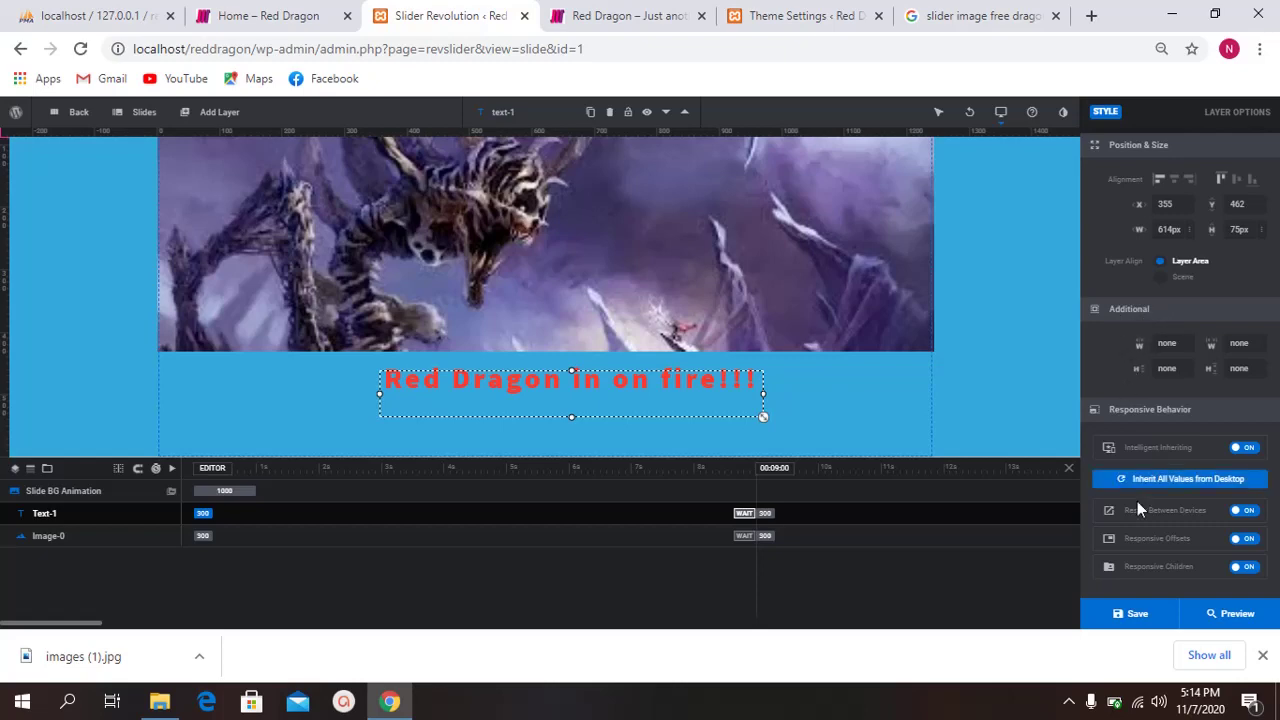
{"action": "left_click", "coordinate": [1161, 617]}
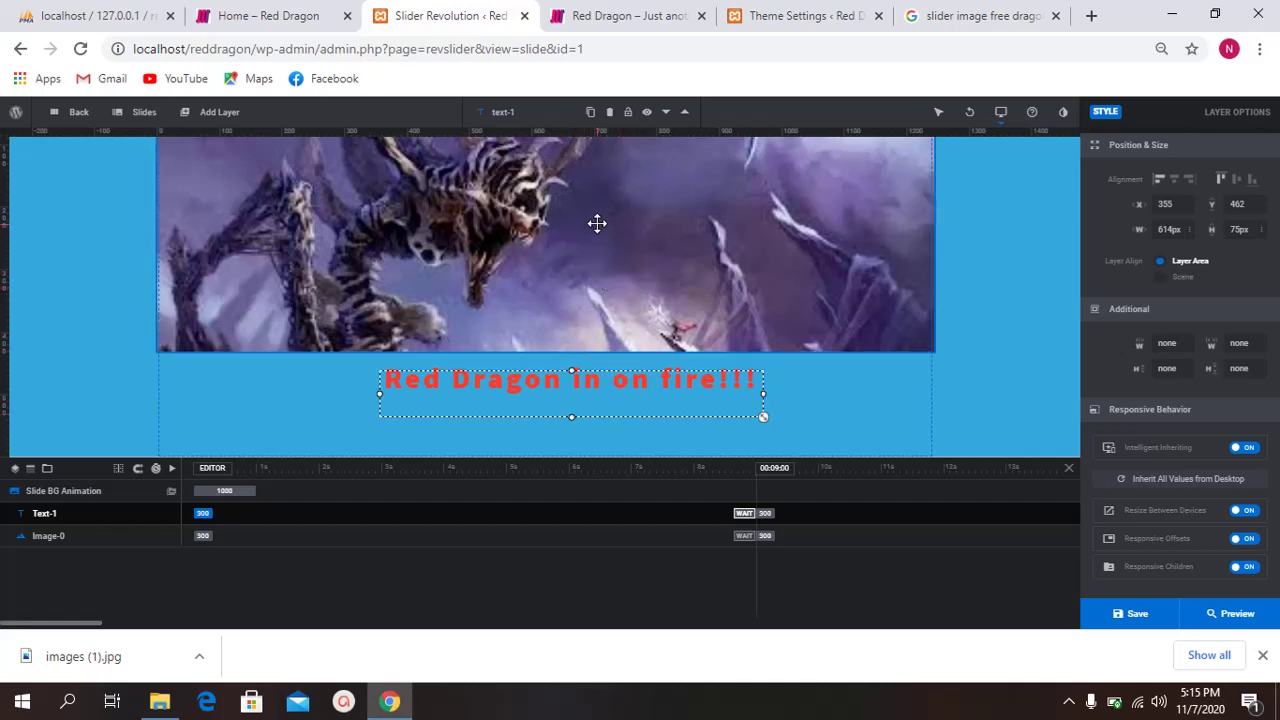
{"action": "left_click", "coordinate": [1124, 616]}
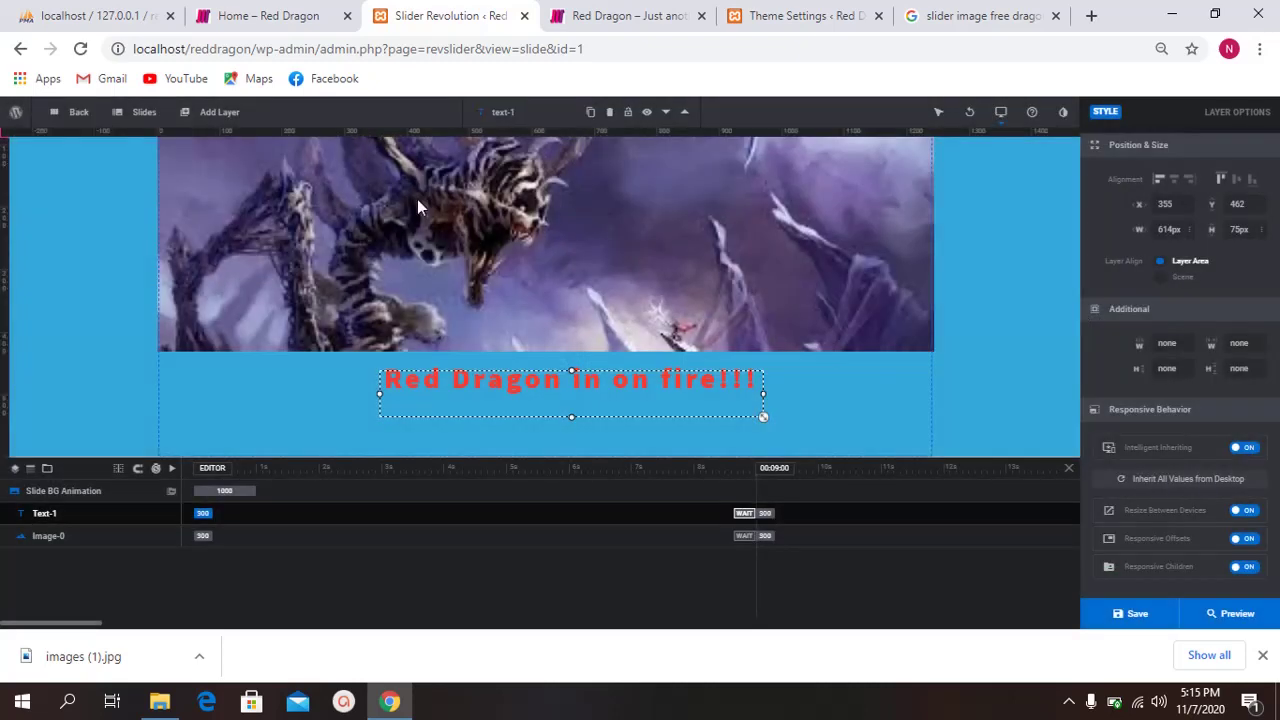
Step: Rename the text layer from Text-1 to 'Test'
{"action": "double_click", "coordinate": [512, 111]}
{"action": "type", "text": "Test"}
{"action": "key", "text": "Return"}
{"action": "scroll", "coordinate": [1145, 205], "scroll_direction": "up", "scroll_amount": 2}
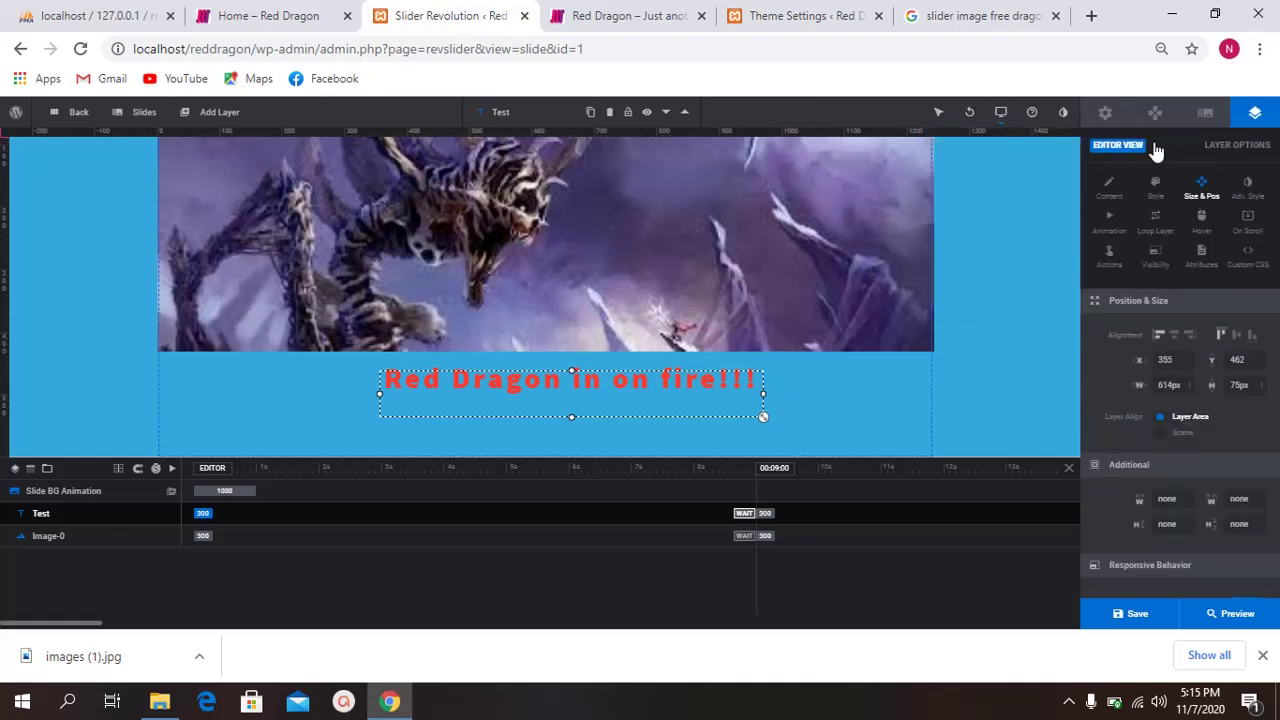
Step: Change the module title to TEST in General Options, then check and close the File Size Optimizer
{"action": "left_click", "coordinate": [1105, 112]}
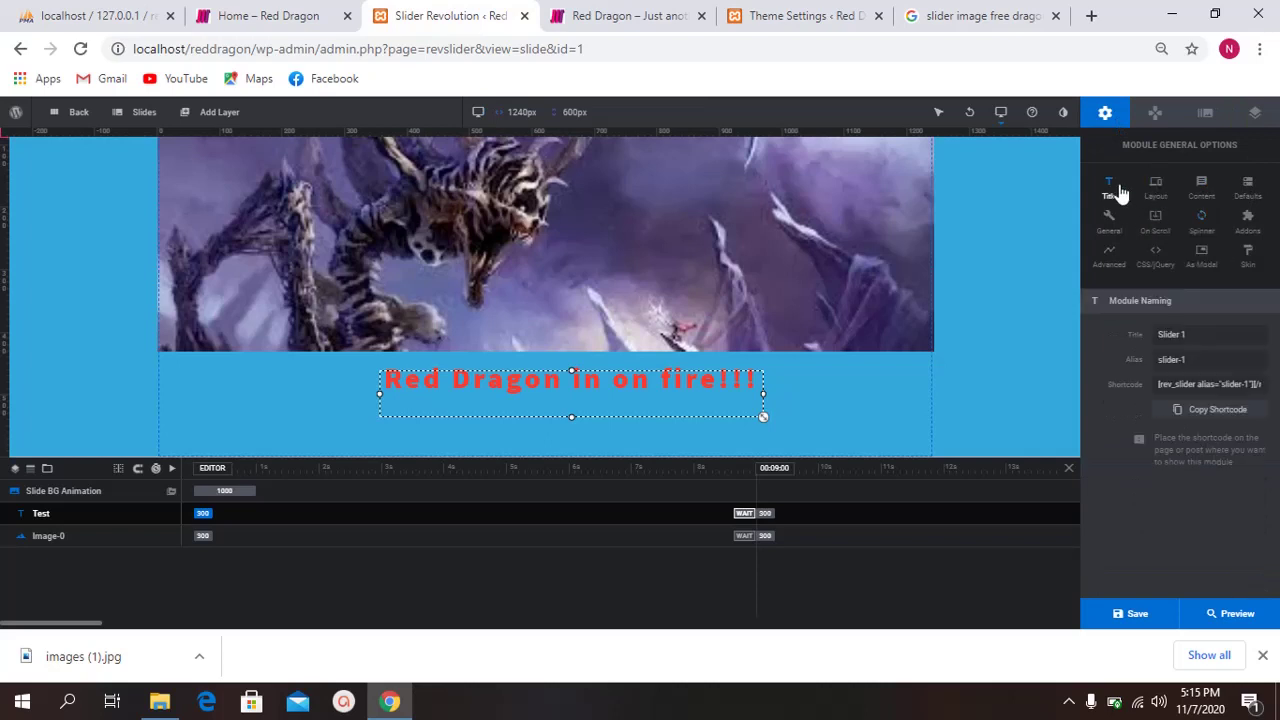
{"action": "triple_click", "coordinate": [1197, 336]}
{"action": "type", "text": "TESTTE"}
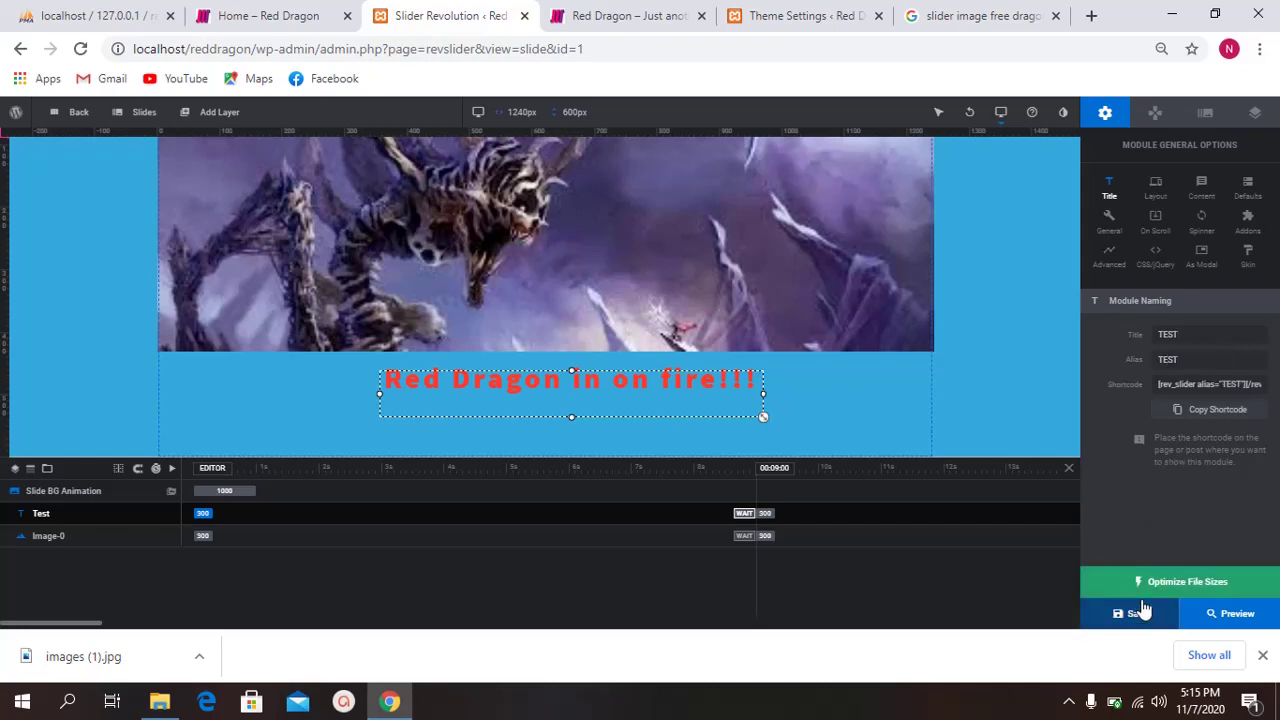
{"action": "left_click", "coordinate": [1142, 594]}
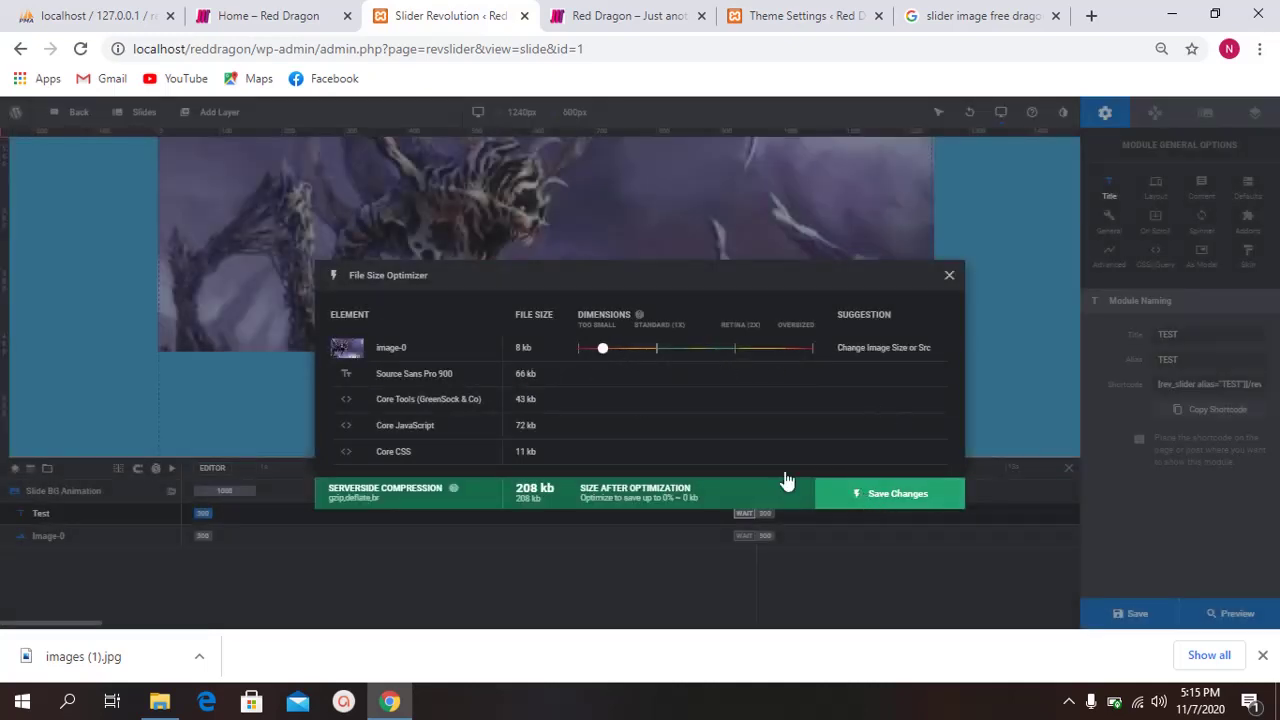
{"action": "left_click", "coordinate": [949, 275]}
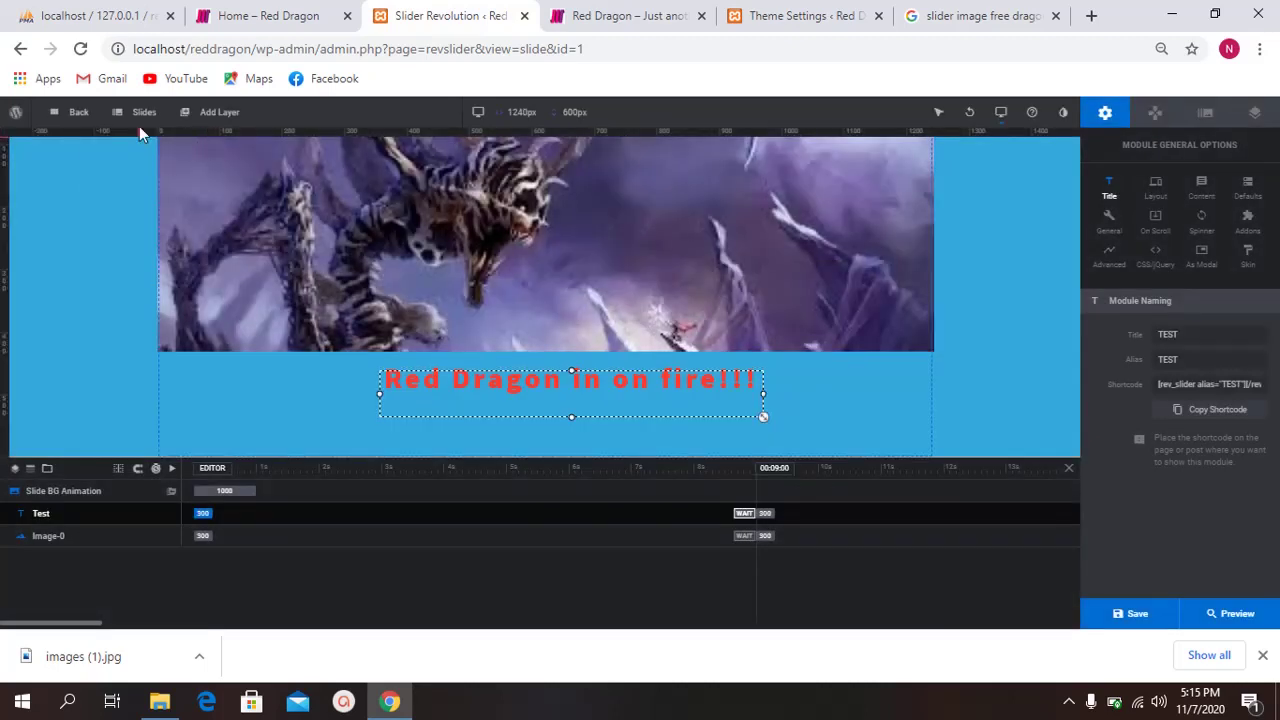
Step: Duplicate #1 New Slide from the Slides menu
{"action": "mouse_move", "coordinate": [141, 119]}
{"action": "mouse_move", "coordinate": [145, 145]}
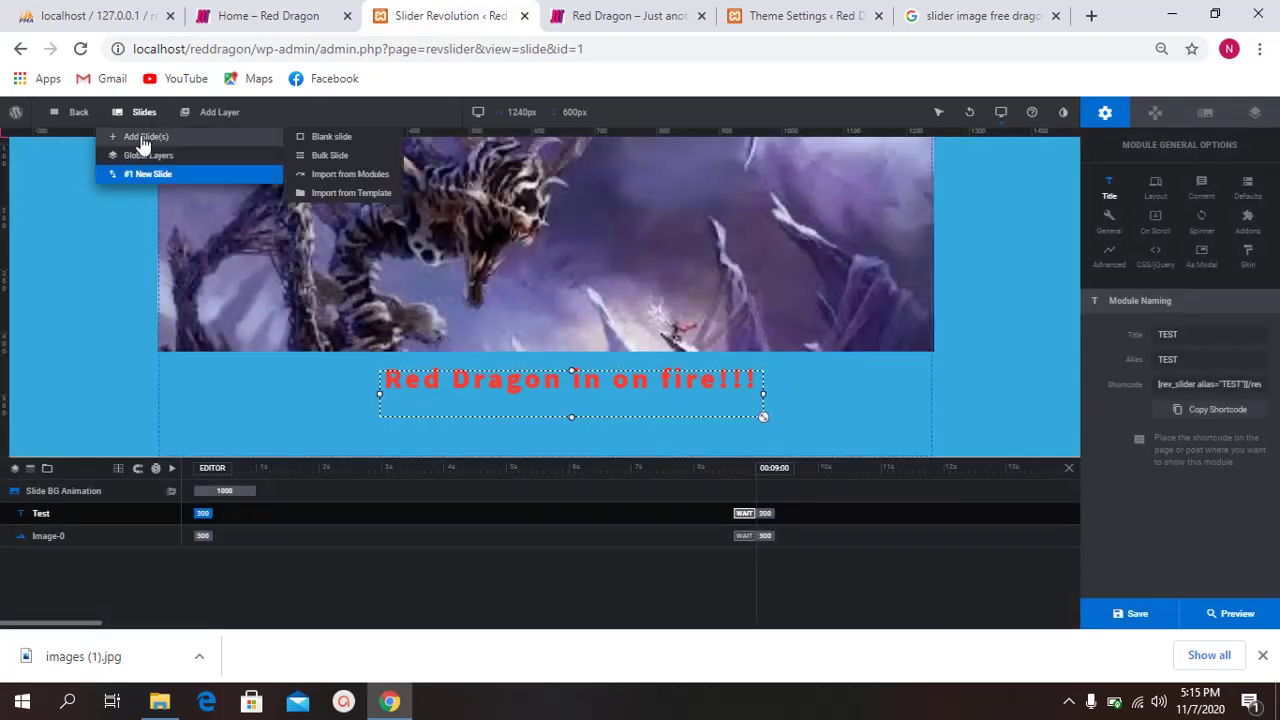
{"action": "mouse_move", "coordinate": [166, 178]}
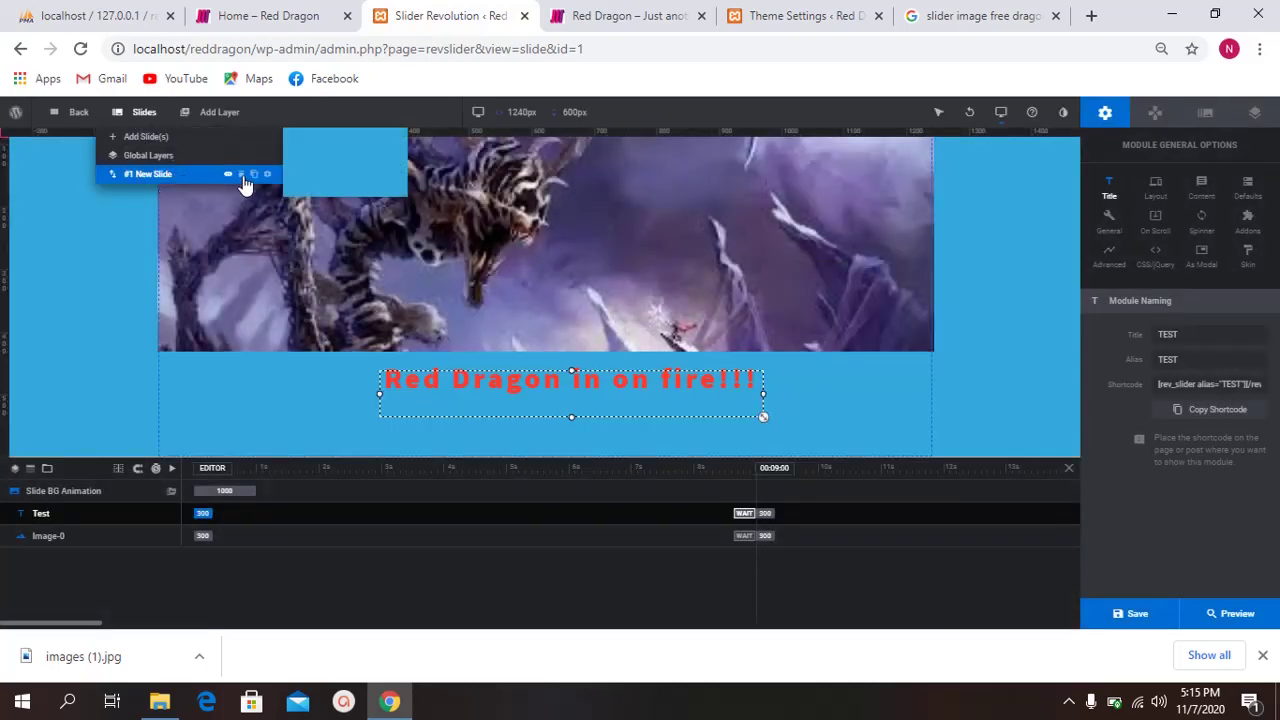
{"action": "left_click", "coordinate": [254, 176]}
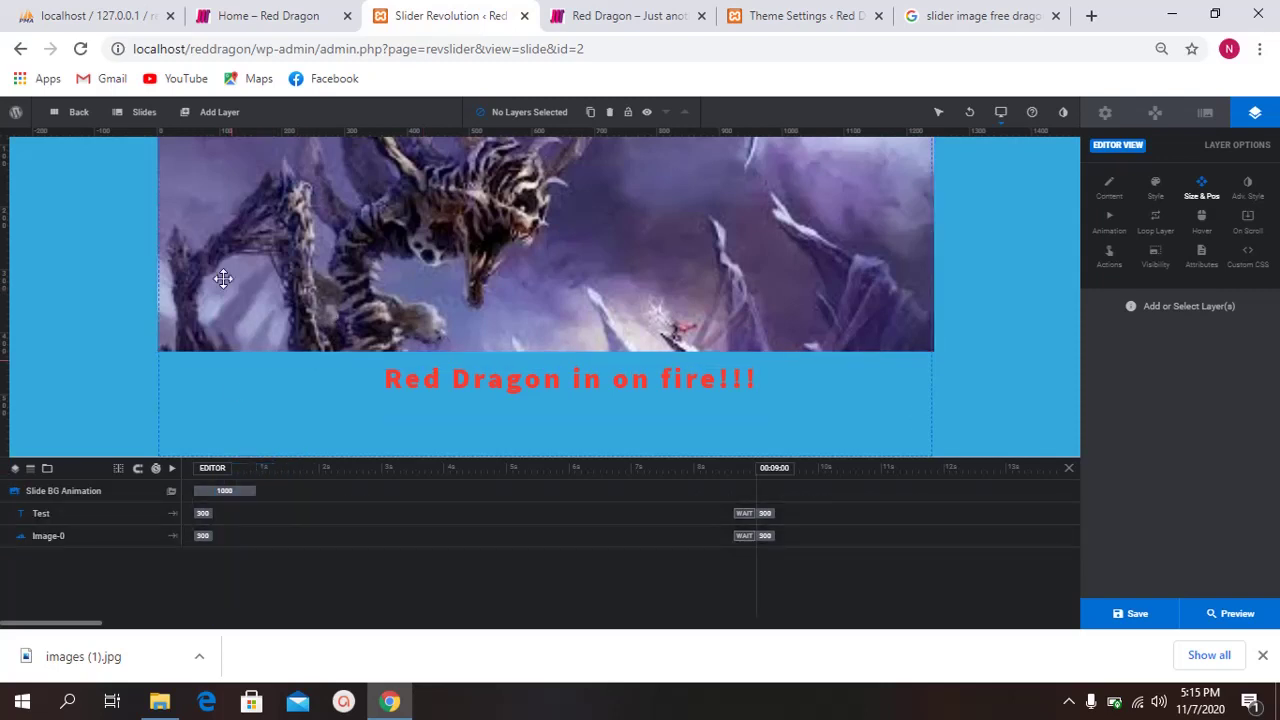
Step: Switch to editing #2 New Slide and select its Test caption layer
{"action": "mouse_move", "coordinate": [137, 119]}
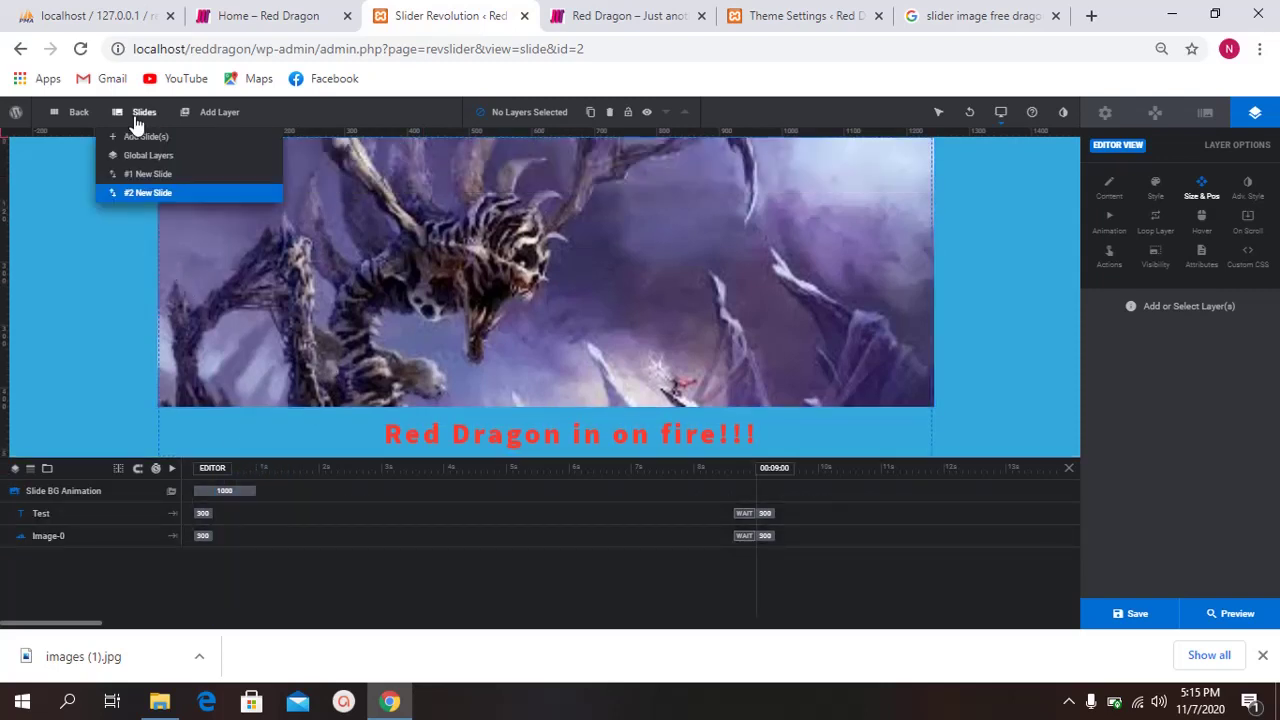
{"action": "left_click", "coordinate": [154, 175]}
{"action": "left_click", "coordinate": [157, 193]}
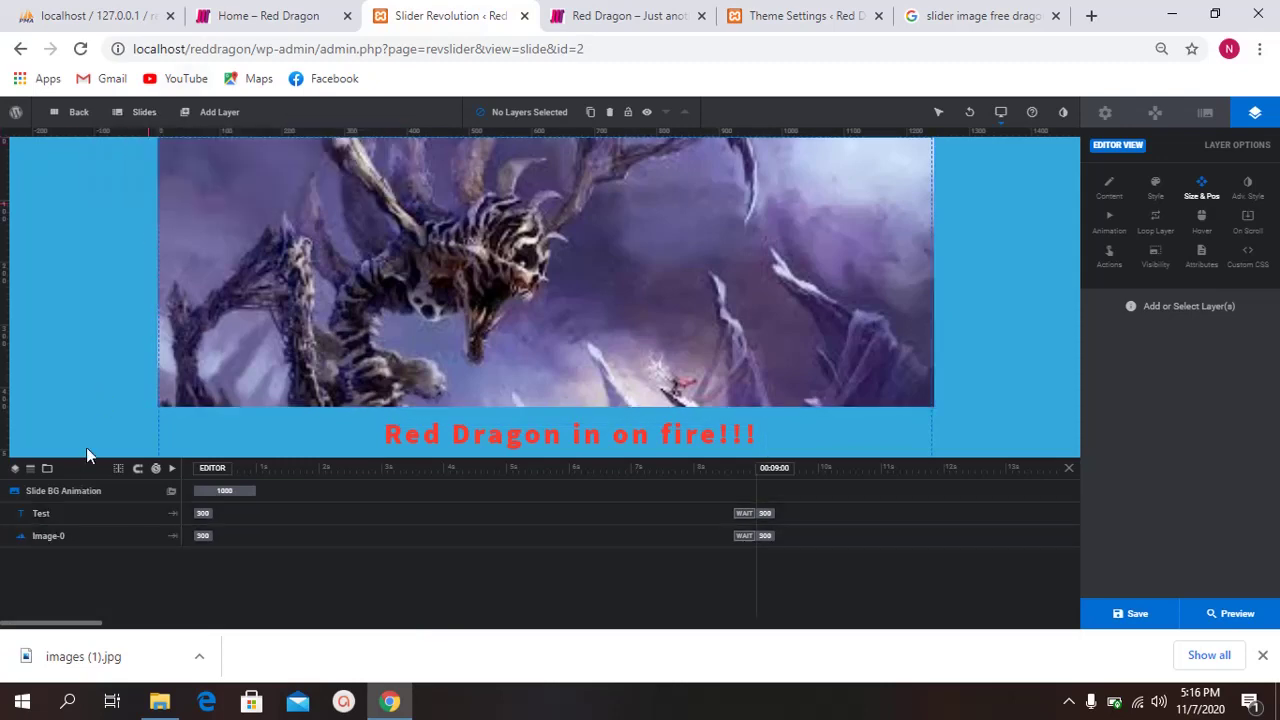
{"action": "left_click", "coordinate": [71, 515]}
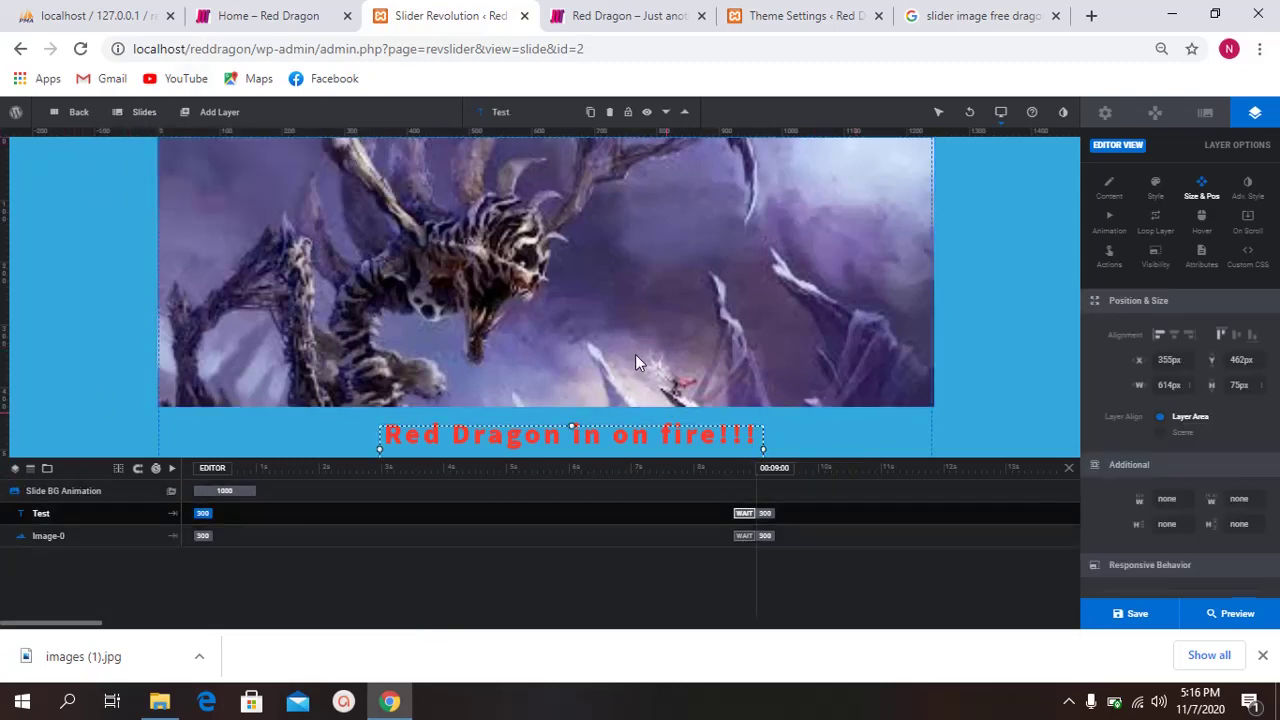
{"action": "scroll", "coordinate": [596, 376], "scroll_direction": "down", "scroll_amount": 1}
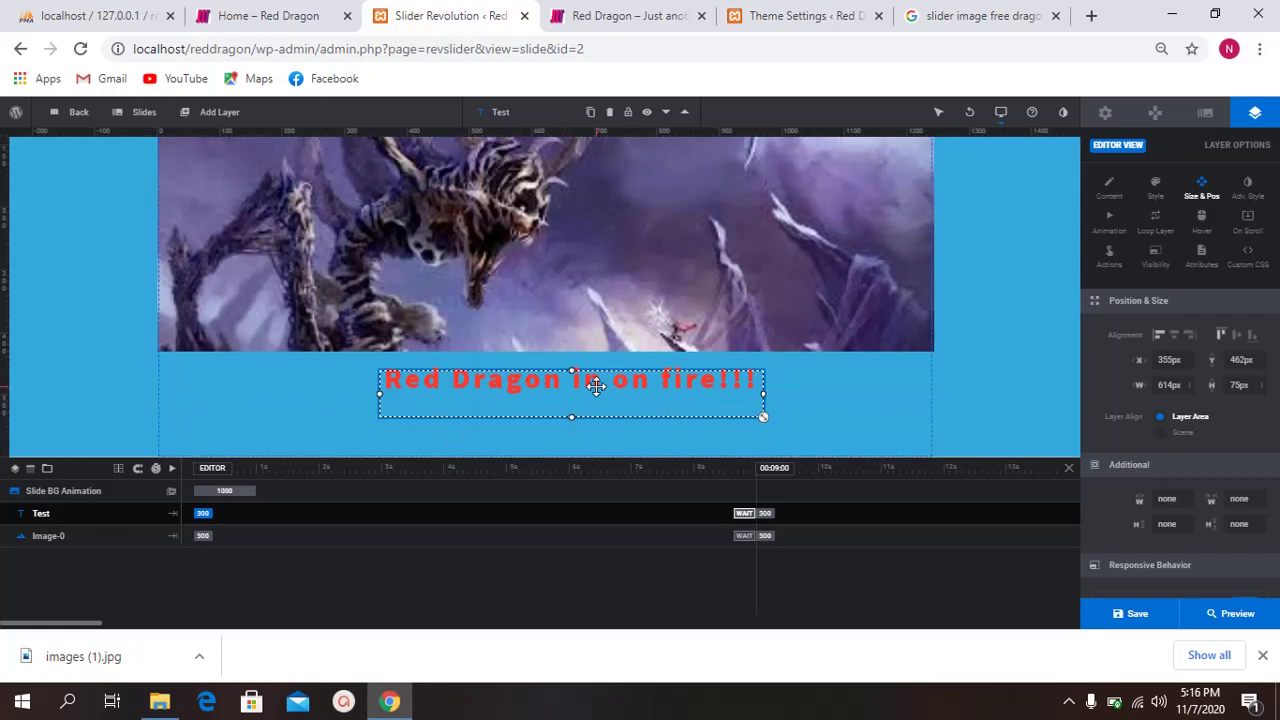
Step: Replace 'in on fire!!!' with 'IS NO MORE' in the Test layer's caption and save the slide
{"action": "left_click", "coordinate": [1109, 188]}
{"action": "left_click", "coordinate": [1172, 369]}
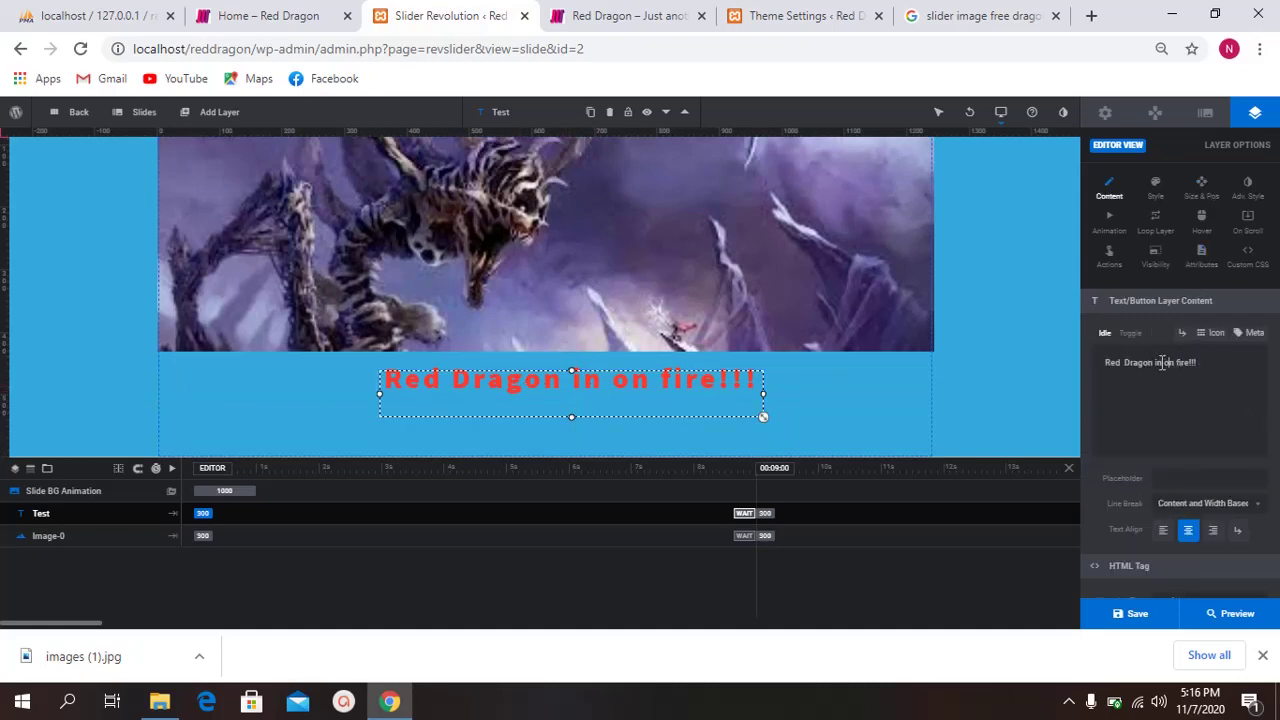
{"action": "left_click_drag", "start_coordinate": [1155, 363], "coordinate": [1236, 369]}
{"action": "type", "text": "IS NO MORE"}
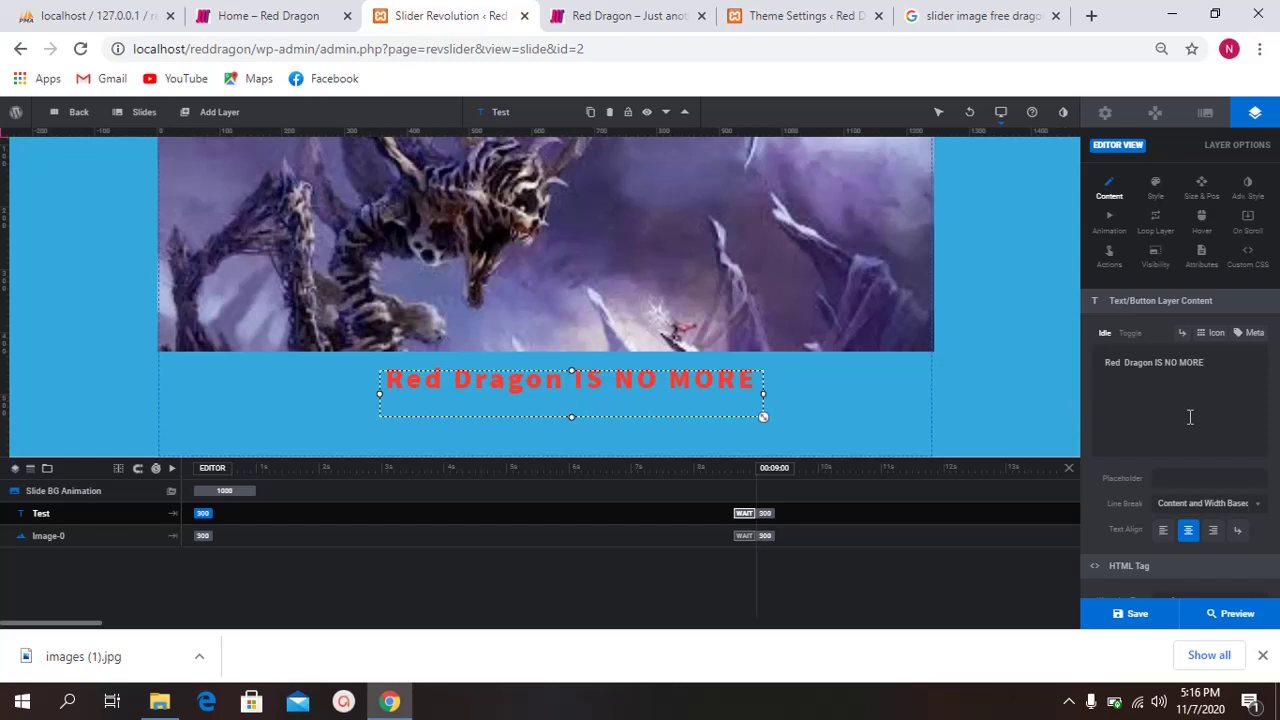
{"action": "left_click", "coordinate": [1133, 612]}
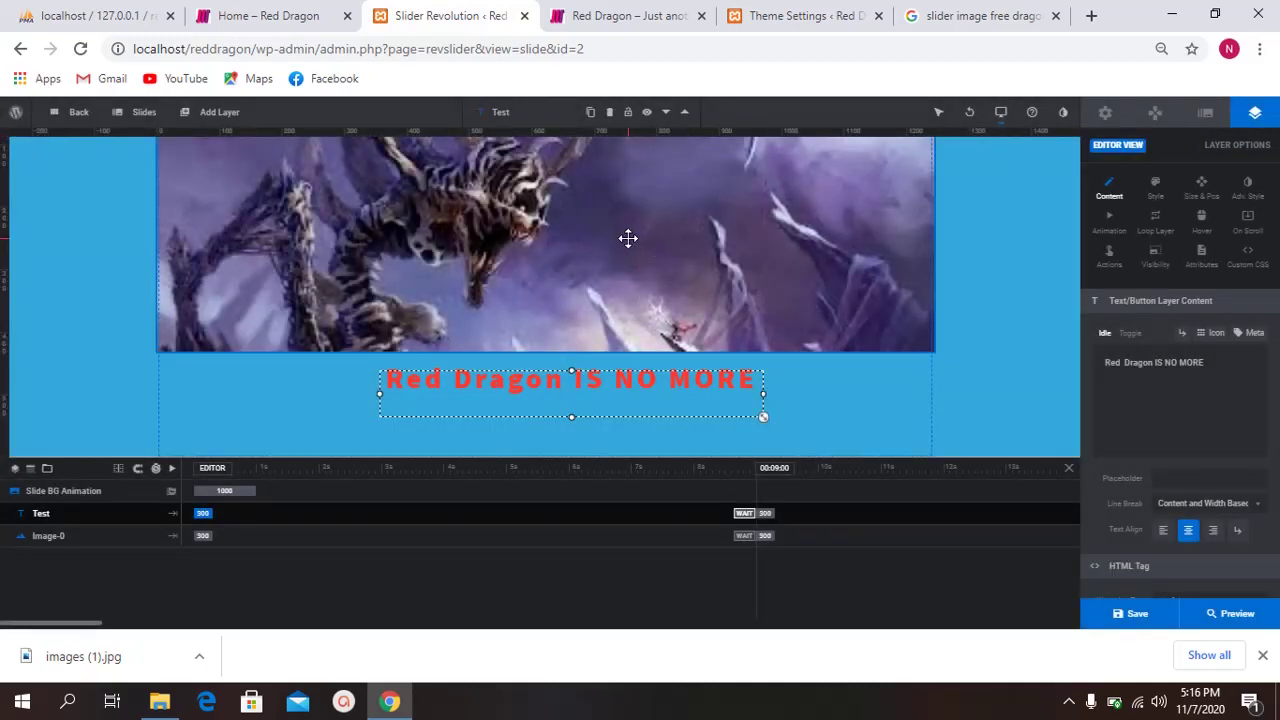
Step: Upload images.jpg from the Desktop and insert it into the second slide's image layer
{"action": "double_click", "coordinate": [627, 237]}
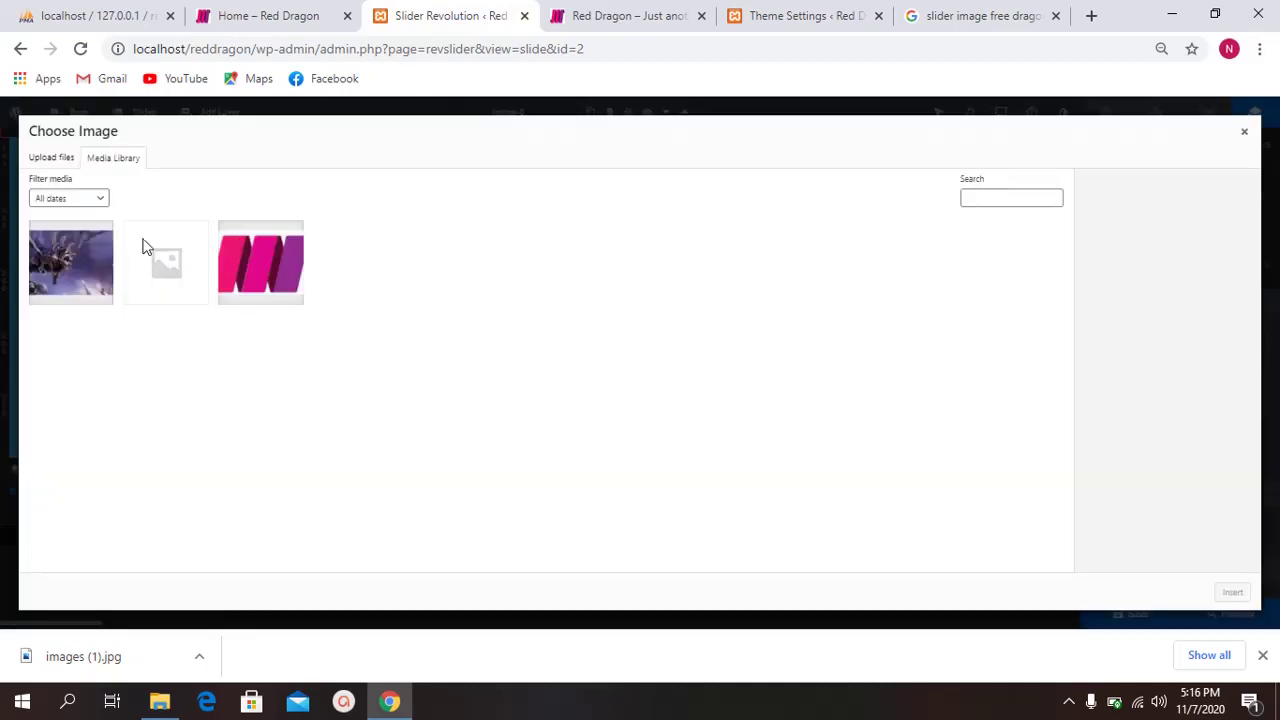
{"action": "left_click", "coordinate": [40, 166]}
{"action": "left_click", "coordinate": [600, 355]}
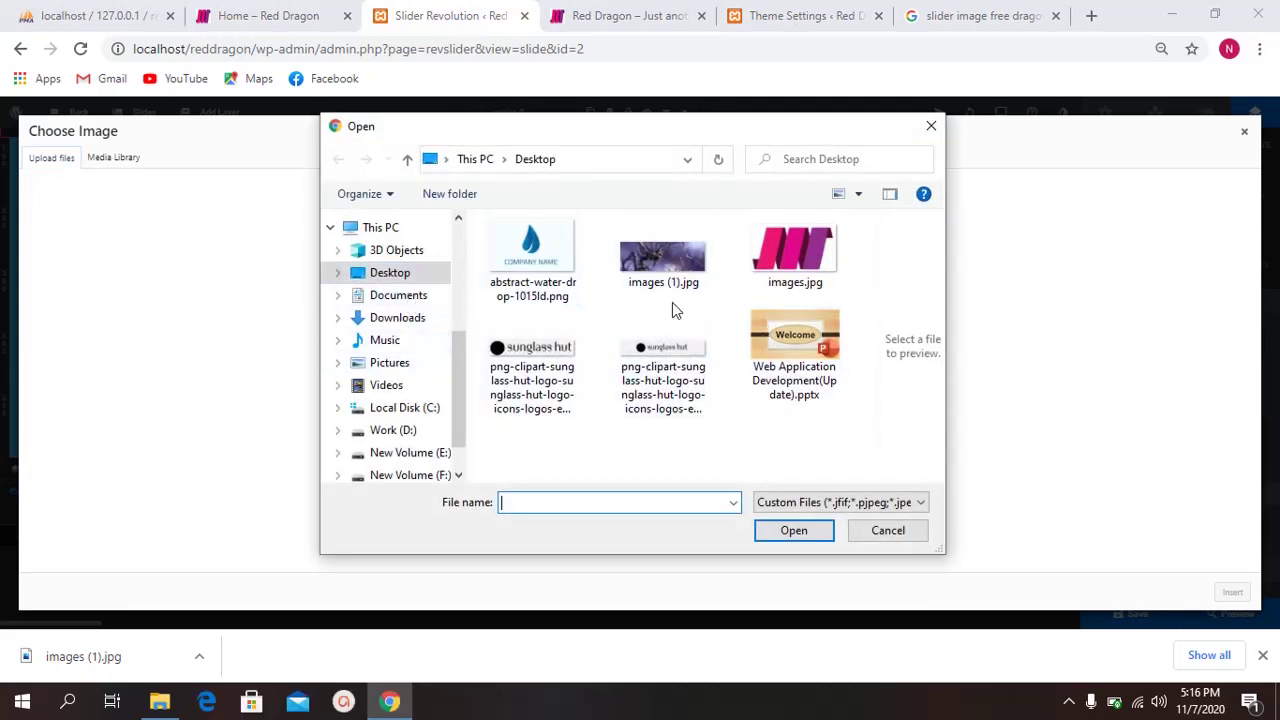
{"action": "left_click", "coordinate": [786, 270]}
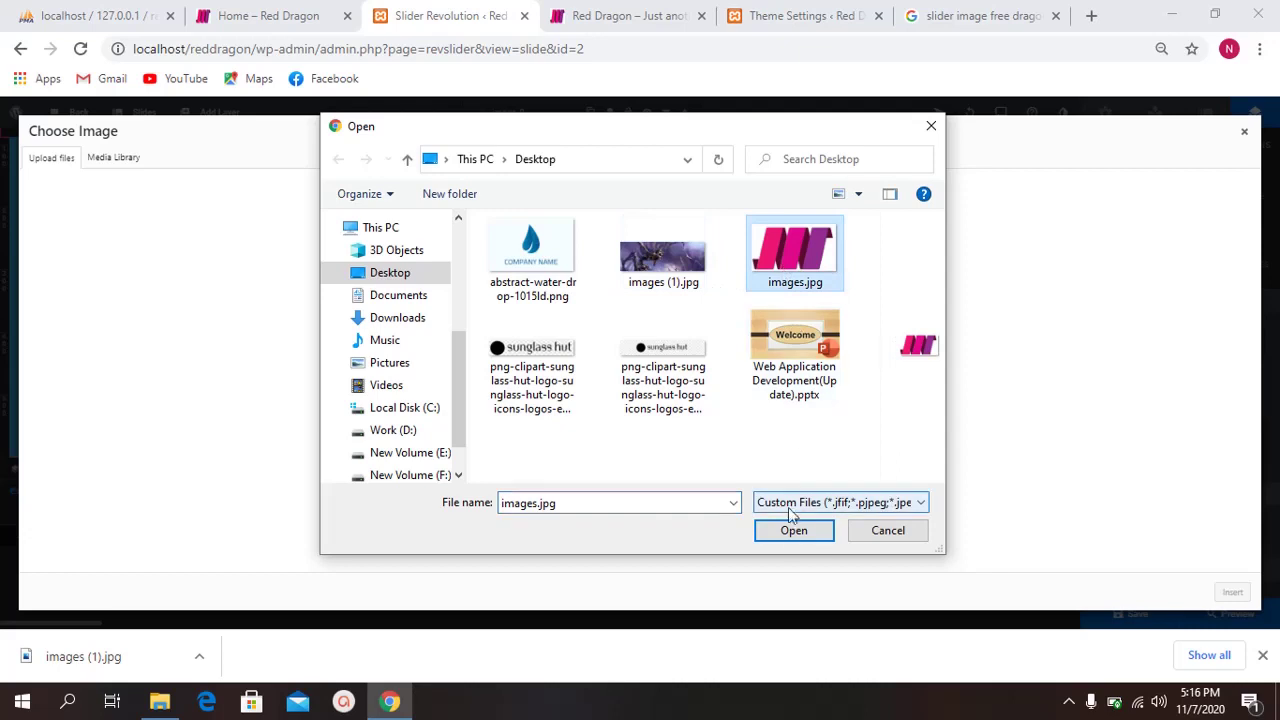
{"action": "left_click", "coordinate": [792, 531]}
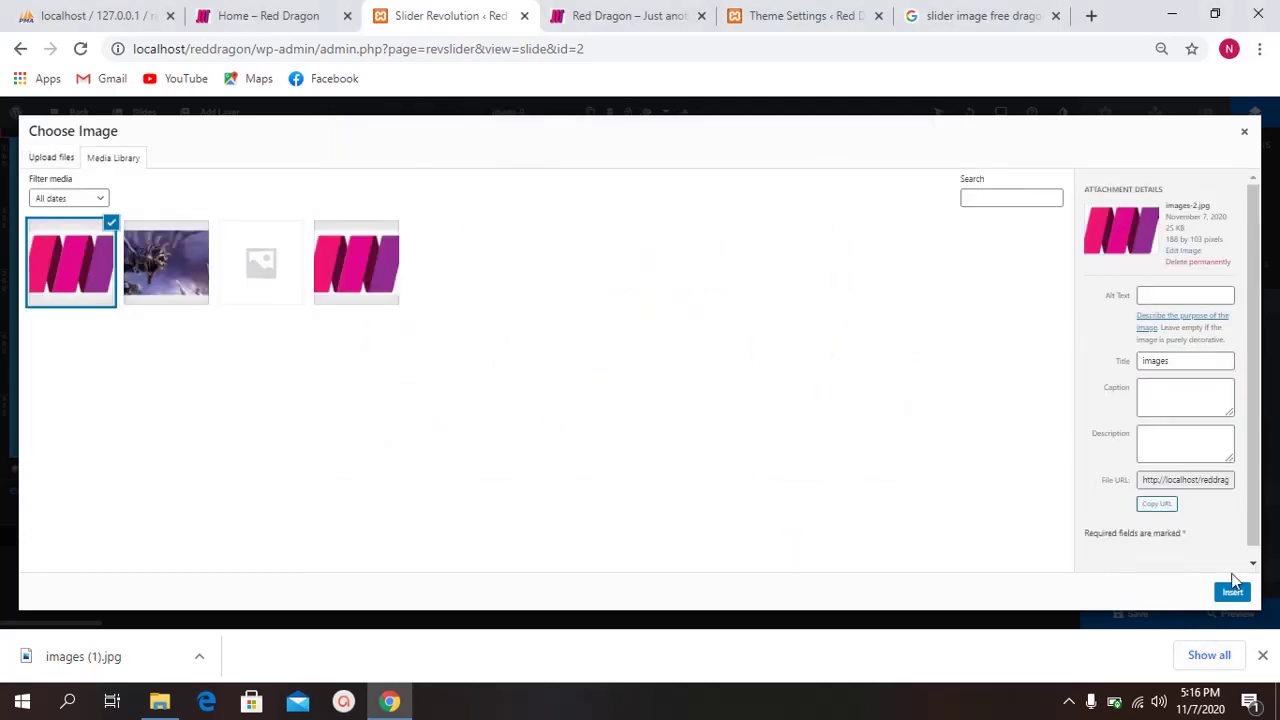
{"action": "left_click", "coordinate": [1232, 594]}
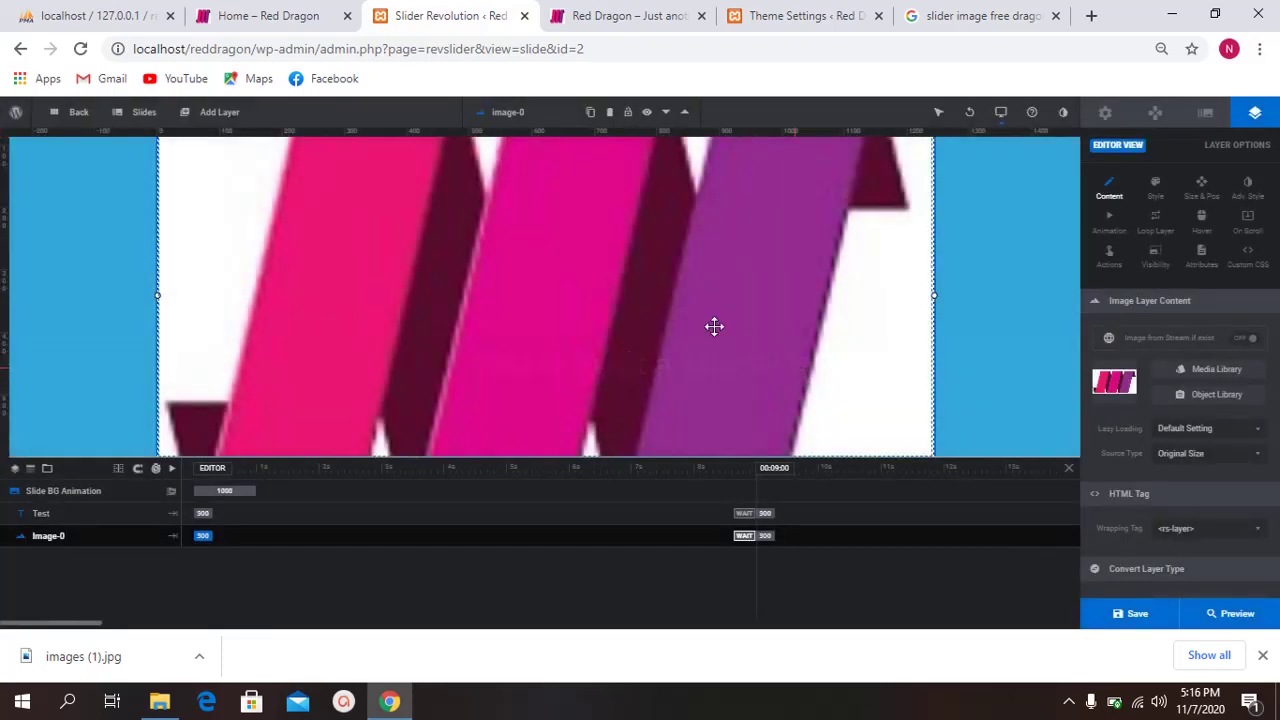
Step: Resize the pink logo layer to 731×400 px at X 269, Y 19 above the caption, then save
{"action": "left_click_drag", "start_coordinate": [689, 300], "coordinate": [959, 192]}
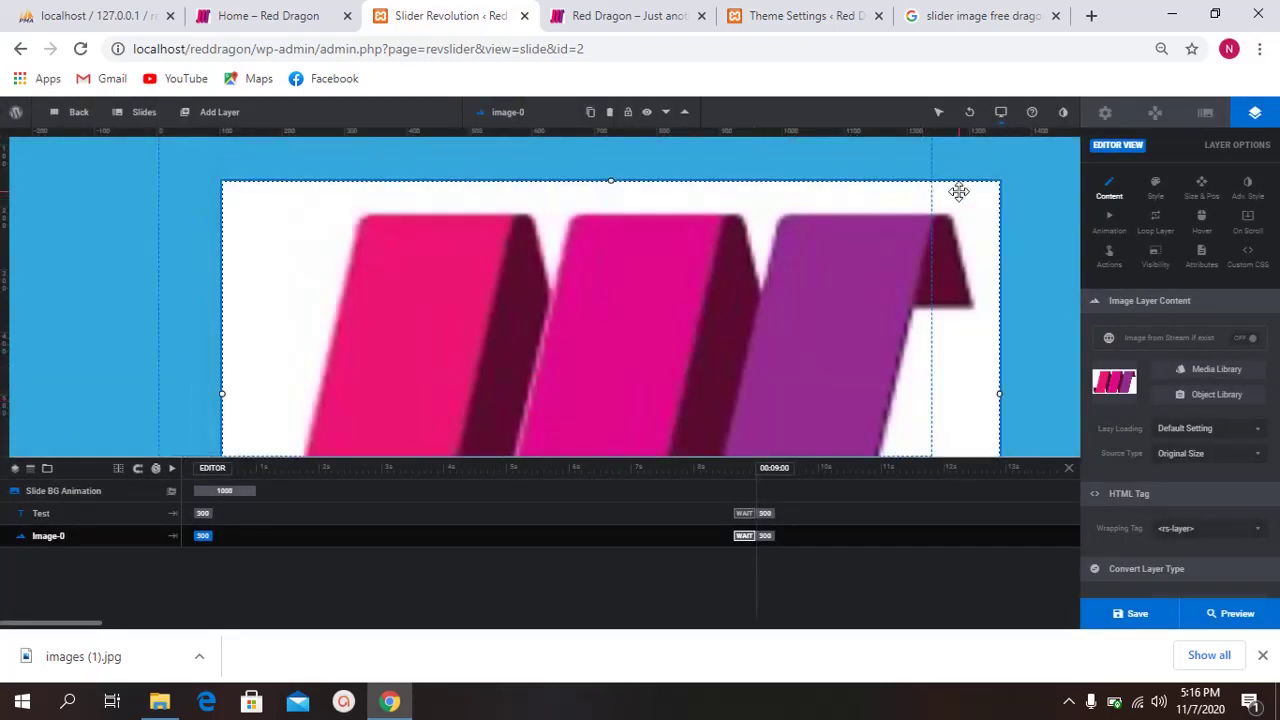
{"action": "left_click", "coordinate": [1001, 396]}
{"action": "left_click", "coordinate": [996, 392]}
{"action": "left_click_drag", "start_coordinate": [999, 394], "coordinate": [677, 337]}
{"action": "left_click_drag", "start_coordinate": [481, 332], "coordinate": [559, 278]}
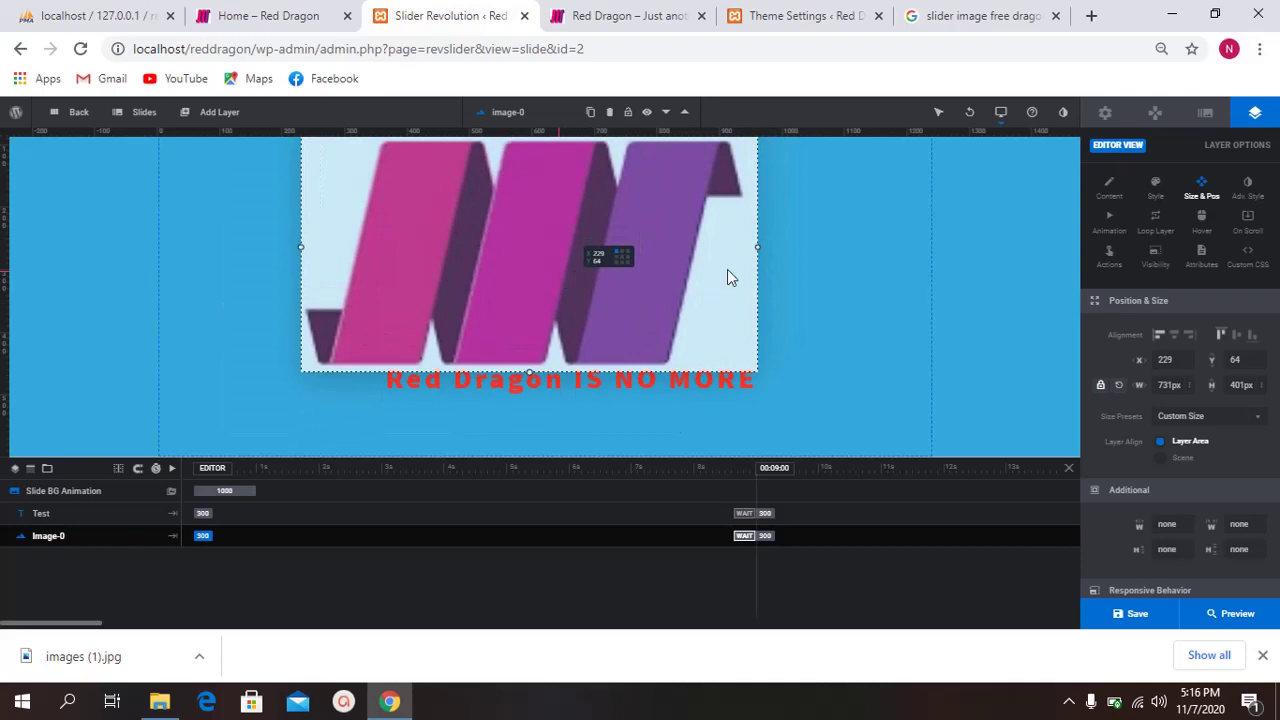
{"action": "left_click_drag", "start_coordinate": [728, 270], "coordinate": [612, 250]}
{"action": "scroll", "coordinate": [907, 320], "scroll_direction": "down", "scroll_amount": 1}
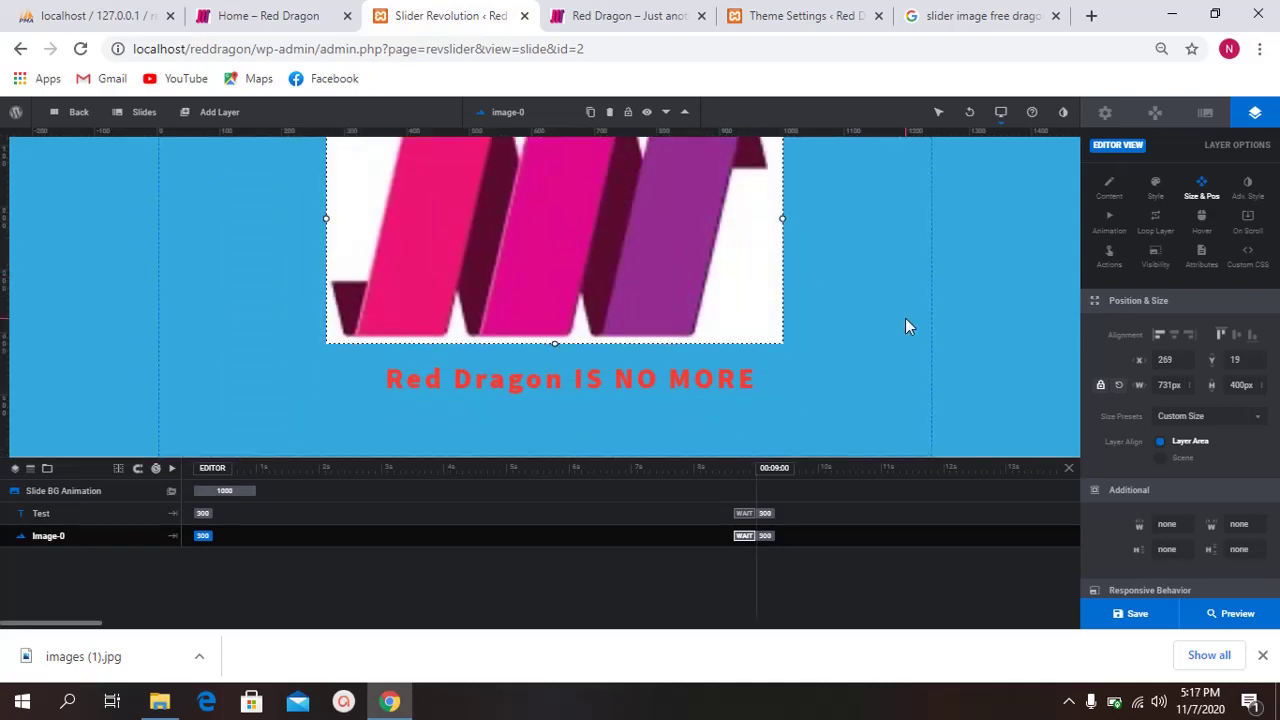
{"action": "left_click", "coordinate": [1134, 612]}
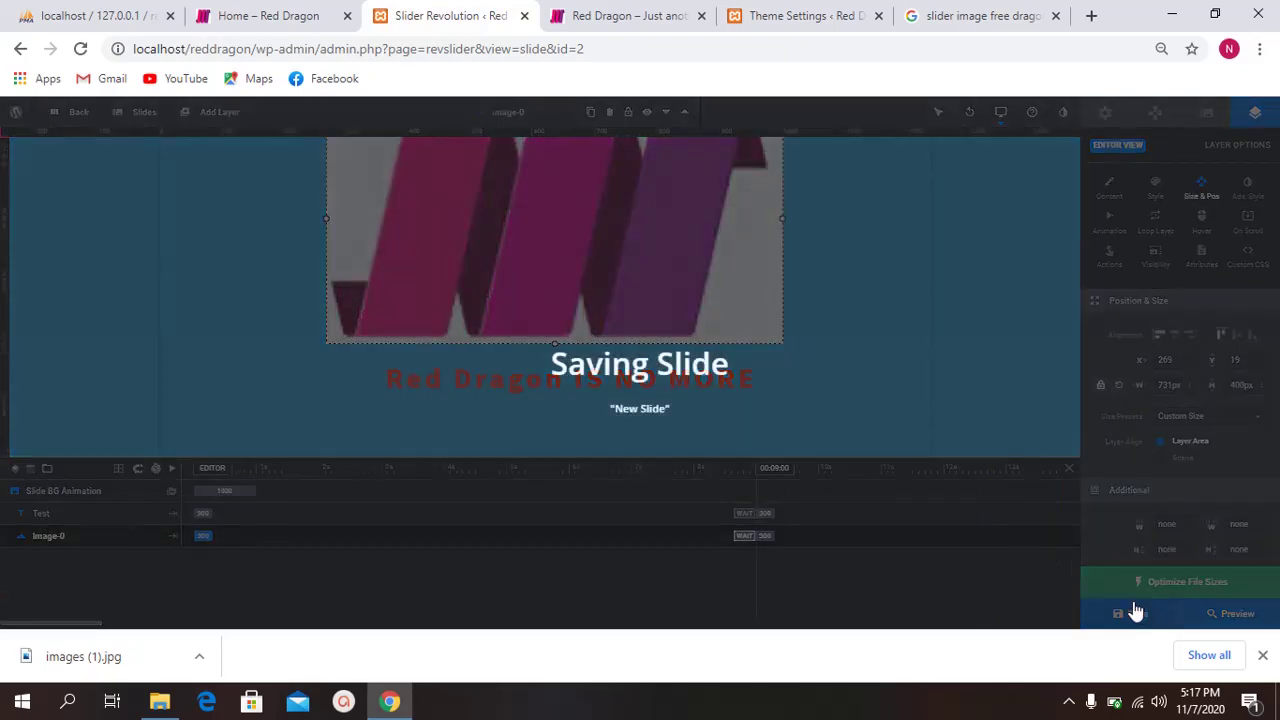
Step: Check the site's blog page in the other tabs and reset the browser zoom to 100%
{"action": "left_click", "coordinate": [800, 15]}
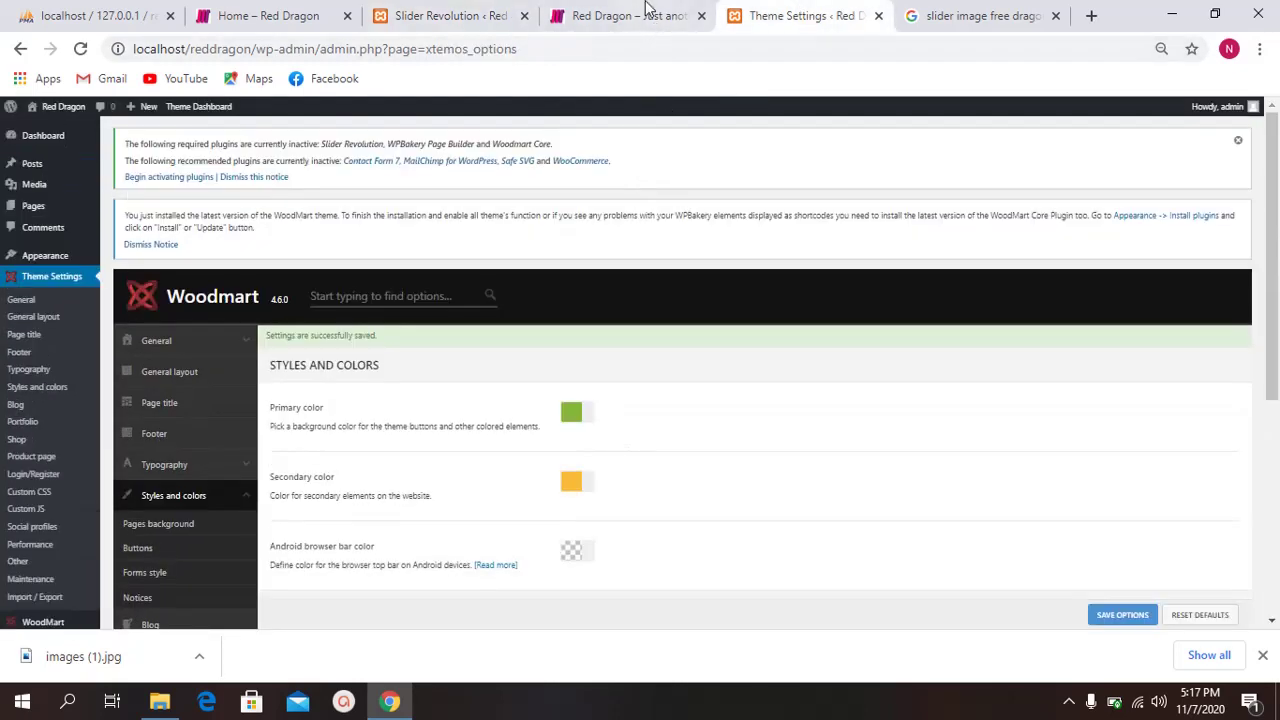
{"action": "left_click", "coordinate": [629, 15]}
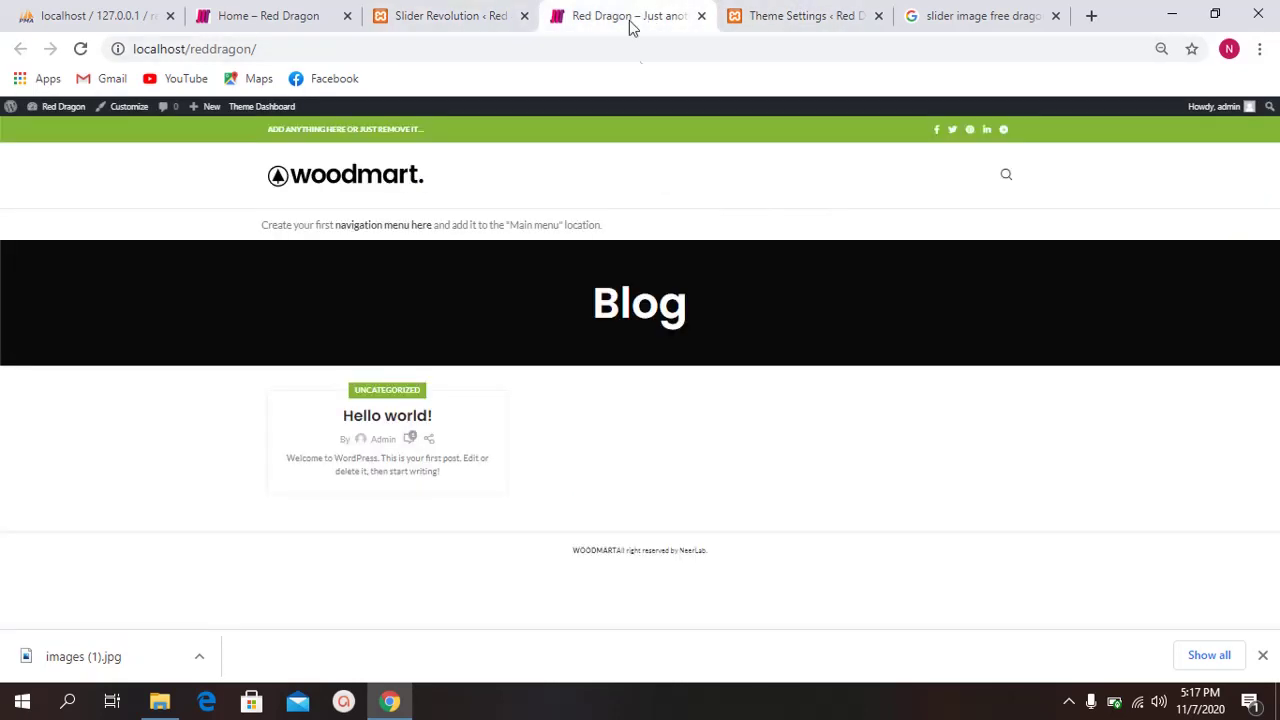
{"action": "left_click", "coordinate": [923, 13]}
{"action": "left_click", "coordinate": [629, 15]}
{"action": "left_click", "coordinate": [1161, 49]}
{"action": "left_click", "coordinate": [1145, 86]}
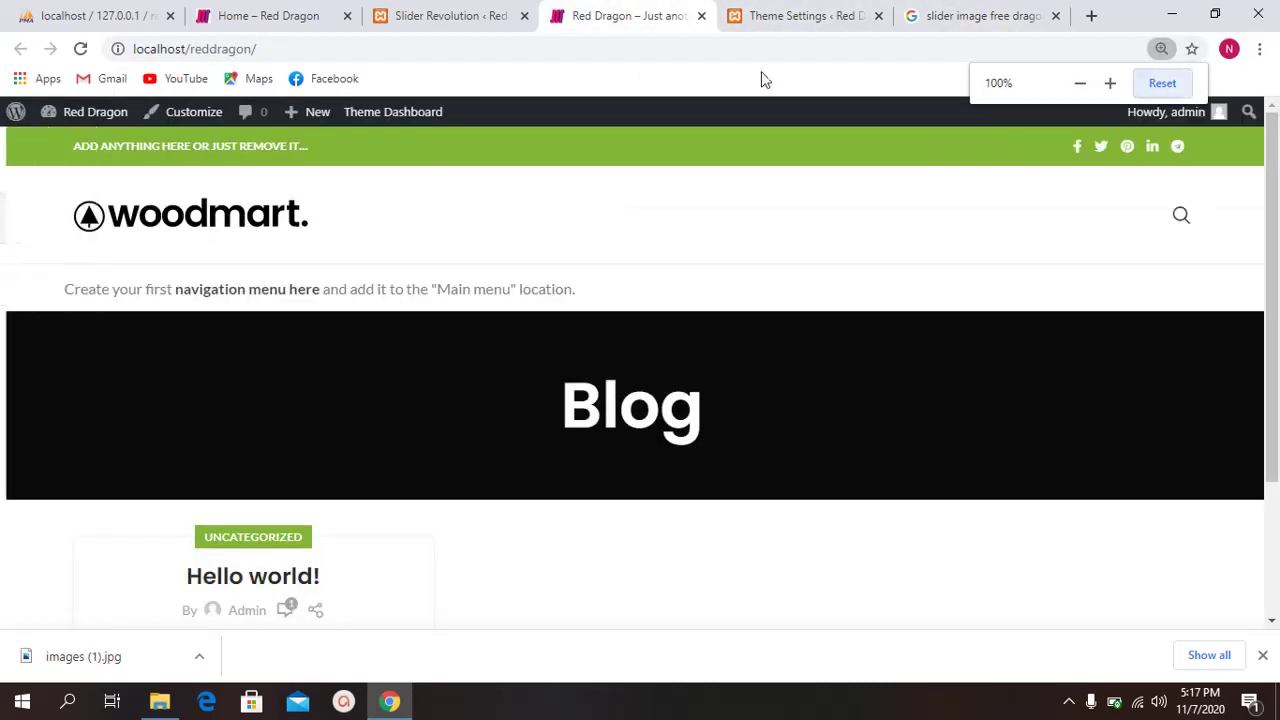
{"action": "left_click", "coordinate": [437, 12]}
Step: Save the slide again, comparing it against the live Home page
{"action": "left_click", "coordinate": [278, 18]}
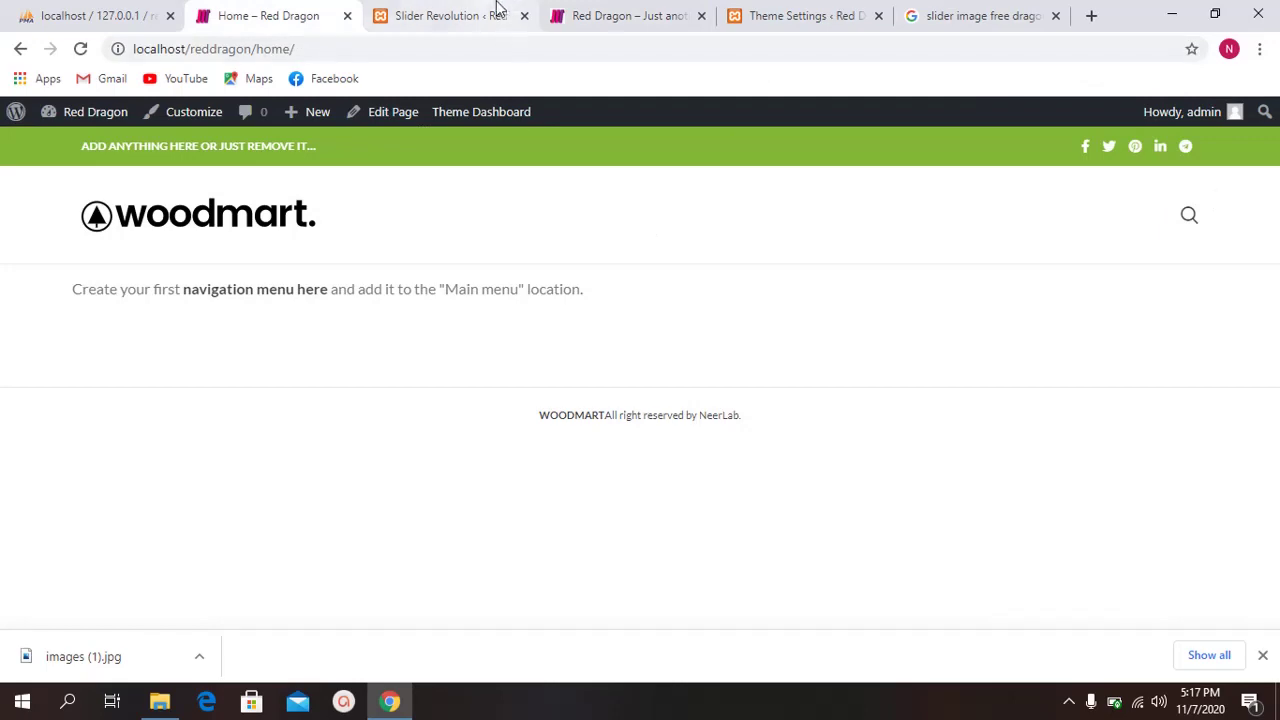
{"action": "left_click", "coordinate": [490, 12]}
{"action": "left_click", "coordinate": [1043, 610]}
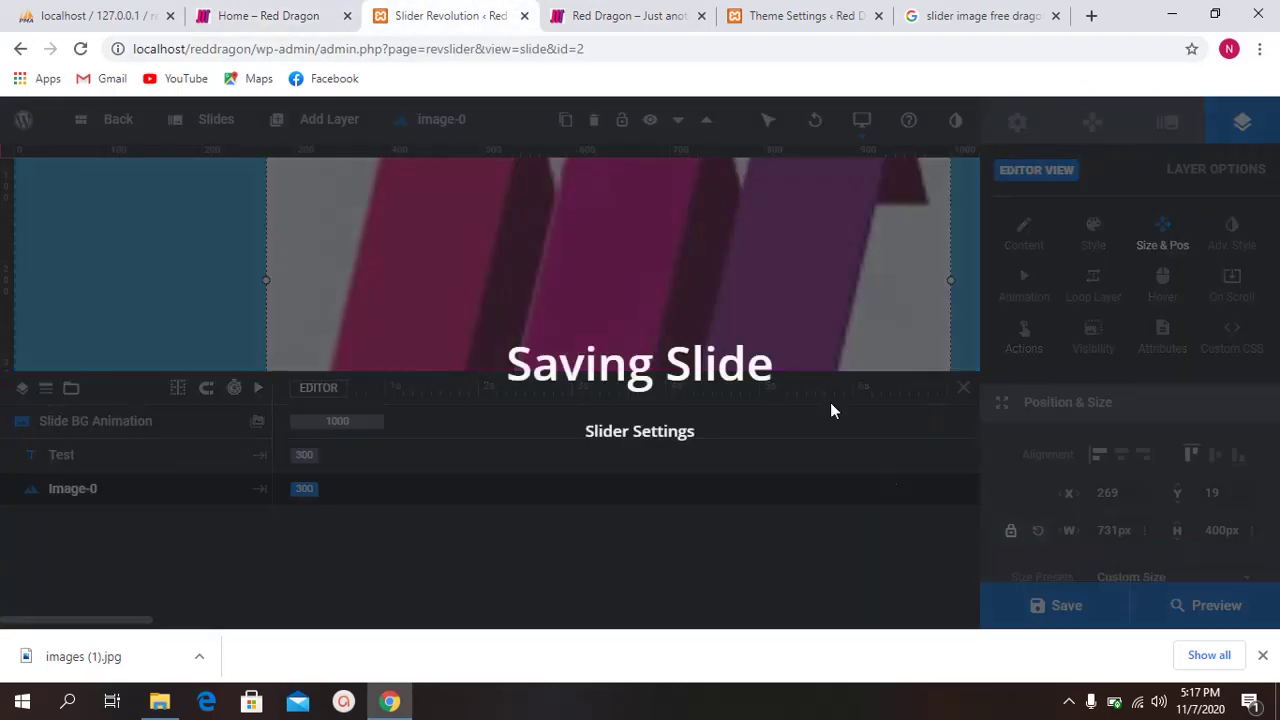
{"action": "left_click", "coordinate": [630, 15]}
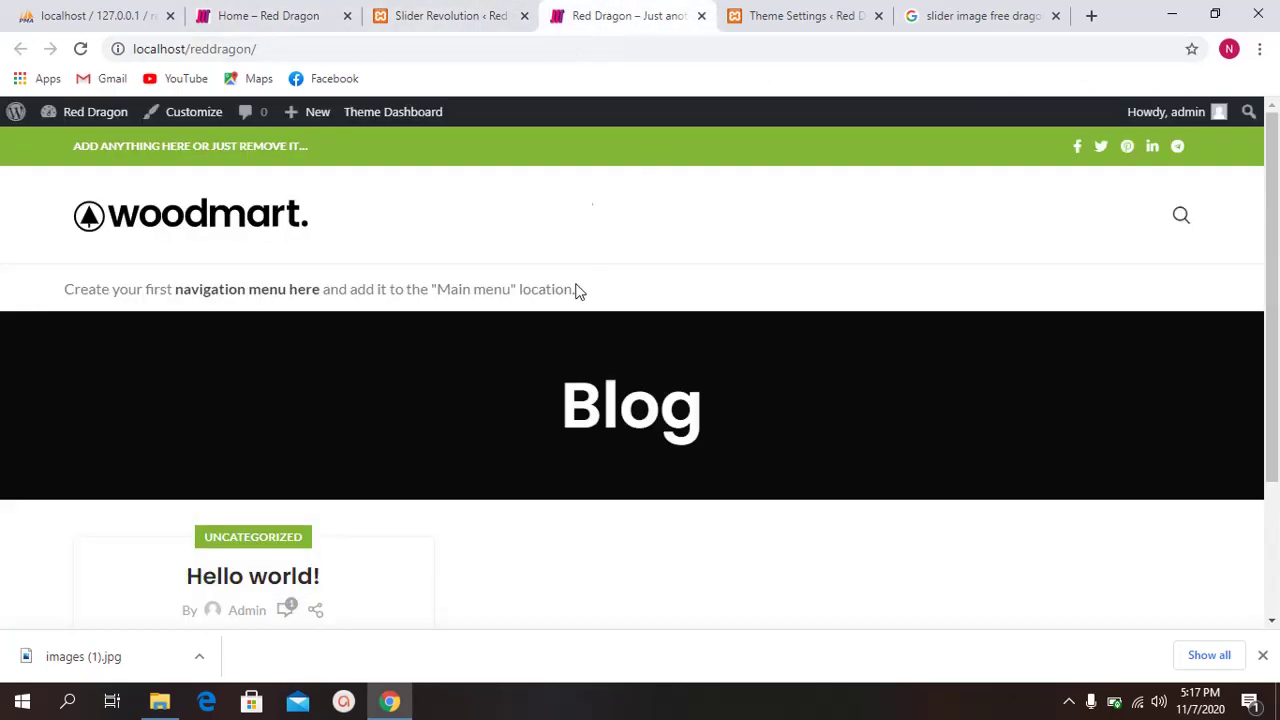
{"action": "left_click", "coordinate": [820, 15]}
{"action": "left_click", "coordinate": [451, 15]}
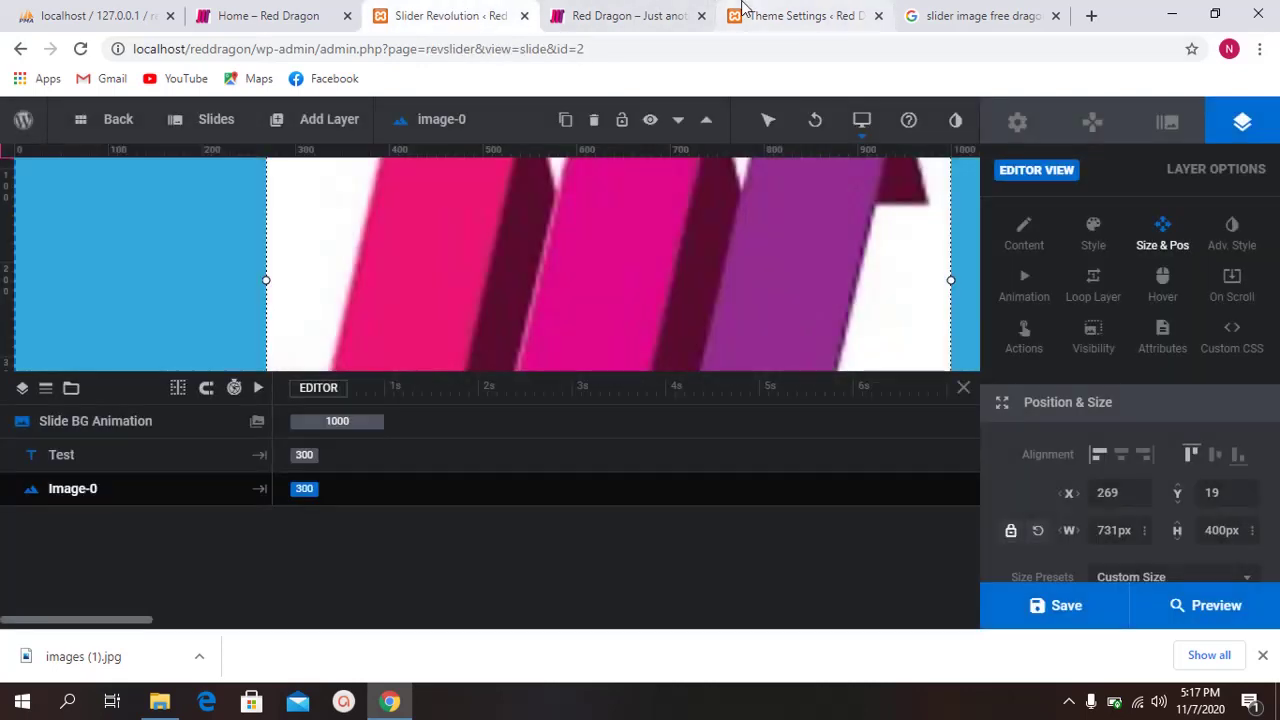
Step: Review the live Home page and blog front page in their tabs
{"action": "left_click", "coordinate": [265, 15]}
{"action": "left_click", "coordinate": [90, 15]}
{"action": "left_click", "coordinate": [250, 15]}
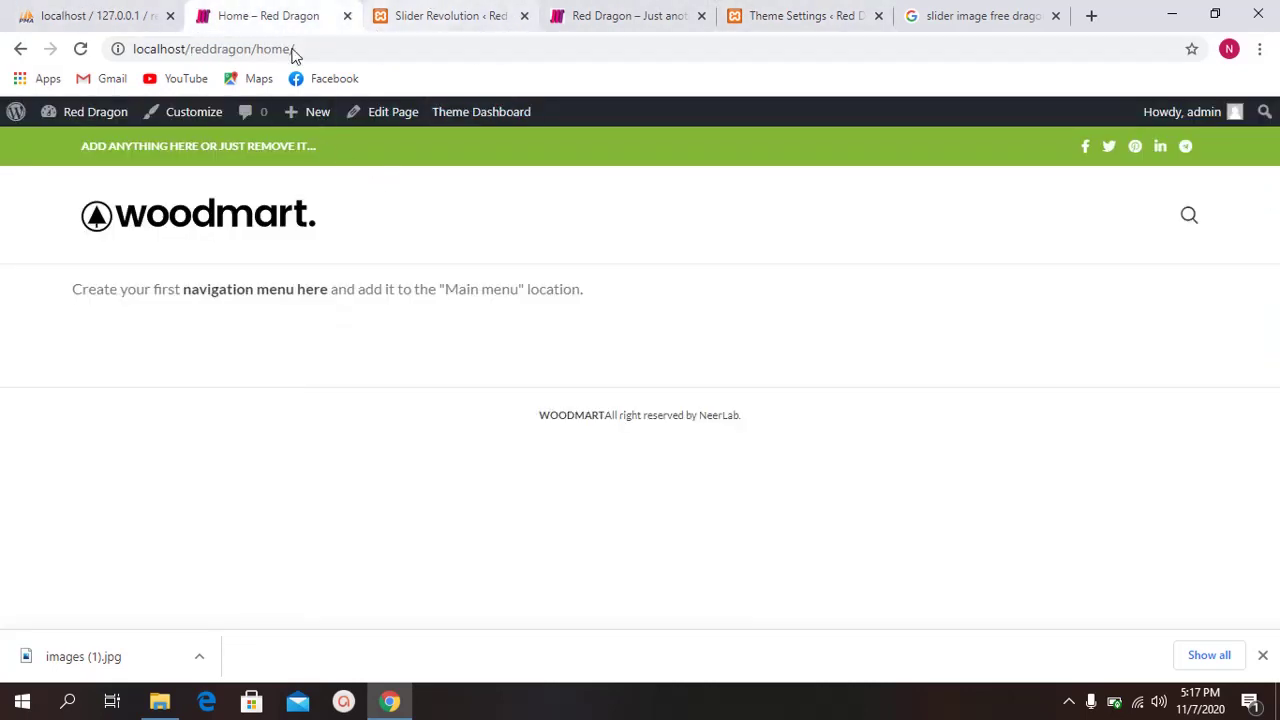
{"action": "left_click", "coordinate": [503, 10]}
{"action": "left_click", "coordinate": [612, 12]}
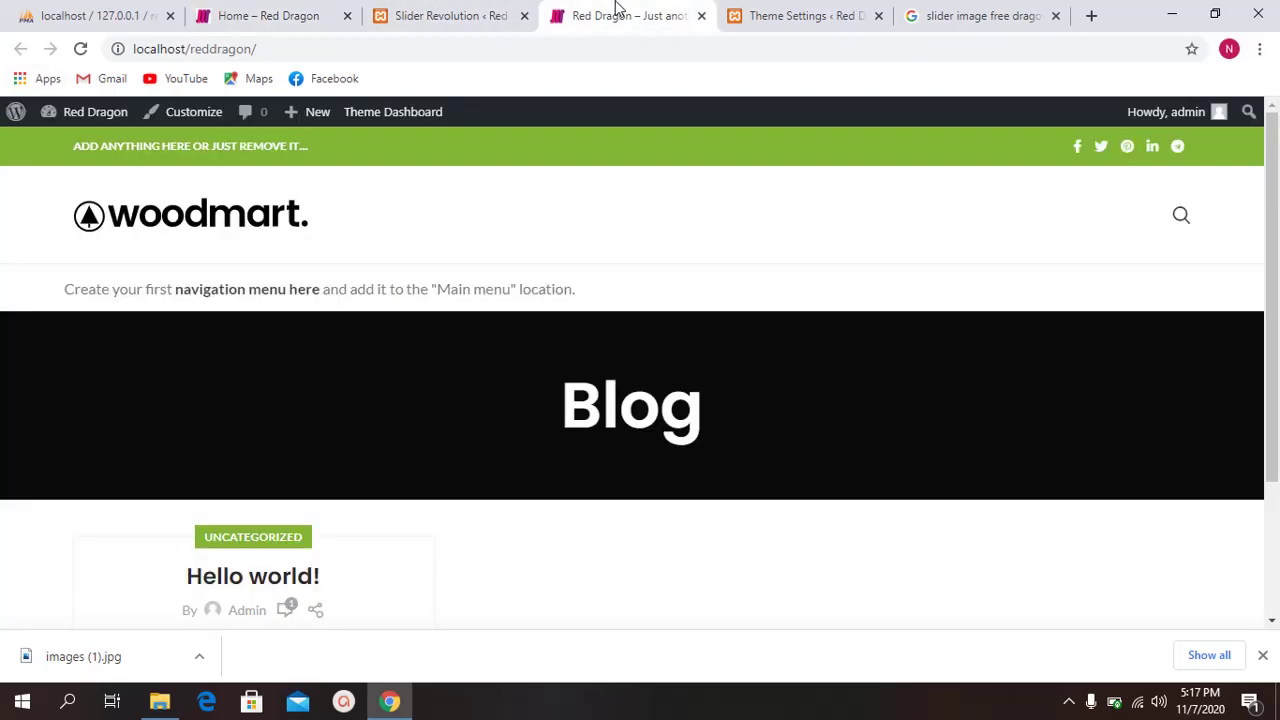
Step: Load the Pages > All Pages list from the Woodmart theme settings tab
{"action": "left_click", "coordinate": [737, 10]}
{"action": "scroll", "coordinate": [94, 317], "scroll_direction": "down", "scroll_amount": 4}
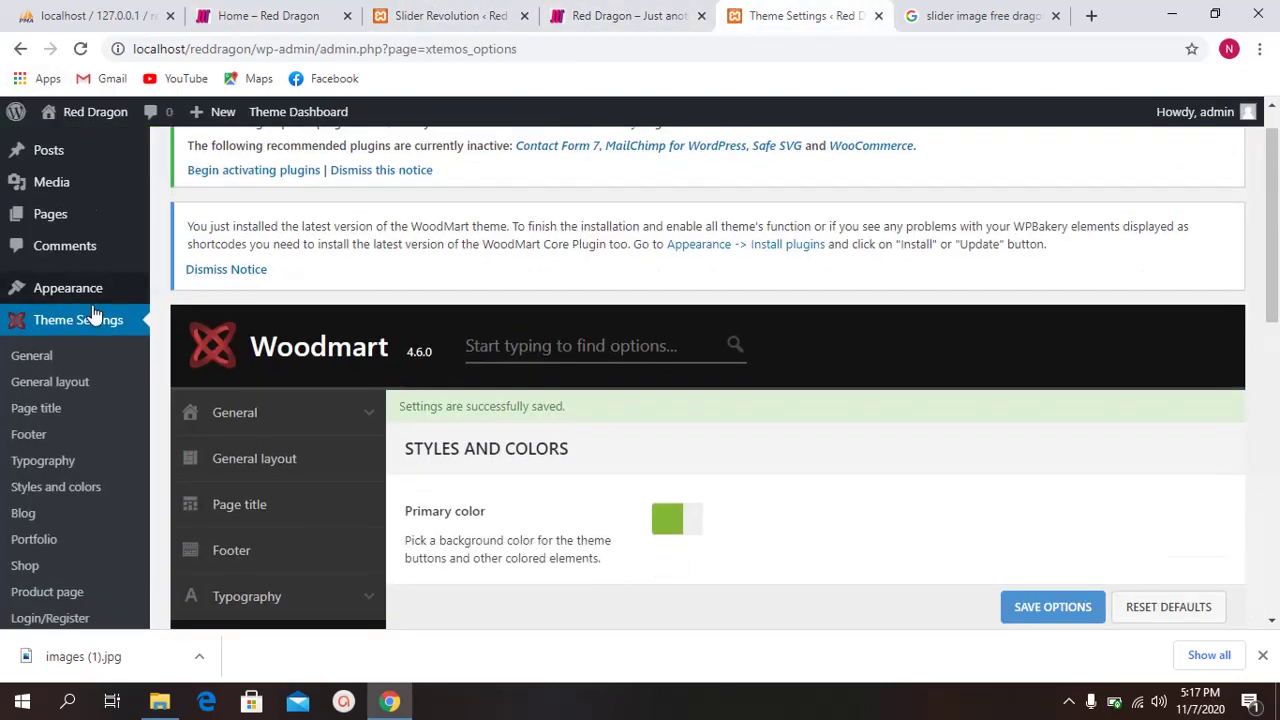
{"action": "scroll", "coordinate": [77, 310], "scroll_direction": "up", "scroll_amount": 4}
{"action": "mouse_move", "coordinate": [70, 222]}
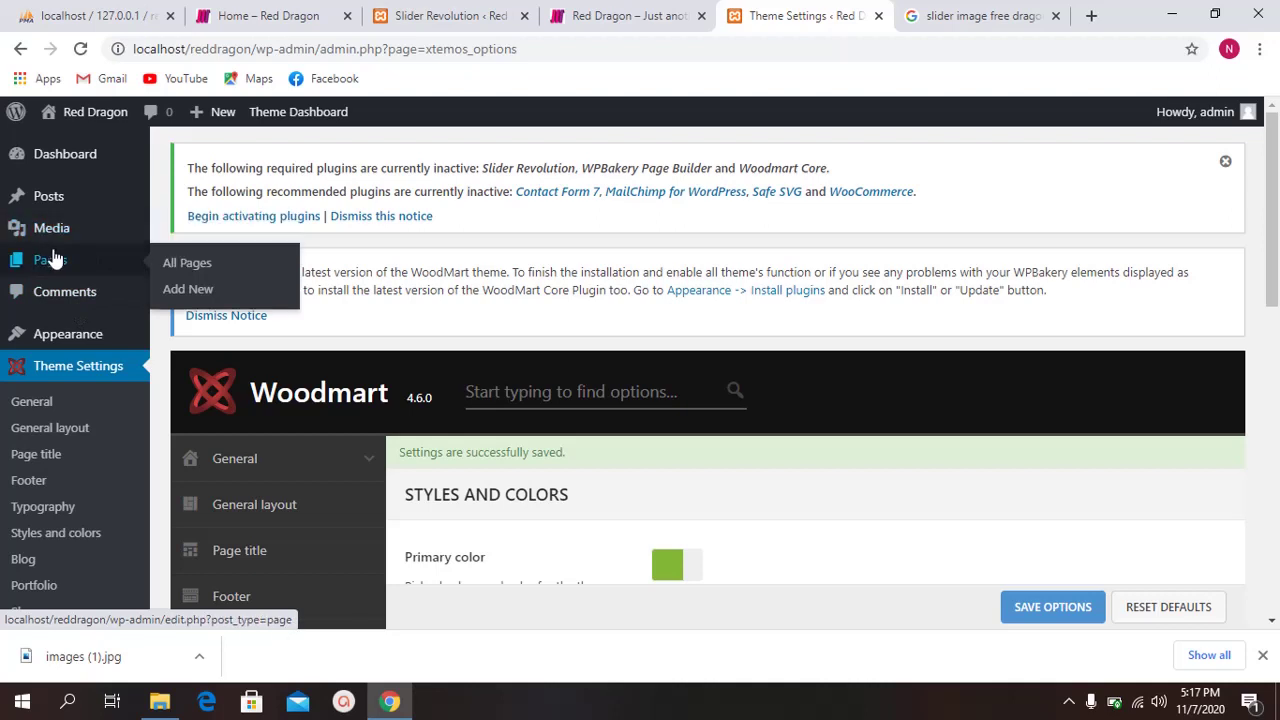
{"action": "left_click", "coordinate": [178, 262]}
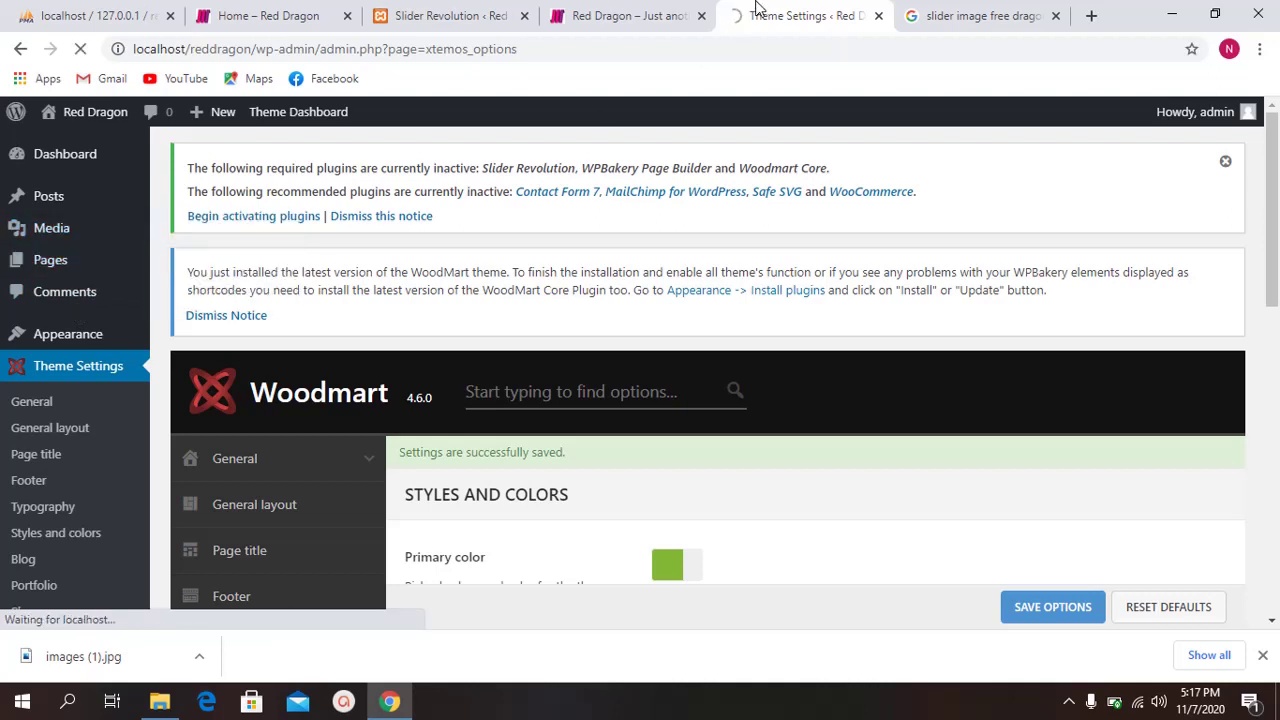
Step: Return to the Slider Revolution tab and look over the second slide
{"action": "left_click", "coordinate": [440, 15]}
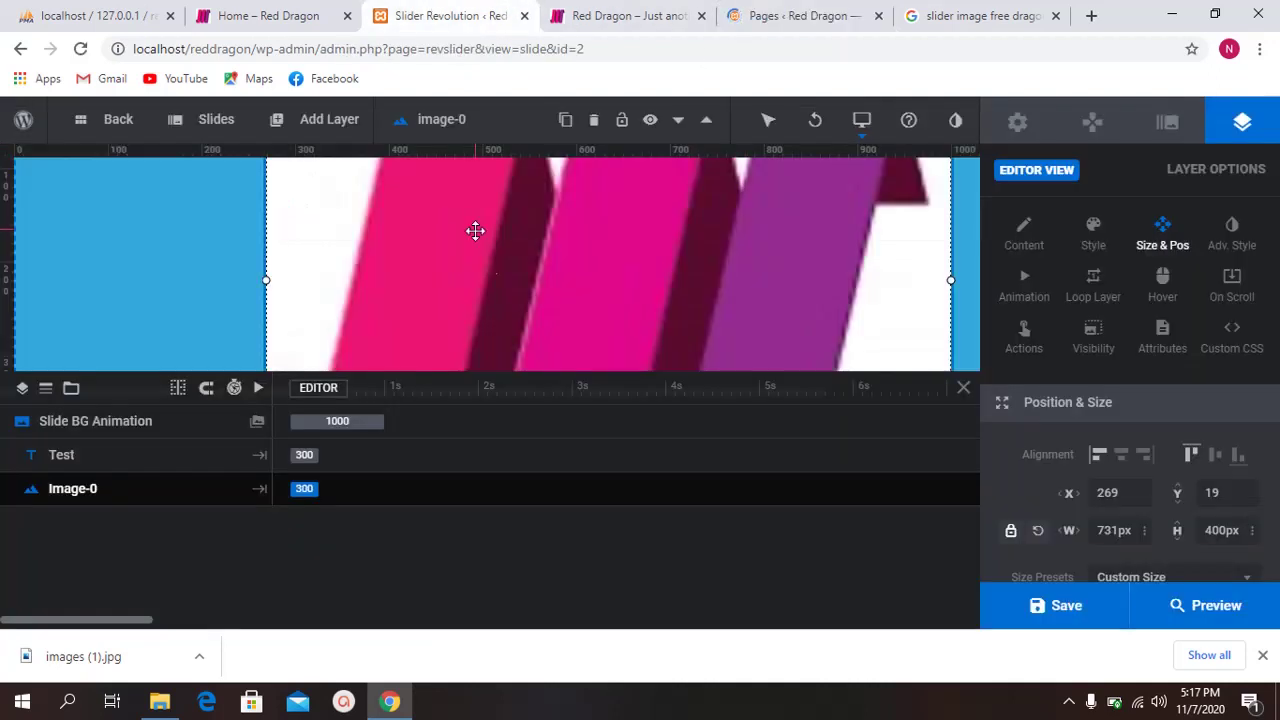
{"action": "scroll", "coordinate": [474, 229], "scroll_direction": "down", "scroll_amount": 3}
{"action": "scroll", "coordinate": [494, 266], "scroll_direction": "up", "scroll_amount": 3}
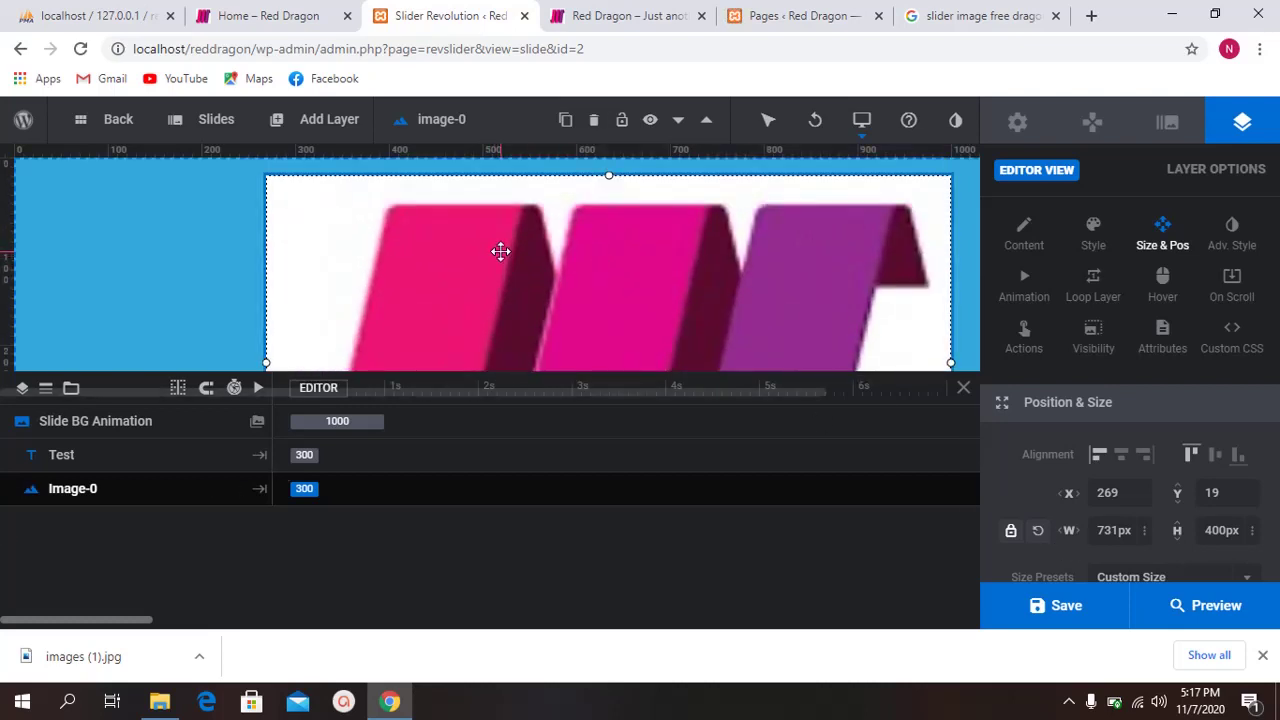
{"action": "scroll", "coordinate": [500, 251], "scroll_direction": "down", "scroll_amount": 3}
{"action": "scroll", "coordinate": [497, 249], "scroll_direction": "up", "scroll_amount": 3}
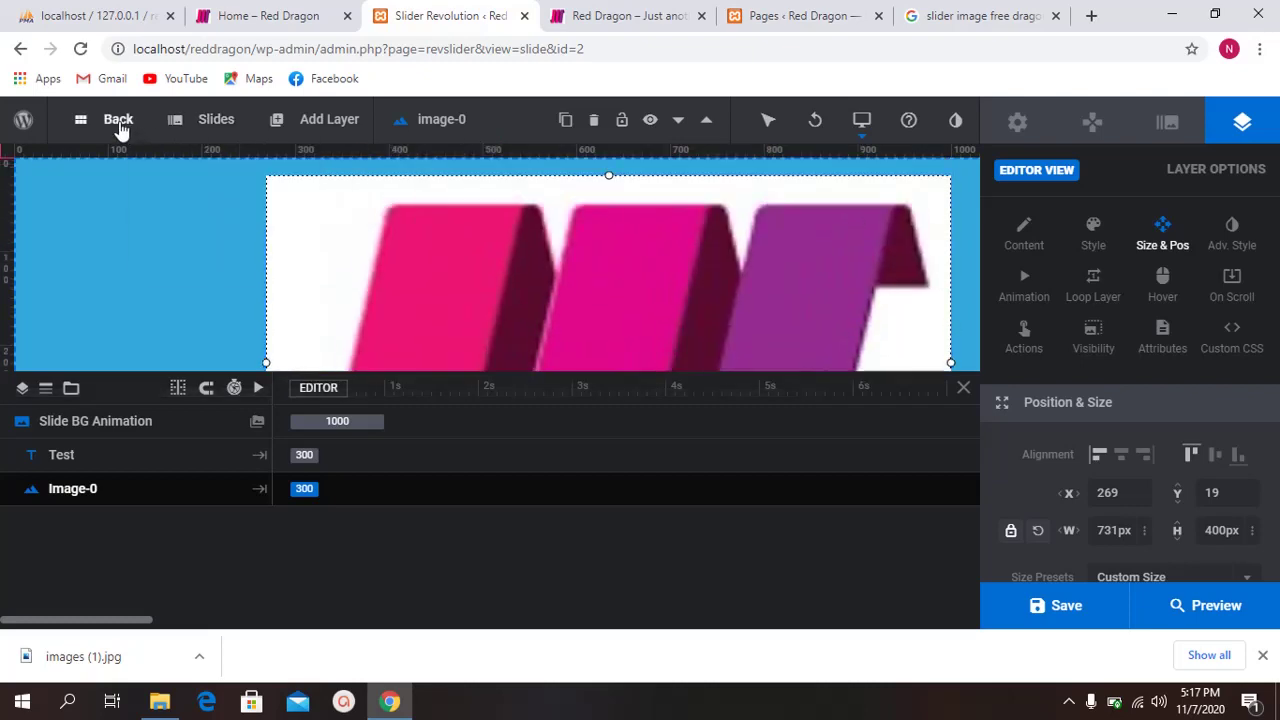
Step: Go back to the modules overview, scroll past the TEST module, then view the blog front page
{"action": "left_click", "coordinate": [118, 124]}
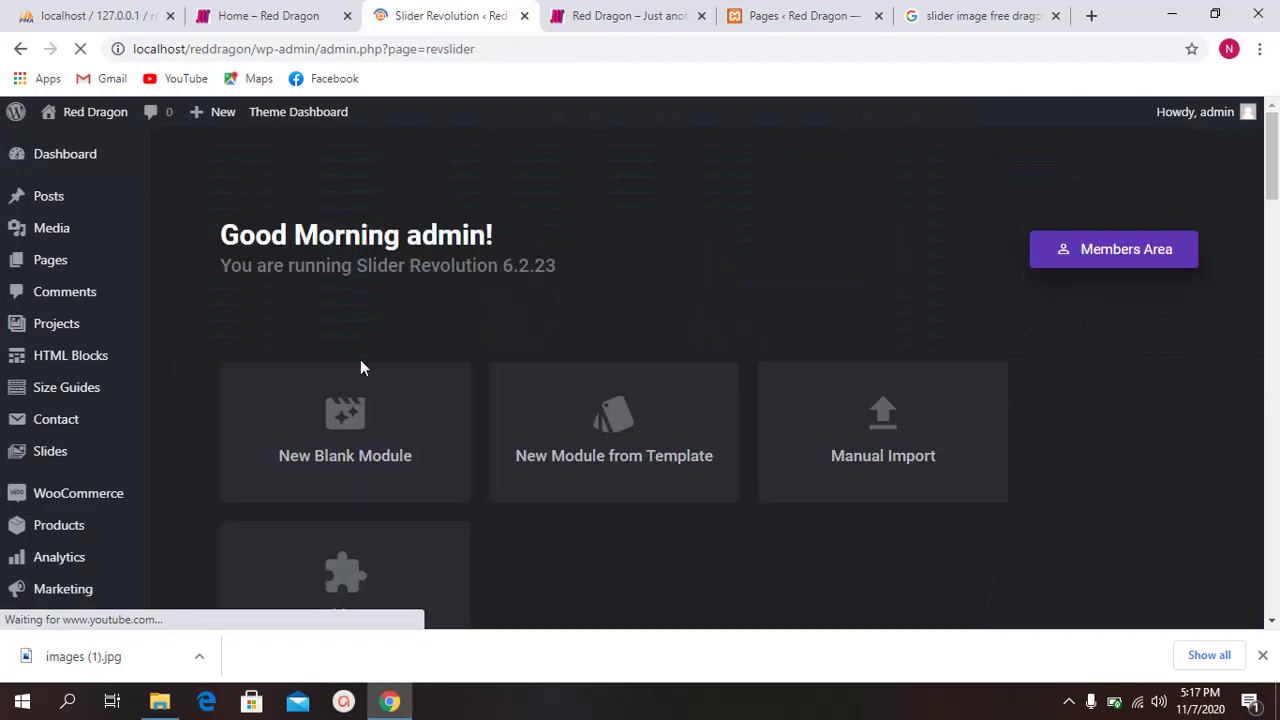
{"action": "scroll", "coordinate": [428, 366], "scroll_direction": "down", "scroll_amount": 1}
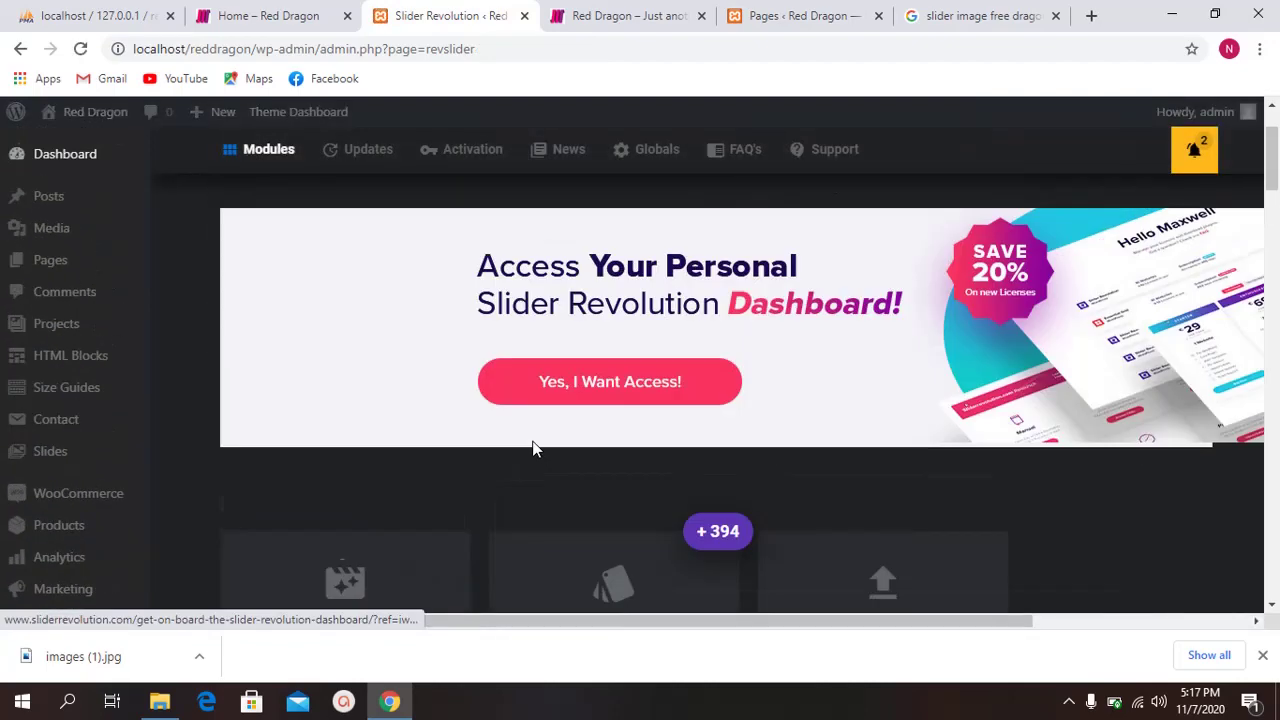
{"action": "scroll", "coordinate": [420, 478], "scroll_direction": "down", "scroll_amount": 4}
{"action": "scroll", "coordinate": [519, 473], "scroll_direction": "down", "scroll_amount": 2}
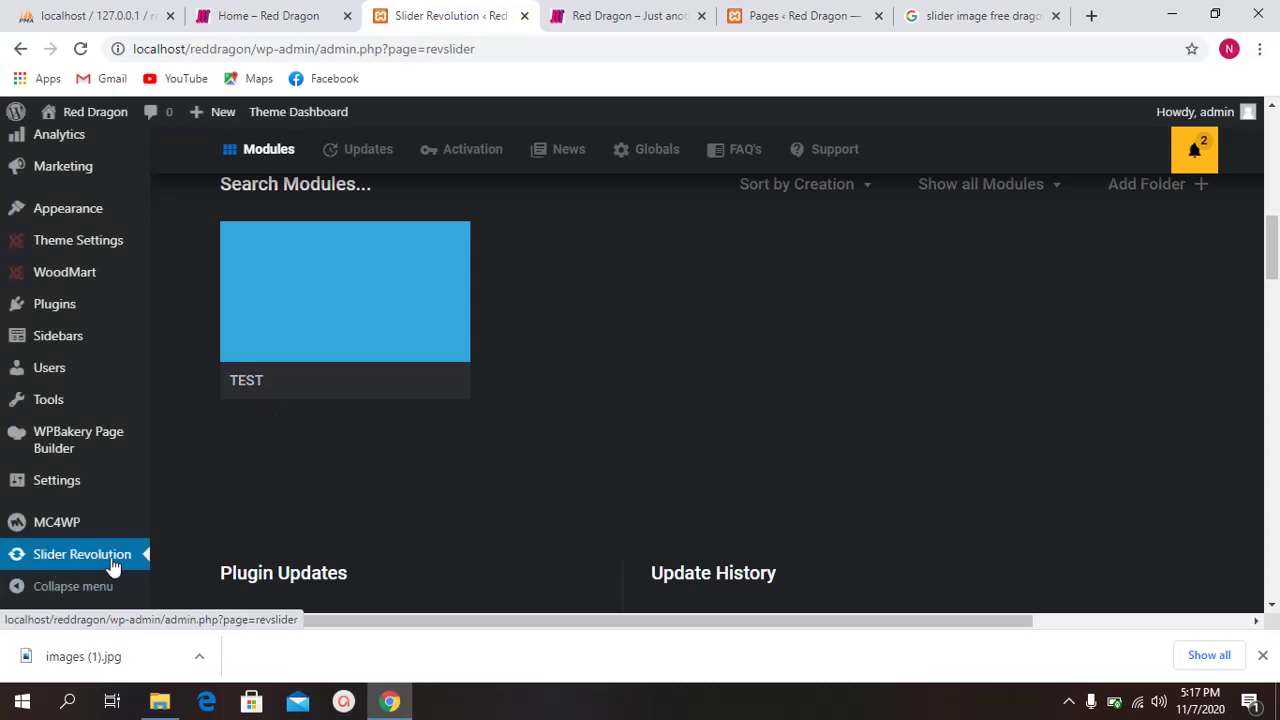
{"action": "scroll", "coordinate": [380, 370], "scroll_direction": "up", "scroll_amount": 6}
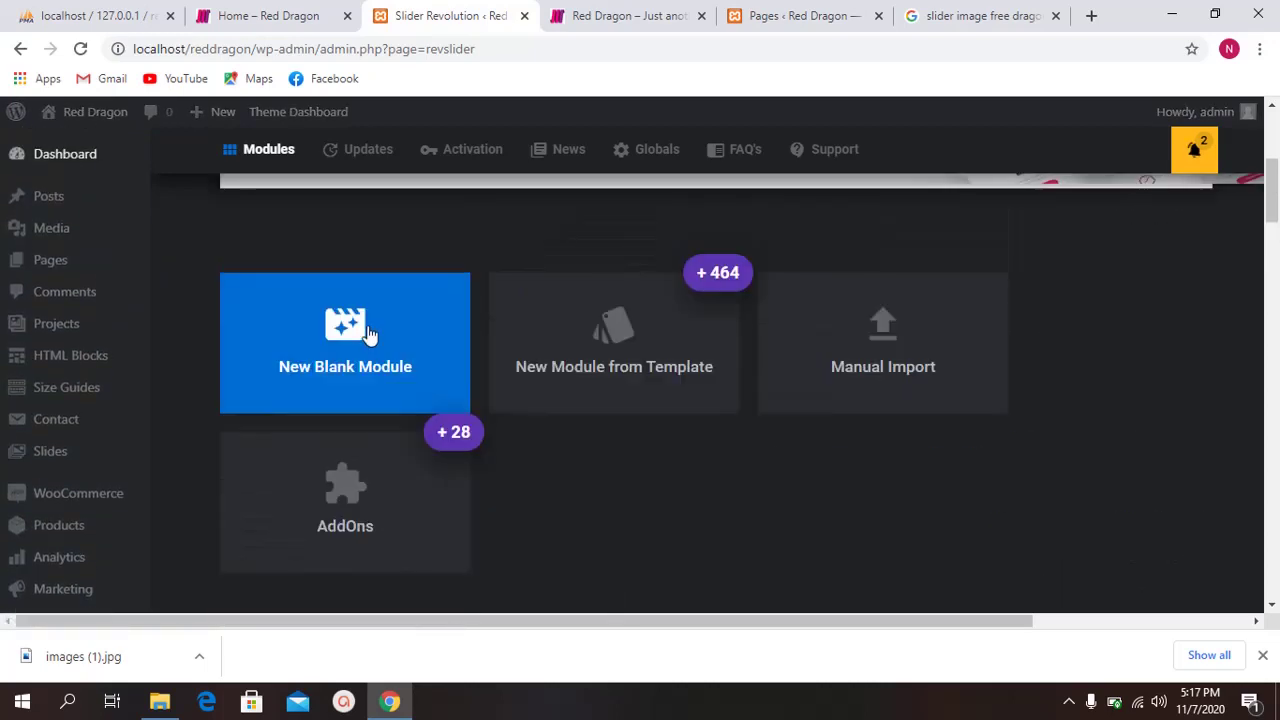
{"action": "scroll", "coordinate": [367, 330], "scroll_direction": "down", "scroll_amount": 3}
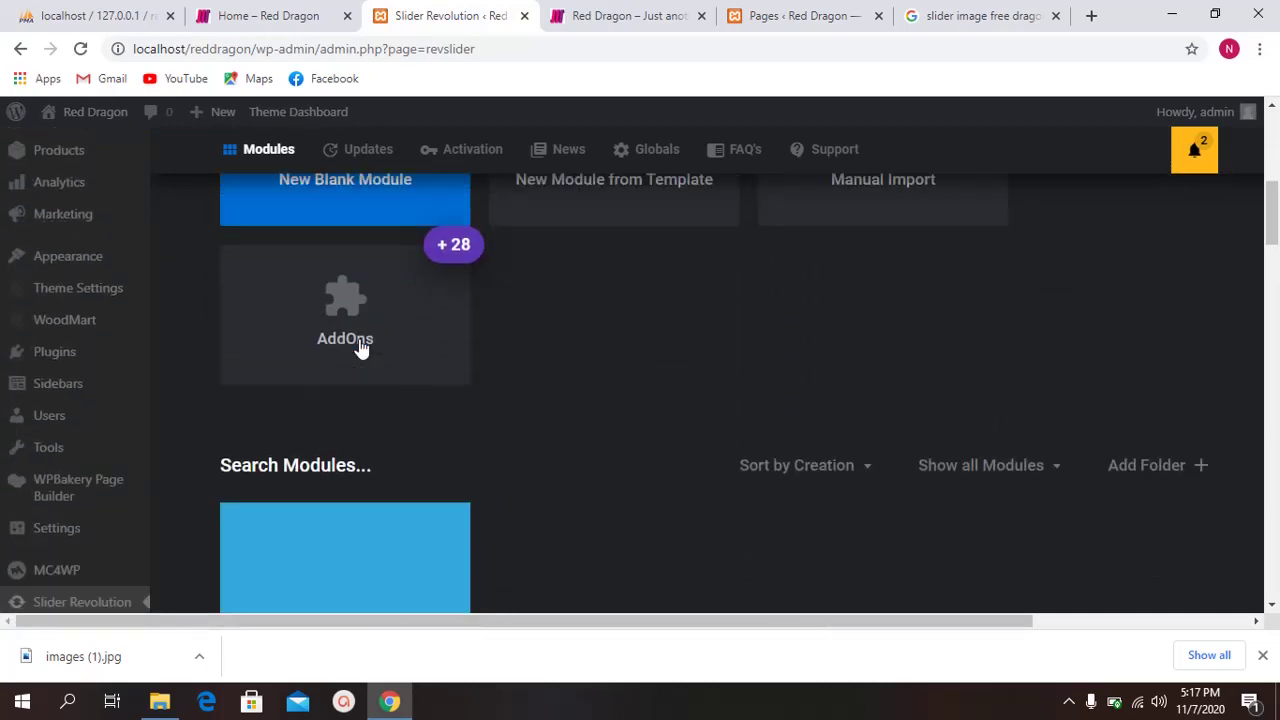
{"action": "scroll", "coordinate": [948, 360], "scroll_direction": "up", "scroll_amount": 1}
{"action": "scroll", "coordinate": [948, 360], "scroll_direction": "up", "scroll_amount": 1}
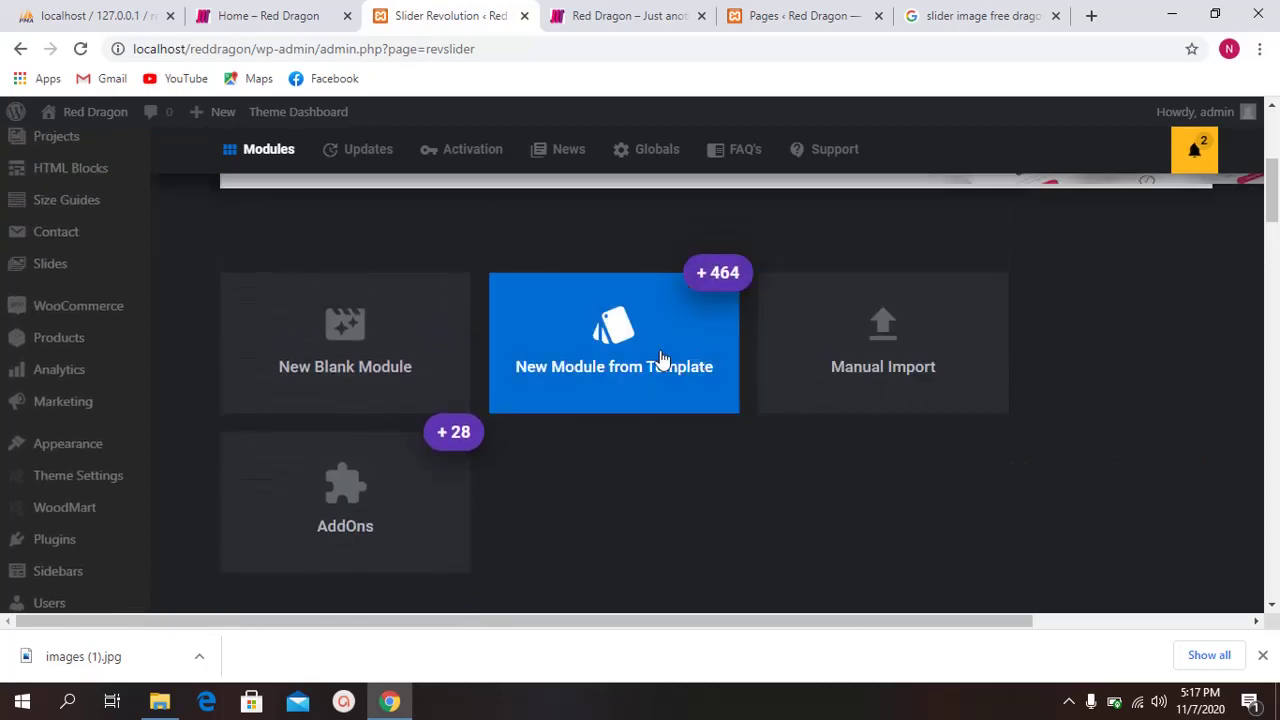
{"action": "scroll", "coordinate": [660, 357], "scroll_direction": "down", "scroll_amount": 5}
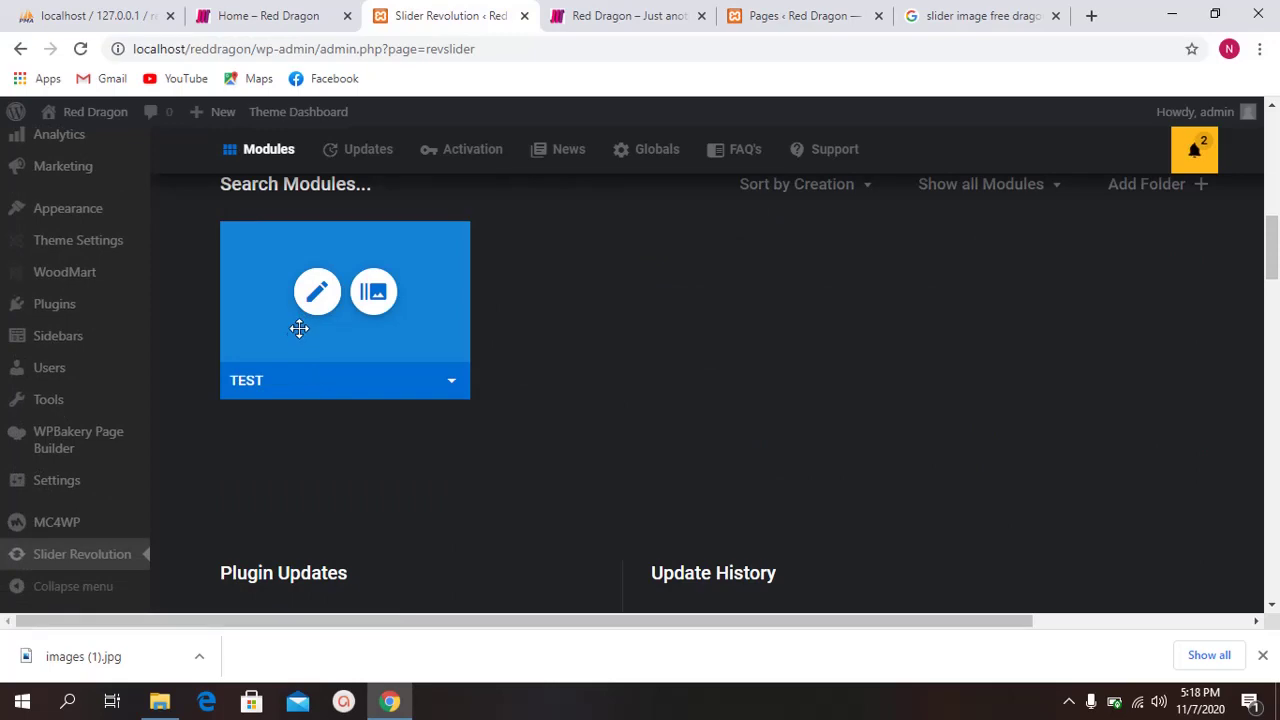
{"action": "left_click", "coordinate": [629, 12]}
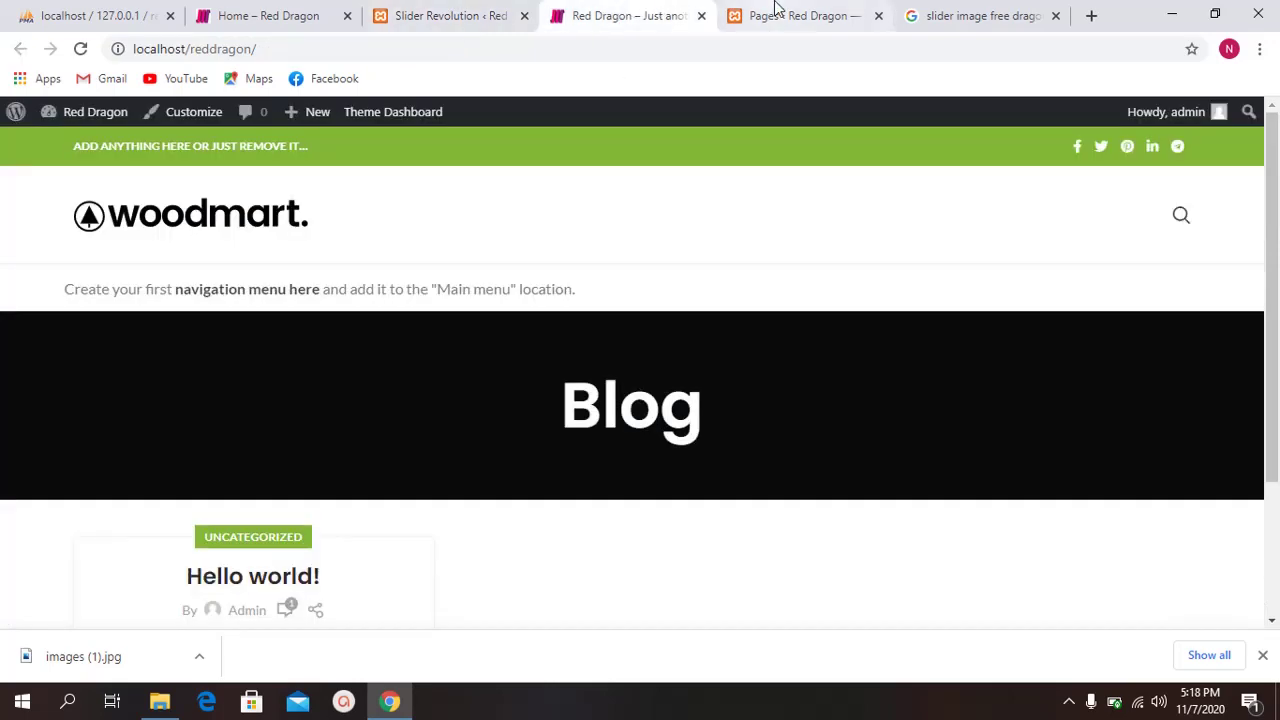
Step: Bring up the admin Pages list showing all 7 site pages
{"action": "left_click", "coordinate": [780, 14]}
{"action": "left_click", "coordinate": [692, 12]}
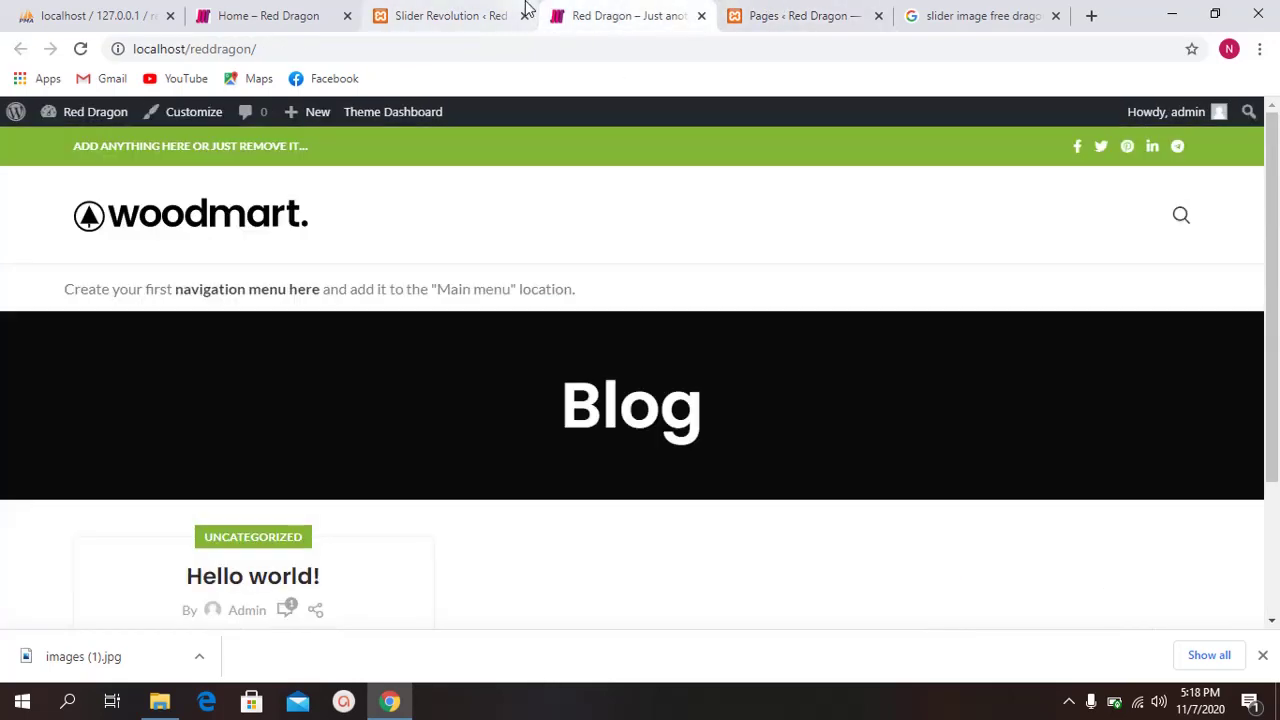
{"action": "left_click", "coordinate": [515, 12]}
{"action": "left_click", "coordinate": [765, 8]}
{"action": "scroll", "coordinate": [395, 357], "scroll_direction": "down", "scroll_amount": 4}
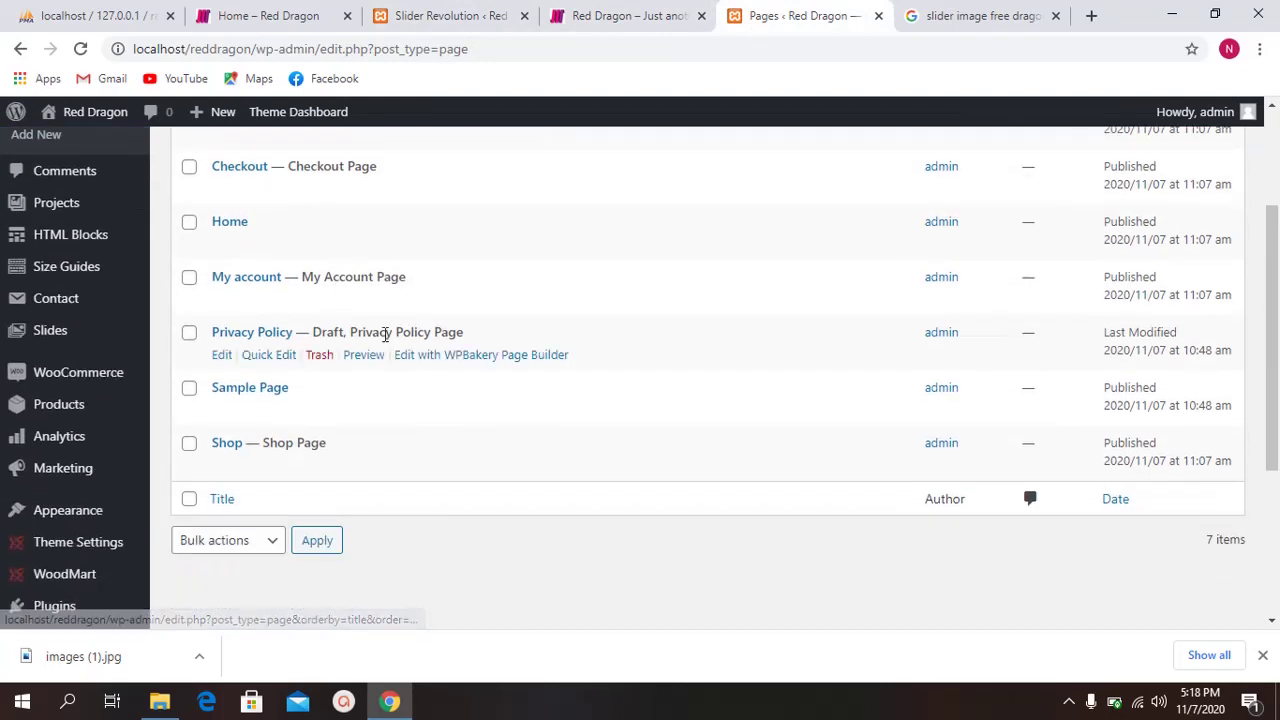
{"action": "scroll", "coordinate": [395, 357], "scroll_direction": "up", "scroll_amount": 3}
{"action": "scroll", "coordinate": [380, 363], "scroll_direction": "down", "scroll_amount": 1}
{"action": "scroll", "coordinate": [320, 414], "scroll_direction": "up", "scroll_amount": 2}
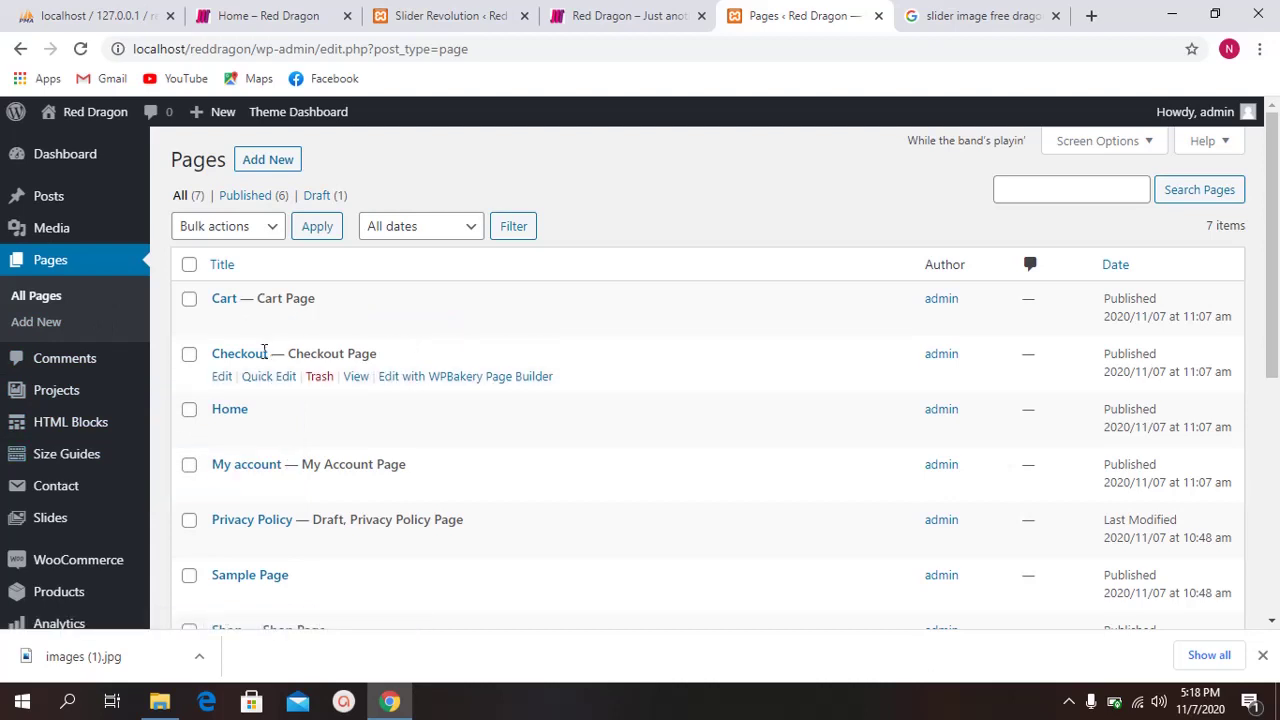
{"action": "scroll", "coordinate": [357, 389], "scroll_direction": "down", "scroll_amount": 1}
{"action": "scroll", "coordinate": [304, 427], "scroll_direction": "down", "scroll_amount": 1}
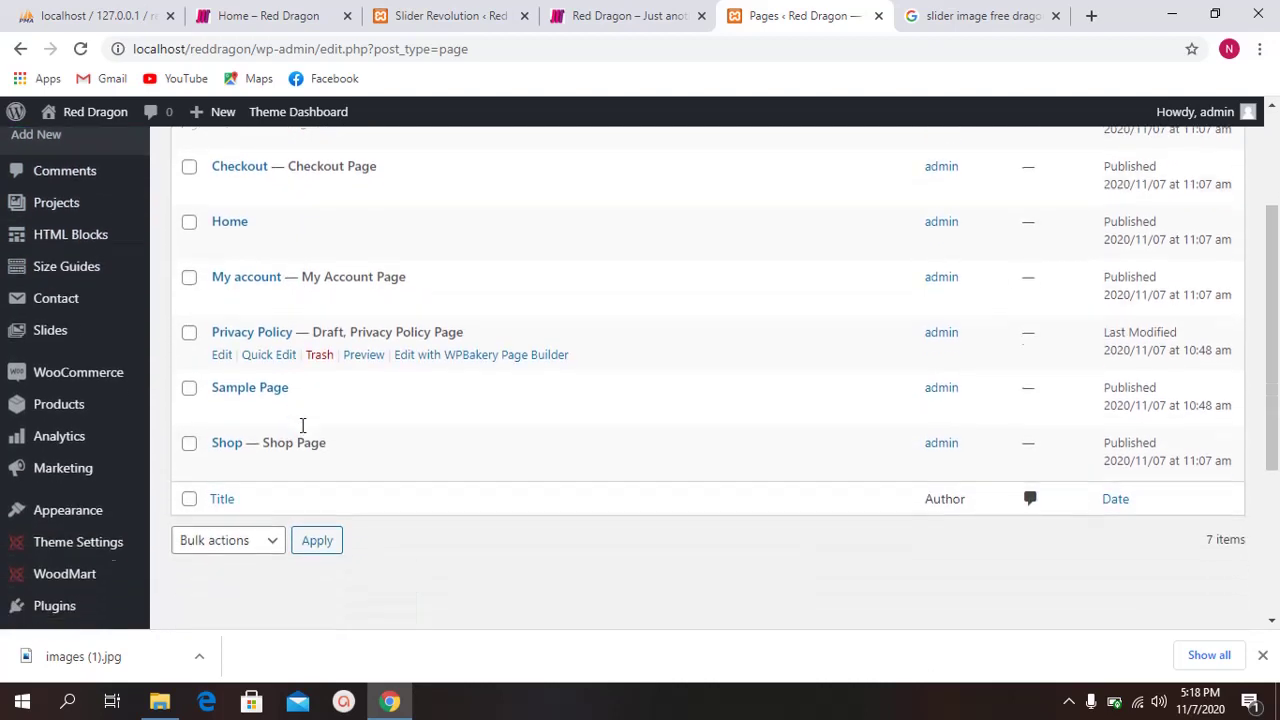
Step: Open the Home page with 'Edit with WPBakery Page Builder'
{"action": "double_click", "coordinate": [318, 331]}
{"action": "left_click", "coordinate": [343, 331]}
{"action": "scroll", "coordinate": [236, 427], "scroll_direction": "up", "scroll_amount": 2}
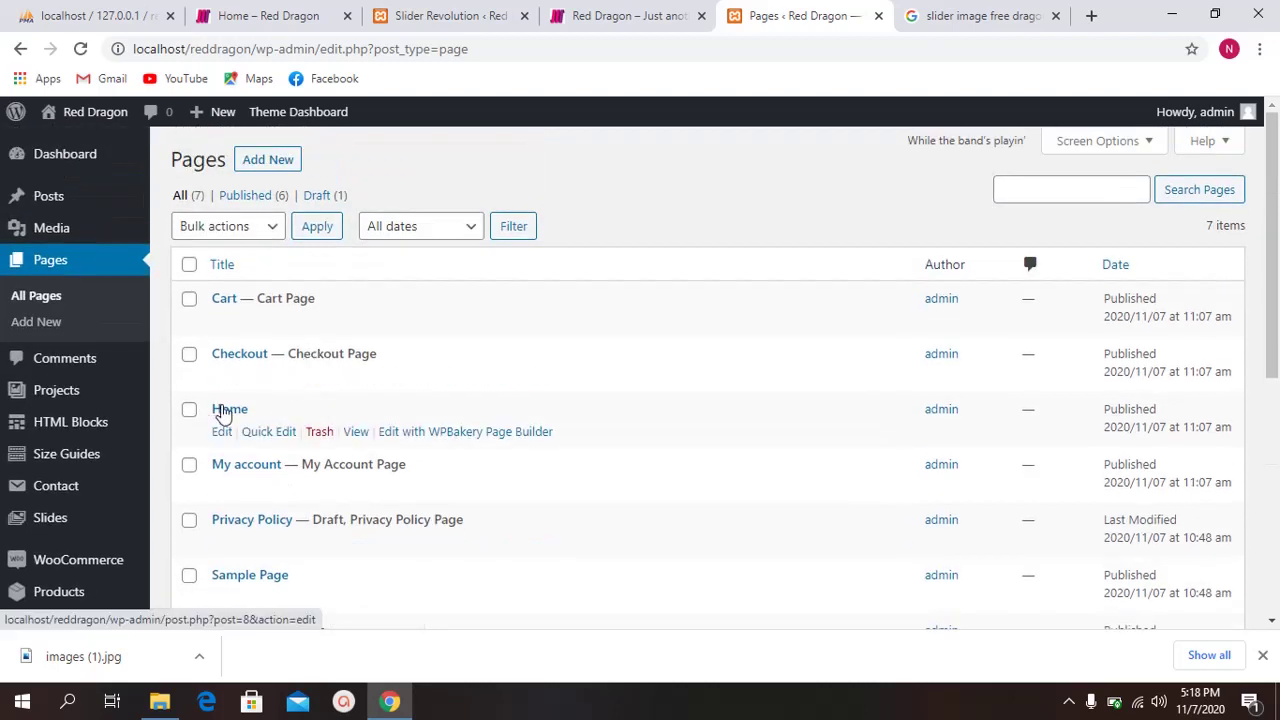
{"action": "left_click", "coordinate": [456, 436]}
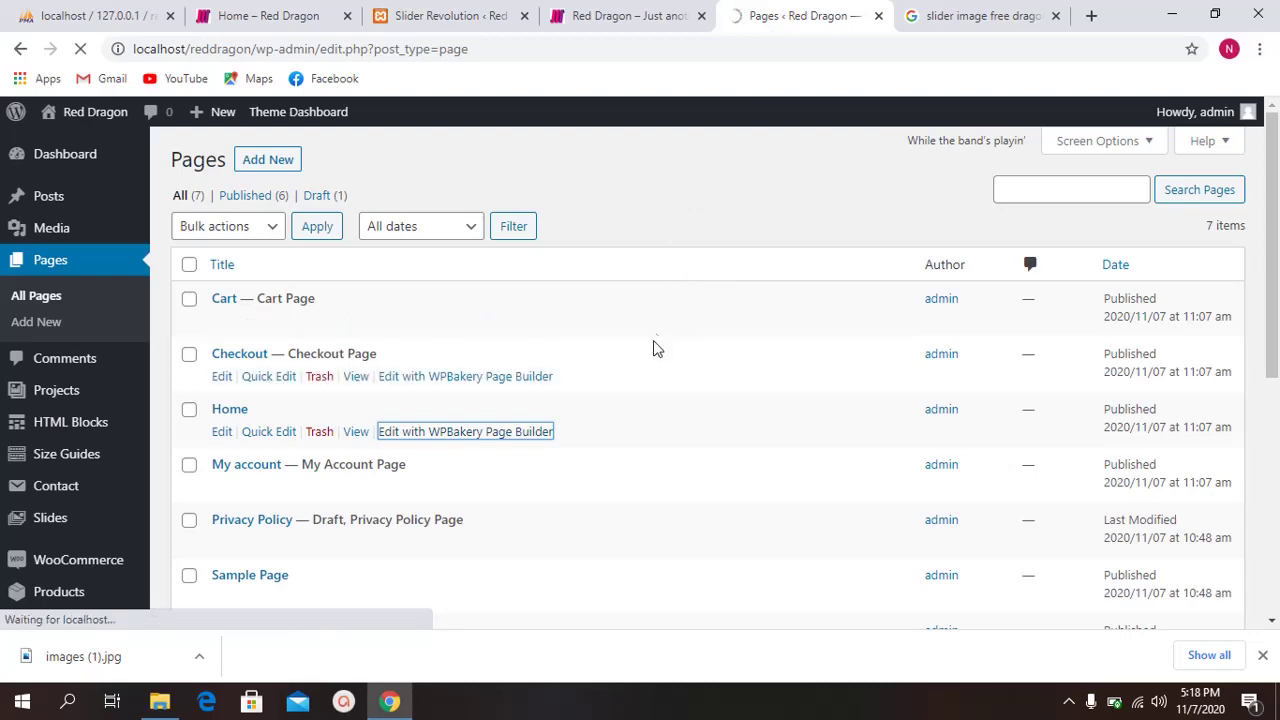
{"action": "scroll", "coordinate": [670, 240], "scroll_direction": "down", "scroll_amount": 5}
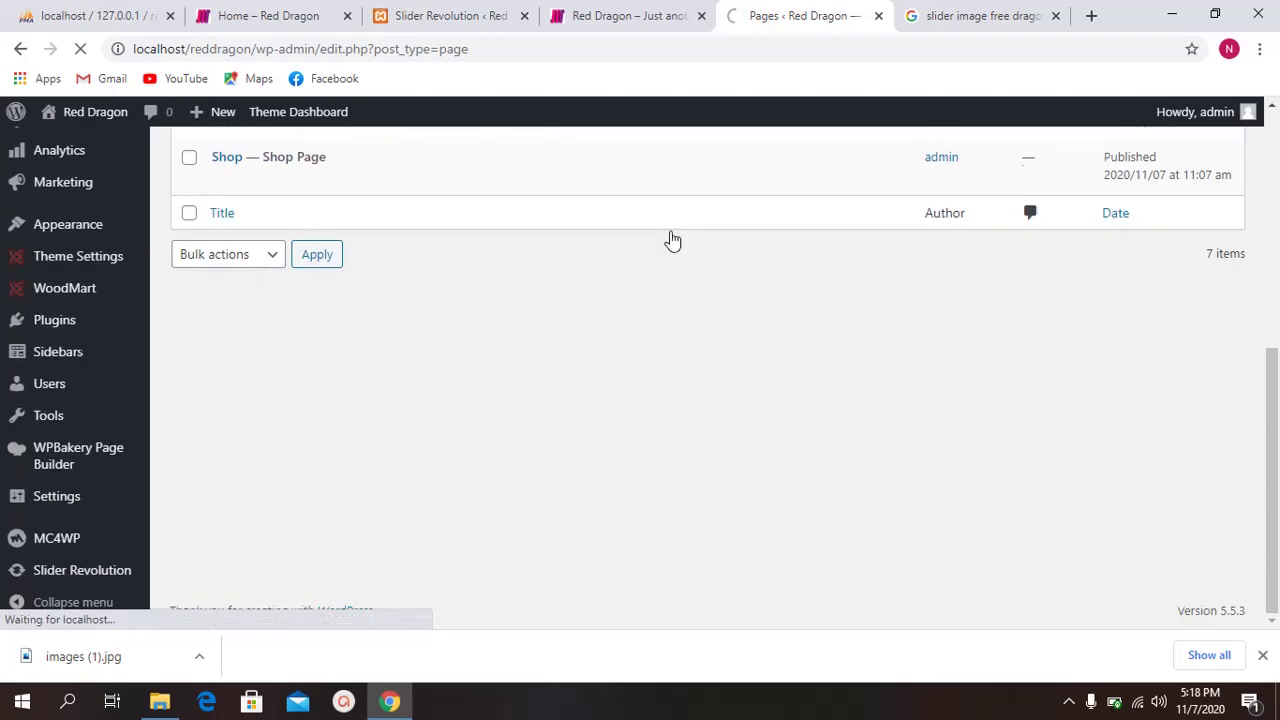
{"action": "scroll", "coordinate": [672, 230], "scroll_direction": "up", "scroll_amount": 5}
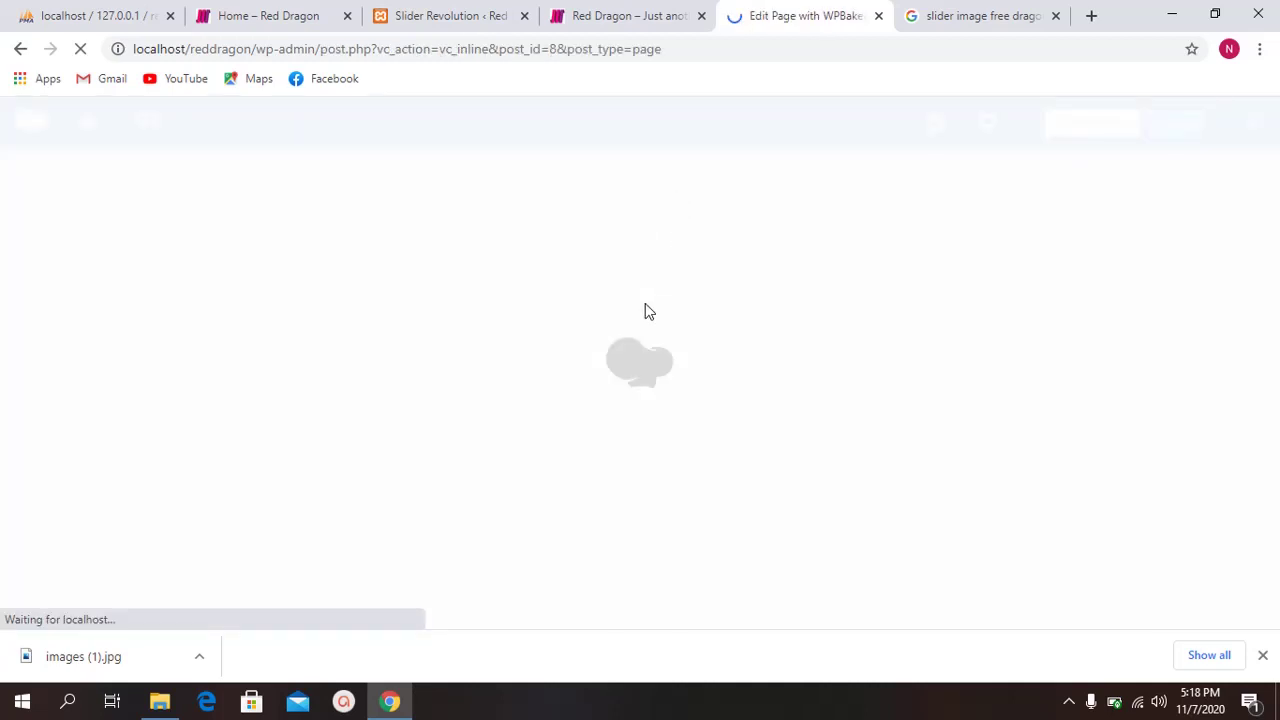
Step: Dismiss the downloads notice and reload the site's front page to check it
{"action": "left_click", "coordinate": [1262, 655]}
{"action": "left_click", "coordinate": [617, 13]}
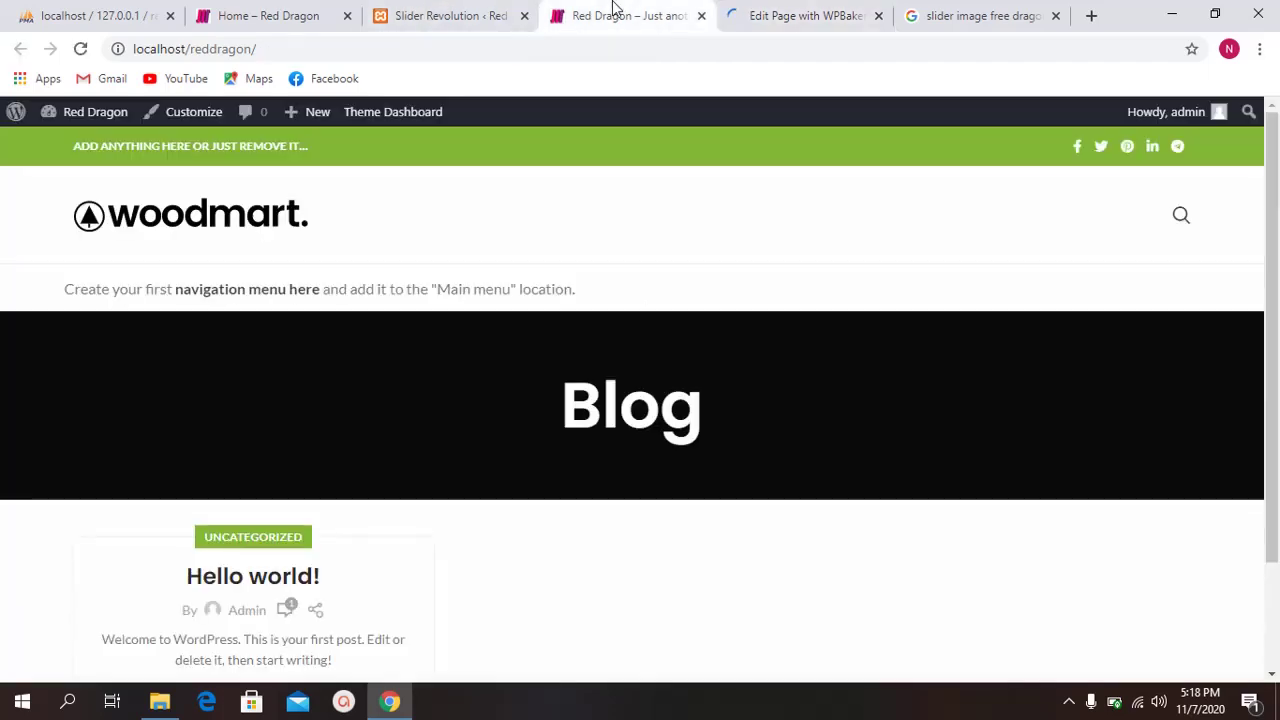
{"action": "left_click", "coordinate": [80, 50]}
{"action": "scroll", "coordinate": [663, 434], "scroll_direction": "down", "scroll_amount": 3}
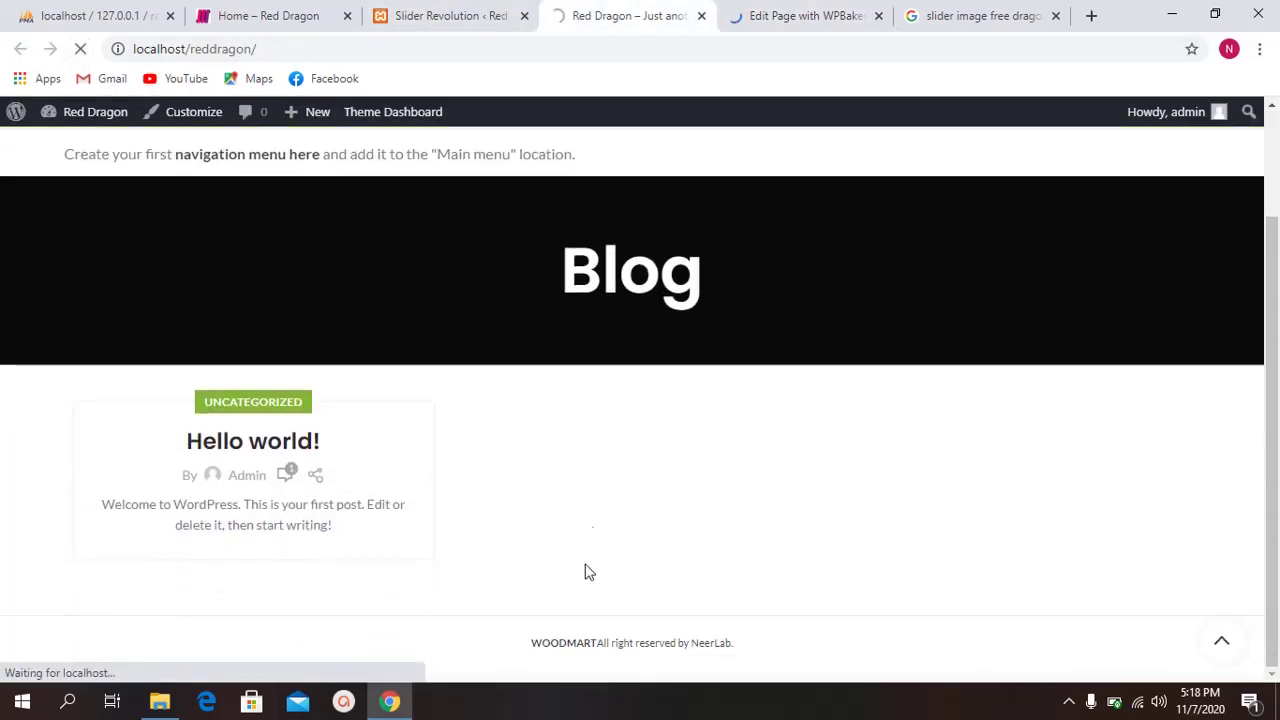
{"action": "left_click_drag", "start_coordinate": [520, 648], "coordinate": [743, 651]}
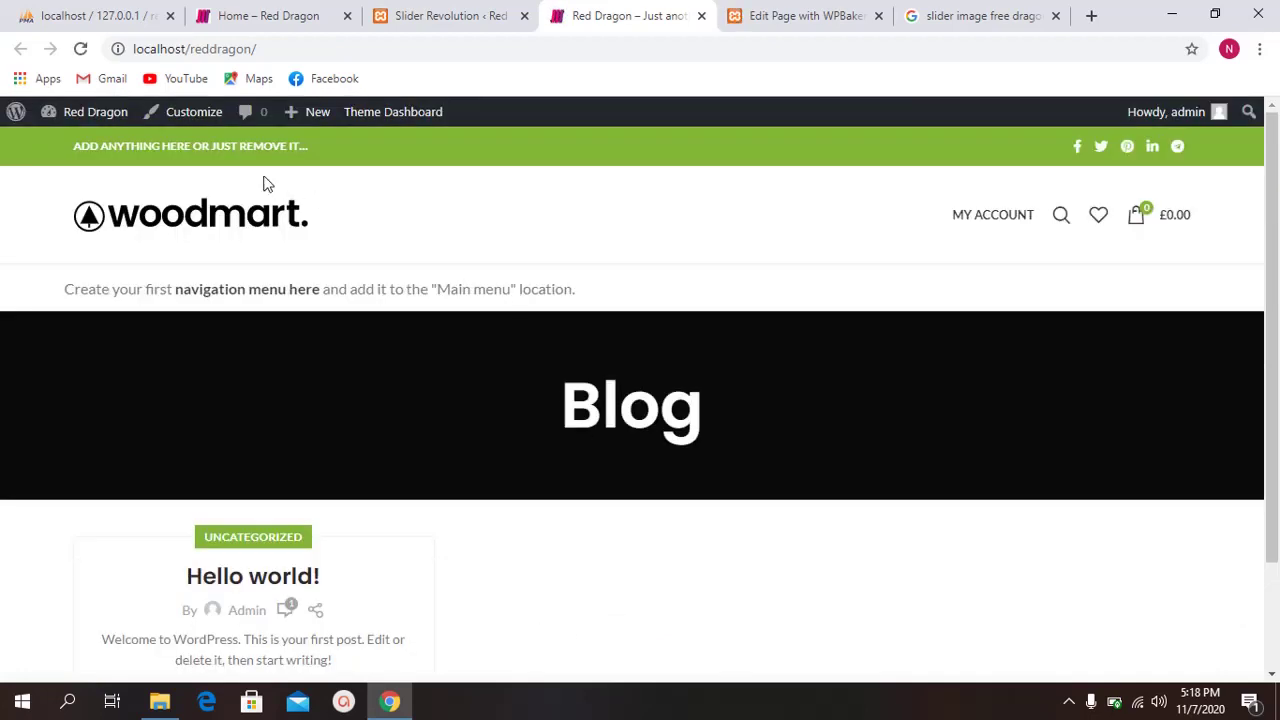
{"action": "scroll", "coordinate": [837, 331], "scroll_direction": "down", "scroll_amount": 2}
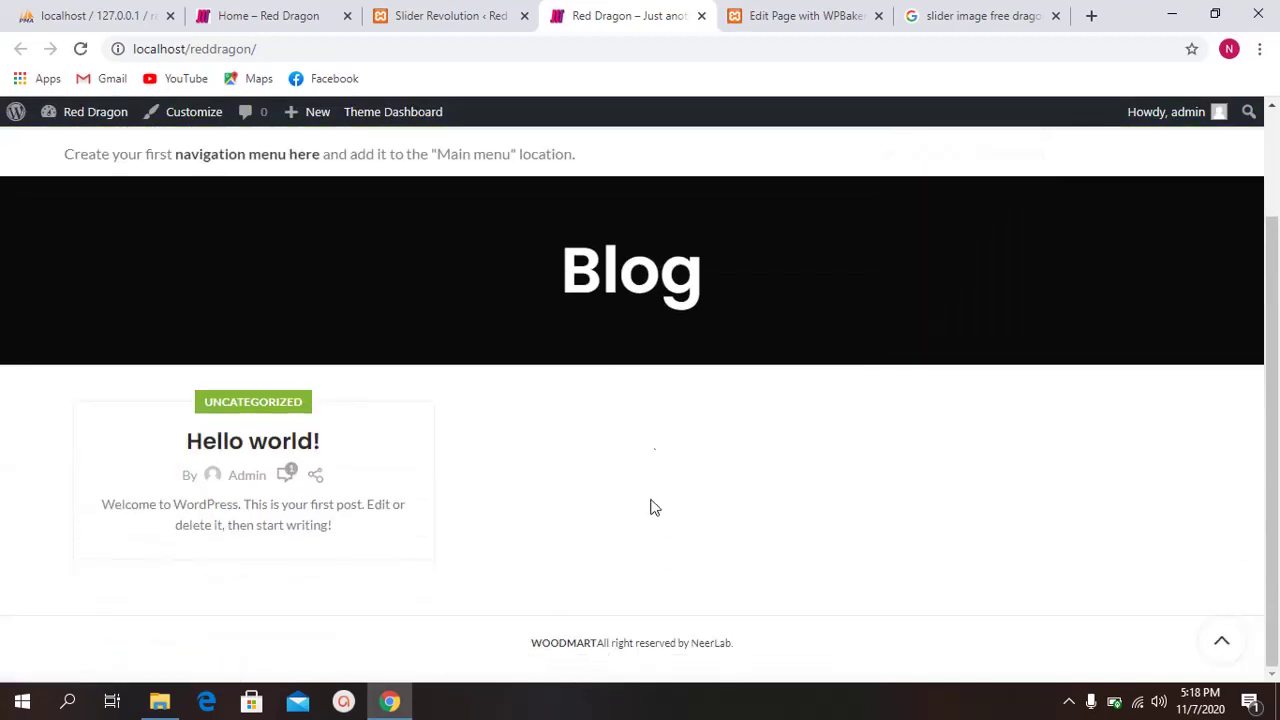
{"action": "scroll", "coordinate": [650, 507], "scroll_direction": "up", "scroll_amount": 2}
Step: In the WPBakery editor tab, dismiss the Add Elements tip and scroll to the Add Element button
{"action": "left_click", "coordinate": [790, 15]}
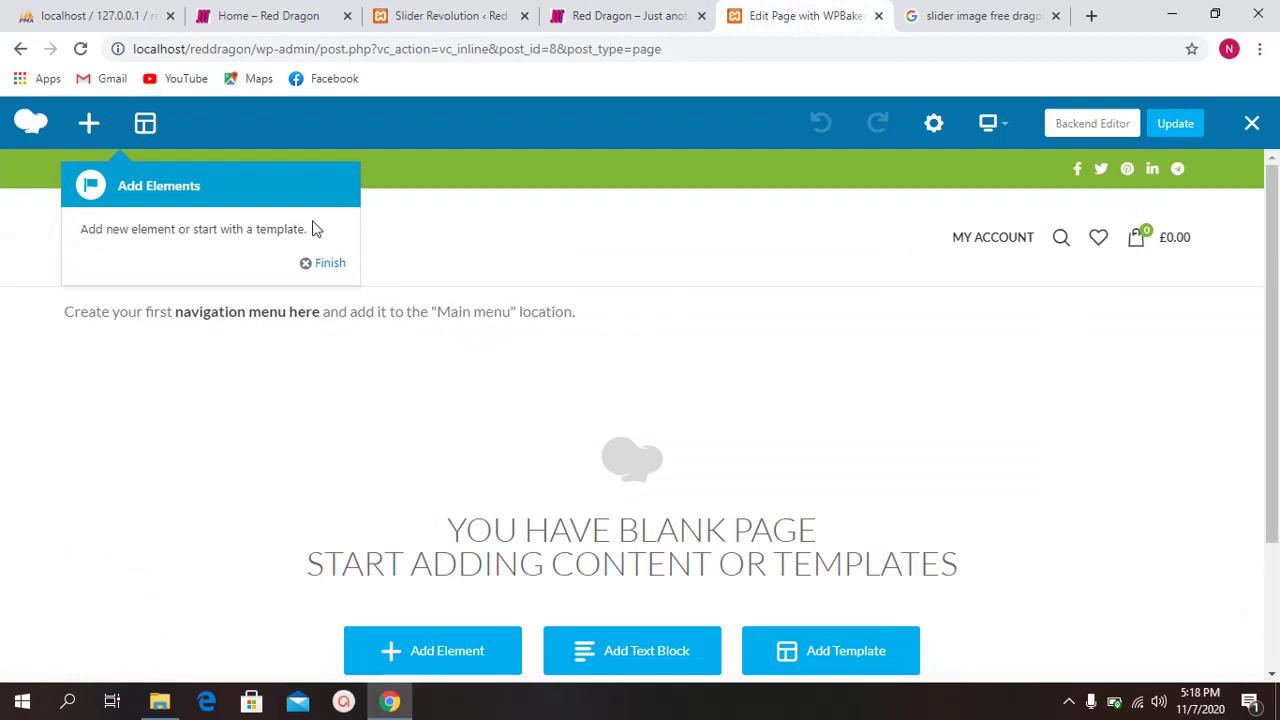
{"action": "left_click", "coordinate": [312, 265]}
{"action": "scroll", "coordinate": [757, 311], "scroll_direction": "down", "scroll_amount": 2}
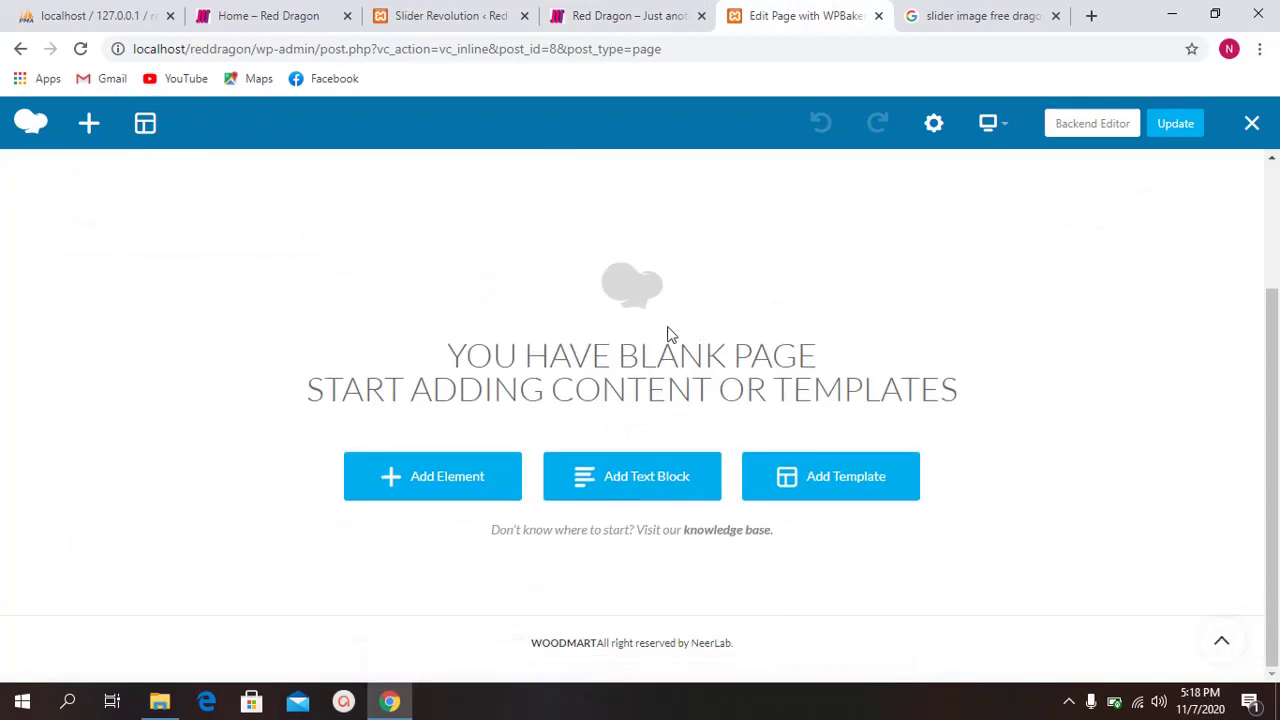
{"action": "scroll", "coordinate": [670, 435], "scroll_direction": "up", "scroll_amount": 2}
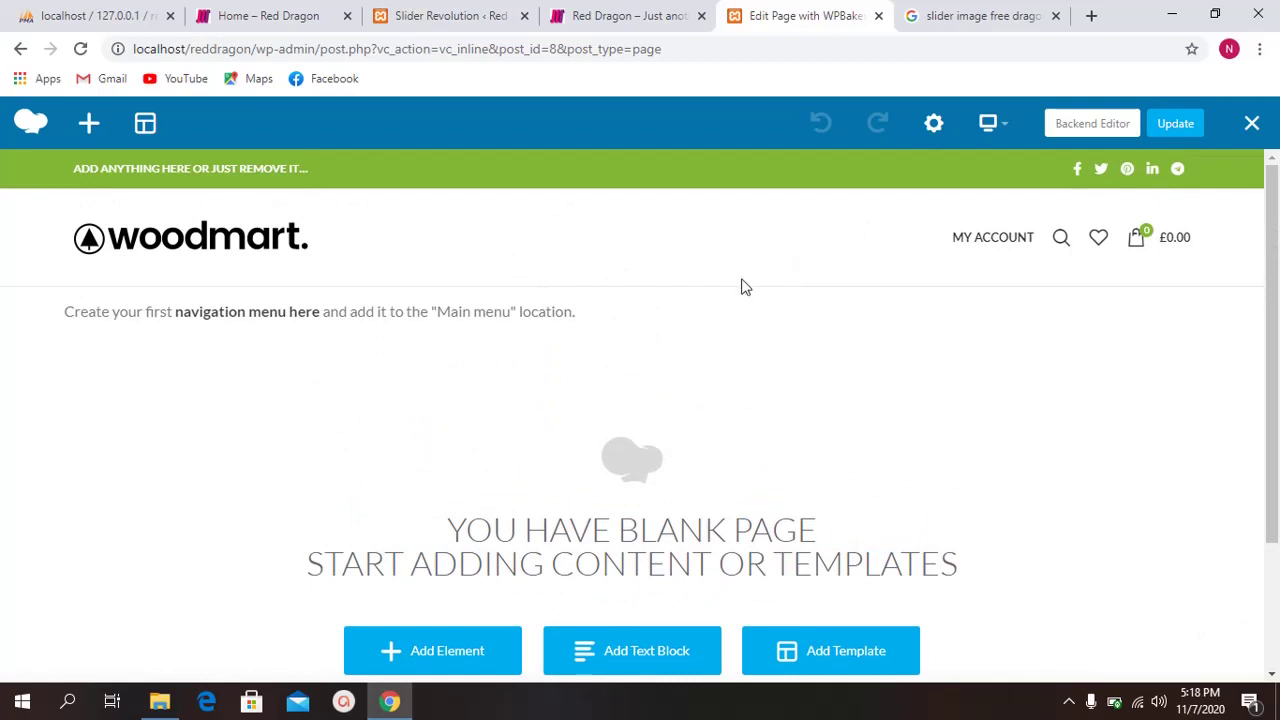
{"action": "scroll", "coordinate": [700, 285], "scroll_direction": "down", "scroll_amount": 1}
{"action": "scroll", "coordinate": [400, 277], "scroll_direction": "up", "scroll_amount": 1}
{"action": "scroll", "coordinate": [630, 222], "scroll_direction": "down", "scroll_amount": 2}
{"action": "scroll", "coordinate": [632, 230], "scroll_direction": "up", "scroll_amount": 2}
{"action": "scroll", "coordinate": [740, 377], "scroll_direction": "down", "scroll_amount": 1}
{"action": "scroll", "coordinate": [770, 360], "scroll_direction": "down", "scroll_amount": 1}
{"action": "scroll", "coordinate": [714, 291], "scroll_direction": "up", "scroll_amount": 2}
{"action": "scroll", "coordinate": [794, 283], "scroll_direction": "down", "scroll_amount": 3}
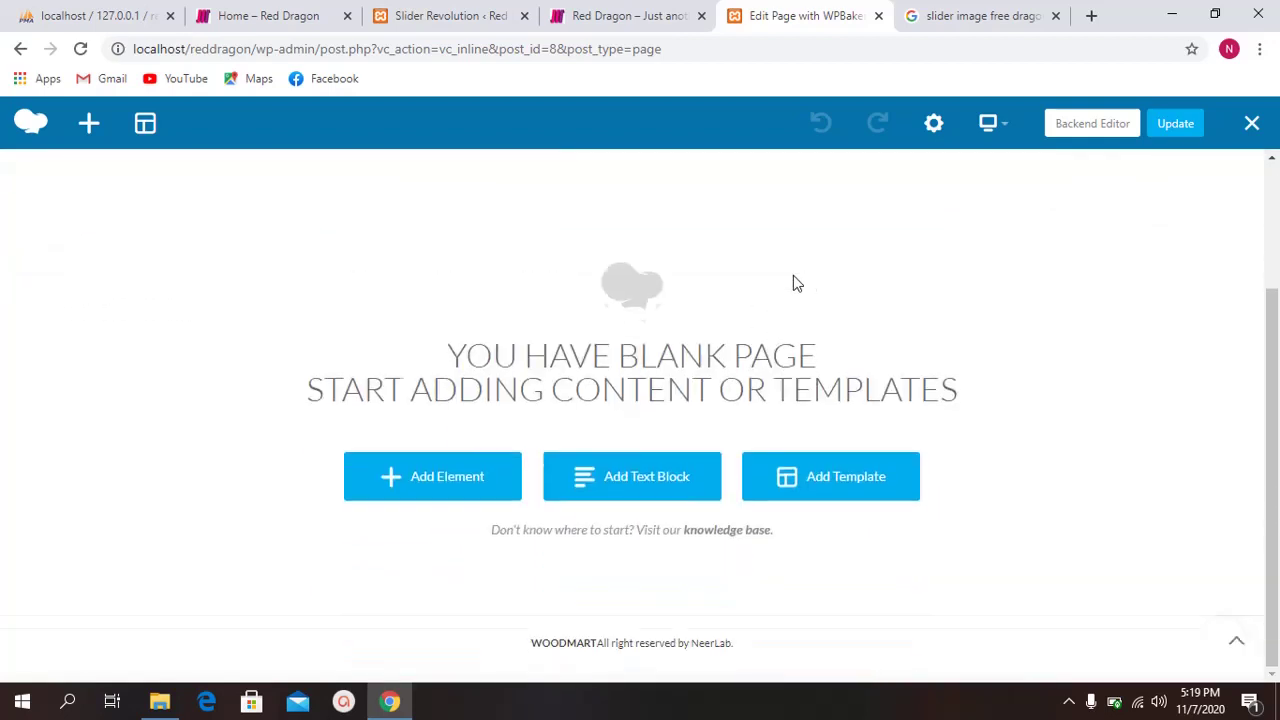
{"action": "scroll", "coordinate": [700, 290], "scroll_direction": "up", "scroll_amount": 3}
{"action": "scroll", "coordinate": [560, 400], "scroll_direction": "down", "scroll_amount": 3}
Step: Insert a Slider Revolution 6 element (searched 'SLID') with the TEST dragon module, dismissing the guide tips
{"action": "left_click", "coordinate": [465, 481]}
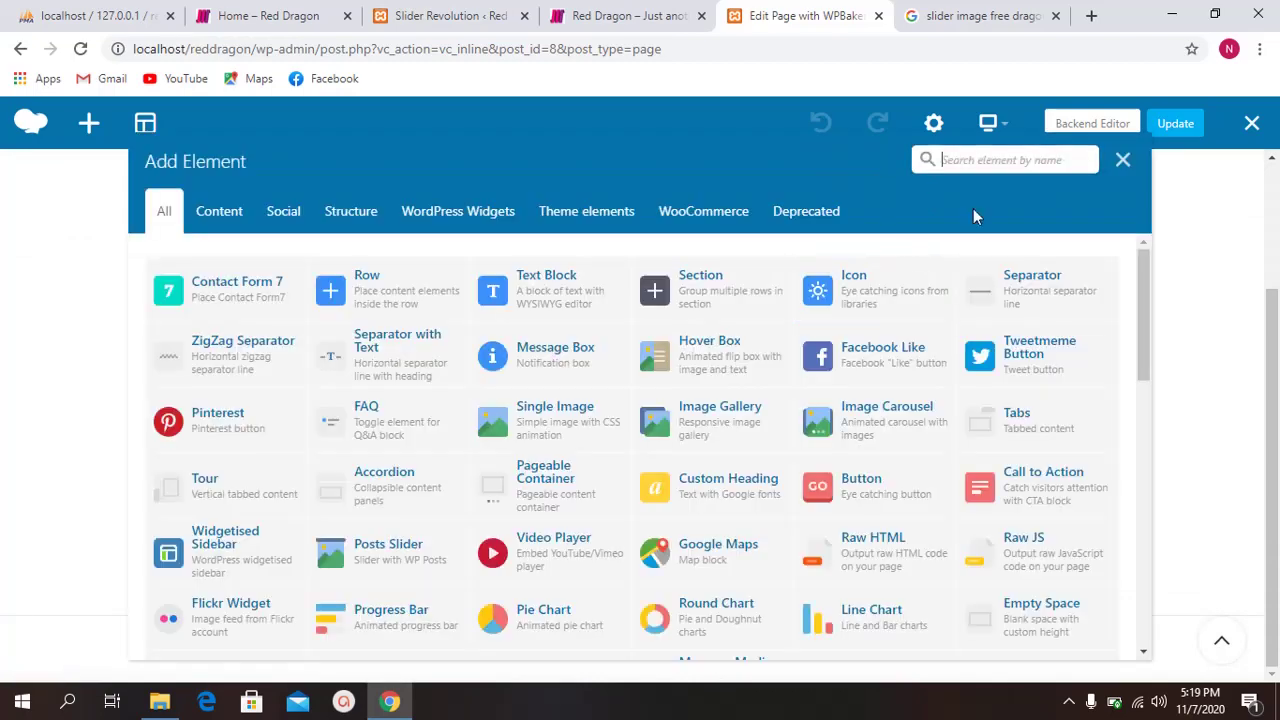
{"action": "type", "text": "SLIDER"}
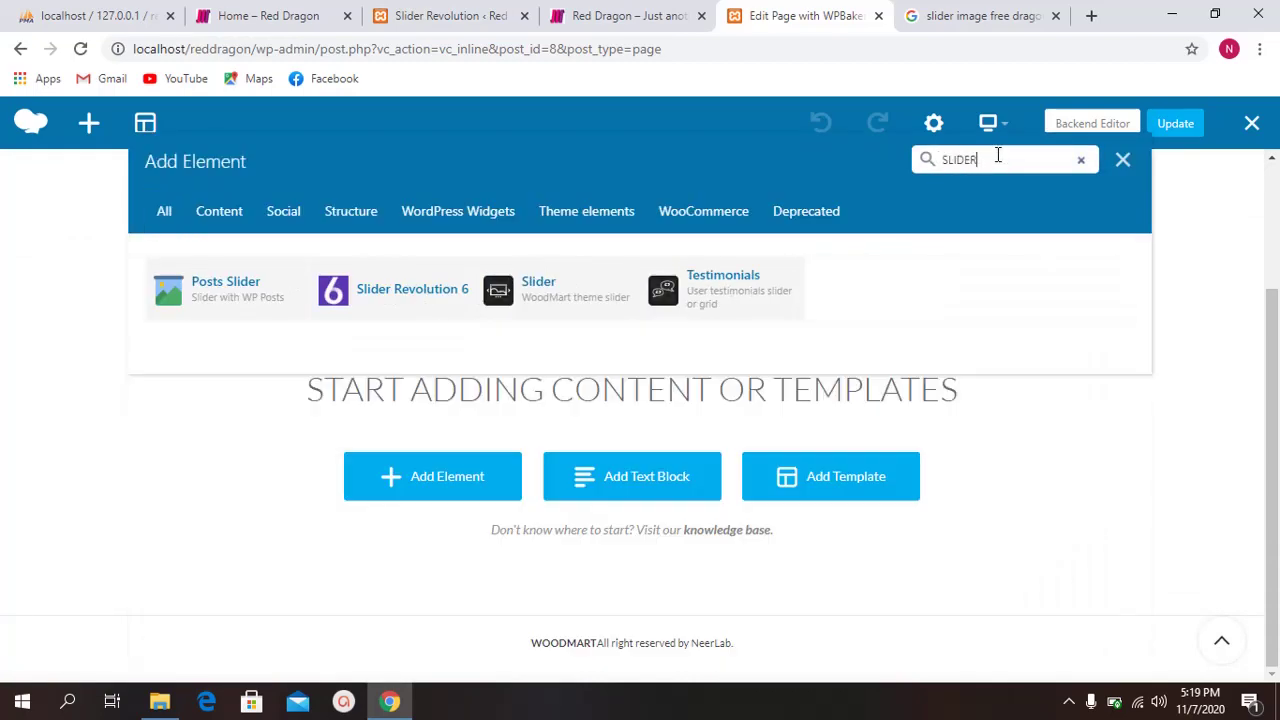
{"action": "left_click", "coordinate": [366, 300]}
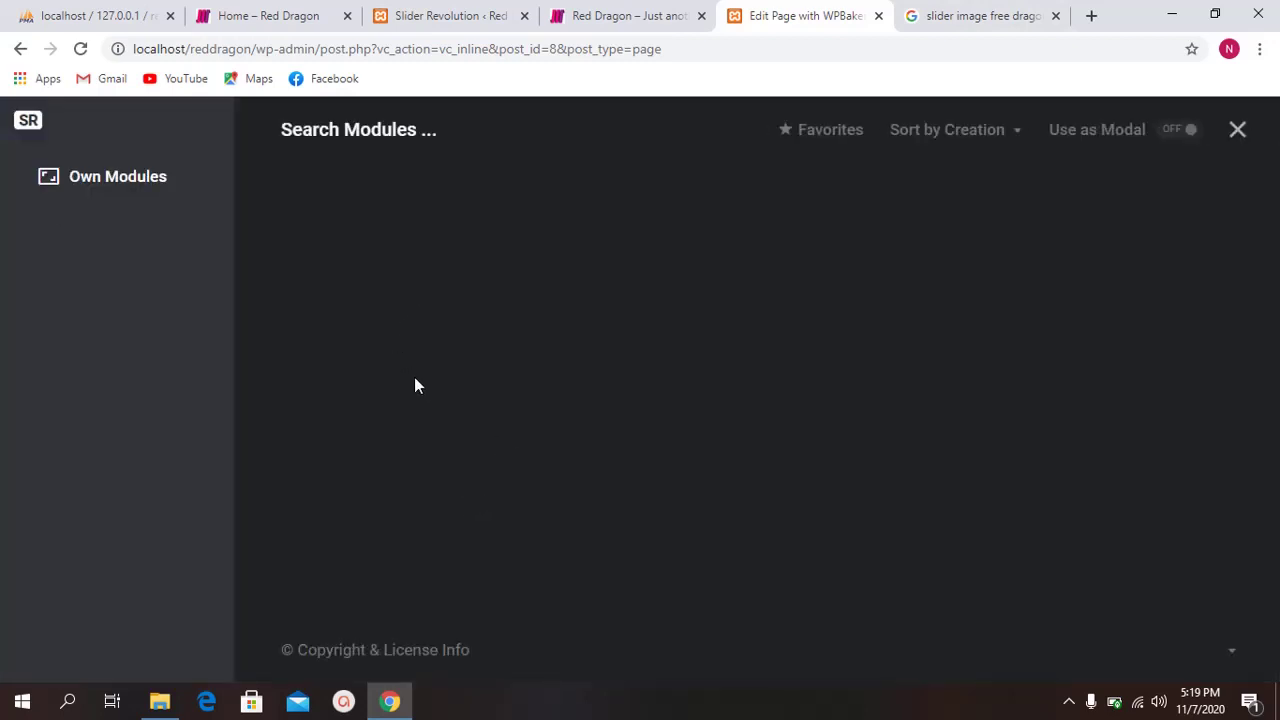
{"action": "left_click", "coordinate": [406, 254]}
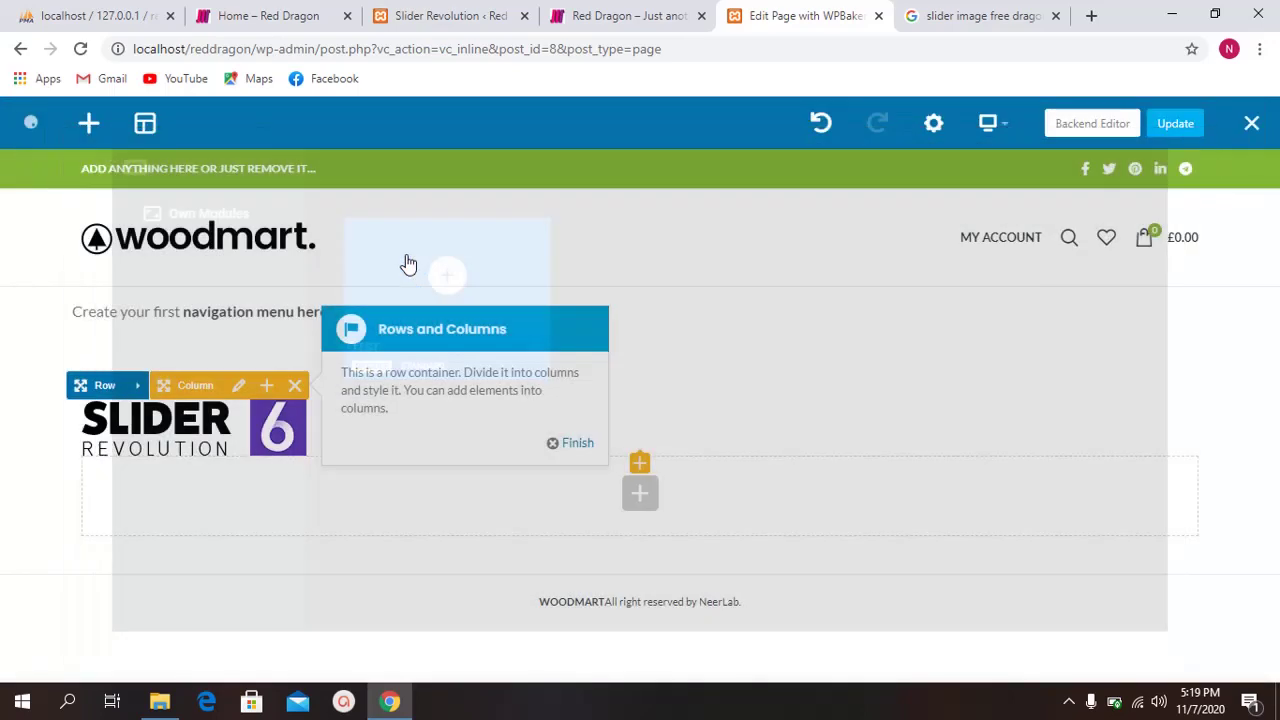
{"action": "left_click", "coordinate": [566, 446]}
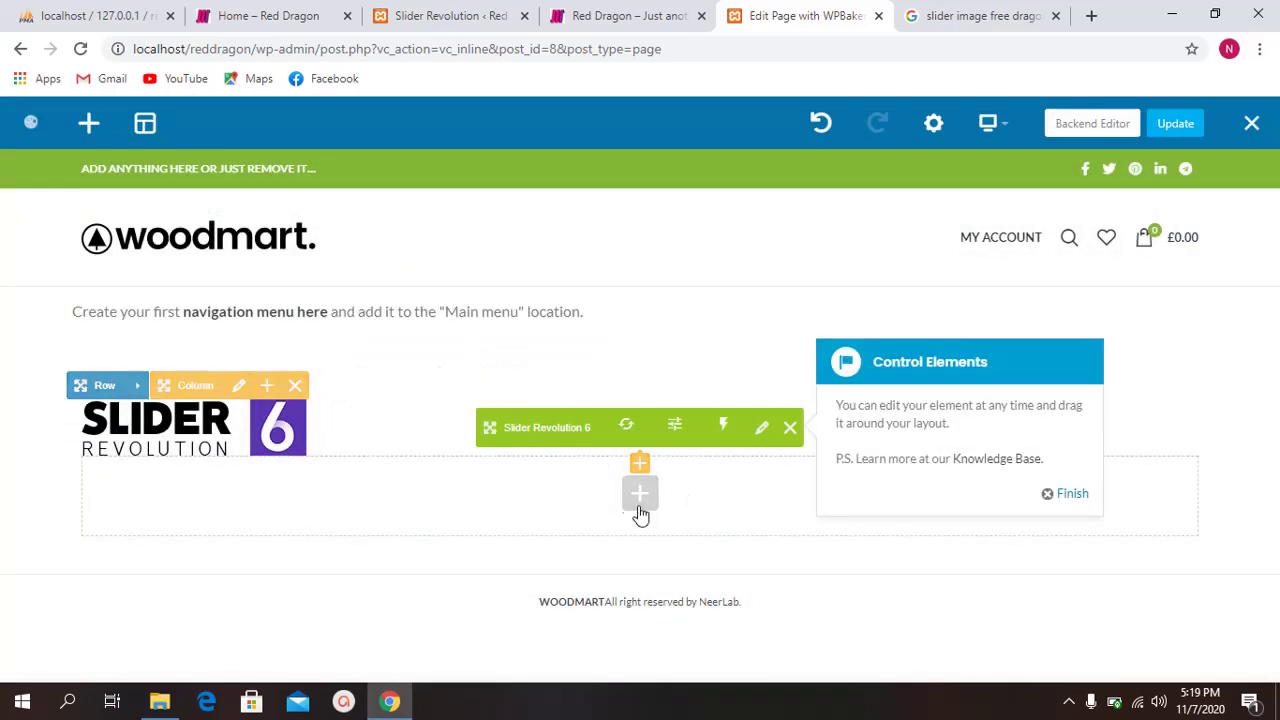
{"action": "left_click", "coordinate": [1076, 496]}
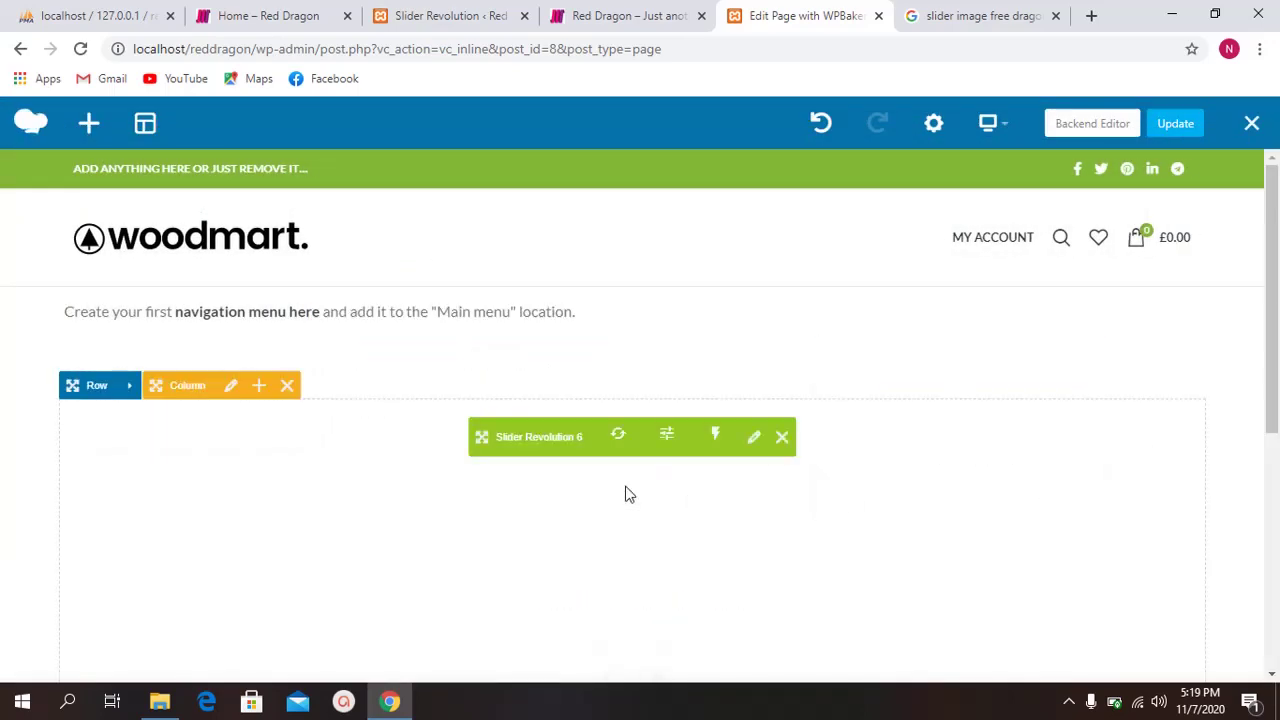
{"action": "scroll", "coordinate": [670, 330], "scroll_direction": "down", "scroll_amount": 5}
{"action": "scroll", "coordinate": [700, 336], "scroll_direction": "up", "scroll_amount": 3}
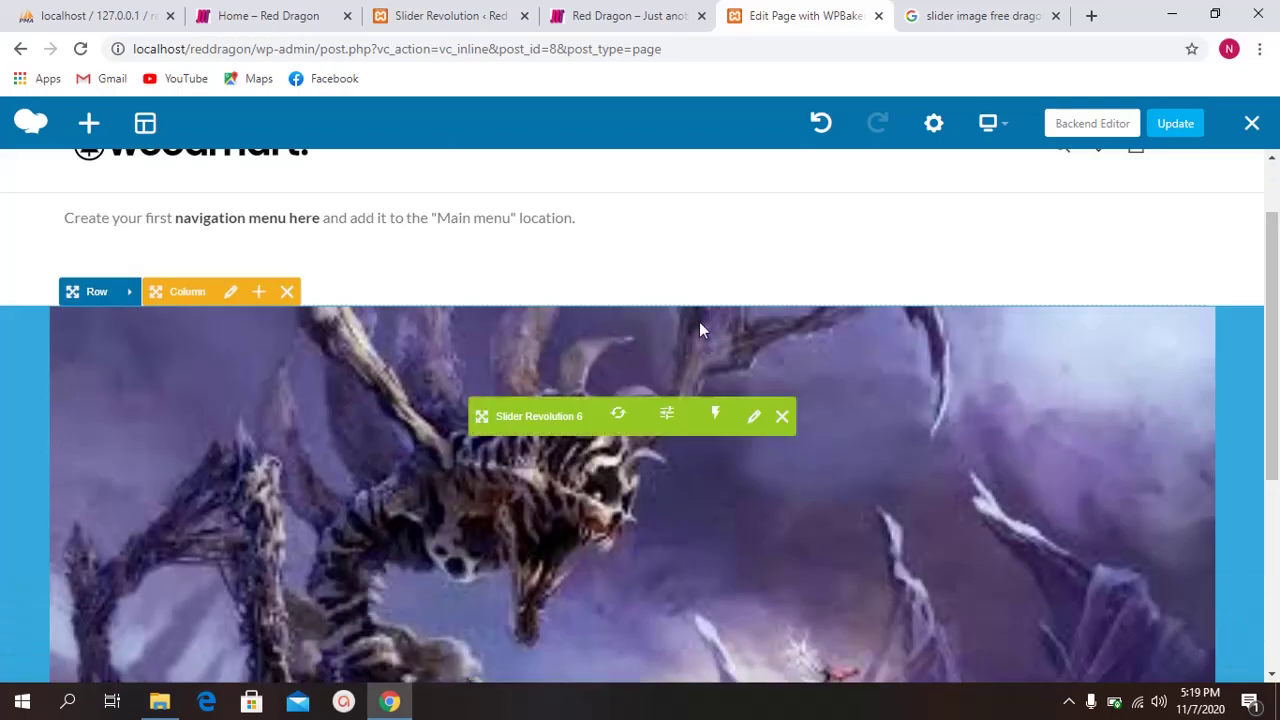
{"action": "scroll", "coordinate": [712, 305], "scroll_direction": "up", "scroll_amount": 2}
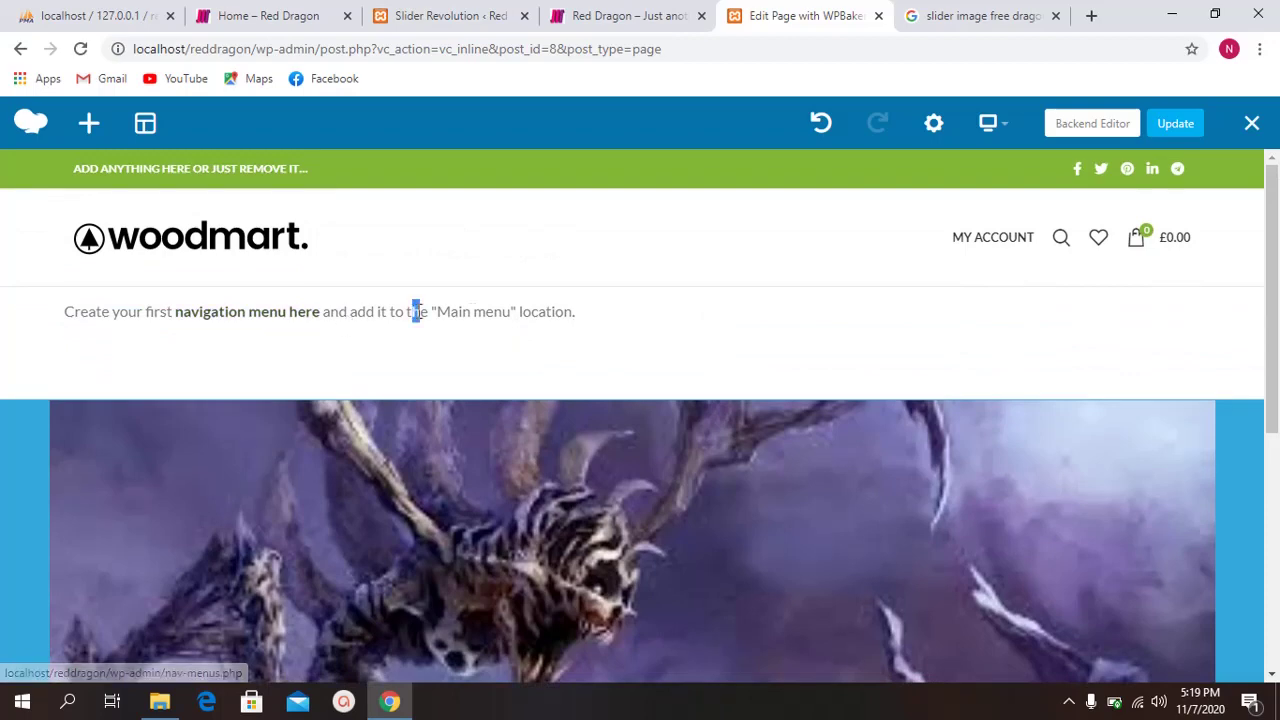
{"action": "scroll", "coordinate": [840, 330], "scroll_direction": "down", "scroll_amount": 5}
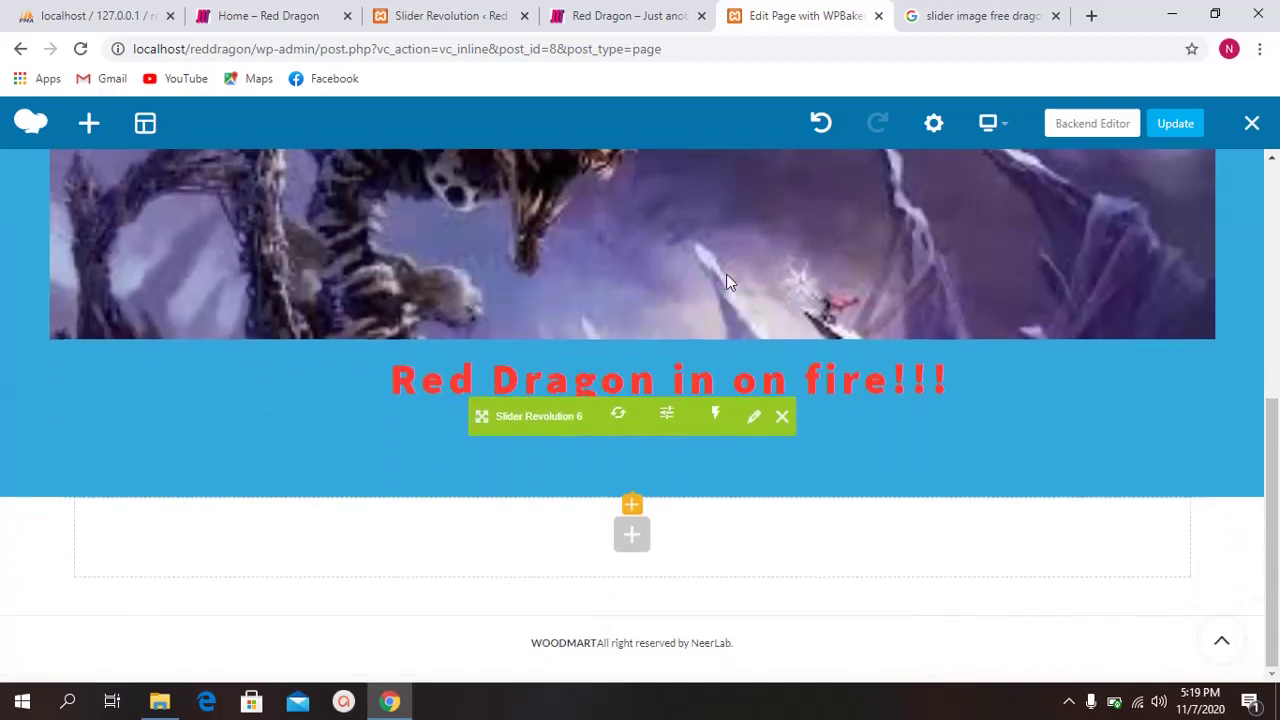
Step: Add a Row below the slider and set its layout to 1/3+1/3+1/3 columns
{"action": "left_click", "coordinate": [631, 535]}
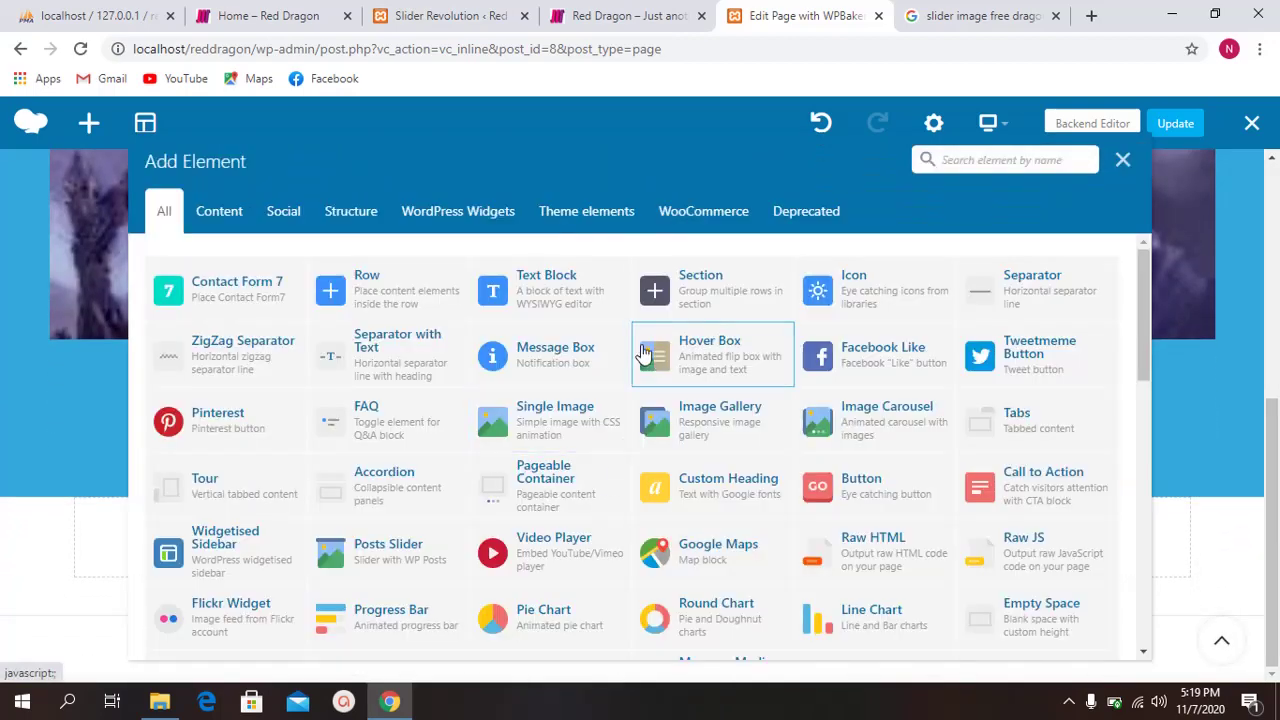
{"action": "left_click", "coordinate": [372, 287]}
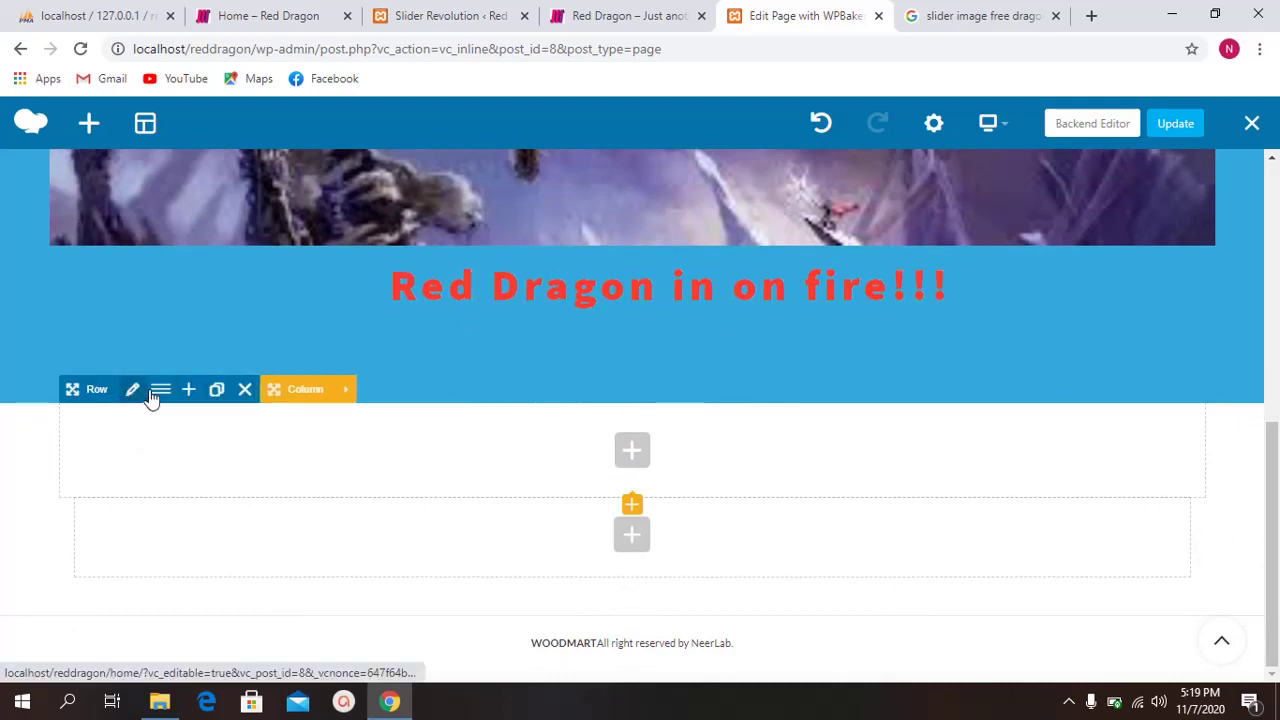
{"action": "left_click", "coordinate": [160, 390]}
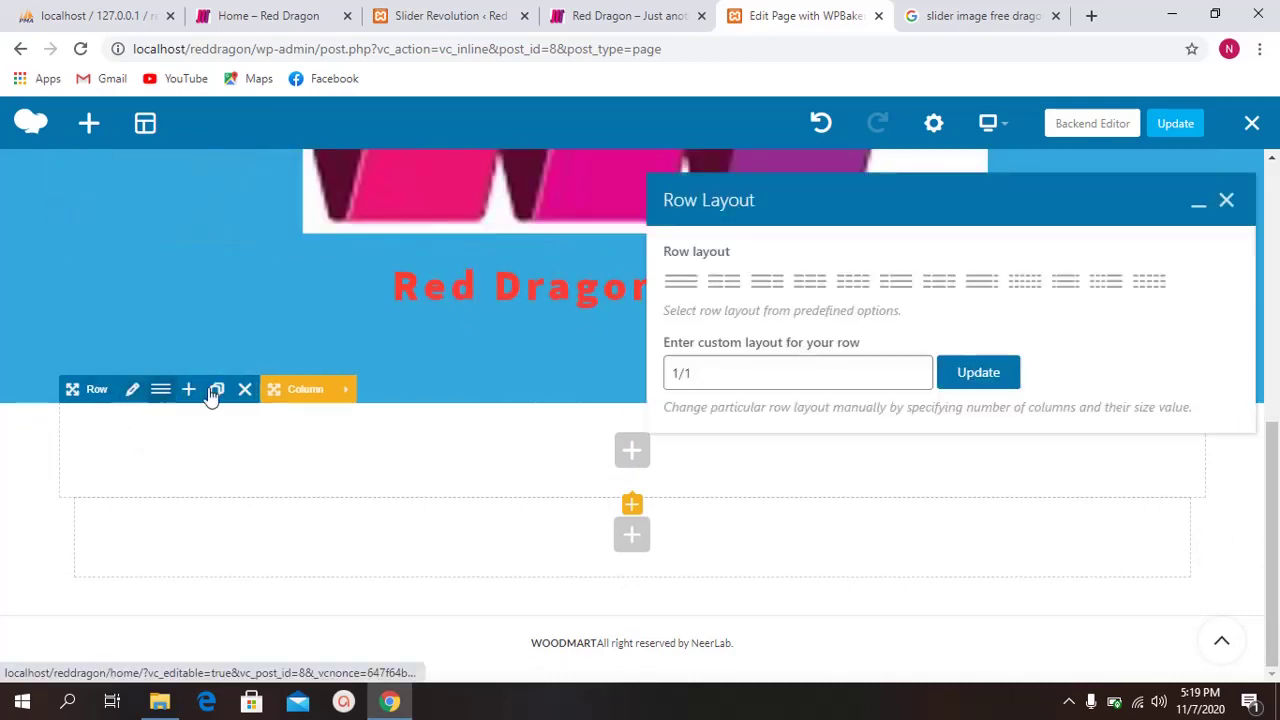
{"action": "left_click", "coordinate": [808, 284]}
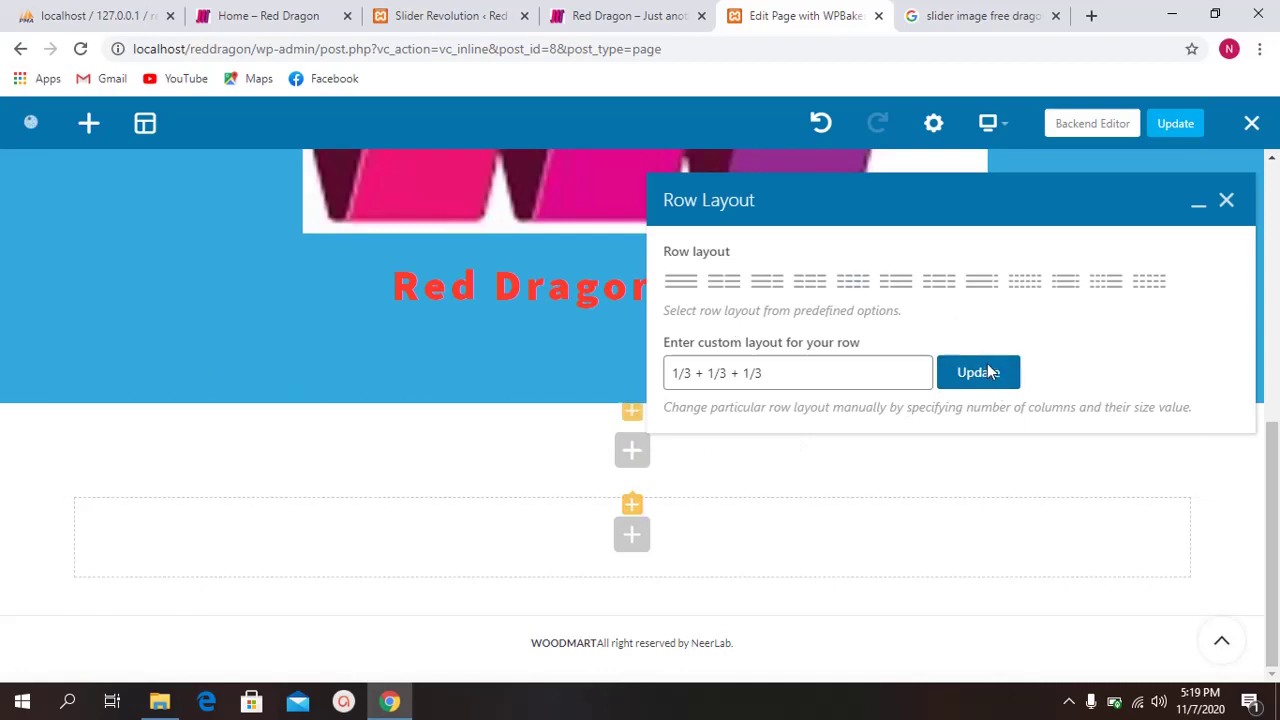
{"action": "left_click", "coordinate": [980, 16]}
Step: Search Google web results for 'free stock photos' and open the Pexels result
{"action": "left_click_drag", "start_coordinate": [329, 109], "coordinate": [5, 108]}
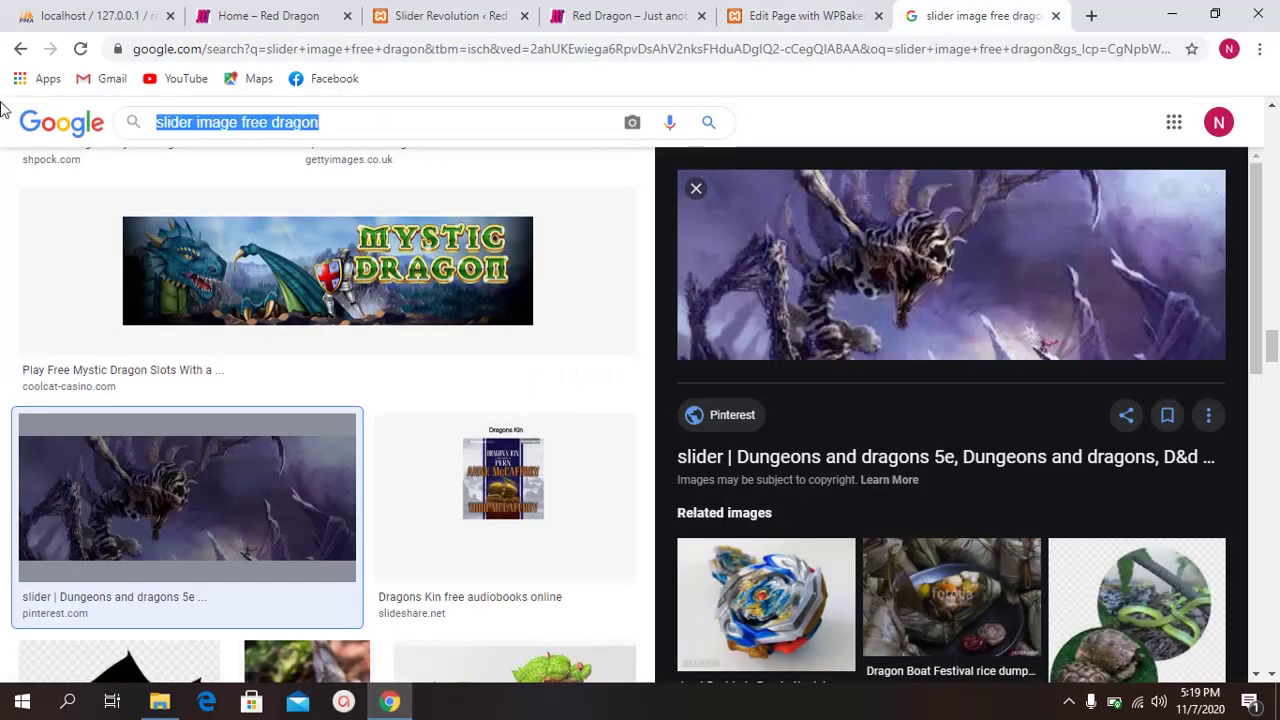
{"action": "type", "text": "FREE S"}
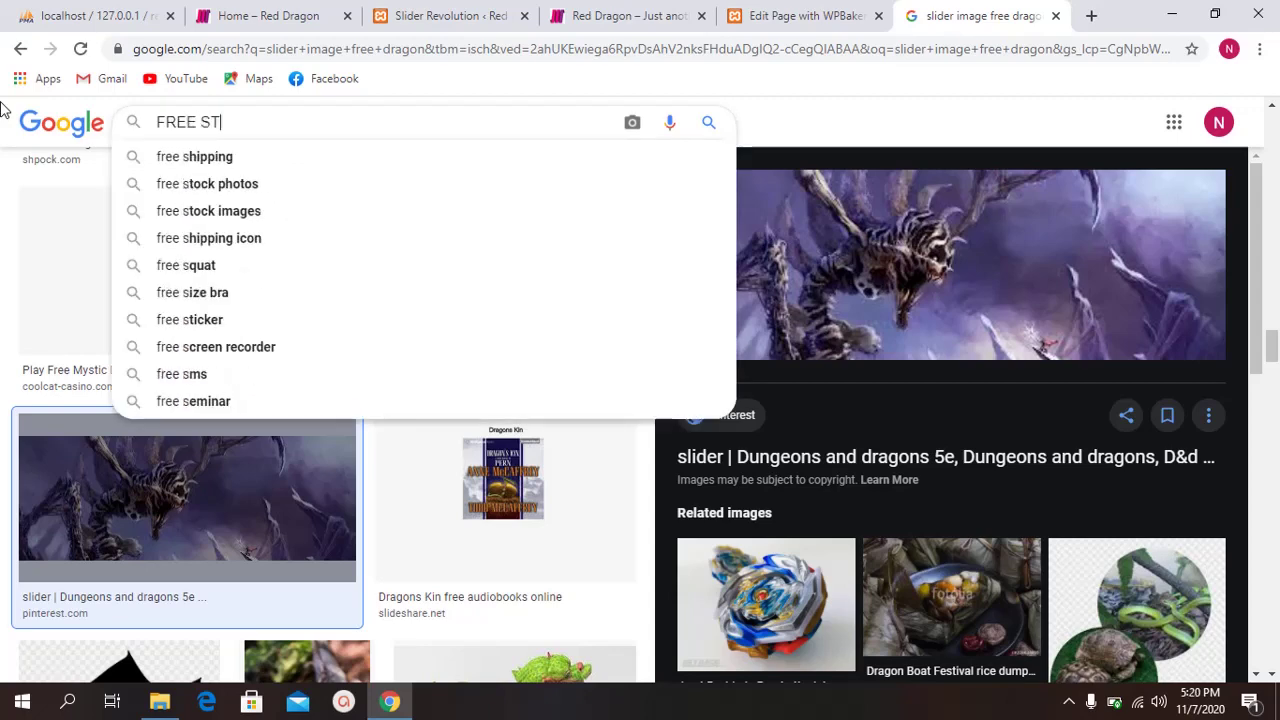
{"action": "type", "text": "T"}
{"action": "key", "text": "Down"}
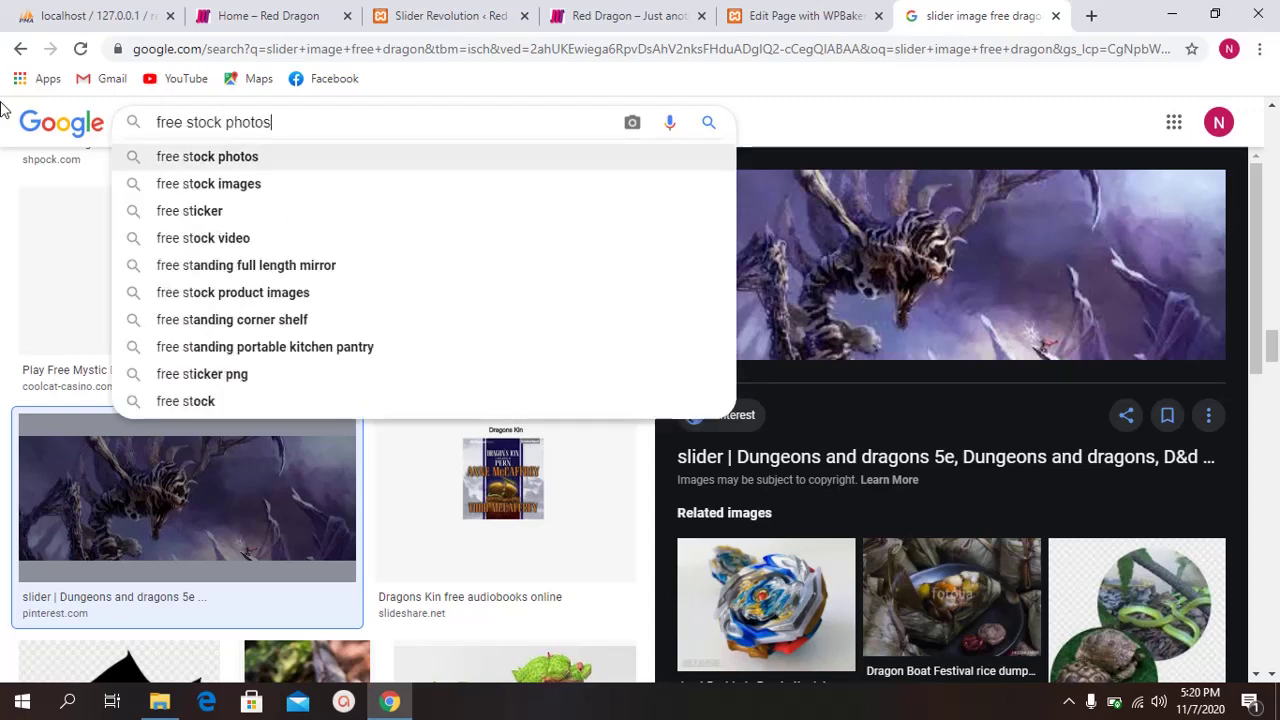
{"action": "key", "text": "Return"}
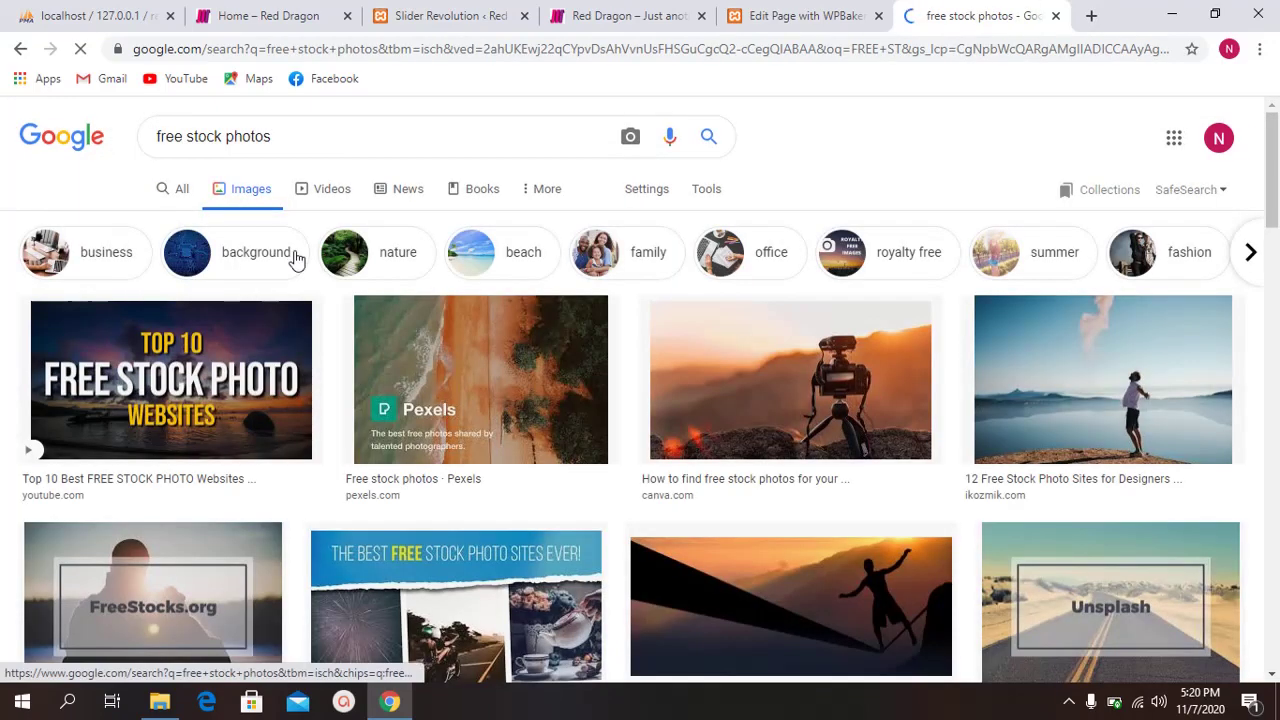
{"action": "left_click", "coordinate": [173, 200]}
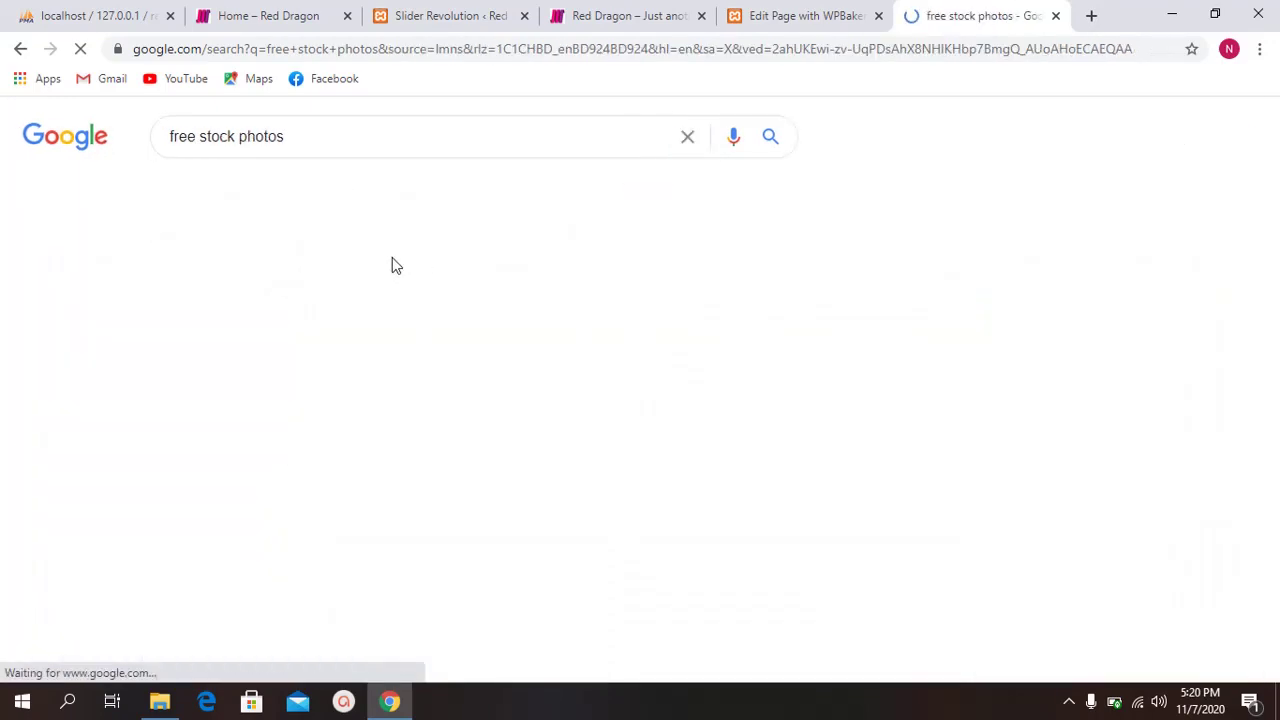
{"action": "scroll", "coordinate": [120, 320], "scroll_direction": "down", "scroll_amount": 3}
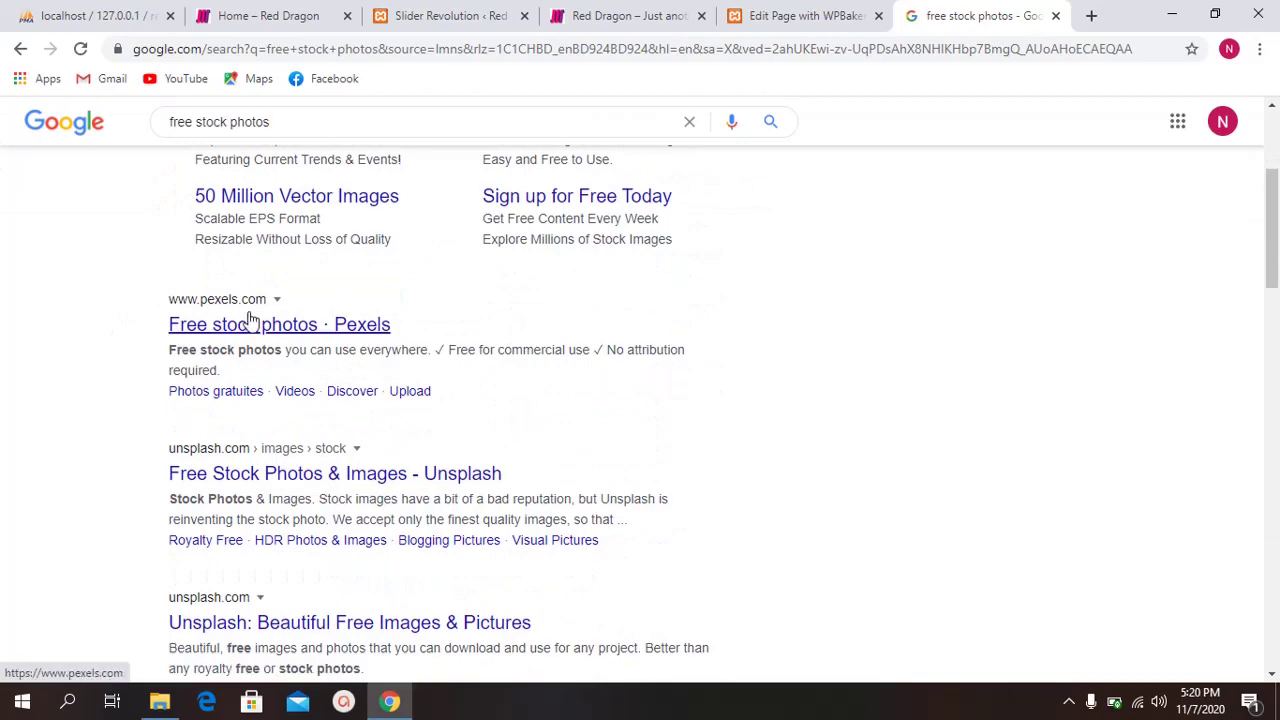
{"action": "left_click", "coordinate": [251, 322], "text": "ctrl"}
{"action": "left_click", "coordinate": [995, 15]}
Step: Download the woman-in-black-eyeglasses portrait and dismiss the Say thanks popup
{"action": "scroll", "coordinate": [585, 340], "scroll_direction": "down", "scroll_amount": 10}
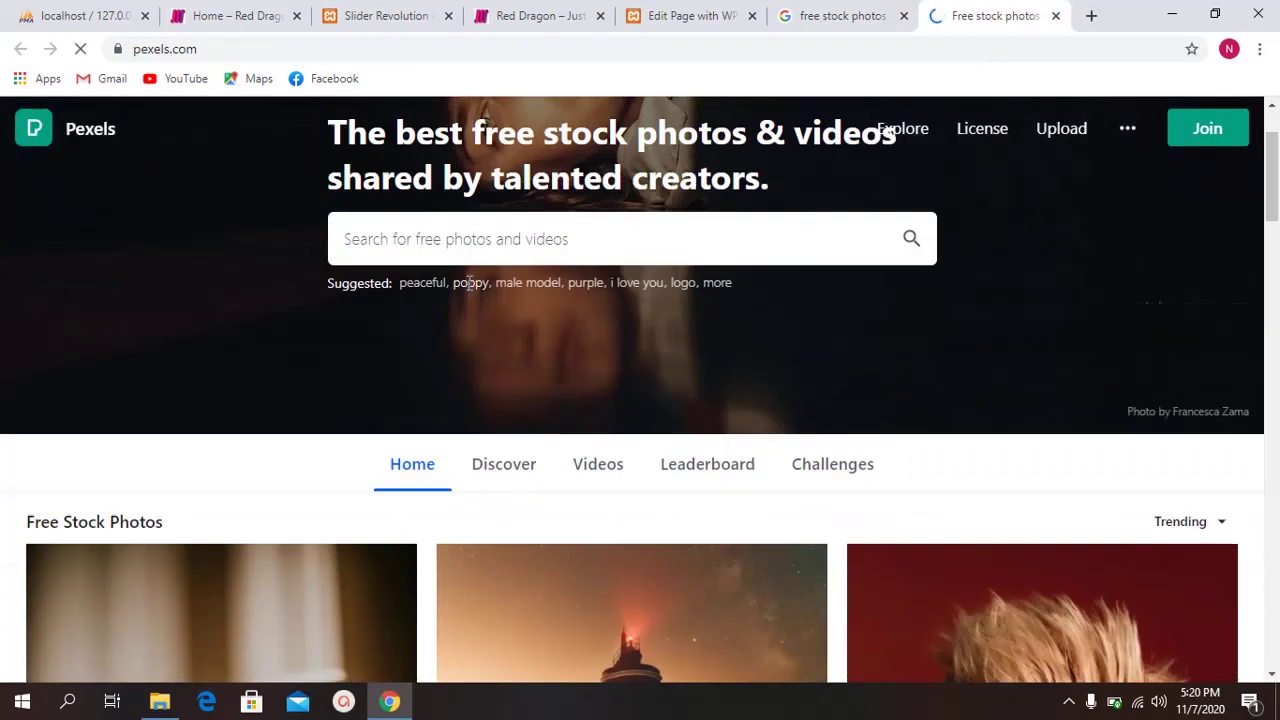
{"action": "scroll", "coordinate": [510, 326], "scroll_direction": "down", "scroll_amount": 9}
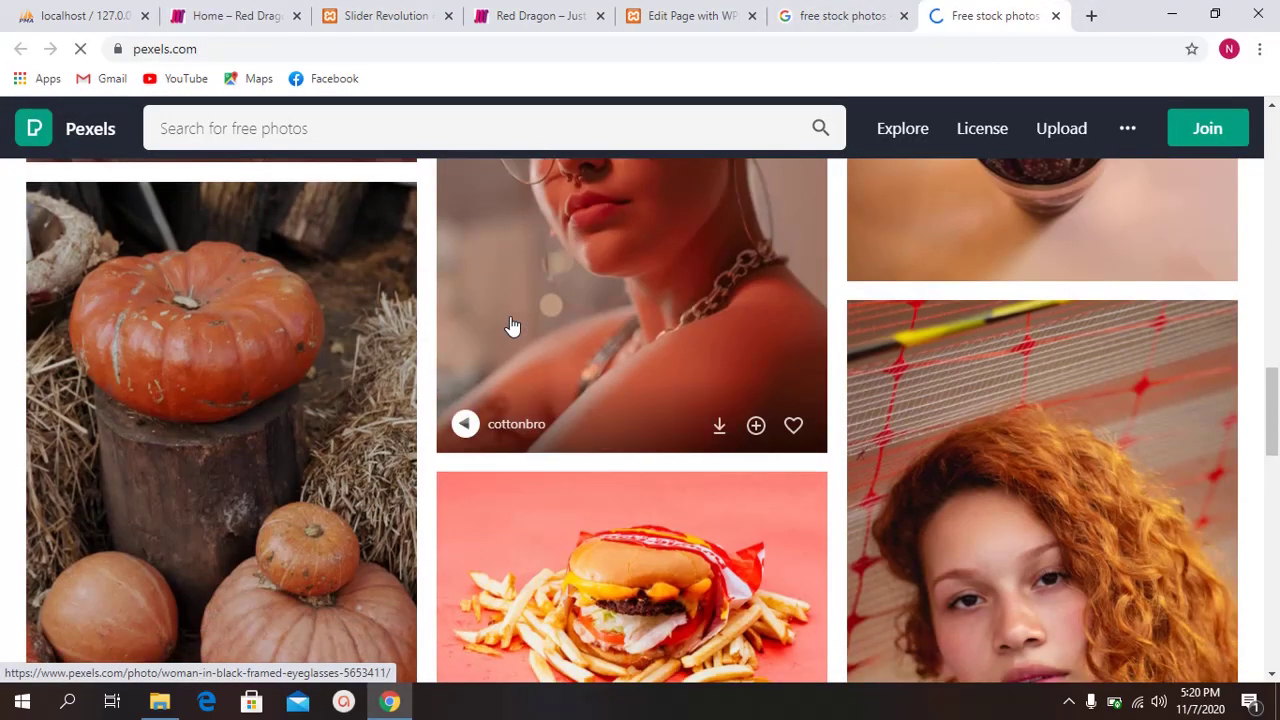
{"action": "scroll", "coordinate": [300, 320], "scroll_direction": "up", "scroll_amount": 7}
{"action": "scroll", "coordinate": [514, 337], "scroll_direction": "down", "scroll_amount": 7}
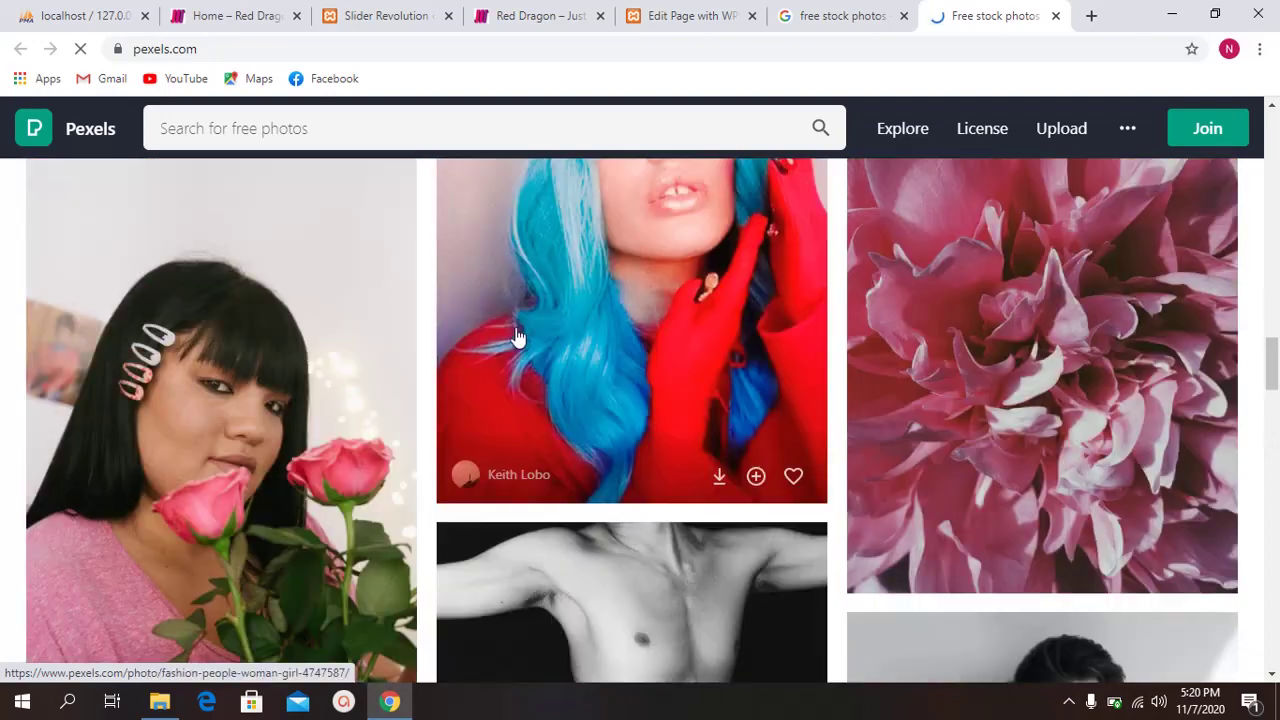
{"action": "scroll", "coordinate": [491, 337], "scroll_direction": "up", "scroll_amount": 6}
{"action": "scroll", "coordinate": [598, 340], "scroll_direction": "up", "scroll_amount": 6}
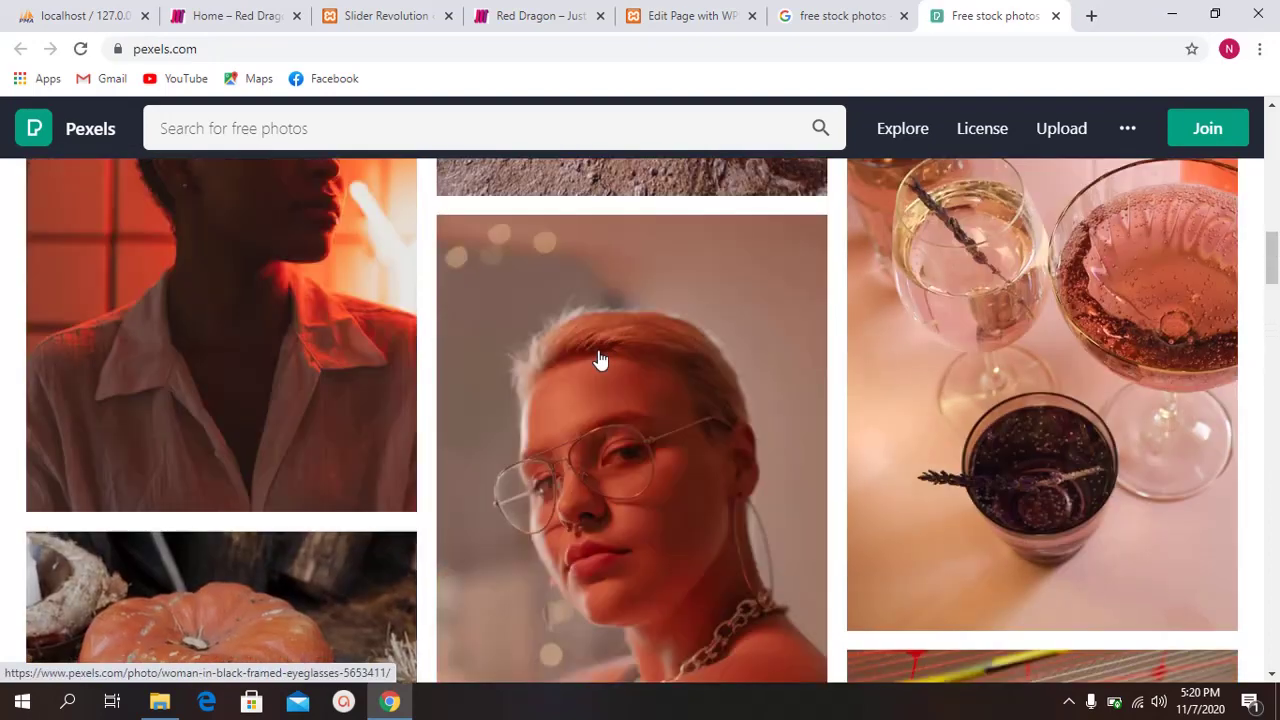
{"action": "left_click", "coordinate": [600, 360]}
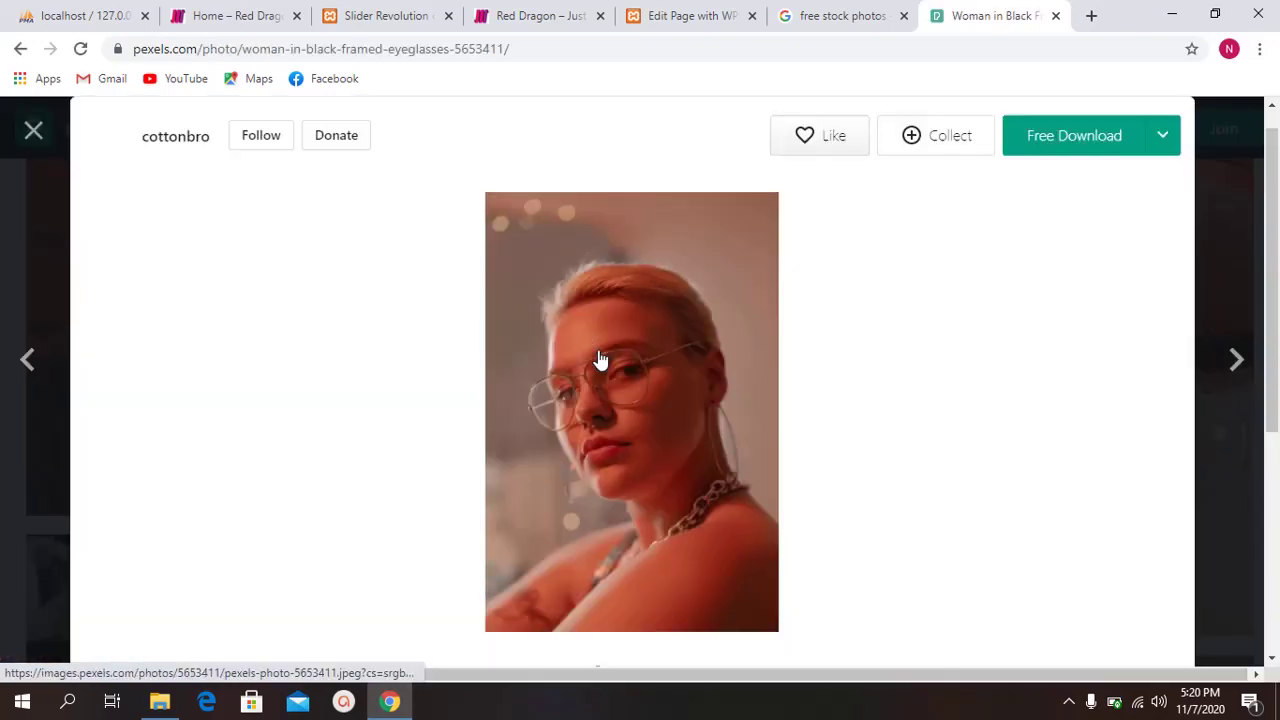
{"action": "right_click", "coordinate": [643, 306]}
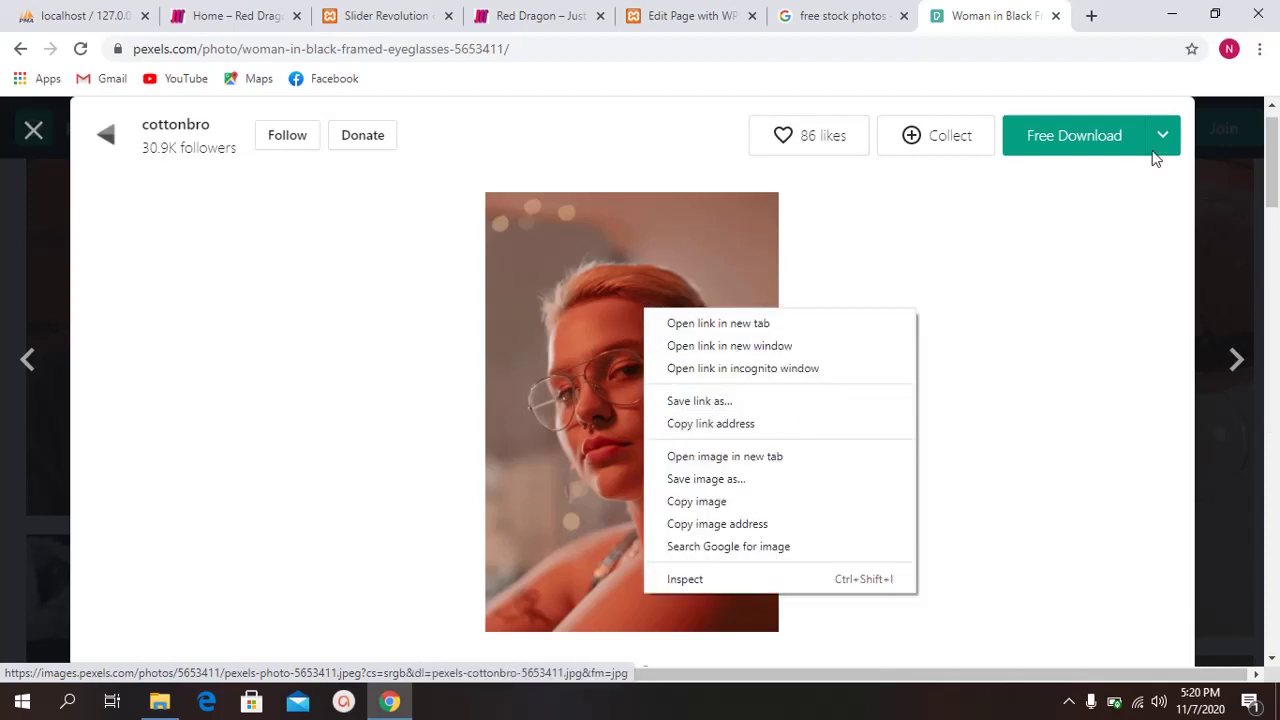
{"action": "left_click", "coordinate": [1080, 137]}
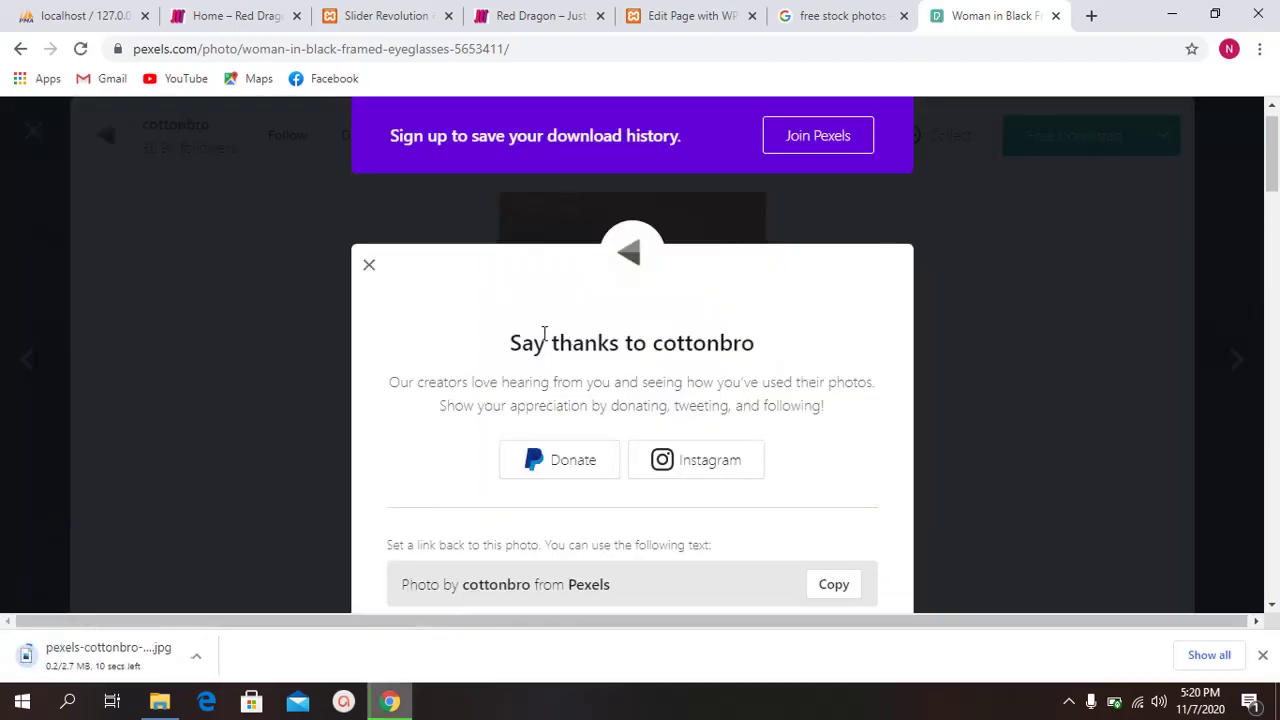
{"action": "left_click", "coordinate": [971, 268]}
Step: Open the woman-in-pink-dress photo, then close it back to the grid
{"action": "scroll", "coordinate": [791, 357], "scroll_direction": "down", "scroll_amount": 8}
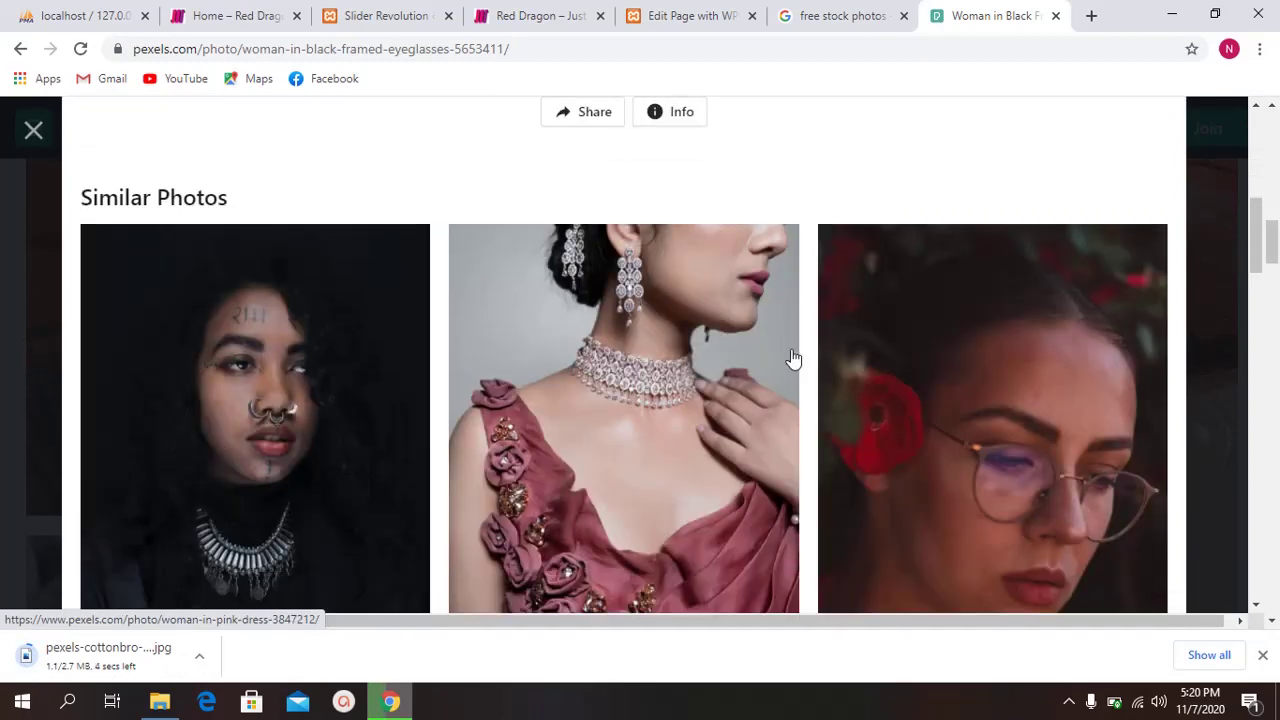
{"action": "scroll", "coordinate": [617, 360], "scroll_direction": "up", "scroll_amount": 2}
{"action": "left_click", "coordinate": [617, 360]}
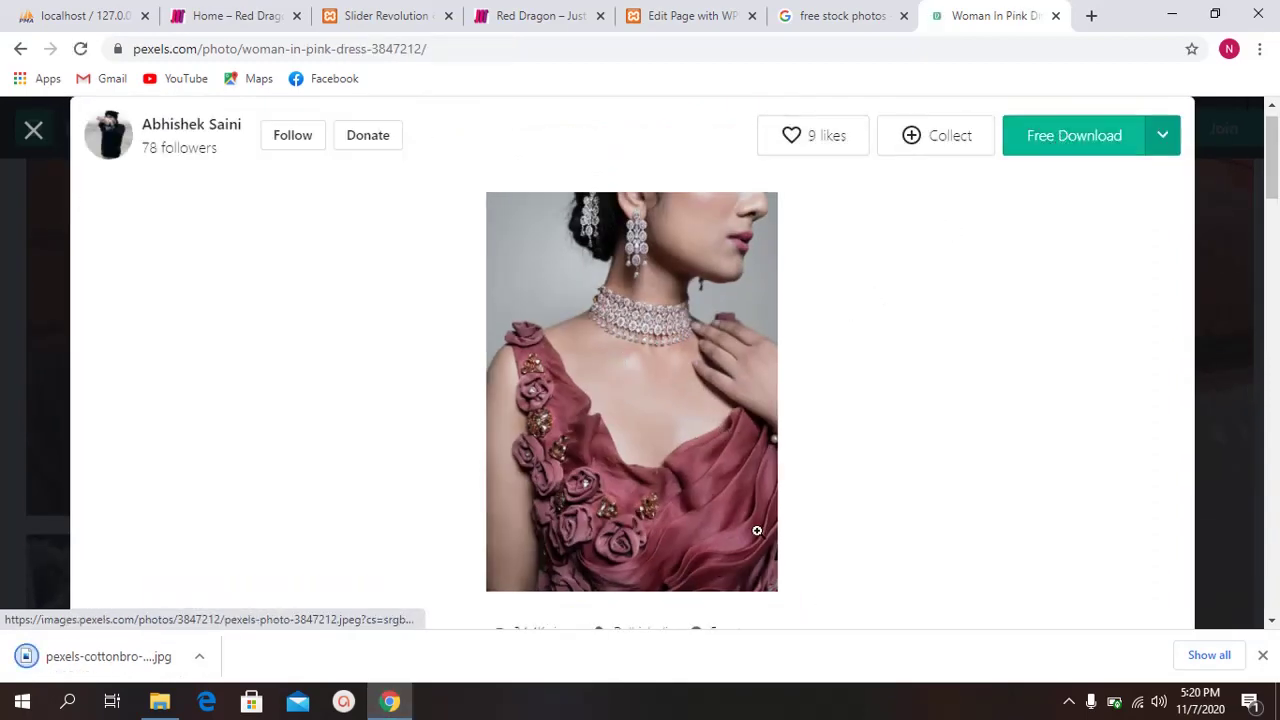
{"action": "scroll", "coordinate": [837, 469], "scroll_direction": "down", "scroll_amount": 12}
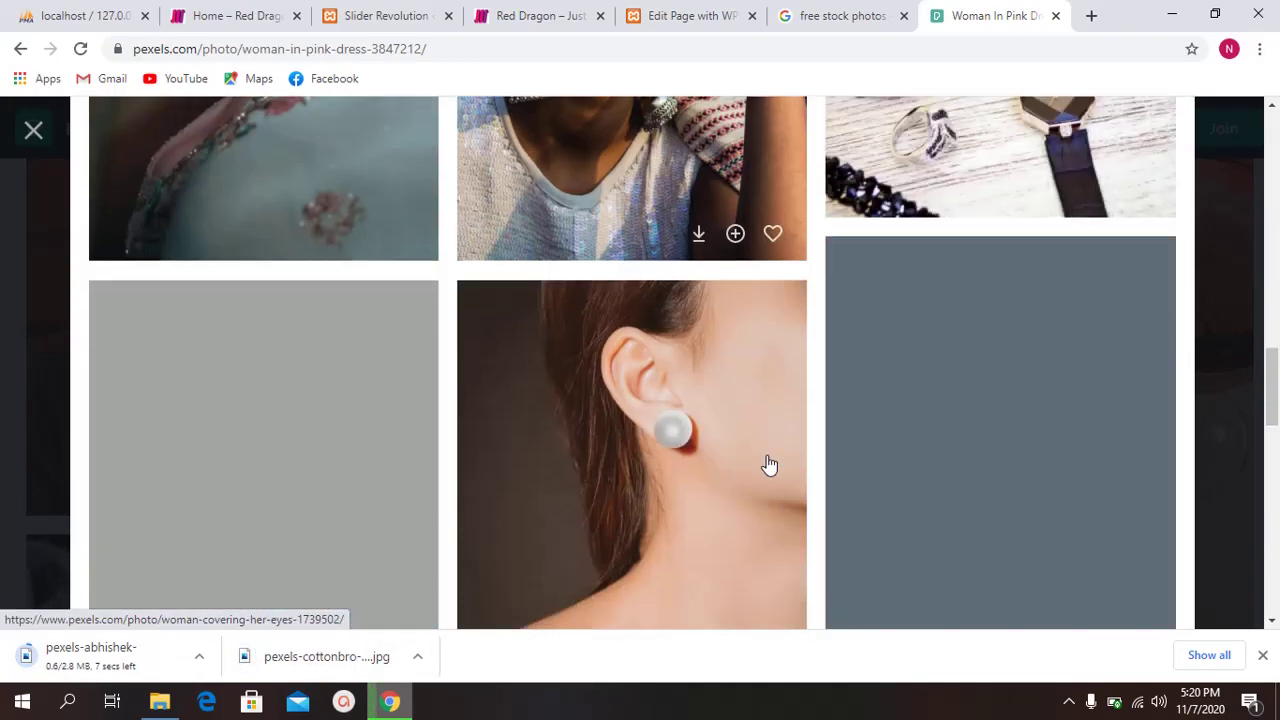
{"action": "scroll", "coordinate": [766, 466], "scroll_direction": "down", "scroll_amount": 10}
{"action": "left_click", "coordinate": [33, 130]}
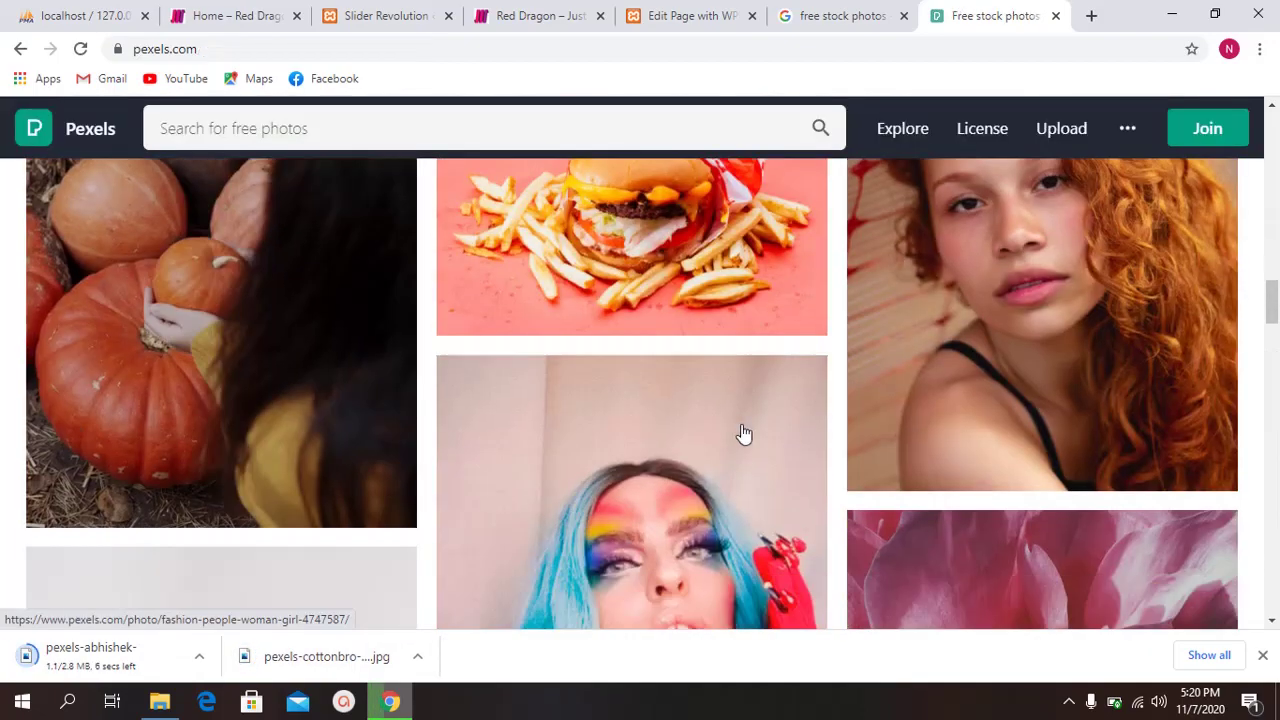
Step: Browse the home grid and preview an apple video before closing it
{"action": "scroll", "coordinate": [743, 433], "scroll_direction": "down", "scroll_amount": 15}
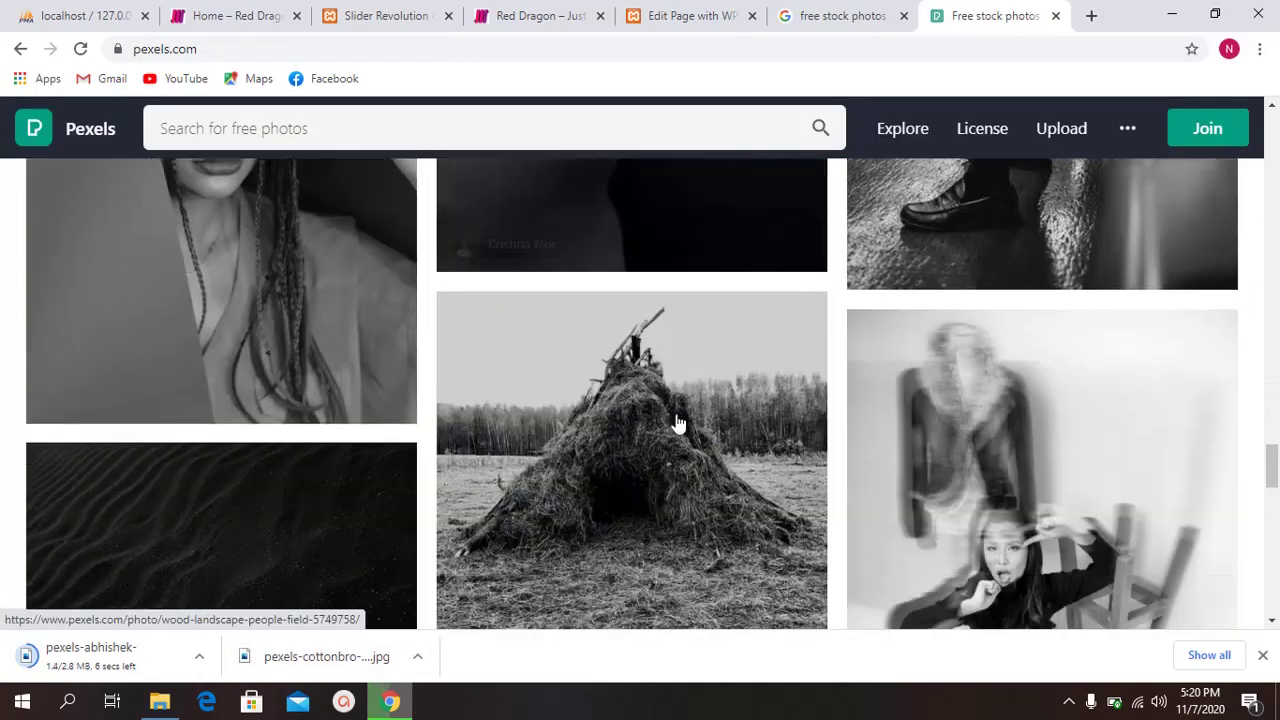
{"action": "scroll", "coordinate": [677, 424], "scroll_direction": "down", "scroll_amount": 15}
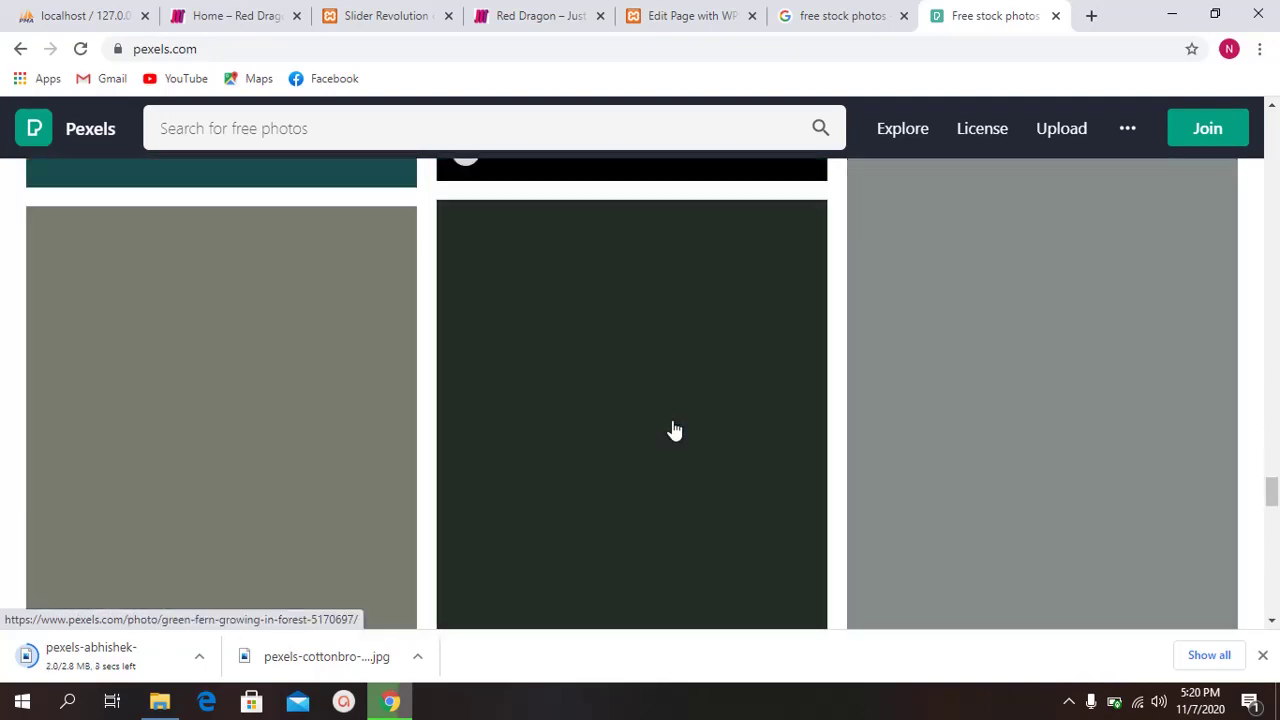
{"action": "scroll", "coordinate": [675, 430], "scroll_direction": "down", "scroll_amount": 3}
{"action": "scroll", "coordinate": [668, 422], "scroll_direction": "up", "scroll_amount": 8}
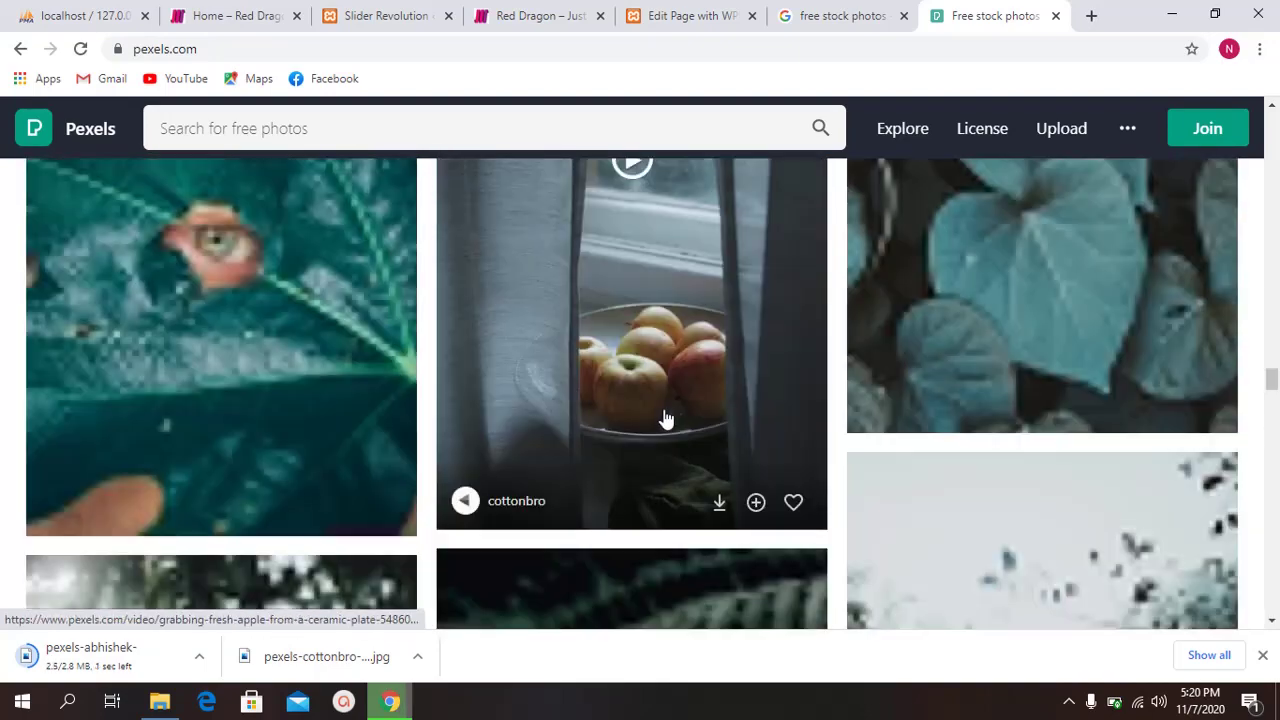
{"action": "left_click", "coordinate": [666, 418]}
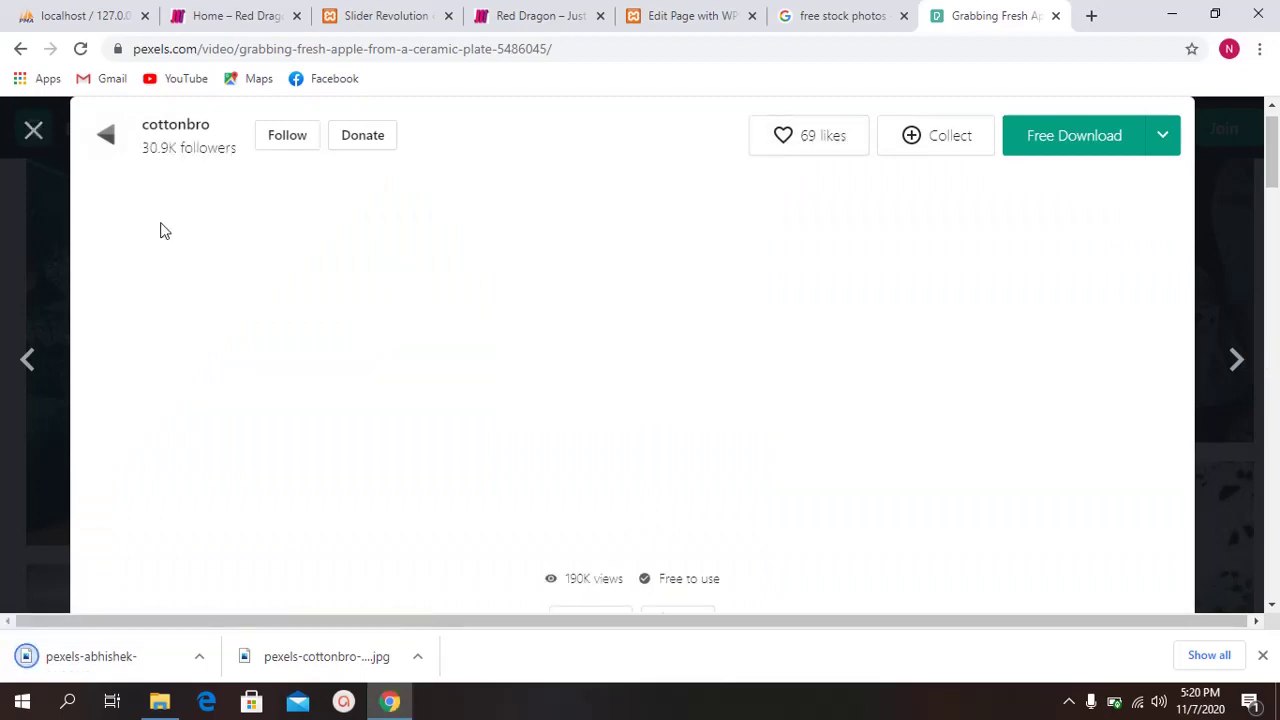
{"action": "left_click", "coordinate": [44, 132]}
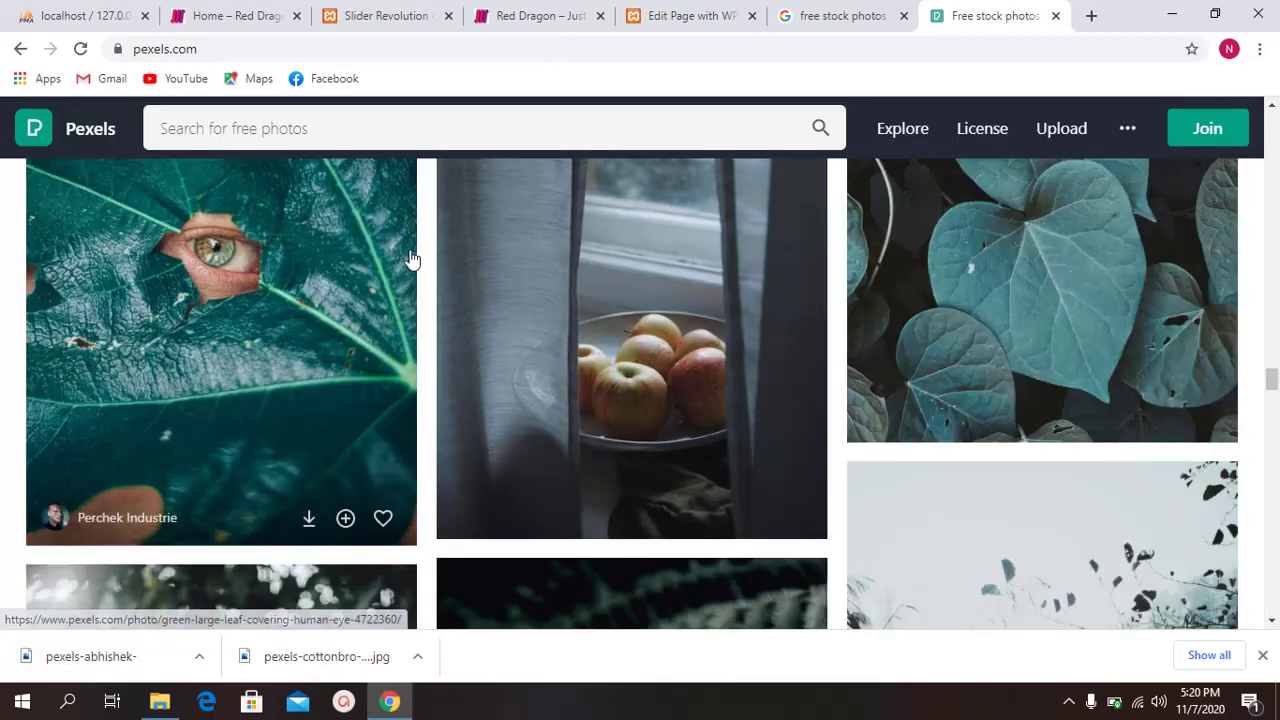
{"action": "scroll", "coordinate": [615, 310], "scroll_direction": "down", "scroll_amount": 3}
{"action": "scroll", "coordinate": [605, 308], "scroll_direction": "down", "scroll_amount": 6}
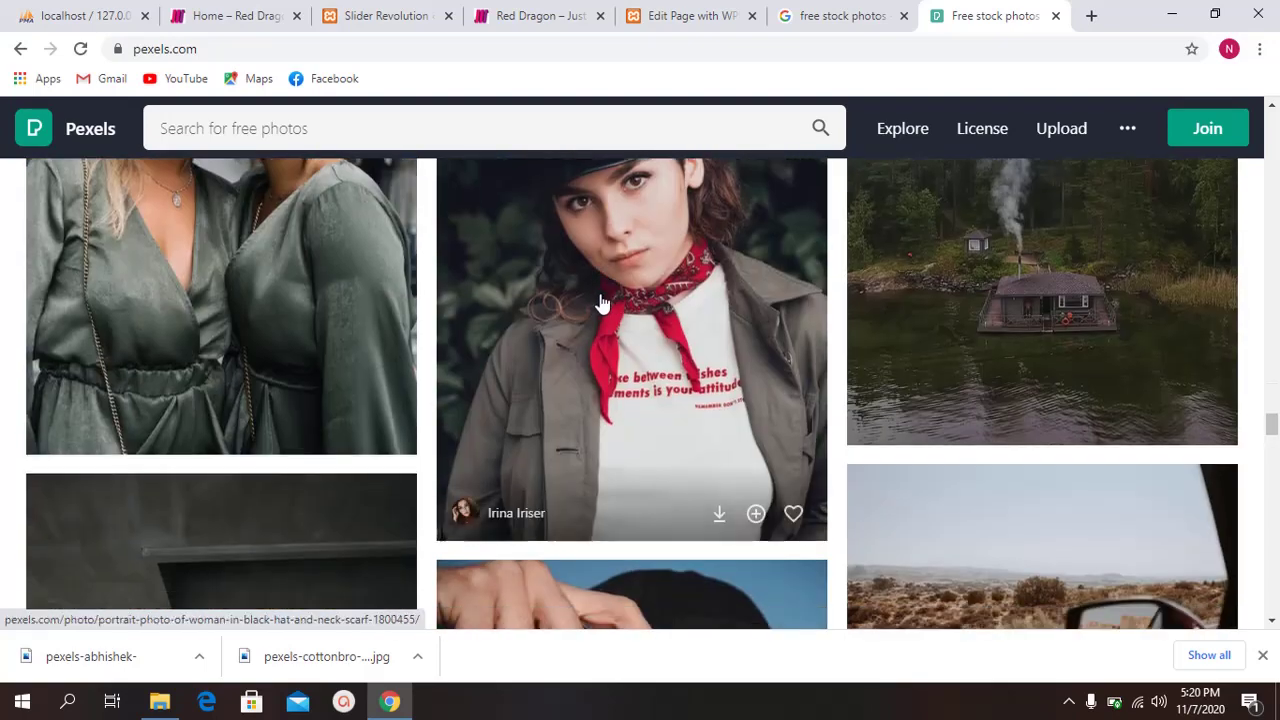
{"action": "left_click", "coordinate": [404, 122]}
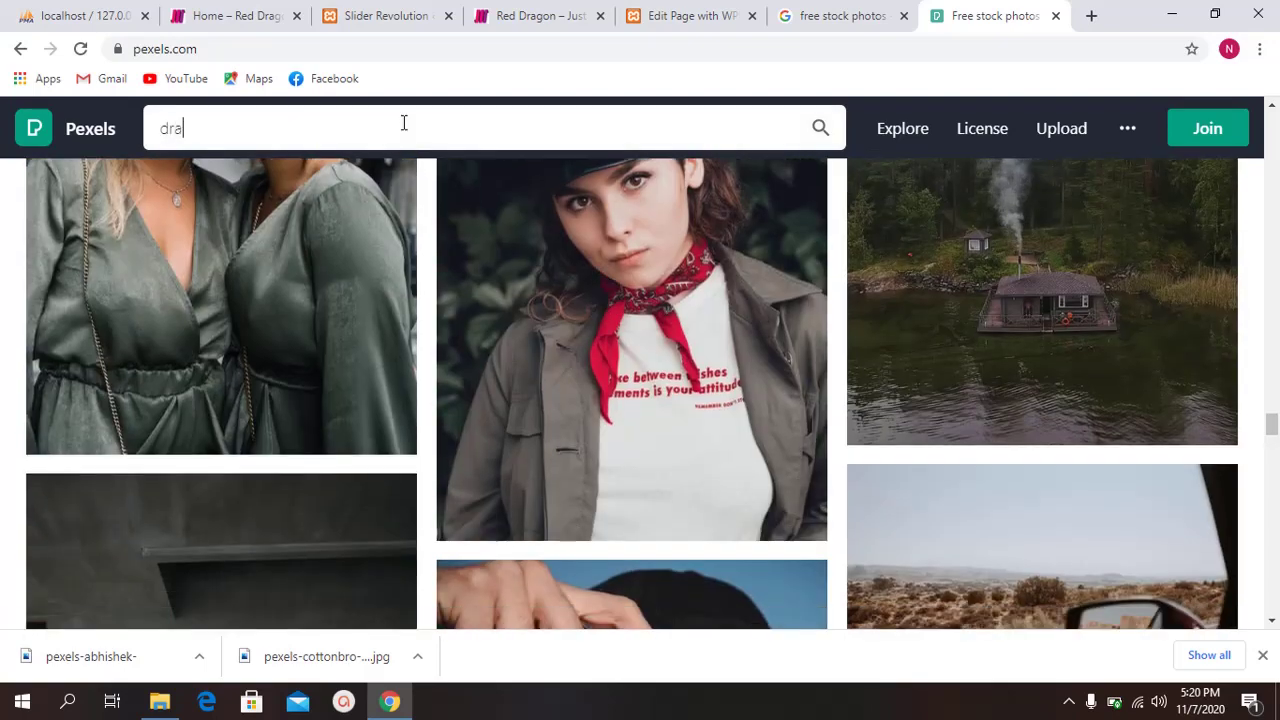
Step: Search Pexels for 'dragon' and download the white Buddha dragon statue photo
{"action": "type", "text": "dragon"}
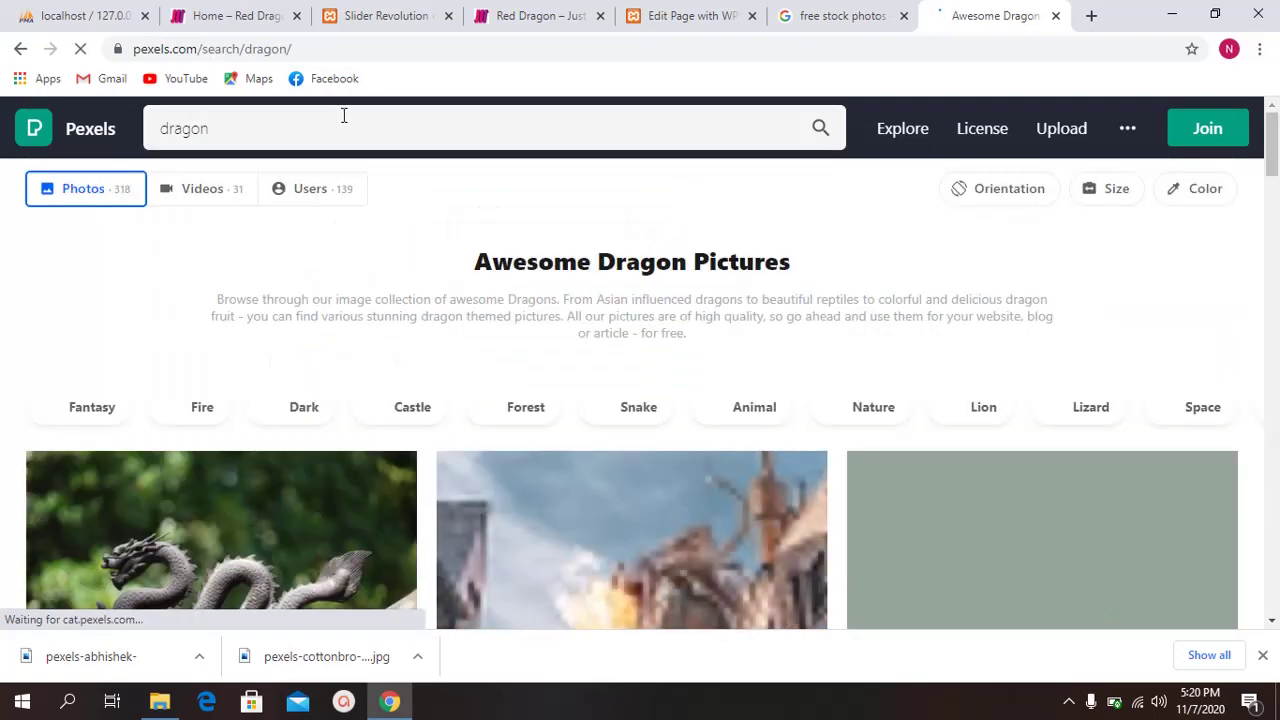
{"action": "scroll", "coordinate": [634, 257], "scroll_direction": "down", "scroll_amount": 3}
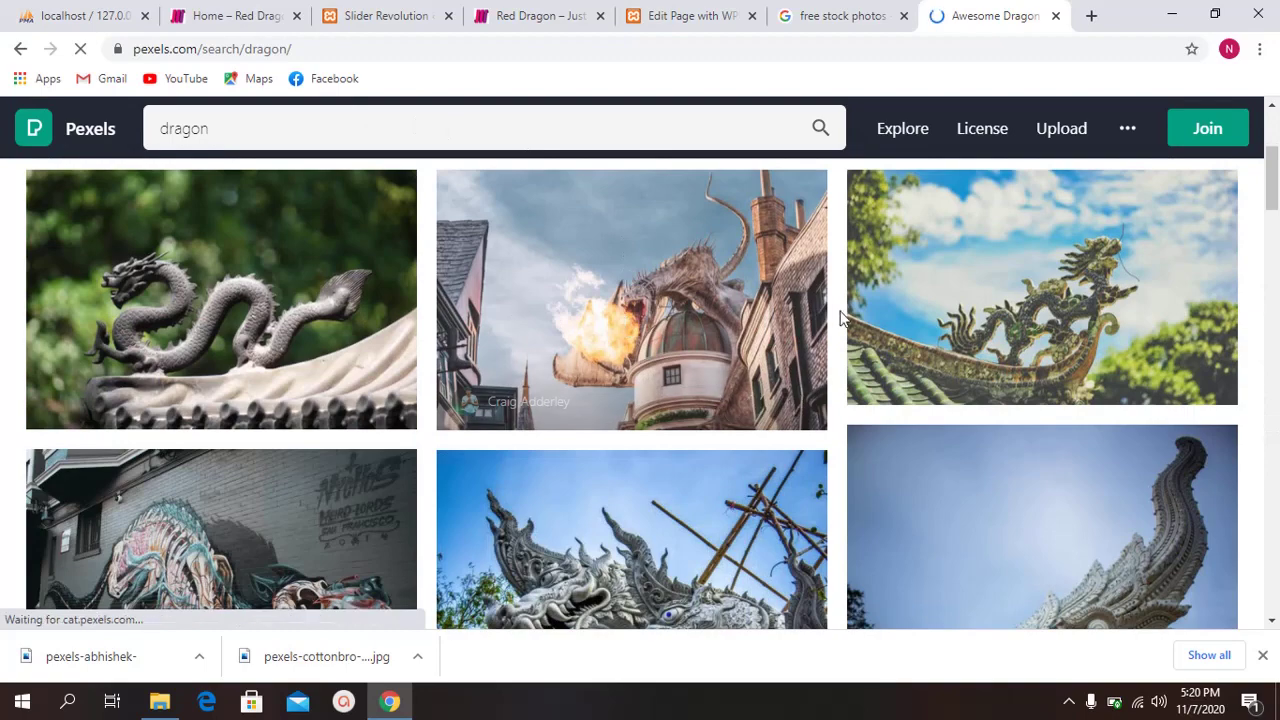
{"action": "scroll", "coordinate": [575, 387], "scroll_direction": "down", "scroll_amount": 2}
{"action": "left_click", "coordinate": [575, 387]}
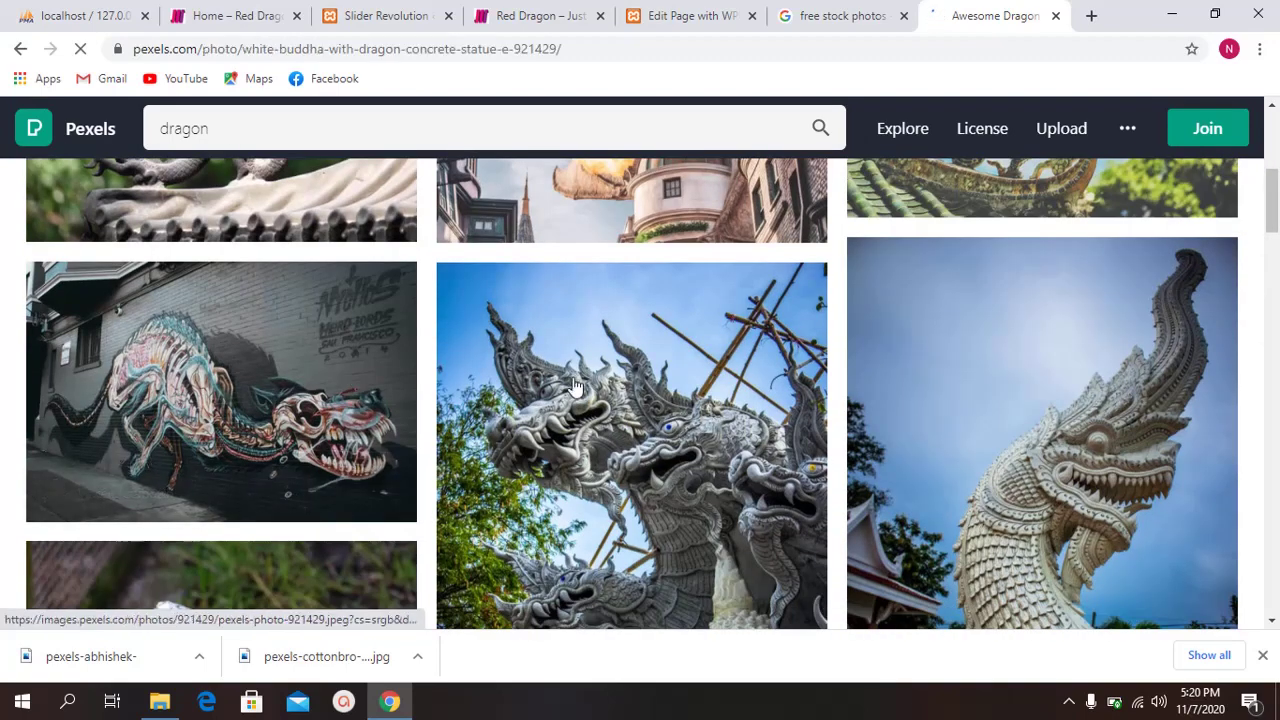
{"action": "right_click", "coordinate": [650, 359]}
{"action": "left_click", "coordinate": [835, 335]}
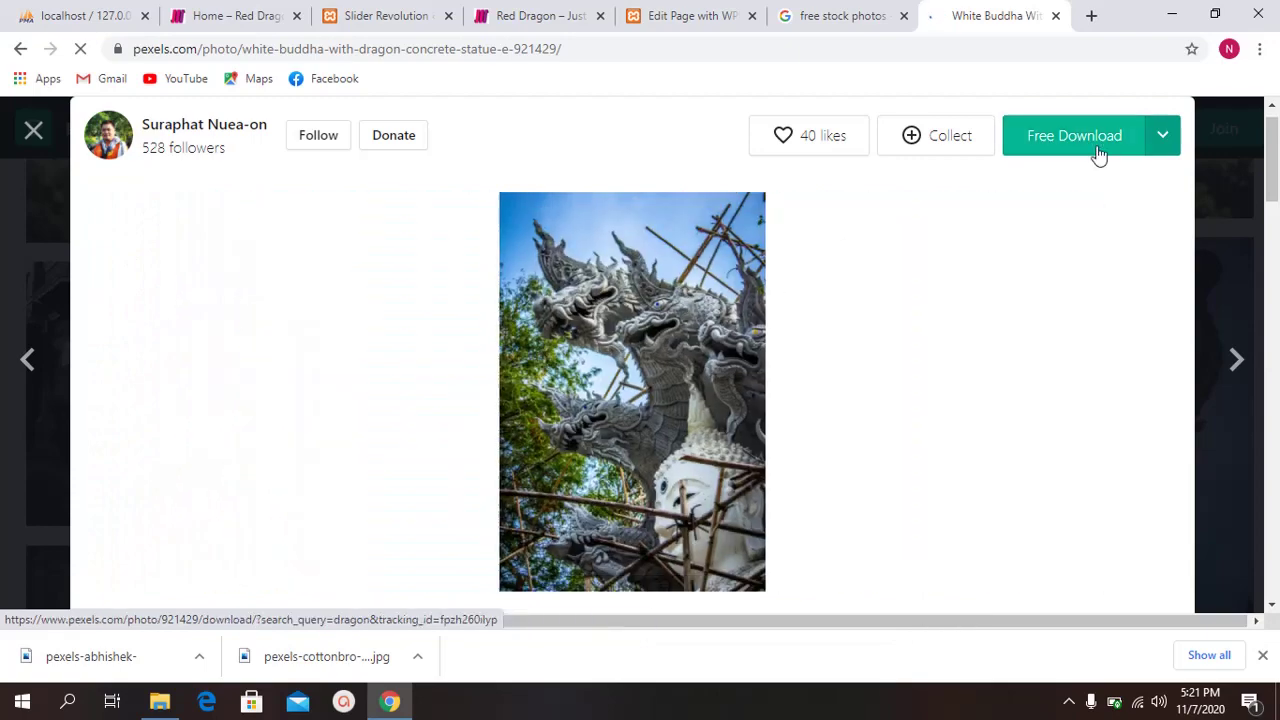
{"action": "left_click", "coordinate": [1099, 155]}
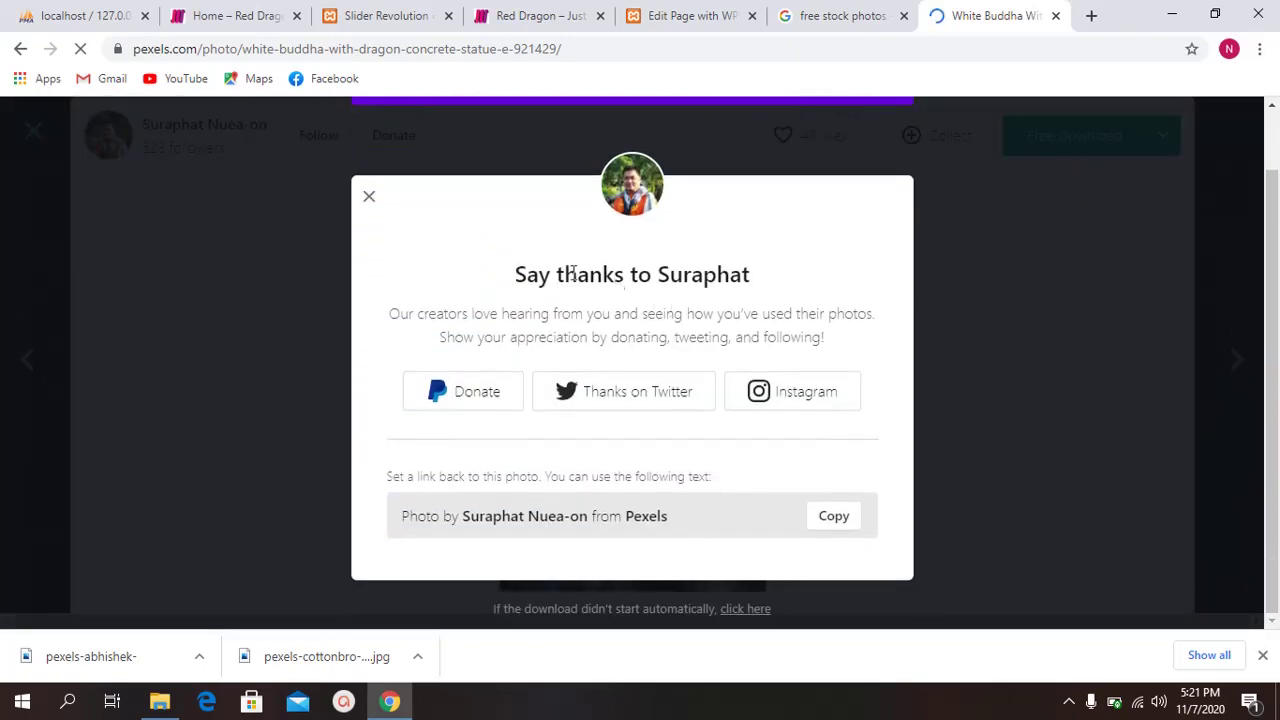
Step: Dismiss the thank-the-photographer dialog and open the White Dragon Statue photo from similar photos
{"action": "left_click", "coordinate": [365, 268]}
{"action": "scroll", "coordinate": [815, 330], "scroll_direction": "down", "scroll_amount": 5}
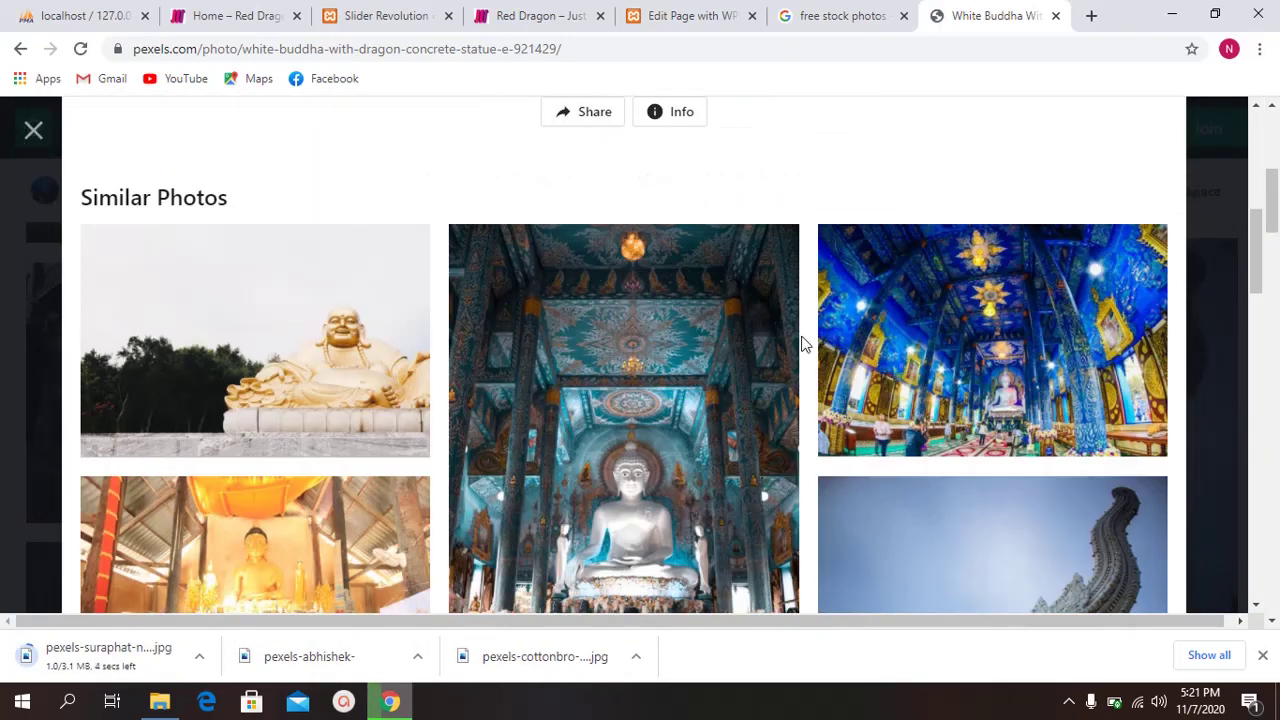
{"action": "scroll", "coordinate": [805, 345], "scroll_direction": "down", "scroll_amount": 6}
{"action": "left_click", "coordinate": [960, 292]}
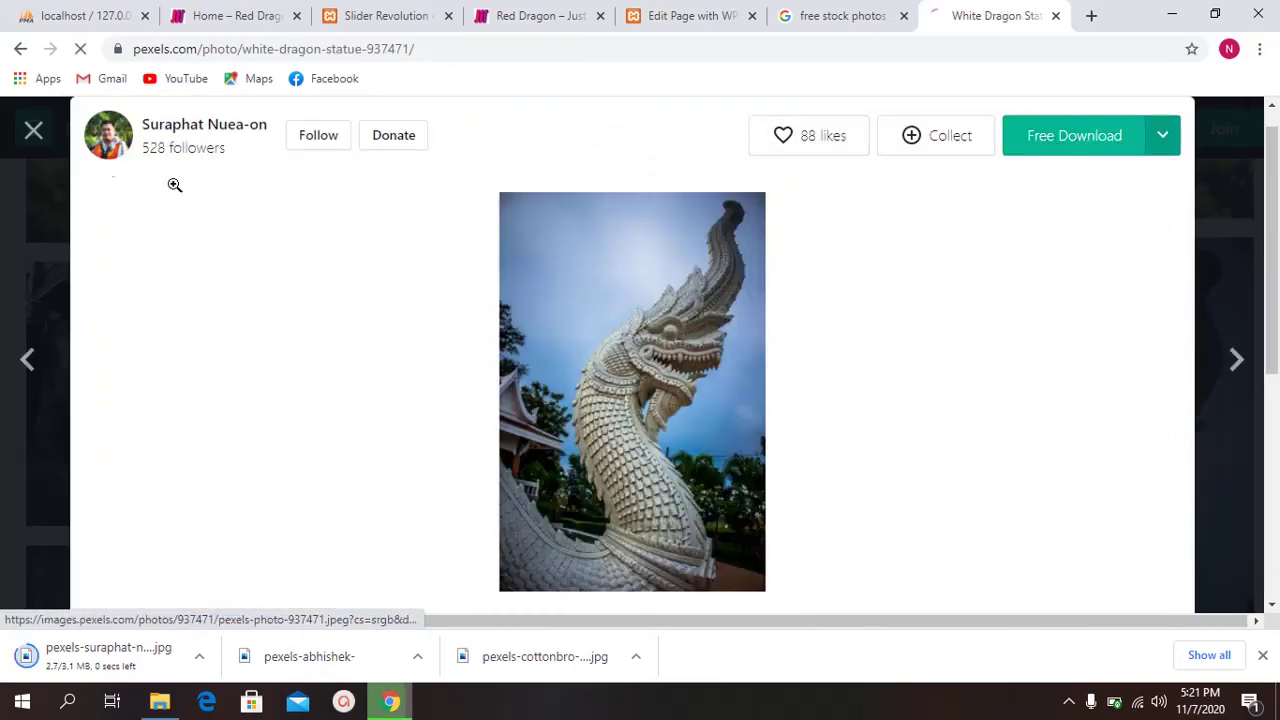
Step: Back in the dragon results, download the Brown and Gray Bearded Dragon photo
{"action": "left_click", "coordinate": [34, 135]}
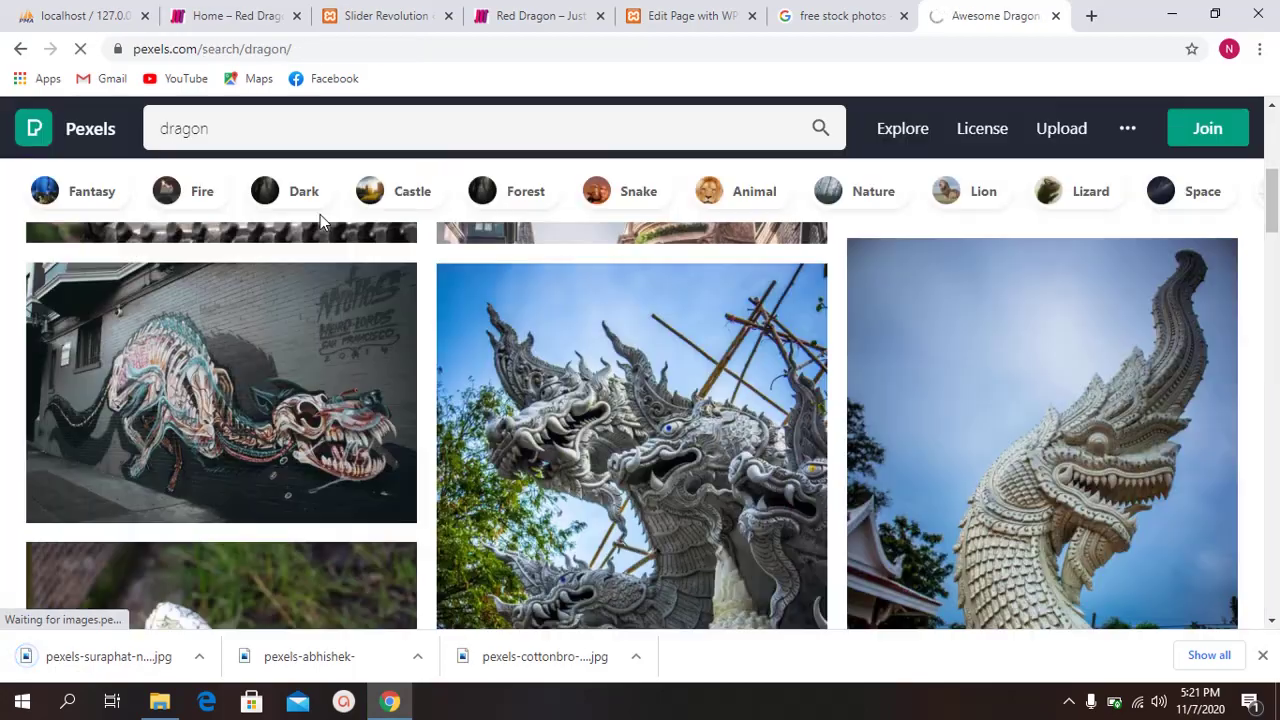
{"action": "scroll", "coordinate": [383, 370], "scroll_direction": "down", "scroll_amount": 10}
{"action": "scroll", "coordinate": [294, 363], "scroll_direction": "up", "scroll_amount": 3}
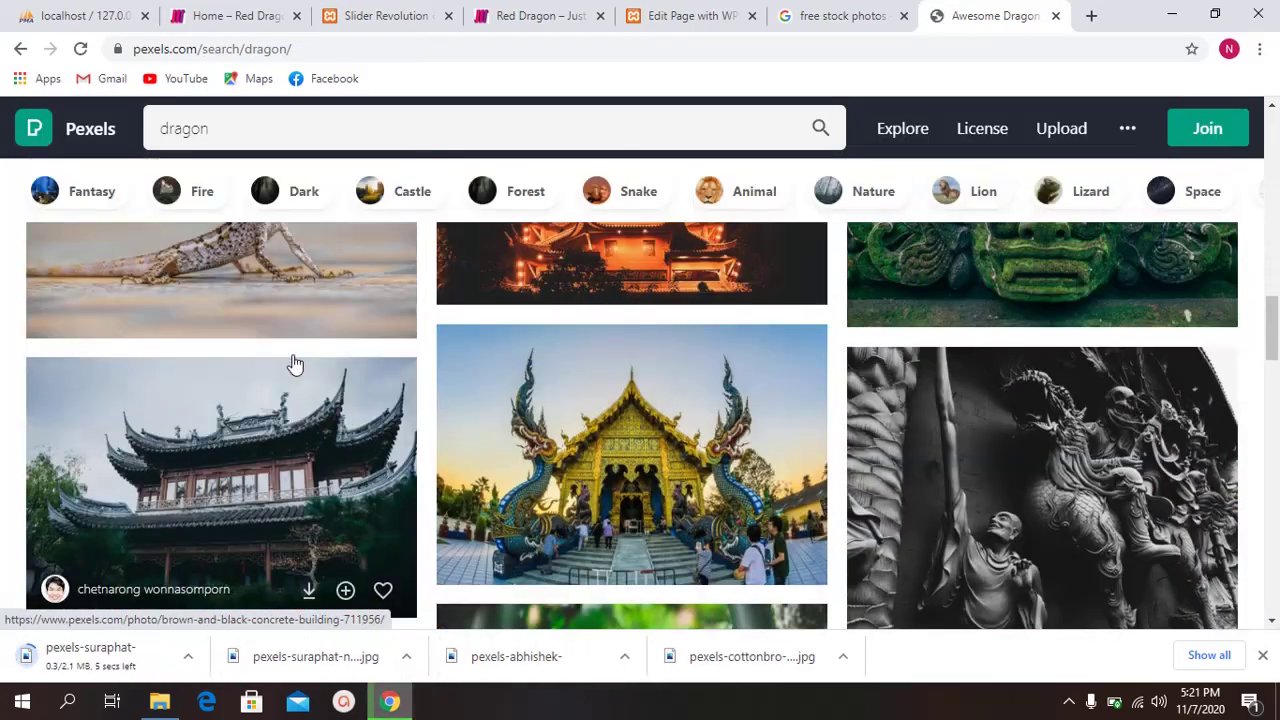
{"action": "left_click", "coordinate": [294, 371]}
{"action": "left_click", "coordinate": [1072, 142]}
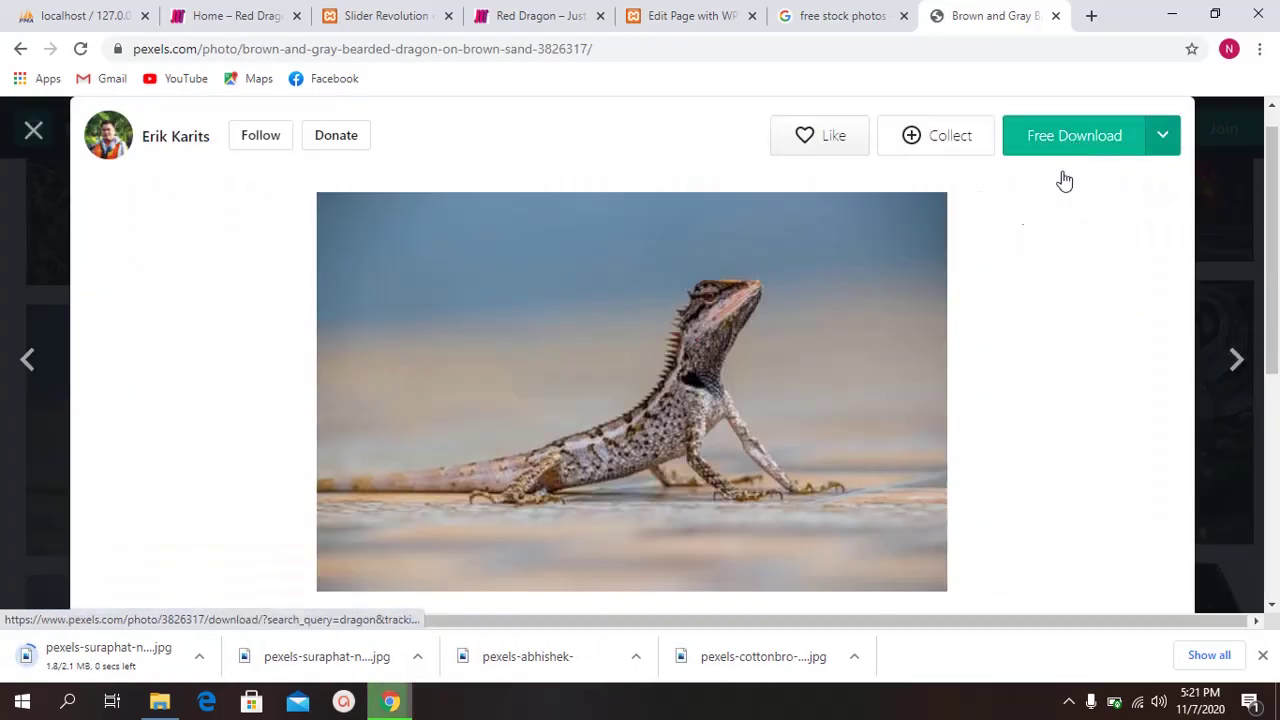
Step: Download the Reptile on Rock photo and dismiss the thank-the-photographer dialog
{"action": "scroll", "coordinate": [986, 329], "scroll_direction": "down", "scroll_amount": 10}
{"action": "scroll", "coordinate": [924, 333], "scroll_direction": "down", "scroll_amount": 5}
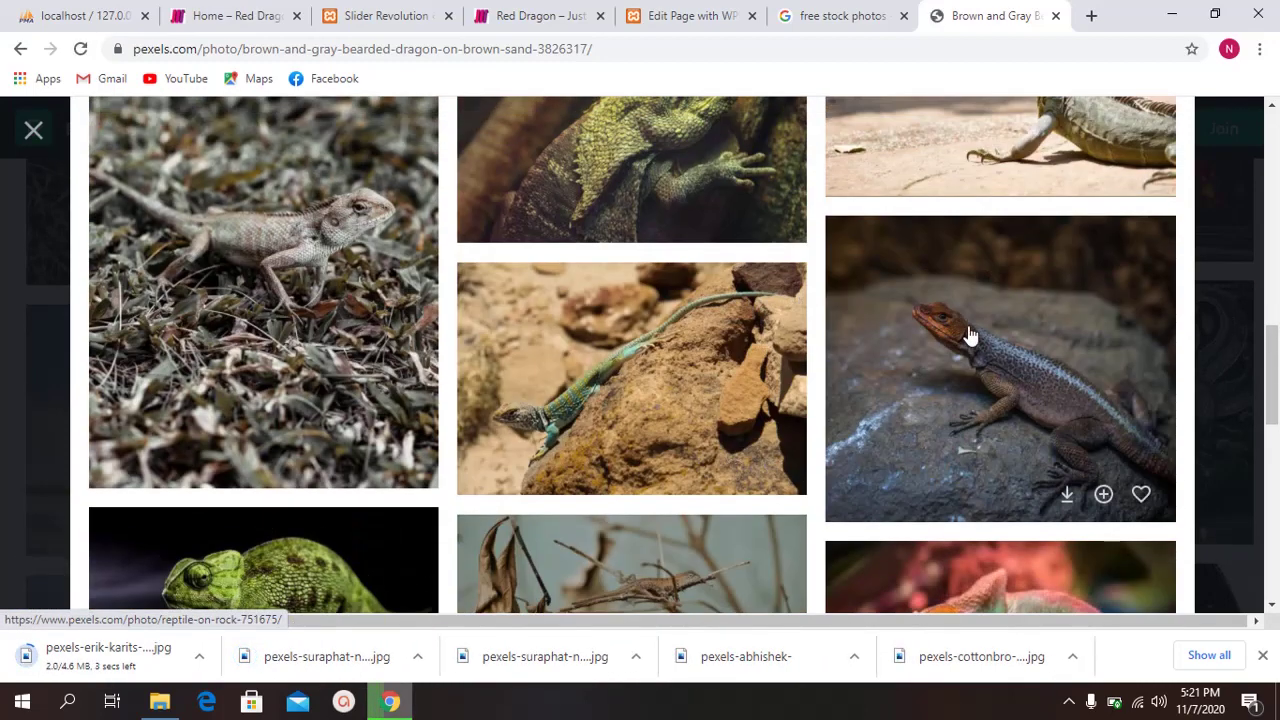
{"action": "left_click", "coordinate": [970, 335]}
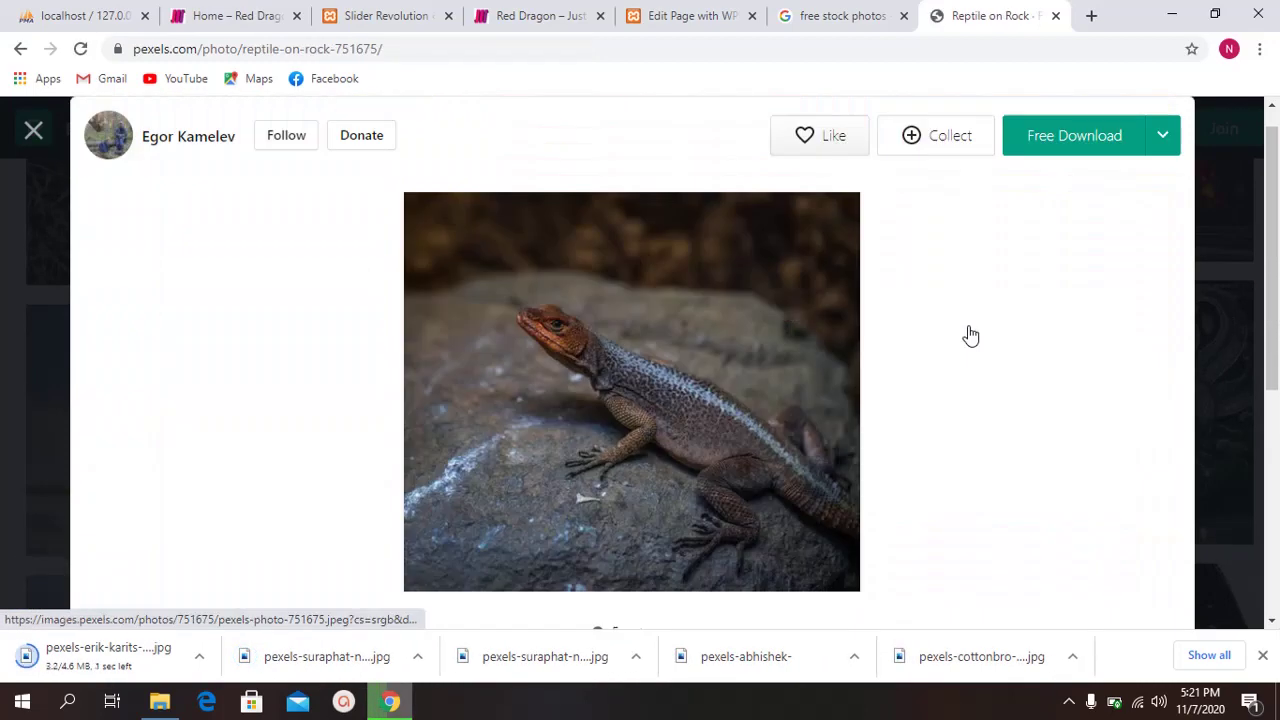
{"action": "left_click", "coordinate": [1071, 135]}
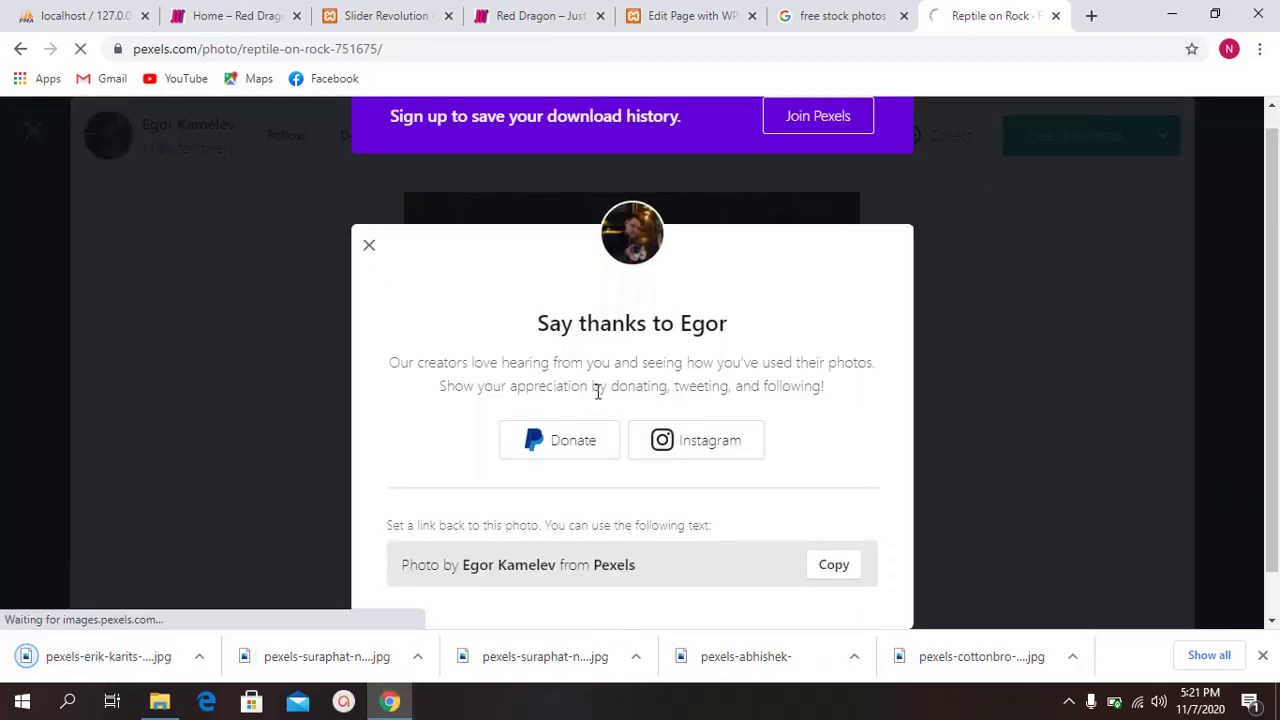
{"action": "left_click", "coordinate": [369, 196]}
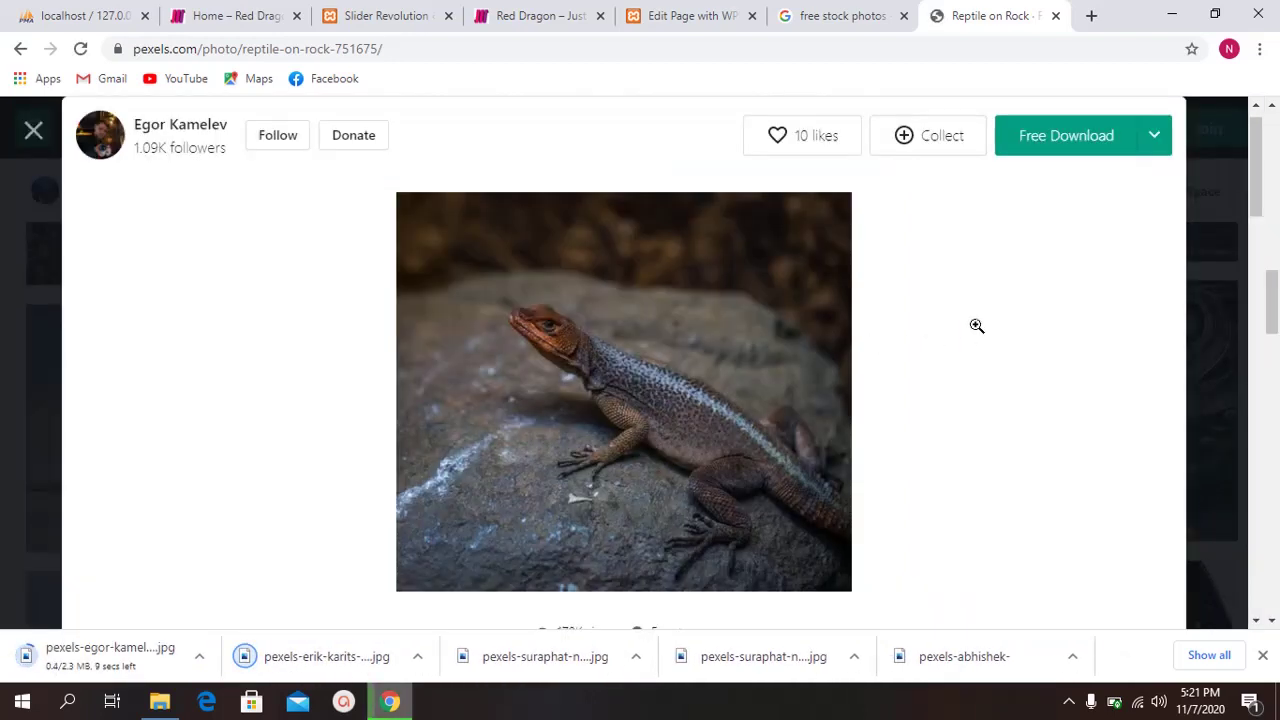
{"action": "scroll", "coordinate": [965, 330], "scroll_direction": "down", "scroll_amount": 5}
{"action": "scroll", "coordinate": [958, 338], "scroll_direction": "down", "scroll_amount": 5}
{"action": "scroll", "coordinate": [737, 400], "scroll_direction": "up", "scroll_amount": 5}
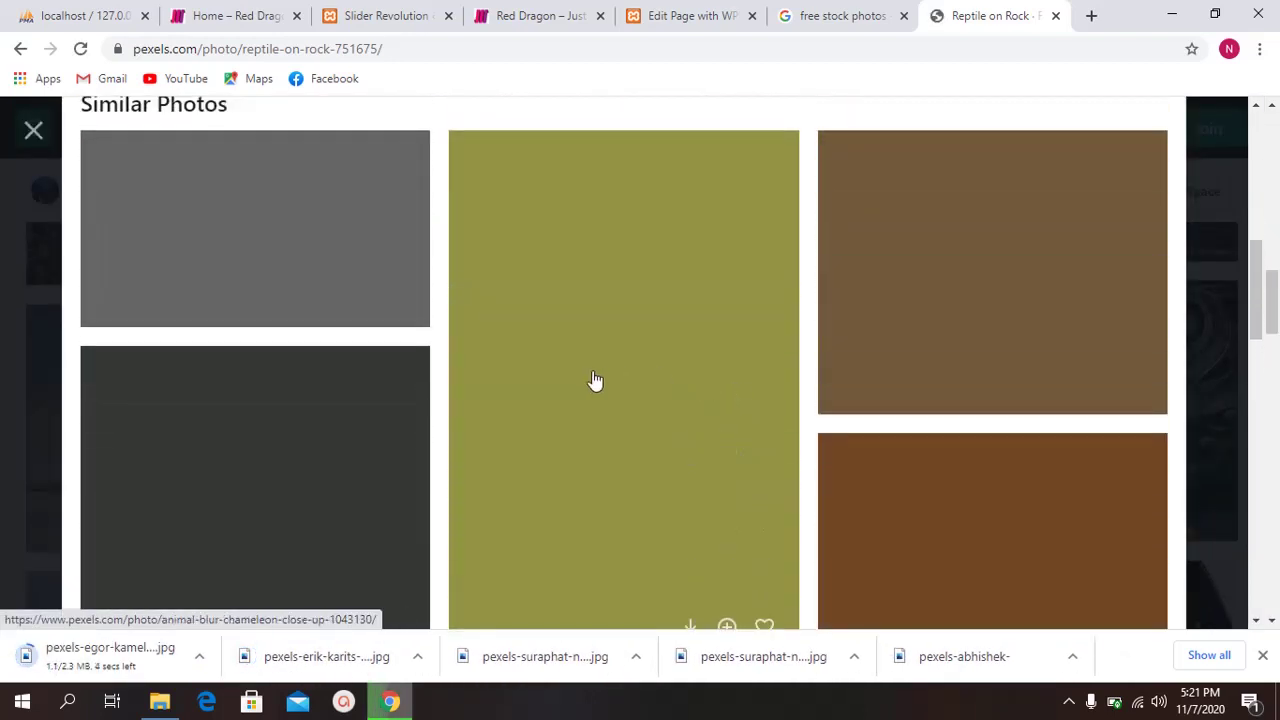
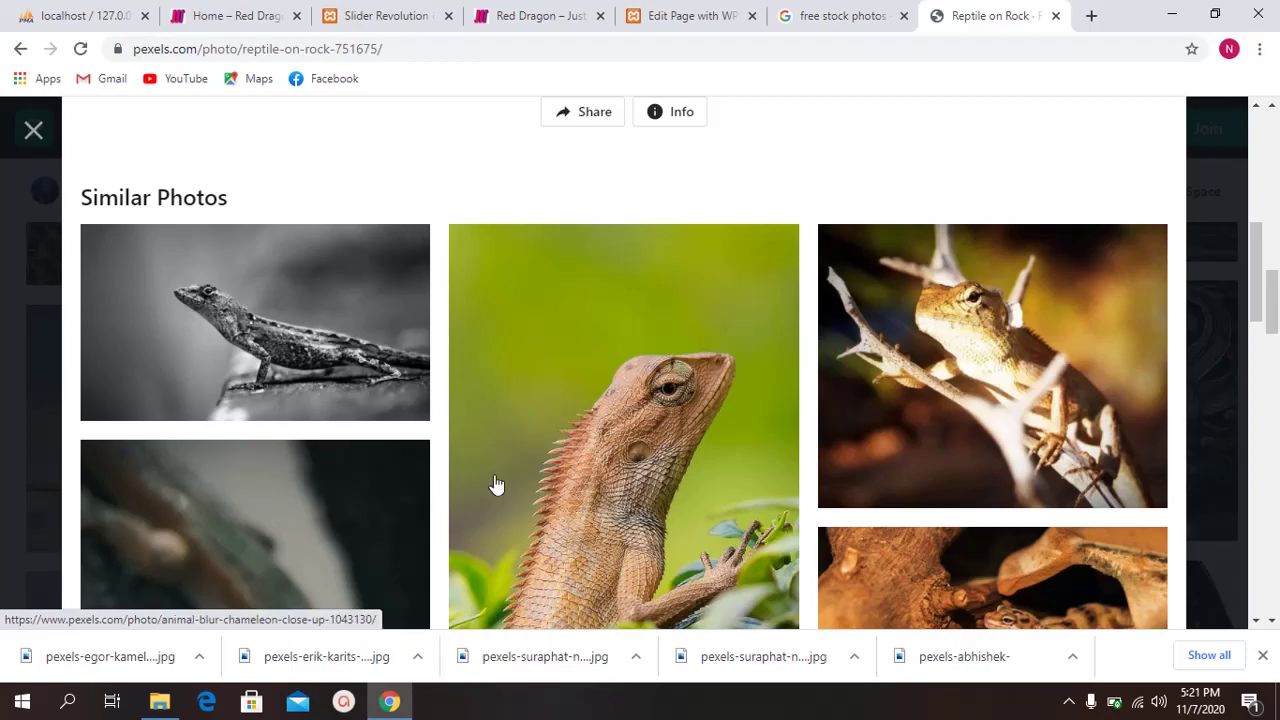
Step: Close the enlarged Reptile on Rock photo on Pexels
{"action": "scroll", "coordinate": [600, 400], "scroll_direction": "down", "scroll_amount": 2}
{"action": "scroll", "coordinate": [697, 329], "scroll_direction": "up", "scroll_amount": 4}
{"action": "left_click", "coordinate": [33, 130]}
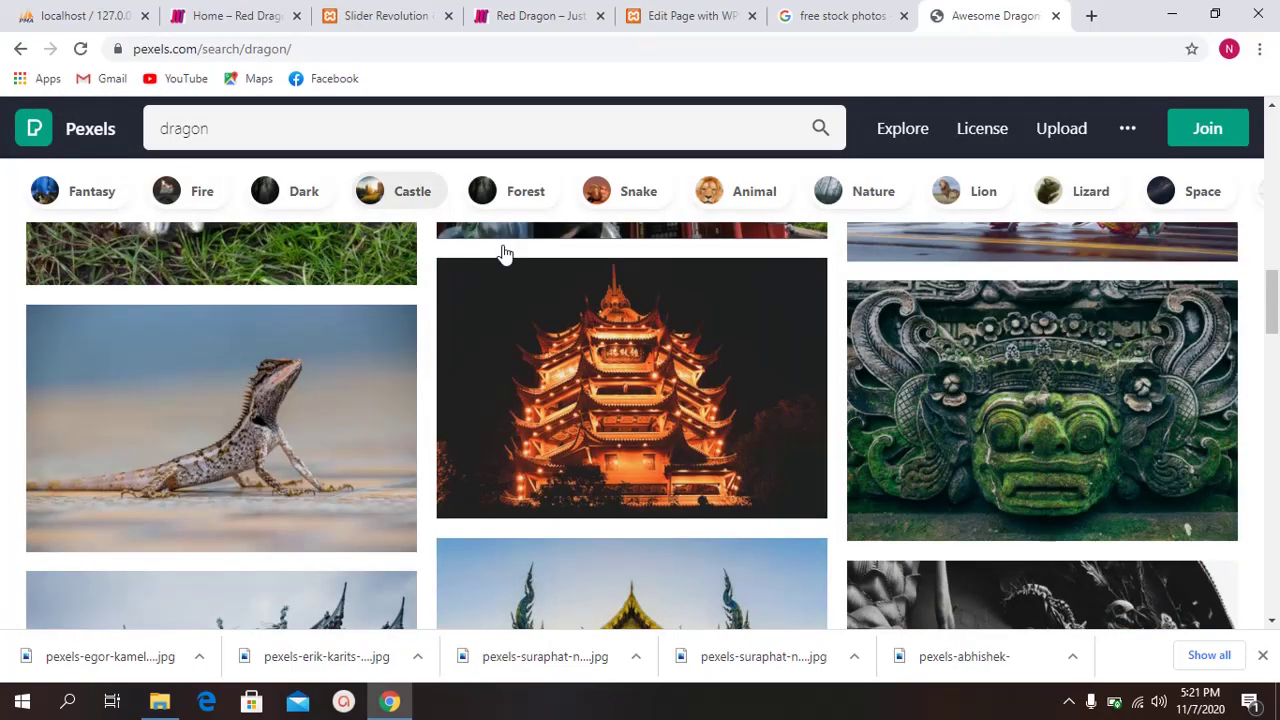
{"action": "scroll", "coordinate": [408, 271], "scroll_direction": "up", "scroll_amount": 10}
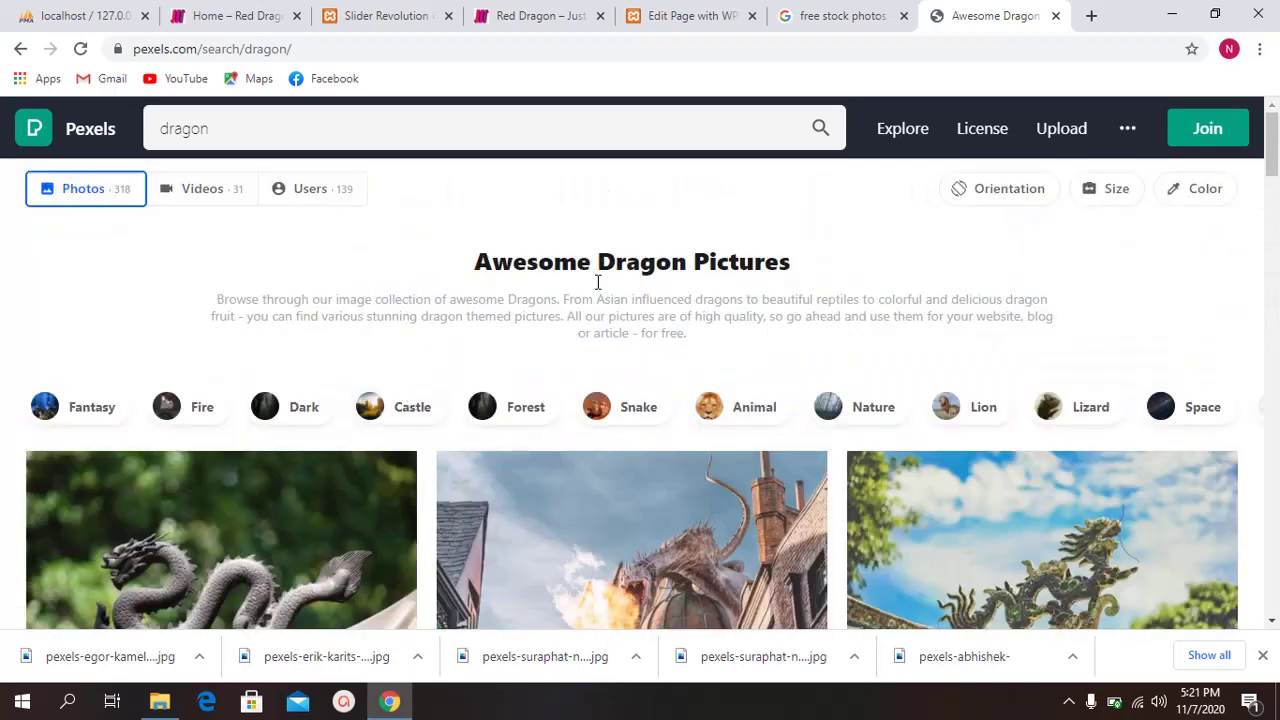
Step: Go through the free stock photos and dragon results tabs back to the WPBakery page editor
{"action": "left_click", "coordinate": [862, 14]}
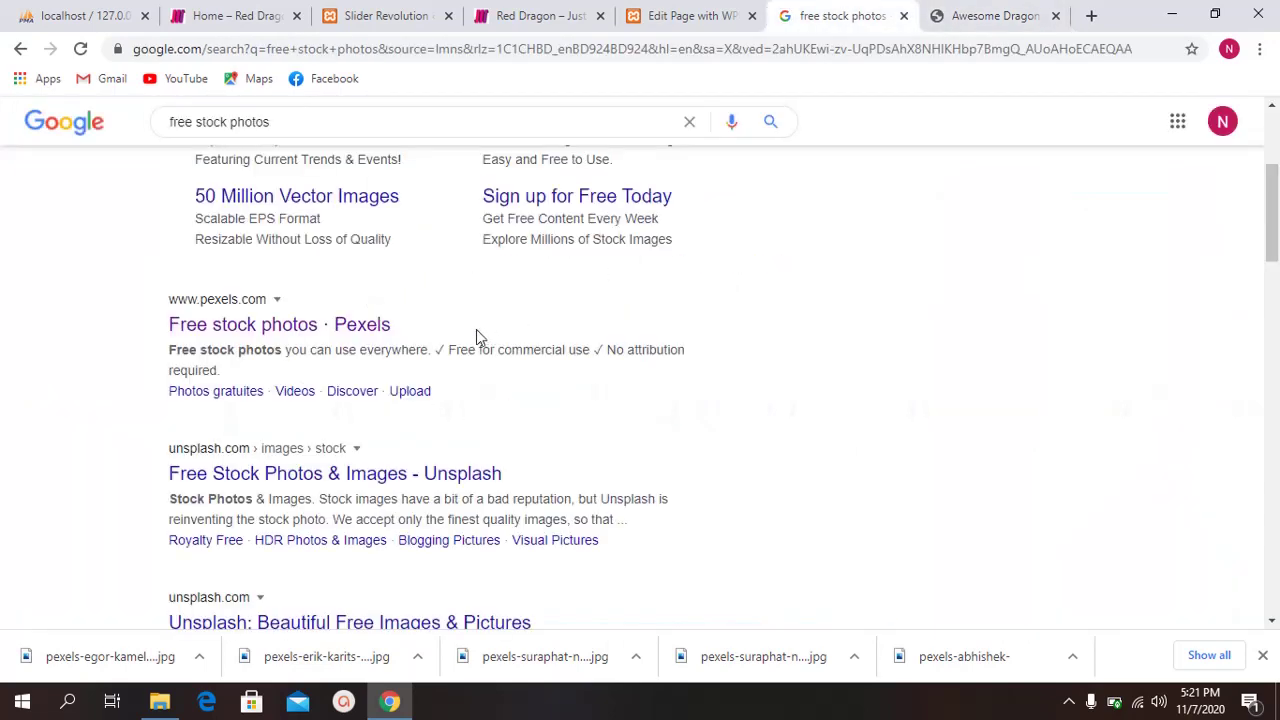
{"action": "left_click_drag", "start_coordinate": [120, 331], "coordinate": [408, 333]}
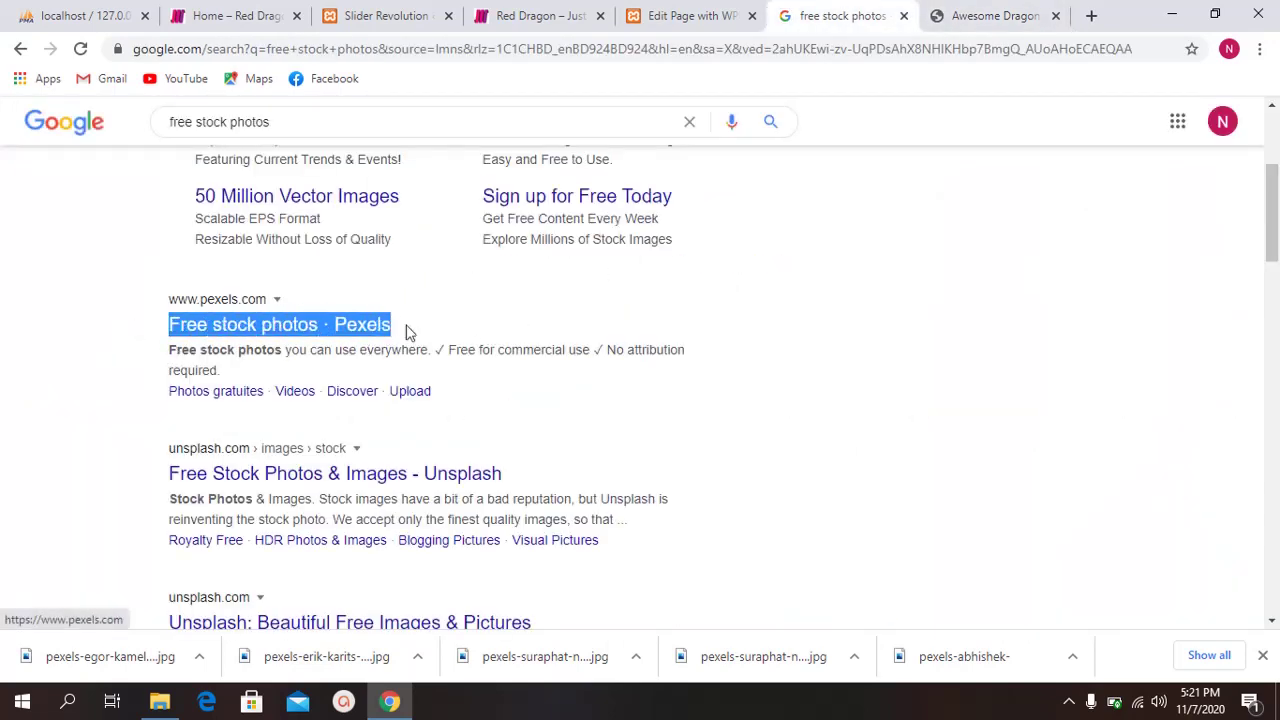
{"action": "left_click", "coordinate": [257, 354]}
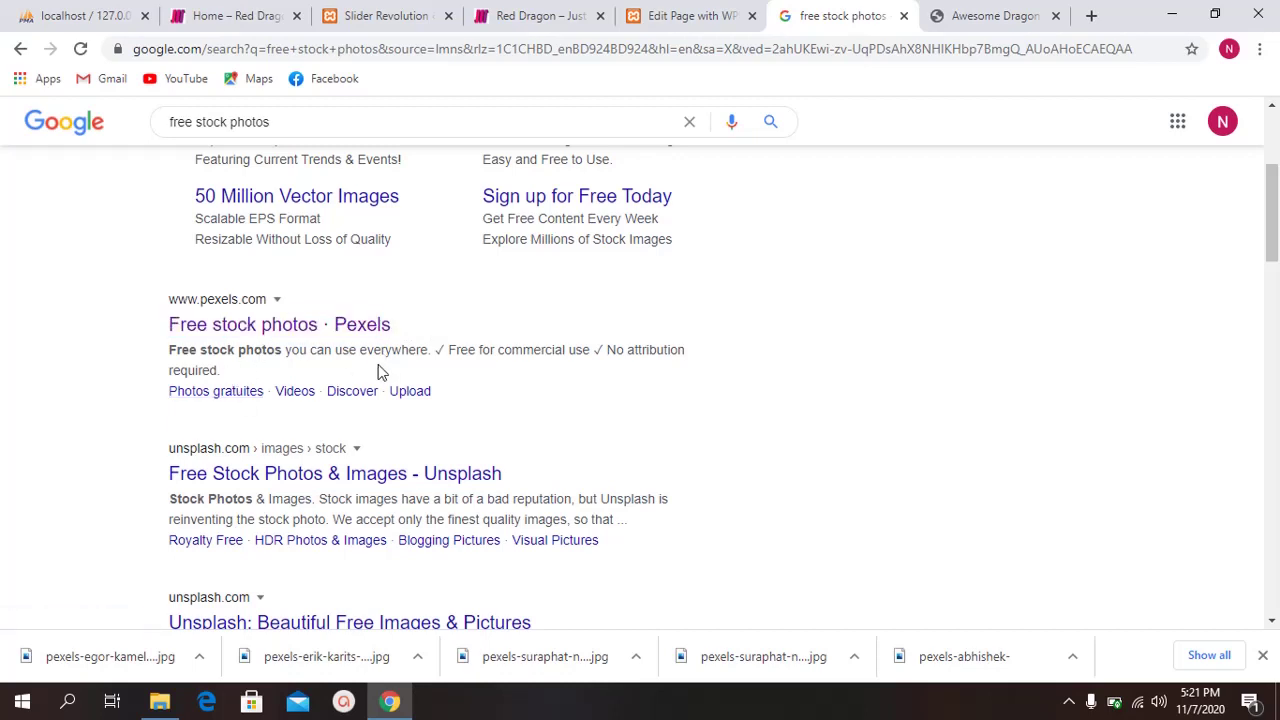
{"action": "scroll", "coordinate": [428, 384], "scroll_direction": "up", "scroll_amount": 3}
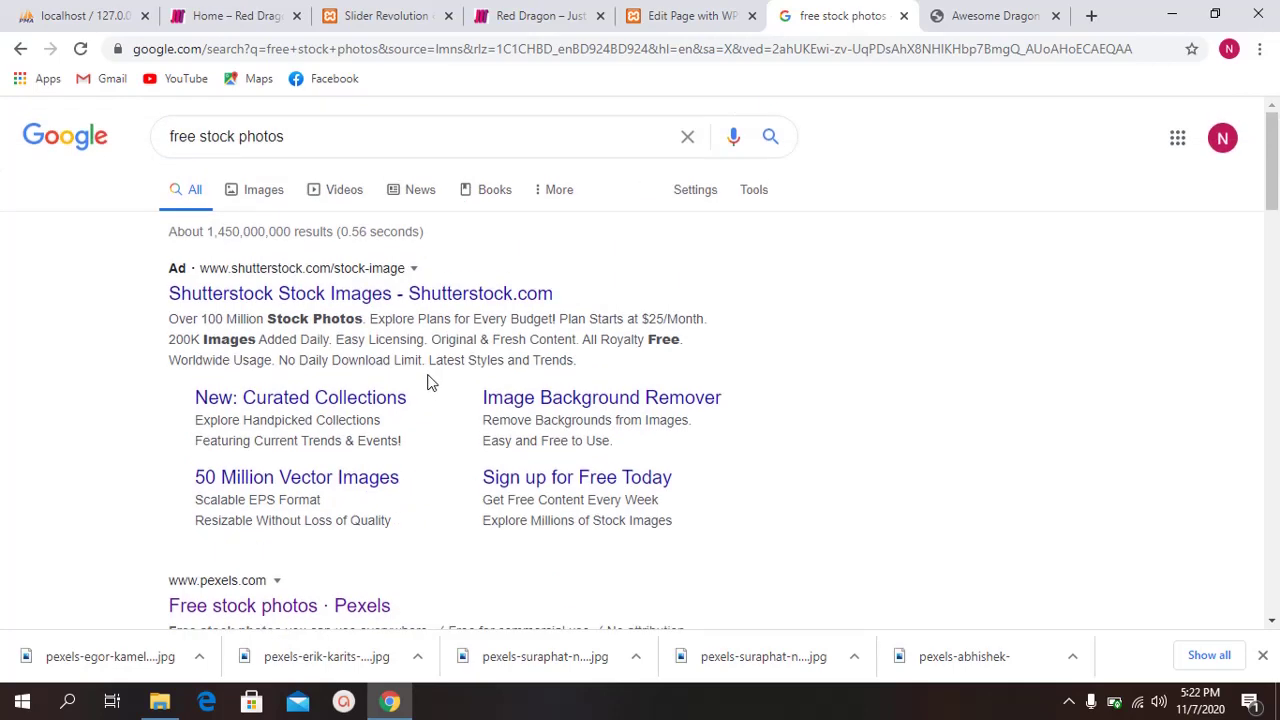
{"action": "left_click", "coordinate": [1005, 5]}
{"action": "left_click", "coordinate": [877, 10]}
{"action": "left_click", "coordinate": [677, 12]}
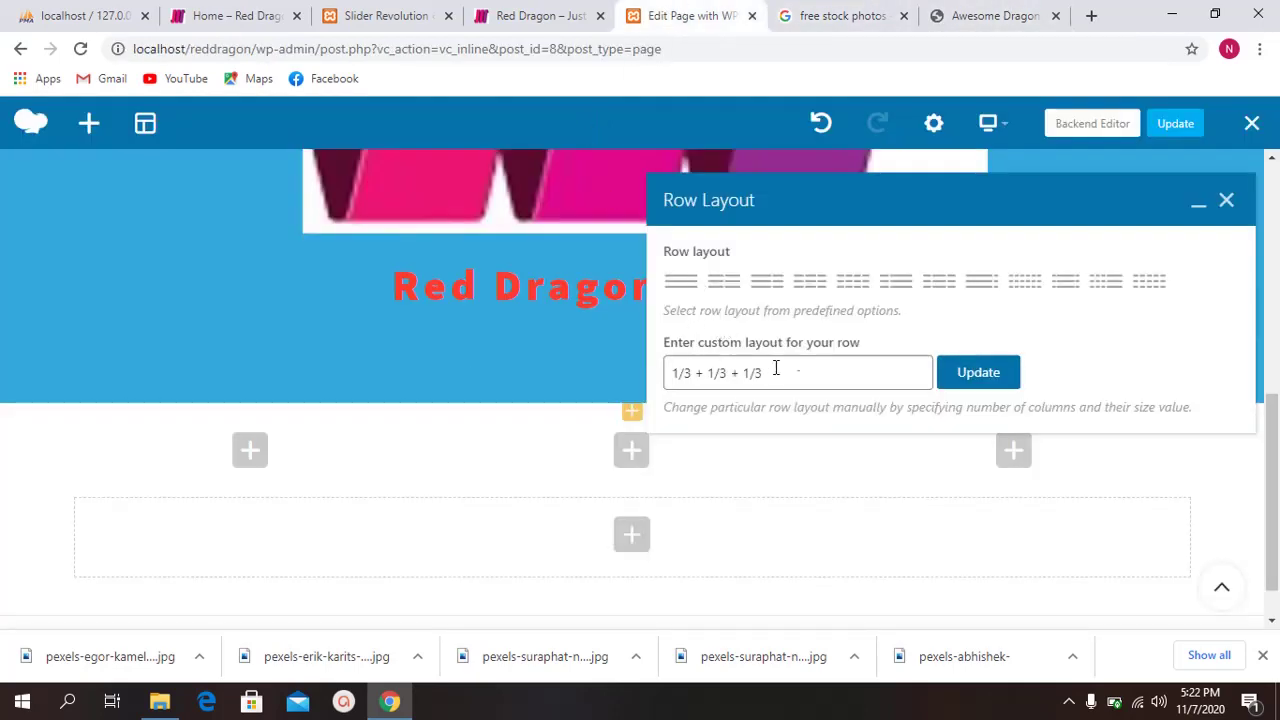
Step: Close Row Layout, add a trial Single Image element found by searching 'image', then delete it
{"action": "left_click", "coordinate": [1225, 203]}
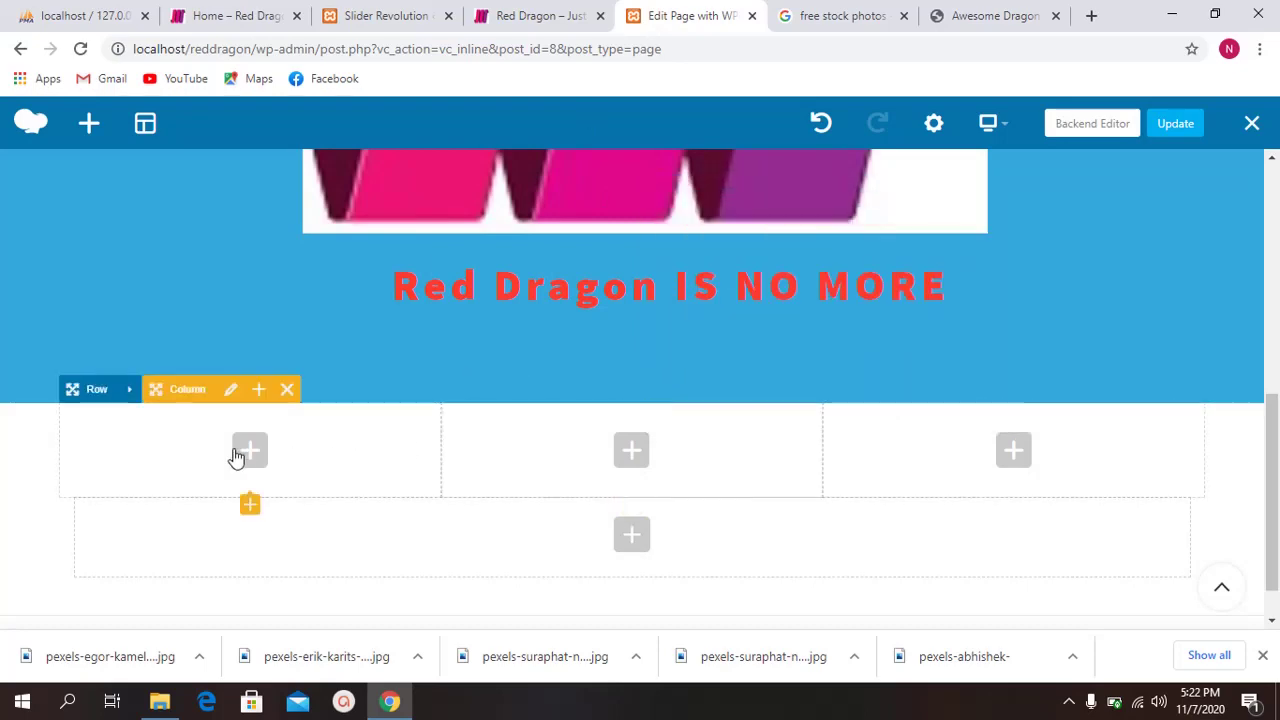
{"action": "left_click", "coordinate": [236, 455]}
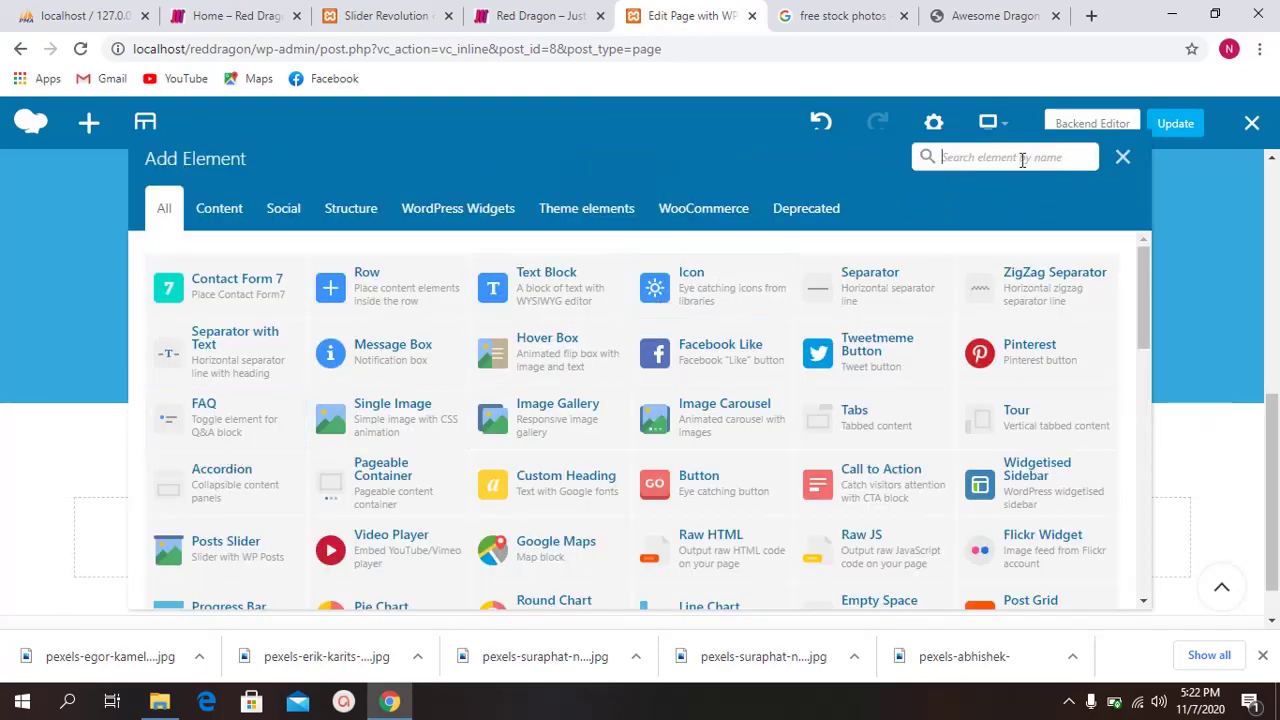
{"action": "left_click", "coordinate": [1021, 160]}
{"action": "type", "text": "image"}
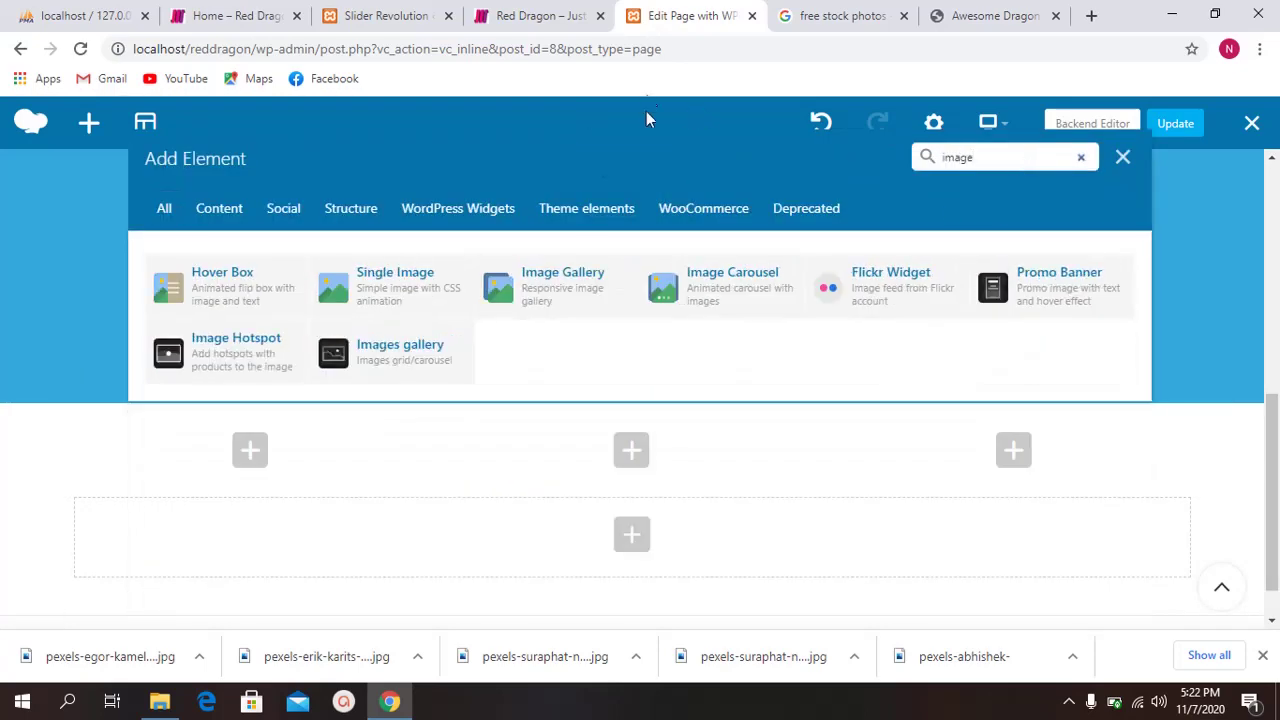
{"action": "left_click", "coordinate": [397, 286]}
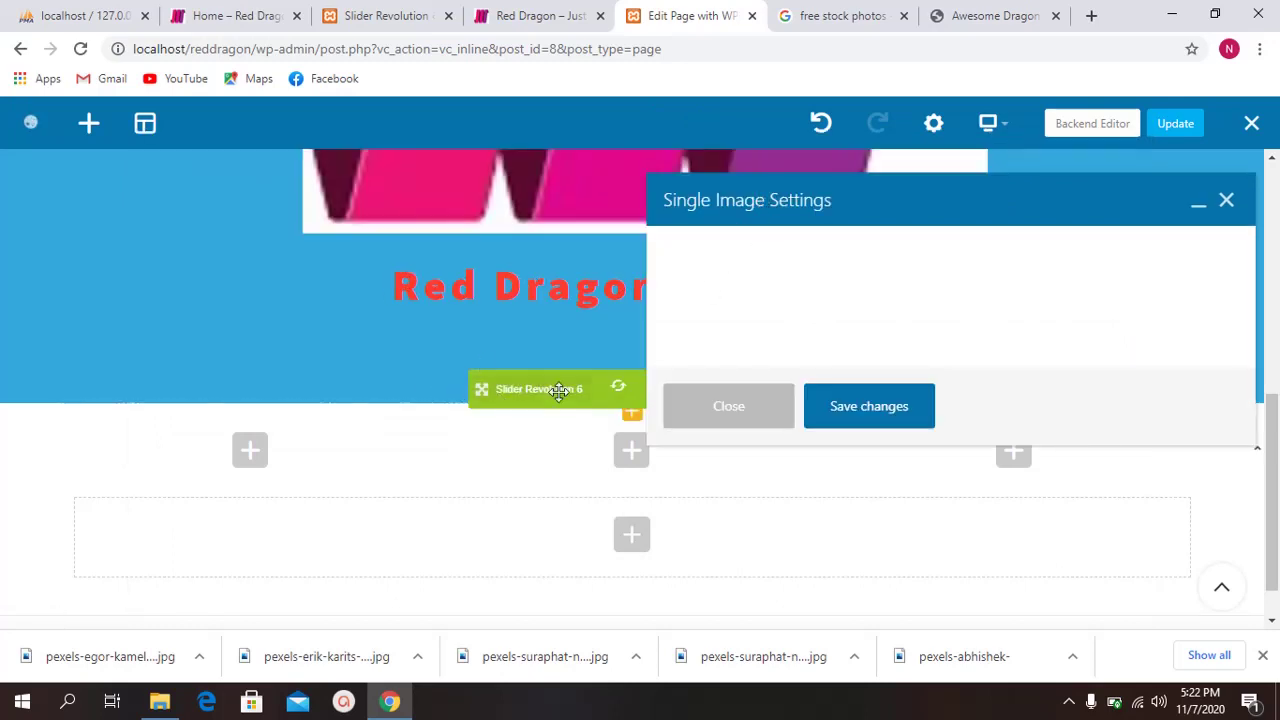
{"action": "left_click", "coordinate": [1226, 205]}
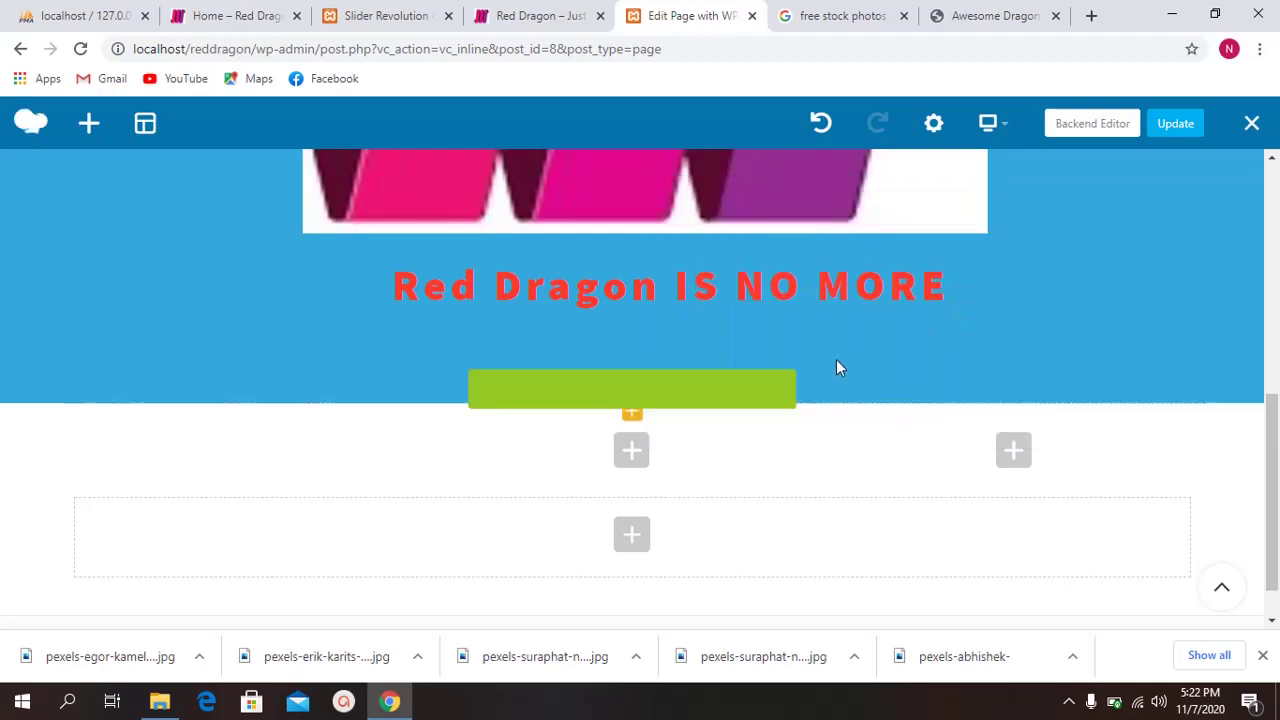
{"action": "left_click", "coordinate": [328, 561]}
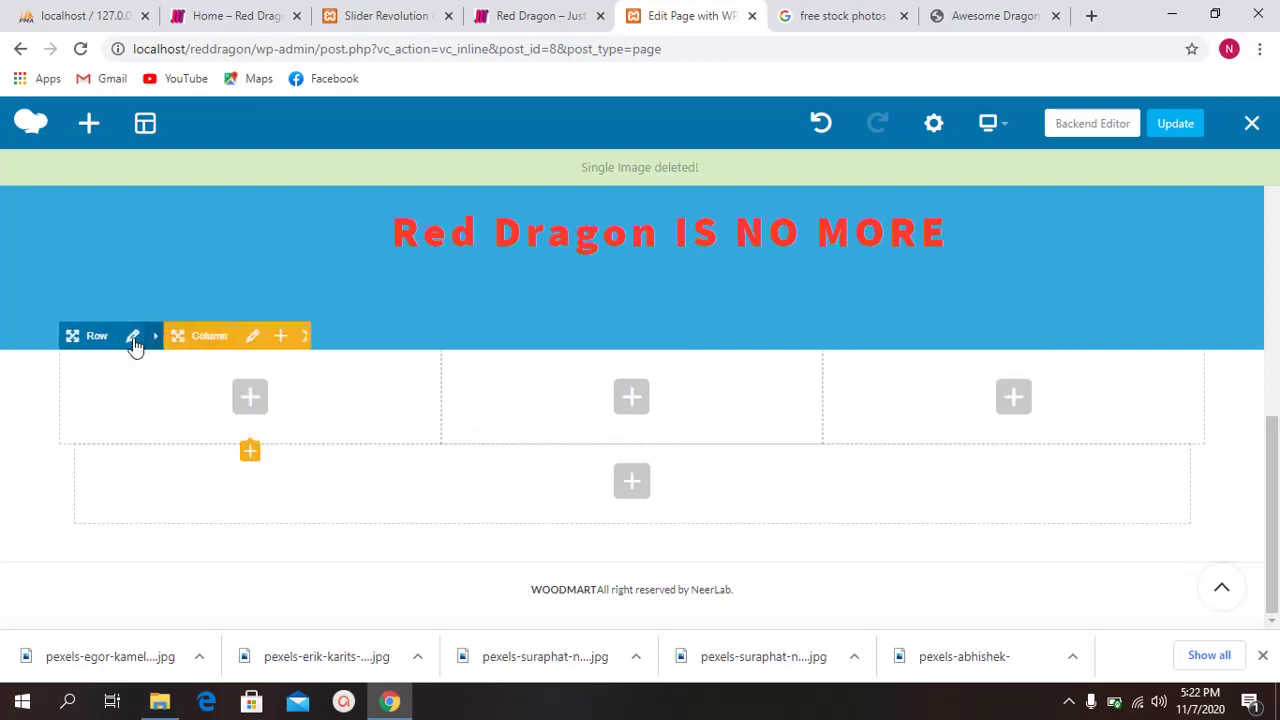
Step: Add a Single Image element to the row's left column
{"action": "left_click", "coordinate": [165, 338]}
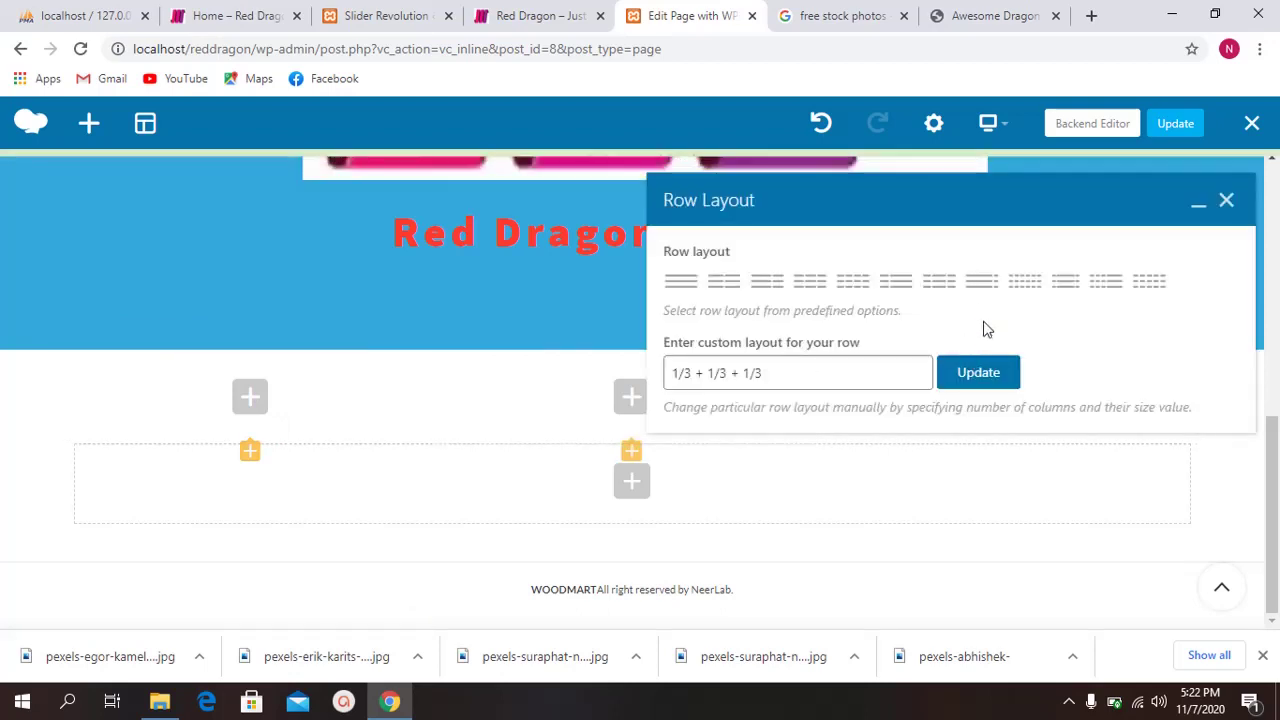
{"action": "left_click", "coordinate": [1228, 202]}
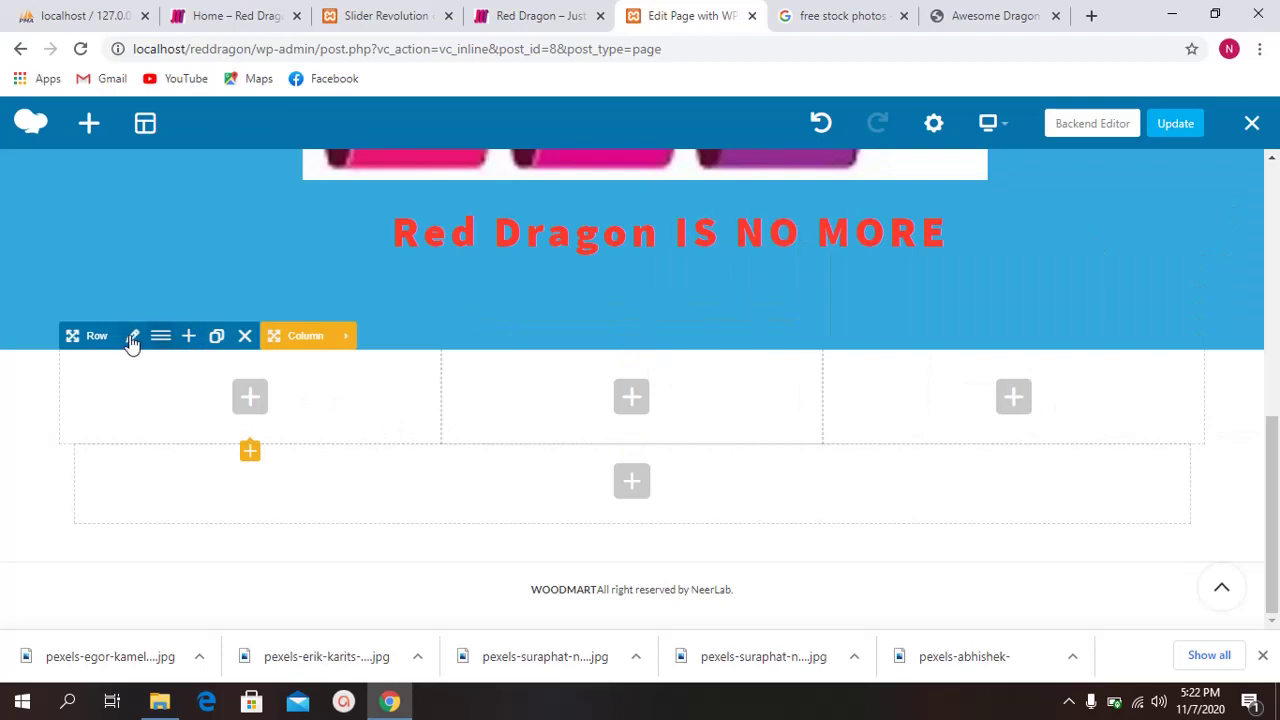
{"action": "left_click", "coordinate": [252, 410]}
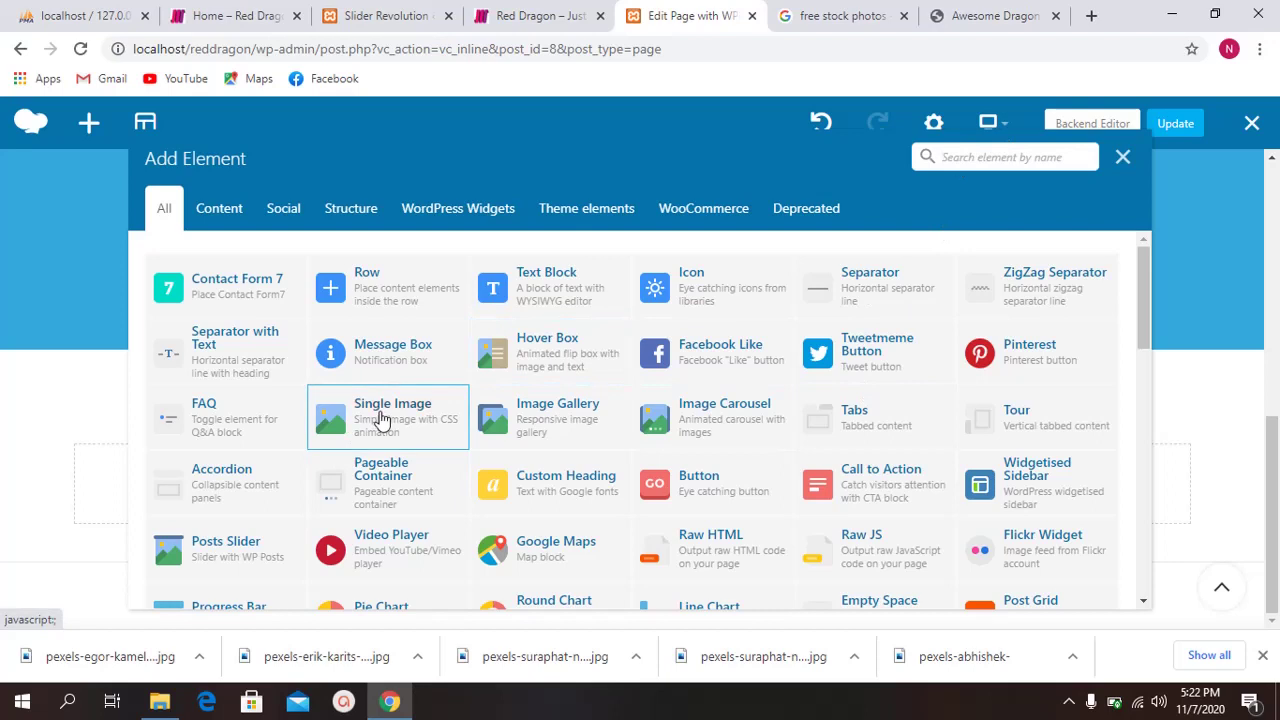
{"action": "left_click", "coordinate": [380, 418]}
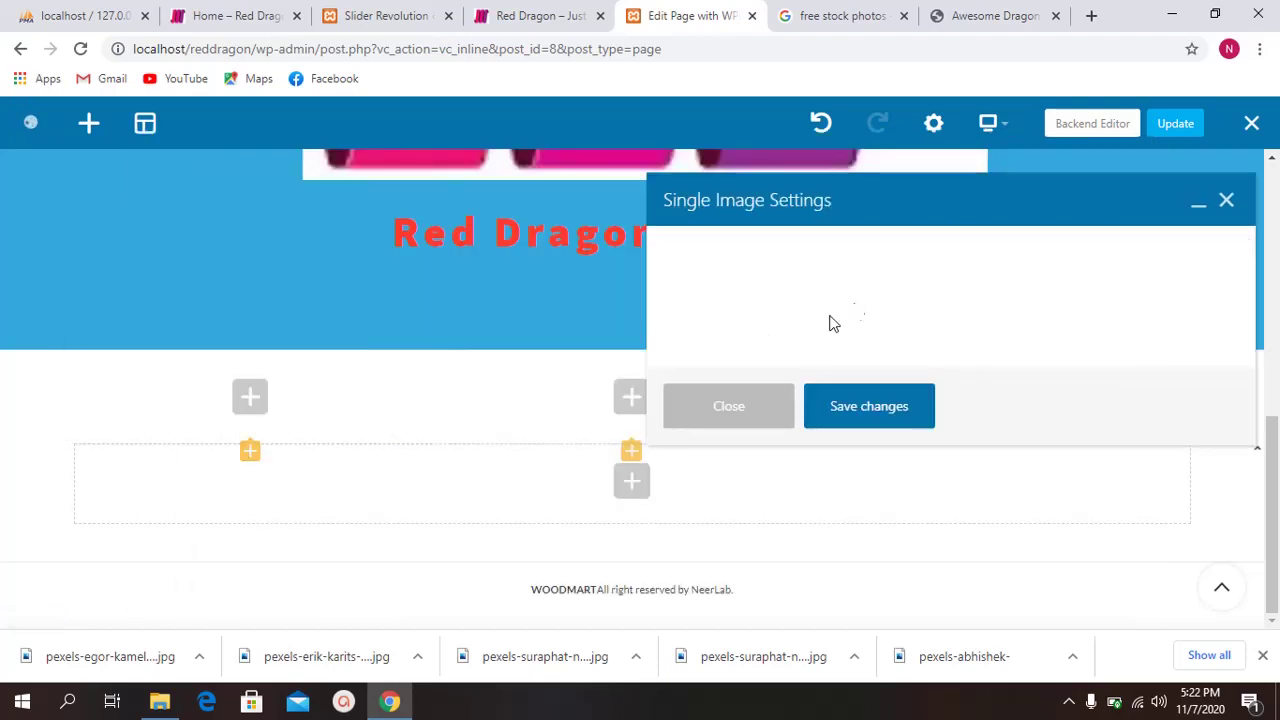
Step: Open the Set Image media library from the Single Image settings' Image box
{"action": "scroll", "coordinate": [780, 302], "scroll_direction": "down", "scroll_amount": 1}
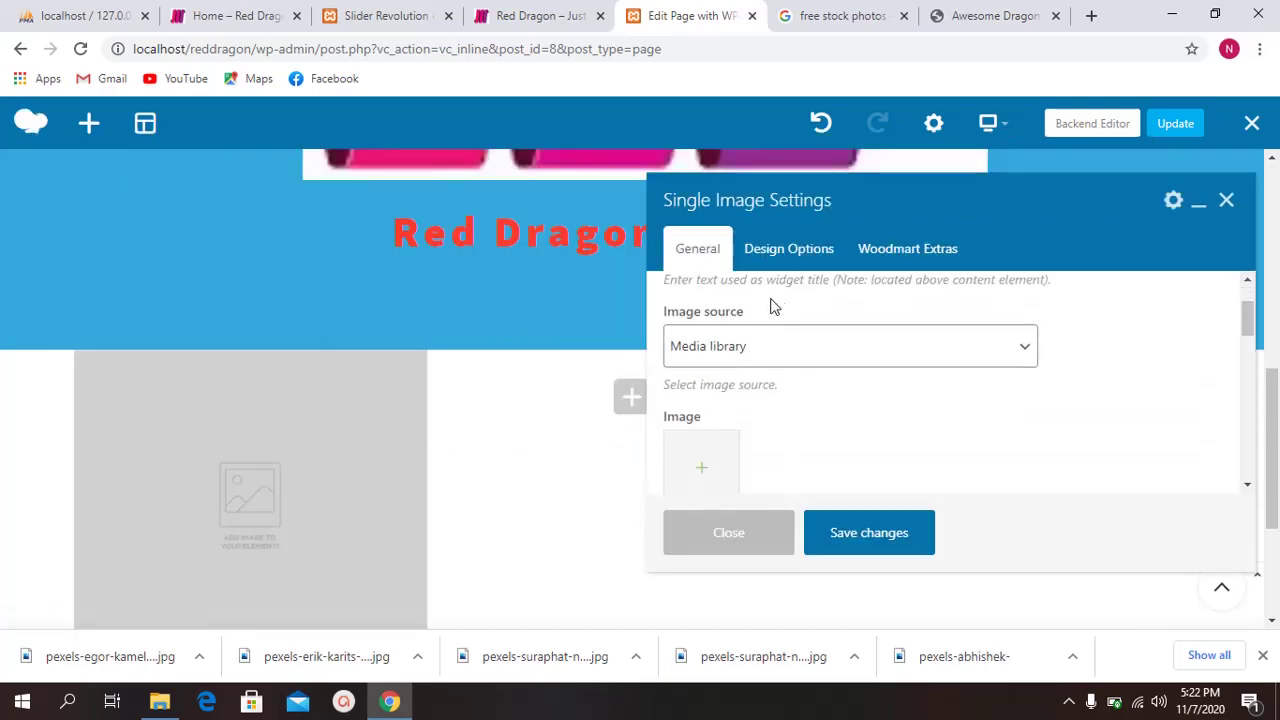
{"action": "scroll", "coordinate": [770, 305], "scroll_direction": "up", "scroll_amount": 1}
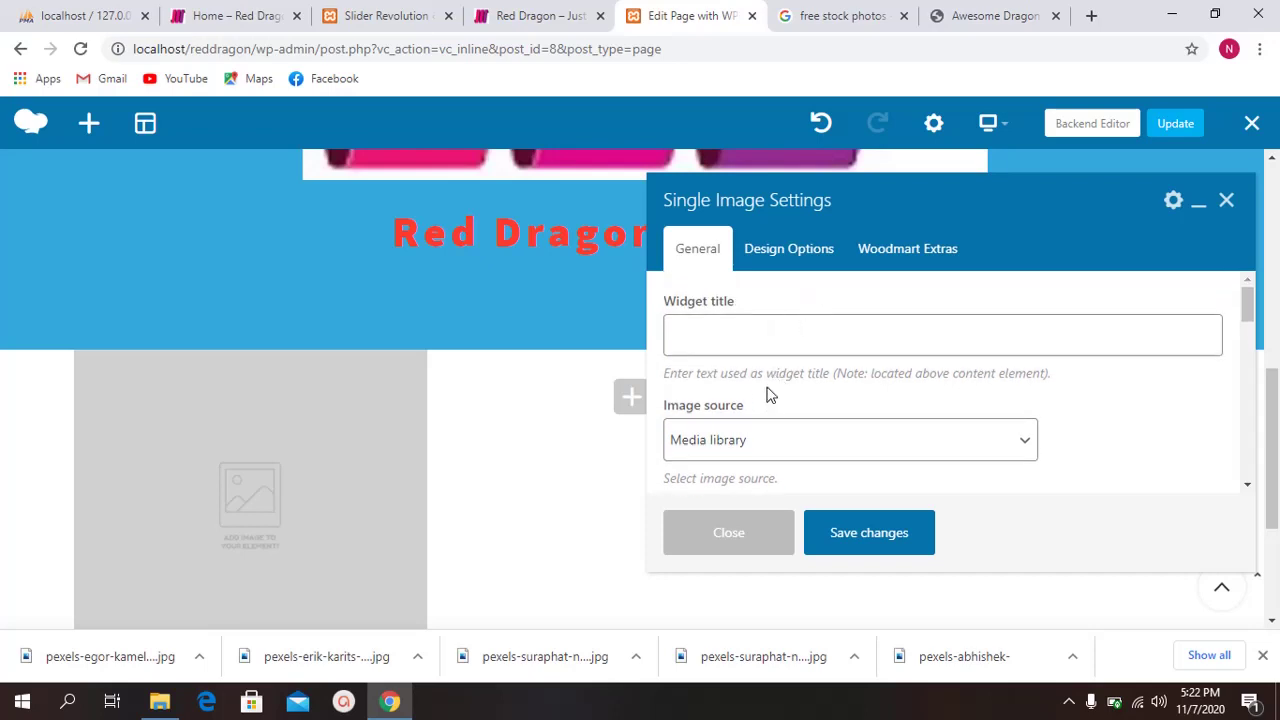
{"action": "scroll", "coordinate": [248, 472], "scroll_direction": "up", "scroll_amount": 3}
{"action": "scroll", "coordinate": [336, 458], "scroll_direction": "down", "scroll_amount": 2}
{"action": "scroll", "coordinate": [805, 412], "scroll_direction": "down", "scroll_amount": 1}
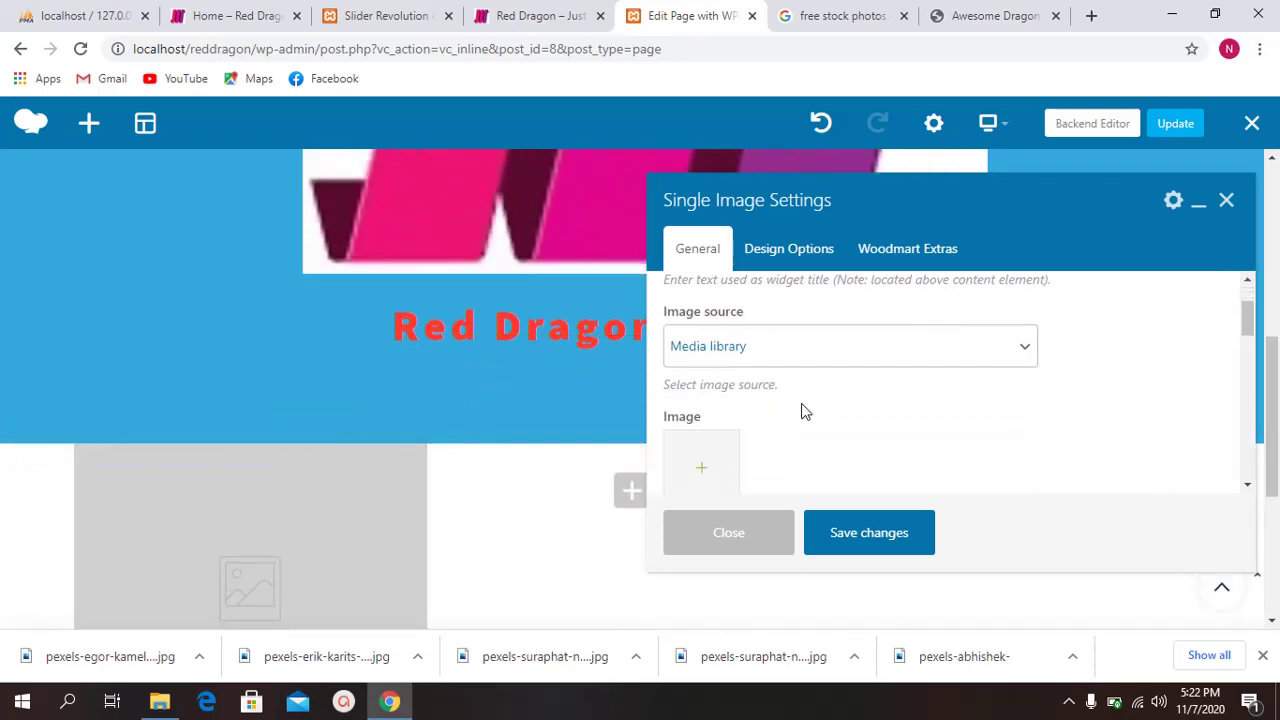
{"action": "scroll", "coordinate": [805, 385], "scroll_direction": "down", "scroll_amount": 1}
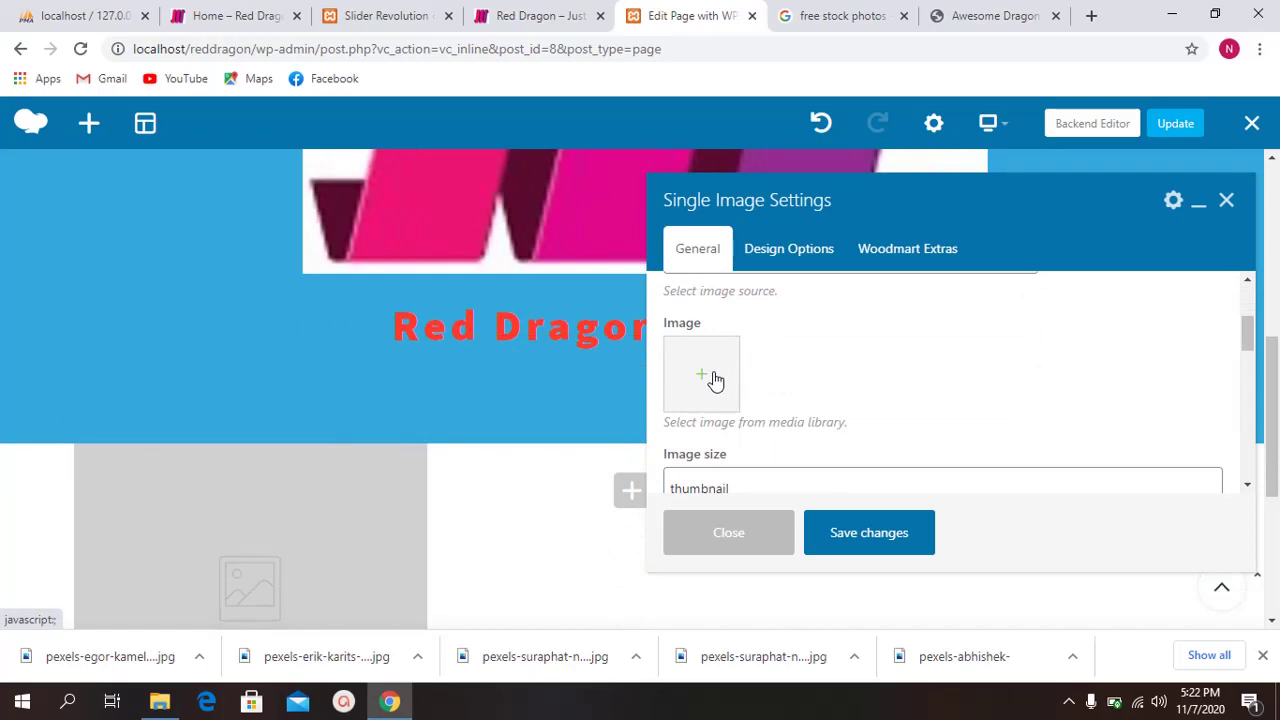
{"action": "scroll", "coordinate": [712, 376], "scroll_direction": "up", "scroll_amount": 2}
{"action": "left_click", "coordinate": [759, 340]}
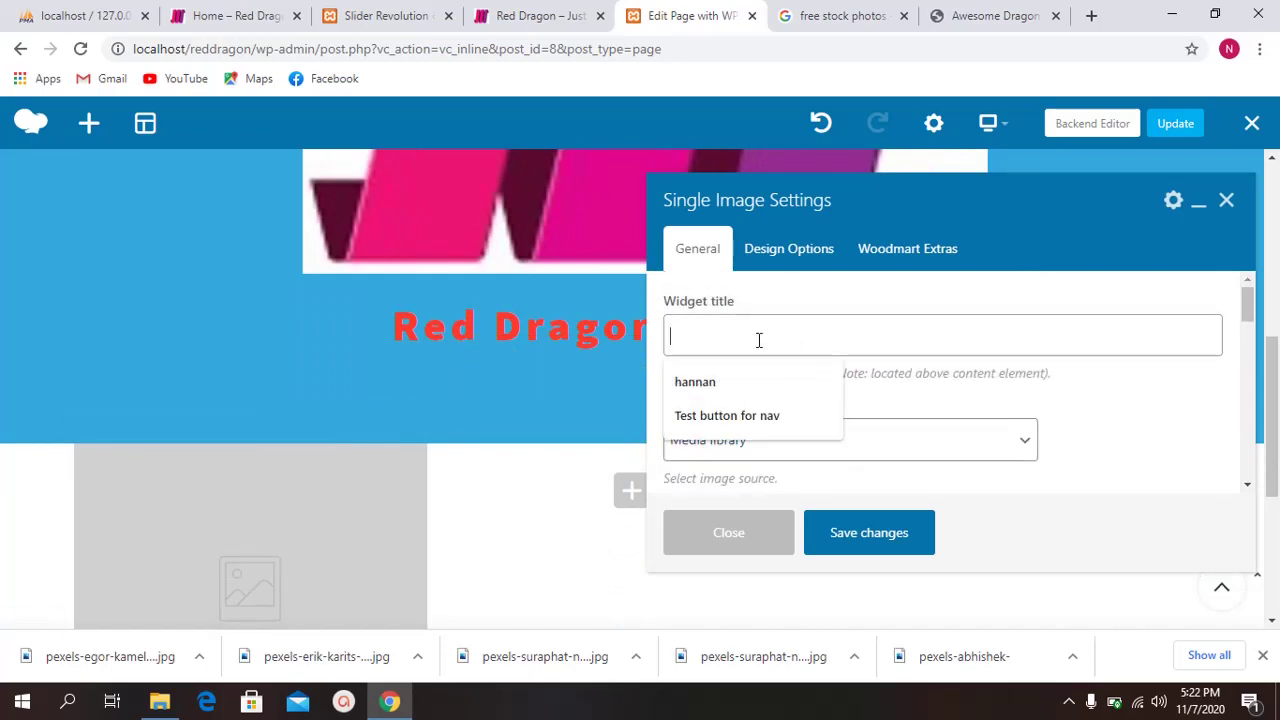
{"action": "scroll", "coordinate": [756, 337], "scroll_direction": "down", "scroll_amount": 2}
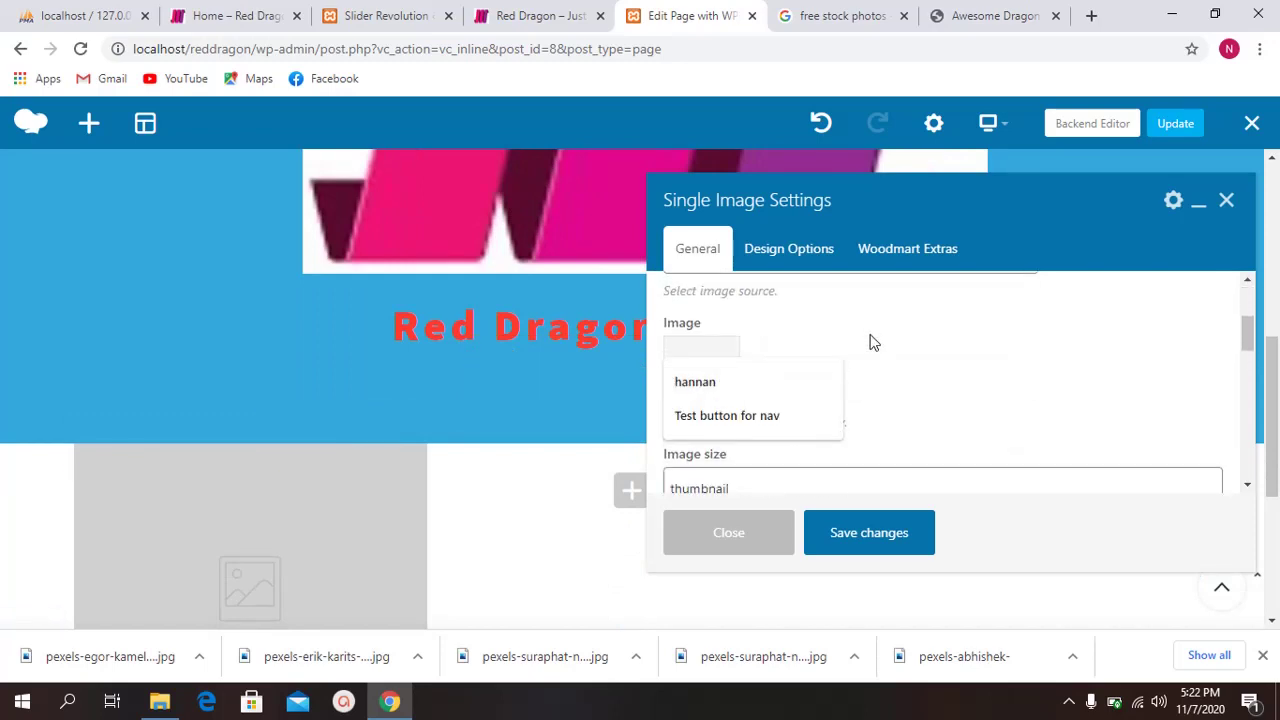
{"action": "scroll", "coordinate": [866, 337], "scroll_direction": "down", "scroll_amount": 3}
{"action": "scroll", "coordinate": [855, 390], "scroll_direction": "up", "scroll_amount": 3}
{"action": "left_click", "coordinate": [690, 390]}
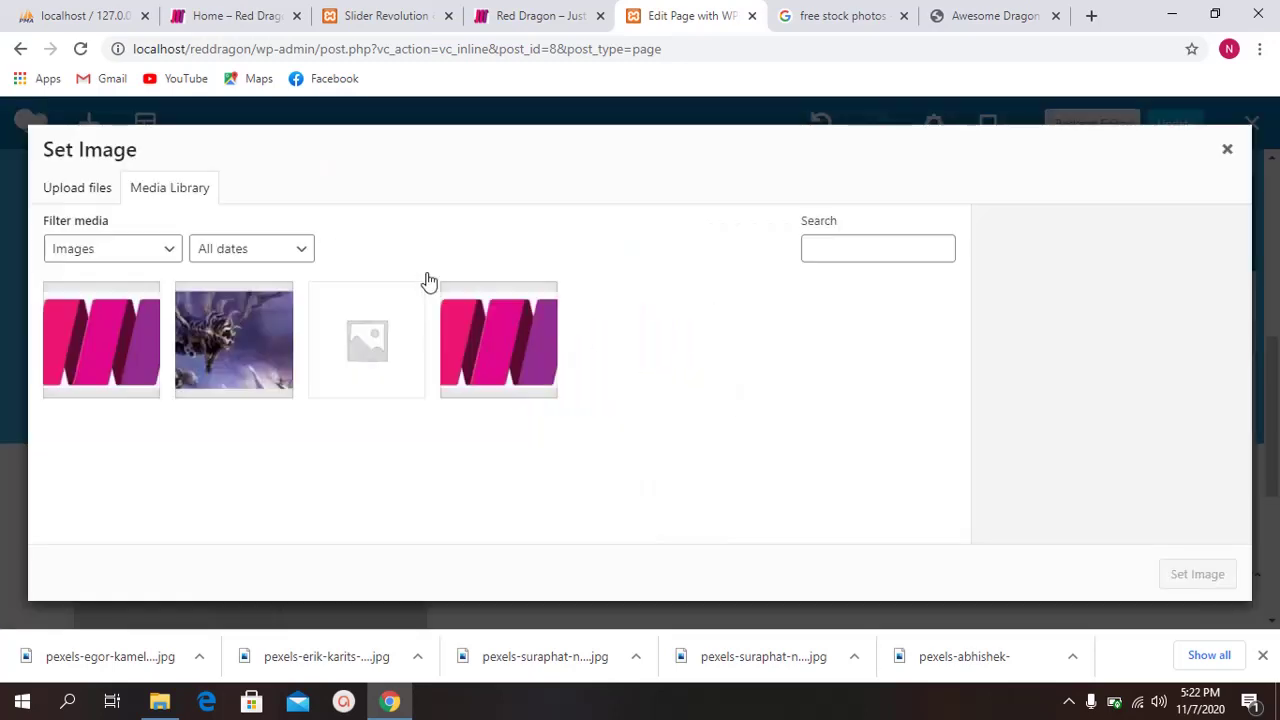
Step: Upload the six downloaded Pexels photos from the Downloads folder to the media library
{"action": "left_click", "coordinate": [78, 188]}
{"action": "left_click", "coordinate": [650, 430]}
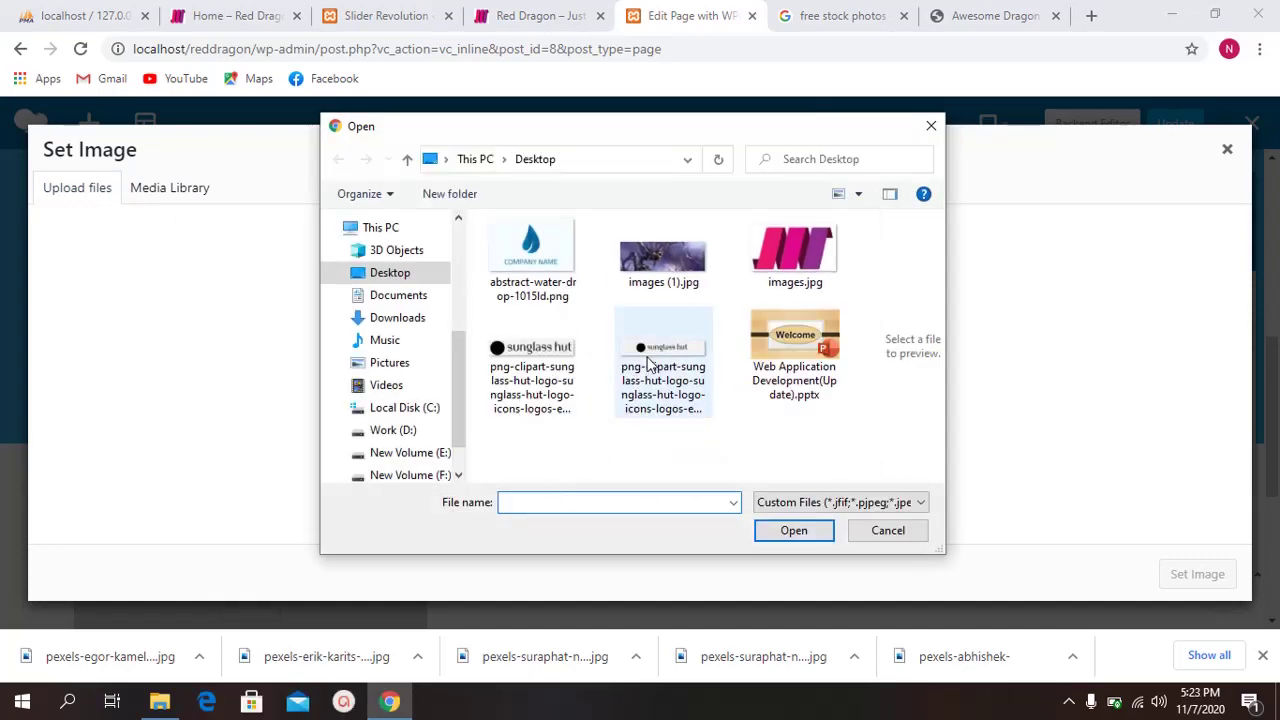
{"action": "scroll", "coordinate": [386, 294], "scroll_direction": "up", "scroll_amount": 4}
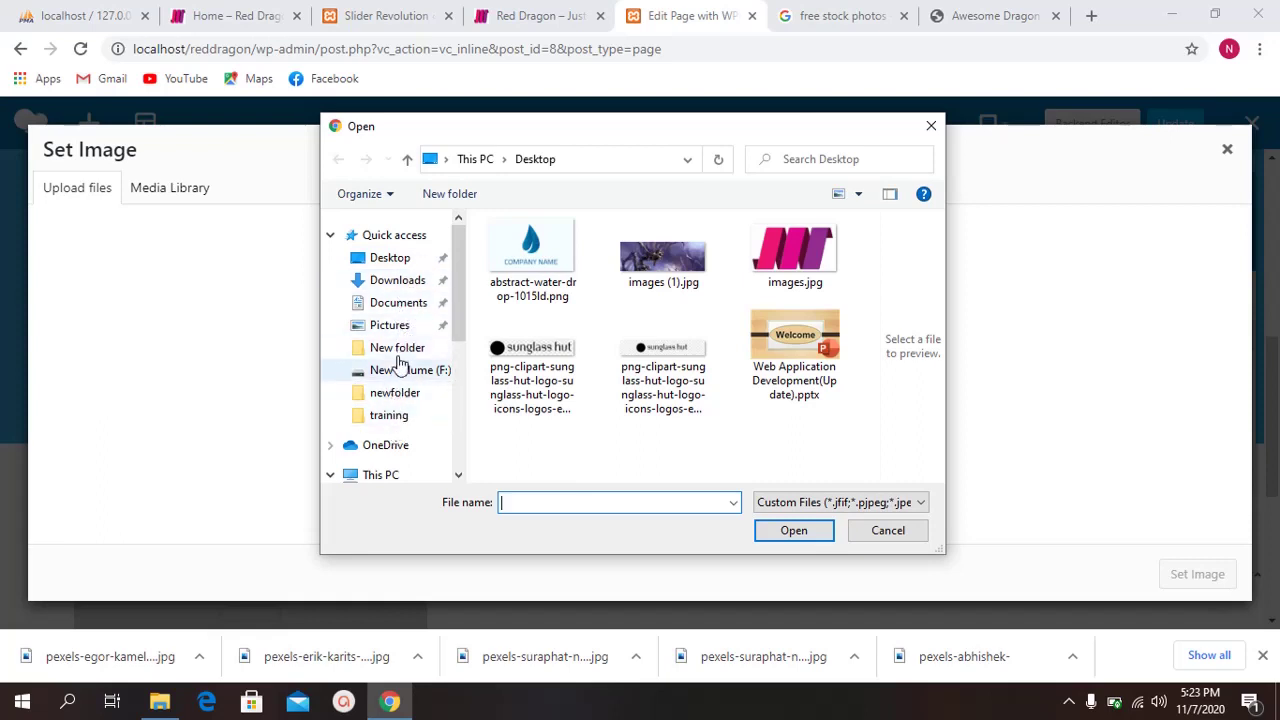
{"action": "left_click", "coordinate": [400, 258]}
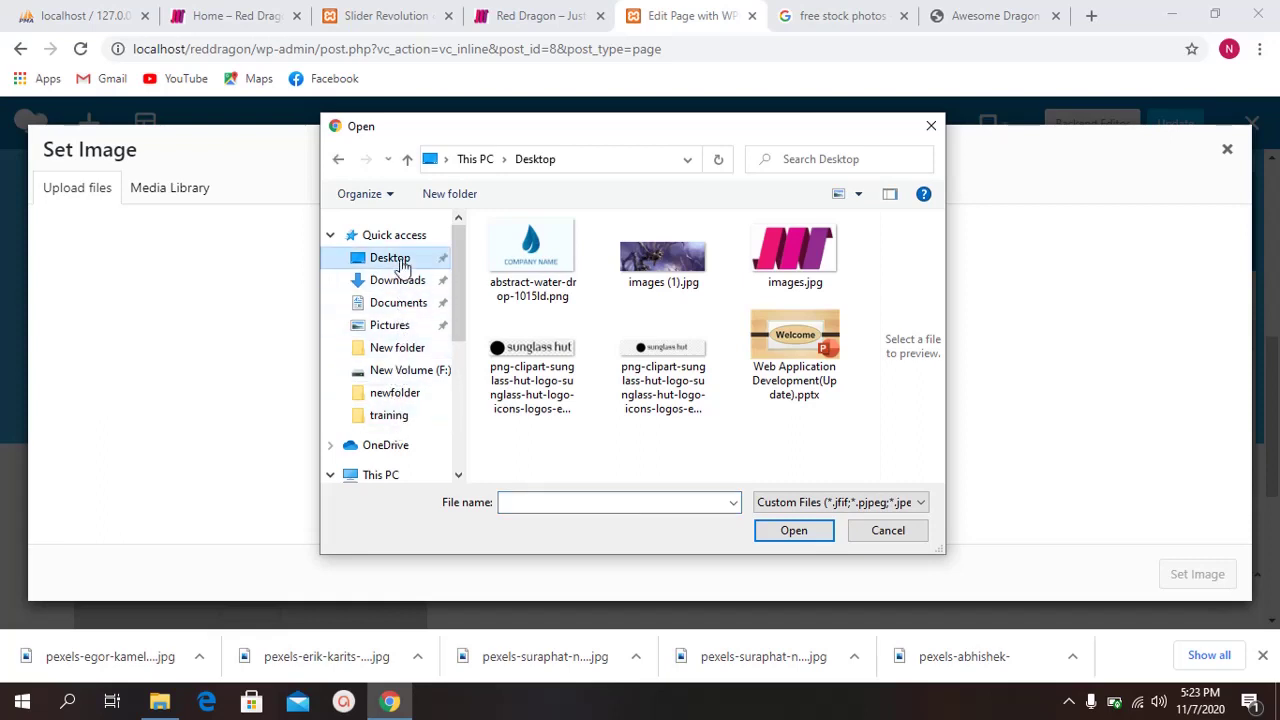
{"action": "left_click", "coordinate": [400, 282]}
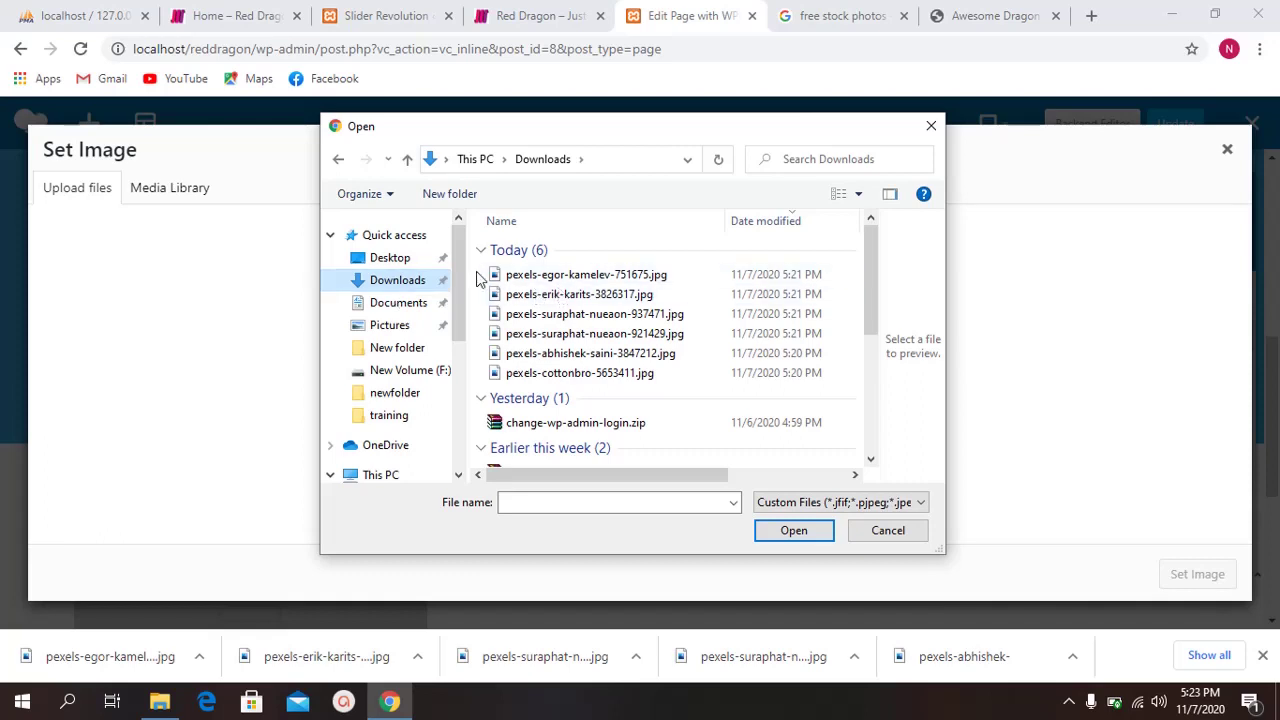
{"action": "left_click_drag", "start_coordinate": [477, 268], "coordinate": [578, 398]}
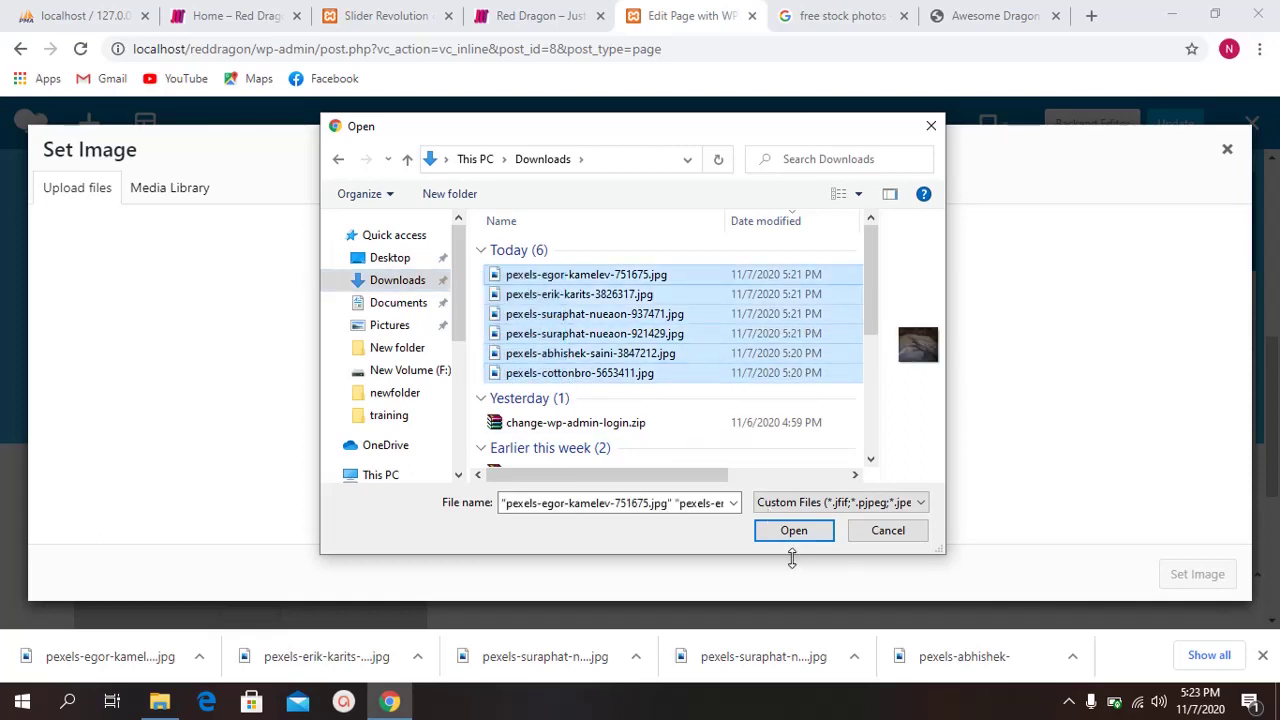
{"action": "left_click", "coordinate": [794, 530]}
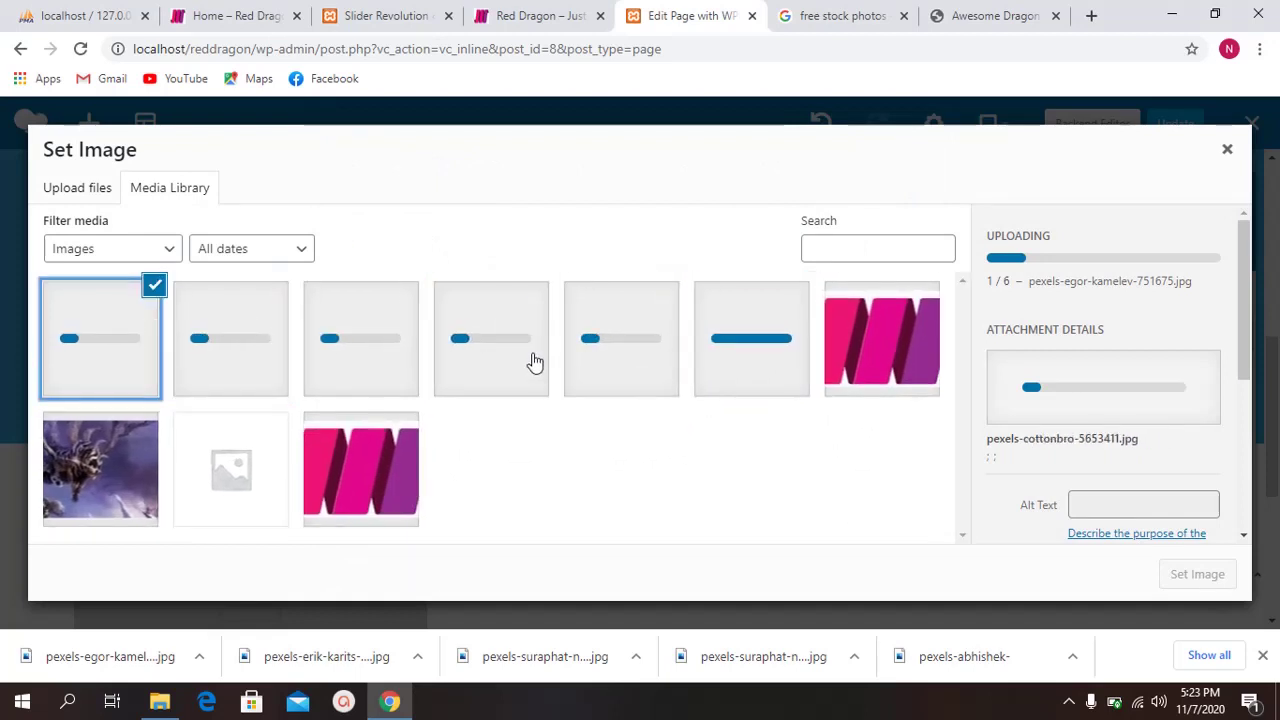
Step: Select the lizard photo pexels-erik-karits-3826317.jpg and set it as the image
{"action": "left_click", "coordinate": [751, 366]}
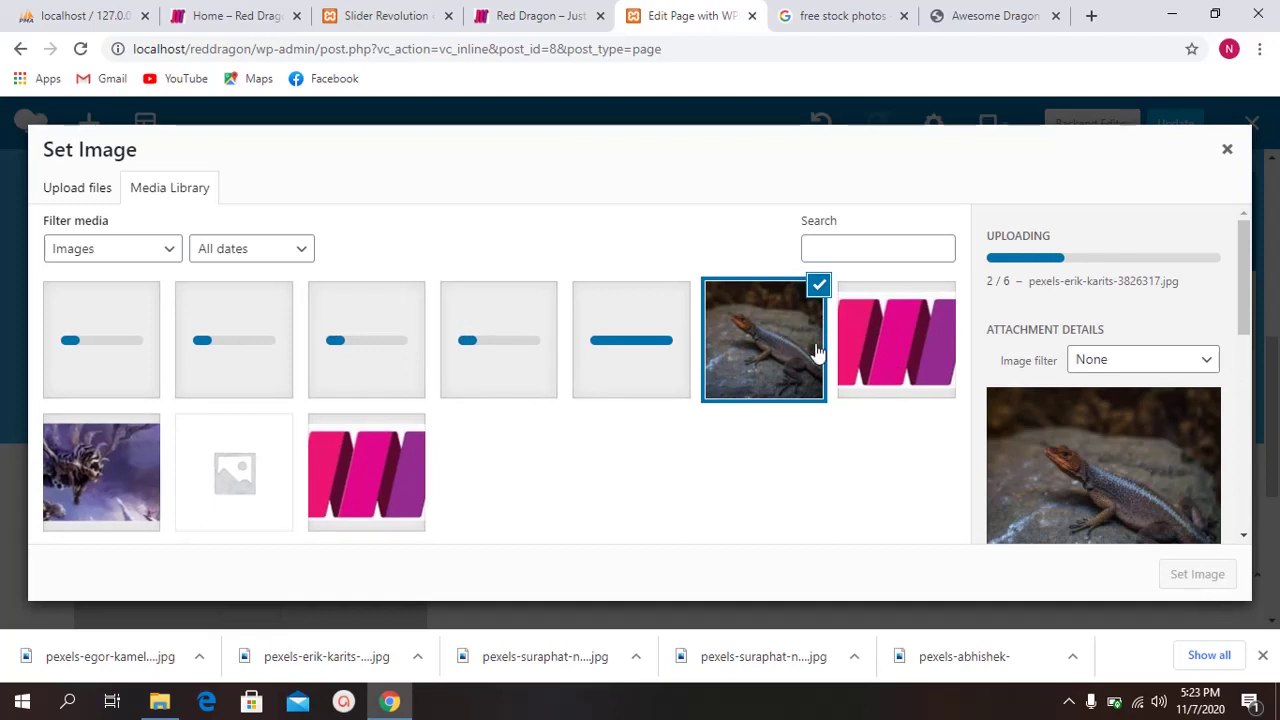
{"action": "left_click", "coordinate": [815, 350]}
{"action": "left_click", "coordinate": [768, 328]}
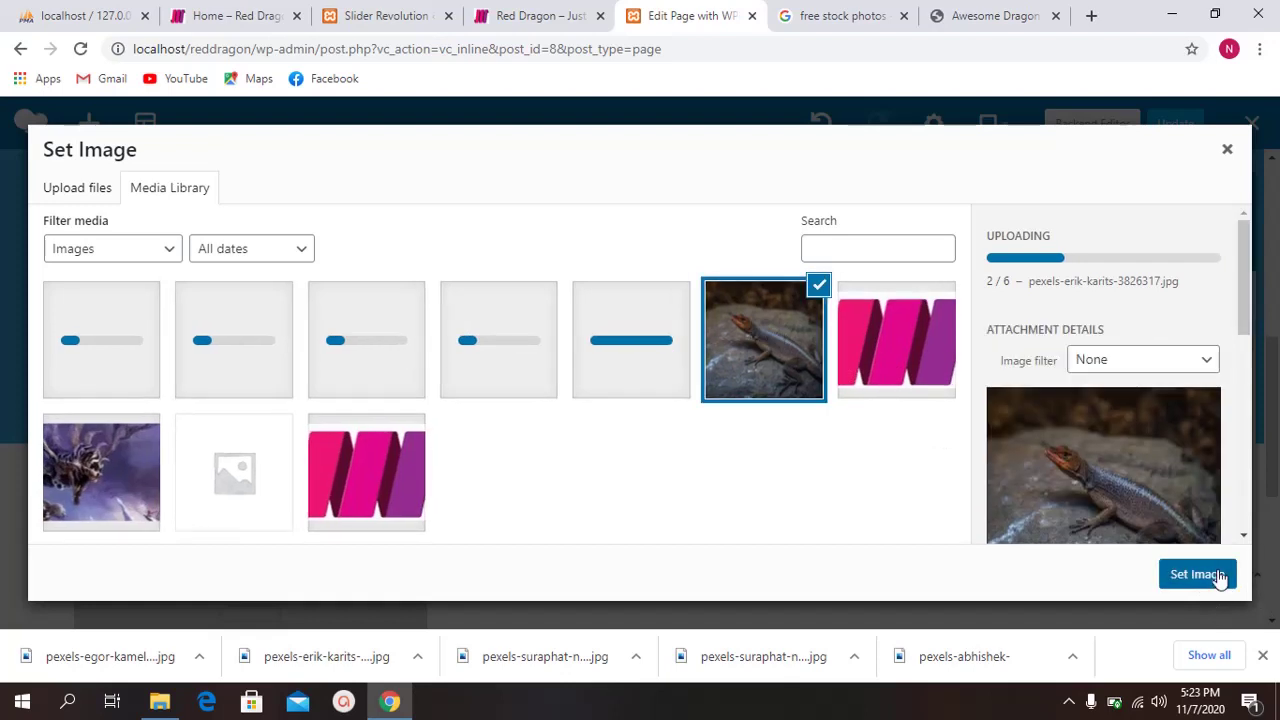
{"action": "left_click", "coordinate": [1222, 574]}
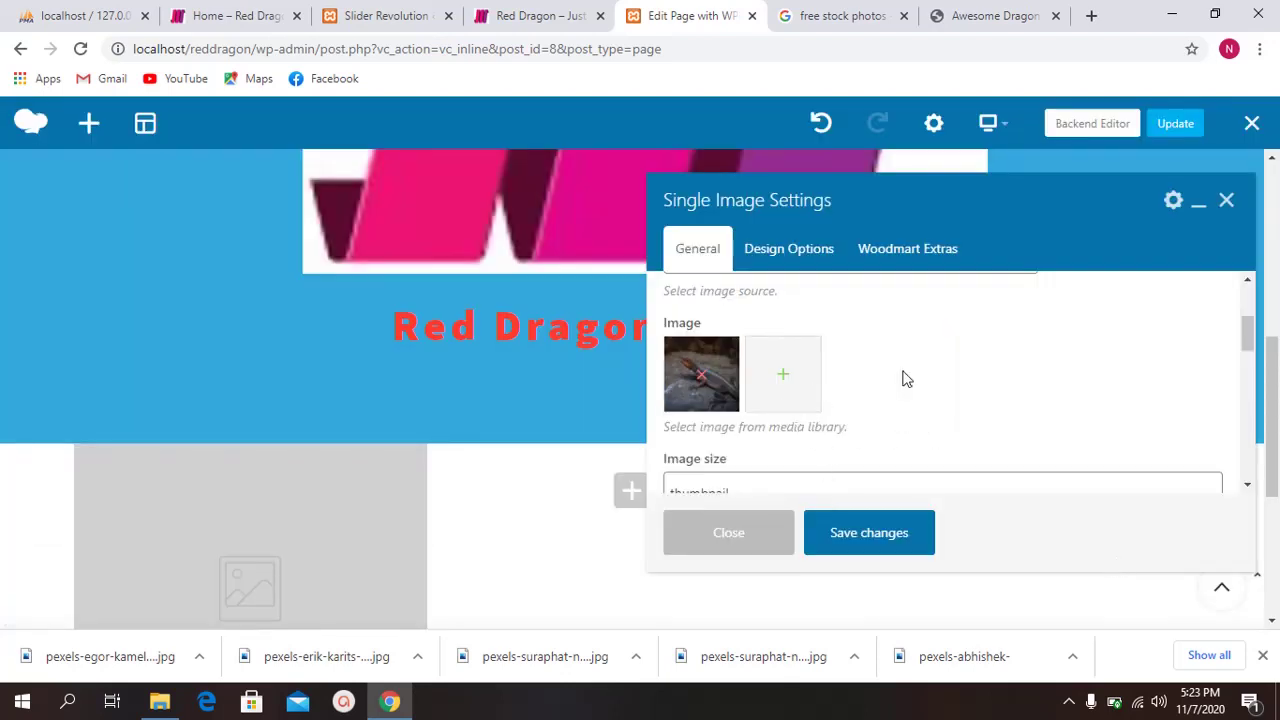
Step: Type the image's widget title and correct it to 'Lizard' with the spellcheck suggestion
{"action": "scroll", "coordinate": [903, 377], "scroll_direction": "up", "scroll_amount": 3}
{"action": "left_click", "coordinate": [771, 336]}
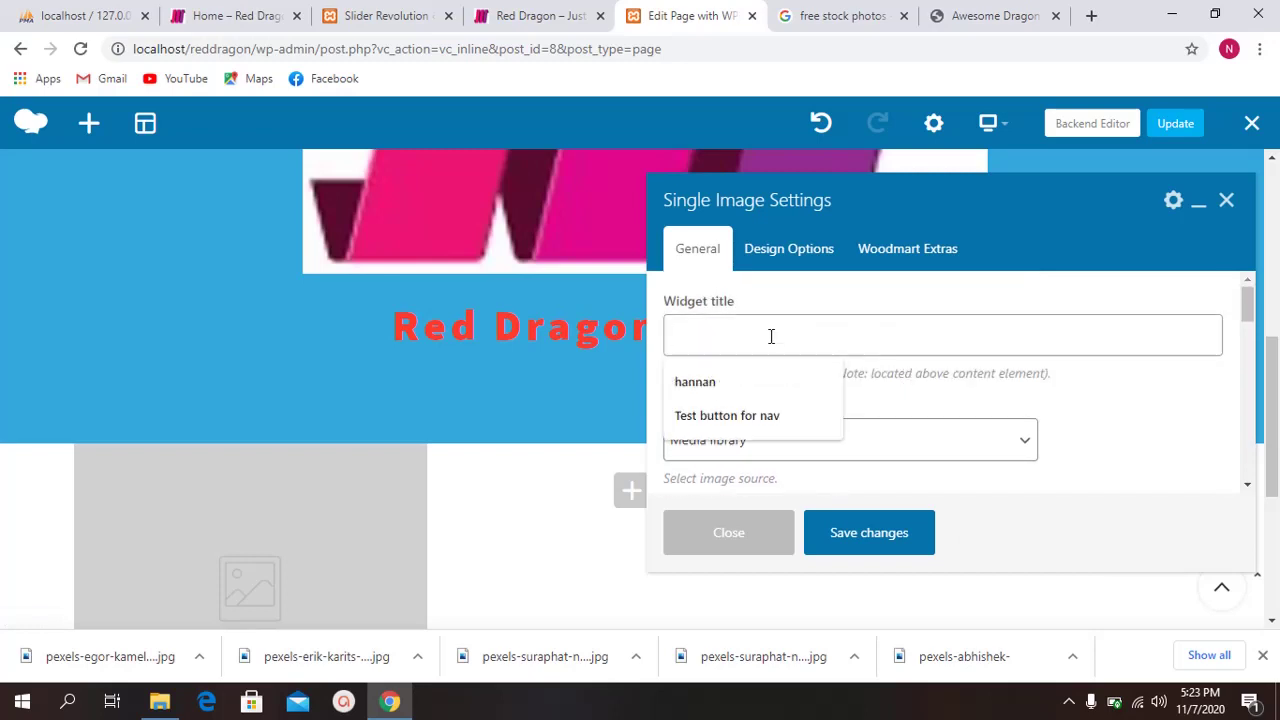
{"action": "type", "text": "Gi"}
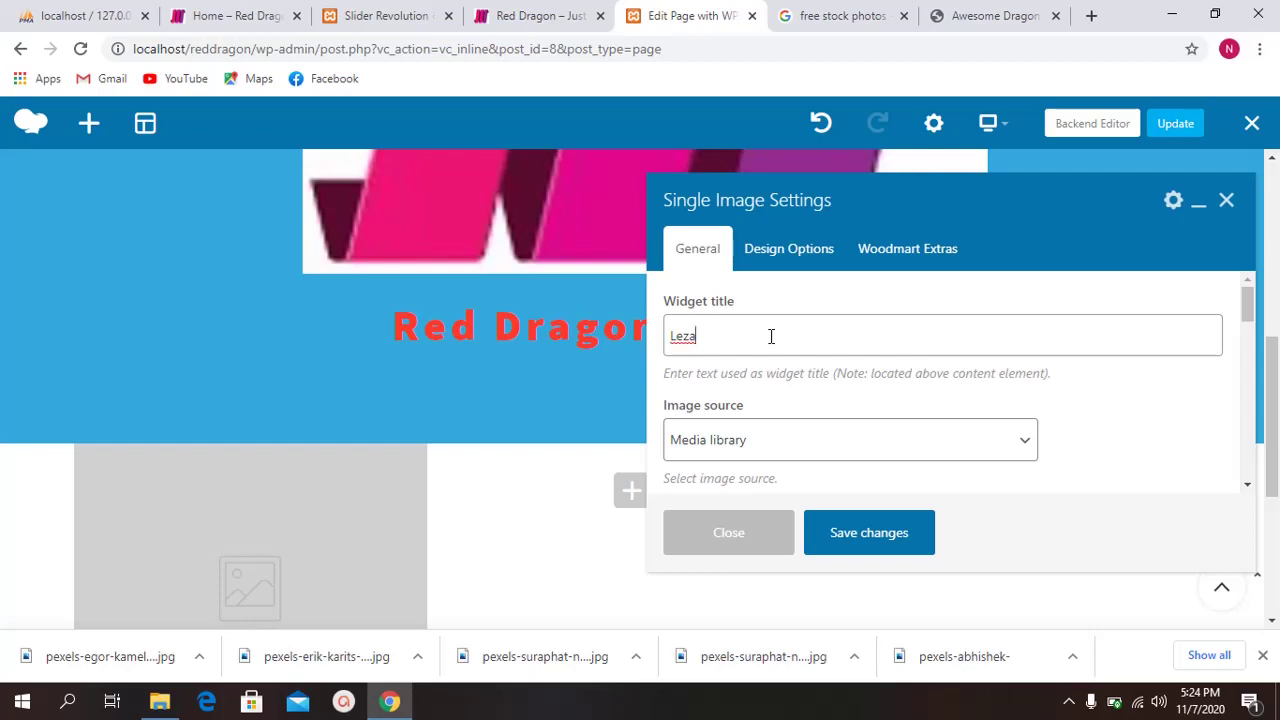
{"action": "right_click", "coordinate": [691, 335]}
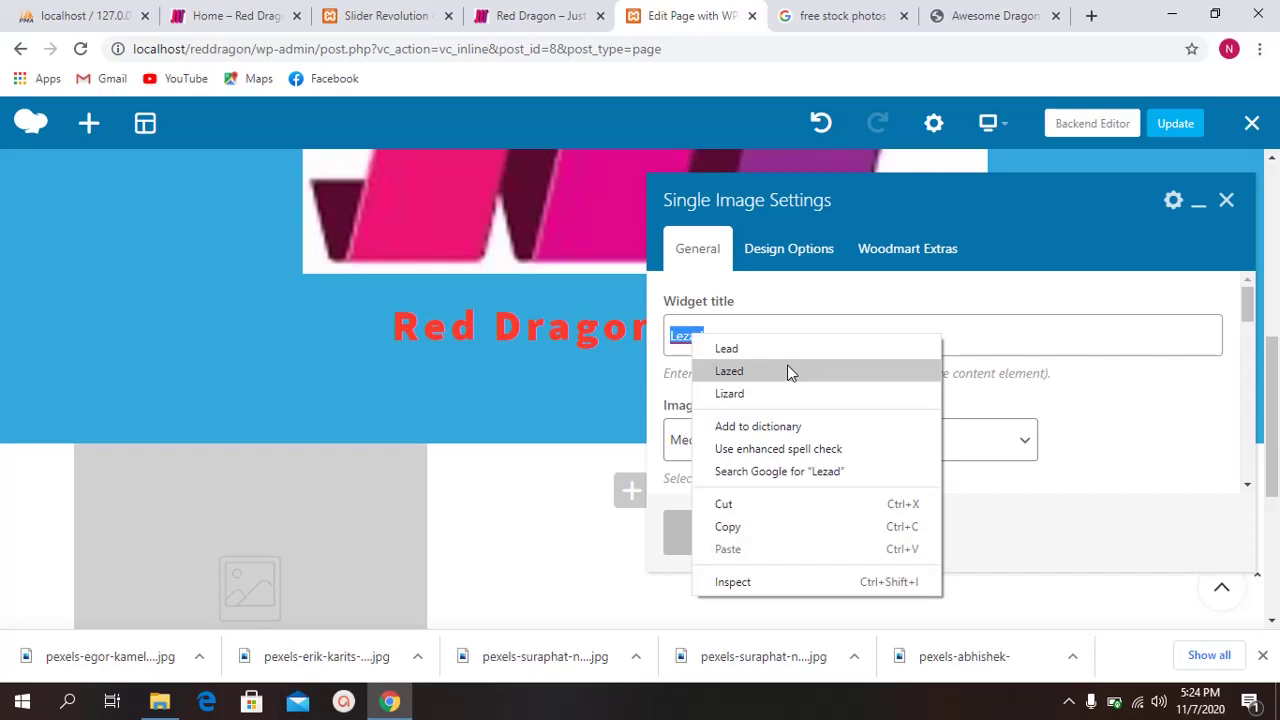
{"action": "left_click", "coordinate": [766, 394]}
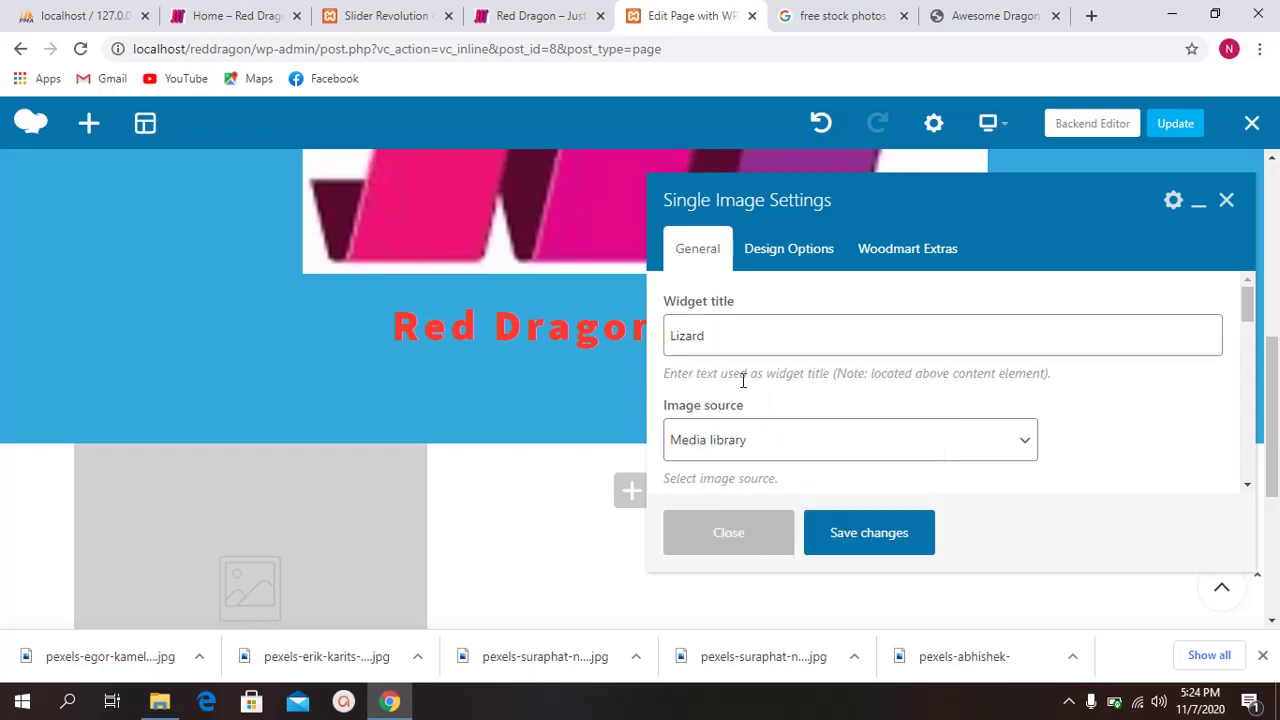
{"action": "scroll", "coordinate": [750, 380], "scroll_direction": "down", "scroll_amount": 2}
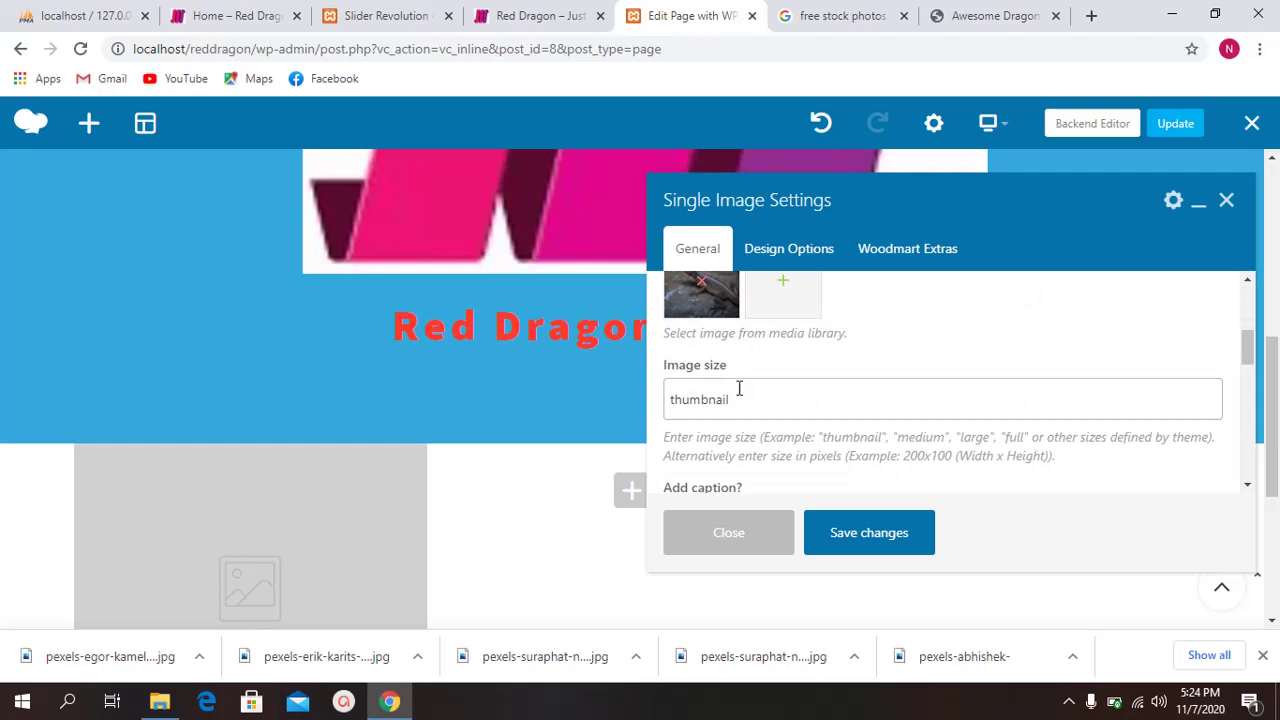
Step: Review the Image size help text: thumbnail, medium, large, full, theme sizes and pixel sizes like 200x100
{"action": "left_click_drag", "start_coordinate": [664, 366], "coordinate": [742, 373]}
{"action": "left_click", "coordinate": [740, 373]}
{"action": "scroll", "coordinate": [338, 421], "scroll_direction": "down", "scroll_amount": 2}
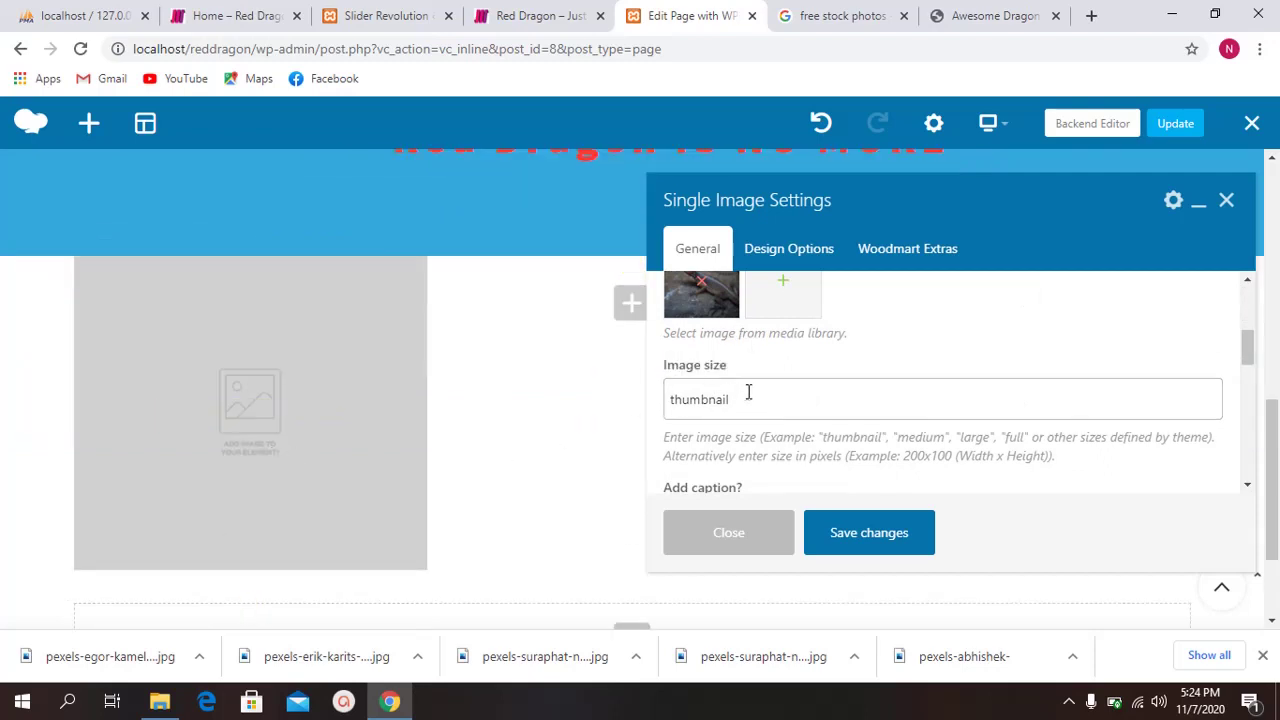
{"action": "scroll", "coordinate": [695, 400], "scroll_direction": "down", "scroll_amount": 1}
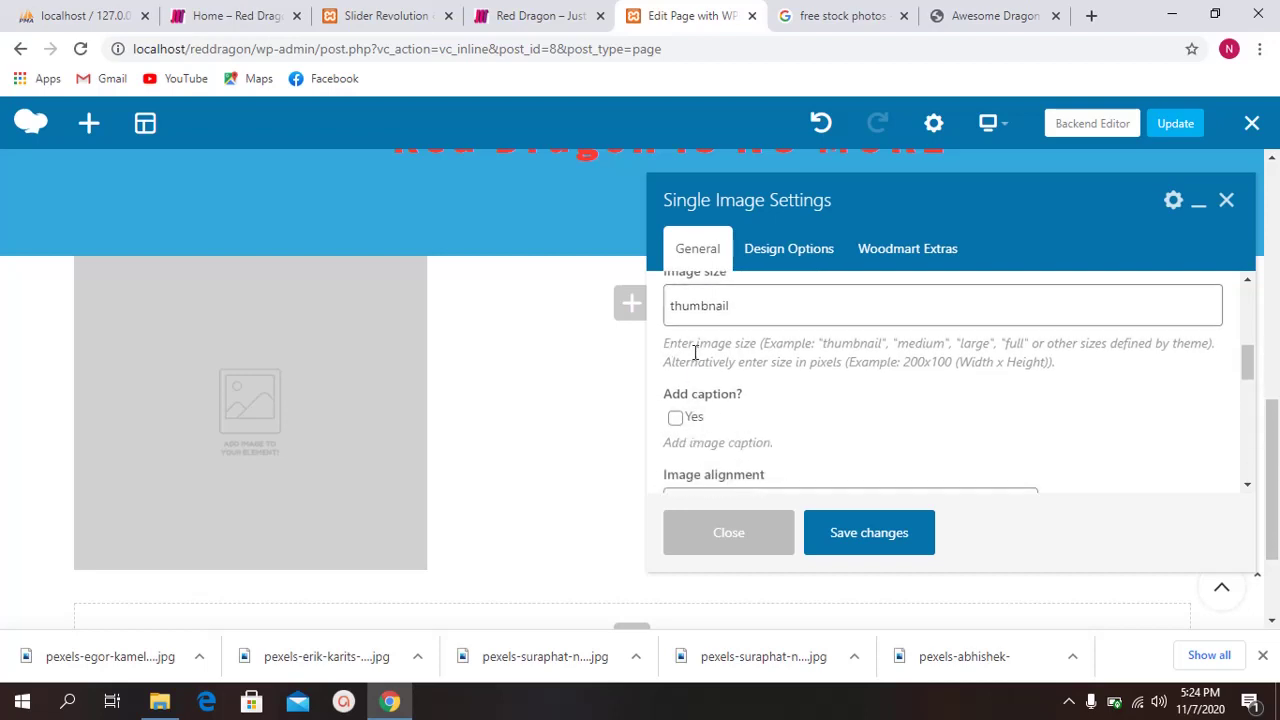
{"action": "left_click_drag", "start_coordinate": [669, 342], "coordinate": [722, 343]}
{"action": "left_click", "coordinate": [819, 343]}
{"action": "double_click", "coordinate": [845, 343]}
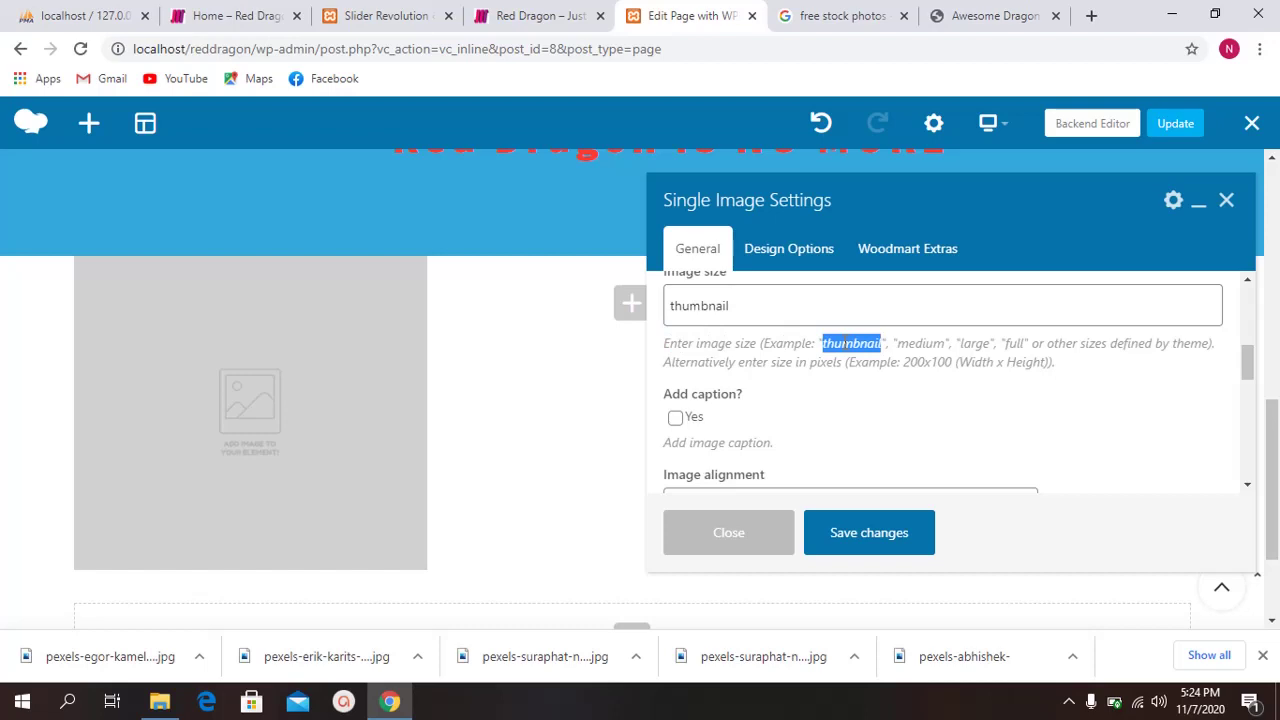
{"action": "double_click", "coordinate": [922, 343]}
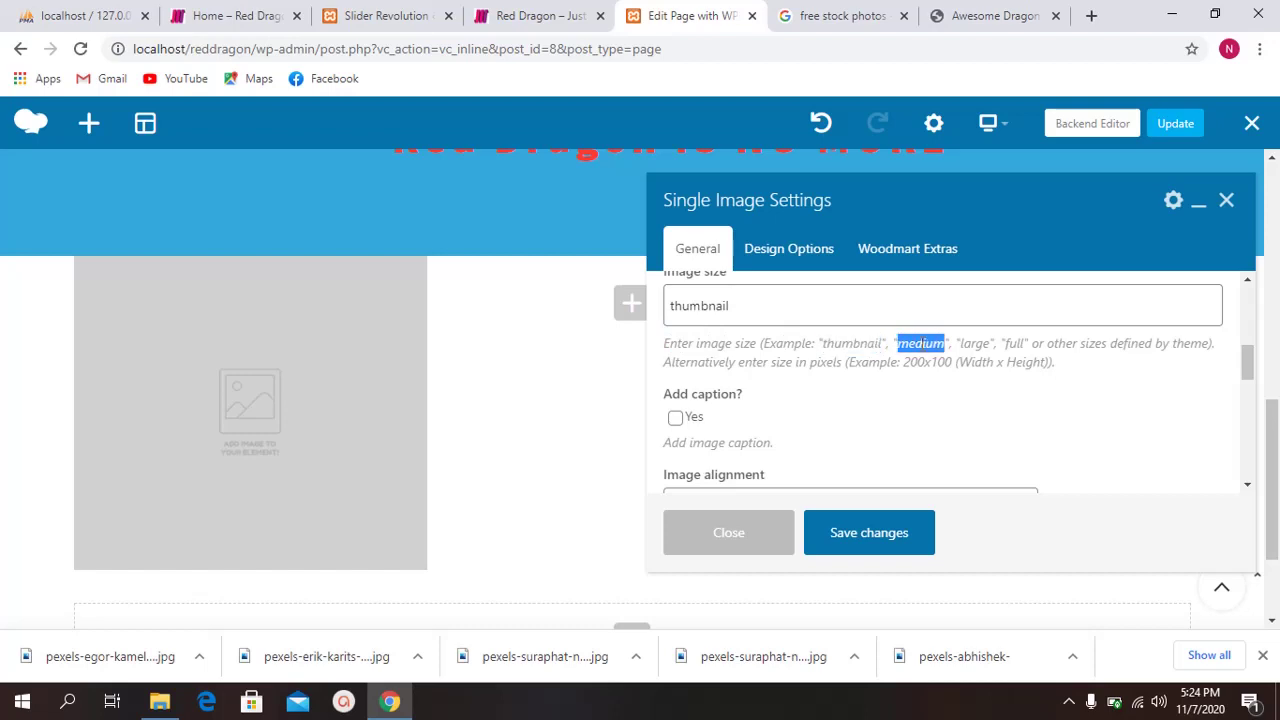
{"action": "double_click", "coordinate": [980, 343]}
{"action": "double_click", "coordinate": [1014, 343]}
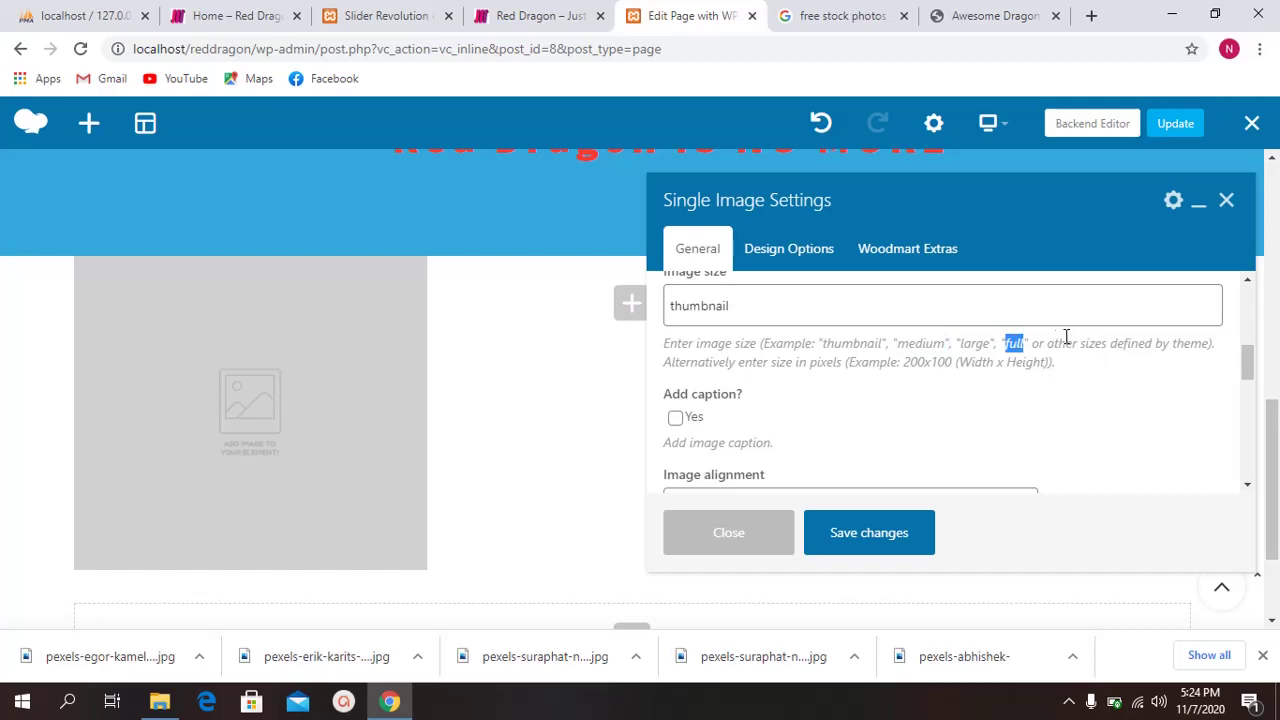
{"action": "left_click_drag", "start_coordinate": [1054, 343], "coordinate": [1188, 343]}
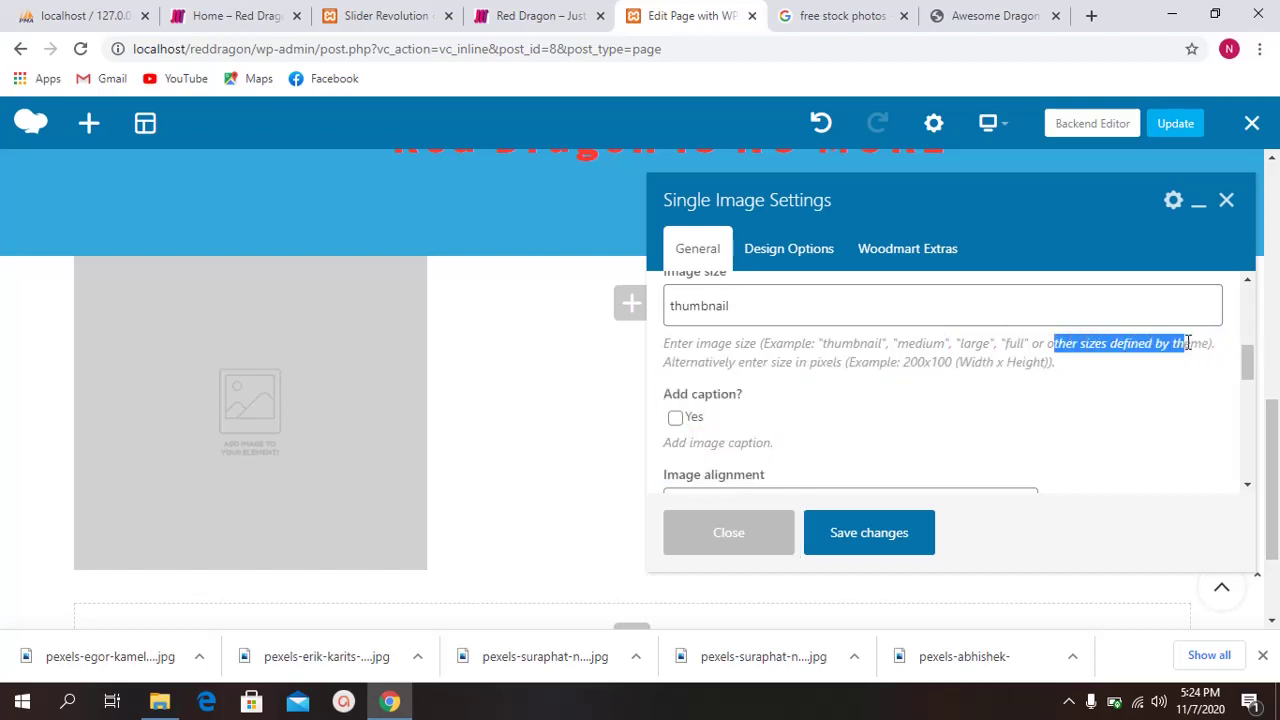
{"action": "left_click", "coordinate": [1000, 345]}
{"action": "left_click_drag", "start_coordinate": [672, 365], "coordinate": [848, 363]}
{"action": "left_click", "coordinate": [806, 363]}
{"action": "right_click", "coordinate": [920, 366]}
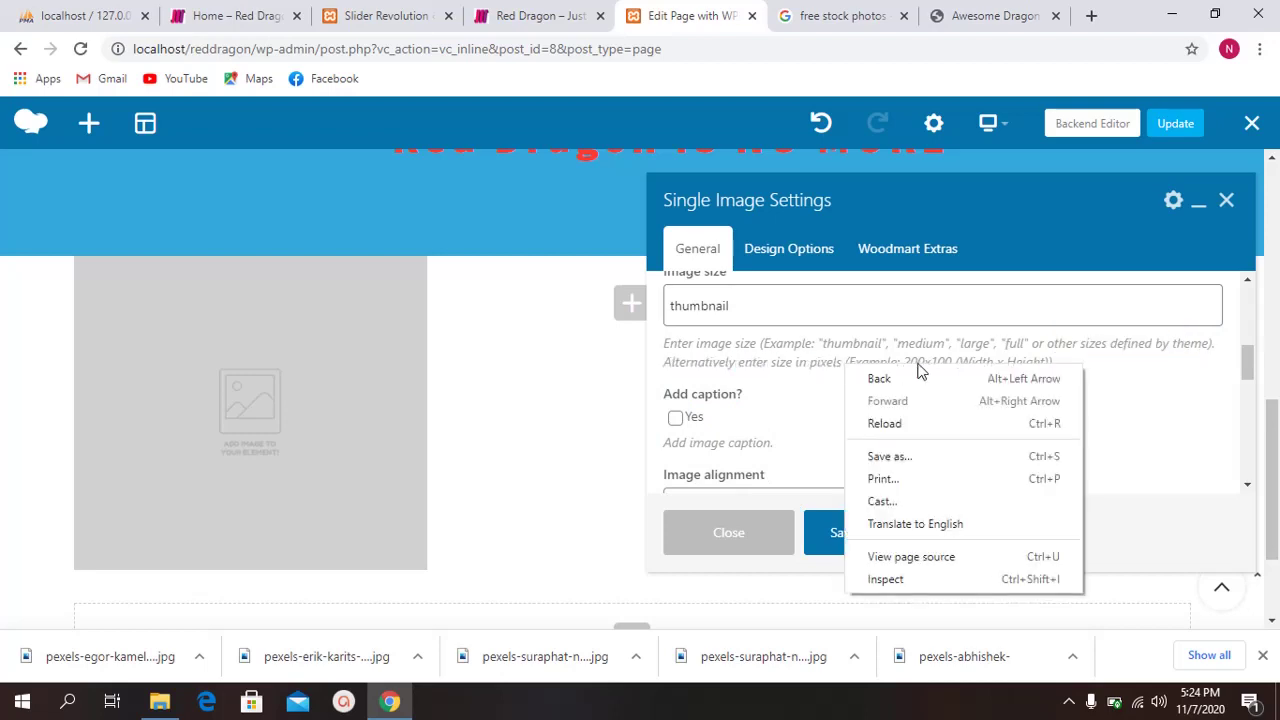
{"action": "left_click", "coordinate": [925, 360]}
{"action": "double_click", "coordinate": [950, 363]}
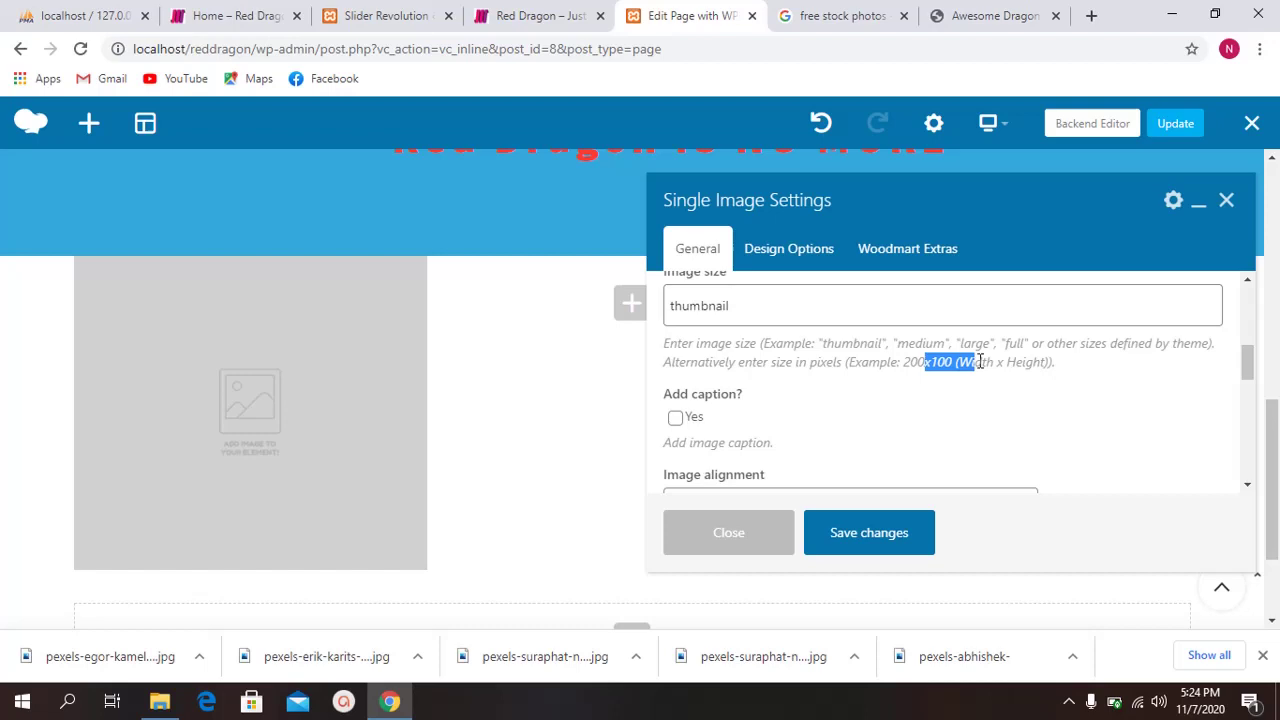
Step: Set the image size to 100*100
{"action": "triple_click", "coordinate": [751, 306]}
{"action": "key", "text": "BackSpace"}
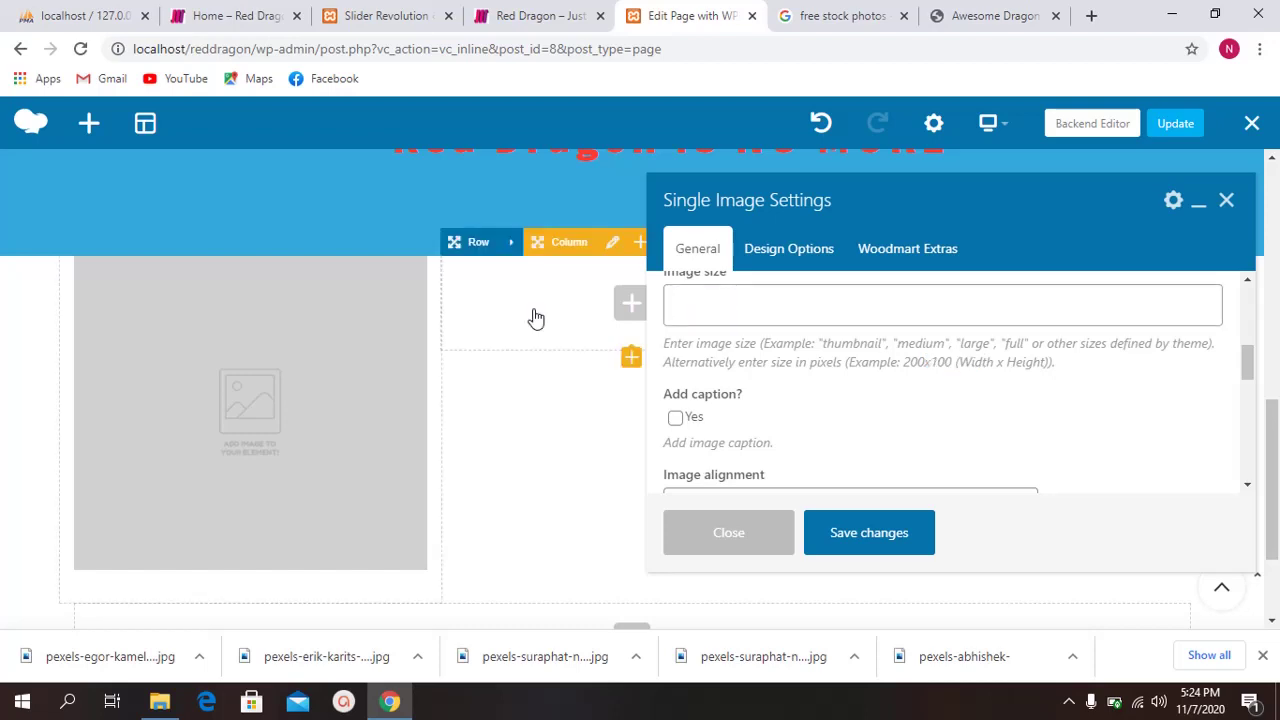
{"action": "scroll", "coordinate": [143, 451], "scroll_direction": "up", "scroll_amount": 1}
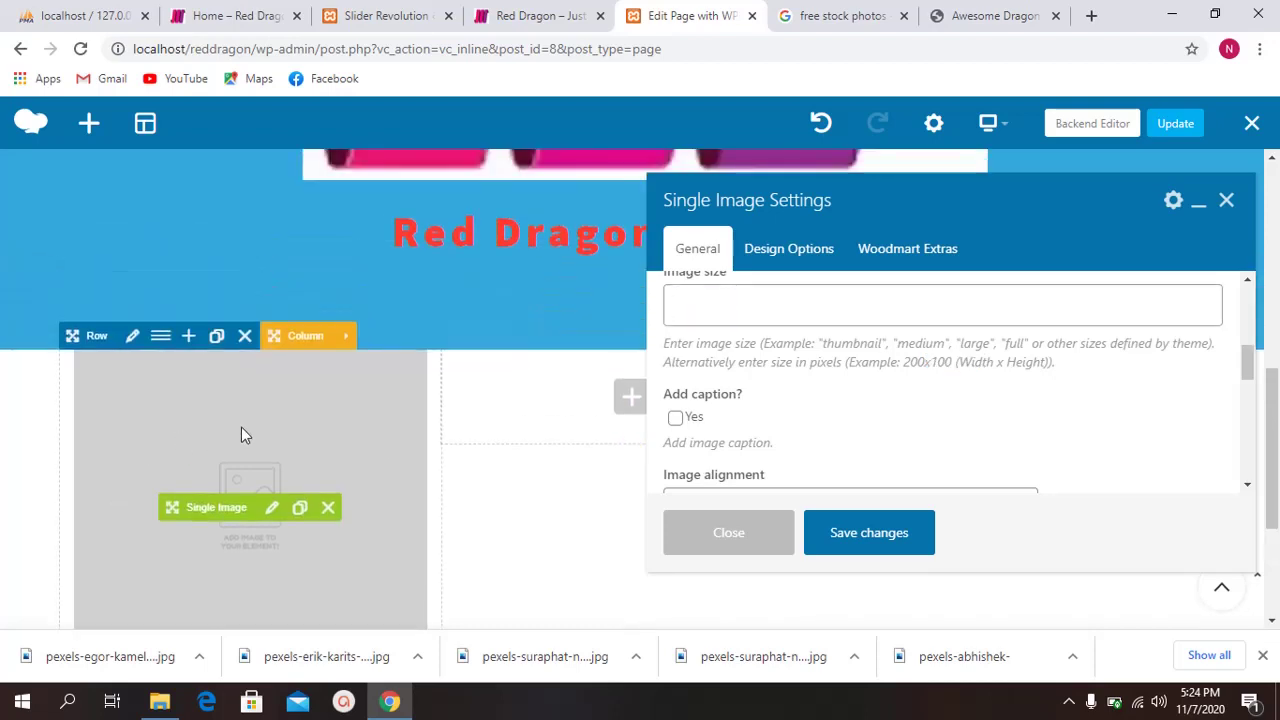
{"action": "type", "text": "100*100"}
{"action": "scroll", "coordinate": [776, 375], "scroll_direction": "down", "scroll_amount": 1}
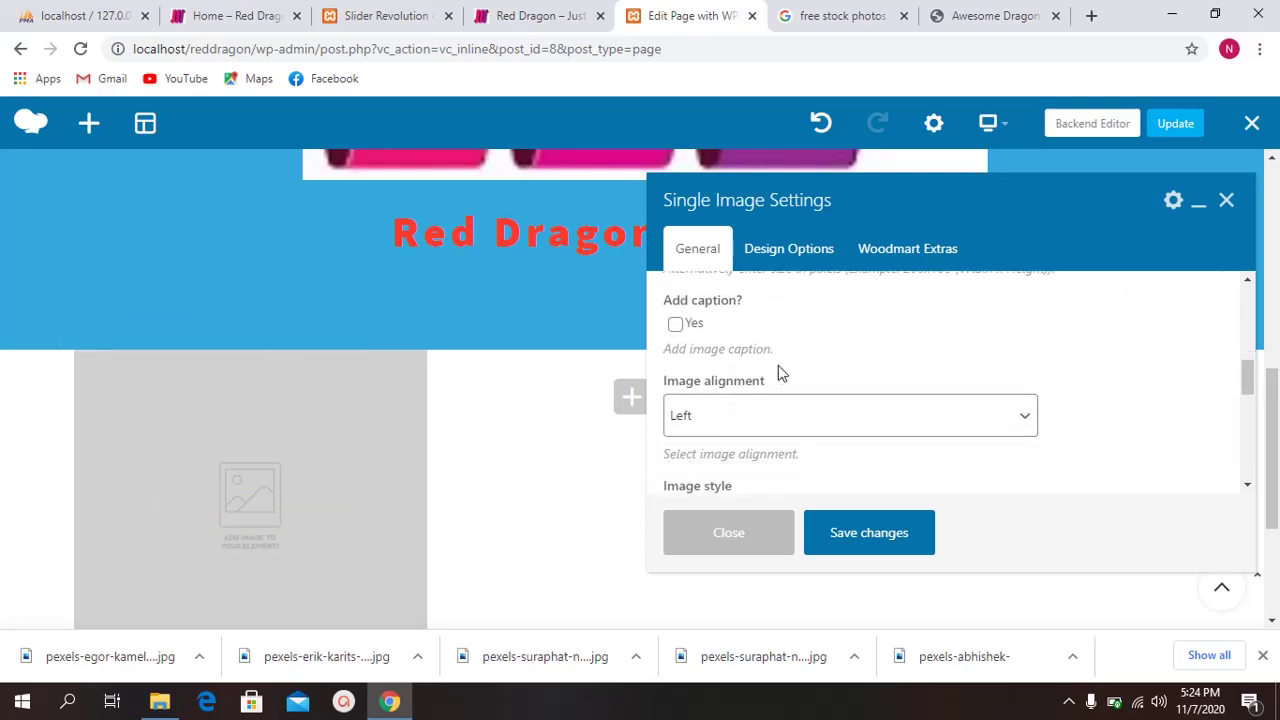
Step: Center the image and make it zoom when clicked
{"action": "left_click", "coordinate": [770, 420]}
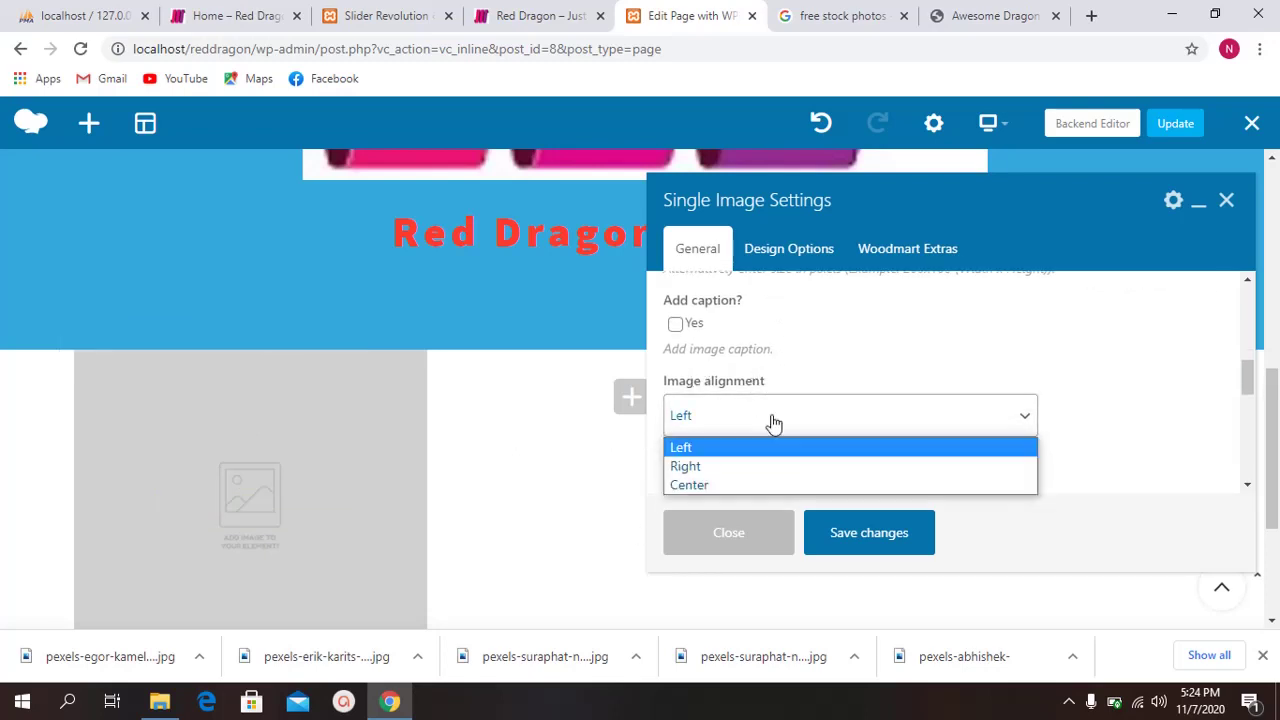
{"action": "left_click", "coordinate": [748, 485]}
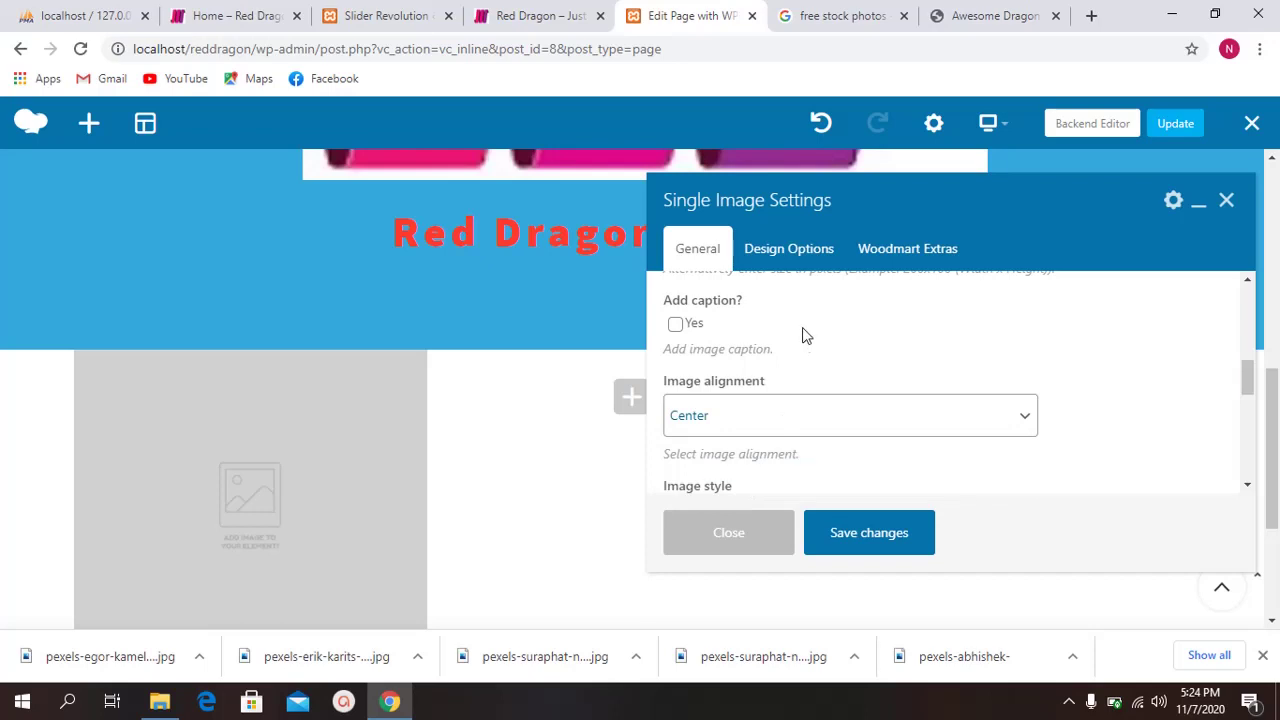
{"action": "scroll", "coordinate": [810, 380], "scroll_direction": "down", "scroll_amount": 1}
{"action": "scroll", "coordinate": [797, 389], "scroll_direction": "down", "scroll_amount": 1}
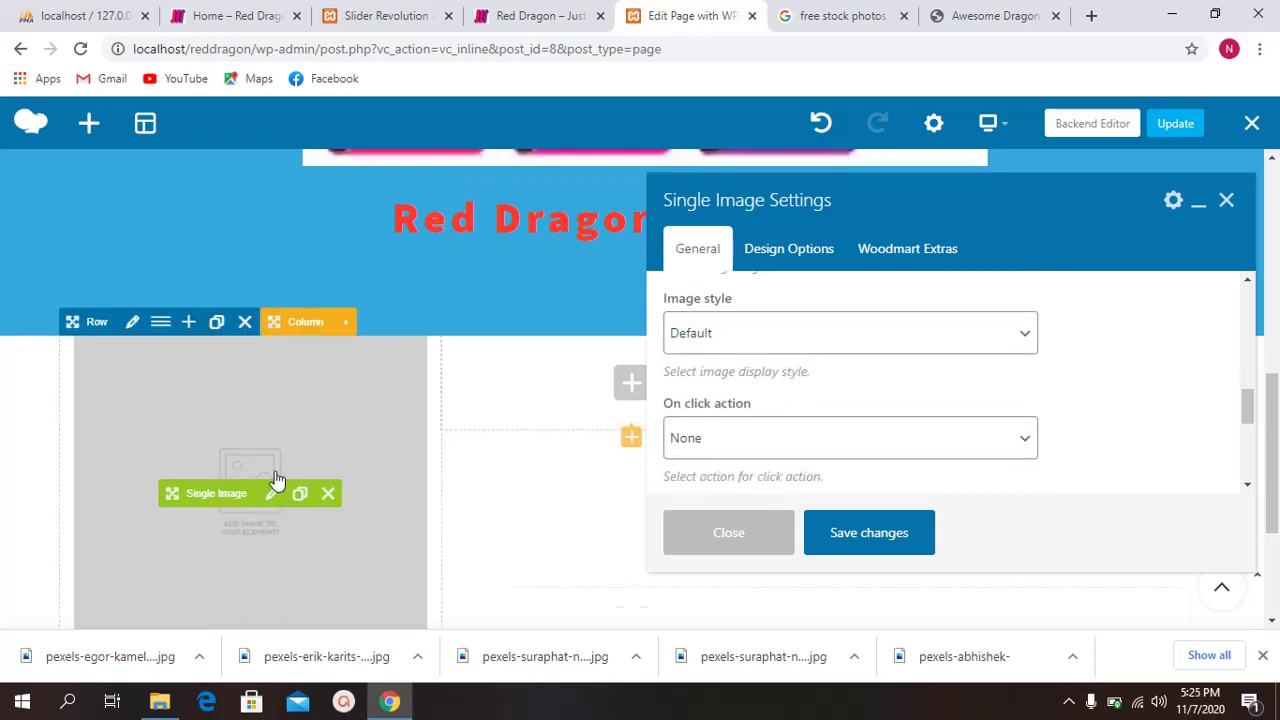
{"action": "scroll", "coordinate": [277, 481], "scroll_direction": "down", "scroll_amount": 2}
{"action": "scroll", "coordinate": [269, 352], "scroll_direction": "up", "scroll_amount": 1}
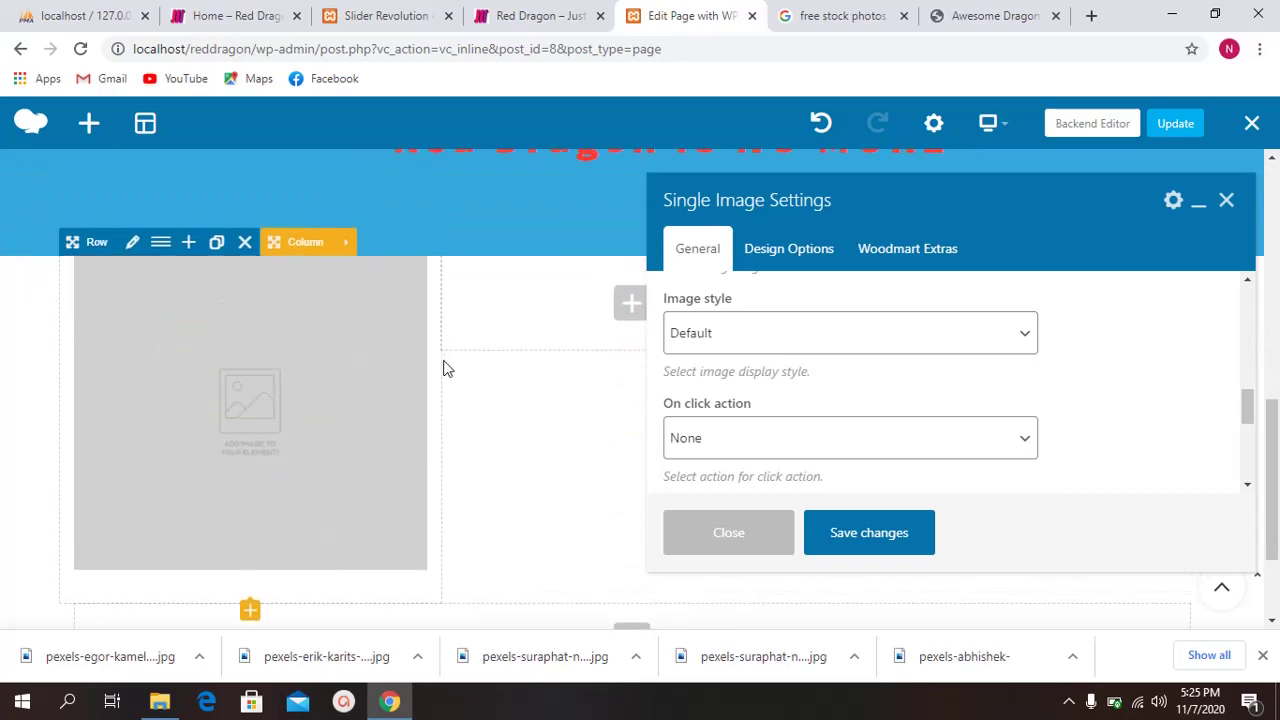
{"action": "scroll", "coordinate": [760, 390], "scroll_direction": "down", "scroll_amount": 1}
{"action": "left_click", "coordinate": [740, 349]}
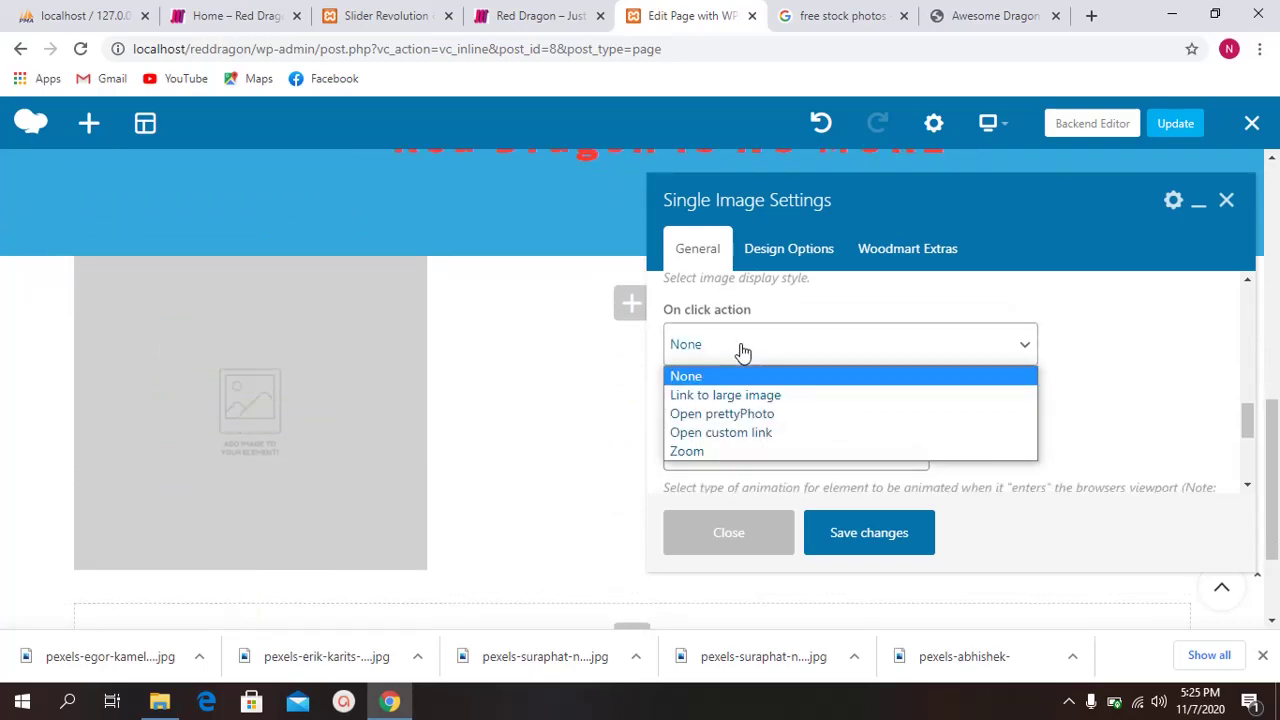
{"action": "left_click", "coordinate": [743, 451]}
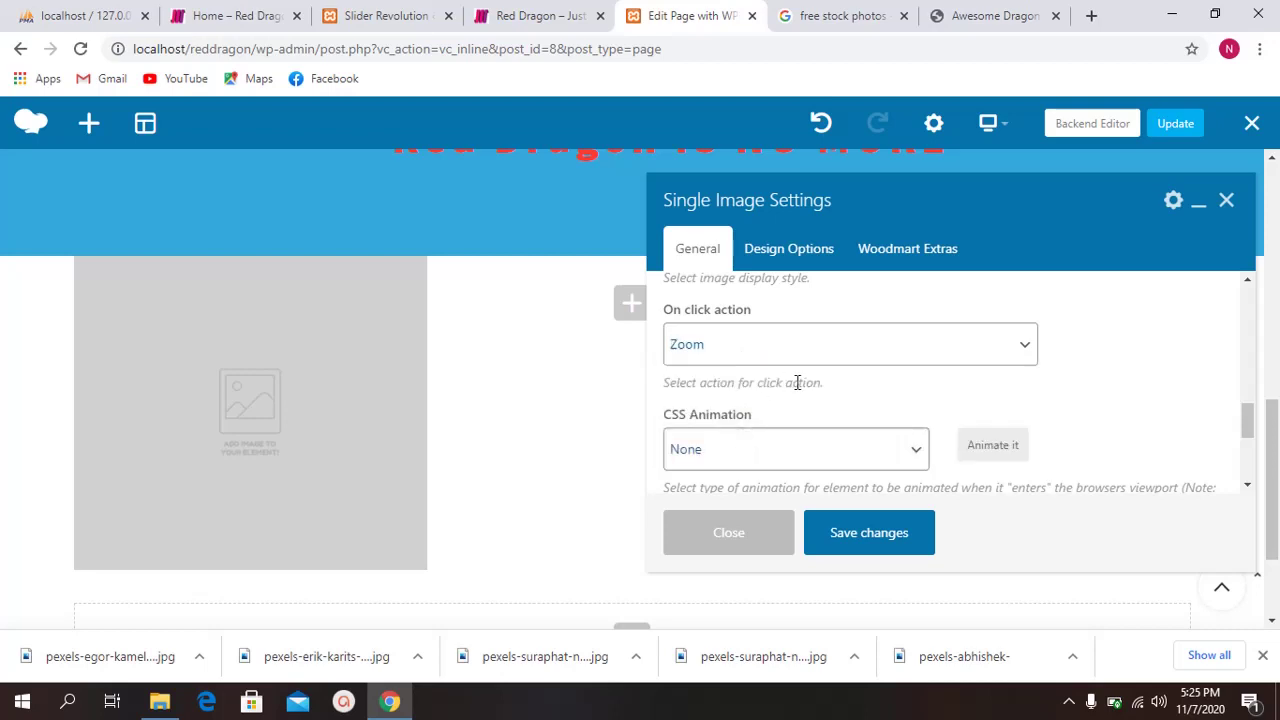
Step: Try fadeInLeft, fadeIn, fadeInRightBig and flipInX, settling on the bounceInUp CSS animation
{"action": "scroll", "coordinate": [790, 383], "scroll_direction": "down", "scroll_amount": 1}
{"action": "scroll", "coordinate": [770, 395], "scroll_direction": "up", "scroll_amount": 1}
{"action": "scroll", "coordinate": [760, 385], "scroll_direction": "down", "scroll_amount": 2}
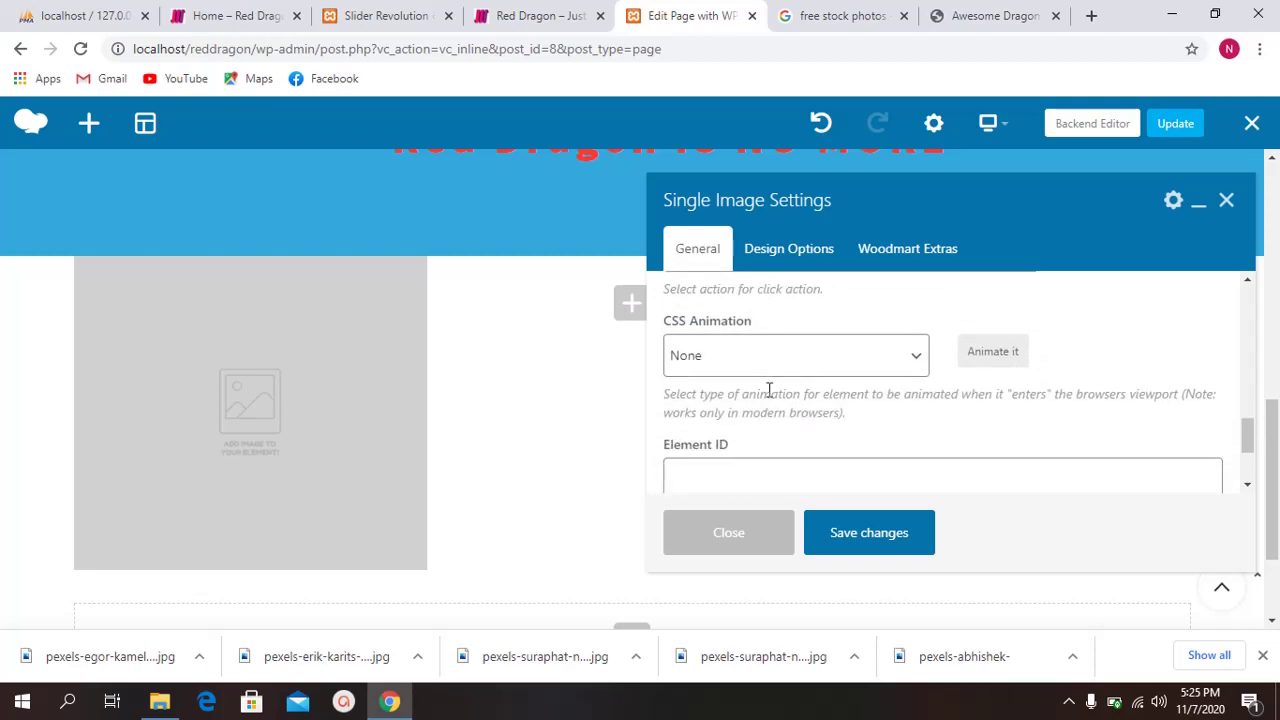
{"action": "scroll", "coordinate": [765, 380], "scroll_direction": "up", "scroll_amount": 1}
{"action": "left_click", "coordinate": [762, 372]}
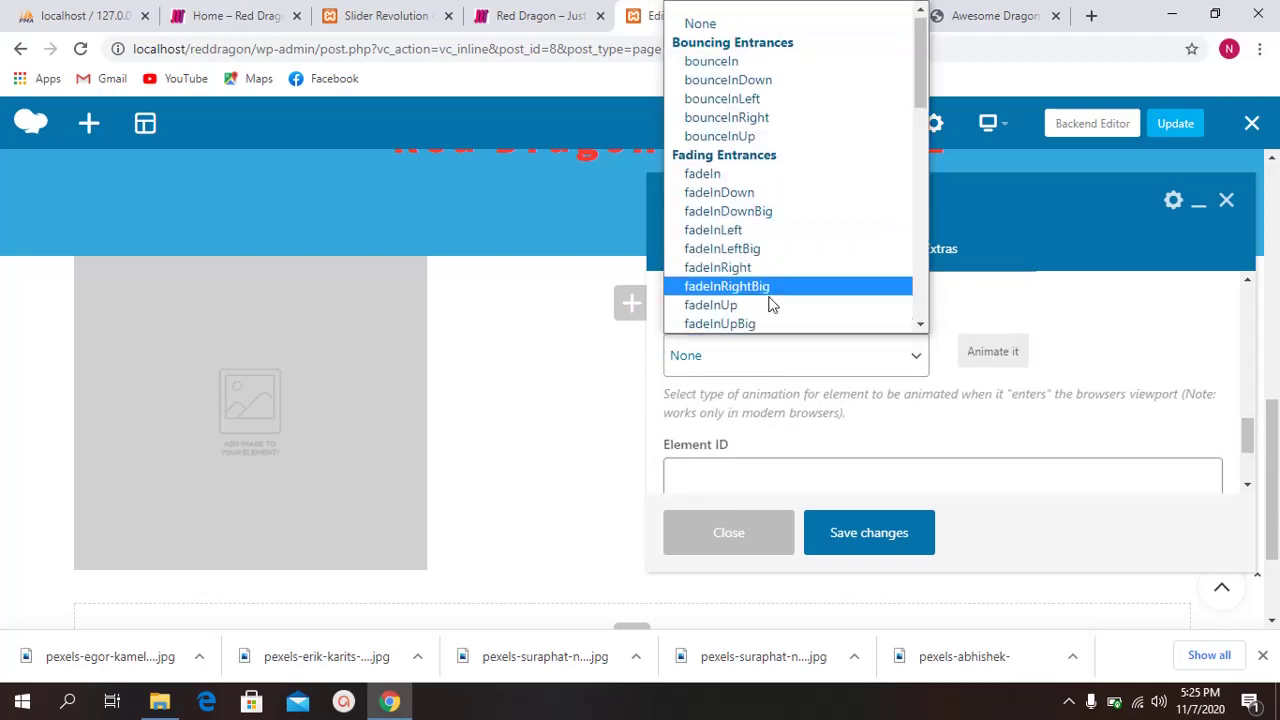
{"action": "left_click", "coordinate": [769, 243]}
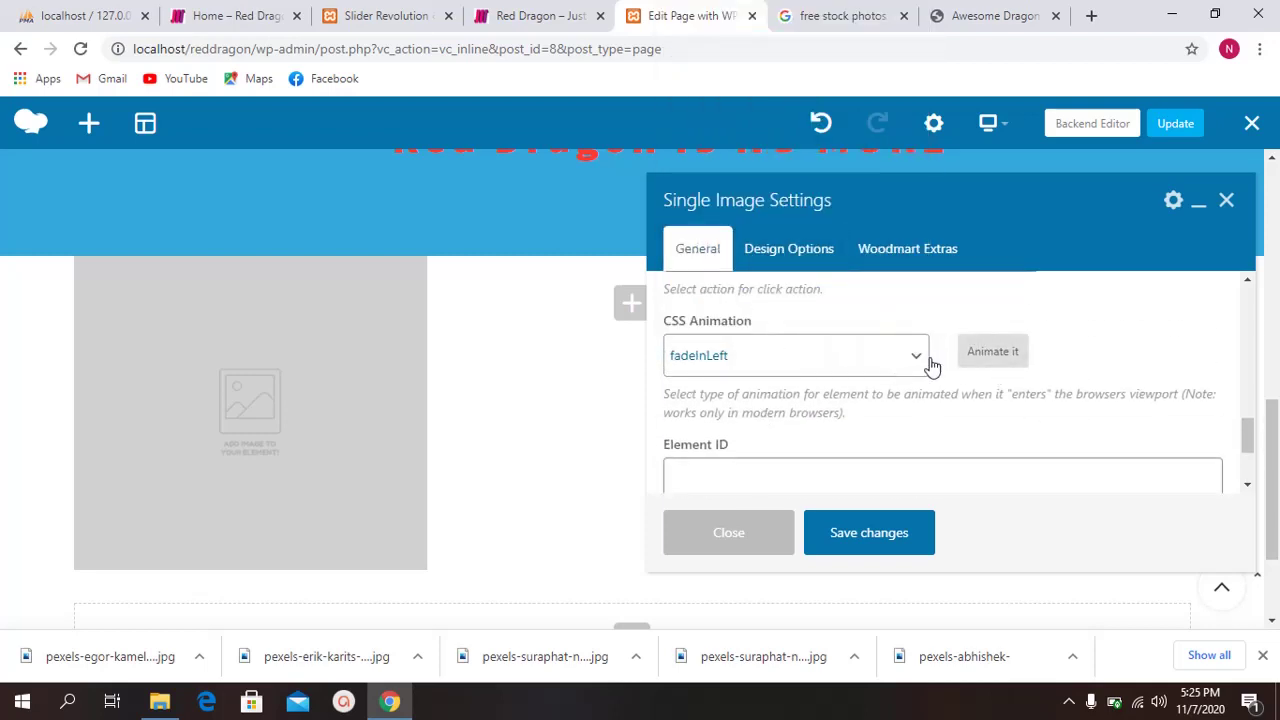
{"action": "left_click", "coordinate": [766, 358]}
{"action": "left_click", "coordinate": [736, 172]}
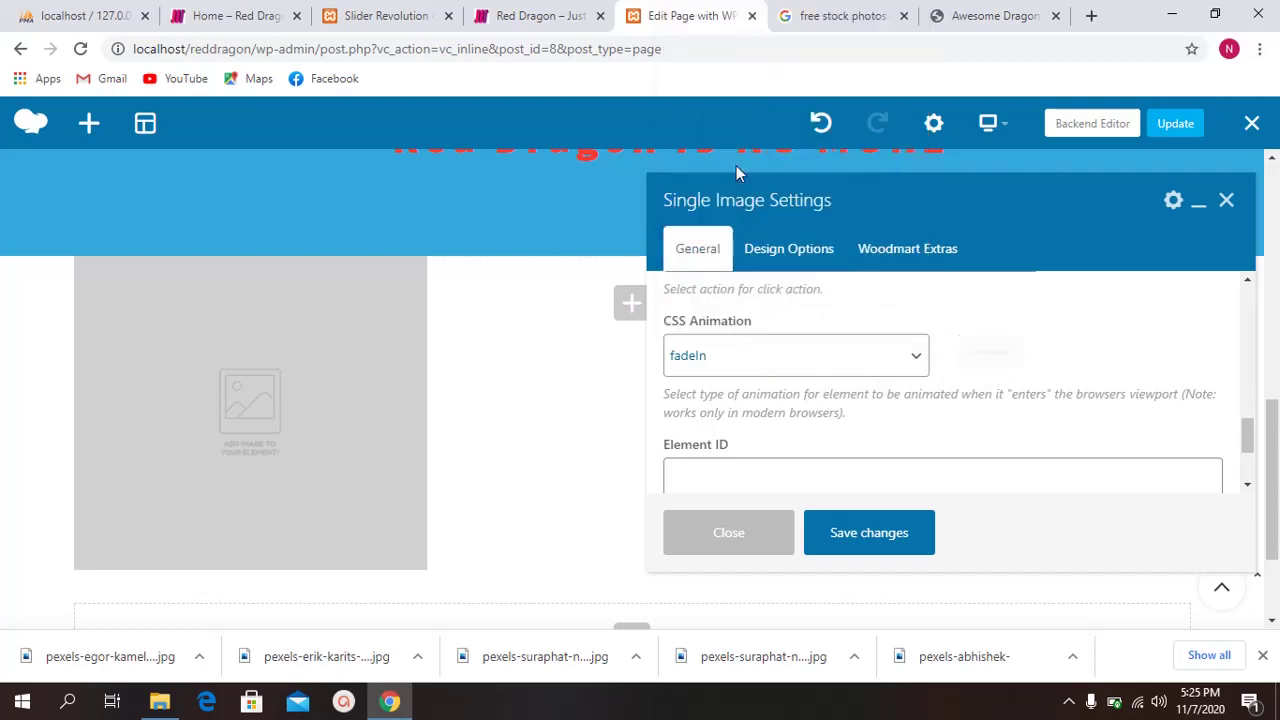
{"action": "left_click", "coordinate": [792, 350]}
{"action": "left_click", "coordinate": [748, 292]}
{"action": "left_click", "coordinate": [791, 366]}
{"action": "scroll", "coordinate": [760, 316], "scroll_direction": "down", "scroll_amount": 1}
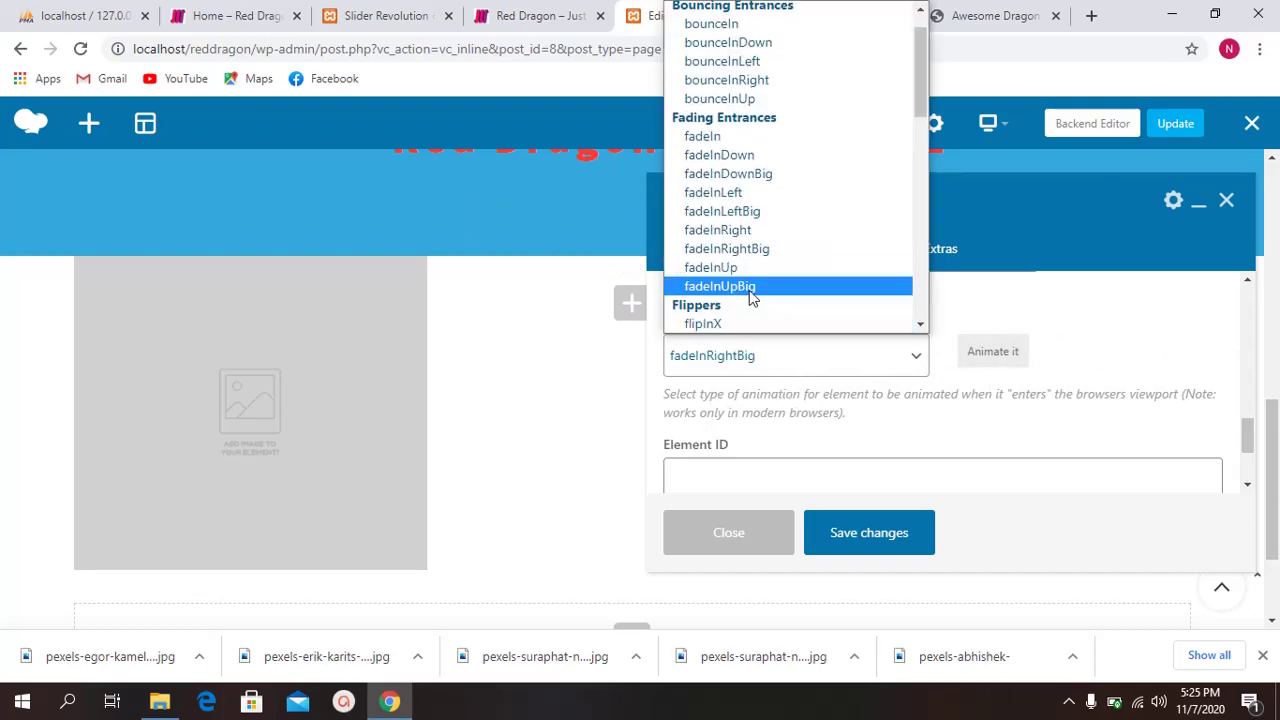
{"action": "left_click", "coordinate": [754, 330]}
{"action": "left_click", "coordinate": [773, 367]}
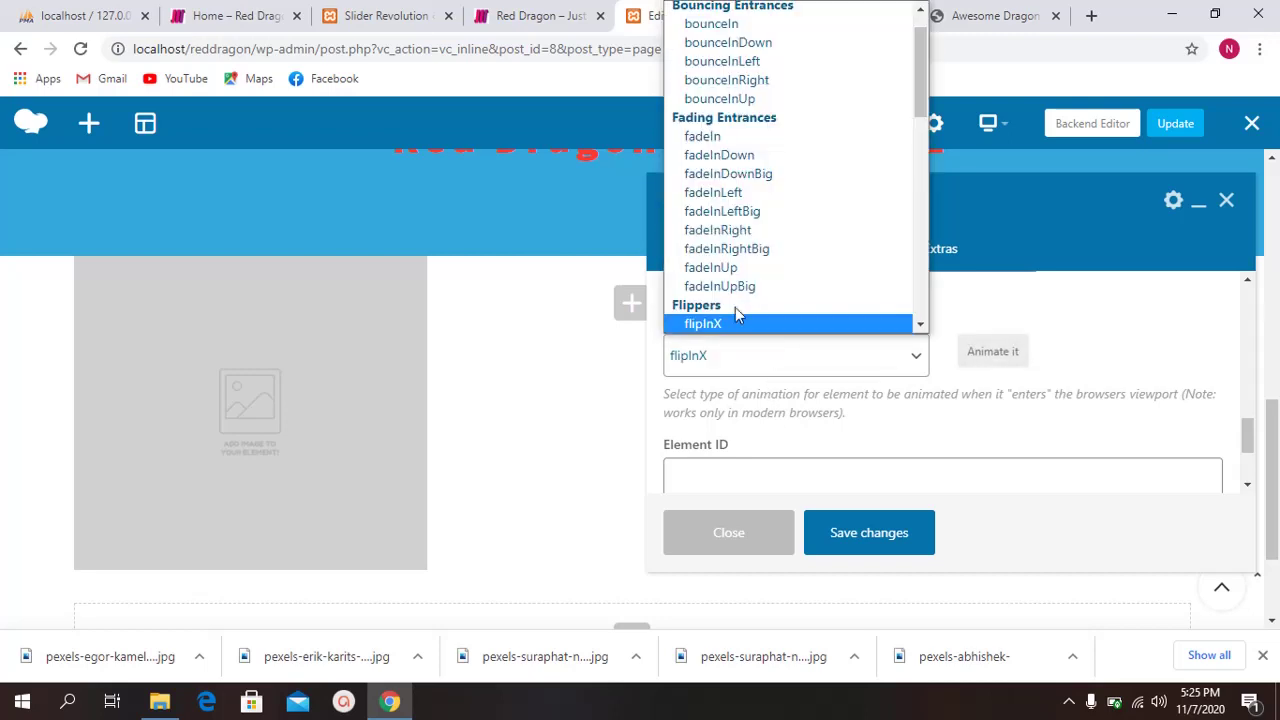
{"action": "scroll", "coordinate": [740, 290], "scroll_direction": "up", "scroll_amount": 1}
{"action": "left_click", "coordinate": [752, 143]}
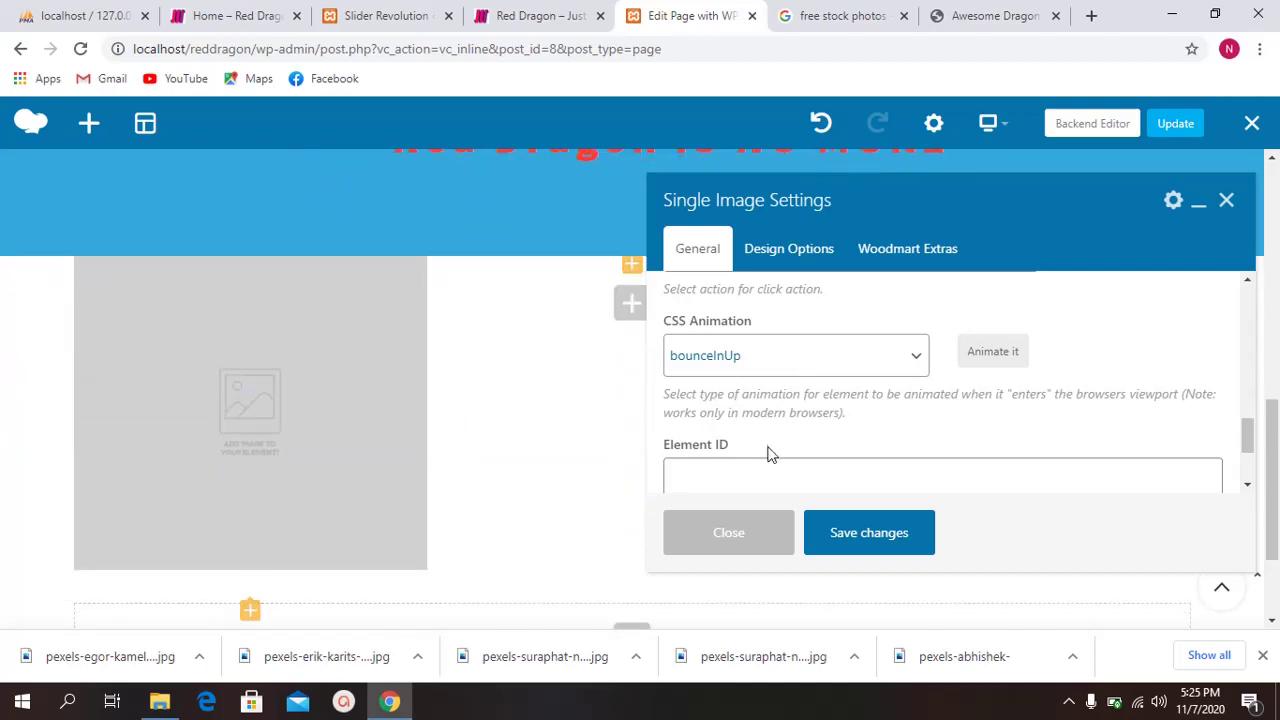
{"action": "scroll", "coordinate": [783, 409], "scroll_direction": "down", "scroll_amount": 2}
{"action": "scroll", "coordinate": [794, 383], "scroll_direction": "up", "scroll_amount": 1}
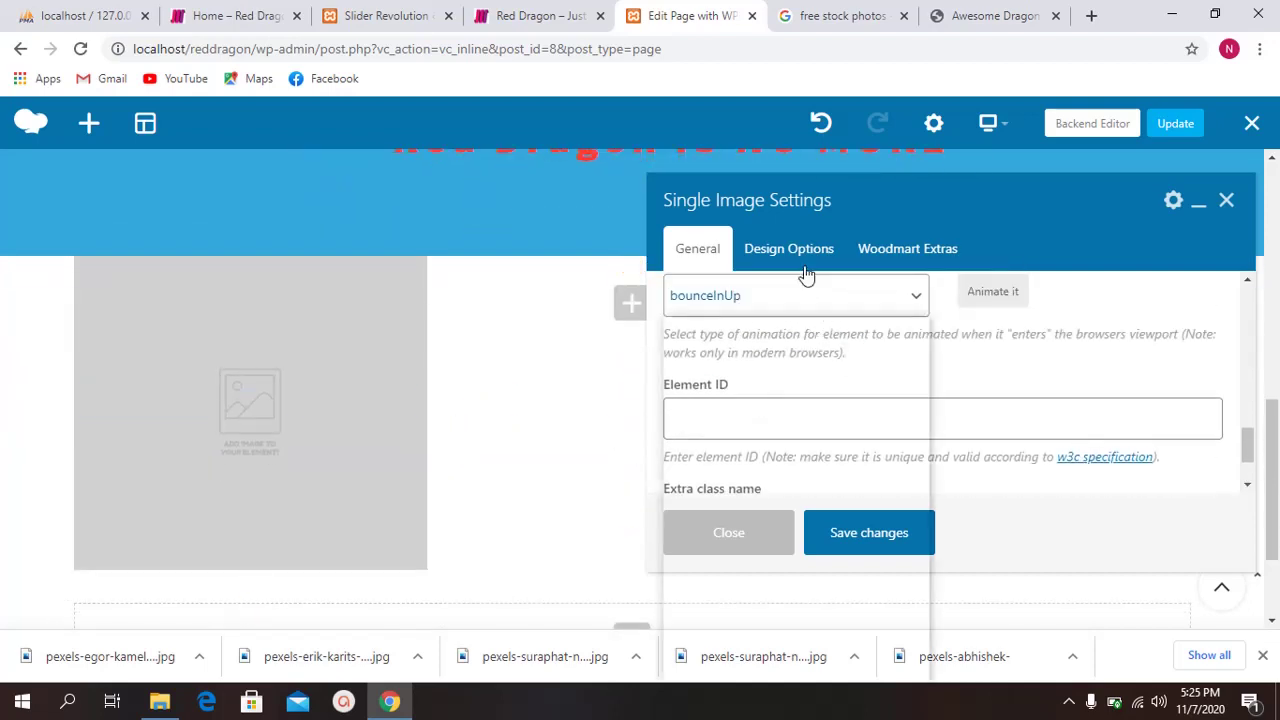
{"action": "left_click", "coordinate": [806, 252]}
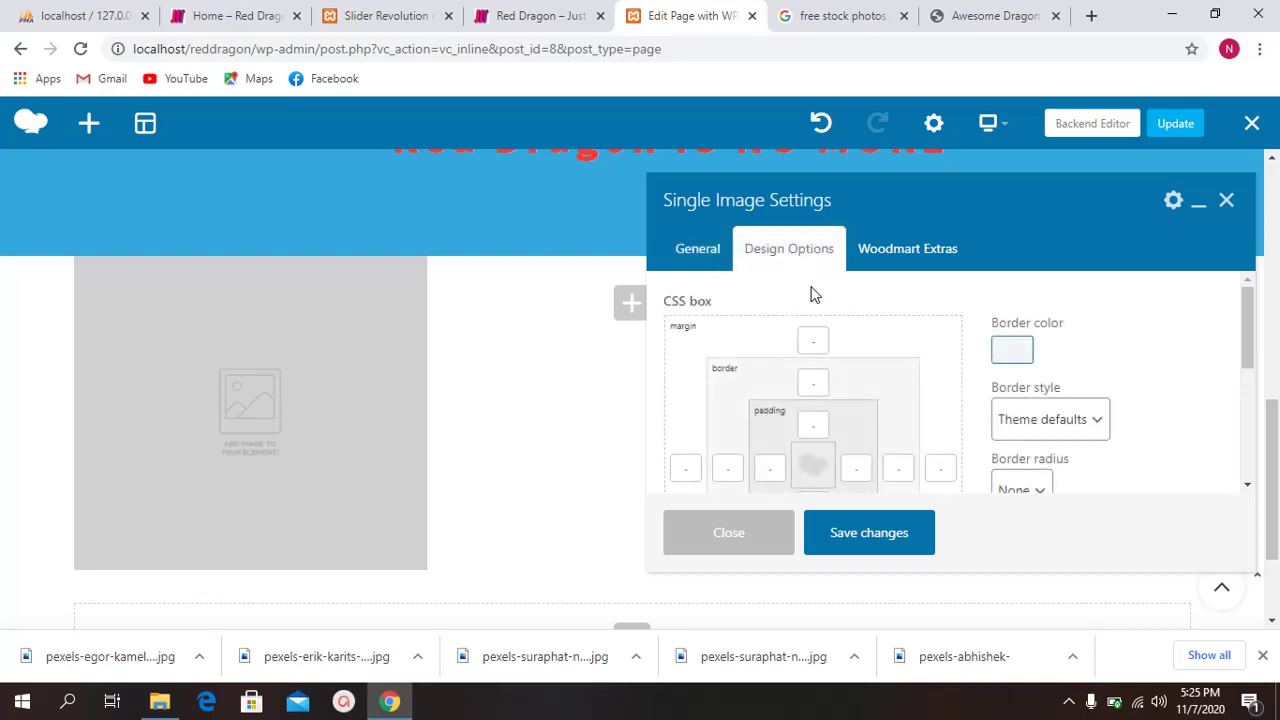
Step: In Design Options, set the CSS box top margin and top padding to 20, then save and close
{"action": "scroll", "coordinate": [407, 350], "scroll_direction": "up", "scroll_amount": 2}
{"action": "scroll", "coordinate": [400, 360], "scroll_direction": "down", "scroll_amount": 1}
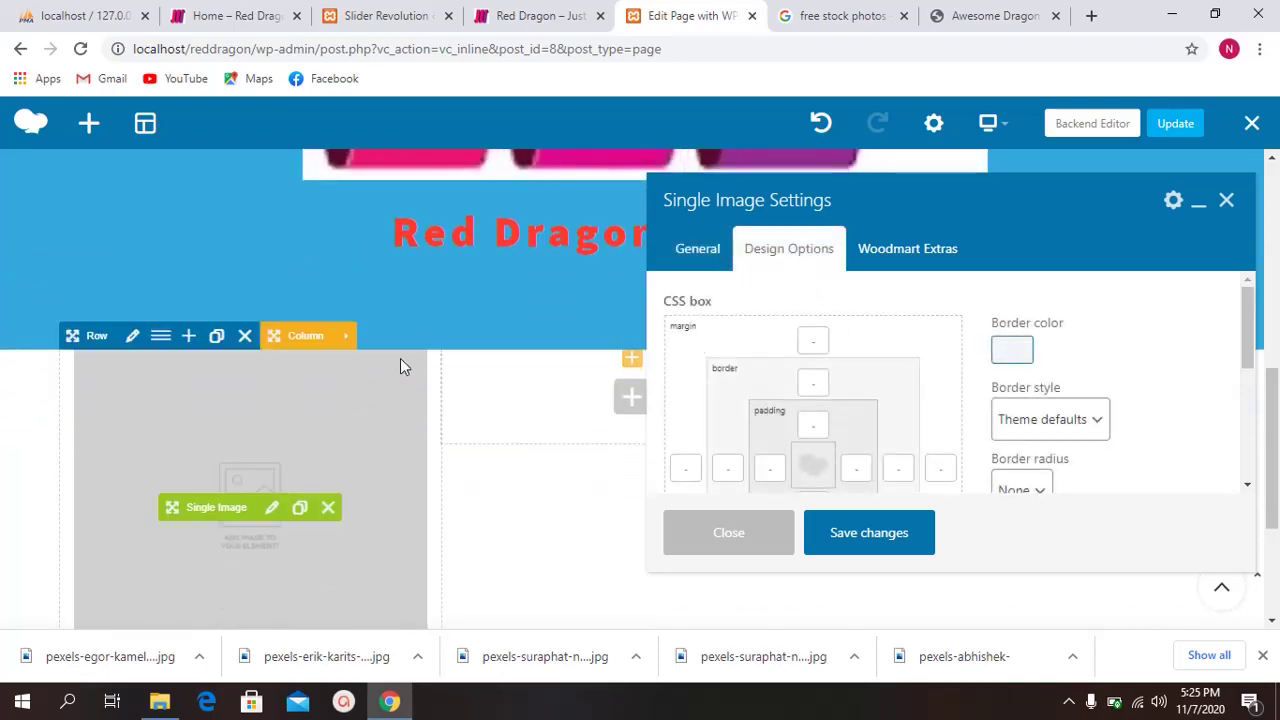
{"action": "left_click", "coordinate": [818, 340]}
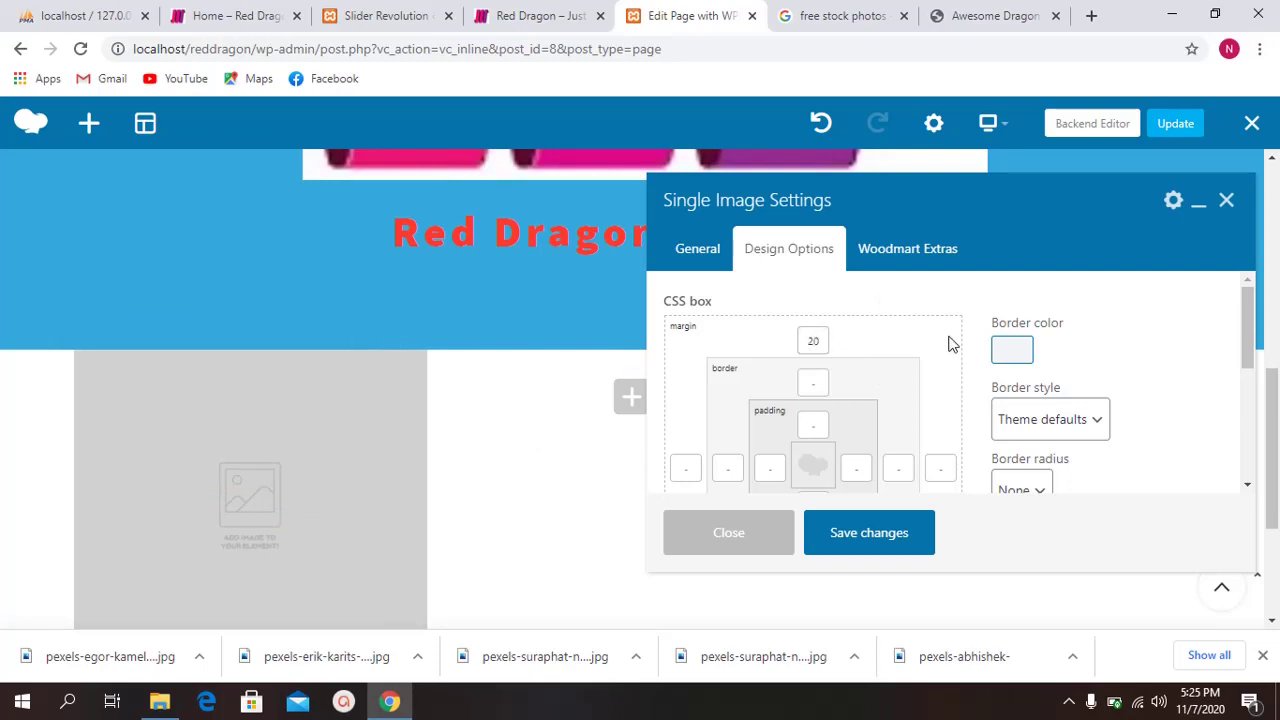
{"action": "scroll", "coordinate": [851, 400], "scroll_direction": "down", "scroll_amount": 1}
{"action": "scroll", "coordinate": [814, 331], "scroll_direction": "up", "scroll_amount": 1}
{"action": "scroll", "coordinate": [815, 411], "scroll_direction": "down", "scroll_amount": 1}
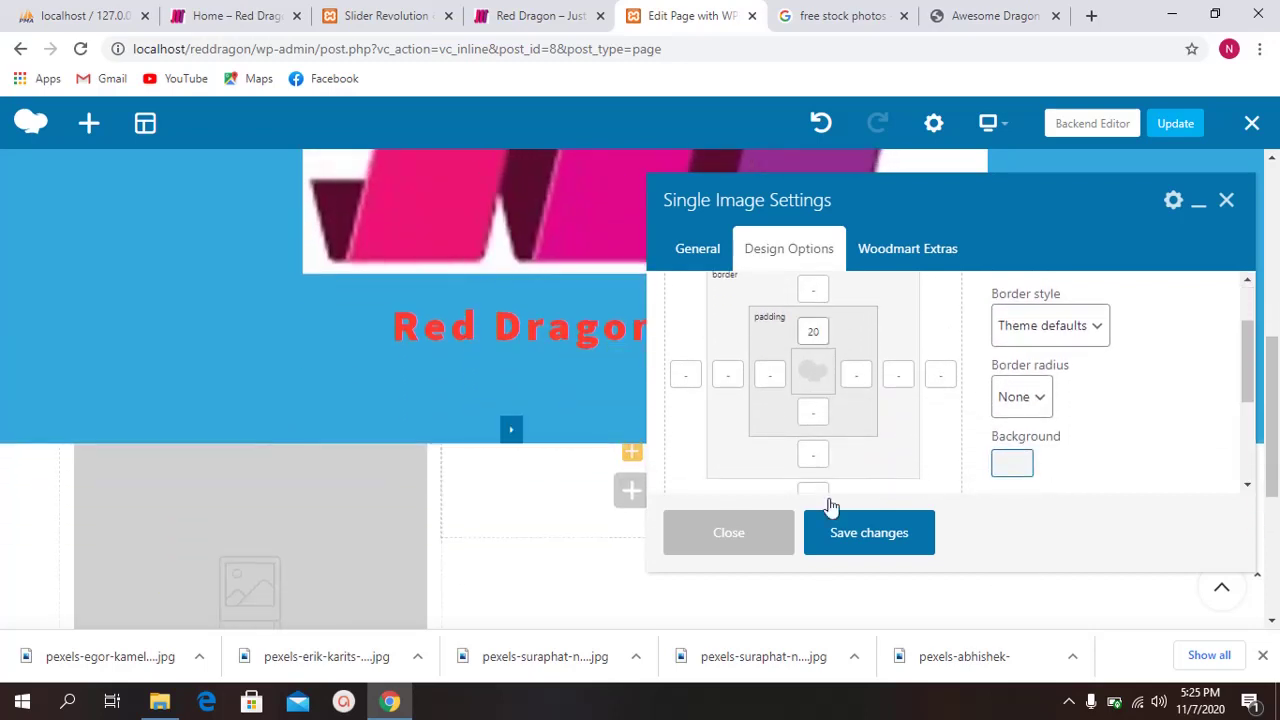
{"action": "scroll", "coordinate": [846, 413], "scroll_direction": "up", "scroll_amount": 1}
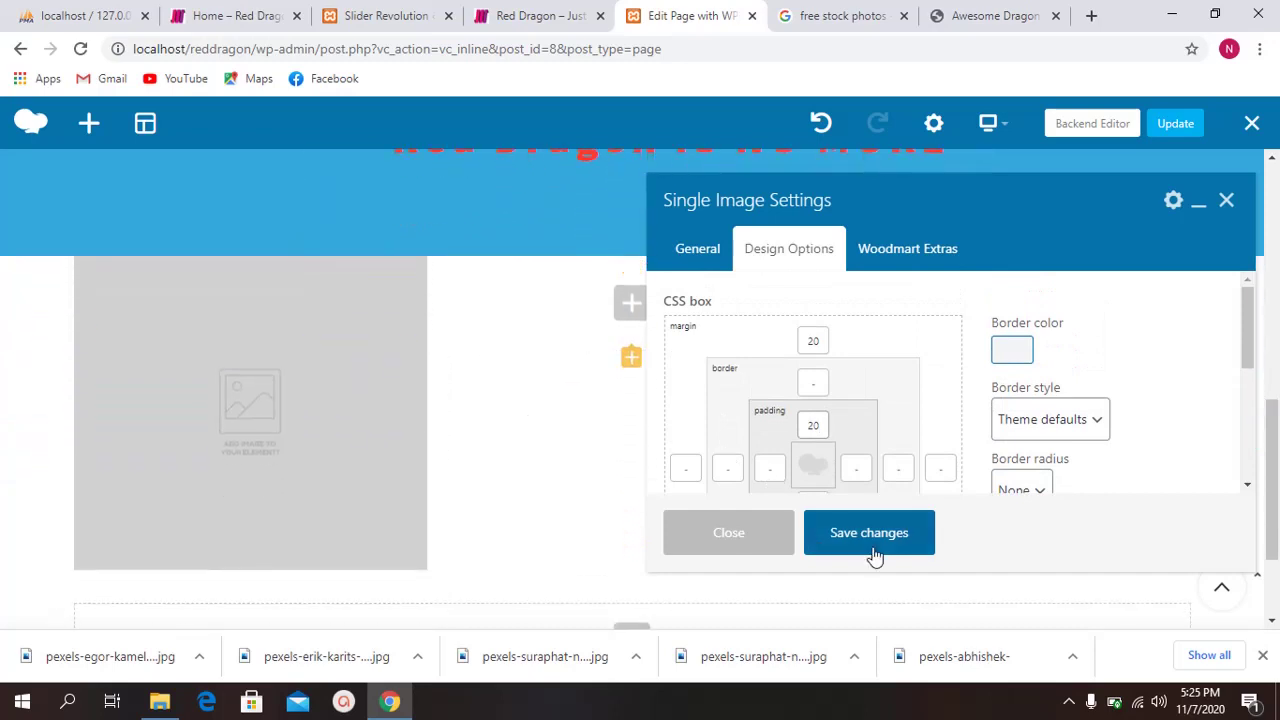
{"action": "left_click", "coordinate": [870, 548]}
{"action": "left_click", "coordinate": [725, 532]}
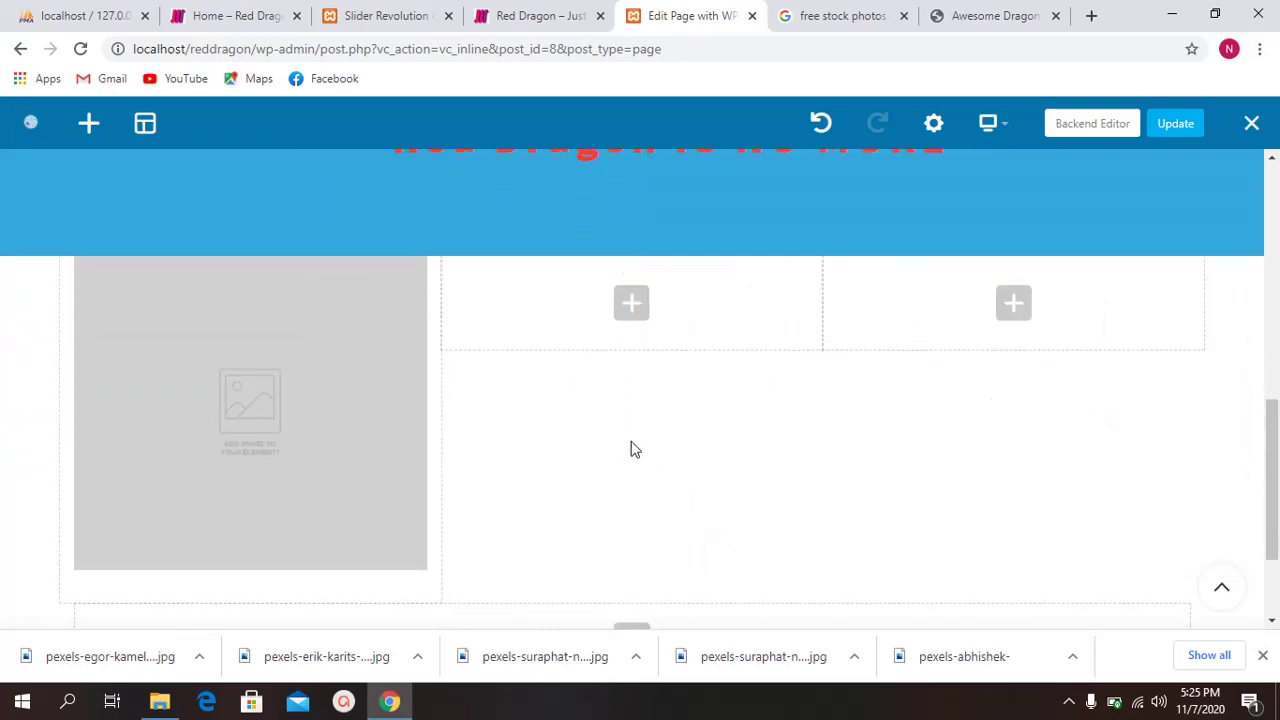
Step: Reopen the lizard image settings and change its size from 100*100 to 400*400, then save
{"action": "scroll", "coordinate": [481, 468], "scroll_direction": "up", "scroll_amount": 1}
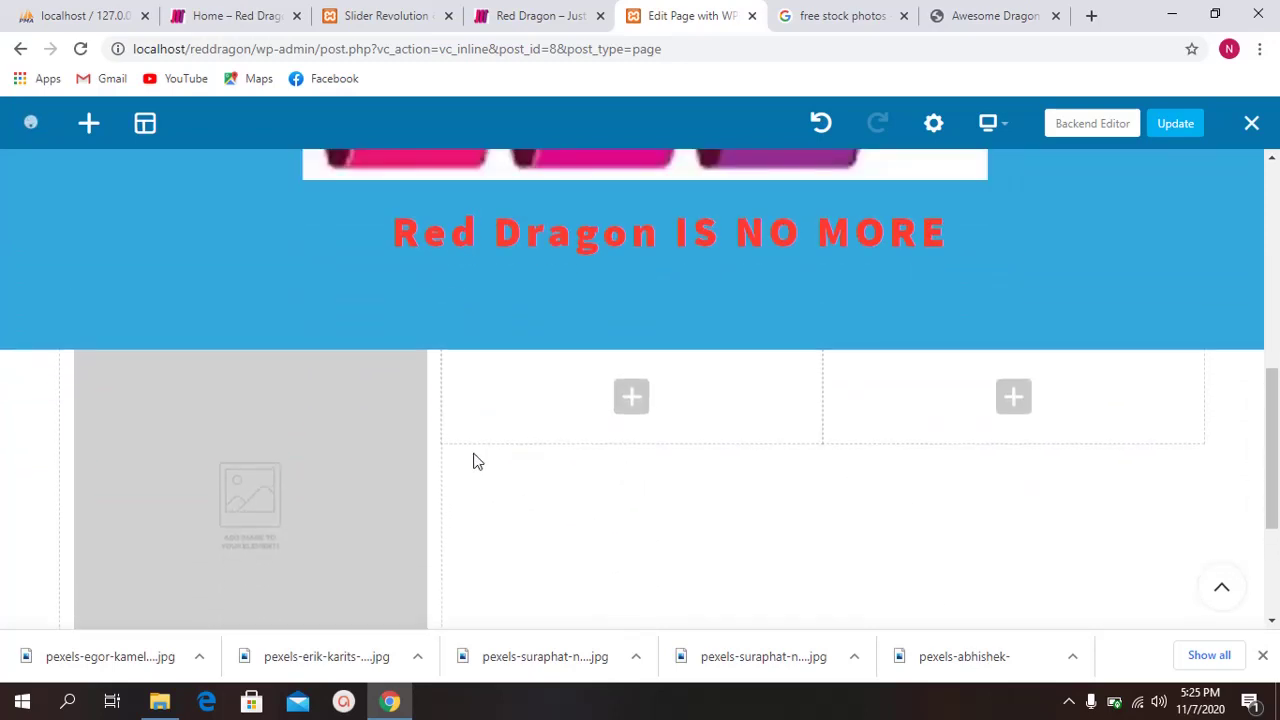
{"action": "scroll", "coordinate": [483, 460], "scroll_direction": "down", "scroll_amount": 1}
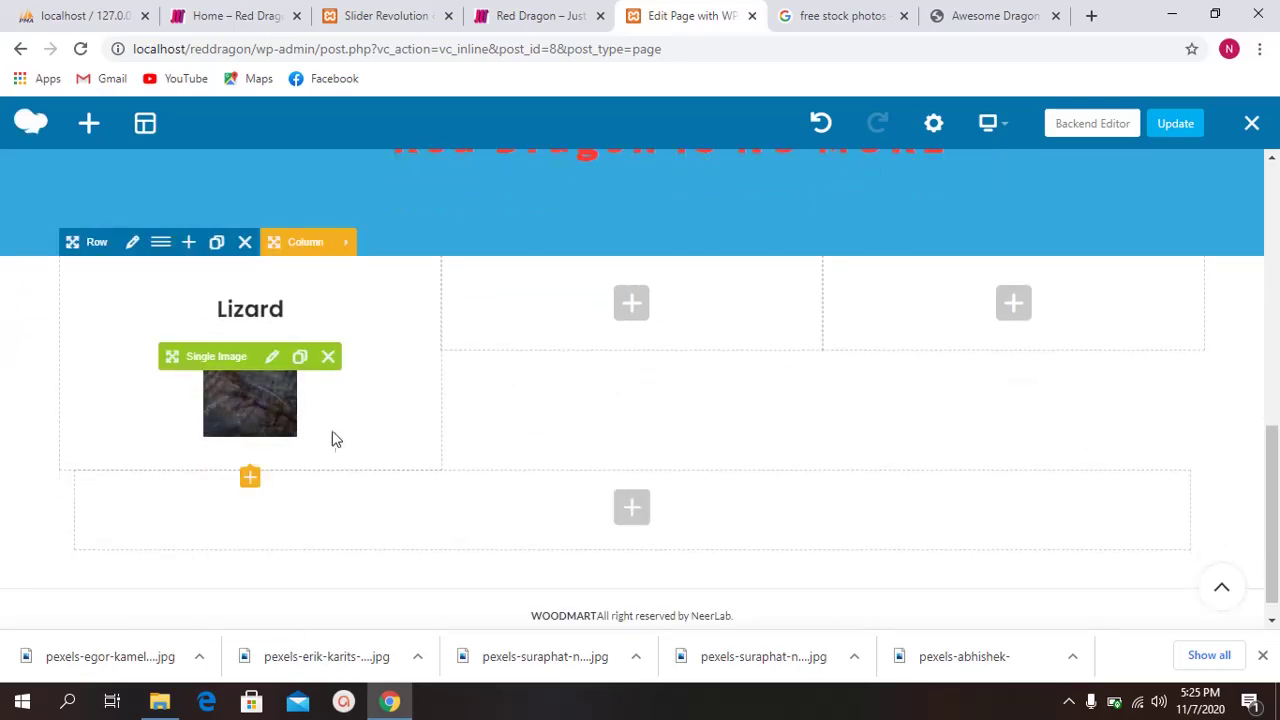
{"action": "left_click", "coordinate": [269, 358]}
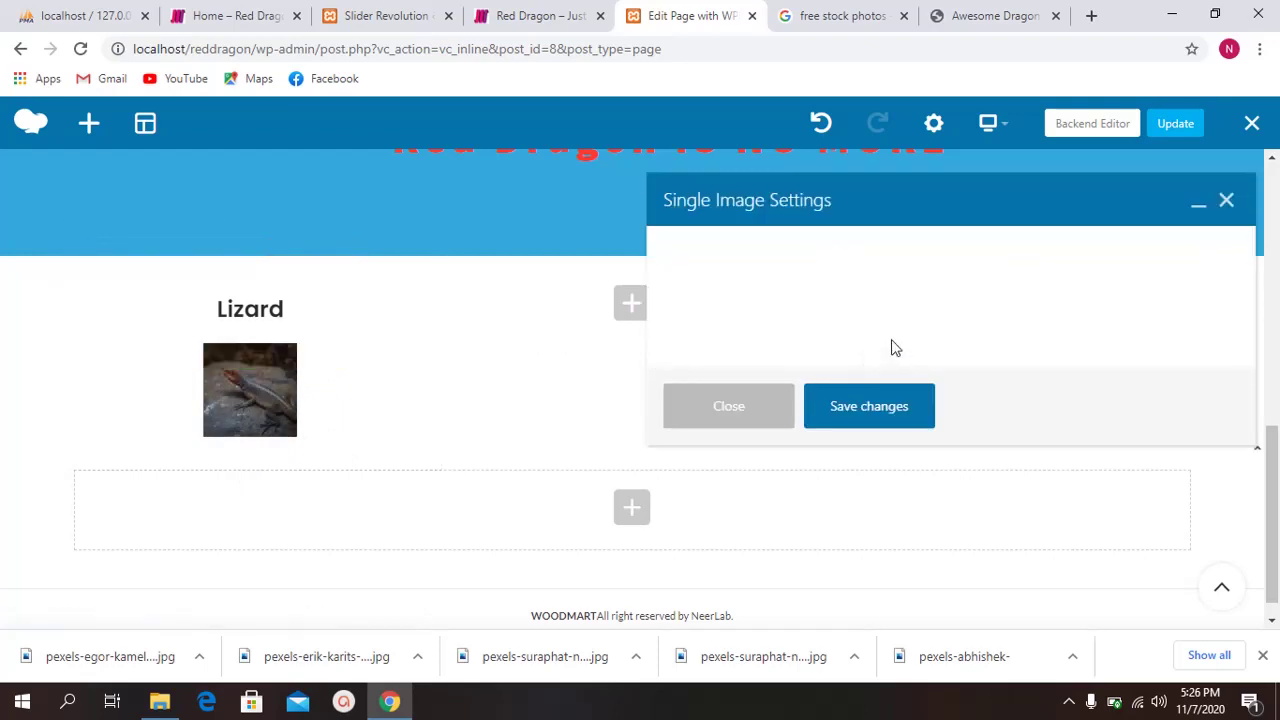
{"action": "scroll", "coordinate": [843, 343], "scroll_direction": "down", "scroll_amount": 5}
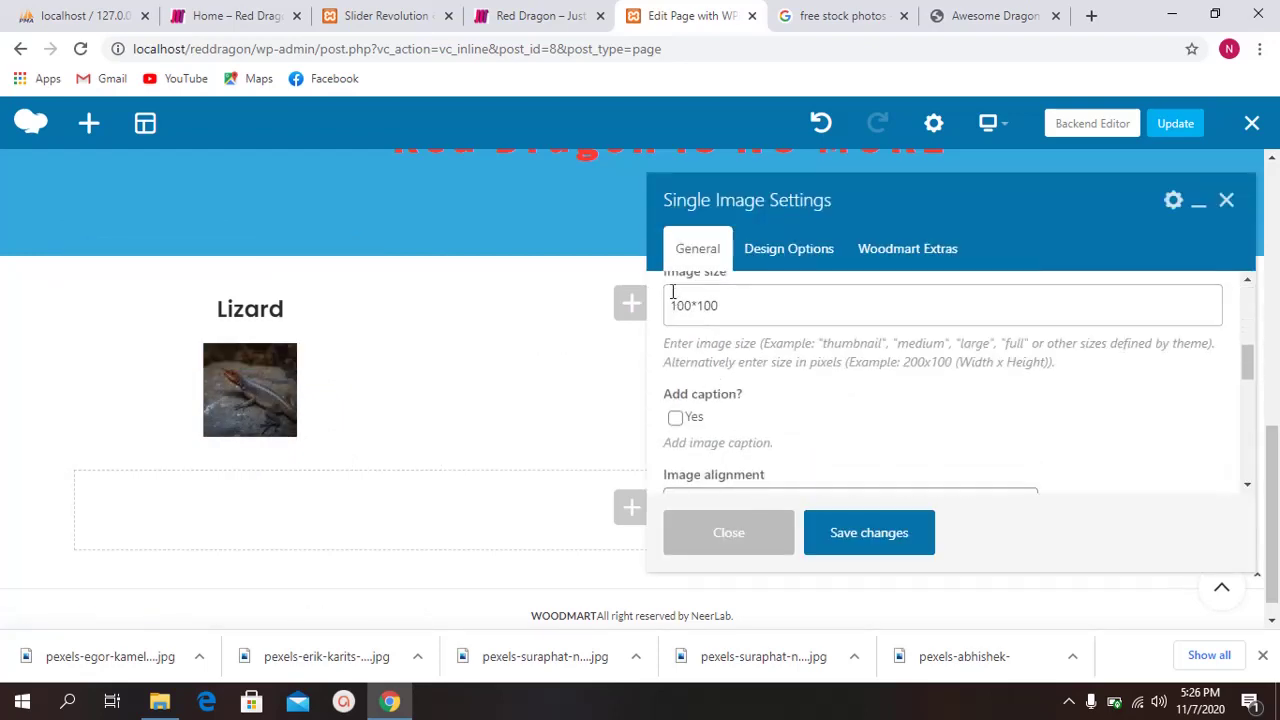
{"action": "left_click_drag", "start_coordinate": [679, 305], "coordinate": [610, 313]}
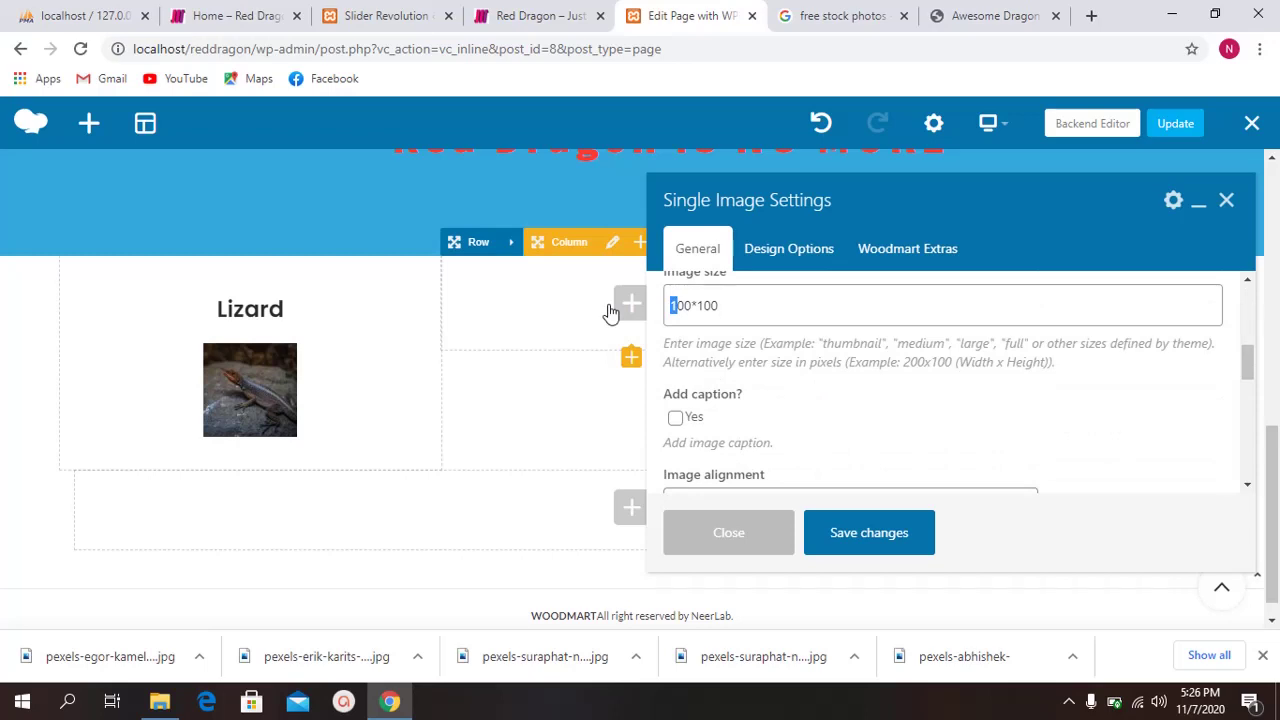
{"action": "type", "text": "4"}
{"action": "left_click", "coordinate": [703, 304]}
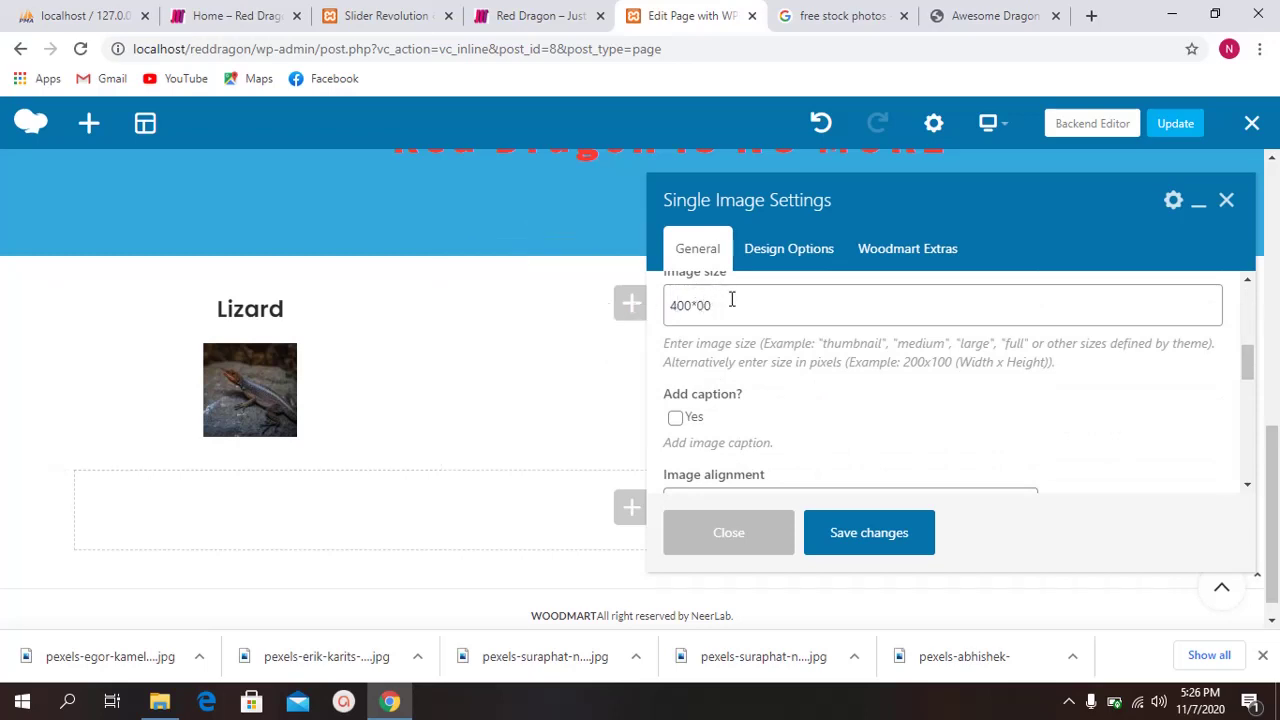
{"action": "left_click", "coordinate": [850, 536]}
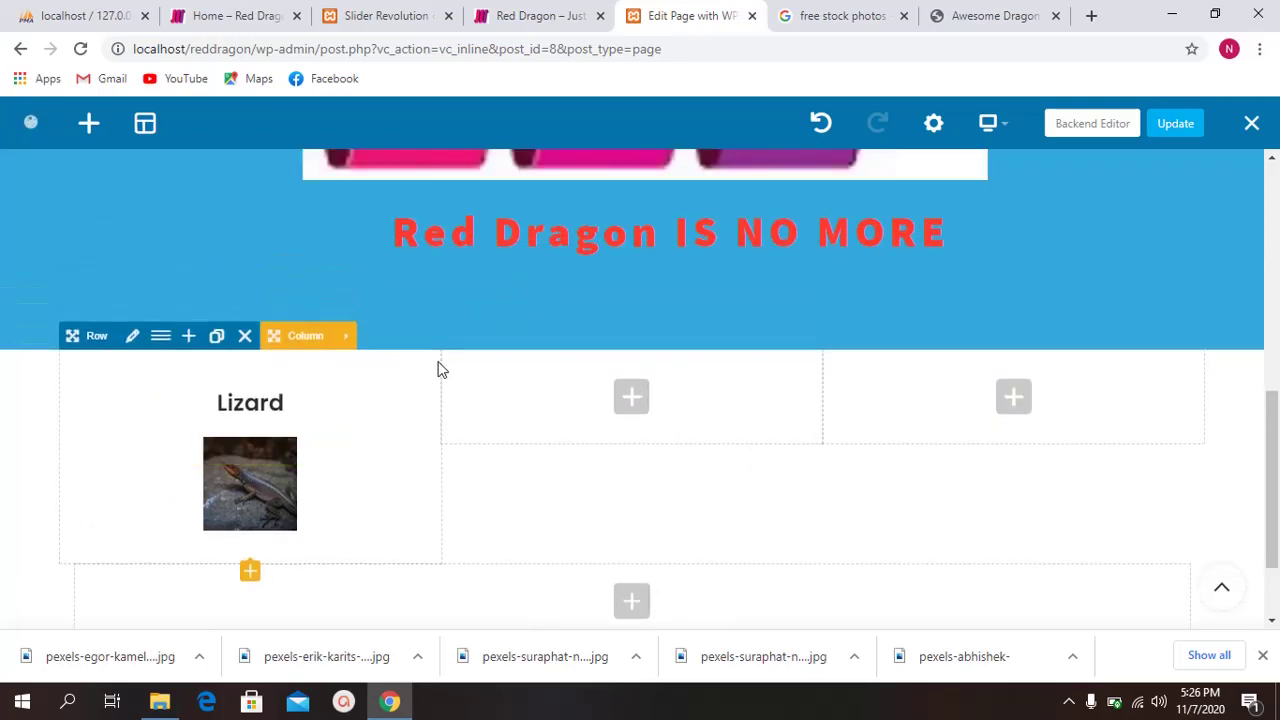
Step: Clone the lizard row
{"action": "mouse_move", "coordinate": [257, 409]}
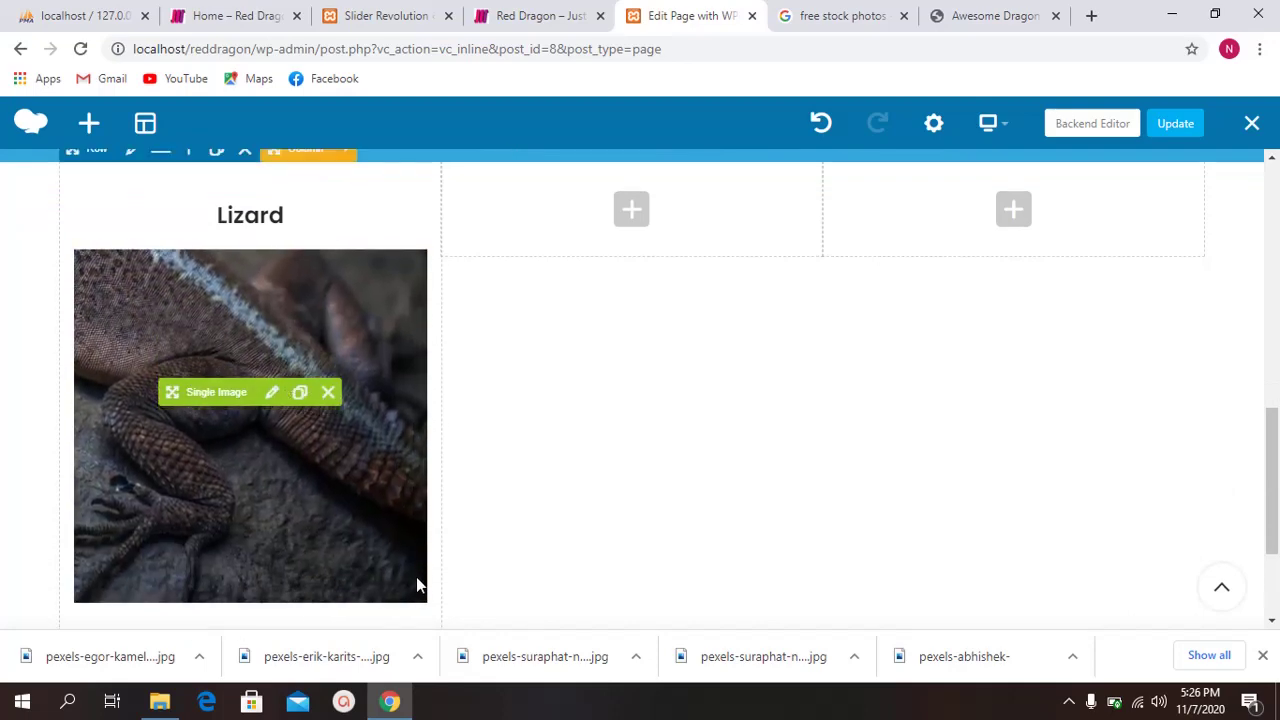
{"action": "scroll", "coordinate": [531, 375], "scroll_direction": "up", "scroll_amount": 1}
{"action": "scroll", "coordinate": [525, 370], "scroll_direction": "up", "scroll_amount": 1}
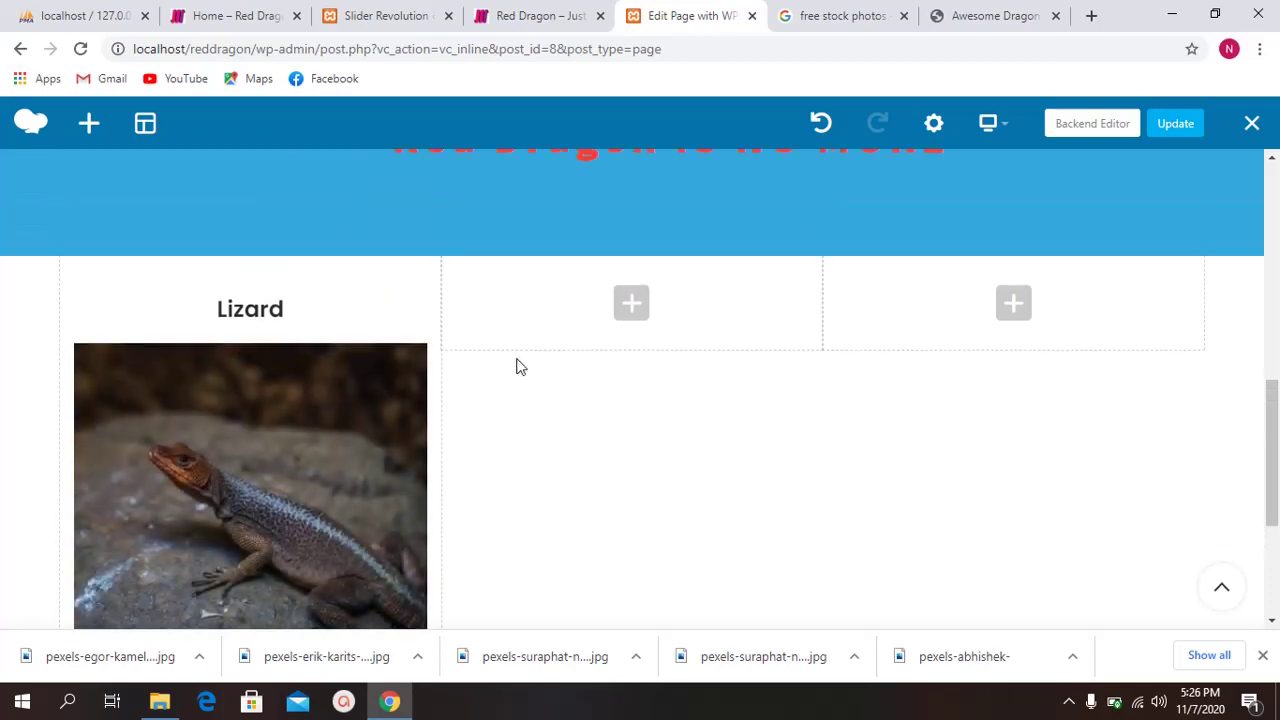
{"action": "scroll", "coordinate": [450, 330], "scroll_direction": "down", "scroll_amount": 2}
{"action": "scroll", "coordinate": [292, 242], "scroll_direction": "up", "scroll_amount": 2}
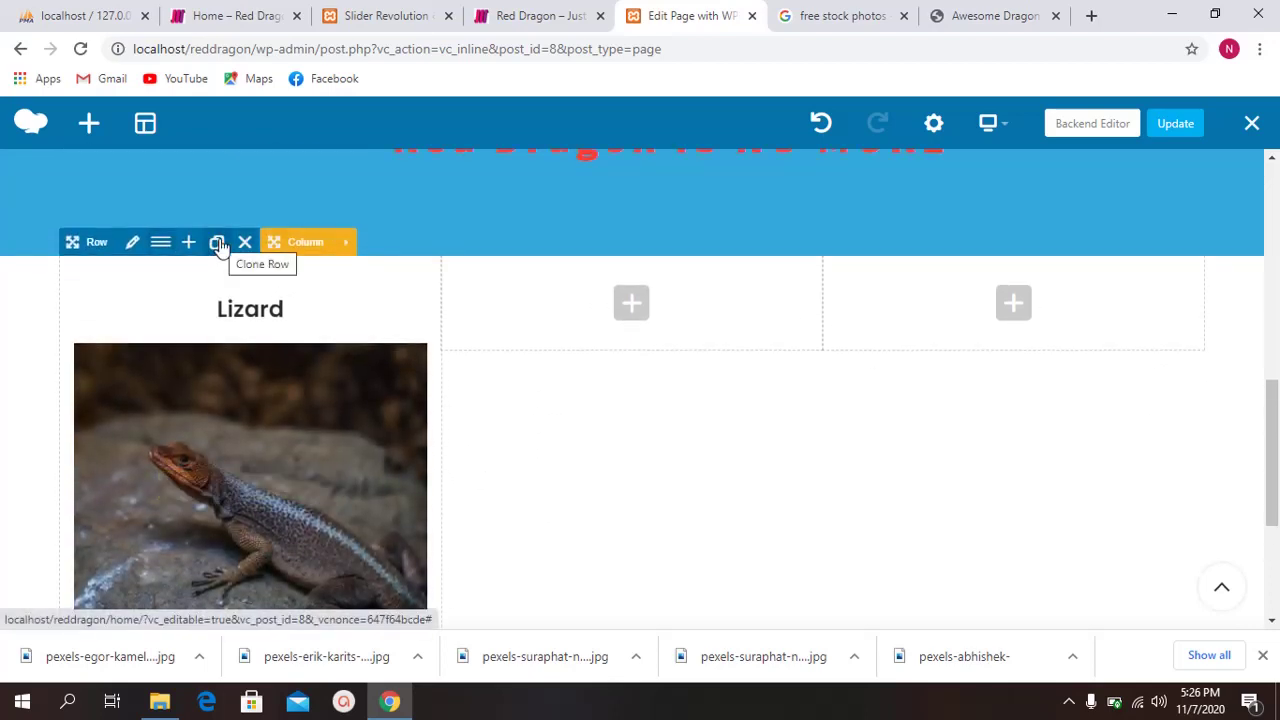
{"action": "scroll", "coordinate": [400, 410], "scroll_direction": "down", "scroll_amount": 3}
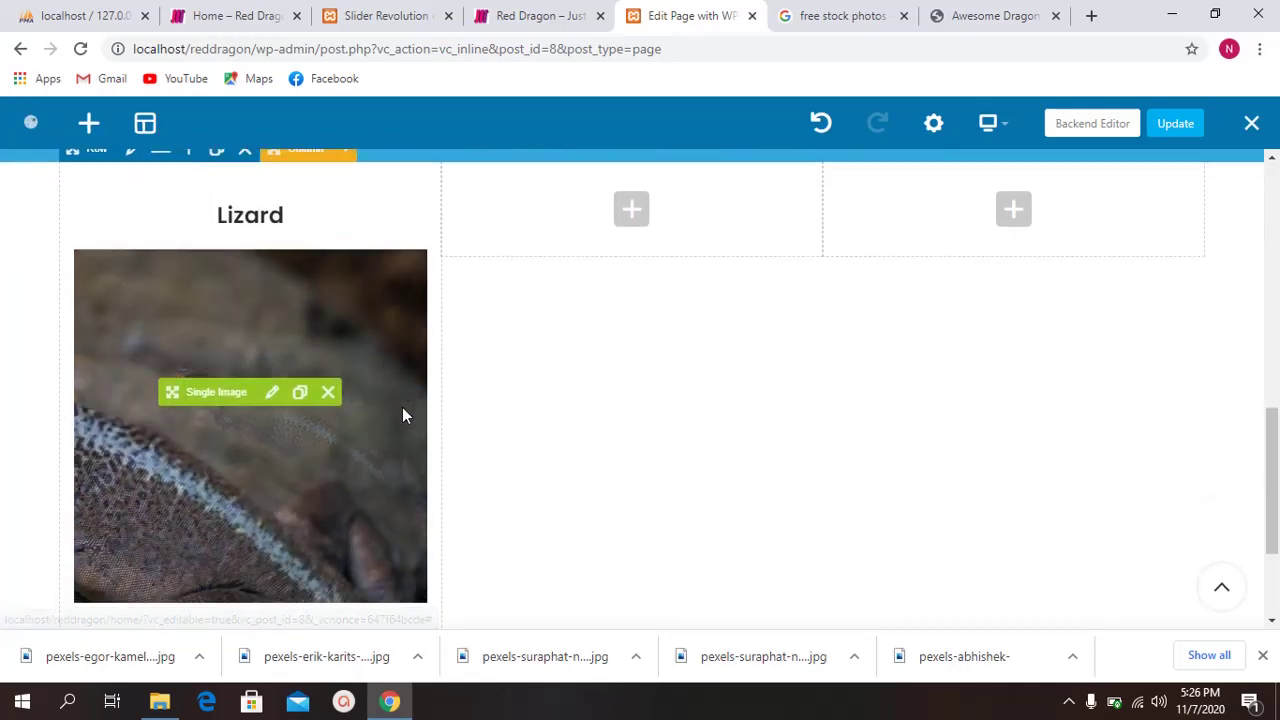
{"action": "scroll", "coordinate": [367, 402], "scroll_direction": "up", "scroll_amount": 3}
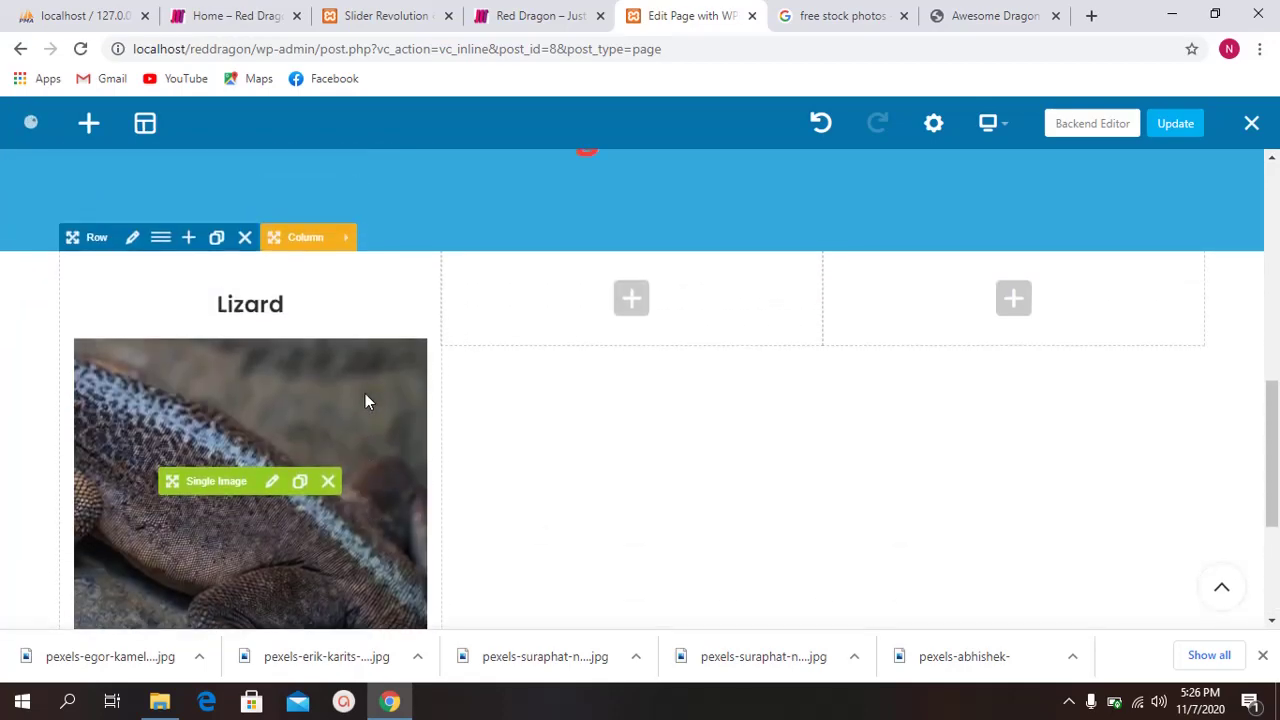
{"action": "left_click", "coordinate": [189, 237]}
Step: Delete the Lizard column and an extra empty column from the copied row, leaving one empty column
{"action": "scroll", "coordinate": [433, 317], "scroll_direction": "down", "scroll_amount": 1}
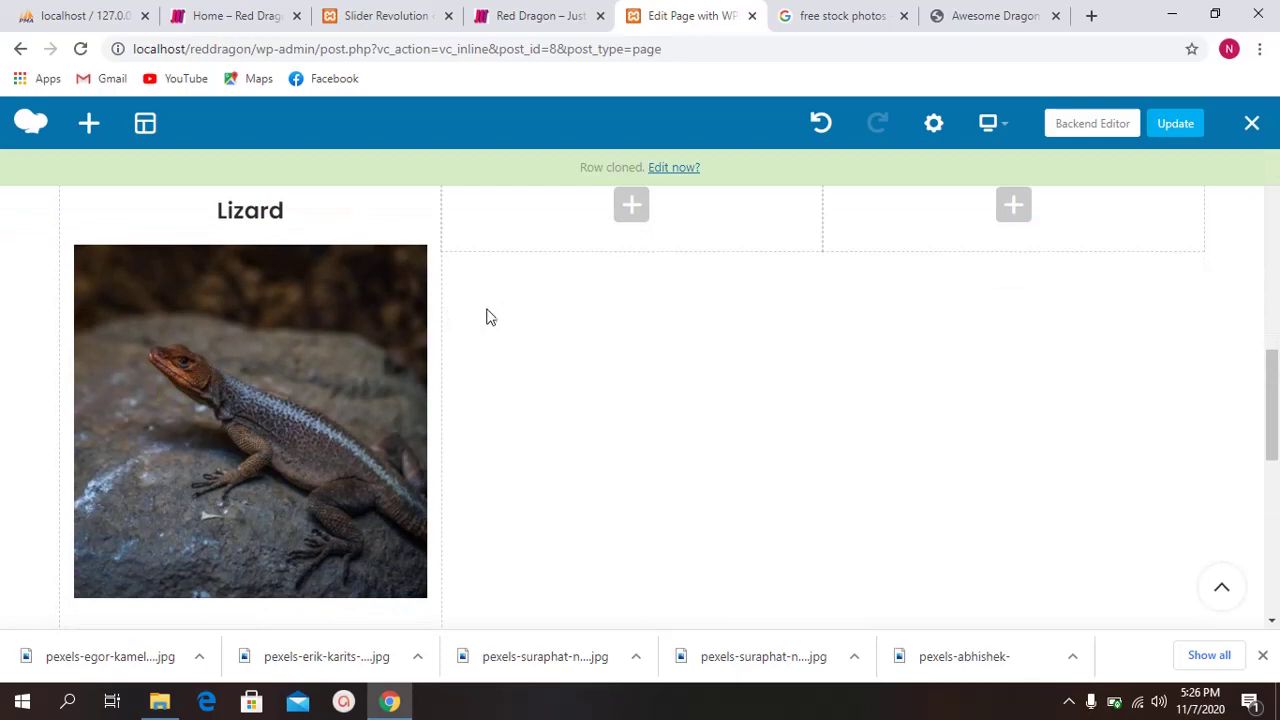
{"action": "scroll", "coordinate": [490, 317], "scroll_direction": "down", "scroll_amount": 2}
{"action": "scroll", "coordinate": [490, 317], "scroll_direction": "up", "scroll_amount": 4}
{"action": "scroll", "coordinate": [490, 318], "scroll_direction": "down", "scroll_amount": 1}
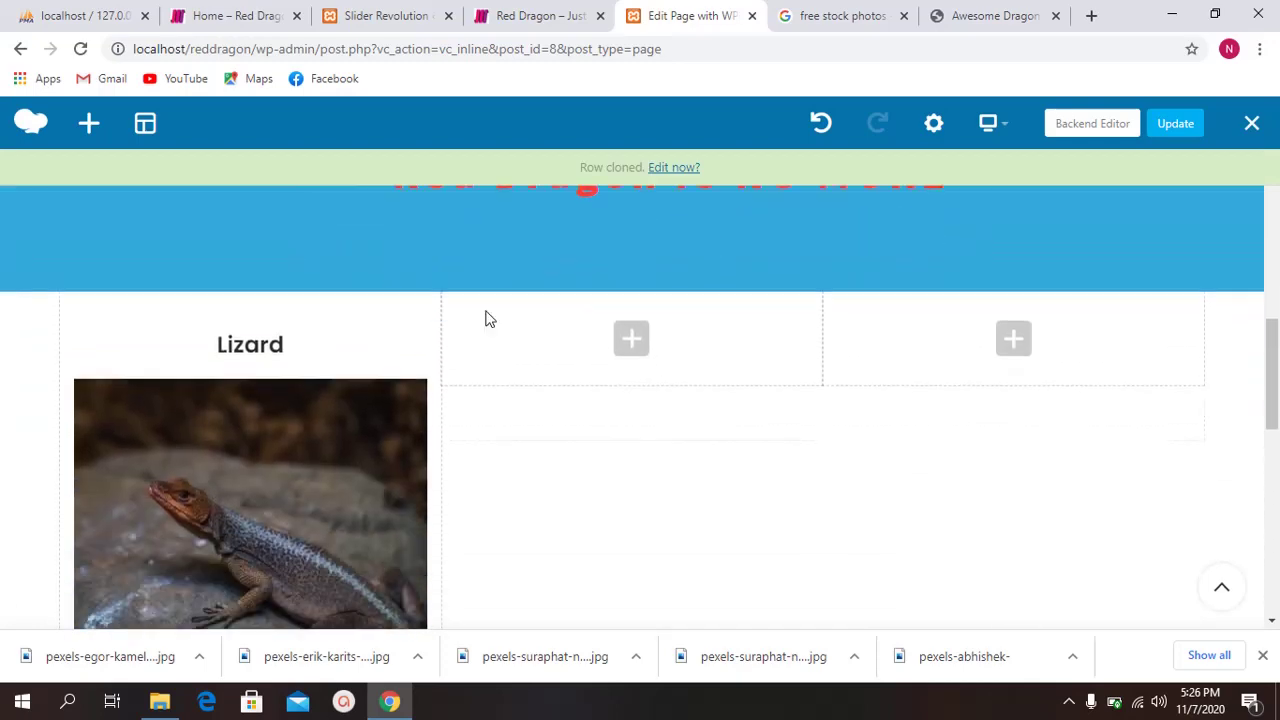
{"action": "scroll", "coordinate": [483, 320], "scroll_direction": "down", "scroll_amount": 5}
{"action": "scroll", "coordinate": [400, 337], "scroll_direction": "down", "scroll_amount": 1}
{"action": "scroll", "coordinate": [351, 338], "scroll_direction": "up", "scroll_amount": 2}
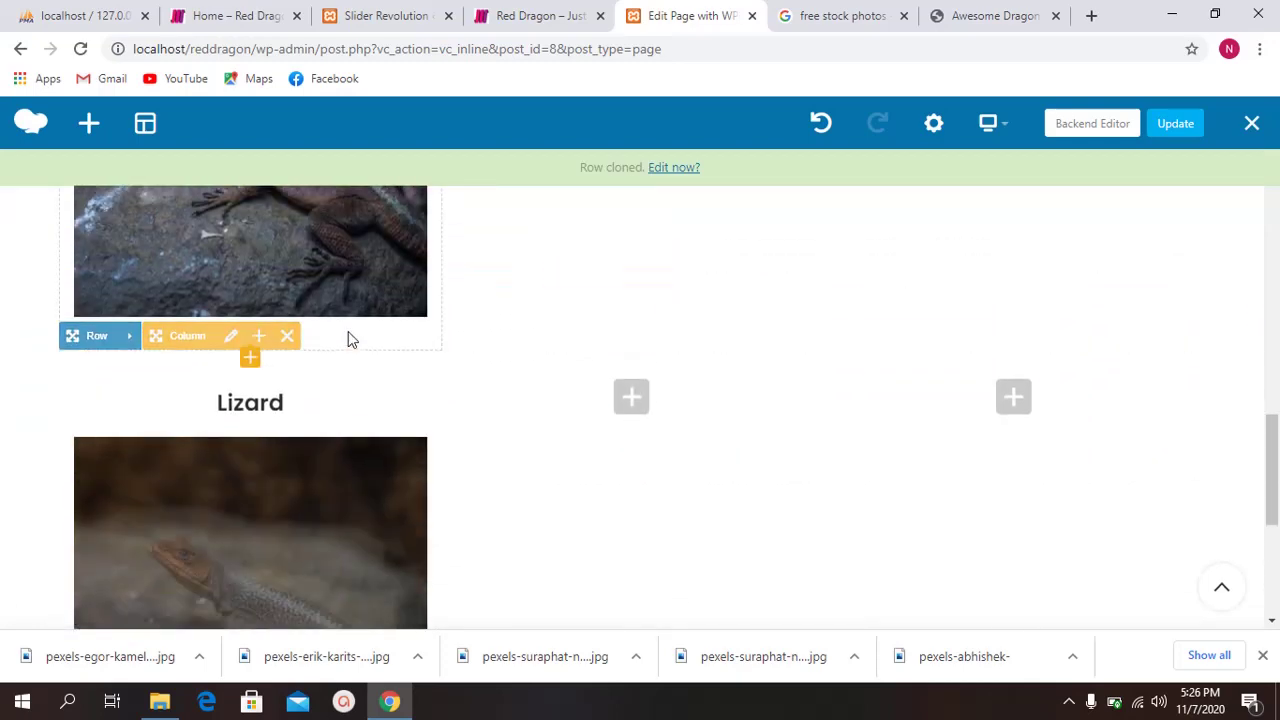
{"action": "scroll", "coordinate": [370, 320], "scroll_direction": "up", "scroll_amount": 1}
{"action": "scroll", "coordinate": [390, 305], "scroll_direction": "down", "scroll_amount": 3}
{"action": "scroll", "coordinate": [560, 430], "scroll_direction": "up", "scroll_amount": 2}
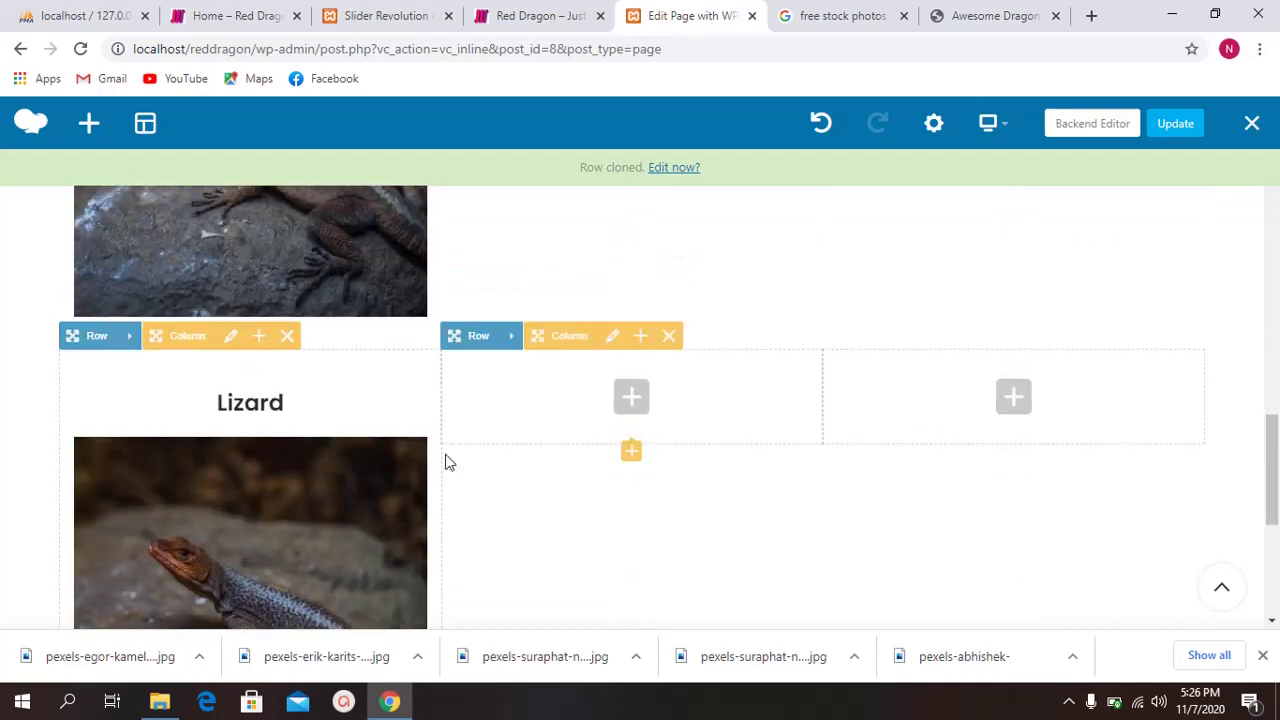
{"action": "left_click", "coordinate": [288, 337]}
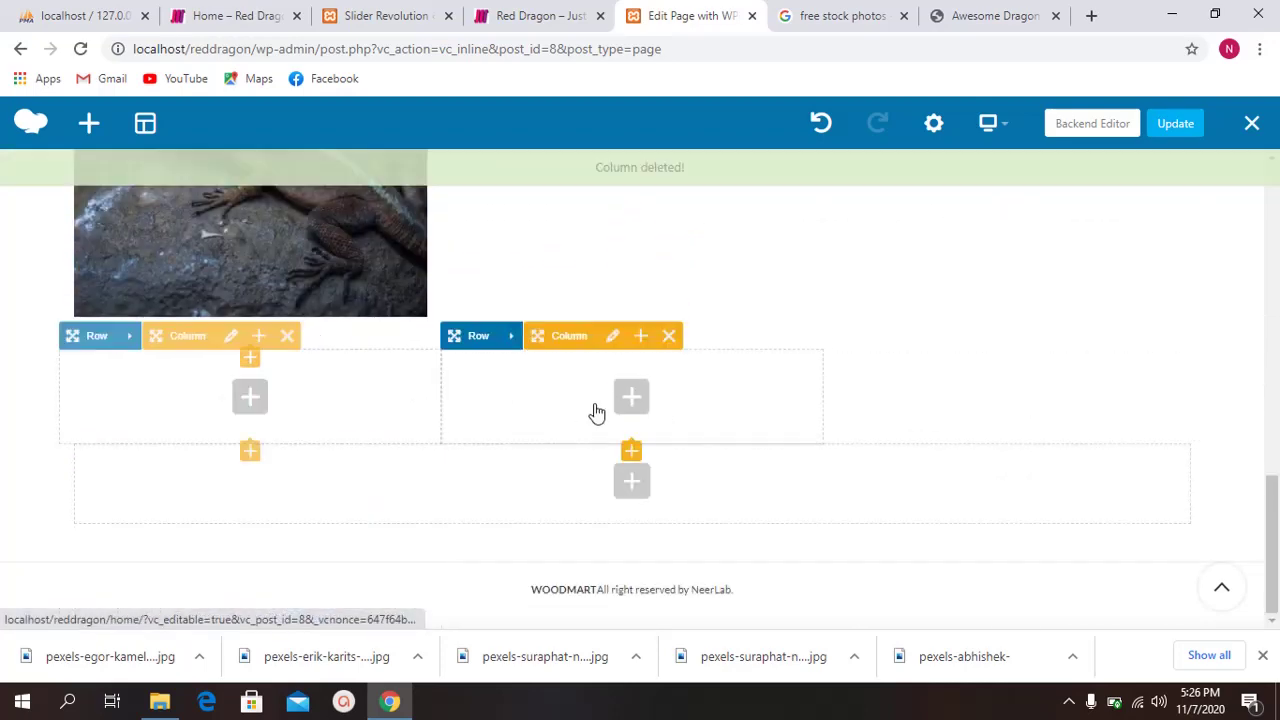
{"action": "scroll", "coordinate": [540, 400], "scroll_direction": "up", "scroll_amount": 3}
{"action": "scroll", "coordinate": [490, 395], "scroll_direction": "down", "scroll_amount": 3}
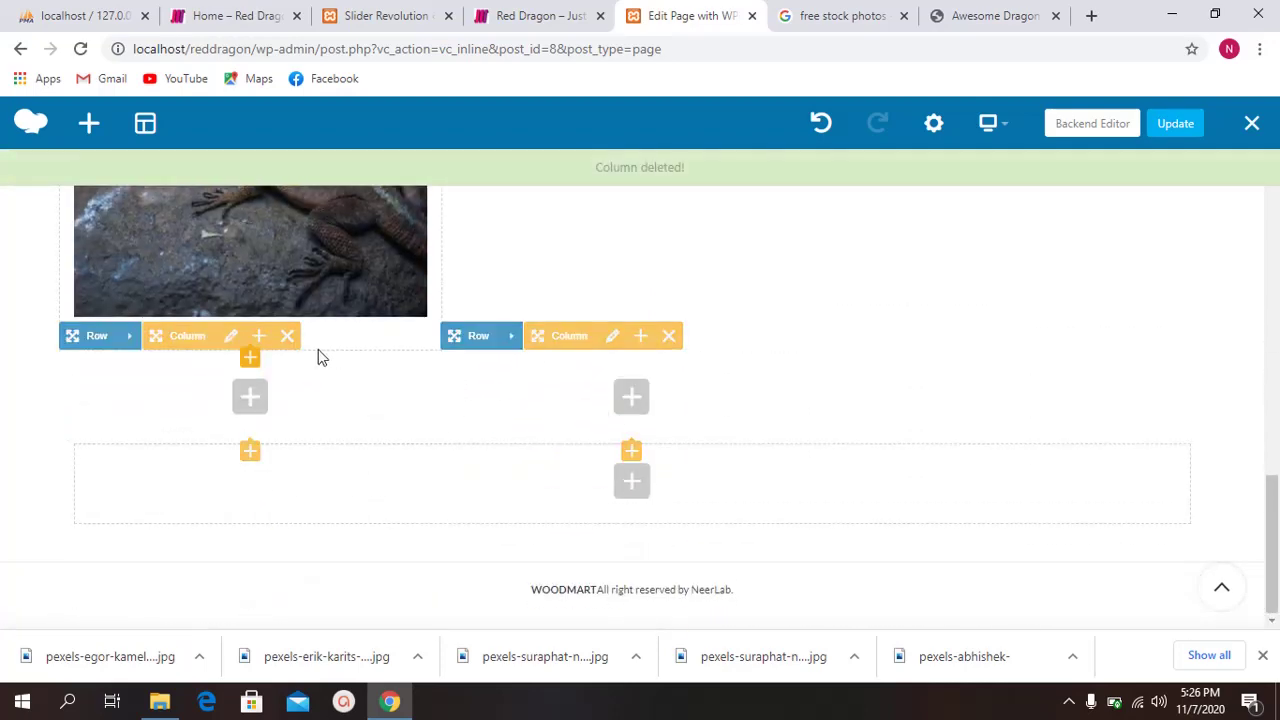
{"action": "left_click", "coordinate": [287, 337]}
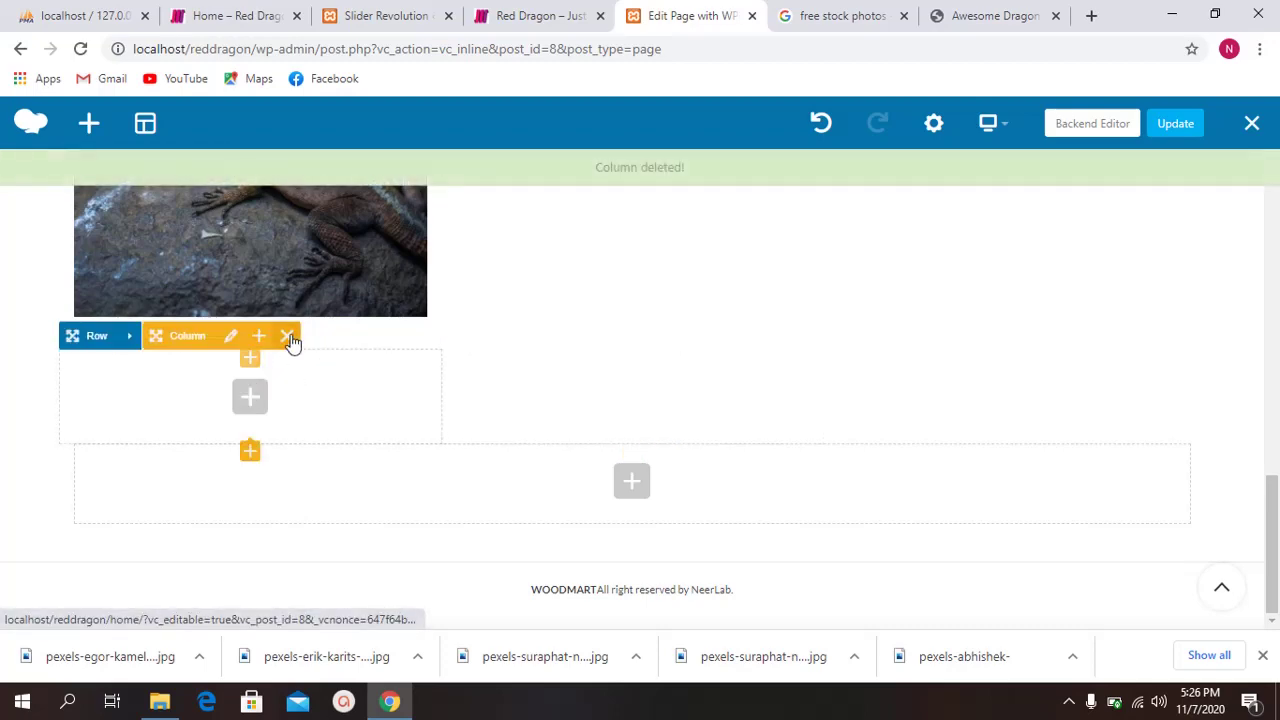
{"action": "scroll", "coordinate": [300, 340], "scroll_direction": "up", "scroll_amount": 5}
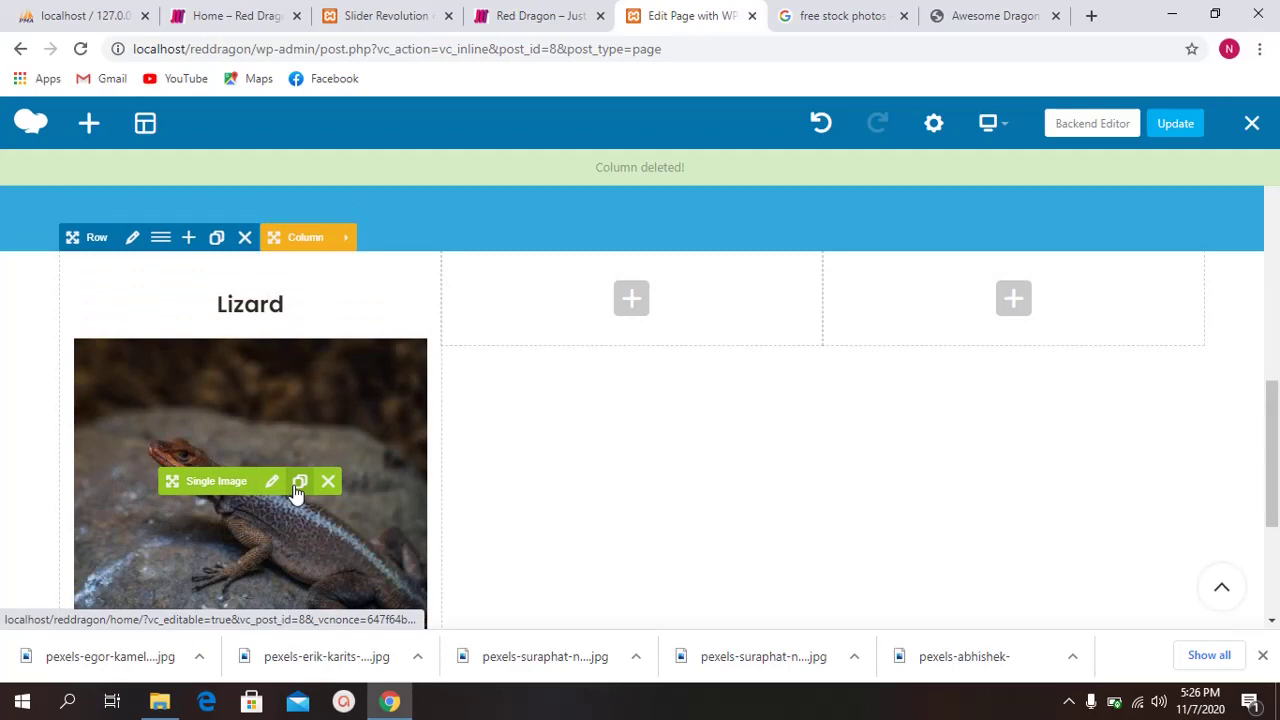
Step: Clone the first column's lizard image and move the copy into the empty middle column
{"action": "scroll", "coordinate": [360, 390], "scroll_direction": "down", "scroll_amount": 1}
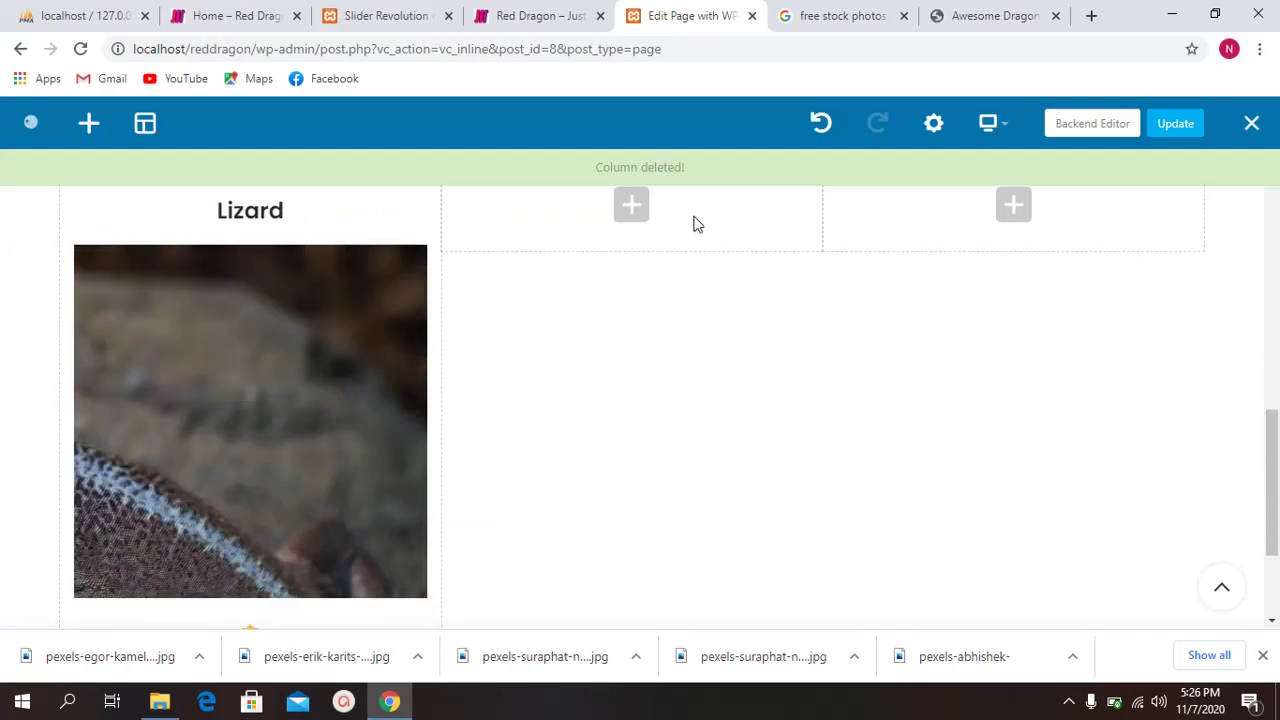
{"action": "scroll", "coordinate": [420, 383], "scroll_direction": "down", "scroll_amount": 1}
{"action": "left_click", "coordinate": [300, 305]}
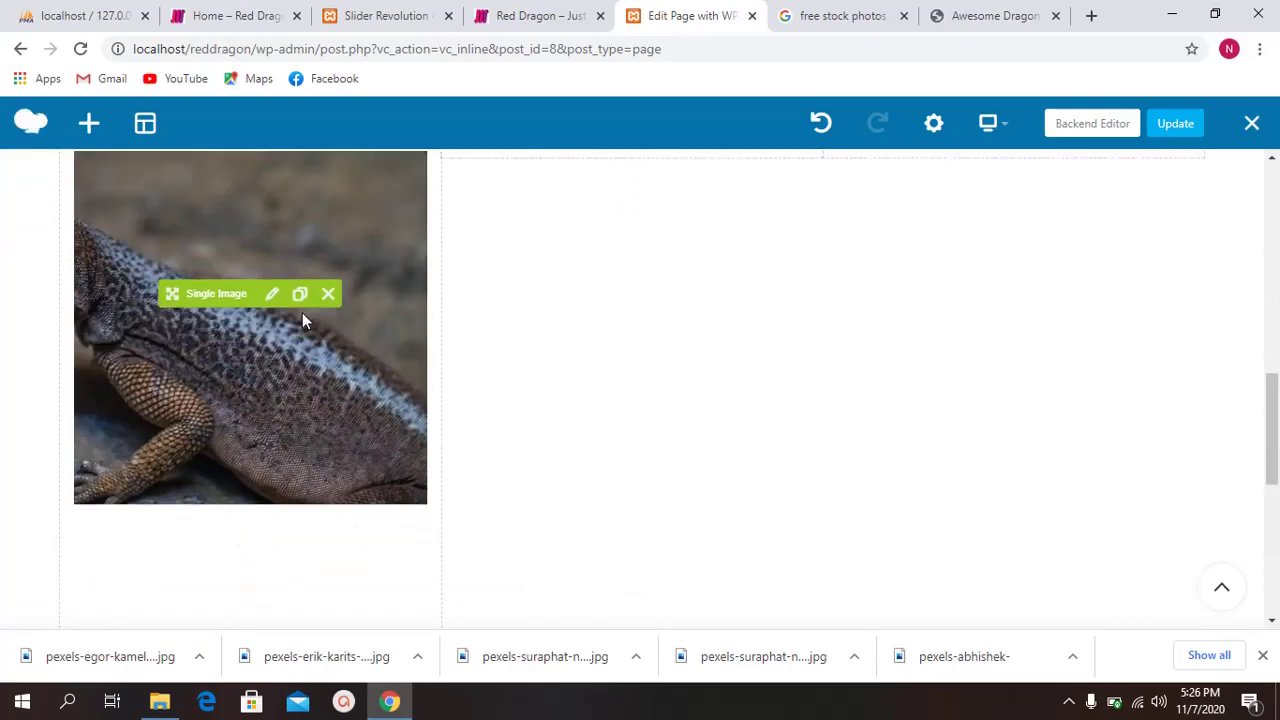
{"action": "scroll", "coordinate": [351, 363], "scroll_direction": "down", "scroll_amount": 3}
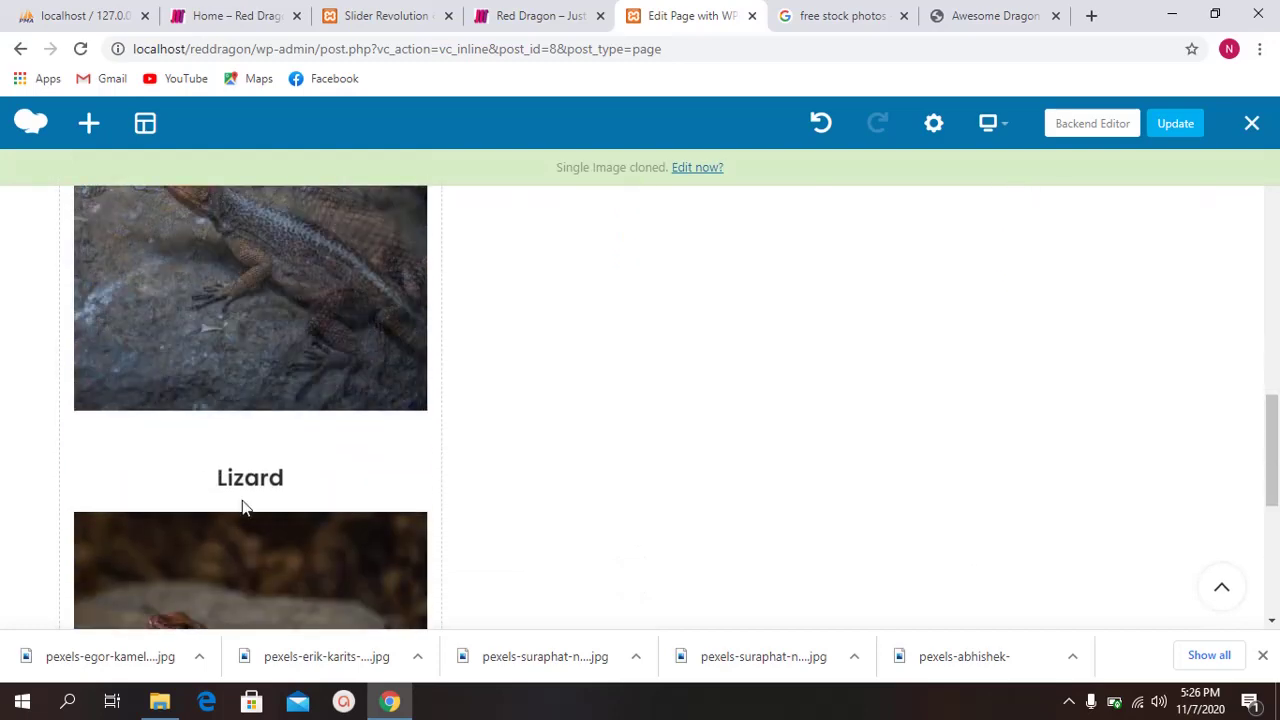
{"action": "mouse_move", "coordinate": [174, 467]}
{"action": "left_mouse_down"}
{"action": "mouse_move", "coordinate": [534, 386]}
{"action": "mouse_move", "coordinate": [624, 389]}
{"action": "mouse_move", "coordinate": [632, 407]}
{"action": "mouse_move", "coordinate": [589, 421]}
{"action": "mouse_move", "coordinate": [589, 403]}
{"action": "left_mouse_up"}
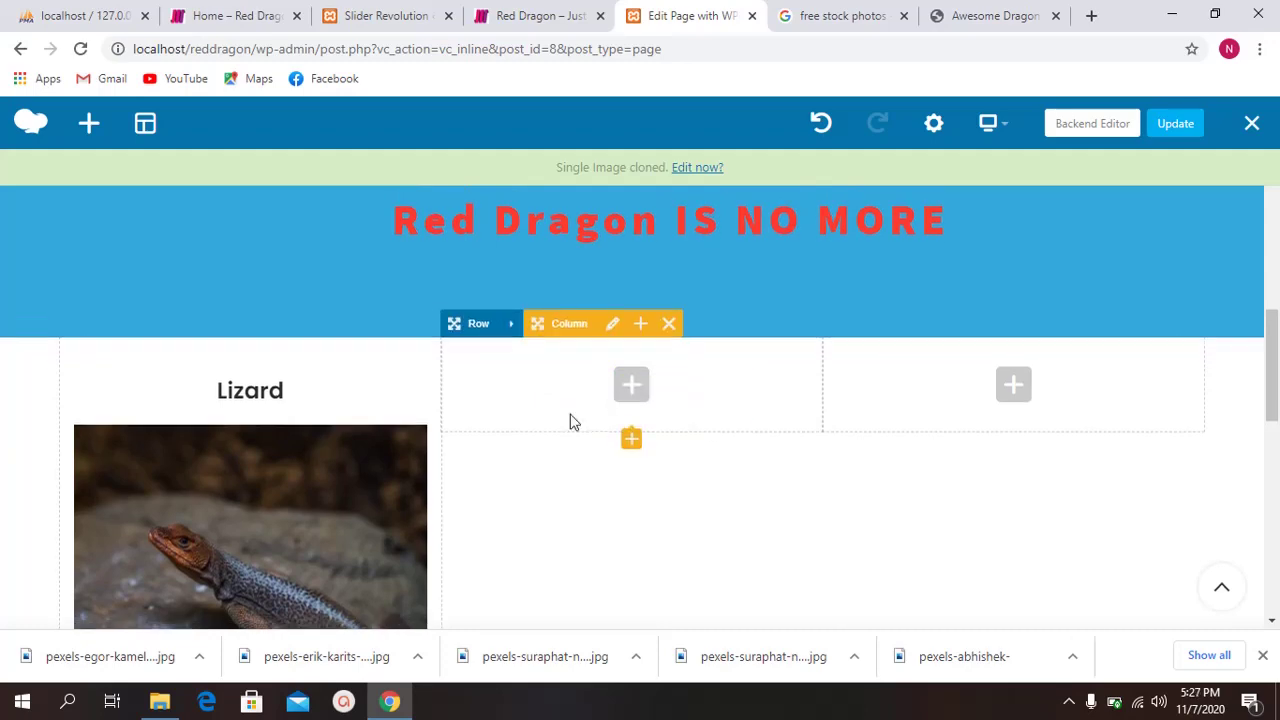
{"action": "scroll", "coordinate": [300, 437], "scroll_direction": "down", "scroll_amount": 3}
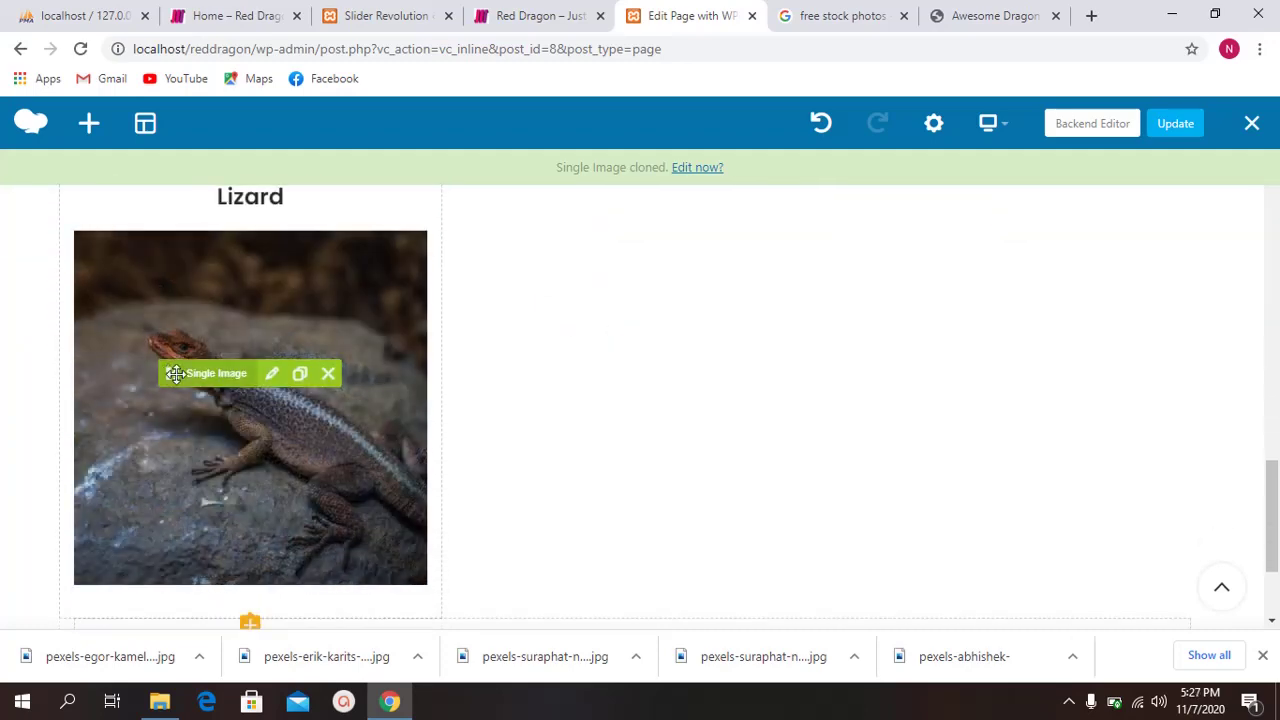
{"action": "mouse_move", "coordinate": [172, 373]}
{"action": "left_mouse_down"}
{"action": "mouse_move", "coordinate": [583, 361]}
{"action": "mouse_move", "coordinate": [600, 346]}
{"action": "mouse_move", "coordinate": [610, 270]}
{"action": "left_mouse_up"}
{"action": "scroll", "coordinate": [583, 360], "scroll_direction": "up", "scroll_amount": 2}
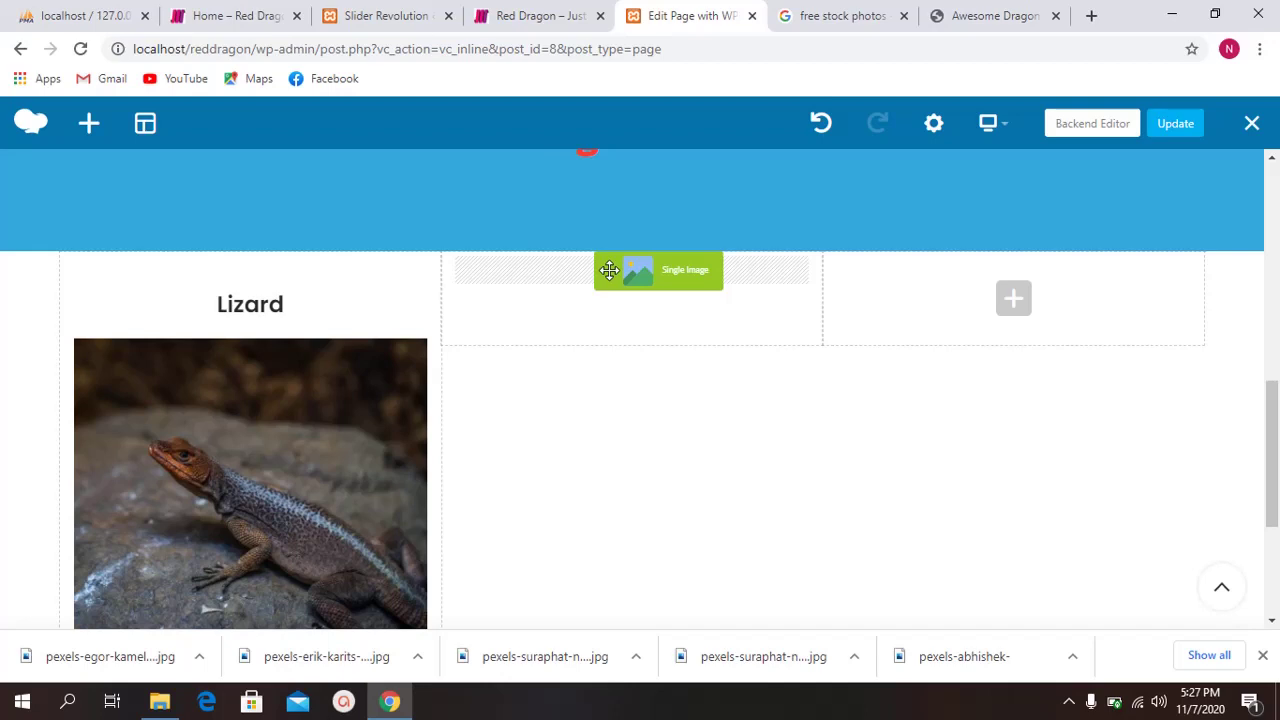
{"action": "left_click_drag", "start_coordinate": [609, 270], "coordinate": [608, 268]}
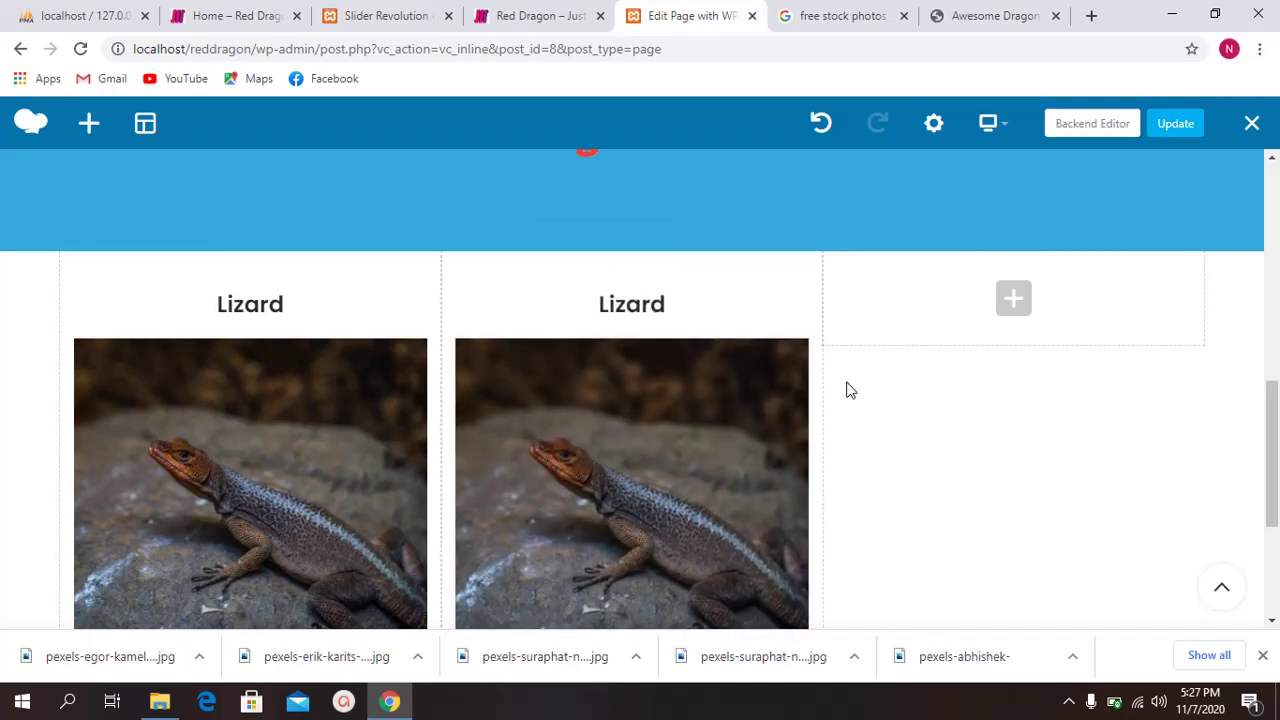
Step: Clone the middle lizard image and drag the copy into the right column
{"action": "scroll", "coordinate": [846, 390], "scroll_direction": "down", "scroll_amount": 1}
{"action": "mouse_move", "coordinate": [676, 392]}
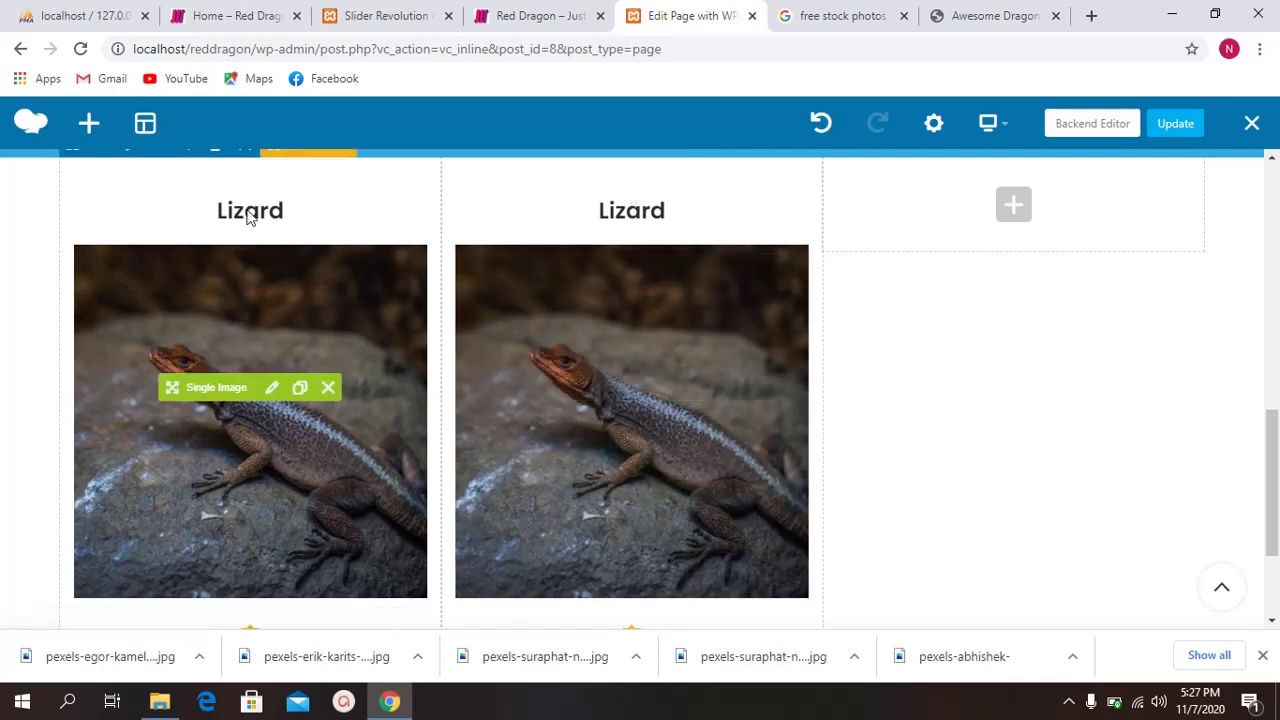
{"action": "mouse_move", "coordinate": [694, 274]}
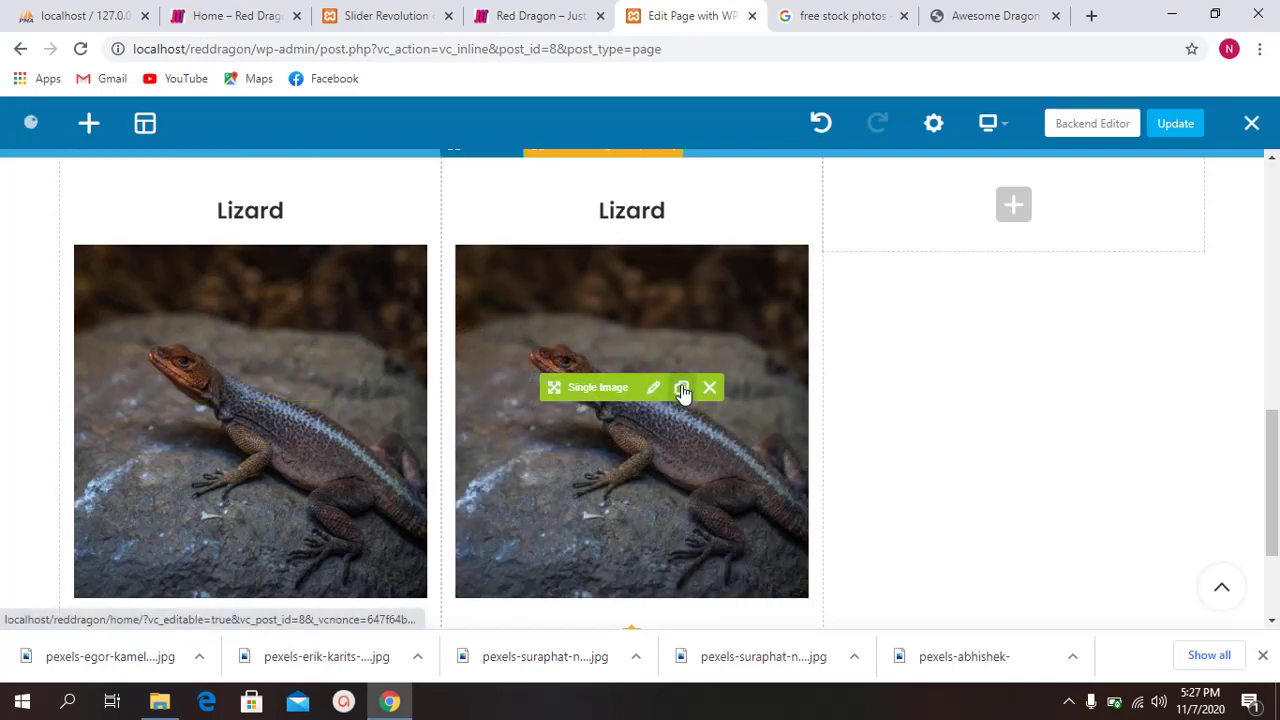
{"action": "scroll", "coordinate": [812, 390], "scroll_direction": "down", "scroll_amount": 1}
{"action": "scroll", "coordinate": [810, 388], "scroll_direction": "down", "scroll_amount": 1}
{"action": "scroll", "coordinate": [803, 386], "scroll_direction": "up", "scroll_amount": 2}
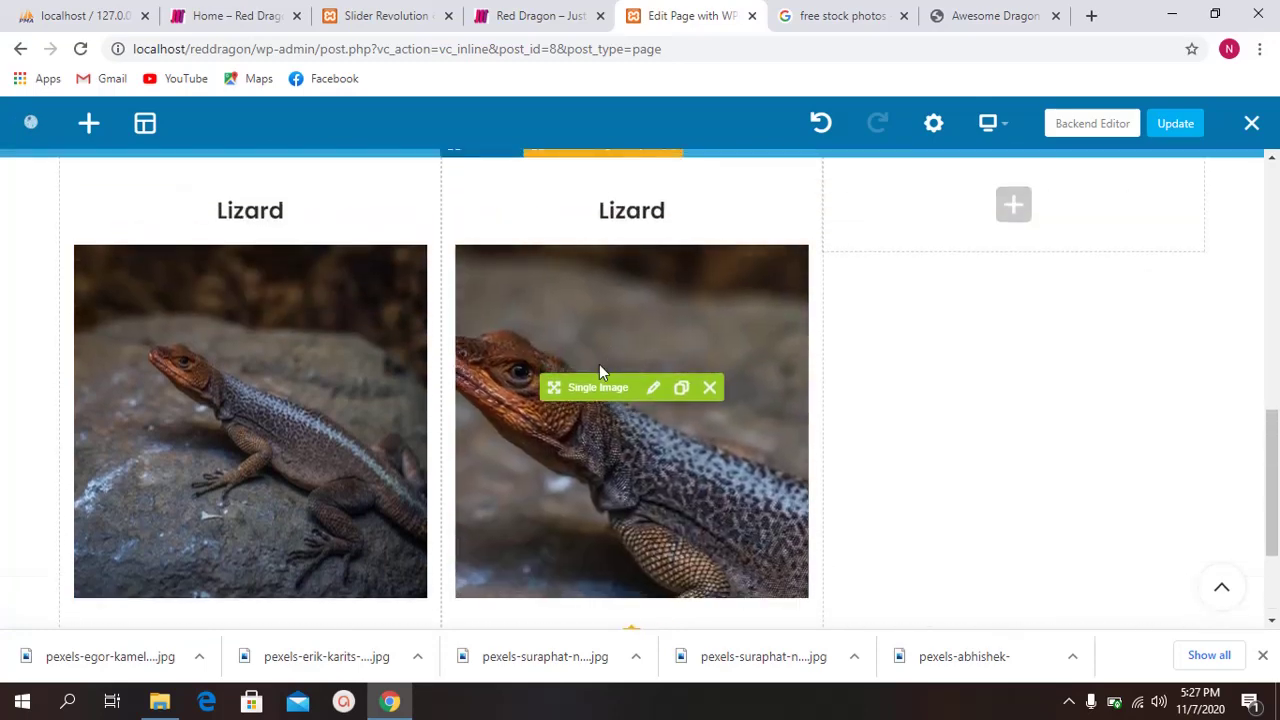
{"action": "left_click", "coordinate": [681, 387]}
{"action": "scroll", "coordinate": [630, 330], "scroll_direction": "down", "scroll_amount": 1}
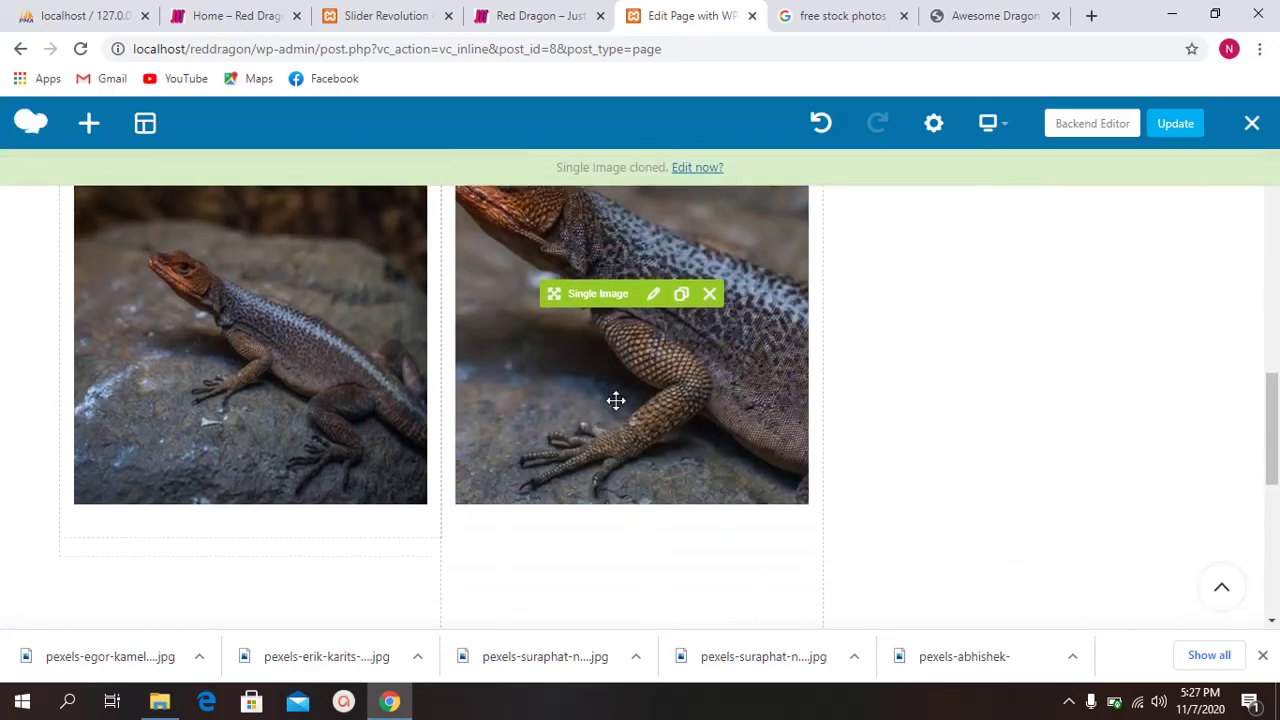
{"action": "scroll", "coordinate": [648, 386], "scroll_direction": "down", "scroll_amount": 2}
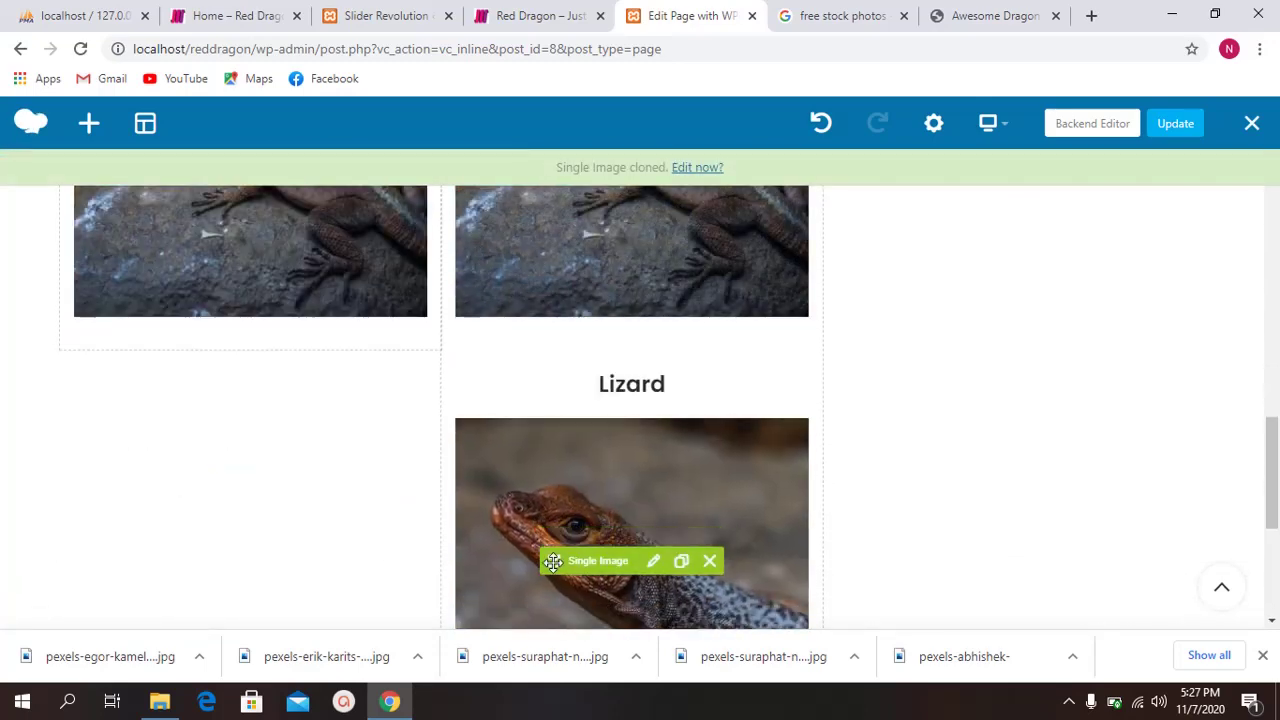
{"action": "mouse_move", "coordinate": [551, 566]}
{"action": "left_mouse_down"}
{"action": "mouse_move", "coordinate": [749, 397]}
{"action": "mouse_move", "coordinate": [831, 383]}
{"action": "mouse_move", "coordinate": [949, 457]}
{"action": "mouse_move", "coordinate": [967, 449]}
{"action": "mouse_move", "coordinate": [949, 349]}
{"action": "left_mouse_up"}
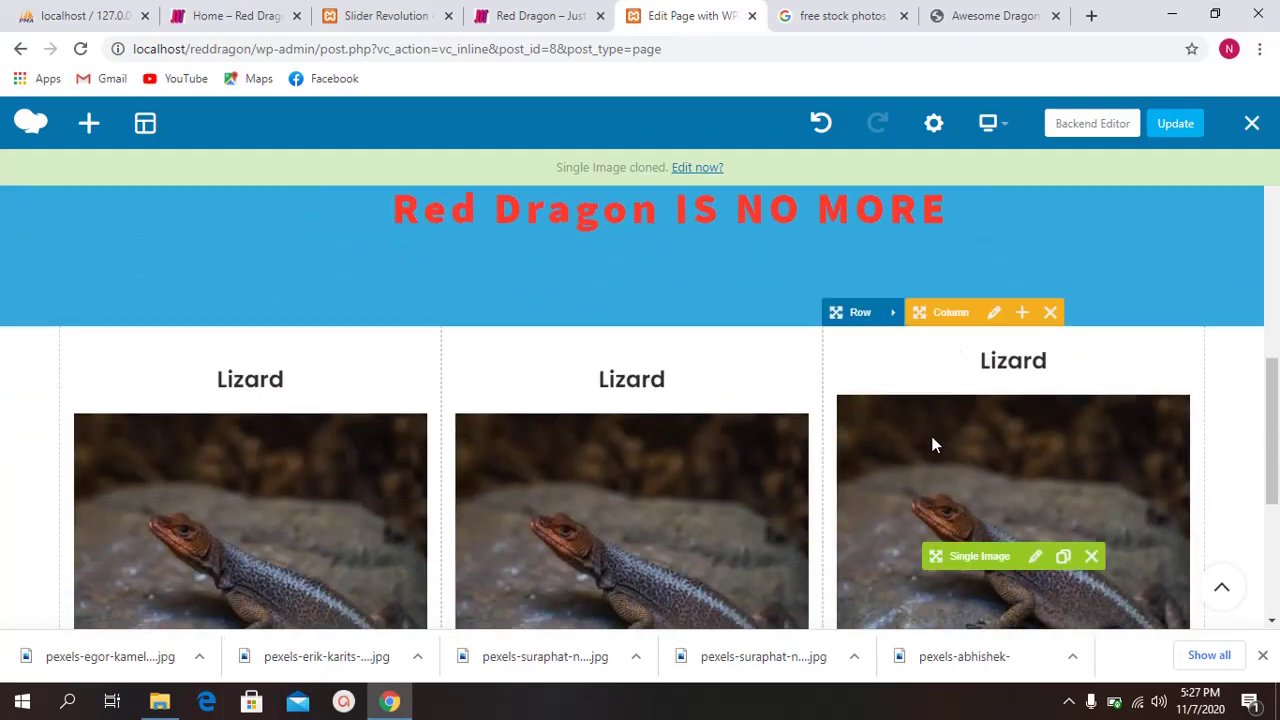
{"action": "scroll", "coordinate": [842, 456], "scroll_direction": "down", "scroll_amount": 3}
{"action": "scroll", "coordinate": [900, 465], "scroll_direction": "up", "scroll_amount": 2}
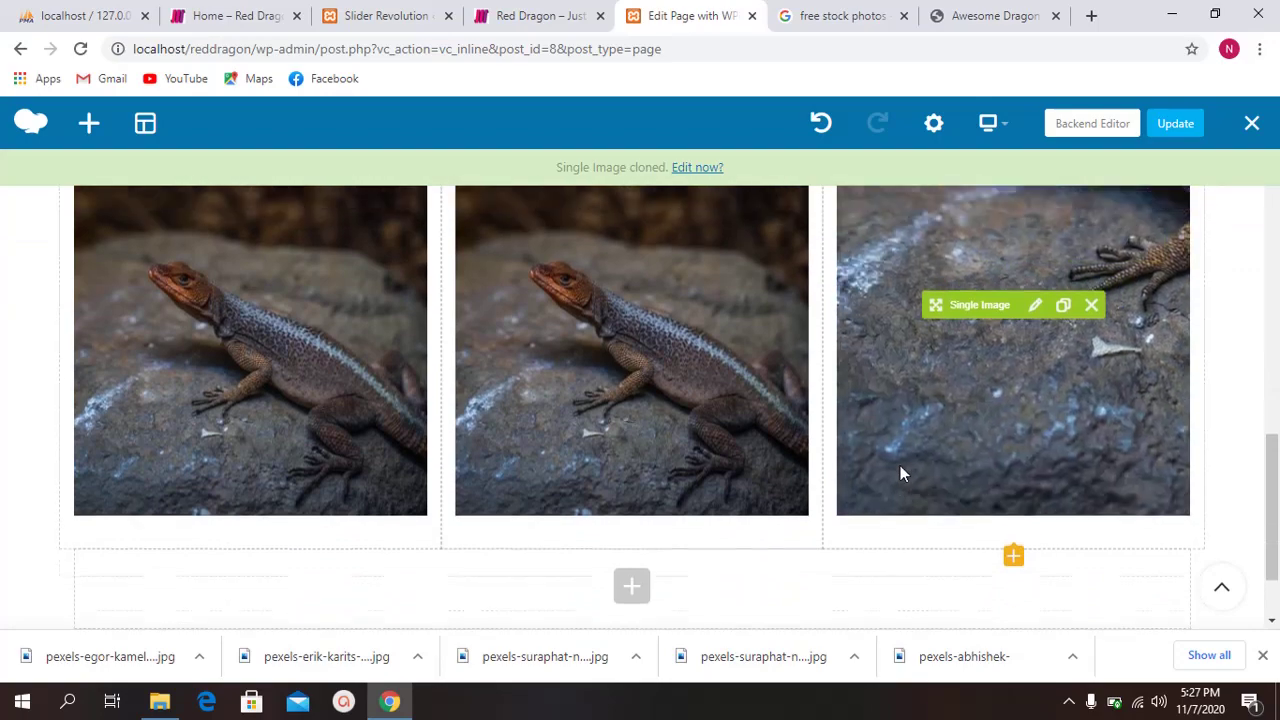
{"action": "scroll", "coordinate": [643, 437], "scroll_direction": "down", "scroll_amount": 3}
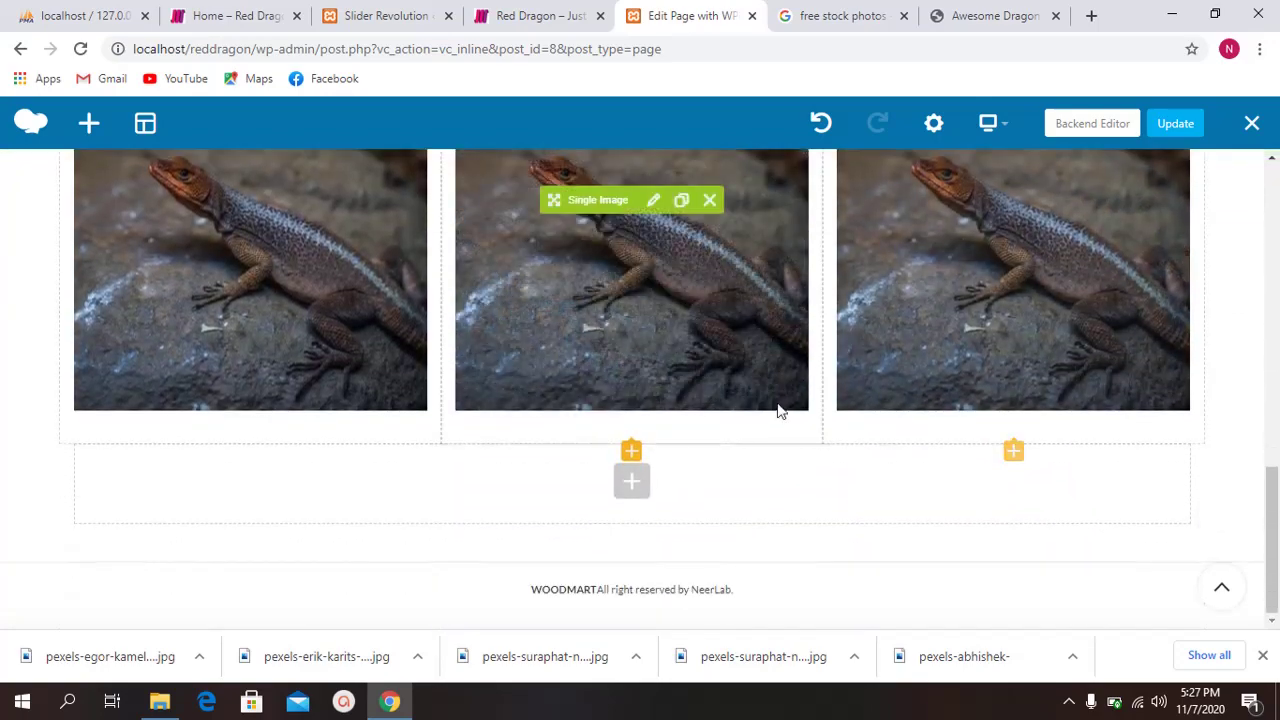
{"action": "scroll", "coordinate": [748, 411], "scroll_direction": "up", "scroll_amount": 1}
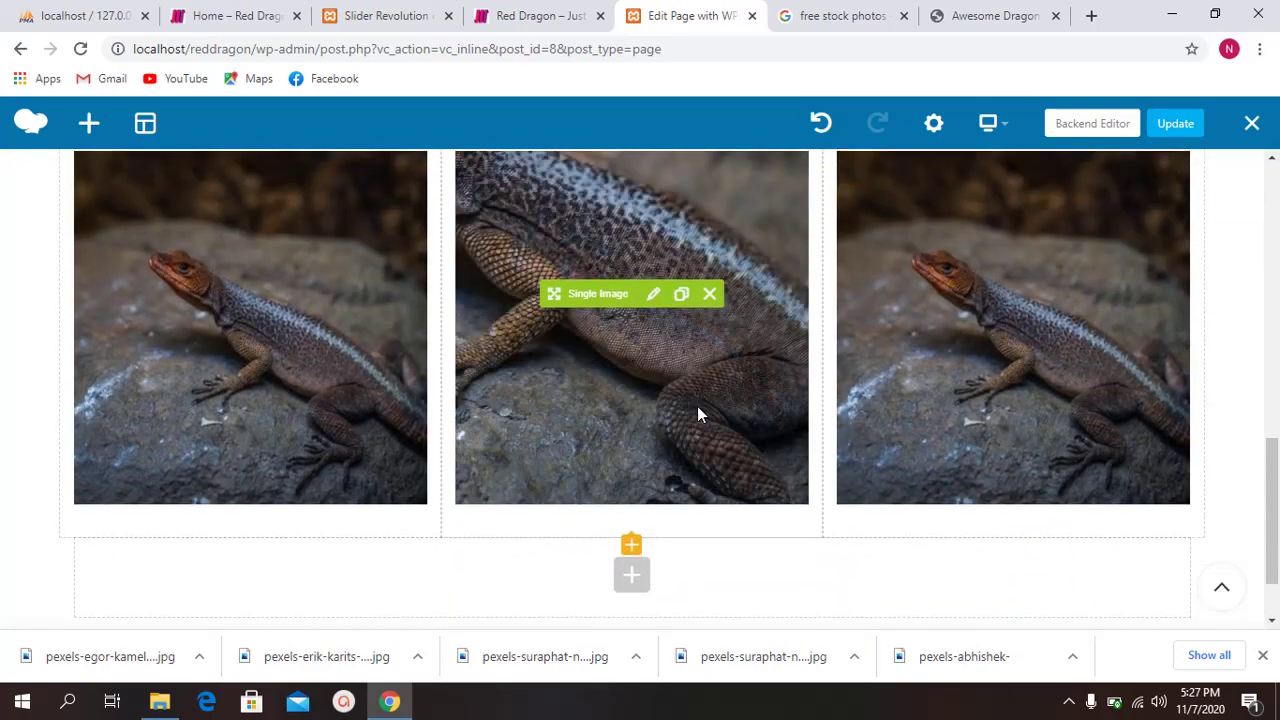
{"action": "scroll", "coordinate": [690, 410], "scroll_direction": "down", "scroll_amount": 1}
{"action": "scroll", "coordinate": [700, 495], "scroll_direction": "up", "scroll_amount": 2}
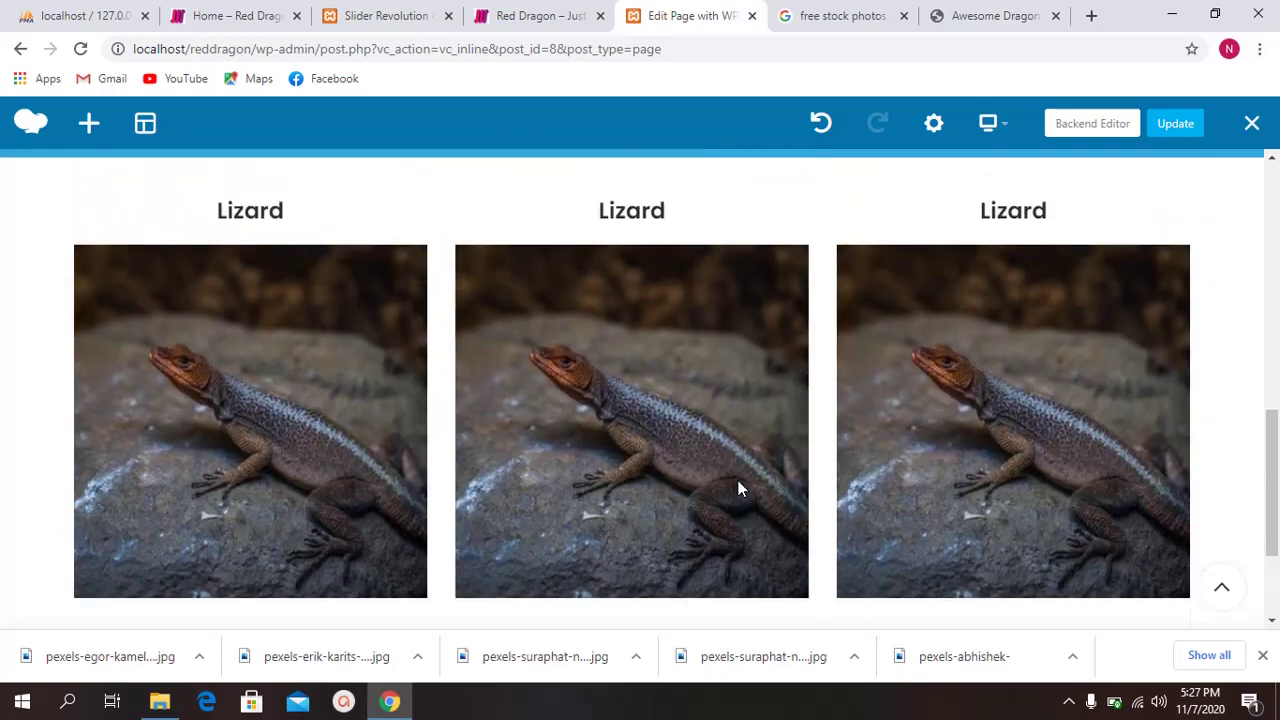
{"action": "scroll", "coordinate": [731, 477], "scroll_direction": "down", "scroll_amount": 2}
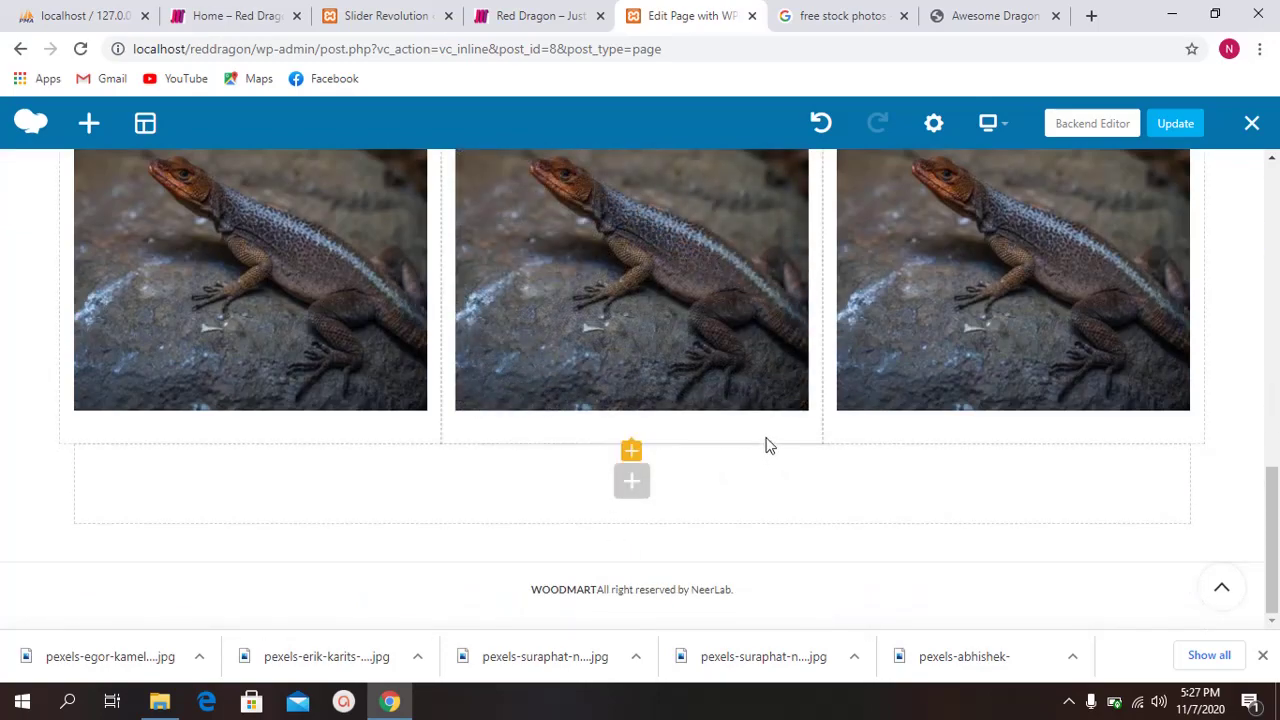
{"action": "scroll", "coordinate": [535, 383], "scroll_direction": "up", "scroll_amount": 2}
{"action": "scroll", "coordinate": [317, 383], "scroll_direction": "down", "scroll_amount": 2}
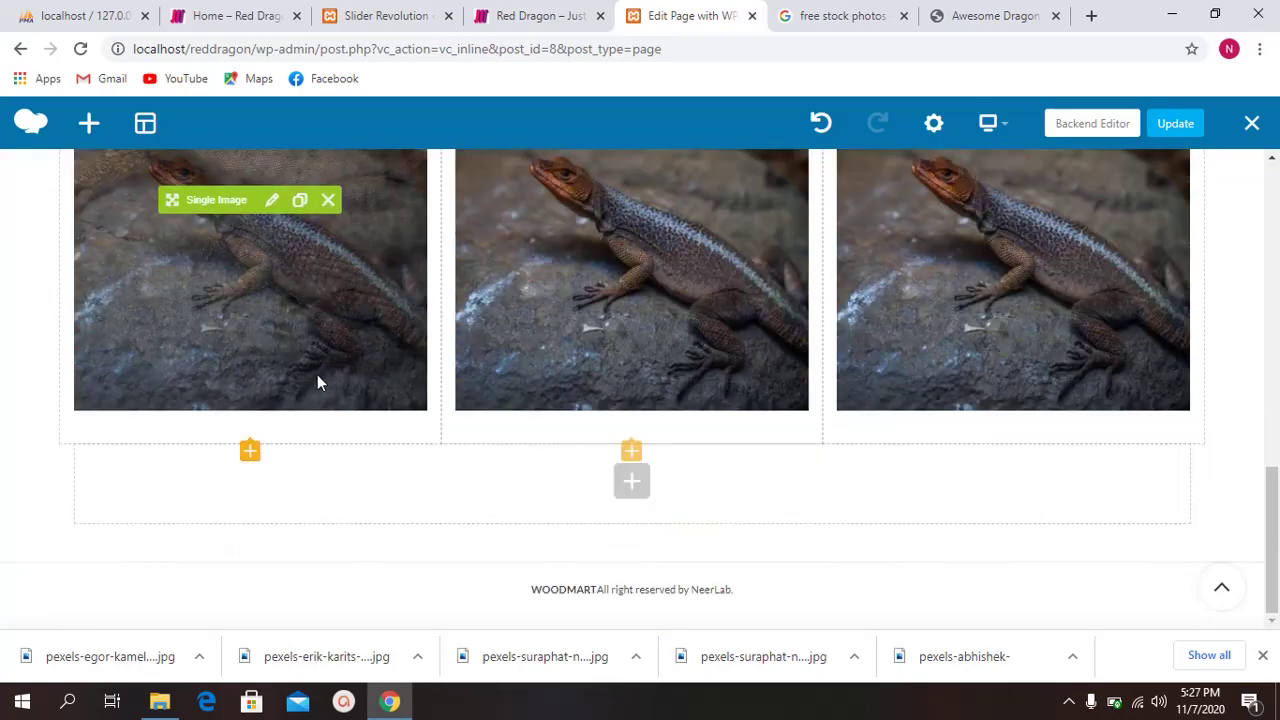
{"action": "scroll", "coordinate": [375, 433], "scroll_direction": "up", "scroll_amount": 2}
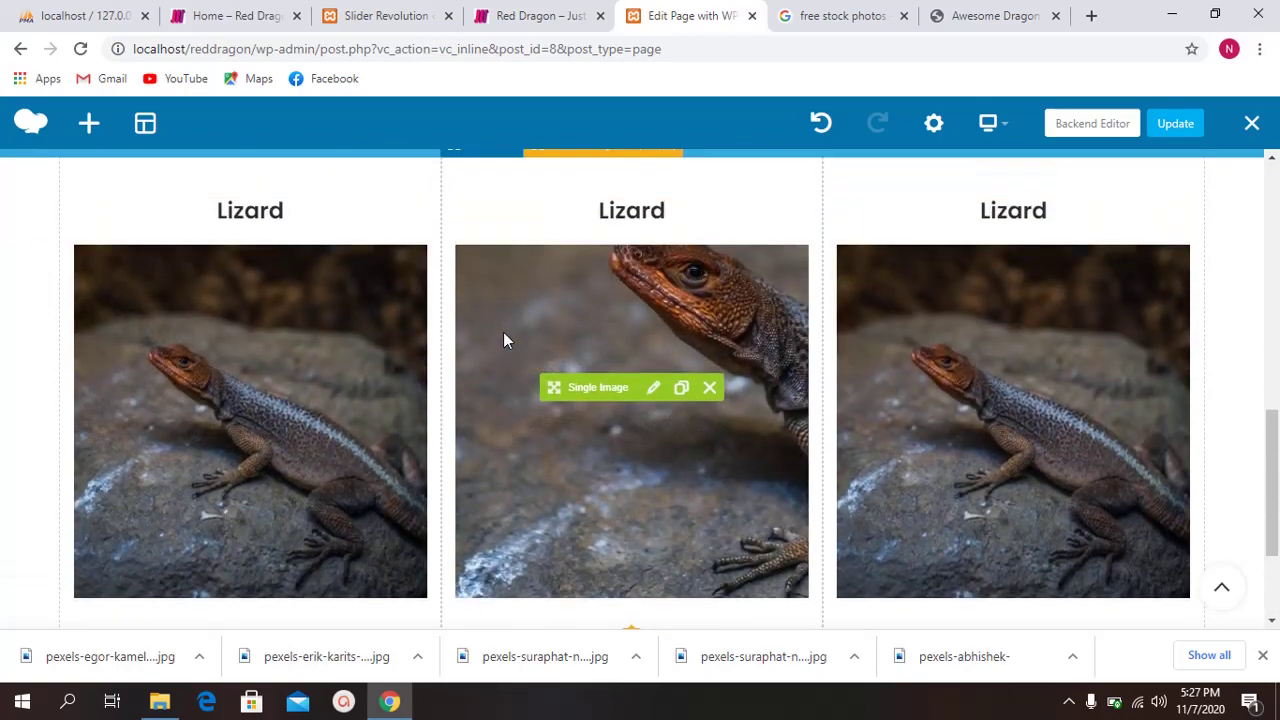
{"action": "scroll", "coordinate": [504, 340], "scroll_direction": "up", "scroll_amount": 2}
{"action": "scroll", "coordinate": [705, 399], "scroll_direction": "down", "scroll_amount": 1}
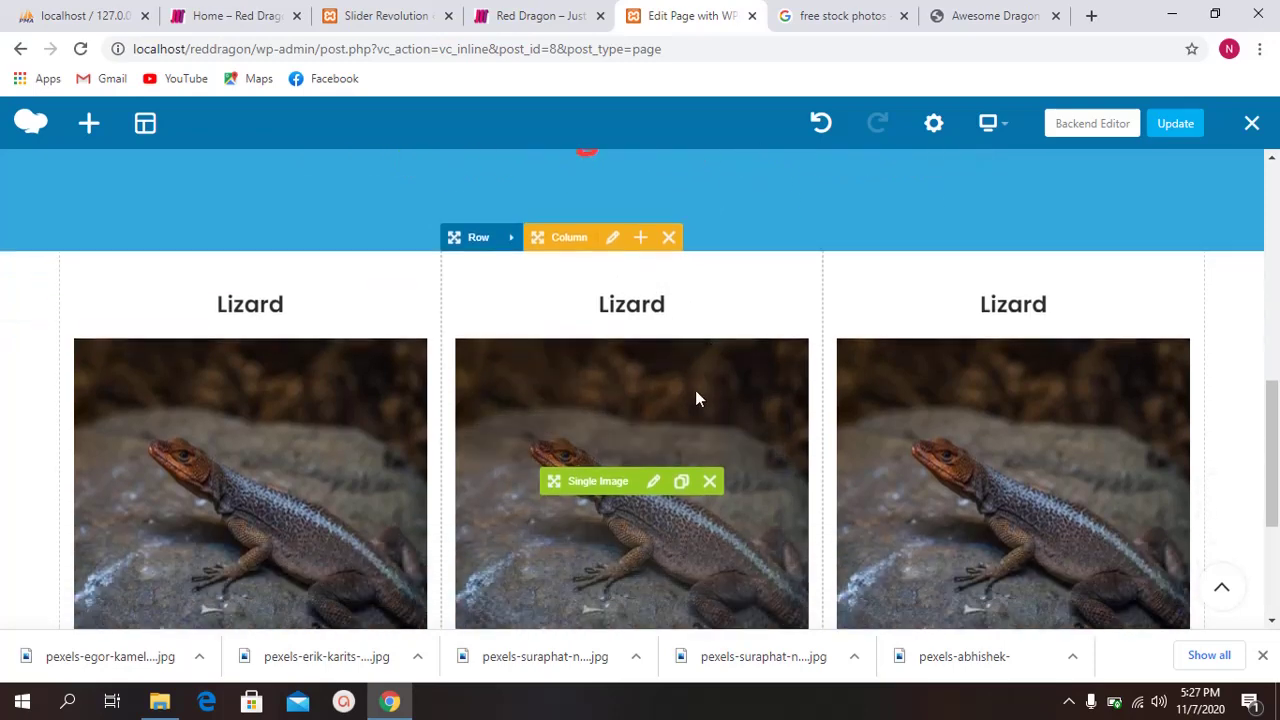
{"action": "scroll", "coordinate": [694, 394], "scroll_direction": "up", "scroll_amount": 2}
{"action": "scroll", "coordinate": [740, 294], "scroll_direction": "down", "scroll_amount": 1}
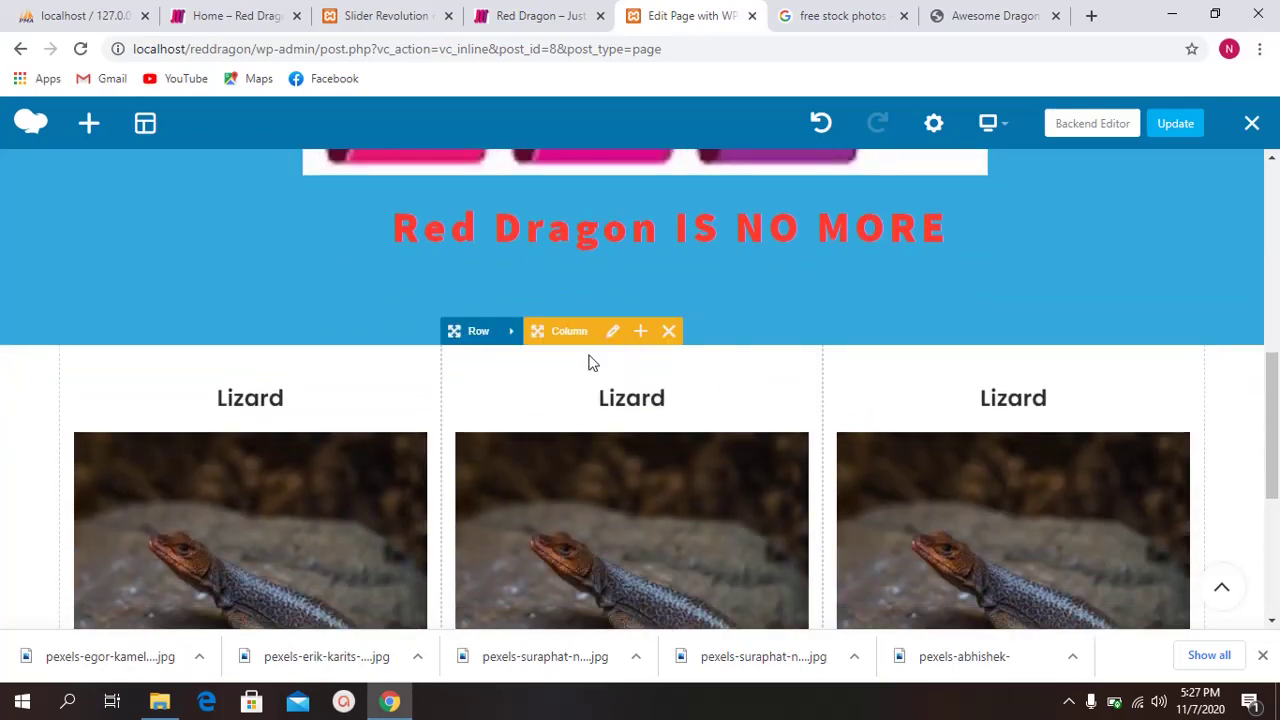
{"action": "scroll", "coordinate": [286, 486], "scroll_direction": "down", "scroll_amount": 1}
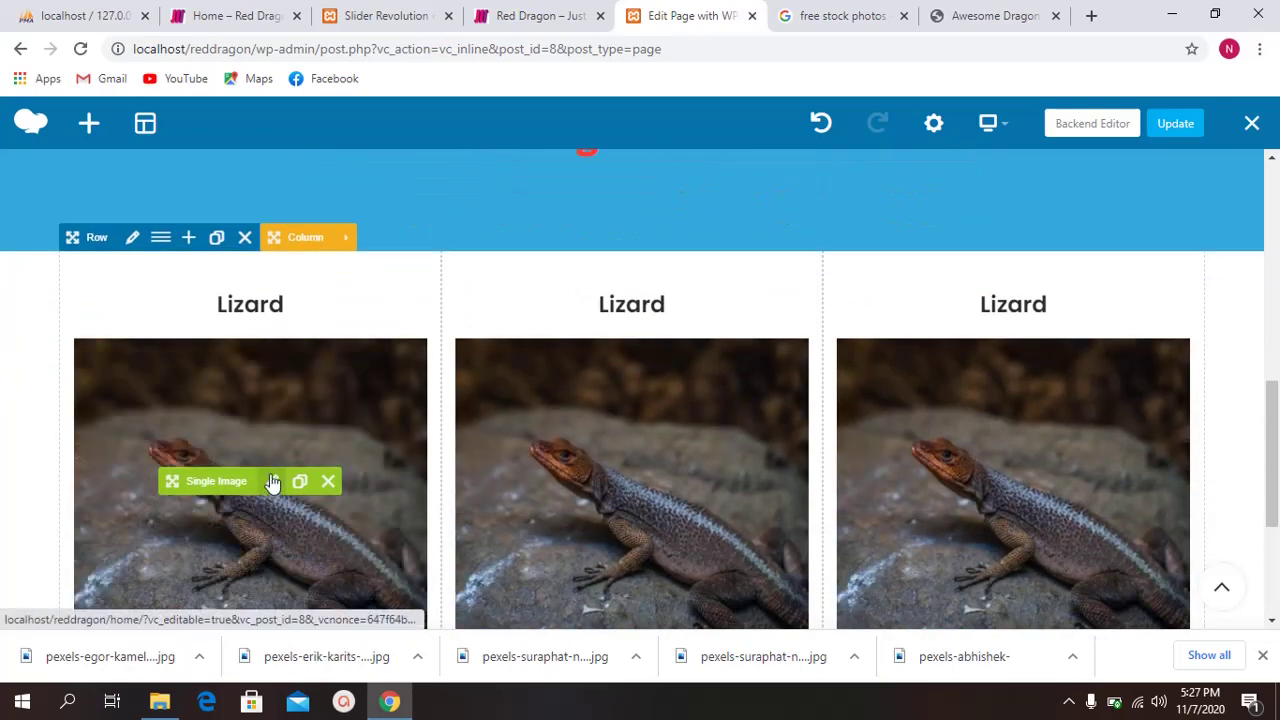
Step: Check the first lizard image's Design Options margin and padding, then go to the 'free stock photos' Google tab
{"action": "left_click", "coordinate": [272, 483]}
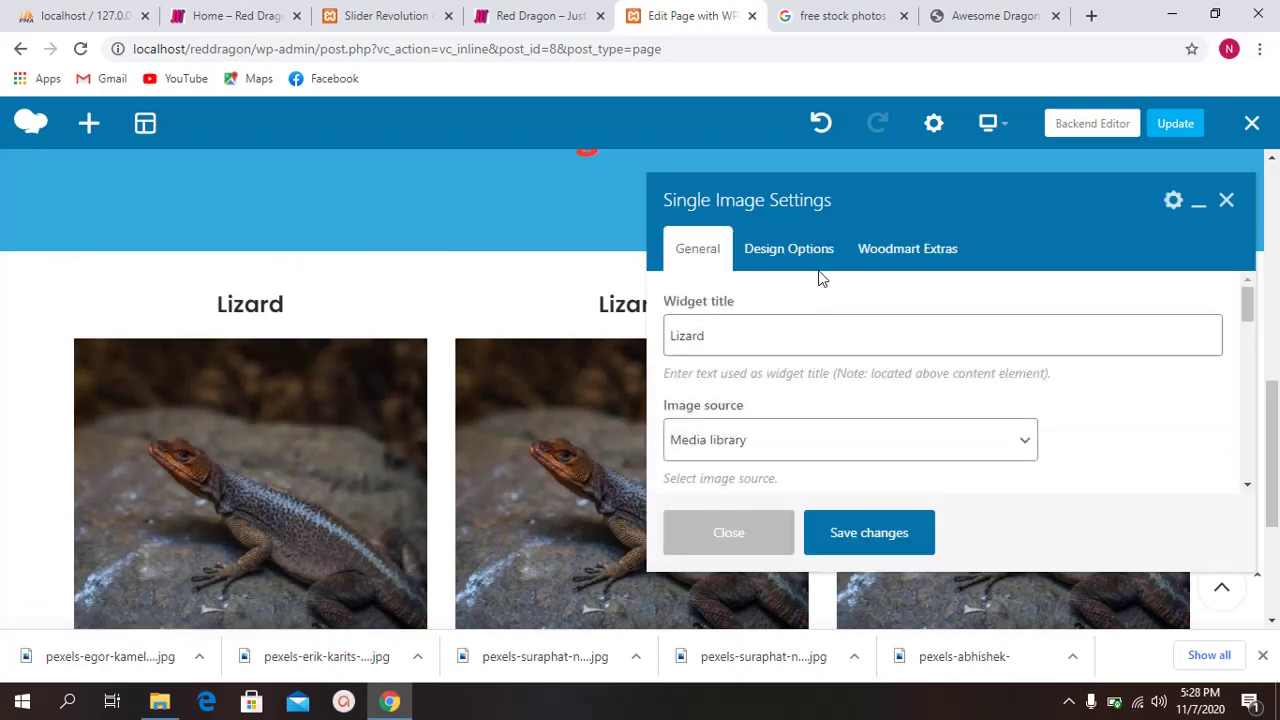
{"action": "left_click", "coordinate": [790, 250]}
{"action": "scroll", "coordinate": [792, 320], "scroll_direction": "down", "scroll_amount": 1}
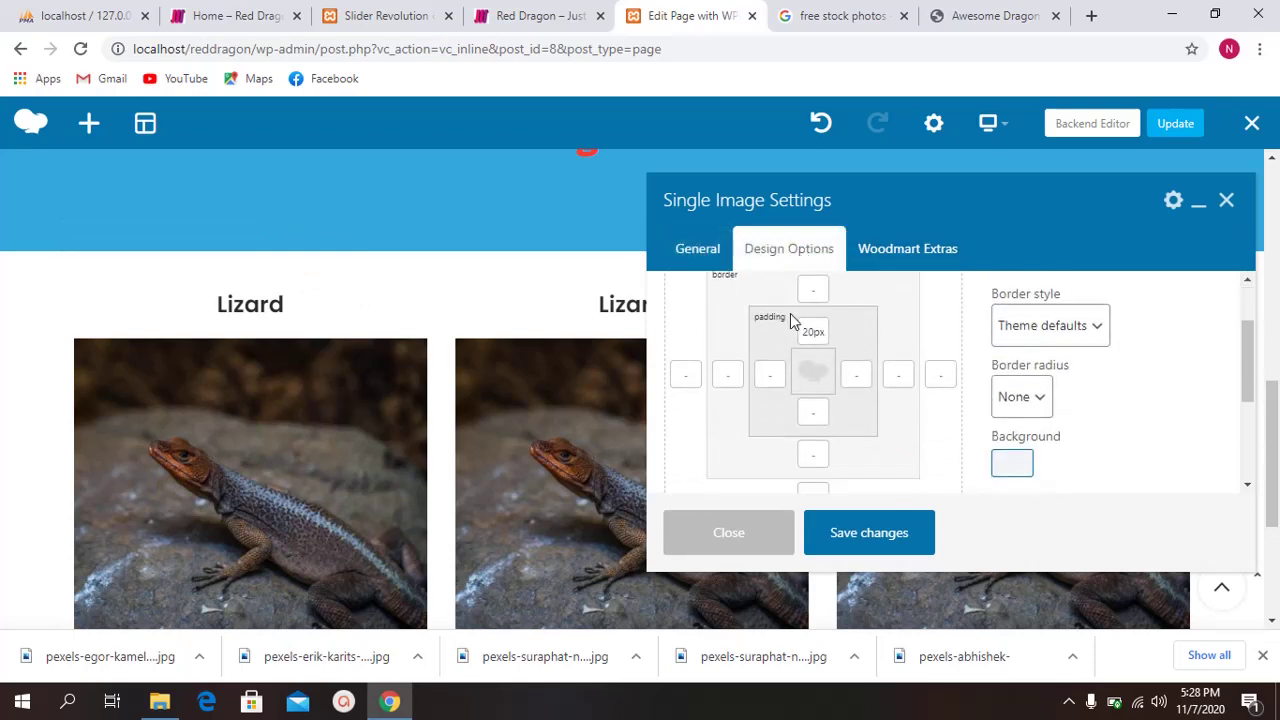
{"action": "scroll", "coordinate": [815, 336], "scroll_direction": "up", "scroll_amount": 1}
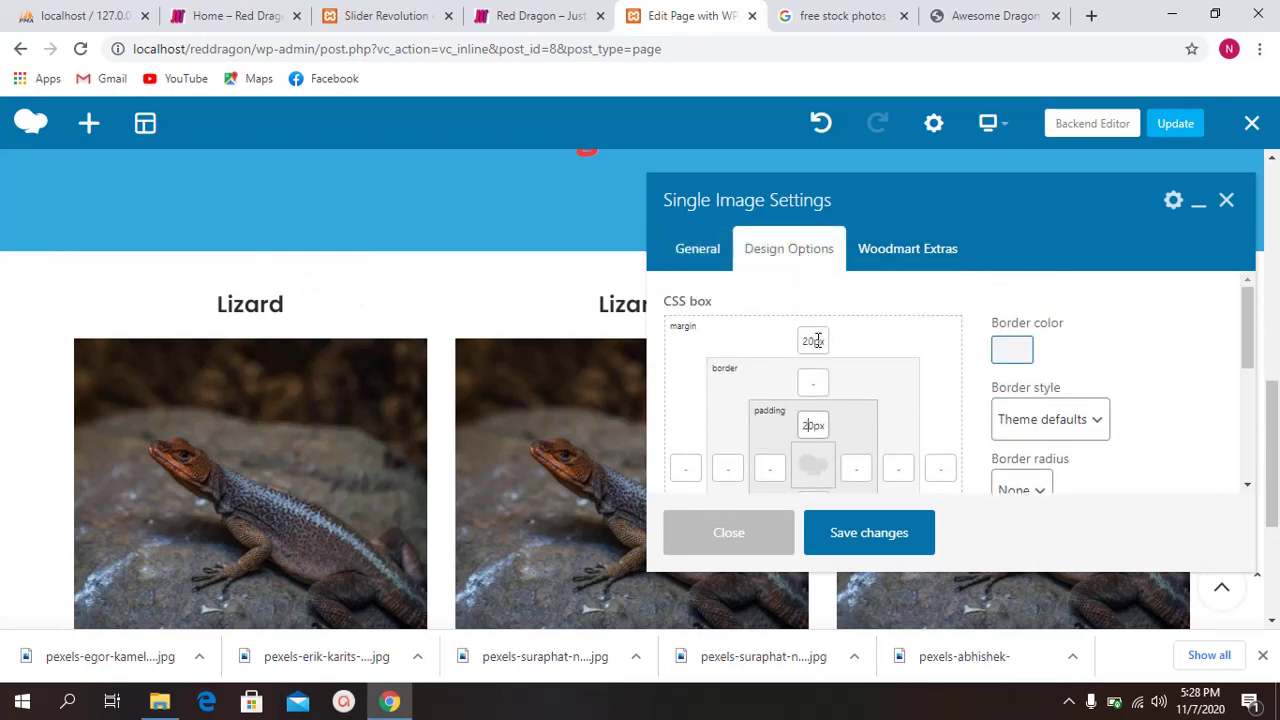
{"action": "scroll", "coordinate": [835, 370], "scroll_direction": "down", "scroll_amount": 1}
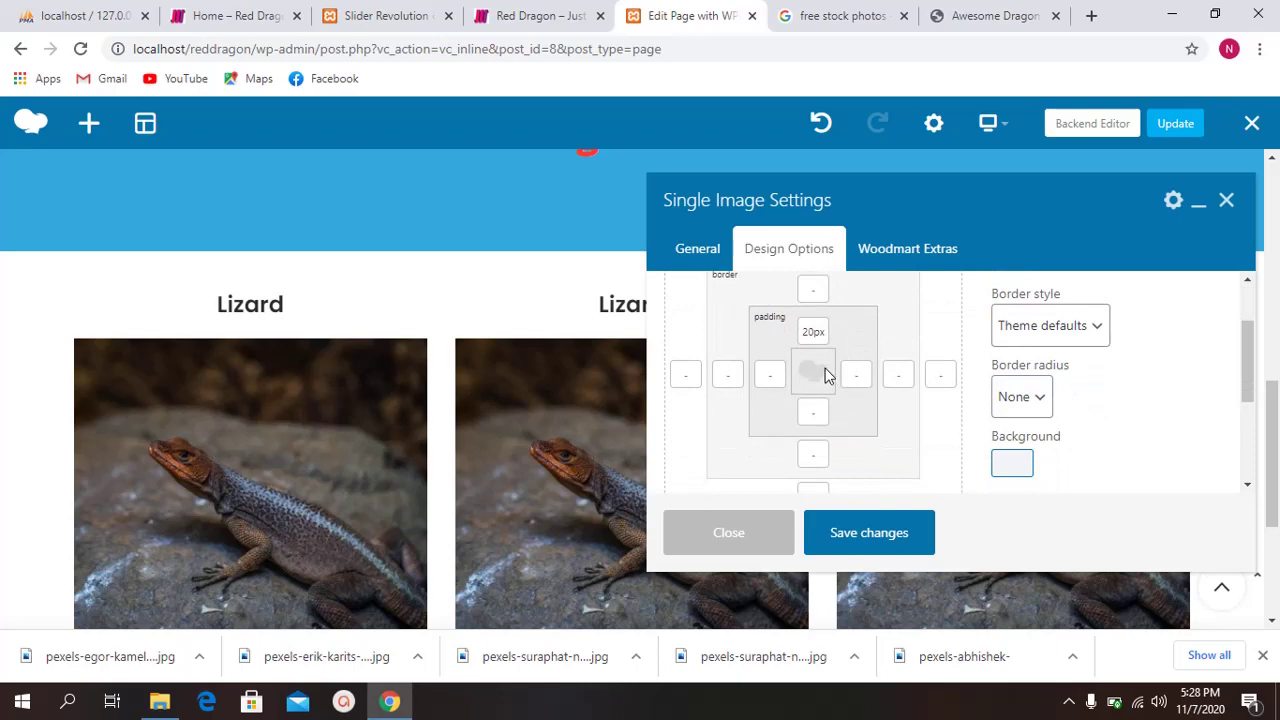
{"action": "scroll", "coordinate": [830, 420], "scroll_direction": "up", "scroll_amount": 1}
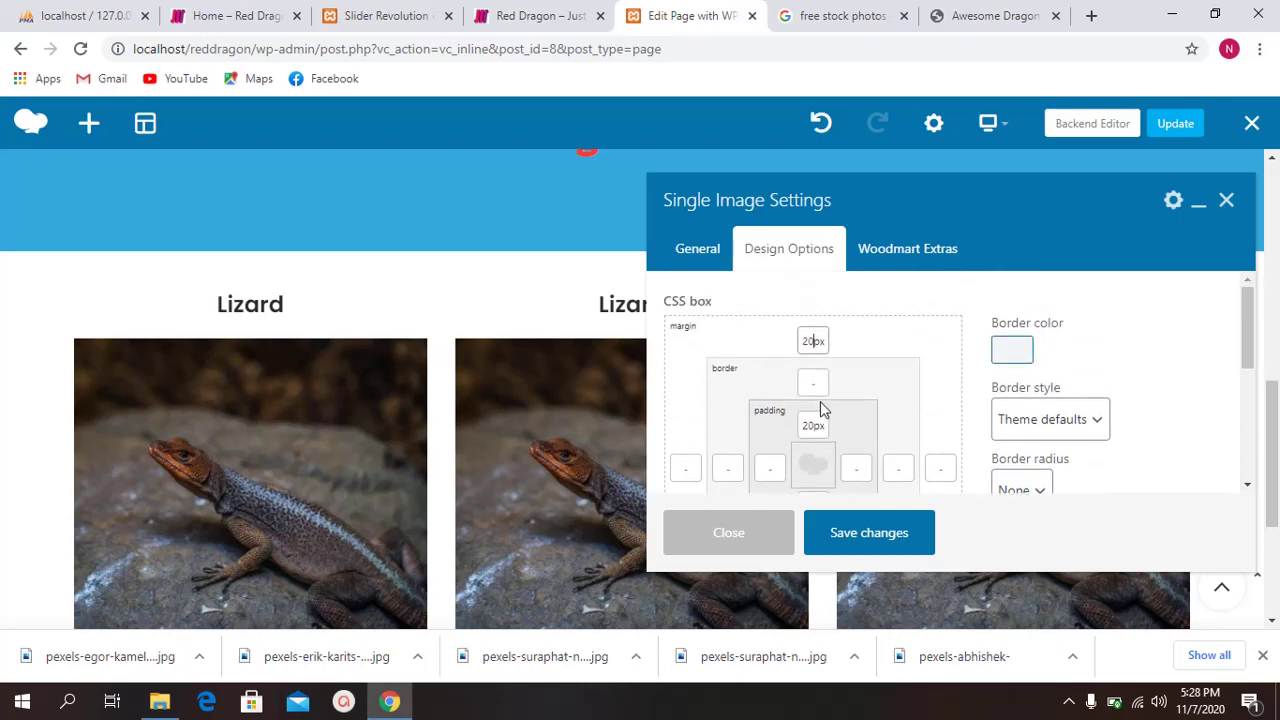
{"action": "left_click", "coordinate": [990, 16]}
{"action": "left_click", "coordinate": [840, 16]}
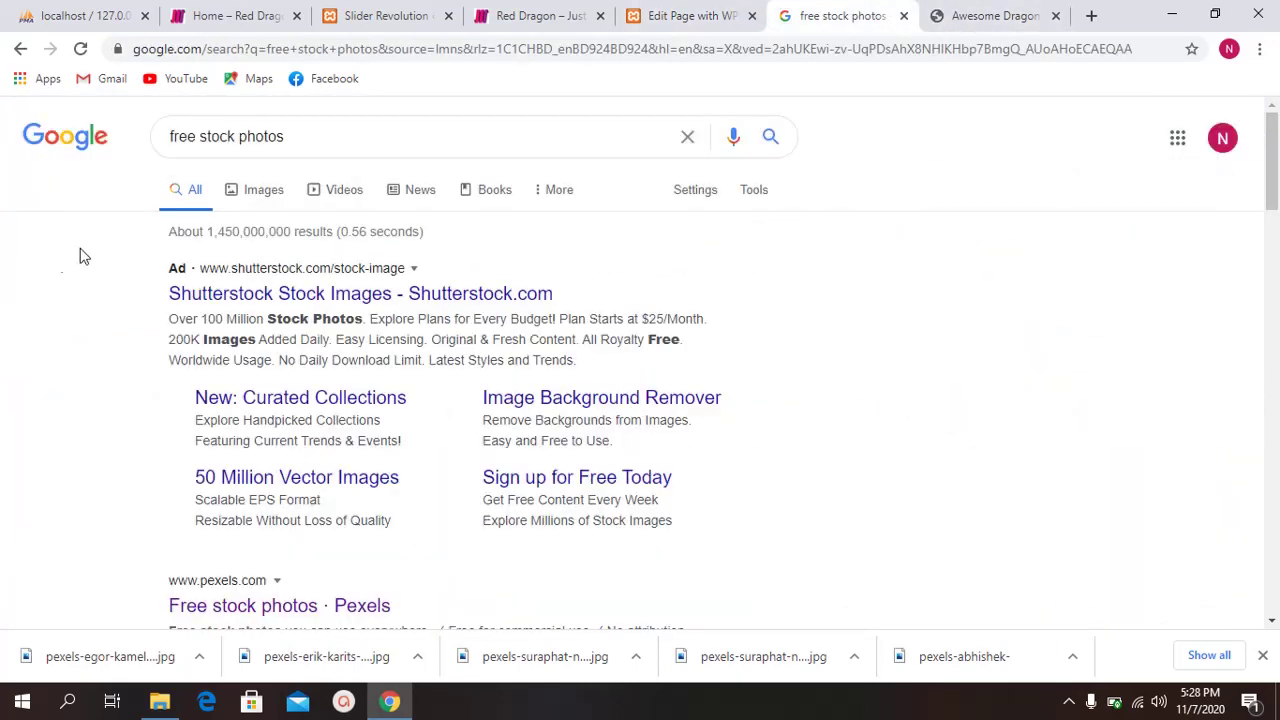
Step: Search Google for 'what is padding and margin' and open HTML Dog's margins guide in a new tab
{"action": "key", "text": "ctrl+a"}
{"action": "key", "text": "BackSpace"}
{"action": "type", "text": "wh"}
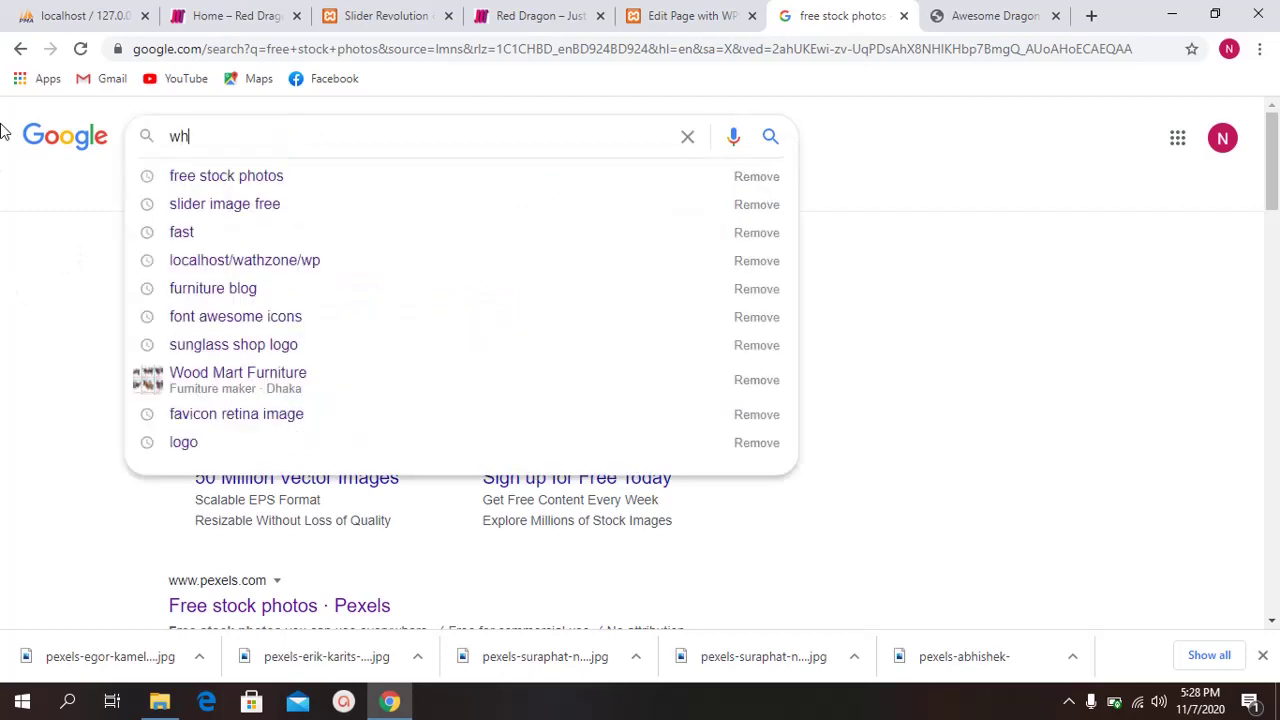
{"action": "type", "text": "at is "}
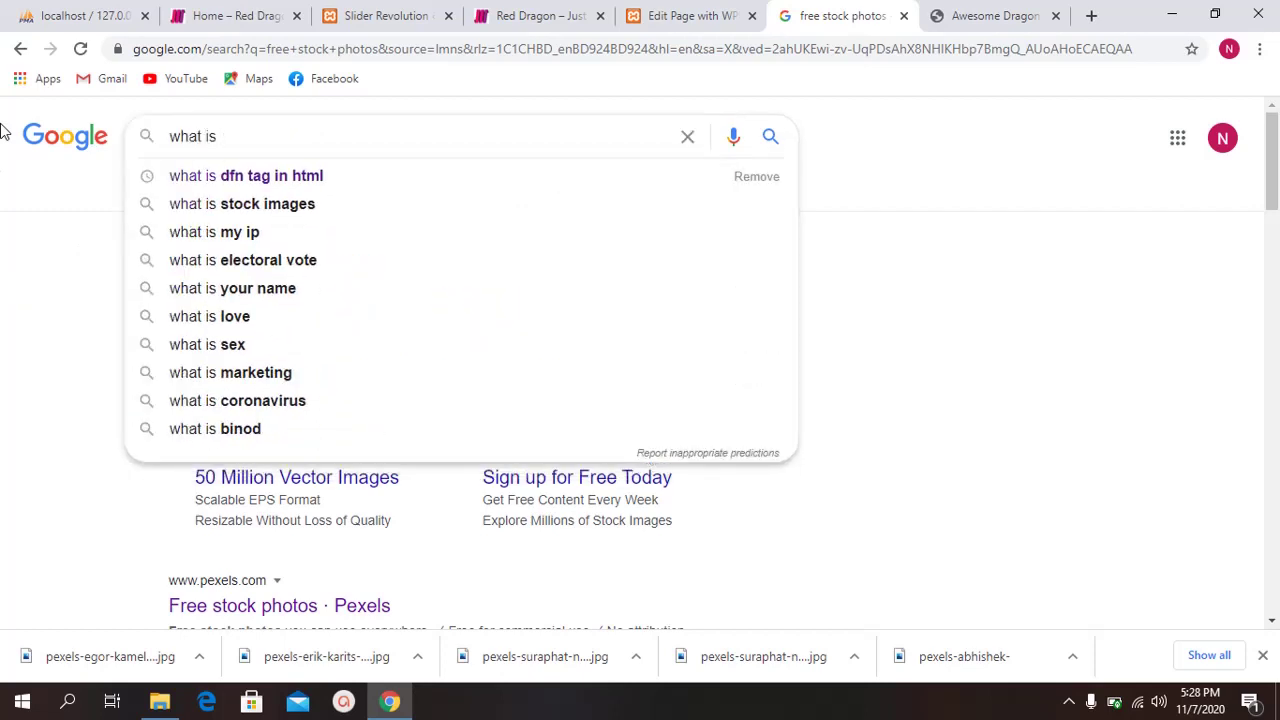
{"action": "type", "text": "paddi"}
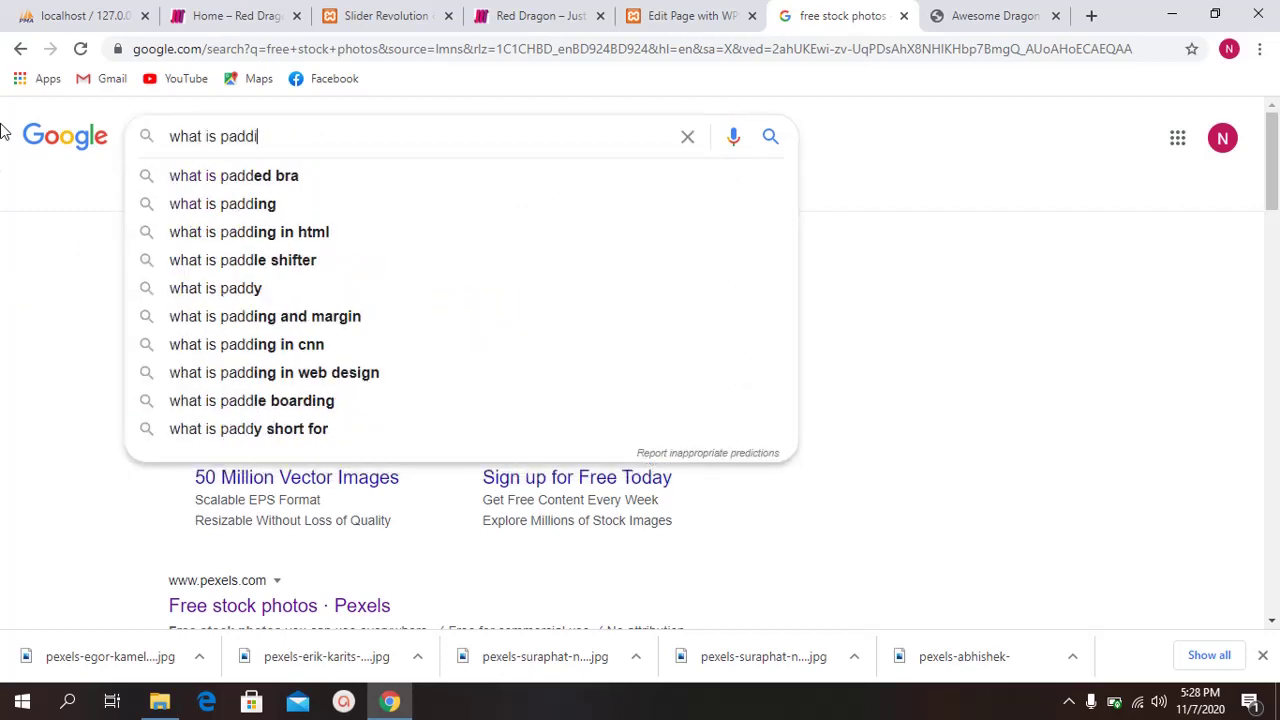
{"action": "type", "text": "ng and"}
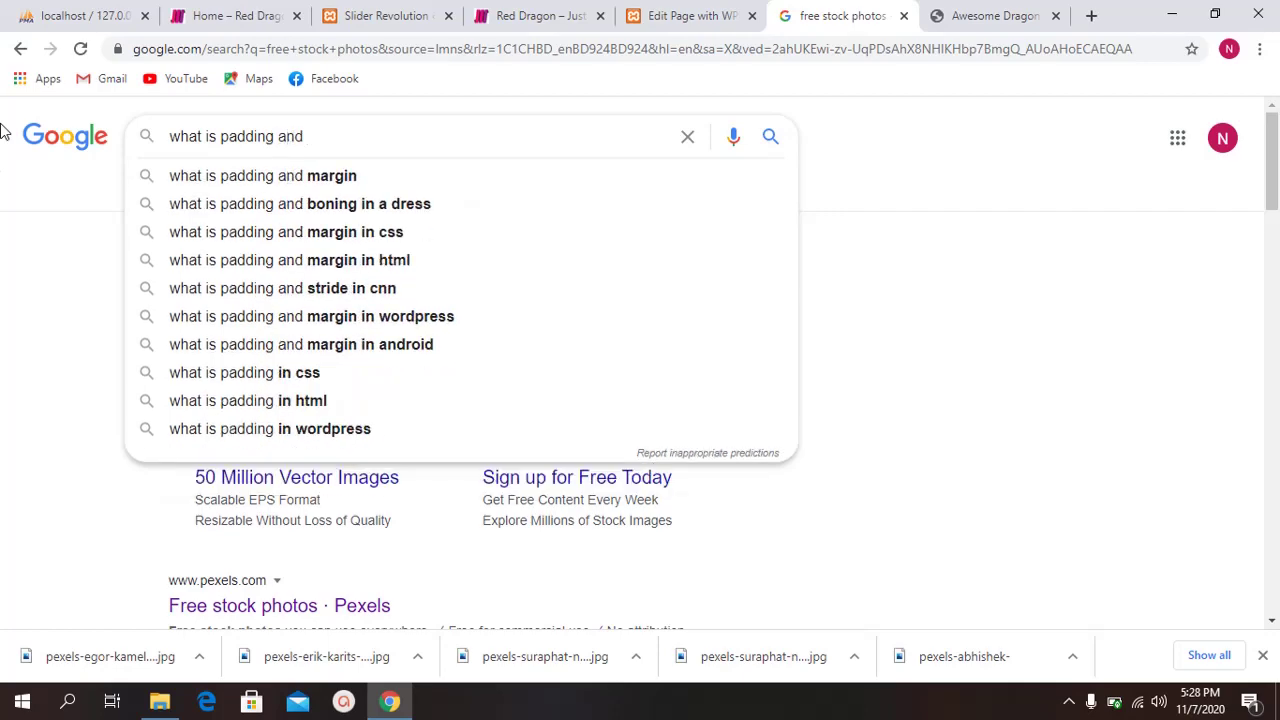
{"action": "key", "text": "Down"}
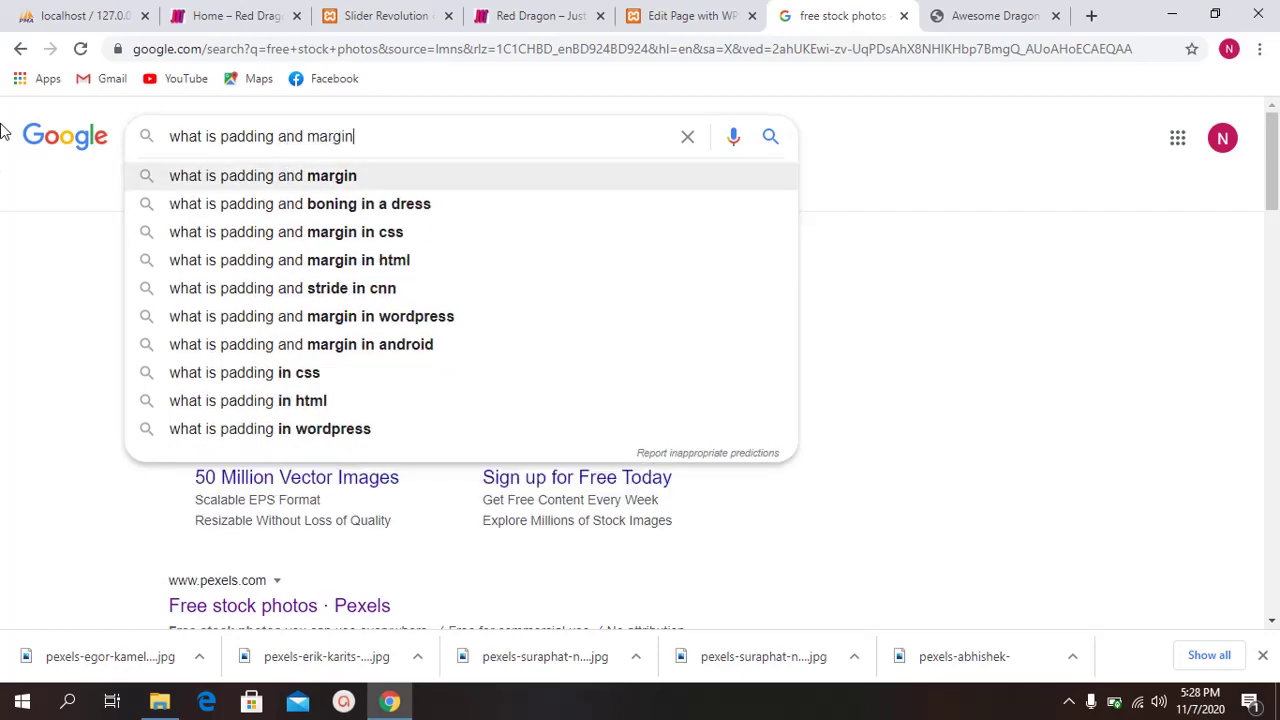
{"action": "key", "text": "Return"}
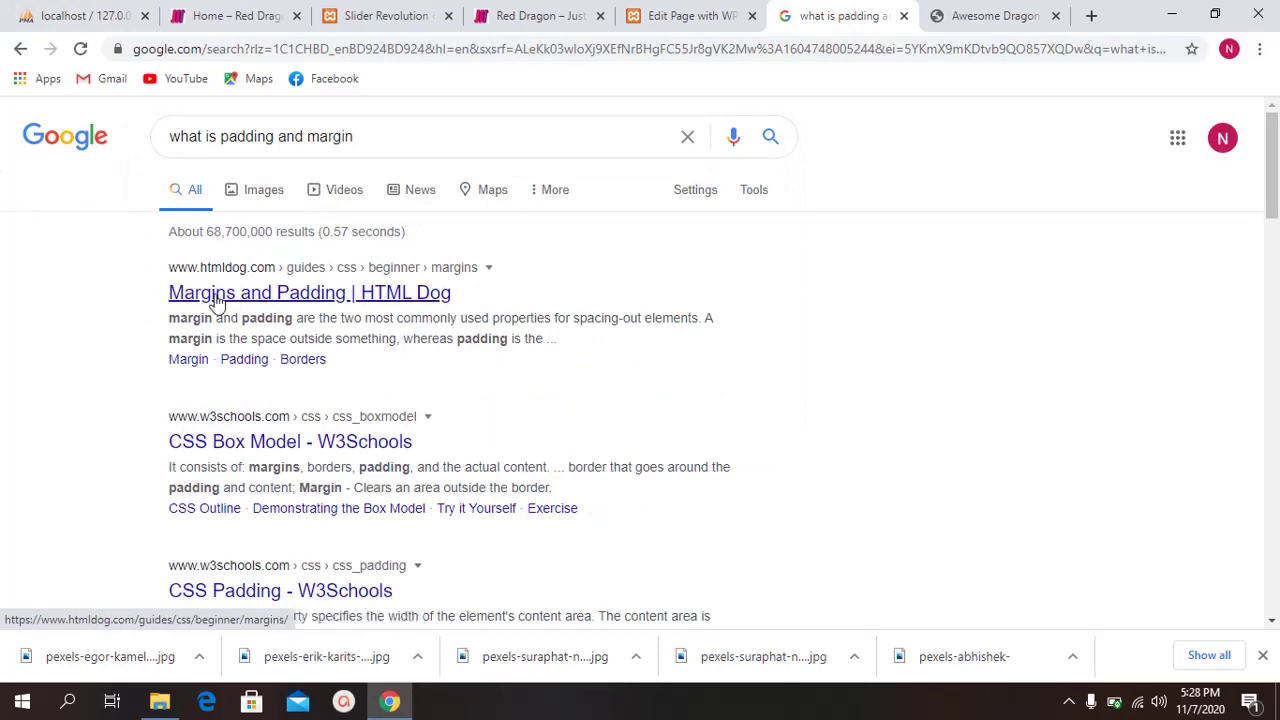
{"action": "middle_click", "coordinate": [218, 293]}
Step: Read through HTML Dog's Margins and Padding article, then close its tab and return to WordPress
{"action": "left_click", "coordinate": [858, 15]}
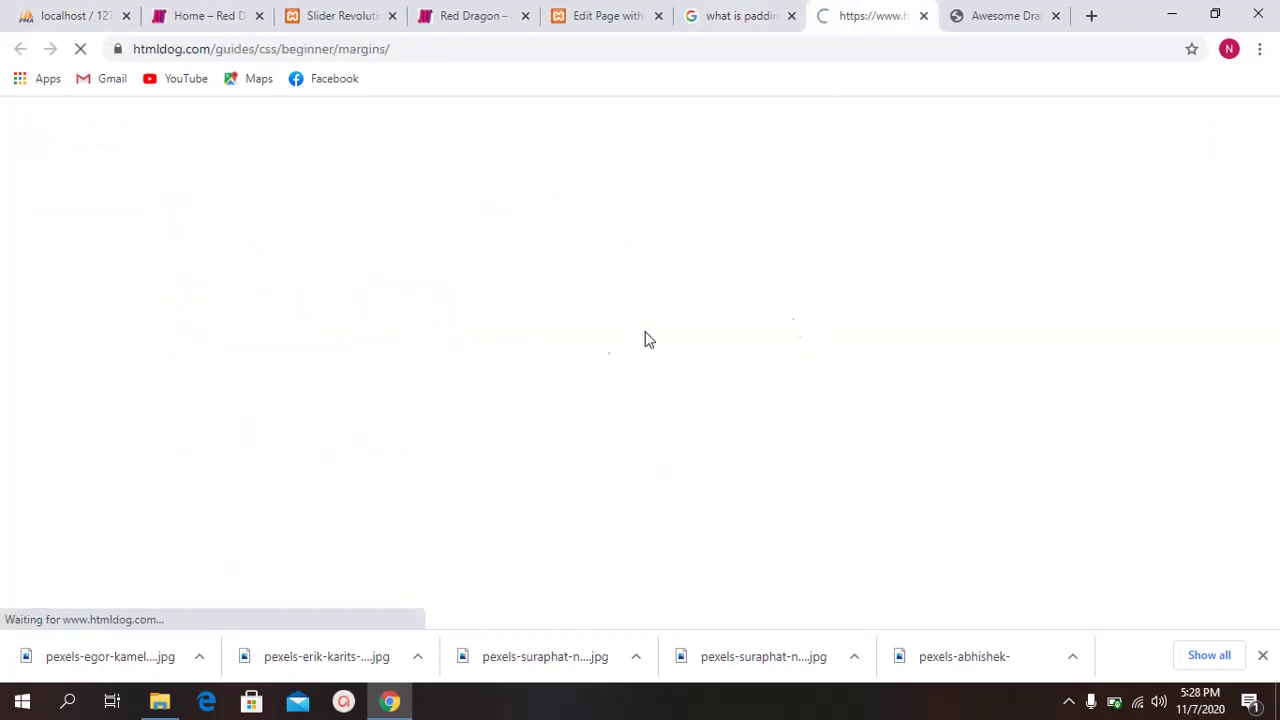
{"action": "scroll", "coordinate": [608, 395], "scroll_direction": "down", "scroll_amount": 2}
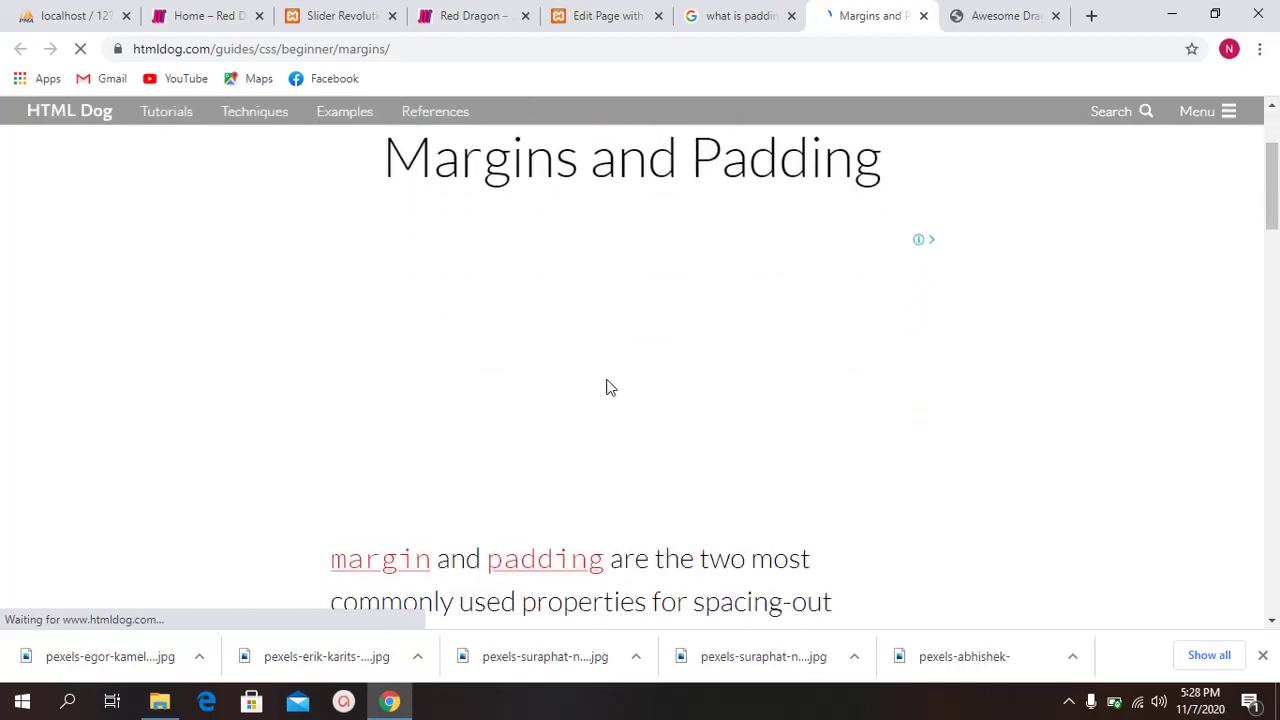
{"action": "scroll", "coordinate": [530, 340], "scroll_direction": "down", "scroll_amount": 3}
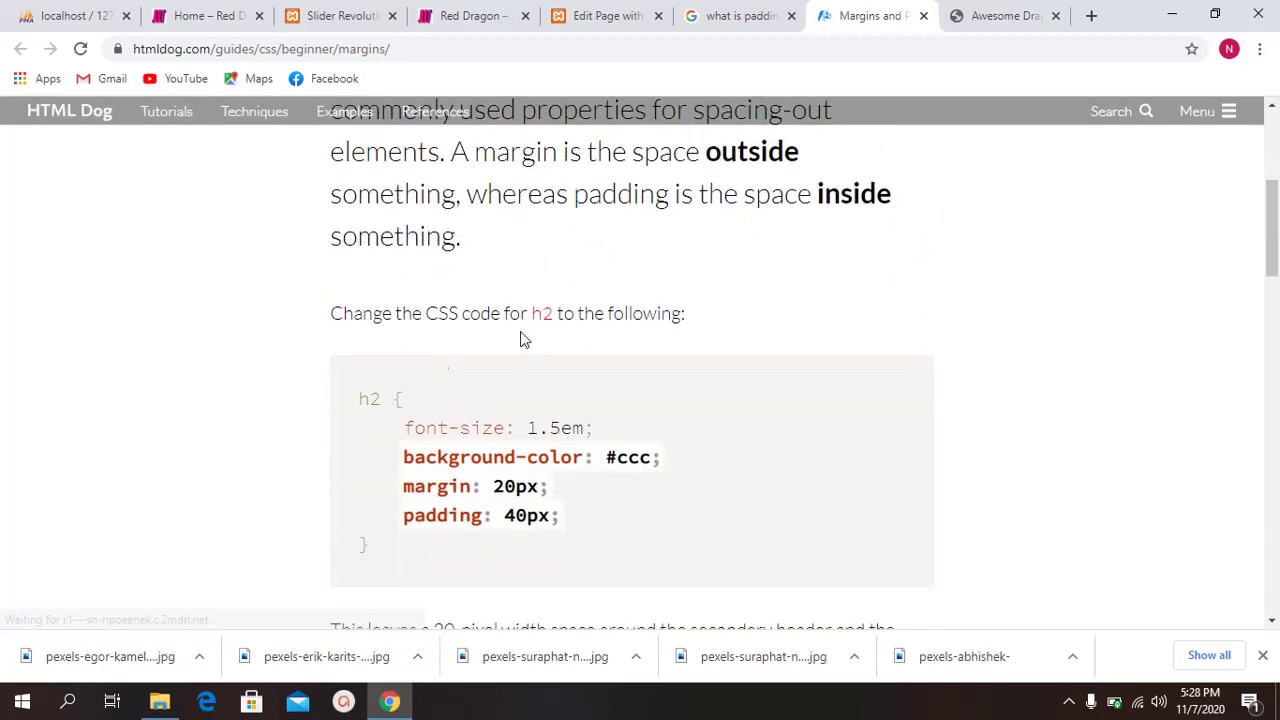
{"action": "scroll", "coordinate": [434, 343], "scroll_direction": "up", "scroll_amount": 3}
{"action": "scroll", "coordinate": [550, 374], "scroll_direction": "down", "scroll_amount": 7}
{"action": "scroll", "coordinate": [550, 374], "scroll_direction": "down", "scroll_amount": 6}
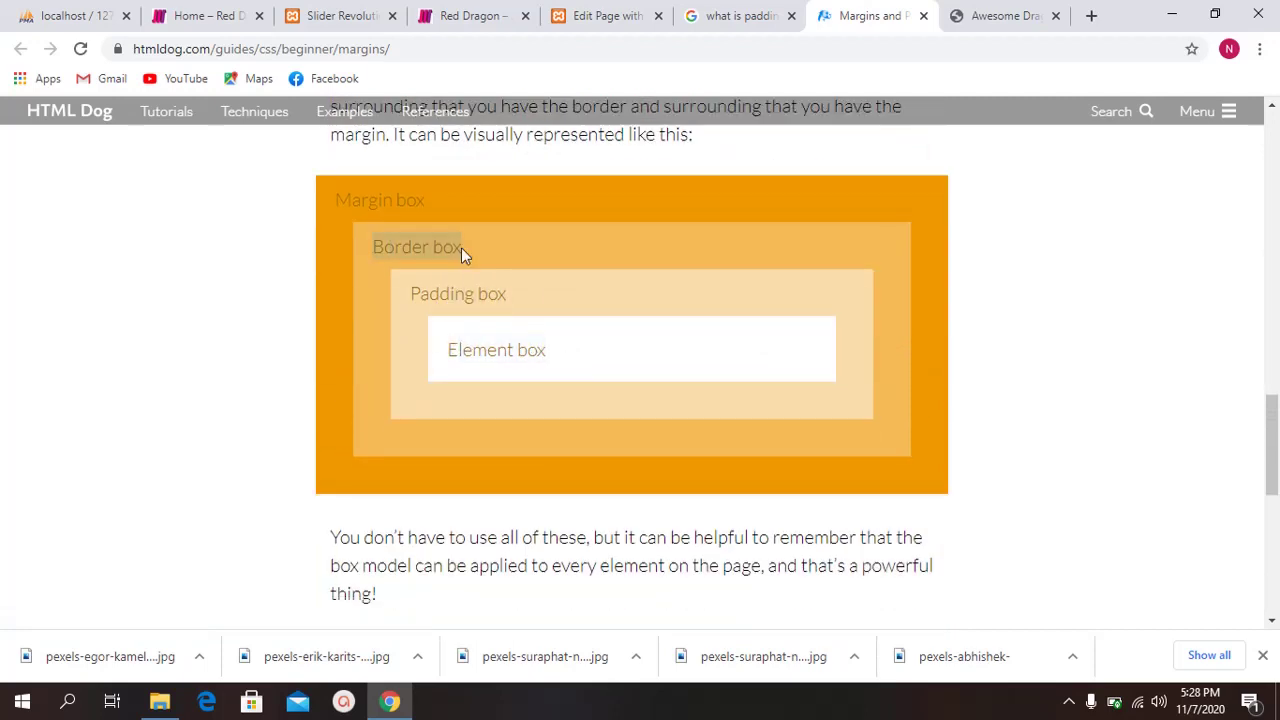
{"action": "scroll", "coordinate": [575, 215], "scroll_direction": "down", "scroll_amount": 4}
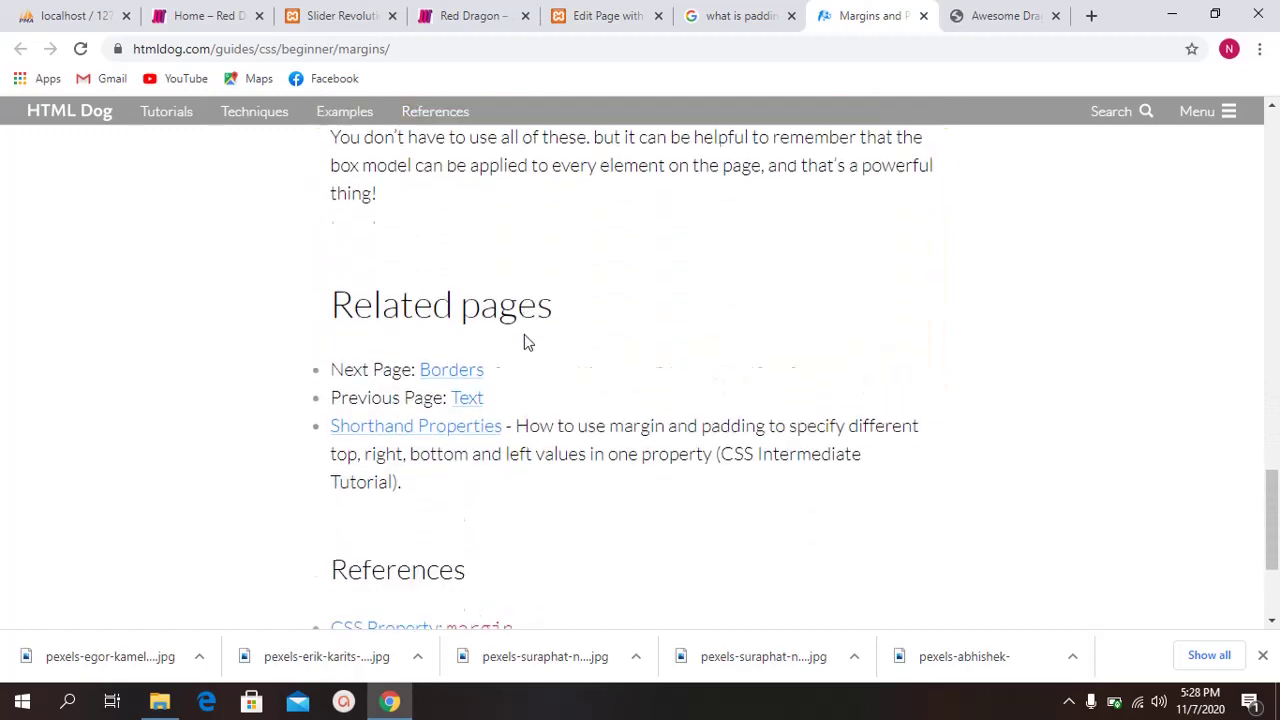
{"action": "scroll", "coordinate": [494, 266], "scroll_direction": "down", "scroll_amount": 2}
{"action": "scroll", "coordinate": [577, 331], "scroll_direction": "up", "scroll_amount": 6}
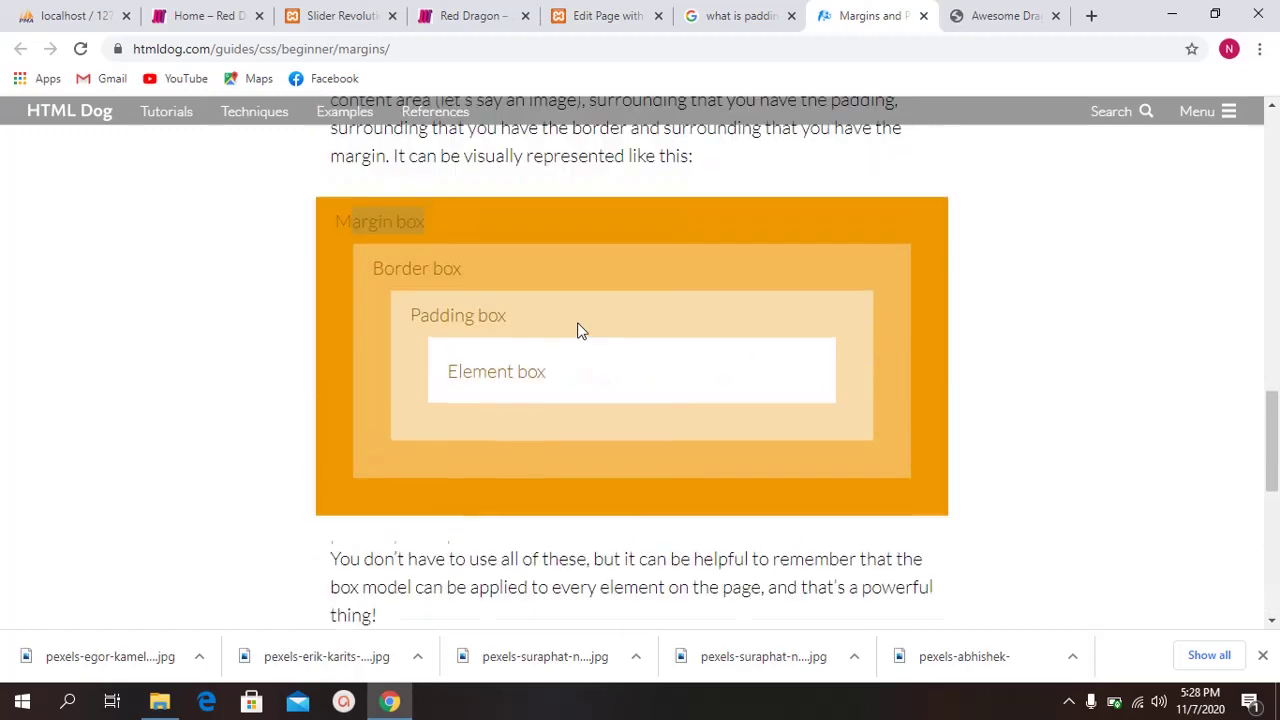
{"action": "scroll", "coordinate": [579, 320], "scroll_direction": "up", "scroll_amount": 10}
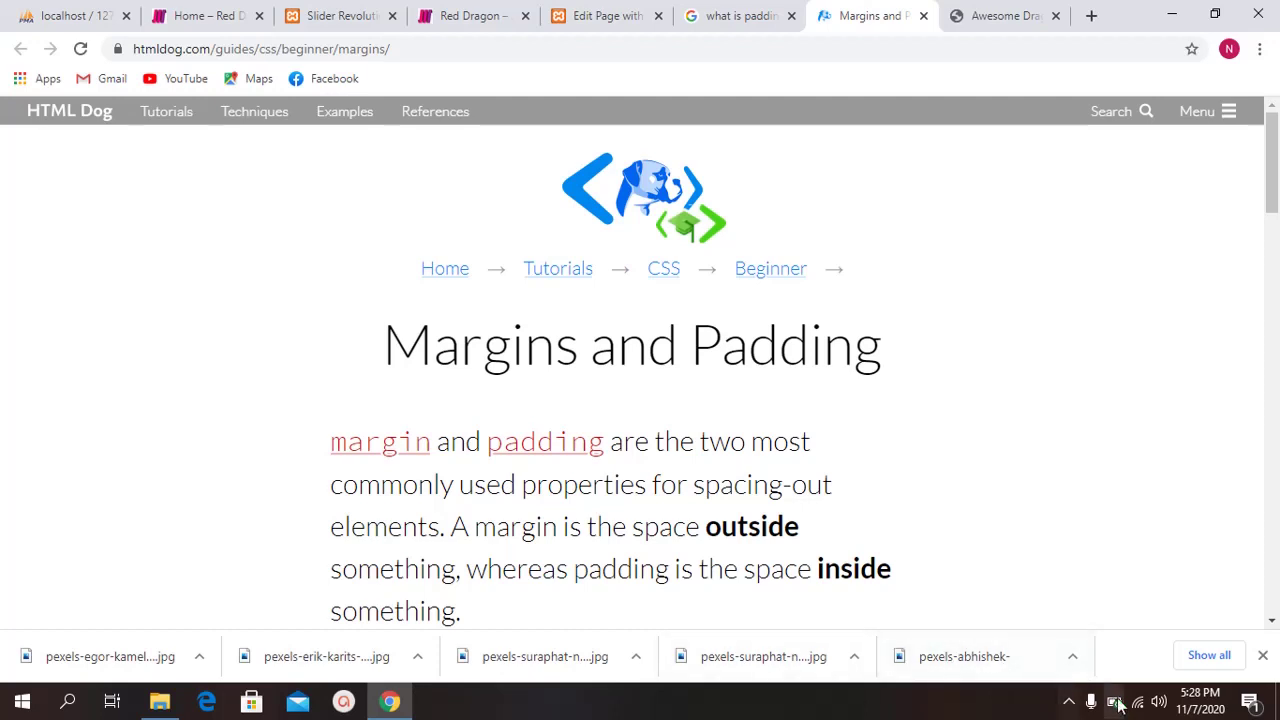
{"action": "left_click", "coordinate": [1070, 703]}
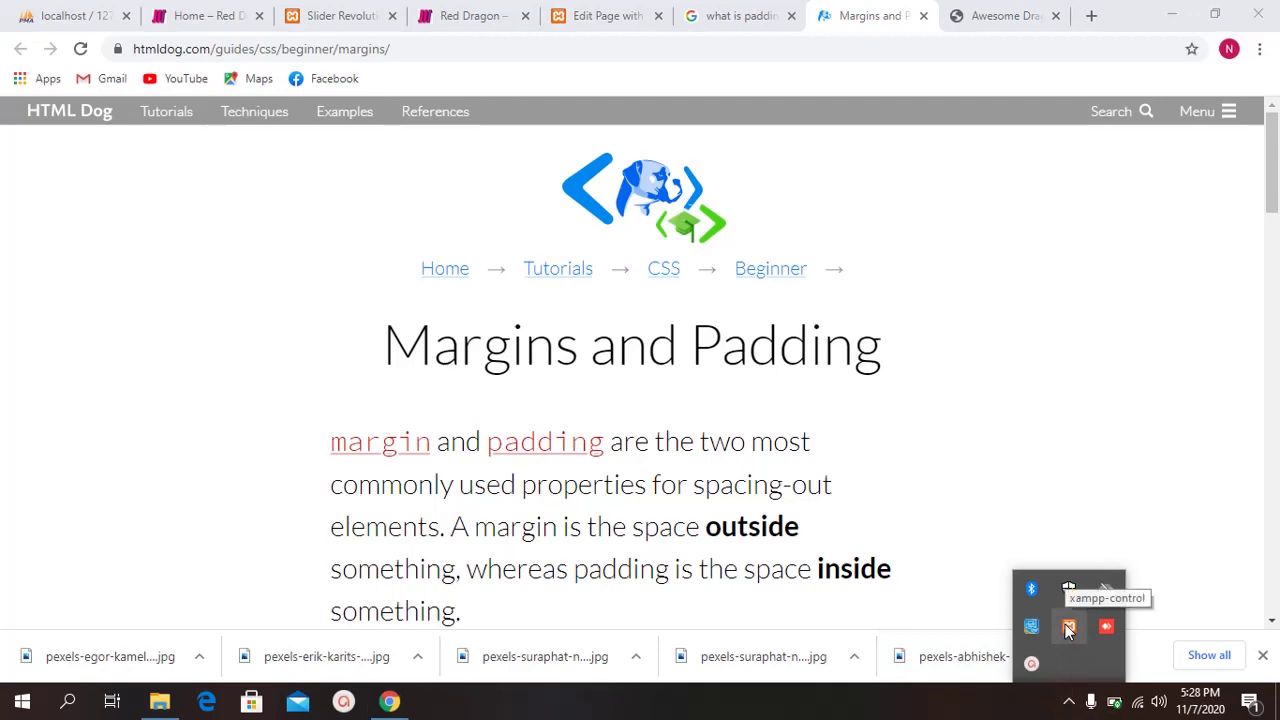
{"action": "left_click", "coordinate": [1032, 664]}
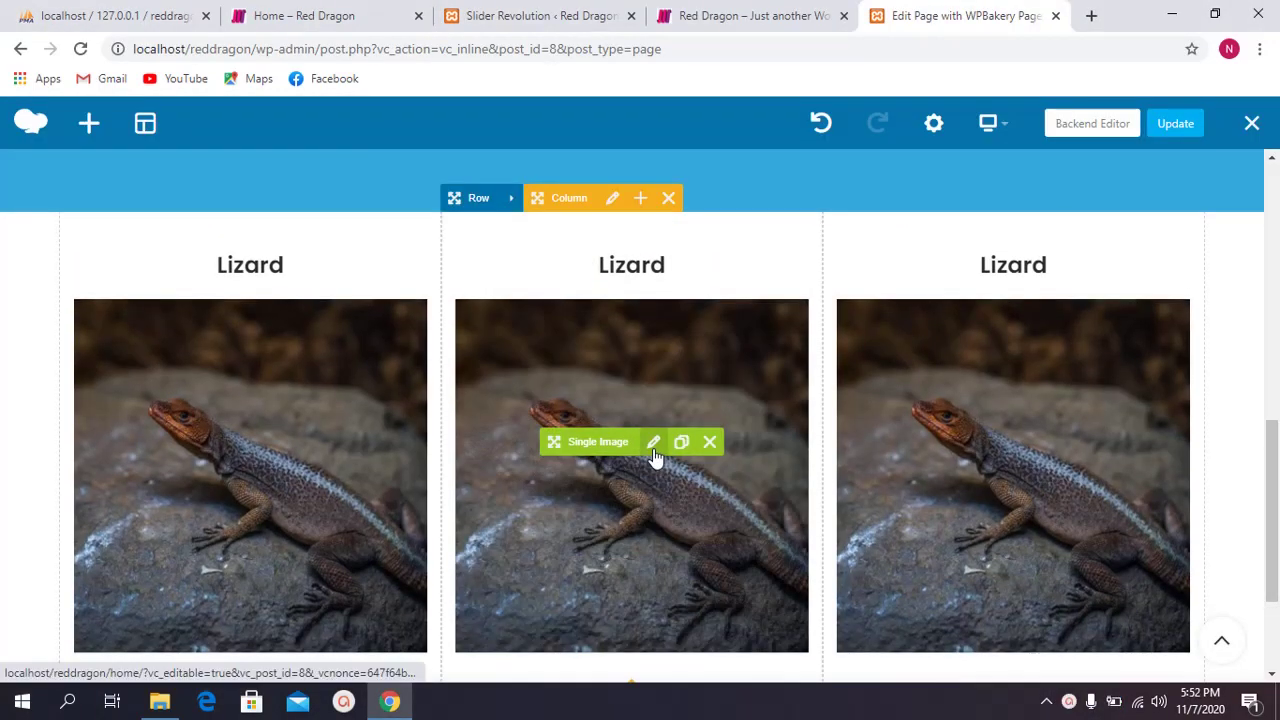
Step: Swap the middle Single Image's picture for the white naga statue photo and save the change
{"action": "left_click", "coordinate": [650, 441]}
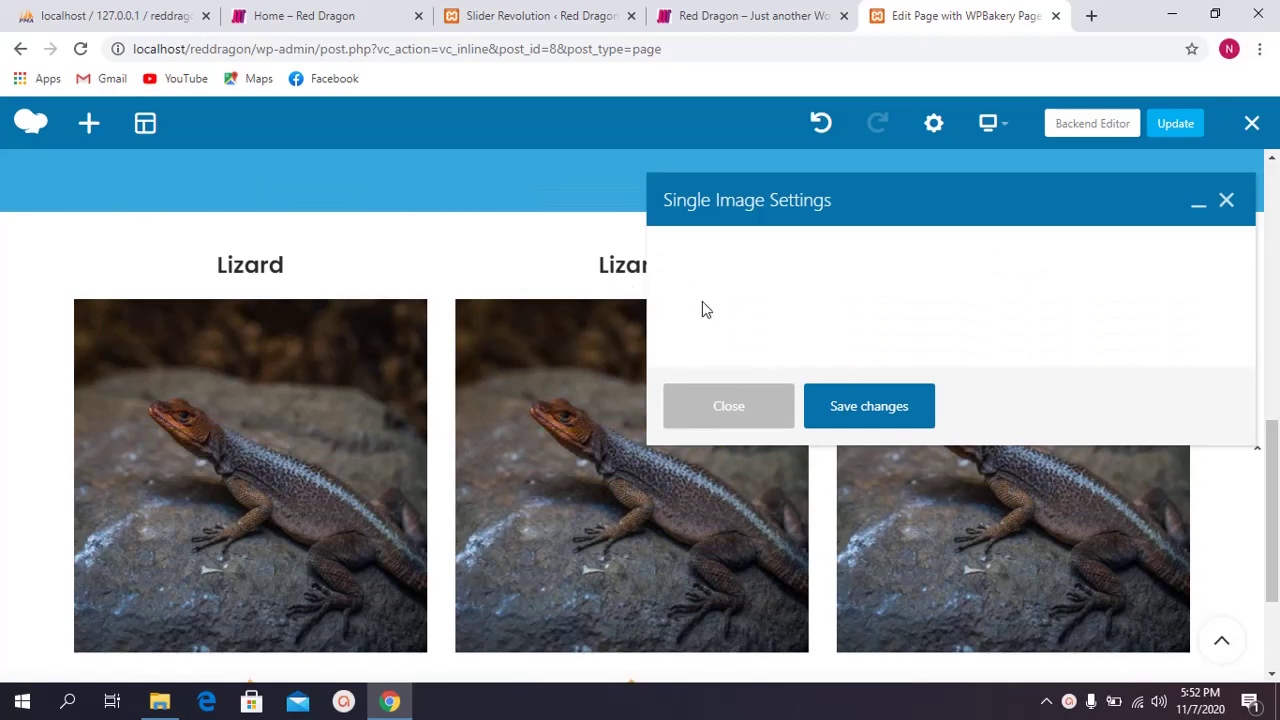
{"action": "scroll", "coordinate": [760, 330], "scroll_direction": "down", "scroll_amount": 3}
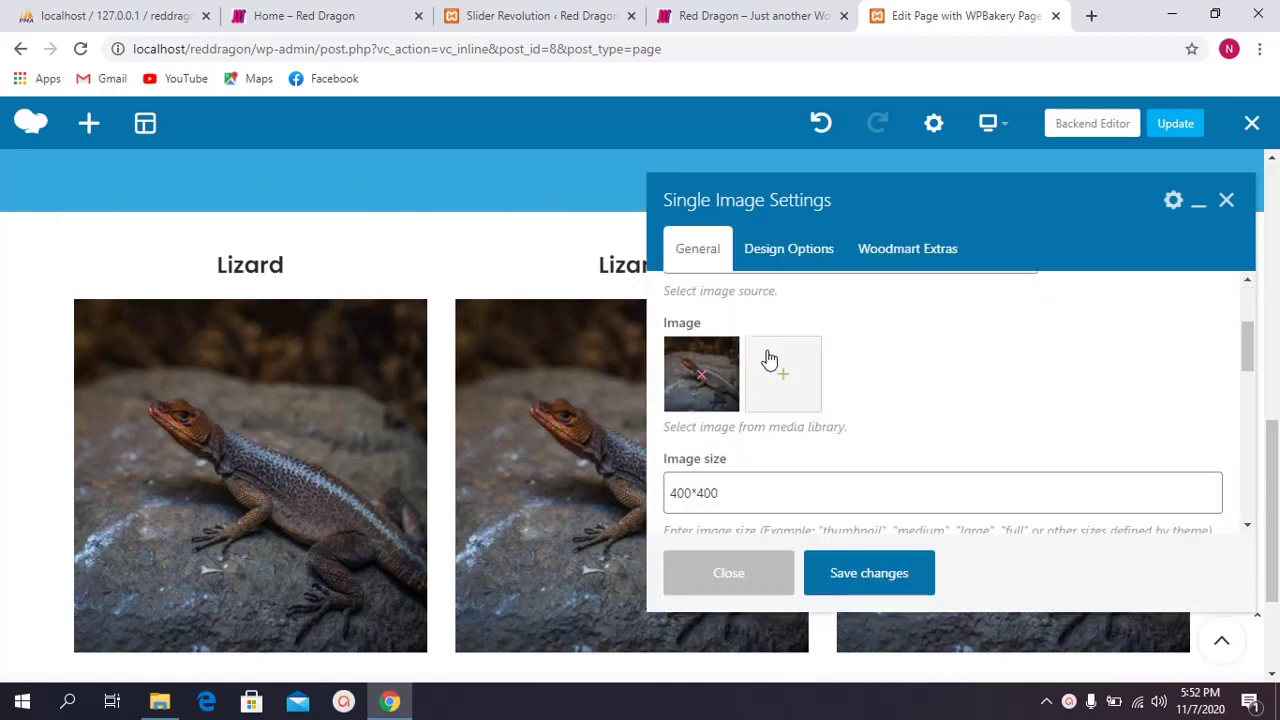
{"action": "scroll", "coordinate": [766, 357], "scroll_direction": "up", "scroll_amount": 3}
{"action": "scroll", "coordinate": [780, 390], "scroll_direction": "down", "scroll_amount": 2}
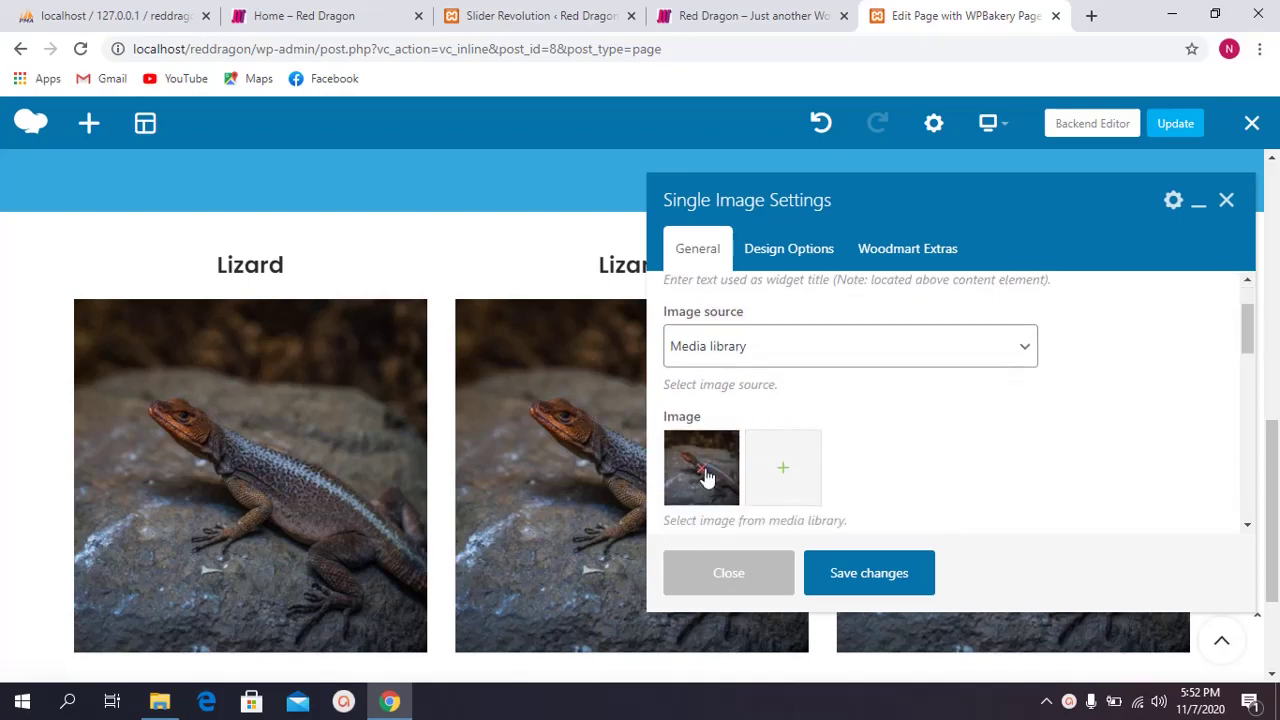
{"action": "left_click", "coordinate": [705, 472]}
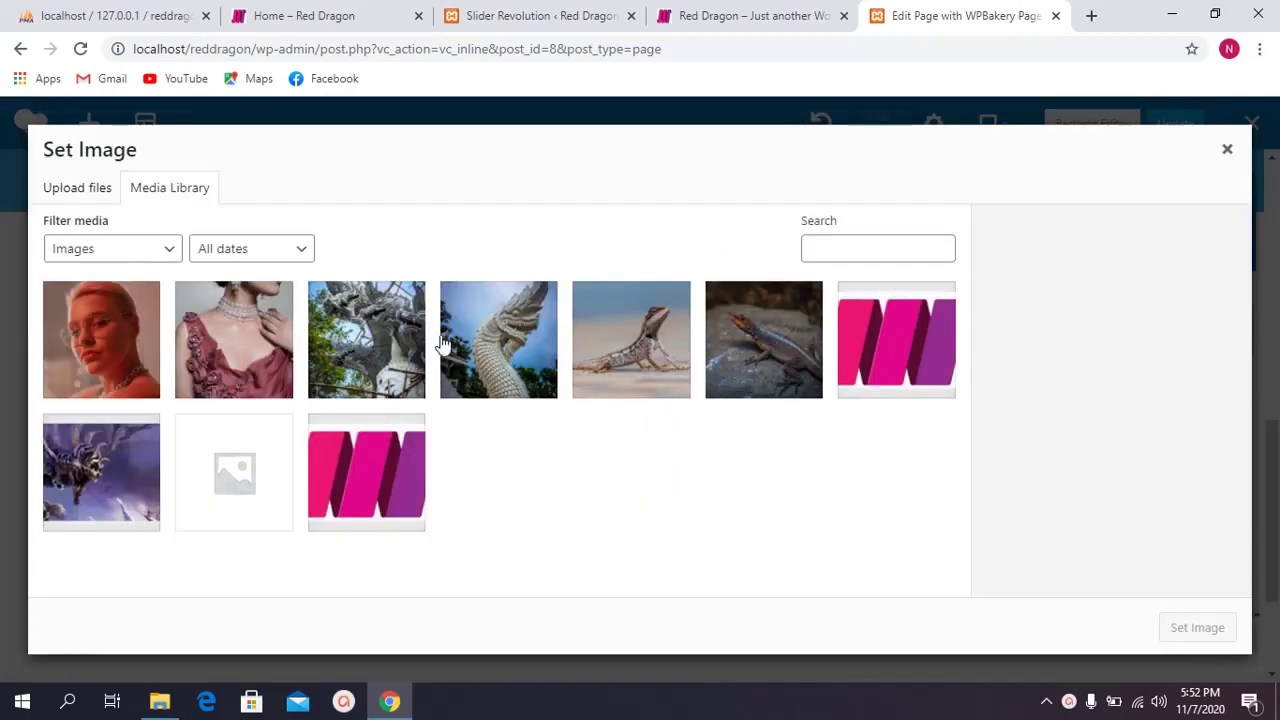
{"action": "left_click", "coordinate": [511, 343]}
{"action": "left_click", "coordinate": [1187, 630]}
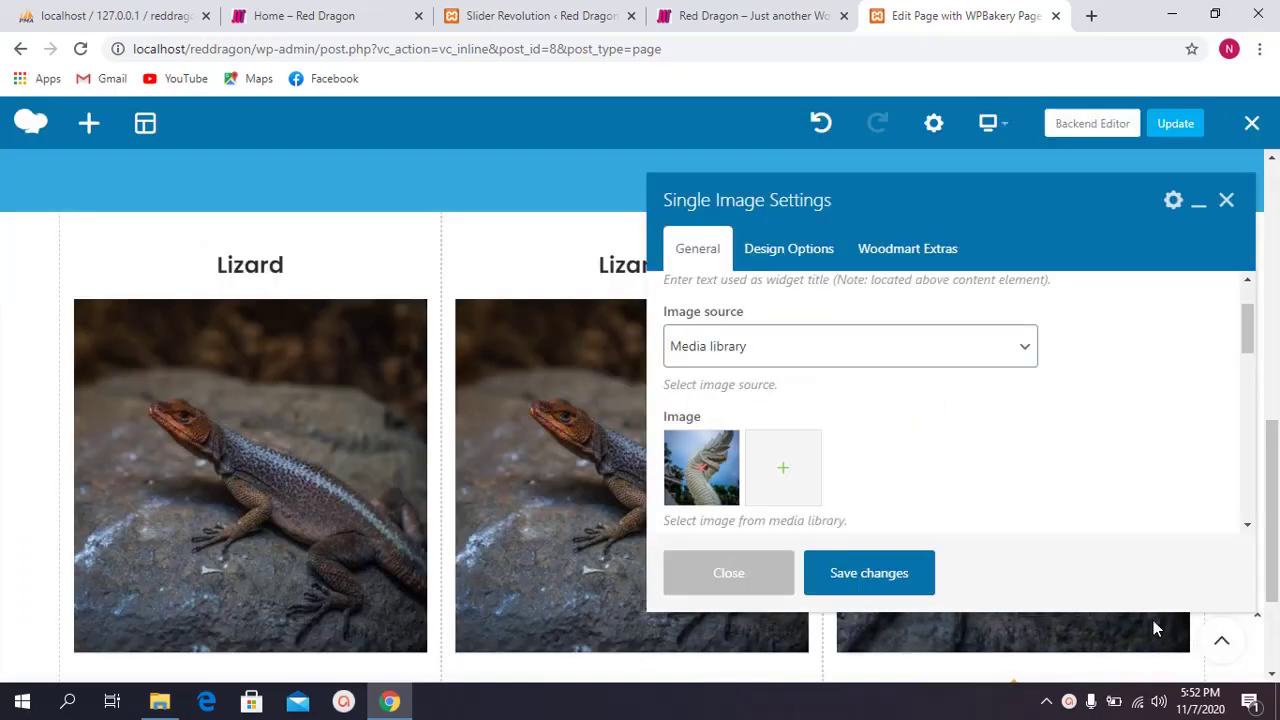
{"action": "scroll", "coordinate": [838, 440], "scroll_direction": "down", "scroll_amount": 1}
{"action": "scroll", "coordinate": [838, 421], "scroll_direction": "down", "scroll_amount": 2}
{"action": "scroll", "coordinate": [850, 480], "scroll_direction": "up", "scroll_amount": 1}
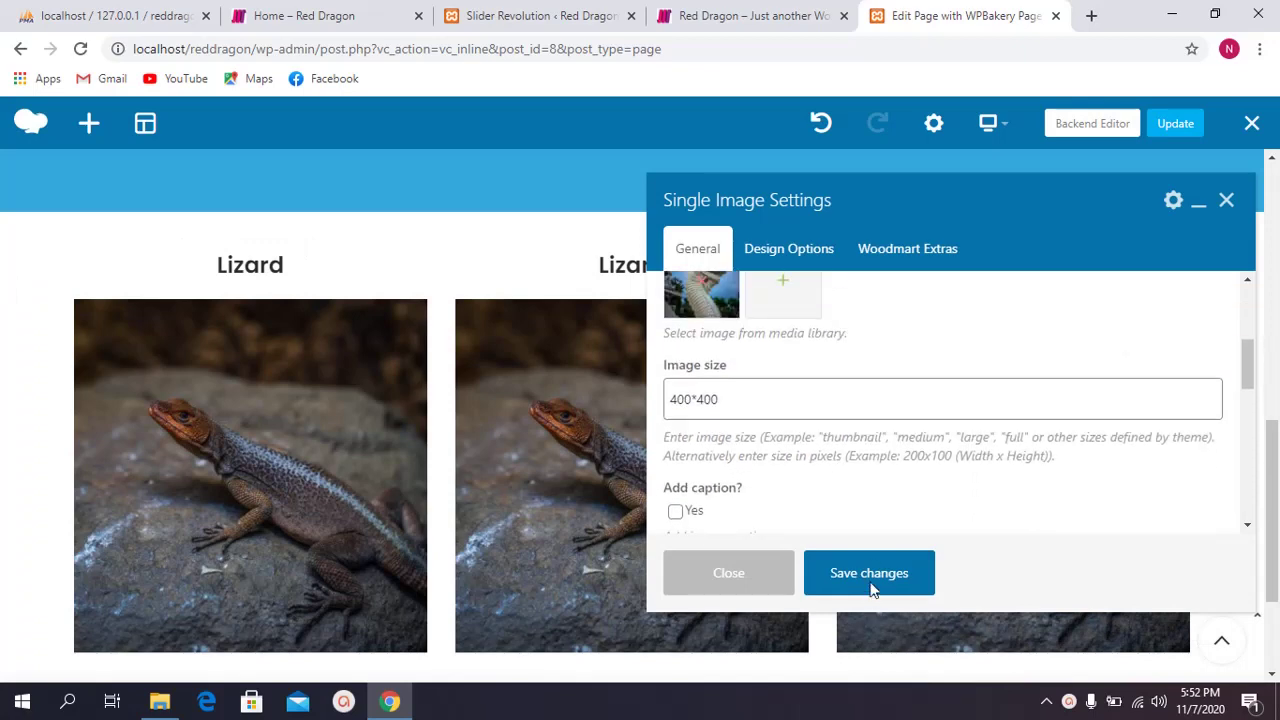
{"action": "left_click", "coordinate": [866, 578]}
{"action": "left_click", "coordinate": [743, 574]}
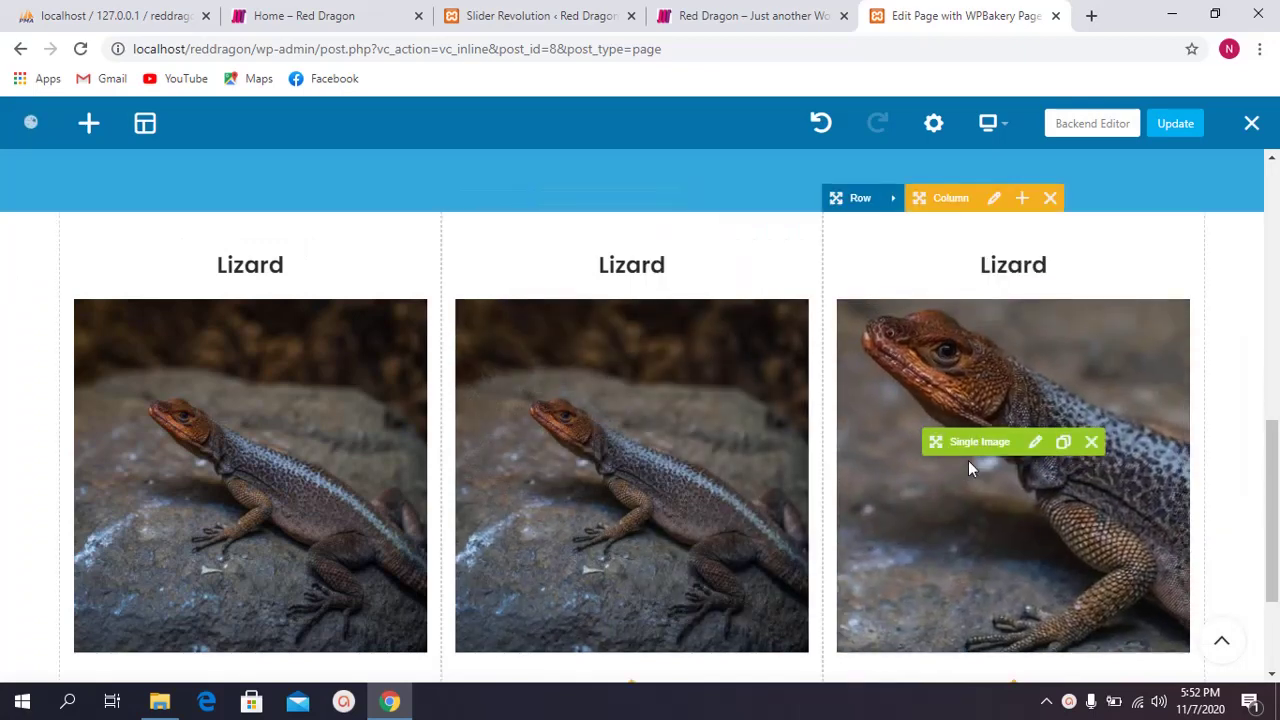
Step: Replace the third image's lizard picture with the grey temple dragon statues photo
{"action": "left_click", "coordinate": [1034, 443]}
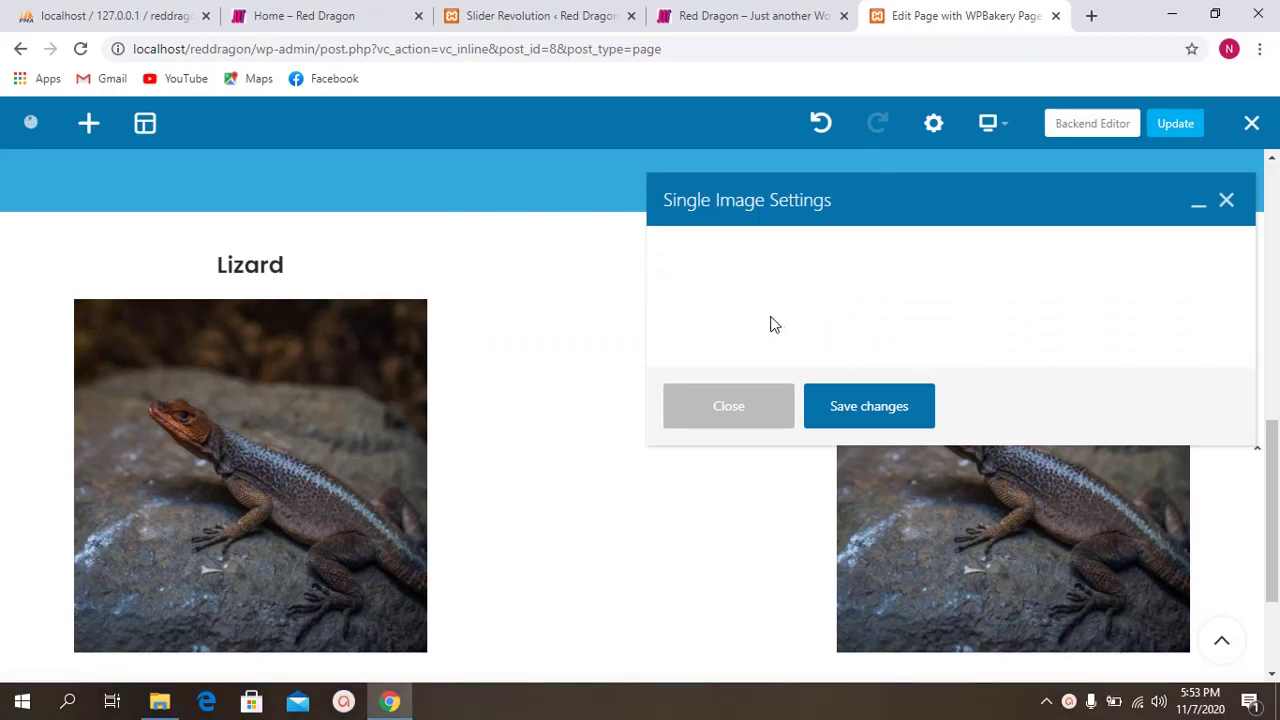
{"action": "scroll", "coordinate": [792, 314], "scroll_direction": "down", "scroll_amount": 1}
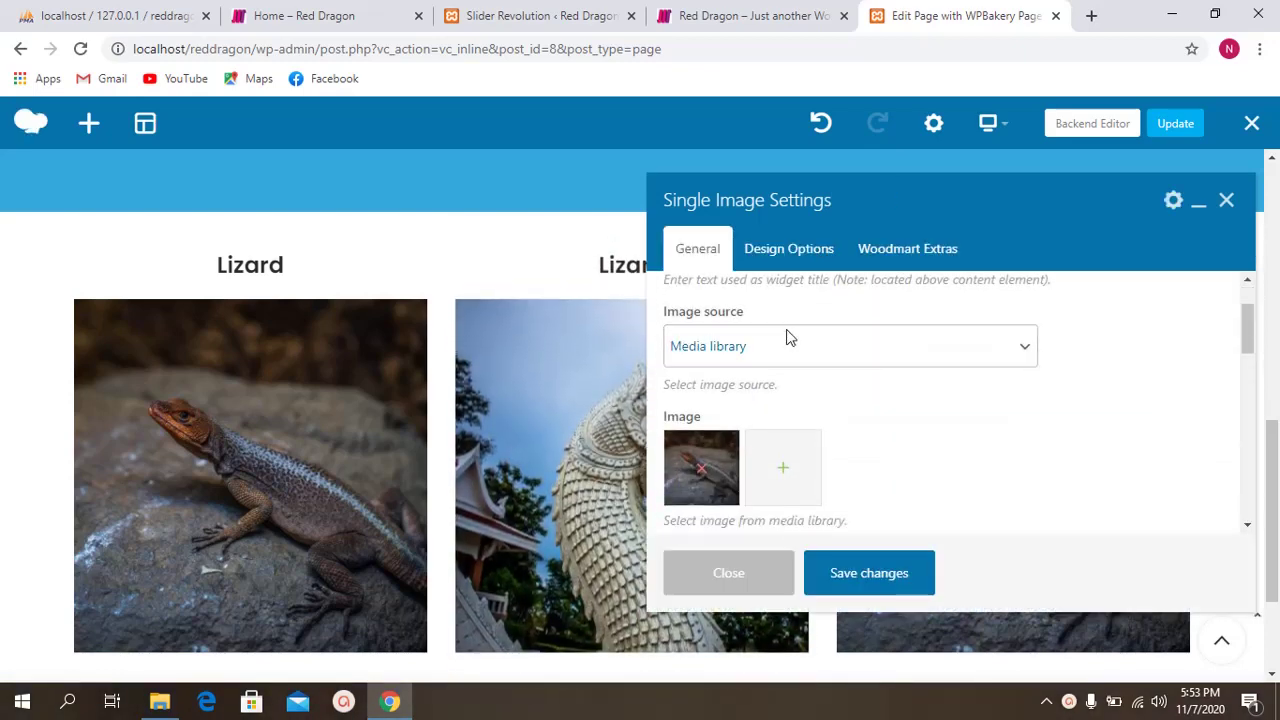
{"action": "scroll", "coordinate": [789, 337], "scroll_direction": "up", "scroll_amount": 1}
{"action": "scroll", "coordinate": [769, 326], "scroll_direction": "down", "scroll_amount": 2}
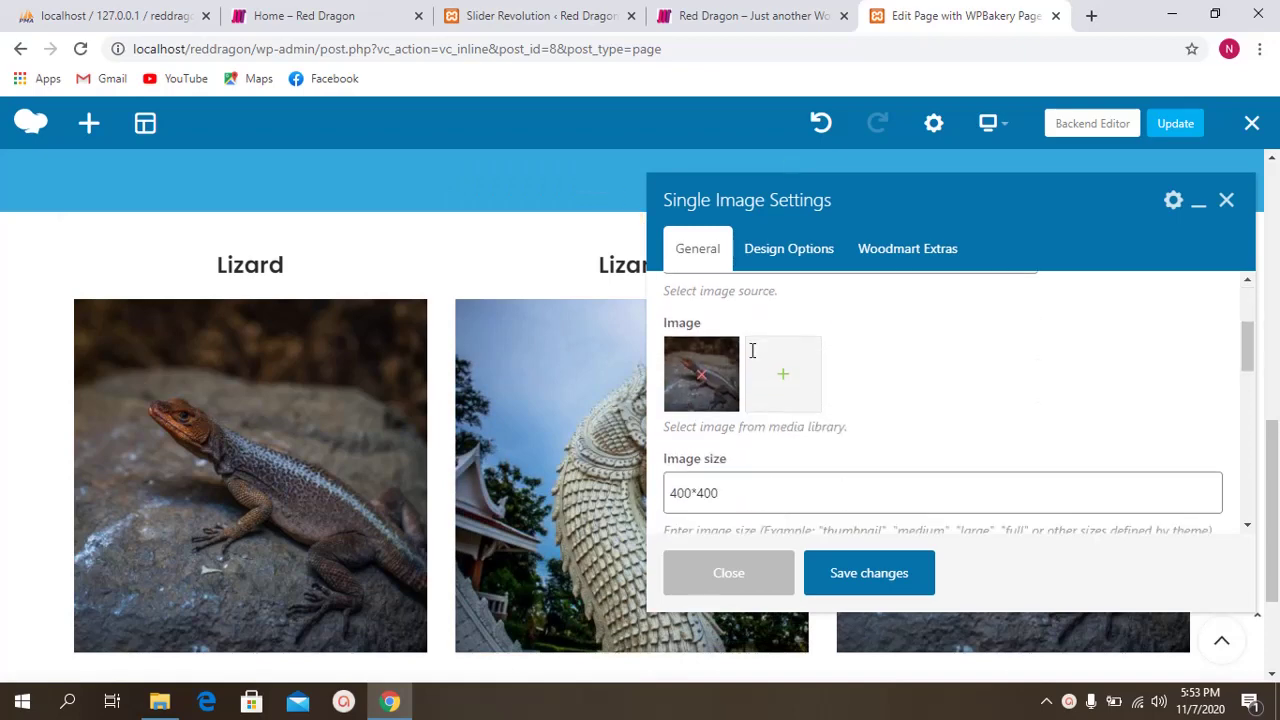
{"action": "left_click", "coordinate": [703, 377]}
{"action": "left_click", "coordinate": [705, 377]}
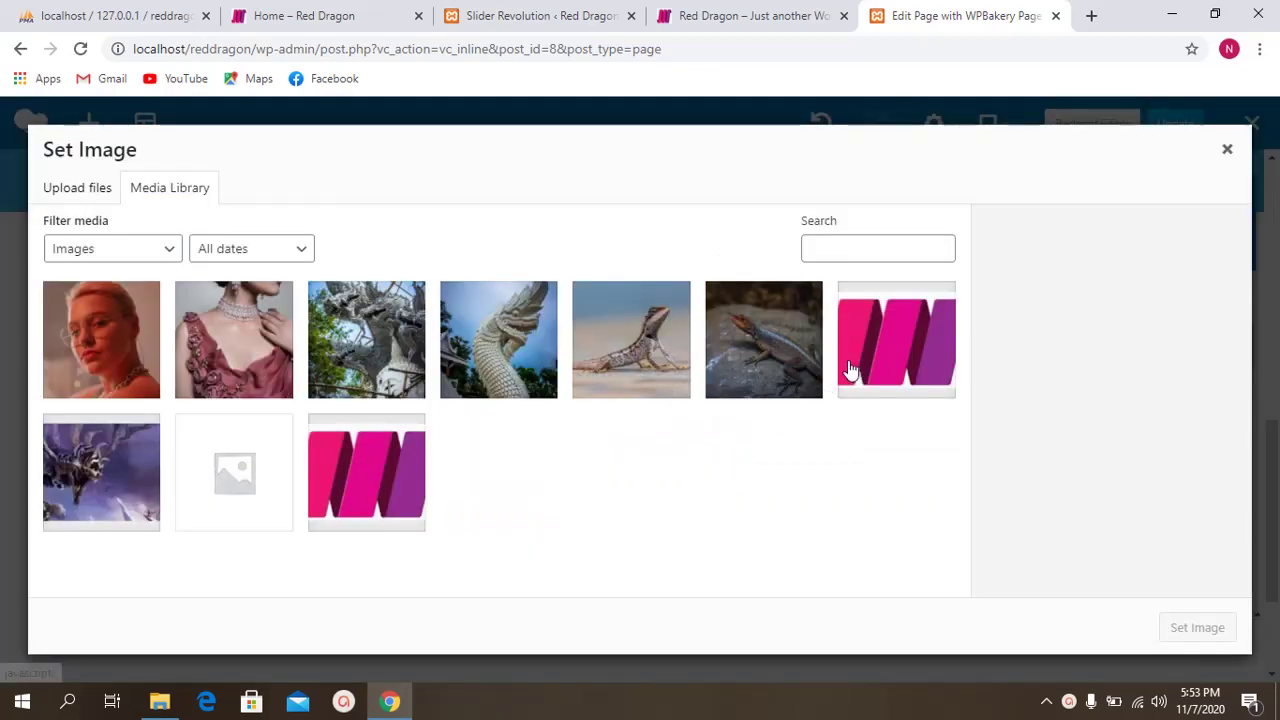
{"action": "left_click", "coordinate": [379, 347]}
{"action": "left_click", "coordinate": [1181, 630]}
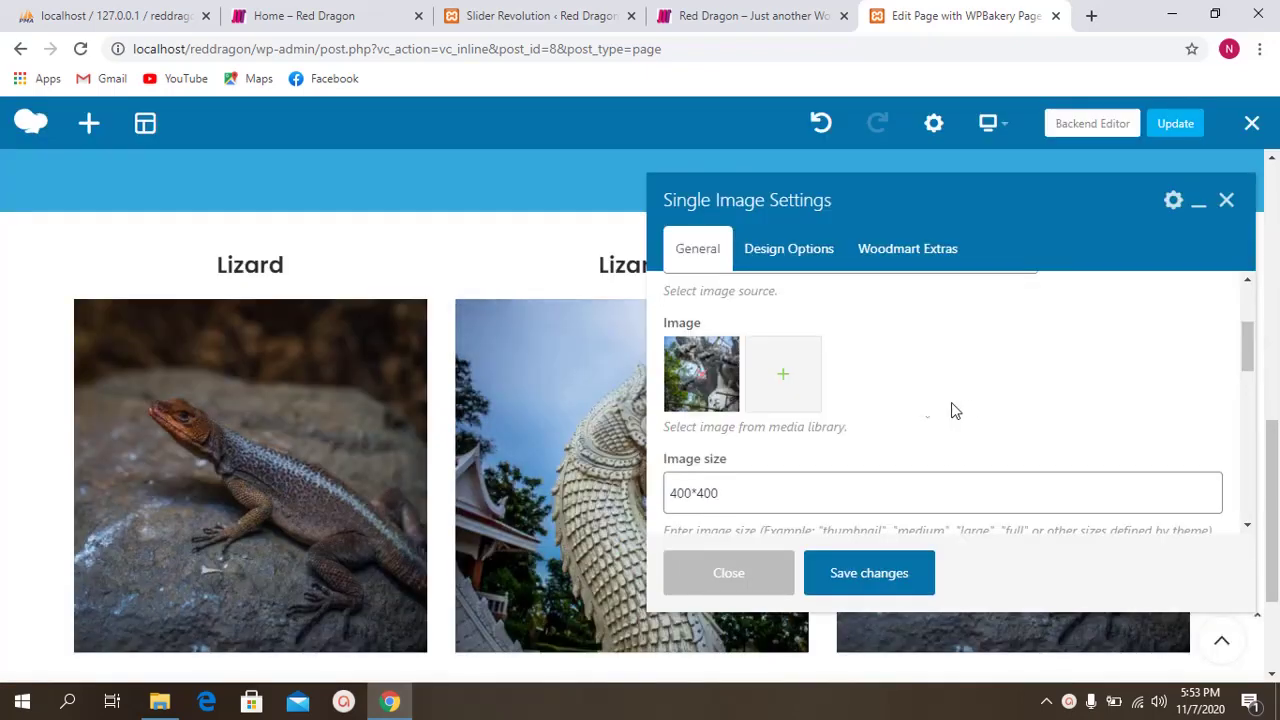
Step: Save the third image's new photo and close its settings
{"action": "scroll", "coordinate": [866, 424], "scroll_direction": "down", "scroll_amount": 2}
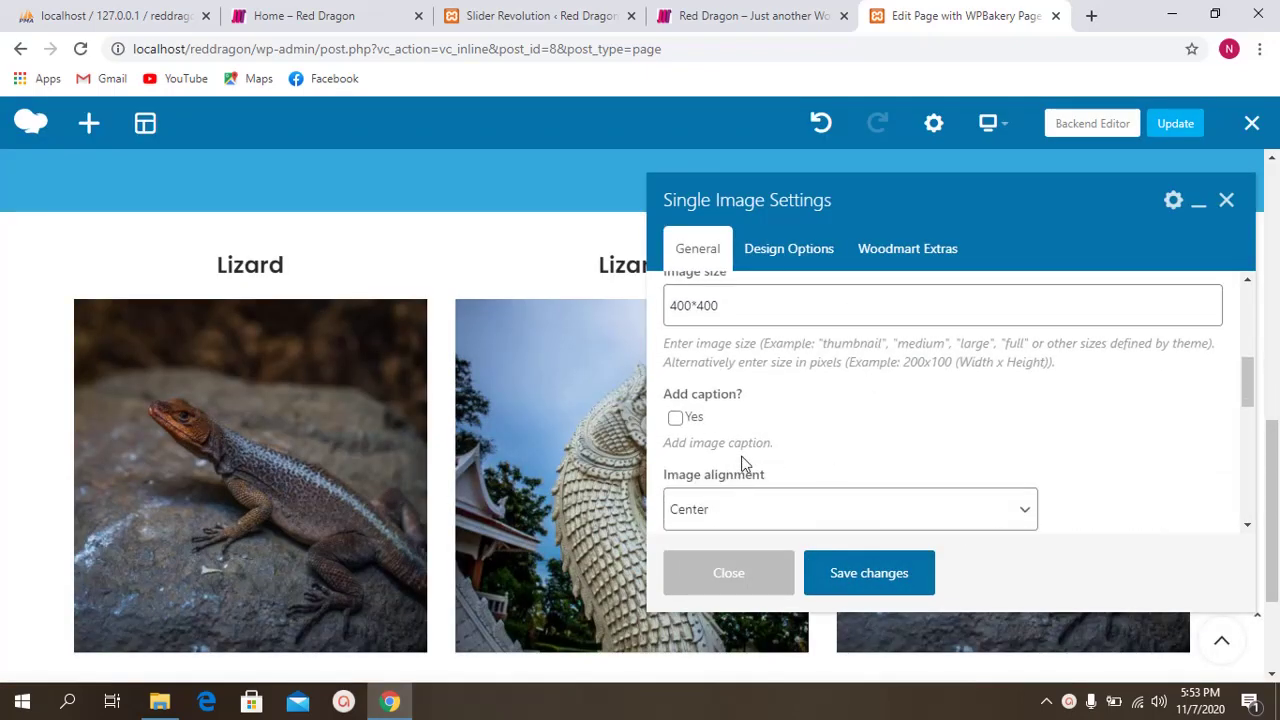
{"action": "scroll", "coordinate": [717, 380], "scroll_direction": "down", "scroll_amount": 2}
{"action": "scroll", "coordinate": [714, 403], "scroll_direction": "down", "scroll_amount": 2}
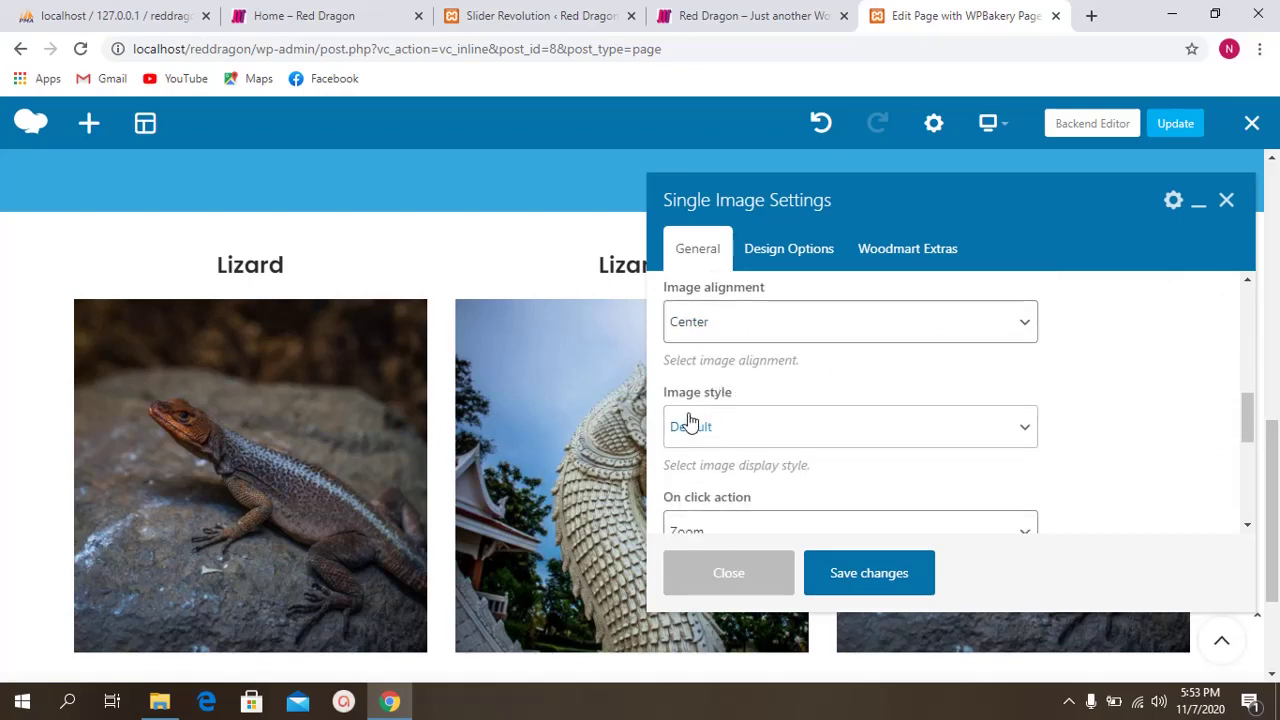
{"action": "scroll", "coordinate": [686, 423], "scroll_direction": "down", "scroll_amount": 1}
{"action": "scroll", "coordinate": [737, 440], "scroll_direction": "down", "scroll_amount": 1}
{"action": "scroll", "coordinate": [728, 453], "scroll_direction": "down", "scroll_amount": 1}
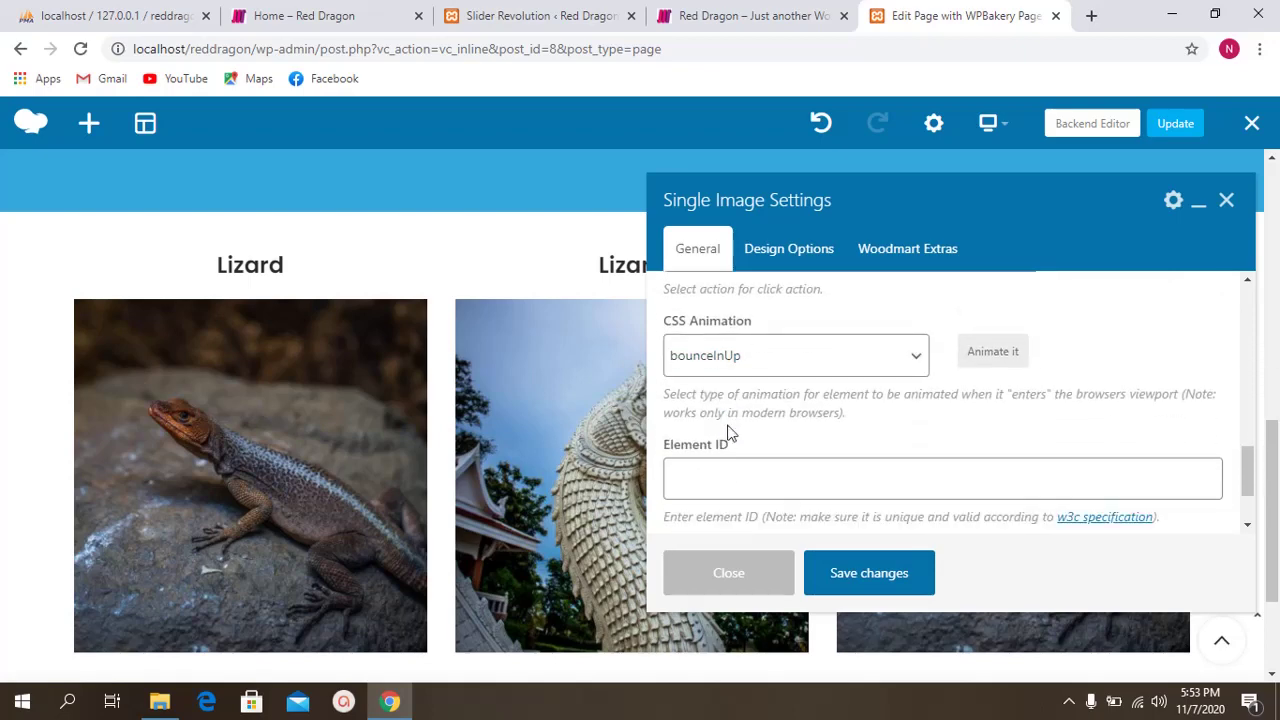
{"action": "triple_click", "coordinate": [695, 315]}
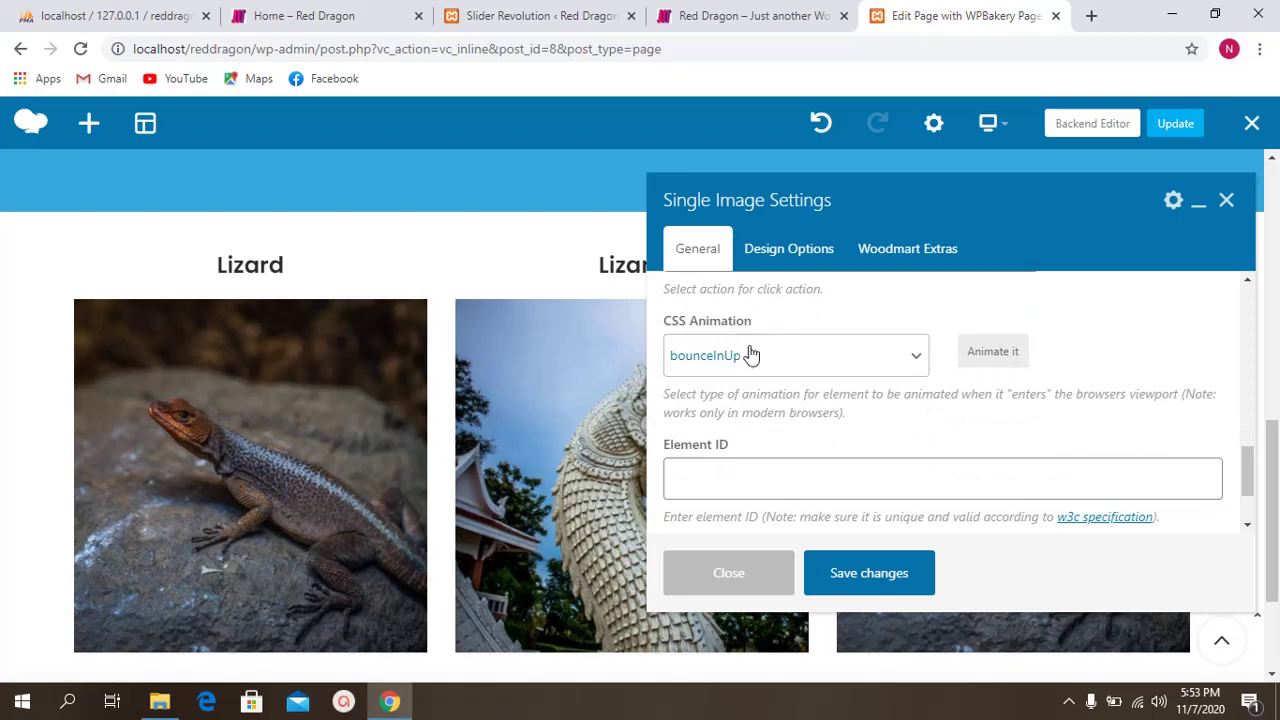
{"action": "left_click", "coordinate": [846, 574]}
{"action": "left_click", "coordinate": [766, 579]}
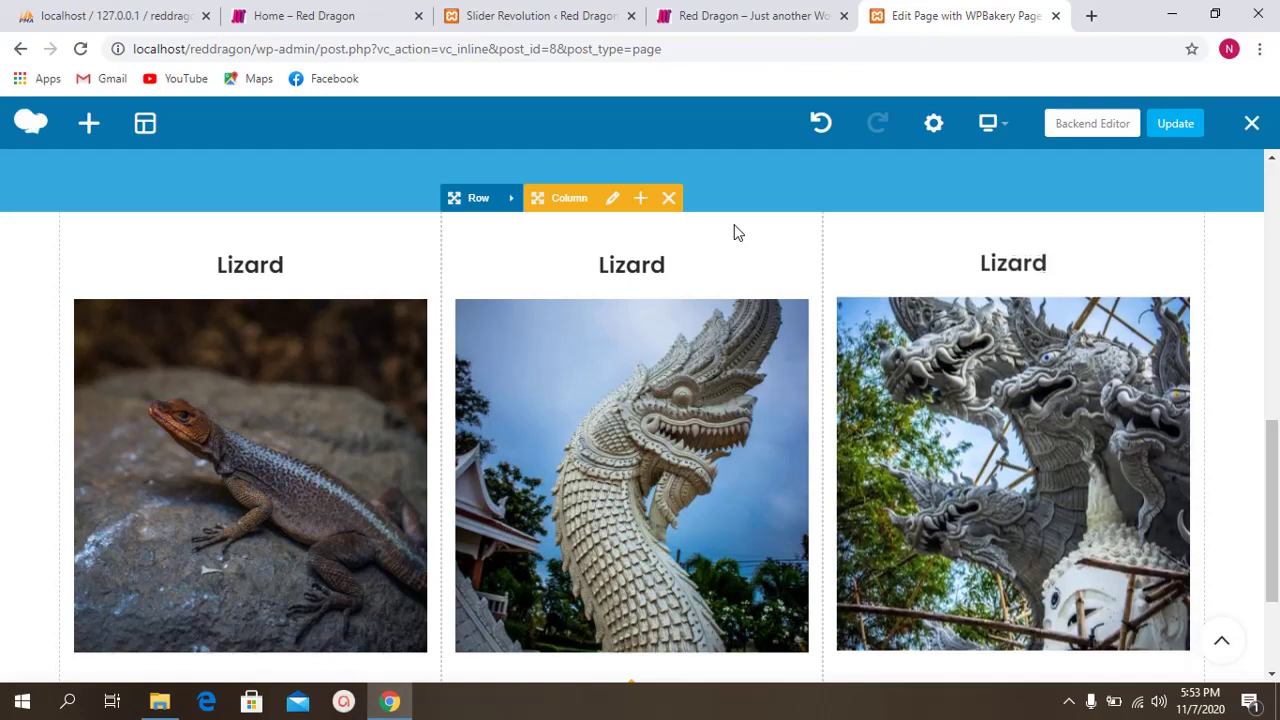
Step: Append a Responsive text block under the lizard image, found by searching 'text' in Add Element
{"action": "scroll", "coordinate": [858, 279], "scroll_direction": "down", "scroll_amount": 2}
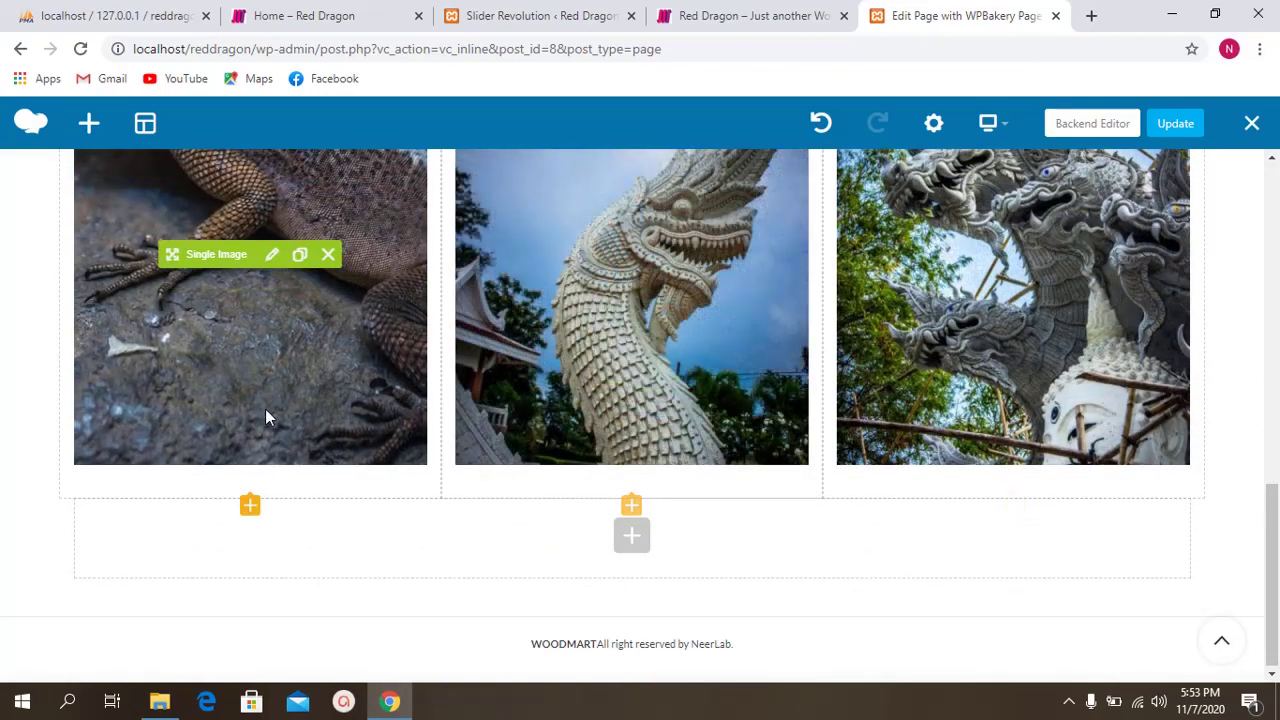
{"action": "scroll", "coordinate": [263, 418], "scroll_direction": "up", "scroll_amount": 1}
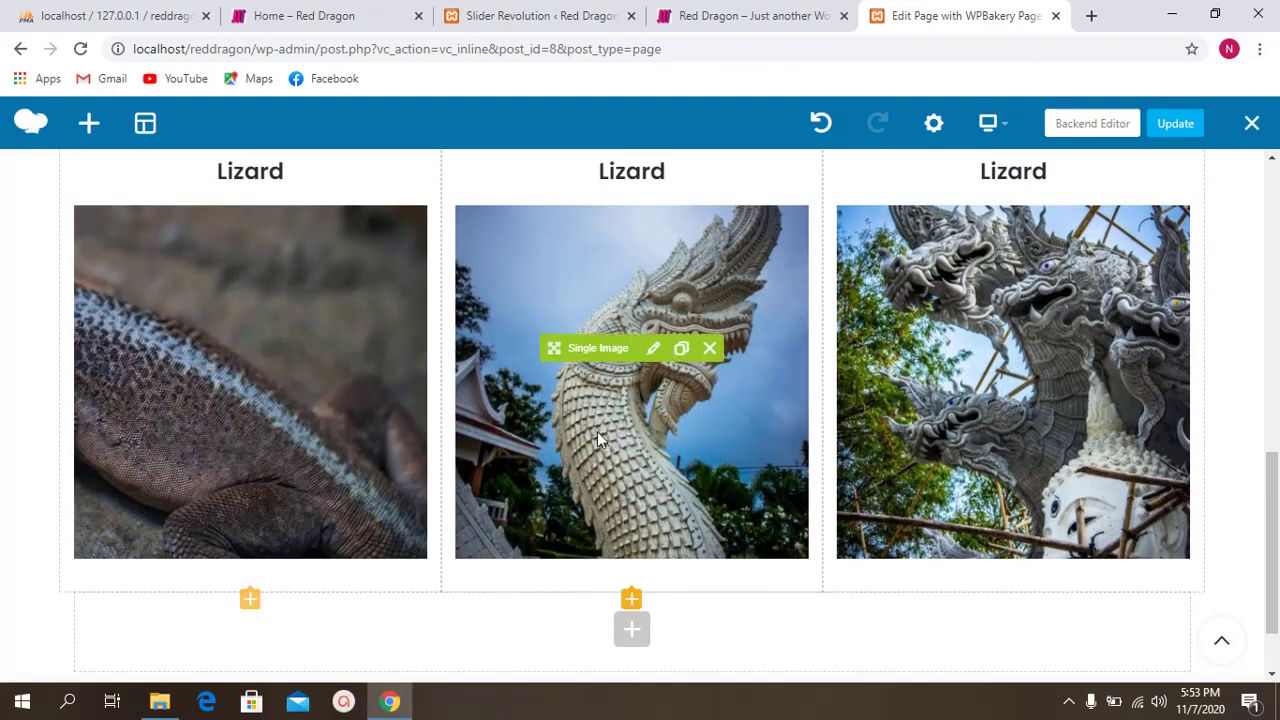
{"action": "left_click", "coordinate": [250, 600]}
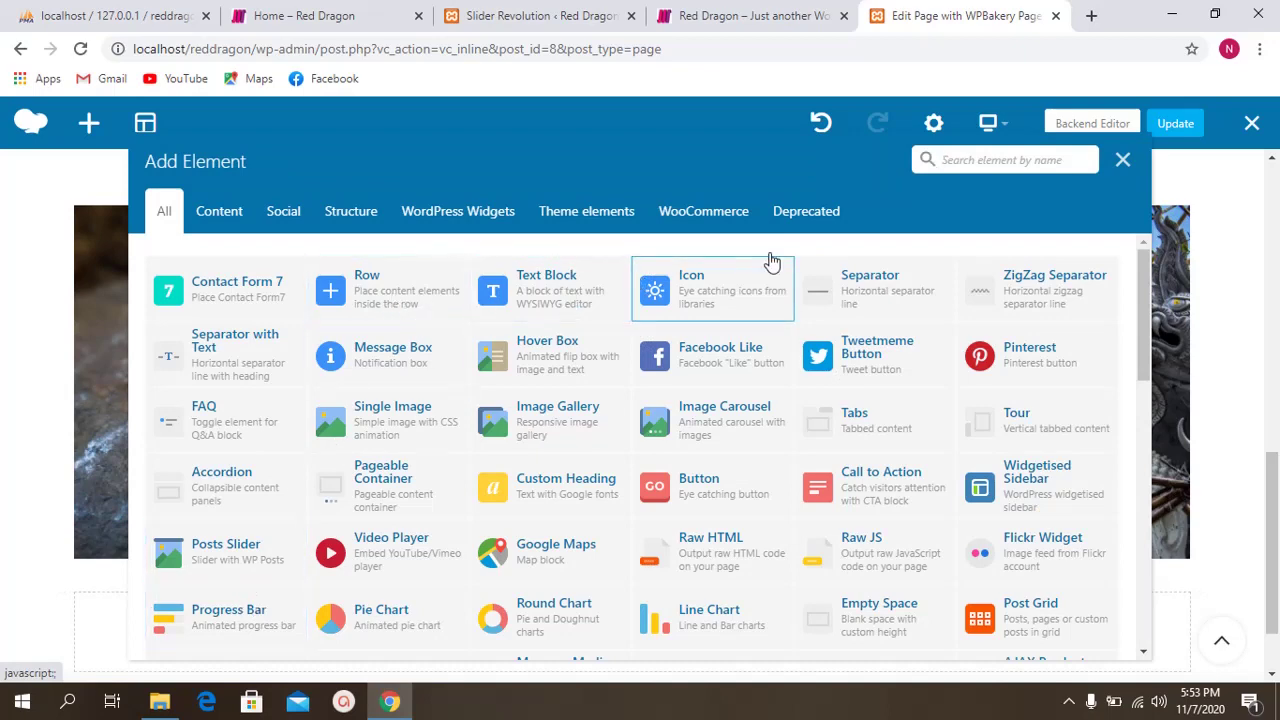
{"action": "left_click", "coordinate": [961, 167]}
{"action": "type", "text": "te"}
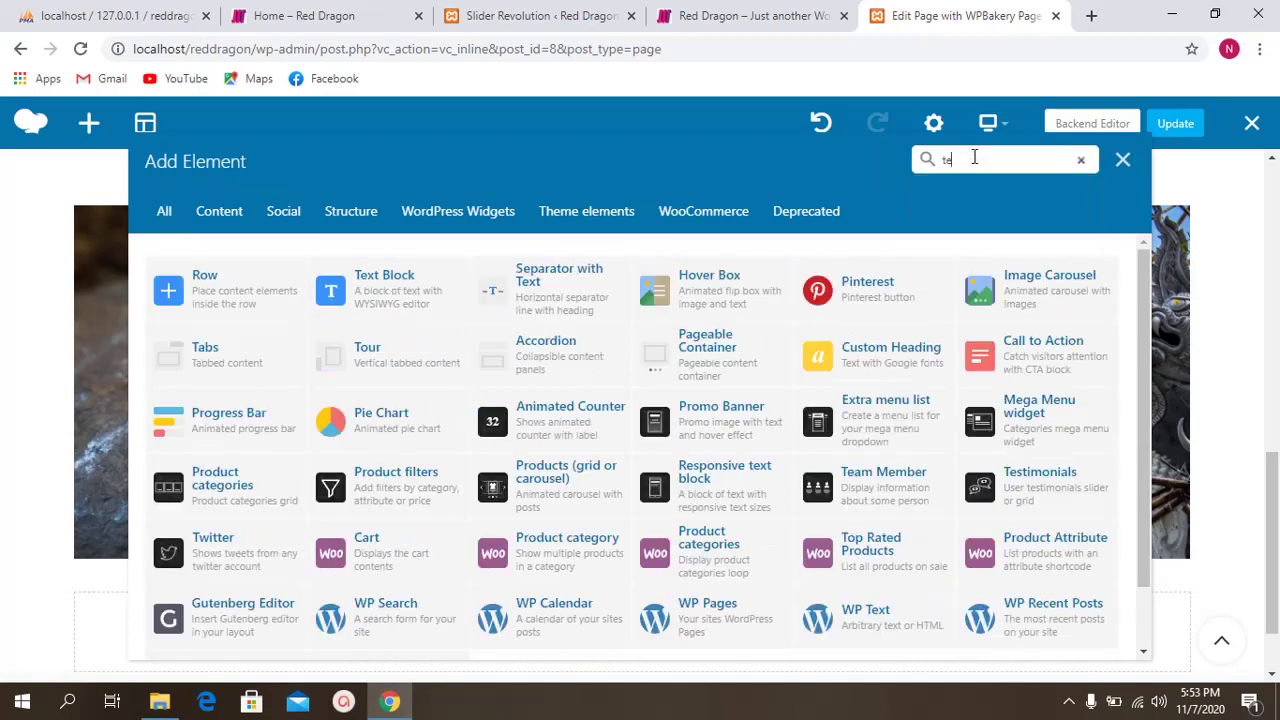
{"action": "type", "text": "xt"}
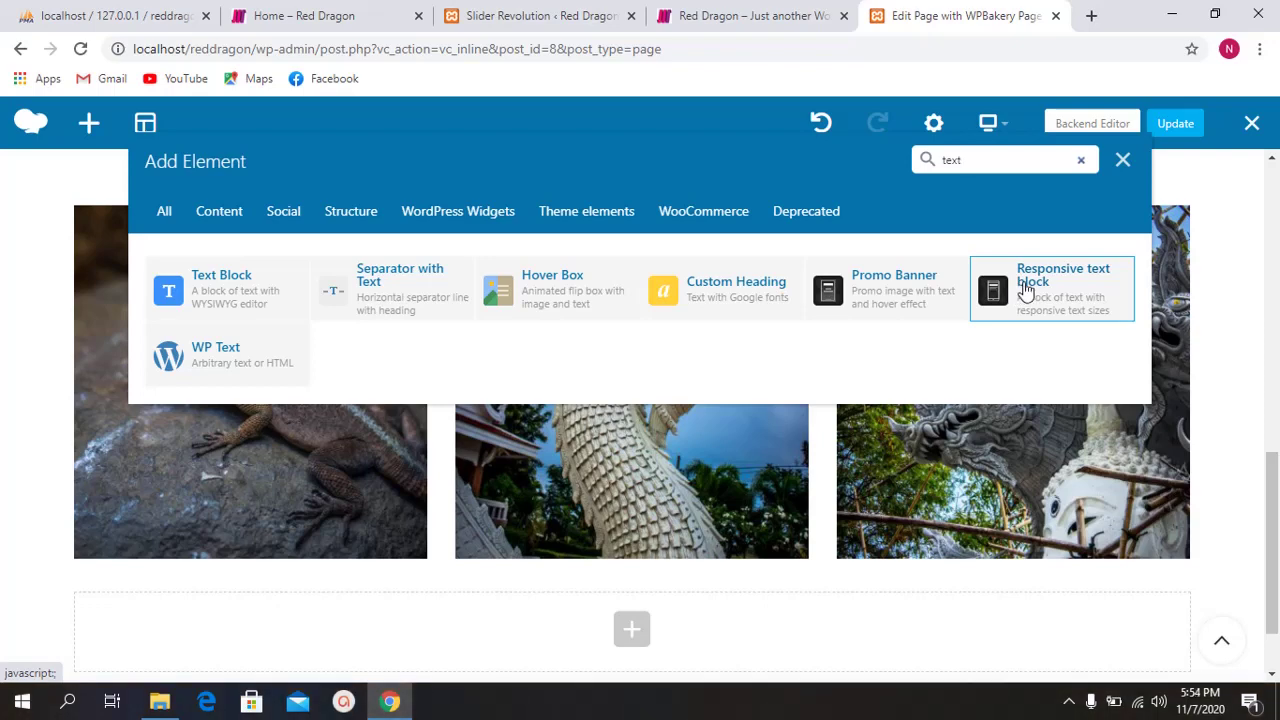
{"action": "left_click", "coordinate": [1025, 288]}
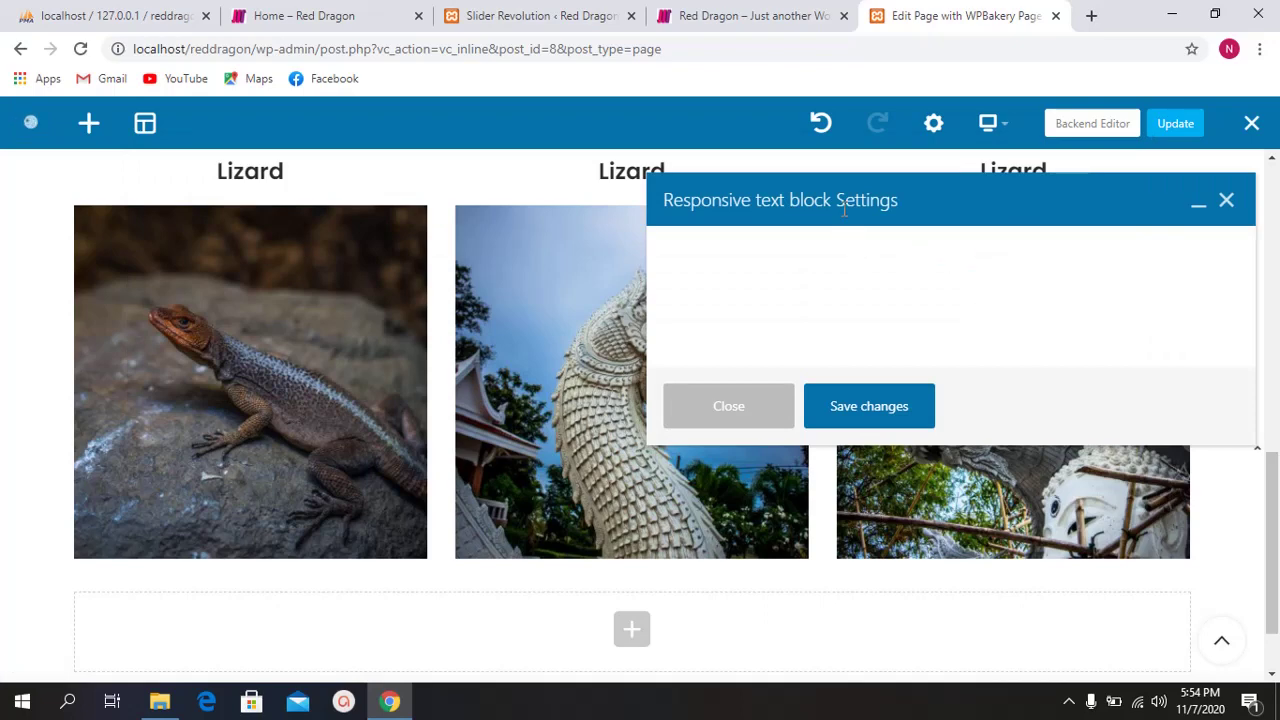
Step: Make the text block's format Heading 2 and type 'Lizards are very cute'
{"action": "left_click_drag", "start_coordinate": [845, 210], "coordinate": [845, 188]}
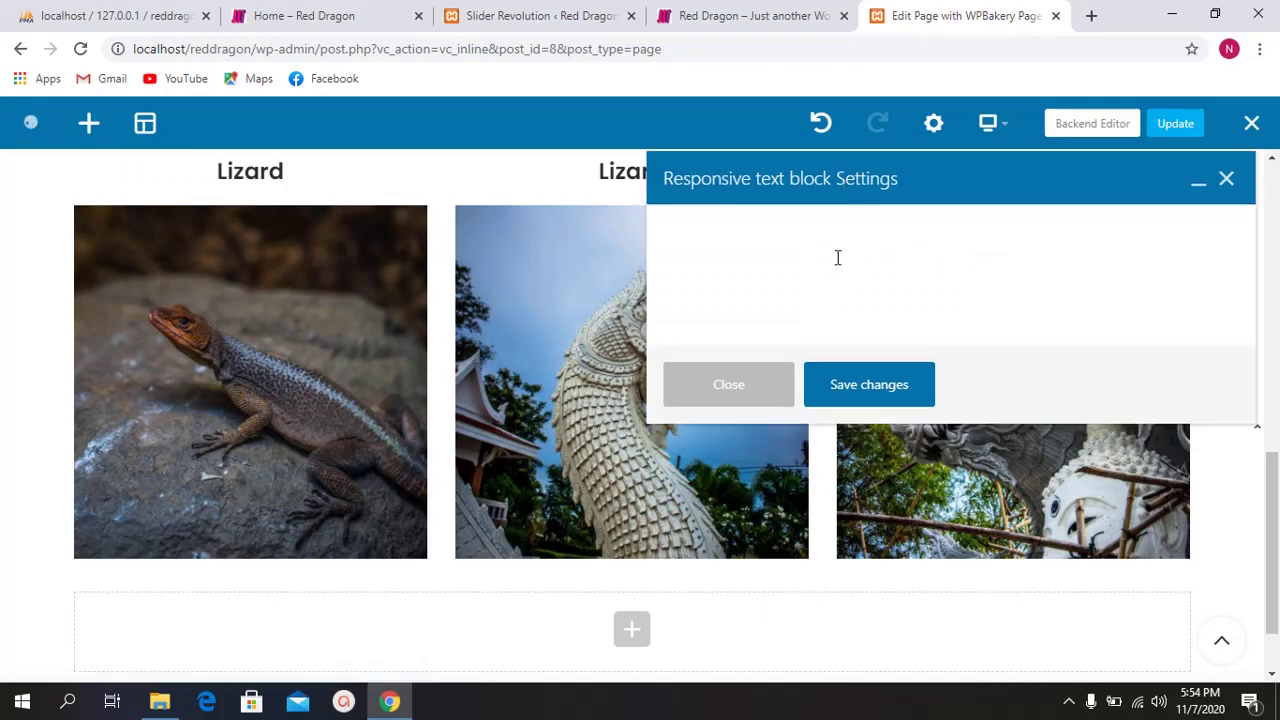
{"action": "scroll", "coordinate": [800, 316], "scroll_direction": "down", "scroll_amount": 1}
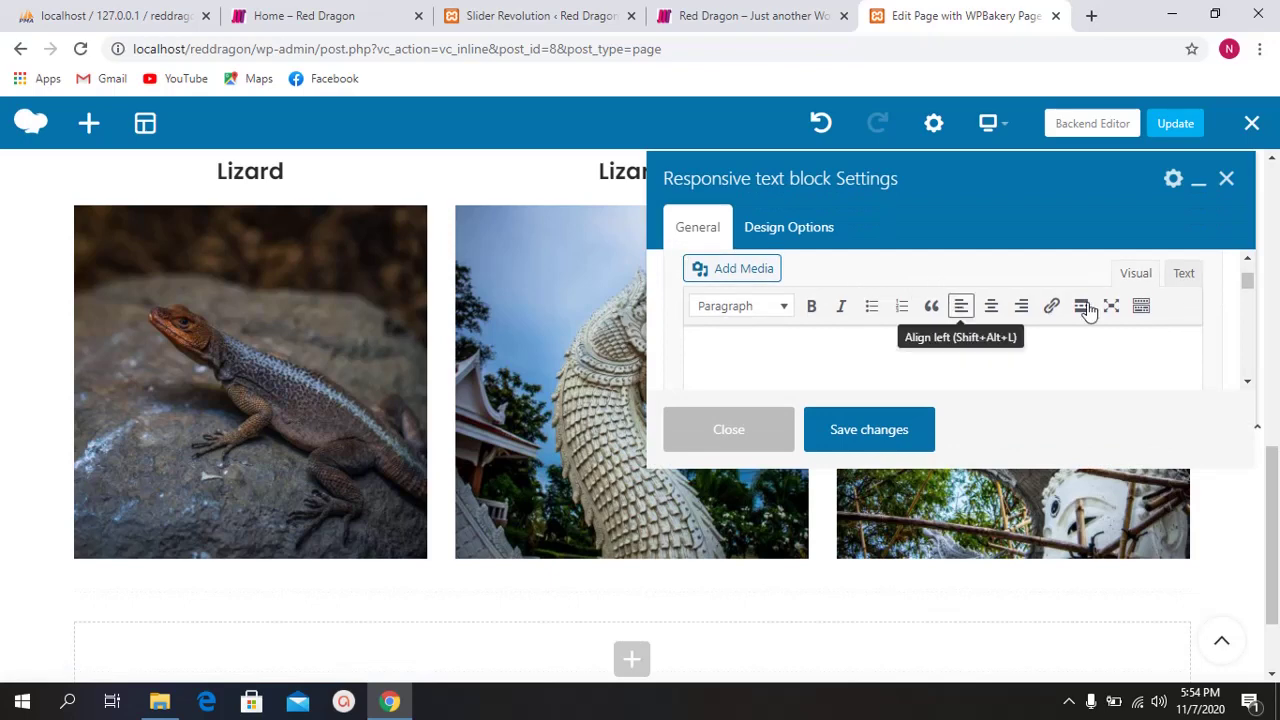
{"action": "scroll", "coordinate": [1089, 308], "scroll_direction": "down", "scroll_amount": 1}
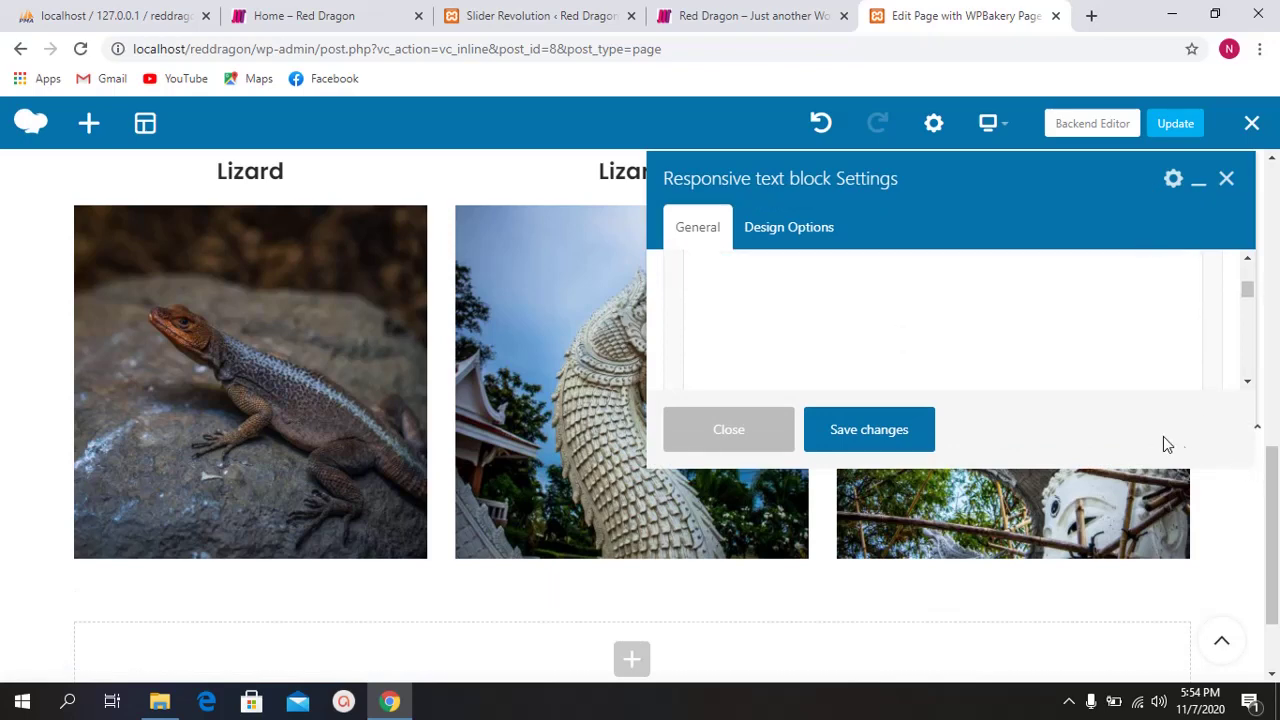
{"action": "left_click_drag", "start_coordinate": [998, 221], "coordinate": [869, 176]}
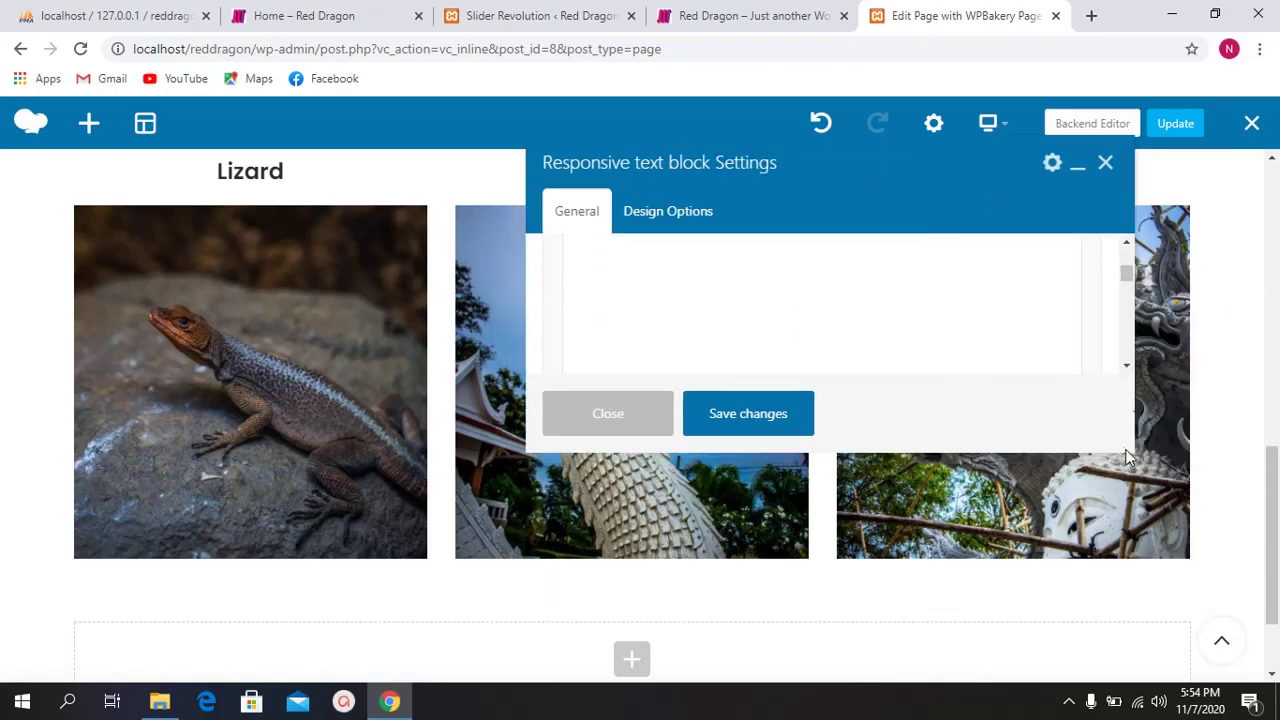
{"action": "scroll", "coordinate": [900, 315], "scroll_direction": "up", "scroll_amount": 2}
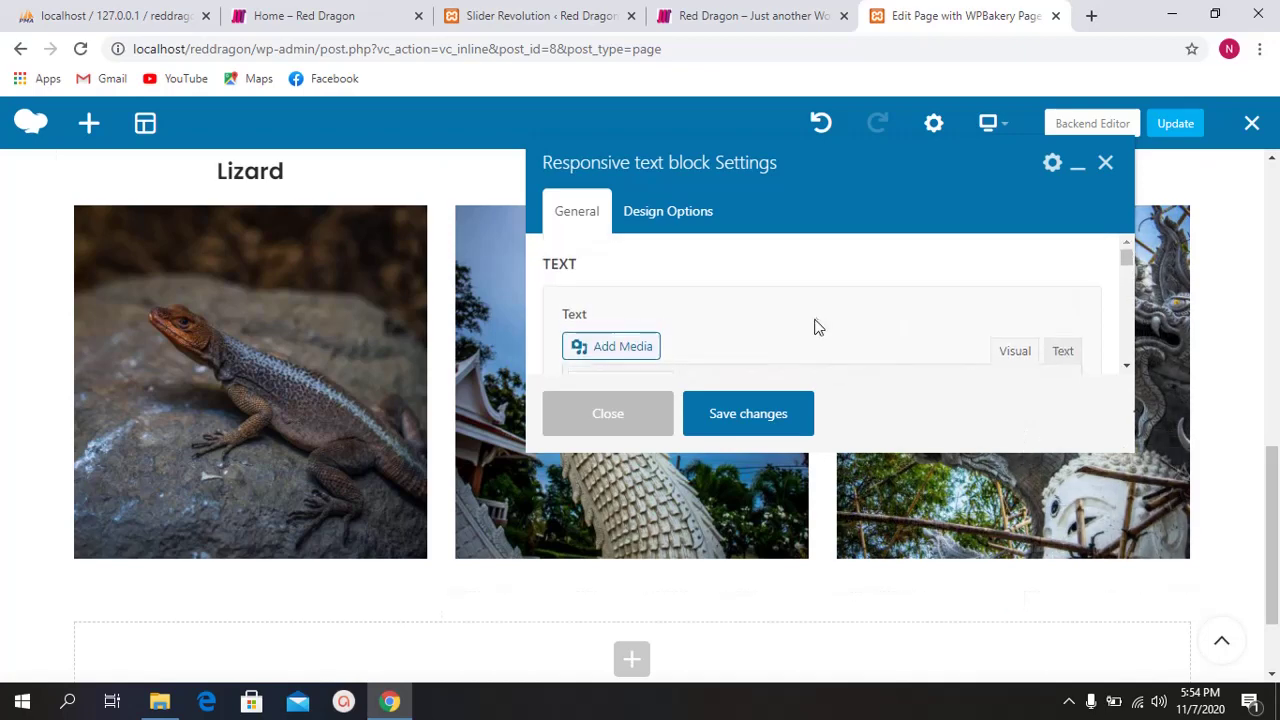
{"action": "scroll", "coordinate": [806, 309], "scroll_direction": "down", "scroll_amount": 1}
{"action": "scroll", "coordinate": [726, 300], "scroll_direction": "down", "scroll_amount": 1}
{"action": "scroll", "coordinate": [716, 313], "scroll_direction": "up", "scroll_amount": 1}
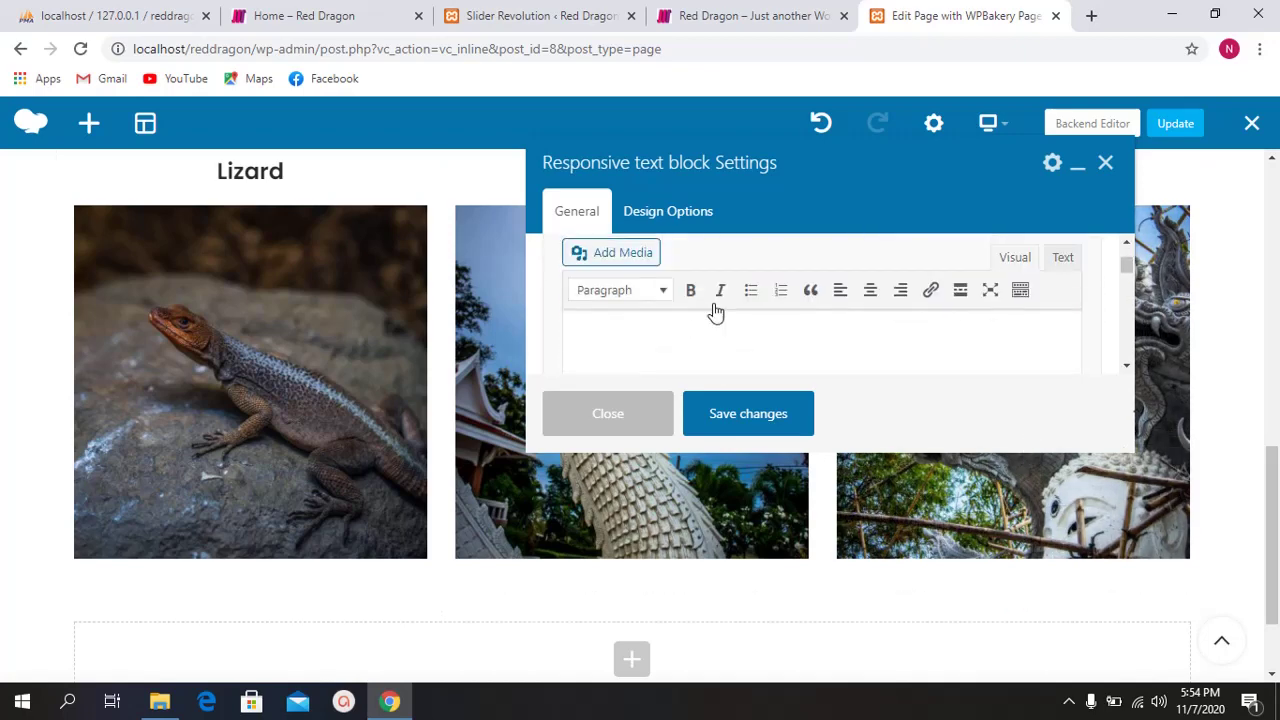
{"action": "left_click", "coordinate": [659, 302]}
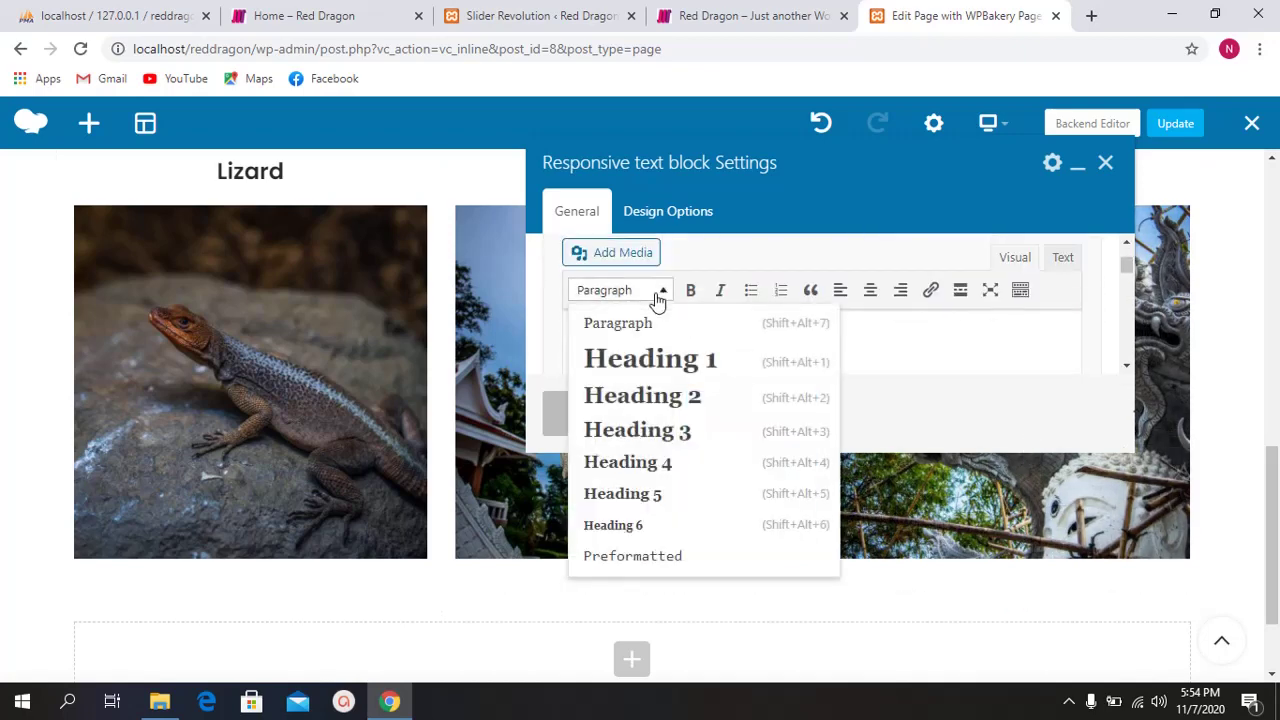
{"action": "left_click", "coordinate": [677, 395]}
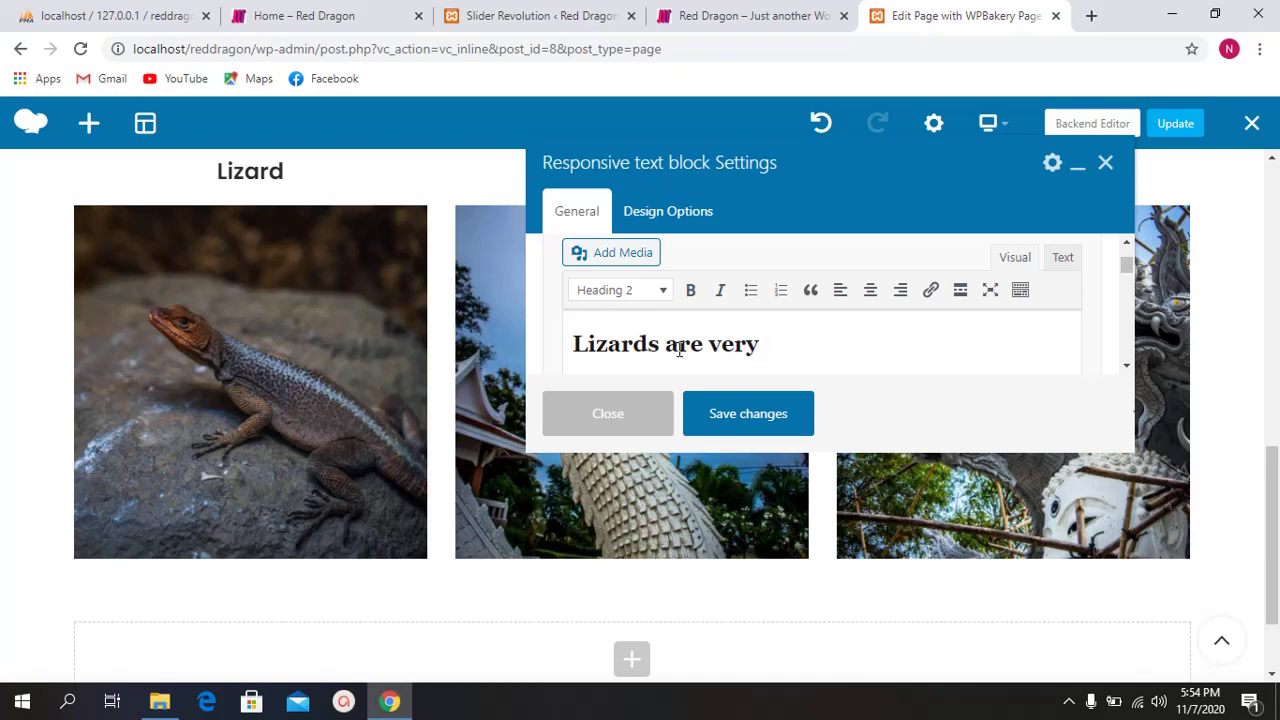
{"action": "type", "text": "cute"}
Step: Apply bold to the heading text, then remove it again
{"action": "left_click_drag", "start_coordinate": [822, 344], "coordinate": [527, 352]}
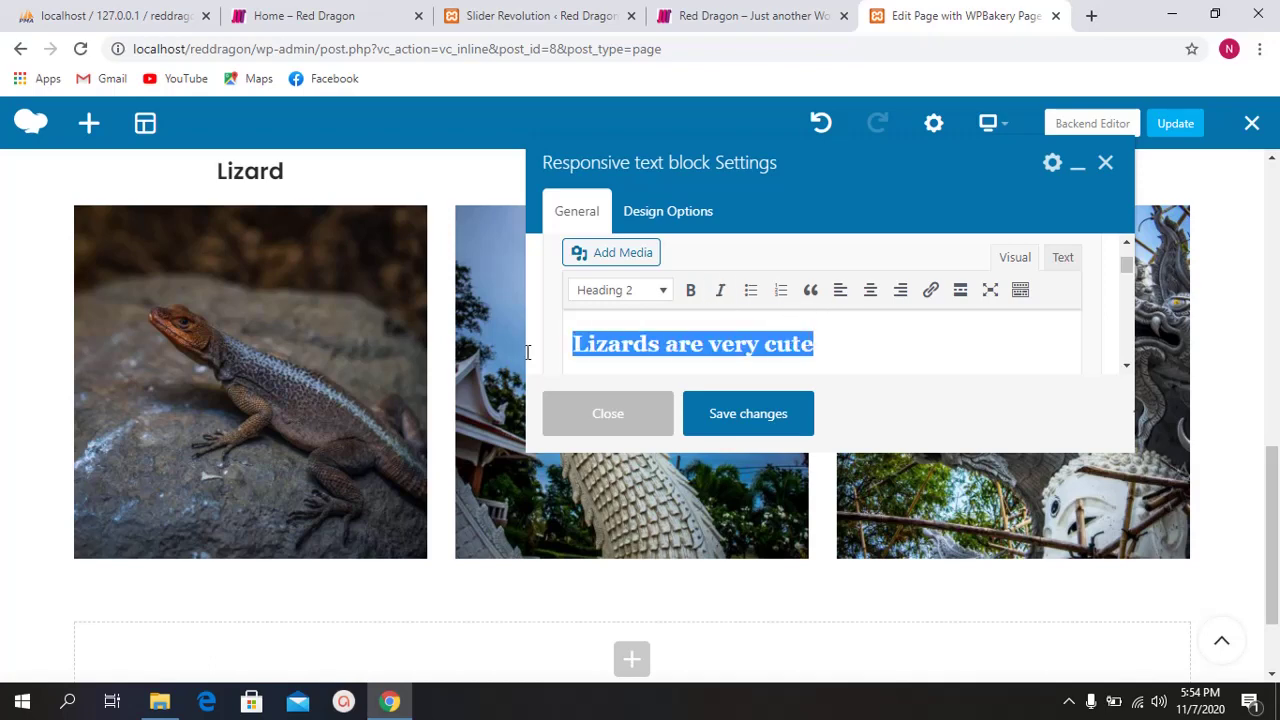
{"action": "left_click", "coordinate": [690, 290]}
{"action": "left_click", "coordinate": [703, 340]}
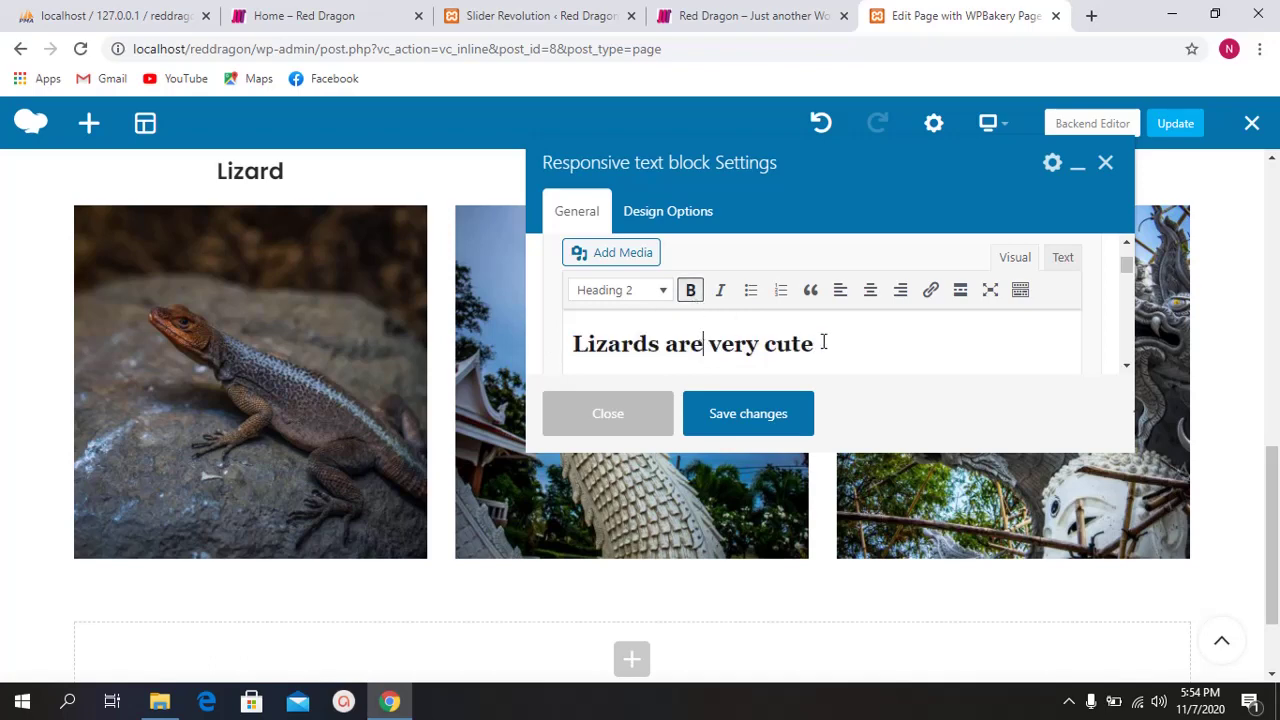
{"action": "left_click_drag", "start_coordinate": [823, 342], "coordinate": [568, 345]}
{"action": "left_click", "coordinate": [690, 290]}
{"action": "left_click", "coordinate": [800, 338]}
Step: Apply and then remove italics on the heading, and centre-align it
{"action": "left_click_drag", "start_coordinate": [822, 344], "coordinate": [570, 346]}
{"action": "left_click", "coordinate": [720, 290]}
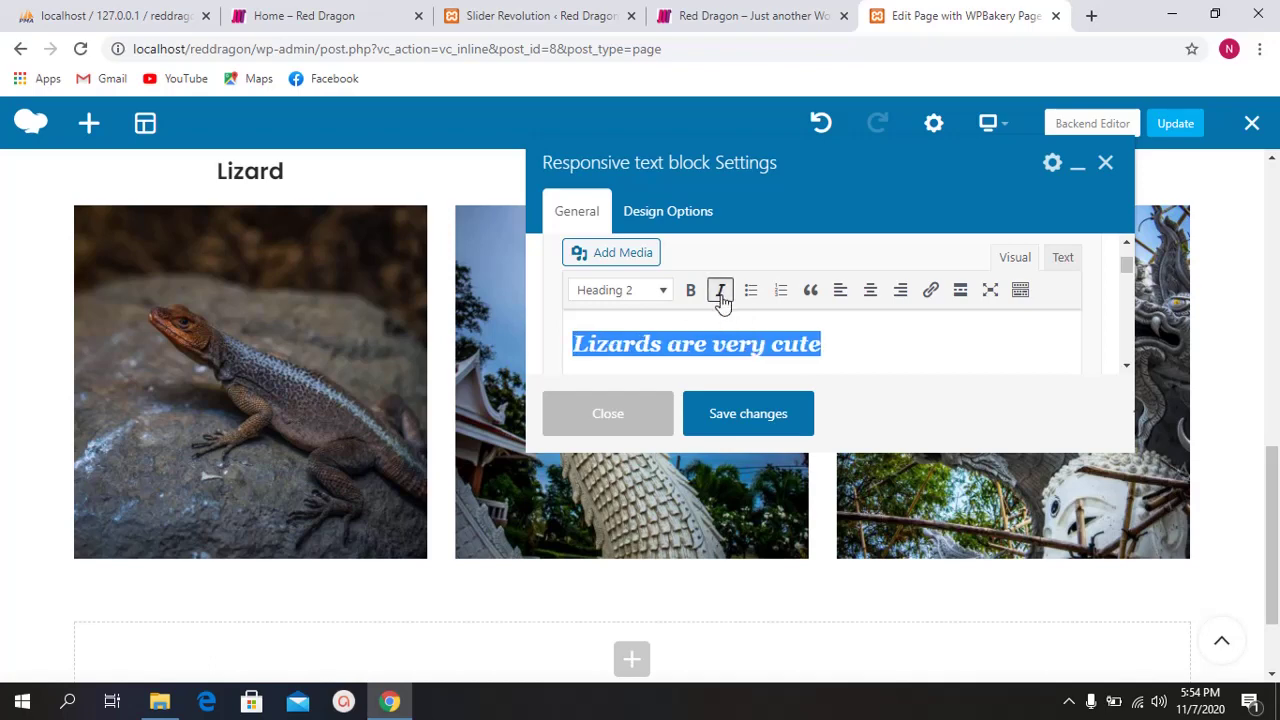
{"action": "left_click", "coordinate": [718, 332]}
{"action": "left_click_drag", "start_coordinate": [812, 343], "coordinate": [668, 344]}
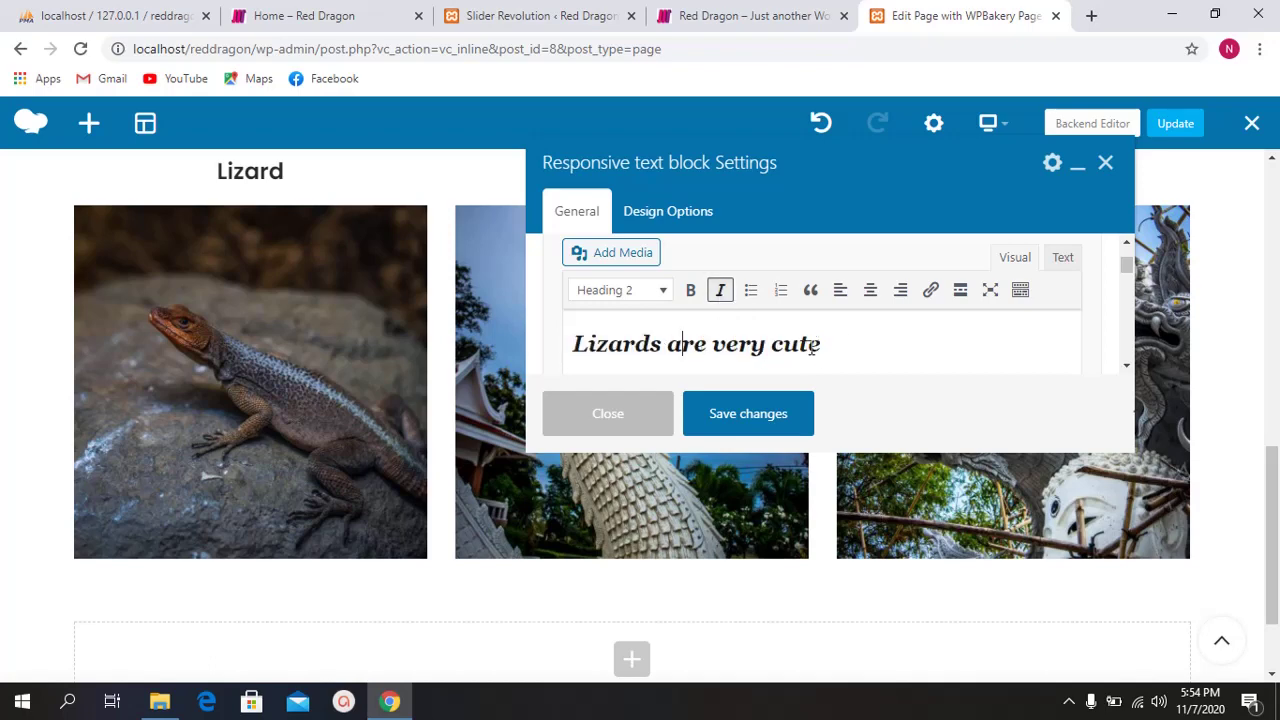
{"action": "left_click_drag", "start_coordinate": [821, 344], "coordinate": [555, 336]}
{"action": "left_click", "coordinate": [720, 290]}
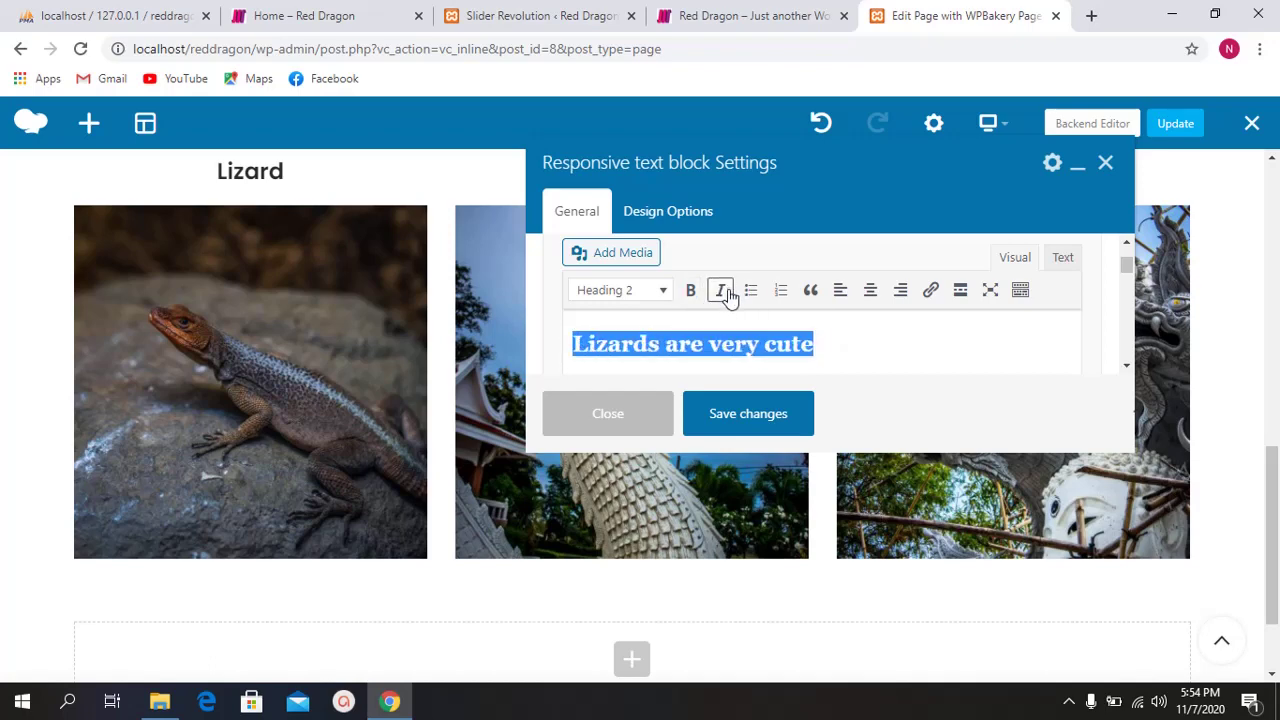
{"action": "left_click", "coordinate": [764, 343]}
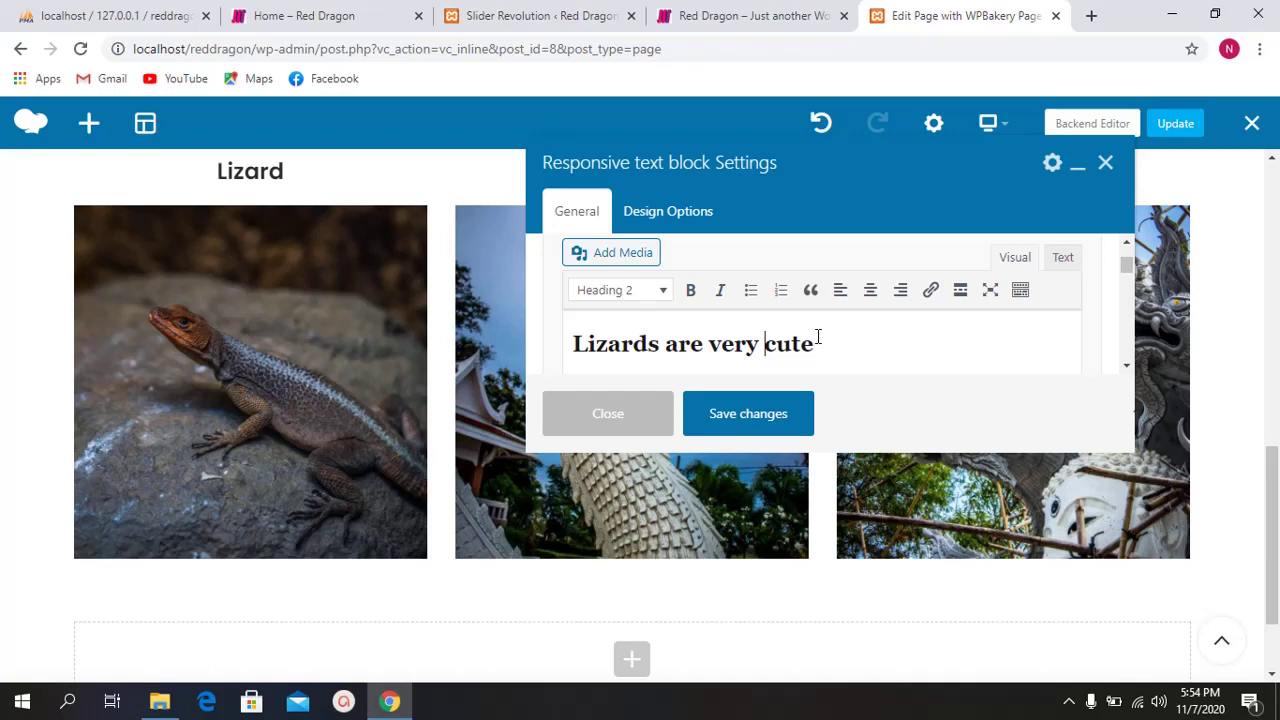
{"action": "left_click", "coordinate": [870, 293]}
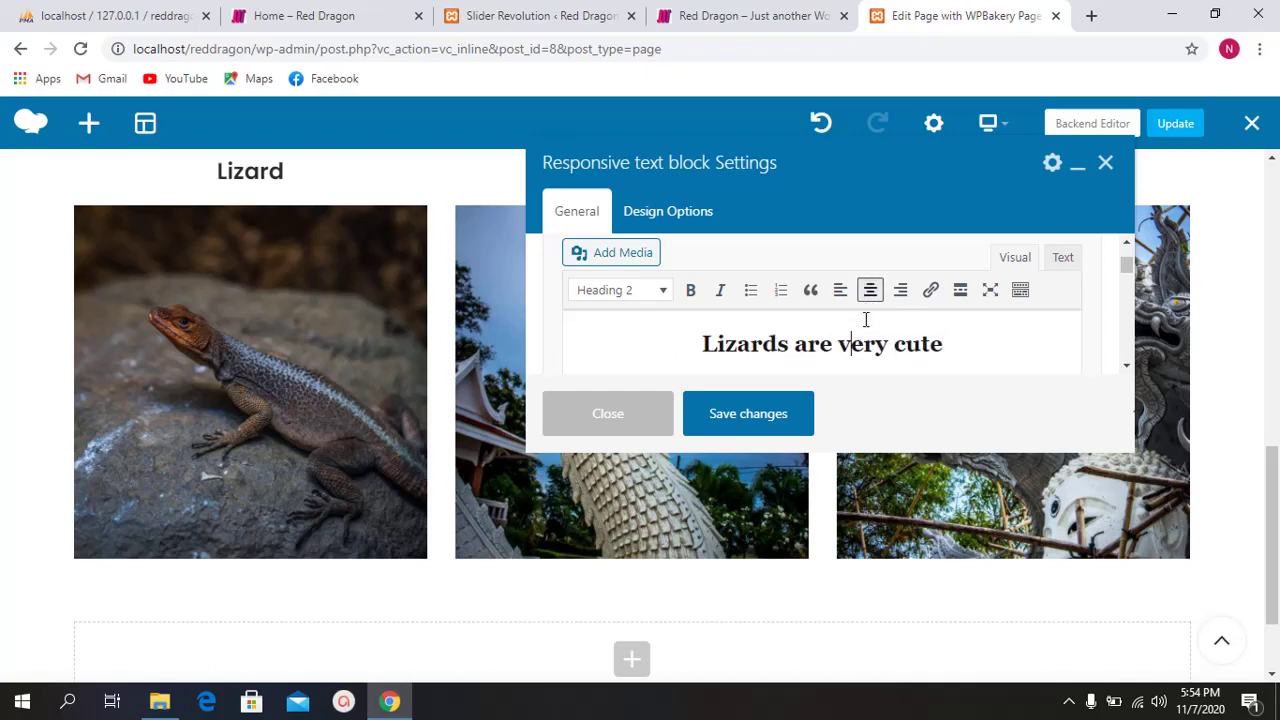
Step: Keep the block's font size at Default (22px) and text font at Primary (Poppins)
{"action": "scroll", "coordinate": [722, 328], "scroll_direction": "down", "scroll_amount": 5}
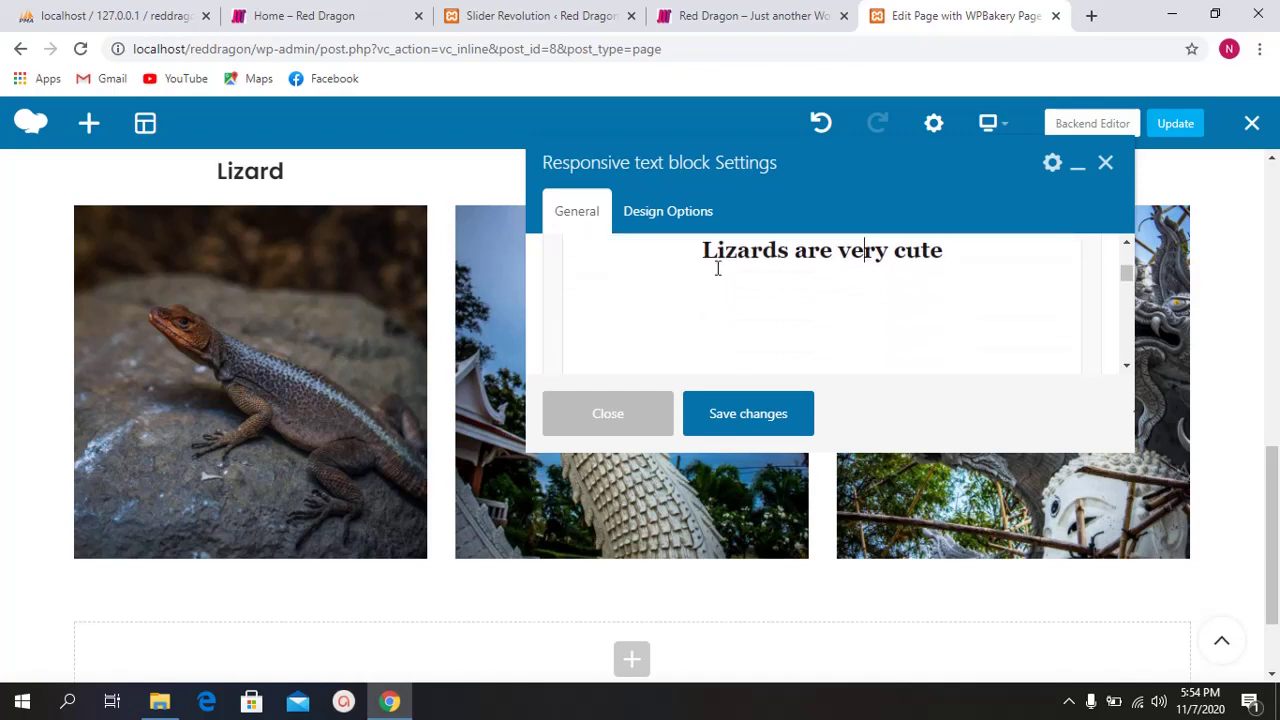
{"action": "scroll", "coordinate": [800, 310], "scroll_direction": "up", "scroll_amount": 1}
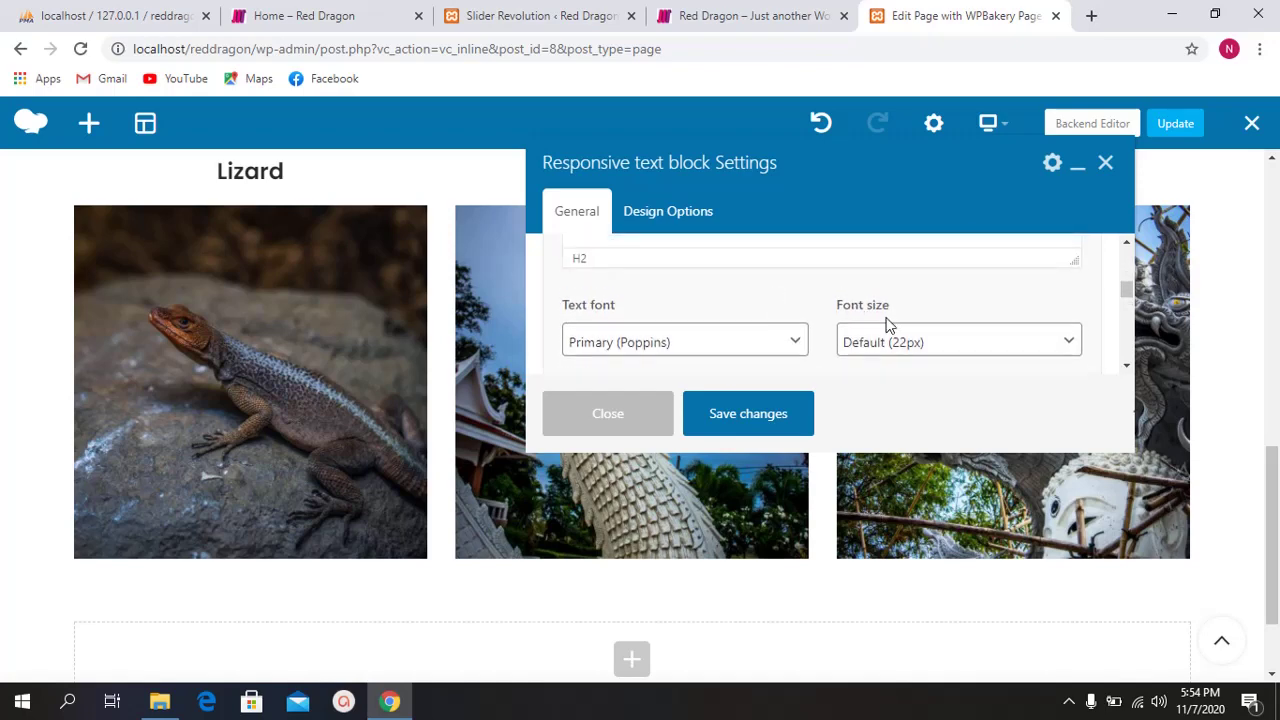
{"action": "scroll", "coordinate": [886, 323], "scroll_direction": "down", "scroll_amount": 2}
{"action": "left_click", "coordinate": [910, 260]}
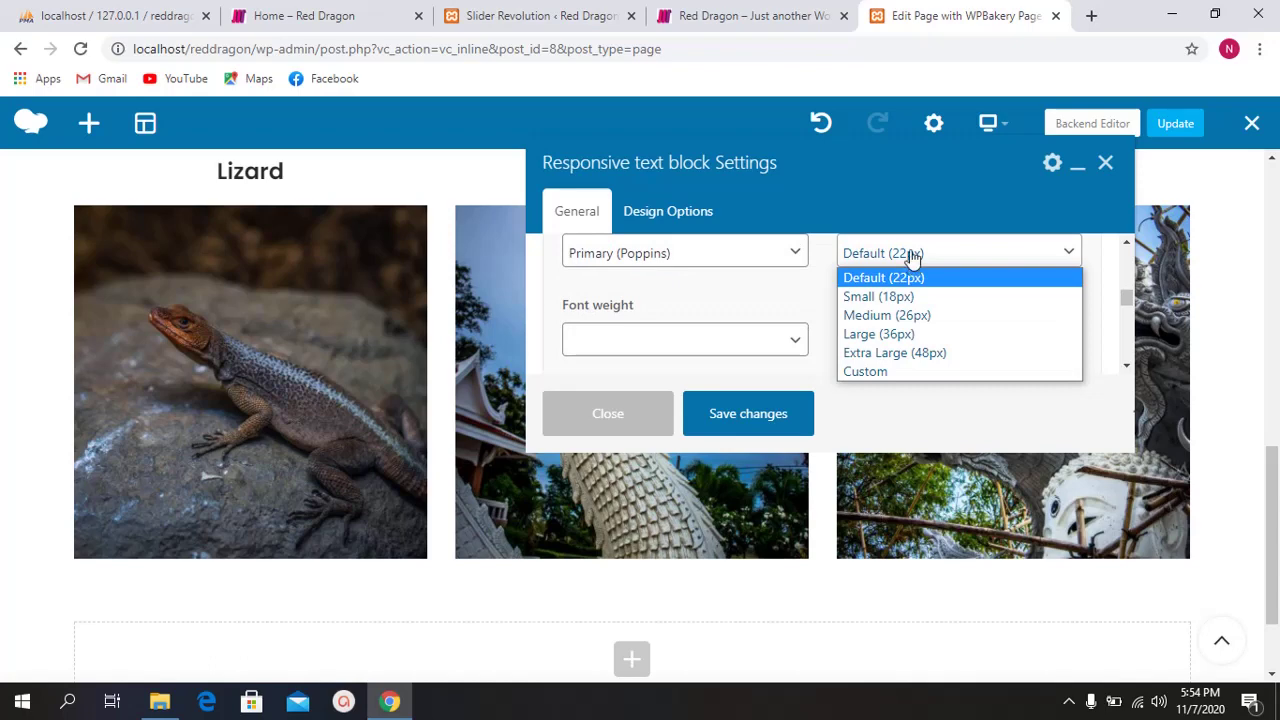
{"action": "left_click", "coordinate": [870, 277]}
{"action": "scroll", "coordinate": [783, 306], "scroll_direction": "up", "scroll_amount": 2}
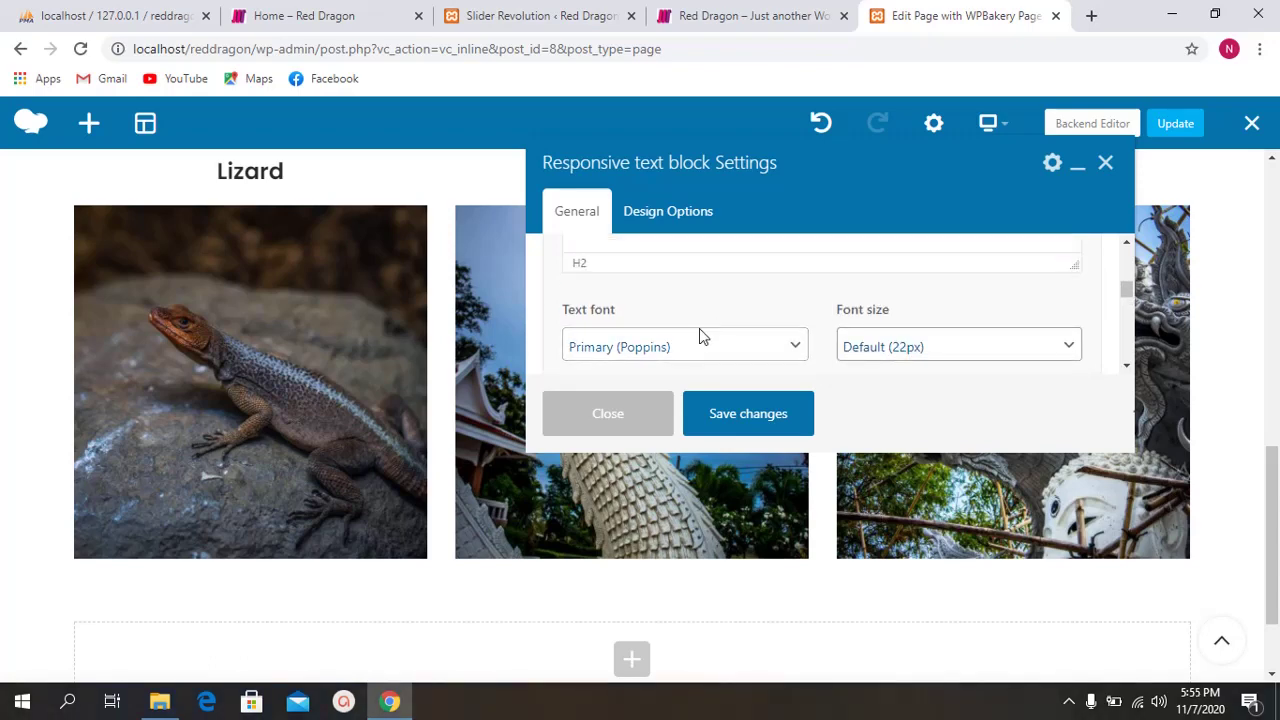
{"action": "left_click", "coordinate": [674, 346]}
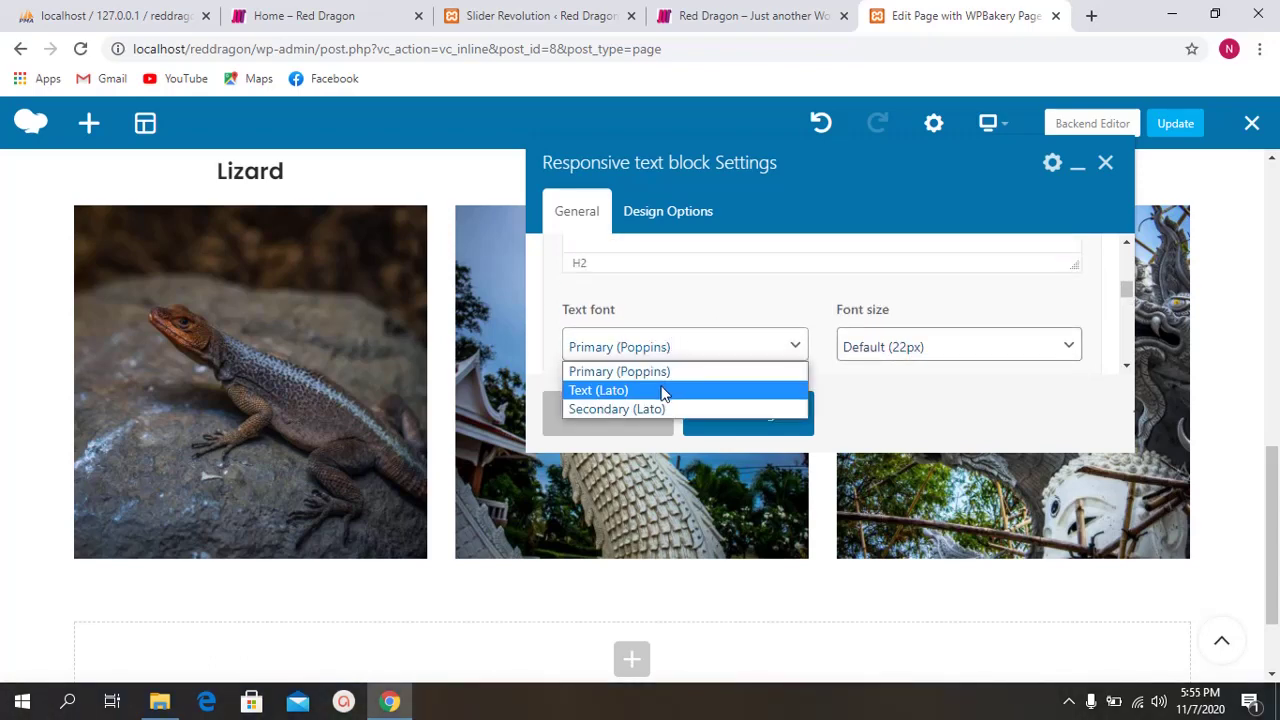
{"action": "left_click", "coordinate": [698, 317]}
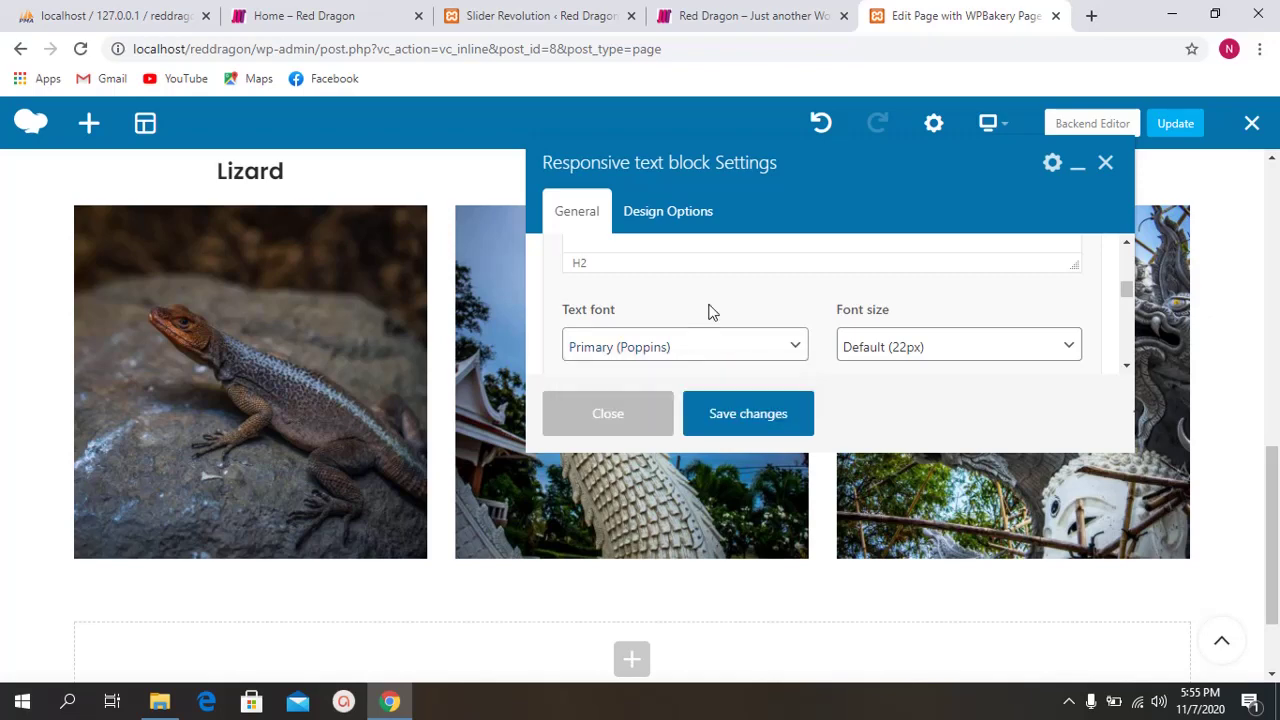
{"action": "scroll", "coordinate": [708, 313], "scroll_direction": "down", "scroll_amount": 1}
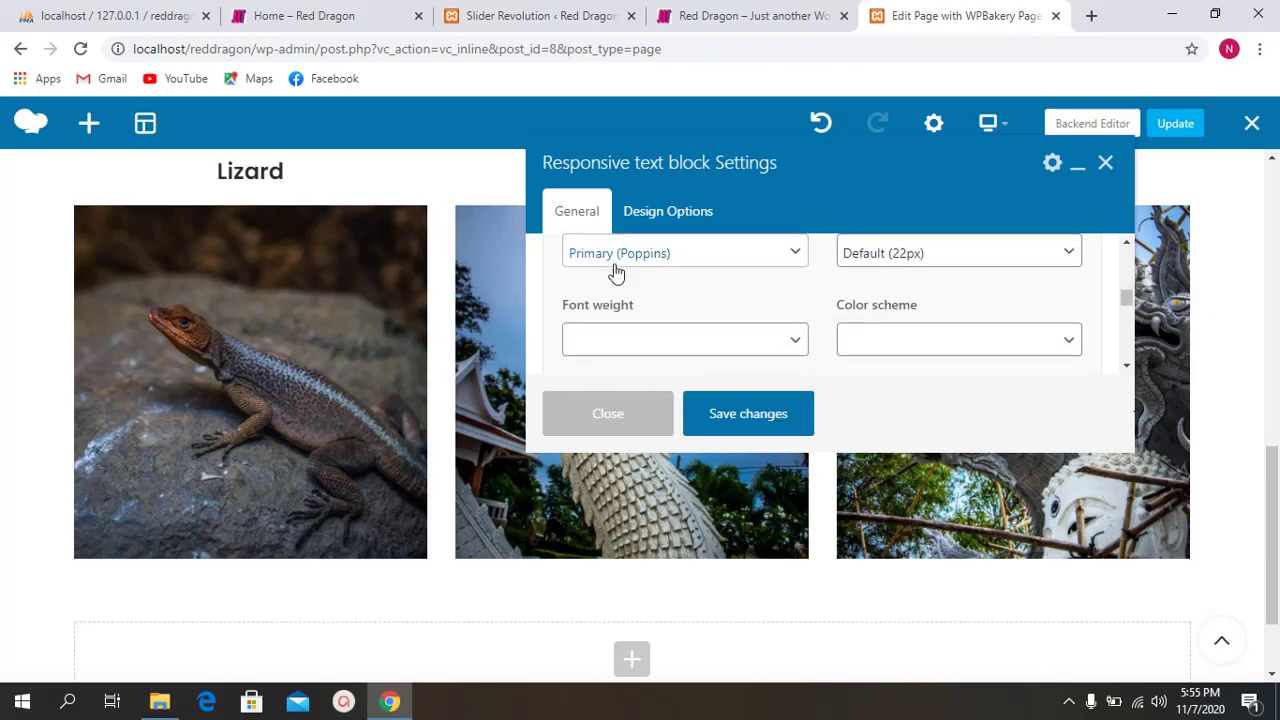
Step: Look through the browser tabs and open the Woodmart theme settings page
{"action": "left_click", "coordinate": [545, 15]}
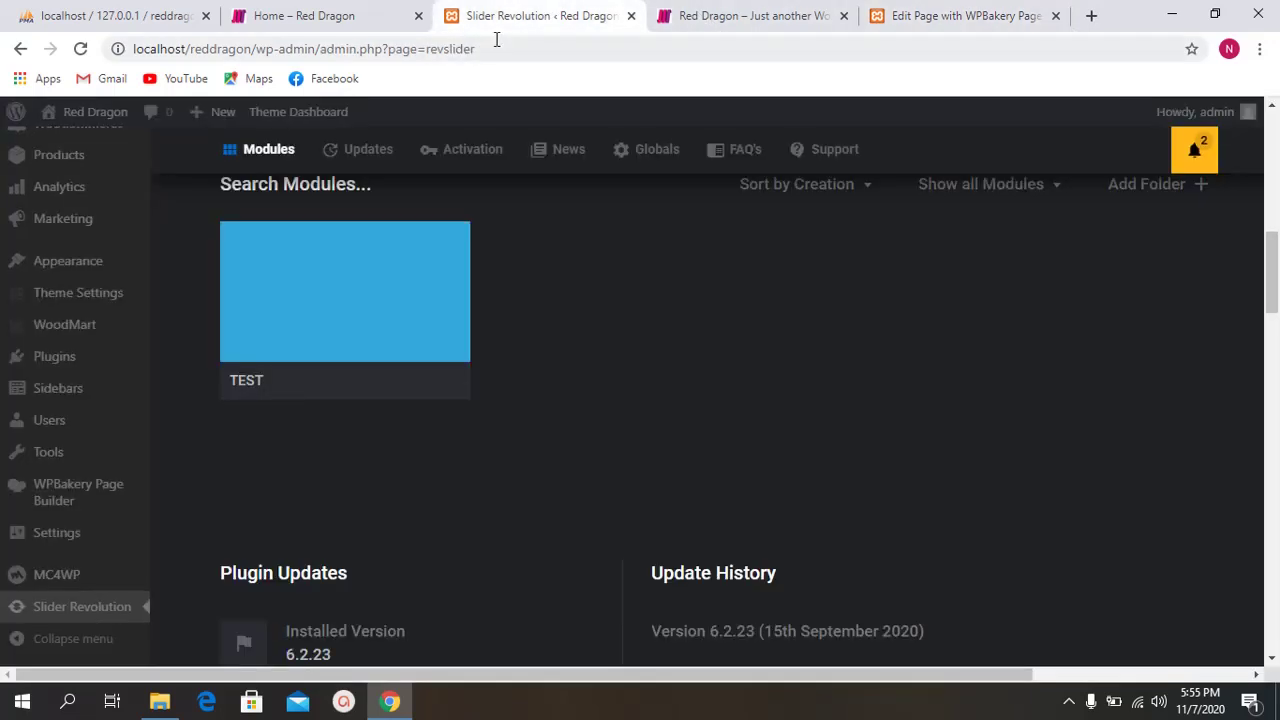
{"action": "left_click", "coordinate": [383, 12]}
{"action": "left_click", "coordinate": [180, 15]}
{"action": "left_click", "coordinate": [320, 15]}
{"action": "left_click", "coordinate": [560, 15]}
{"action": "scroll", "coordinate": [492, 198], "scroll_direction": "up", "scroll_amount": 2}
{"action": "mouse_move", "coordinate": [330, 112]}
{"action": "left_click", "coordinate": [376, 138]}
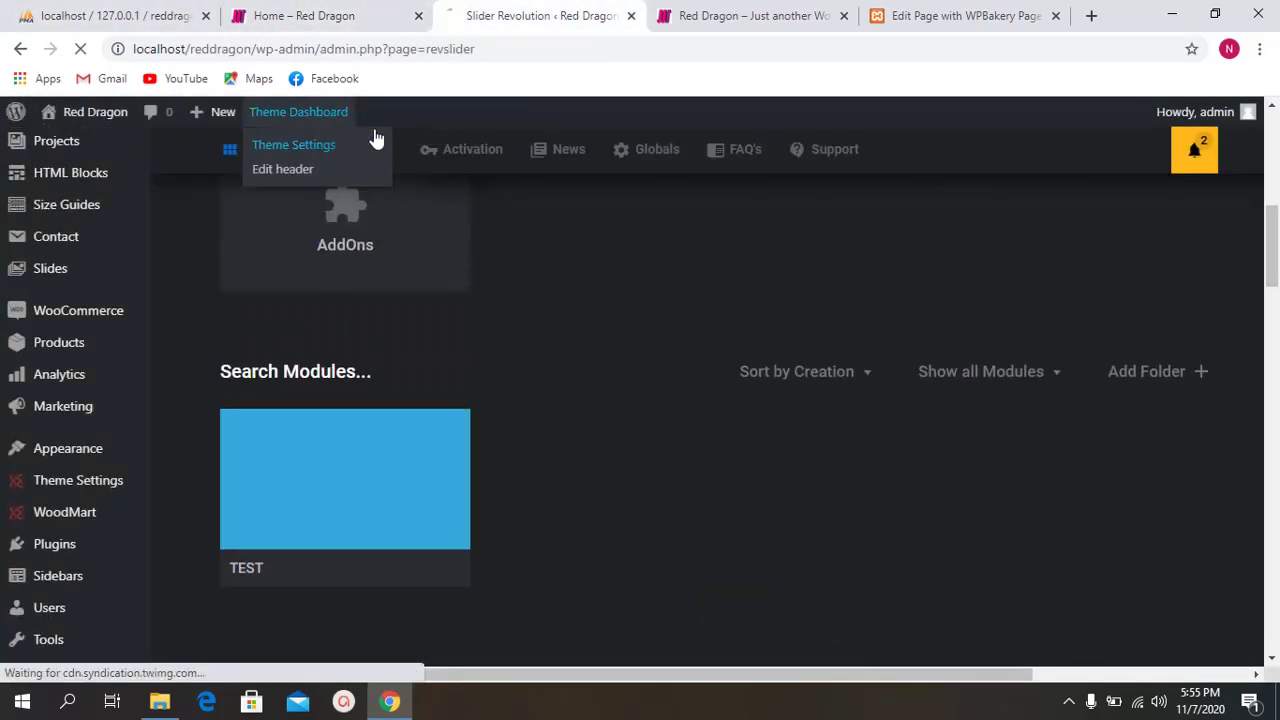
Step: Reopen the block's text font list in the page builder, then check the theme settings
{"action": "left_click", "coordinate": [745, 15]}
{"action": "left_click", "coordinate": [905, 15]}
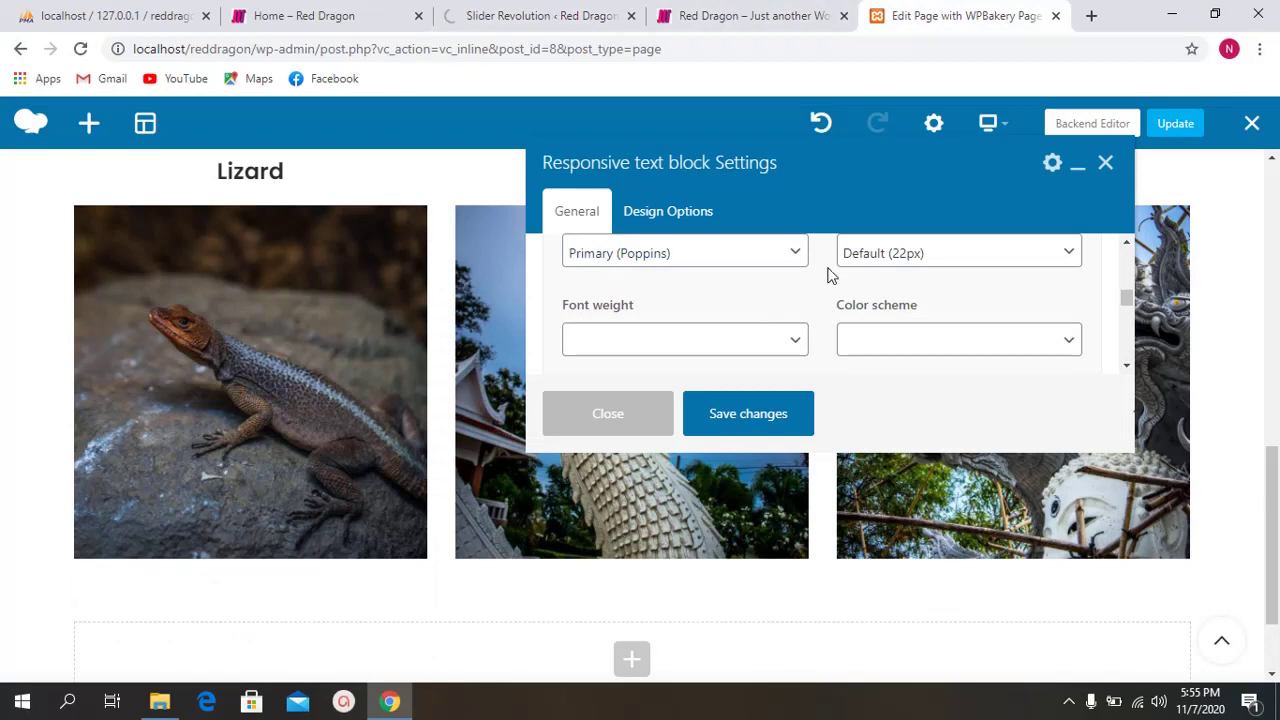
{"action": "scroll", "coordinate": [824, 285], "scroll_direction": "up", "scroll_amount": 2}
{"action": "scroll", "coordinate": [820, 294], "scroll_direction": "down", "scroll_amount": 1}
{"action": "left_click", "coordinate": [660, 346]}
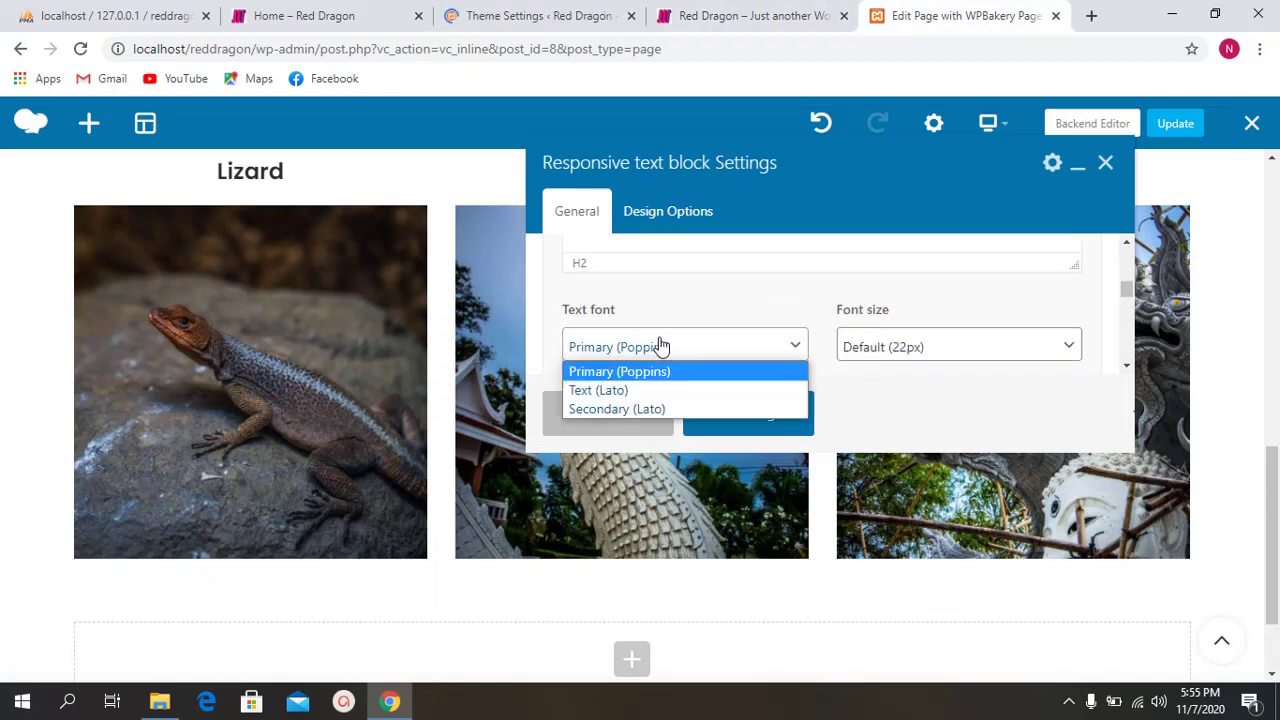
{"action": "left_click", "coordinate": [571, 15]}
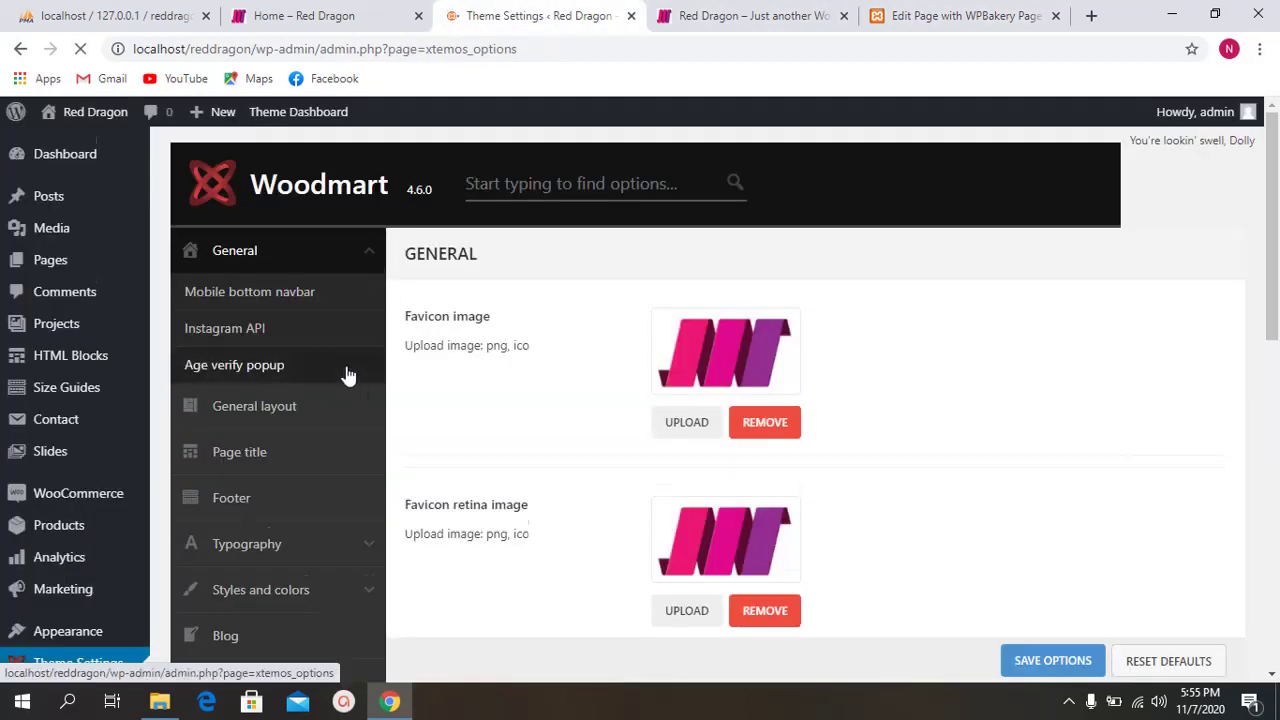
{"action": "scroll", "coordinate": [347, 375], "scroll_direction": "down", "scroll_amount": 1}
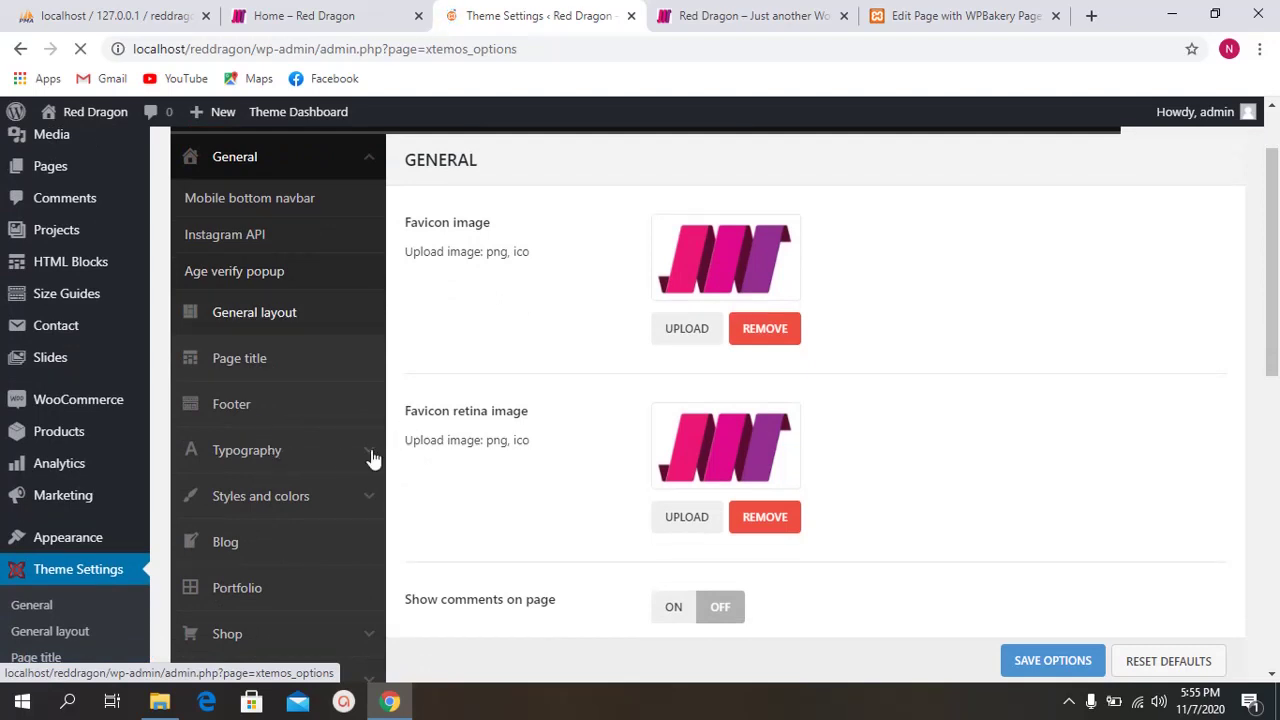
{"action": "left_click", "coordinate": [275, 451]}
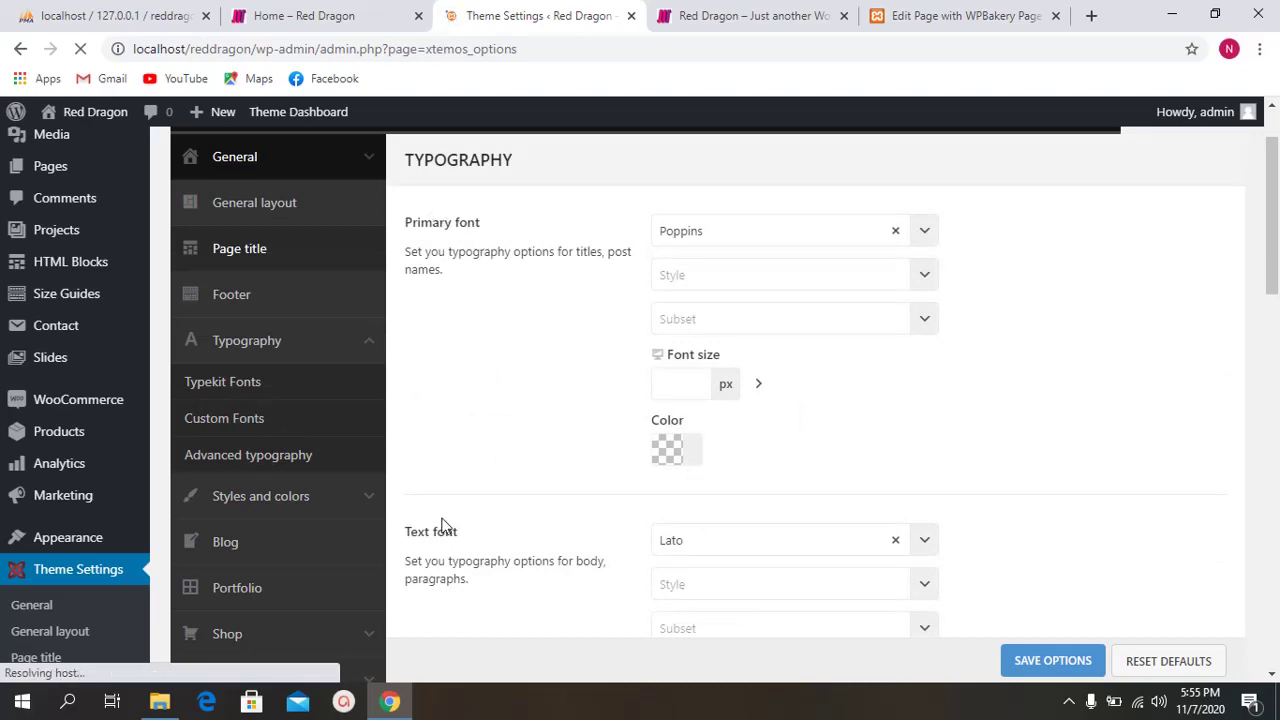
{"action": "scroll", "coordinate": [444, 524], "scroll_direction": "down", "scroll_amount": 2}
{"action": "scroll", "coordinate": [487, 443], "scroll_direction": "down", "scroll_amount": 2}
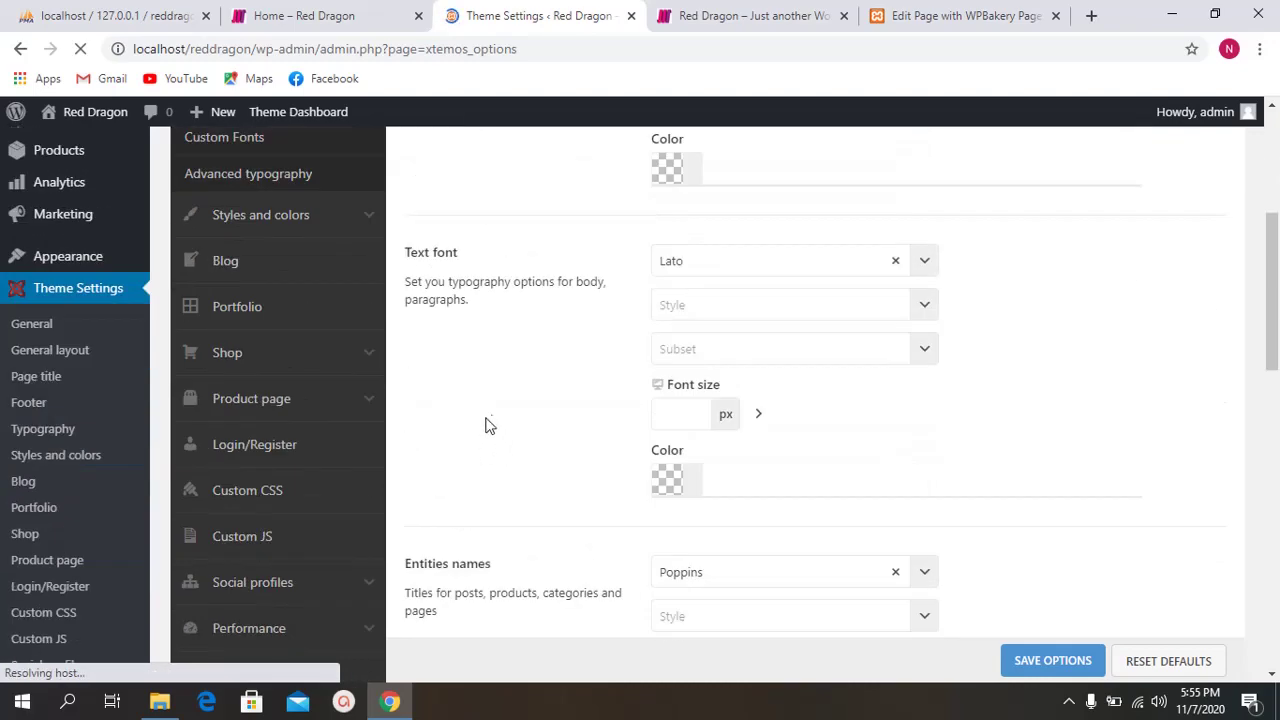
{"action": "scroll", "coordinate": [669, 347], "scroll_direction": "up", "scroll_amount": 4}
{"action": "left_click", "coordinate": [720, 326]}
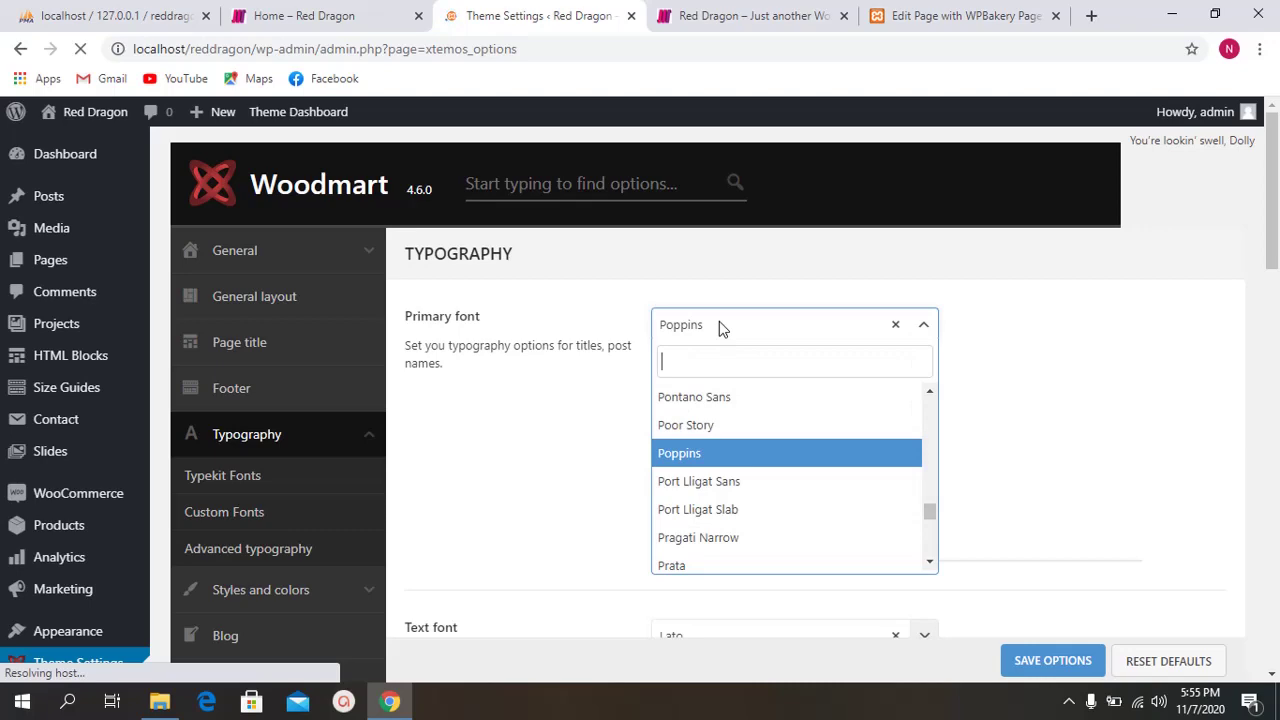
{"action": "left_click", "coordinate": [719, 324]}
{"action": "left_click", "coordinate": [760, 15]}
{"action": "left_click", "coordinate": [922, 15]}
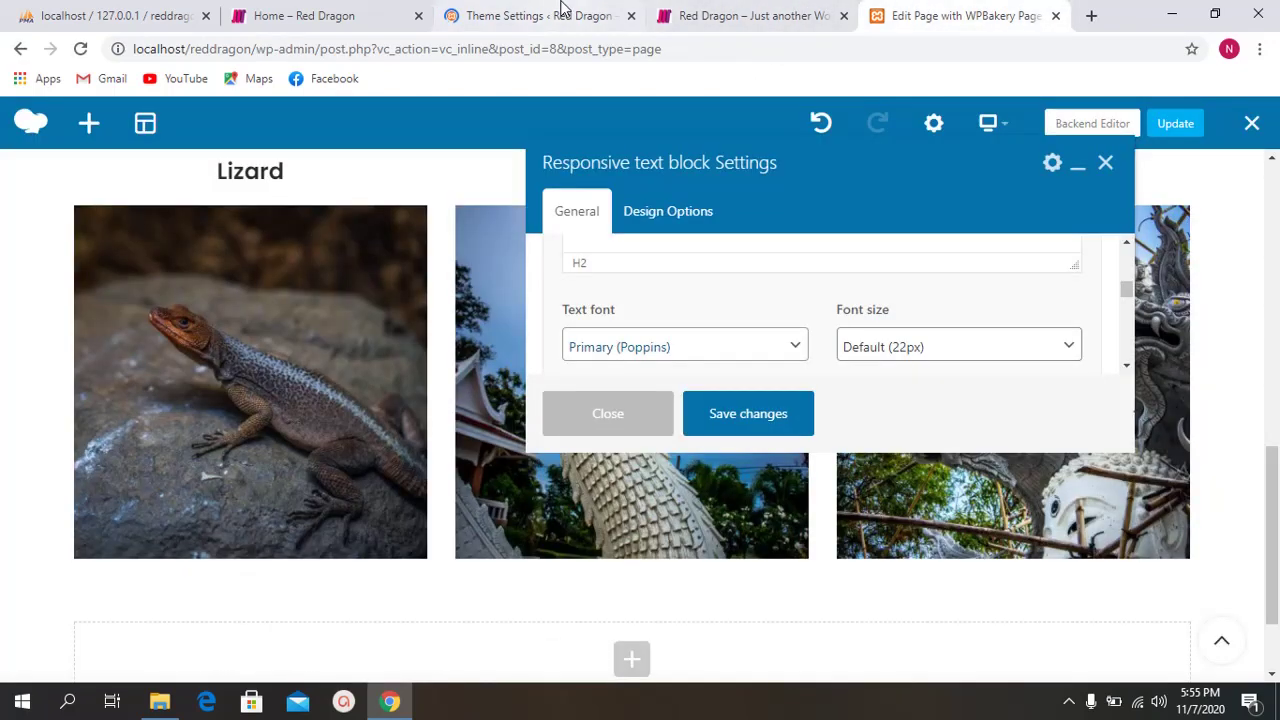
Step: Recheck the block's text fonts, keeping Primary (Poppins), then view the theme's Typography settings
{"action": "left_click", "coordinate": [540, 15]}
{"action": "left_click", "coordinate": [948, 12]}
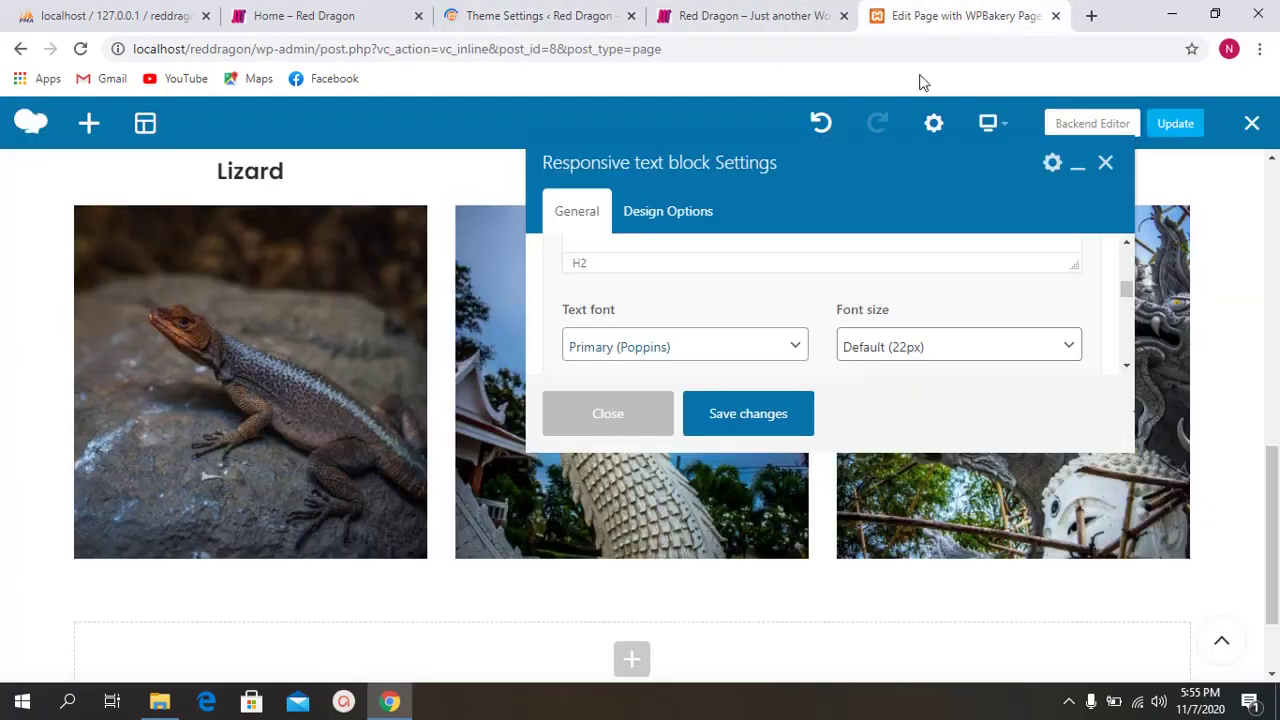
{"action": "left_click", "coordinate": [641, 353]}
{"action": "left_click", "coordinate": [641, 353]}
{"action": "scroll", "coordinate": [688, 317], "scroll_direction": "down", "scroll_amount": 1}
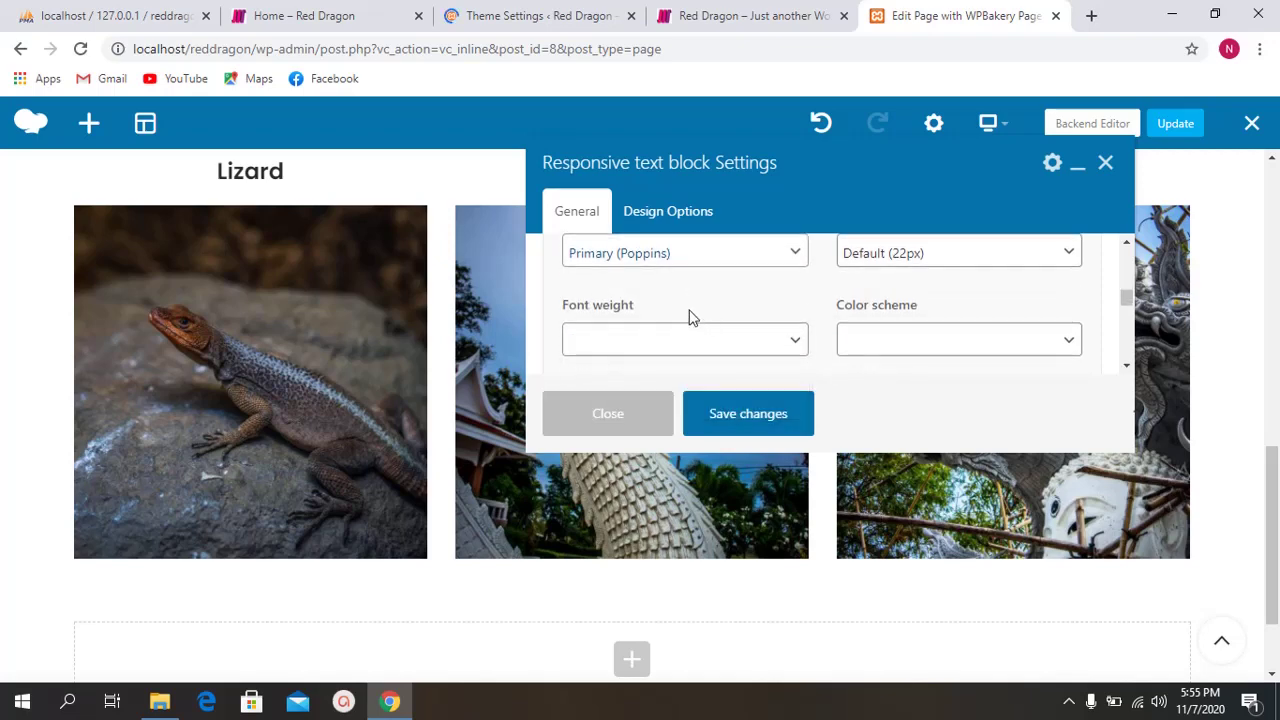
{"action": "left_click", "coordinate": [671, 262]}
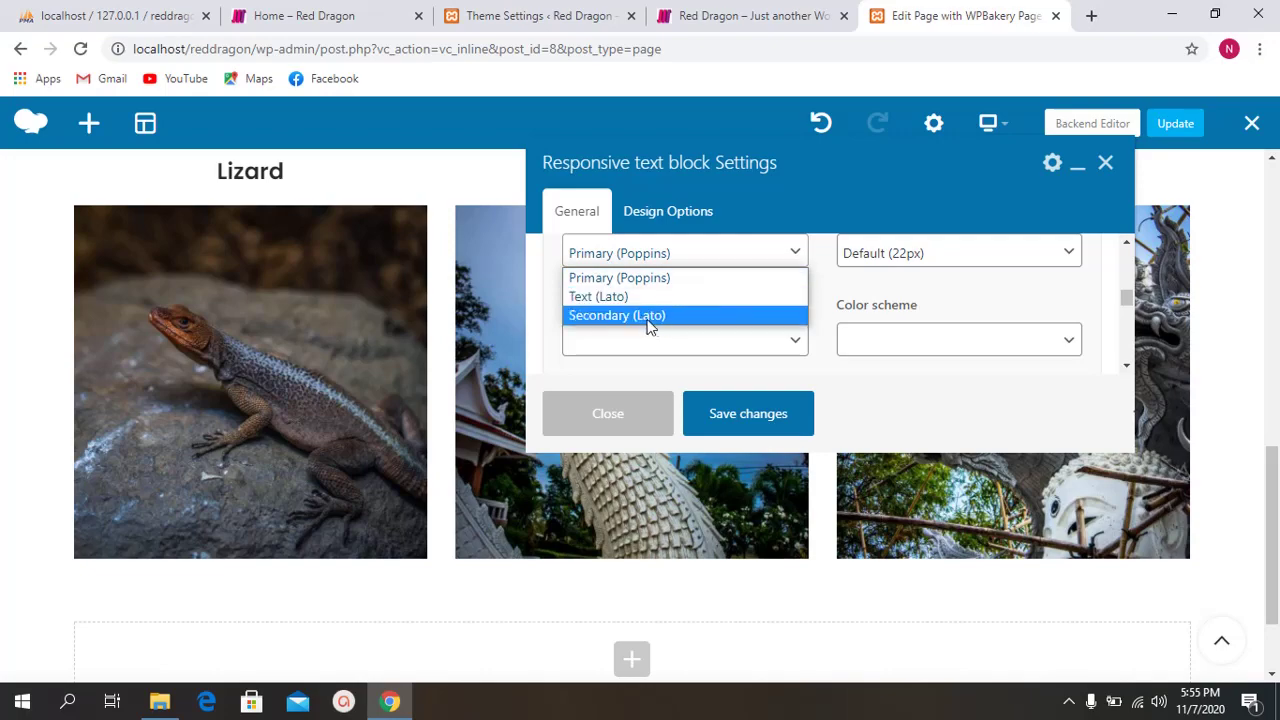
{"action": "left_click", "coordinate": [506, 6]}
{"action": "left_click", "coordinate": [506, 6]}
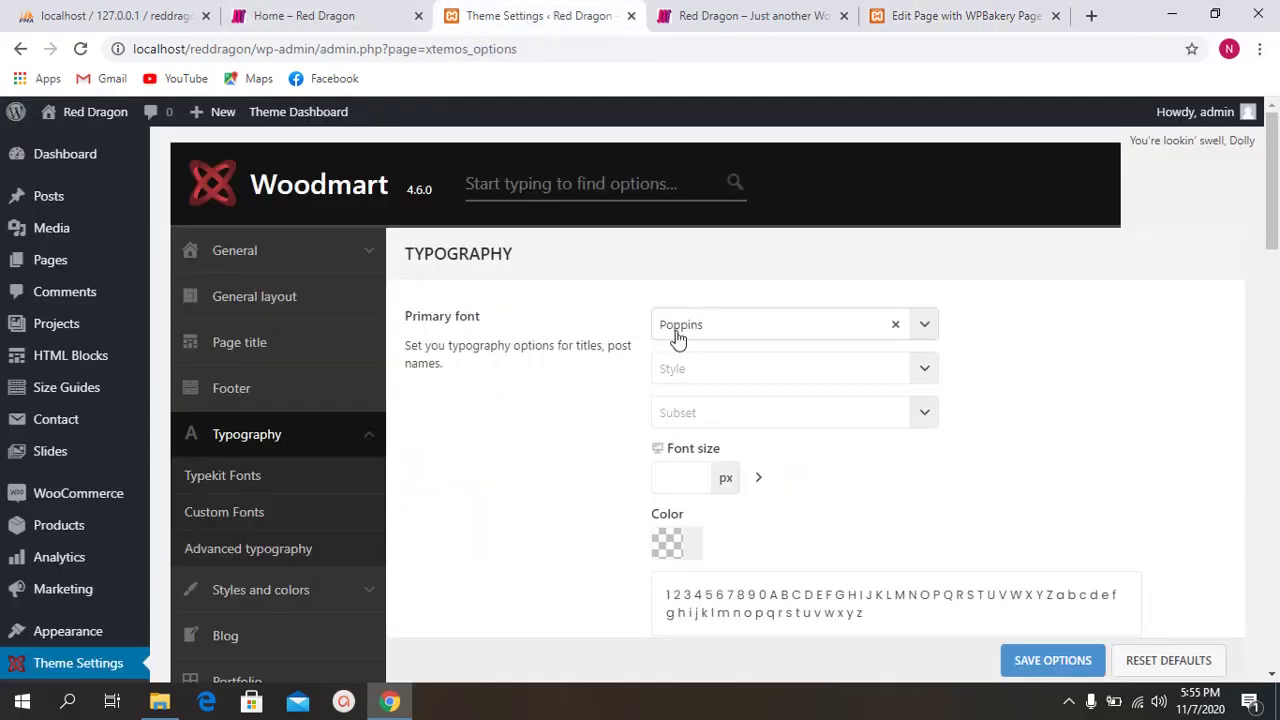
{"action": "scroll", "coordinate": [677, 331], "scroll_direction": "down", "scroll_amount": 4}
Step: Check the theme's Secondary font, then review the block's font weight choices
{"action": "scroll", "coordinate": [534, 392], "scroll_direction": "down", "scroll_amount": 4}
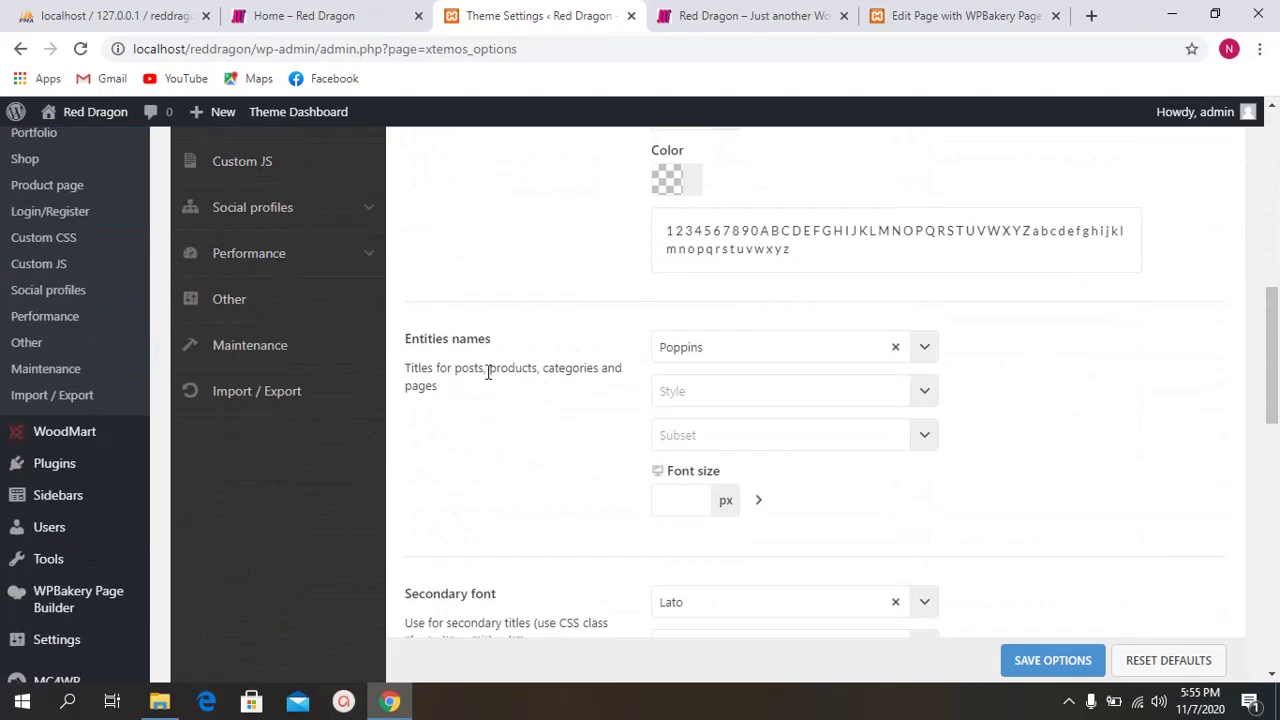
{"action": "scroll", "coordinate": [480, 385], "scroll_direction": "down", "scroll_amount": 2}
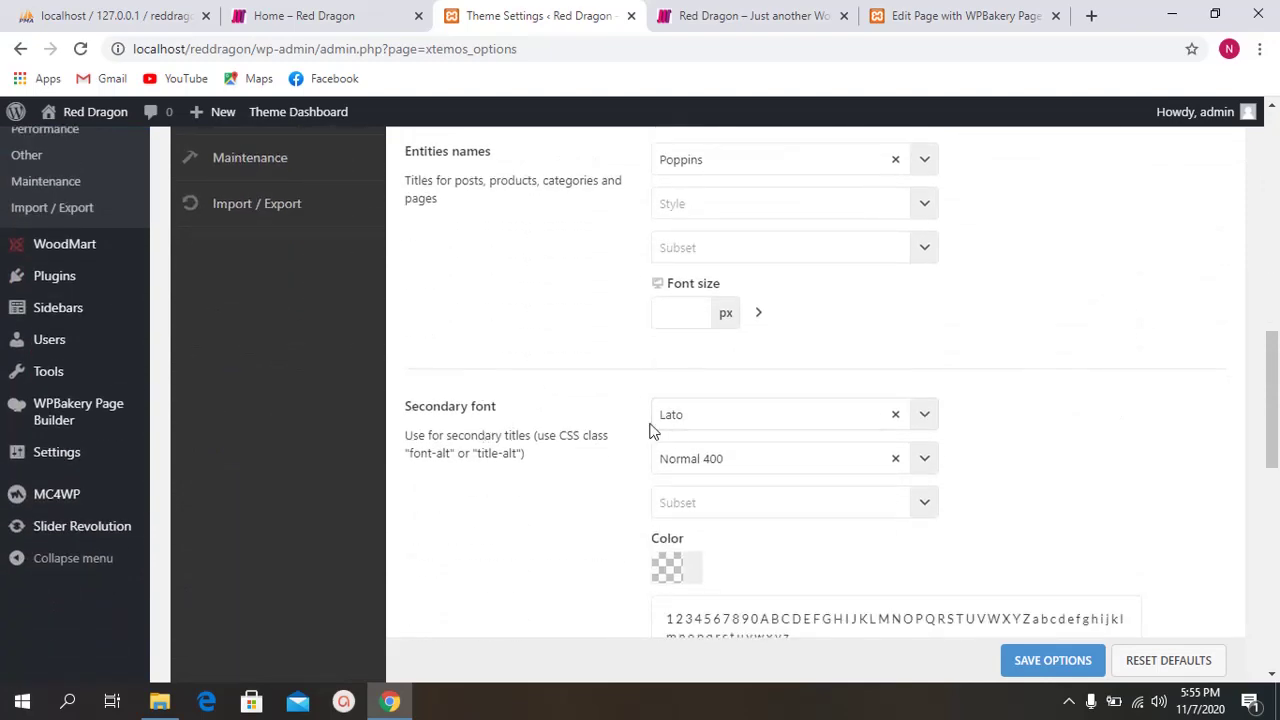
{"action": "left_click", "coordinate": [895, 14]}
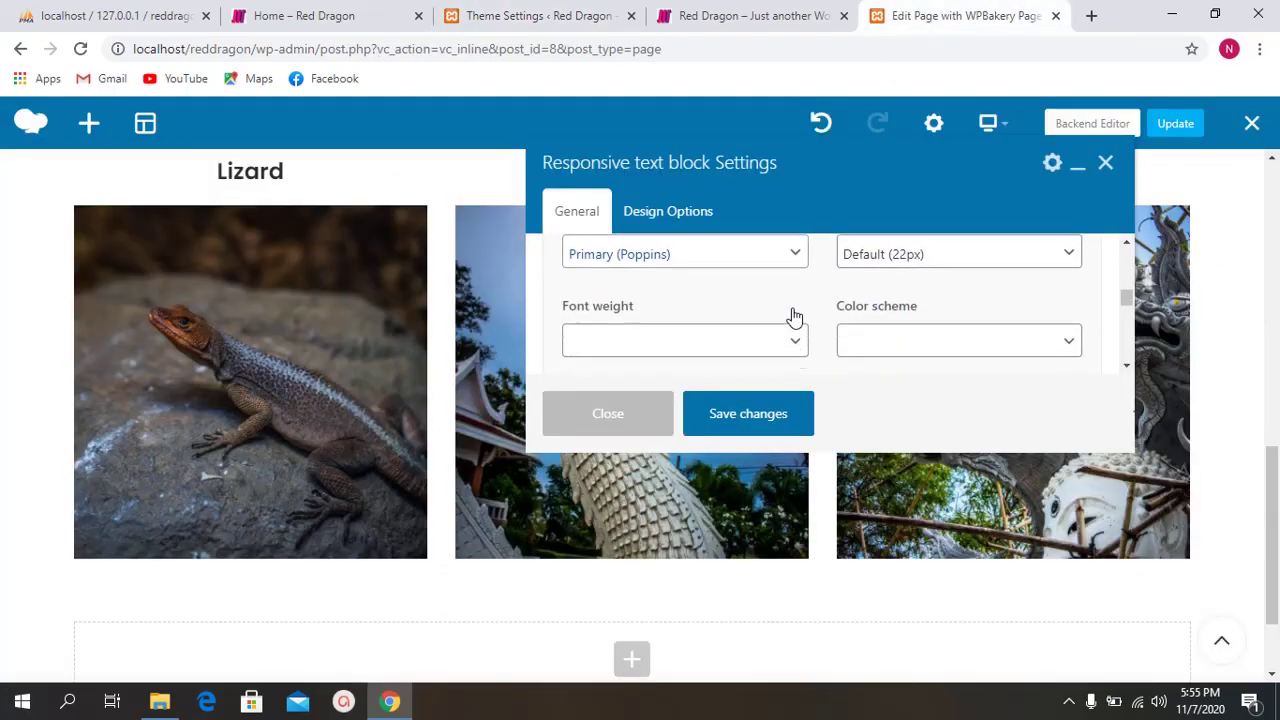
{"action": "left_click", "coordinate": [708, 338]}
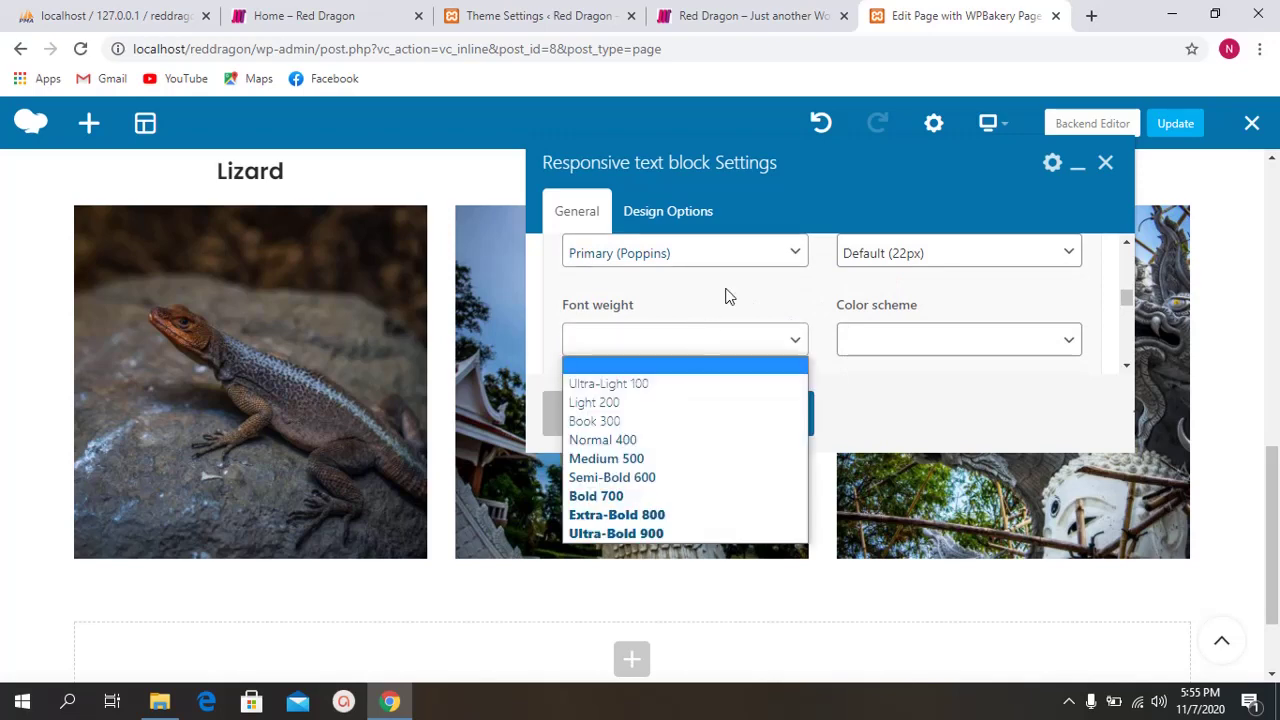
{"action": "scroll", "coordinate": [708, 300], "scroll_direction": "down", "scroll_amount": 3}
{"action": "scroll", "coordinate": [700, 322], "scroll_direction": "down", "scroll_amount": 1}
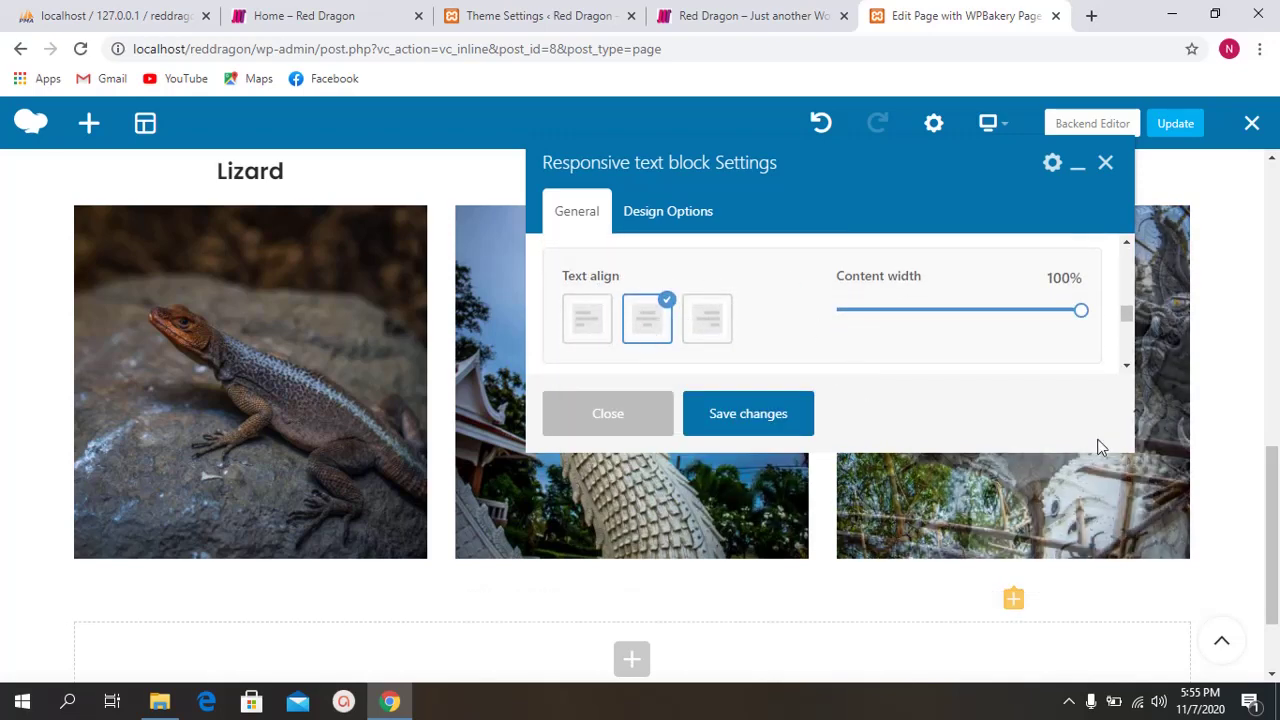
{"action": "scroll", "coordinate": [790, 335], "scroll_direction": "up", "scroll_amount": 10}
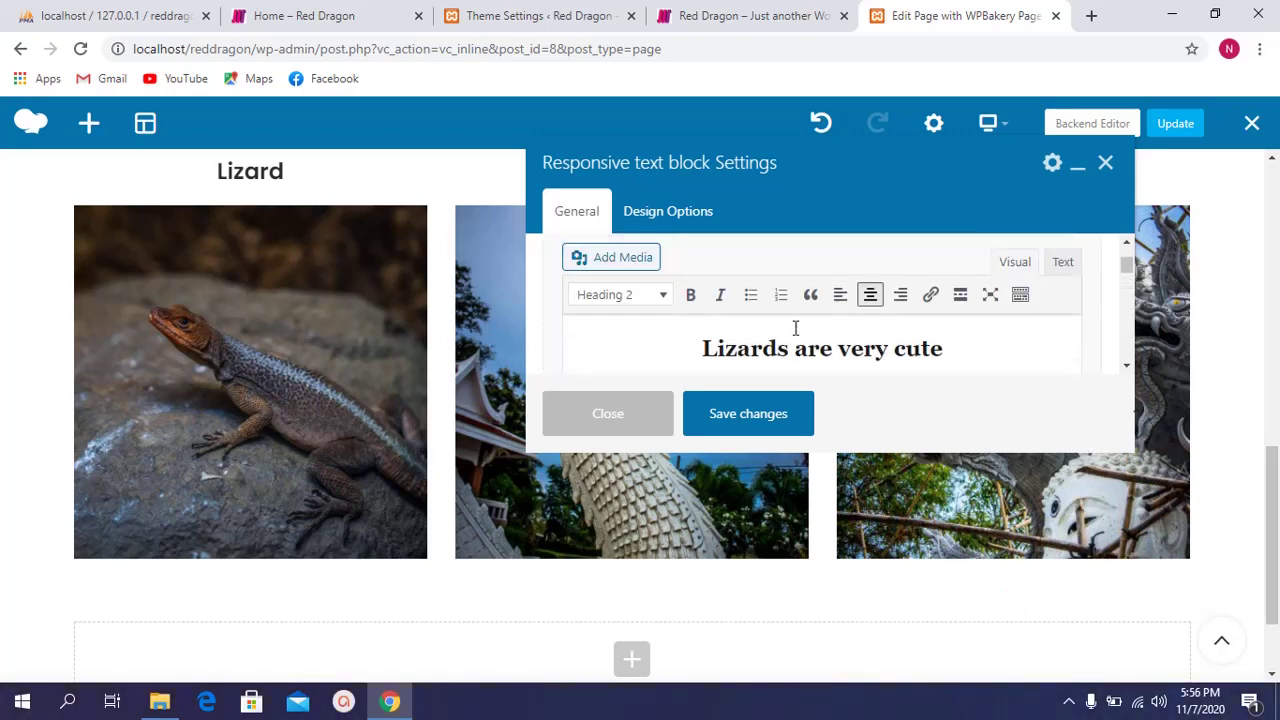
{"action": "scroll", "coordinate": [795, 328], "scroll_direction": "down", "scroll_amount": 8}
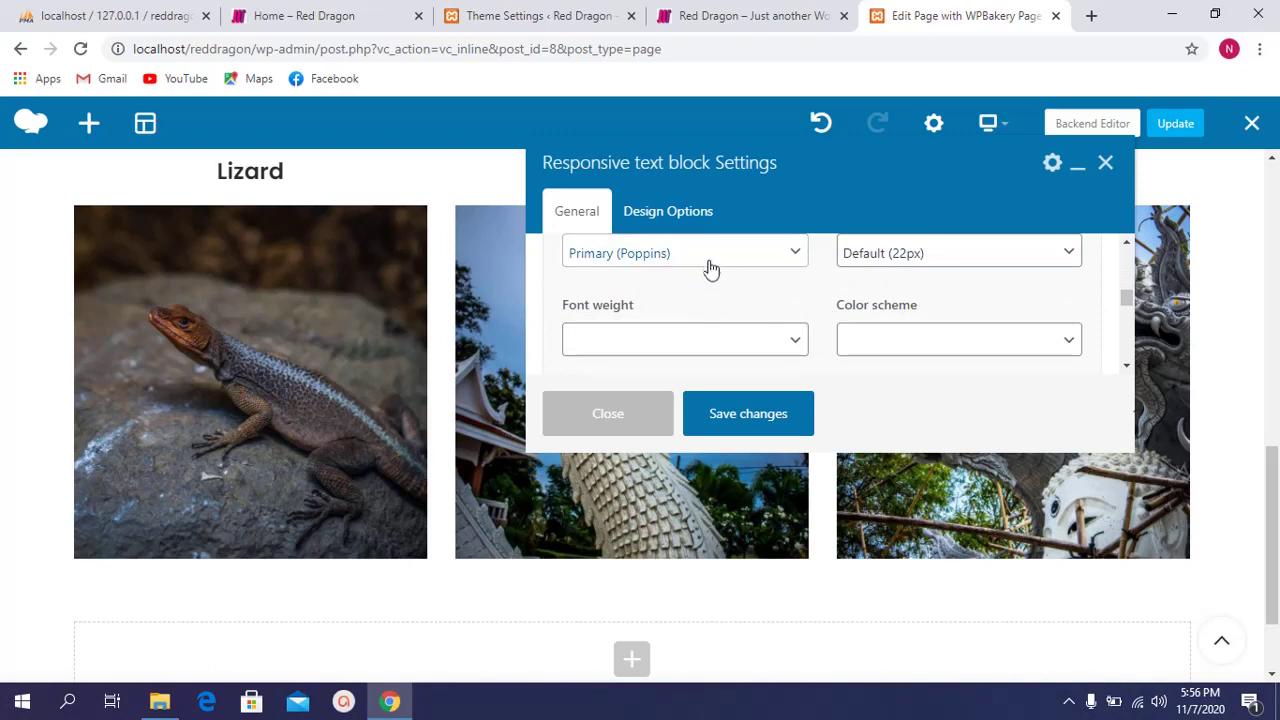
Step: Keep the block font at Primary (Poppins) after comparing with the theme's font options
{"action": "left_click", "coordinate": [710, 268]}
{"action": "left_click", "coordinate": [667, 279]}
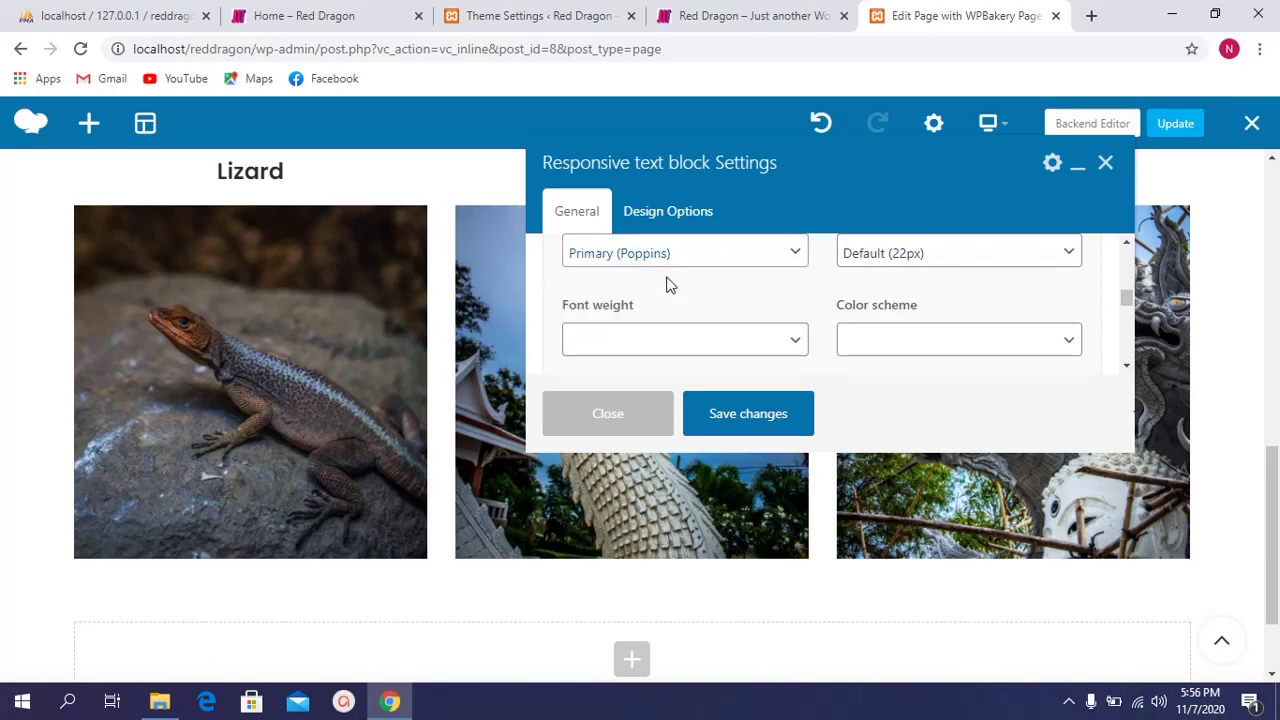
{"action": "left_click", "coordinate": [600, 16]}
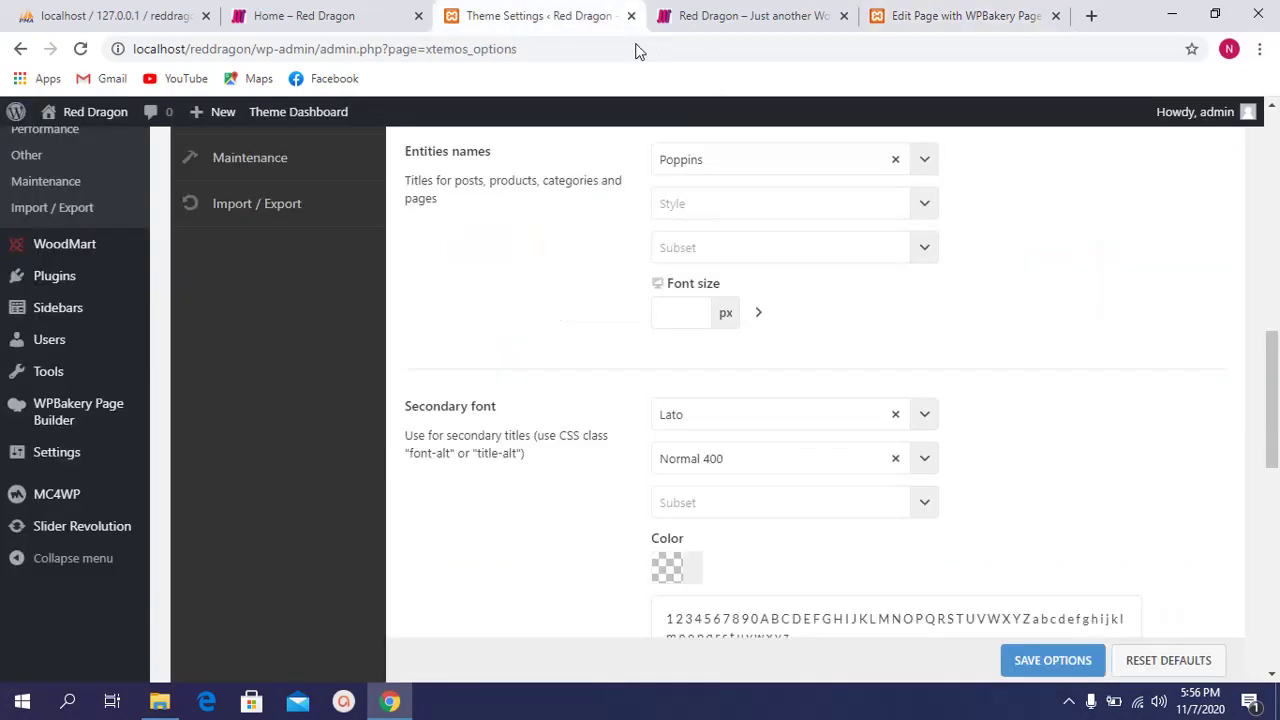
{"action": "scroll", "coordinate": [600, 275], "scroll_direction": "down", "scroll_amount": 4}
{"action": "scroll", "coordinate": [703, 263], "scroll_direction": "up", "scroll_amount": 1}
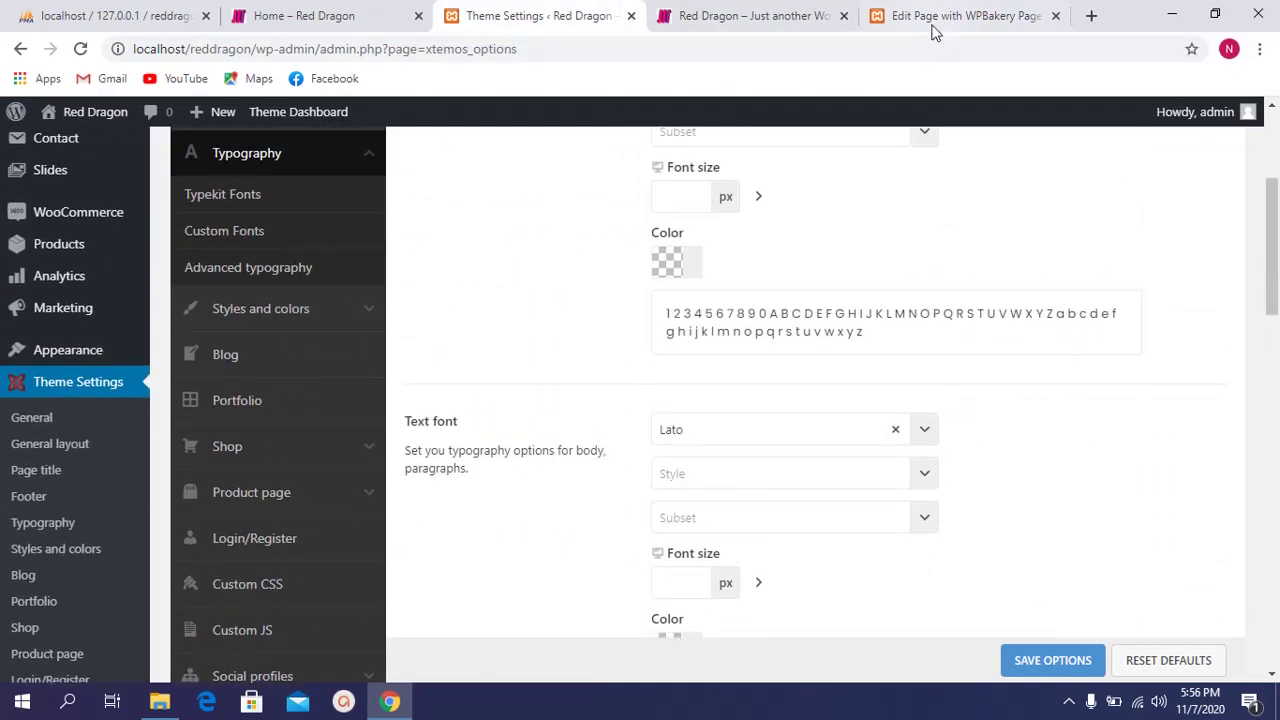
{"action": "left_click", "coordinate": [940, 16]}
{"action": "scroll", "coordinate": [744, 318], "scroll_direction": "up", "scroll_amount": 1}
{"action": "scroll", "coordinate": [822, 360], "scroll_direction": "down", "scroll_amount": 3}
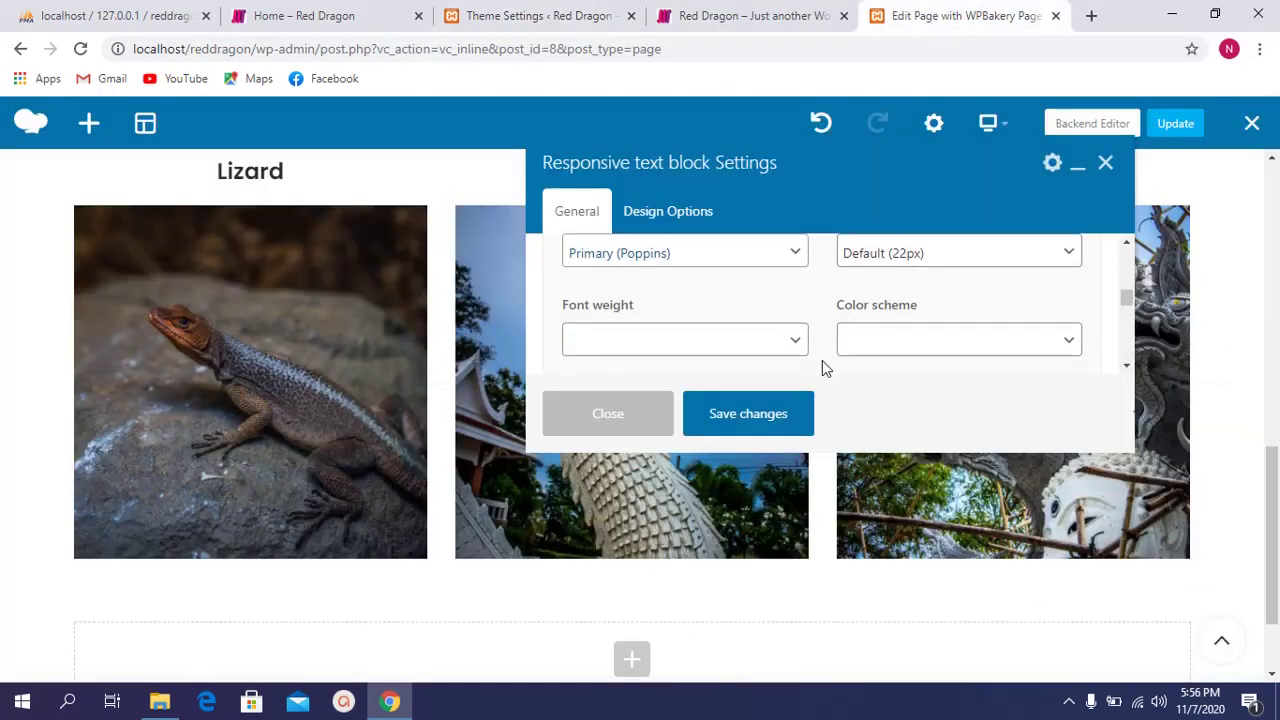
Step: Save the Lizards text block with Primary (Poppins) and centred alignment, and close its settings
{"action": "scroll", "coordinate": [785, 353], "scroll_direction": "down", "scroll_amount": 1}
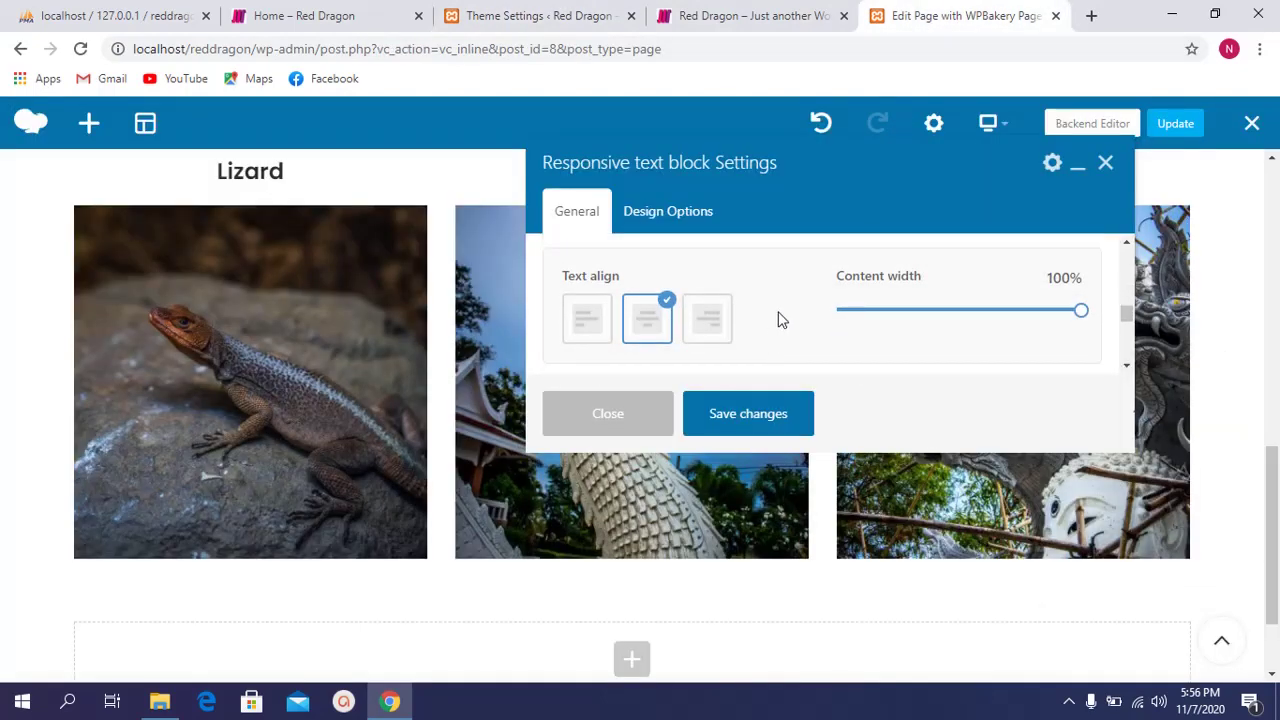
{"action": "scroll", "coordinate": [775, 345], "scroll_direction": "down", "scroll_amount": 4}
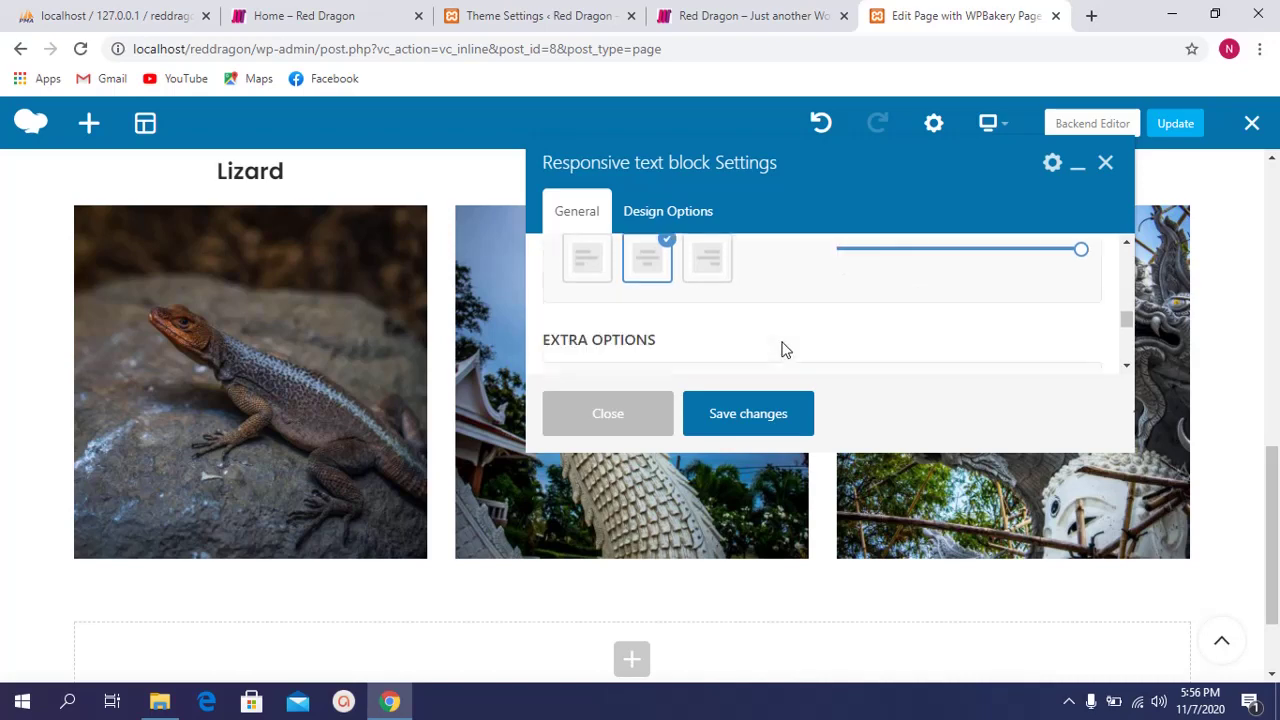
{"action": "scroll", "coordinate": [785, 331], "scroll_direction": "up", "scroll_amount": 2}
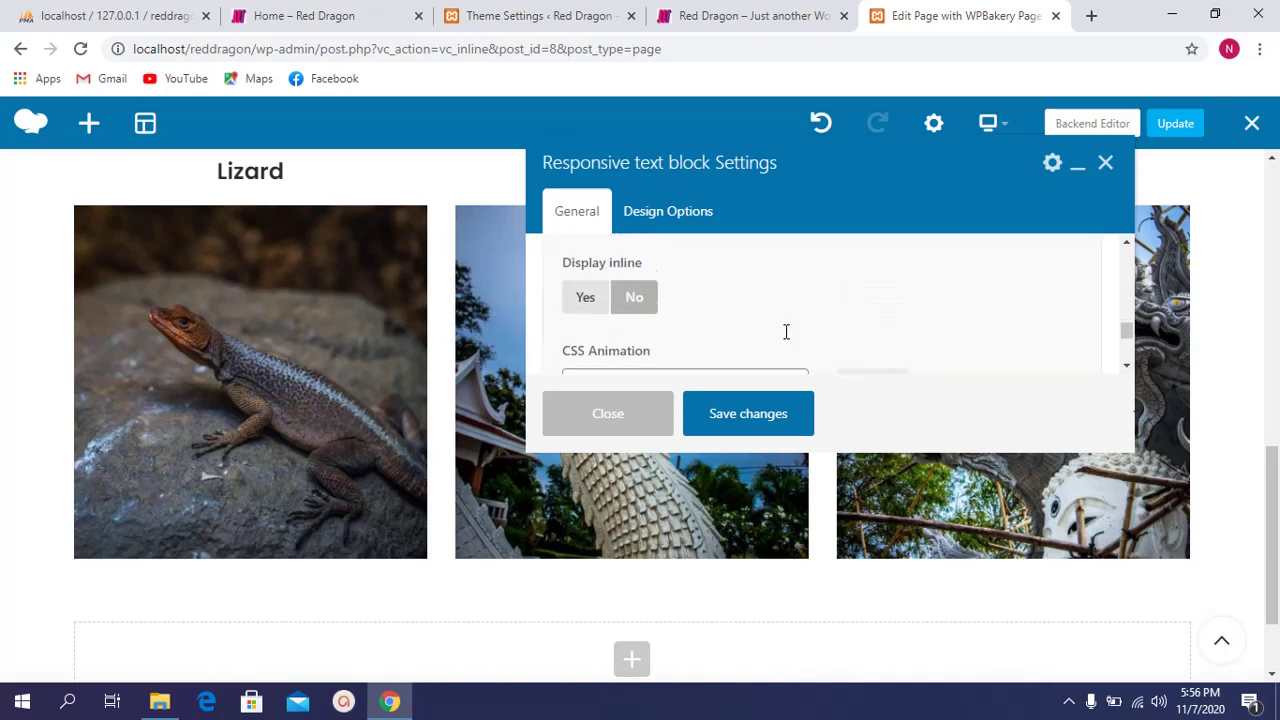
{"action": "scroll", "coordinate": [785, 331], "scroll_direction": "down", "scroll_amount": 2}
{"action": "scroll", "coordinate": [770, 355], "scroll_direction": "down", "scroll_amount": 2}
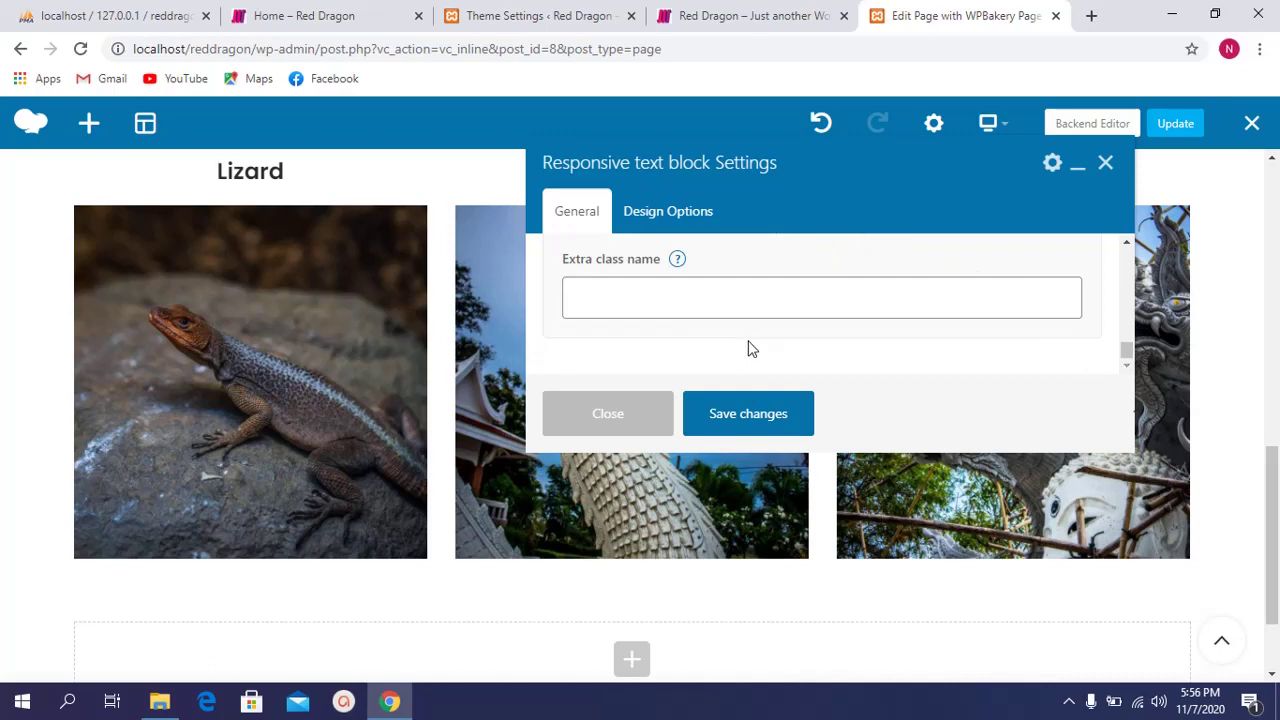
{"action": "scroll", "coordinate": [752, 347], "scroll_direction": "up", "scroll_amount": 2}
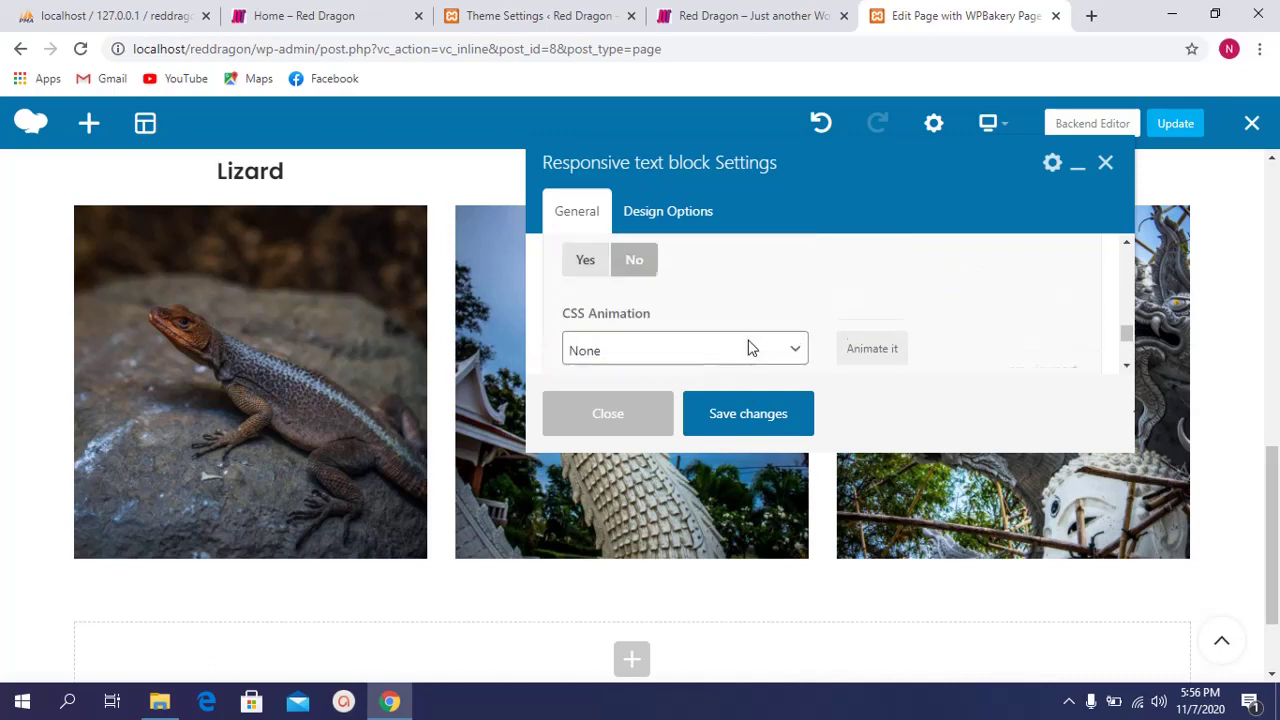
{"action": "left_click", "coordinate": [734, 429]}
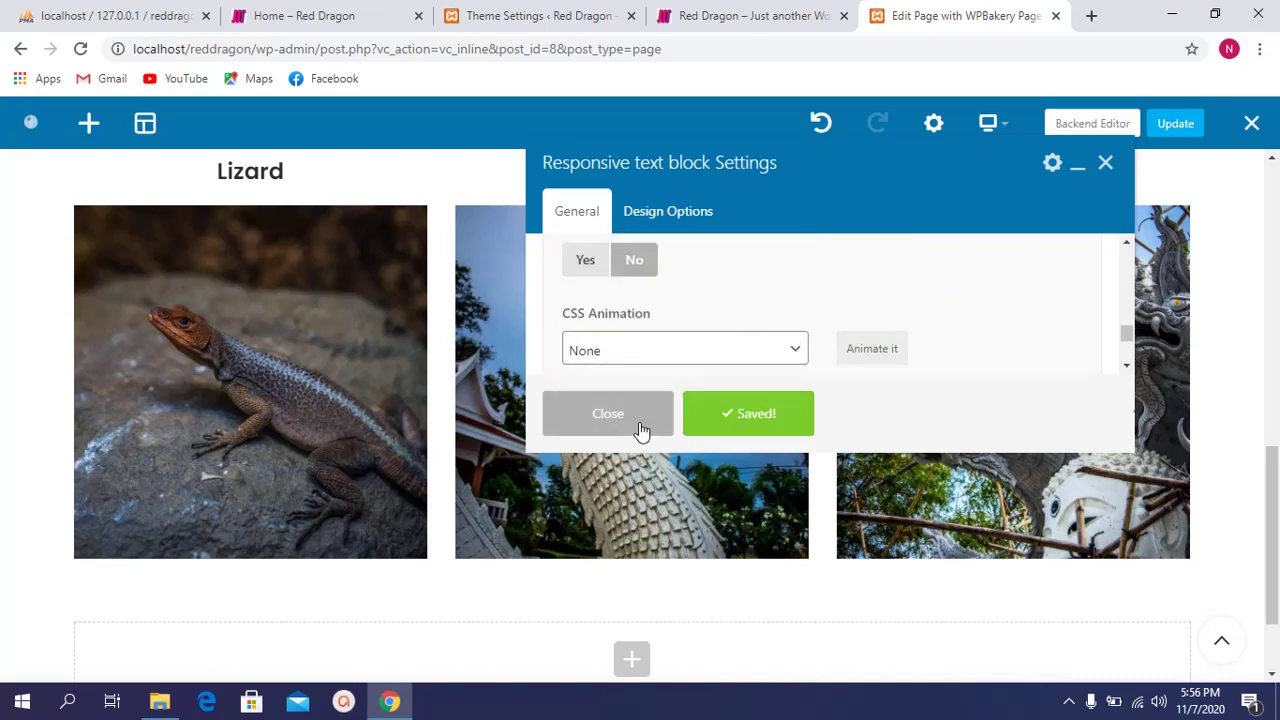
{"action": "left_click", "coordinate": [640, 428]}
{"action": "scroll", "coordinate": [430, 510], "scroll_direction": "down", "scroll_amount": 1}
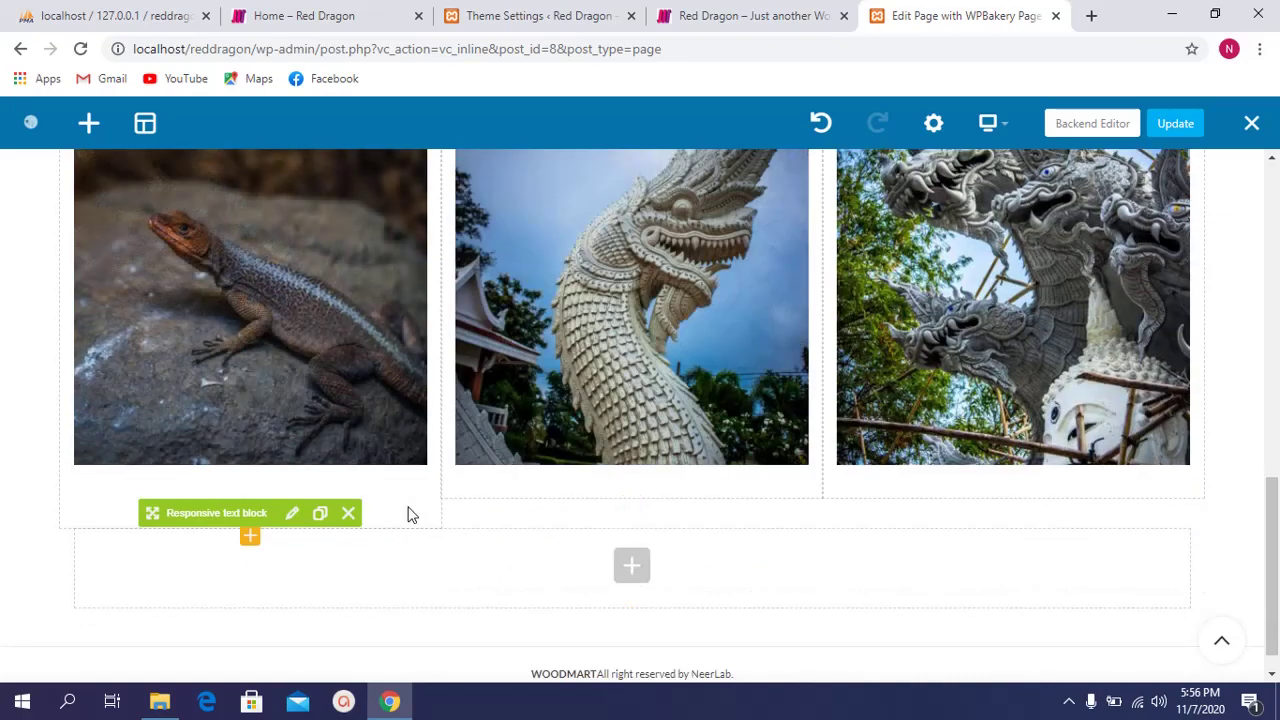
Step: Reopen the text block's Design Options and set its border colour to grey
{"action": "left_click", "coordinate": [290, 516]}
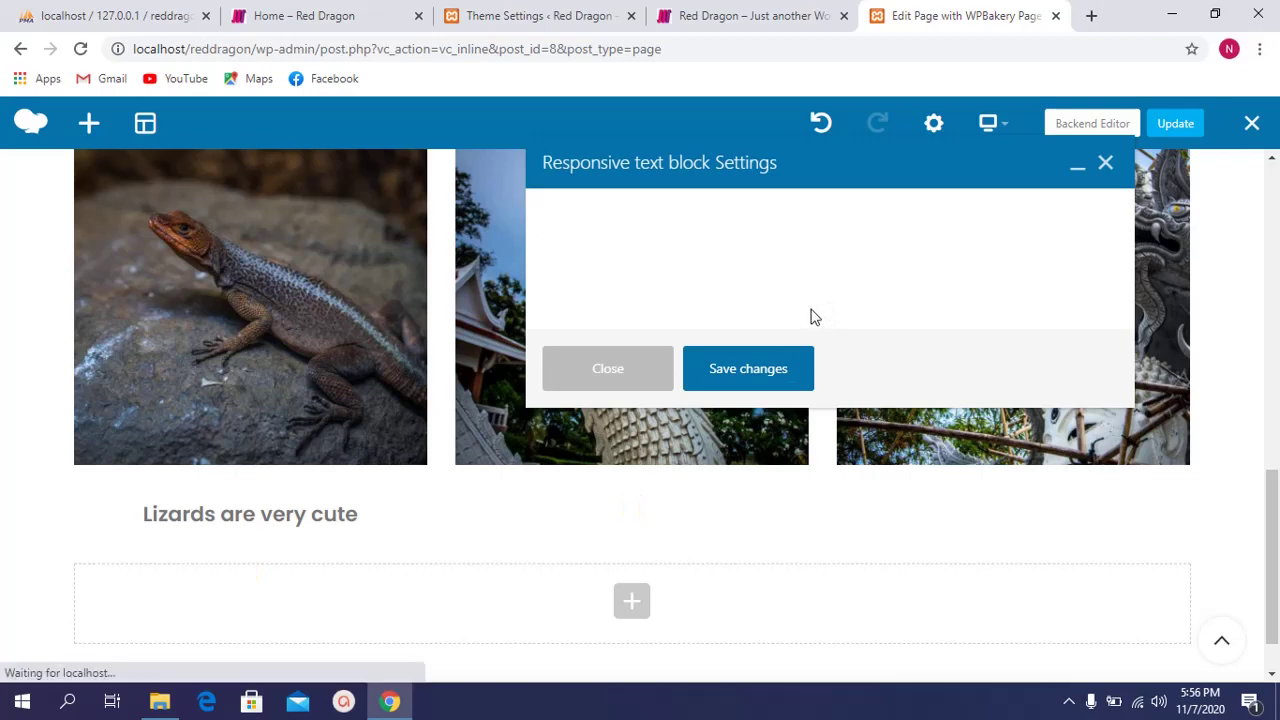
{"action": "left_click", "coordinate": [674, 216]}
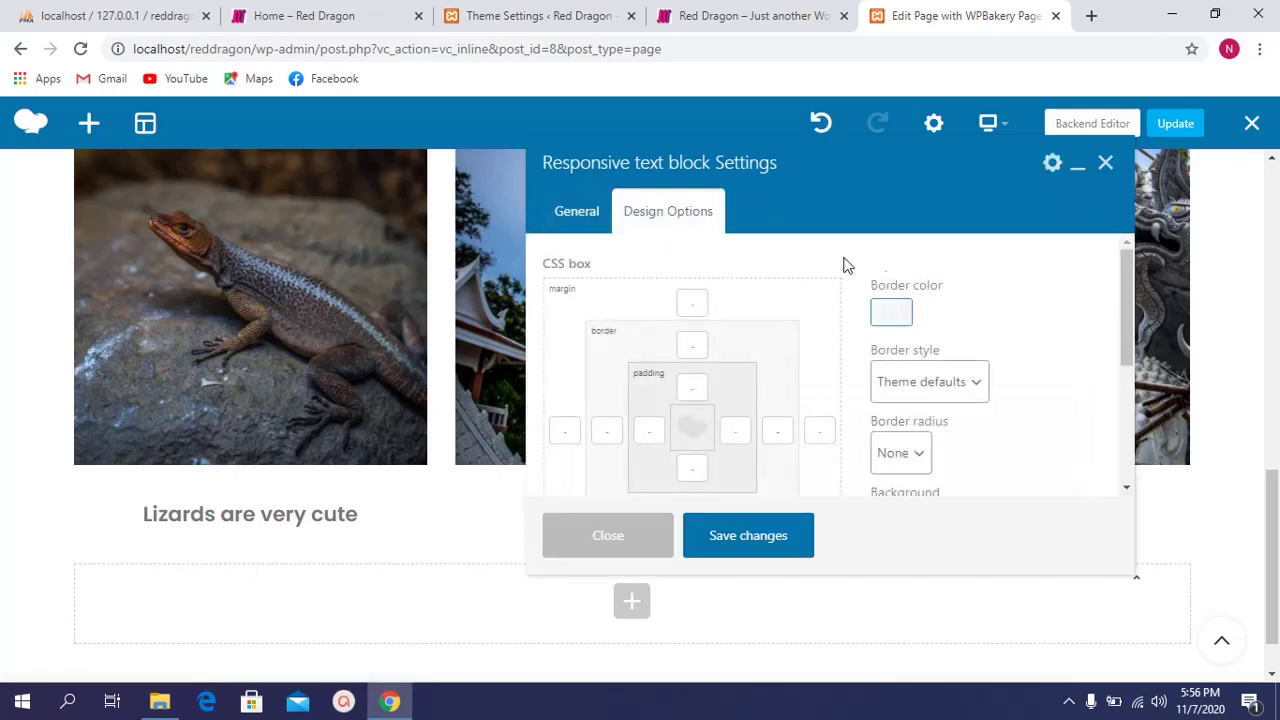
{"action": "left_click", "coordinate": [896, 317]}
{"action": "scroll", "coordinate": [914, 275], "scroll_direction": "down", "scroll_amount": 1}
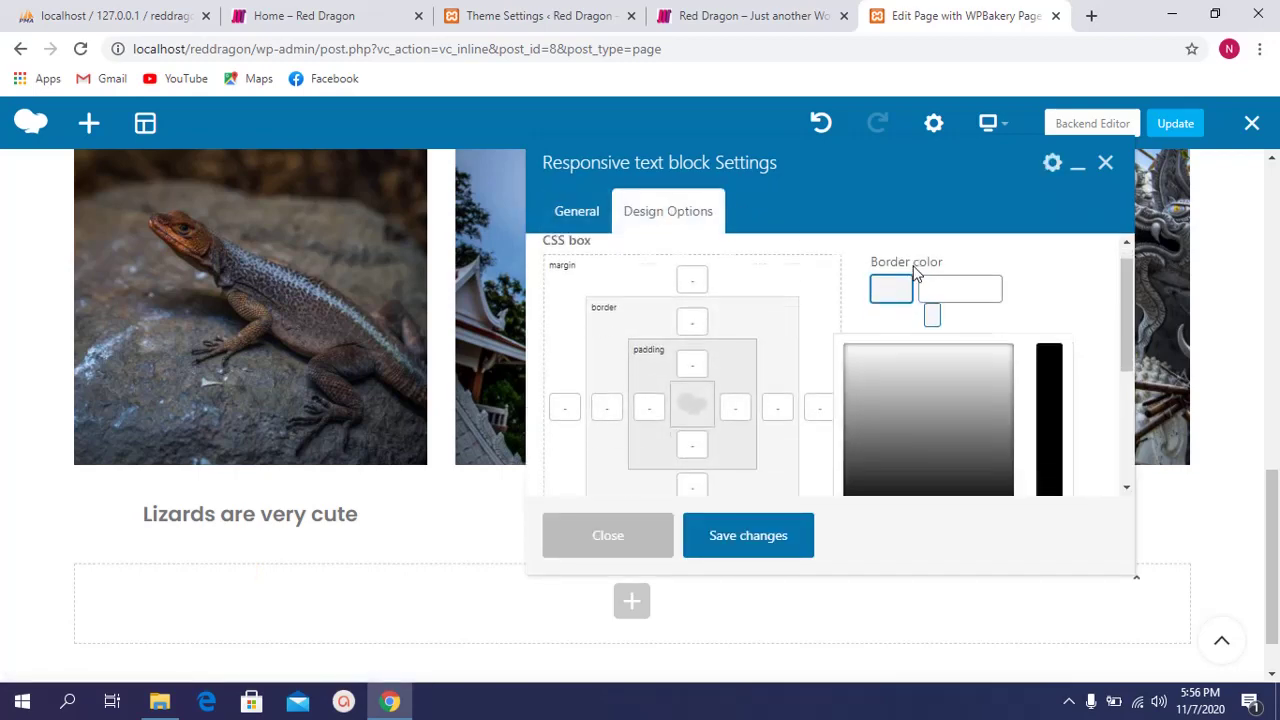
{"action": "left_click_drag", "start_coordinate": [905, 304], "coordinate": [854, 345]}
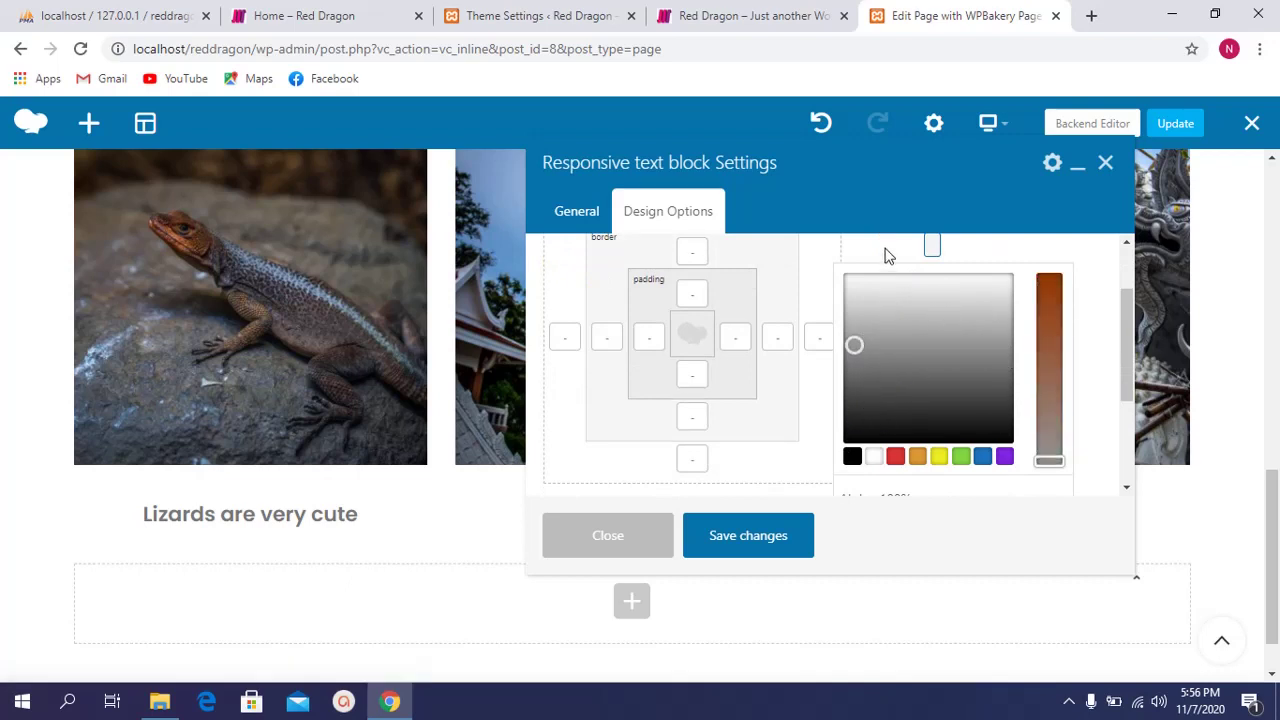
{"action": "scroll", "coordinate": [912, 397], "scroll_direction": "up", "scroll_amount": 1}
{"action": "left_click_drag", "start_coordinate": [868, 414], "coordinate": [852, 440]}
{"action": "left_click", "coordinate": [863, 340]}
{"action": "scroll", "coordinate": [971, 389], "scroll_direction": "down", "scroll_amount": 1}
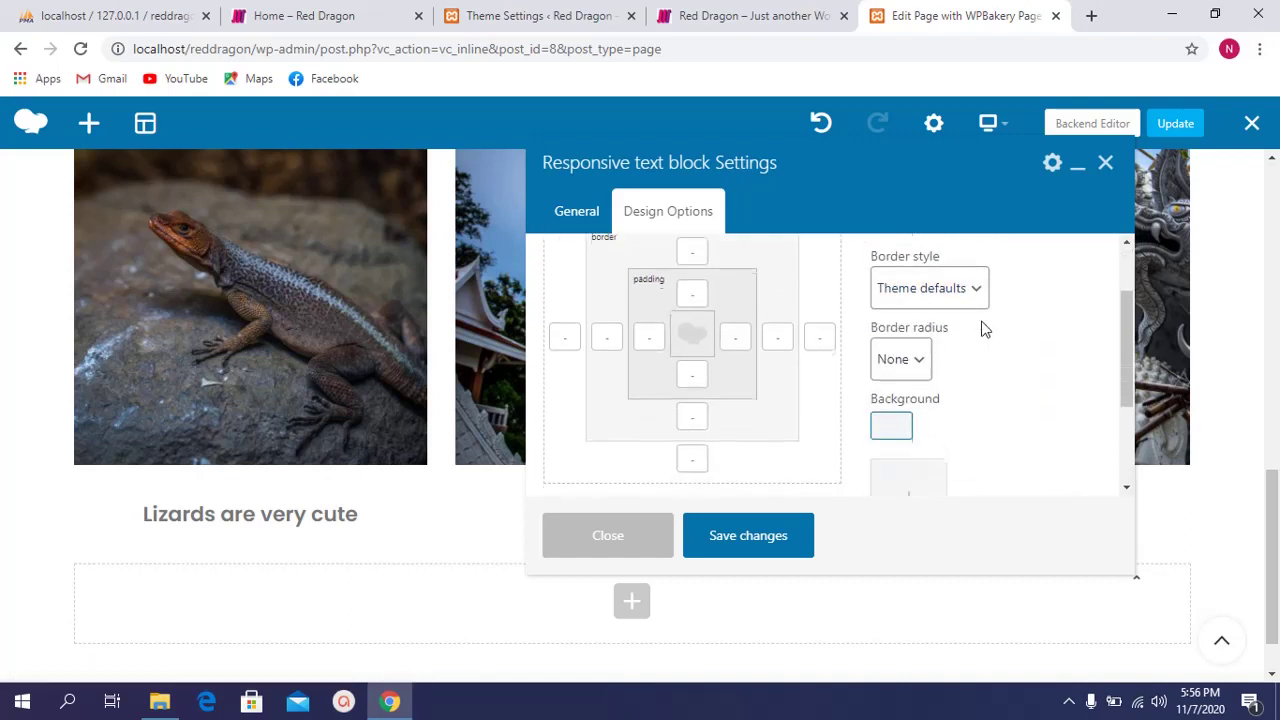
{"action": "left_click", "coordinate": [971, 289]}
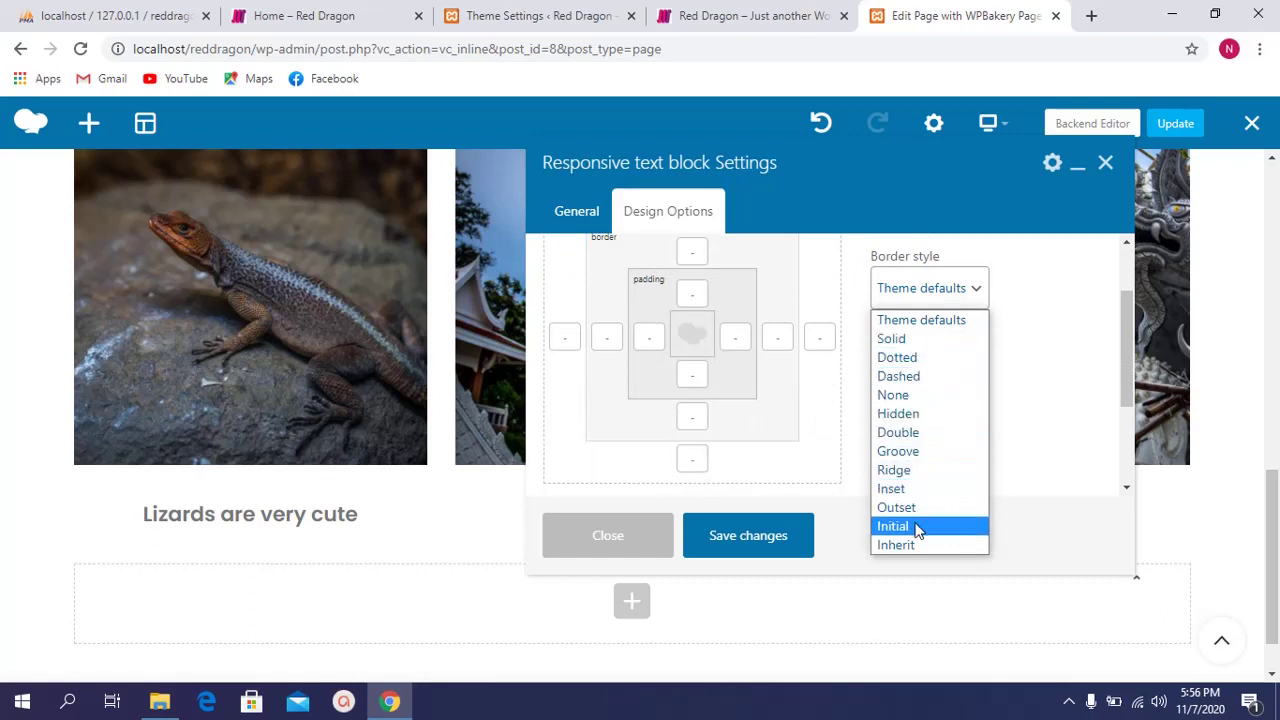
Step: Give the text block a solid border with a 5px border radius
{"action": "left_click", "coordinate": [936, 341]}
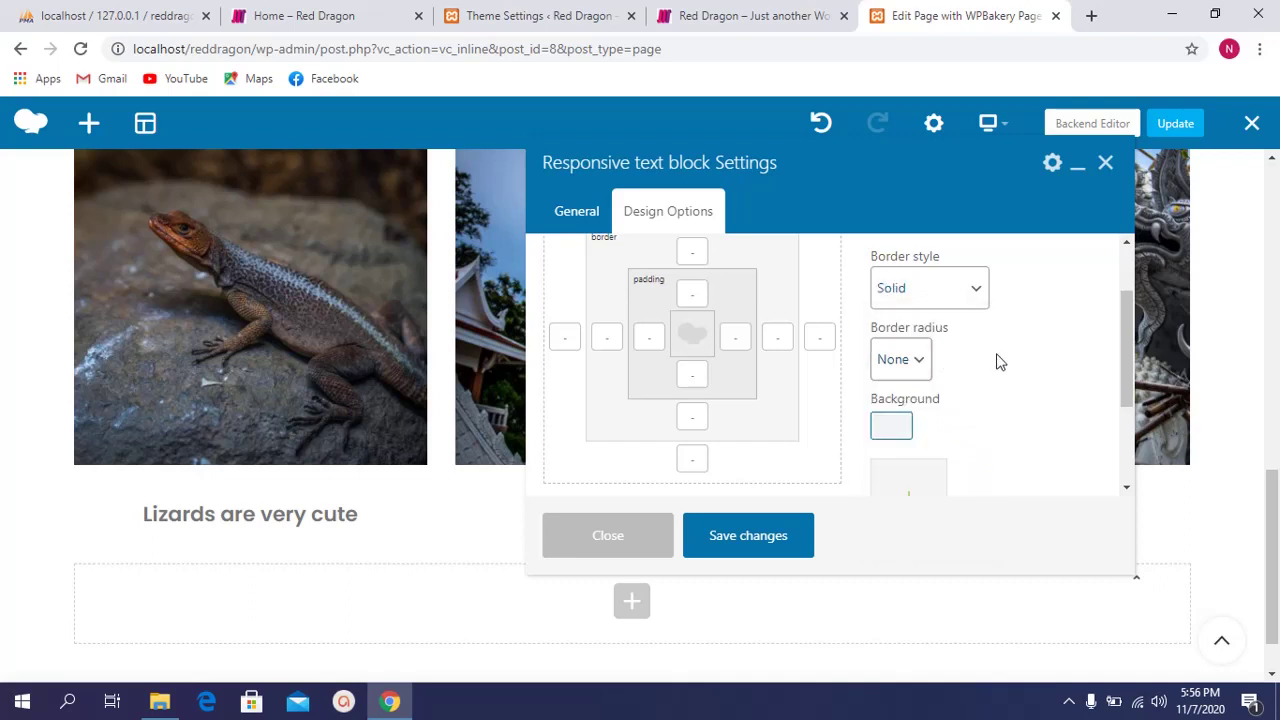
{"action": "scroll", "coordinate": [997, 362], "scroll_direction": "down", "scroll_amount": 1}
{"action": "left_click", "coordinate": [918, 266]}
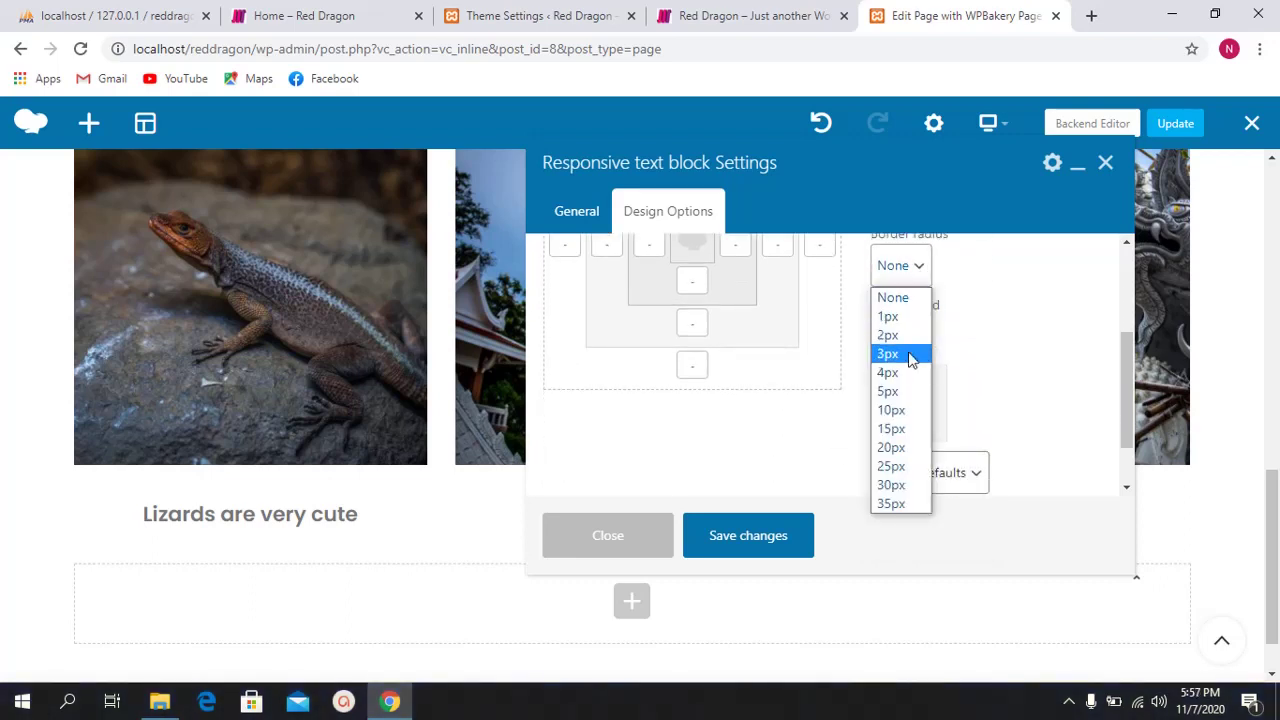
{"action": "left_click", "coordinate": [908, 391]}
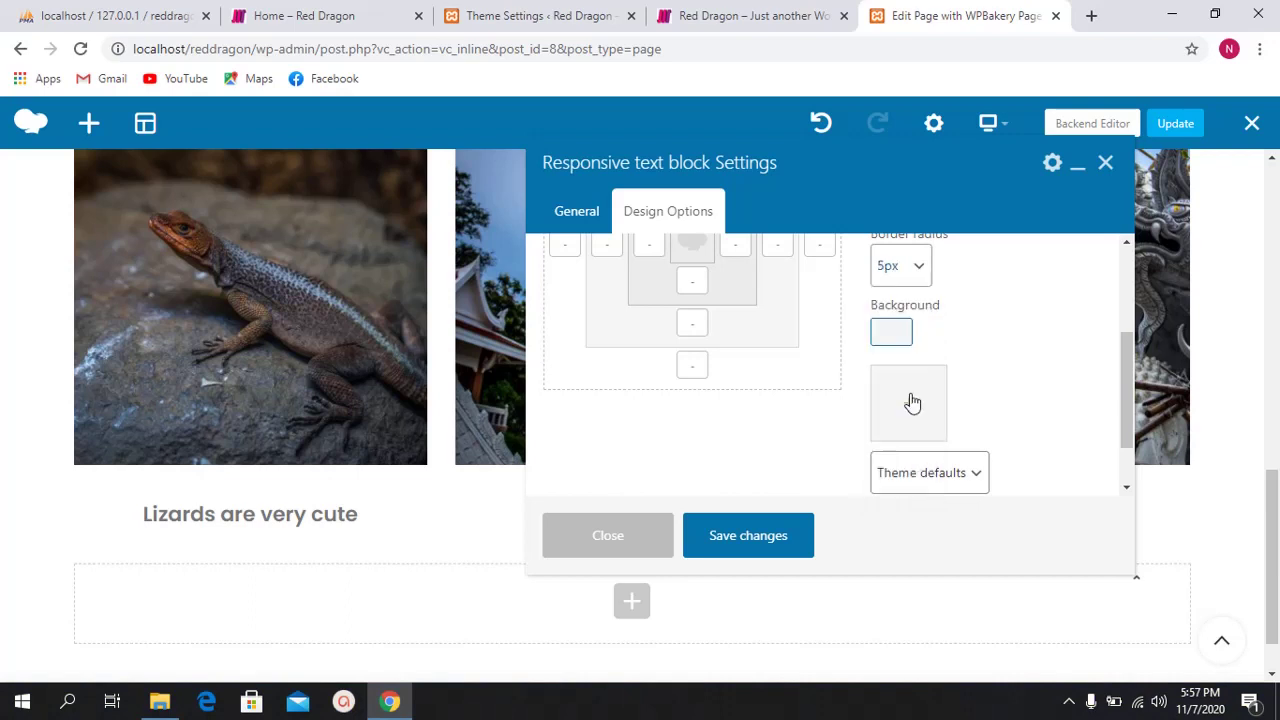
Step: Set the block's background colour to pale pink #eac7c2
{"action": "left_click", "coordinate": [907, 340]}
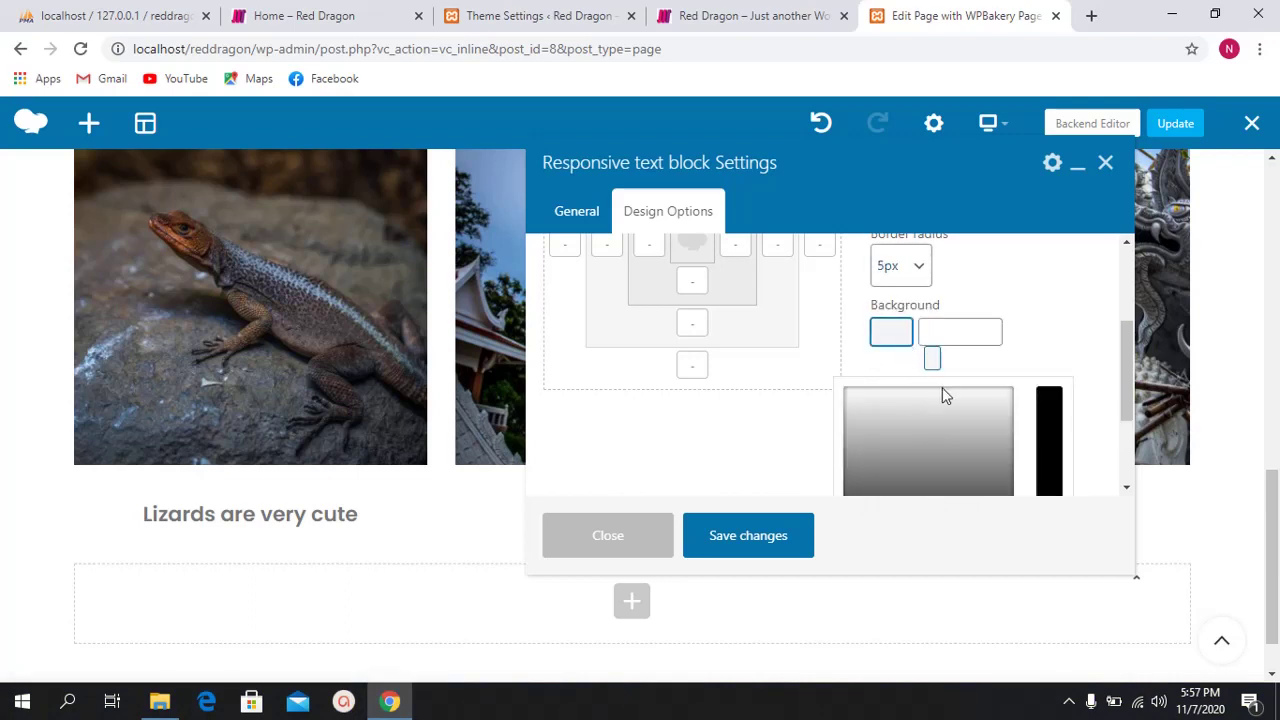
{"action": "scroll", "coordinate": [866, 423], "scroll_direction": "down", "scroll_amount": 1}
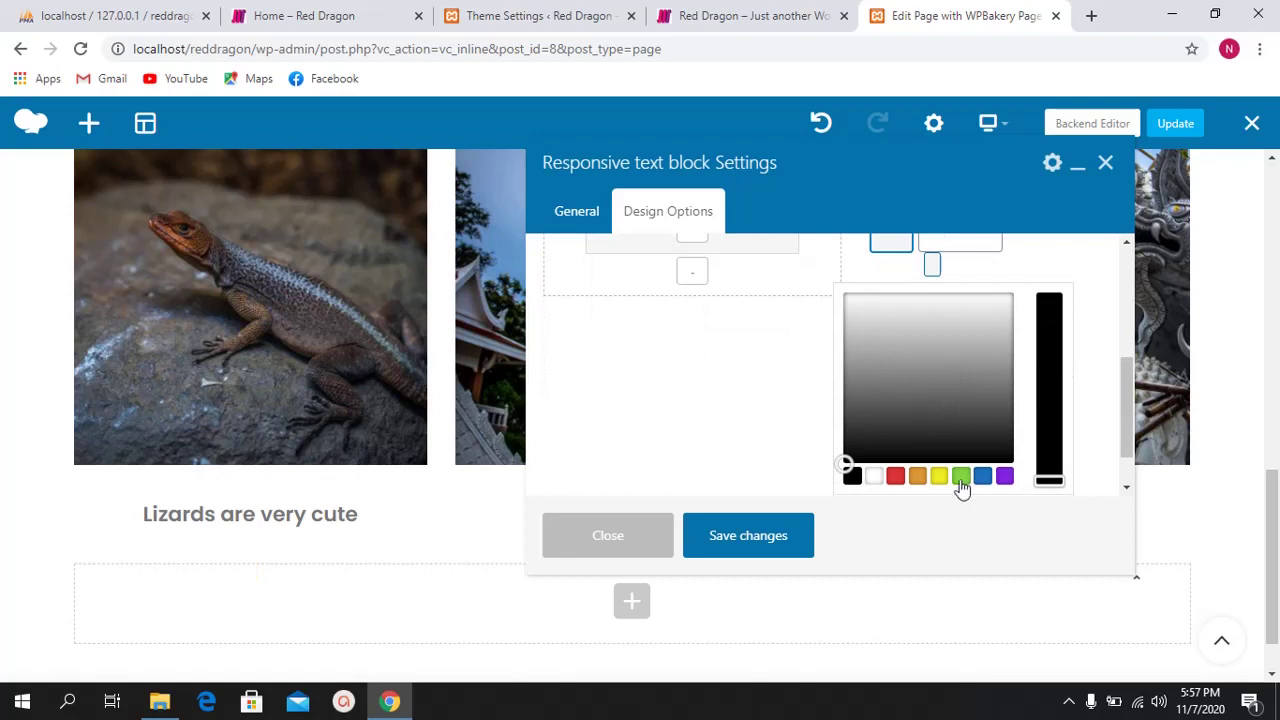
{"action": "left_click", "coordinate": [896, 476]}
{"action": "left_click_drag", "start_coordinate": [895, 375], "coordinate": [848, 306]}
{"action": "left_click_drag", "start_coordinate": [1060, 341], "coordinate": [1051, 453]}
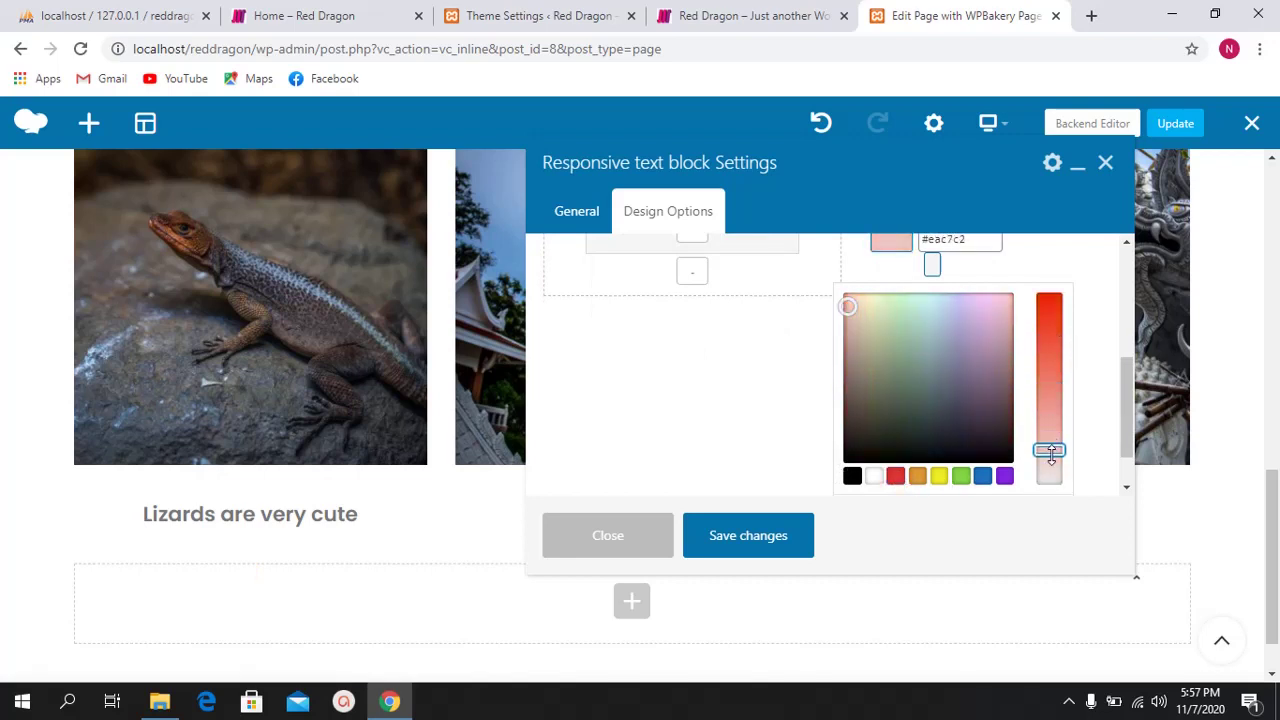
{"action": "left_click", "coordinate": [1028, 270]}
{"action": "scroll", "coordinate": [985, 411], "scroll_direction": "up", "scroll_amount": 1}
{"action": "scroll", "coordinate": [982, 393], "scroll_direction": "down", "scroll_amount": 1}
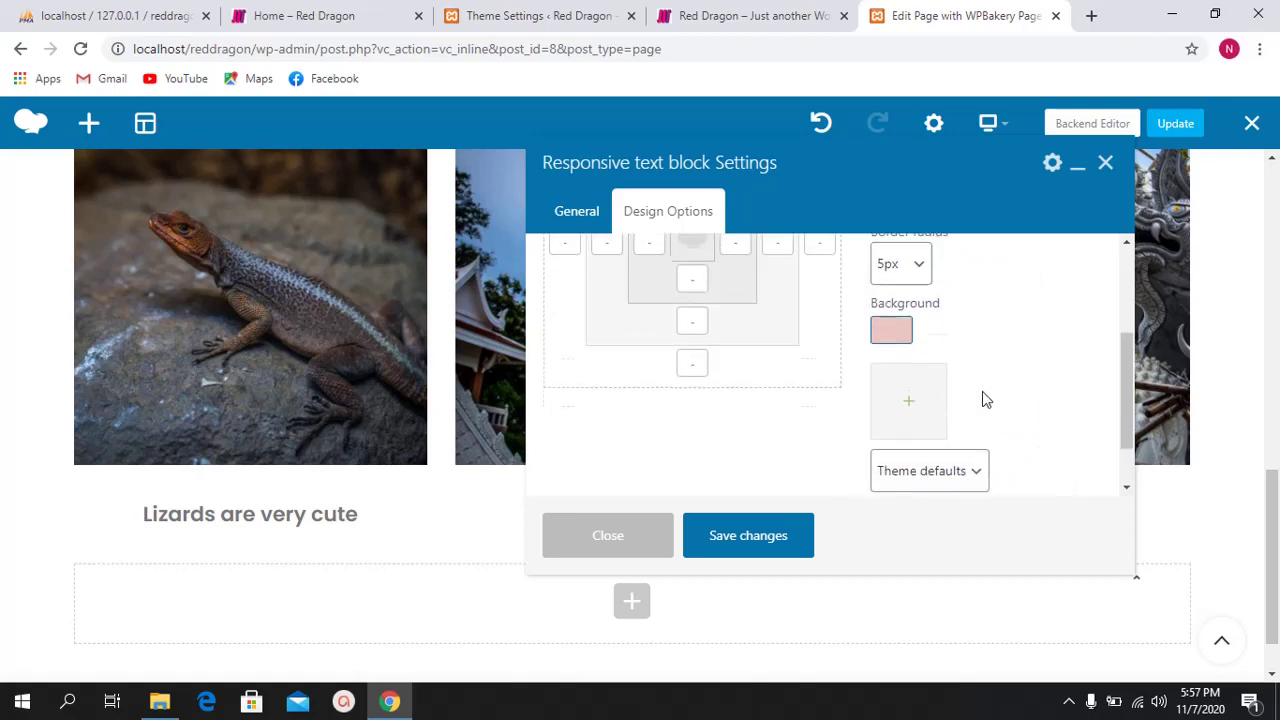
{"action": "left_click", "coordinate": [914, 342]}
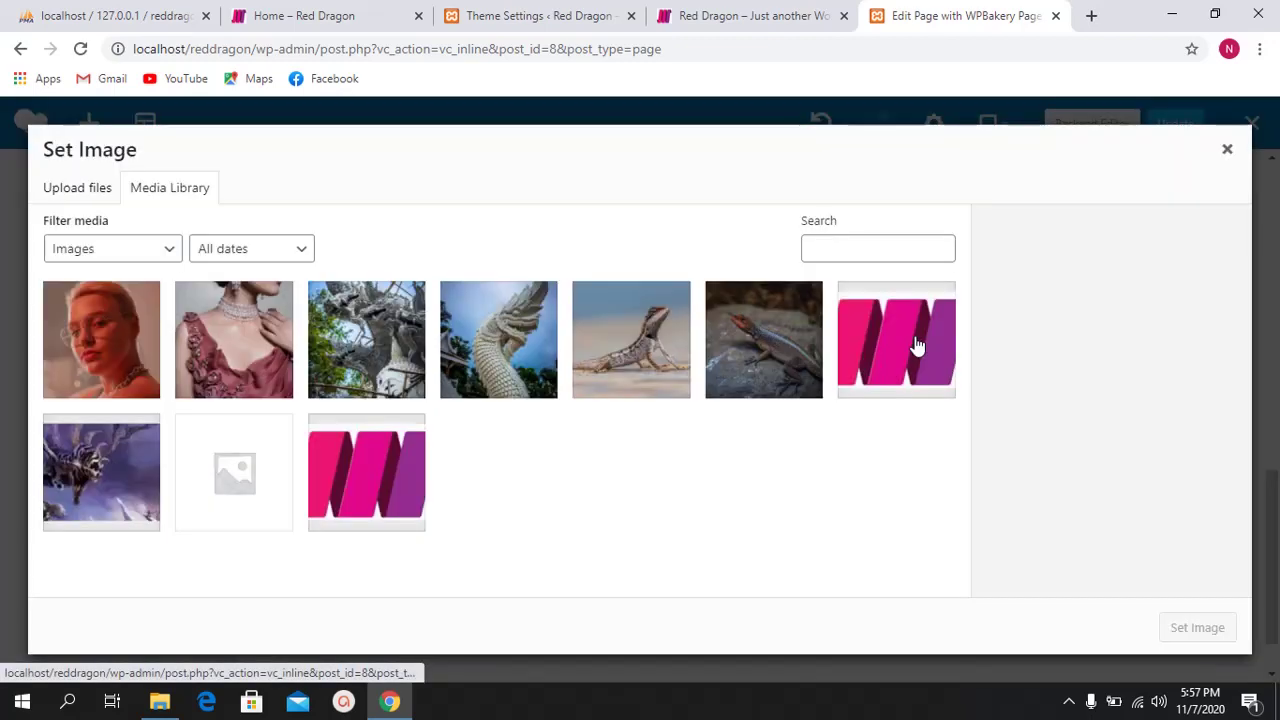
{"action": "left_click", "coordinate": [1228, 150]}
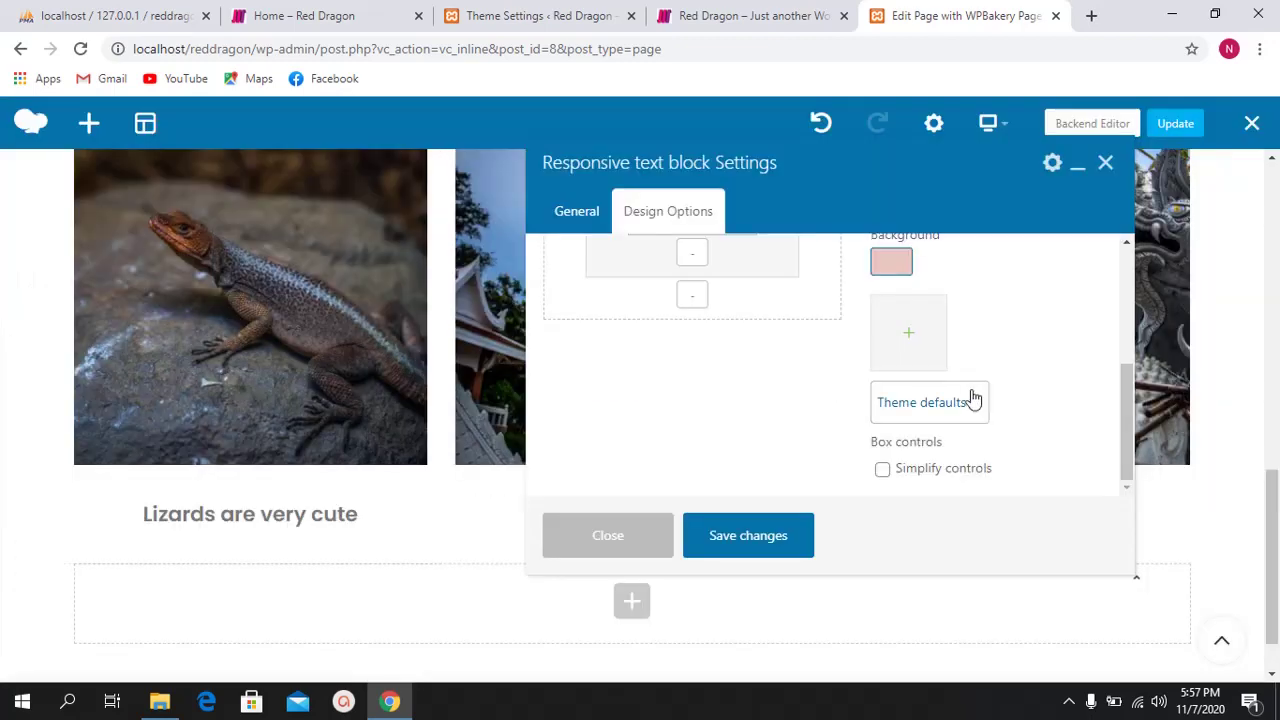
{"action": "scroll", "coordinate": [900, 414], "scroll_direction": "up", "scroll_amount": 1}
{"action": "scroll", "coordinate": [567, 505], "scroll_direction": "down", "scroll_amount": 1}
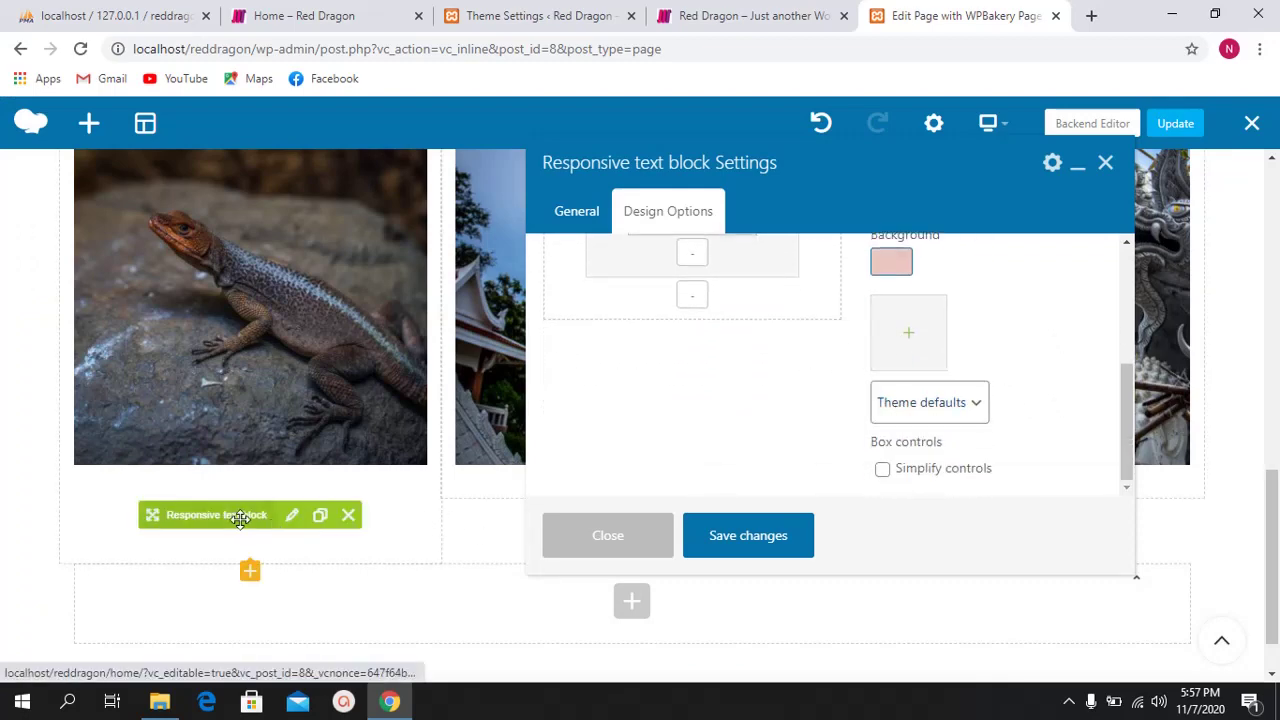
{"action": "scroll", "coordinate": [932, 381], "scroll_direction": "up", "scroll_amount": 1}
{"action": "scroll", "coordinate": [914, 366], "scroll_direction": "down", "scroll_amount": 1}
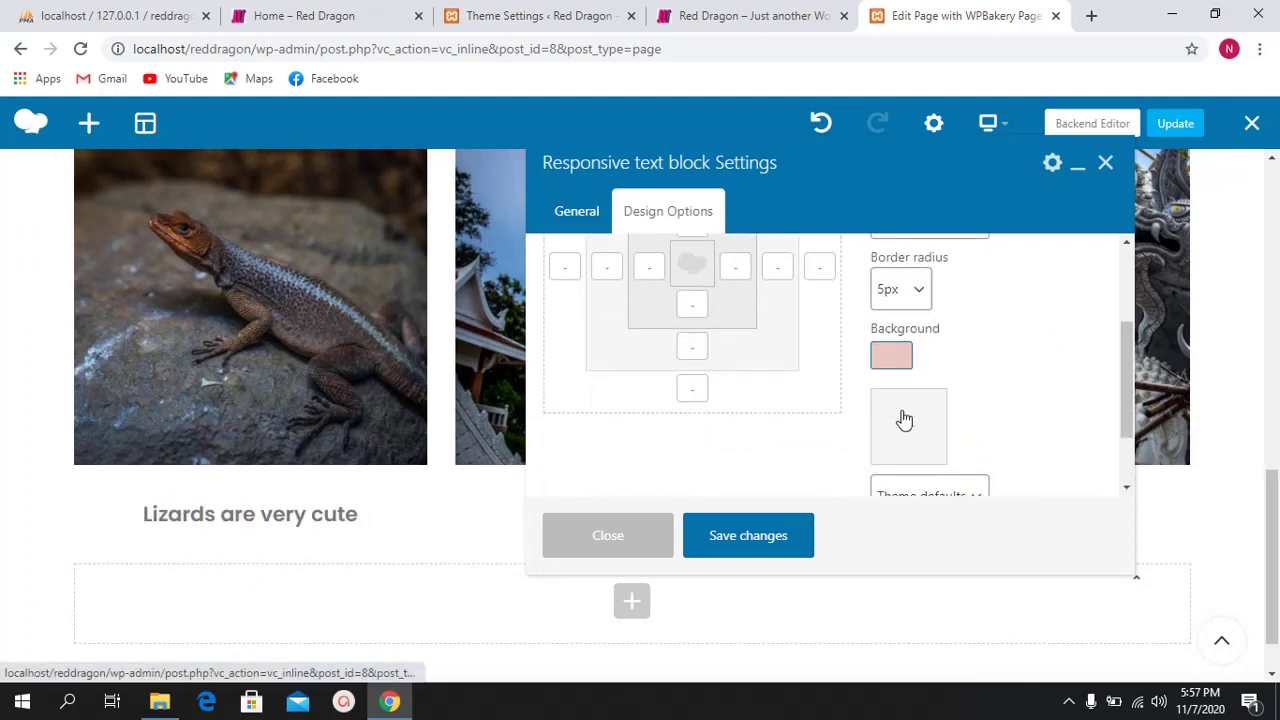
{"action": "left_click", "coordinate": [903, 420]}
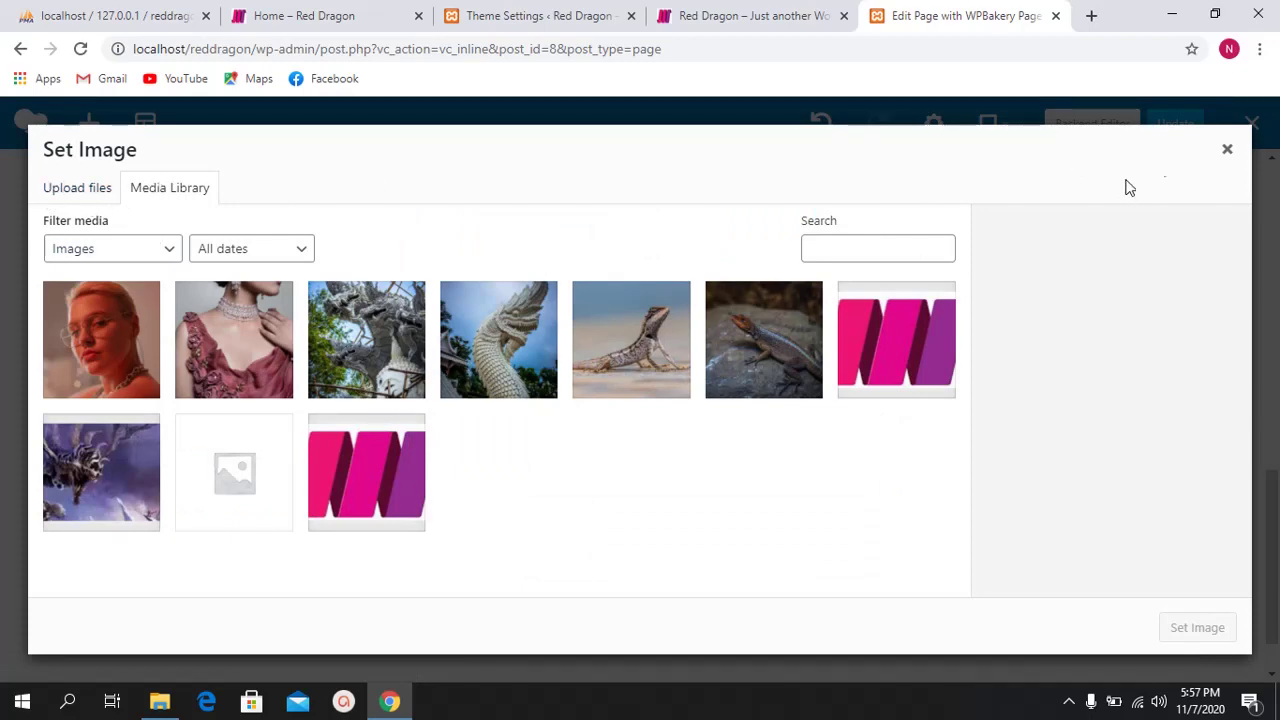
{"action": "left_click", "coordinate": [1224, 152]}
{"action": "scroll", "coordinate": [950, 408], "scroll_direction": "down", "scroll_amount": 1}
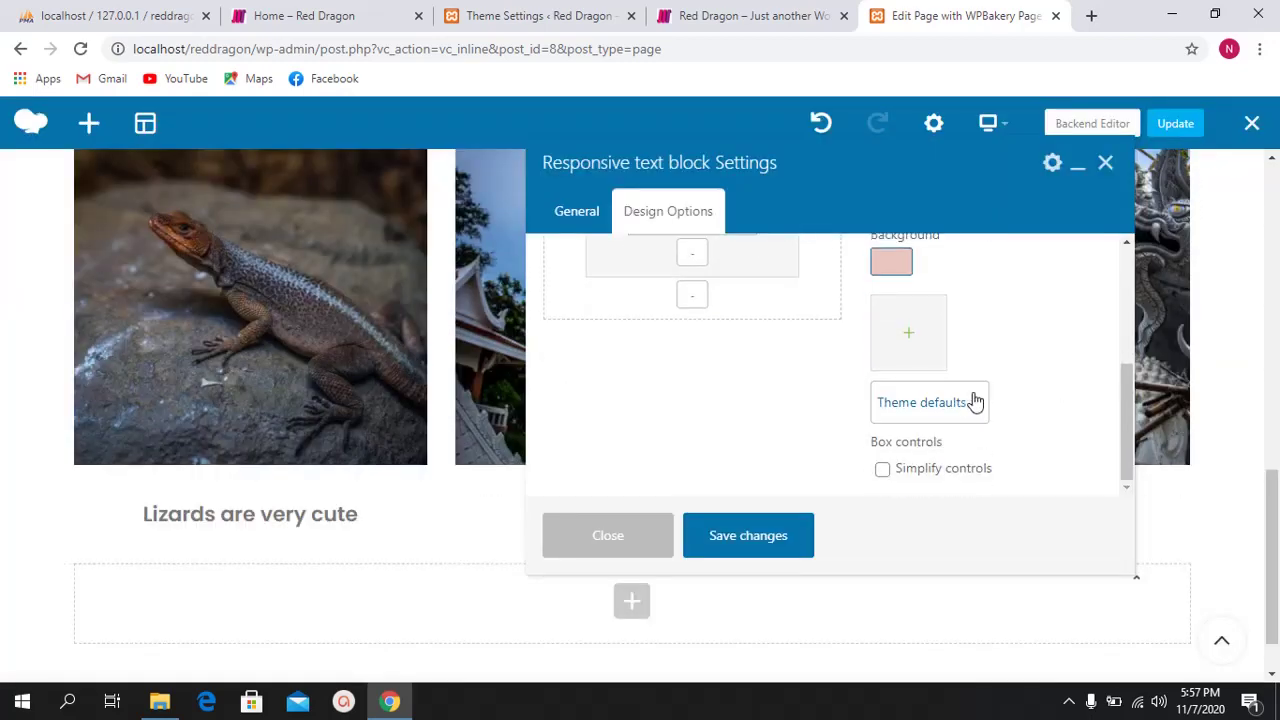
{"action": "scroll", "coordinate": [970, 402], "scroll_direction": "up", "scroll_amount": 1}
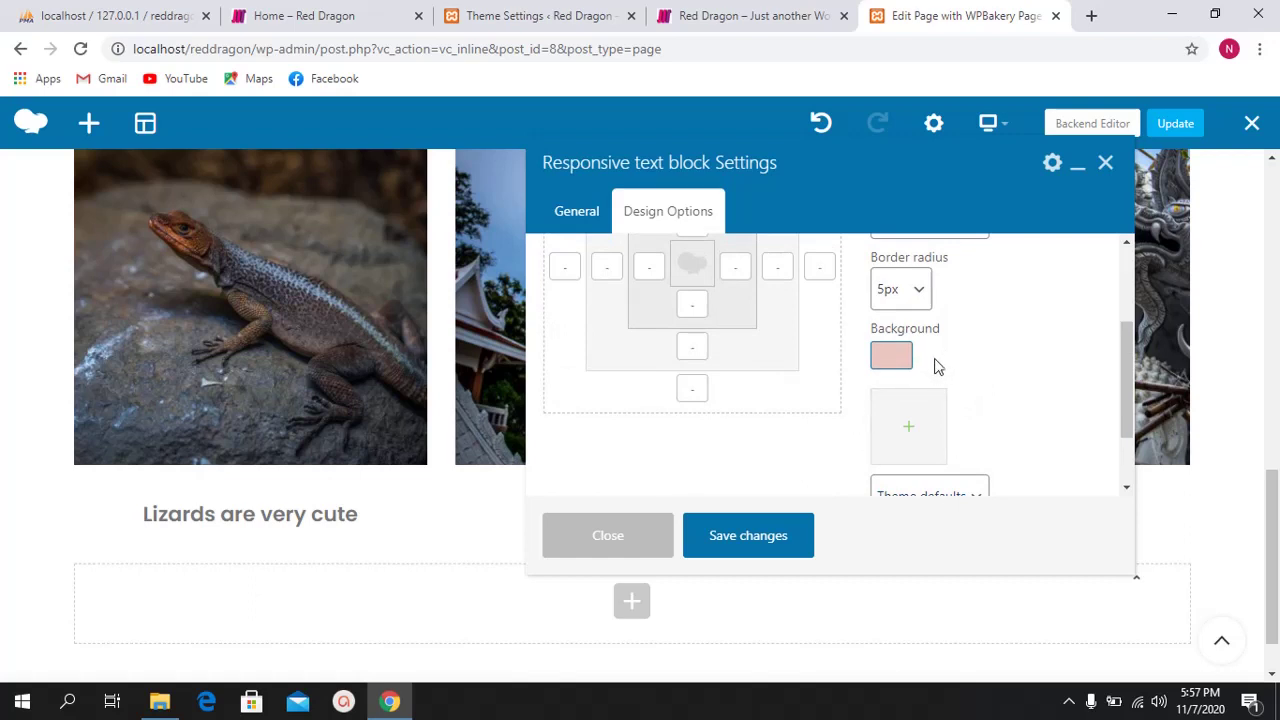
{"action": "scroll", "coordinate": [935, 378], "scroll_direction": "up", "scroll_amount": 2}
{"action": "scroll", "coordinate": [947, 378], "scroll_direction": "down", "scroll_amount": 3}
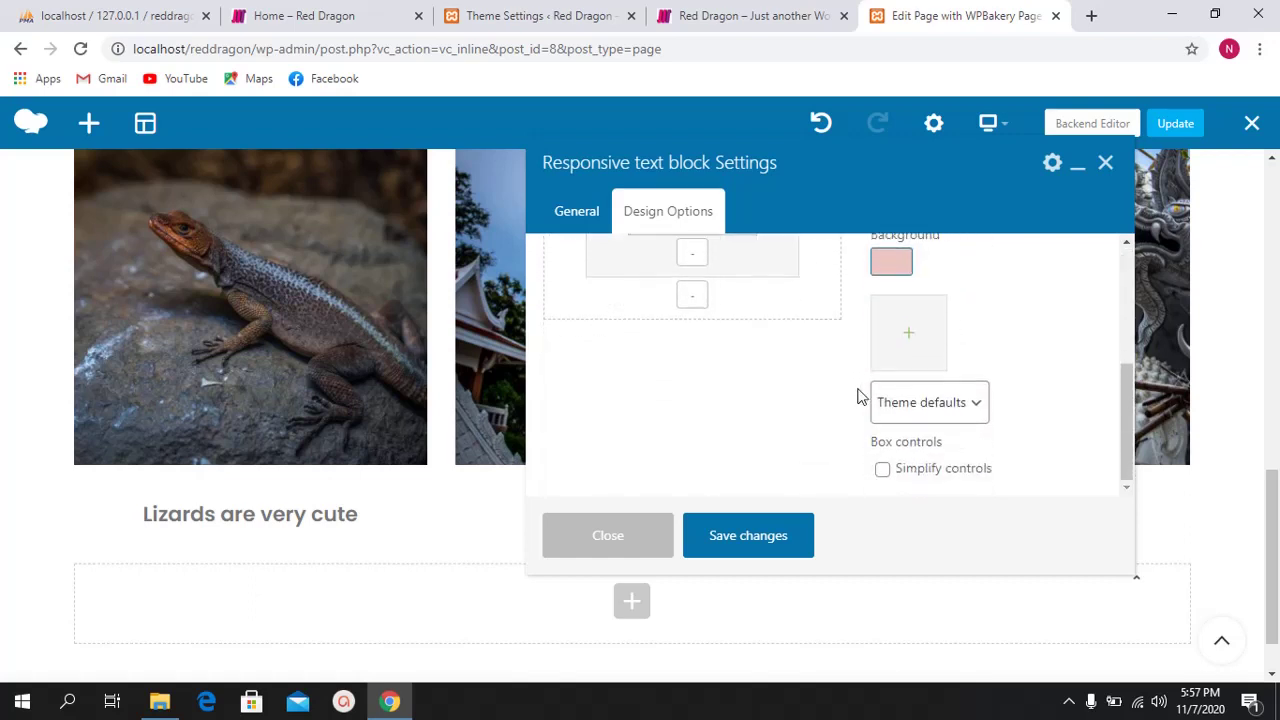
{"action": "left_click", "coordinate": [750, 536]}
Step: Close and reopen the Lizards block settings, set Display inline to Yes, and save
{"action": "left_click", "coordinate": [622, 540]}
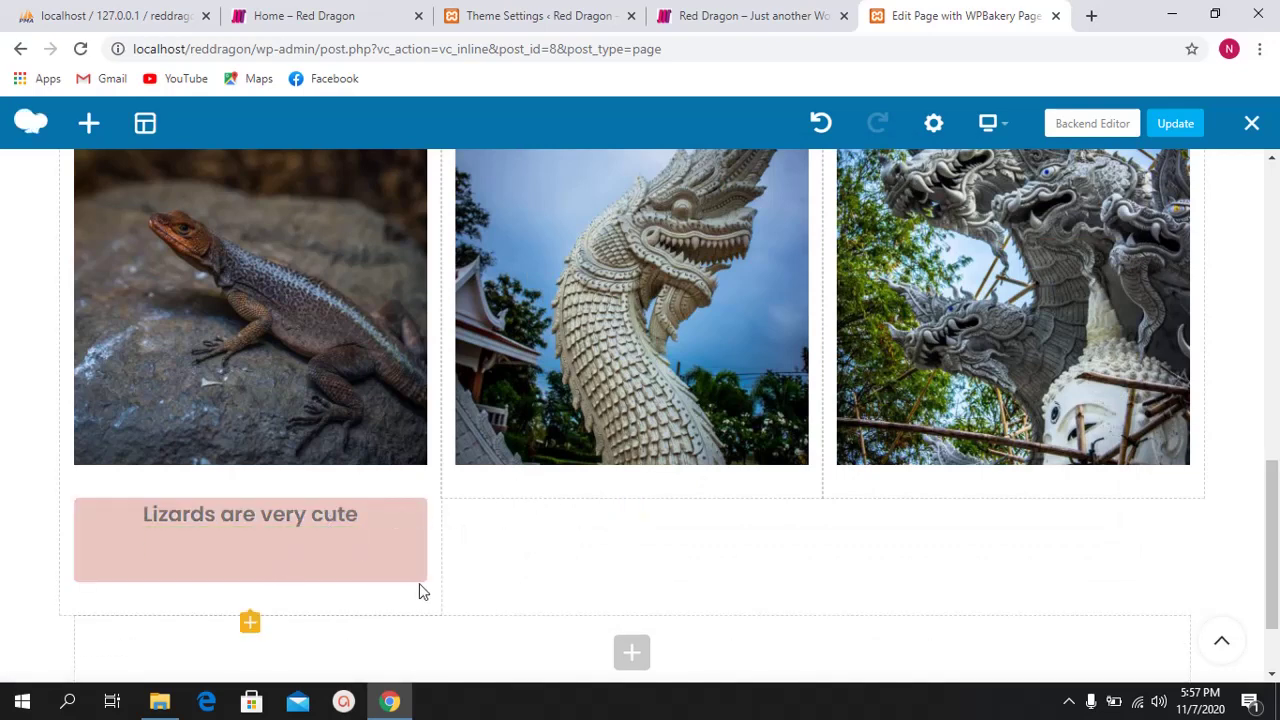
{"action": "mouse_move", "coordinate": [362, 540]}
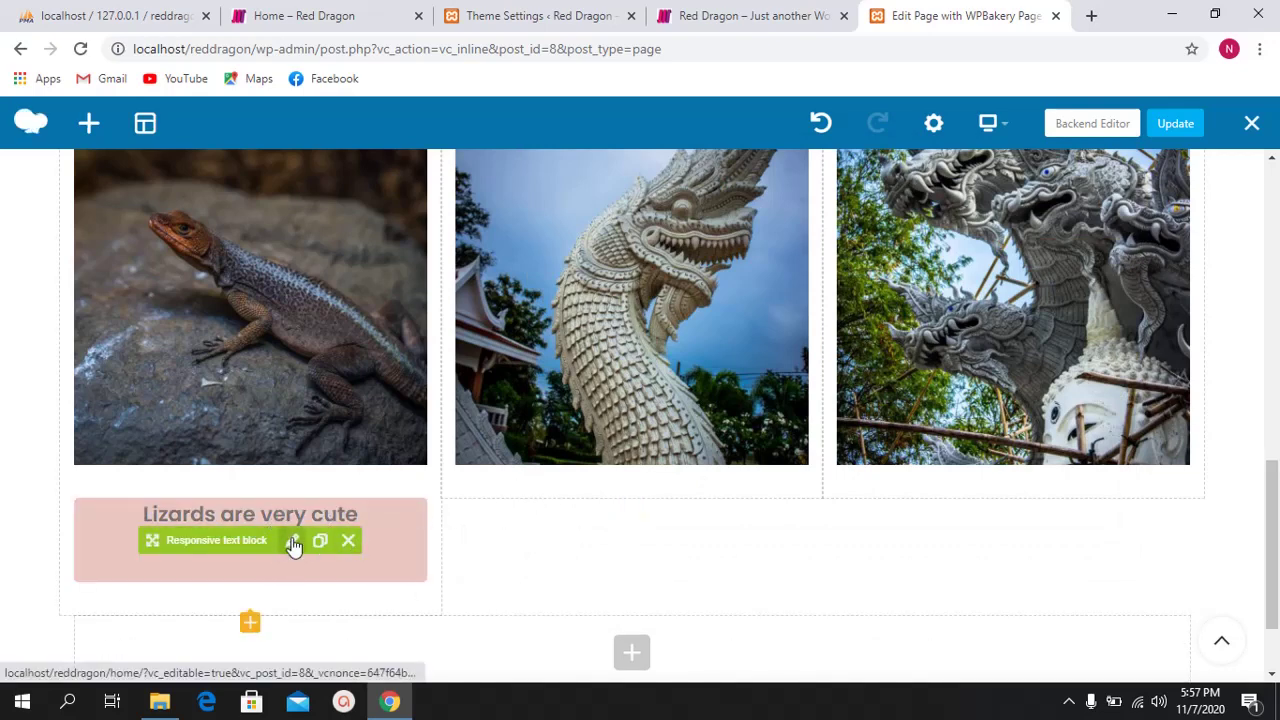
{"action": "left_click", "coordinate": [292, 540]}
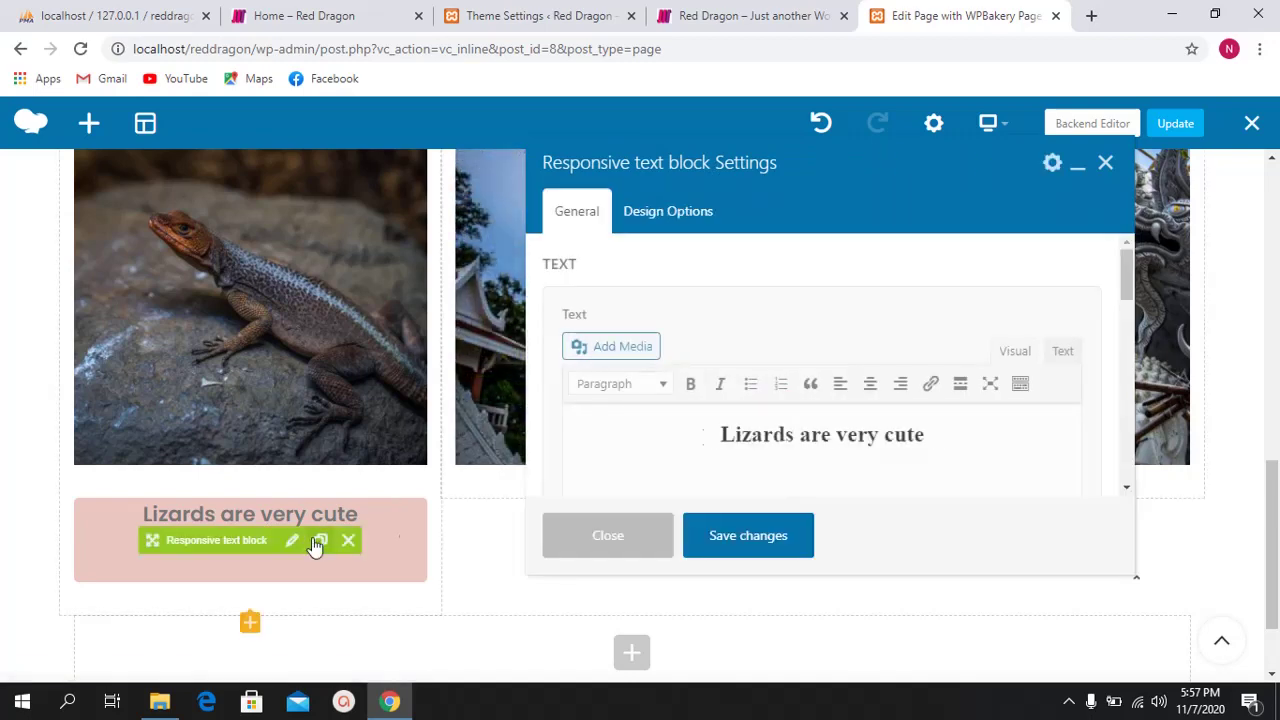
{"action": "scroll", "coordinate": [820, 410], "scroll_direction": "down", "scroll_amount": 4}
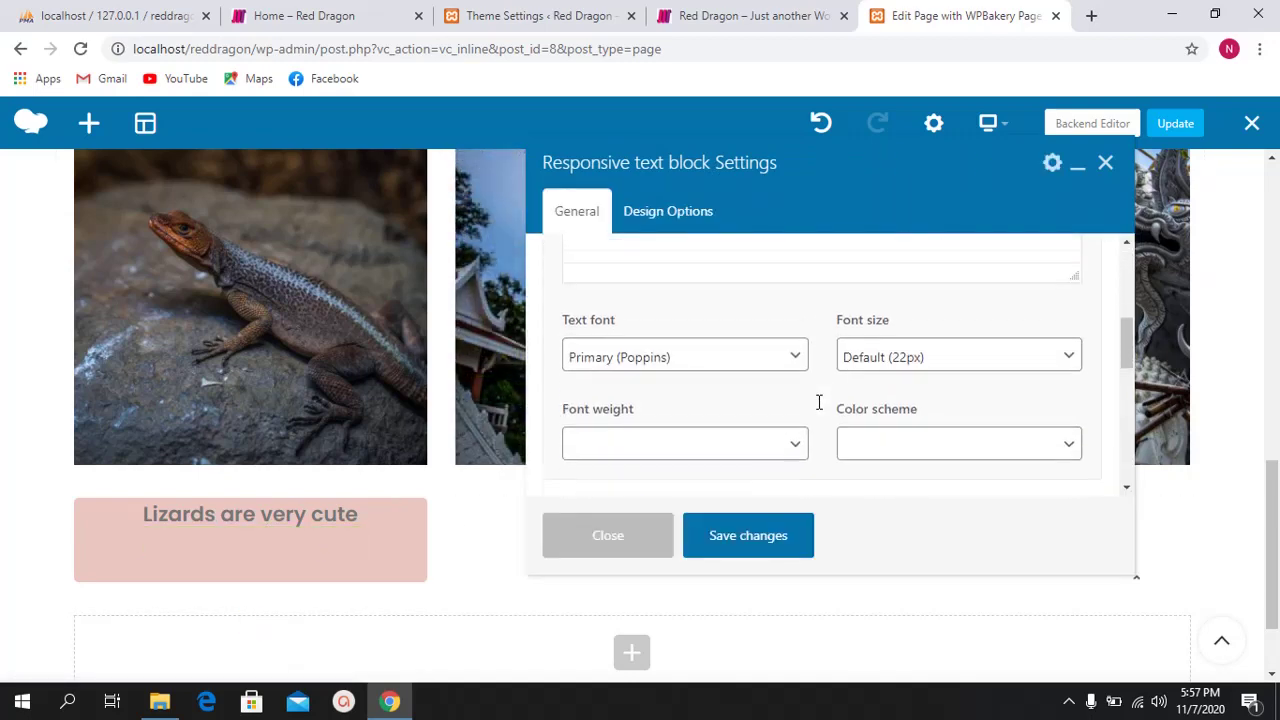
{"action": "scroll", "coordinate": [820, 403], "scroll_direction": "down", "scroll_amount": 2}
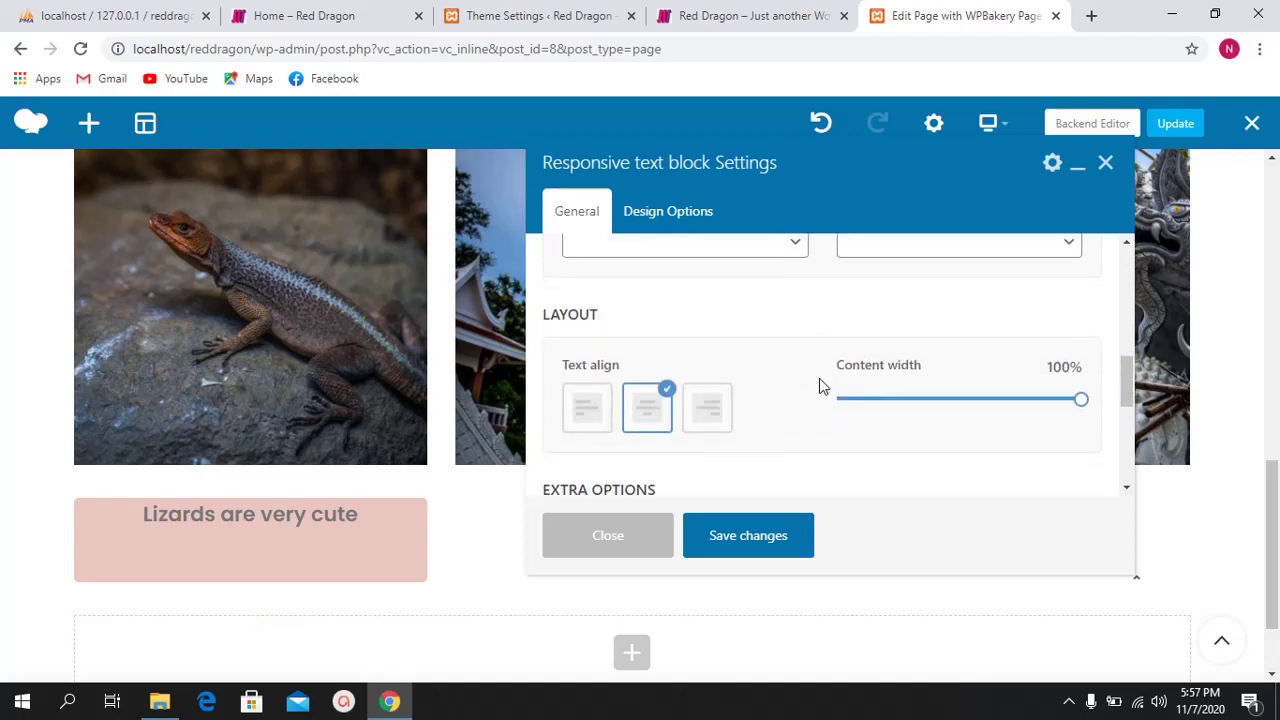
{"action": "scroll", "coordinate": [820, 388], "scroll_direction": "down", "scroll_amount": 3}
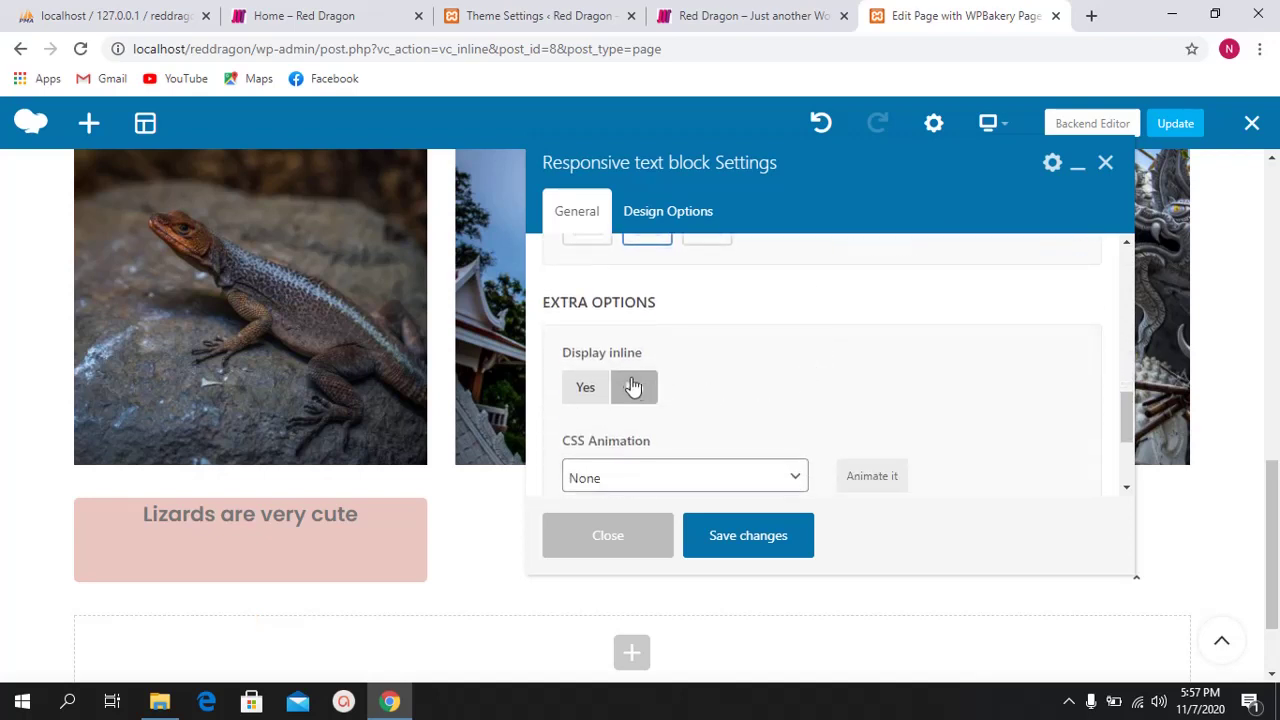
{"action": "left_click", "coordinate": [592, 389]}
{"action": "scroll", "coordinate": [777, 364], "scroll_direction": "down", "scroll_amount": 1}
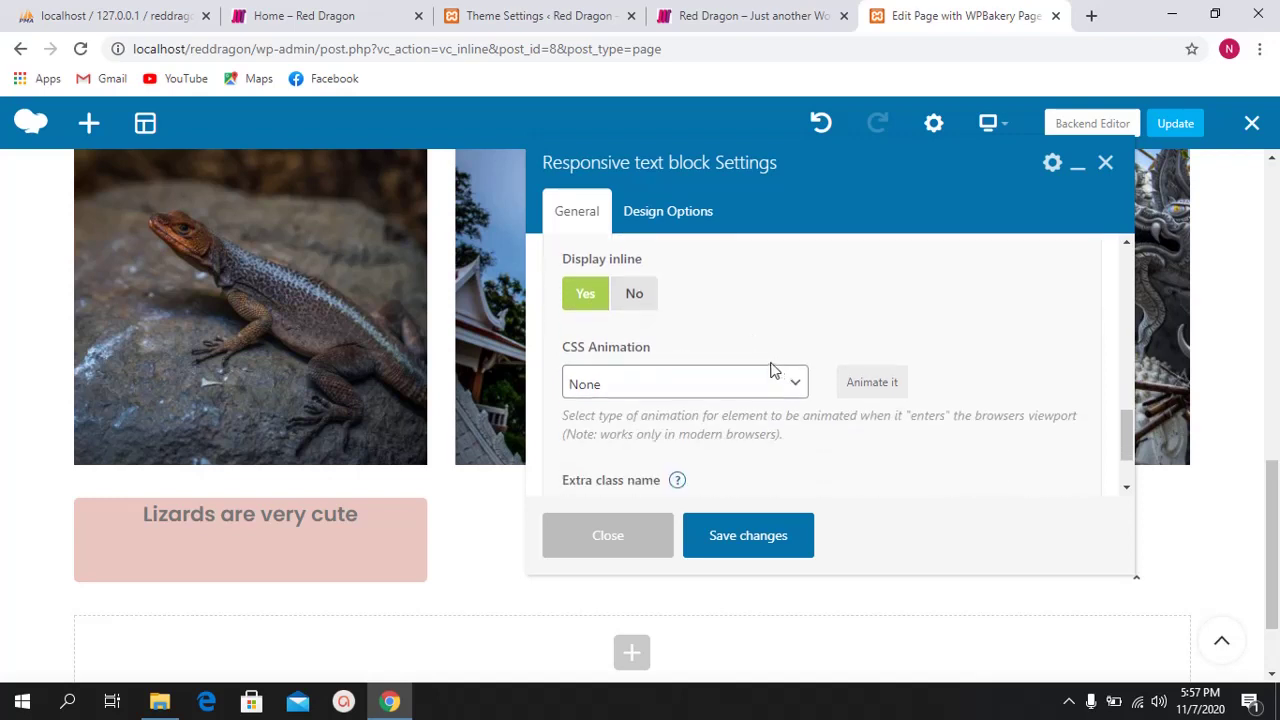
{"action": "scroll", "coordinate": [770, 370], "scroll_direction": "down", "scroll_amount": 1}
{"action": "scroll", "coordinate": [760, 363], "scroll_direction": "up", "scroll_amount": 2}
{"action": "left_click", "coordinate": [730, 535]}
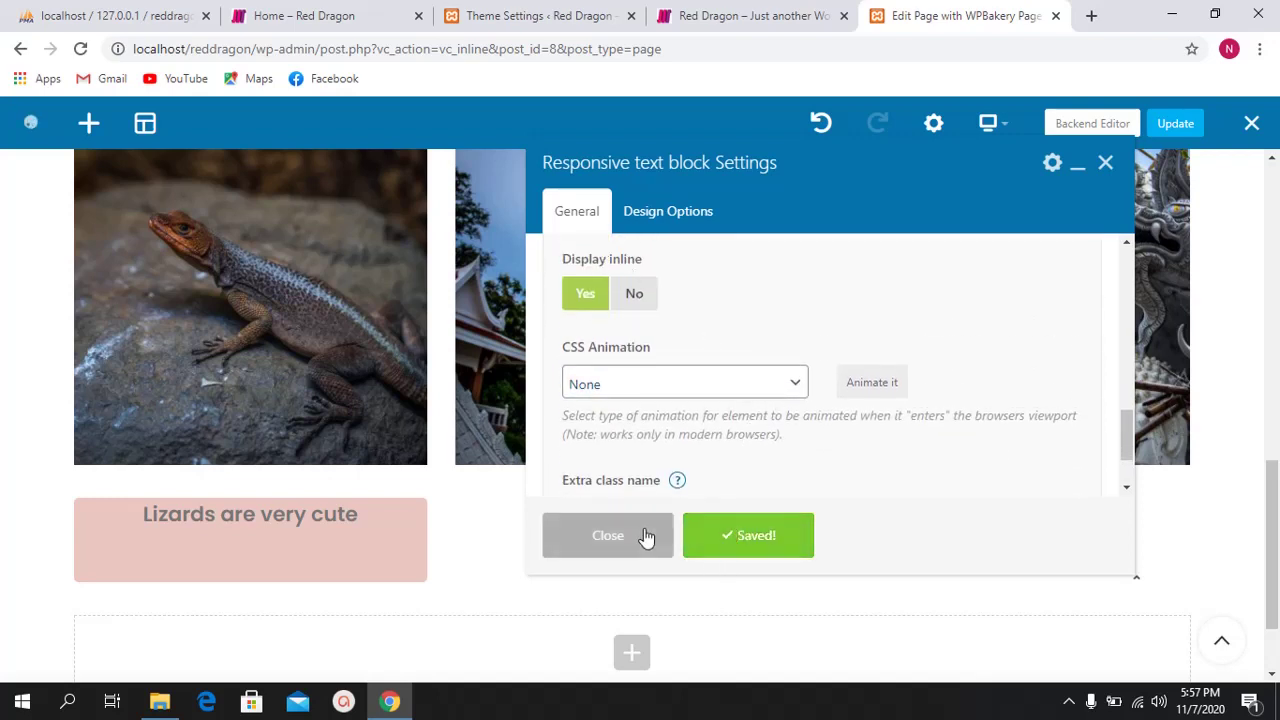
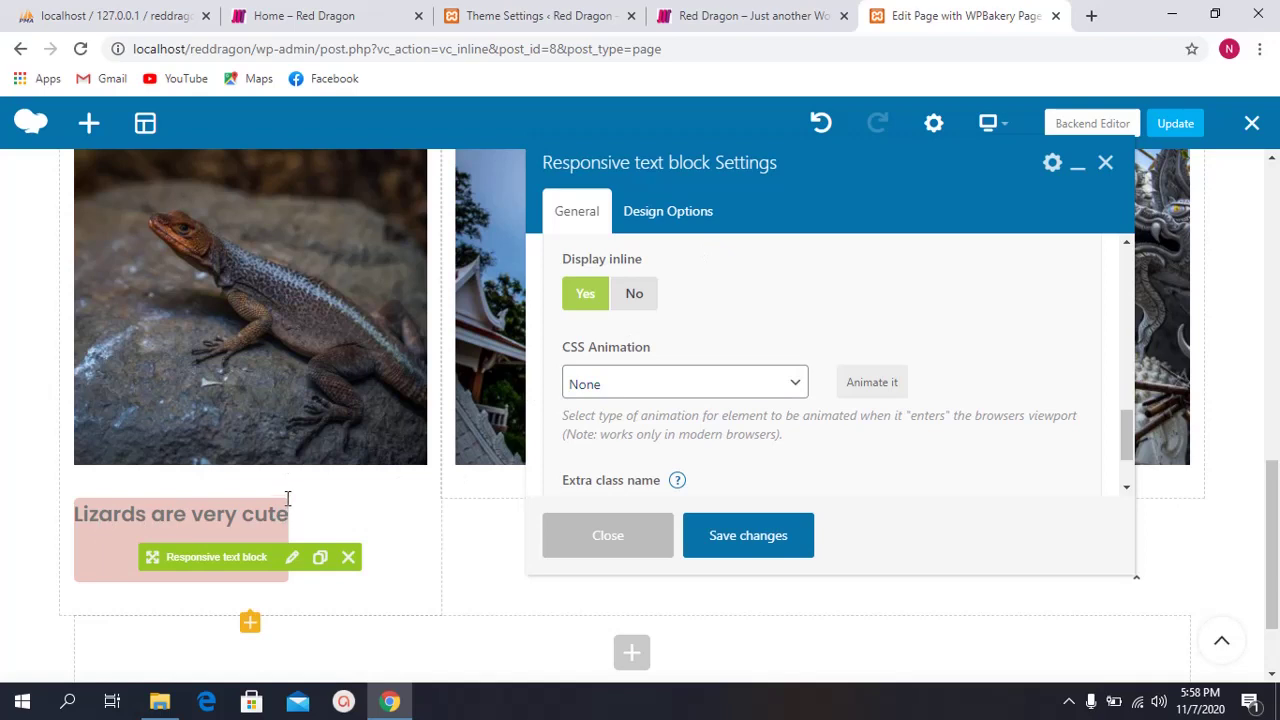
Step: Set the caption block's Display inline option to No and save it
{"action": "left_click", "coordinate": [640, 293]}
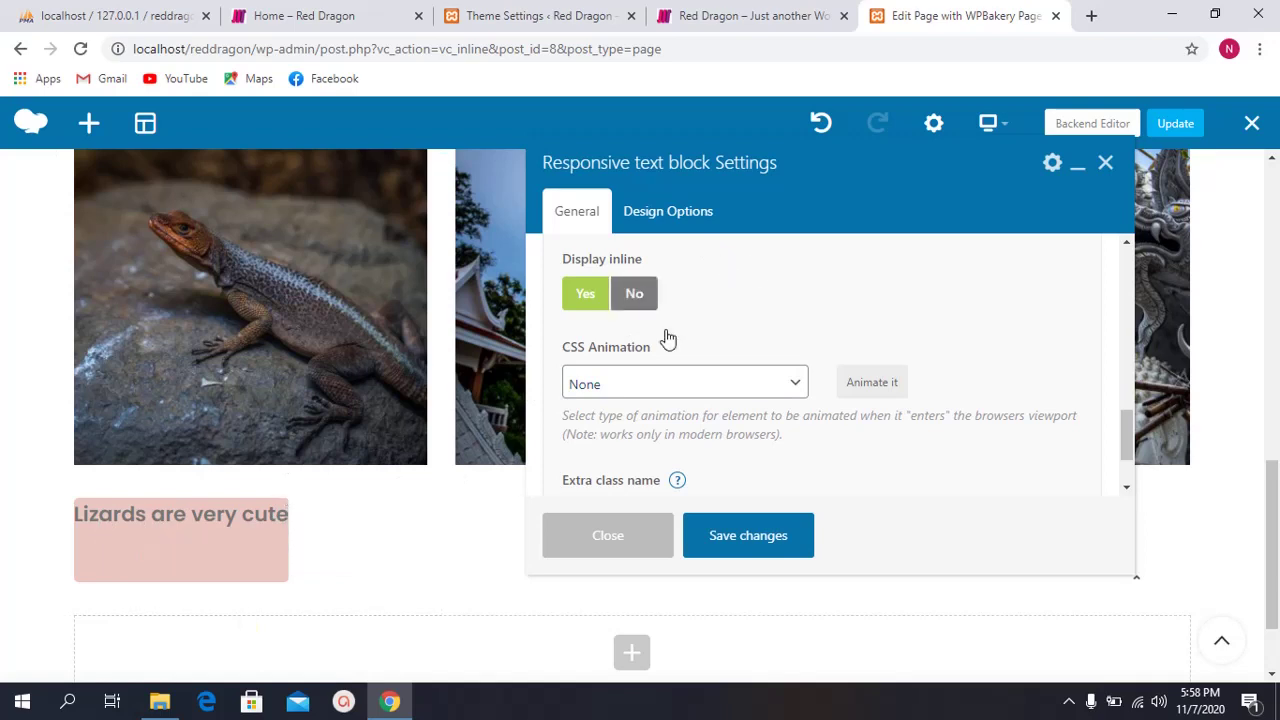
{"action": "left_click", "coordinate": [743, 535]}
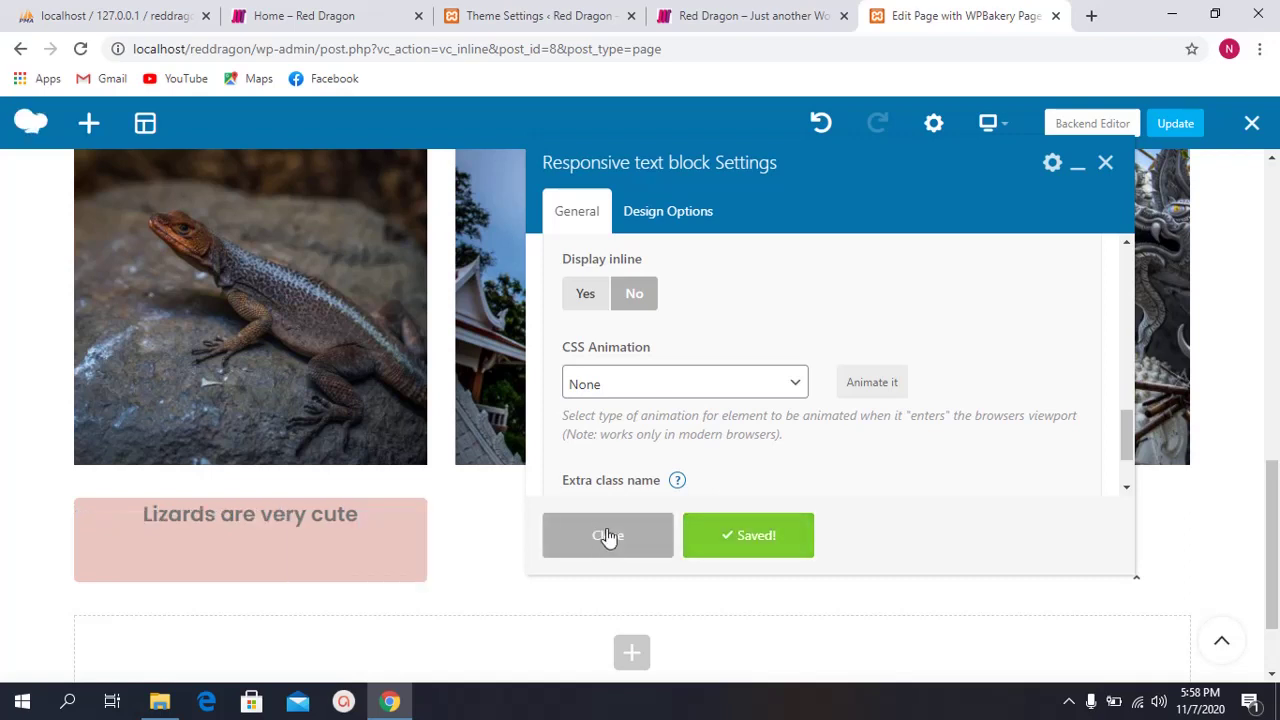
{"action": "scroll", "coordinate": [680, 357], "scroll_direction": "up", "scroll_amount": 2}
{"action": "scroll", "coordinate": [700, 329], "scroll_direction": "up", "scroll_amount": 1}
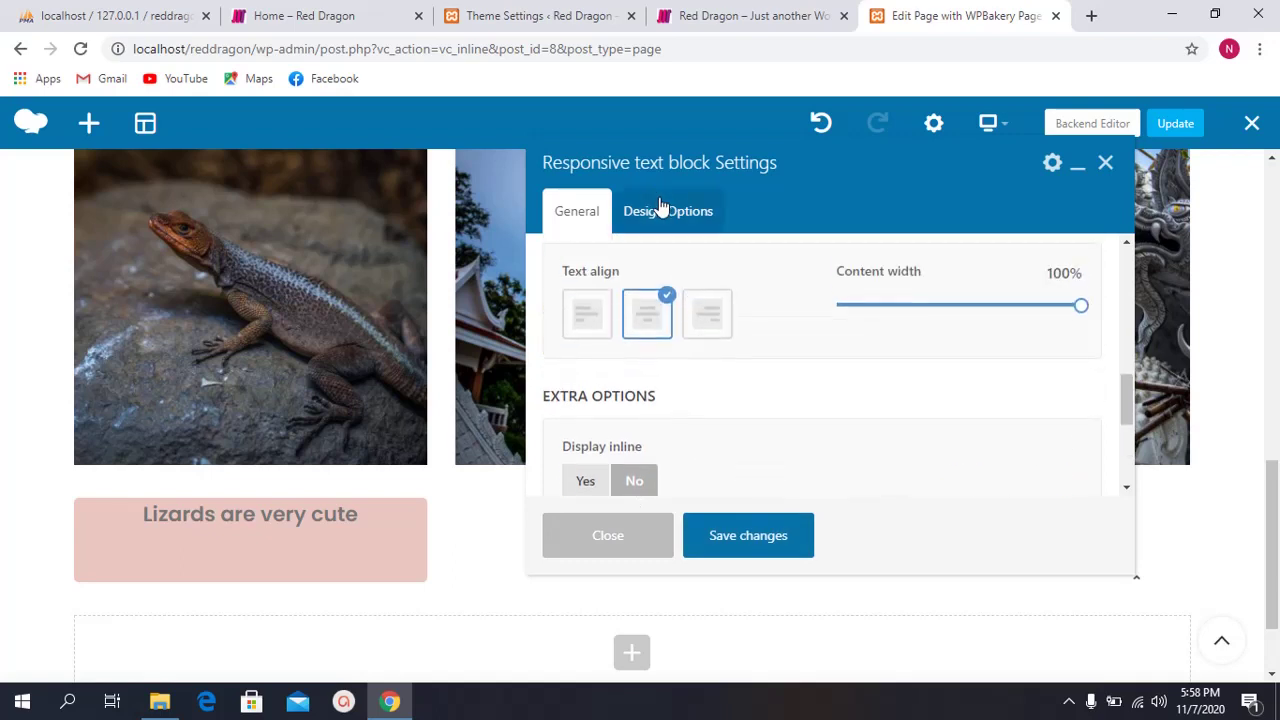
Step: Set the caption box's top padding to 10 under Design Options and save
{"action": "left_click", "coordinate": [665, 210]}
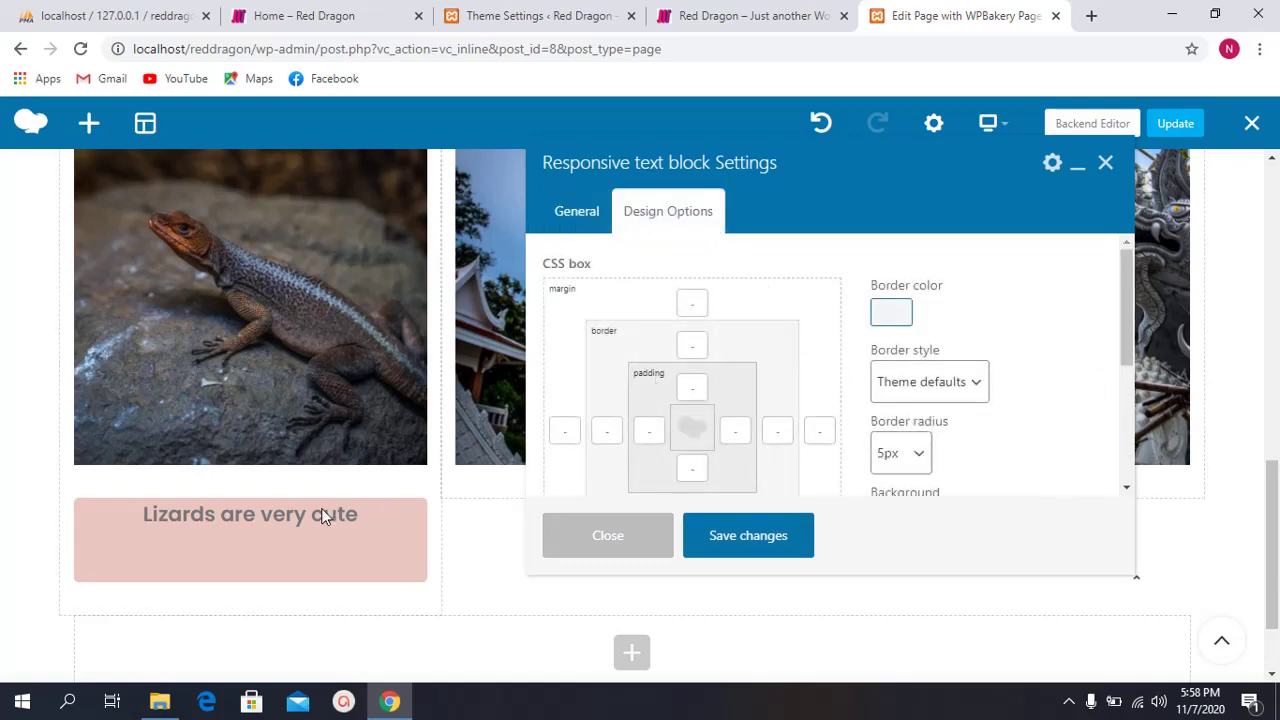
{"action": "scroll", "coordinate": [797, 381], "scroll_direction": "down", "scroll_amount": 1}
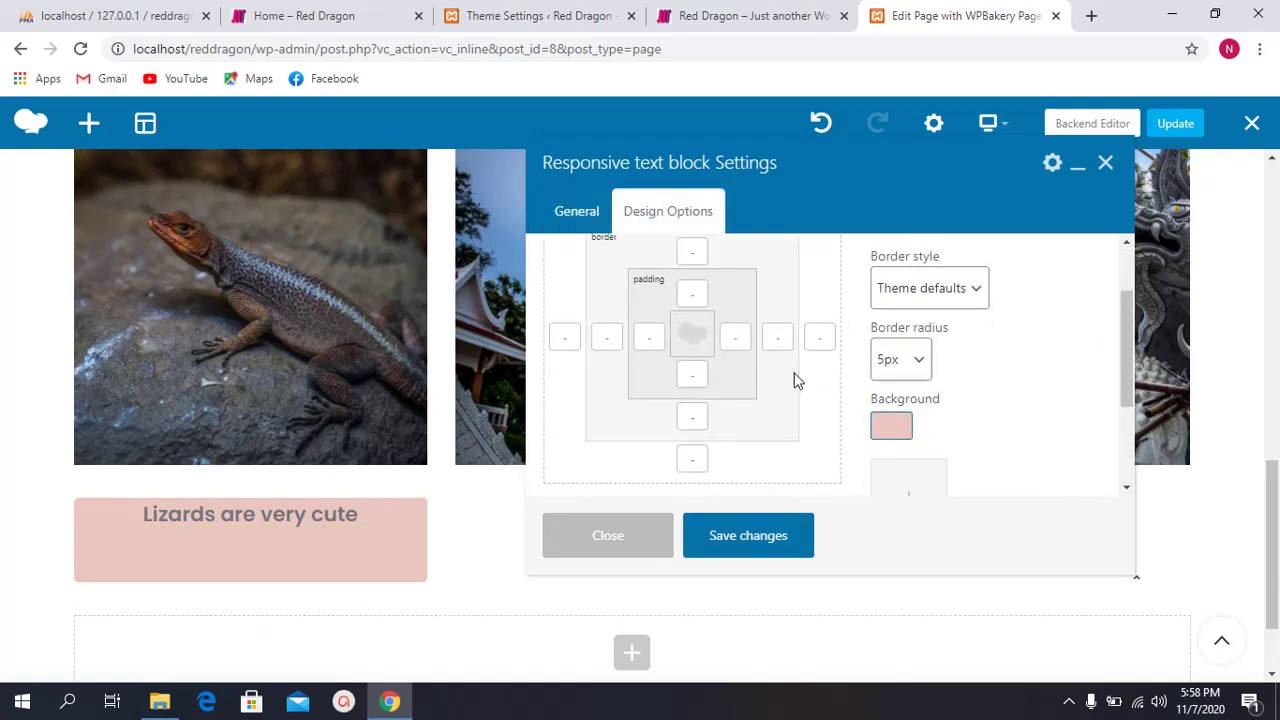
{"action": "scroll", "coordinate": [795, 380], "scroll_direction": "down", "scroll_amount": 2}
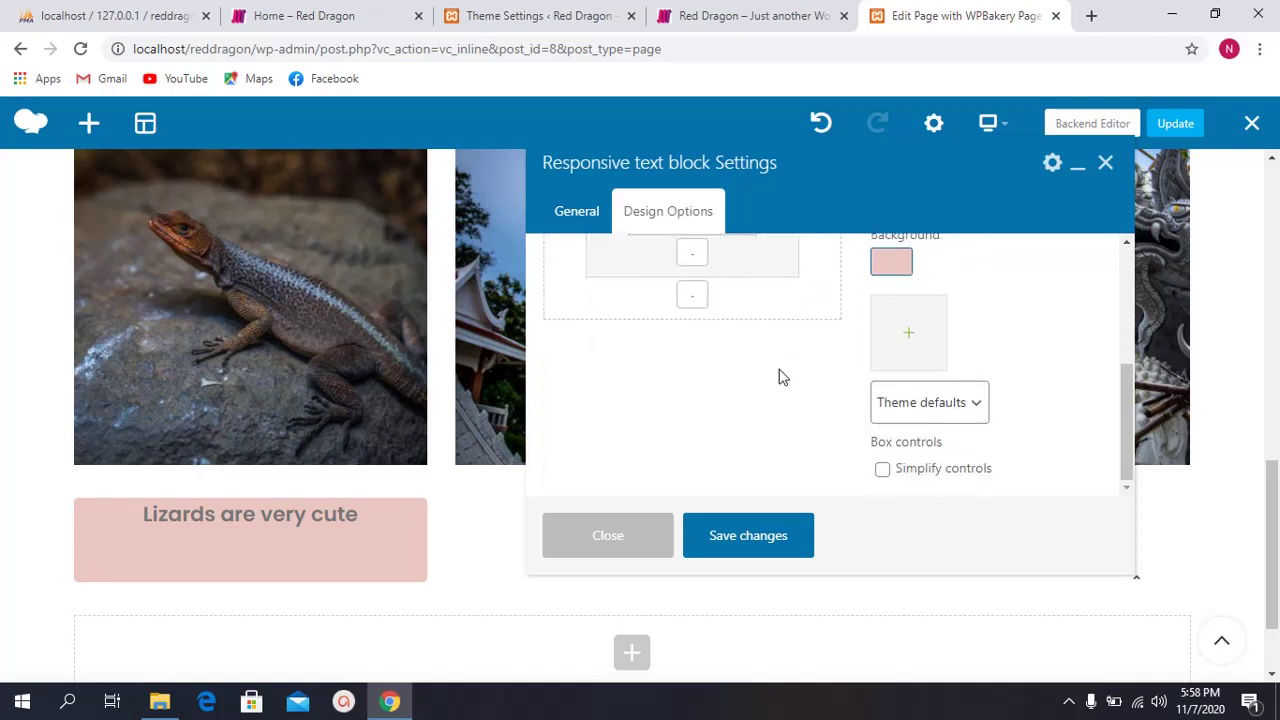
{"action": "scroll", "coordinate": [781, 385], "scroll_direction": "up", "scroll_amount": 2}
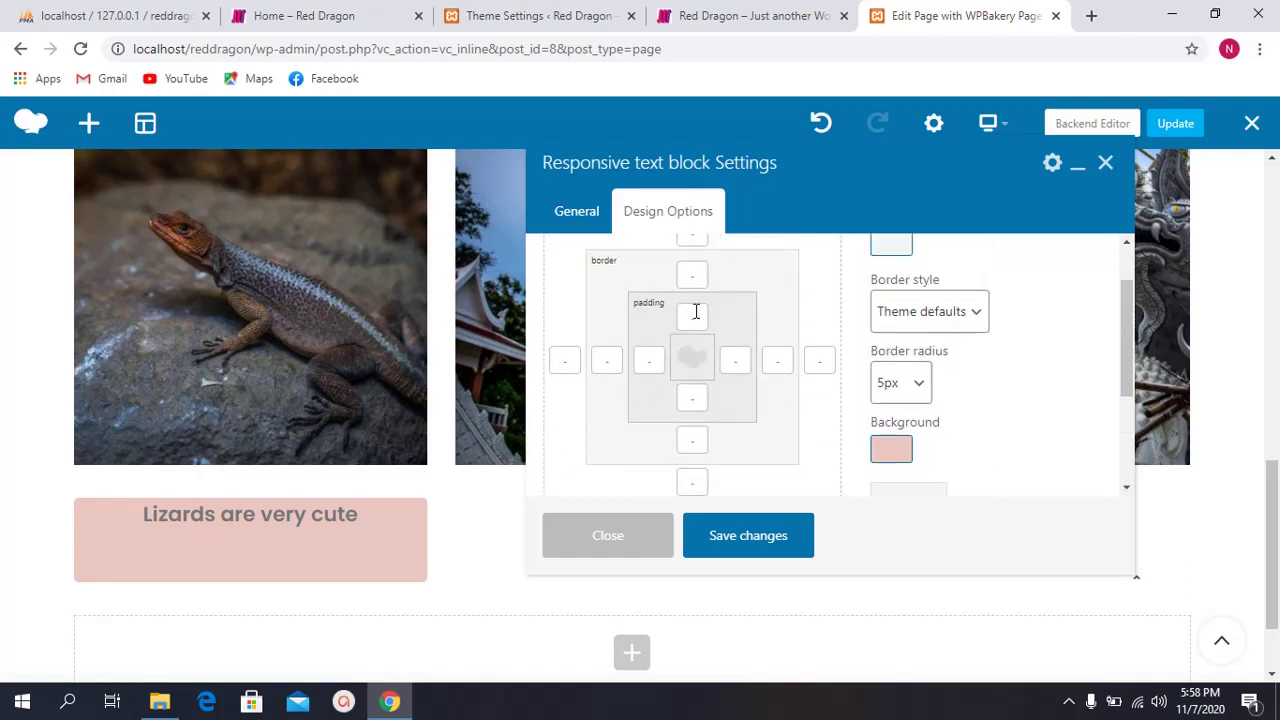
{"action": "left_click", "coordinate": [697, 313]}
{"action": "left_click", "coordinate": [763, 536]}
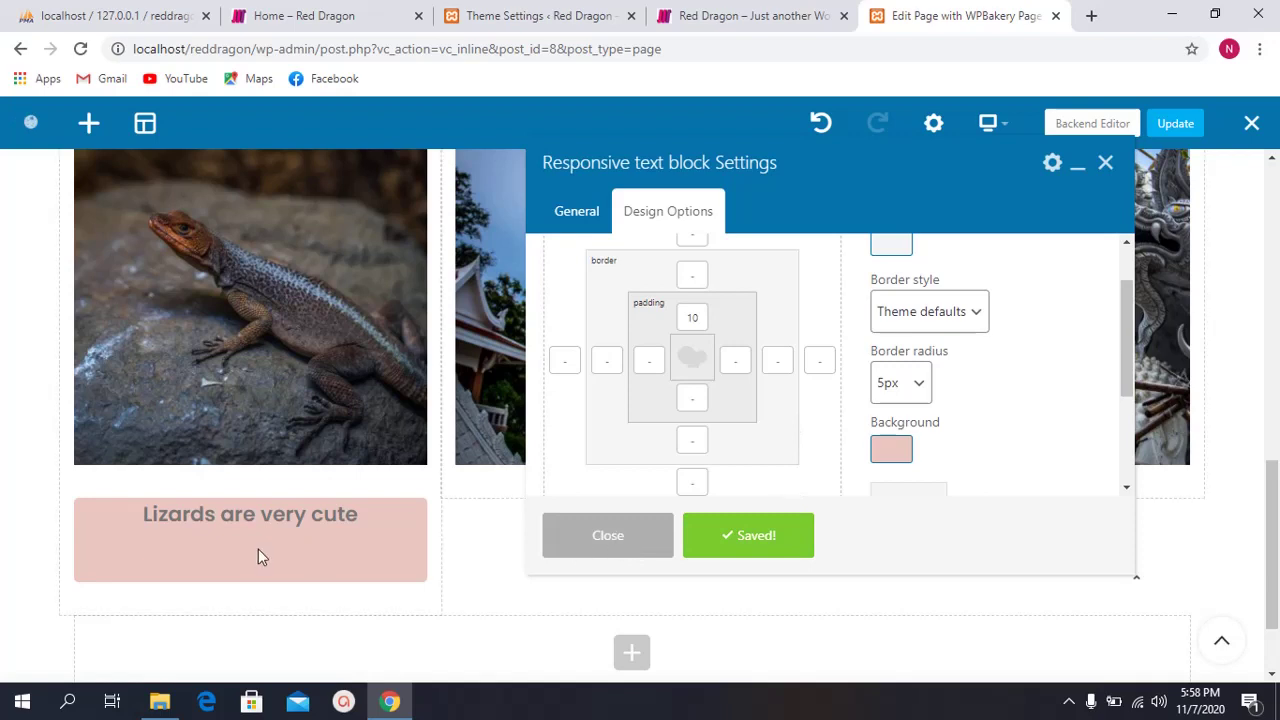
Step: Change the top padding to 20 and save, then clear it, save and close
{"action": "mouse_move", "coordinate": [363, 536]}
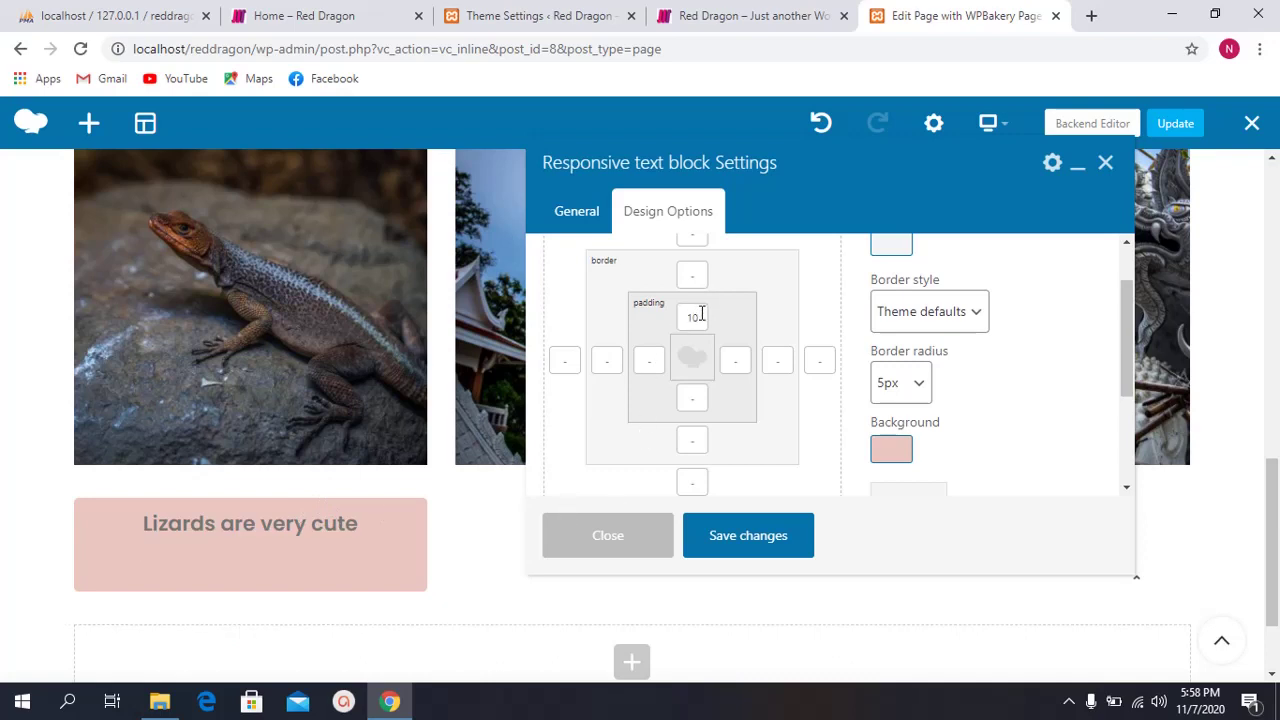
{"action": "left_click_drag", "start_coordinate": [701, 314], "coordinate": [632, 320]}
{"action": "left_click", "coordinate": [714, 535]}
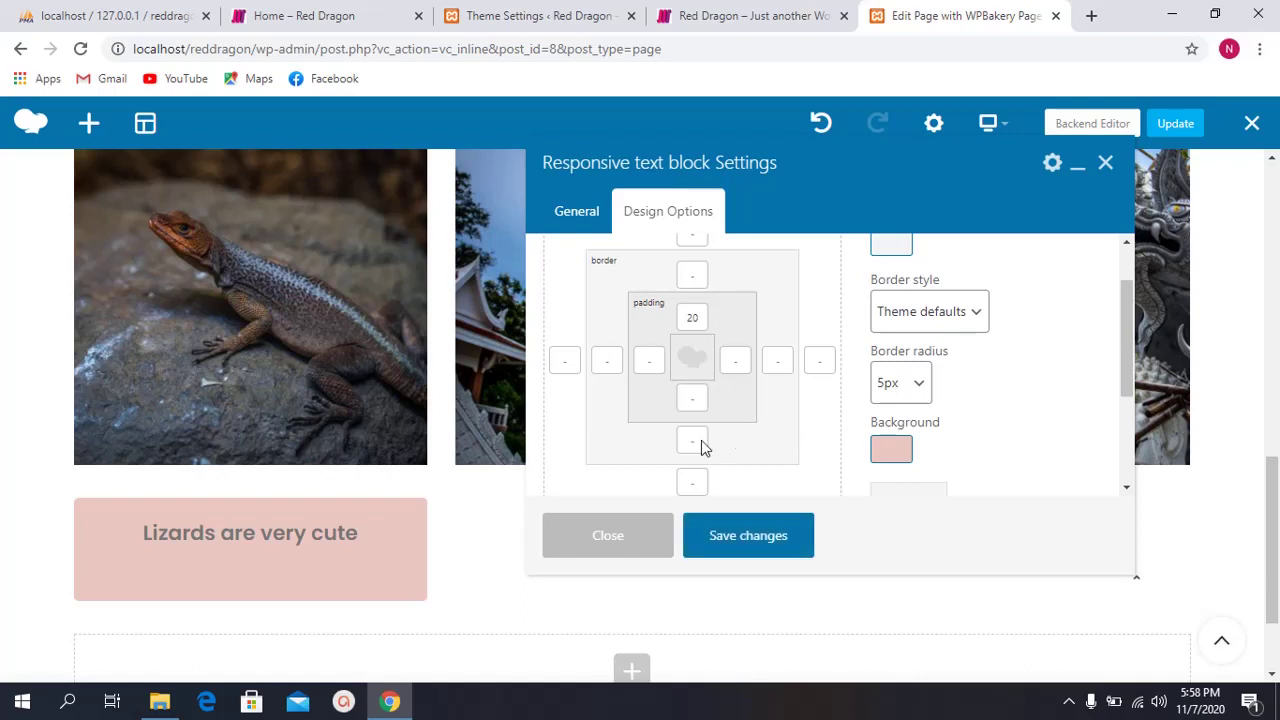
{"action": "double_click", "coordinate": [697, 317]}
{"action": "key", "text": "BackSpace"}
{"action": "left_click", "coordinate": [712, 533]}
{"action": "left_click", "coordinate": [629, 537]}
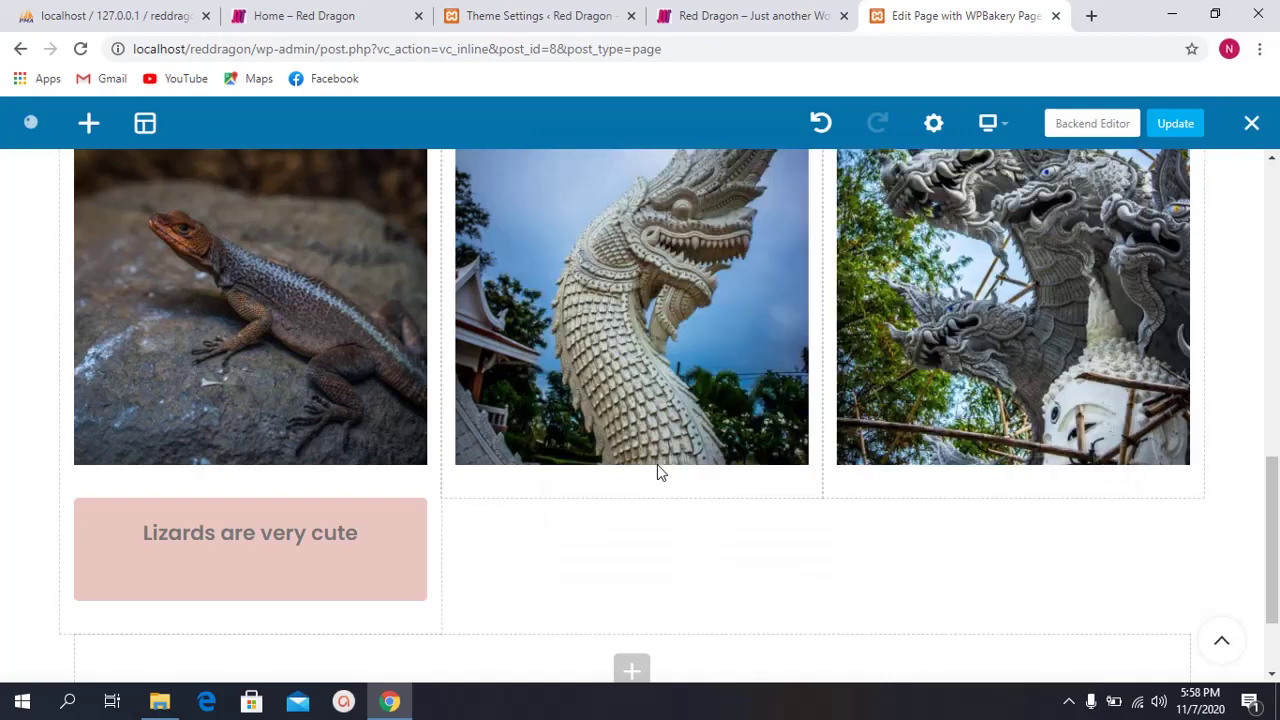
Step: Add an empty line above the 'Lizards are very cute' heading and save the caption
{"action": "scroll", "coordinate": [309, 494], "scroll_direction": "down", "scroll_amount": 1}
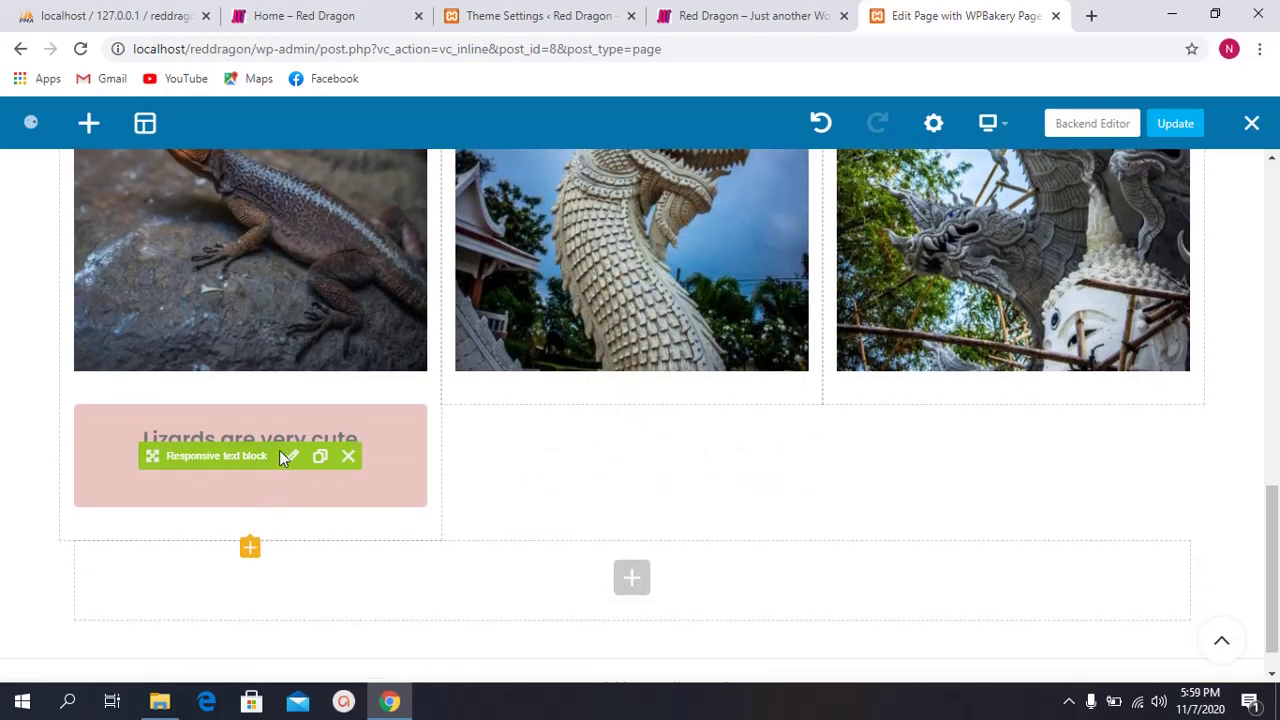
{"action": "left_click", "coordinate": [289, 456]}
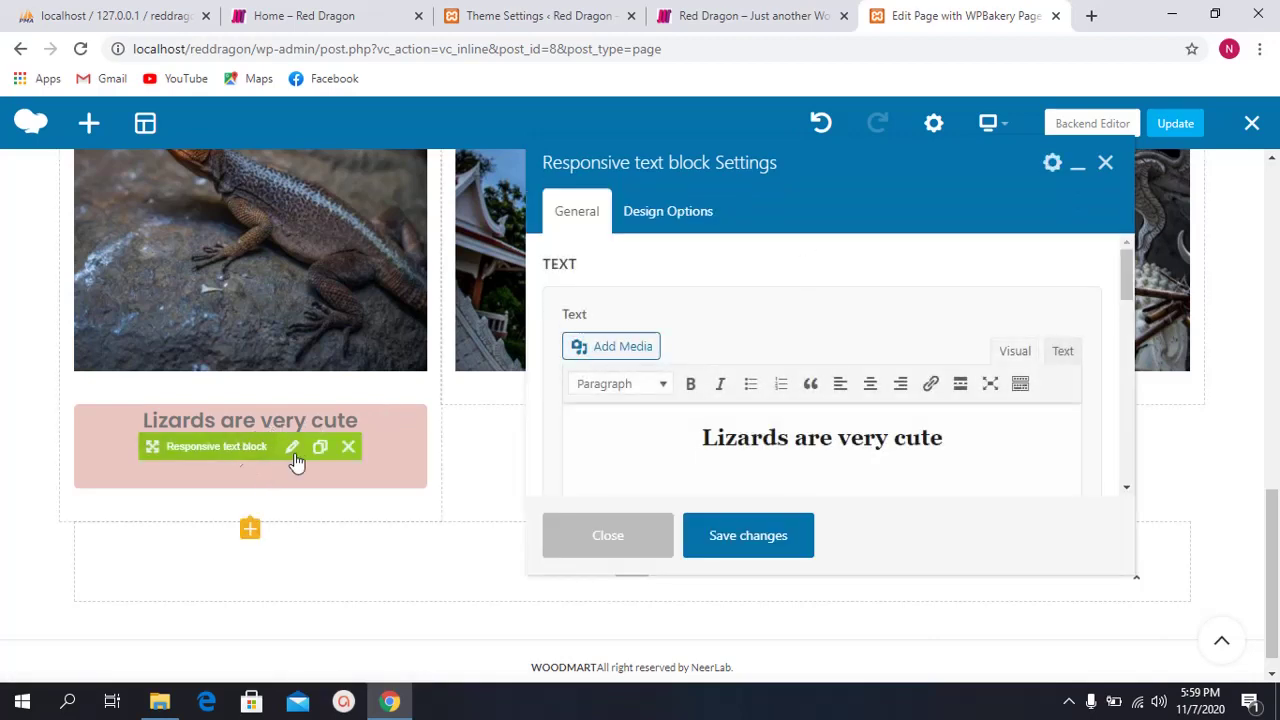
{"action": "scroll", "coordinate": [804, 318], "scroll_direction": "down", "scroll_amount": 1}
{"action": "left_click", "coordinate": [817, 340]}
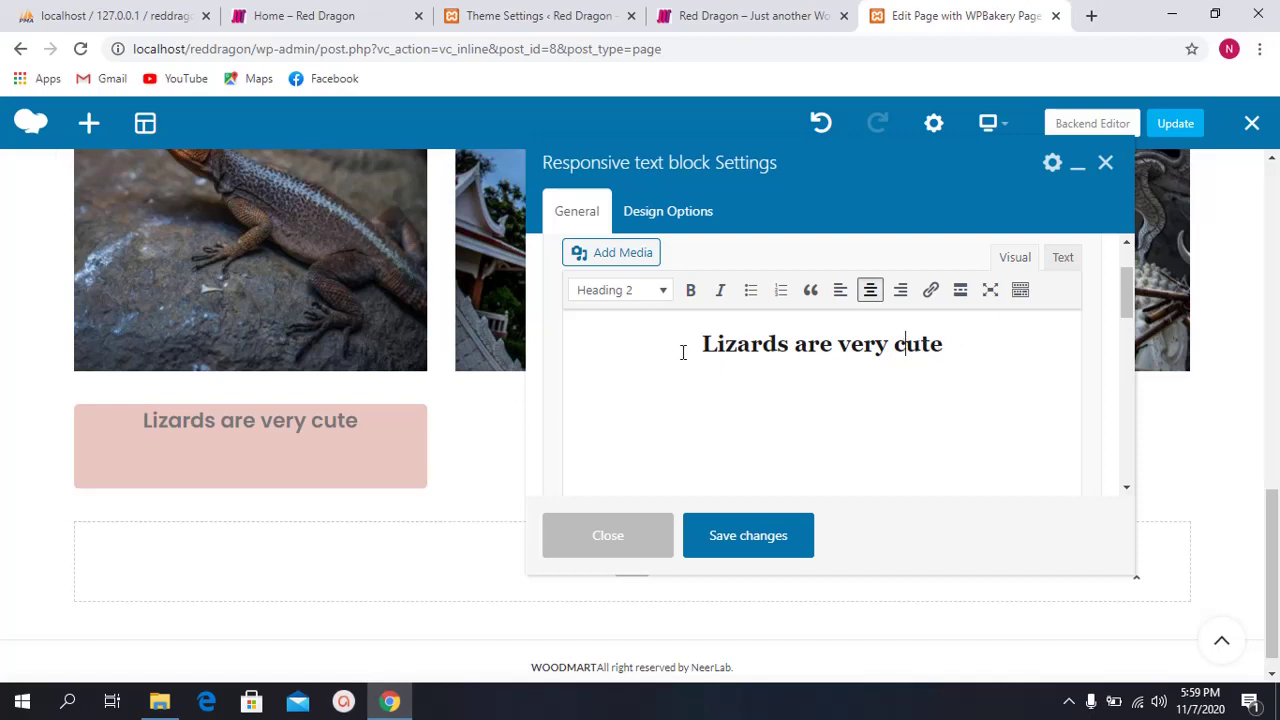
{"action": "left_click", "coordinate": [1063, 260]}
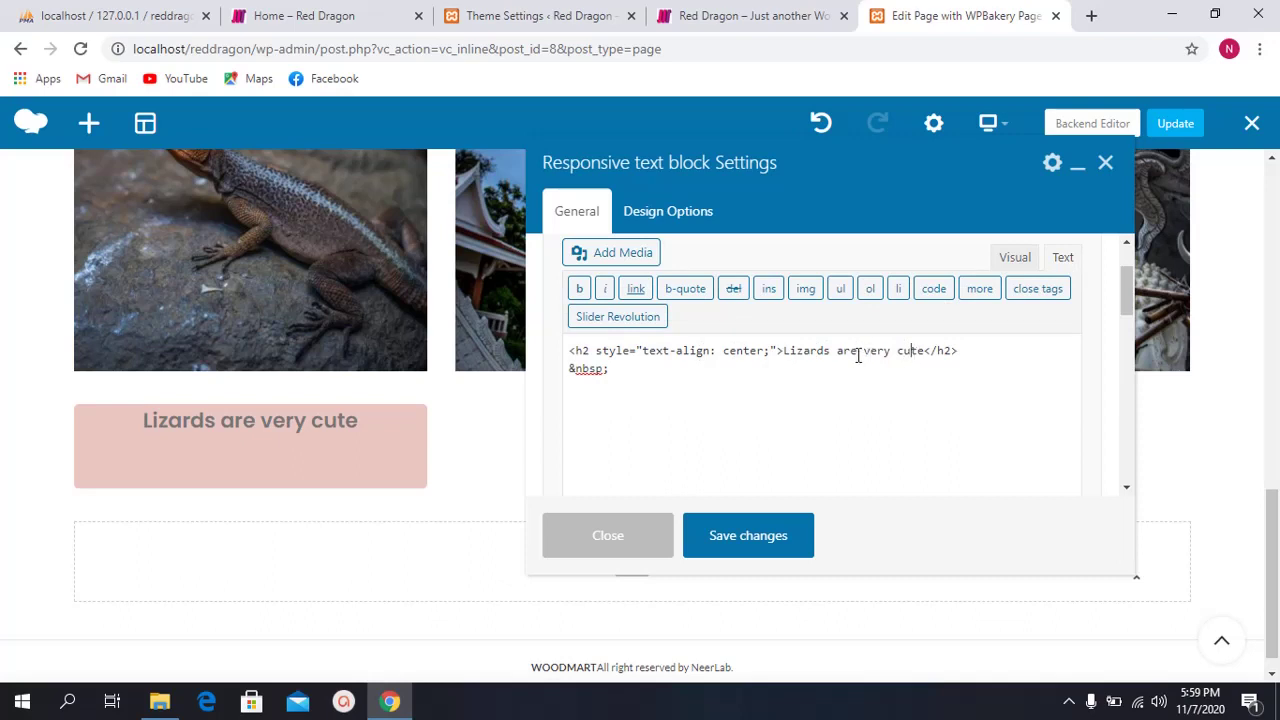
{"action": "left_click", "coordinate": [1014, 259]}
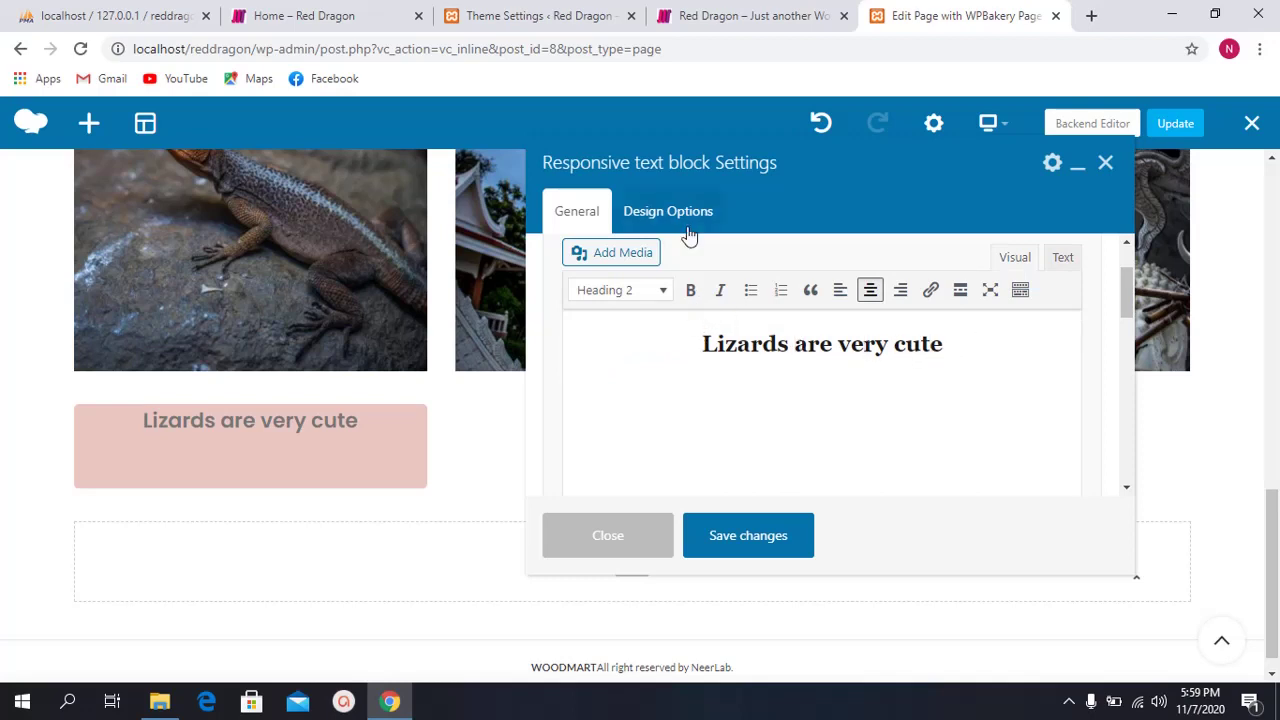
{"action": "scroll", "coordinate": [940, 318], "scroll_direction": "up", "scroll_amount": 1}
{"action": "left_click", "coordinate": [789, 391]}
{"action": "scroll", "coordinate": [787, 398], "scroll_direction": "down", "scroll_amount": 1}
{"action": "key", "text": "Return"}
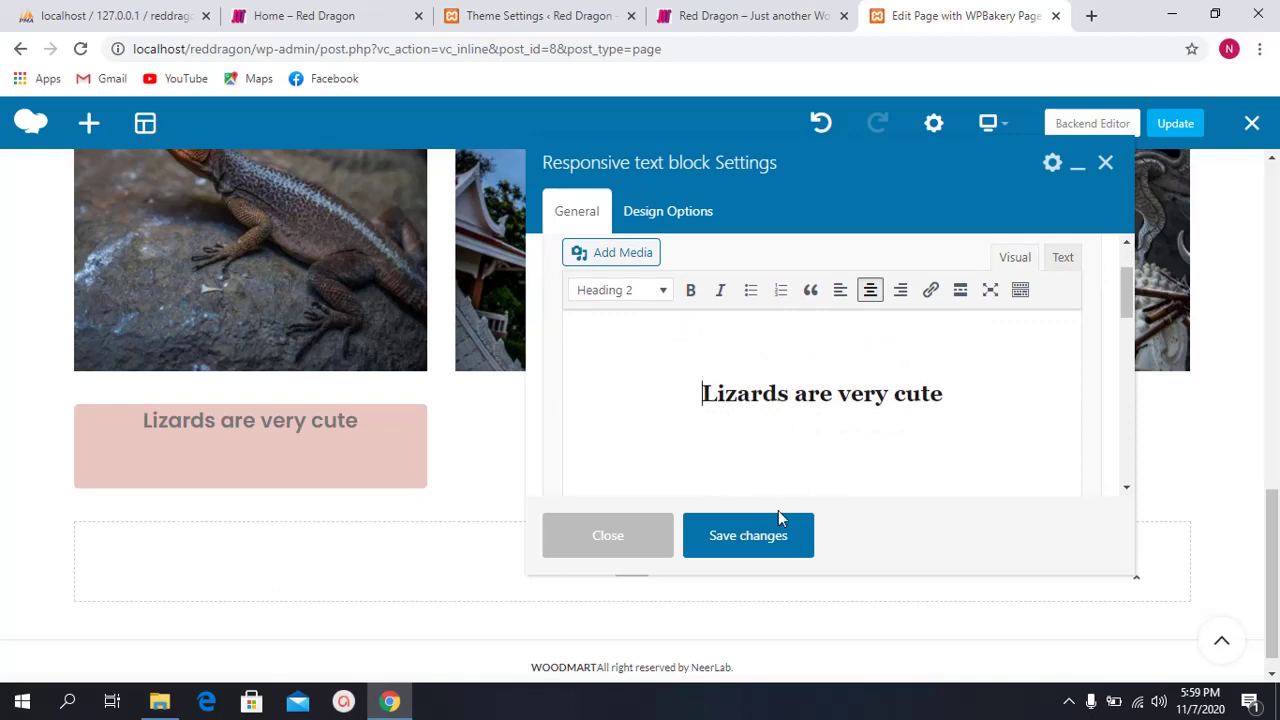
{"action": "left_click", "coordinate": [765, 545]}
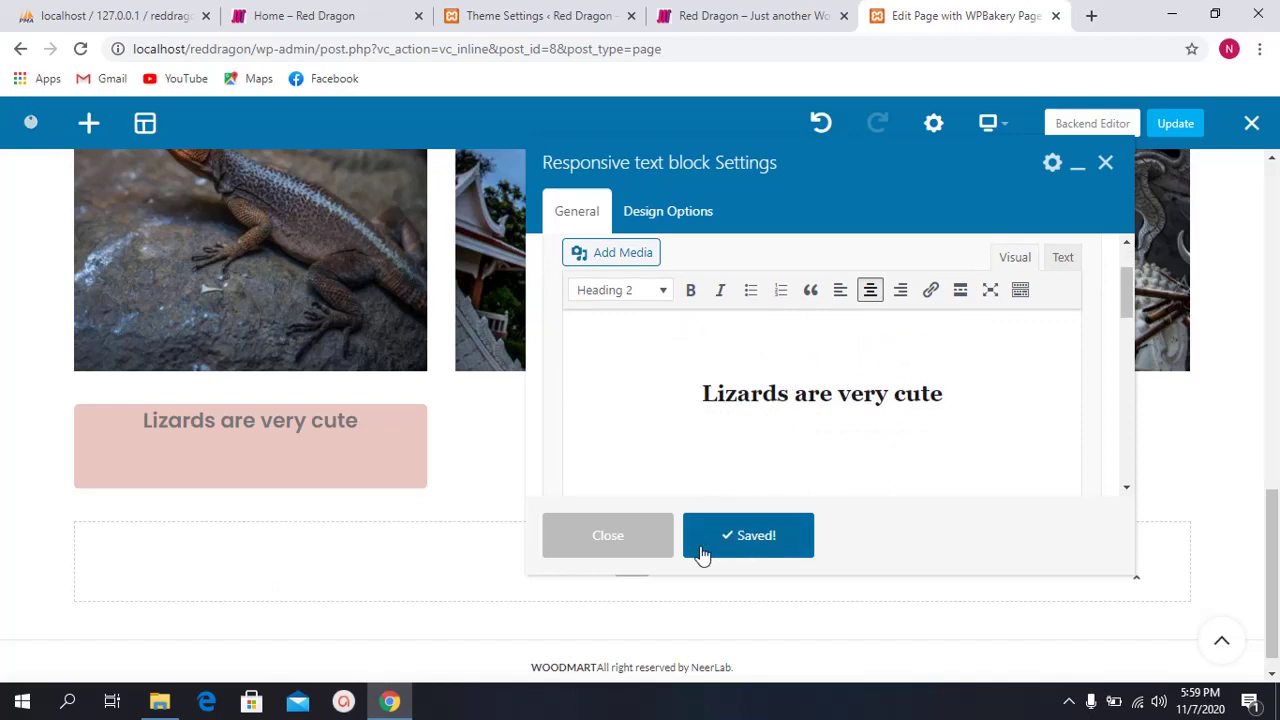
{"action": "left_click", "coordinate": [620, 530]}
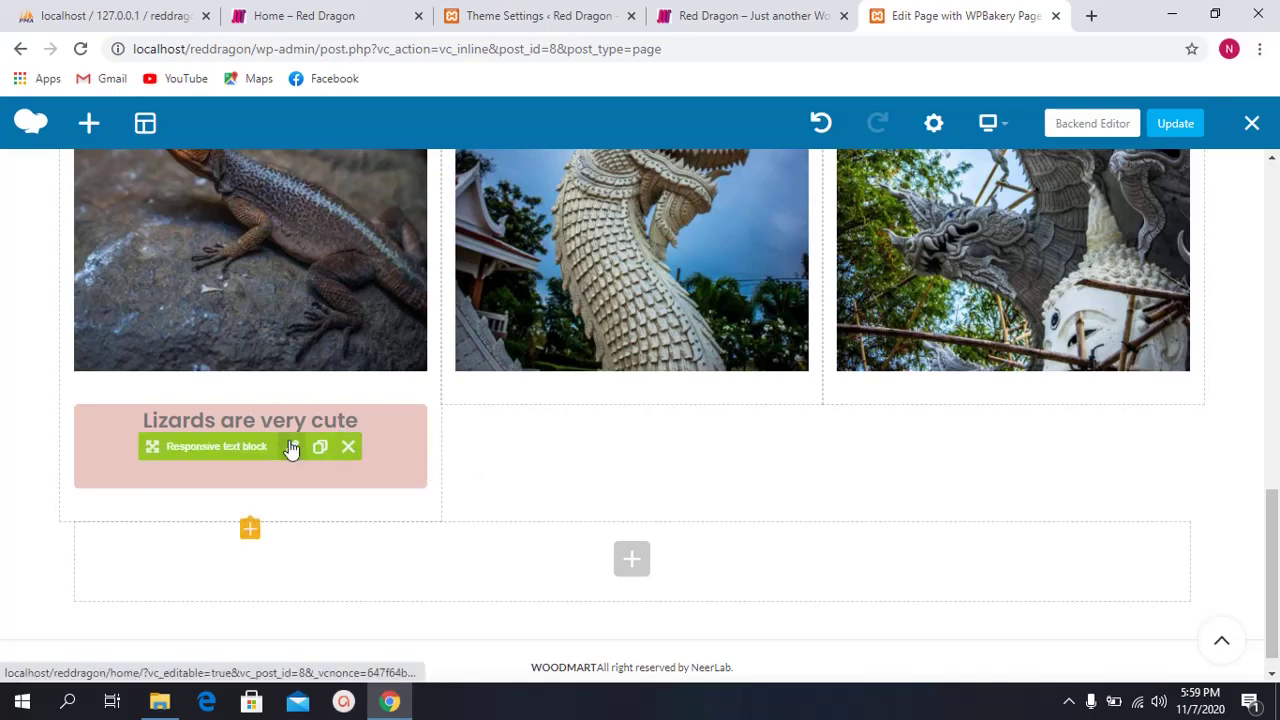
Step: Replace the empty <h2></h2> line with <br> in the caption's HTML and save
{"action": "left_click", "coordinate": [292, 447]}
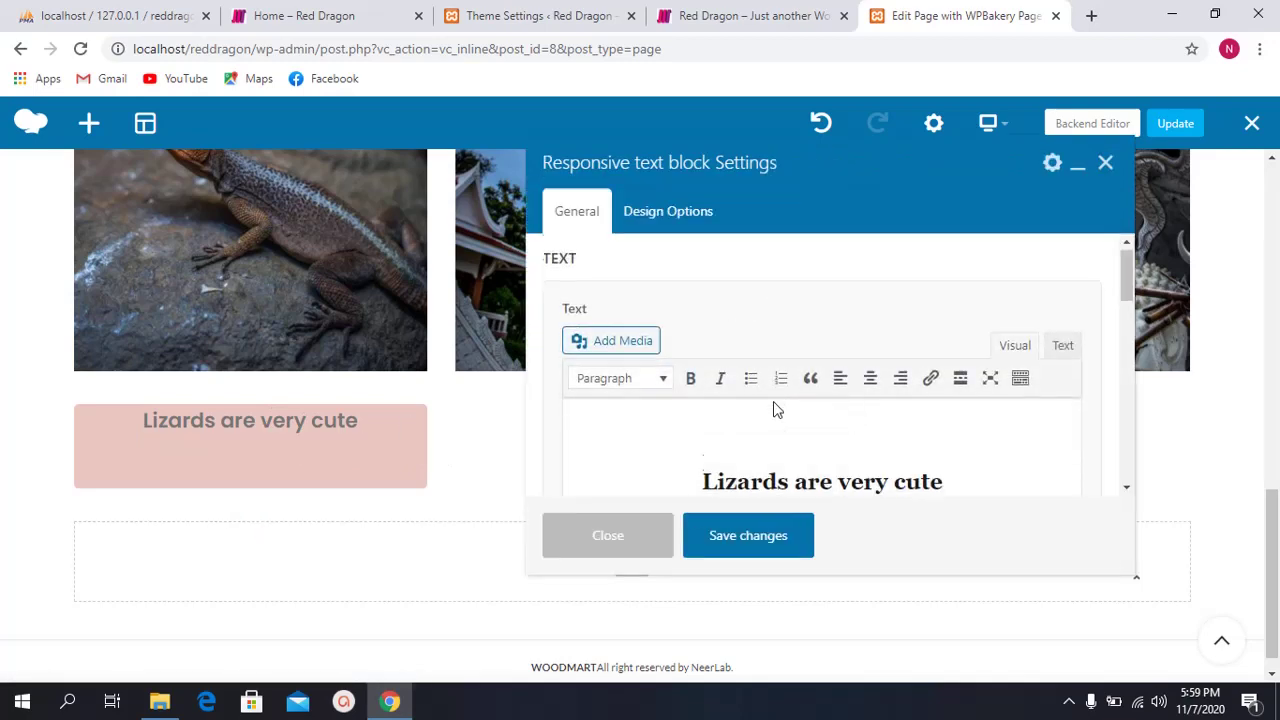
{"action": "left_click", "coordinate": [755, 368]}
{"action": "left_click", "coordinate": [866, 346]}
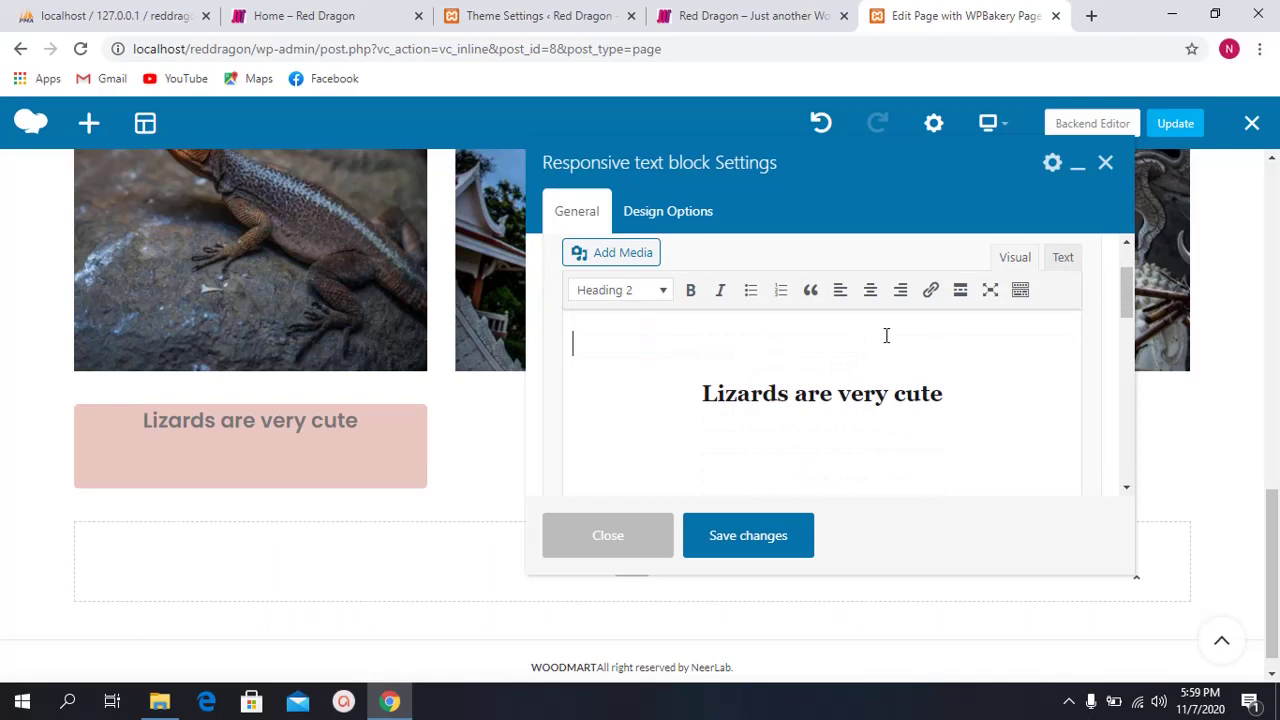
{"action": "left_click", "coordinate": [1063, 257]}
{"action": "left_click_drag", "start_coordinate": [645, 353], "coordinate": [521, 351]}
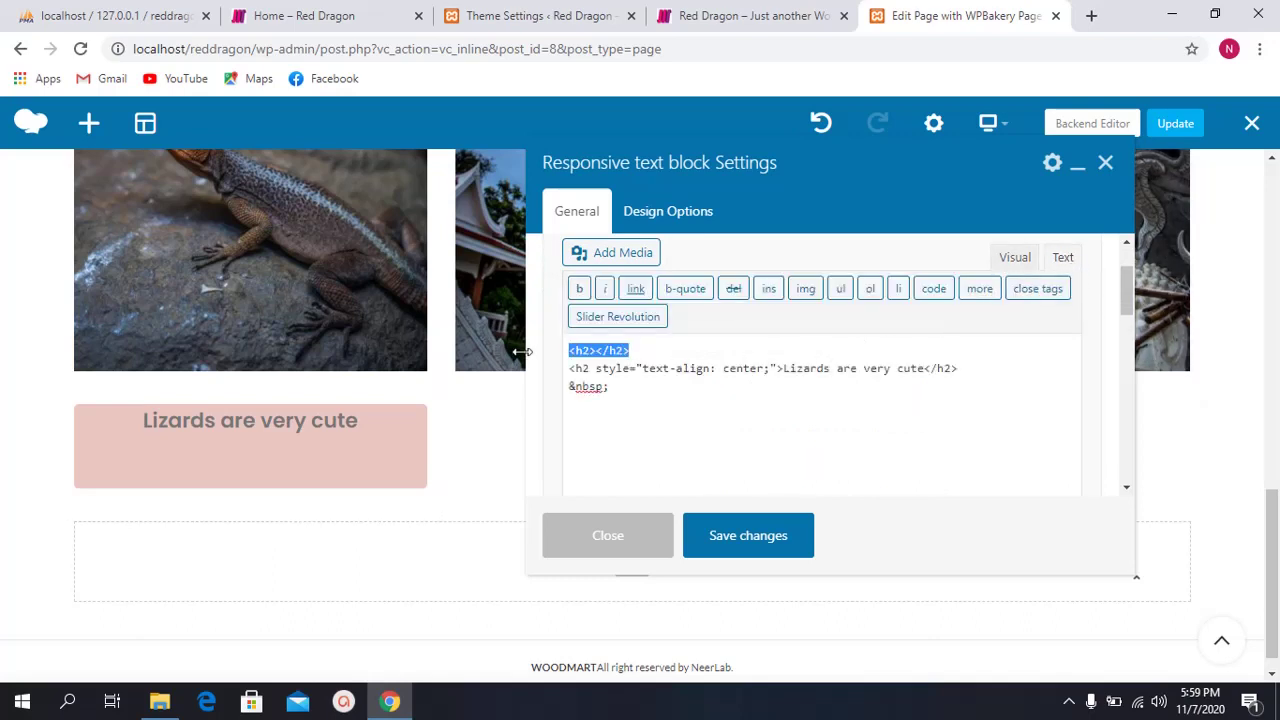
{"action": "type", "text": "<br>"}
{"action": "left_click", "coordinate": [755, 513]}
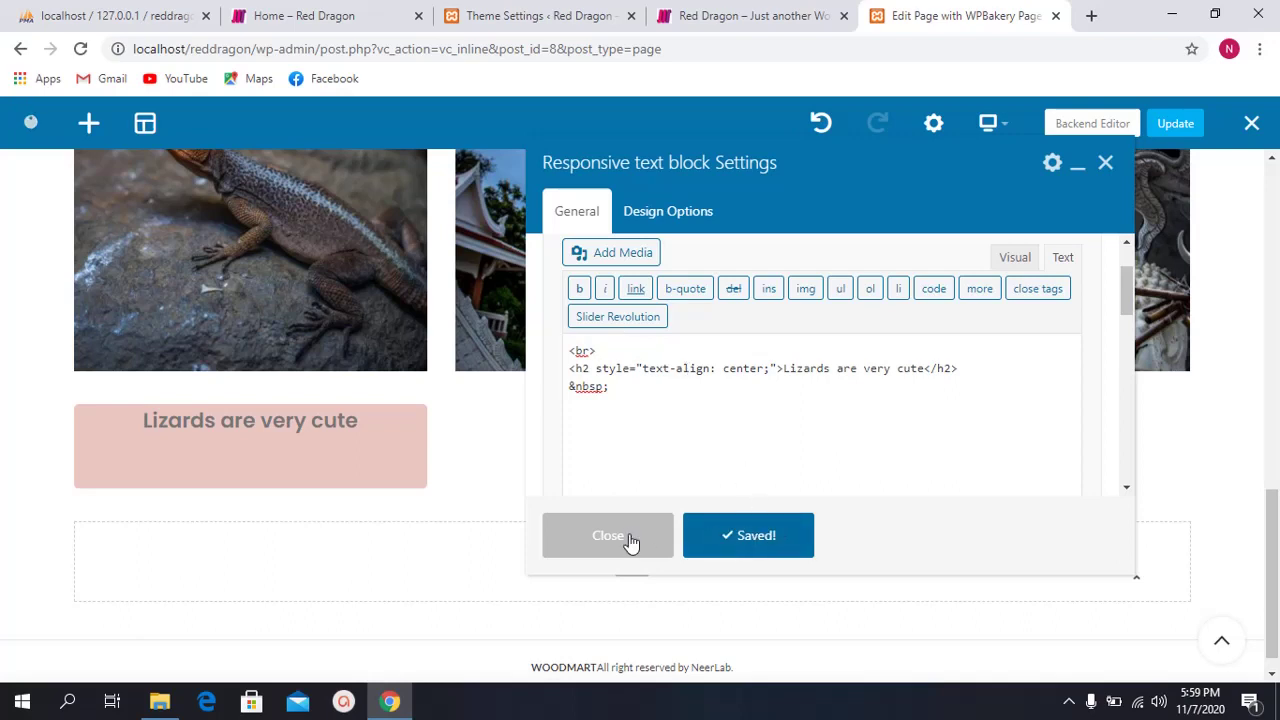
{"action": "left_click", "coordinate": [630, 540]}
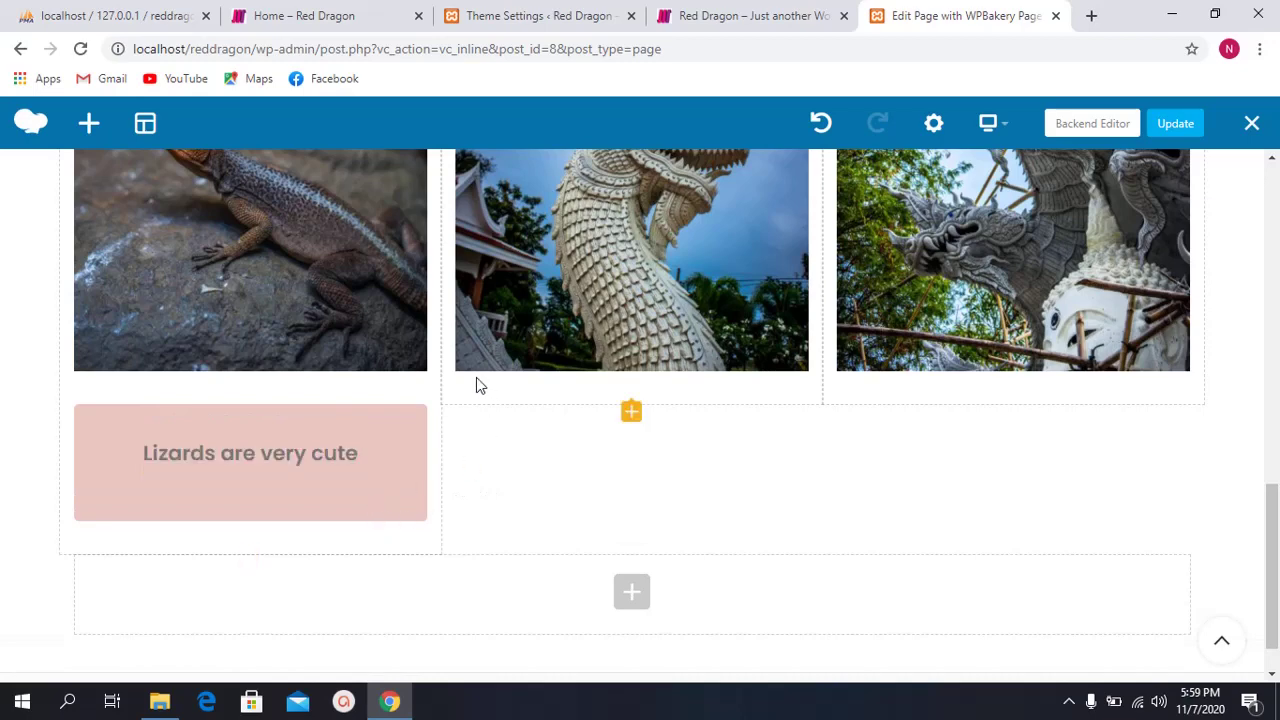
Step: Remove the &nbsp; from the caption's first HTML line and save
{"action": "mouse_move", "coordinate": [305, 440]}
{"action": "left_click", "coordinate": [290, 466]}
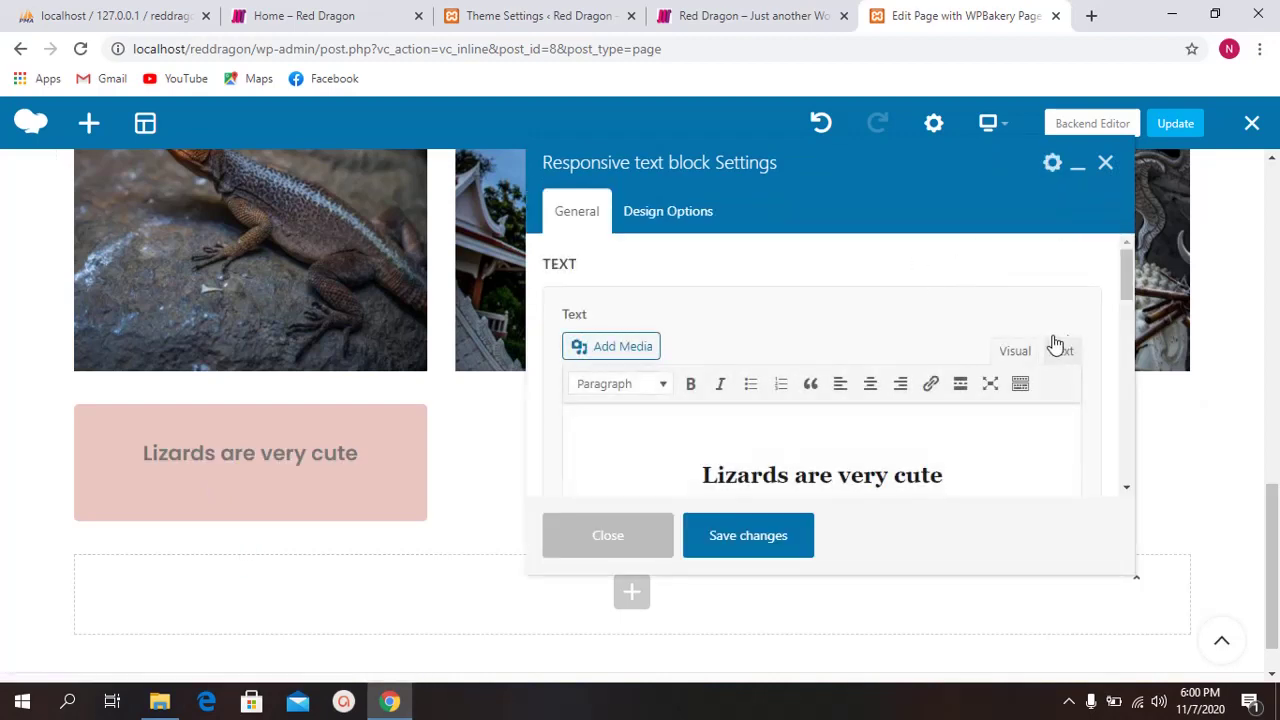
{"action": "left_click", "coordinate": [1063, 353]}
{"action": "scroll", "coordinate": [673, 394], "scroll_direction": "down", "scroll_amount": 1}
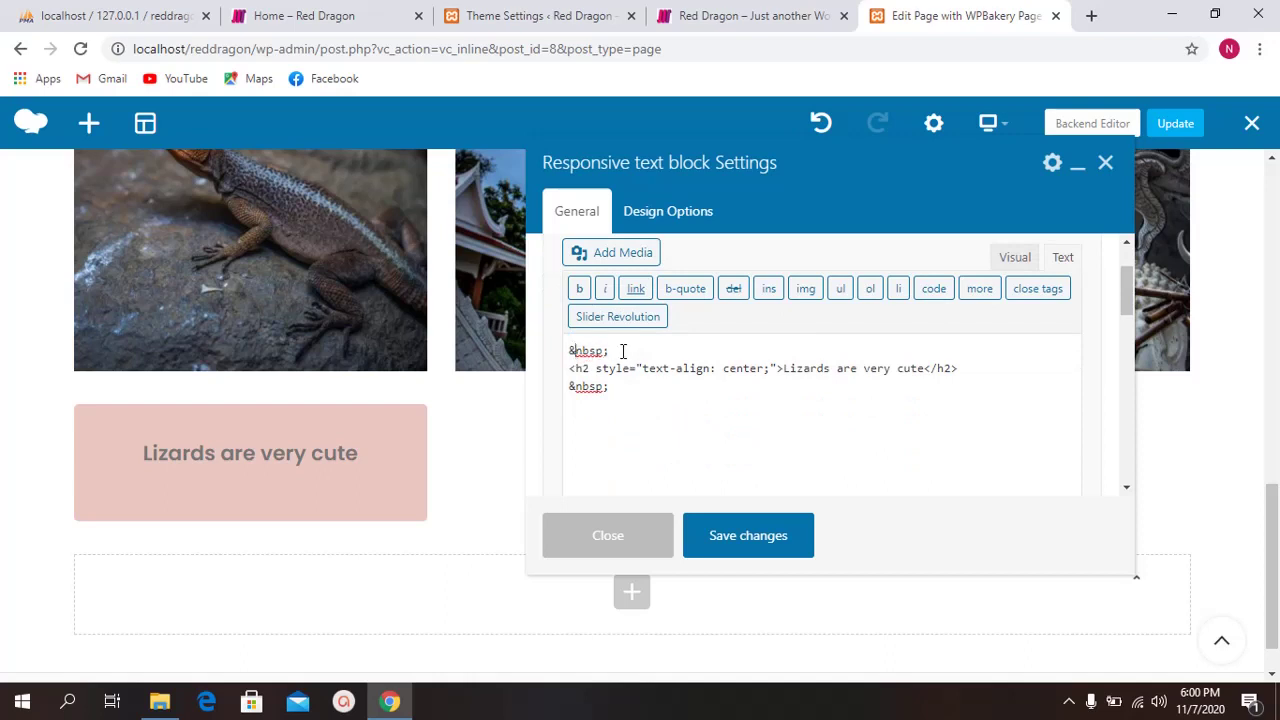
{"action": "double_click", "coordinate": [633, 351]}
{"action": "left_click", "coordinate": [714, 530]}
{"action": "left_click", "coordinate": [607, 535]}
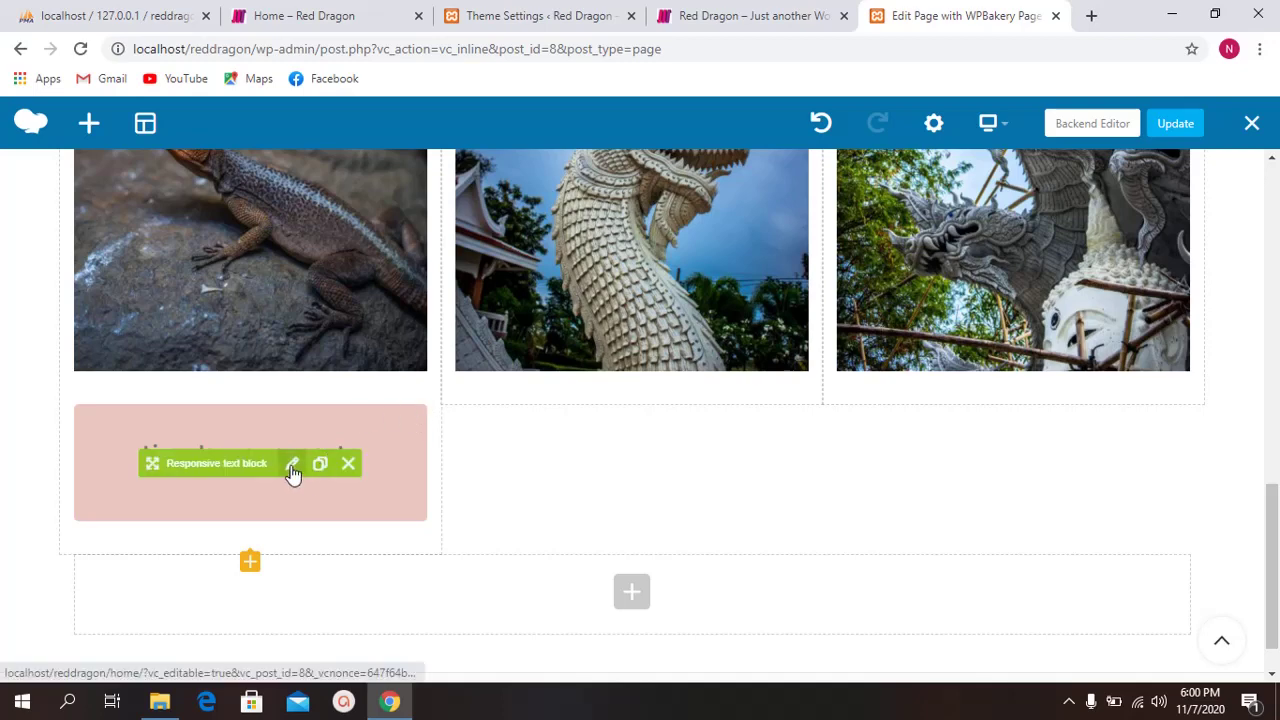
Step: Delete the &nbsp; blank lines before and after the heading in the caption's HTML and save
{"action": "left_click", "coordinate": [291, 466]}
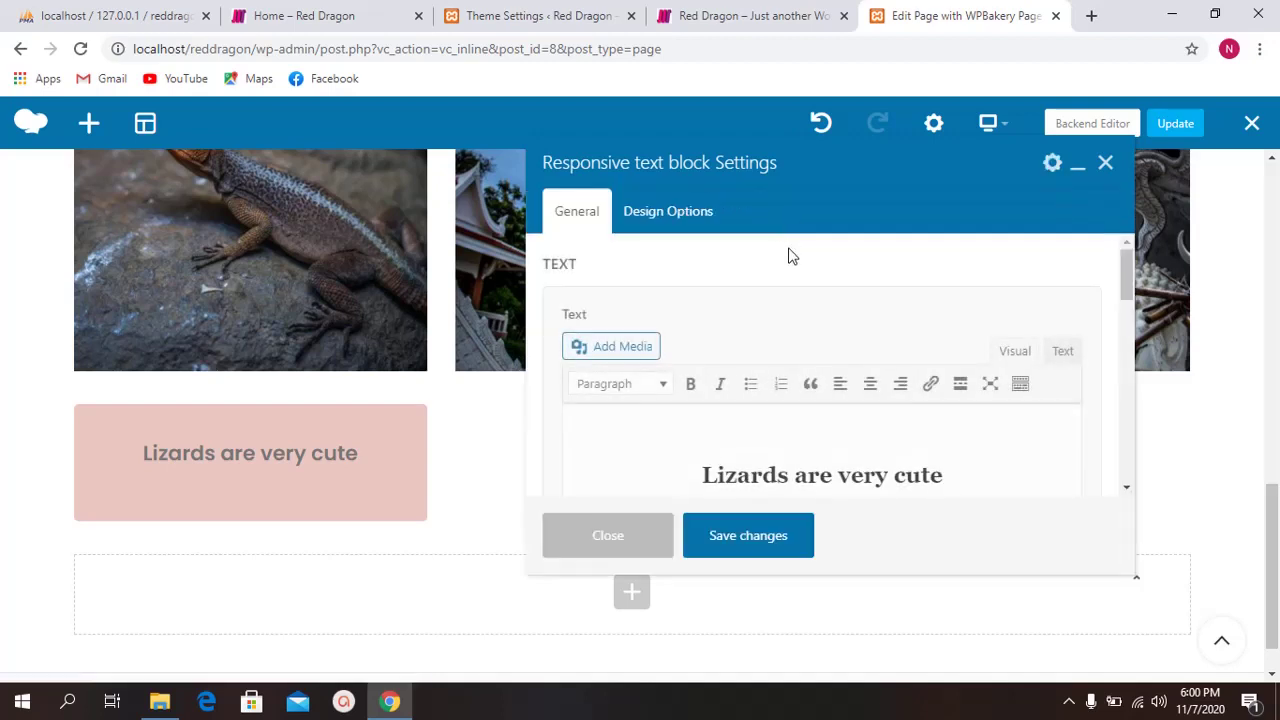
{"action": "left_click", "coordinate": [1054, 356]}
{"action": "scroll", "coordinate": [760, 403], "scroll_direction": "down", "scroll_amount": 1}
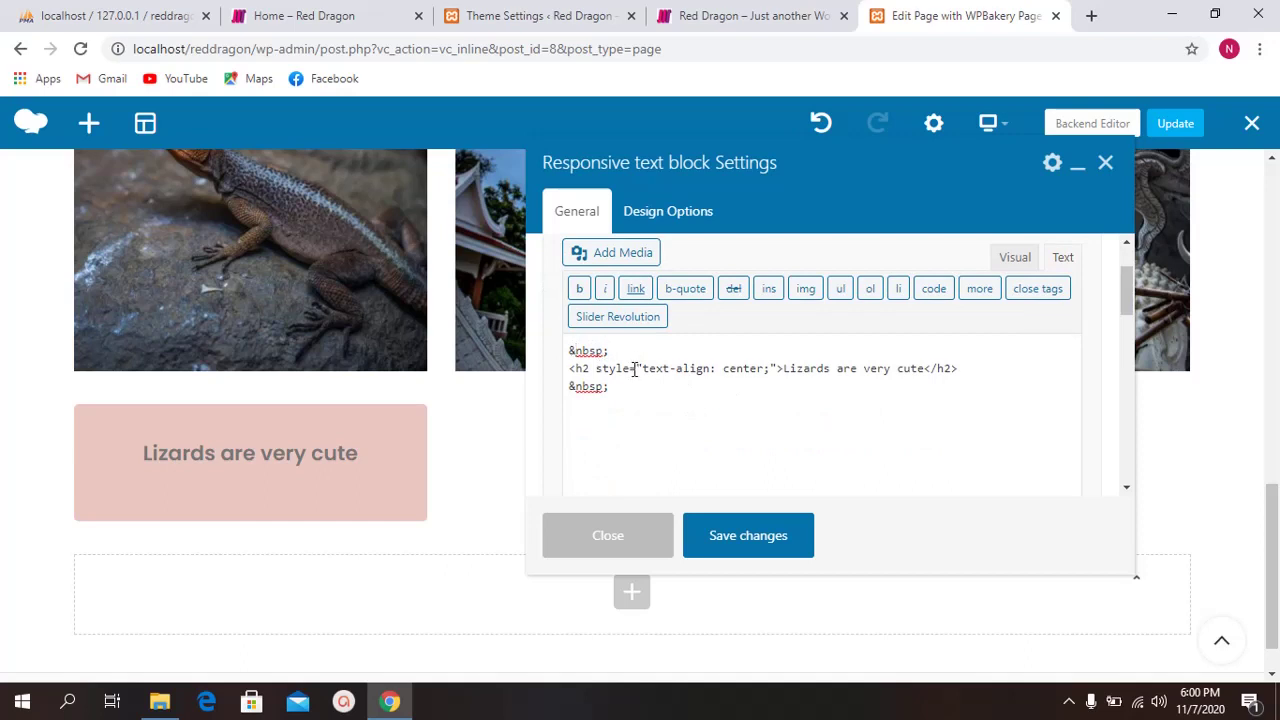
{"action": "left_click_drag", "start_coordinate": [642, 348], "coordinate": [568, 350]}
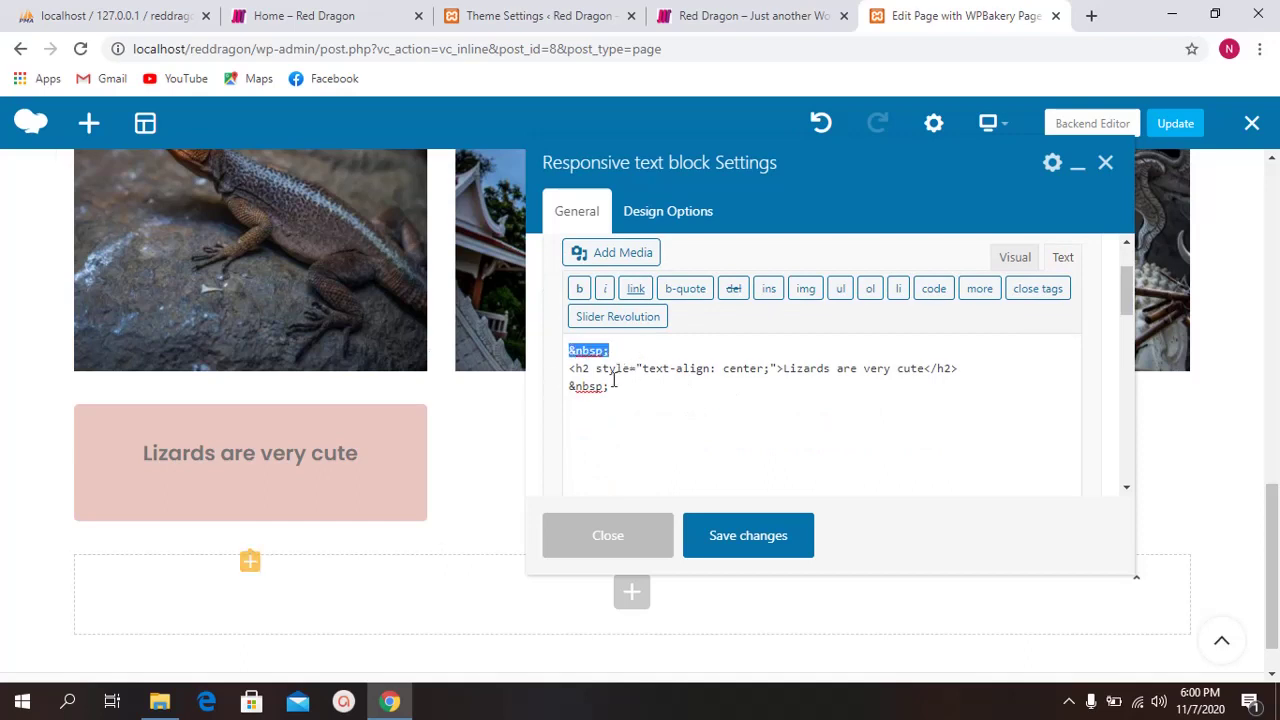
{"action": "left_click_drag", "start_coordinate": [628, 386], "coordinate": [492, 388]}
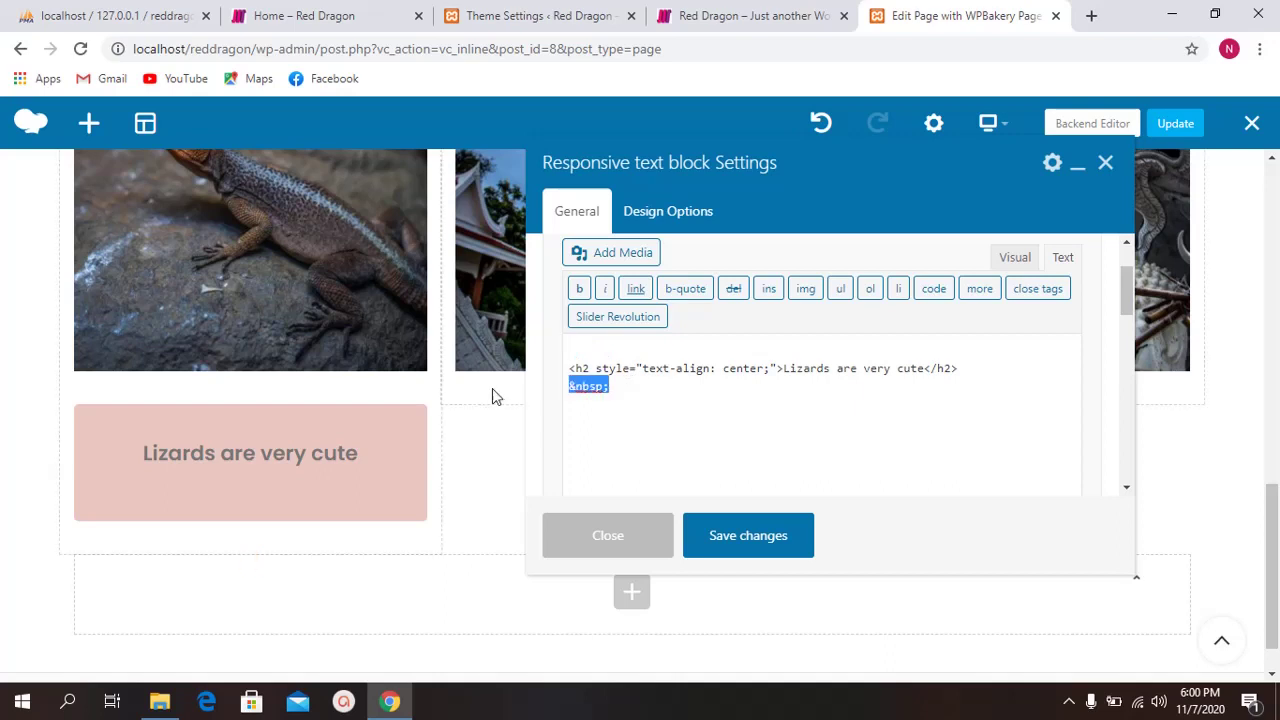
{"action": "key", "text": "BackSpace"}
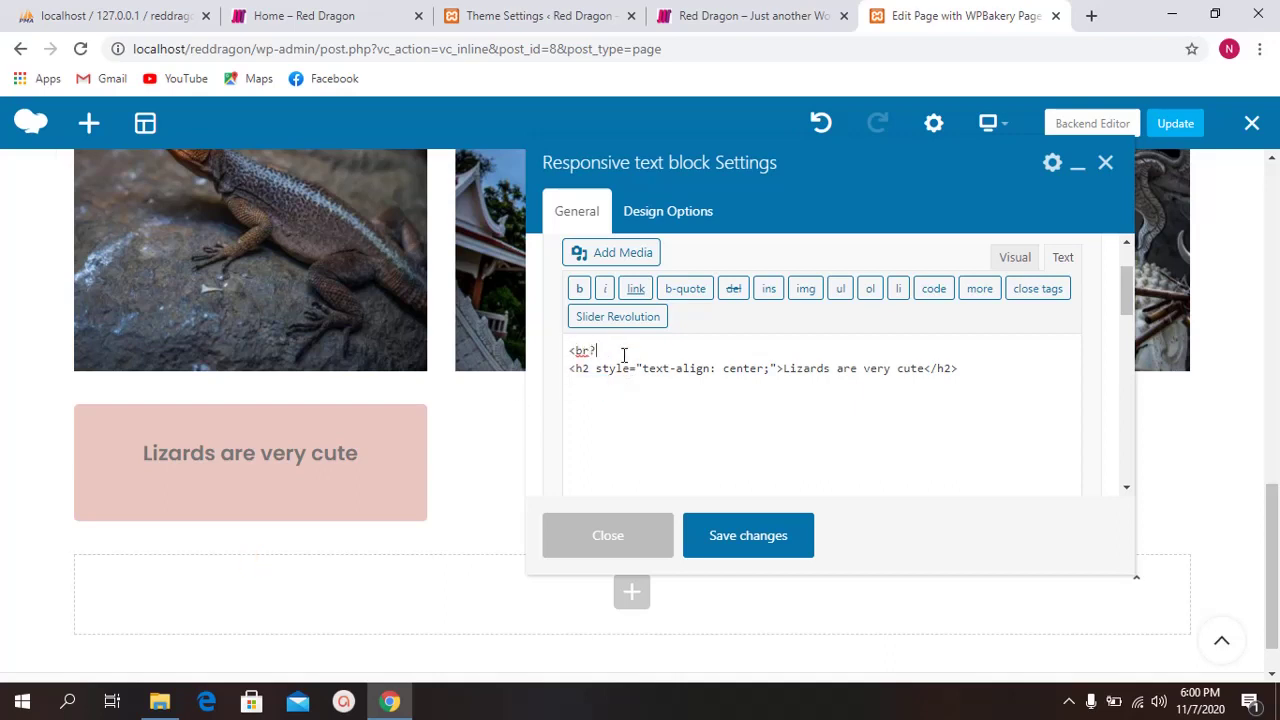
{"action": "left_click", "coordinate": [729, 550]}
Step: Reopen the caption's HTML to check the result, then close the settings
{"action": "mouse_move", "coordinate": [325, 484]}
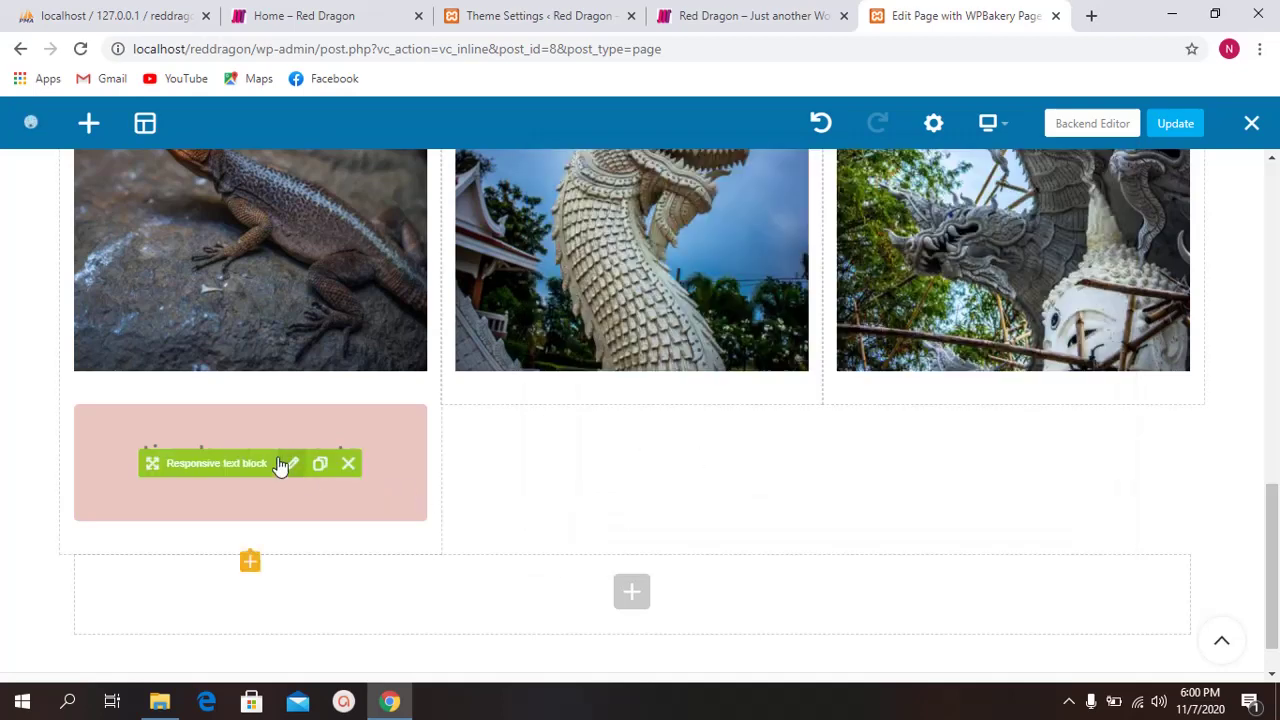
{"action": "left_click", "coordinate": [288, 463]}
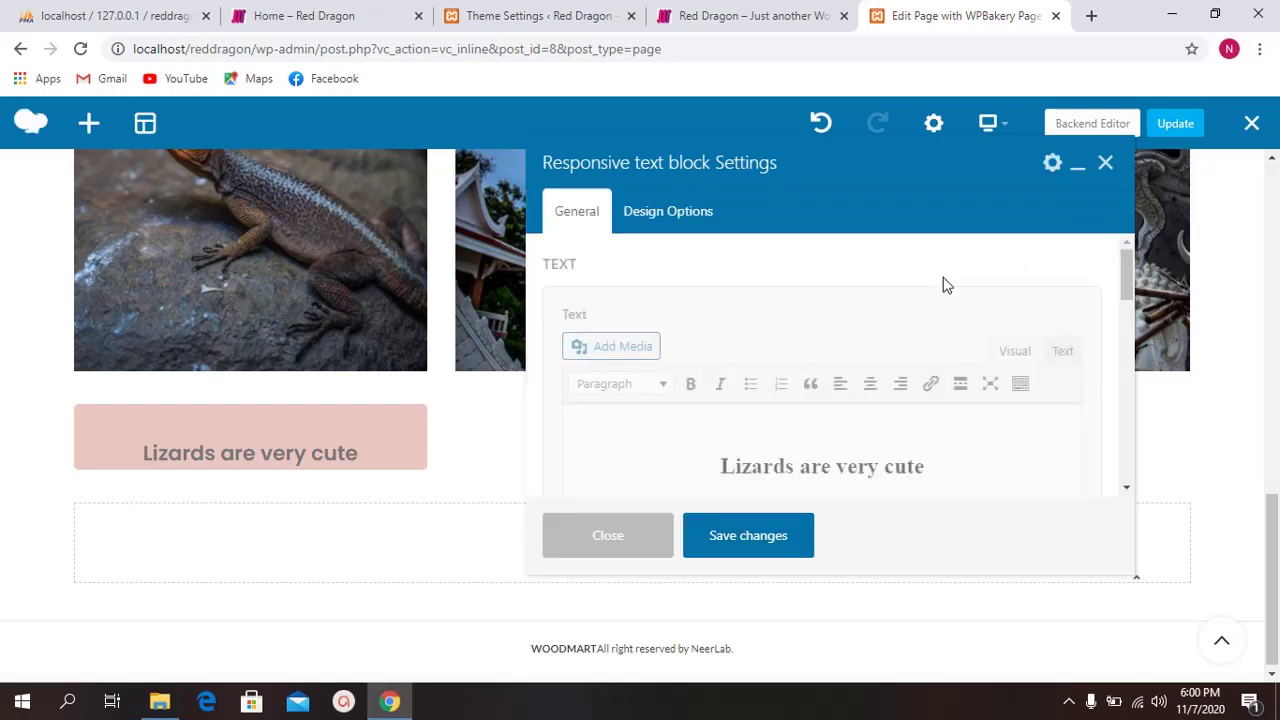
{"action": "left_click", "coordinate": [1063, 349]}
{"action": "scroll", "coordinate": [688, 459], "scroll_direction": "down", "scroll_amount": 1}
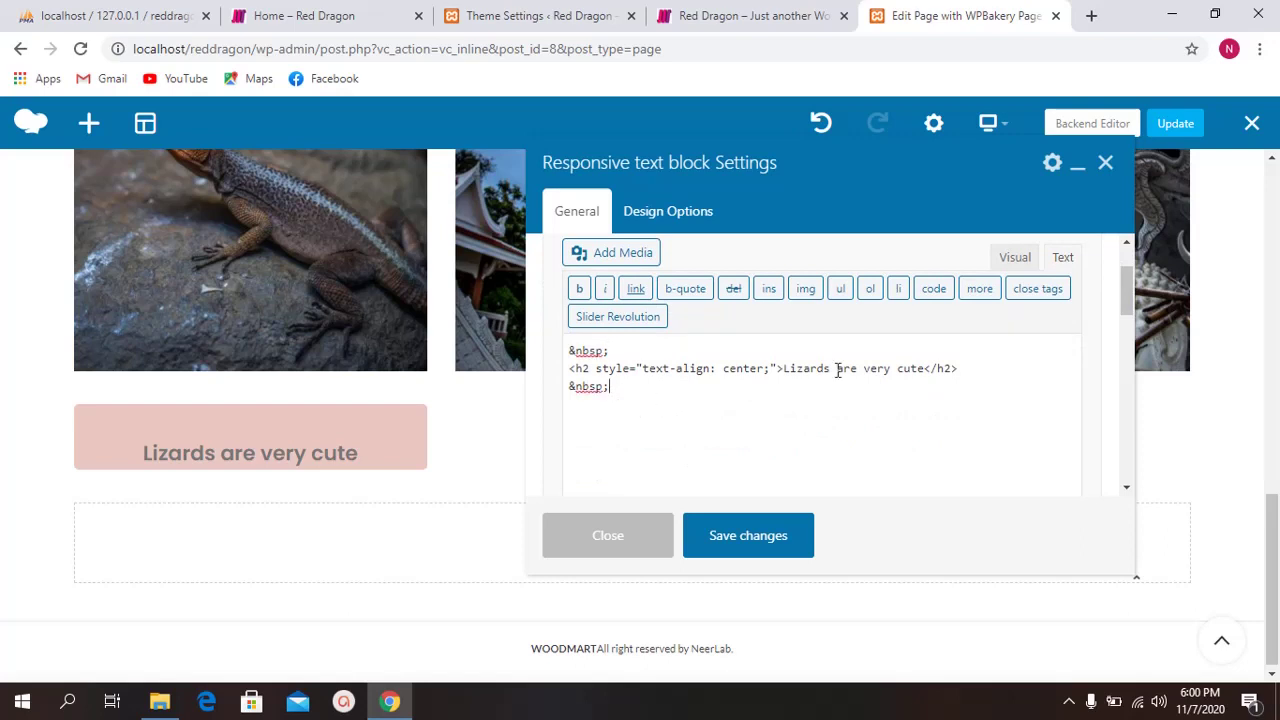
{"action": "left_click", "coordinate": [655, 536]}
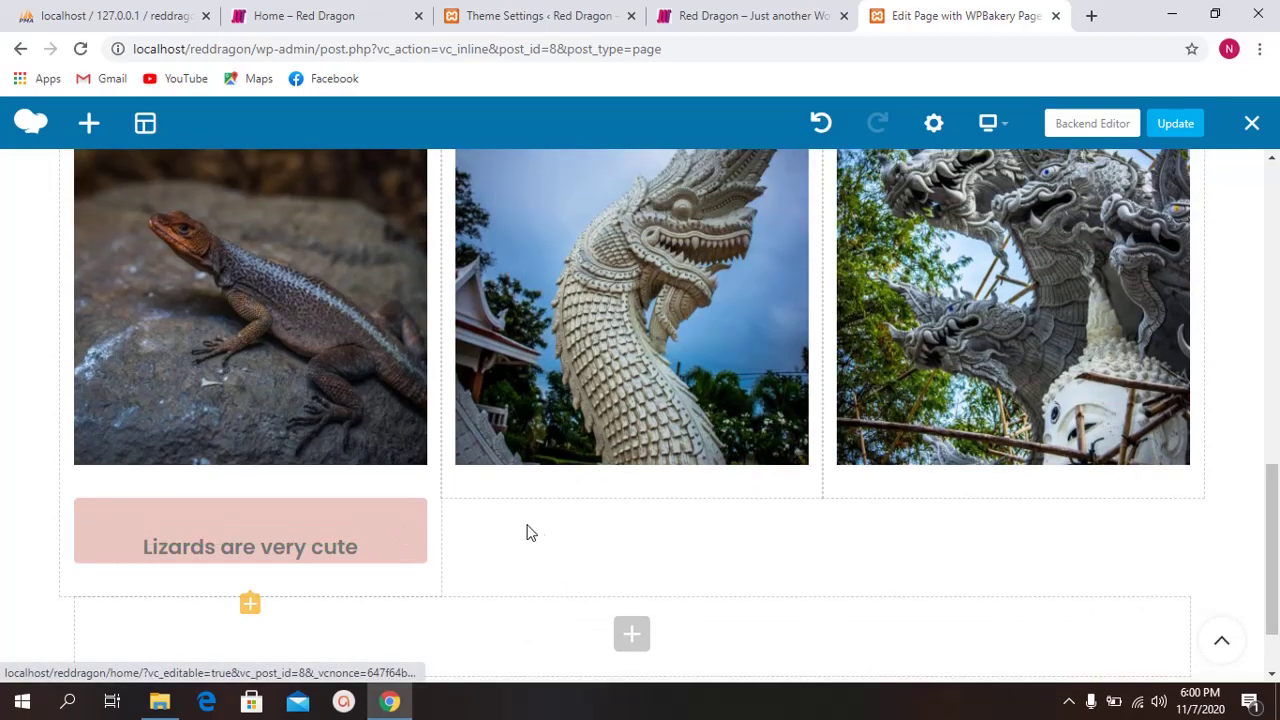
{"action": "mouse_move", "coordinate": [290, 533]}
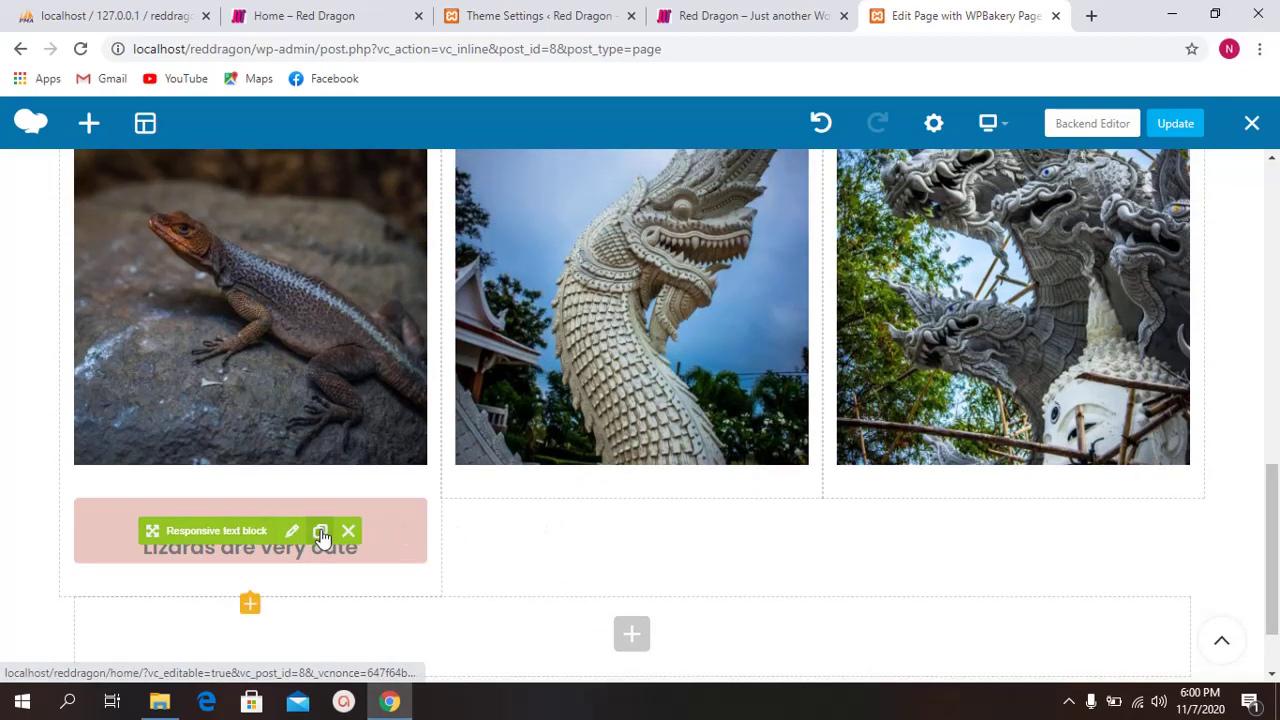
Step: Clone the caption and drag the copies under the middle and right images
{"action": "scroll", "coordinate": [400, 500], "scroll_direction": "down", "scroll_amount": 1}
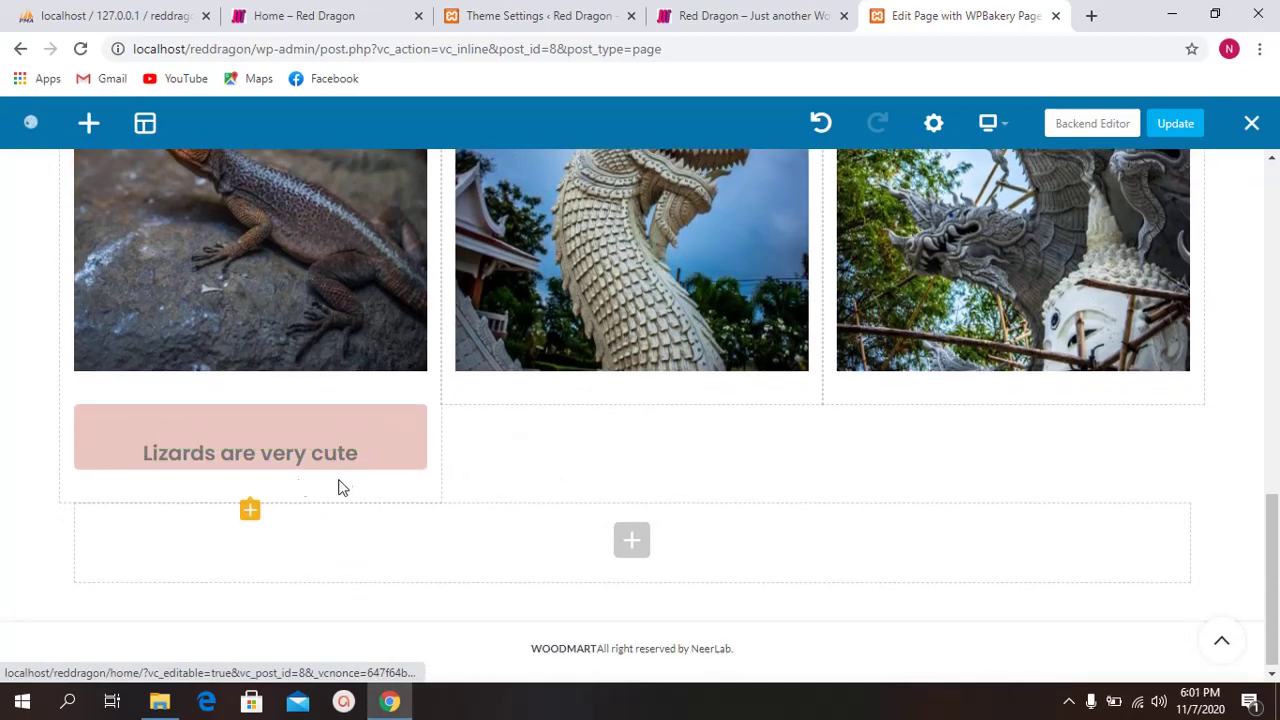
{"action": "mouse_move", "coordinate": [322, 477]}
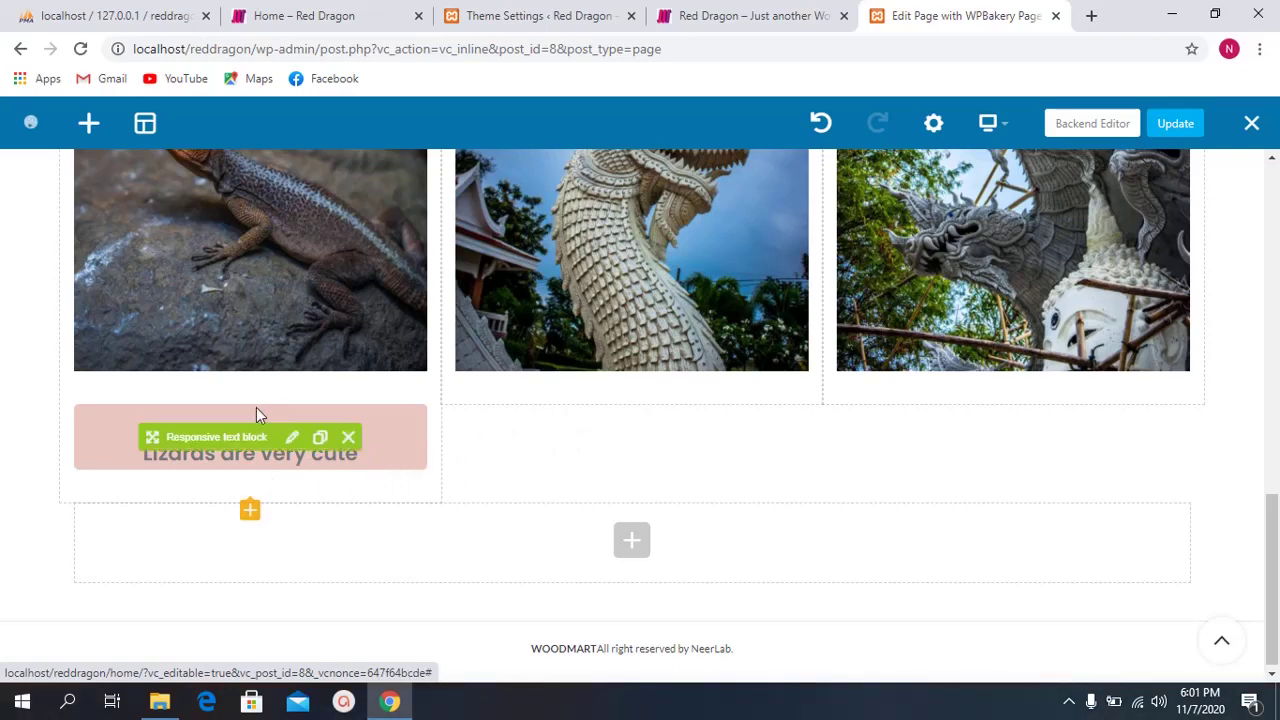
{"action": "left_click", "coordinate": [320, 437]}
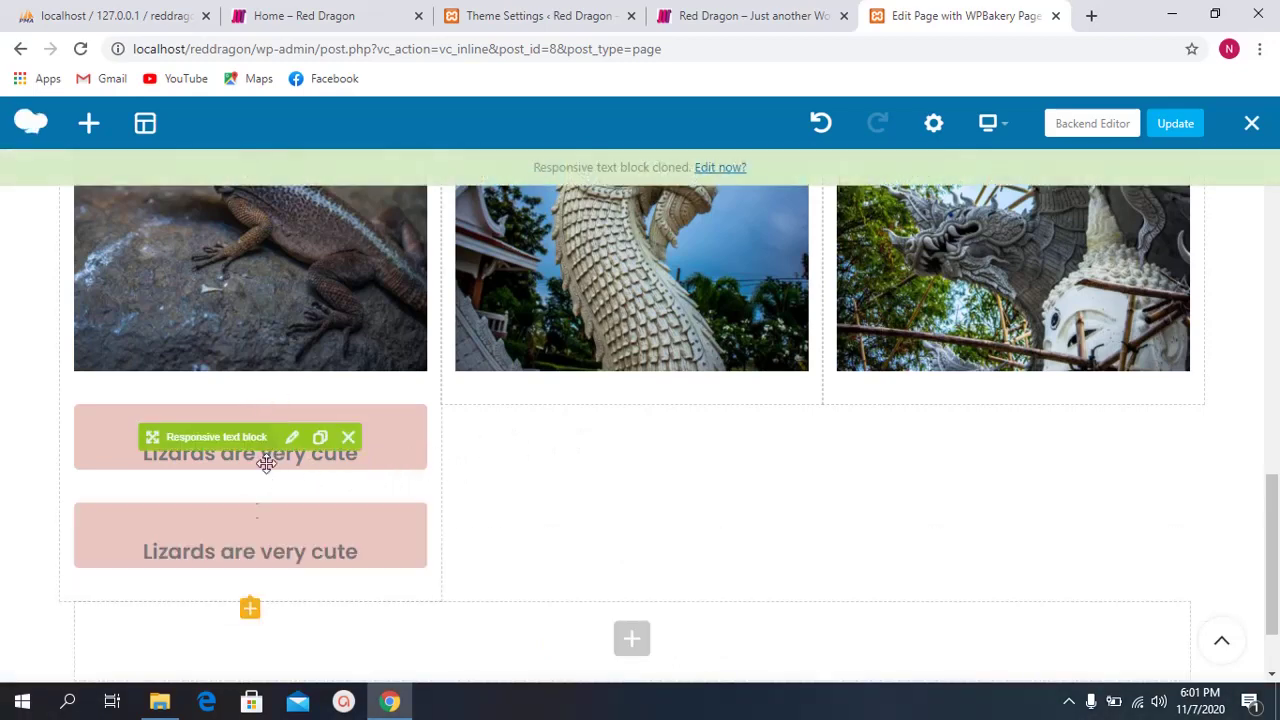
{"action": "mouse_move", "coordinate": [359, 480]}
{"action": "left_mouse_down"}
{"action": "mouse_move", "coordinate": [578, 408]}
{"action": "mouse_move", "coordinate": [594, 358]}
{"action": "mouse_move", "coordinate": [594, 412]}
{"action": "left_mouse_up"}
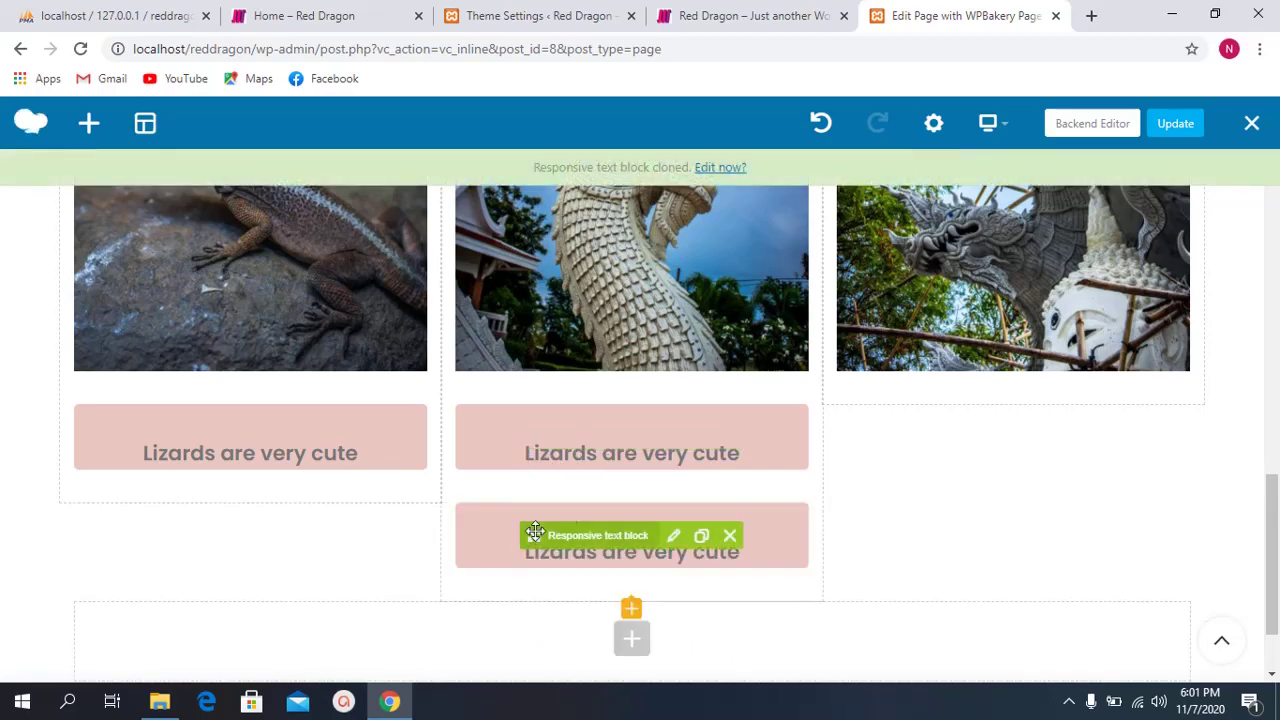
{"action": "mouse_move", "coordinate": [533, 534]}
{"action": "left_mouse_down"}
{"action": "mouse_move", "coordinate": [940, 391]}
{"action": "mouse_move", "coordinate": [945, 372]}
{"action": "mouse_move", "coordinate": [944, 394]}
{"action": "mouse_move", "coordinate": [945, 338]}
{"action": "mouse_move", "coordinate": [964, 333]}
{"action": "mouse_move", "coordinate": [971, 351]}
{"action": "mouse_move", "coordinate": [972, 225]}
{"action": "mouse_move", "coordinate": [973, 398]}
{"action": "mouse_move", "coordinate": [946, 411]}
{"action": "left_mouse_up"}
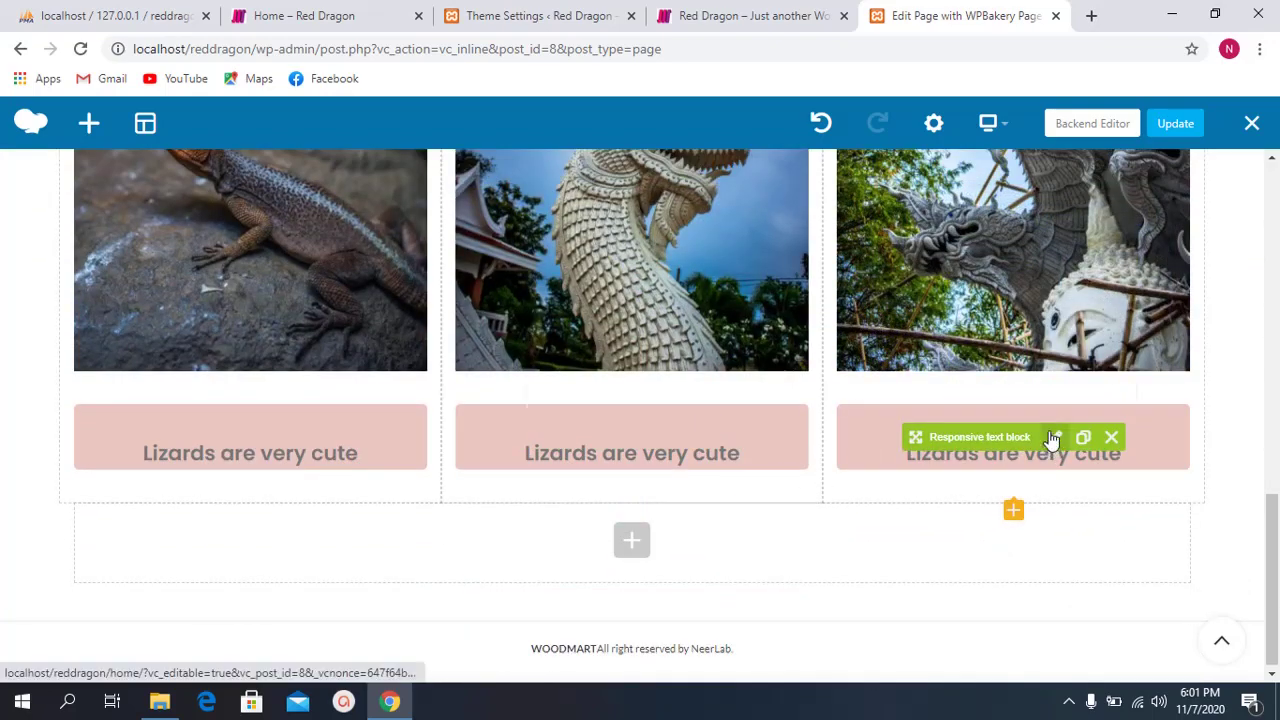
Step: Delete the empty first line in the right-hand caption's text
{"action": "left_click", "coordinate": [1055, 437]}
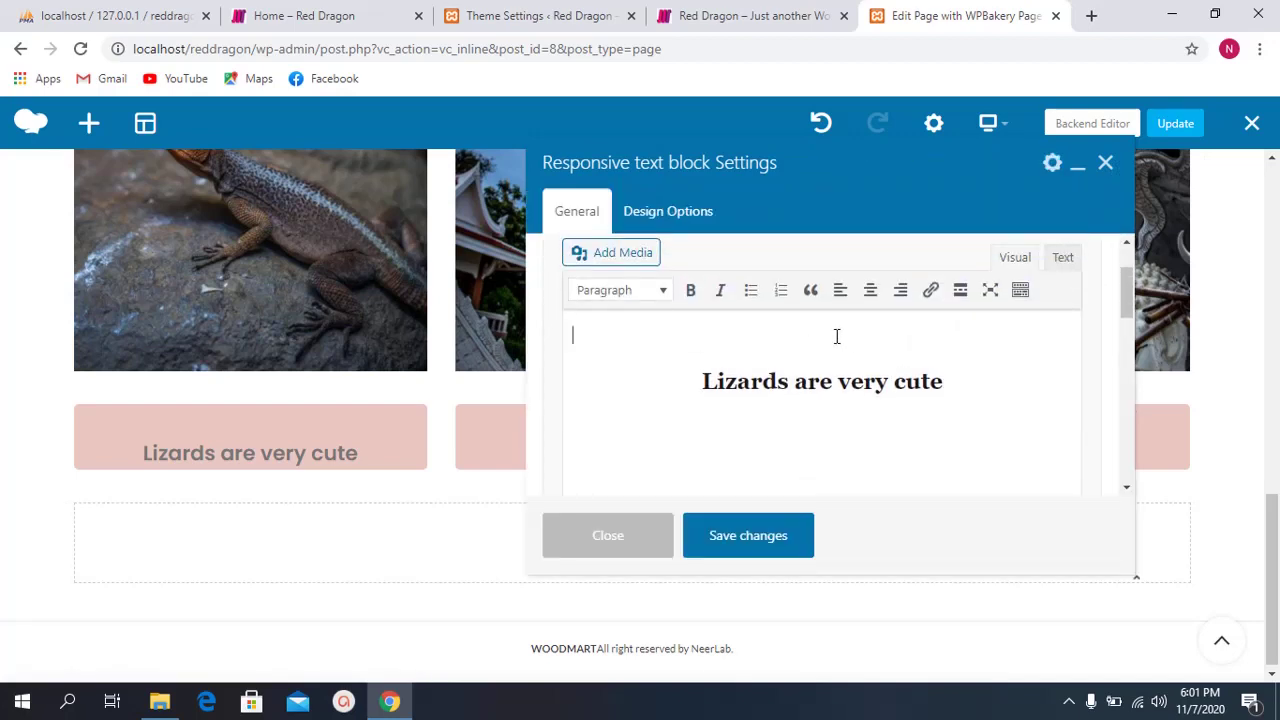
{"action": "key", "text": "Delete"}
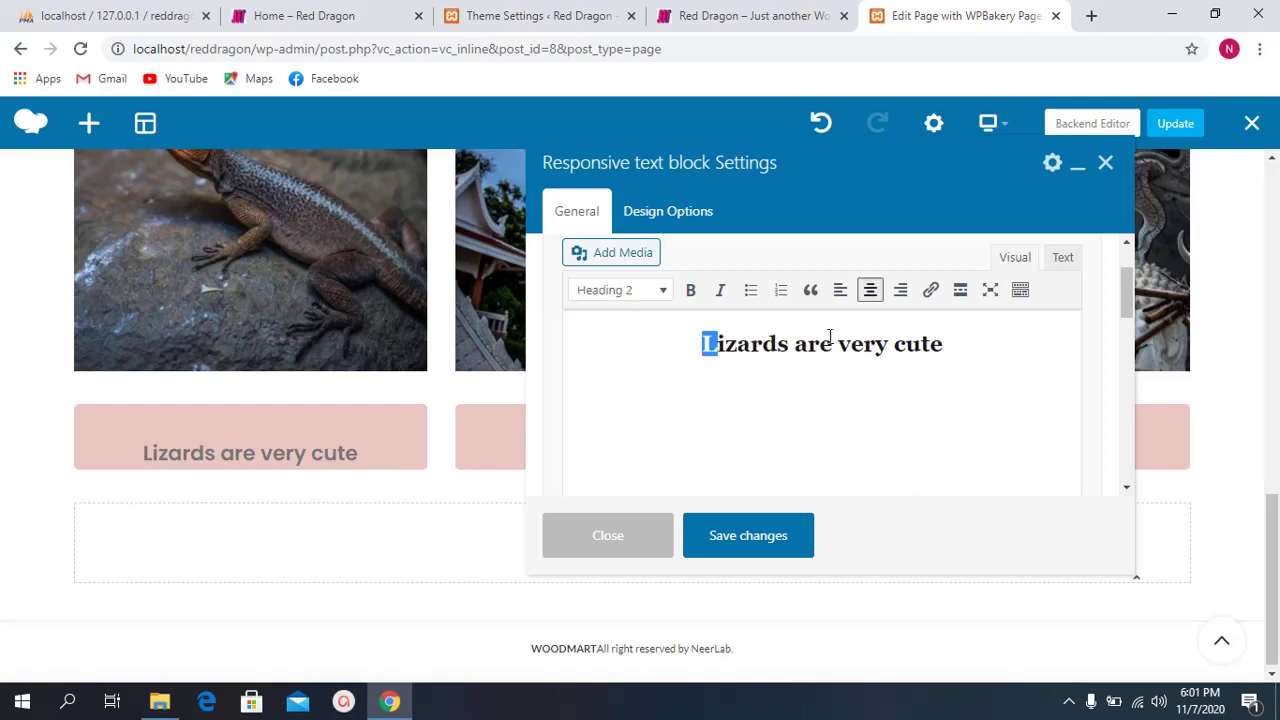
{"action": "left_click_drag", "start_coordinate": [762, 350], "coordinate": [752, 352]}
Step: Delete the trailing &nbsp; line from the right caption's HTML, then save and close
{"action": "left_click", "coordinate": [728, 532]}
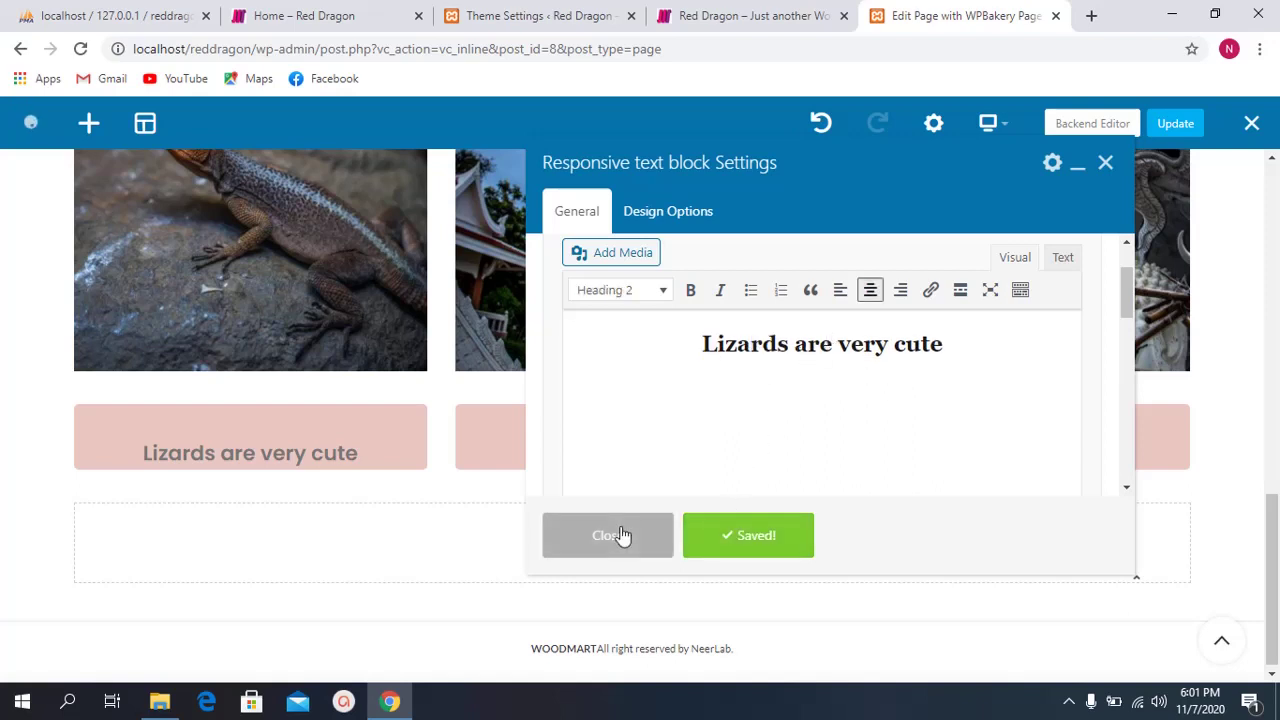
{"action": "left_click", "coordinate": [623, 535]}
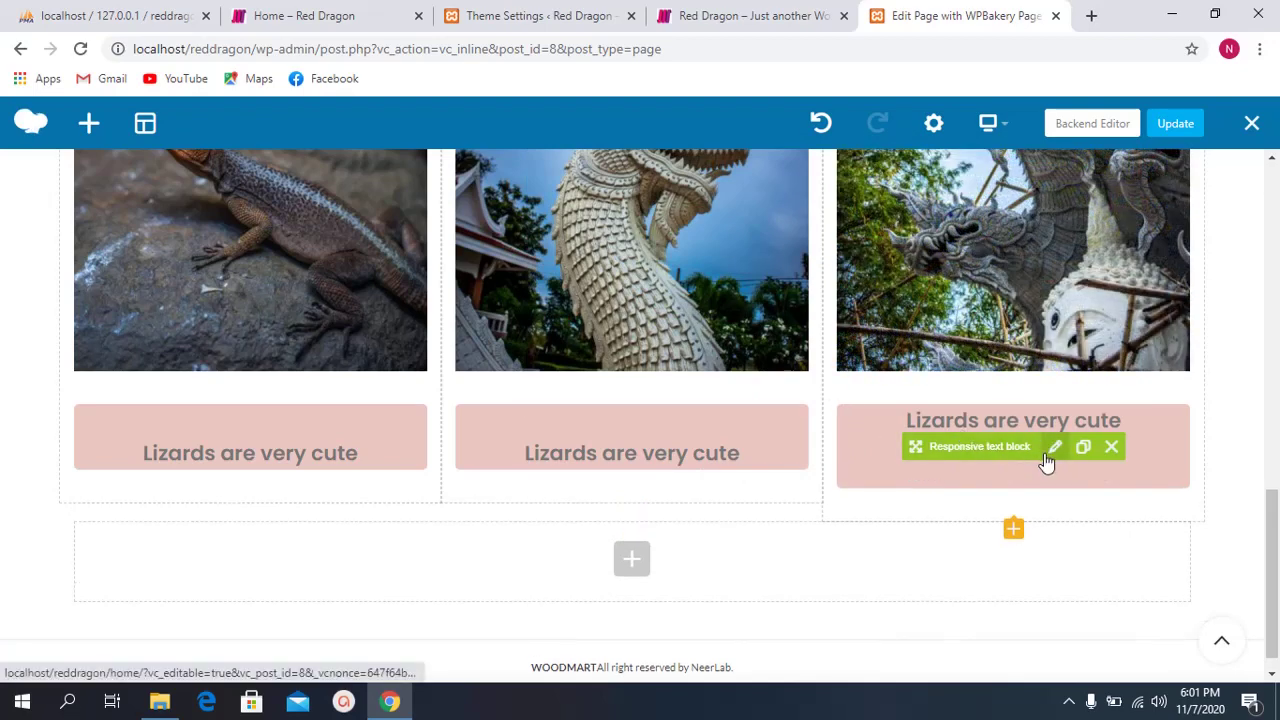
{"action": "left_click", "coordinate": [1051, 456]}
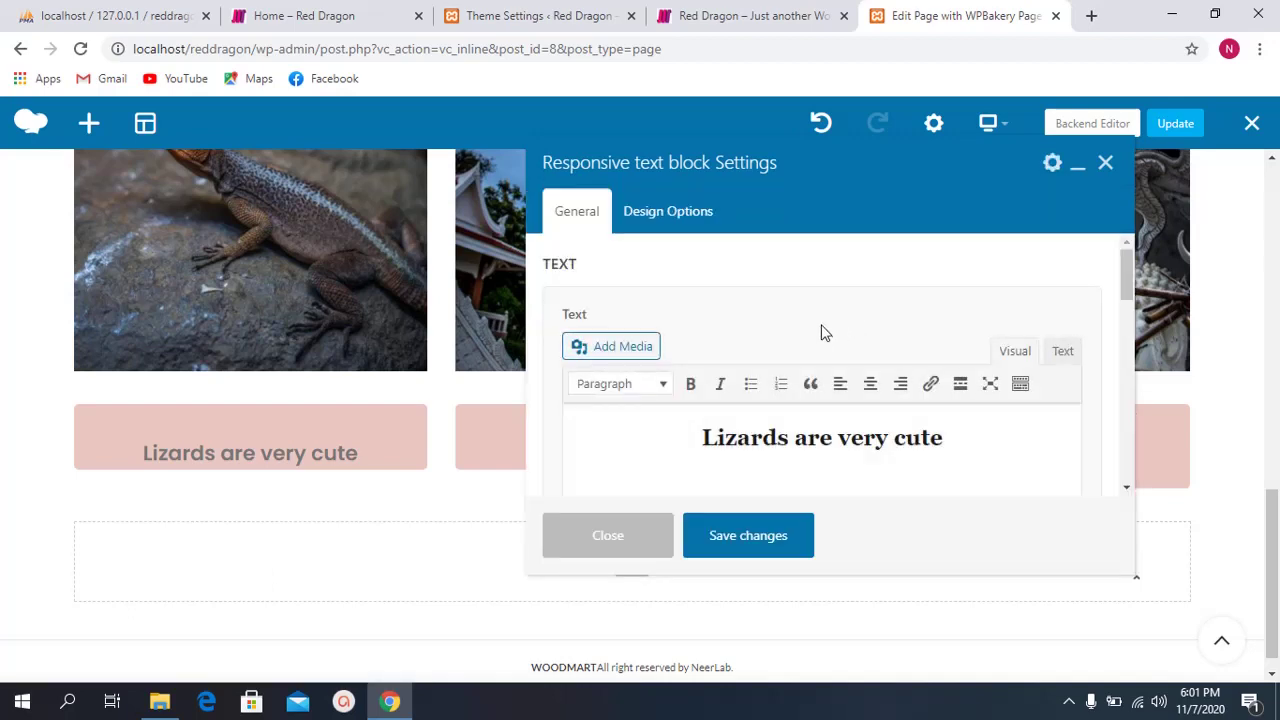
{"action": "scroll", "coordinate": [773, 365], "scroll_direction": "down", "scroll_amount": 1}
{"action": "left_click", "coordinate": [1063, 258]}
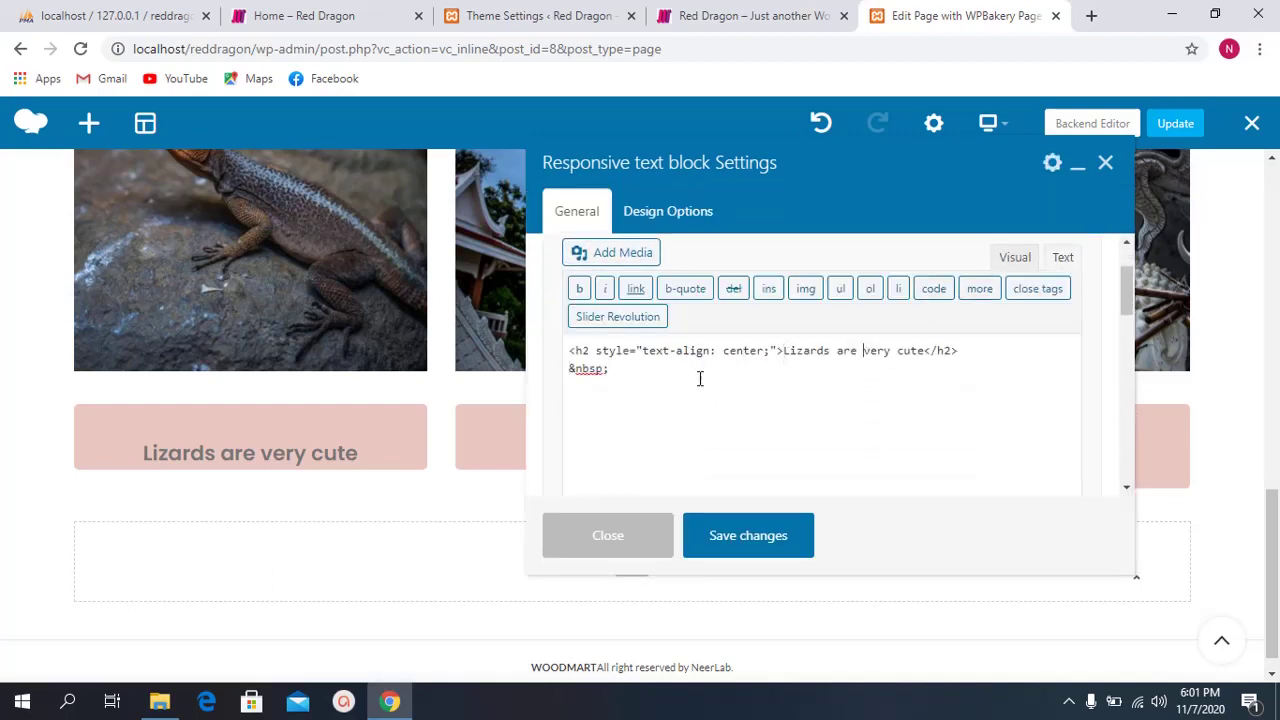
{"action": "left_click_drag", "start_coordinate": [641, 377], "coordinate": [469, 374]}
{"action": "key", "text": "BackSpace"}
{"action": "left_click", "coordinate": [743, 518]}
{"action": "left_click", "coordinate": [630, 540]}
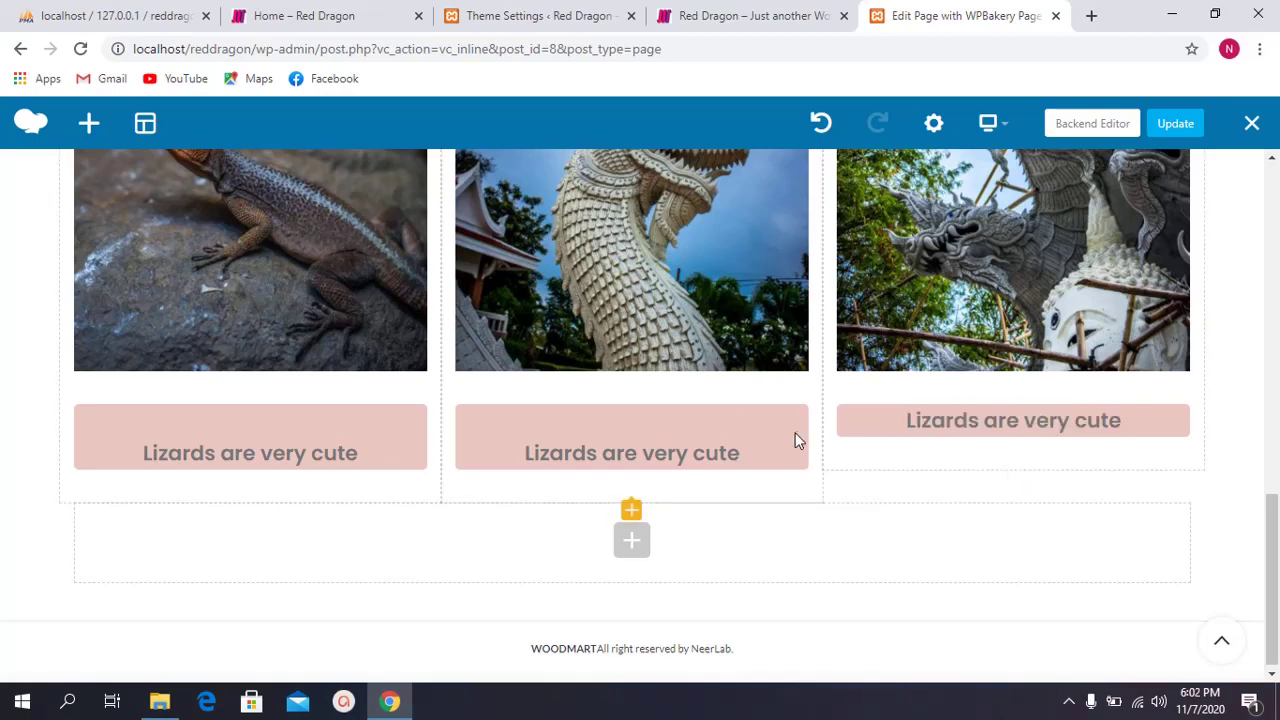
Step: Delete the middle and left captions and move a caption copy under the middle image
{"action": "left_click", "coordinate": [730, 440]}
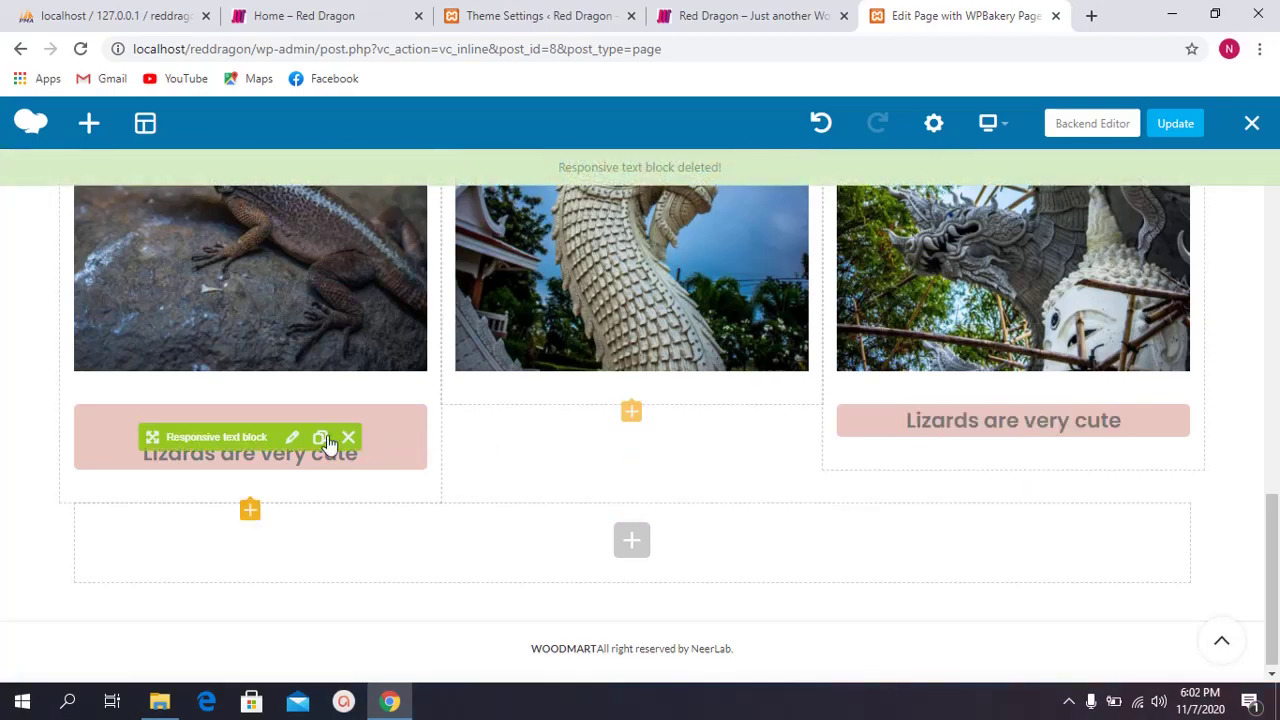
{"action": "left_click", "coordinate": [347, 439]}
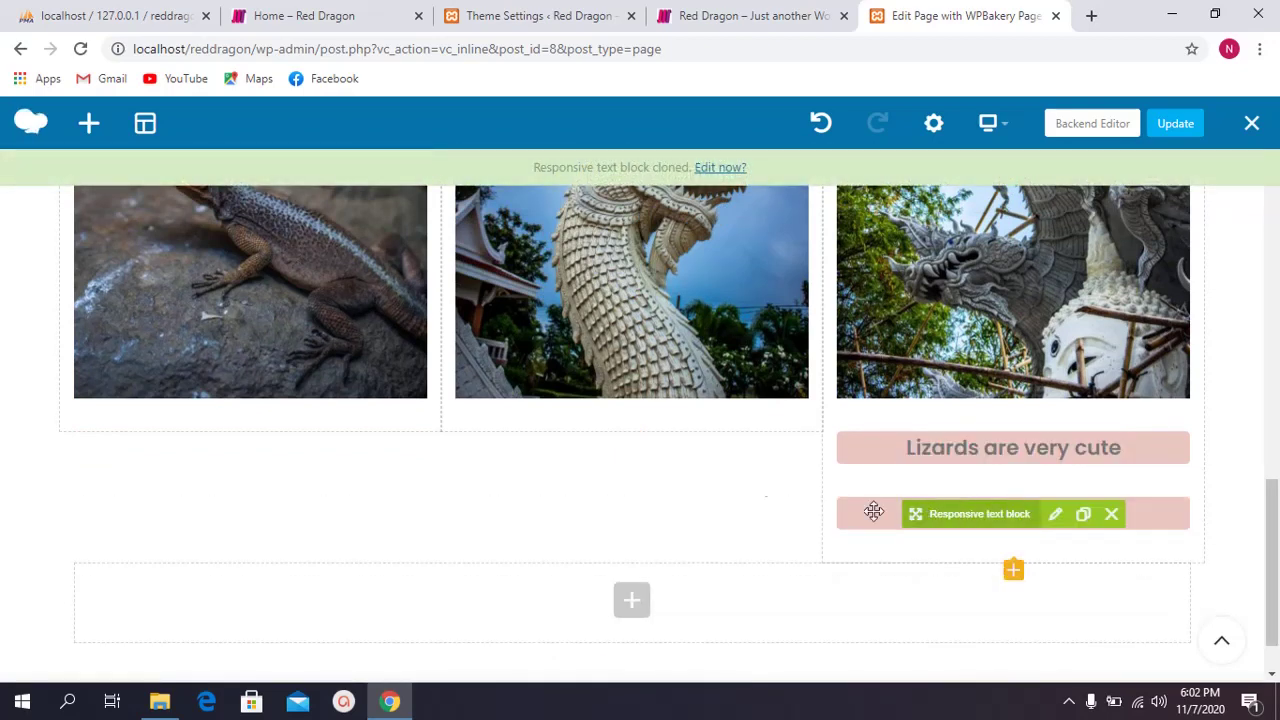
{"action": "mouse_move", "coordinate": [874, 512]}
{"action": "left_mouse_down"}
{"action": "mouse_move", "coordinate": [622, 436]}
{"action": "mouse_move", "coordinate": [621, 393]}
{"action": "mouse_move", "coordinate": [620, 430]}
{"action": "left_mouse_up"}
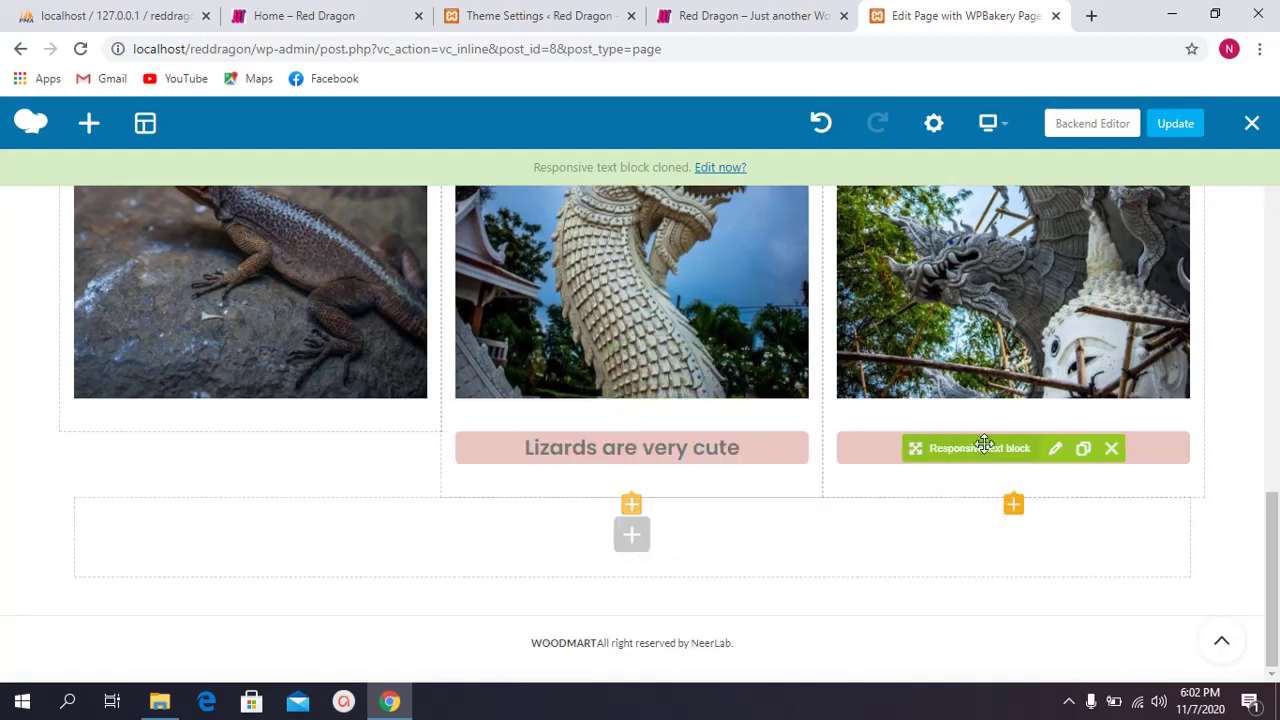
Step: Strip the leftover blank line from the caption's HTML, save, and clone it under the lizard image
{"action": "left_click", "coordinate": [1055, 448]}
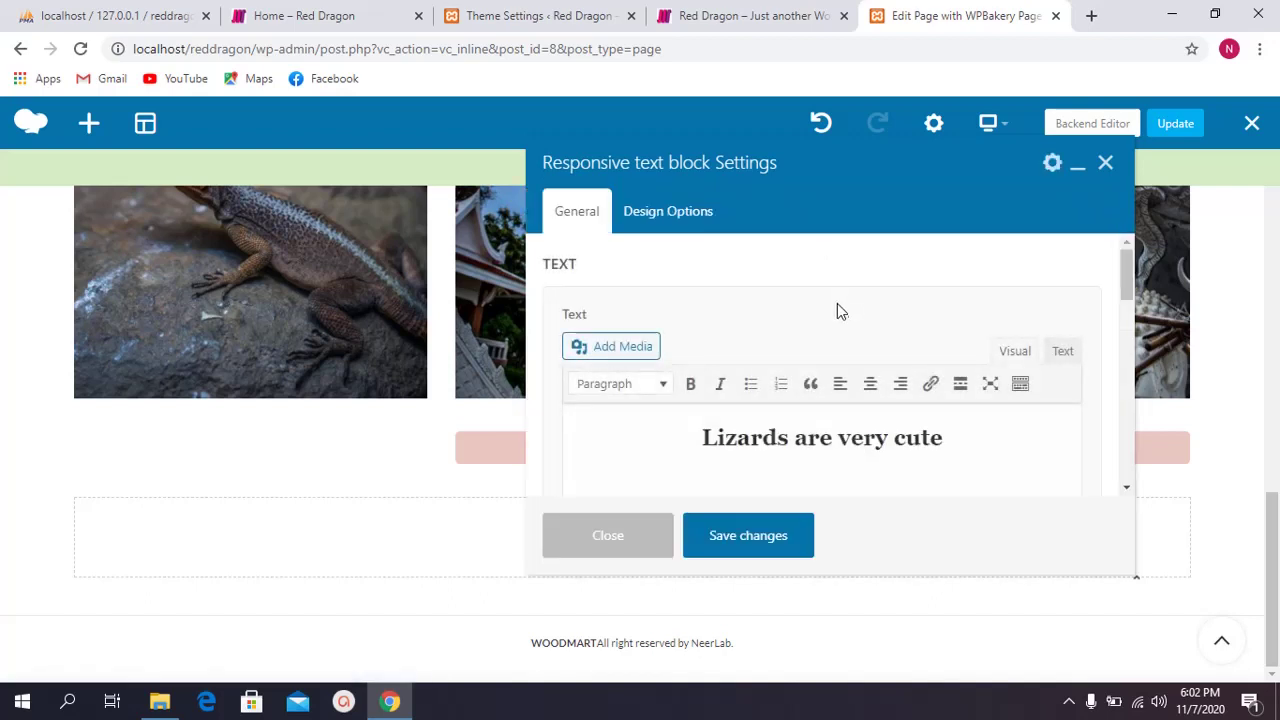
{"action": "scroll", "coordinate": [871, 334], "scroll_direction": "down", "scroll_amount": 2}
{"action": "left_click", "coordinate": [926, 314]}
{"action": "scroll", "coordinate": [917, 340], "scroll_direction": "up", "scroll_amount": 2}
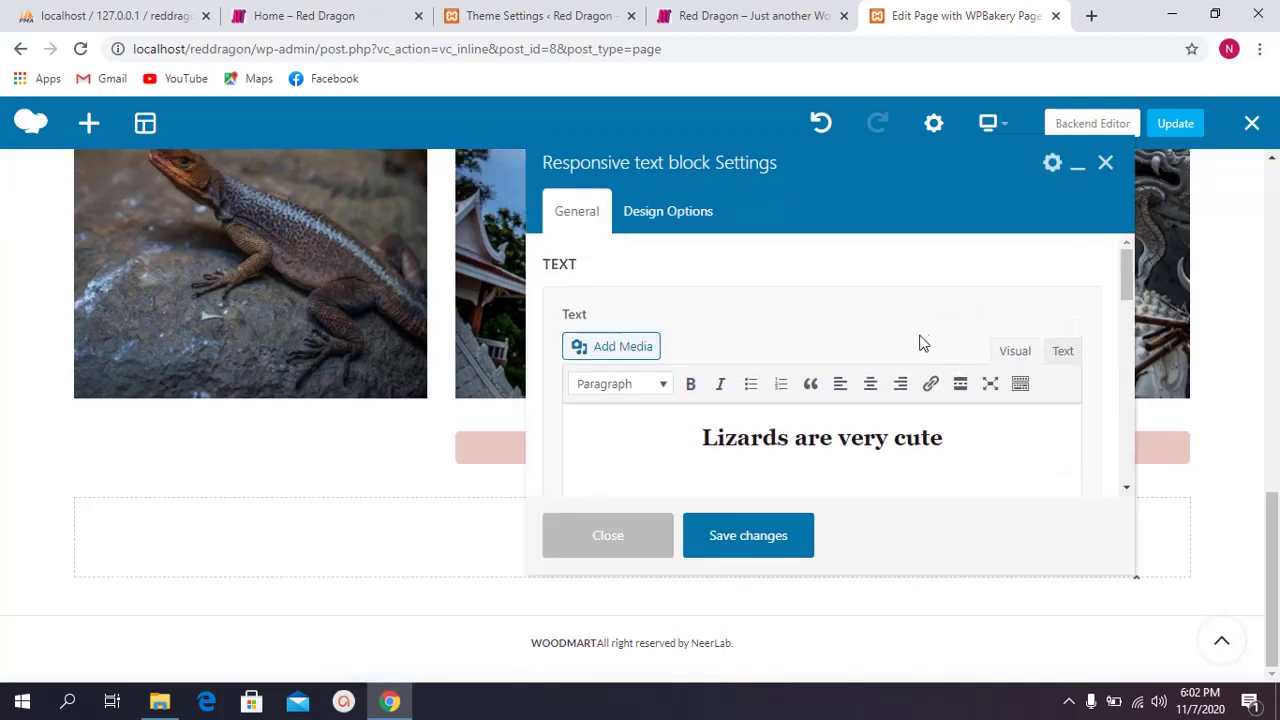
{"action": "scroll", "coordinate": [897, 347], "scroll_direction": "down", "scroll_amount": 1}
{"action": "left_click", "coordinate": [1063, 258]}
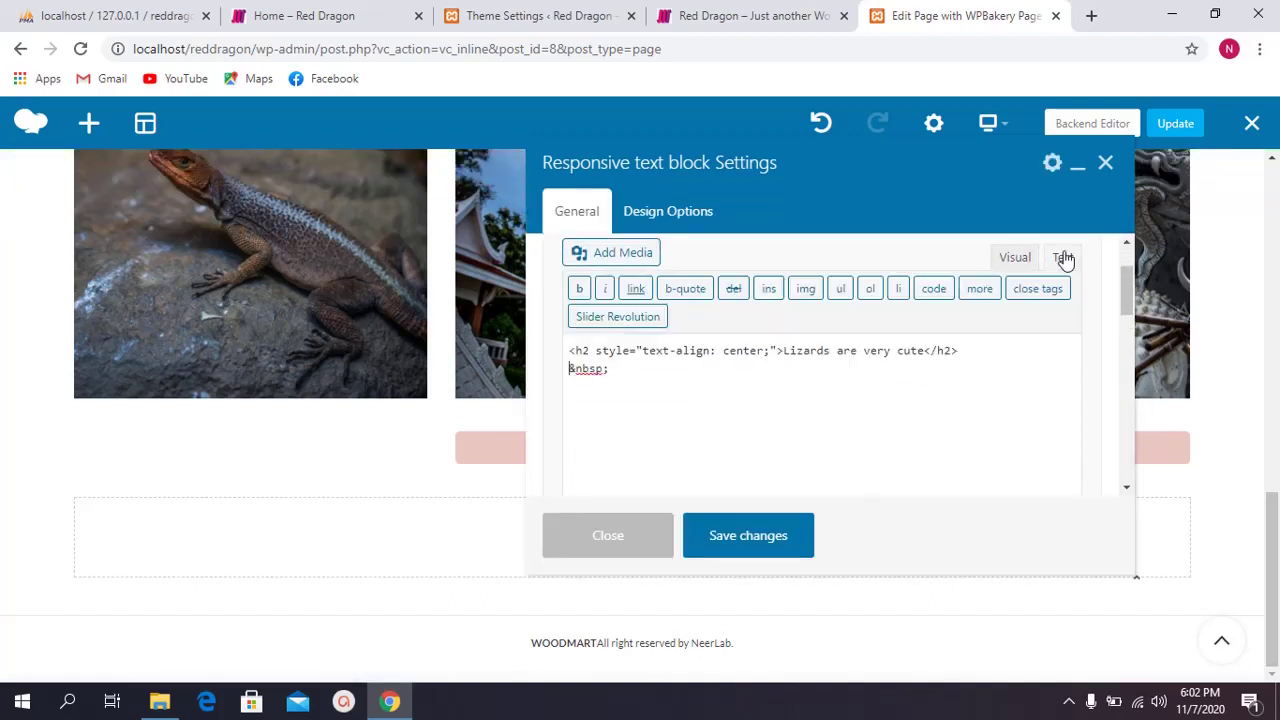
{"action": "key", "text": "shift+Home"}
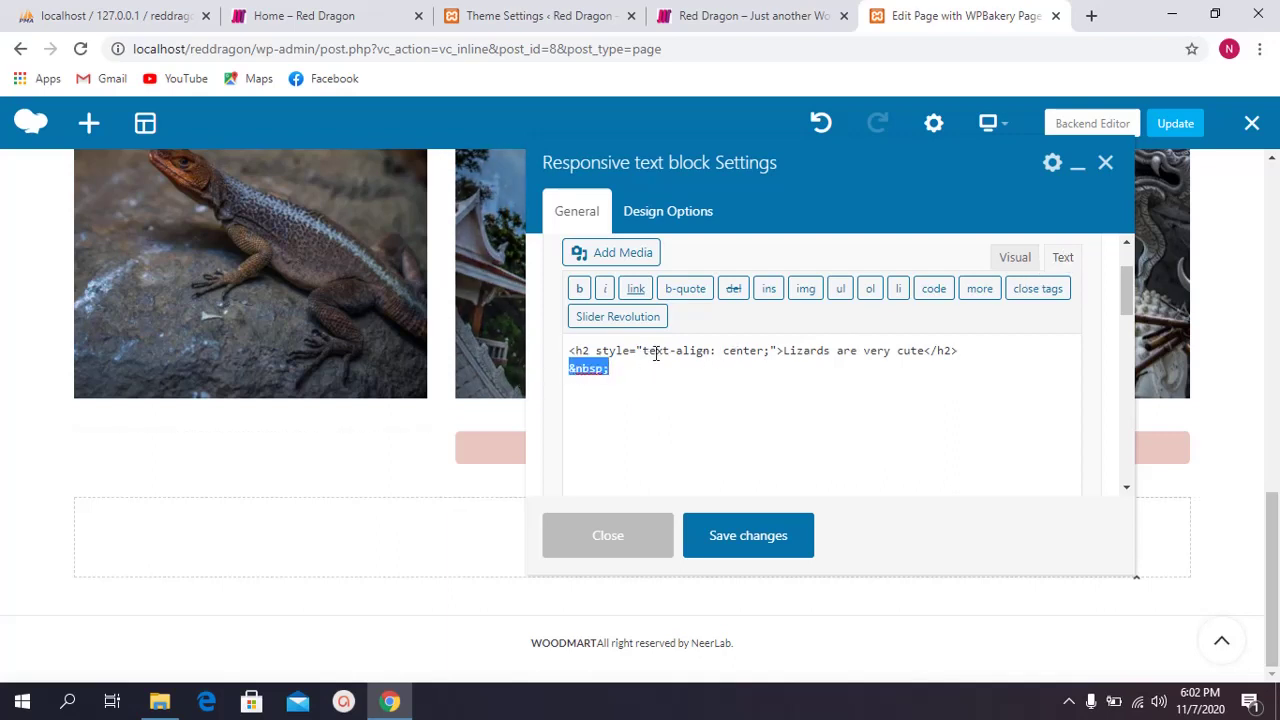
{"action": "key", "text": "BackSpace"}
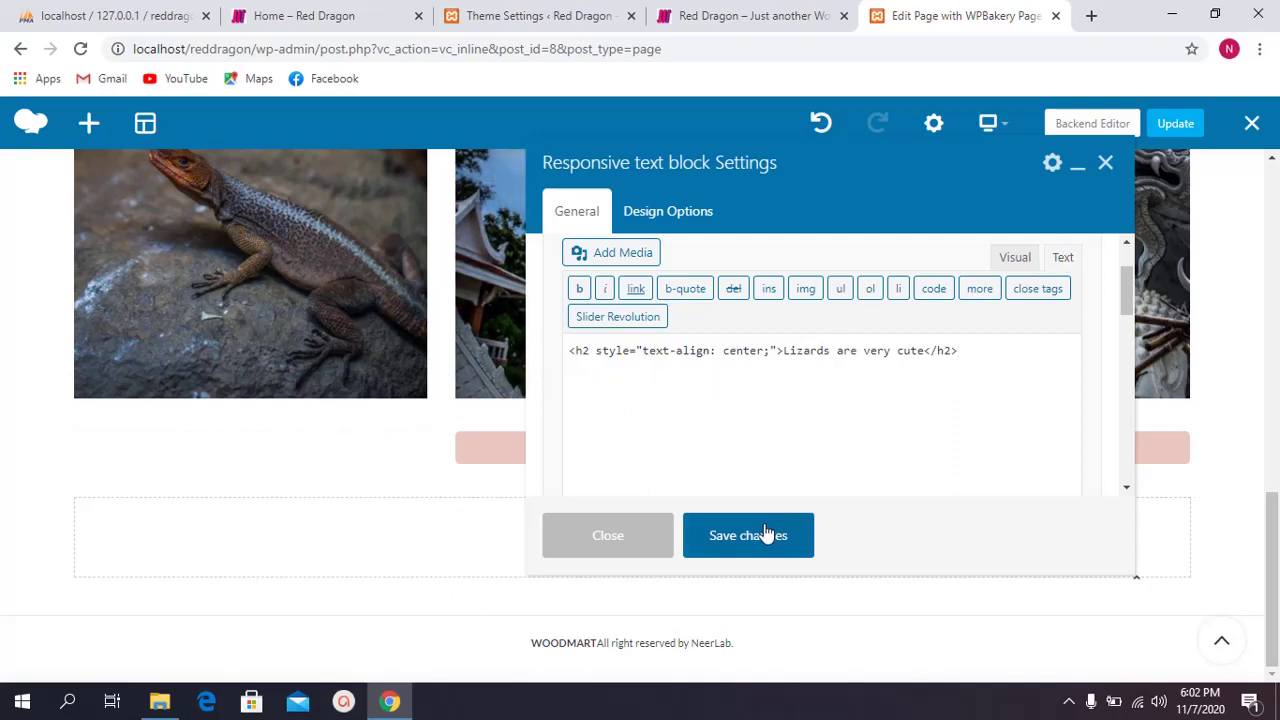
{"action": "left_click", "coordinate": [760, 537]}
{"action": "left_click", "coordinate": [595, 535]}
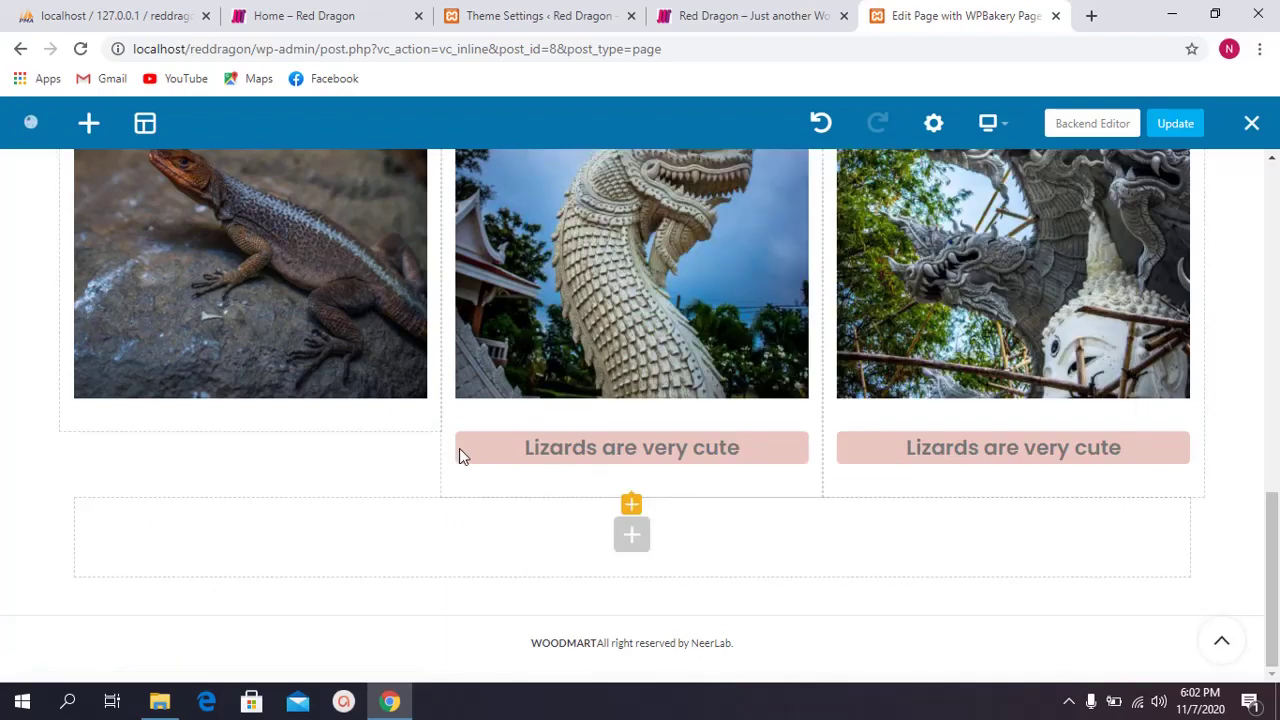
{"action": "left_click", "coordinate": [701, 447]}
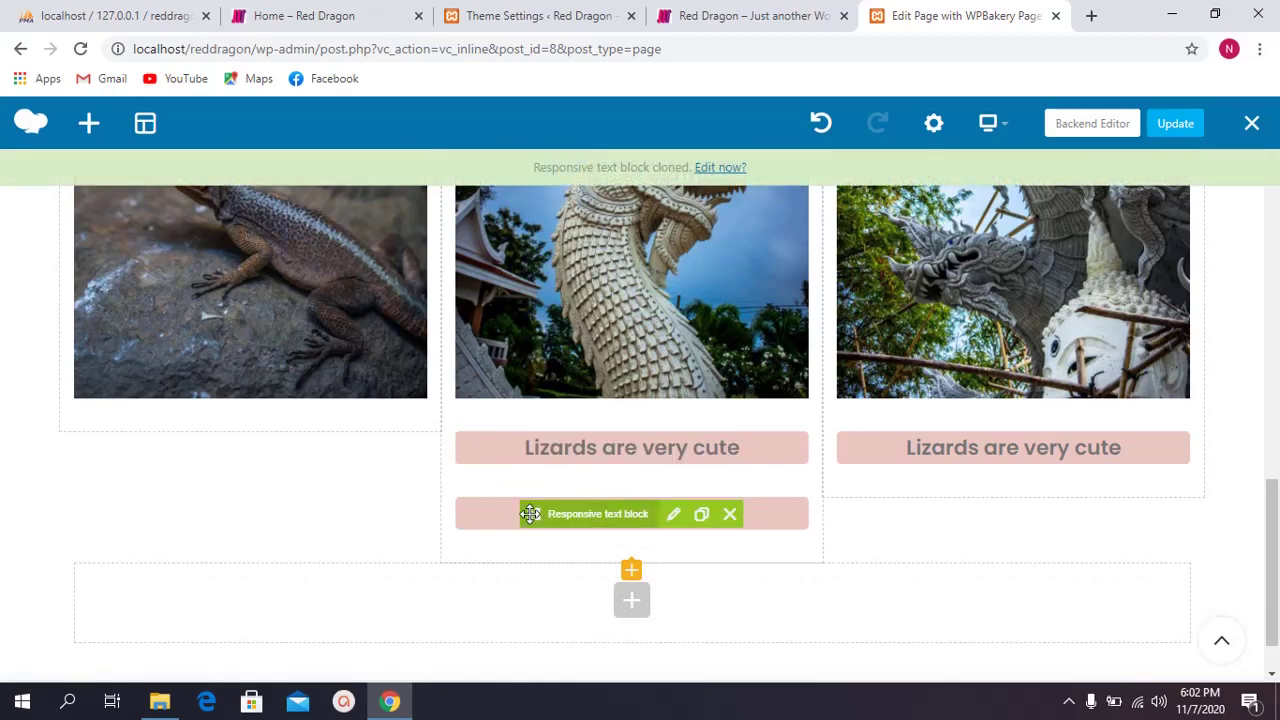
{"action": "mouse_move", "coordinate": [530, 513]}
{"action": "left_mouse_down"}
{"action": "mouse_move", "coordinate": [243, 434]}
{"action": "mouse_move", "coordinate": [211, 389]}
{"action": "mouse_move", "coordinate": [211, 431]}
{"action": "mouse_move", "coordinate": [286, 447]}
{"action": "left_mouse_up"}
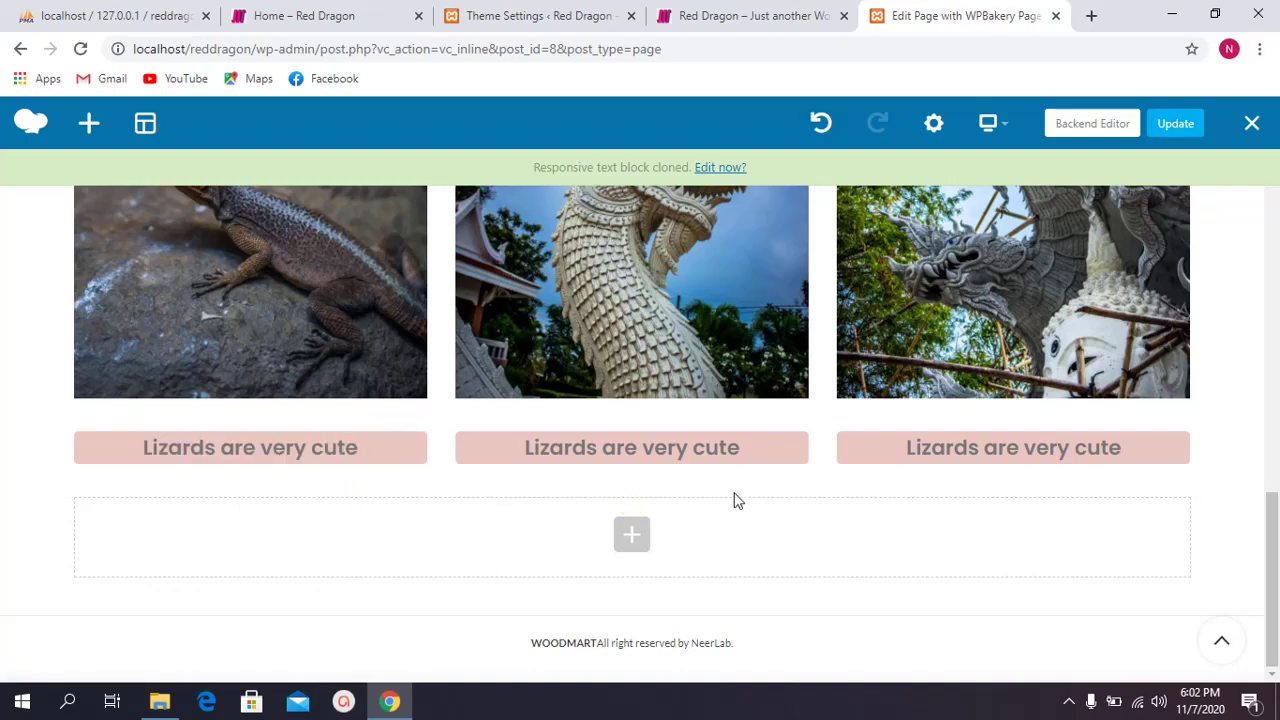
Step: Add a new row below the gallery and set its layout to 1/2 + 1/2
{"action": "scroll", "coordinate": [613, 397], "scroll_direction": "up", "scroll_amount": 2}
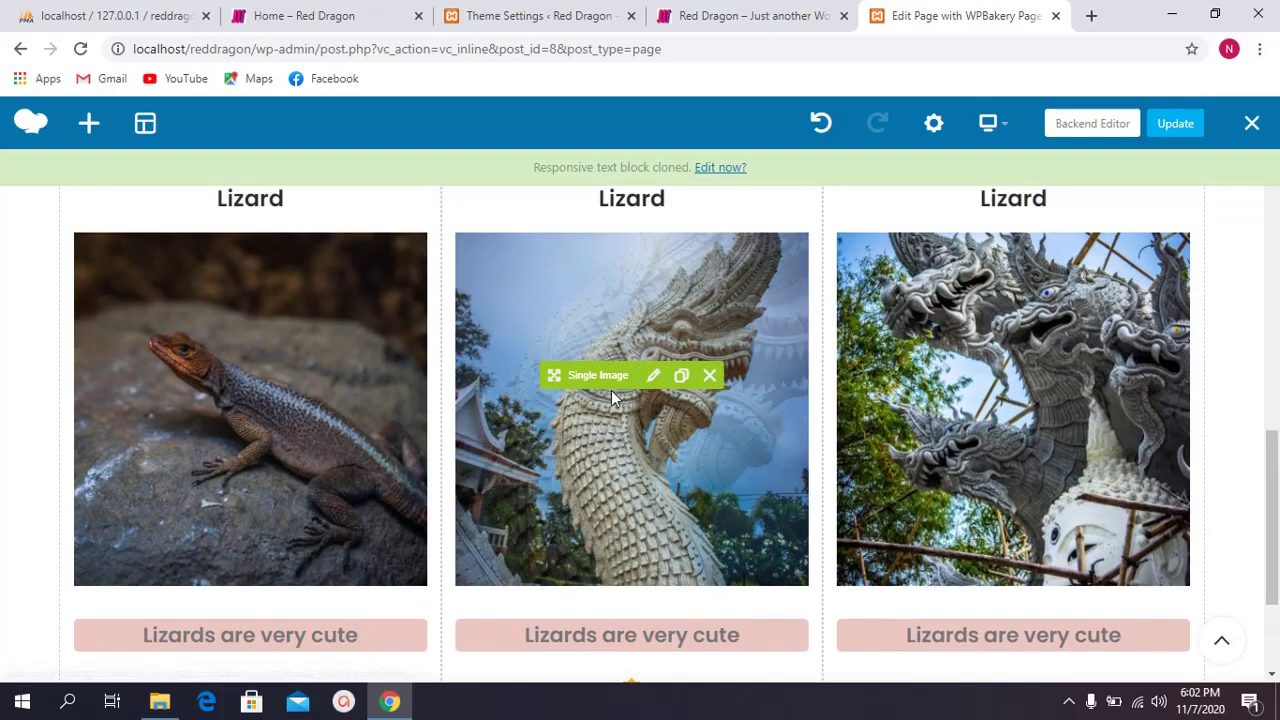
{"action": "scroll", "coordinate": [620, 400], "scroll_direction": "down", "scroll_amount": 2}
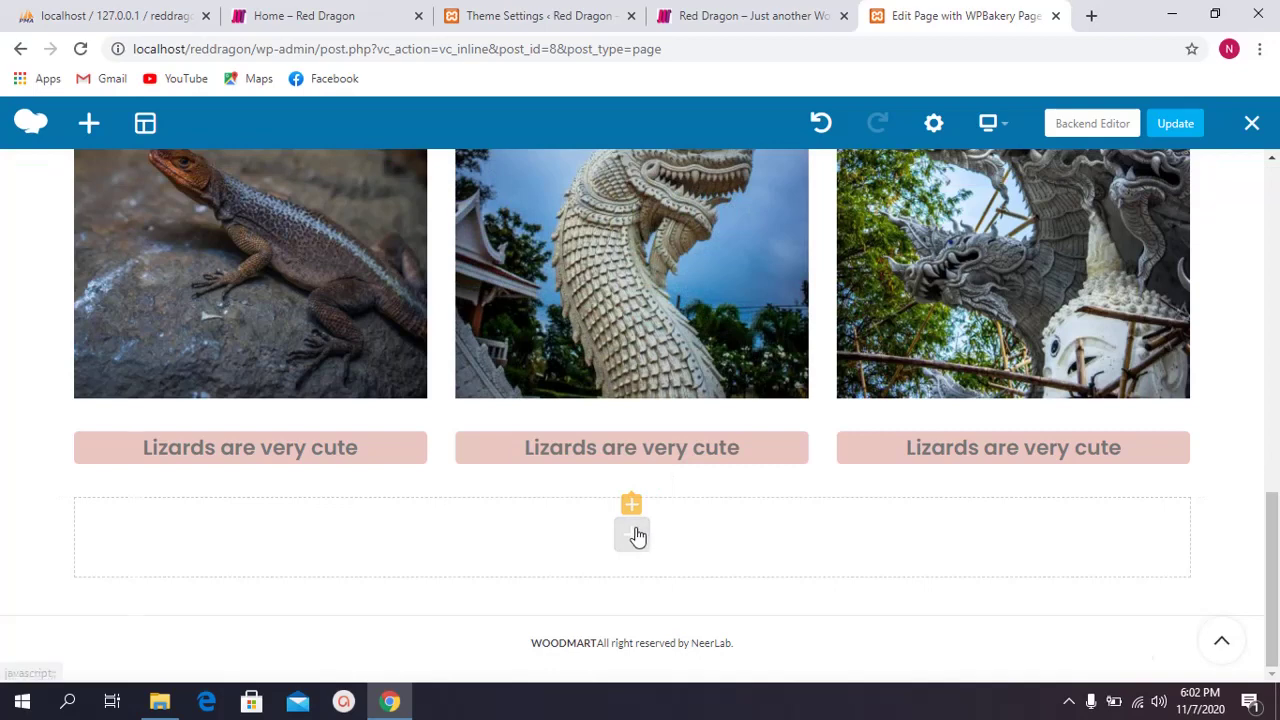
{"action": "left_click", "coordinate": [637, 537]}
{"action": "scroll", "coordinate": [760, 400], "scroll_direction": "down", "scroll_amount": 1}
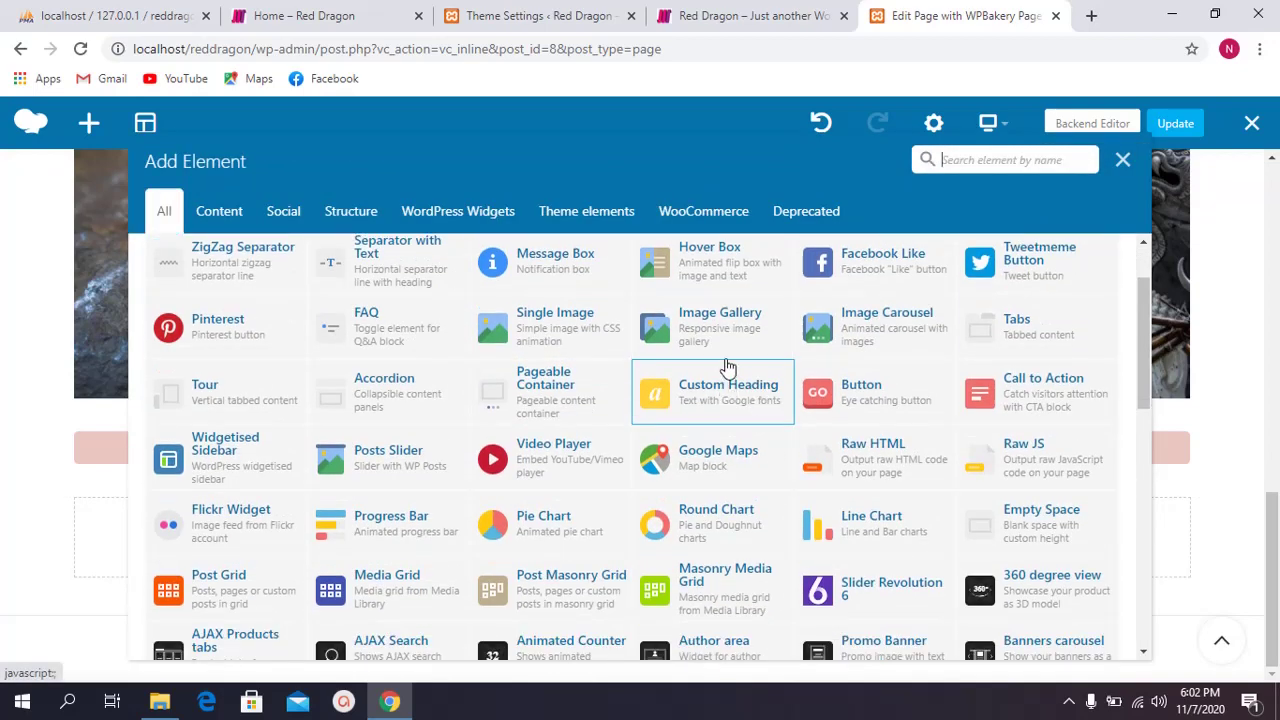
{"action": "scroll", "coordinate": [680, 366], "scroll_direction": "up", "scroll_amount": 1}
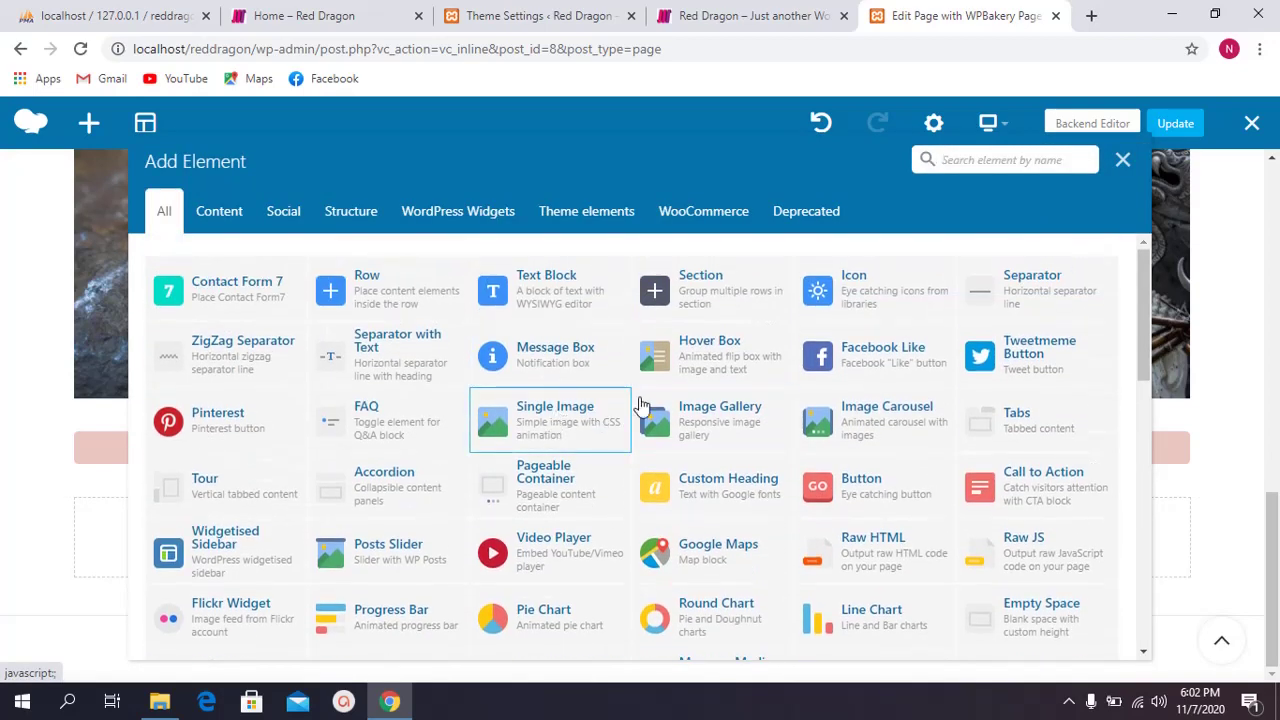
{"action": "left_click", "coordinate": [443, 300]}
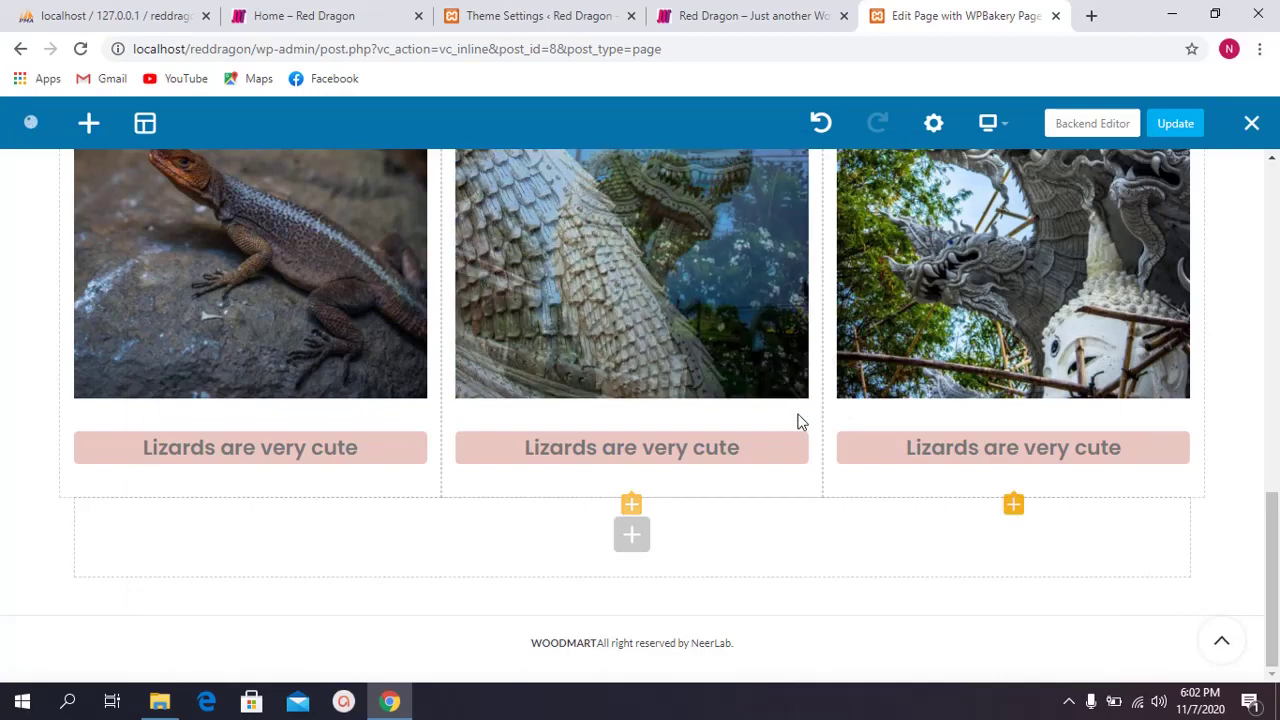
{"action": "scroll", "coordinate": [790, 405], "scroll_direction": "up", "scroll_amount": 5}
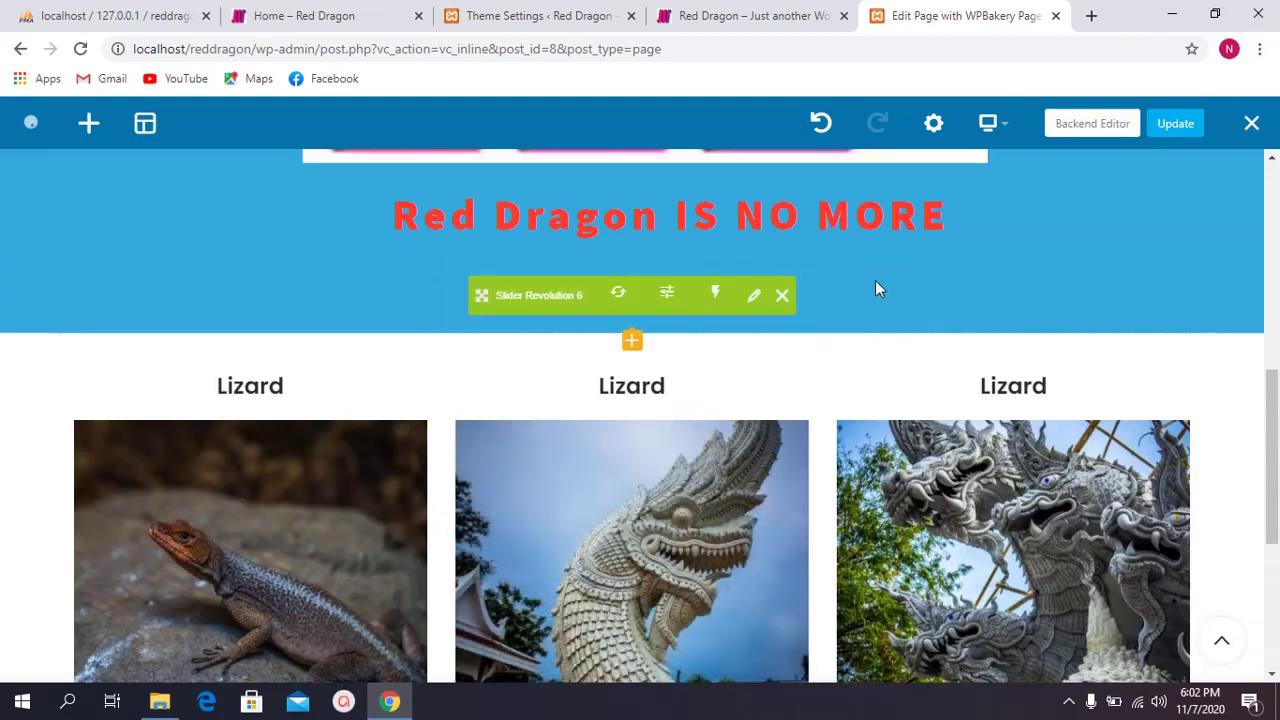
{"action": "scroll", "coordinate": [826, 335], "scroll_direction": "down", "scroll_amount": 5}
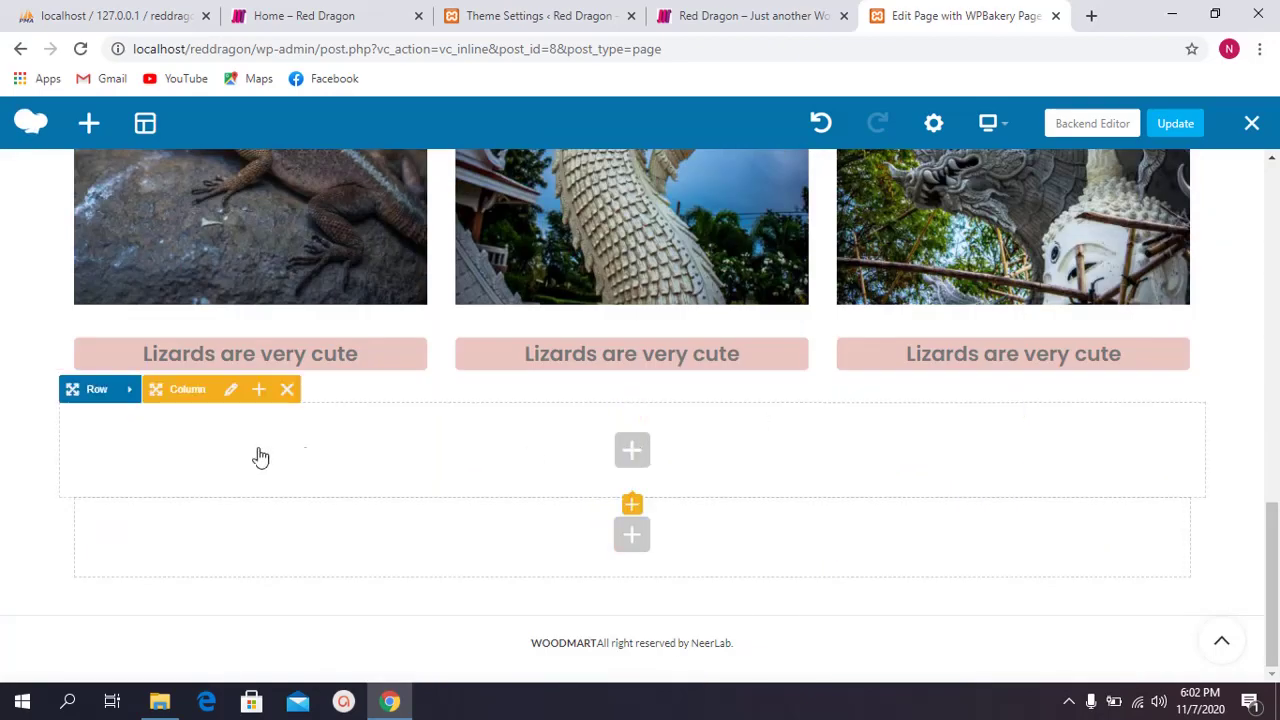
{"action": "left_click", "coordinate": [160, 389]}
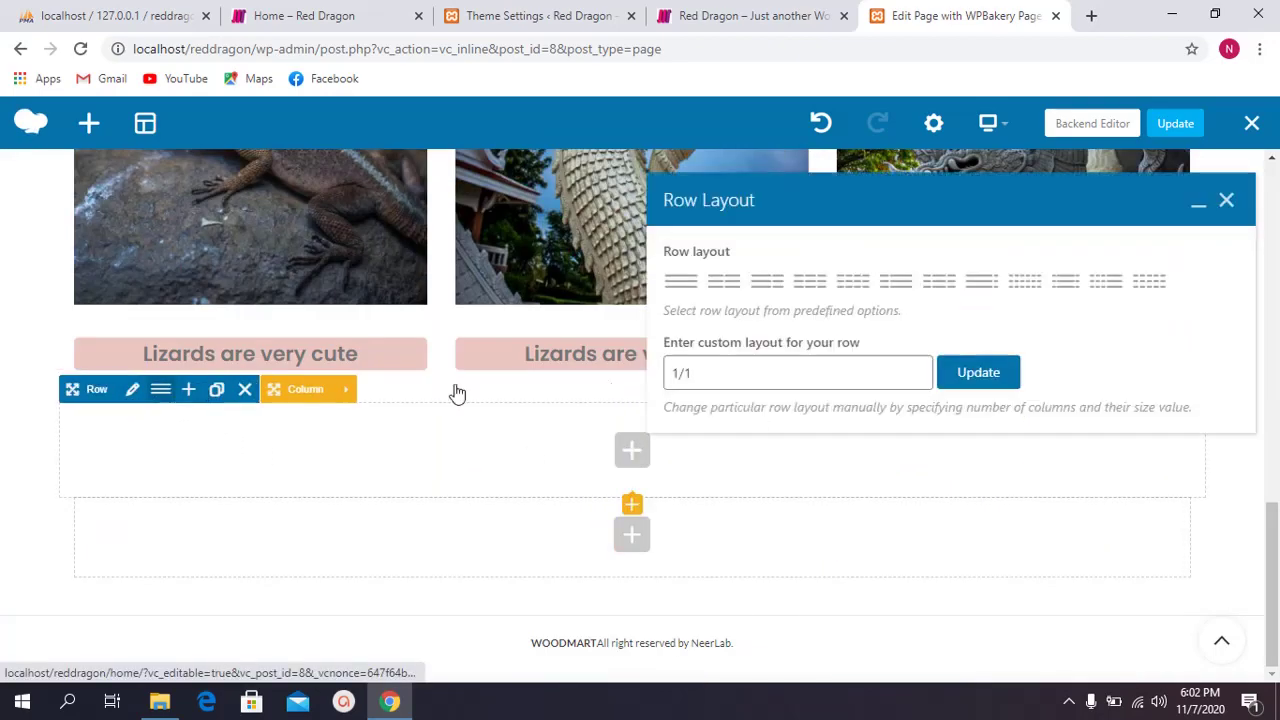
{"action": "left_click", "coordinate": [721, 283]}
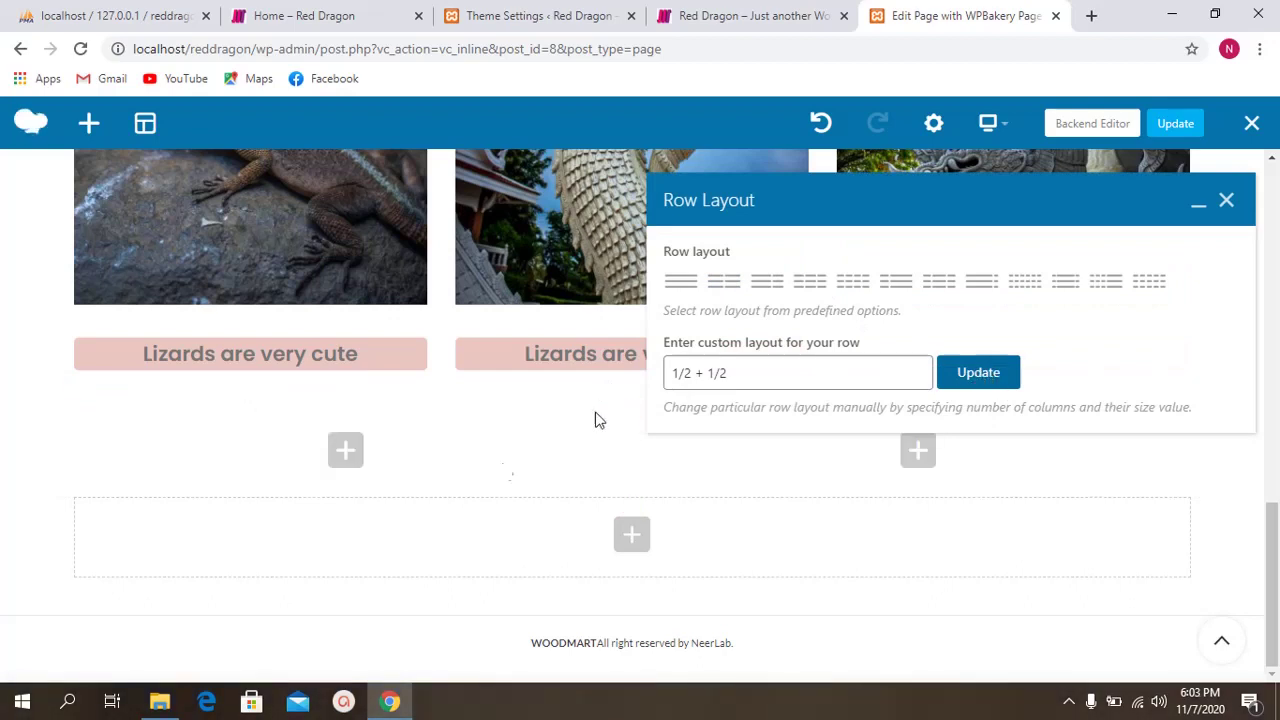
{"action": "left_click", "coordinate": [346, 450]}
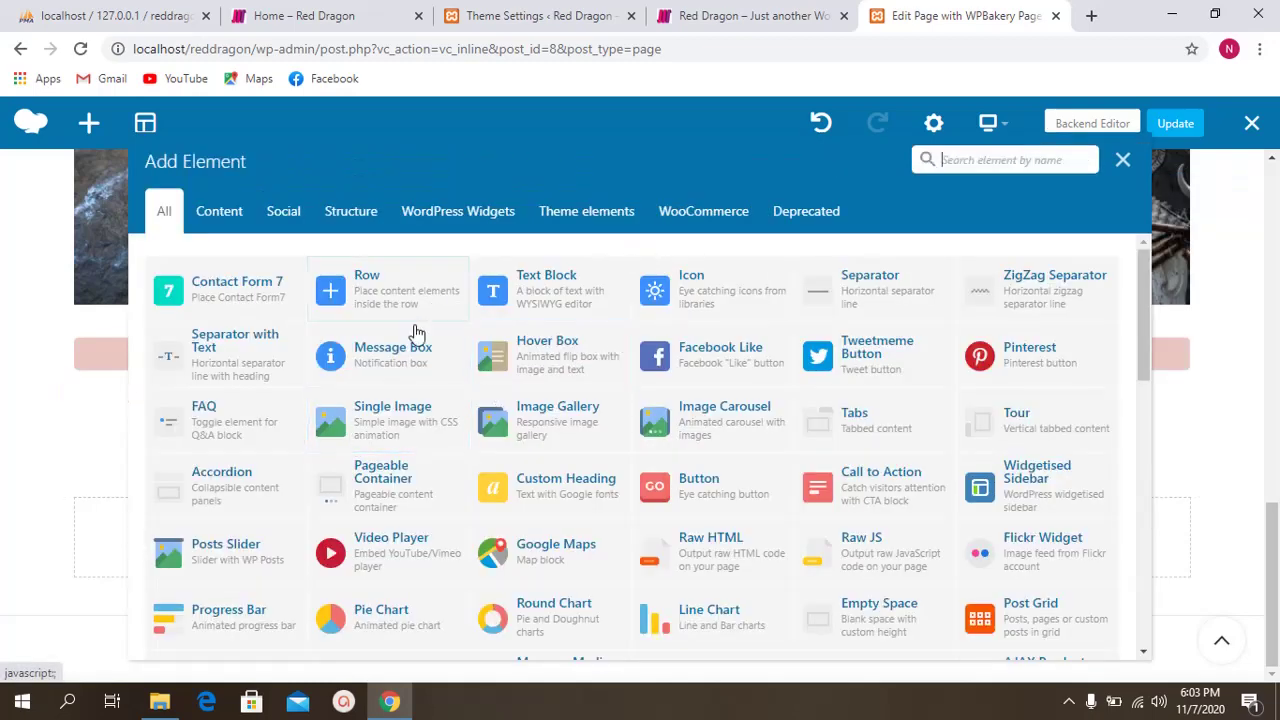
Step: Insert a Single Image in the left column showing the woman-in-pink-dress photo
{"action": "left_click", "coordinate": [391, 420]}
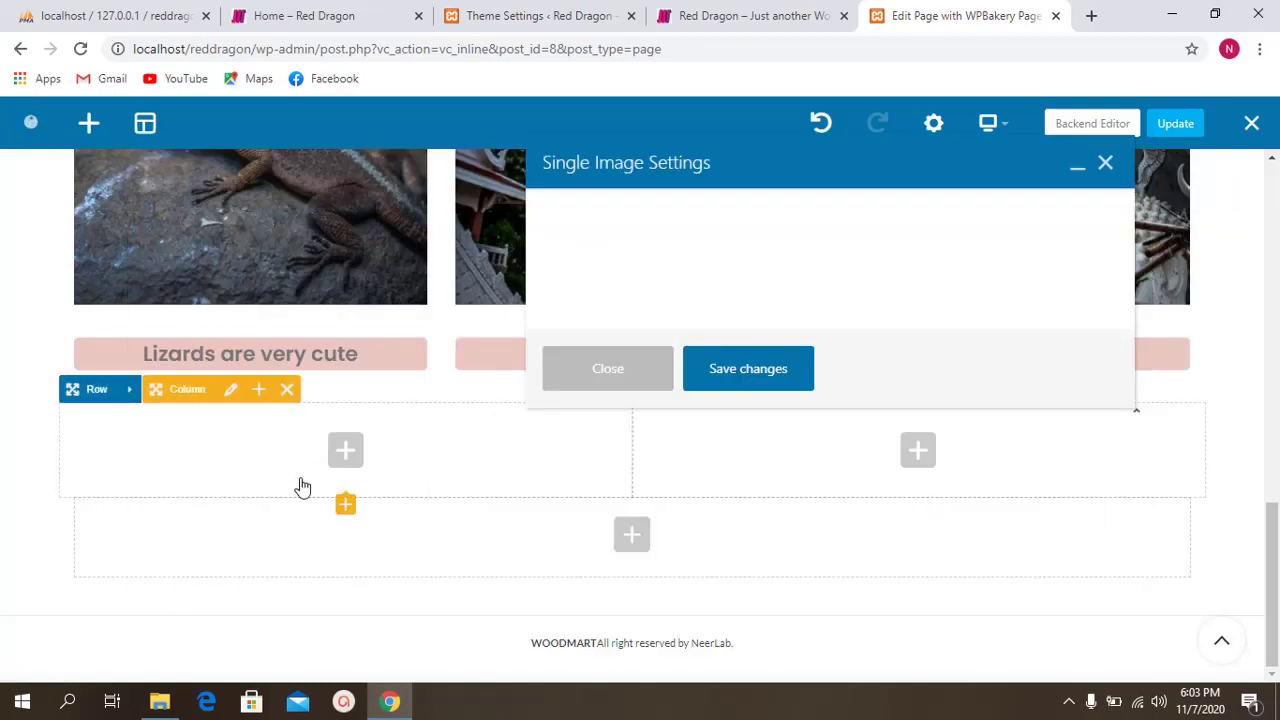
{"action": "left_click", "coordinate": [606, 292]}
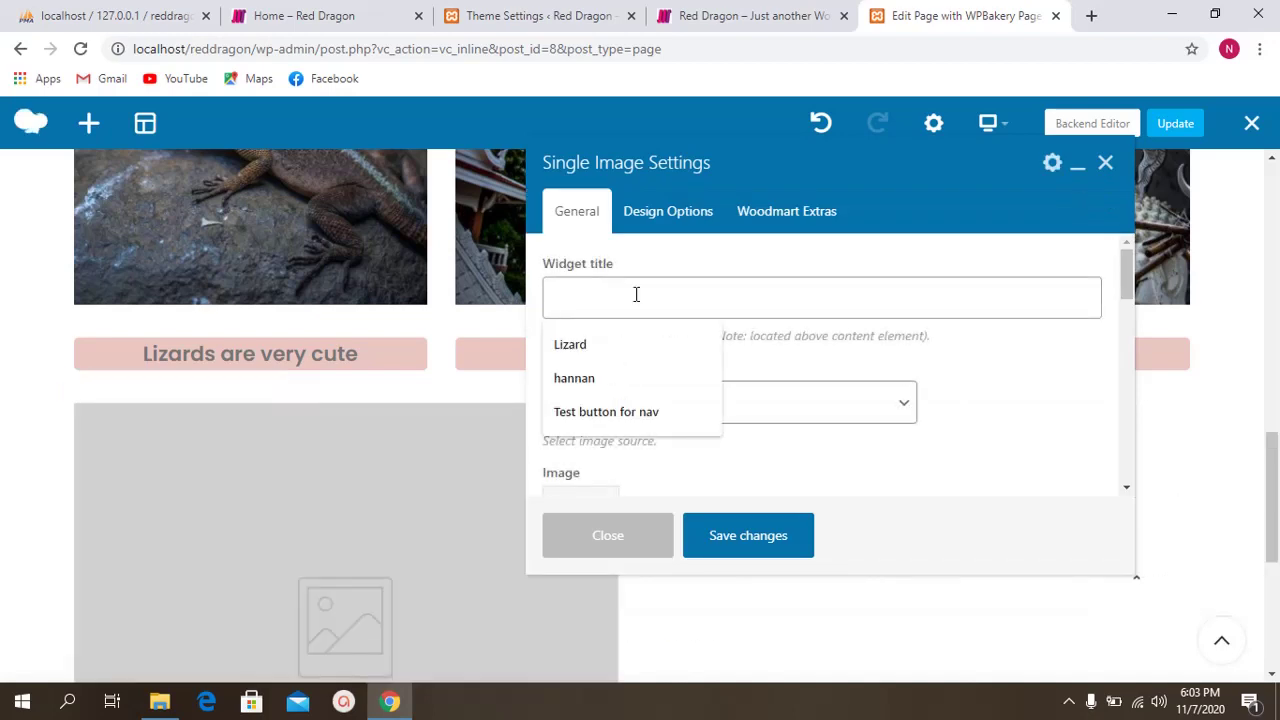
{"action": "scroll", "coordinate": [689, 351], "scroll_direction": "down", "scroll_amount": 3}
{"action": "left_click", "coordinate": [580, 347]}
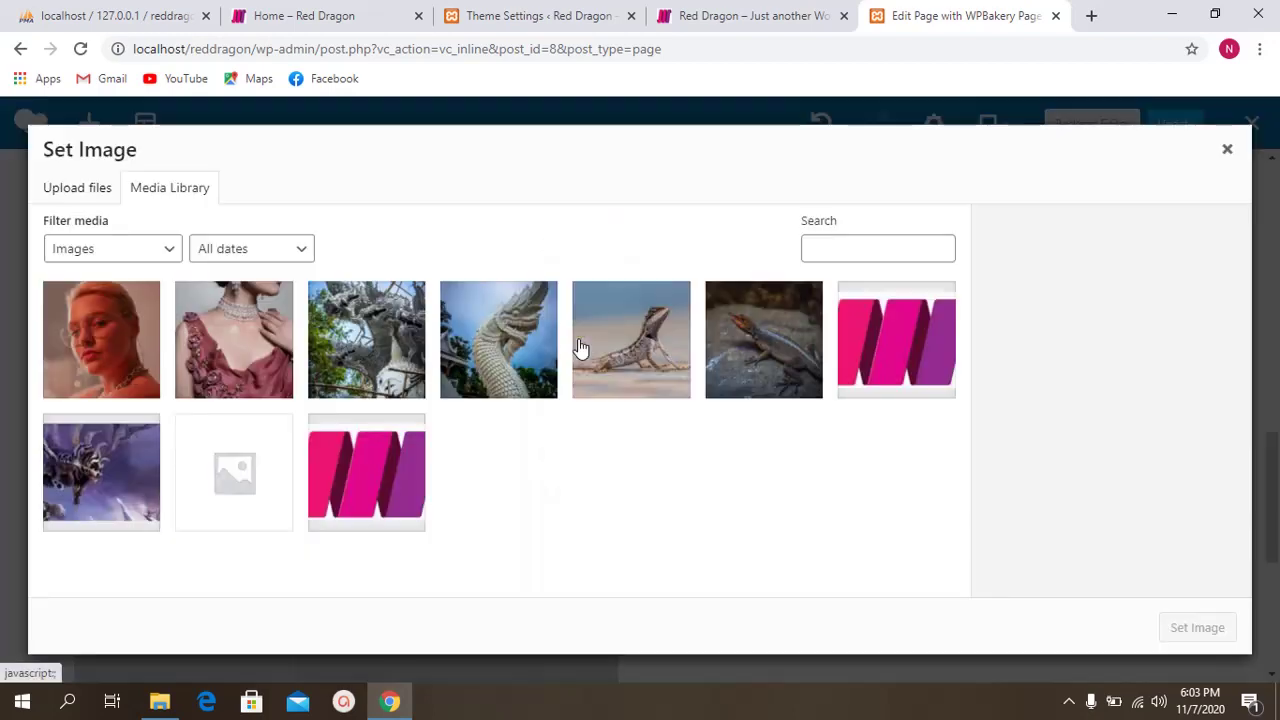
{"action": "left_click", "coordinate": [215, 347]}
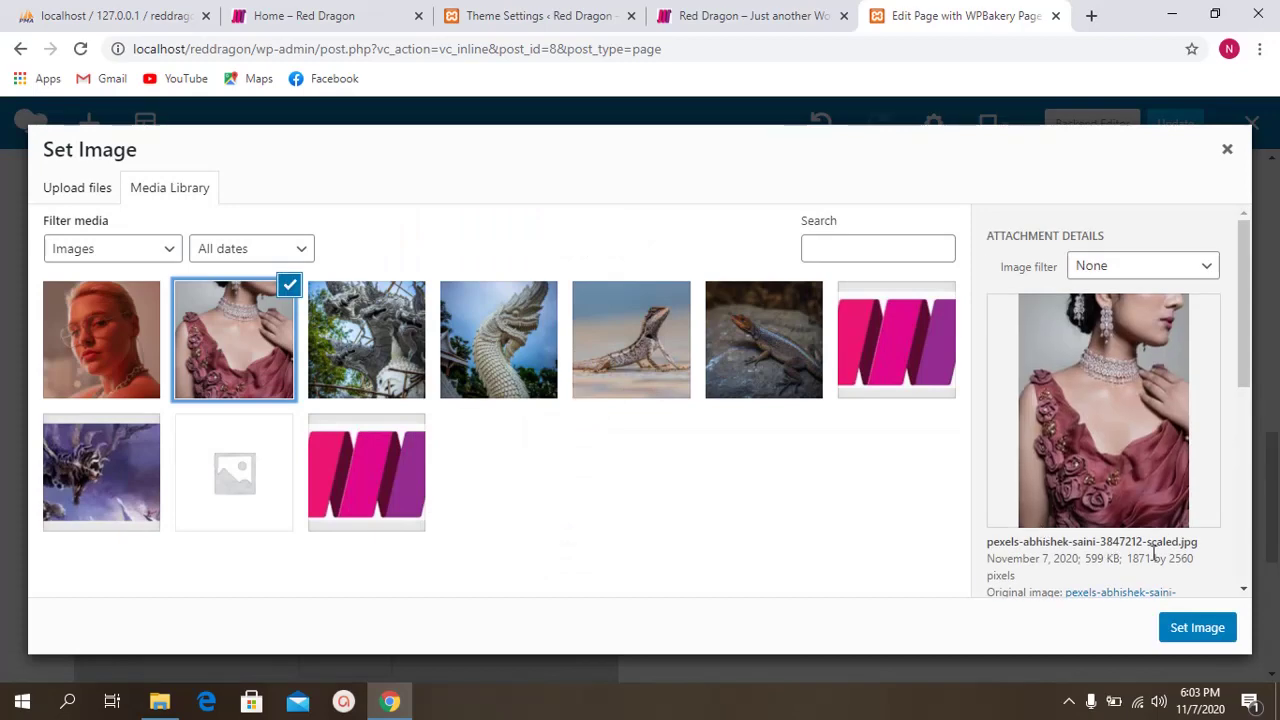
{"action": "left_click", "coordinate": [1190, 628]}
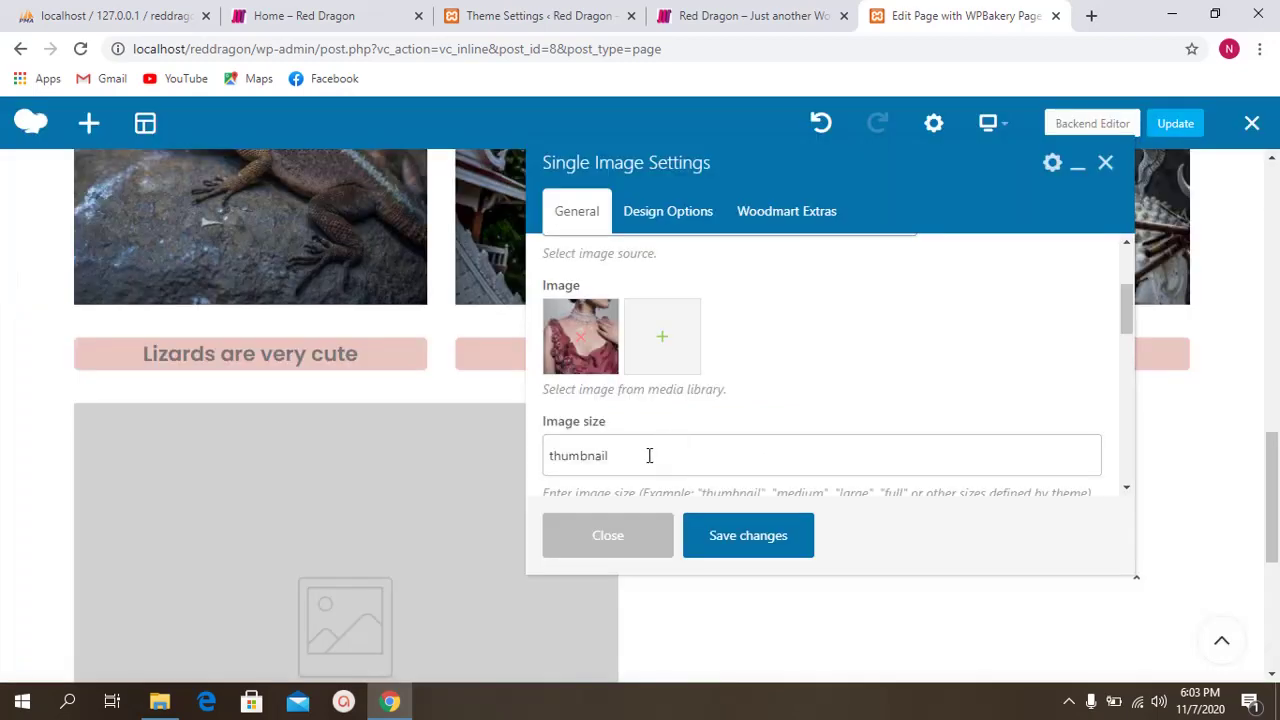
Step: Set the image size to full and alignment to Right, then save and close
{"action": "scroll", "coordinate": [888, 353], "scroll_direction": "down", "scroll_amount": 2}
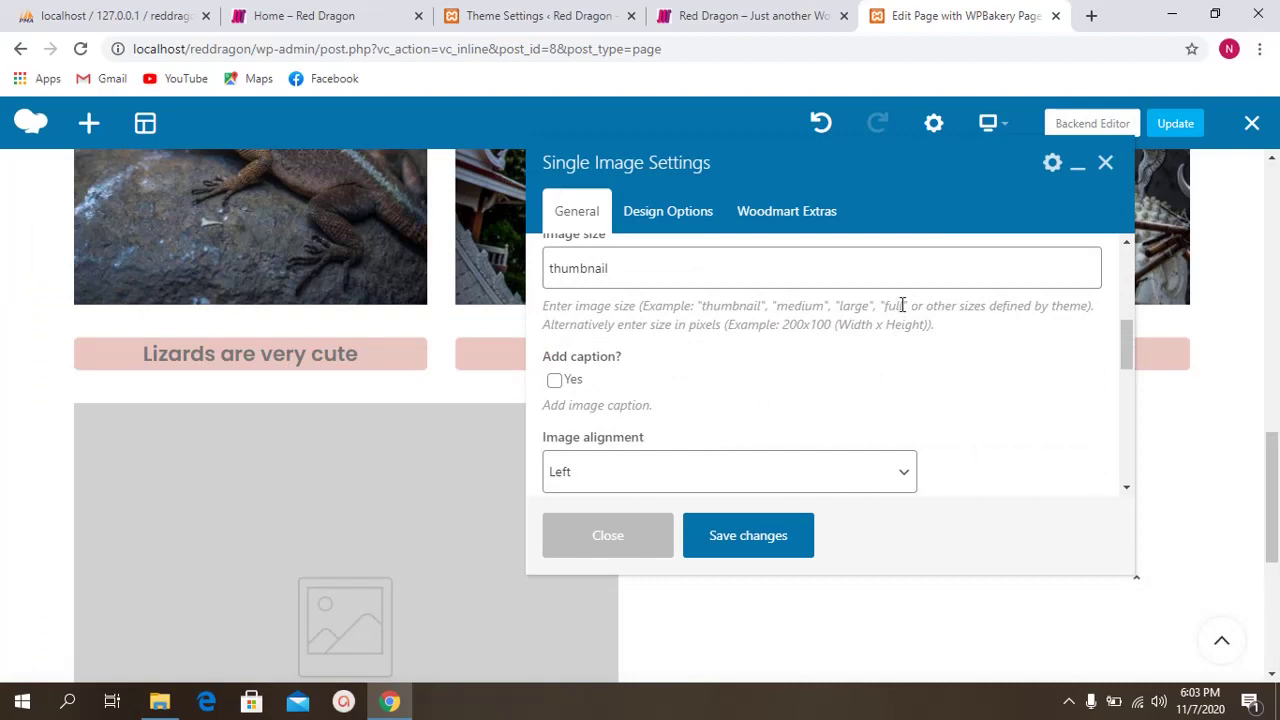
{"action": "double_click", "coordinate": [902, 305]}
{"action": "key", "text": "ctrl+c"}
{"action": "double_click", "coordinate": [640, 272]}
{"action": "key", "text": "ctrl+v"}
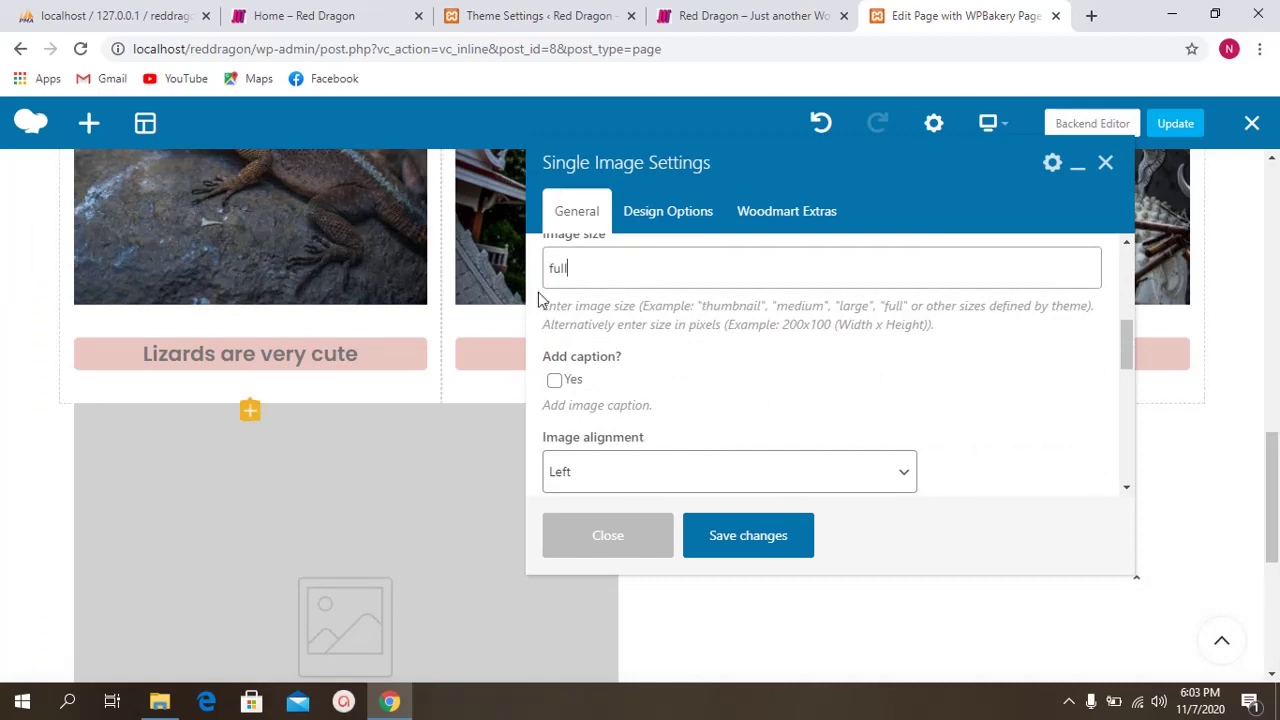
{"action": "scroll", "coordinate": [648, 483], "scroll_direction": "down", "scroll_amount": 1}
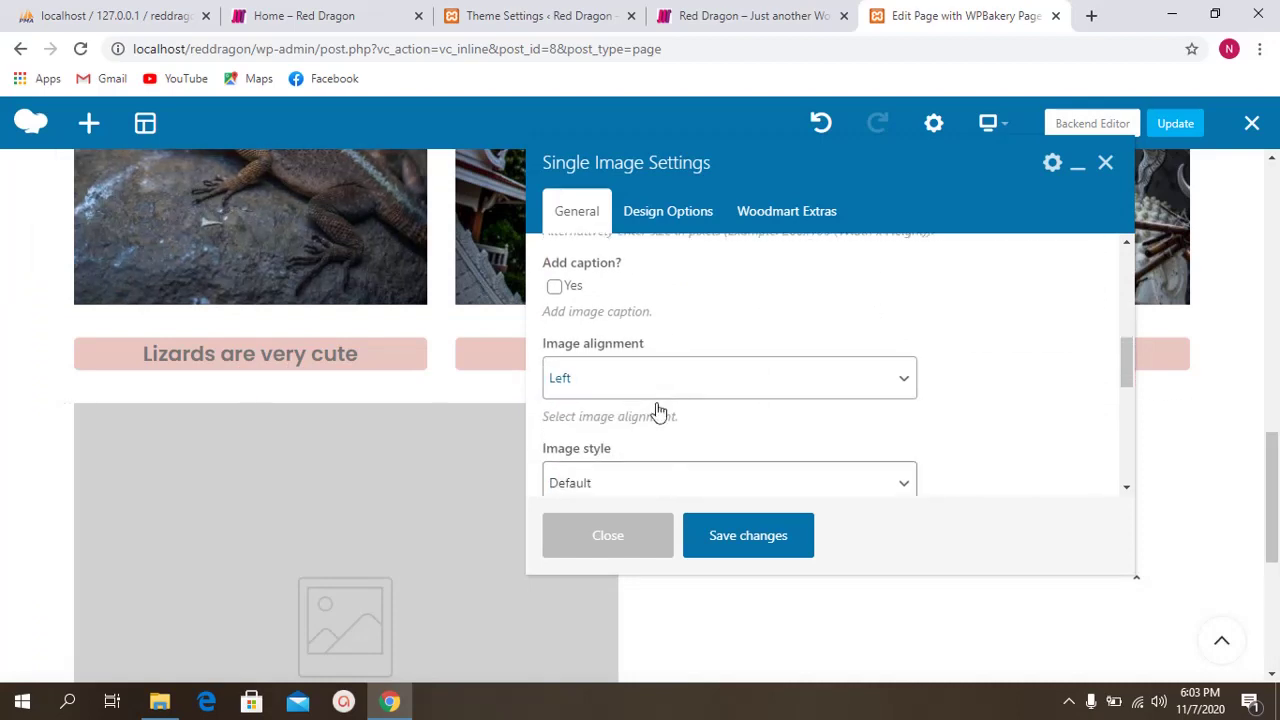
{"action": "left_click", "coordinate": [648, 388]}
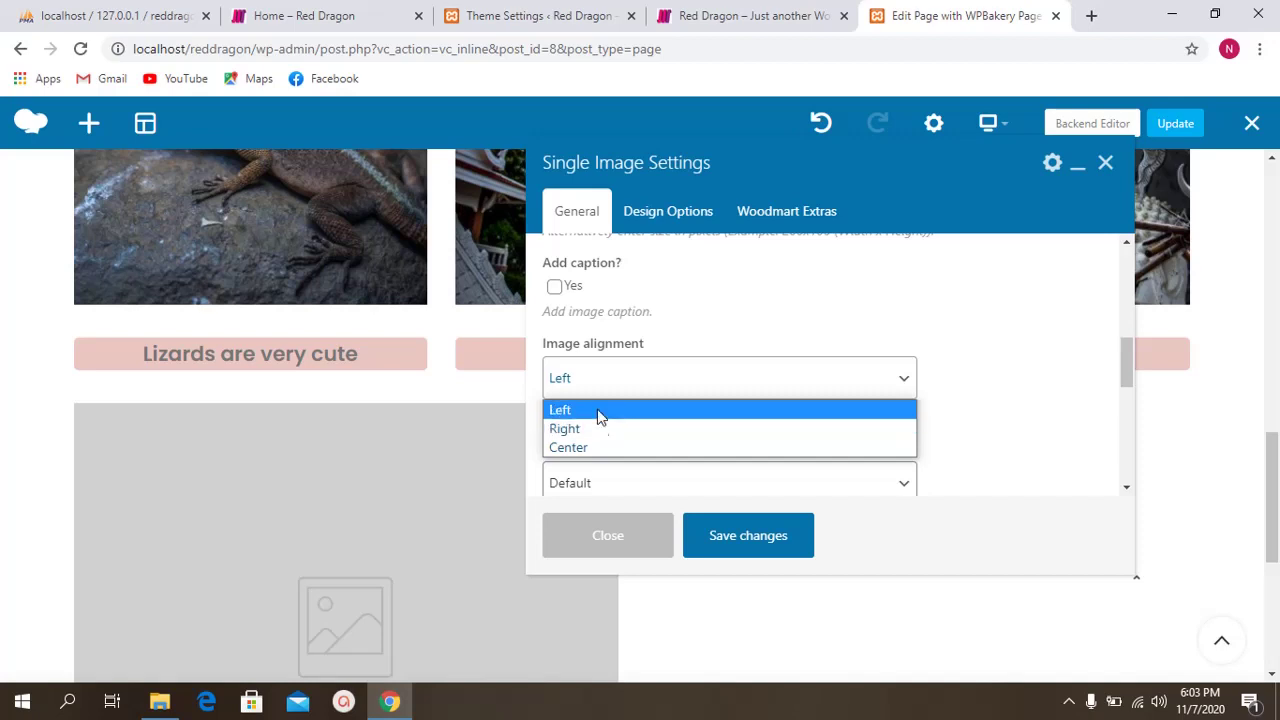
{"action": "left_click", "coordinate": [601, 434]}
{"action": "scroll", "coordinate": [697, 418], "scroll_direction": "down", "scroll_amount": 3}
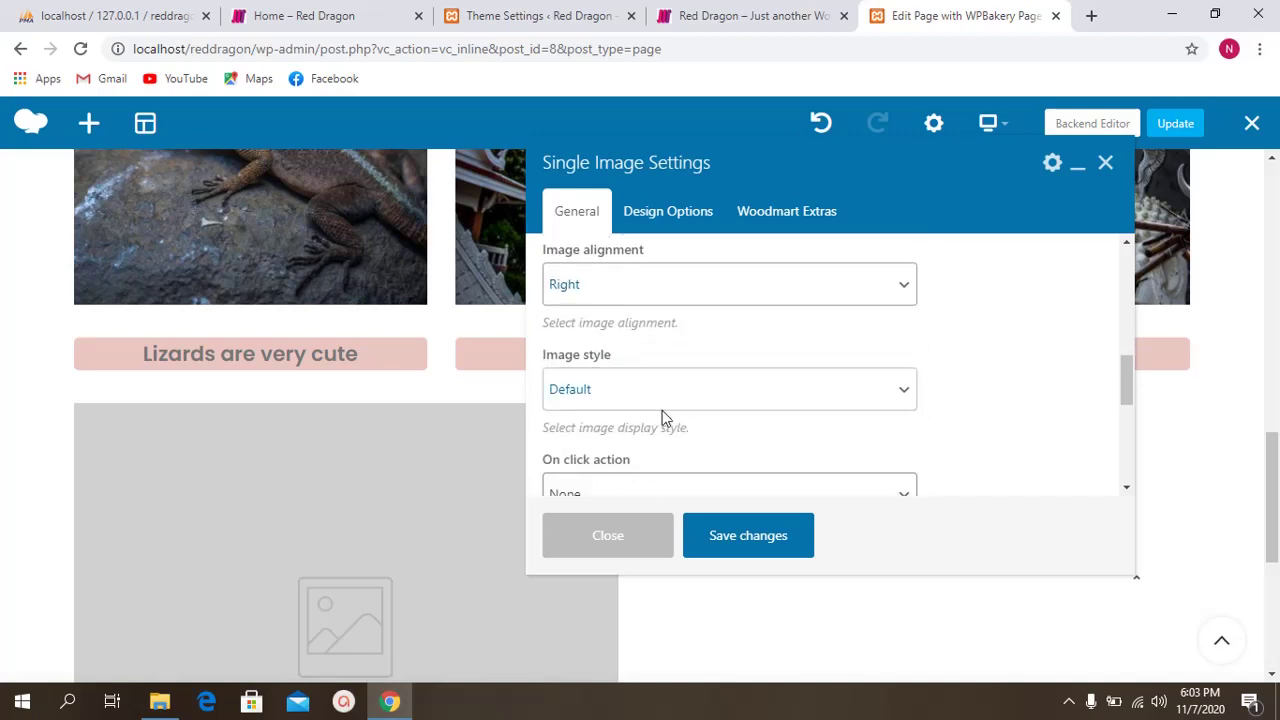
{"action": "left_click", "coordinate": [714, 548]}
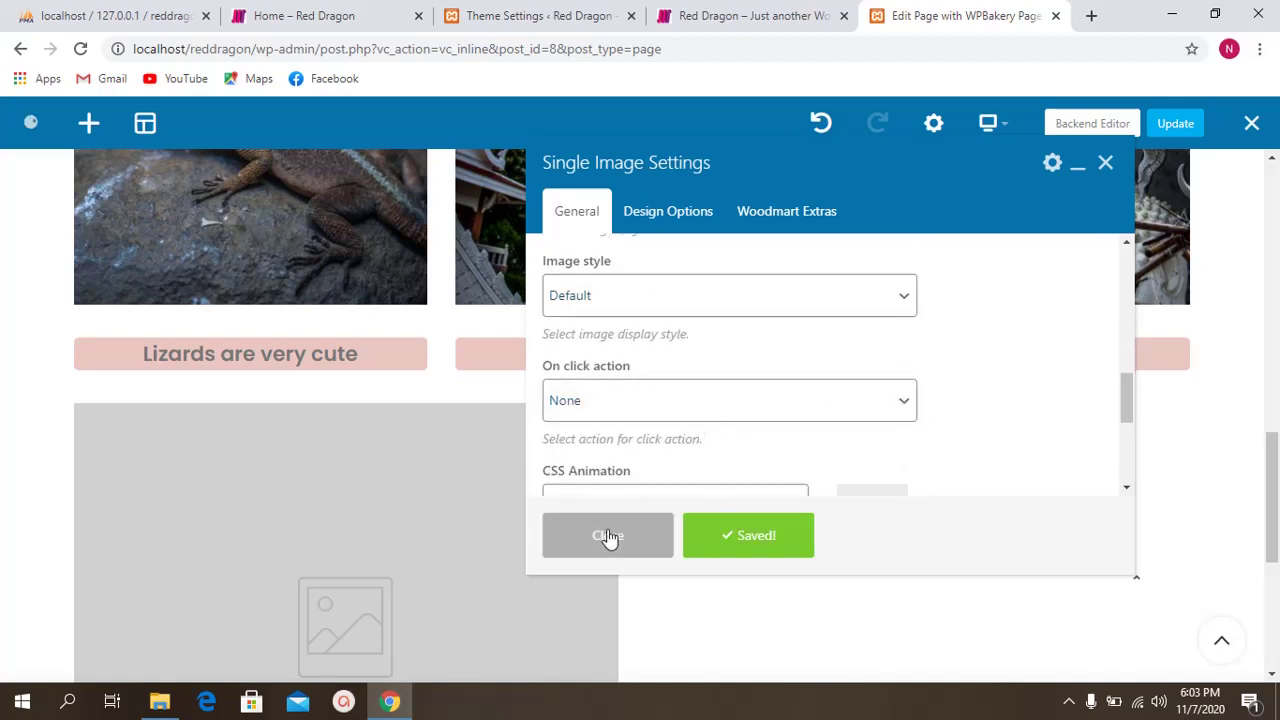
{"action": "left_click", "coordinate": [606, 534]}
{"action": "scroll", "coordinate": [726, 450], "scroll_direction": "down", "scroll_amount": 1}
{"action": "scroll", "coordinate": [726, 478], "scroll_direction": "down", "scroll_amount": 1}
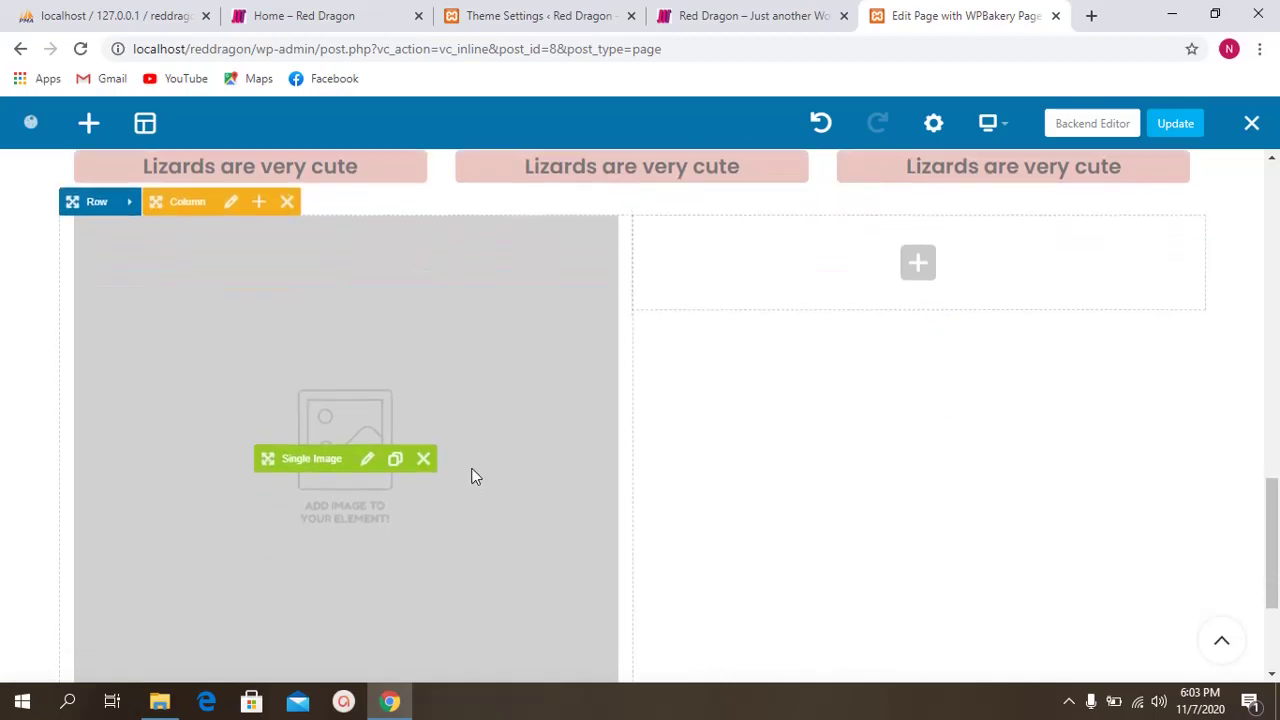
Step: Open the Add Element dialog from the row and click its search field
{"action": "left_click", "coordinate": [918, 263]}
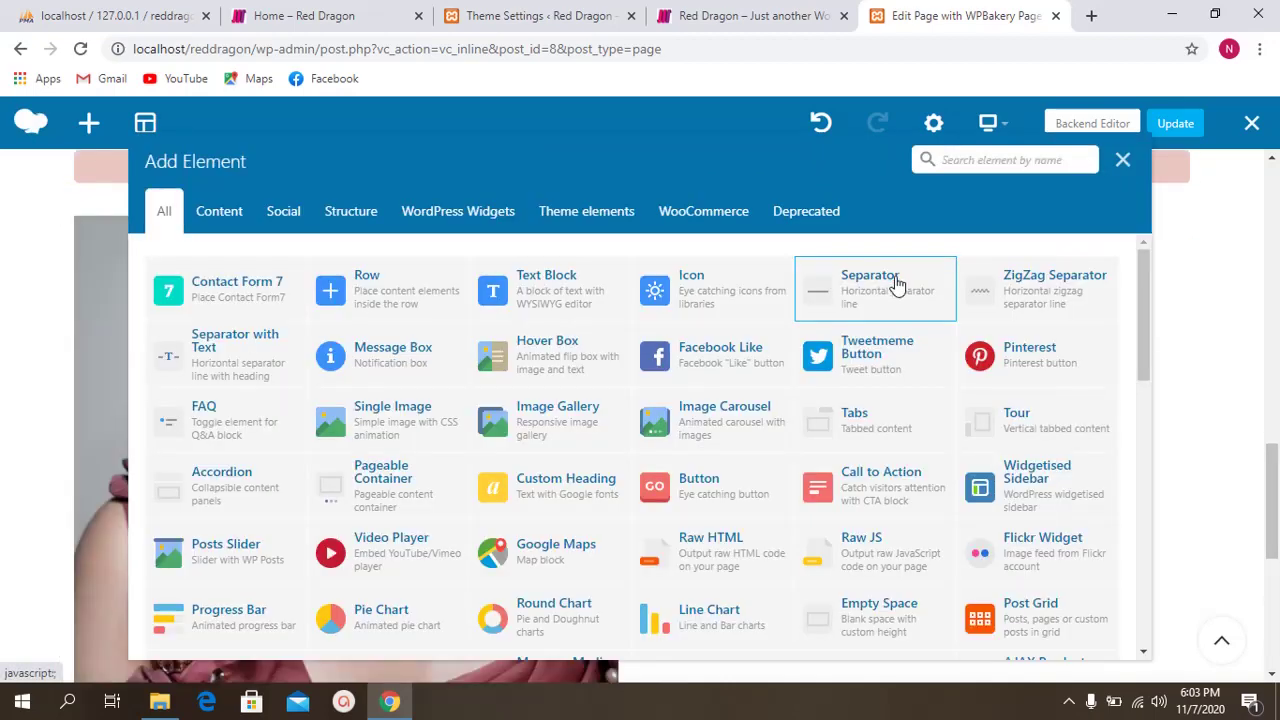
{"action": "left_click", "coordinate": [925, 161]}
{"action": "left_click", "coordinate": [948, 158]}
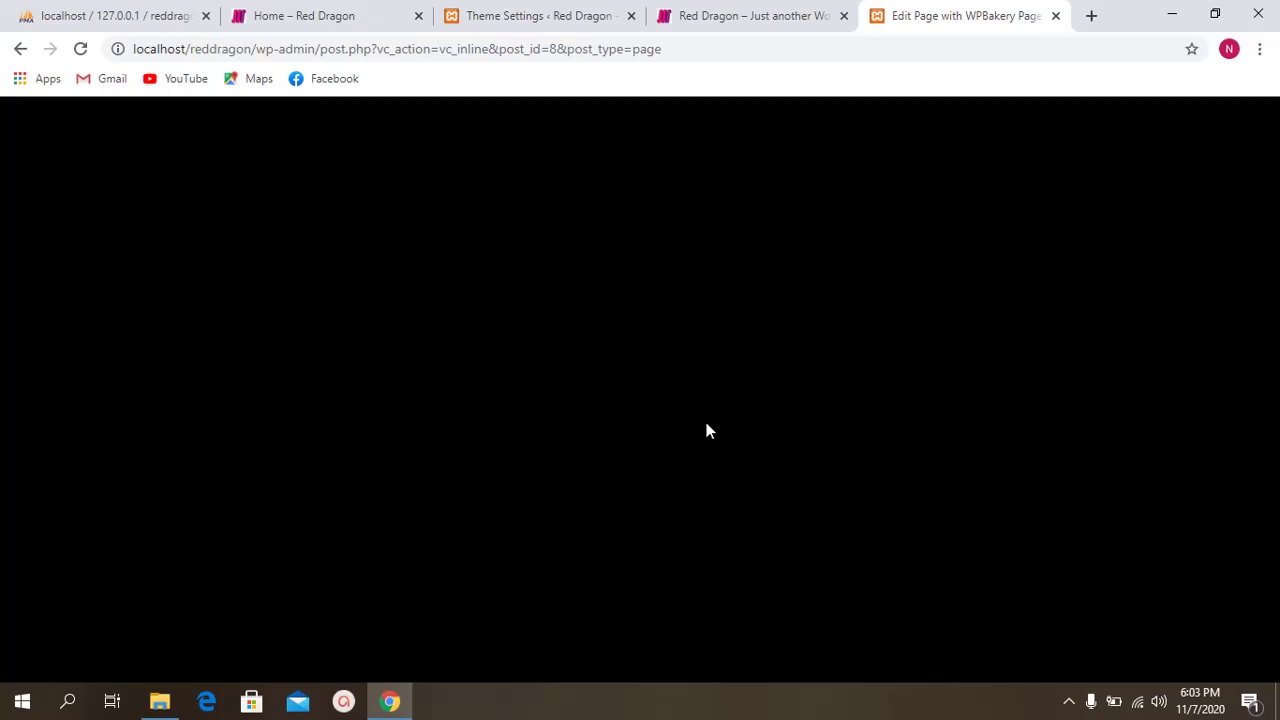
Step: Flip between the live Red Dragon site's Blog page, with its 'Hello world!' post, and the WPBakery page editor
{"action": "left_click", "coordinate": [700, 15]}
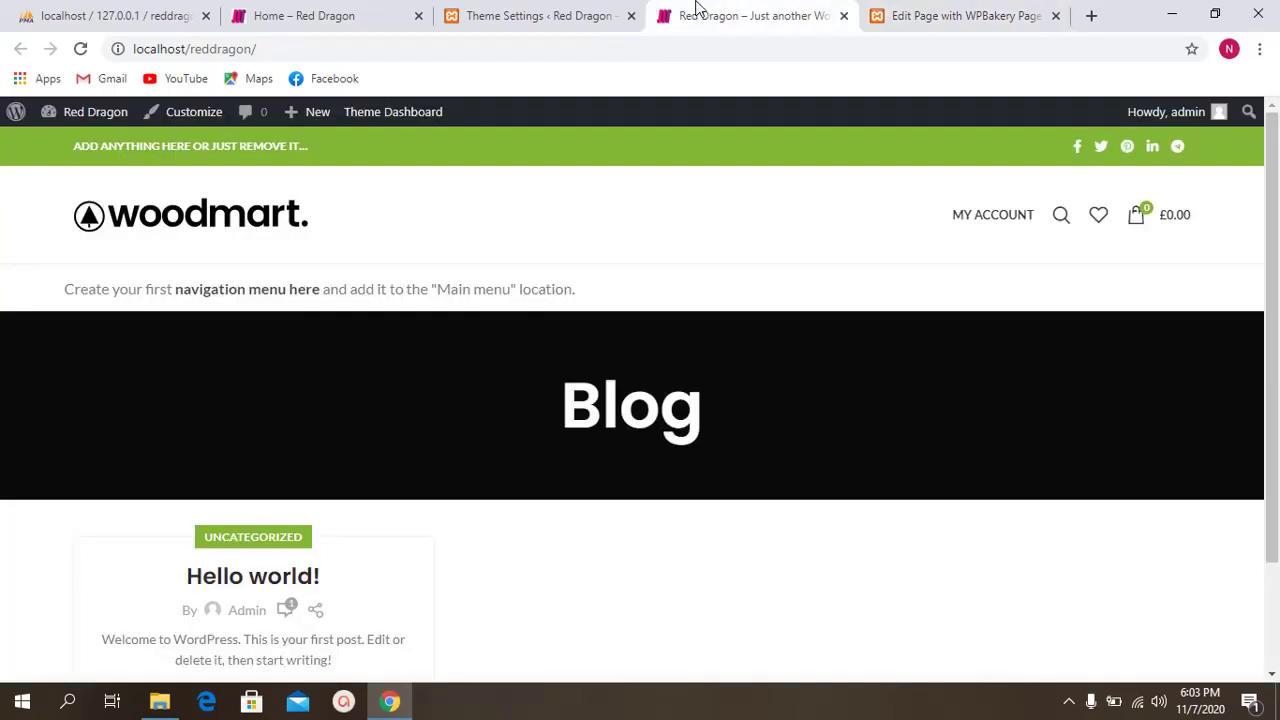
{"action": "left_click", "coordinate": [900, 15]}
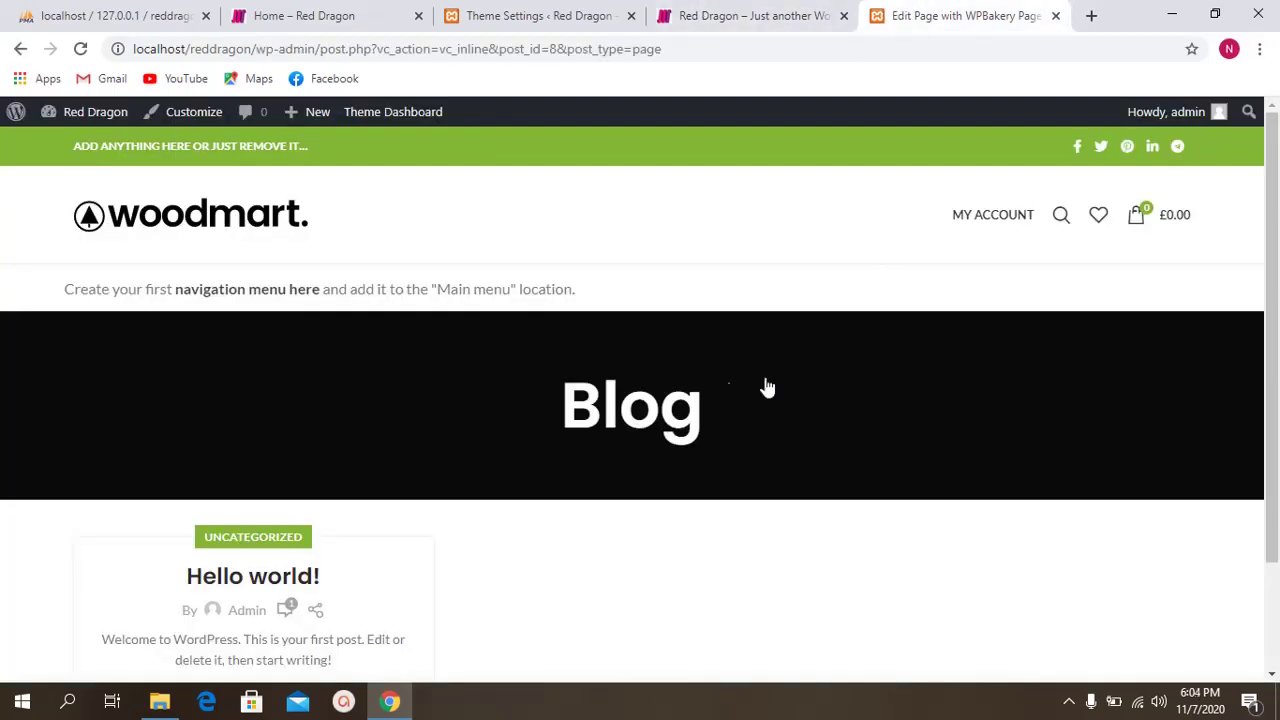
{"action": "left_click", "coordinate": [798, 8]}
{"action": "left_click", "coordinate": [917, 8]}
{"action": "left_click", "coordinate": [790, 10]}
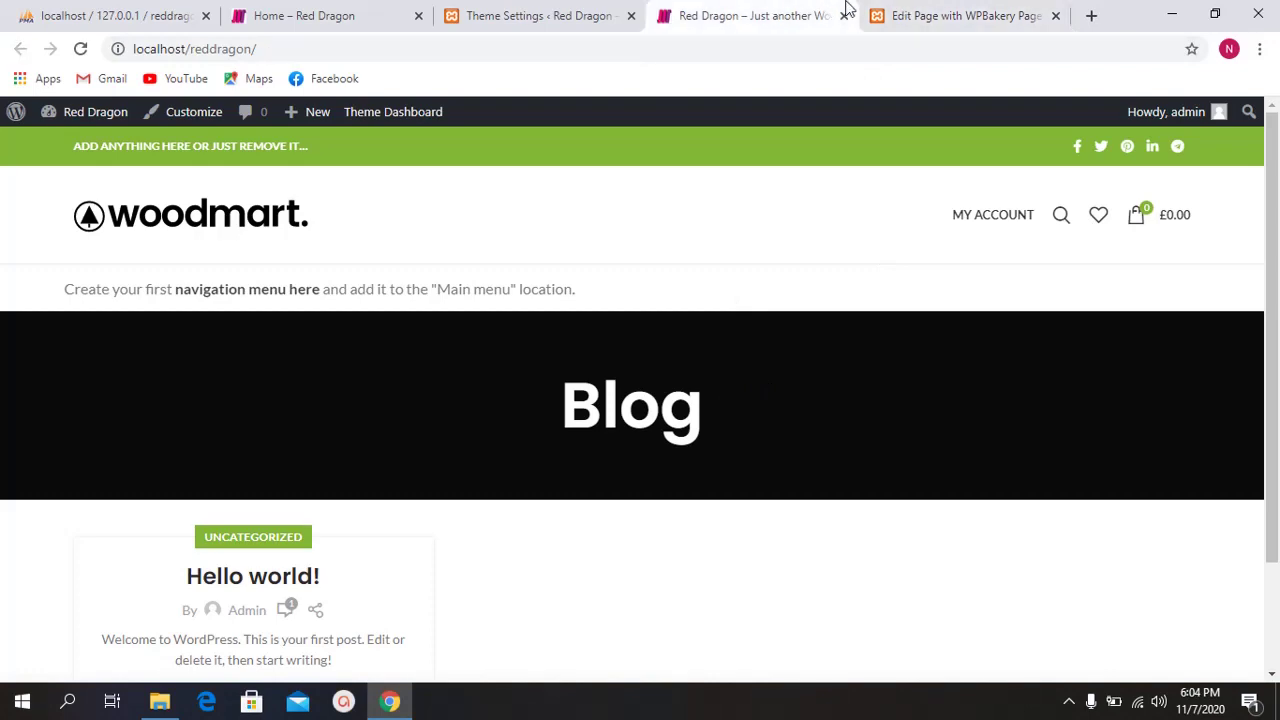
{"action": "left_click", "coordinate": [910, 10]}
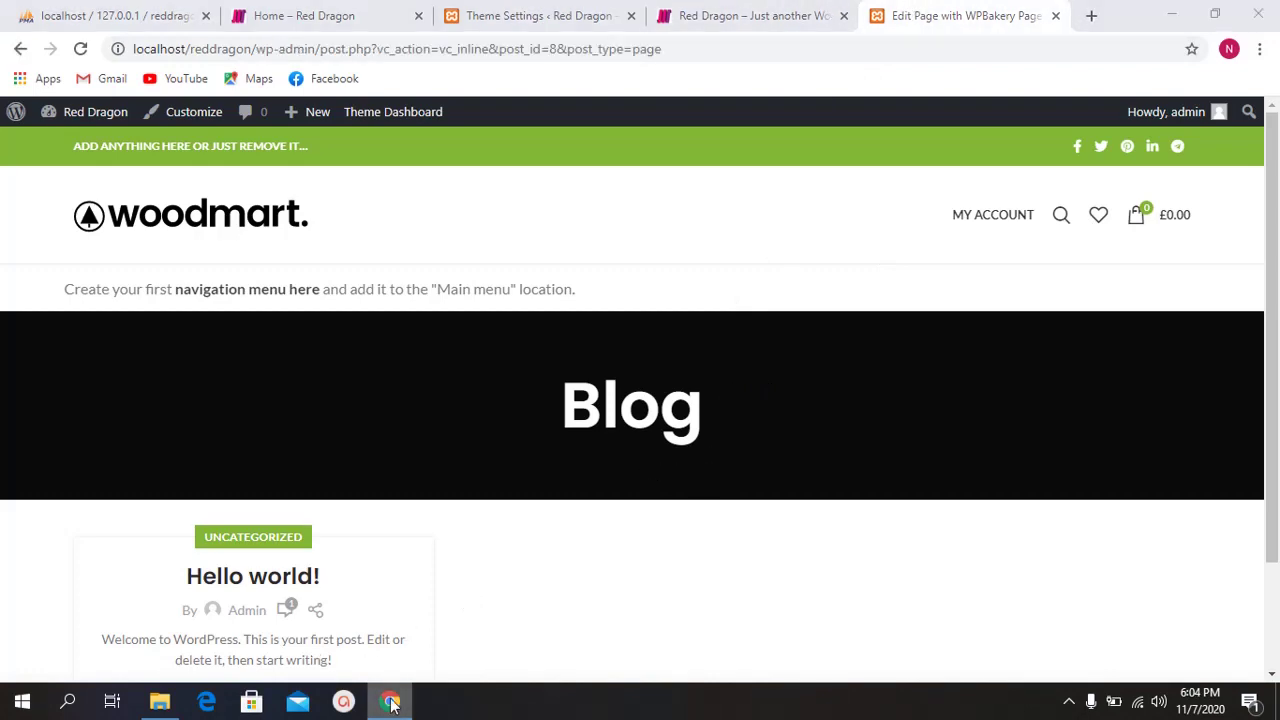
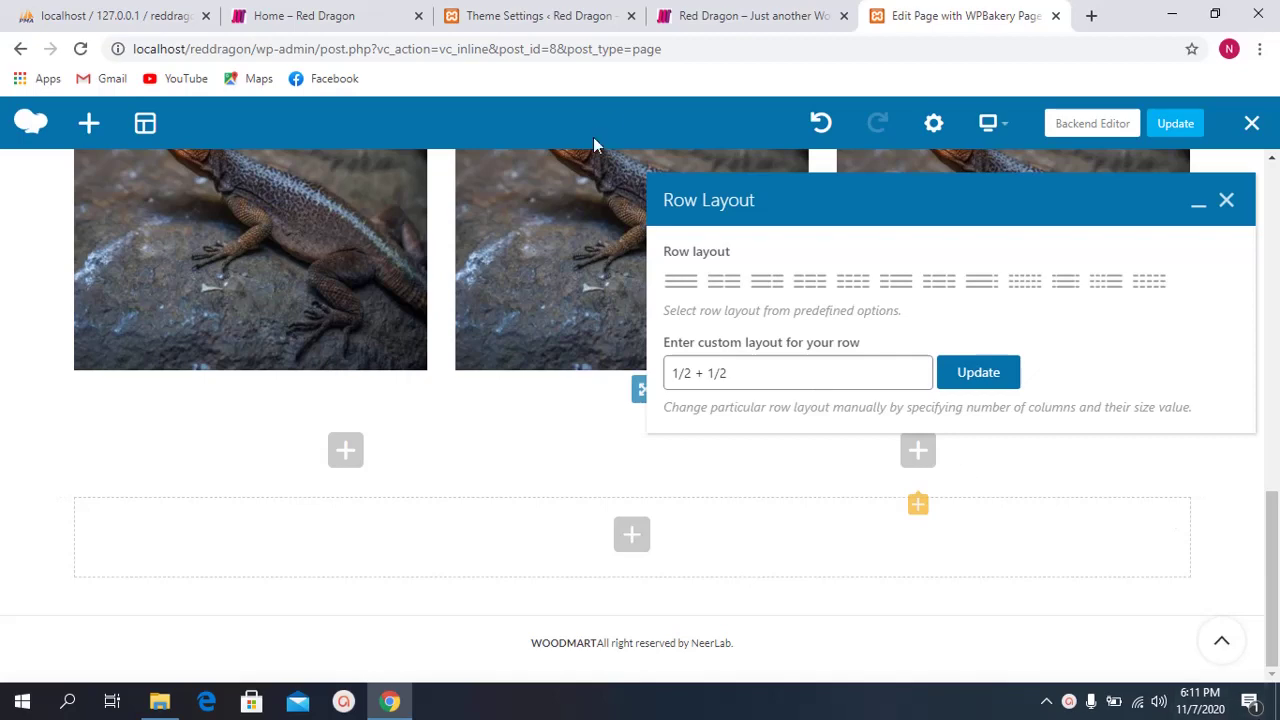
Step: Add a Single Image element to the left column using the jewelled woman photo from the Media Library
{"action": "left_click", "coordinate": [1222, 201]}
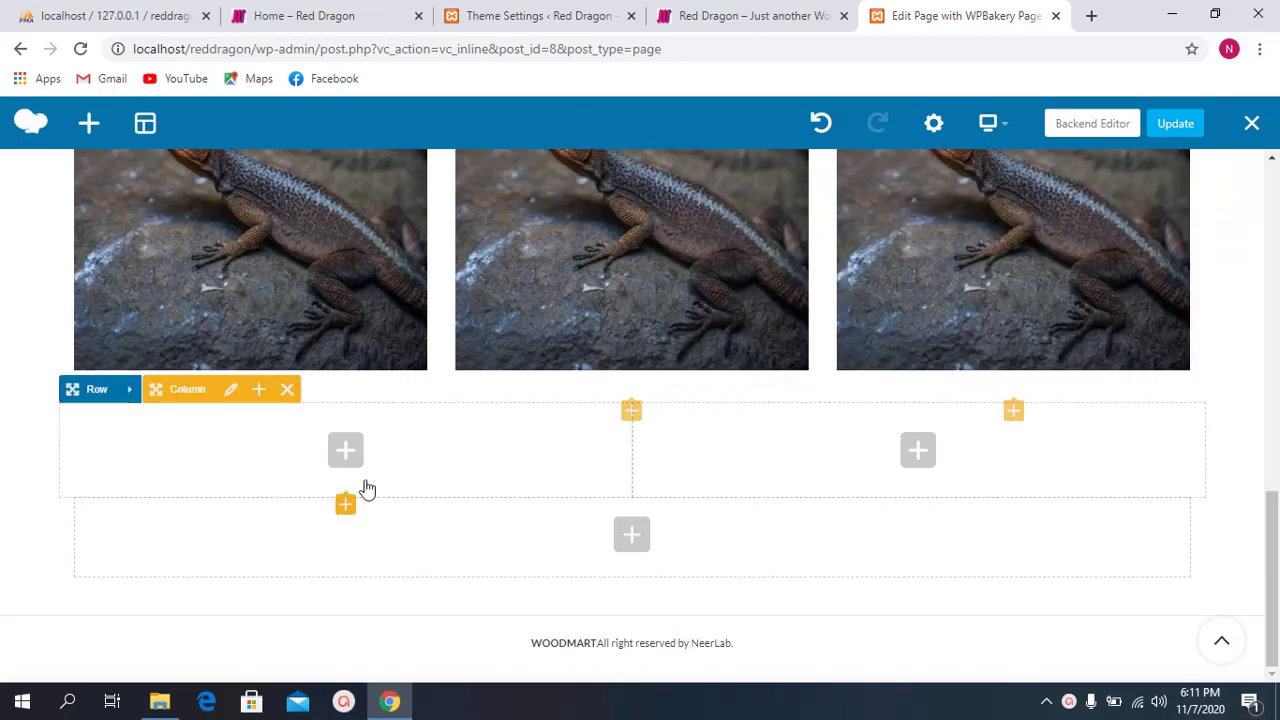
{"action": "left_click", "coordinate": [346, 454]}
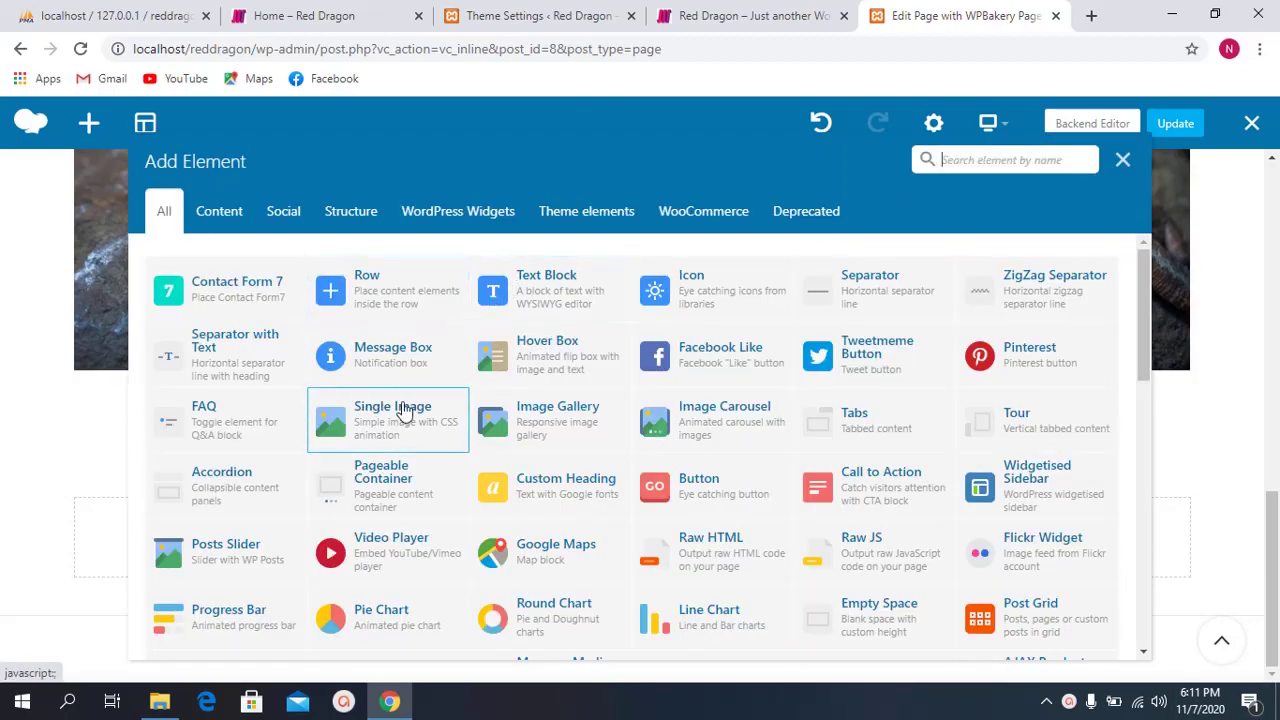
{"action": "left_click", "coordinate": [401, 412]}
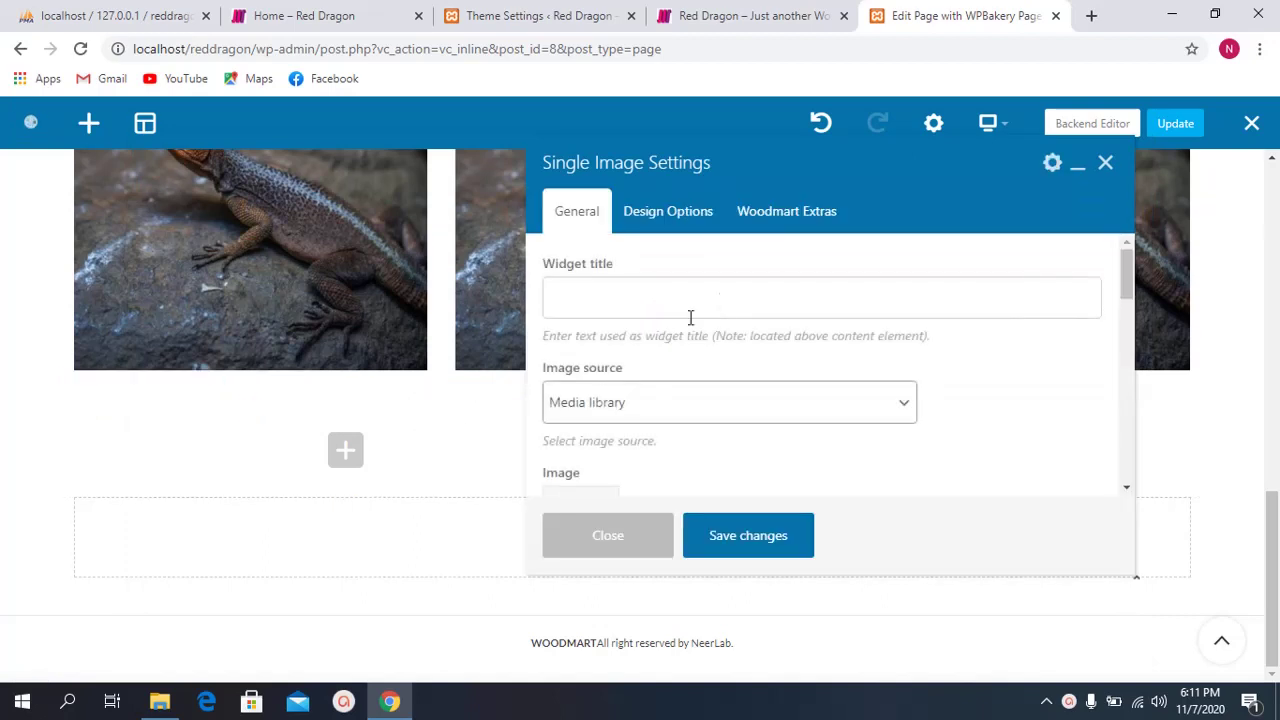
{"action": "scroll", "coordinate": [551, 337], "scroll_direction": "down", "scroll_amount": 1}
{"action": "left_click", "coordinate": [587, 438]}
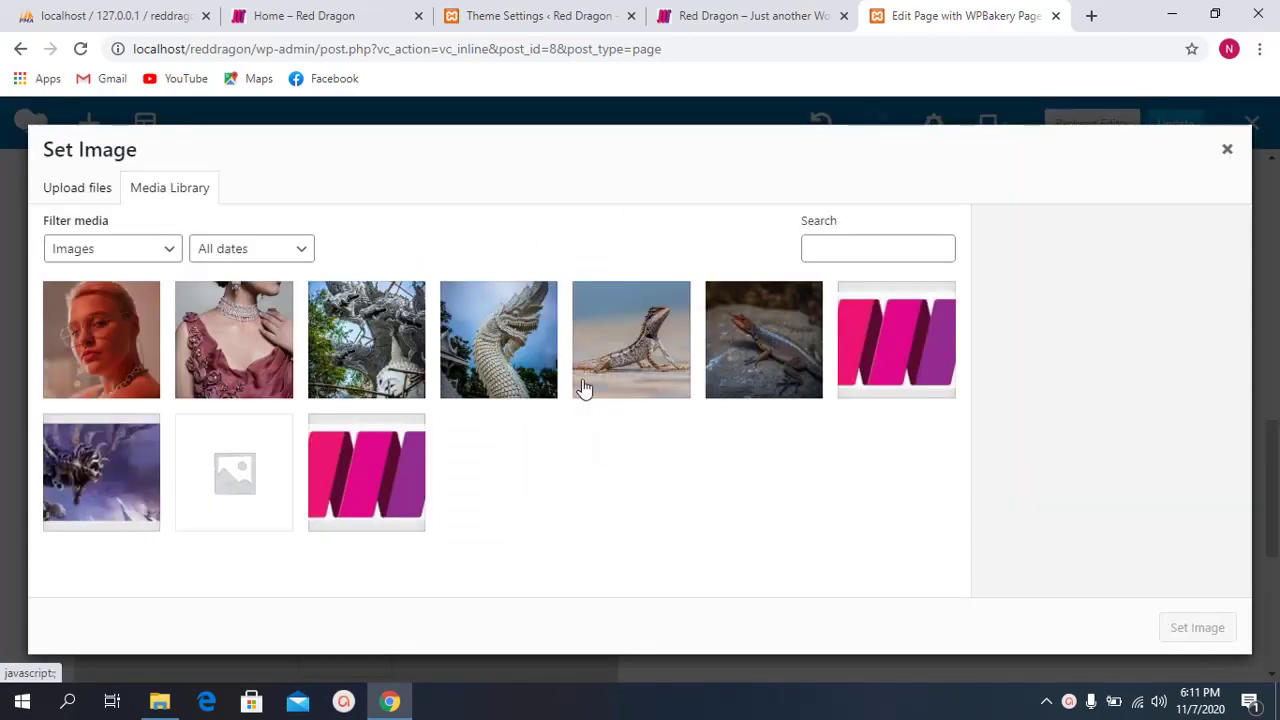
{"action": "left_click", "coordinate": [229, 343]}
{"action": "left_click", "coordinate": [1178, 623]}
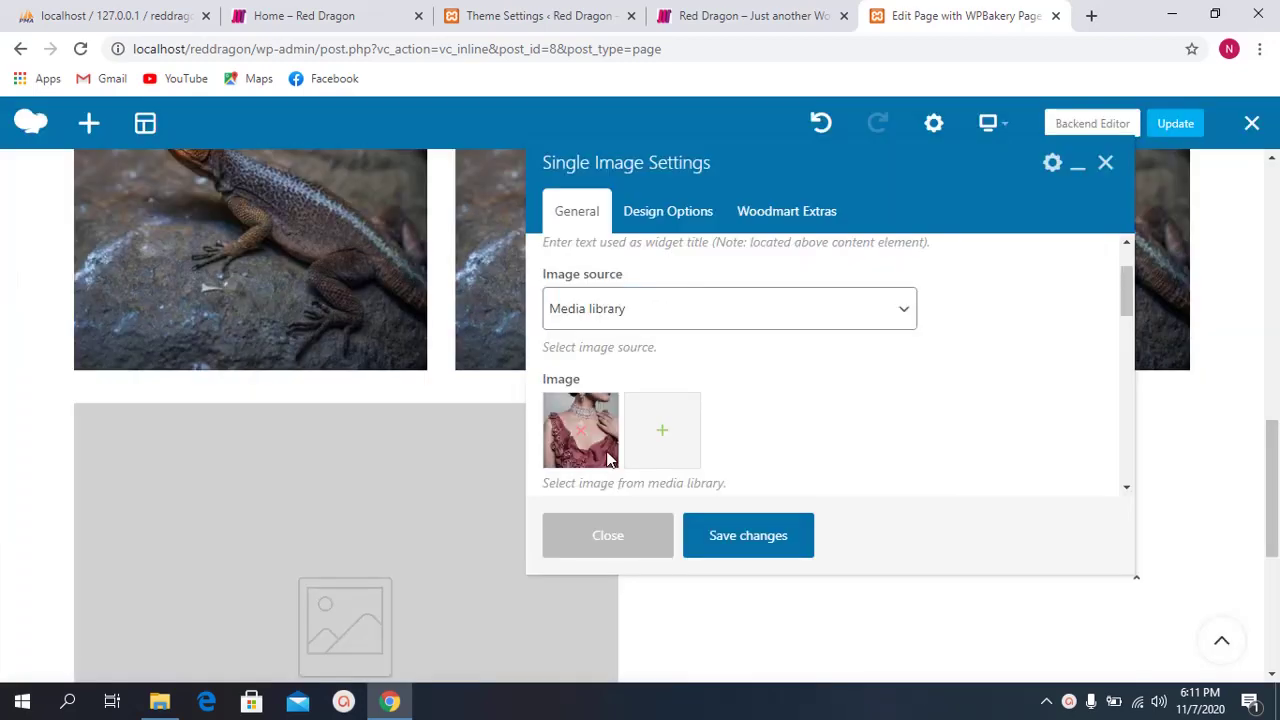
Step: Set the image size to full and alignment to Right, then save
{"action": "scroll", "coordinate": [720, 390], "scroll_direction": "down", "scroll_amount": 2}
{"action": "left_click", "coordinate": [658, 364]}
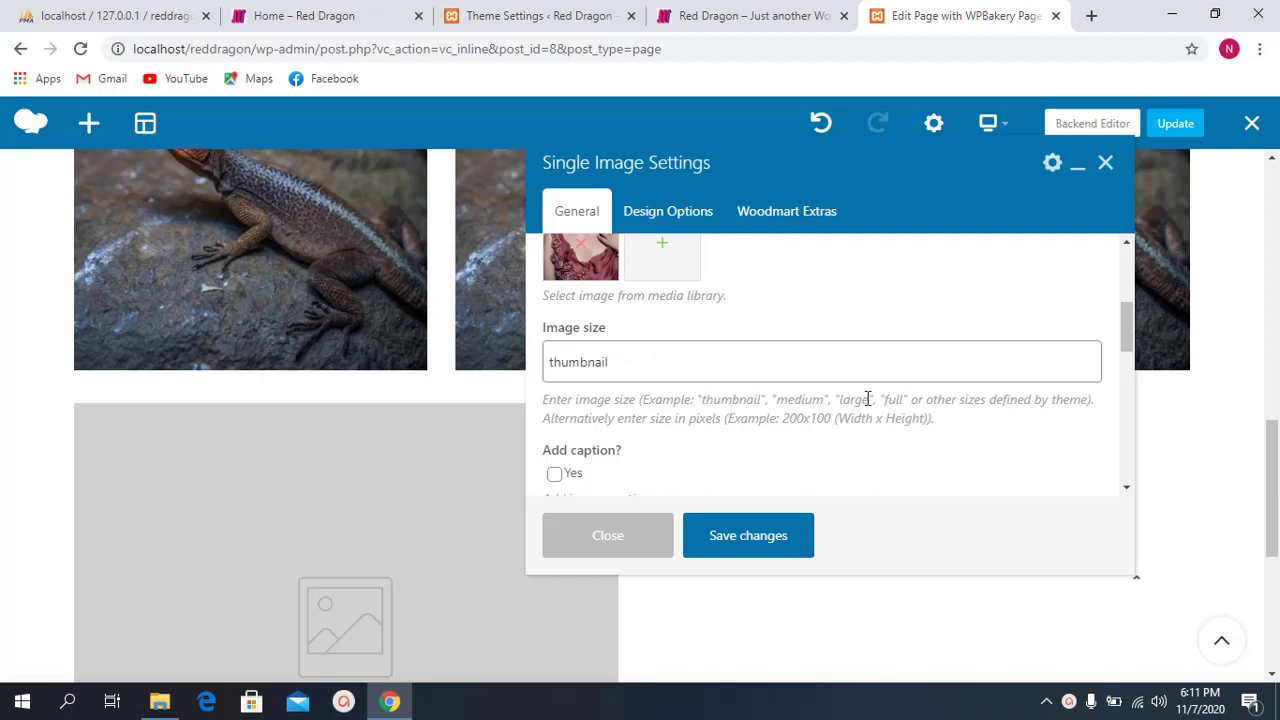
{"action": "double_click", "coordinate": [590, 362]}
{"action": "type", "text": "full"}
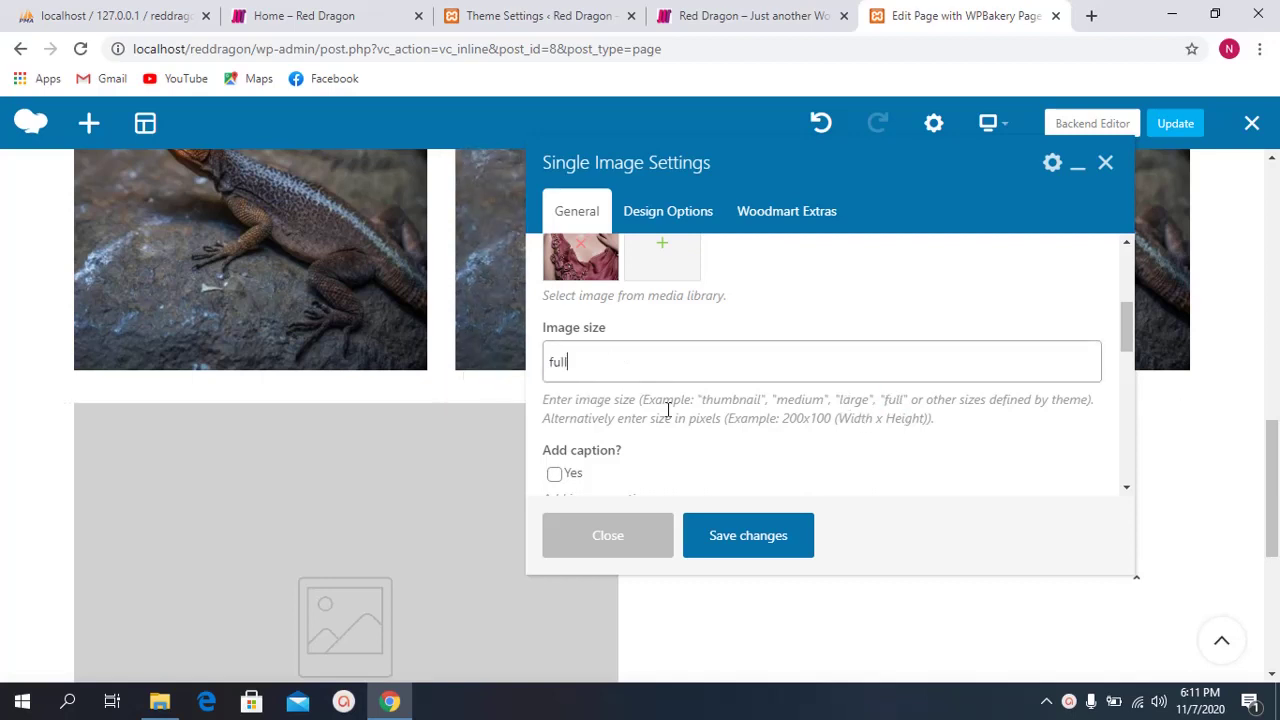
{"action": "left_click", "coordinate": [740, 540]}
{"action": "scroll", "coordinate": [733, 438], "scroll_direction": "down", "scroll_amount": 3}
{"action": "left_click", "coordinate": [680, 280]}
{"action": "left_click", "coordinate": [666, 336]}
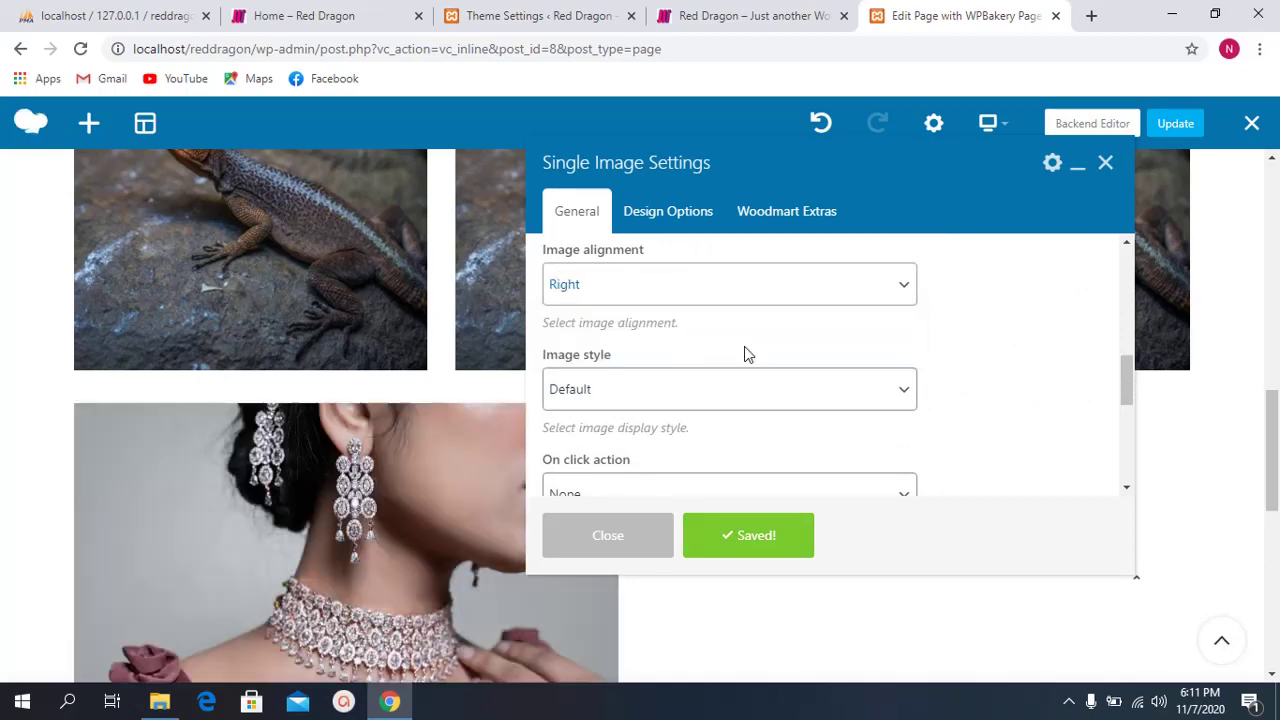
{"action": "scroll", "coordinate": [663, 391], "scroll_direction": "down", "scroll_amount": 2}
{"action": "scroll", "coordinate": [436, 533], "scroll_direction": "down", "scroll_amount": 6}
{"action": "scroll", "coordinate": [426, 467], "scroll_direction": "up", "scroll_amount": 4}
{"action": "scroll", "coordinate": [426, 476], "scroll_direction": "up", "scroll_amount": 1}
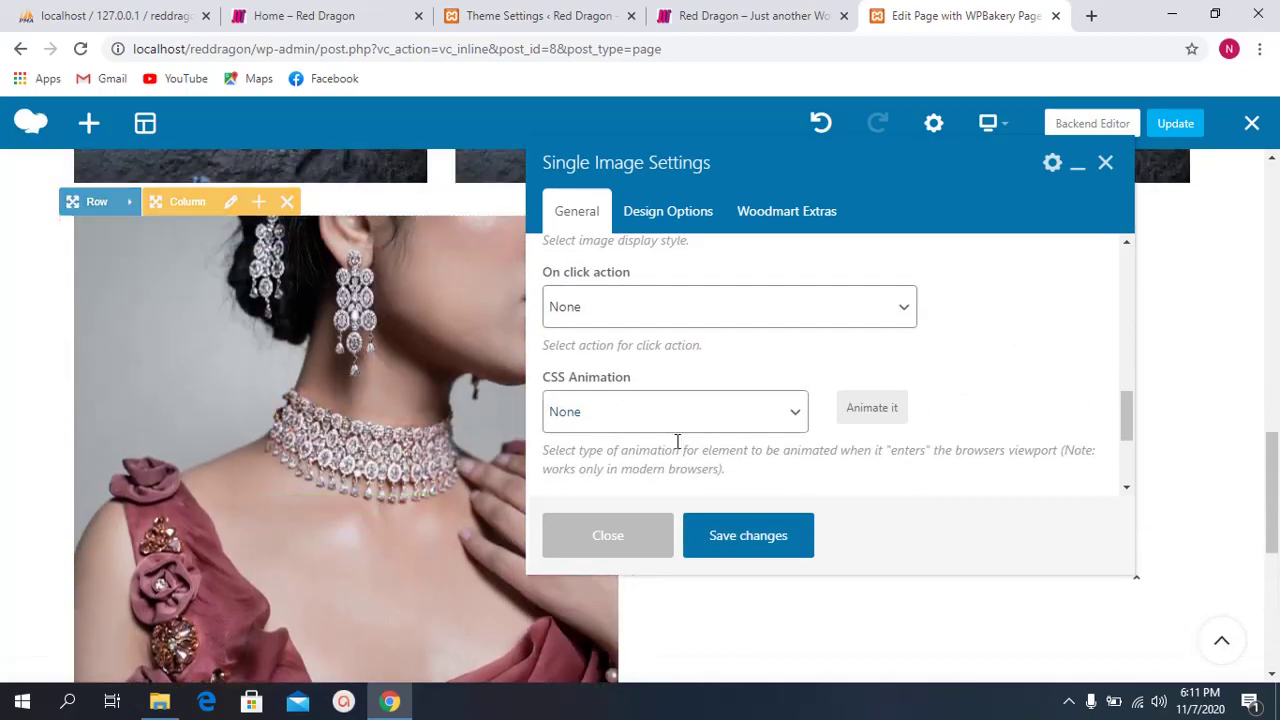
{"action": "left_click_drag", "start_coordinate": [755, 169], "coordinate": [1028, 405]}
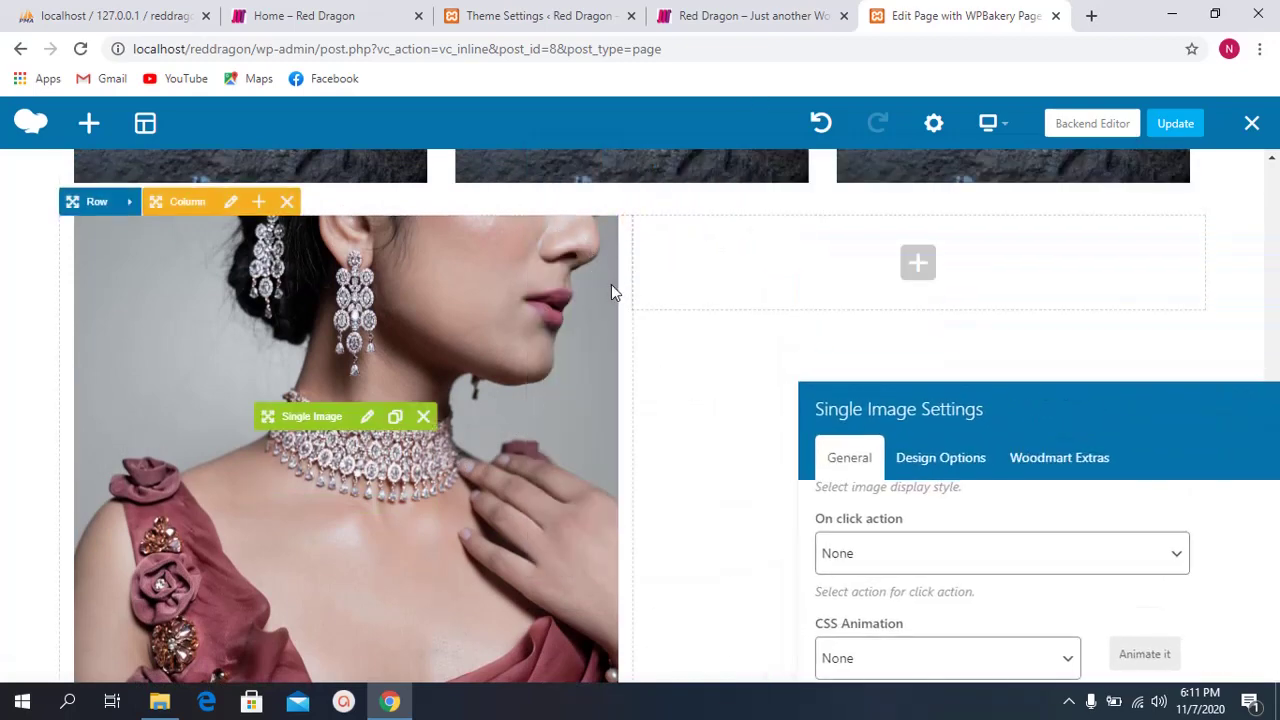
{"action": "left_click_drag", "start_coordinate": [980, 412], "coordinate": [830, 160]}
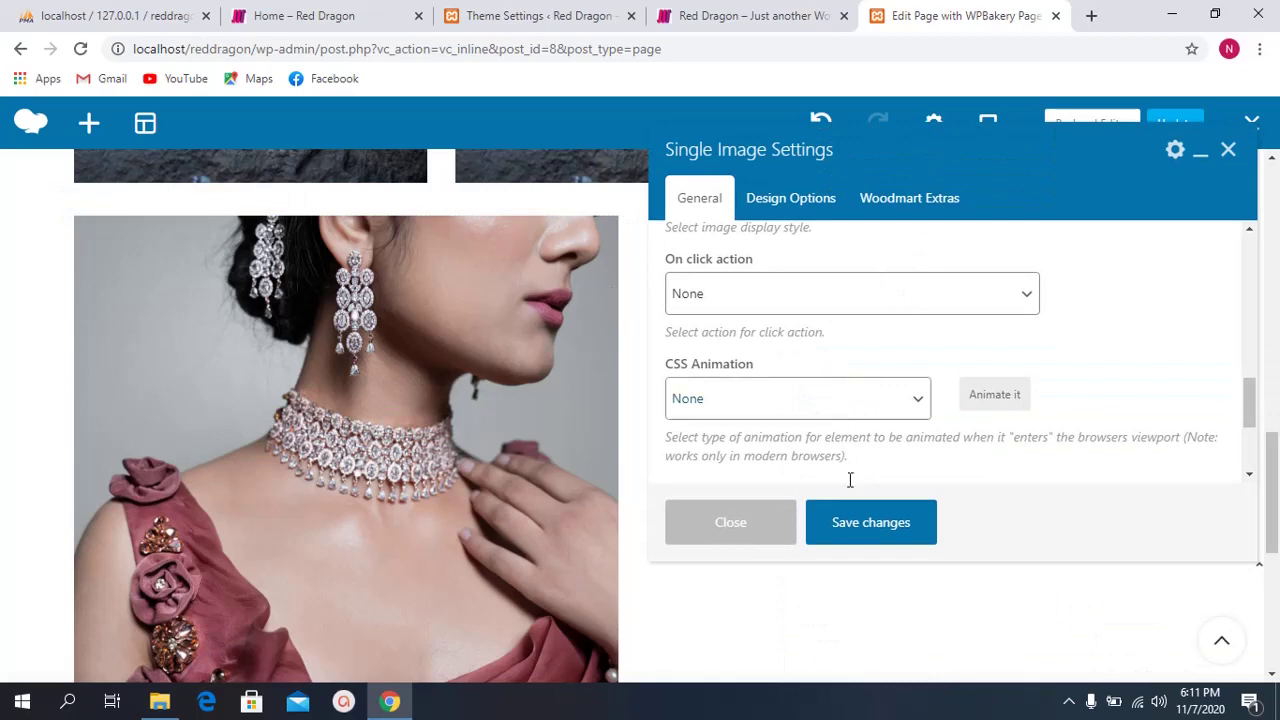
{"action": "left_click", "coordinate": [857, 524]}
Step: Review the Woodmart extra and design options, then save and close the image settings
{"action": "scroll", "coordinate": [785, 440], "scroll_direction": "down", "scroll_amount": 2}
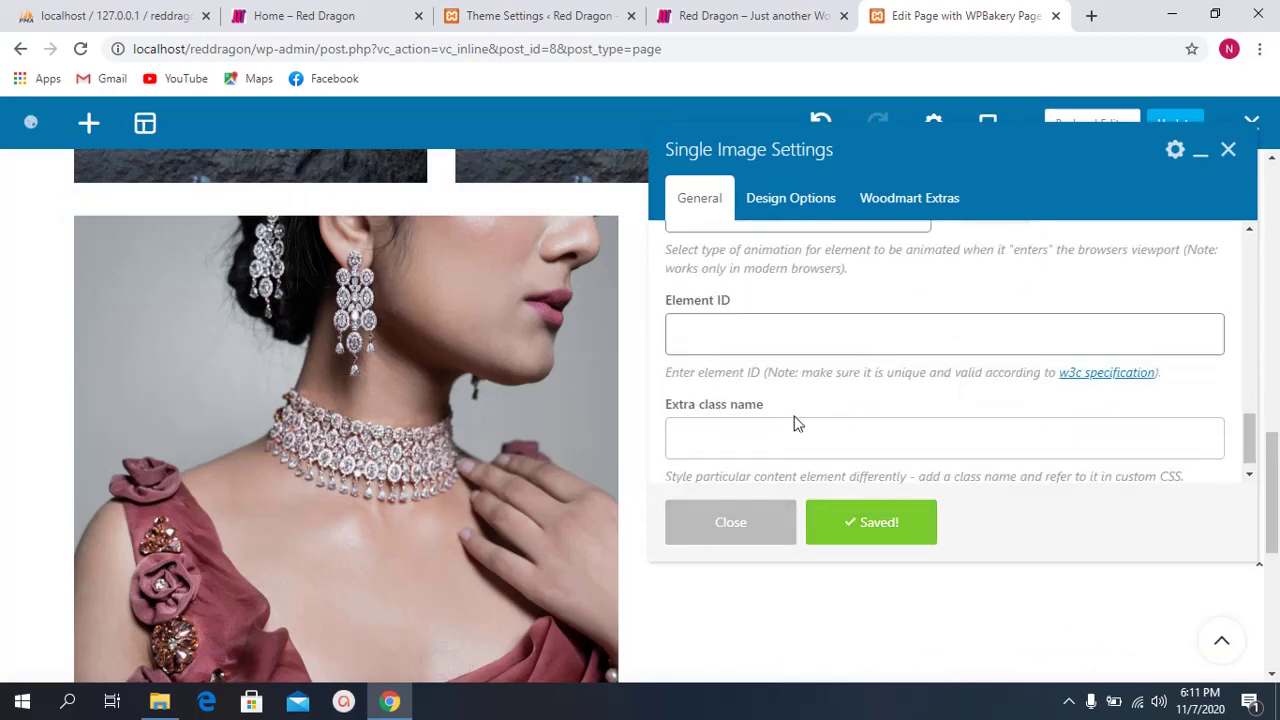
{"action": "scroll", "coordinate": [794, 380], "scroll_direction": "up", "scroll_amount": 4}
{"action": "left_click", "coordinate": [885, 192]}
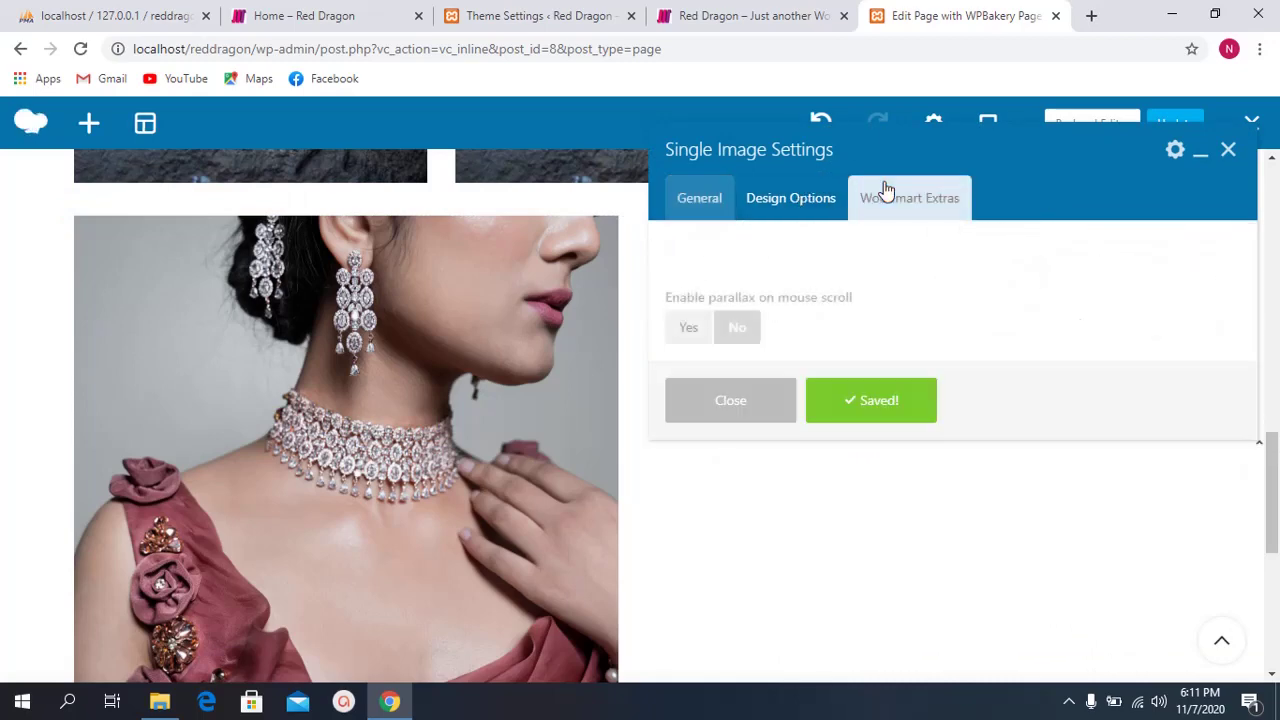
{"action": "left_click", "coordinate": [808, 205]}
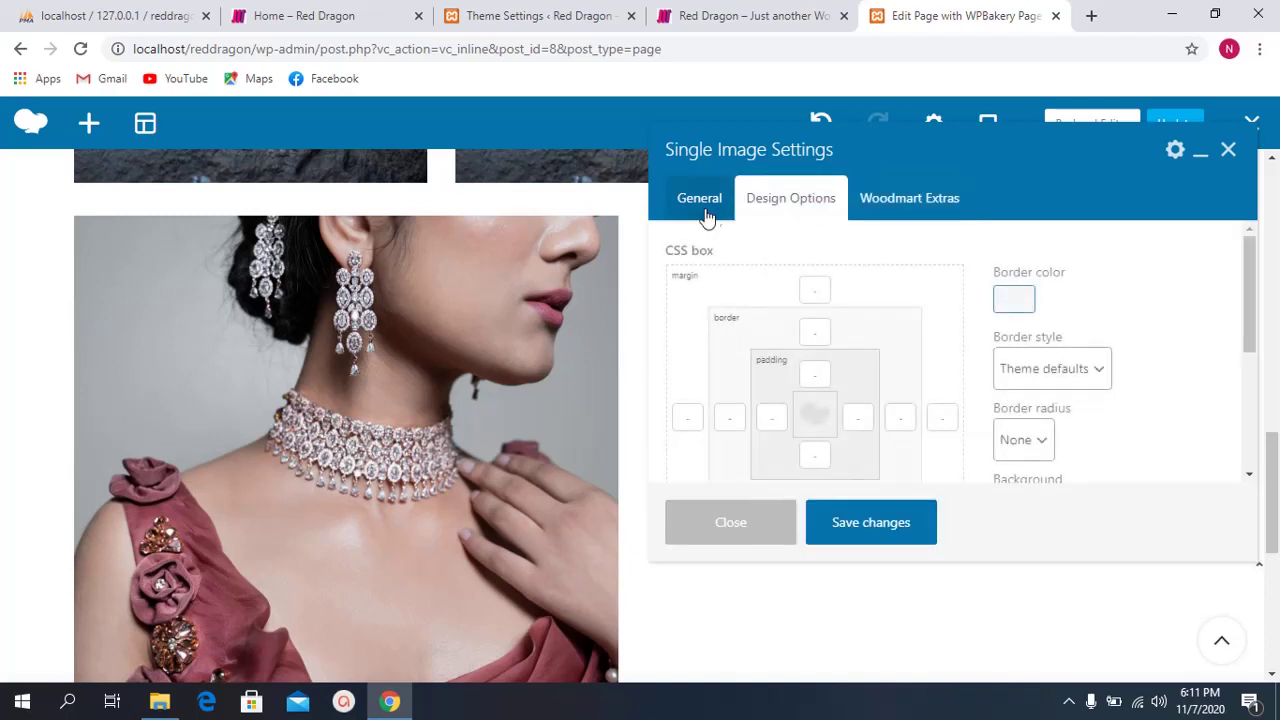
{"action": "left_click", "coordinate": [680, 208]}
{"action": "left_click", "coordinate": [889, 203]}
{"action": "left_click", "coordinate": [748, 200]}
{"action": "left_click", "coordinate": [699, 198]}
{"action": "scroll", "coordinate": [835, 442], "scroll_direction": "down", "scroll_amount": 2}
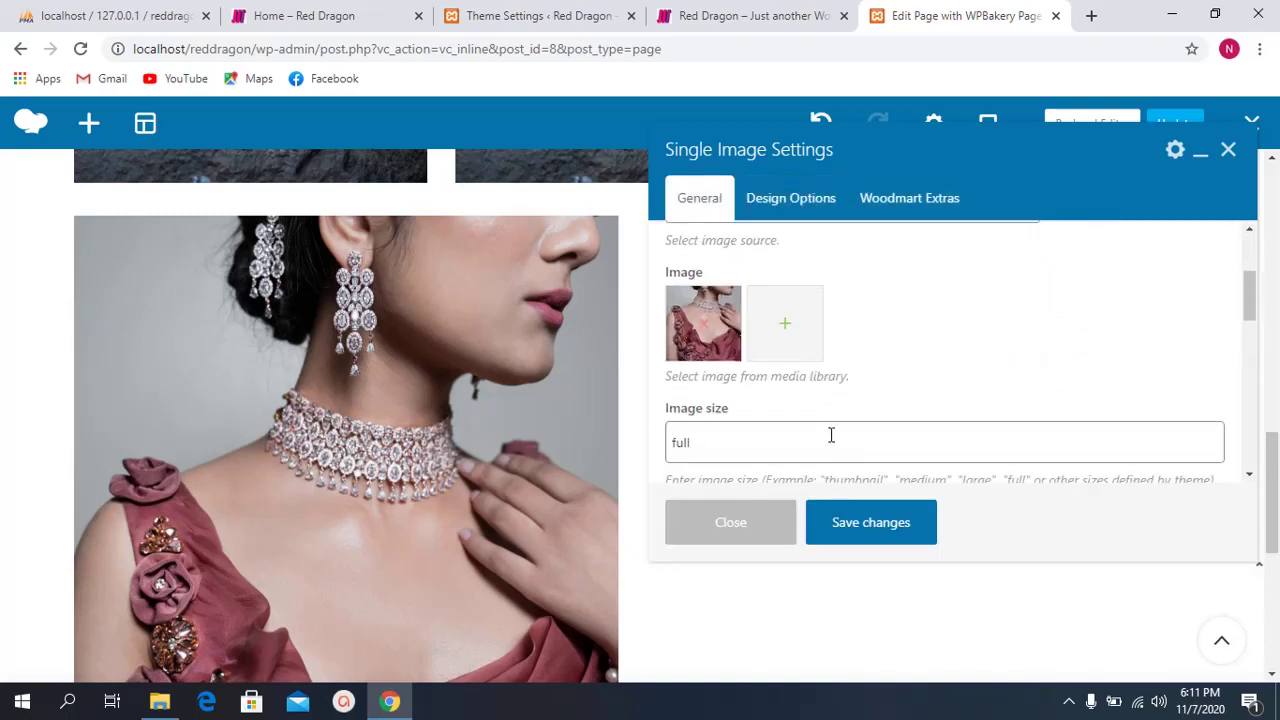
{"action": "left_click", "coordinate": [906, 204]}
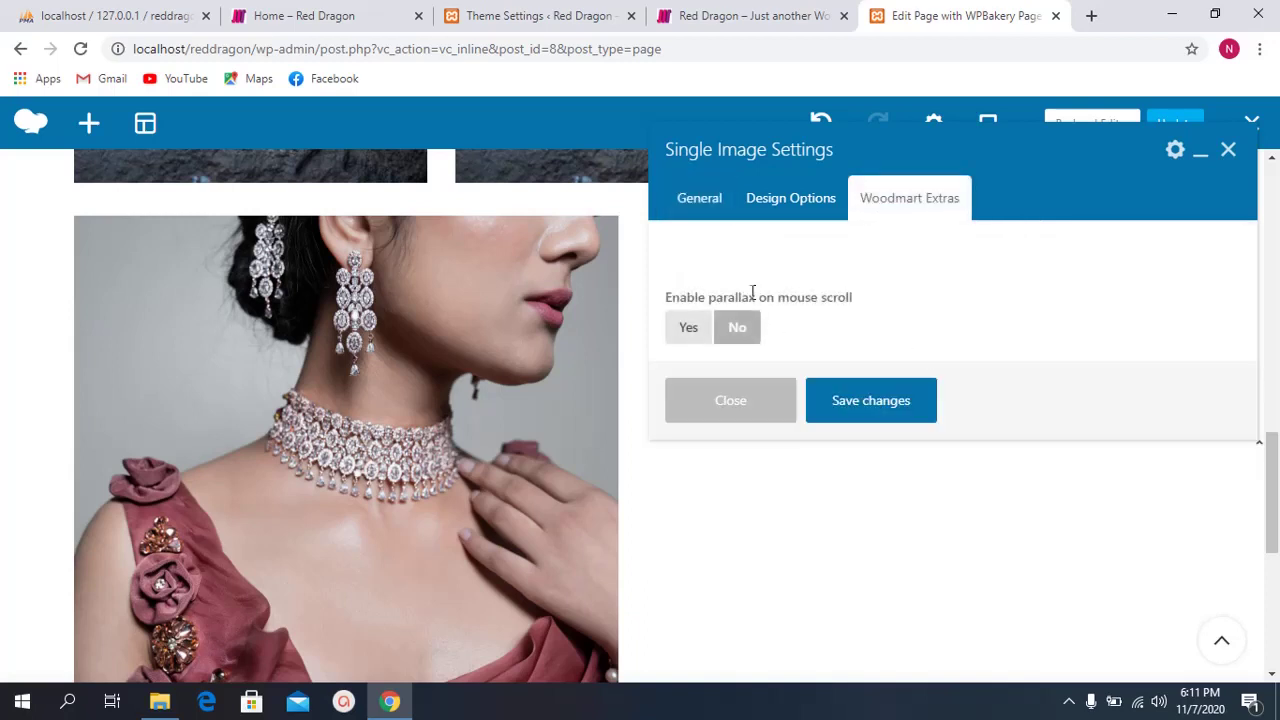
{"action": "left_click_drag", "start_coordinate": [697, 311], "coordinate": [830, 298]}
{"action": "left_click", "coordinate": [800, 297]}
{"action": "left_click", "coordinate": [828, 298]}
{"action": "left_click", "coordinate": [866, 400]}
{"action": "left_click", "coordinate": [771, 408]}
Step: Add a Section title element to the empty right column, found by searching 'tit'
{"action": "scroll", "coordinate": [592, 324], "scroll_direction": "up", "scroll_amount": 1}
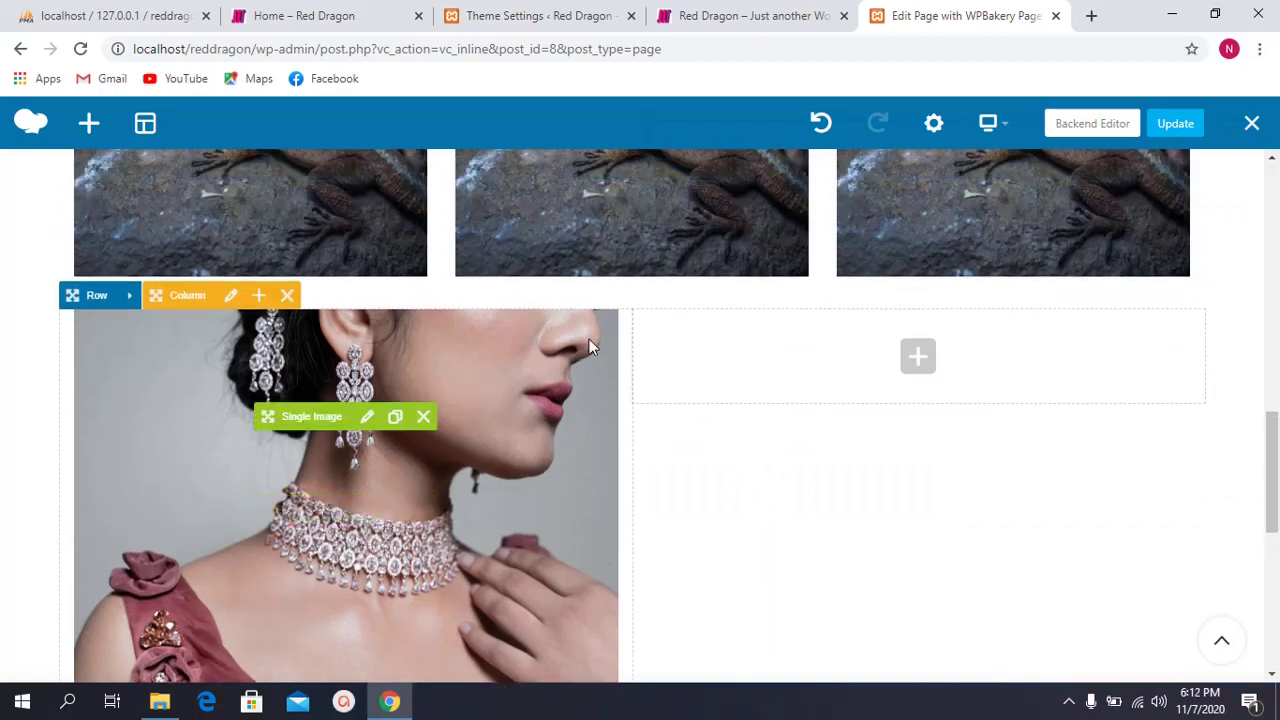
{"action": "left_click", "coordinate": [920, 365]}
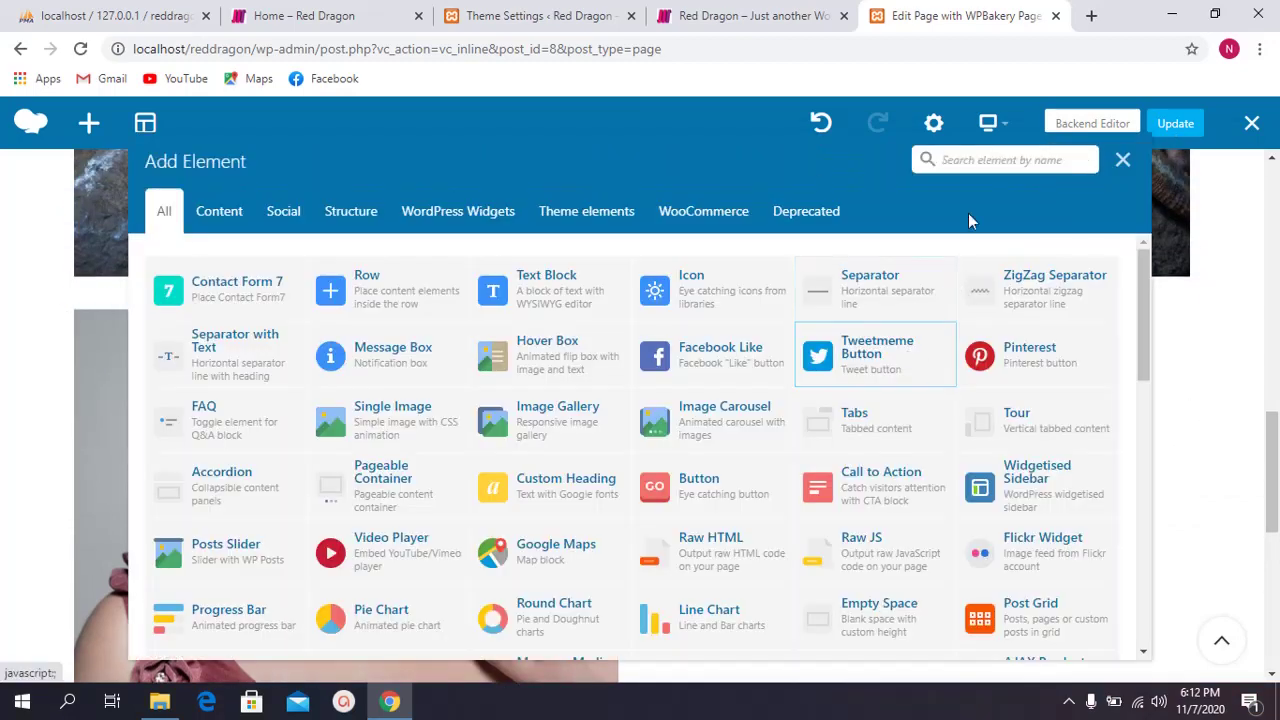
{"action": "left_click", "coordinate": [985, 159]}
{"action": "type", "text": "tit"}
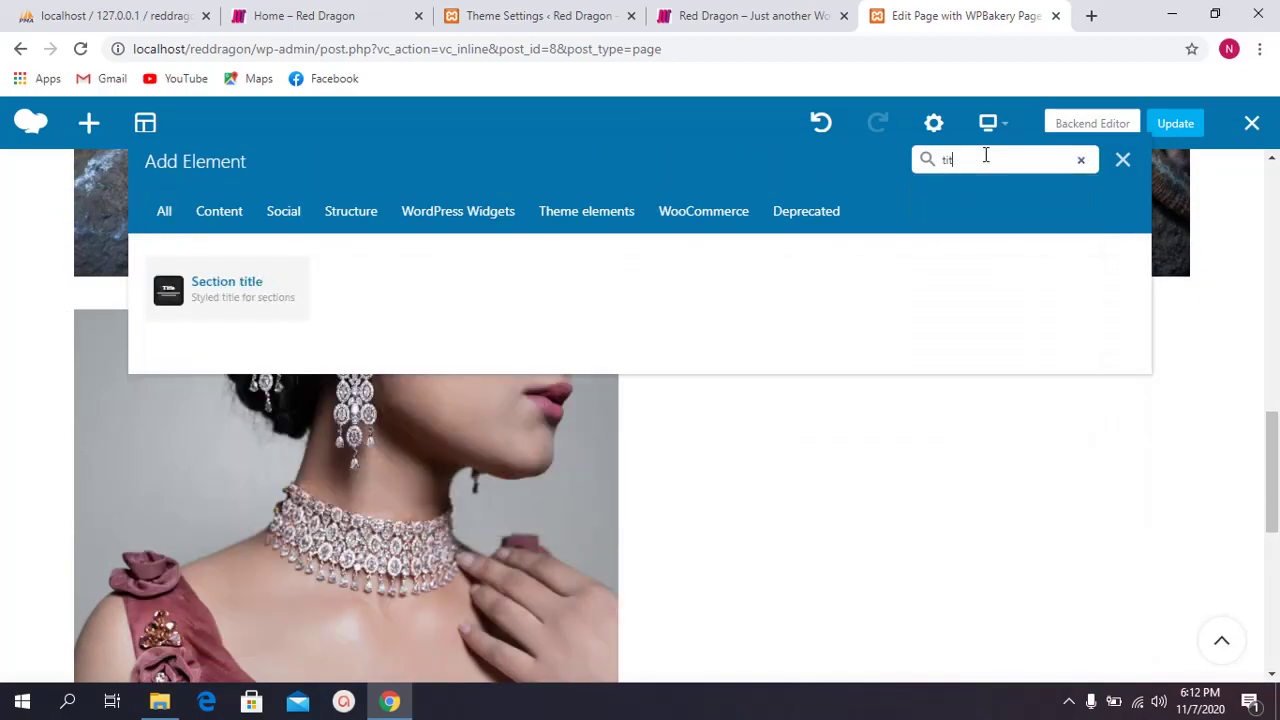
{"action": "left_click", "coordinate": [272, 302]}
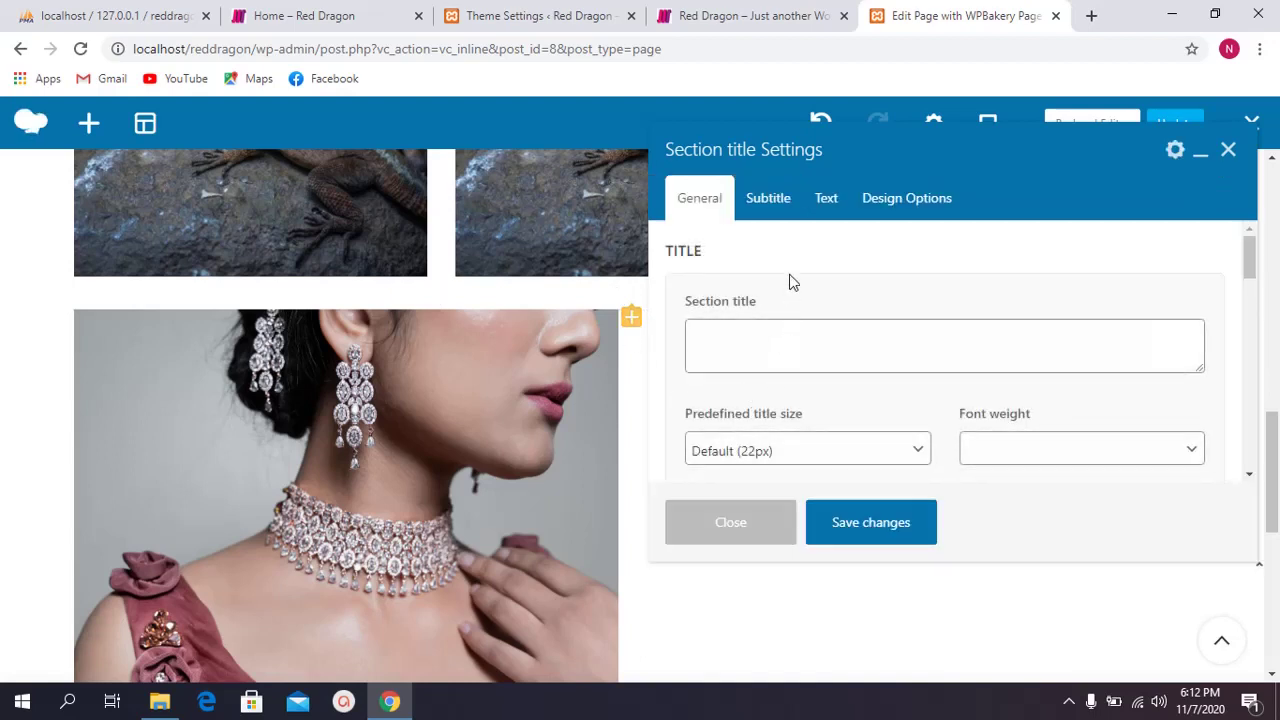
Step: Enter the title 'Fashion Design' and keep the Default (22px) predefined size
{"action": "scroll", "coordinate": [814, 289], "scroll_direction": "down", "scroll_amount": 1}
{"action": "scroll", "coordinate": [800, 320], "scroll_direction": "up", "scroll_amount": 1}
{"action": "left_click", "coordinate": [761, 357]}
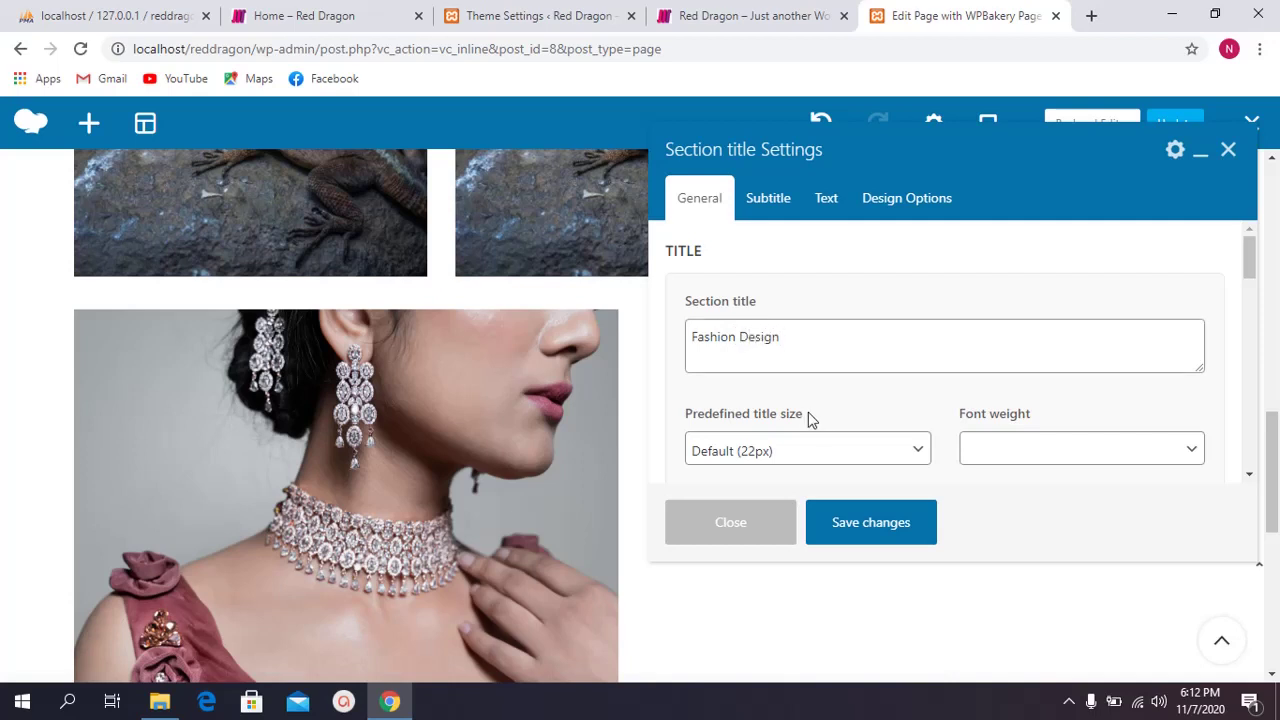
{"action": "scroll", "coordinate": [806, 421], "scroll_direction": "down", "scroll_amount": 1}
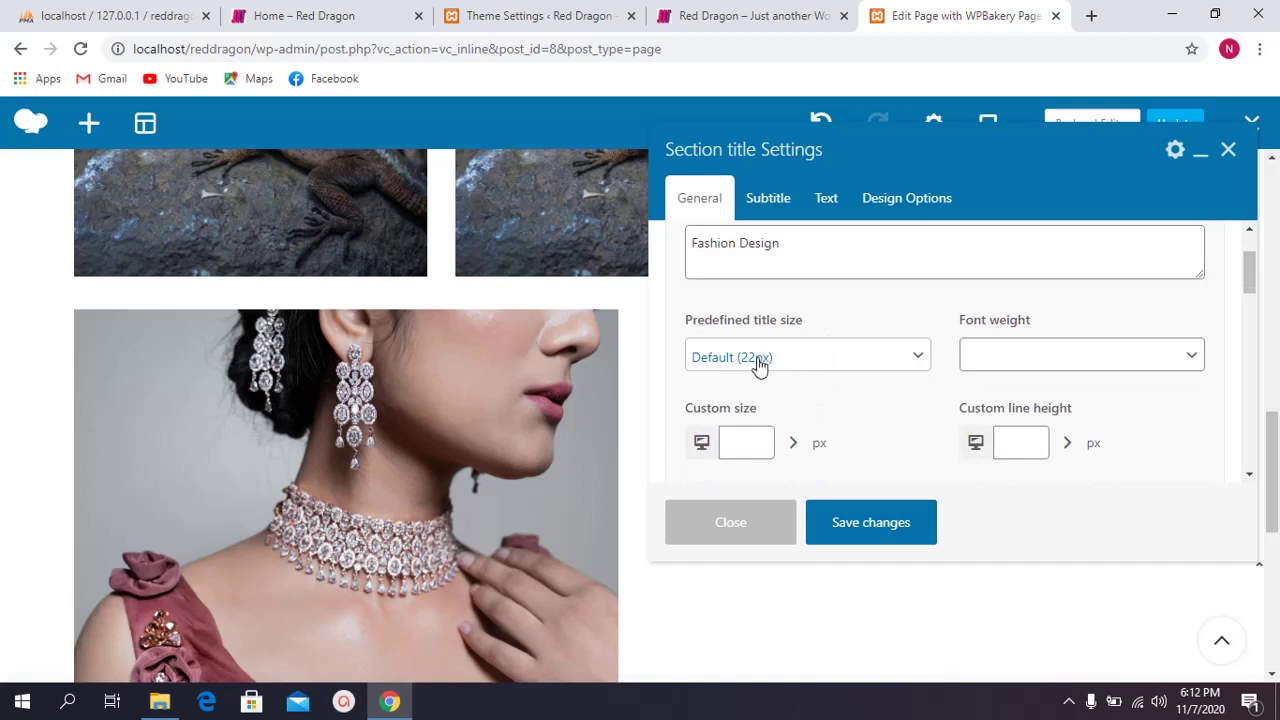
{"action": "left_click_drag", "start_coordinate": [688, 319], "coordinate": [784, 321]}
{"action": "left_click", "coordinate": [786, 321]}
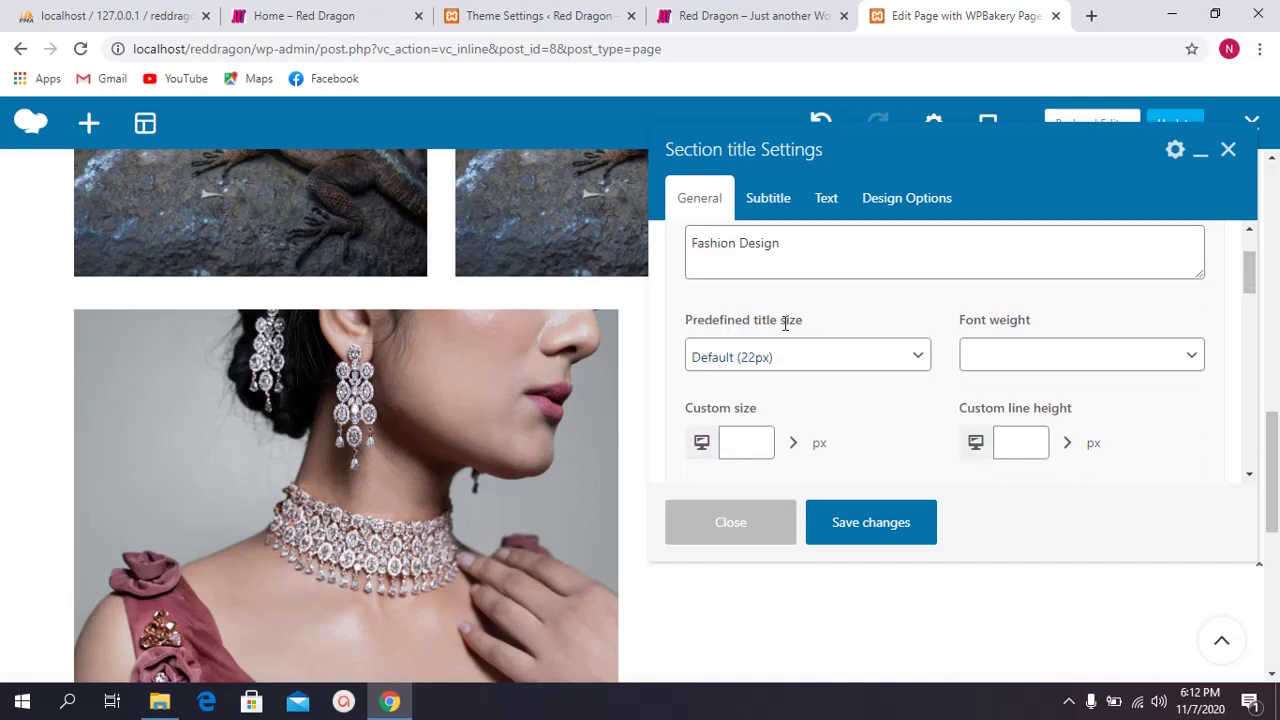
{"action": "left_click", "coordinate": [799, 357]}
{"action": "left_click", "coordinate": [790, 384]}
Step: Set custom title sizes of 26, 20 and 14 px, including tablet and mobile
{"action": "scroll", "coordinate": [792, 357], "scroll_direction": "down", "scroll_amount": 1}
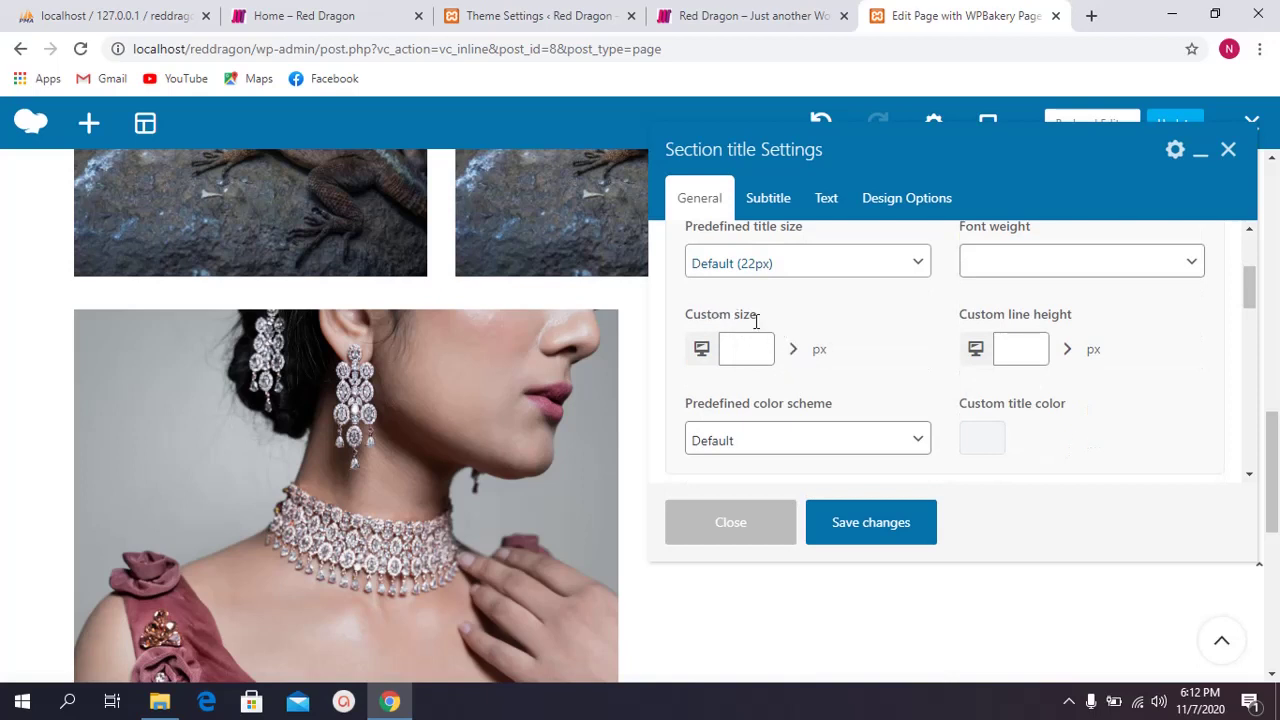
{"action": "left_click", "coordinate": [794, 355]}
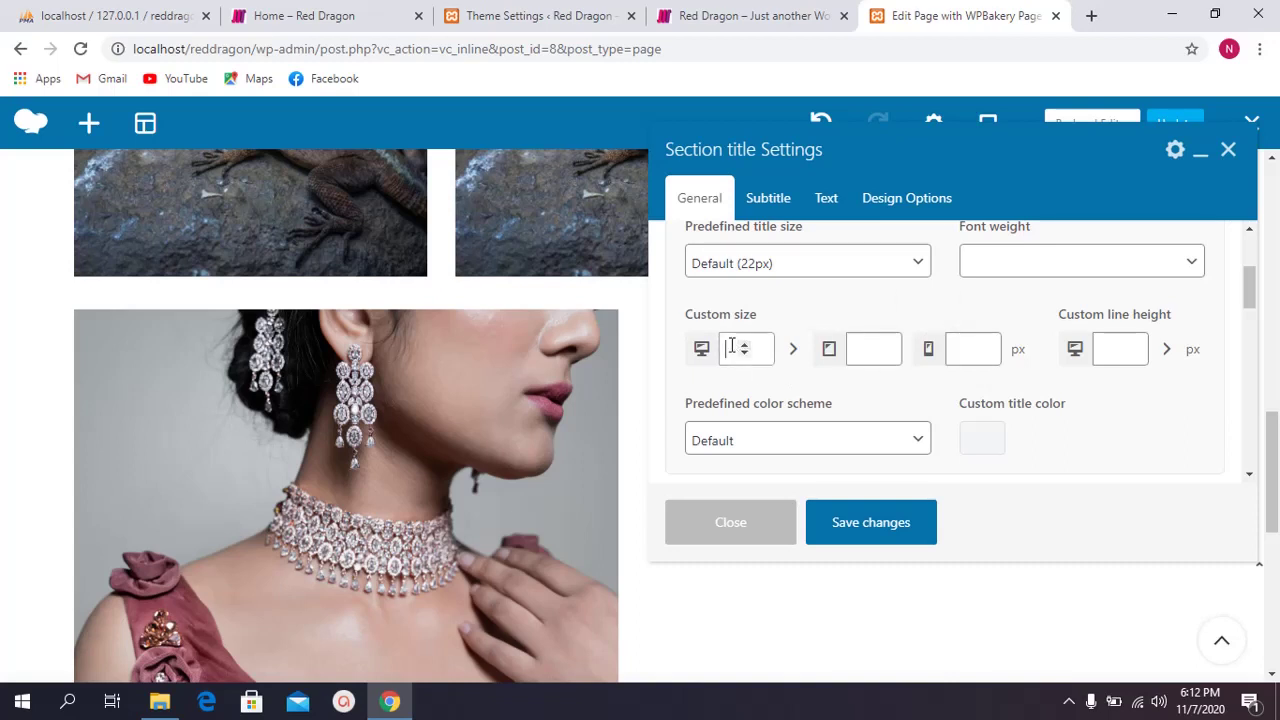
{"action": "scroll", "coordinate": [770, 318], "scroll_direction": "up", "scroll_amount": 1}
{"action": "scroll", "coordinate": [796, 322], "scroll_direction": "down", "scroll_amount": 1}
{"action": "left_click", "coordinate": [864, 348]}
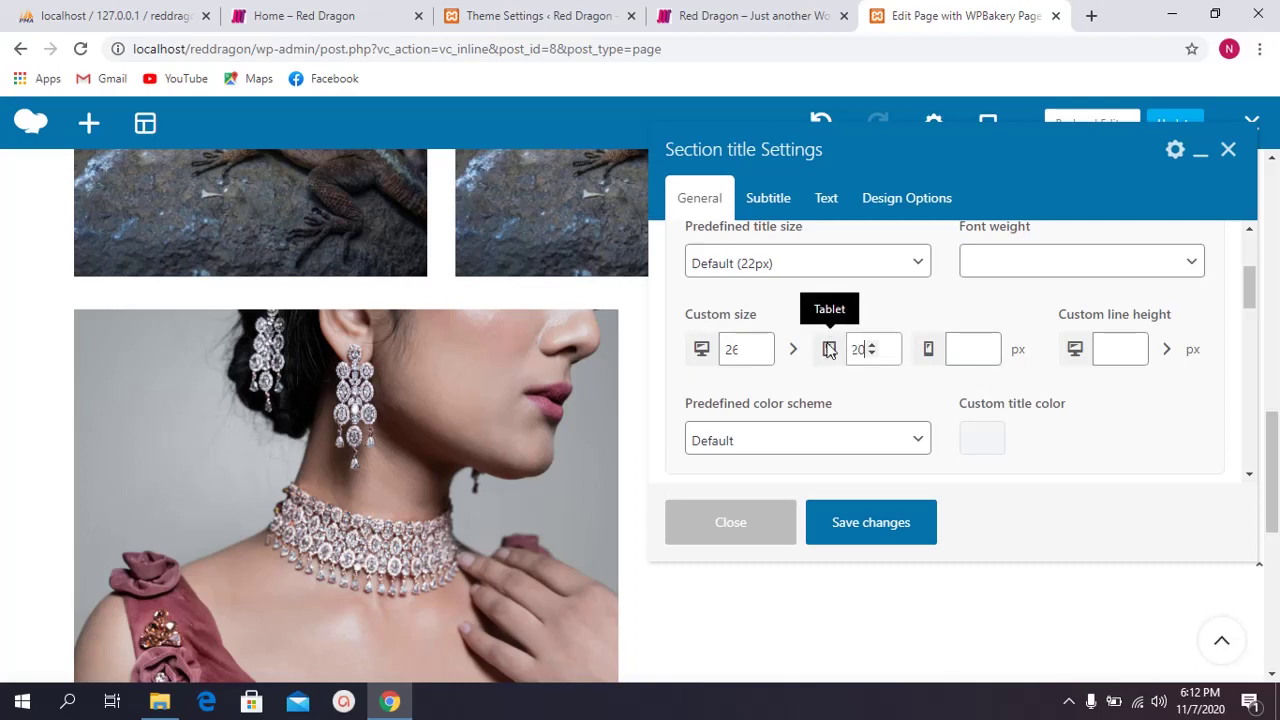
{"action": "left_click", "coordinate": [953, 350]}
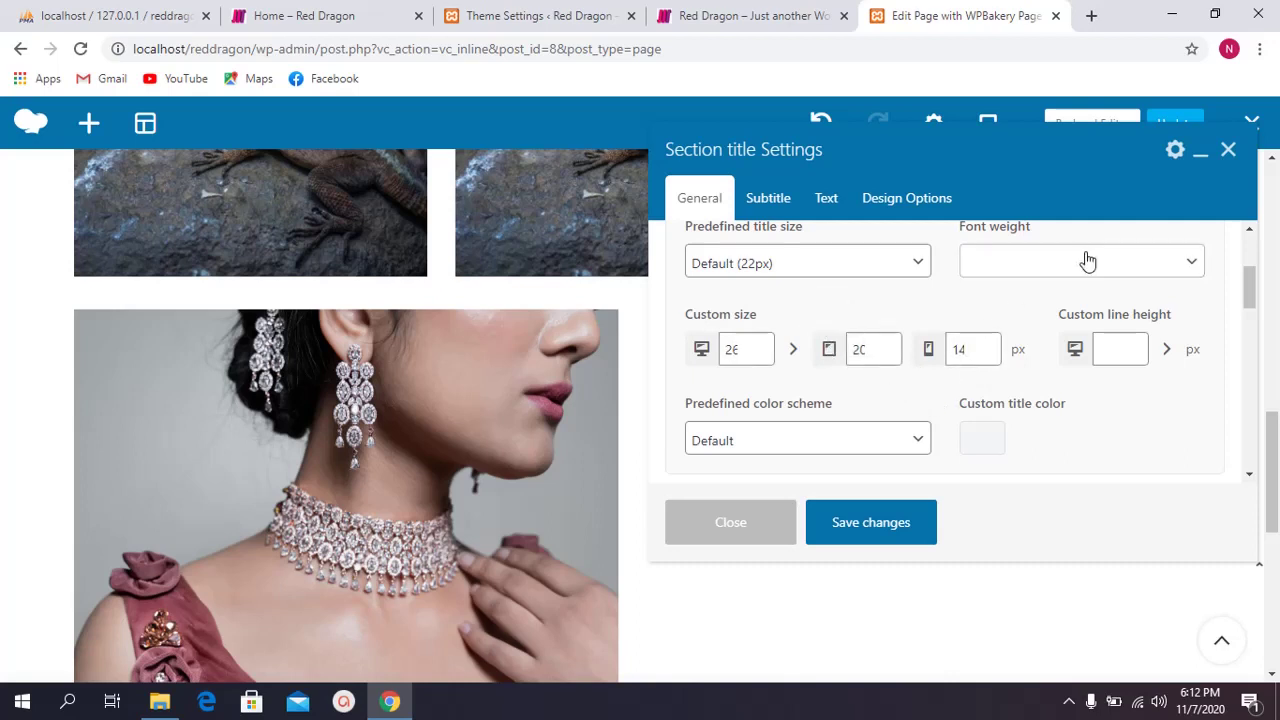
Step: Make the title's font weight Semi-Bold 600
{"action": "scroll", "coordinate": [1060, 280], "scroll_direction": "up", "scroll_amount": 1}
{"action": "left_click", "coordinate": [1029, 356]}
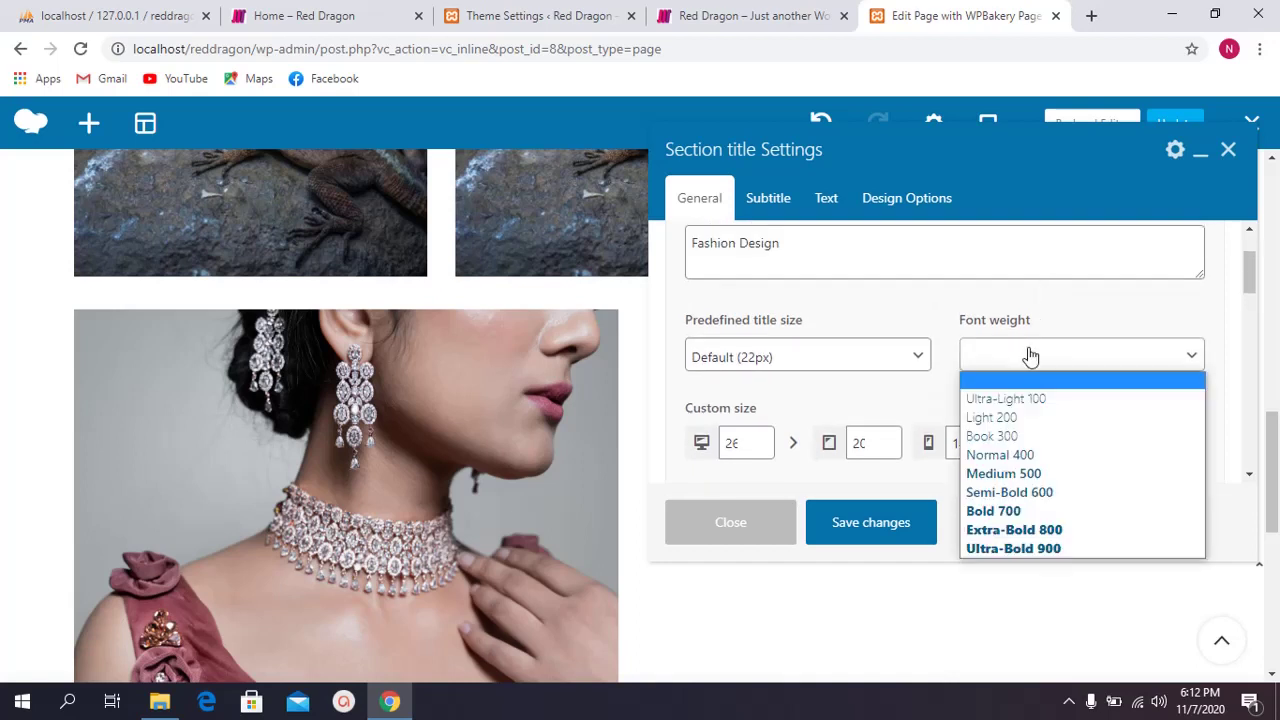
{"action": "left_click", "coordinate": [1048, 494]}
{"action": "scroll", "coordinate": [870, 385], "scroll_direction": "down", "scroll_amount": 2}
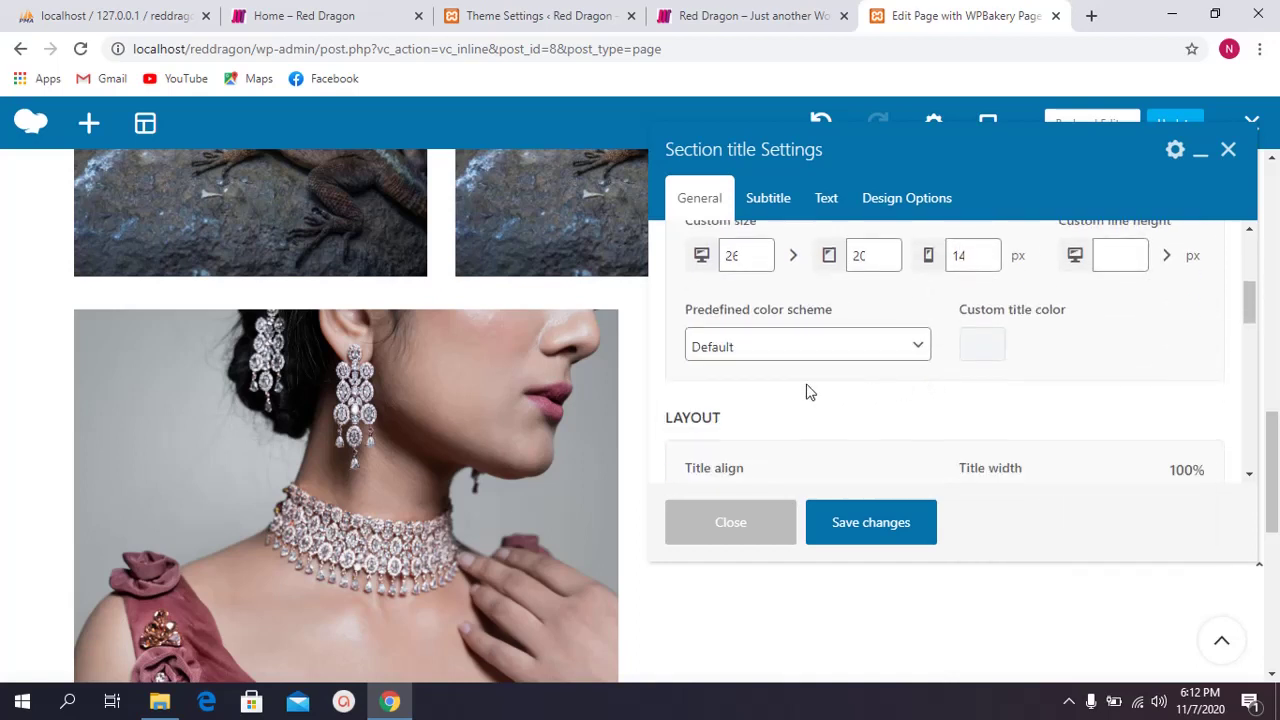
{"action": "scroll", "coordinate": [886, 366], "scroll_direction": "up", "scroll_amount": 1}
{"action": "scroll", "coordinate": [986, 337], "scroll_direction": "up", "scroll_amount": 2}
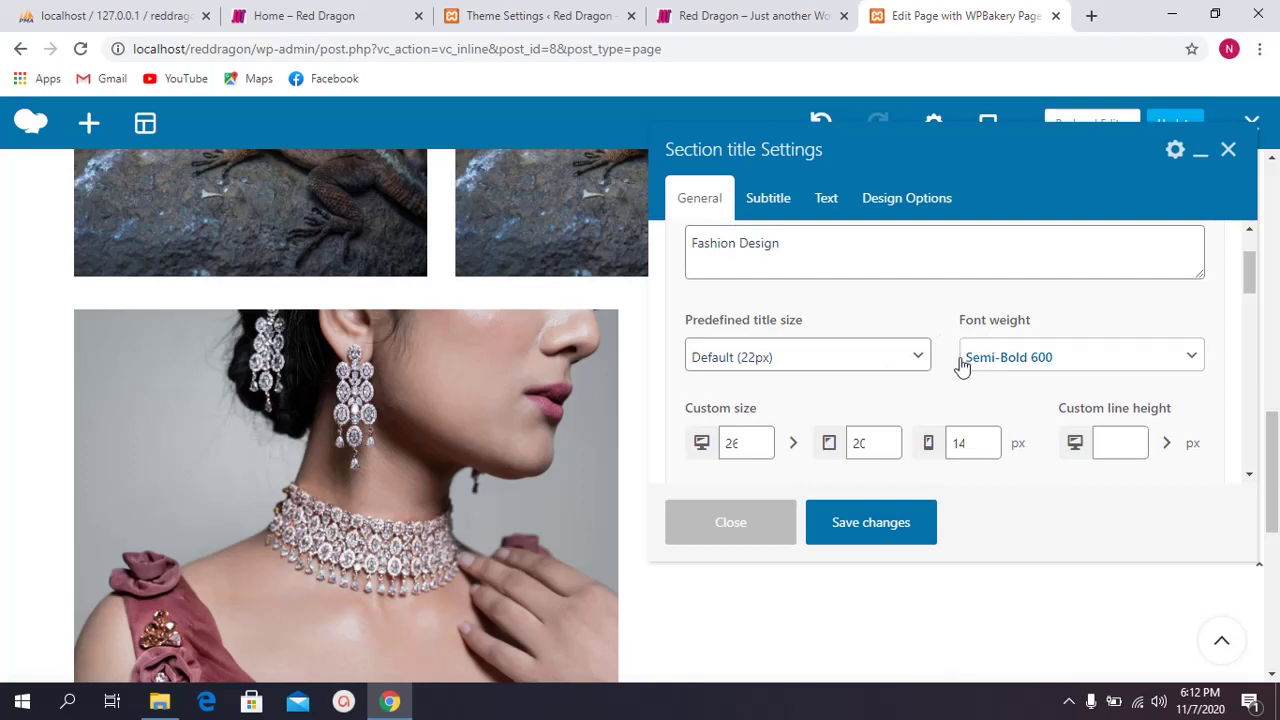
{"action": "scroll", "coordinate": [940, 355], "scroll_direction": "down", "scroll_amount": 3}
{"action": "scroll", "coordinate": [900, 370], "scroll_direction": "down", "scroll_amount": 3}
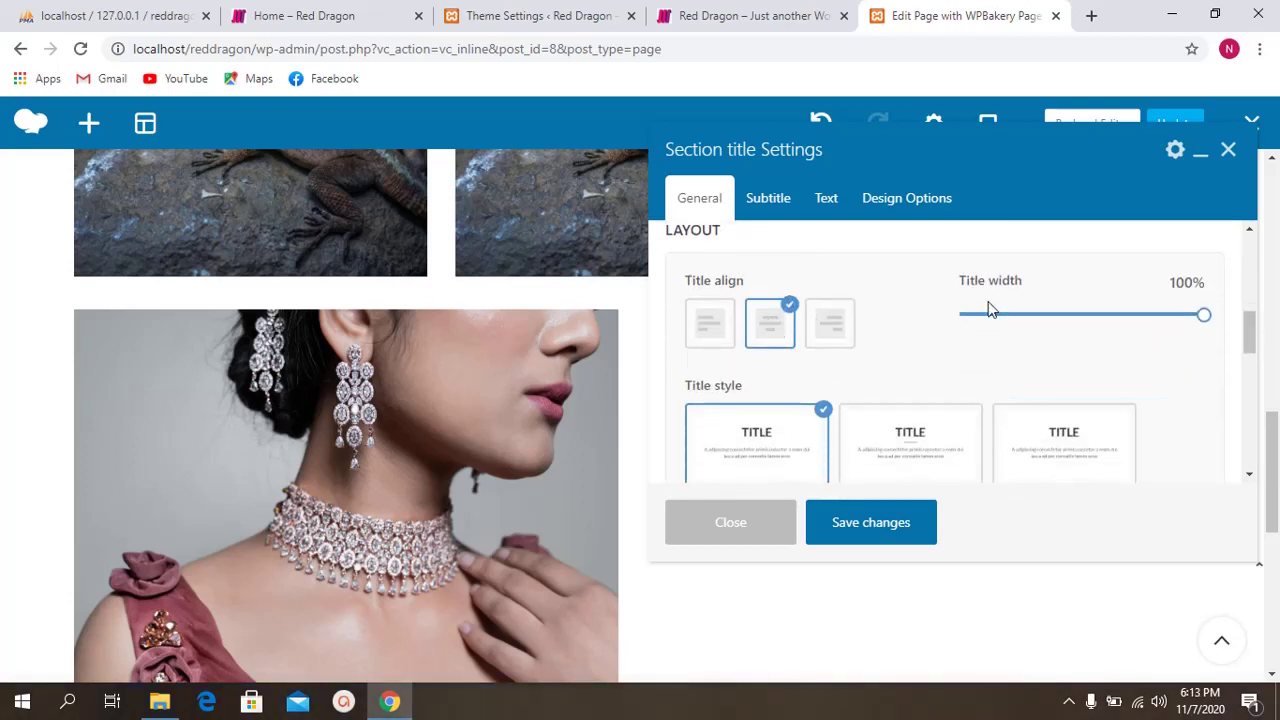
Step: Switch the Fashion Design title style to With image
{"action": "scroll", "coordinate": [900, 340], "scroll_direction": "down", "scroll_amount": 1}
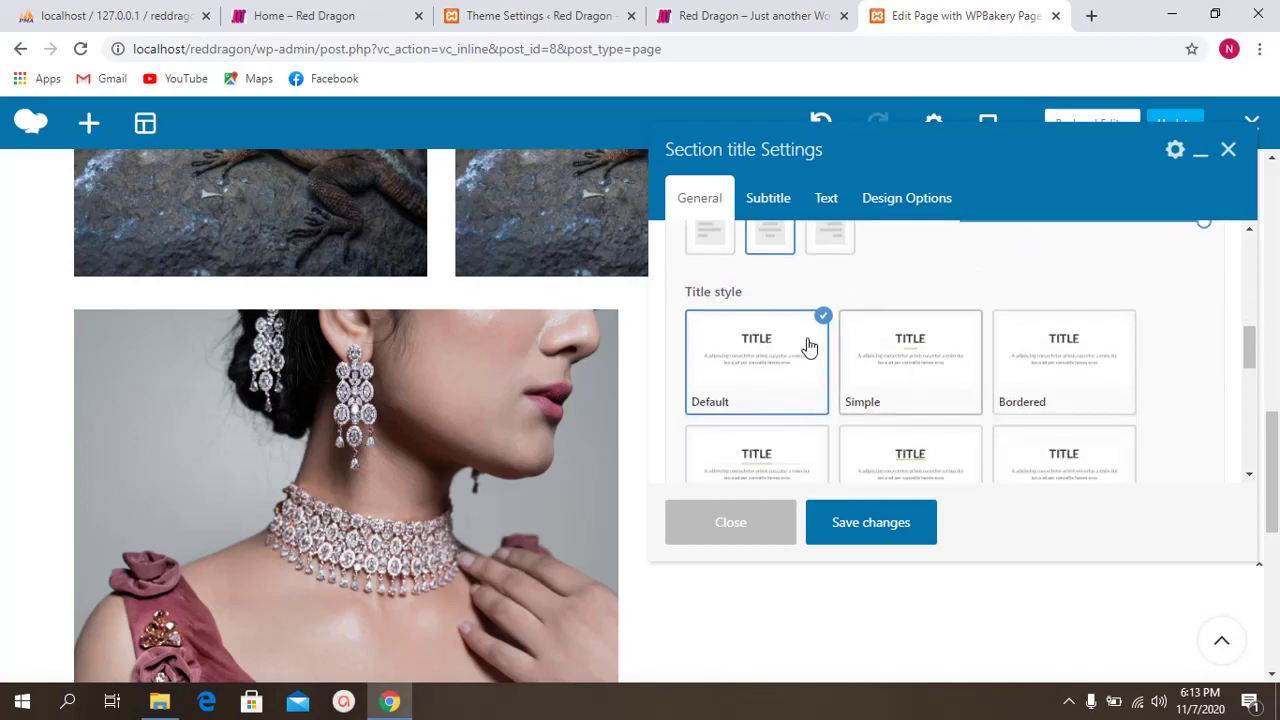
{"action": "scroll", "coordinate": [850, 380], "scroll_direction": "down", "scroll_amount": 1}
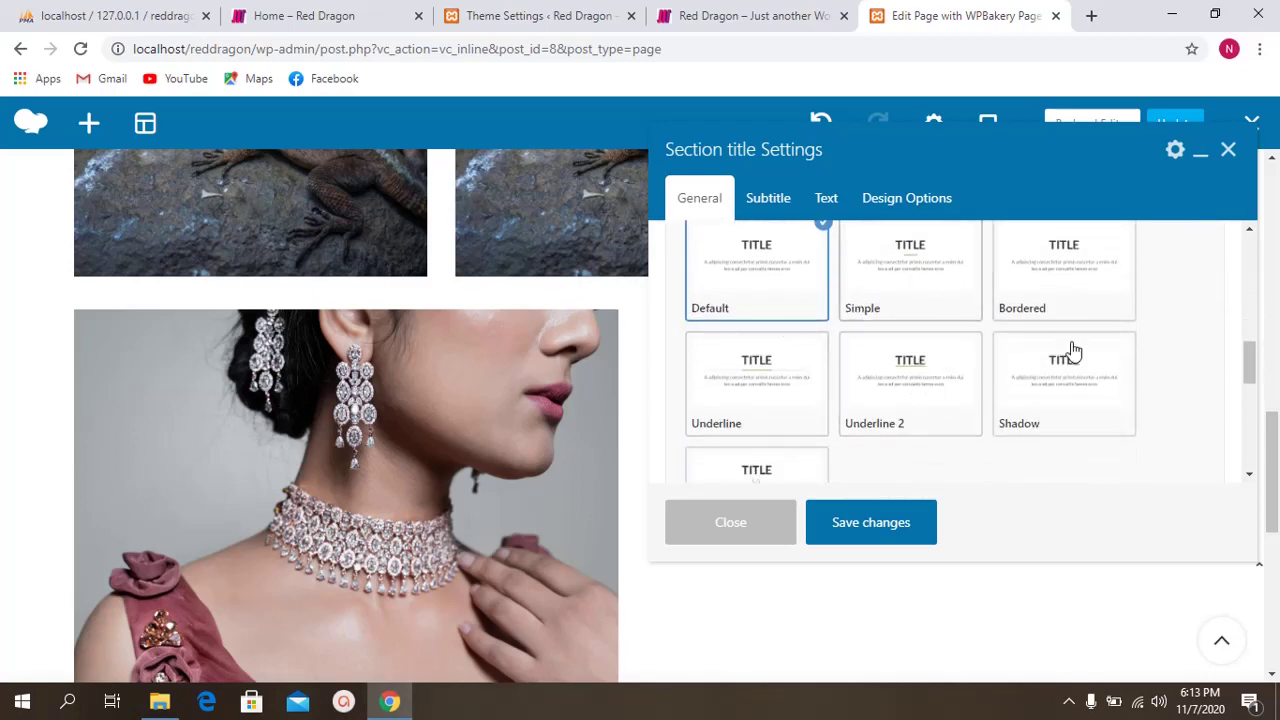
{"action": "scroll", "coordinate": [833, 386], "scroll_direction": "up", "scroll_amount": 1}
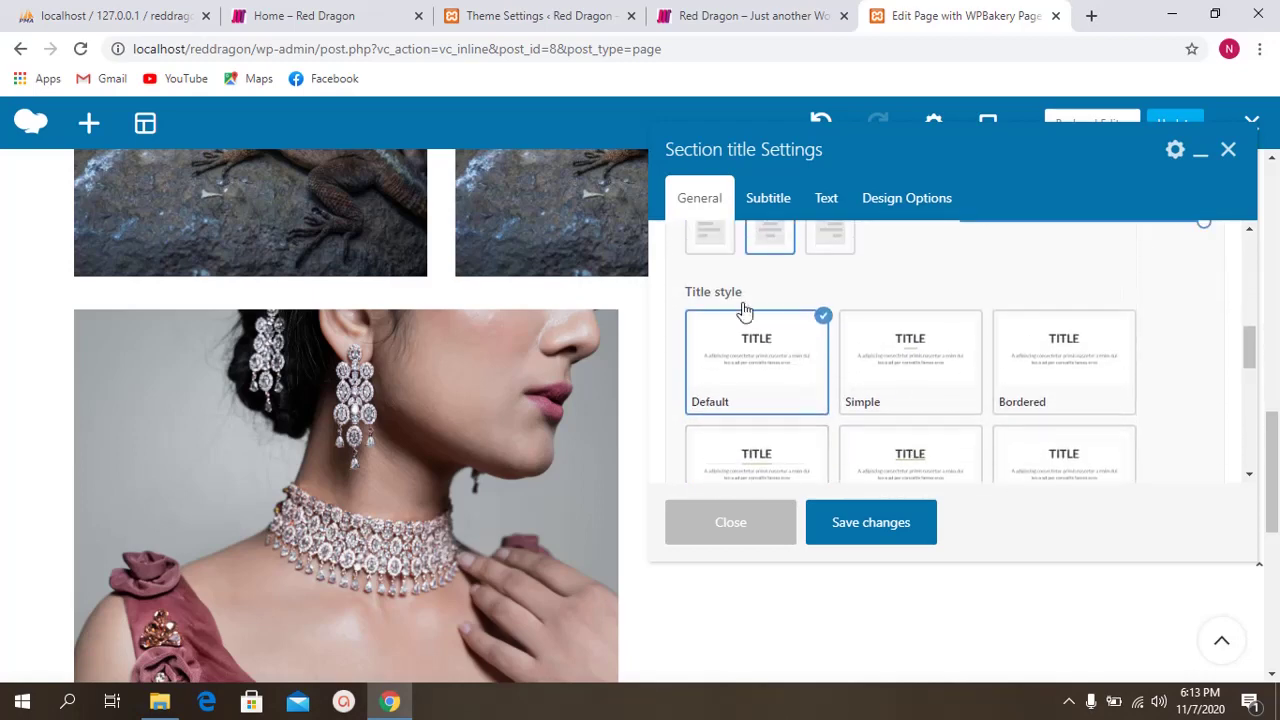
{"action": "left_click_drag", "start_coordinate": [714, 292], "coordinate": [797, 292]}
{"action": "left_click", "coordinate": [798, 293]}
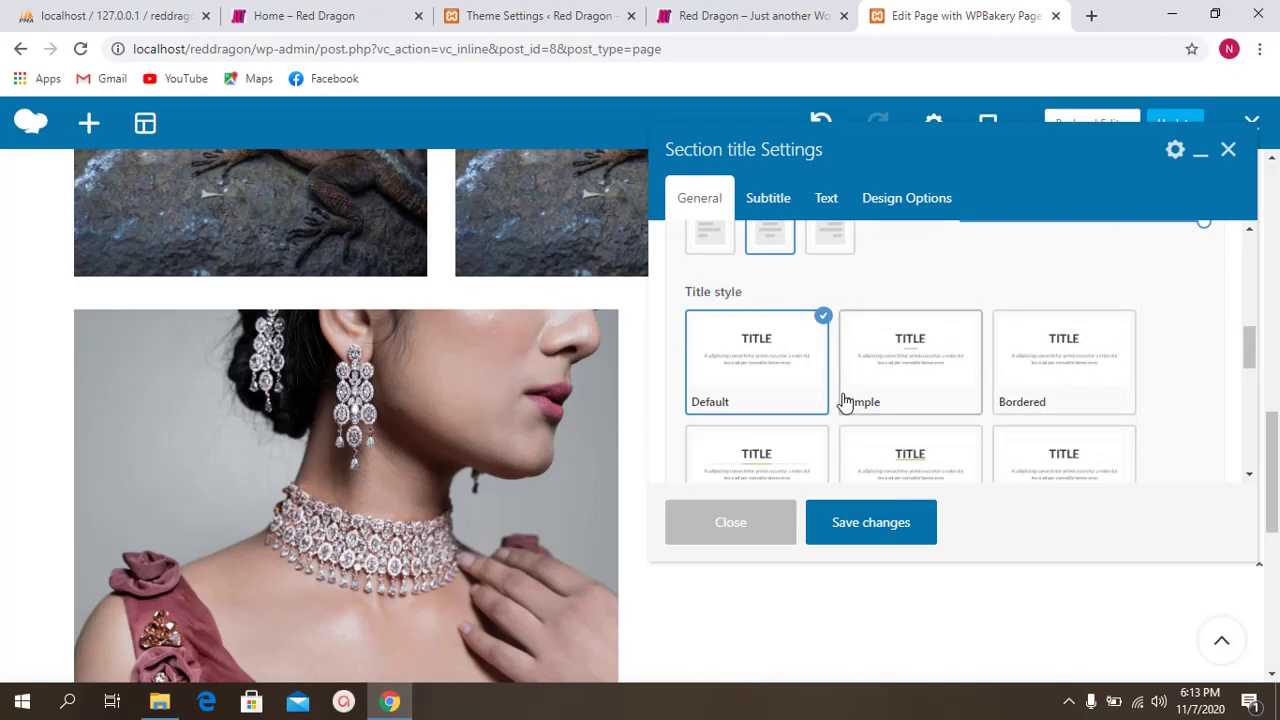
{"action": "left_click", "coordinate": [915, 366]}
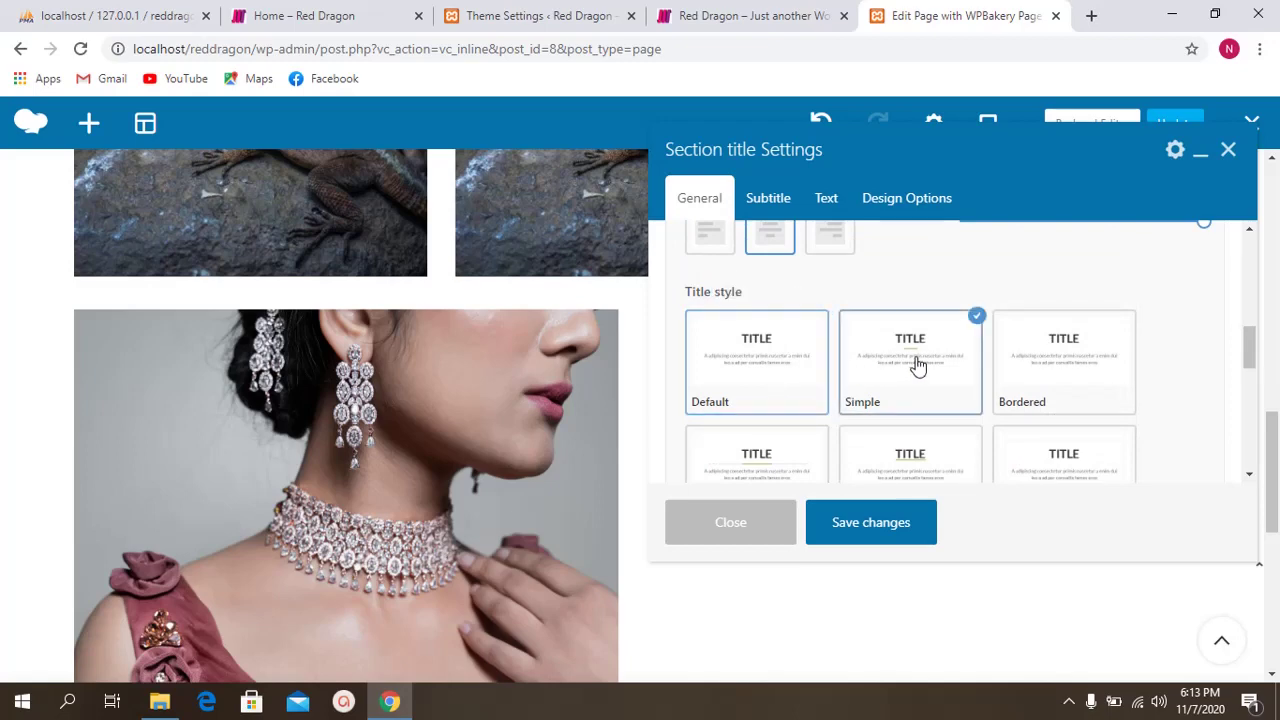
{"action": "scroll", "coordinate": [860, 376], "scroll_direction": "down", "scroll_amount": 1}
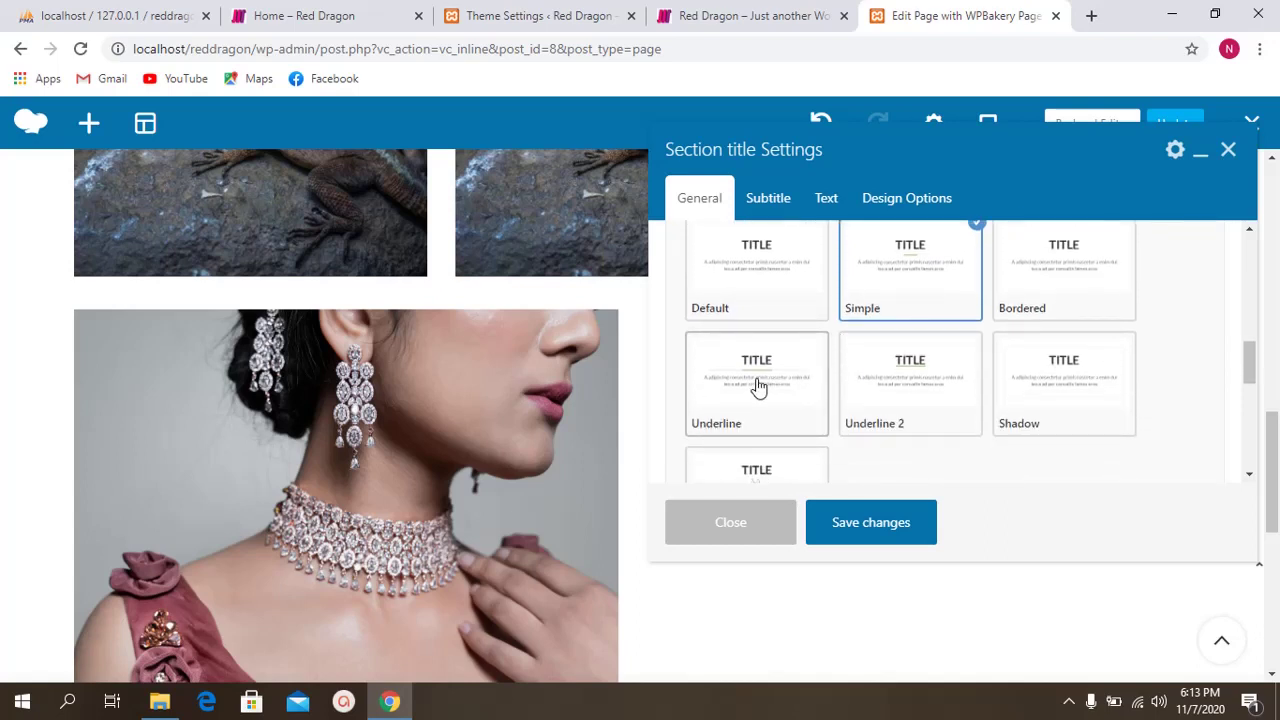
{"action": "scroll", "coordinate": [763, 389], "scroll_direction": "down", "scroll_amount": 2}
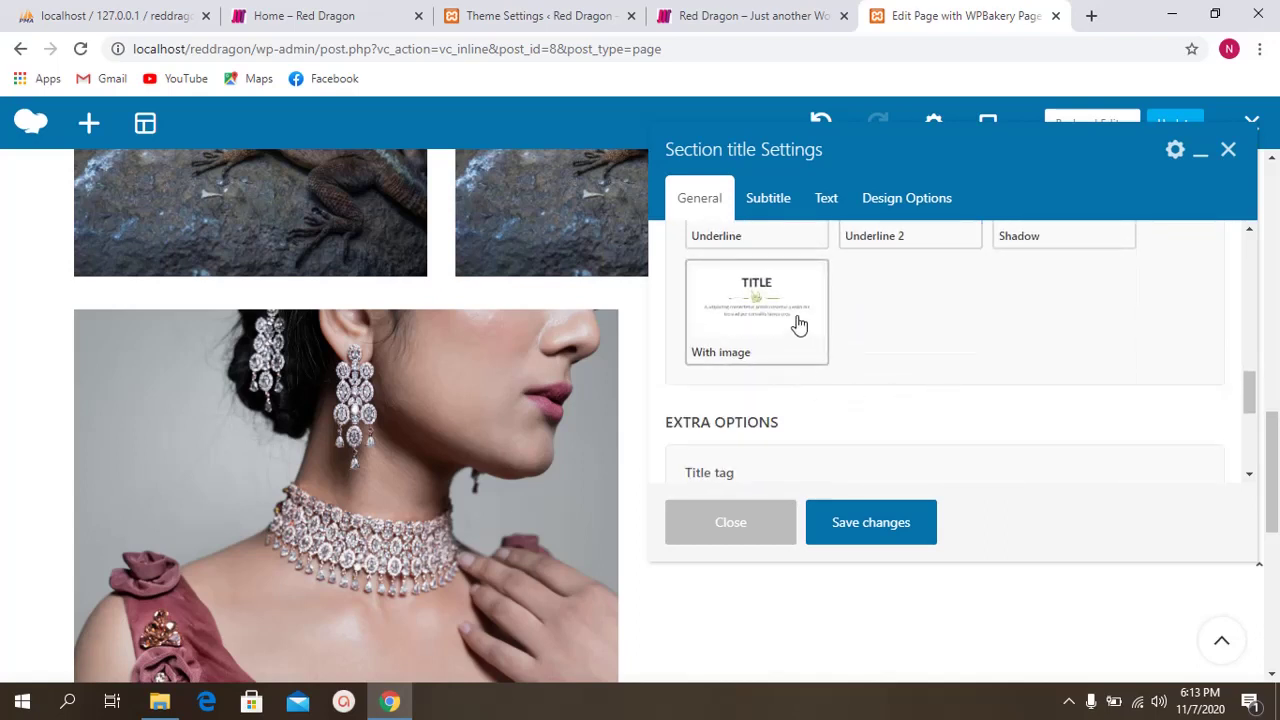
{"action": "left_click", "coordinate": [763, 296]}
Step: Set the title image to the pink images.jpg graphic and save the settings
{"action": "scroll", "coordinate": [860, 330], "scroll_direction": "down", "scroll_amount": 2}
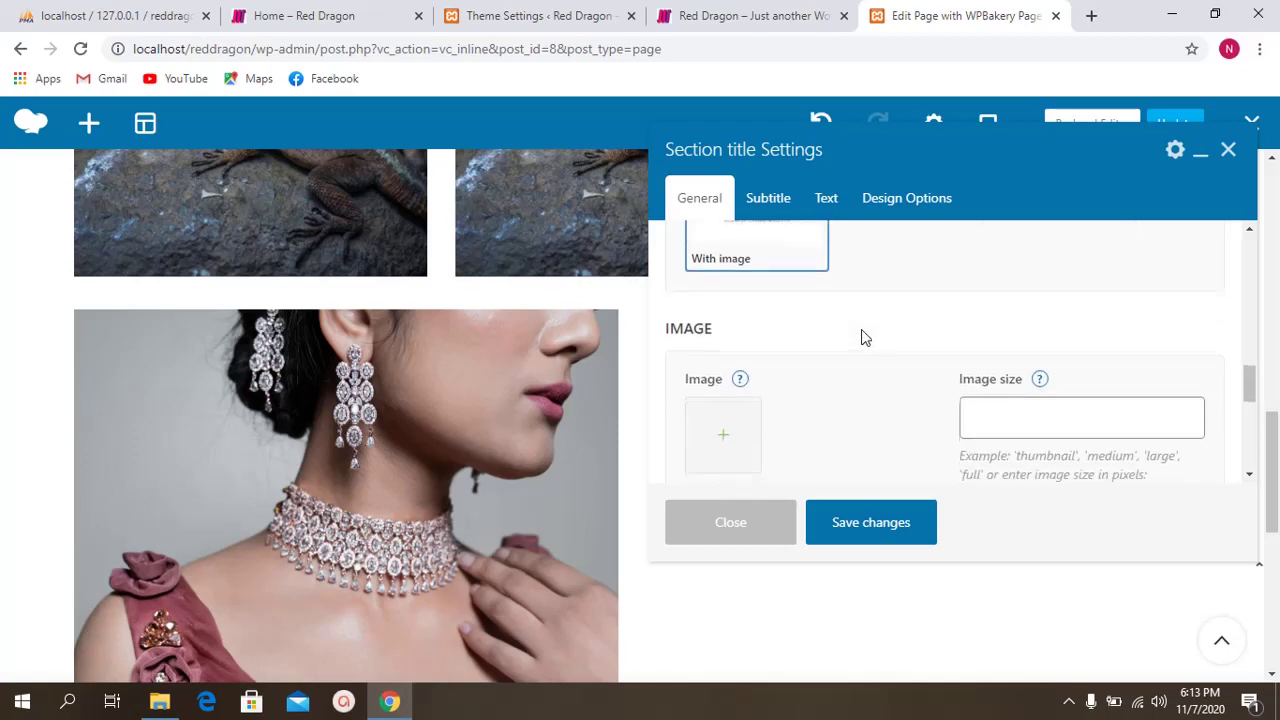
{"action": "scroll", "coordinate": [828, 350], "scroll_direction": "up", "scroll_amount": 2}
{"action": "scroll", "coordinate": [797, 354], "scroll_direction": "down", "scroll_amount": 2}
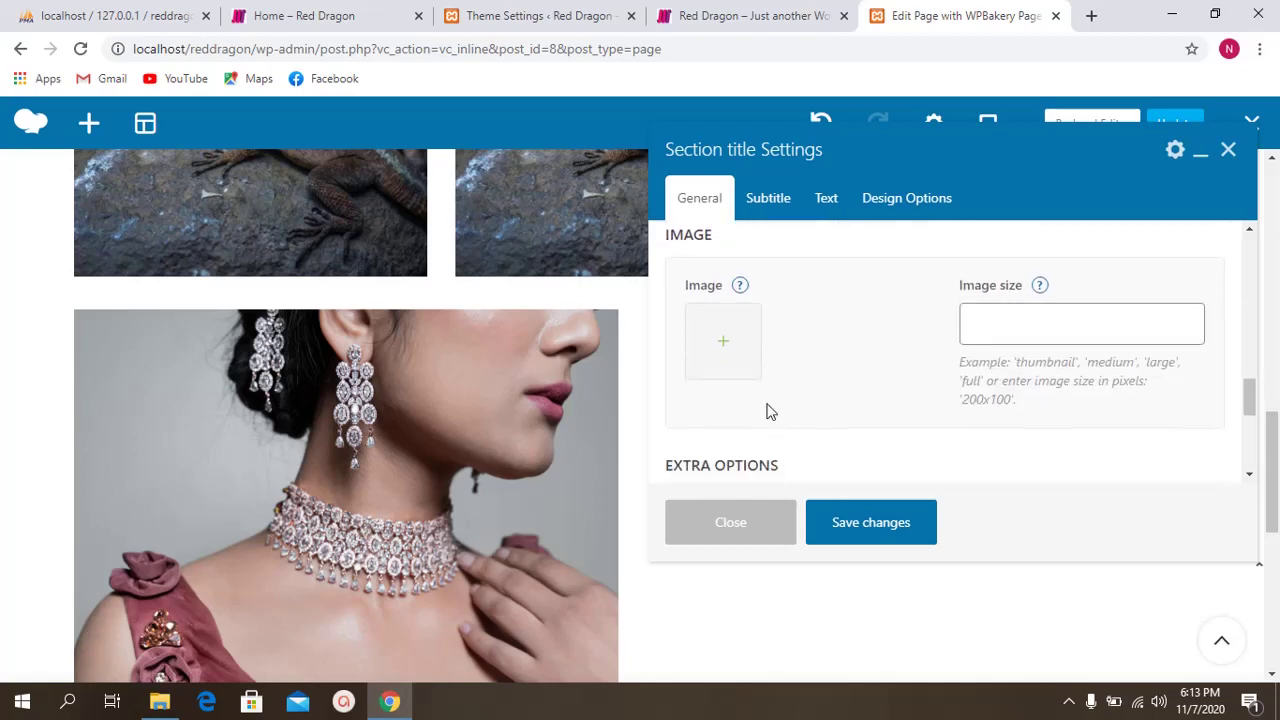
{"action": "left_click", "coordinate": [723, 342]}
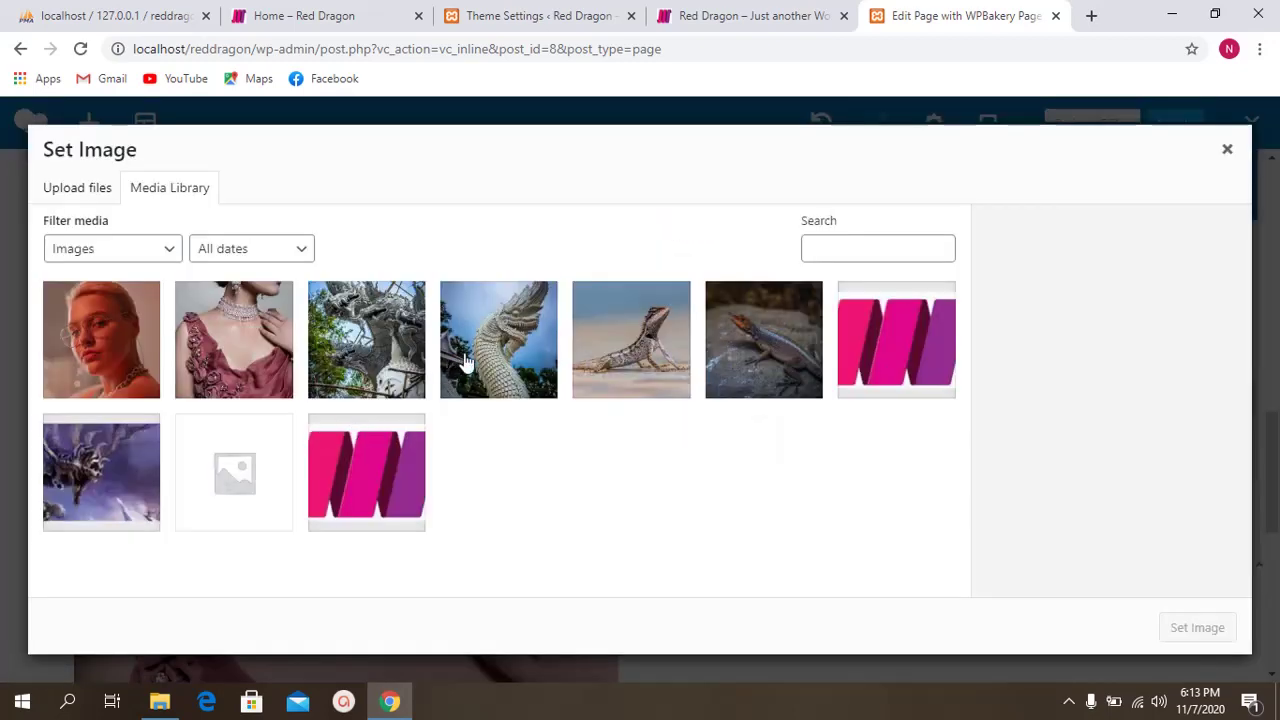
{"action": "left_click", "coordinate": [383, 462]}
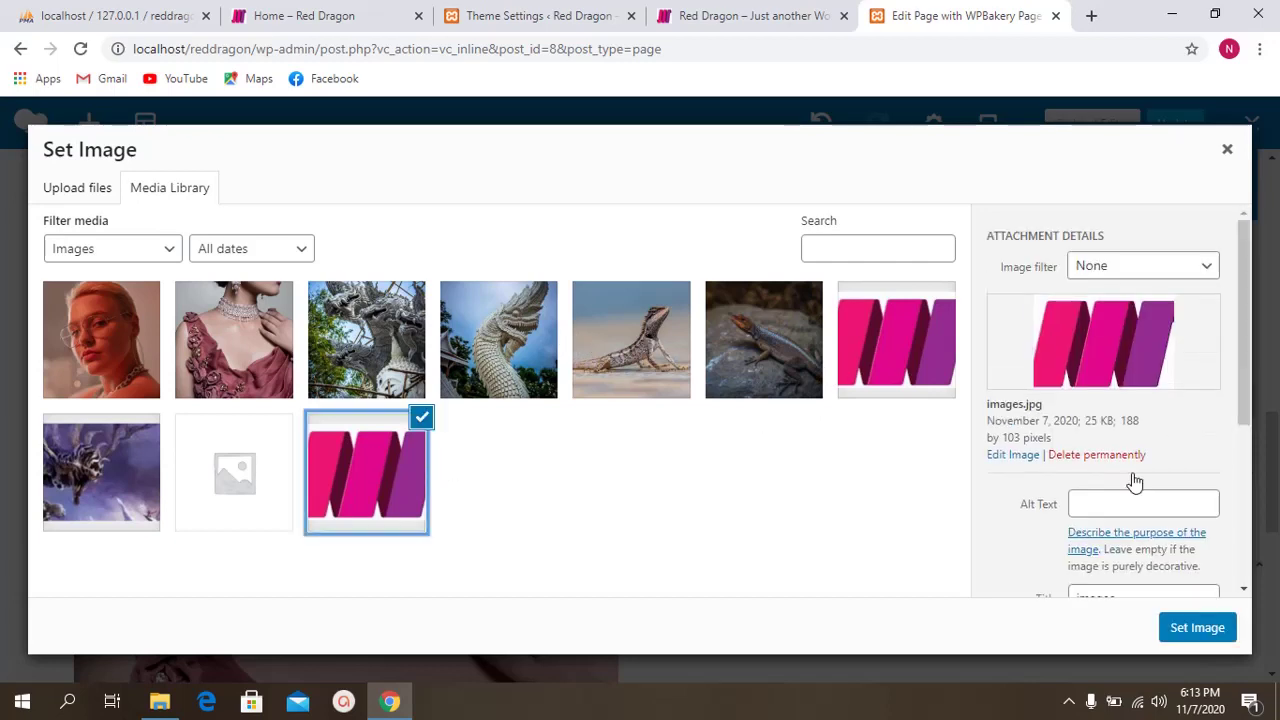
{"action": "left_click", "coordinate": [1163, 626]}
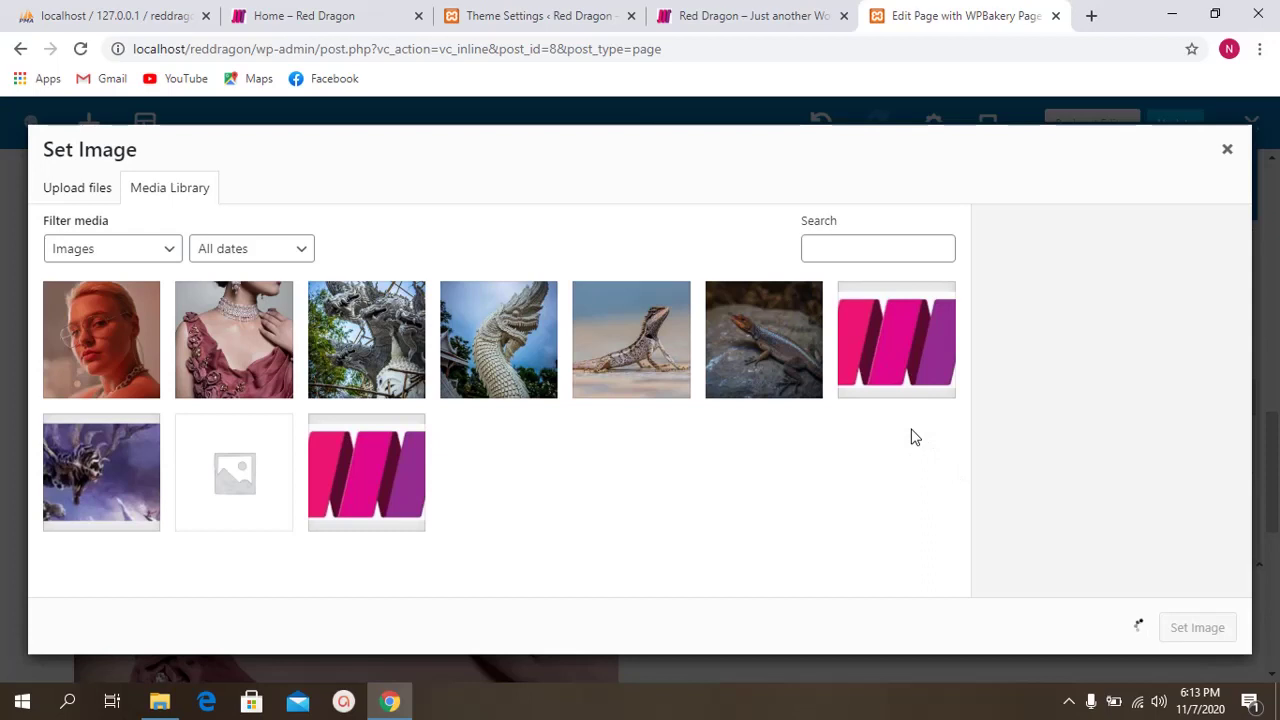
{"action": "scroll", "coordinate": [900, 390], "scroll_direction": "up", "scroll_amount": 3}
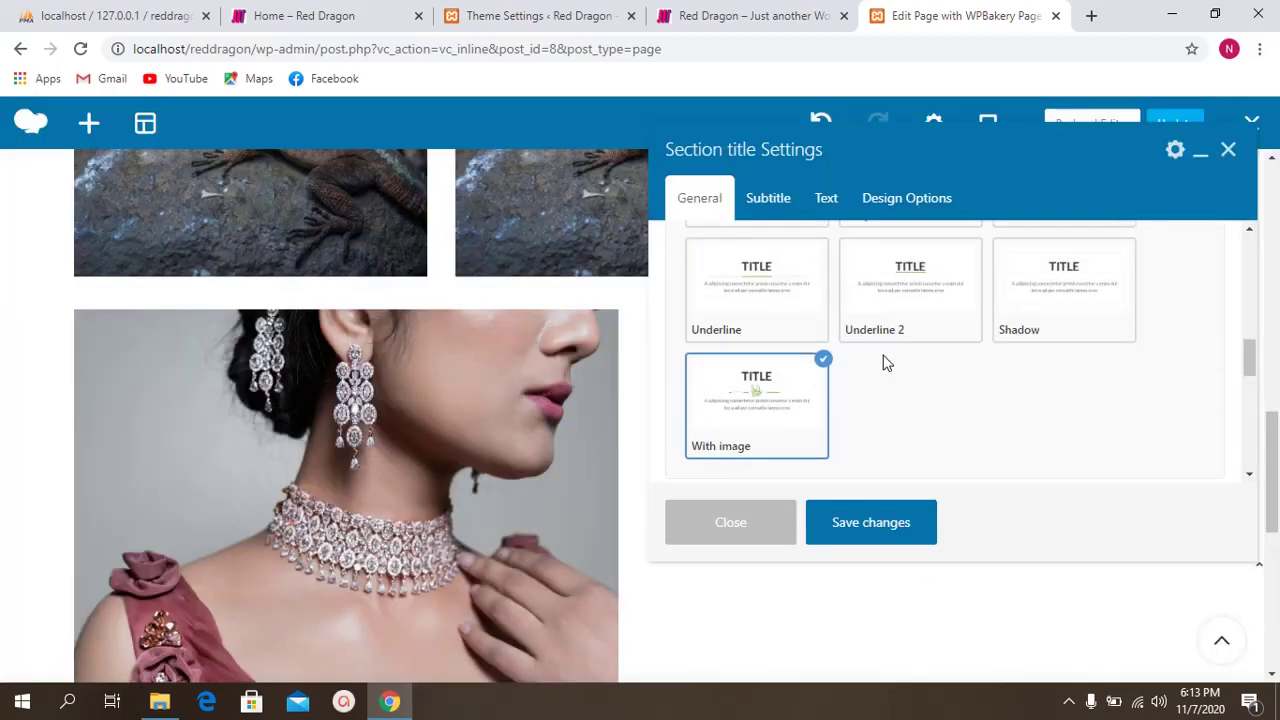
{"action": "scroll", "coordinate": [878, 378], "scroll_direction": "down", "scroll_amount": 3}
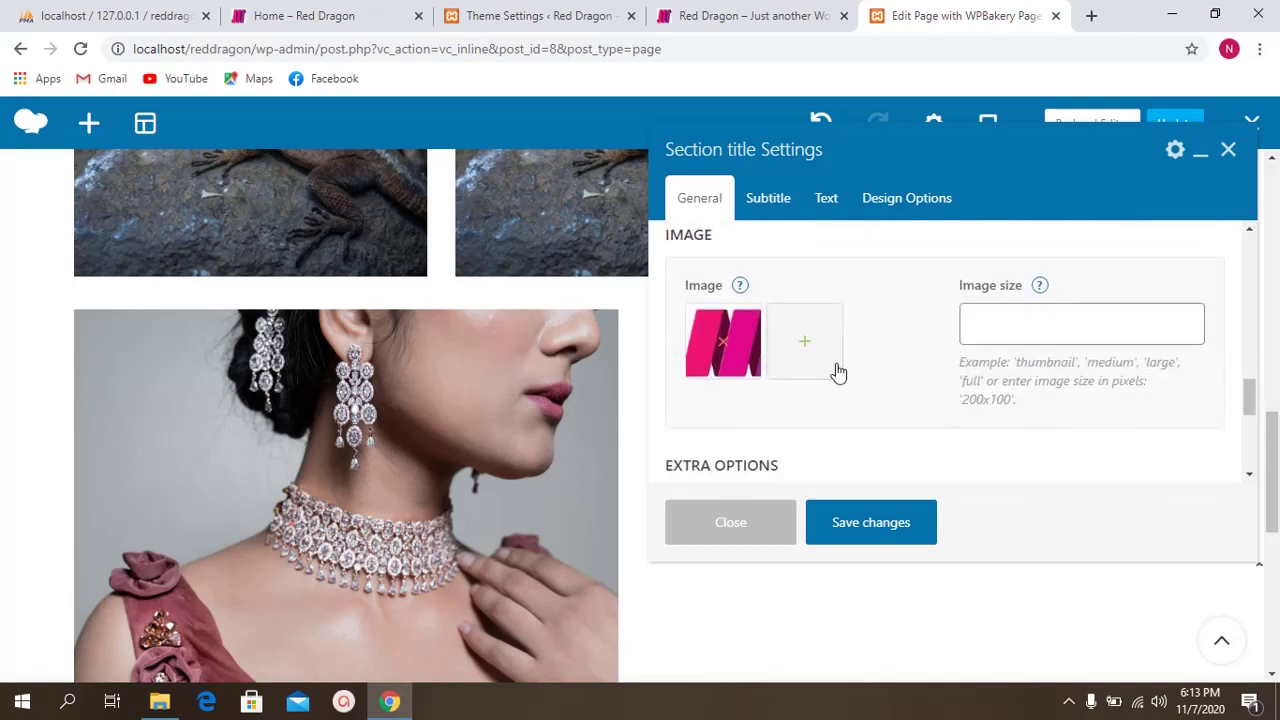
{"action": "scroll", "coordinate": [837, 355], "scroll_direction": "up", "scroll_amount": 3}
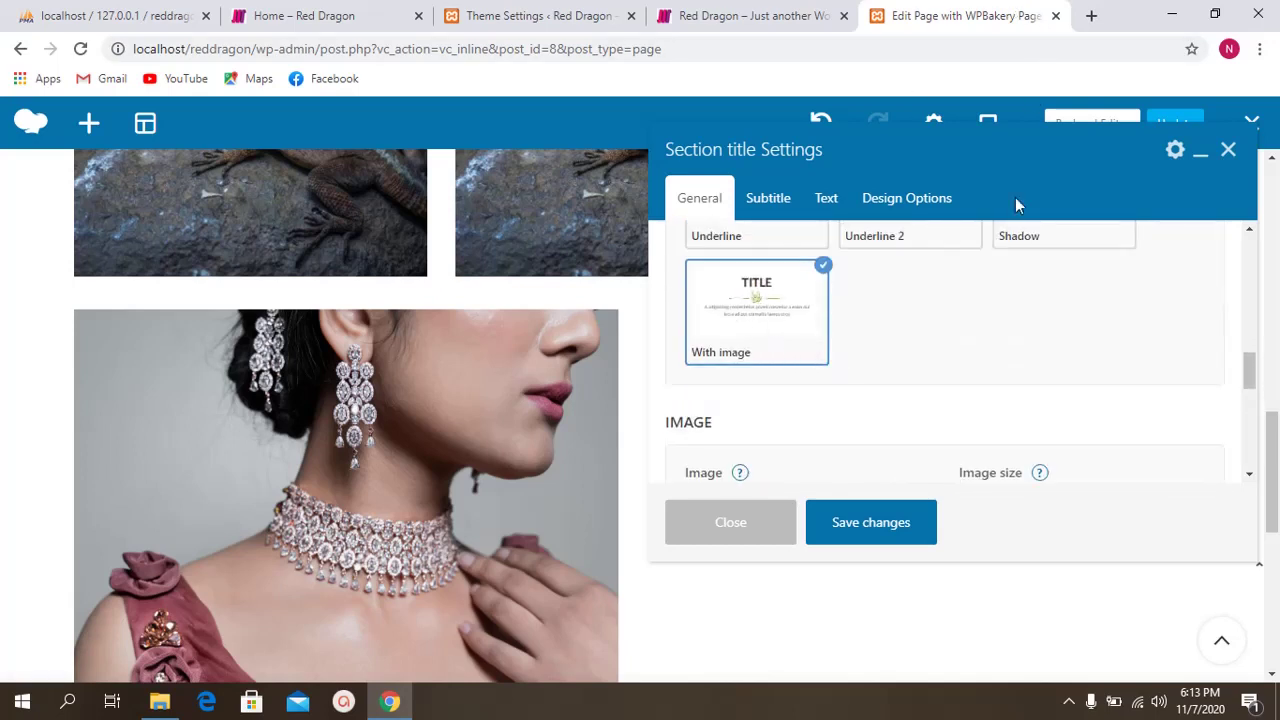
{"action": "scroll", "coordinate": [820, 400], "scroll_direction": "down", "scroll_amount": 3}
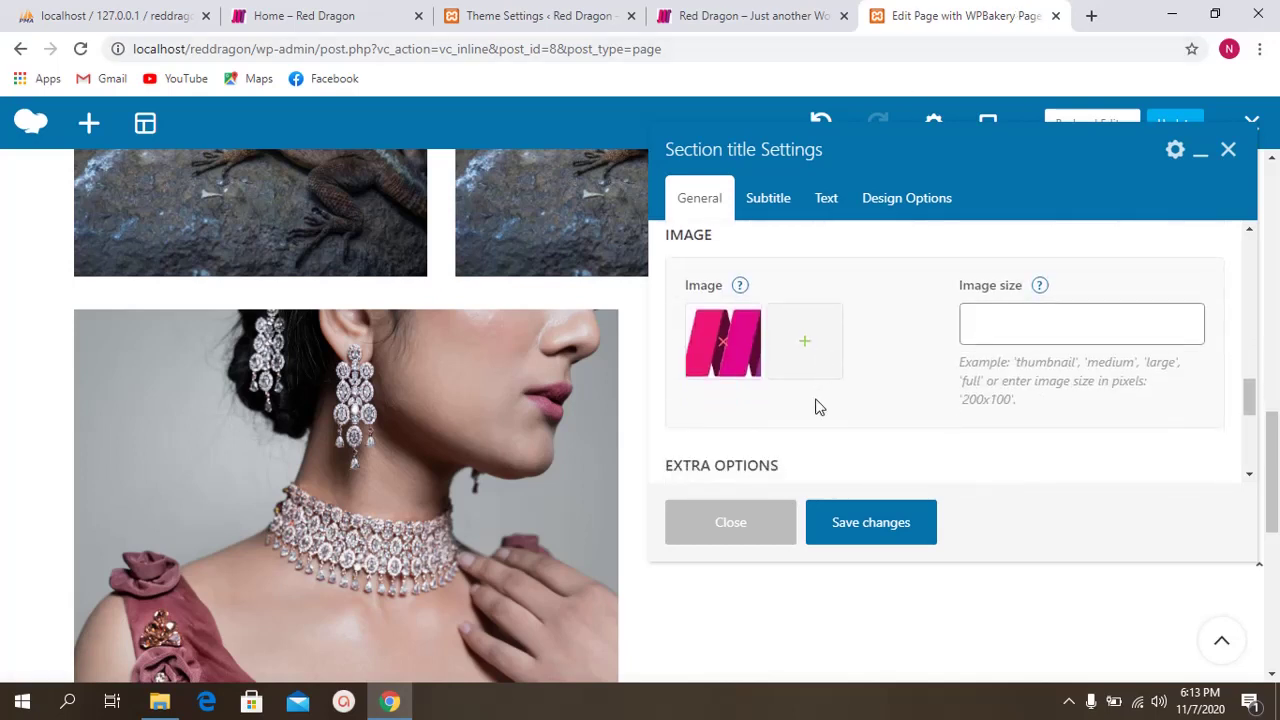
{"action": "left_click", "coordinate": [848, 528]}
{"action": "scroll", "coordinate": [849, 434], "scroll_direction": "up", "scroll_amount": 1}
{"action": "scroll", "coordinate": [848, 436], "scroll_direction": "down", "scroll_amount": 1}
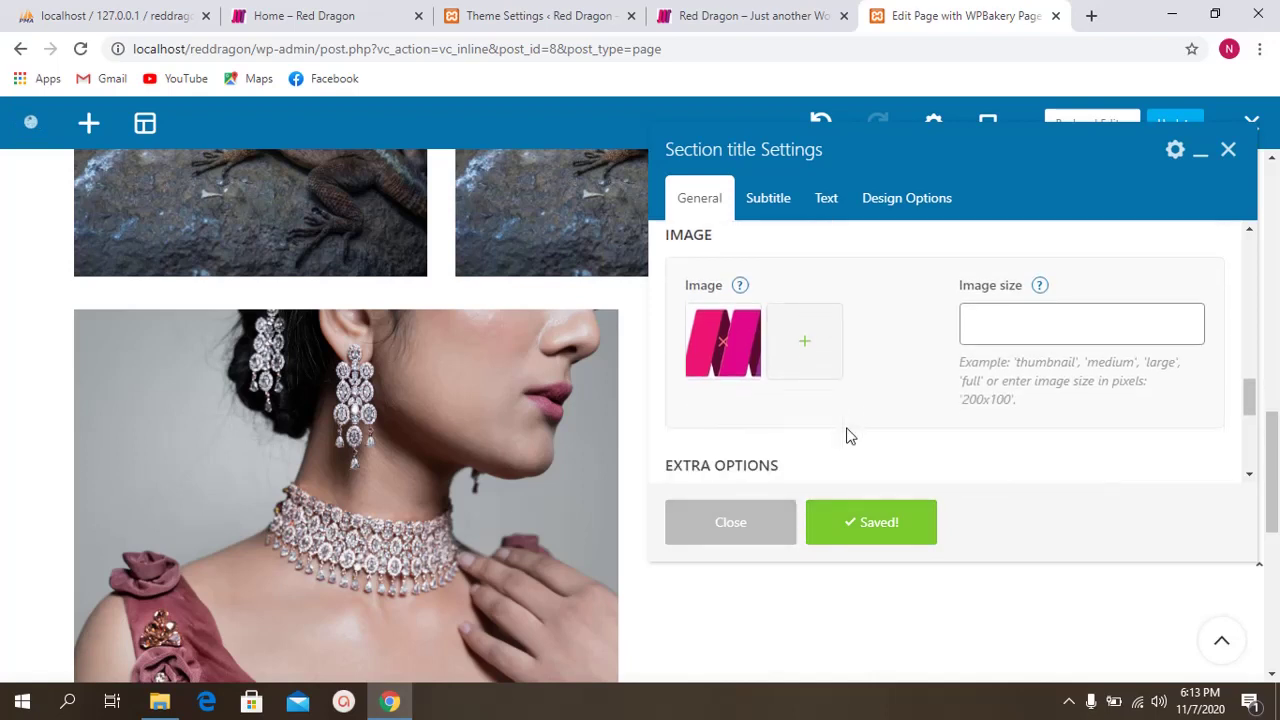
{"action": "scroll", "coordinate": [835, 435], "scroll_direction": "down", "scroll_amount": 2}
{"action": "scroll", "coordinate": [531, 392], "scroll_direction": "down", "scroll_amount": 1}
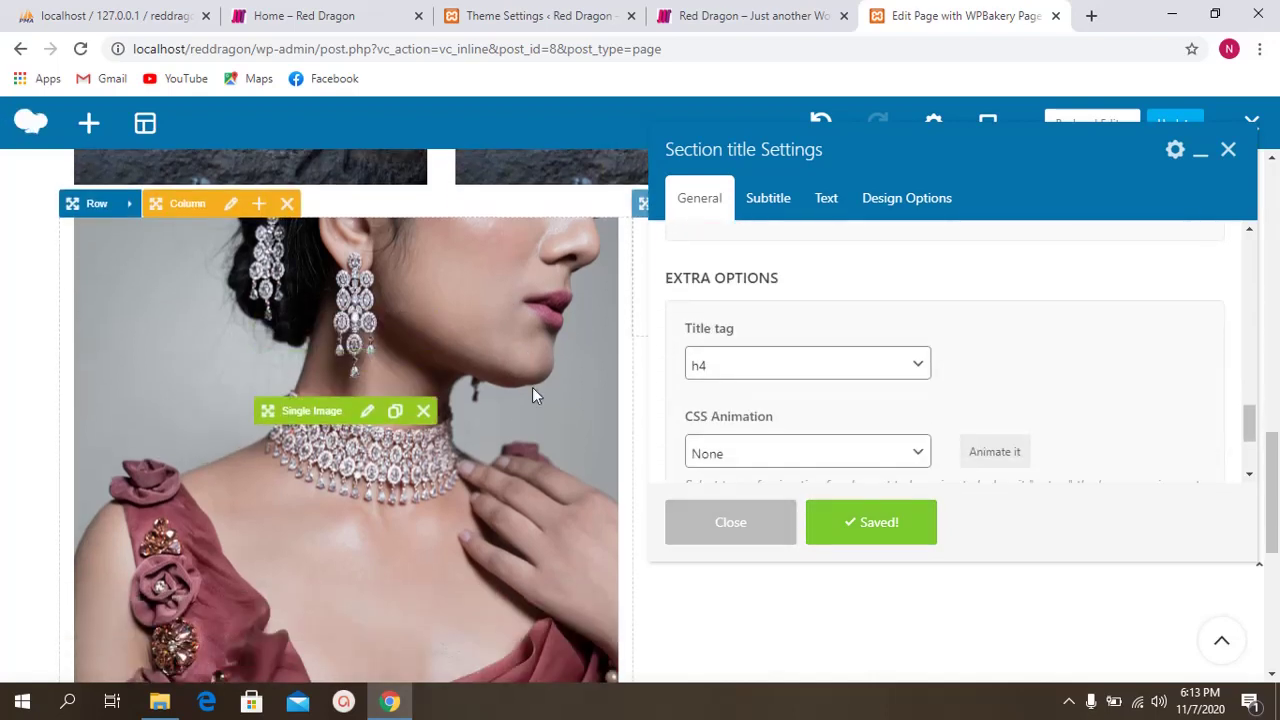
{"action": "scroll", "coordinate": [843, 374], "scroll_direction": "up", "scroll_amount": 5}
Step: Enter the subtitle 'Fashion is mandatory'
{"action": "scroll", "coordinate": [846, 334], "scroll_direction": "down", "scroll_amount": 2}
{"action": "left_click_drag", "start_coordinate": [1048, 149], "coordinate": [471, 166]}
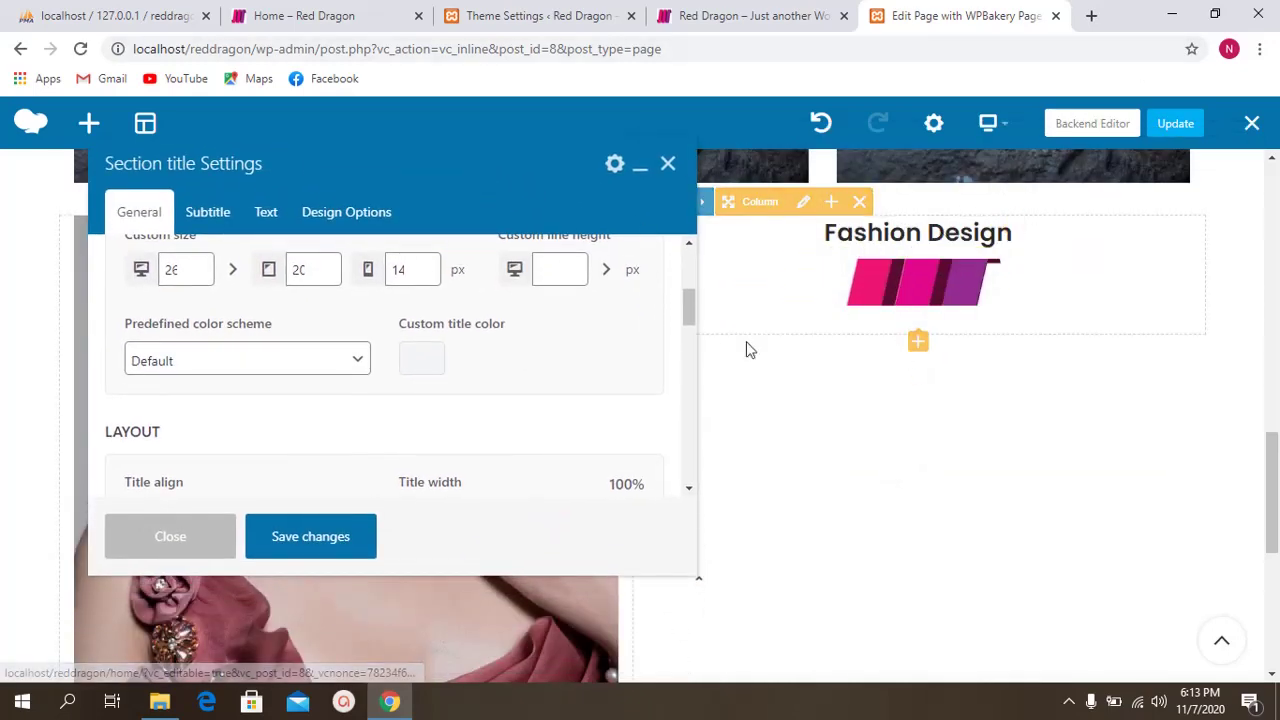
{"action": "left_click_drag", "start_coordinate": [533, 190], "coordinate": [588, 188]}
{"action": "left_click", "coordinate": [303, 221]}
{"action": "left_click", "coordinate": [229, 349]}
{"action": "scroll", "coordinate": [343, 291], "scroll_direction": "down", "scroll_amount": 1}
{"action": "scroll", "coordinate": [338, 309], "scroll_direction": "up", "scroll_amount": 1}
{"action": "scroll", "coordinate": [338, 309], "scroll_direction": "up", "scroll_amount": 1}
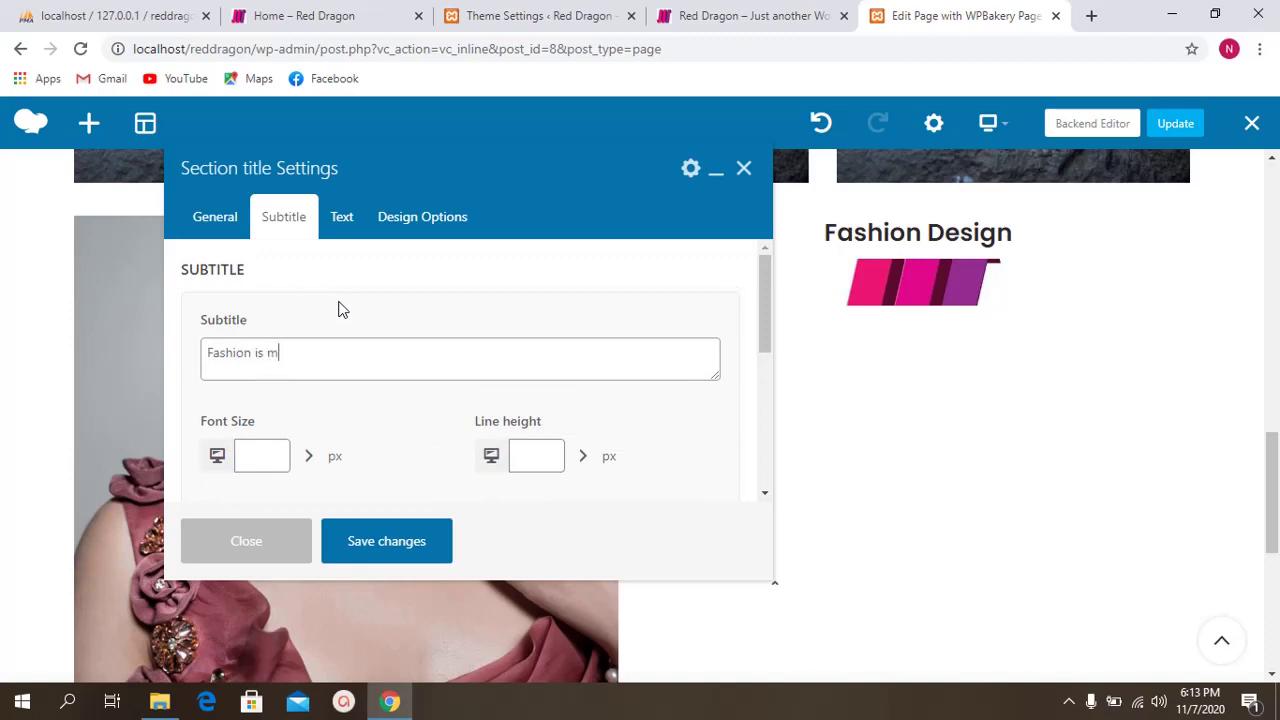
{"action": "type", "text": "Fashion is mandatory"}
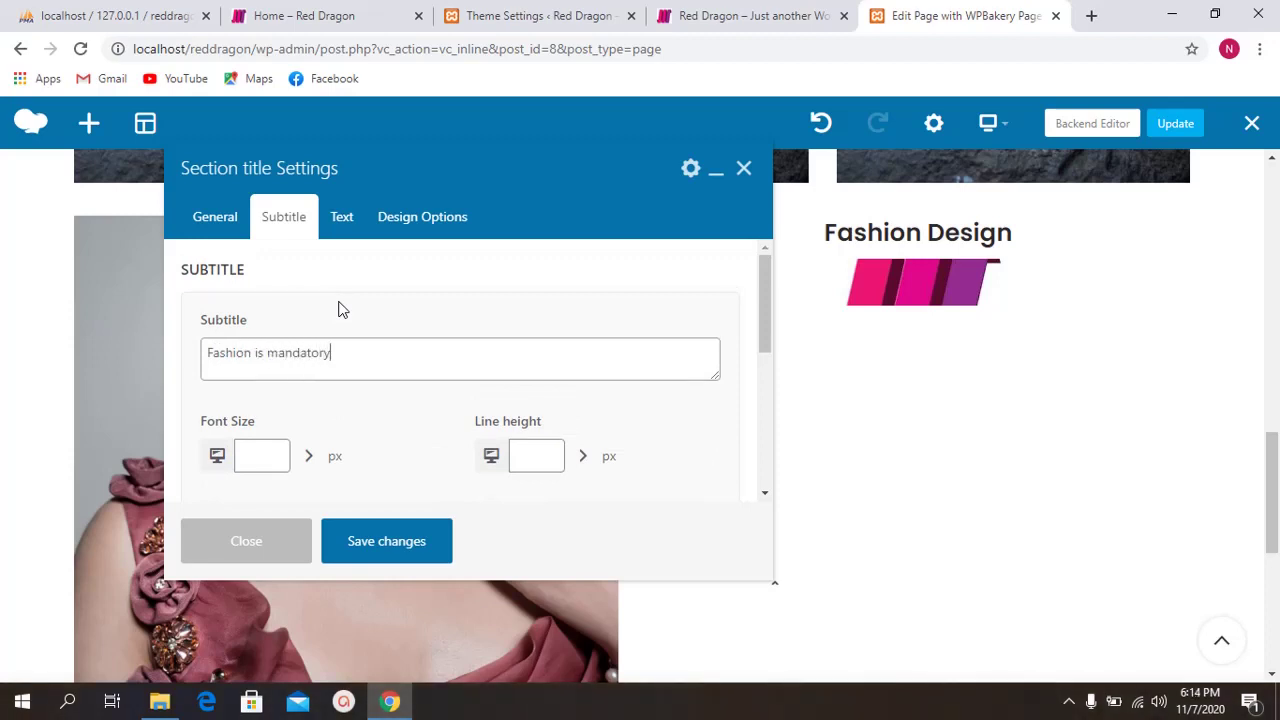
Step: Give the subtitle the Background style
{"action": "scroll", "coordinate": [406, 357], "scroll_direction": "down", "scroll_amount": 8}
{"action": "left_click", "coordinate": [396, 402]}
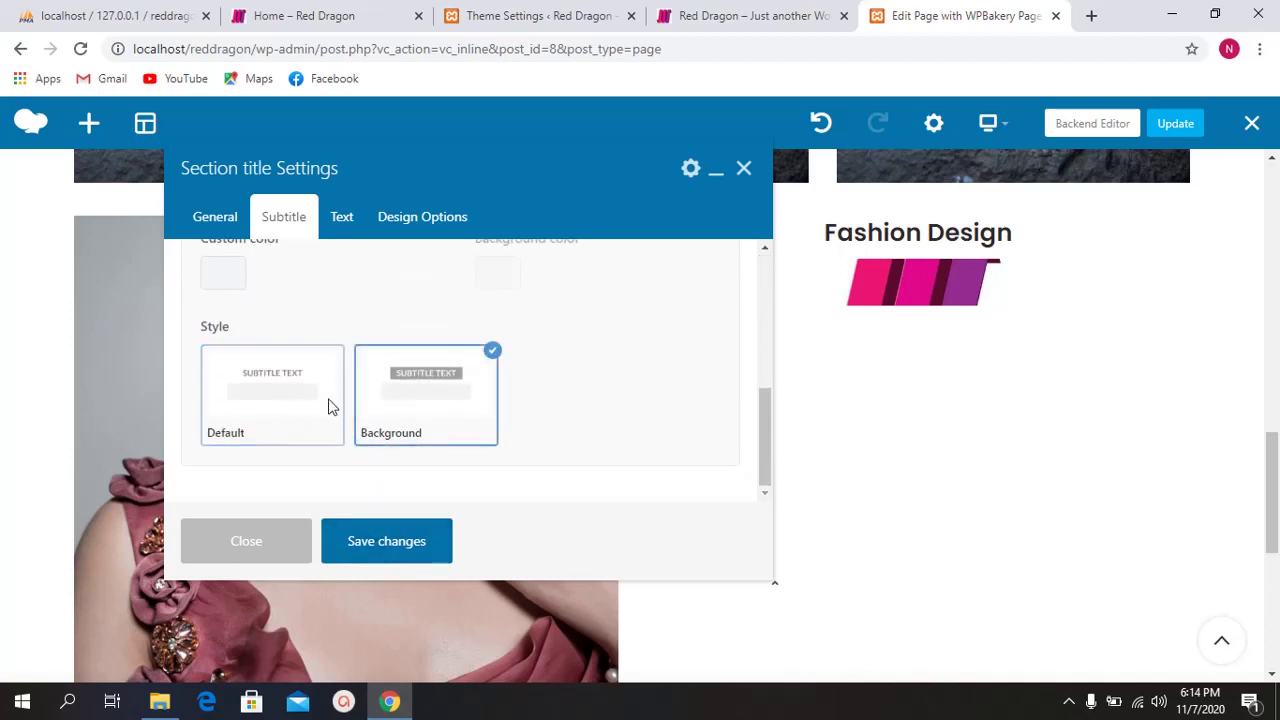
{"action": "left_click", "coordinate": [309, 406]}
{"action": "left_click", "coordinate": [400, 406]}
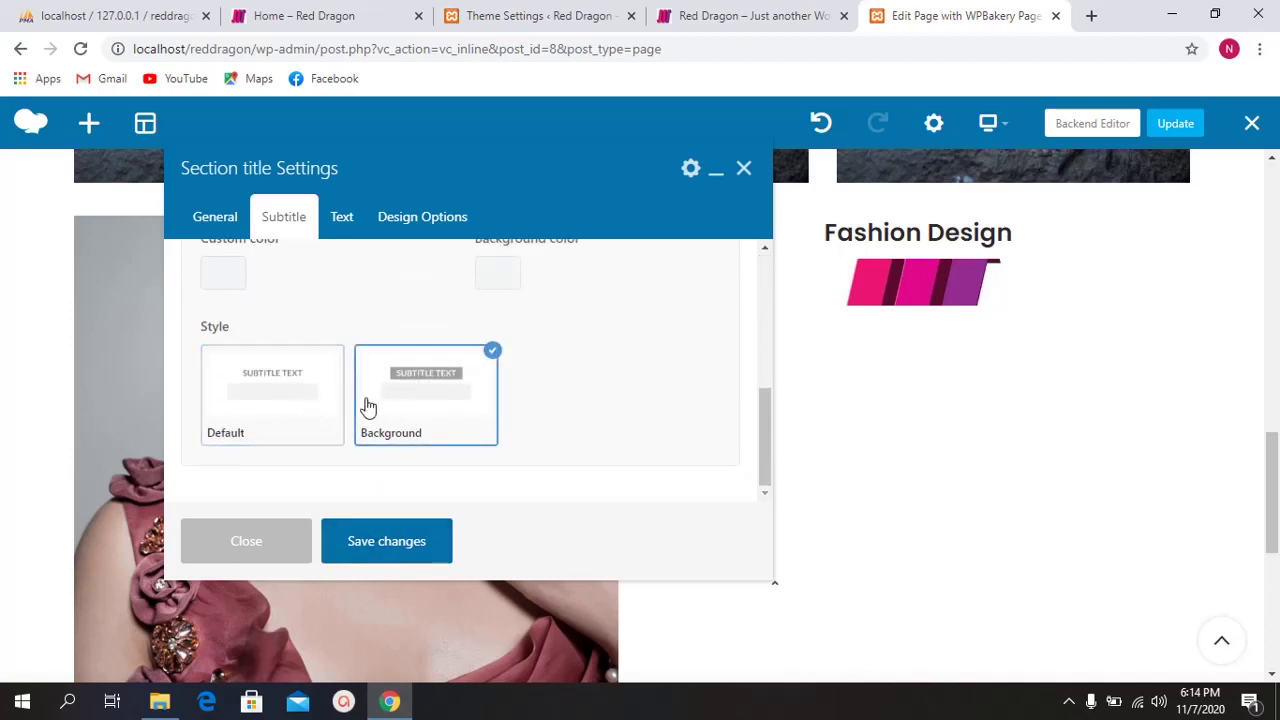
{"action": "scroll", "coordinate": [360, 400], "scroll_direction": "up", "scroll_amount": 1}
{"action": "scroll", "coordinate": [370, 395], "scroll_direction": "up", "scroll_amount": 4}
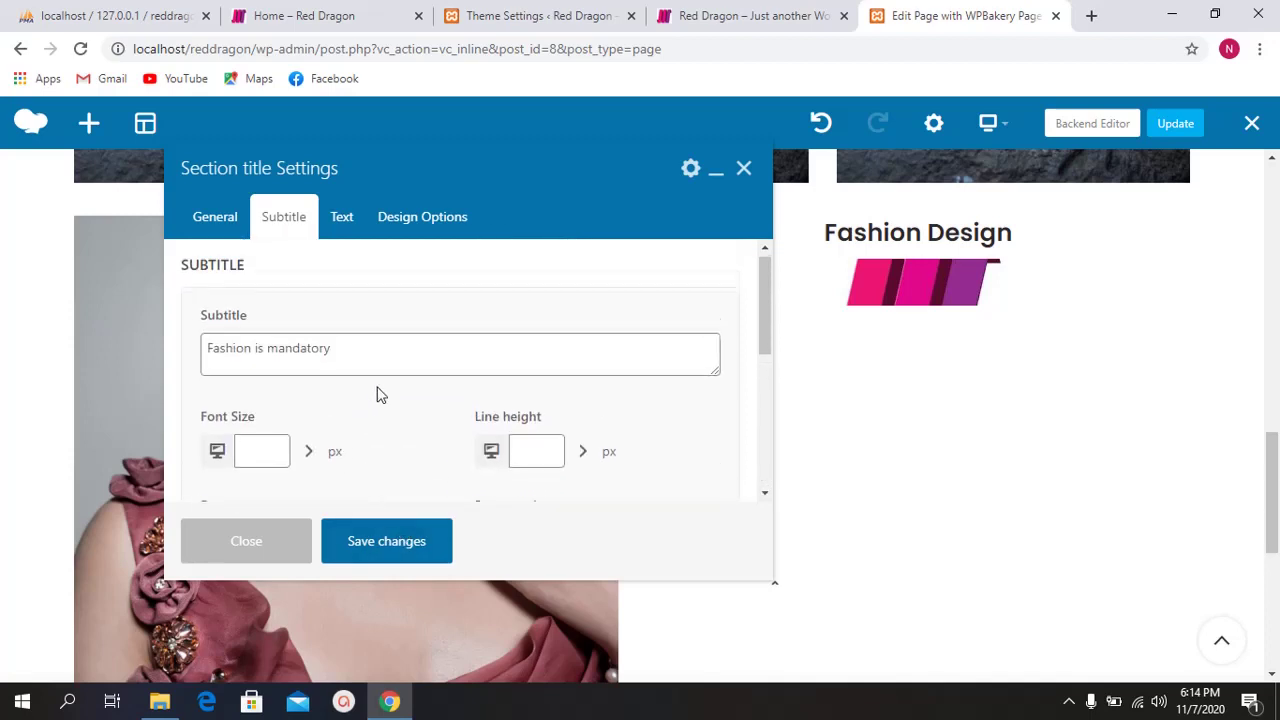
{"action": "scroll", "coordinate": [400, 426], "scroll_direction": "down", "scroll_amount": 5}
{"action": "left_click", "coordinate": [335, 435]}
{"action": "left_click", "coordinate": [391, 406]}
{"action": "scroll", "coordinate": [391, 406], "scroll_direction": "up", "scroll_amount": 4}
{"action": "scroll", "coordinate": [390, 430], "scroll_direction": "down", "scroll_amount": 4}
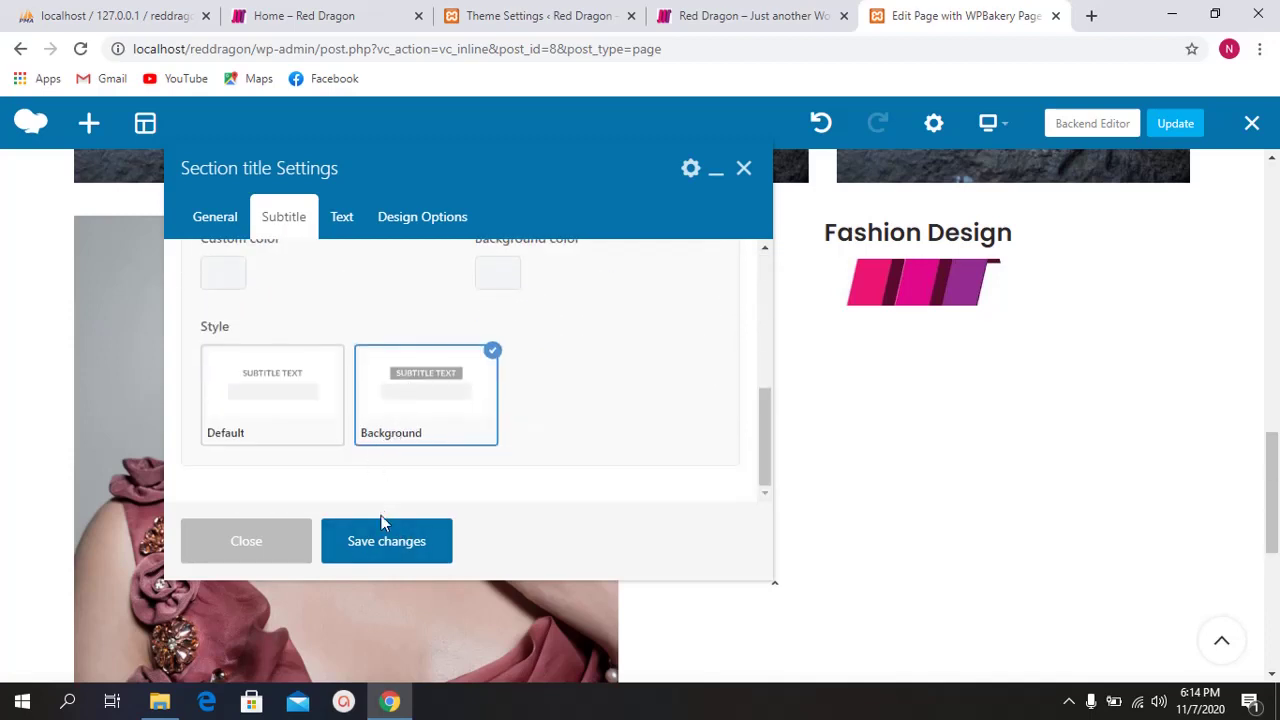
Step: Fill the text after title with repeated 'Fashin' words and save the changes
{"action": "left_click", "coordinate": [340, 220]}
{"action": "left_click", "coordinate": [285, 370]}
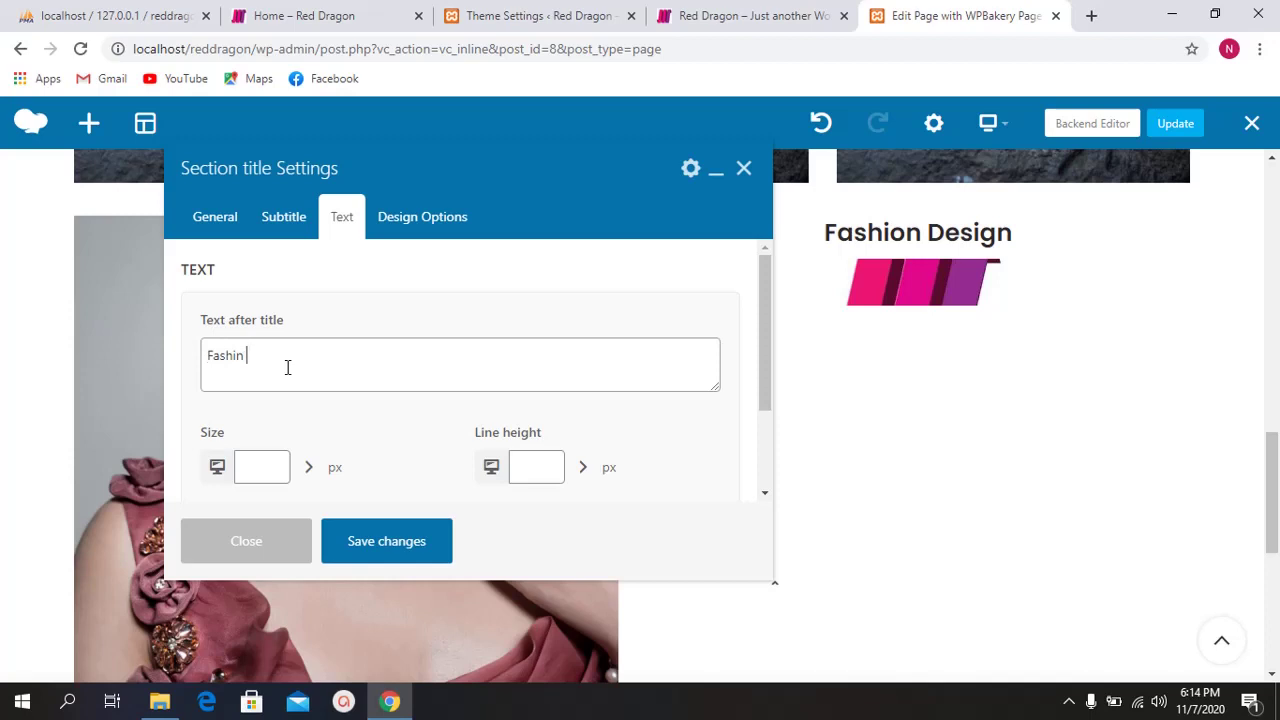
{"action": "key", "text": "ctrl+a"}
{"action": "key", "text": "ctrl+c"}
{"action": "key", "text": "ctrl+v"}
{"action": "key", "text": "ctrl+v"}
{"action": "key", "text": "ctrl+v"}
{"action": "key", "text": "ctrl+v"}
{"action": "key", "text": "ctrl+v"}
{"action": "key", "text": "ctrl+v"}
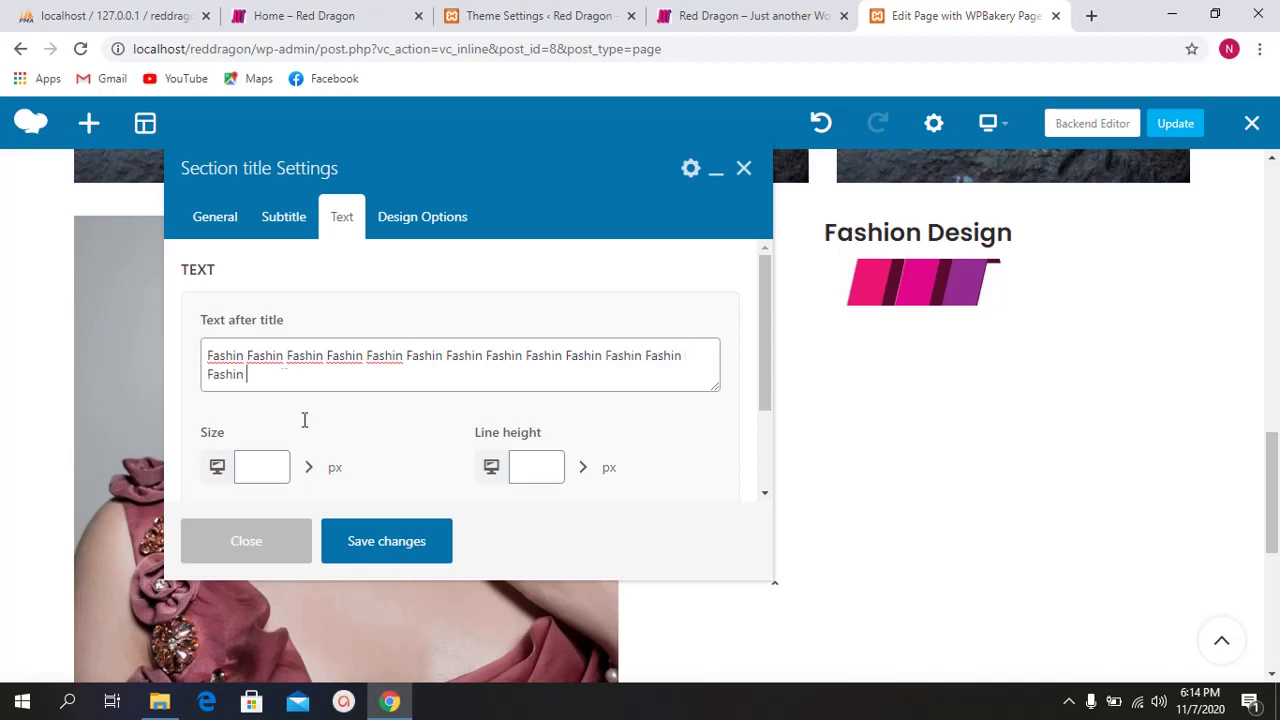
{"action": "left_click", "coordinate": [346, 538]}
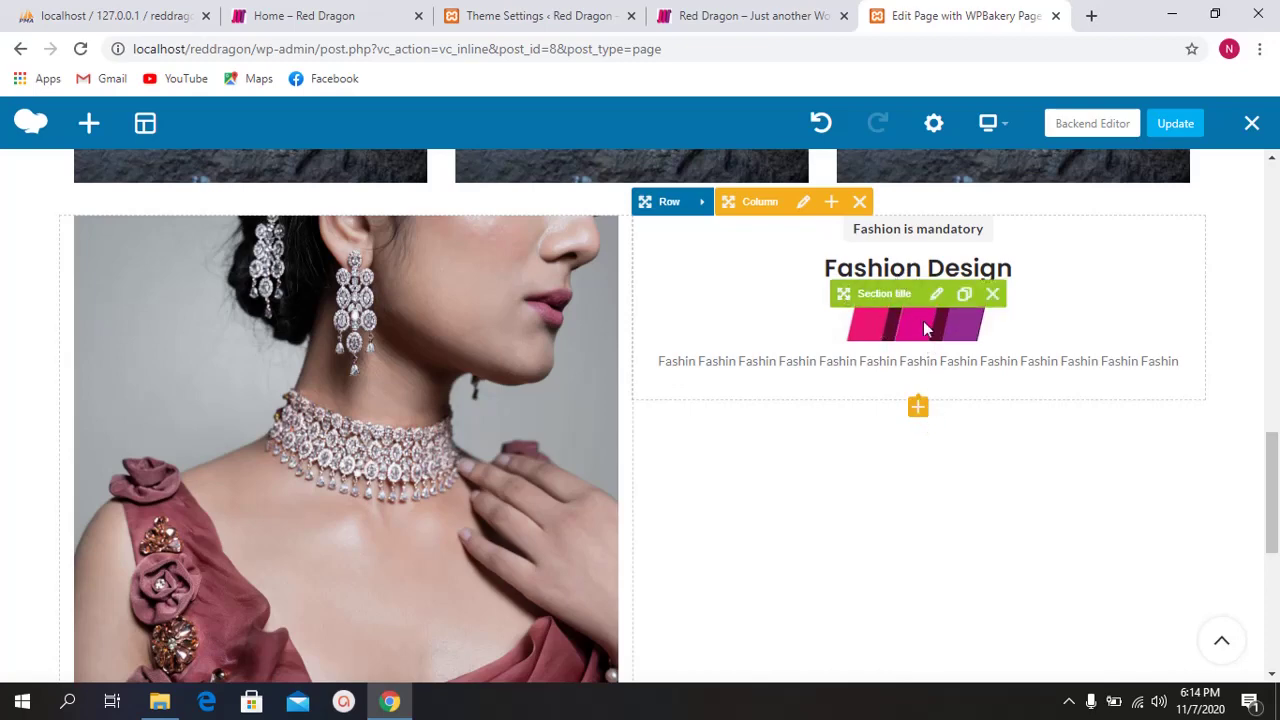
Step: Change the Fashion Design title style from With image to Underline, save, and close
{"action": "left_click", "coordinate": [935, 293]}
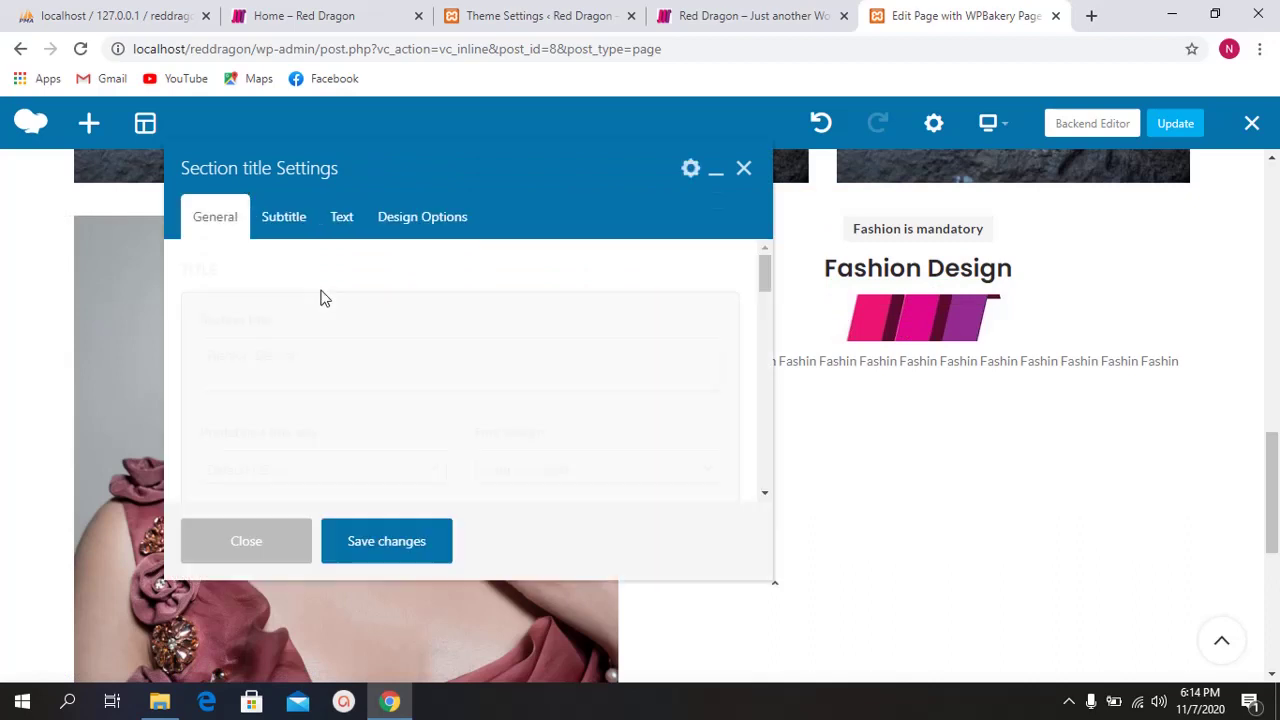
{"action": "scroll", "coordinate": [323, 322], "scroll_direction": "down", "scroll_amount": 3}
{"action": "scroll", "coordinate": [298, 368], "scroll_direction": "down", "scroll_amount": 3}
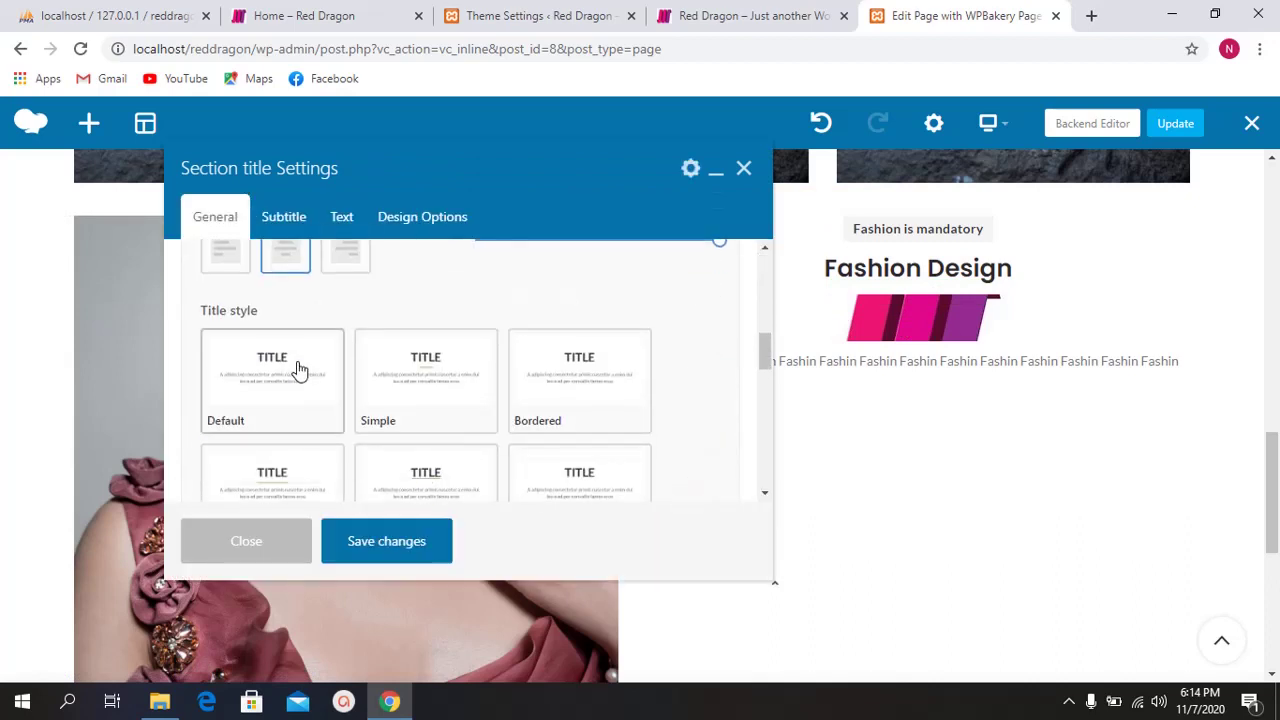
{"action": "scroll", "coordinate": [440, 400], "scroll_direction": "down", "scroll_amount": 1}
{"action": "left_click", "coordinate": [433, 405]}
{"action": "left_click", "coordinate": [294, 403]}
{"action": "left_click", "coordinate": [354, 545]}
{"action": "scroll", "coordinate": [352, 452], "scroll_direction": "down", "scroll_amount": 3}
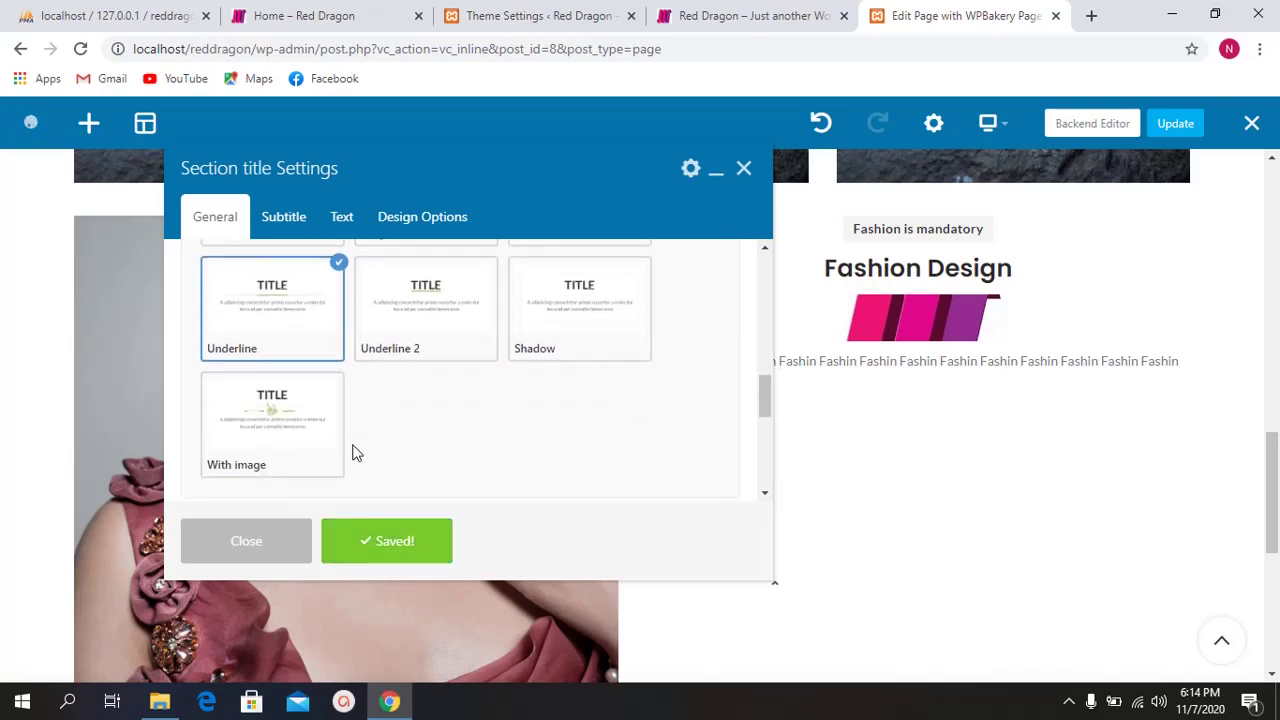
{"action": "left_click", "coordinate": [254, 538]}
{"action": "scroll", "coordinate": [769, 420], "scroll_direction": "up", "scroll_amount": 1}
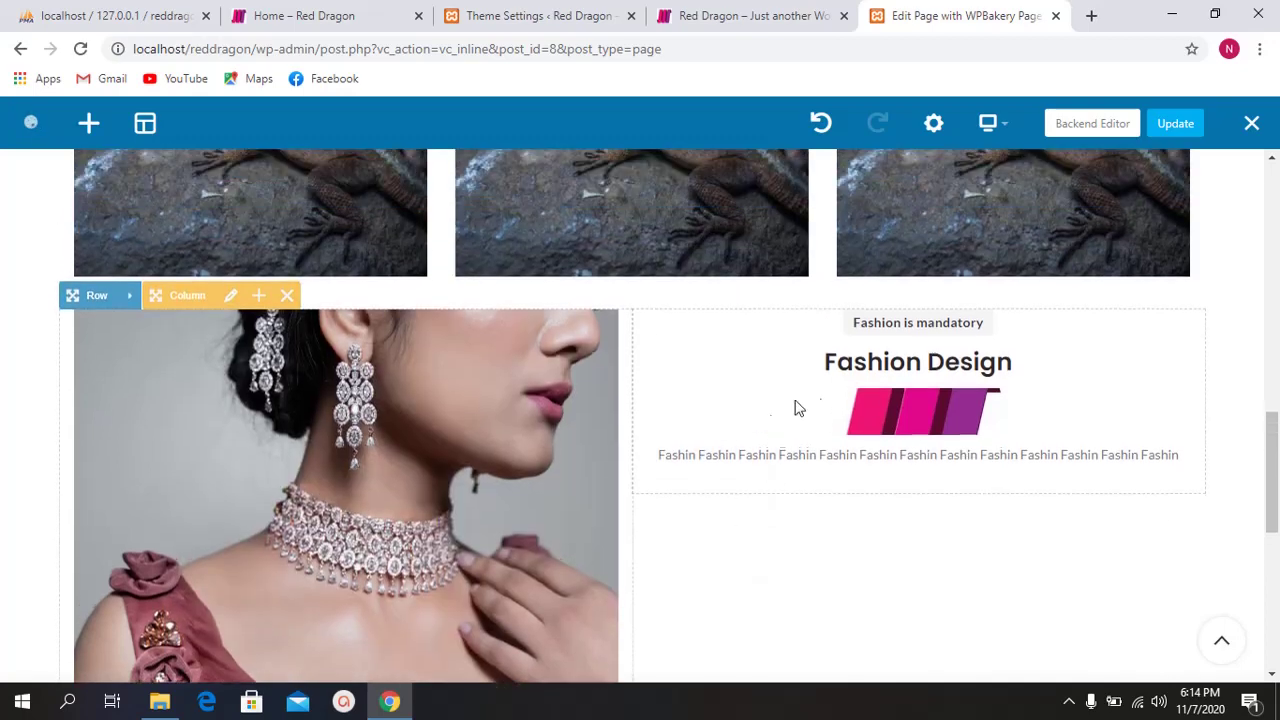
{"action": "scroll", "coordinate": [875, 400], "scroll_direction": "down", "scroll_amount": 1}
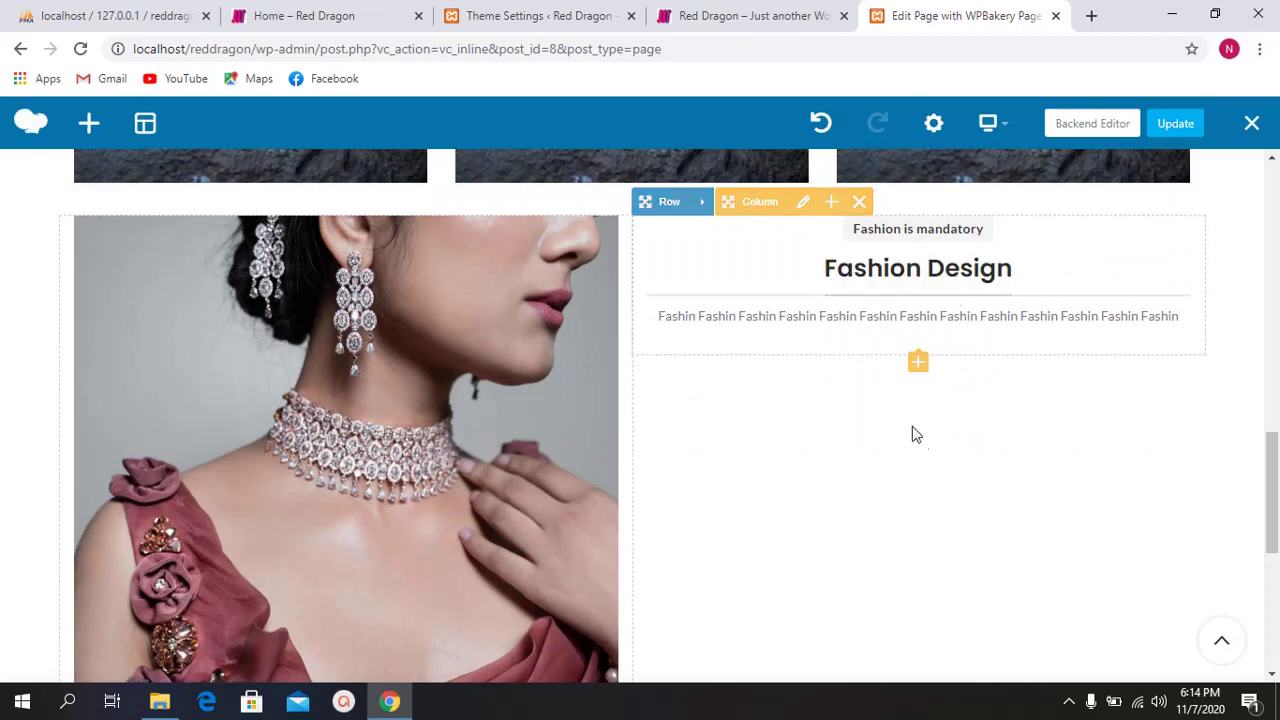
Step: Append a Text Block element to the column by searching the element list for 'text'
{"action": "left_click", "coordinate": [918, 365]}
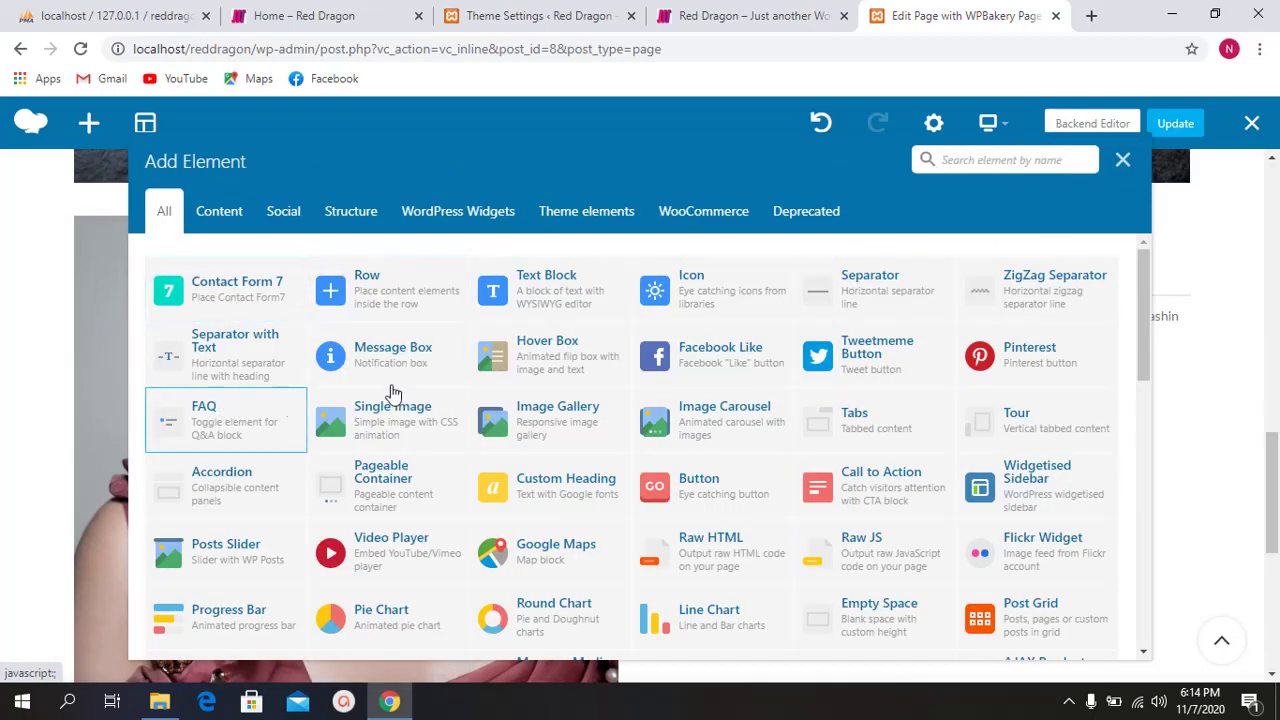
{"action": "scroll", "coordinate": [477, 385], "scroll_direction": "down", "scroll_amount": 1}
{"action": "scroll", "coordinate": [660, 390], "scroll_direction": "down", "scroll_amount": 1}
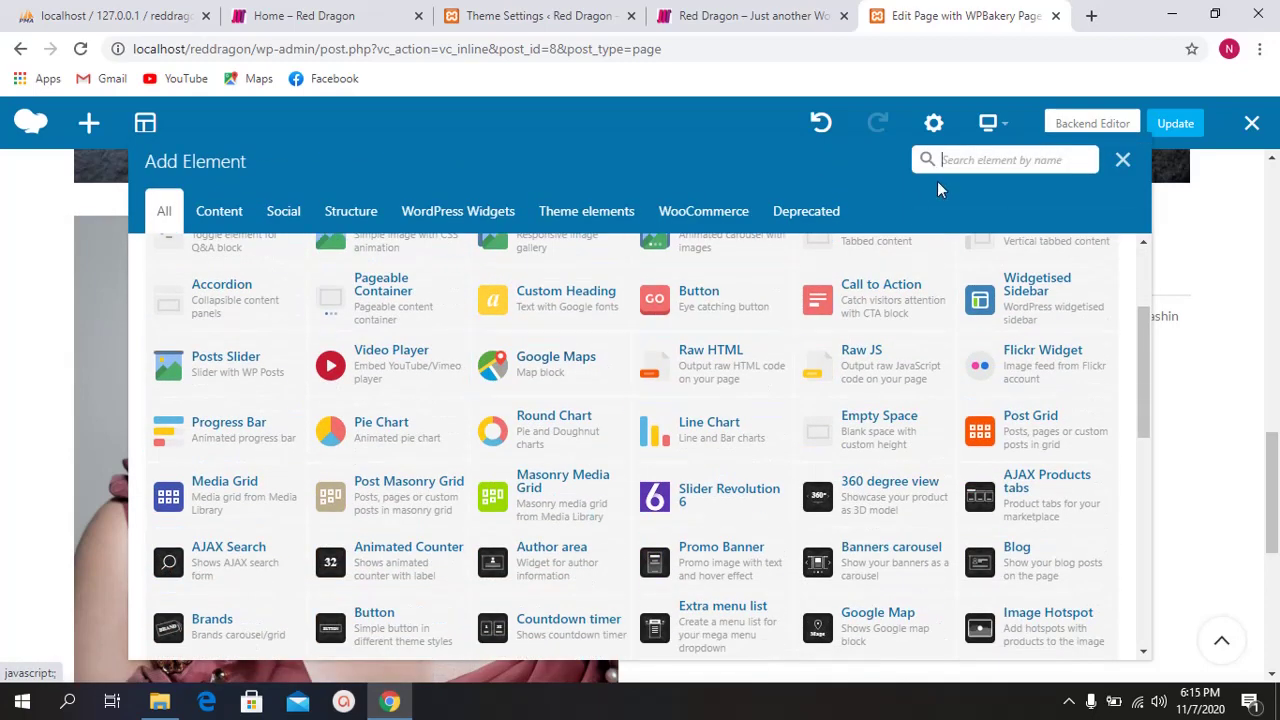
{"action": "left_click", "coordinate": [963, 160]}
{"action": "type", "text": "text"}
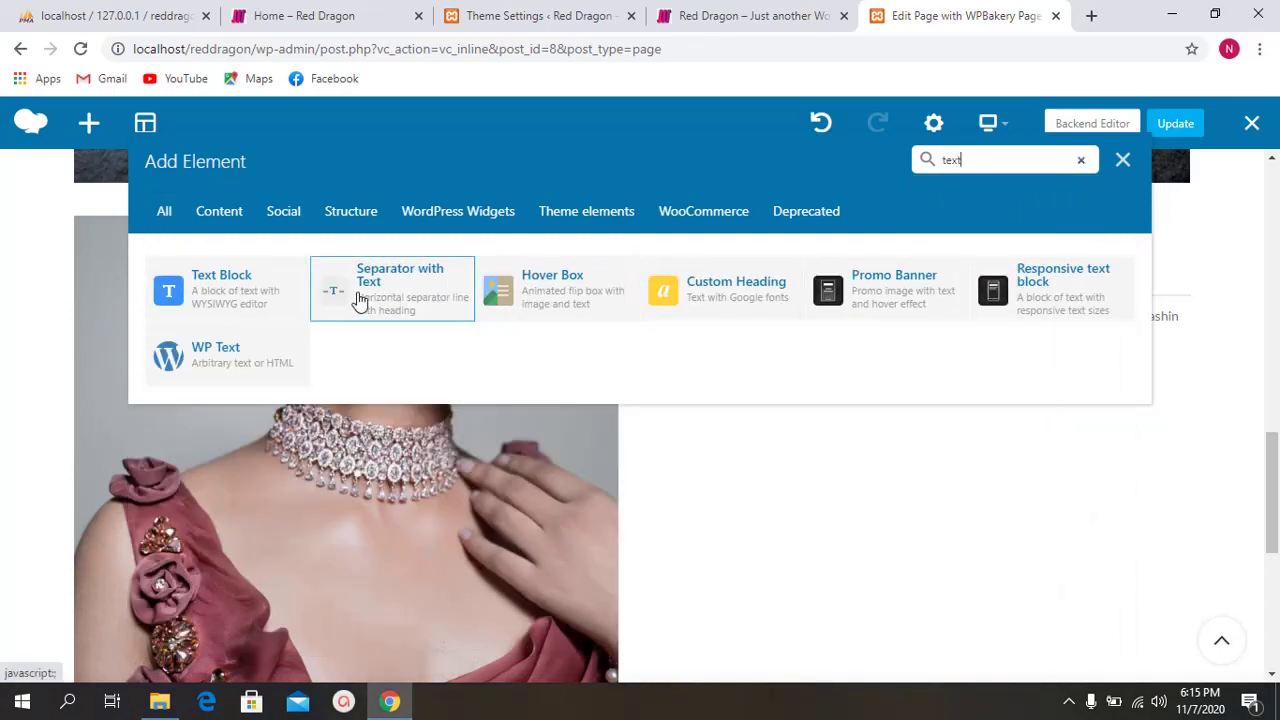
{"action": "right_click", "coordinate": [826, 272]}
{"action": "left_click", "coordinate": [946, 198]}
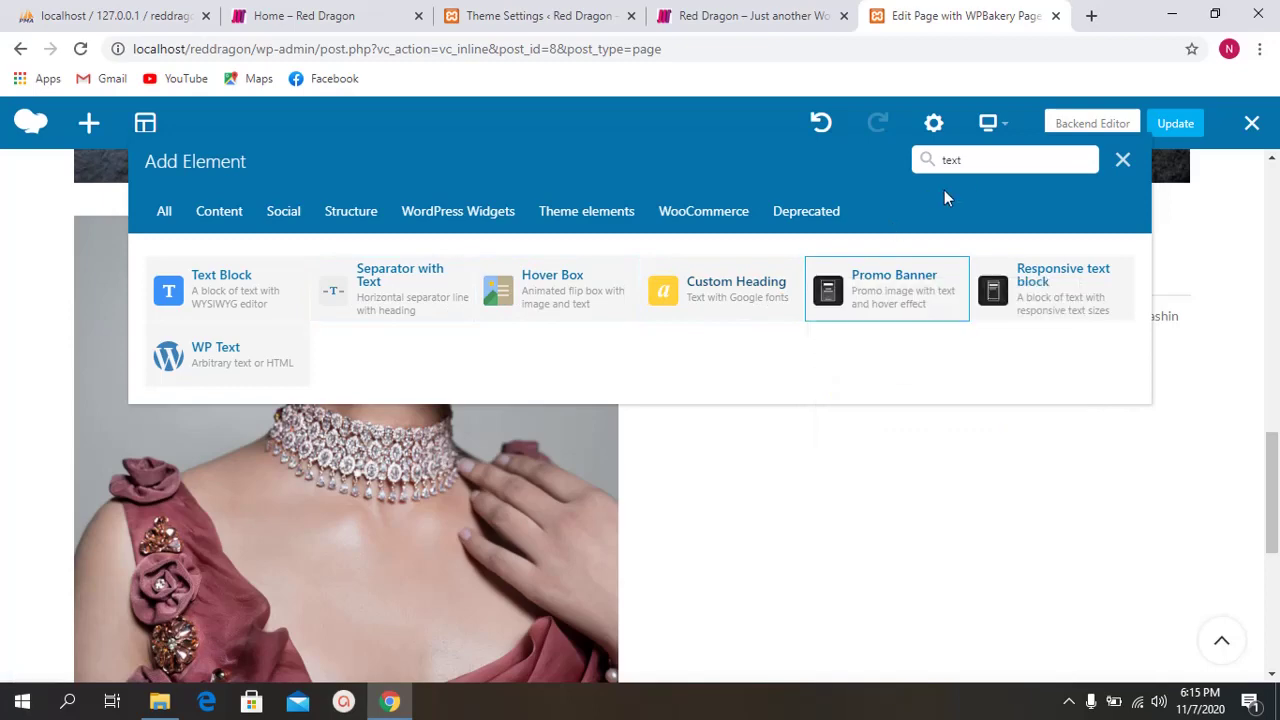
{"action": "left_click", "coordinate": [1126, 160]}
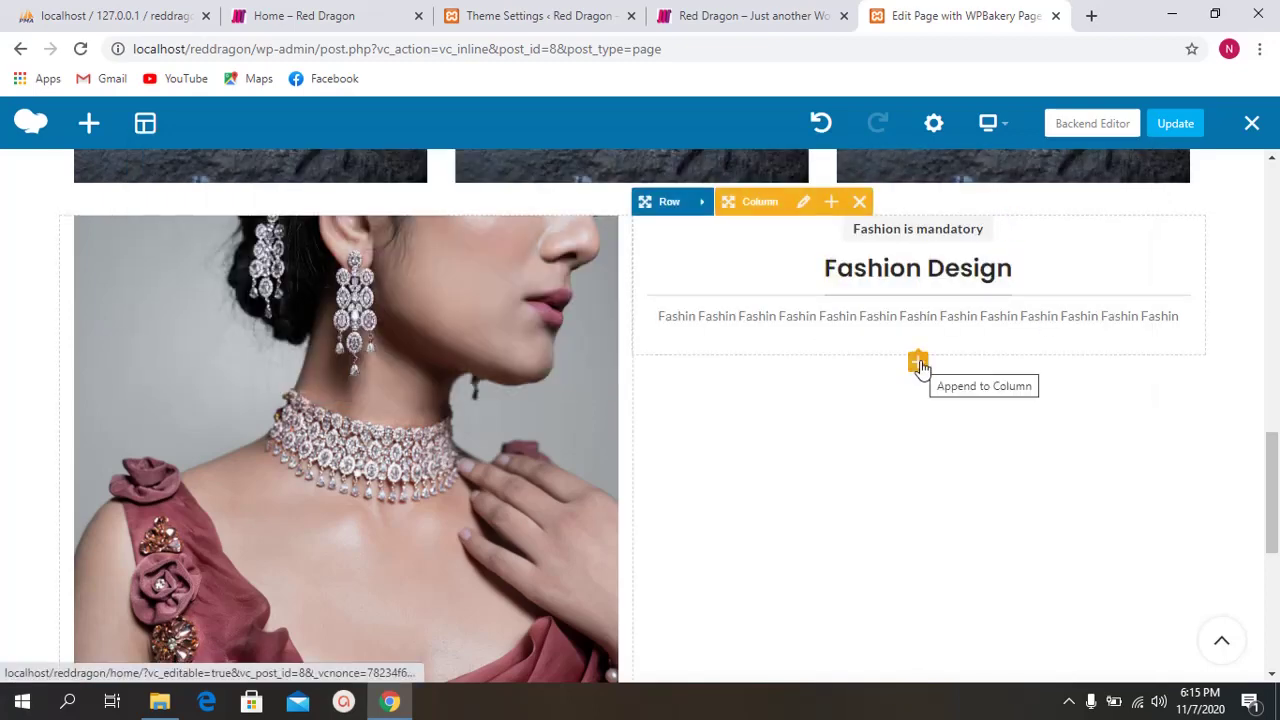
{"action": "left_click", "coordinate": [918, 363]}
{"action": "left_click", "coordinate": [965, 162]}
{"action": "type", "text": "text"}
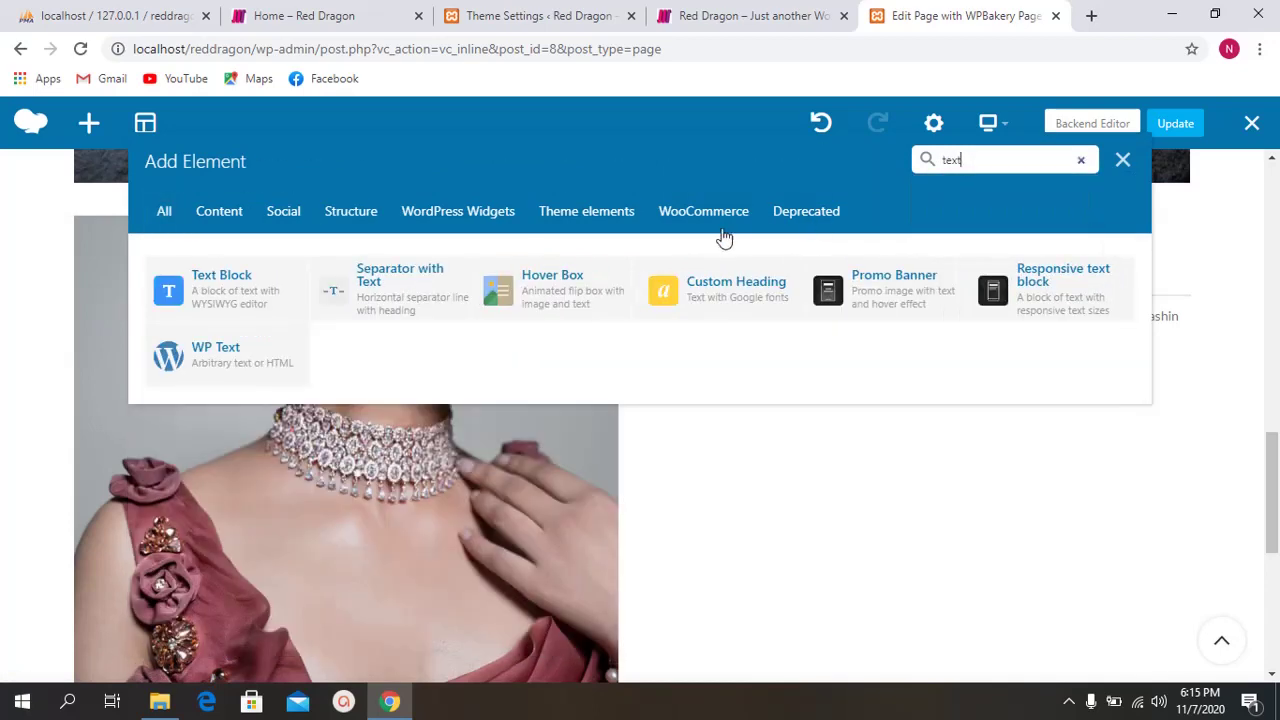
{"action": "left_click", "coordinate": [230, 303]}
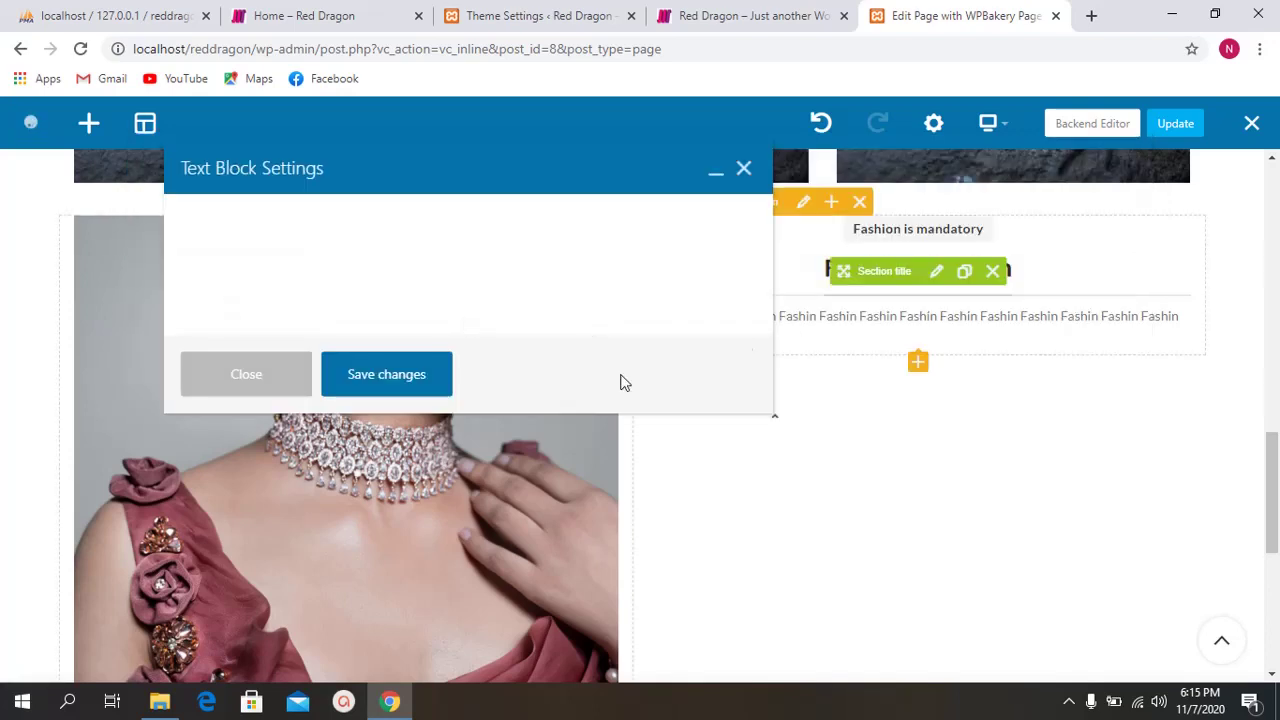
Step: Select the placeholder paragraph and try the Heading 6 format on it
{"action": "left_click_drag", "start_coordinate": [419, 168], "coordinate": [365, 181]}
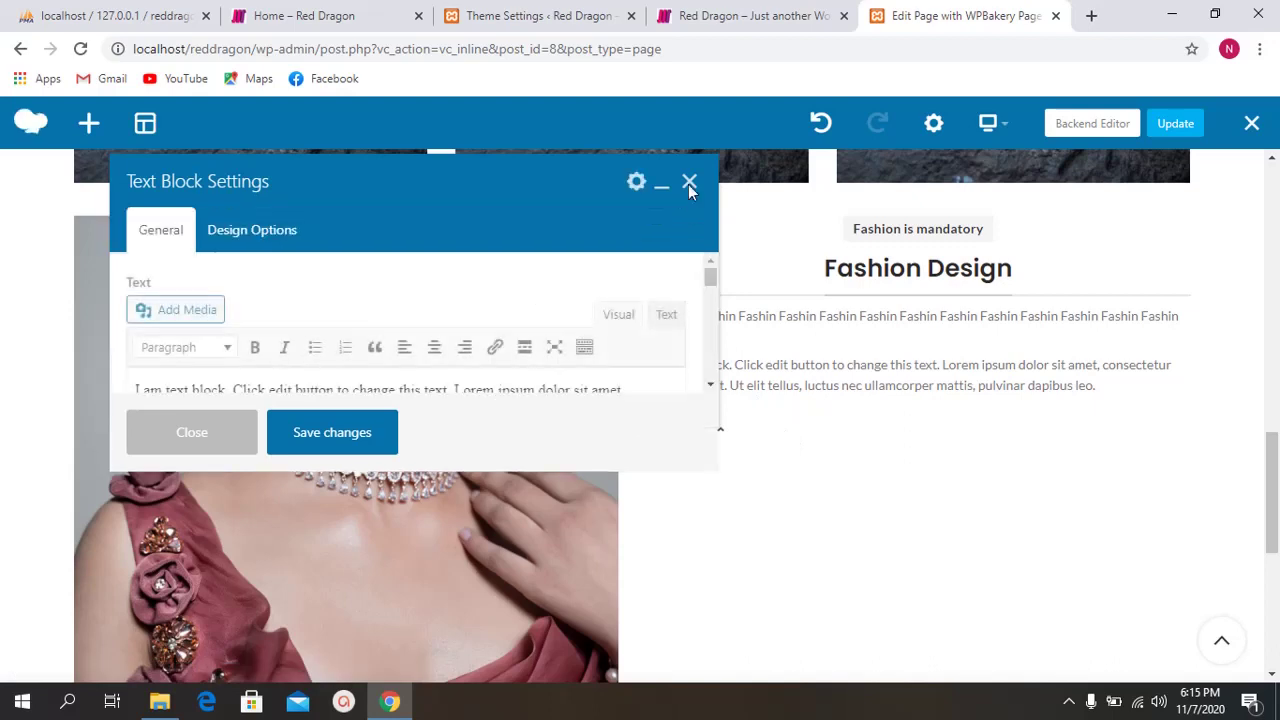
{"action": "scroll", "coordinate": [866, 394], "scroll_direction": "down", "scroll_amount": 1}
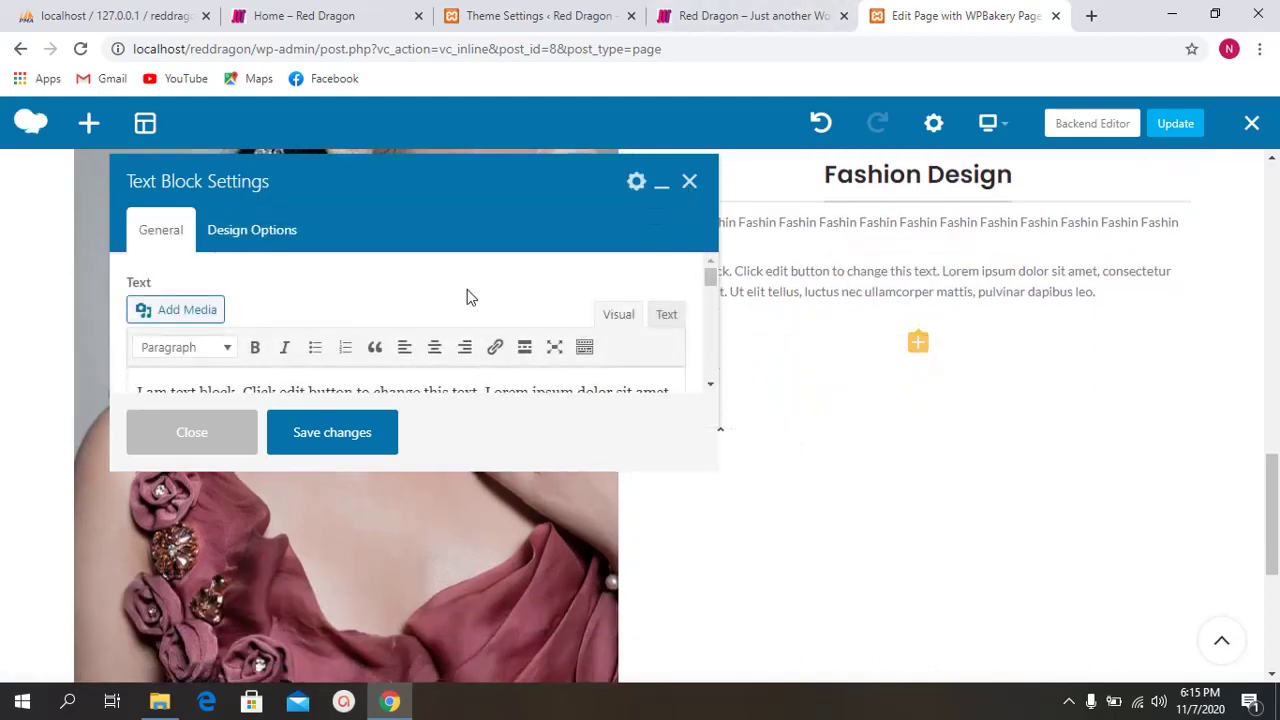
{"action": "scroll", "coordinate": [373, 333], "scroll_direction": "down", "scroll_amount": 1}
{"action": "scroll", "coordinate": [380, 375], "scroll_direction": "up", "scroll_amount": 1}
{"action": "scroll", "coordinate": [260, 355], "scroll_direction": "down", "scroll_amount": 1}
{"action": "left_click_drag", "start_coordinate": [246, 349], "coordinate": [115, 300]}
{"action": "scroll", "coordinate": [240, 345], "scroll_direction": "up", "scroll_amount": 1}
{"action": "left_click", "coordinate": [224, 350]}
{"action": "scroll", "coordinate": [226, 357], "scroll_direction": "down", "scroll_amount": 1}
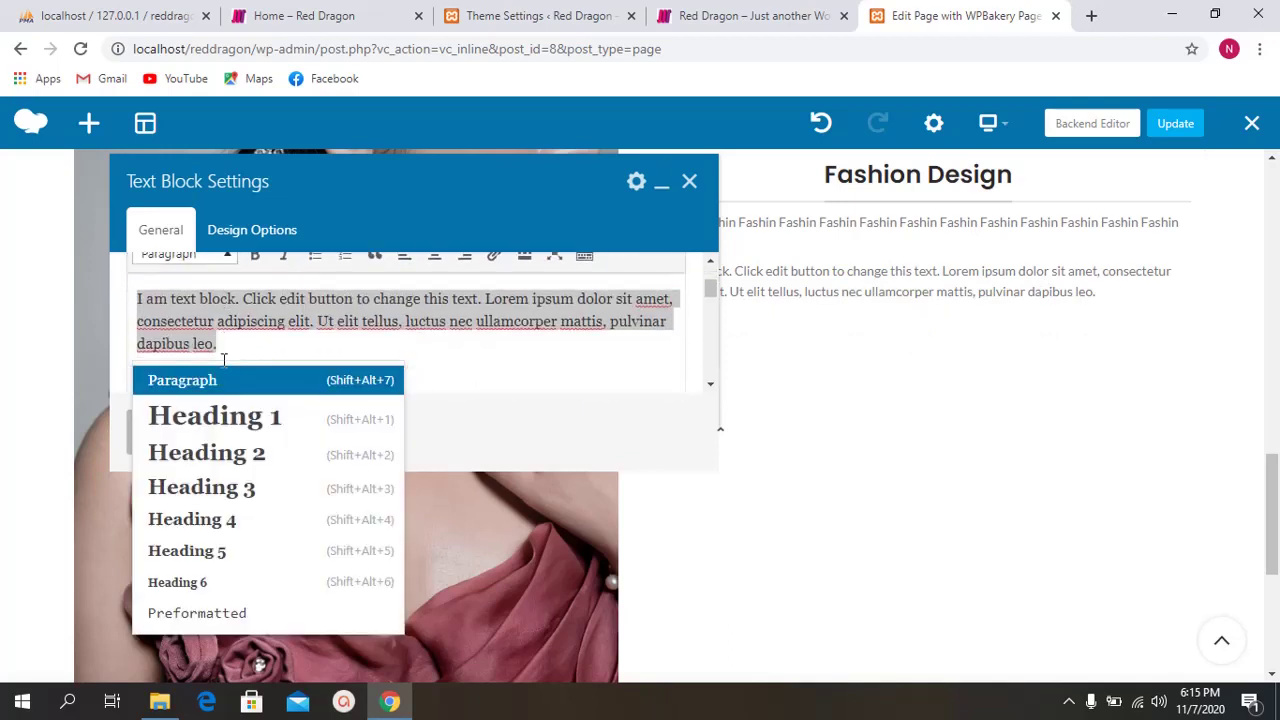
{"action": "left_click", "coordinate": [222, 582]}
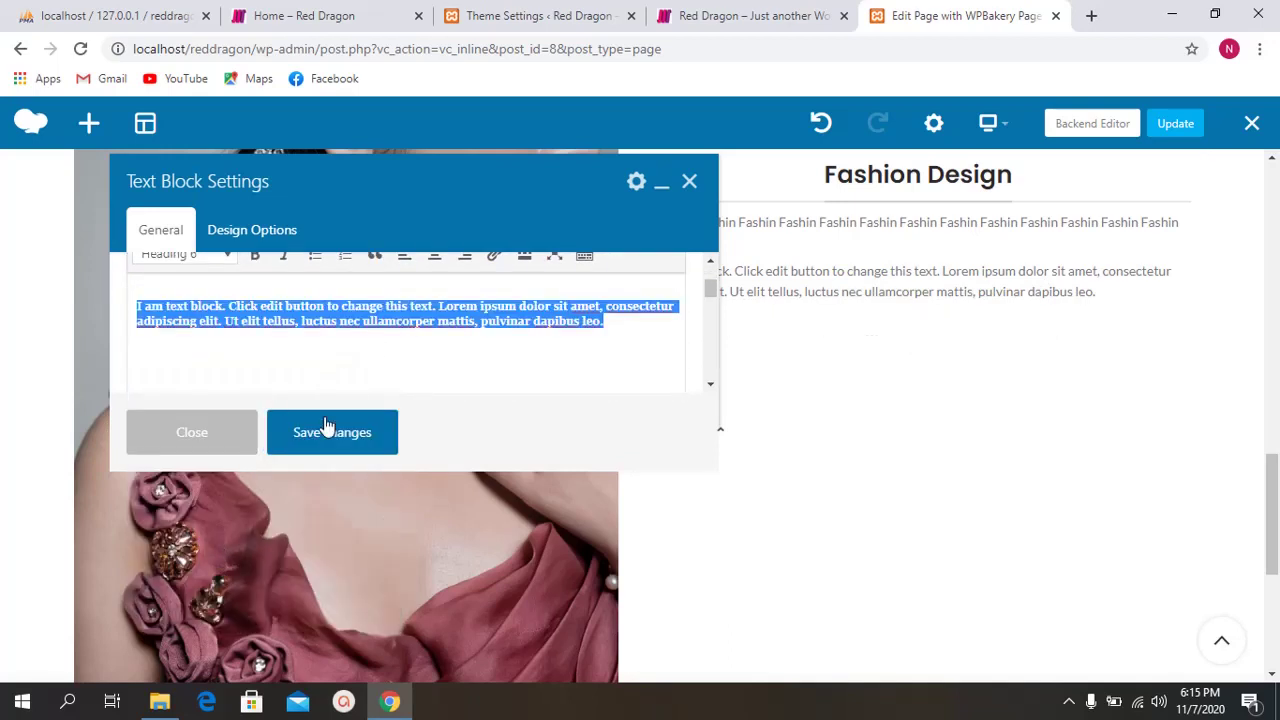
Step: Reformat the placeholder paragraph as Preformatted, then save and close the text block settings
{"action": "left_click", "coordinate": [368, 321]}
{"action": "left_click_drag", "start_coordinate": [630, 328], "coordinate": [155, 280]}
{"action": "left_click", "coordinate": [186, 262]}
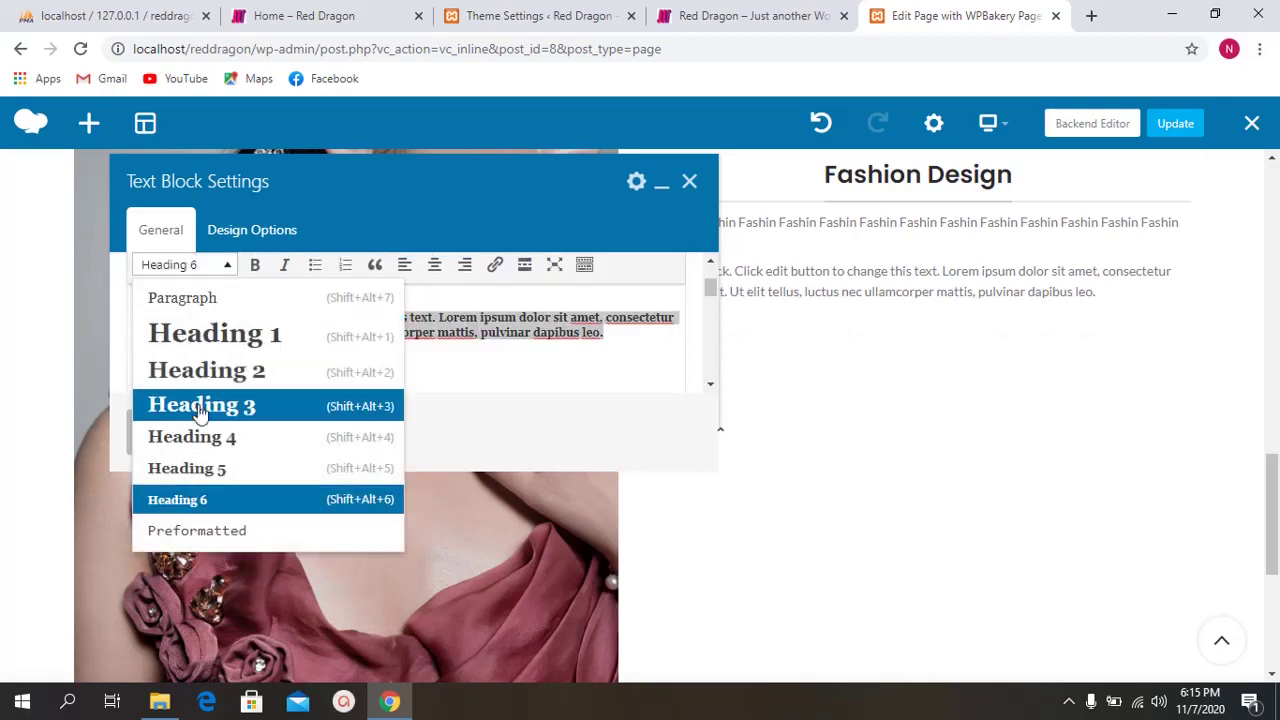
{"action": "left_click", "coordinate": [233, 540]}
{"action": "left_click", "coordinate": [350, 318]}
{"action": "left_click", "coordinate": [314, 447]}
{"action": "left_click", "coordinate": [189, 430]}
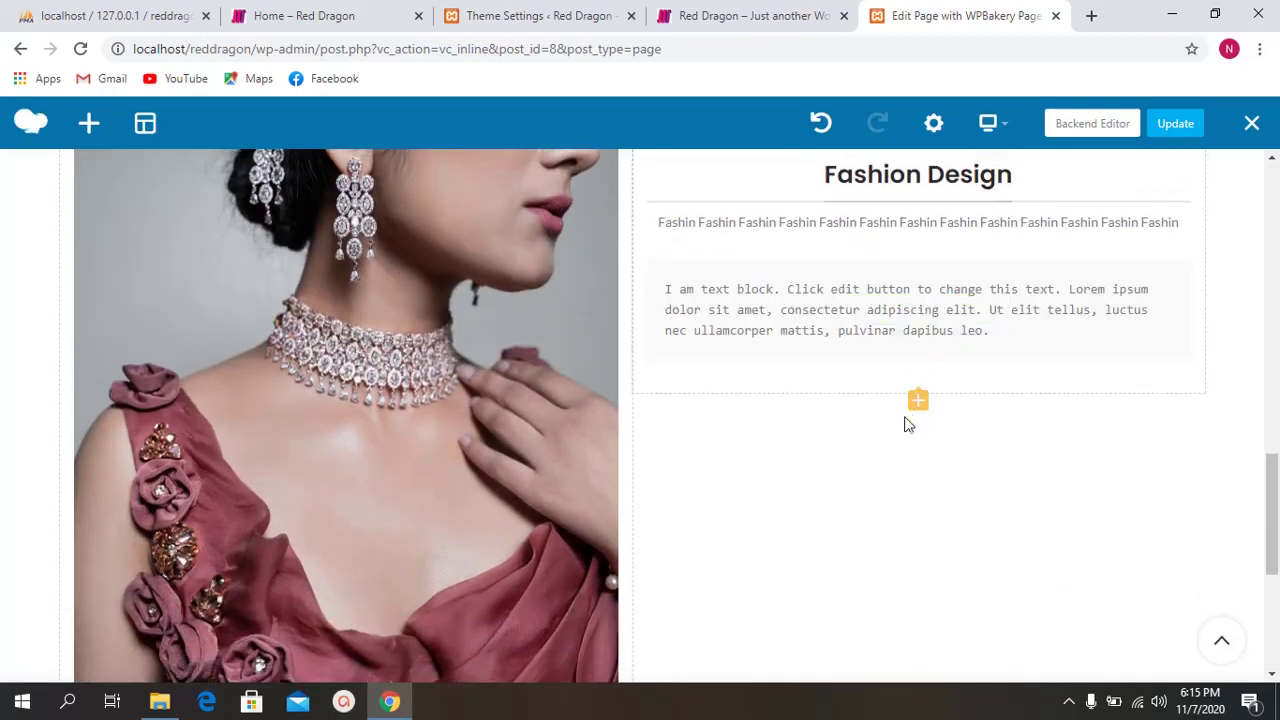
{"action": "left_click", "coordinate": [918, 402]}
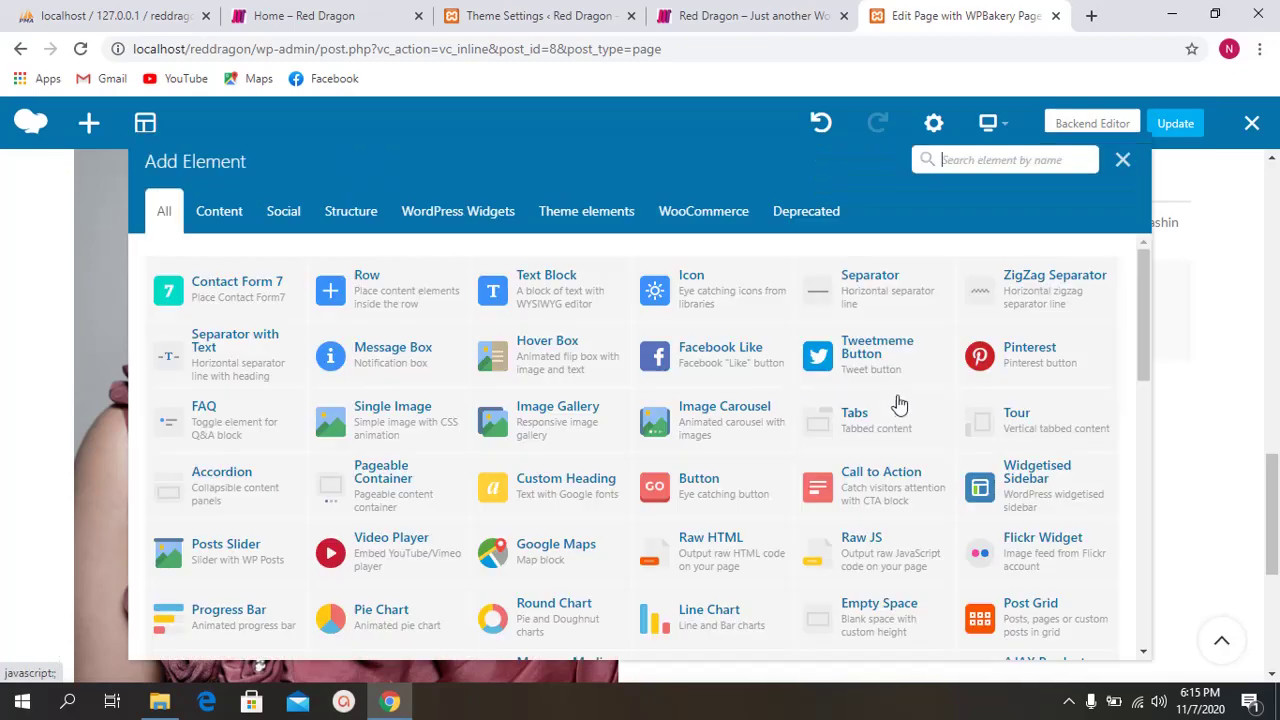
{"action": "left_click", "coordinate": [981, 165]}
{"action": "type", "text": "image"}
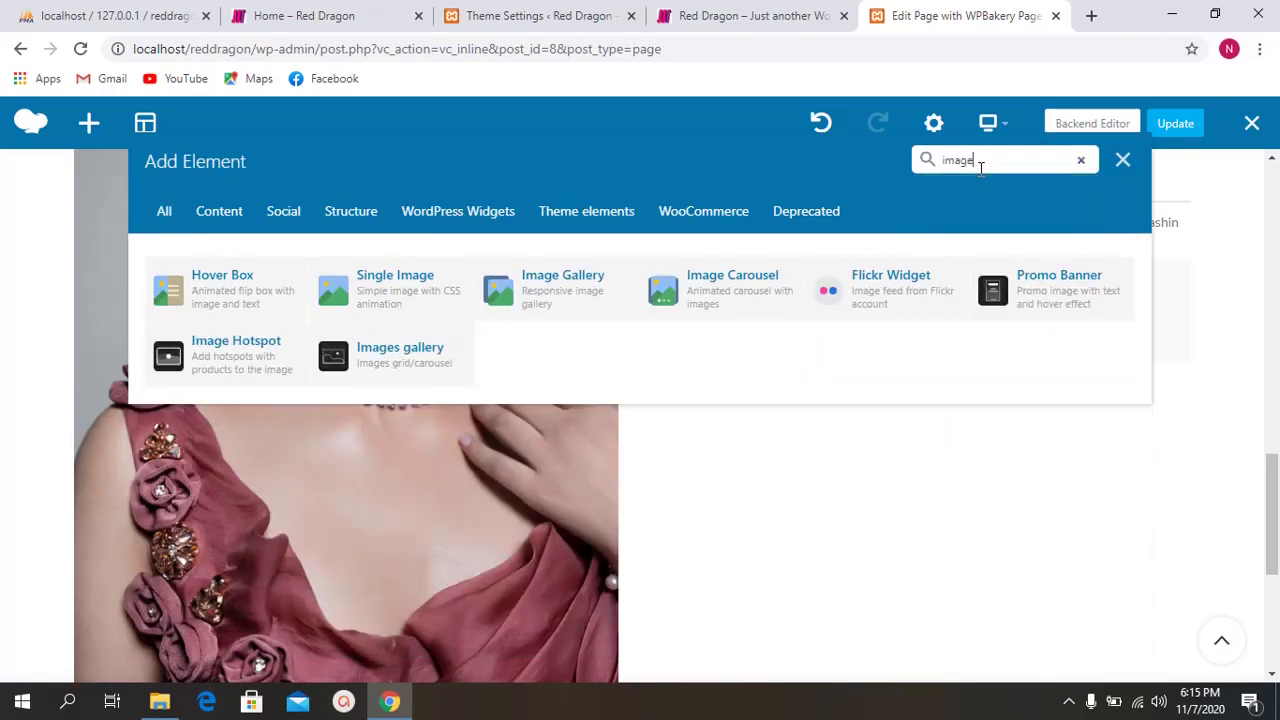
{"action": "left_click", "coordinate": [444, 303]}
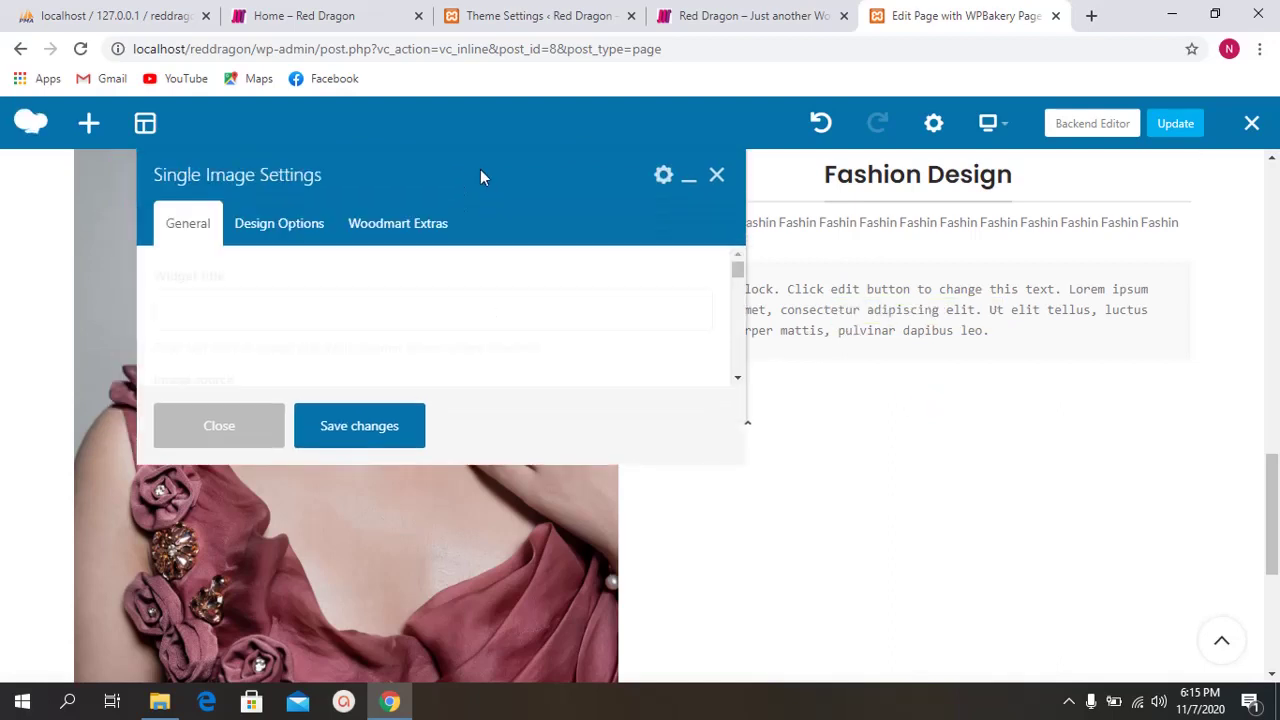
{"action": "scroll", "coordinate": [330, 360], "scroll_direction": "down", "scroll_amount": 1}
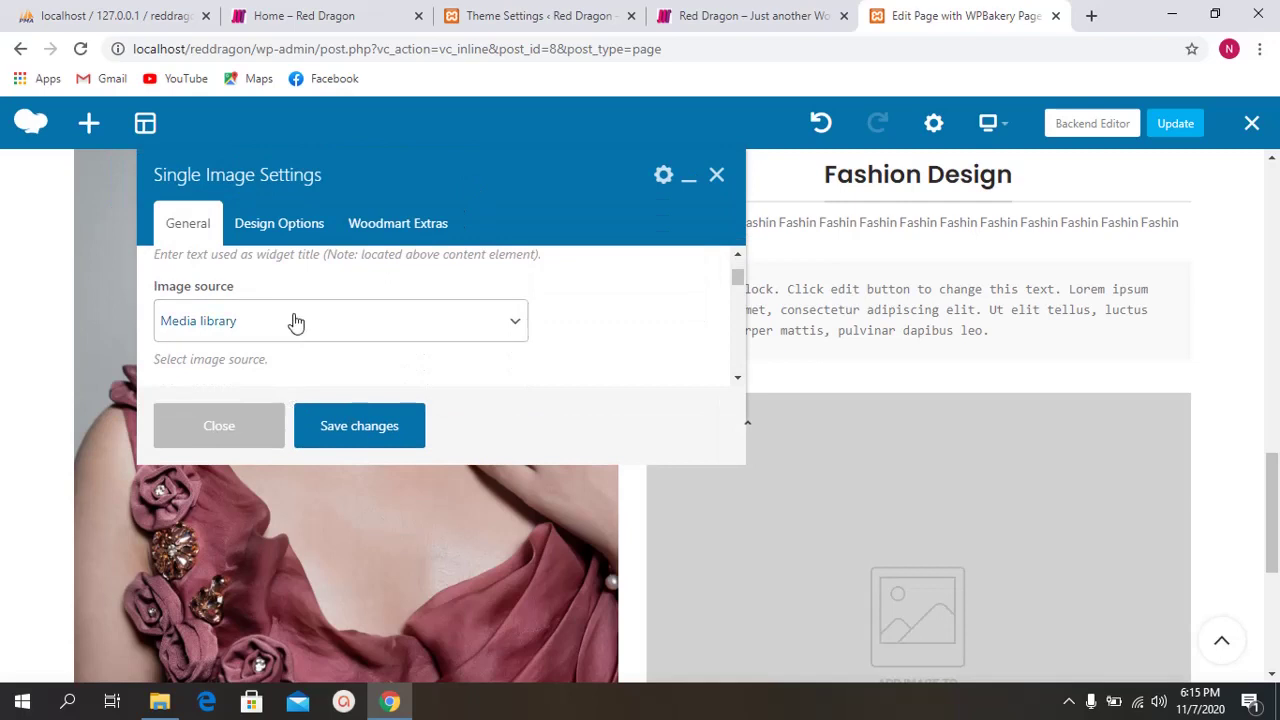
{"action": "scroll", "coordinate": [285, 340], "scroll_direction": "down", "scroll_amount": 1}
{"action": "left_click", "coordinate": [194, 364]}
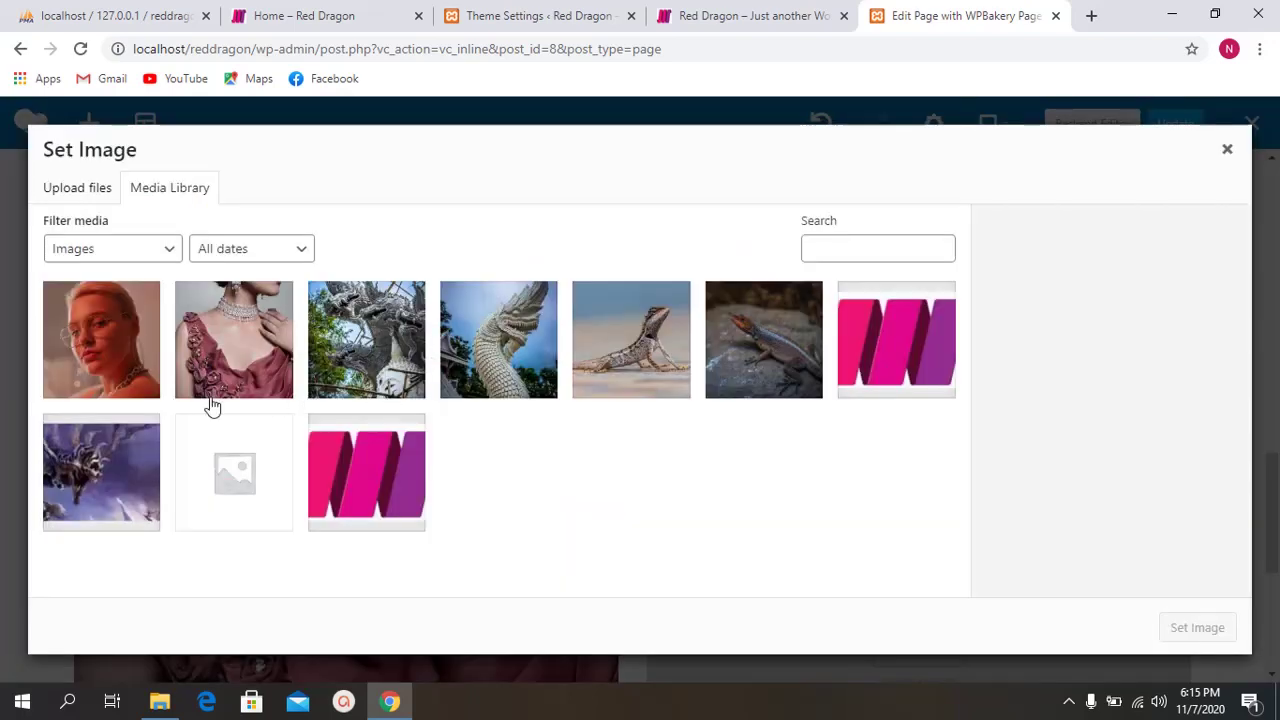
{"action": "left_click", "coordinate": [140, 352]}
{"action": "left_click", "coordinate": [1172, 640]}
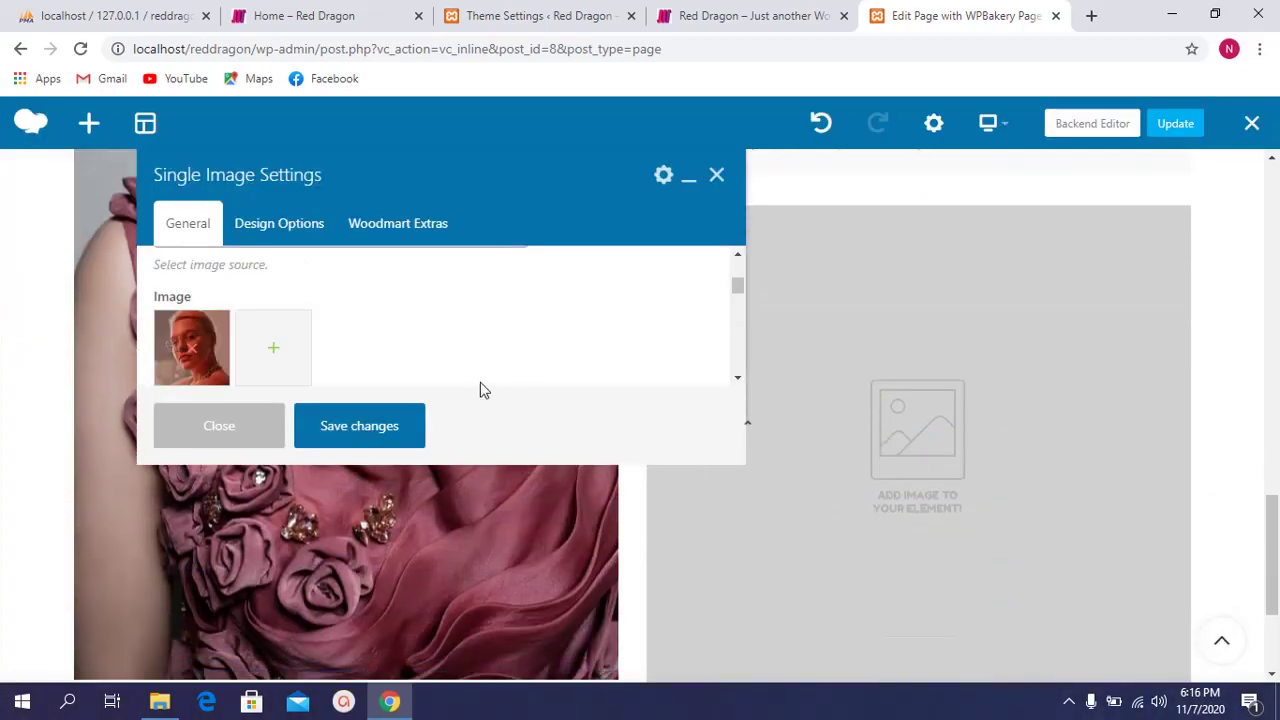
{"action": "scroll", "coordinate": [446, 366], "scroll_direction": "down", "scroll_amount": 2}
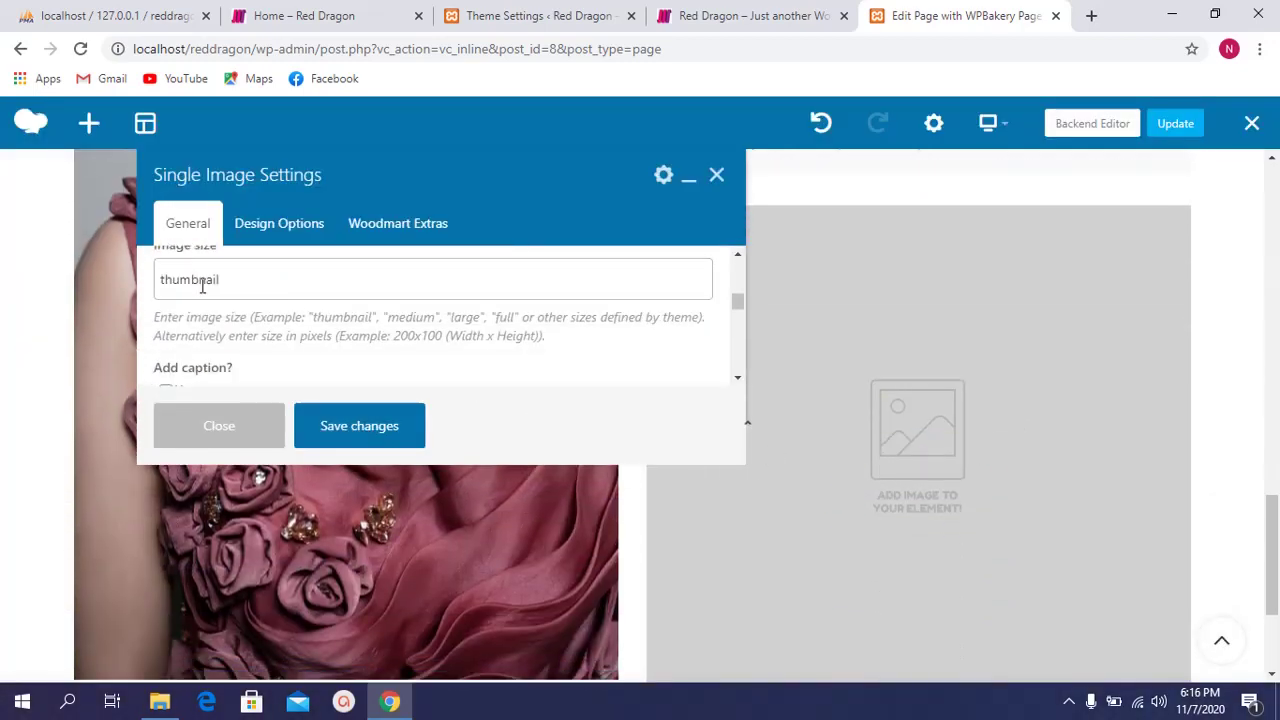
{"action": "scroll", "coordinate": [216, 300], "scroll_direction": "up", "scroll_amount": 1}
{"action": "scroll", "coordinate": [343, 345], "scroll_direction": "down", "scroll_amount": 3}
{"action": "scroll", "coordinate": [343, 334], "scroll_direction": "up", "scroll_amount": 1}
{"action": "left_click_drag", "start_coordinate": [503, 157], "coordinate": [578, 118]}
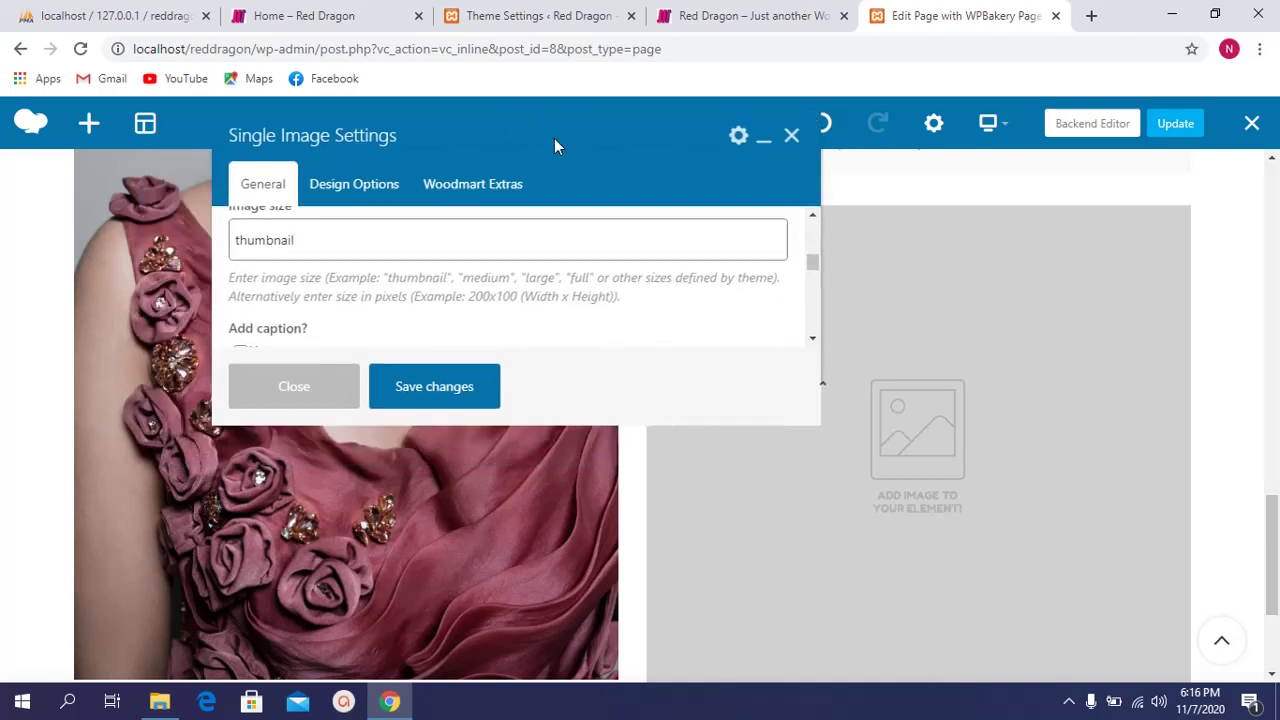
{"action": "scroll", "coordinate": [448, 300], "scroll_direction": "up", "scroll_amount": 1}
{"action": "scroll", "coordinate": [410, 300], "scroll_direction": "down", "scroll_amount": 2}
{"action": "scroll", "coordinate": [389, 316], "scroll_direction": "down", "scroll_amount": 1}
{"action": "left_click", "coordinate": [326, 266]}
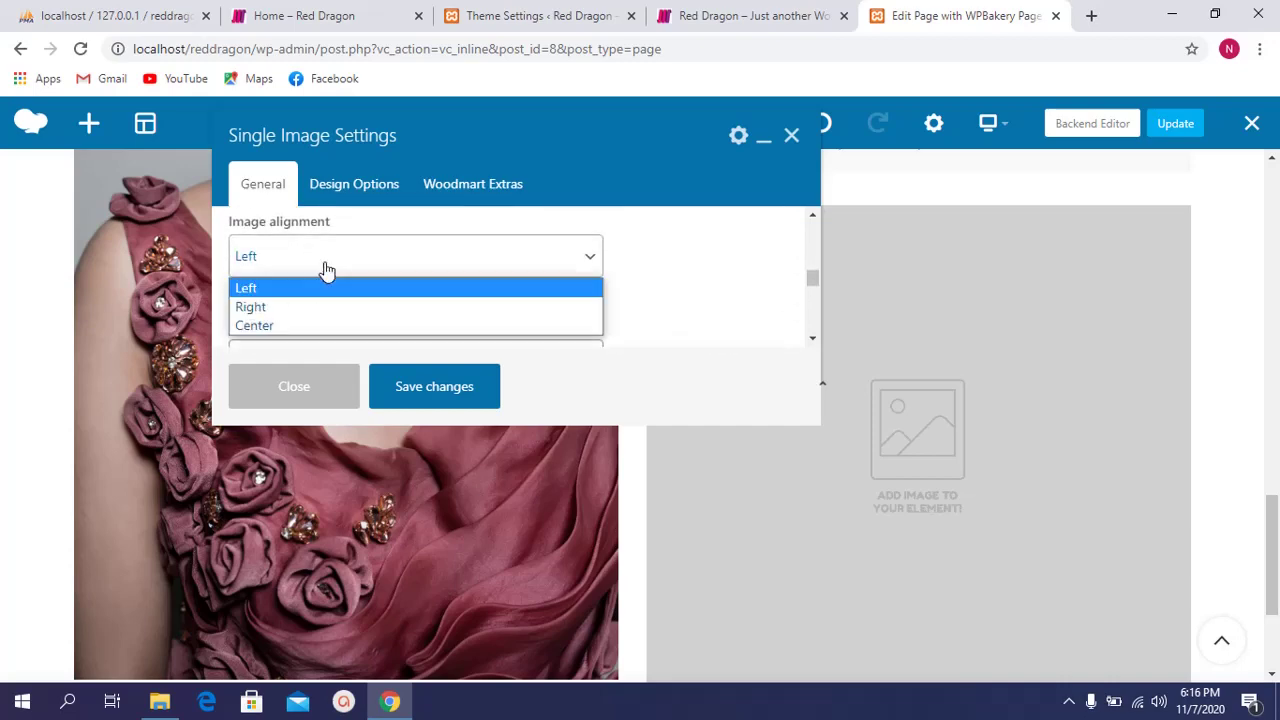
{"action": "left_click", "coordinate": [297, 326]}
{"action": "scroll", "coordinate": [400, 320], "scroll_direction": "down", "scroll_amount": 2}
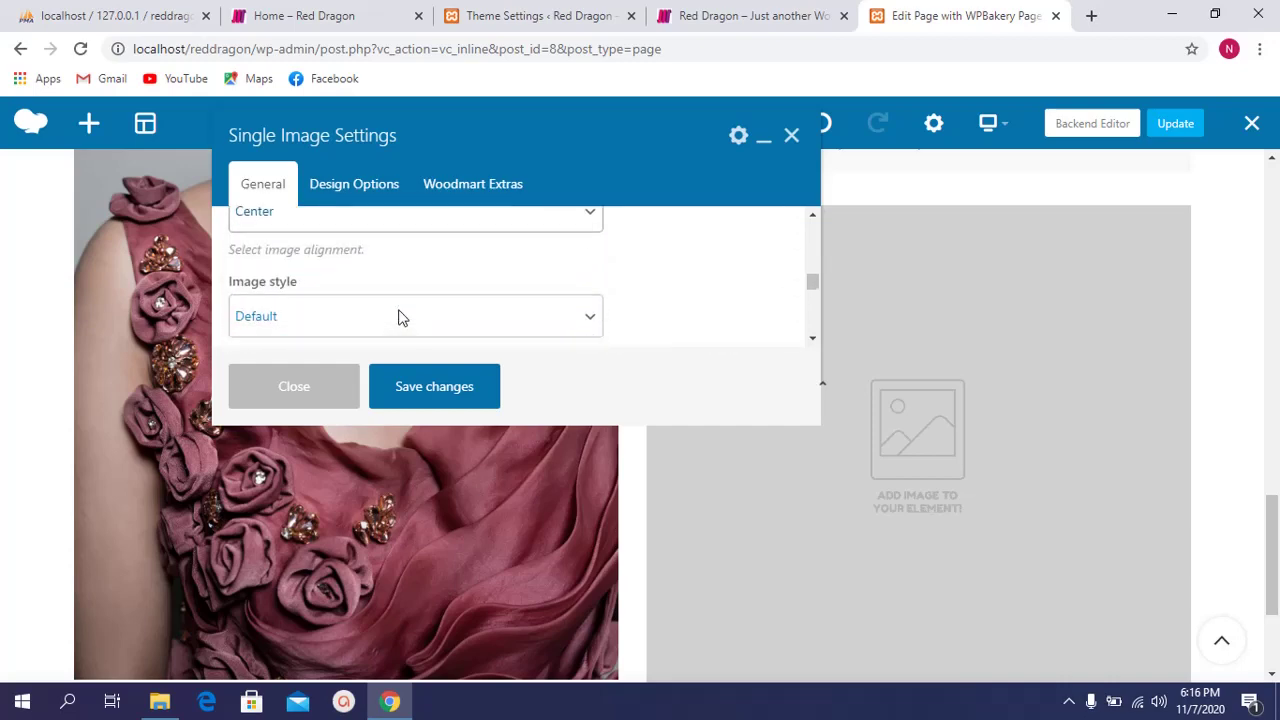
{"action": "scroll", "coordinate": [380, 300], "scroll_direction": "down", "scroll_amount": 1}
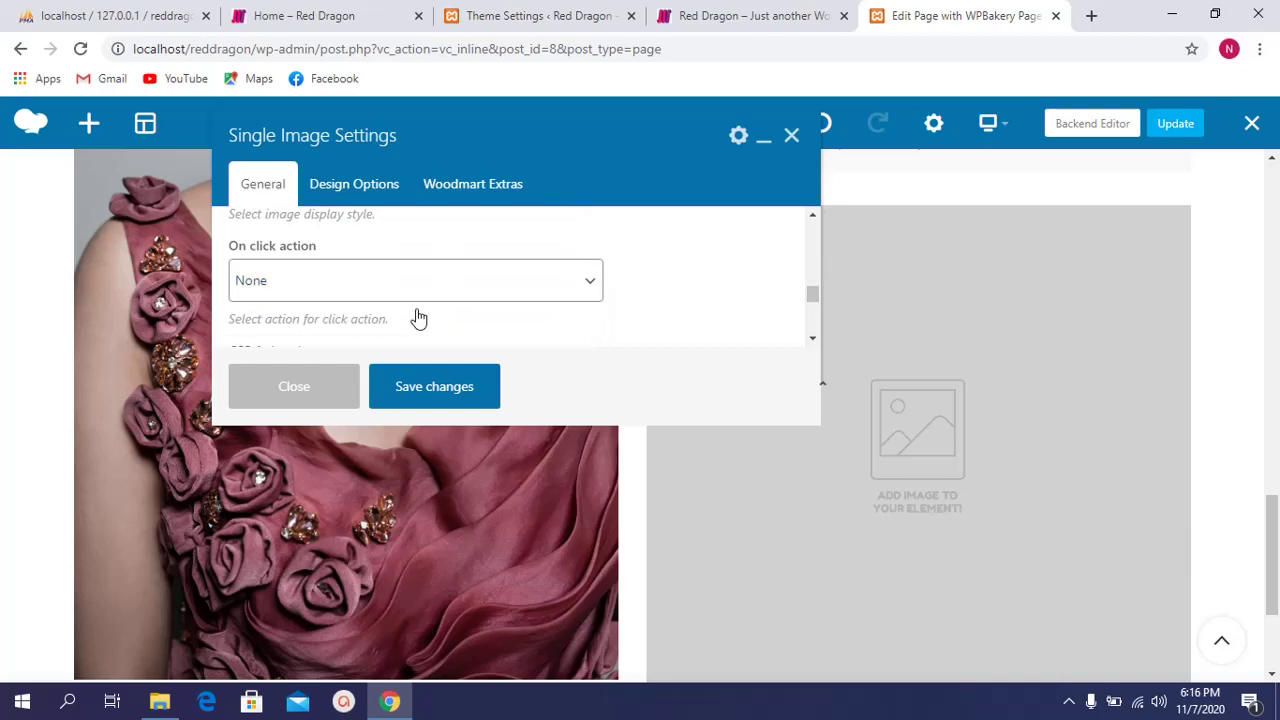
{"action": "left_click", "coordinate": [400, 395]}
{"action": "scroll", "coordinate": [368, 314], "scroll_direction": "up", "scroll_amount": 1}
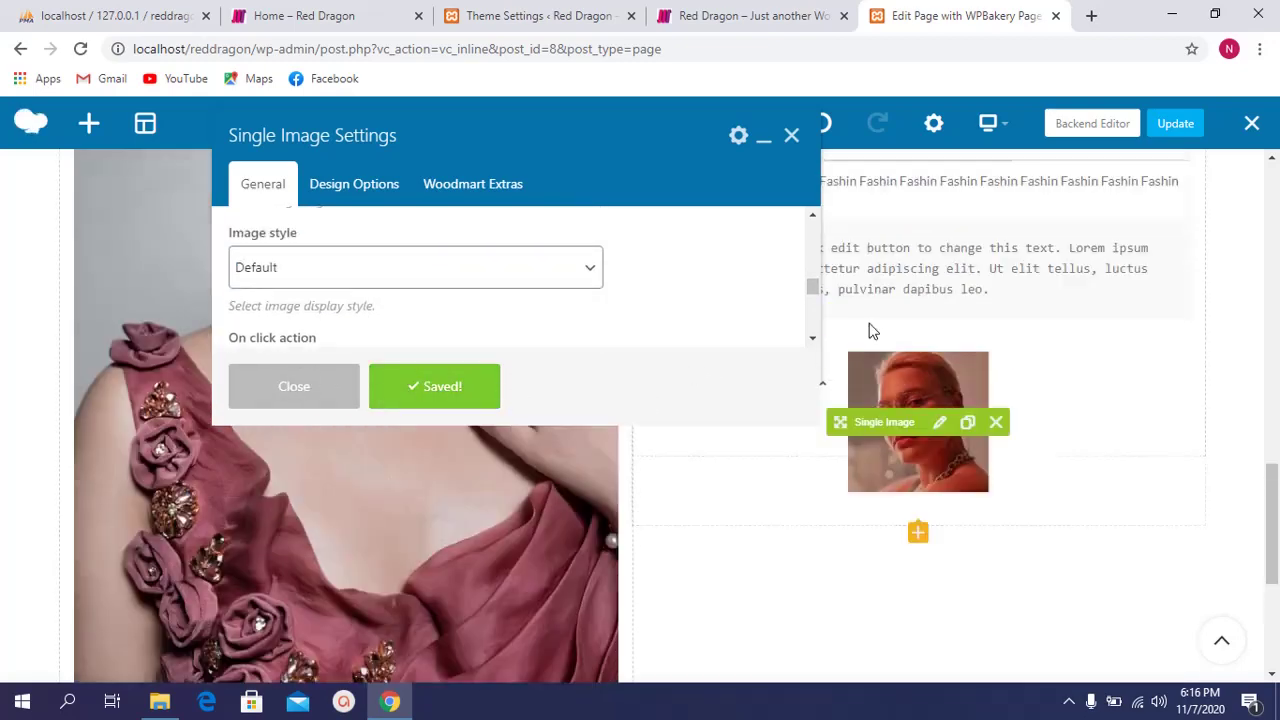
{"action": "left_click", "coordinate": [791, 136]}
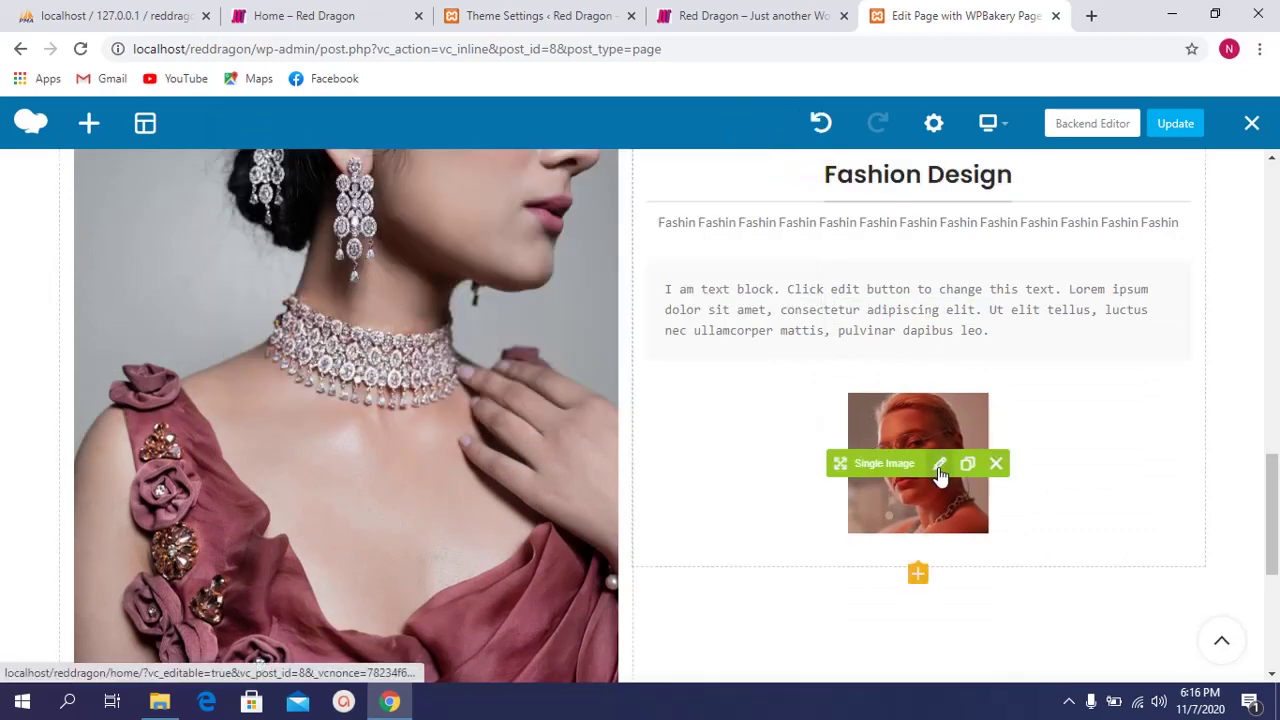
{"action": "left_click", "coordinate": [939, 465]}
{"action": "left_click", "coordinate": [791, 137]}
{"action": "scroll", "coordinate": [903, 529], "scroll_direction": "down", "scroll_amount": 1}
{"action": "scroll", "coordinate": [905, 520], "scroll_direction": "down", "scroll_amount": 3}
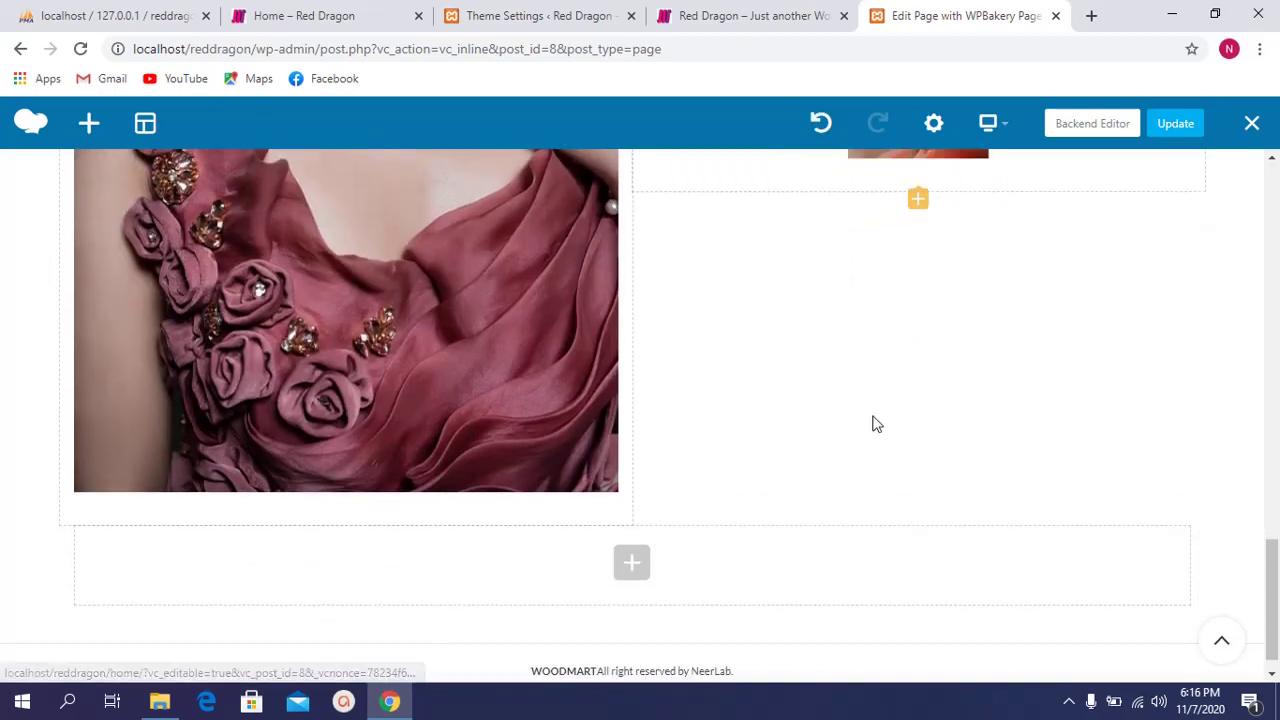
{"action": "scroll", "coordinate": [870, 410], "scroll_direction": "up", "scroll_amount": 3}
{"action": "scroll", "coordinate": [880, 390], "scroll_direction": "down", "scroll_amount": 1}
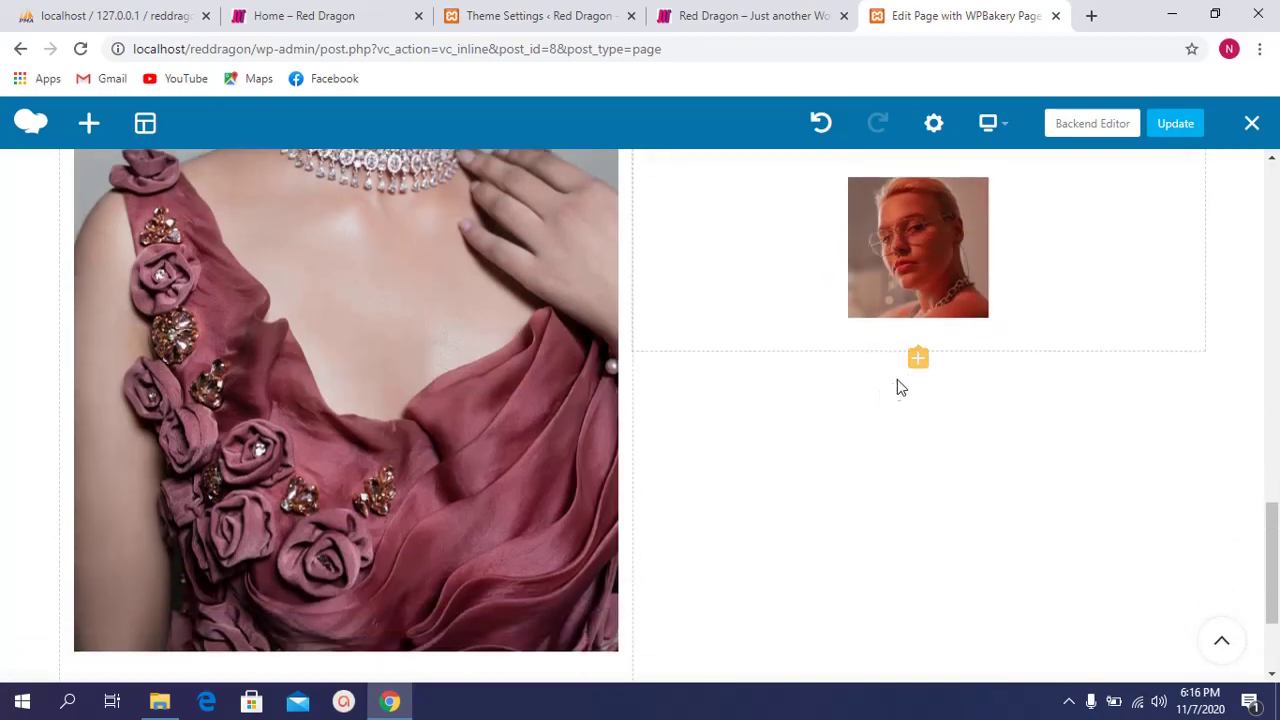
{"action": "left_click", "coordinate": [916, 360]}
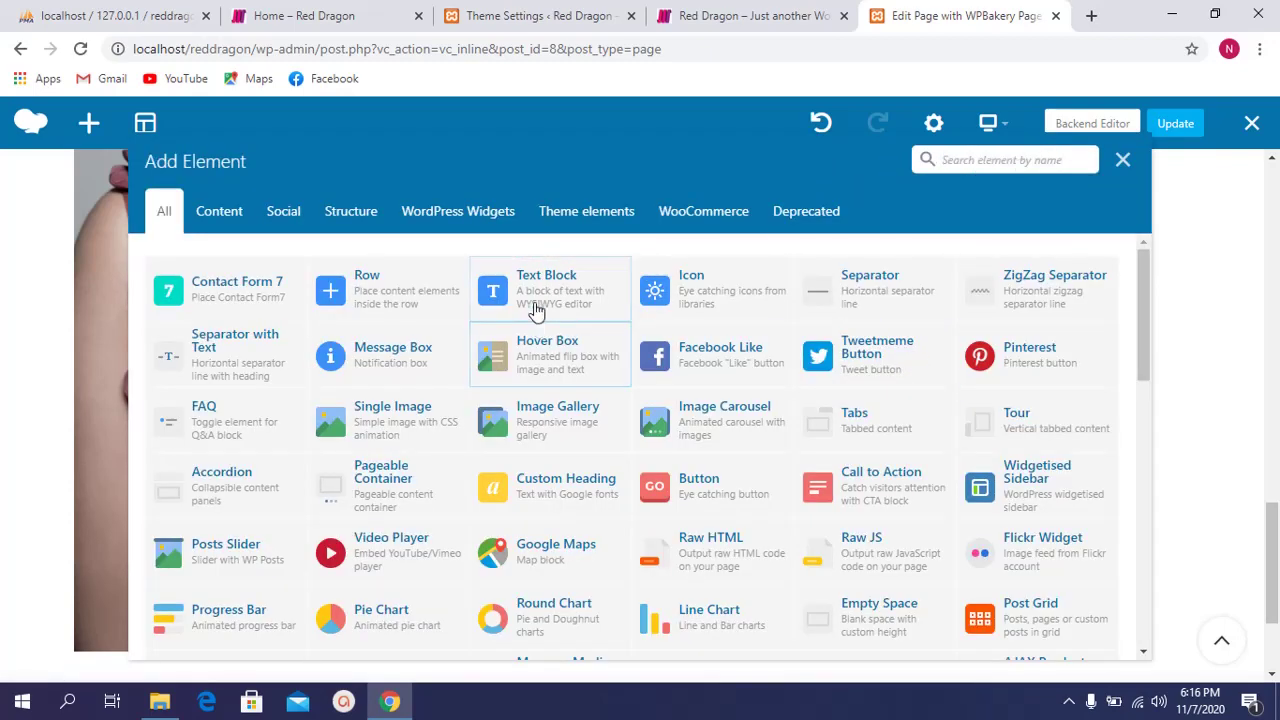
{"action": "type", "text": "tex"}
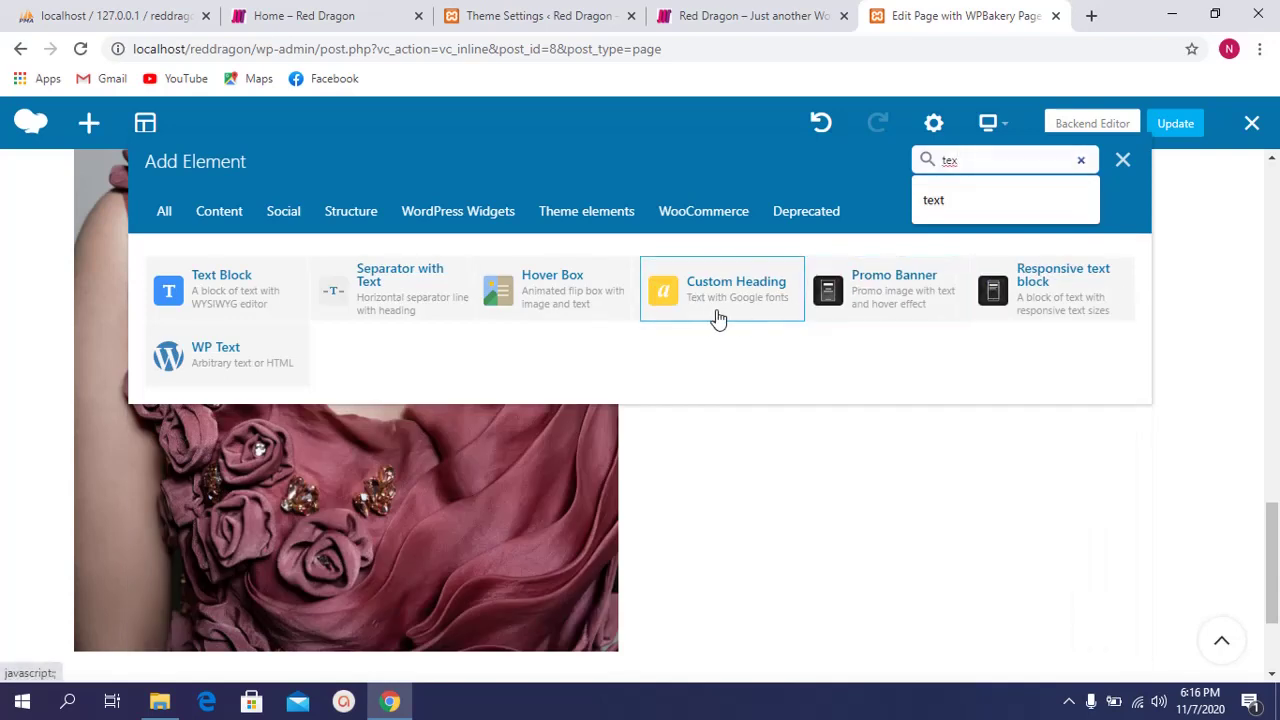
{"action": "left_click", "coordinate": [1120, 160]}
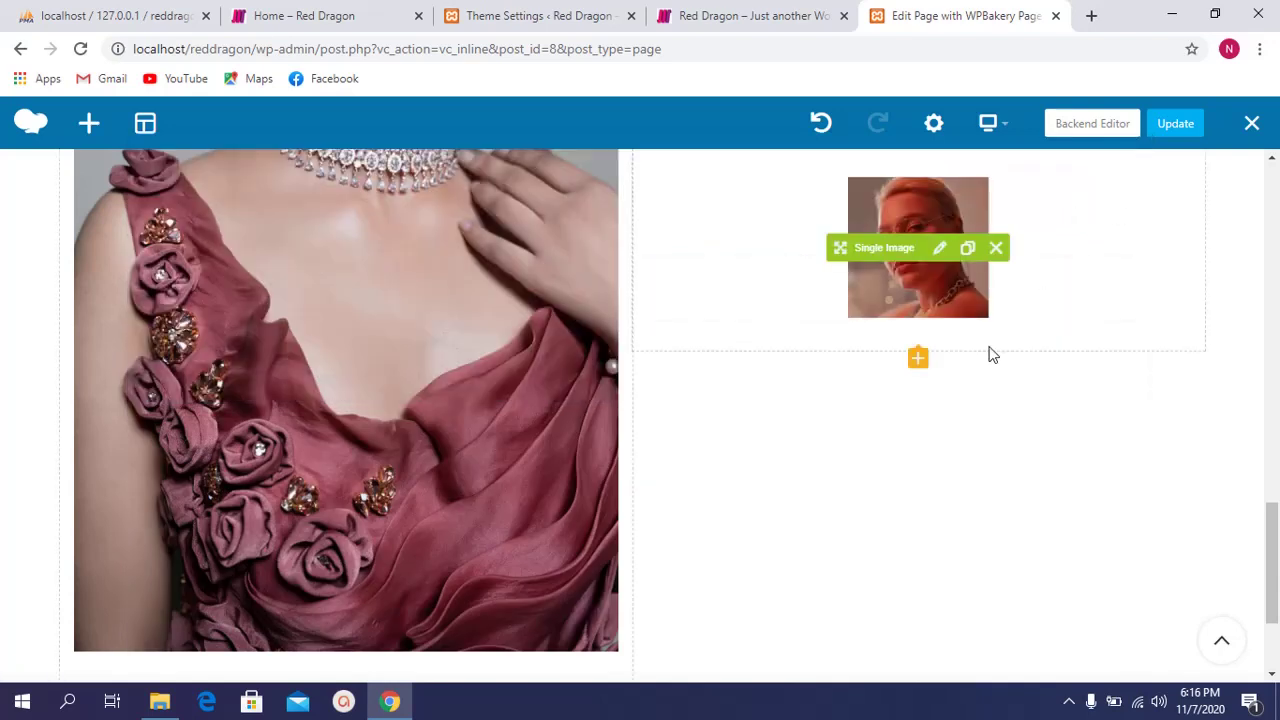
{"action": "scroll", "coordinate": [926, 360], "scroll_direction": "down", "scroll_amount": 2}
{"action": "scroll", "coordinate": [928, 361], "scroll_direction": "up", "scroll_amount": 2}
{"action": "scroll", "coordinate": [926, 361], "scroll_direction": "down", "scroll_amount": 2}
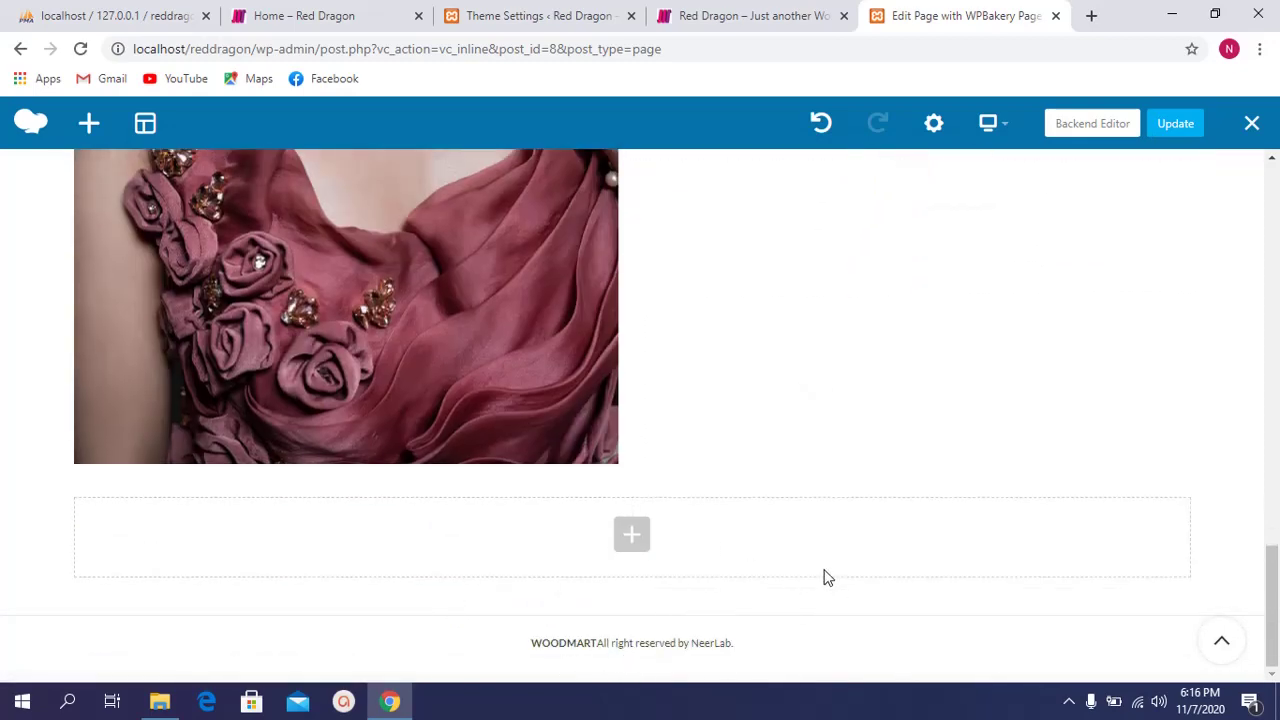
Step: Save the edited page with Update in the WPBakery editor
{"action": "left_click", "coordinate": [389, 10]}
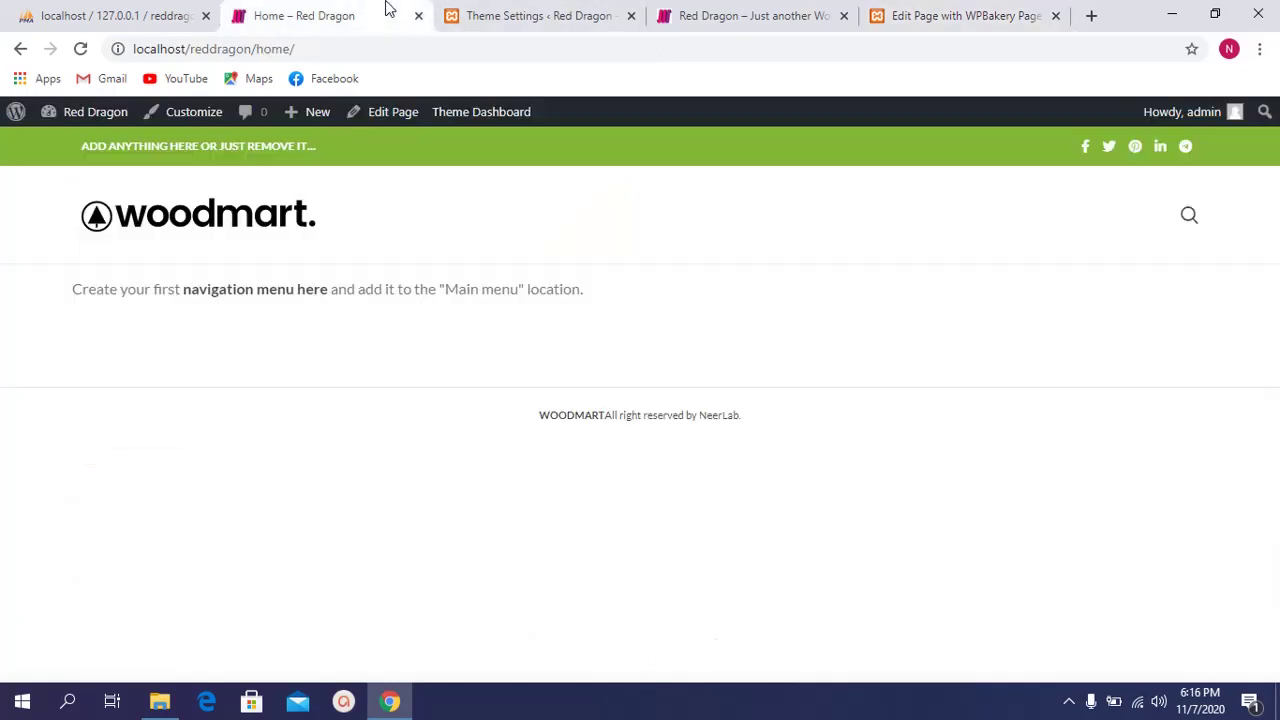
{"action": "left_click", "coordinate": [563, 10]}
{"action": "left_click", "coordinate": [912, 10]}
{"action": "left_click", "coordinate": [1168, 128]}
Step: Open the Pages list from the Theme Settings admin sidebar
{"action": "left_click", "coordinate": [540, 14]}
{"action": "scroll", "coordinate": [471, 251], "scroll_direction": "up", "scroll_amount": 3}
{"action": "left_click", "coordinate": [149, 10]}
{"action": "left_click", "coordinate": [540, 14]}
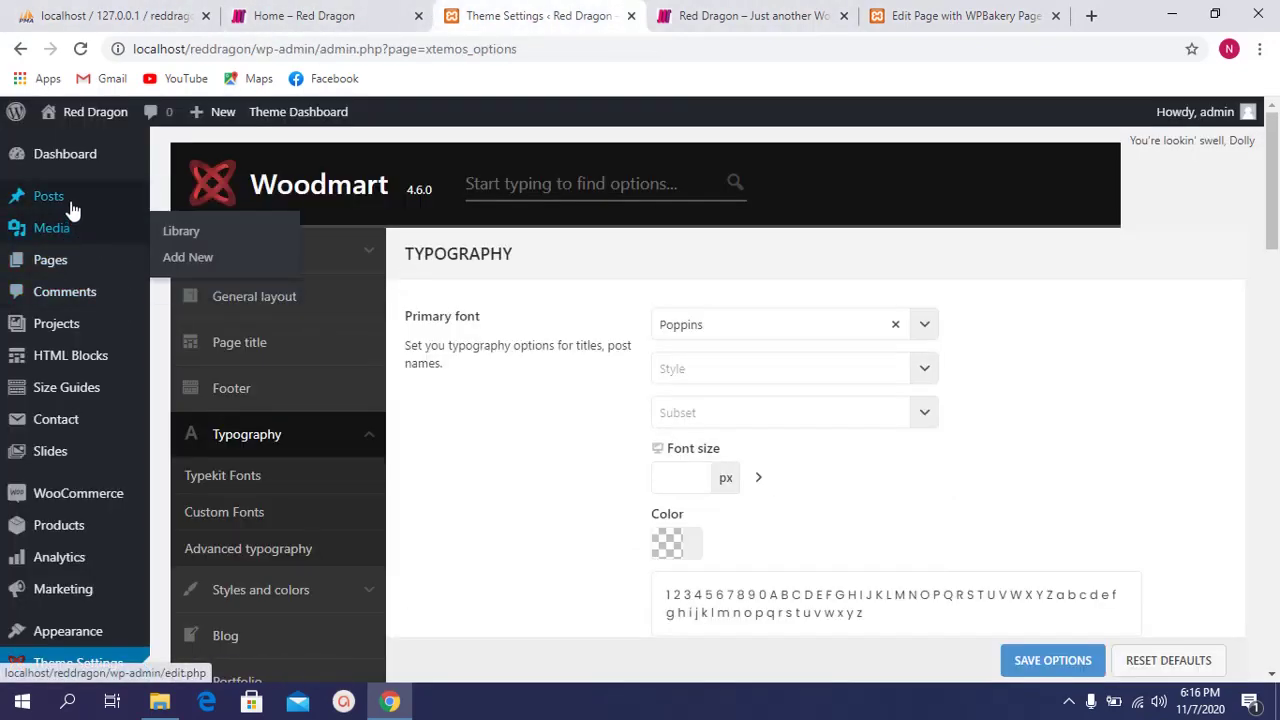
{"action": "left_click", "coordinate": [74, 259]}
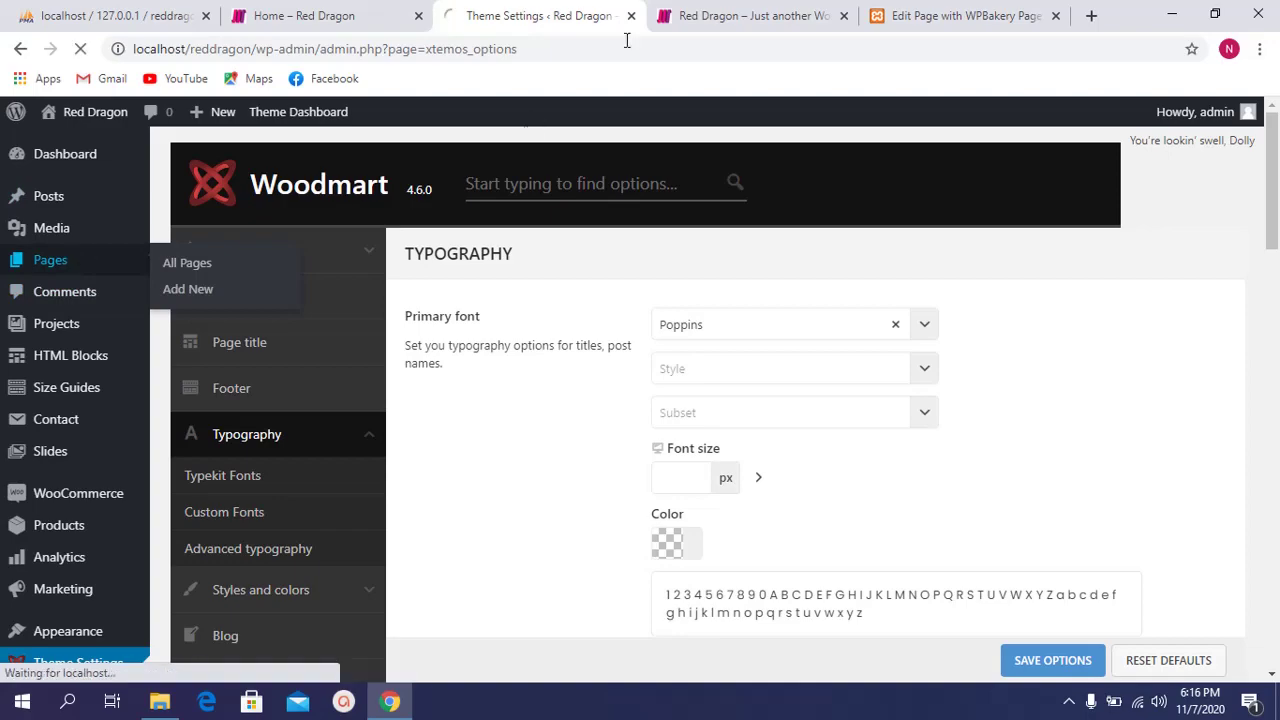
Step: Open the navigation menu setup page from the editor's menu notice, then close it again
{"action": "left_click", "coordinate": [900, 14]}
{"action": "scroll", "coordinate": [893, 331], "scroll_direction": "up", "scroll_amount": 15}
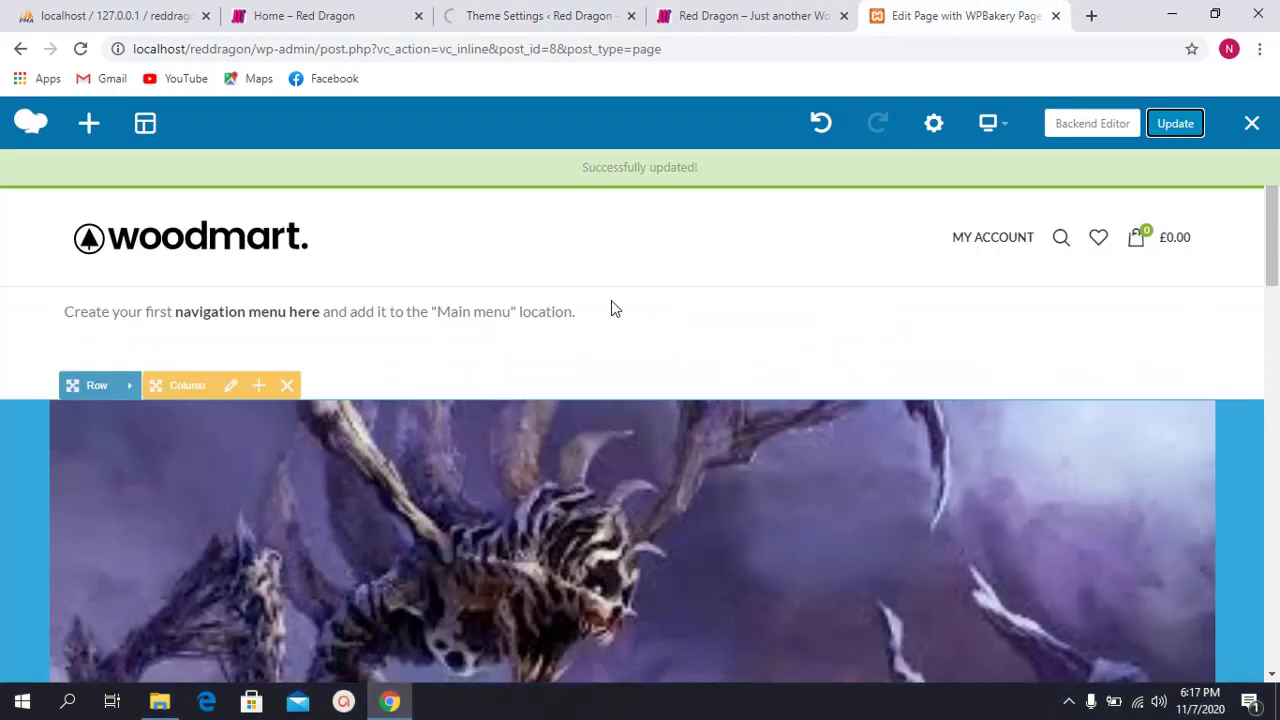
{"action": "scroll", "coordinate": [950, 450], "scroll_direction": "down", "scroll_amount": 1}
{"action": "scroll", "coordinate": [880, 468], "scroll_direction": "up", "scroll_amount": 1}
{"action": "left_click_drag", "start_coordinate": [85, 317], "coordinate": [449, 314]}
{"action": "left_click", "coordinate": [480, 311]}
{"action": "left_click_drag", "start_coordinate": [623, 317], "coordinate": [190, 310]}
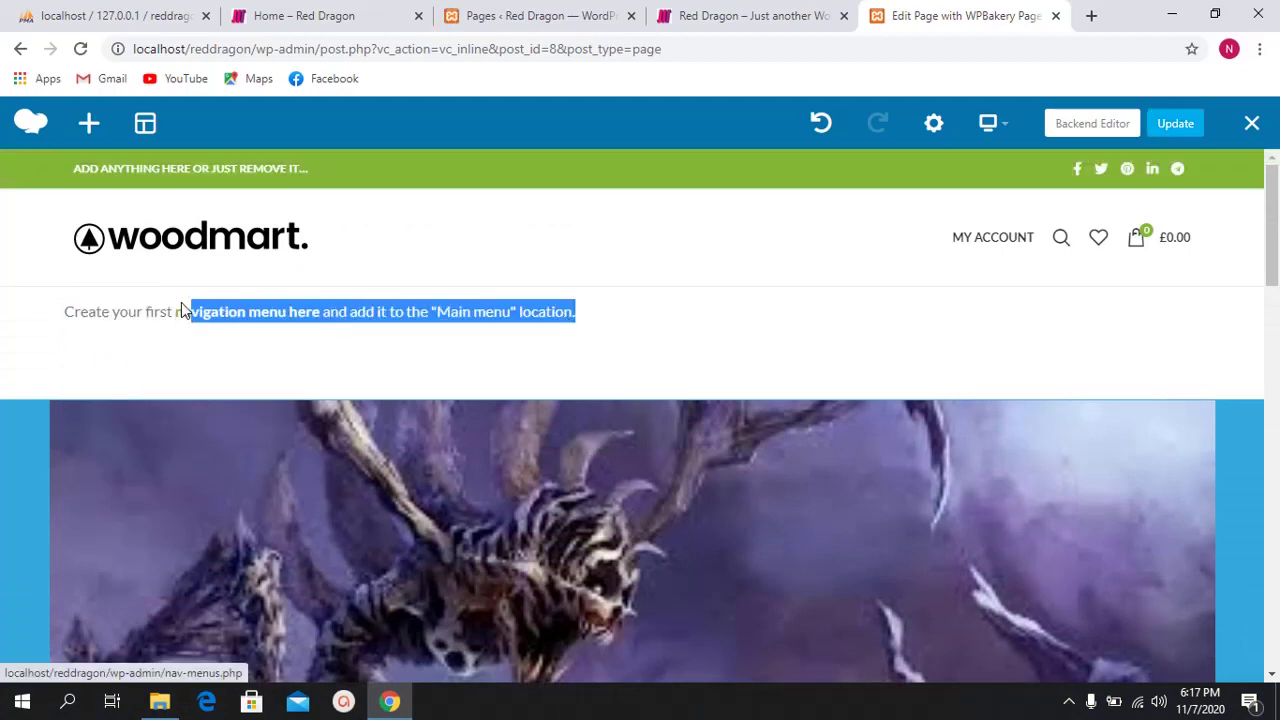
{"action": "left_click", "coordinate": [190, 311]}
{"action": "left_click", "coordinate": [1050, 15]}
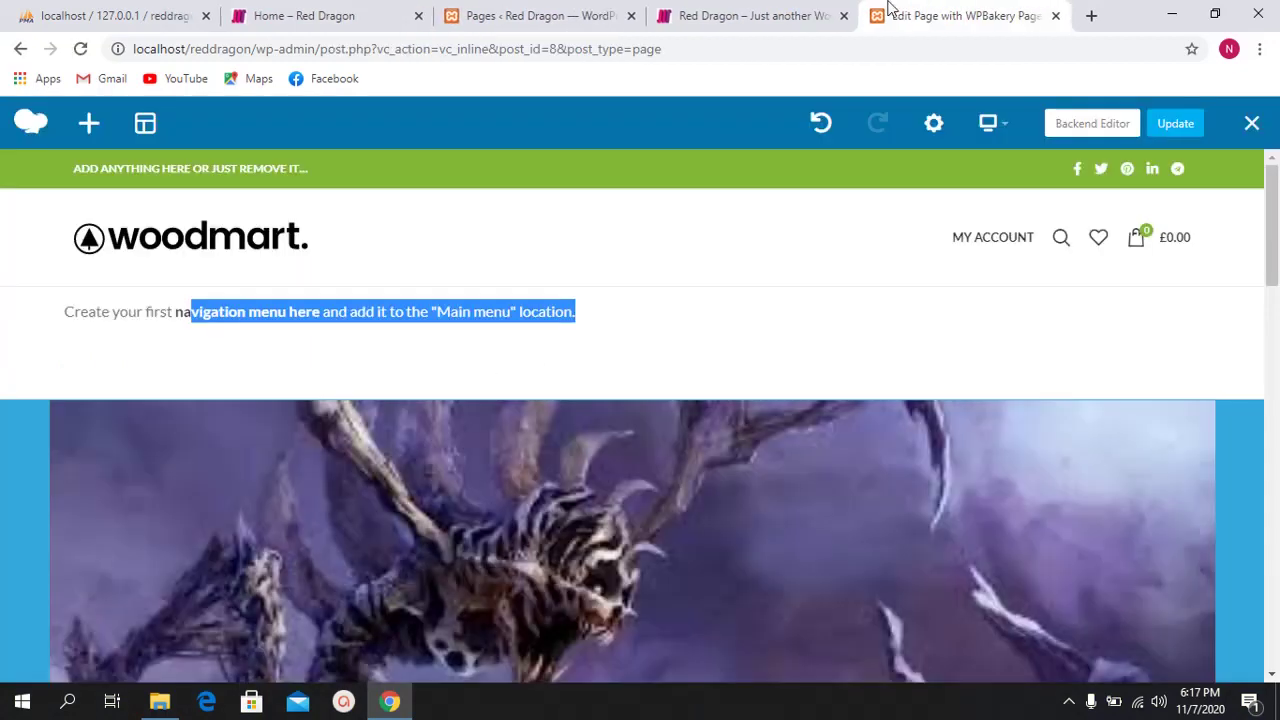
{"action": "left_click", "coordinate": [749, 12]}
Step: Add a new page titled 'Blog Page' and publish it
{"action": "left_click", "coordinate": [615, 12]}
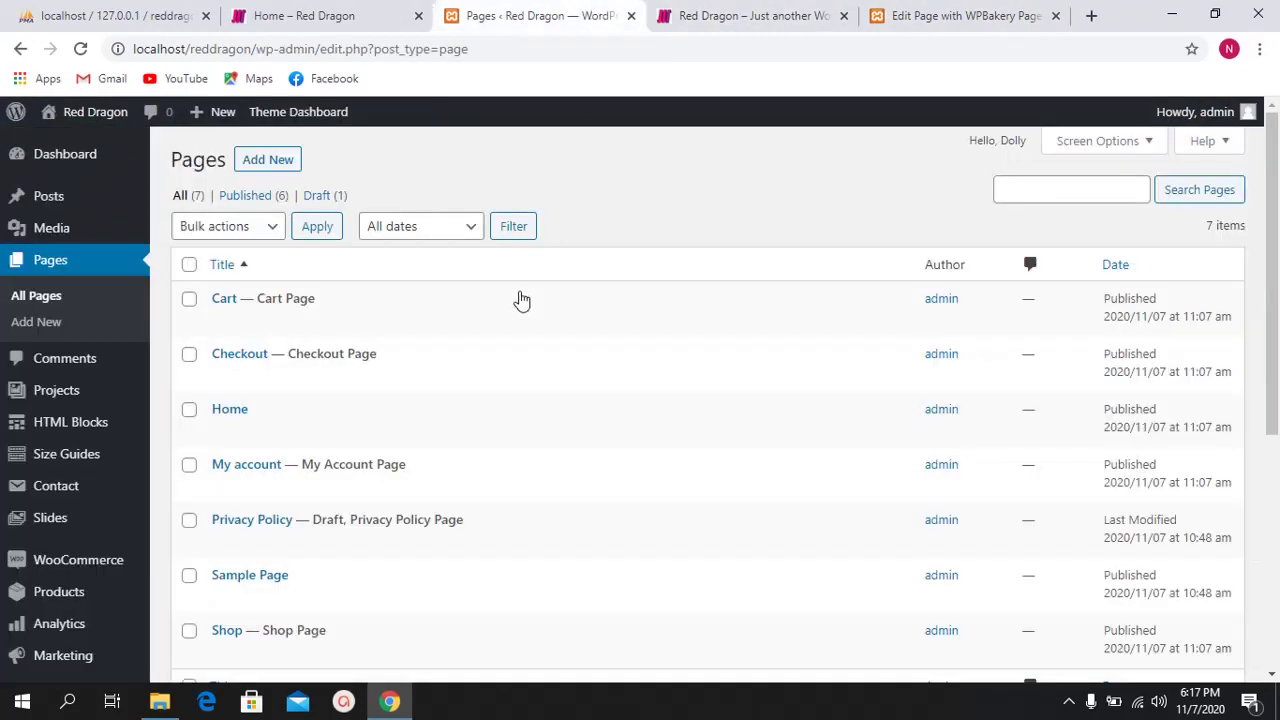
{"action": "scroll", "coordinate": [370, 395], "scroll_direction": "down", "scroll_amount": 2}
{"action": "scroll", "coordinate": [877, 314], "scroll_direction": "up", "scroll_amount": 2}
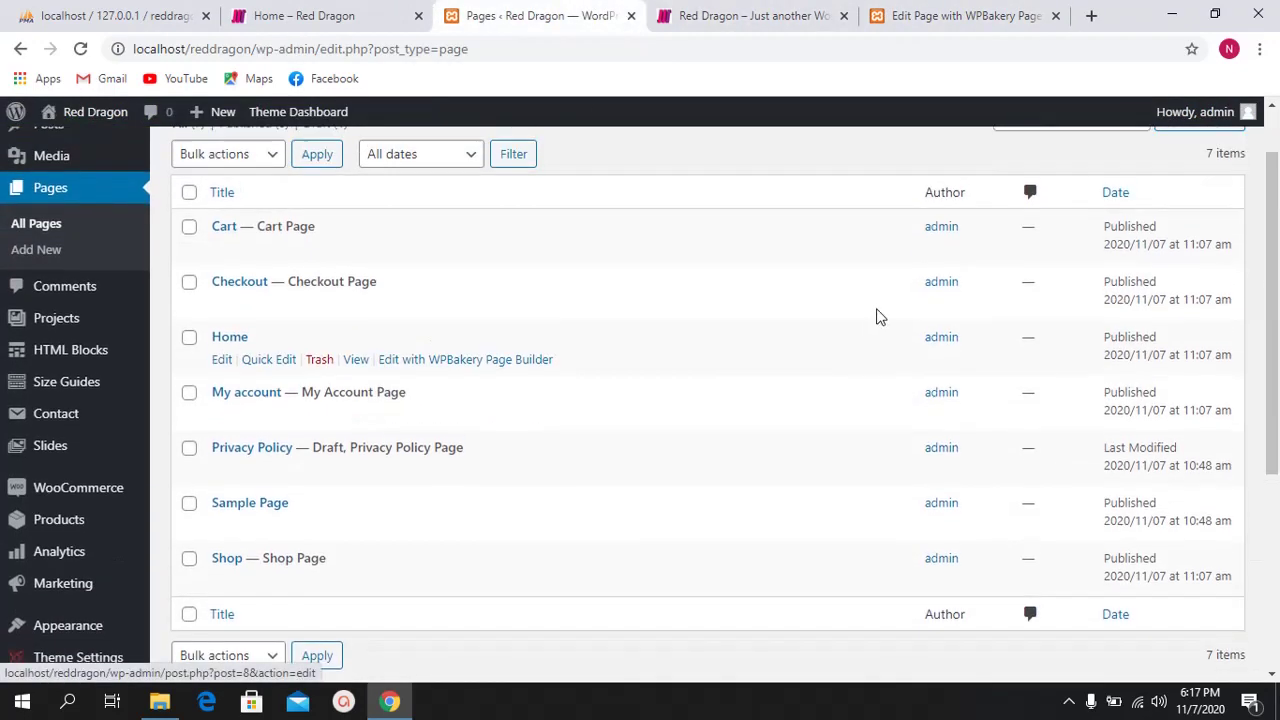
{"action": "left_click", "coordinate": [268, 160]}
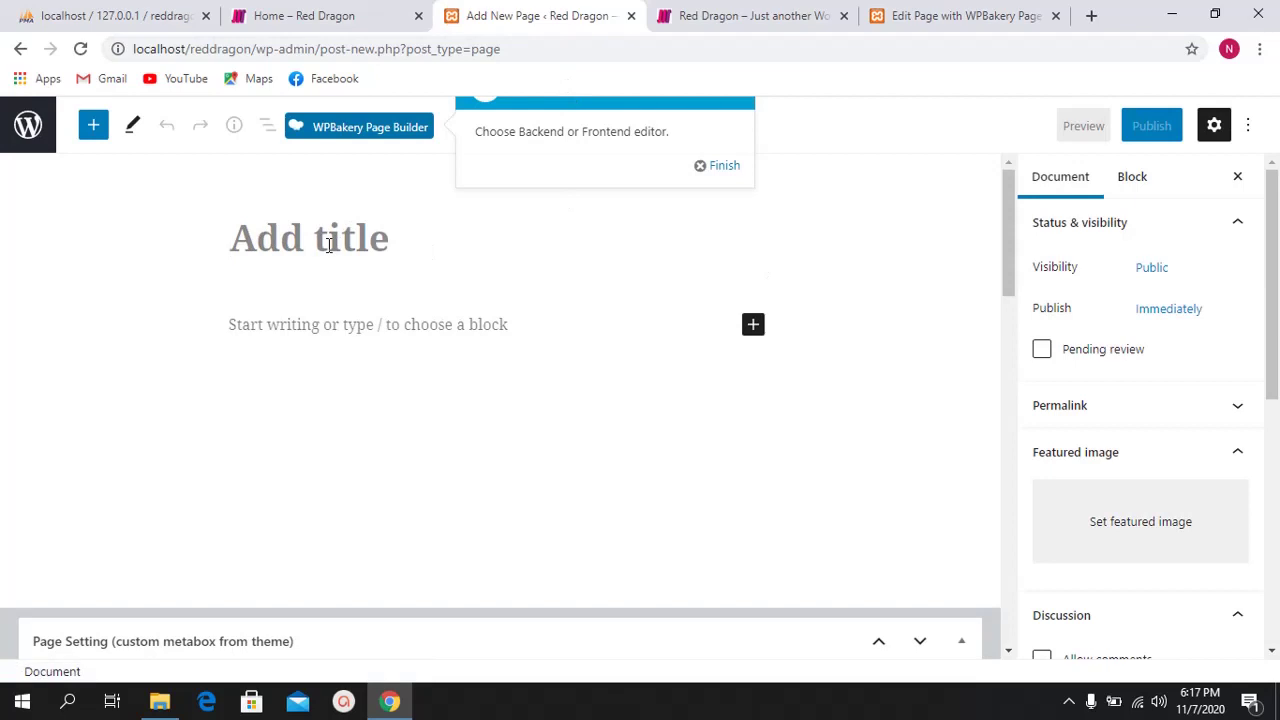
{"action": "type", "text": "Blog P"}
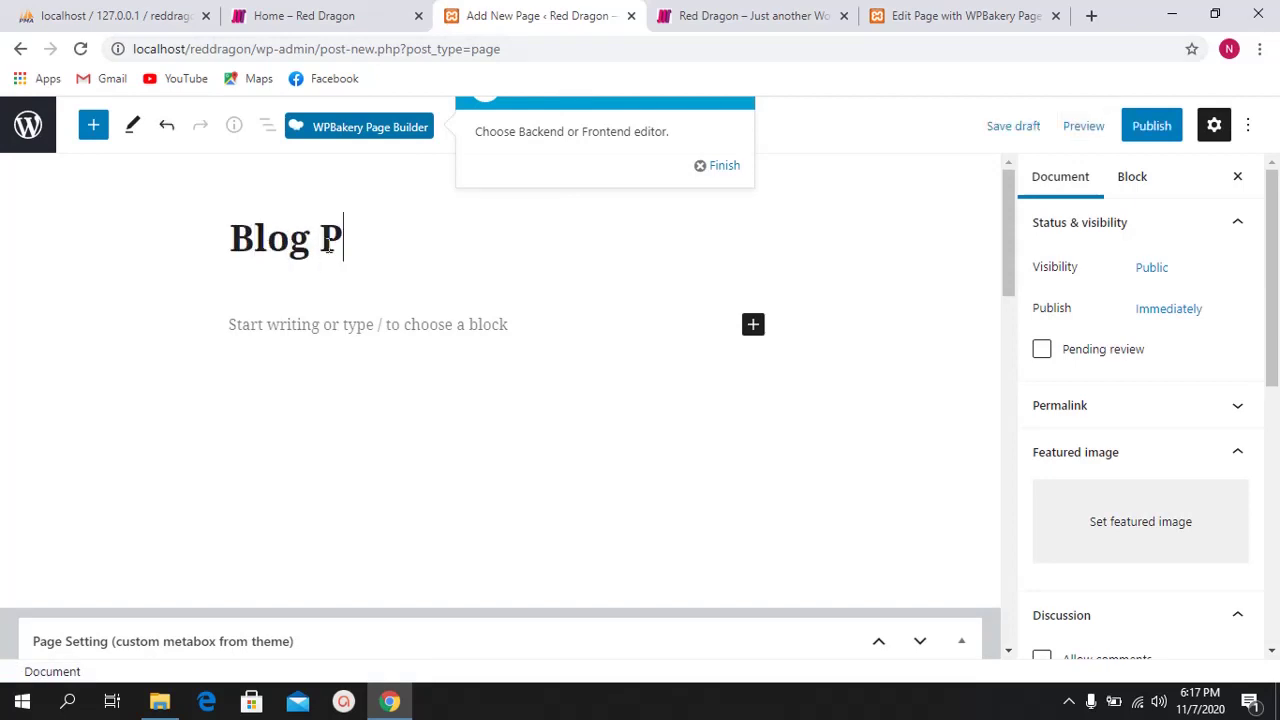
{"action": "type", "text": "age"}
{"action": "left_click", "coordinate": [462, 334]}
{"action": "scroll", "coordinate": [589, 306], "scroll_direction": "down", "scroll_amount": 5}
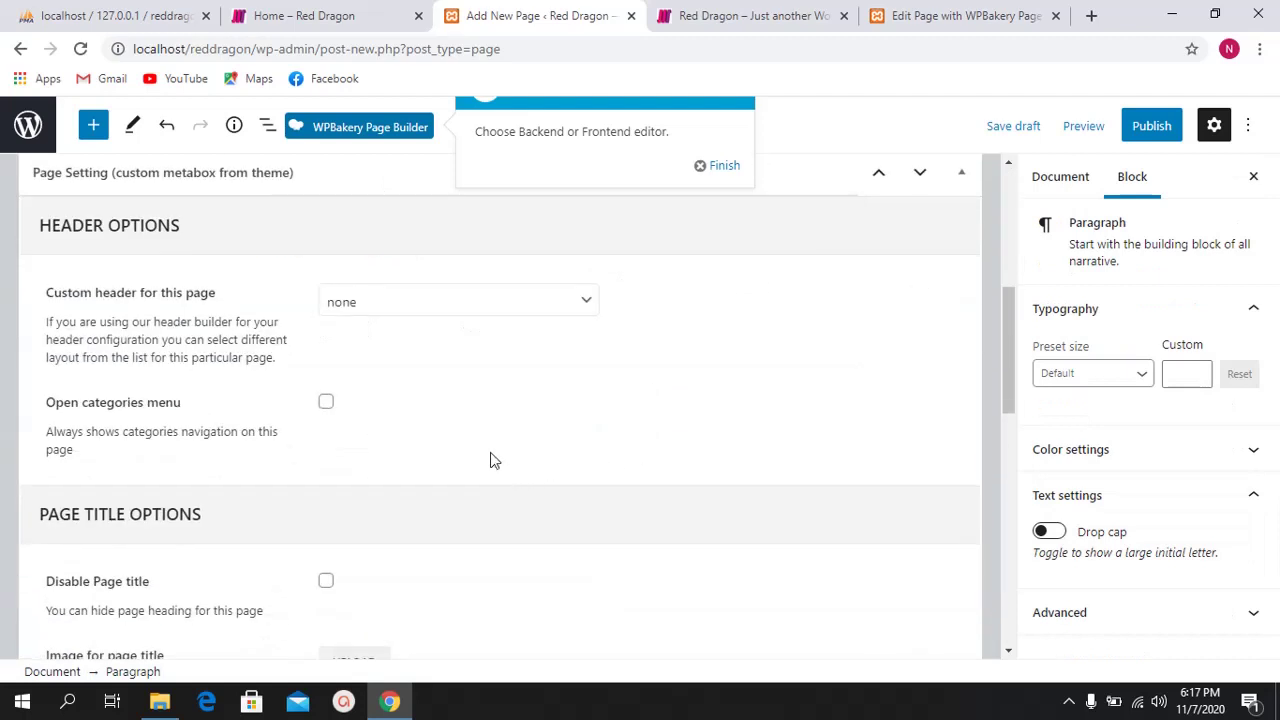
{"action": "scroll", "coordinate": [540, 440], "scroll_direction": "down", "scroll_amount": 1}
{"action": "left_click", "coordinate": [1151, 122]}
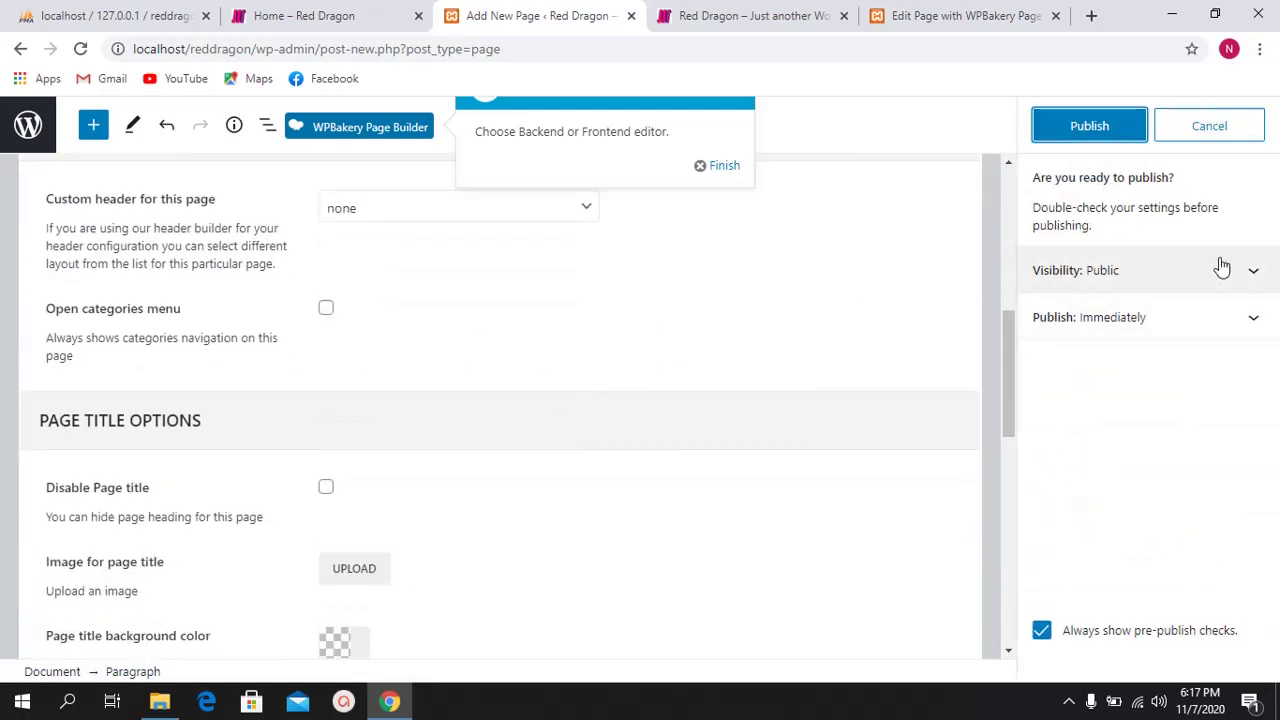
{"action": "left_click", "coordinate": [1112, 125]}
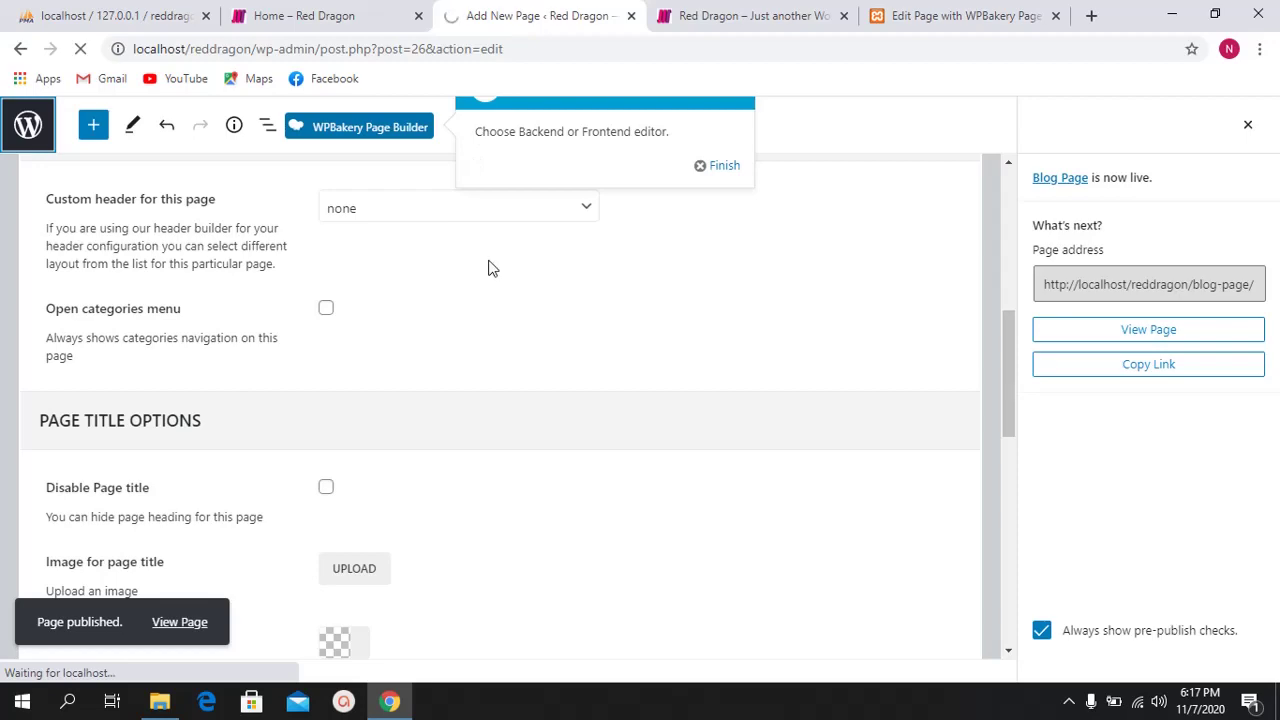
{"action": "scroll", "coordinate": [68, 371], "scroll_direction": "down", "scroll_amount": 3}
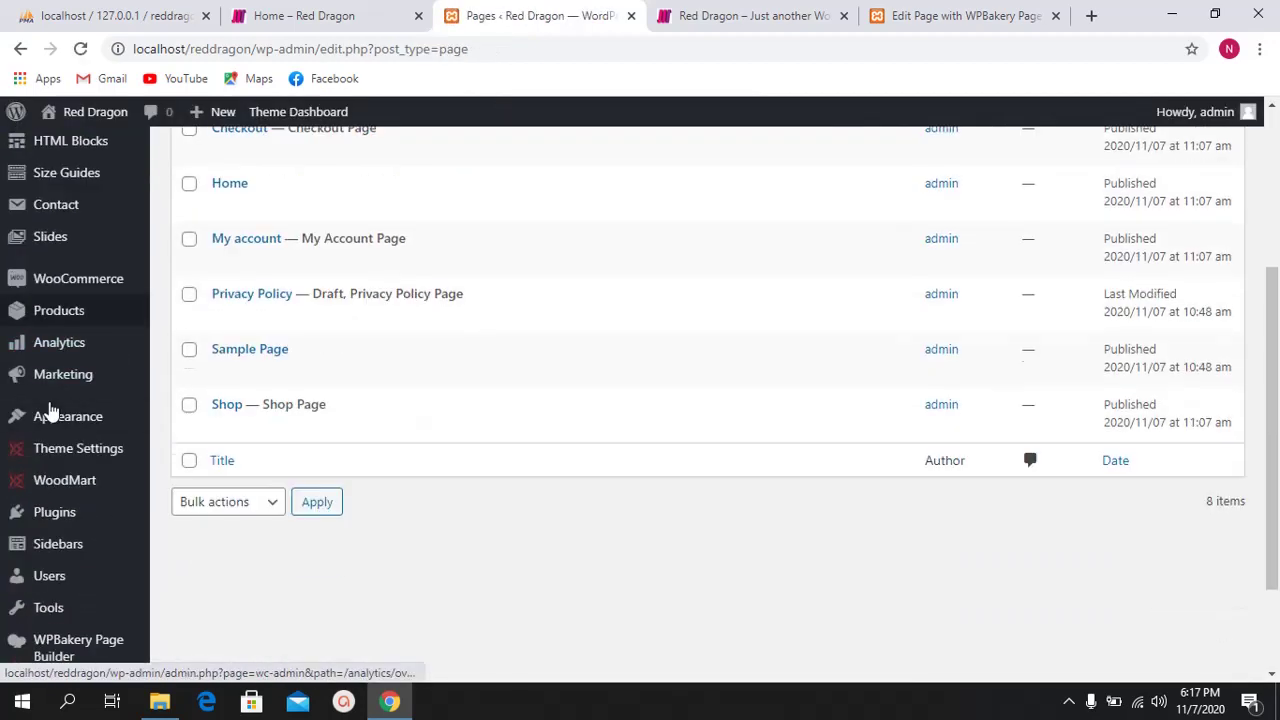
Step: In Reading Settings choose a static front page with Home as homepage and Blog Page as posts page, and save
{"action": "mouse_move", "coordinate": [66, 549]}
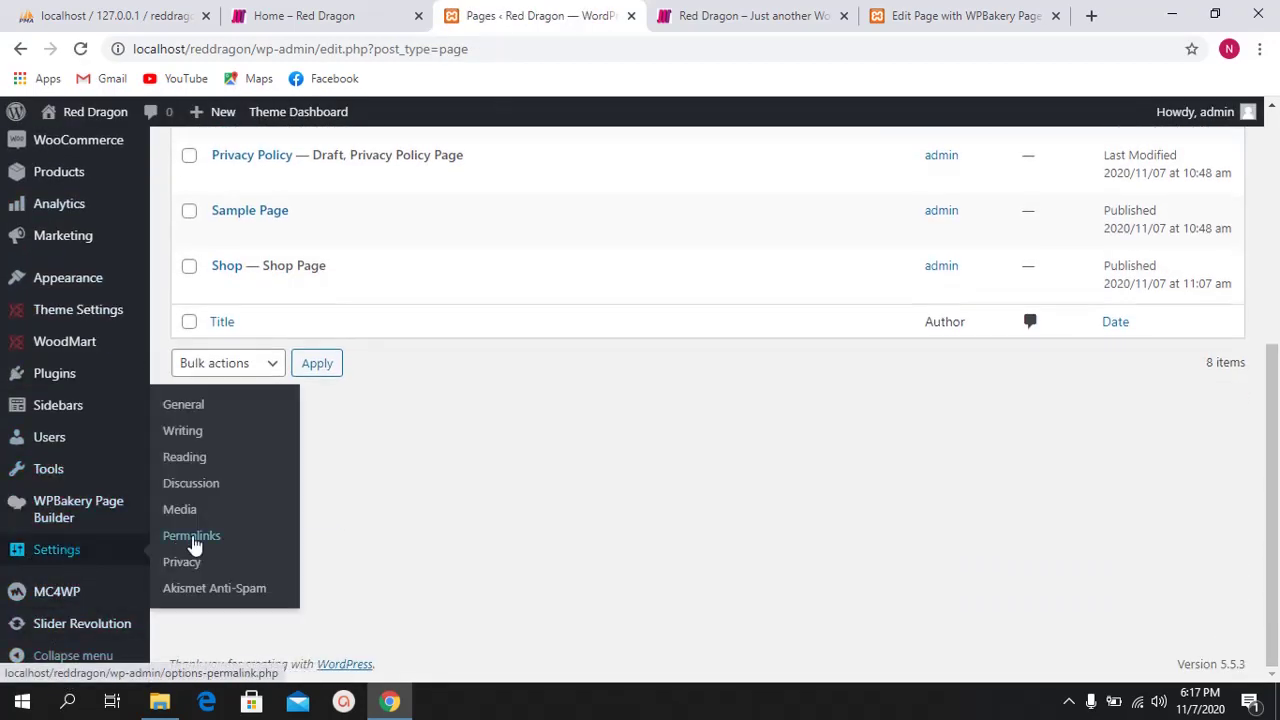
{"action": "left_click", "coordinate": [206, 458]}
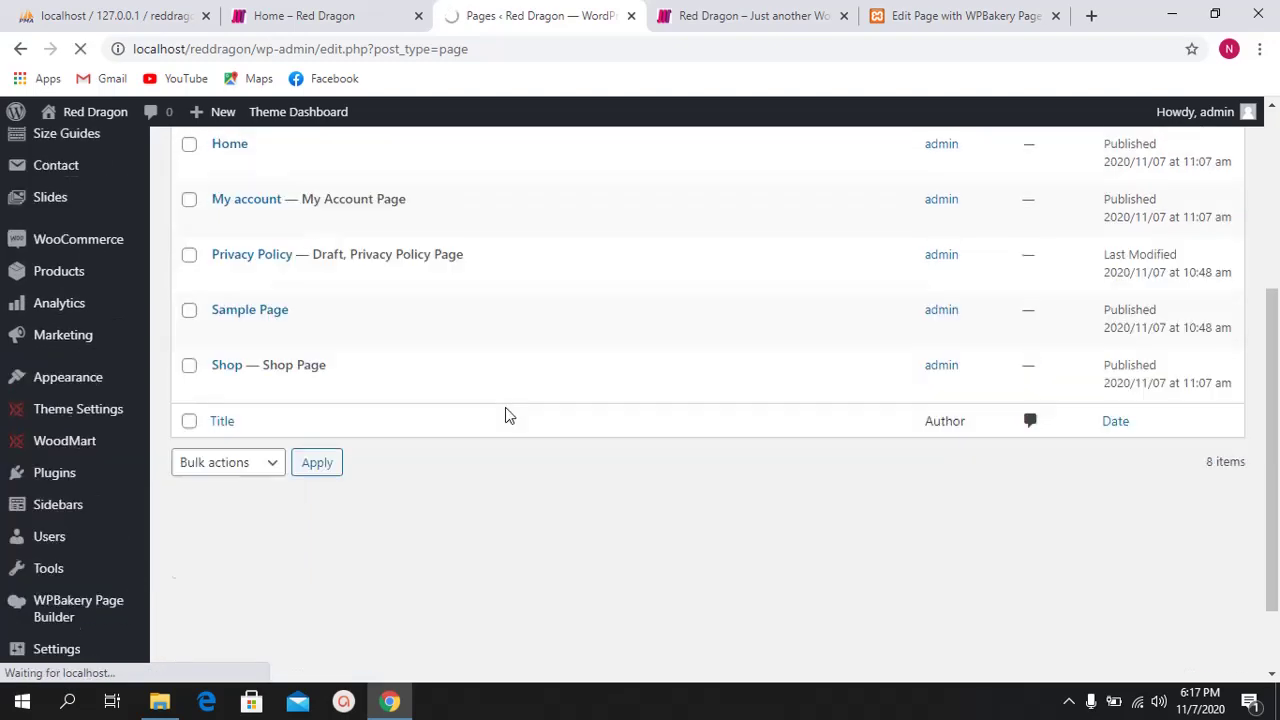
{"action": "scroll", "coordinate": [505, 415], "scroll_direction": "up", "scroll_amount": 4}
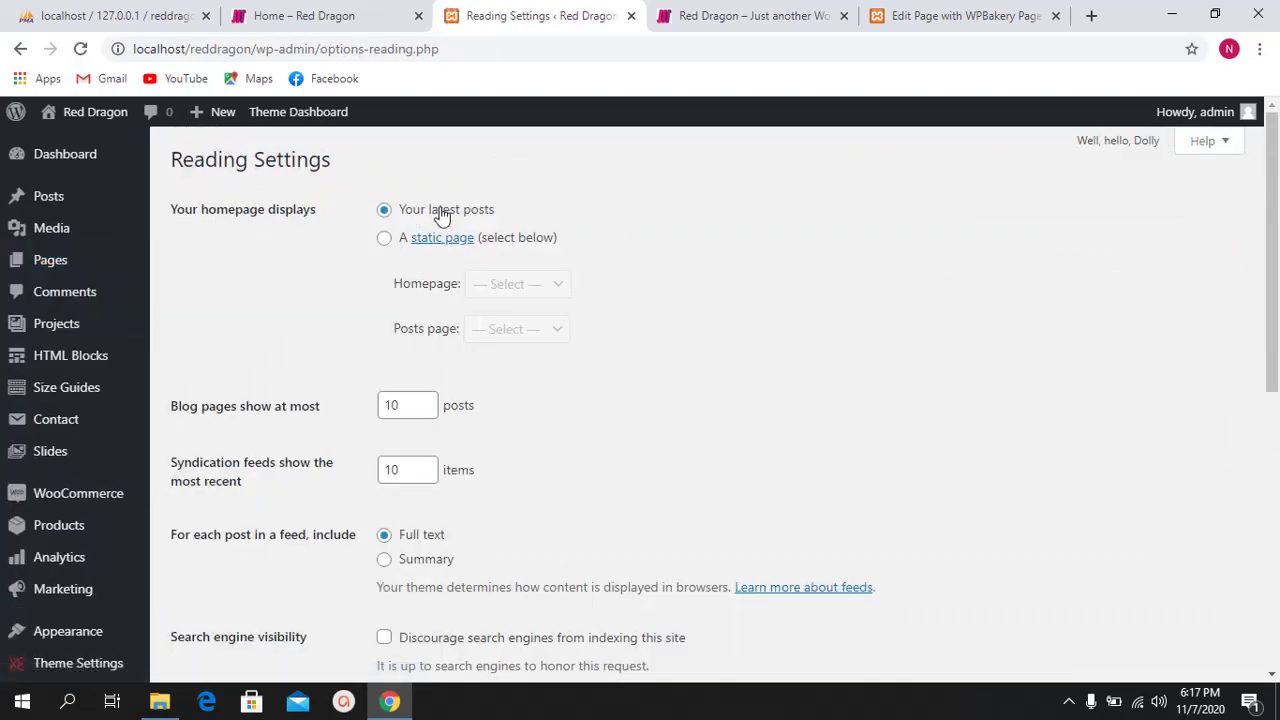
{"action": "left_click_drag", "start_coordinate": [172, 212], "coordinate": [257, 216]}
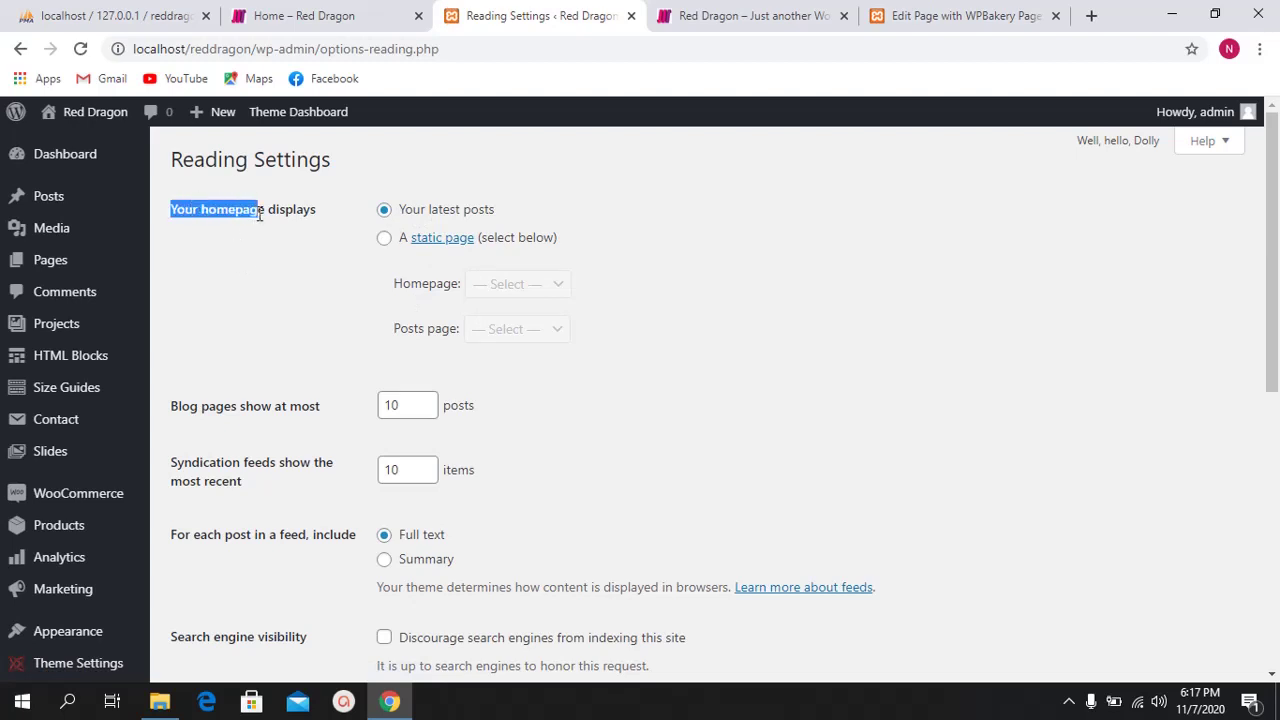
{"action": "left_click", "coordinate": [316, 213]}
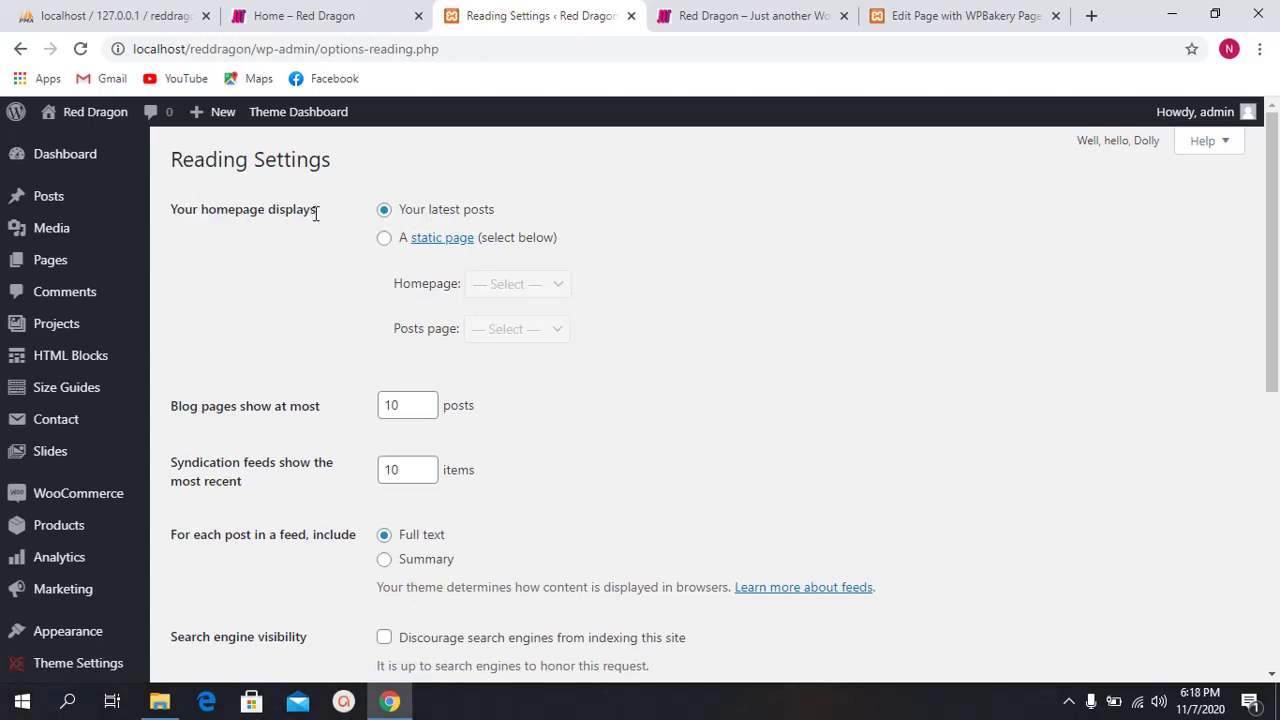
{"action": "left_click", "coordinate": [384, 239]}
{"action": "left_click", "coordinate": [507, 290]}
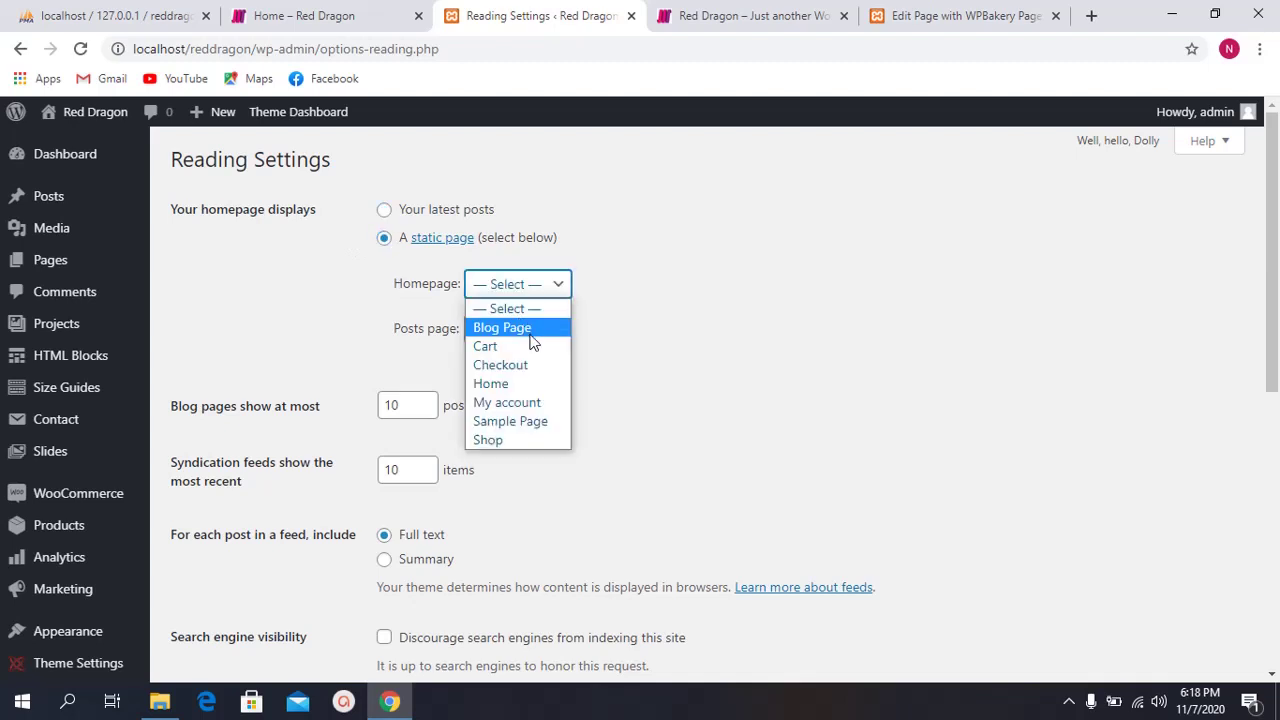
{"action": "left_click", "coordinate": [512, 388]}
{"action": "left_click", "coordinate": [518, 331]}
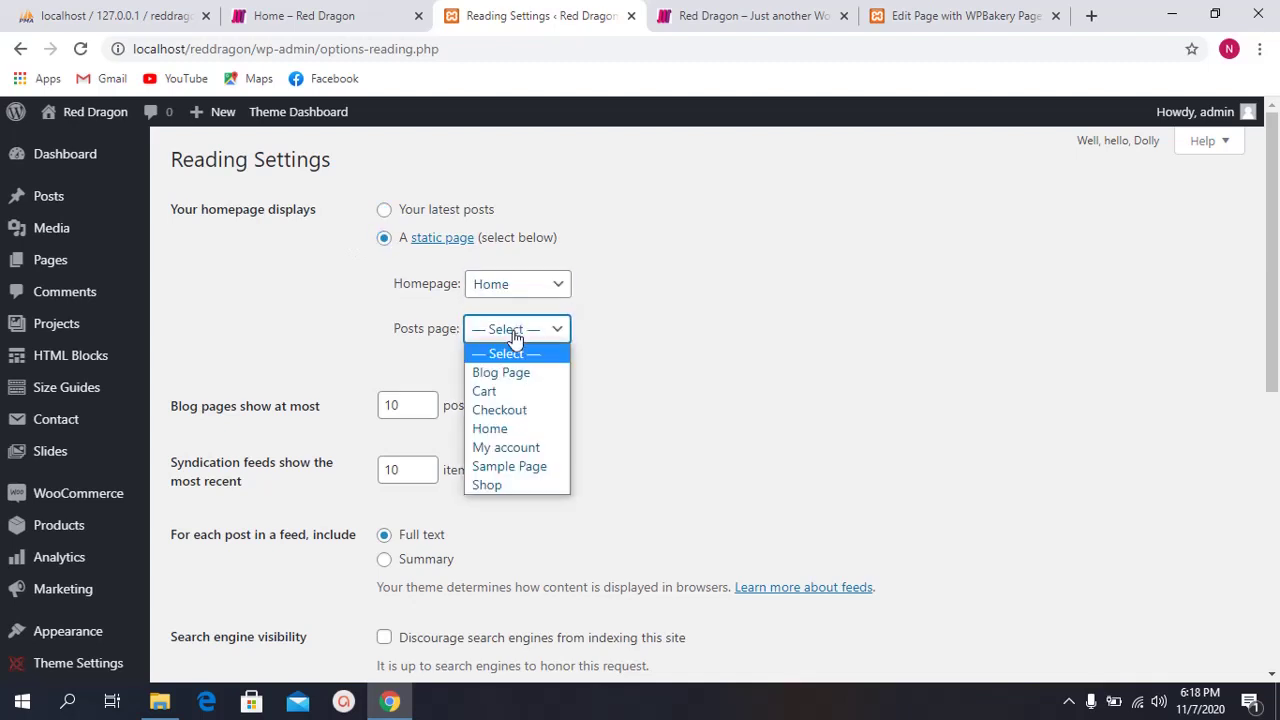
{"action": "left_click", "coordinate": [520, 388]}
{"action": "scroll", "coordinate": [300, 362], "scroll_direction": "down", "scroll_amount": 2}
{"action": "left_click", "coordinate": [222, 540]}
{"action": "left_click", "coordinate": [300, 16]}
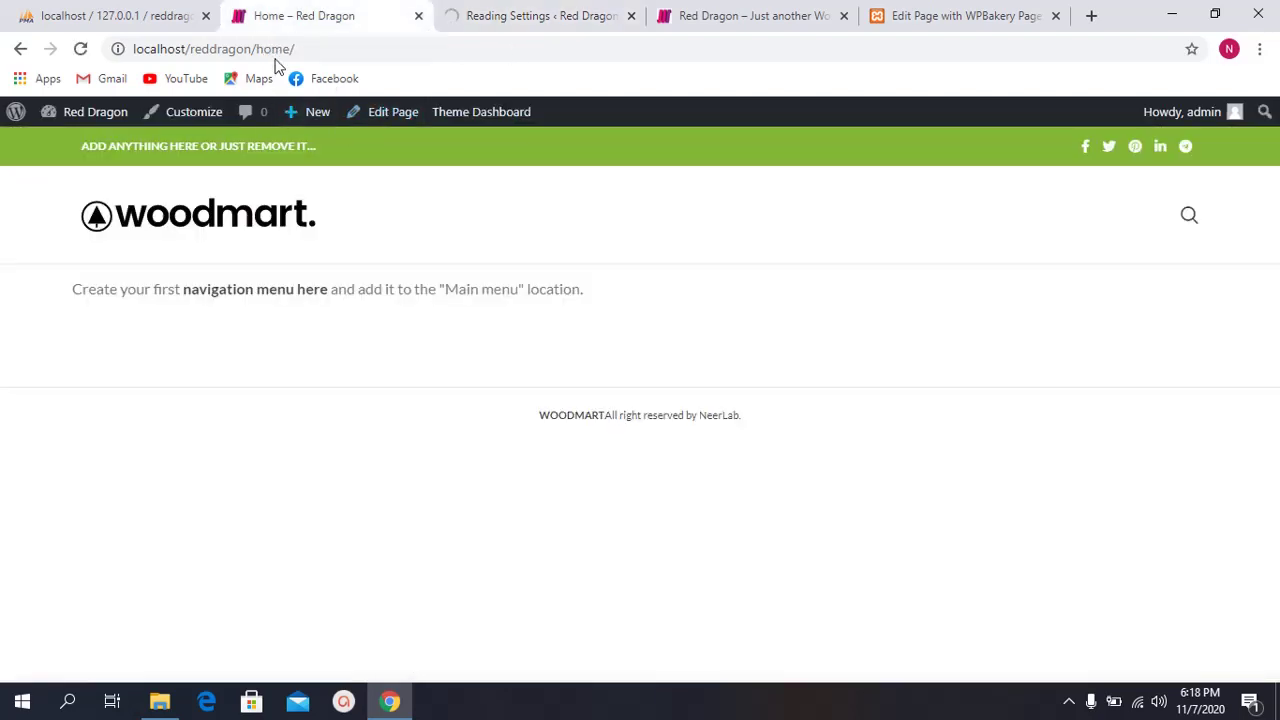
Step: Load the site root address without /home/ and scroll the Red Dragon front page to its footer
{"action": "left_click_drag", "start_coordinate": [254, 47], "coordinate": [326, 46]}
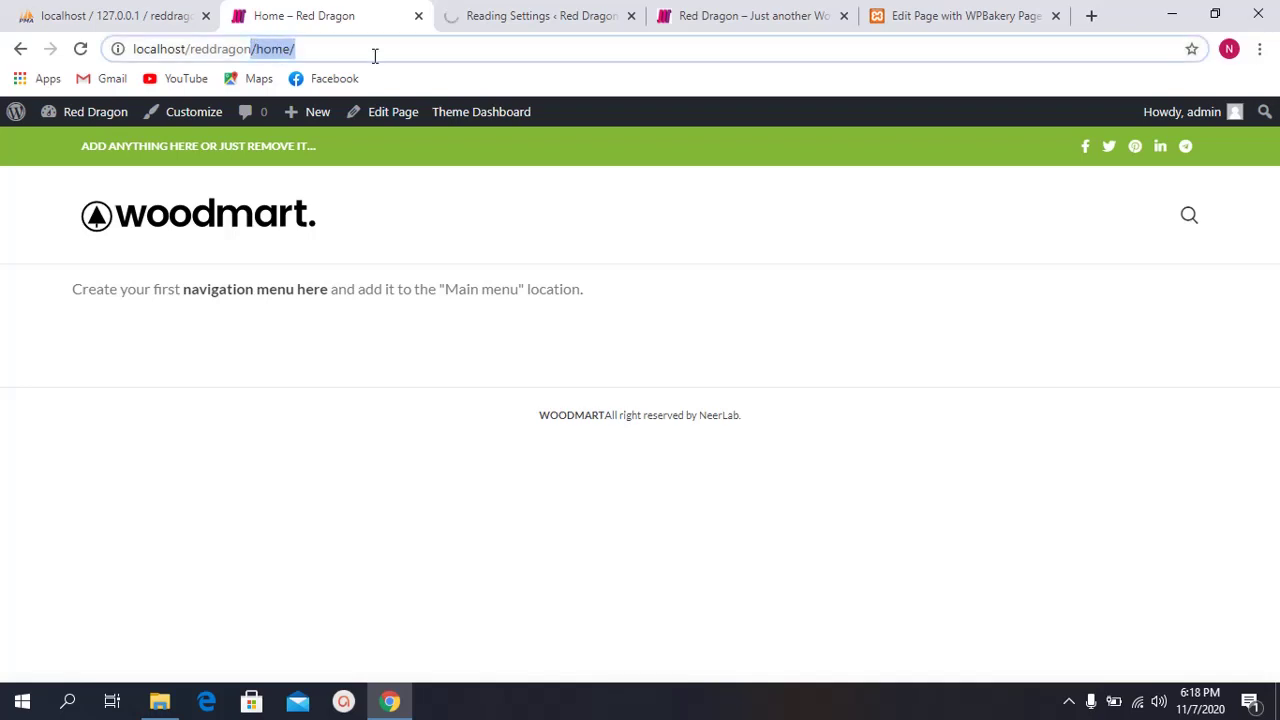
{"action": "key", "text": "BackSpace"}
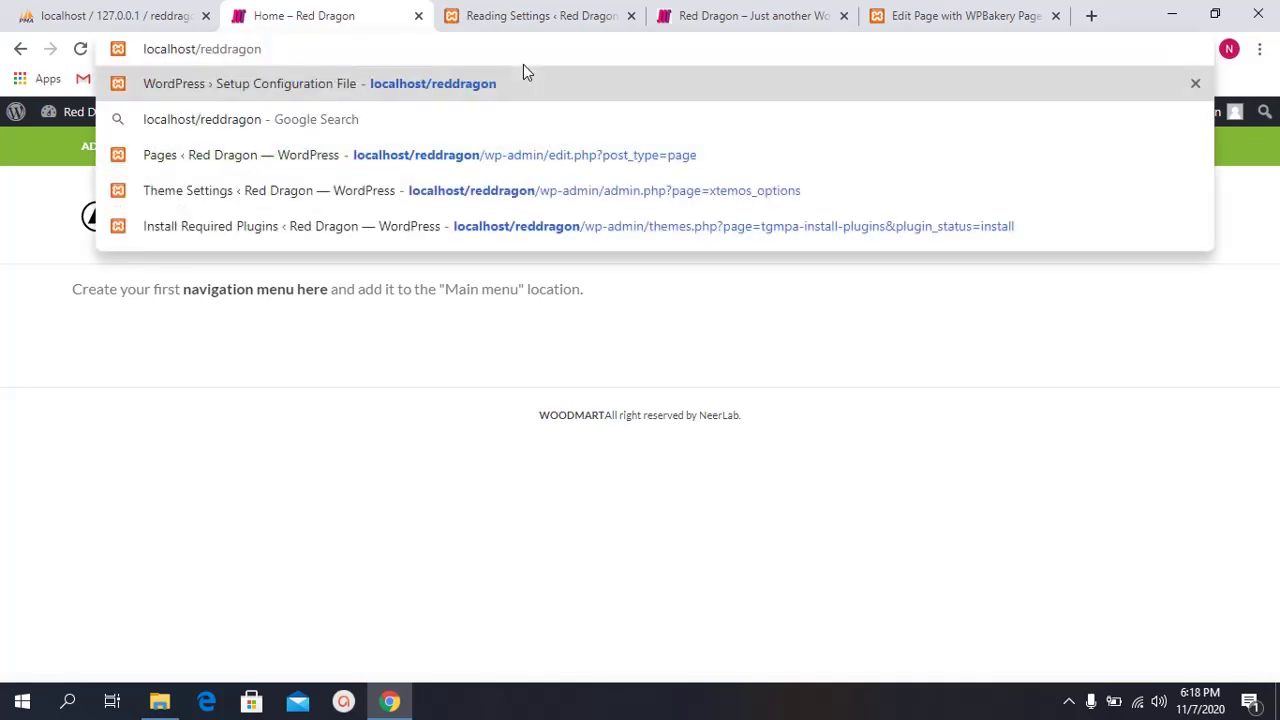
{"action": "key", "text": "Return"}
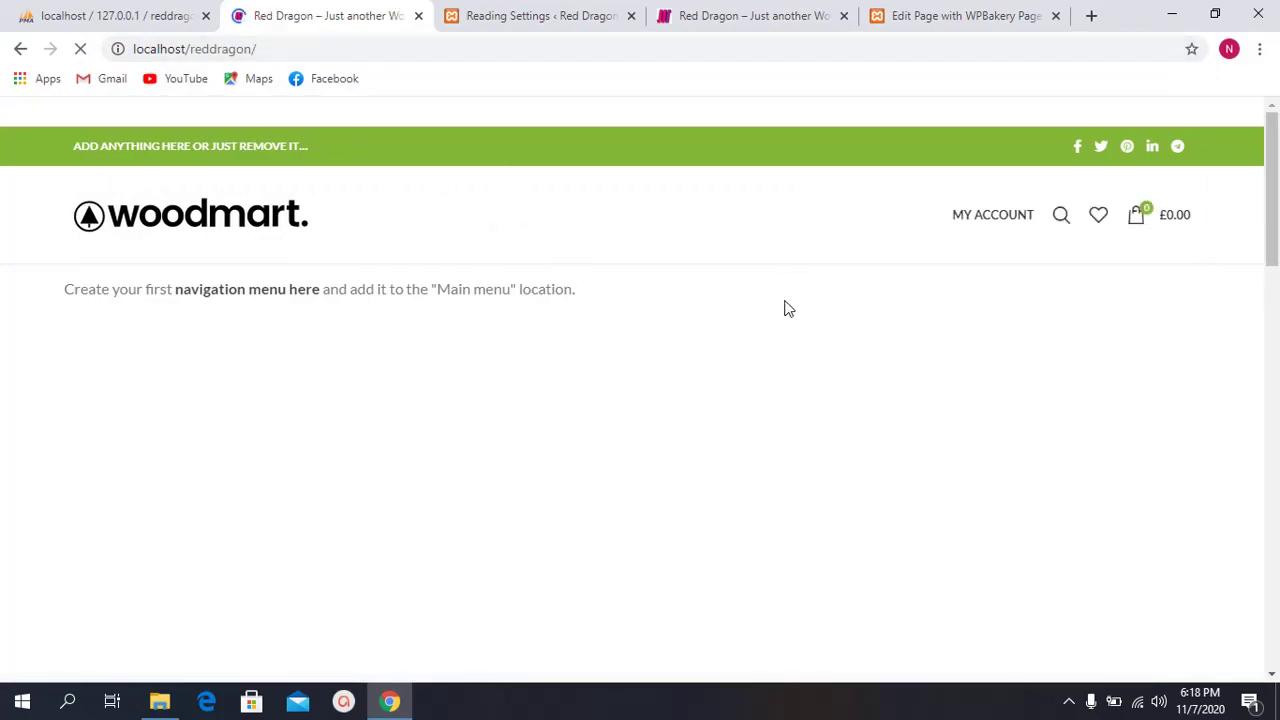
{"action": "scroll", "coordinate": [785, 306], "scroll_direction": "down", "scroll_amount": 1}
{"action": "scroll", "coordinate": [782, 297], "scroll_direction": "down", "scroll_amount": 12}
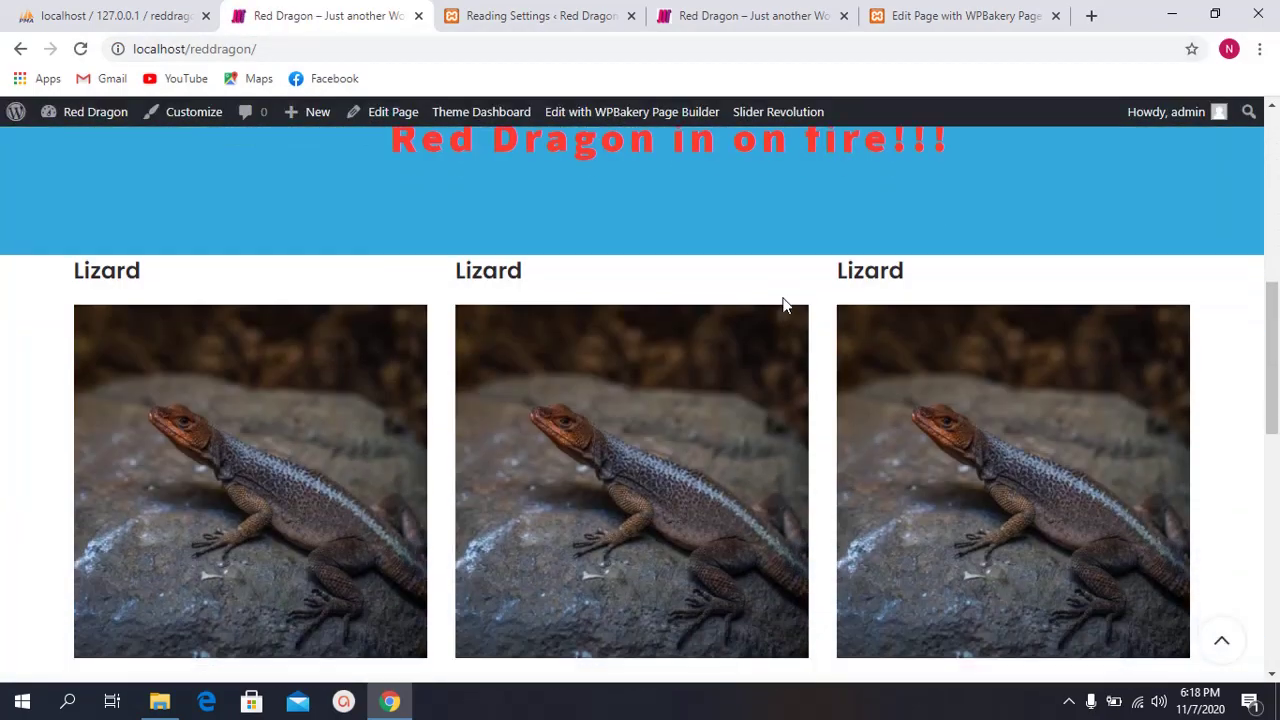
{"action": "scroll", "coordinate": [780, 290], "scroll_direction": "up", "scroll_amount": 15}
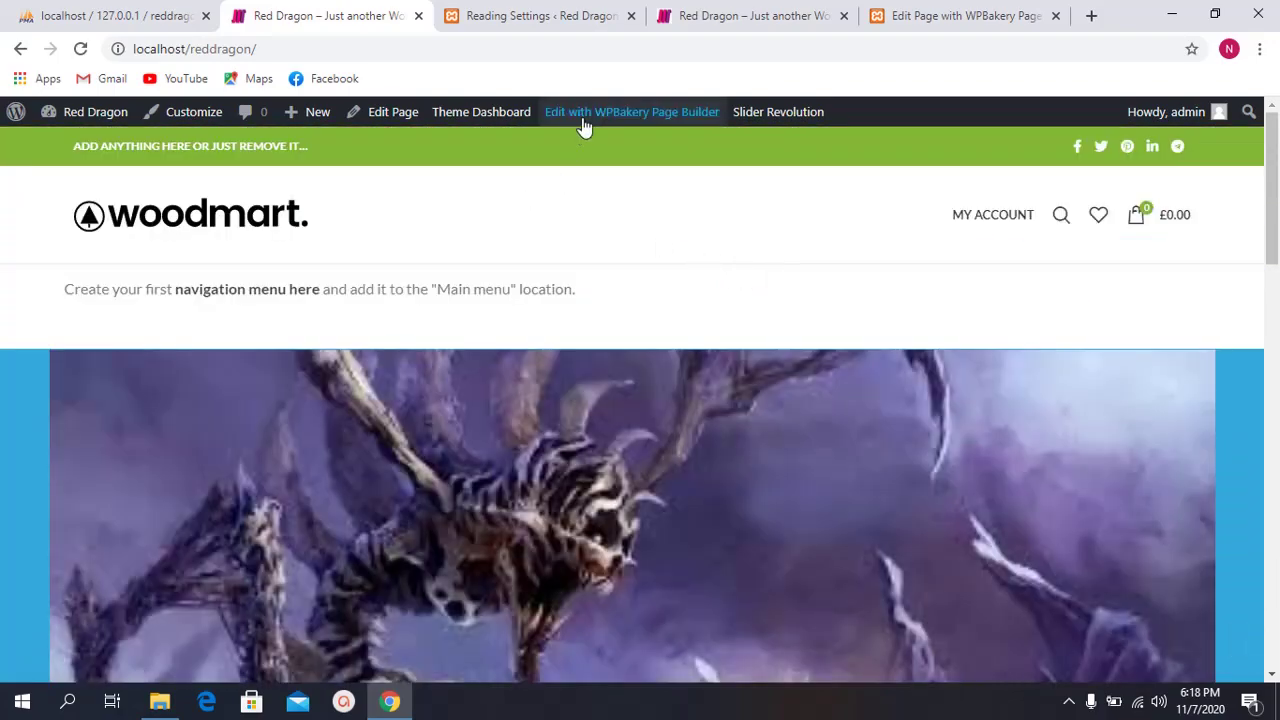
{"action": "scroll", "coordinate": [608, 223], "scroll_direction": "down", "scroll_amount": 20}
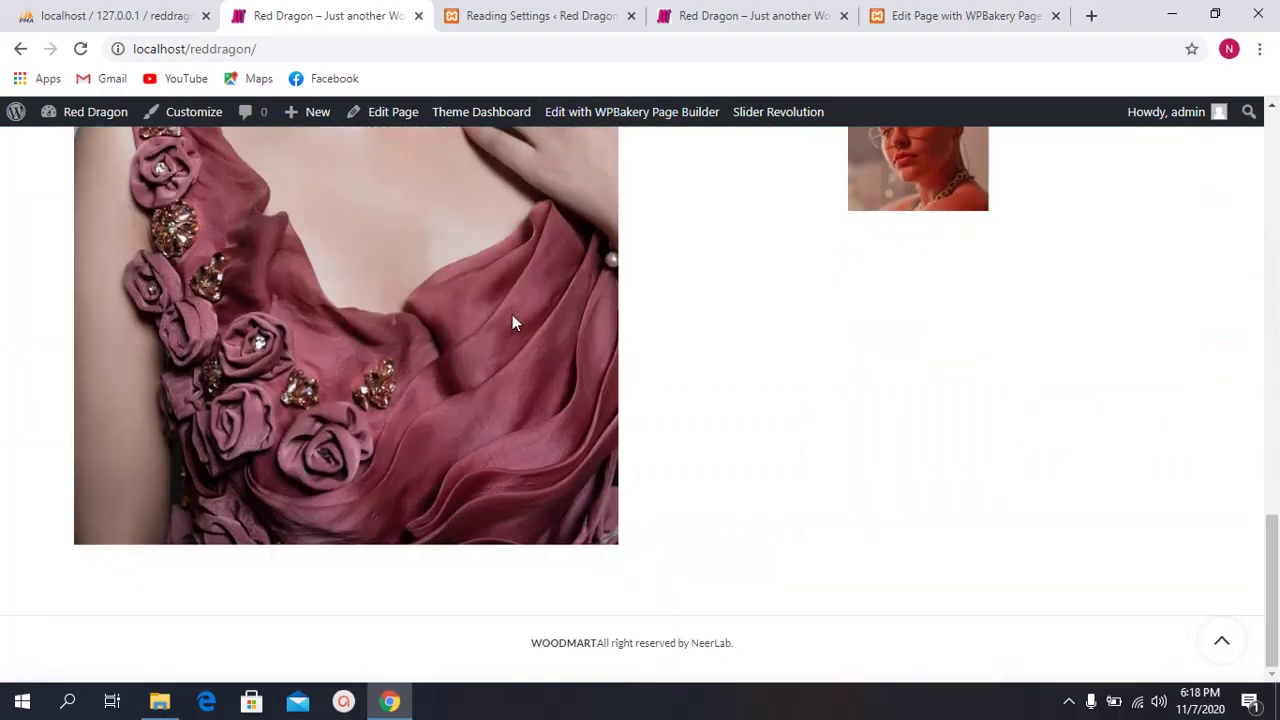
{"action": "scroll", "coordinate": [534, 277], "scroll_direction": "up", "scroll_amount": 3}
{"action": "scroll", "coordinate": [549, 355], "scroll_direction": "up", "scroll_amount": 6}
{"action": "scroll", "coordinate": [549, 352], "scroll_direction": "down", "scroll_amount": 7}
{"action": "scroll", "coordinate": [610, 400], "scroll_direction": "up", "scroll_amount": 10}
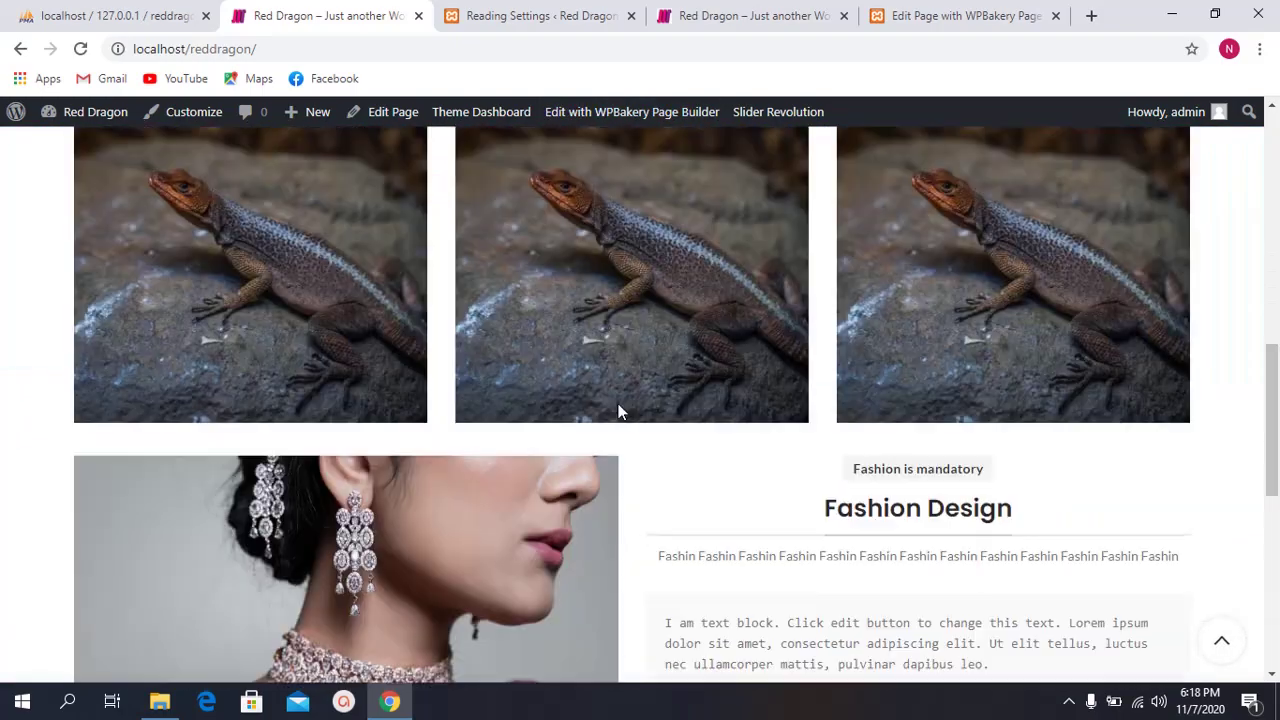
{"action": "scroll", "coordinate": [603, 390], "scroll_direction": "down", "scroll_amount": 6}
{"action": "scroll", "coordinate": [603, 390], "scroll_direction": "up", "scroll_amount": 5}
{"action": "scroll", "coordinate": [615, 380], "scroll_direction": "down", "scroll_amount": 2}
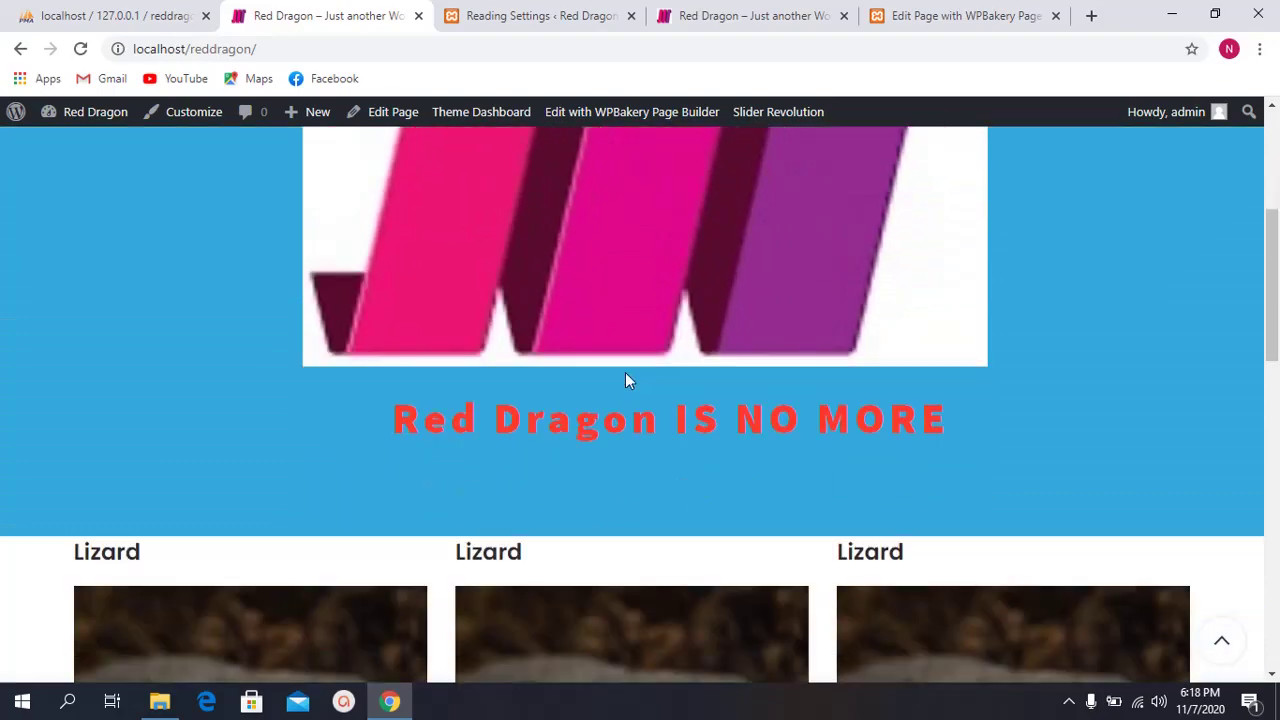
{"action": "scroll", "coordinate": [800, 372], "scroll_direction": "up", "scroll_amount": 1}
{"action": "scroll", "coordinate": [523, 369], "scroll_direction": "up", "scroll_amount": 1}
{"action": "scroll", "coordinate": [523, 366], "scroll_direction": "down", "scroll_amount": 1}
{"action": "scroll", "coordinate": [750, 440], "scroll_direction": "up", "scroll_amount": 2}
{"action": "scroll", "coordinate": [746, 430], "scroll_direction": "down", "scroll_amount": 15}
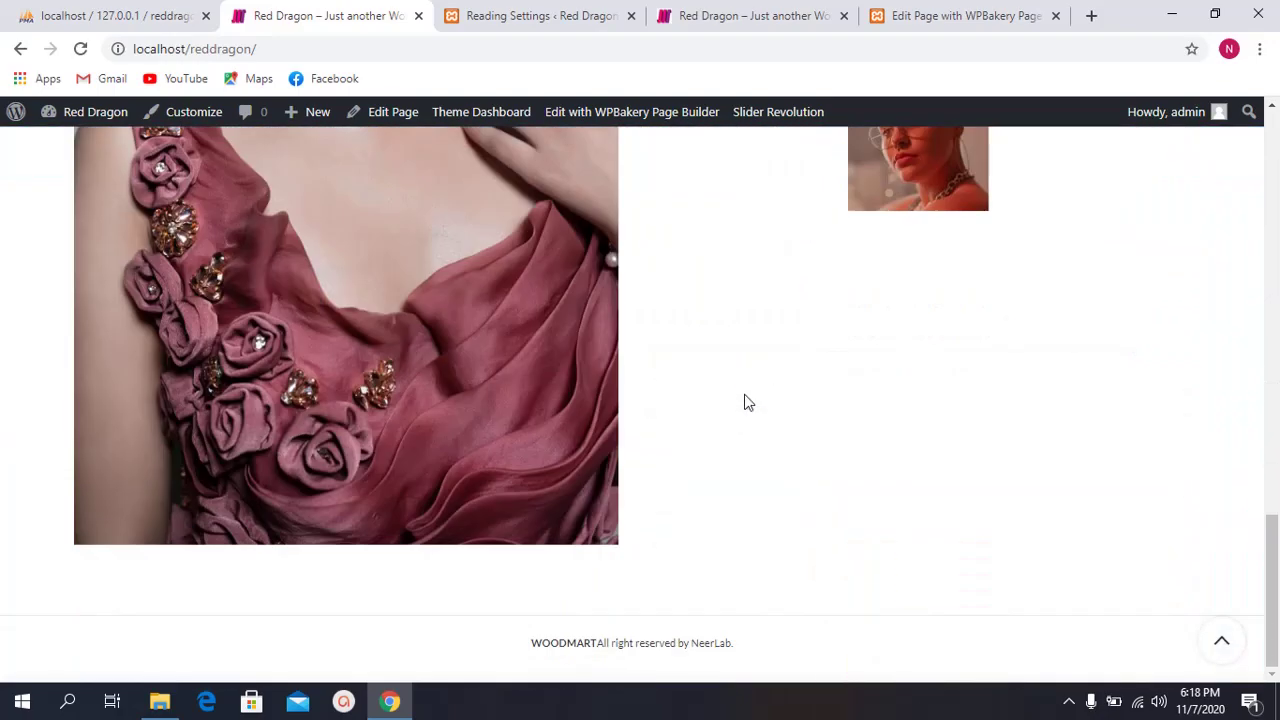
Step: Return to the Reading Settings page and scroll down the admin sidebar
{"action": "left_click", "coordinate": [486, 12]}
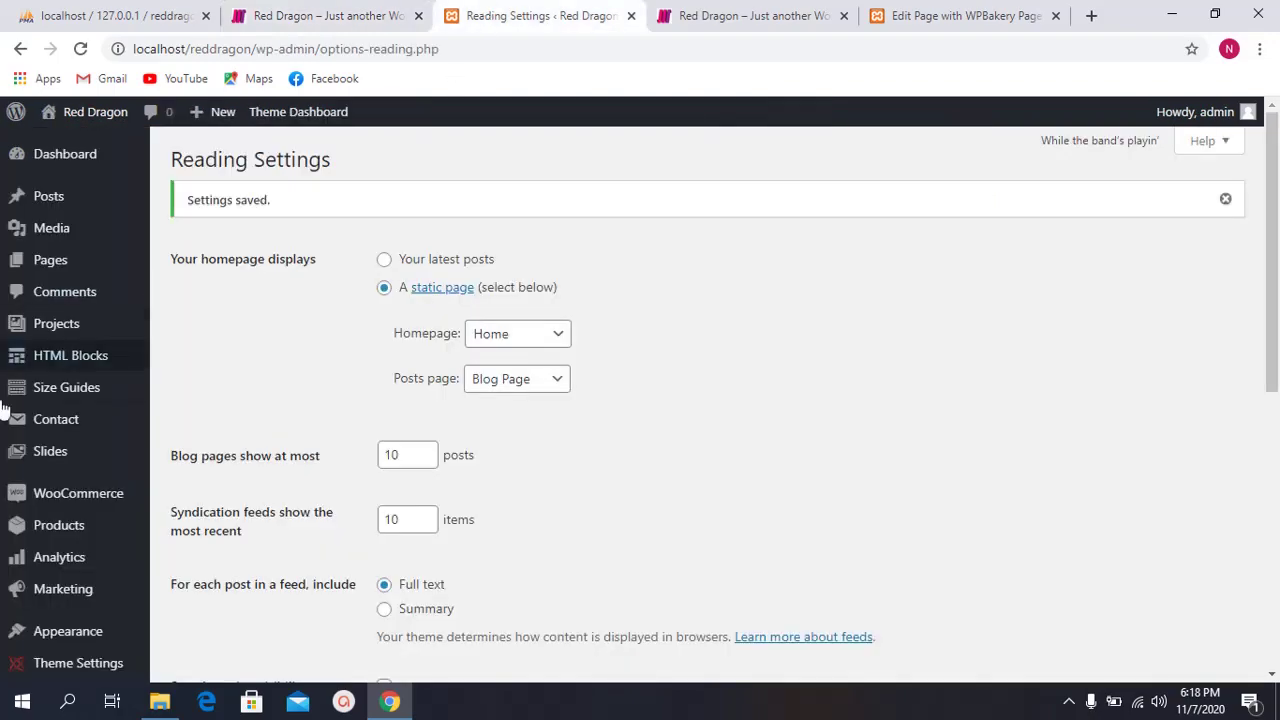
{"action": "left_click", "coordinate": [398, 12]}
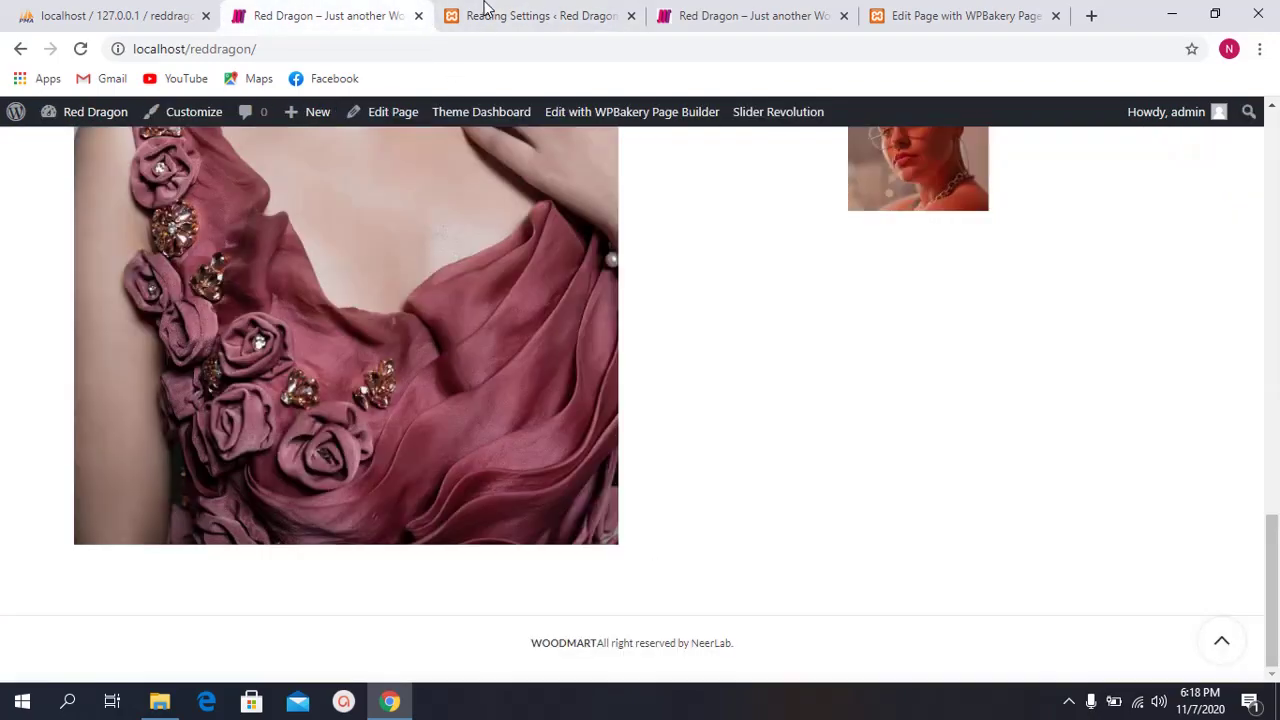
{"action": "left_click", "coordinate": [530, 15]}
{"action": "scroll", "coordinate": [418, 163], "scroll_direction": "down", "scroll_amount": 3}
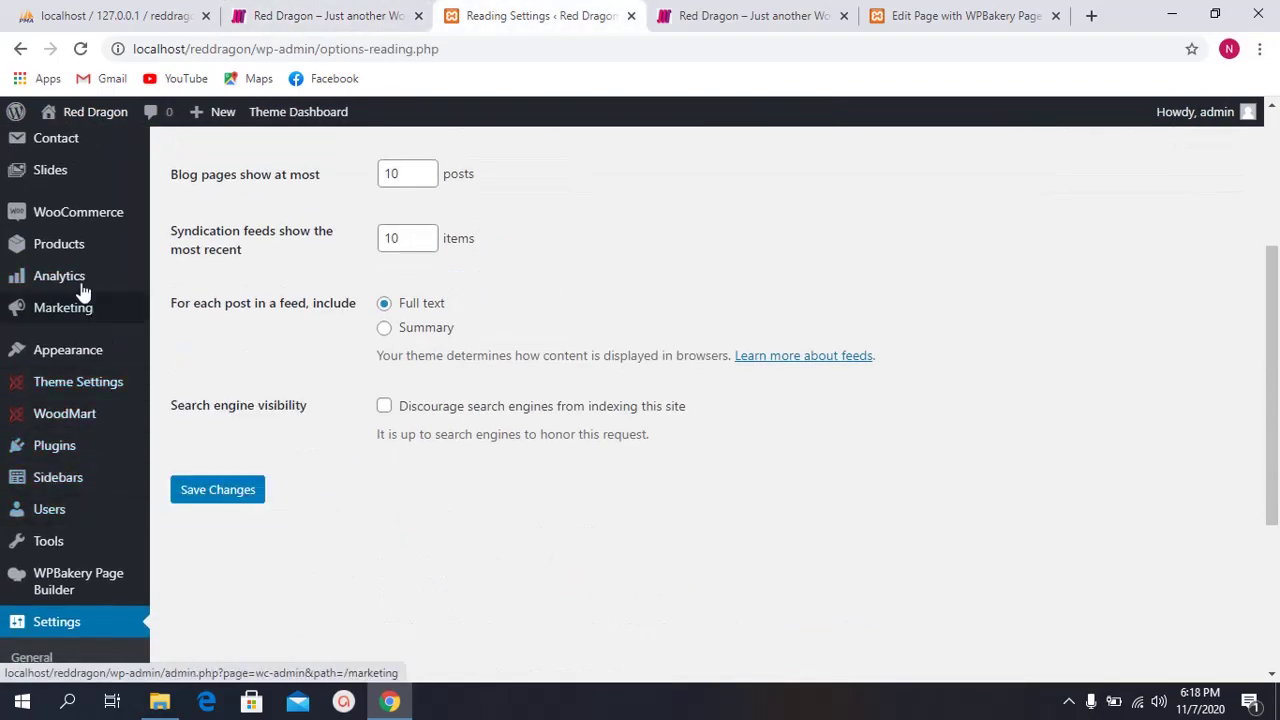
{"action": "scroll", "coordinate": [78, 270], "scroll_direction": "up", "scroll_amount": 1}
{"action": "scroll", "coordinate": [72, 290], "scroll_direction": "down", "scroll_amount": 1}
Step: Open Appearance > Widgets and inspect the Footer Column 1–4 areas, leaving Footer Column 1 open
{"action": "mouse_move", "coordinate": [86, 348]}
{"action": "left_click", "coordinate": [209, 420]}
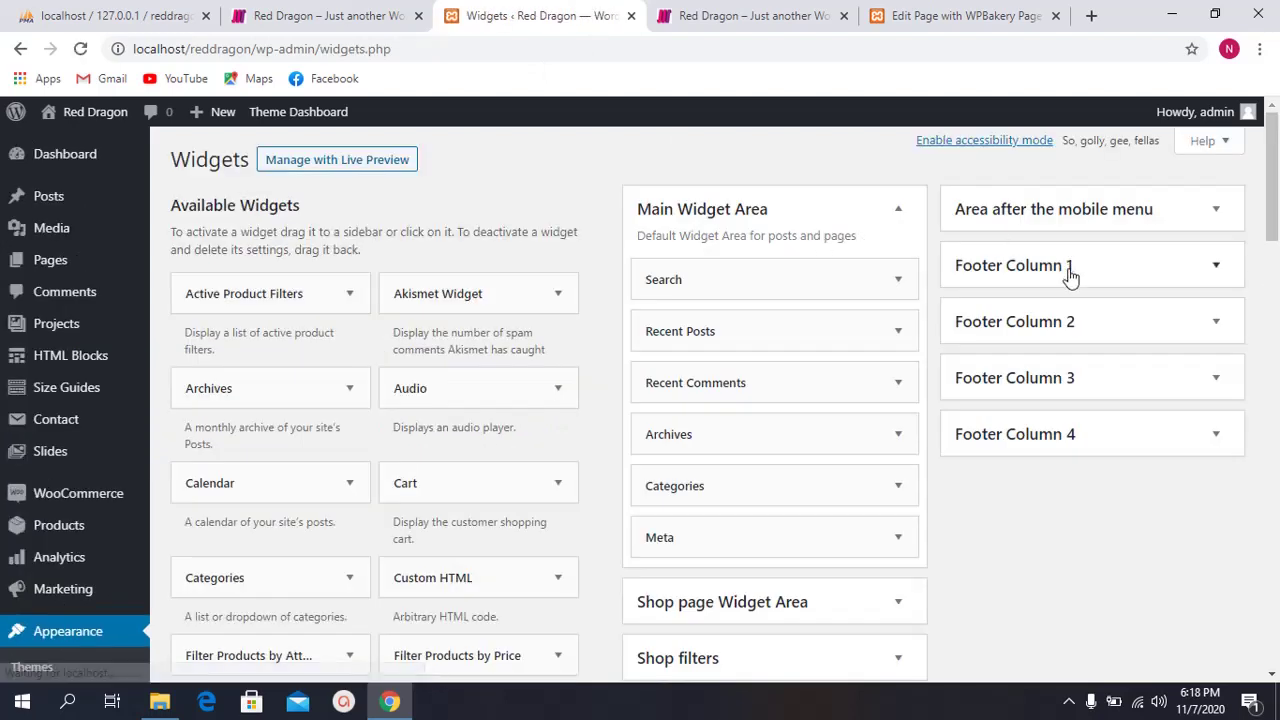
{"action": "left_click", "coordinate": [1066, 266]}
{"action": "left_click", "coordinate": [1088, 286]}
{"action": "left_click", "coordinate": [1071, 329]}
{"action": "left_click", "coordinate": [1071, 318]}
{"action": "left_click", "coordinate": [1083, 378]}
{"action": "left_click", "coordinate": [1081, 380]}
{"action": "left_click", "coordinate": [1086, 440]}
{"action": "left_click", "coordinate": [1086, 440]}
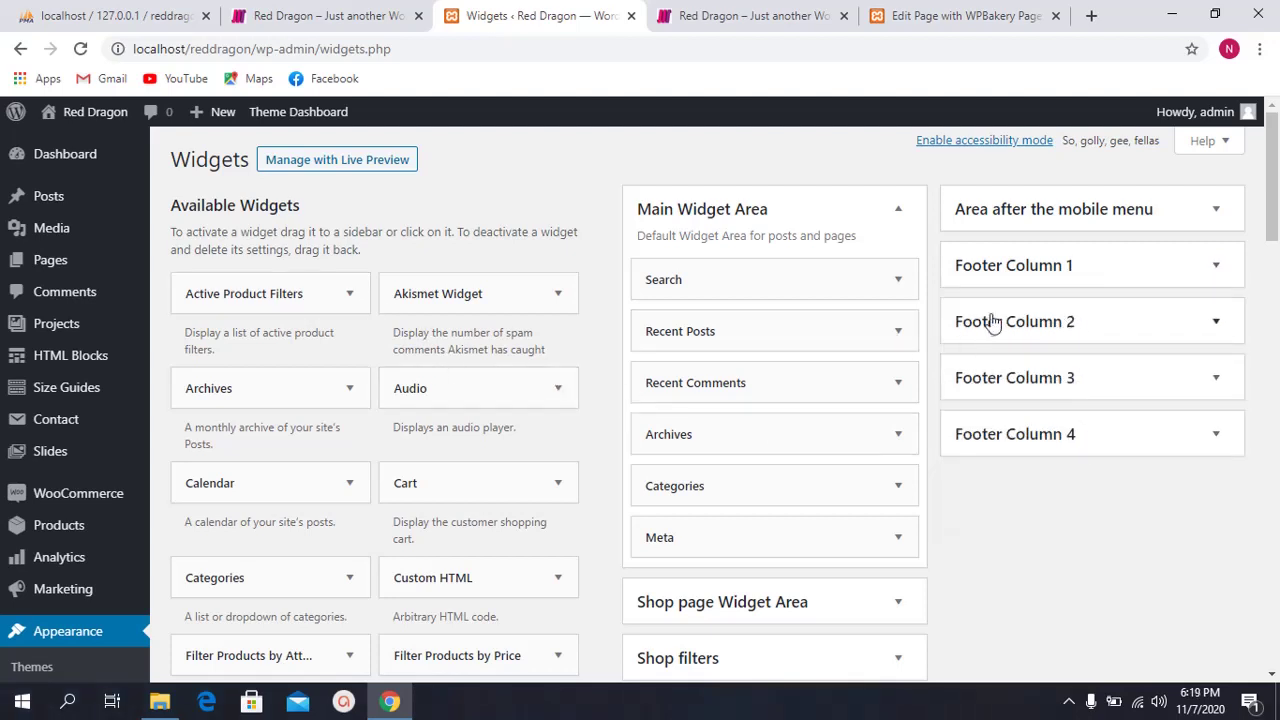
{"action": "left_click", "coordinate": [1120, 265]}
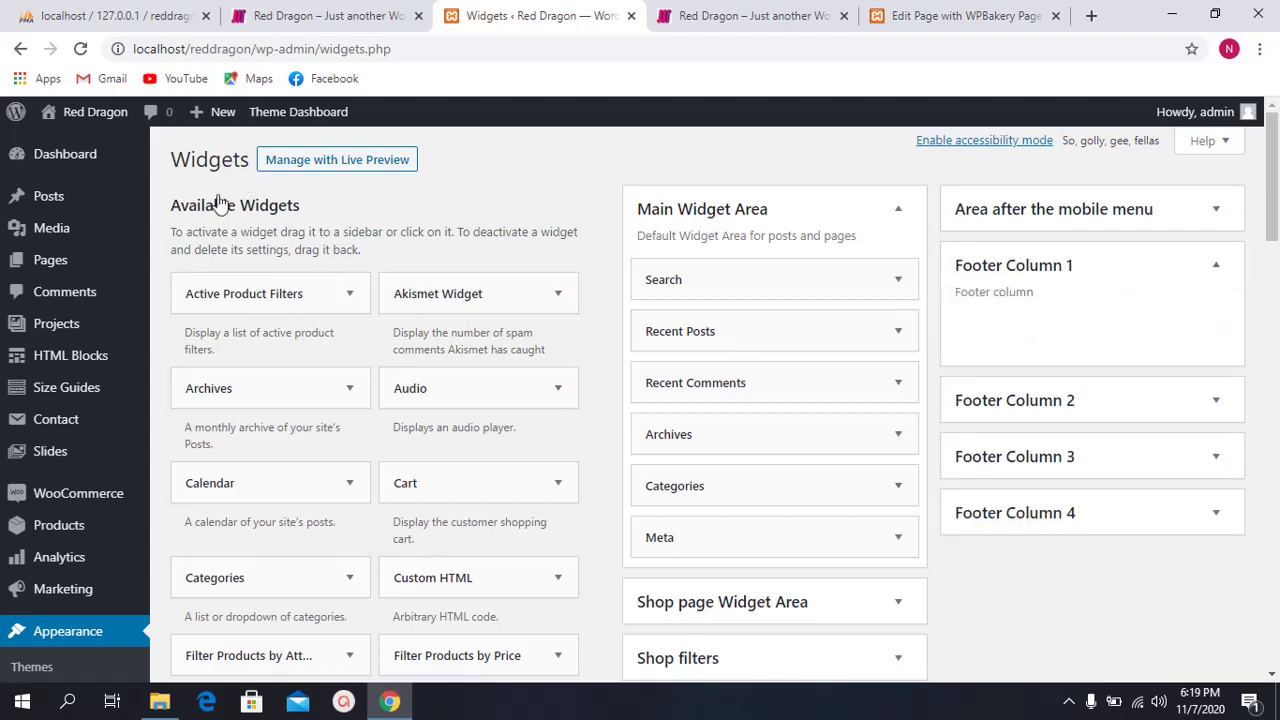
Step: Add a Custom HTML widget to Footer Column 1
{"action": "scroll", "coordinate": [485, 335], "scroll_direction": "down", "scroll_amount": 1}
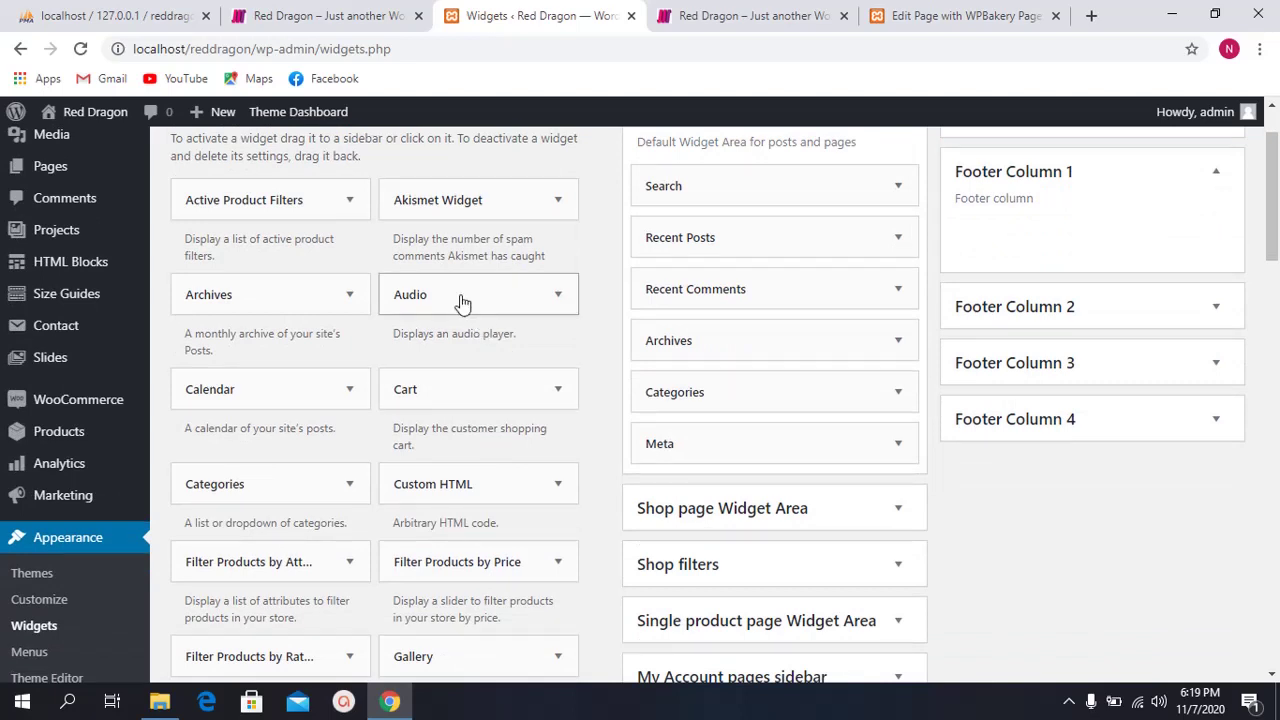
{"action": "scroll", "coordinate": [466, 400], "scroll_direction": "down", "scroll_amount": 1}
{"action": "left_click", "coordinate": [489, 396]}
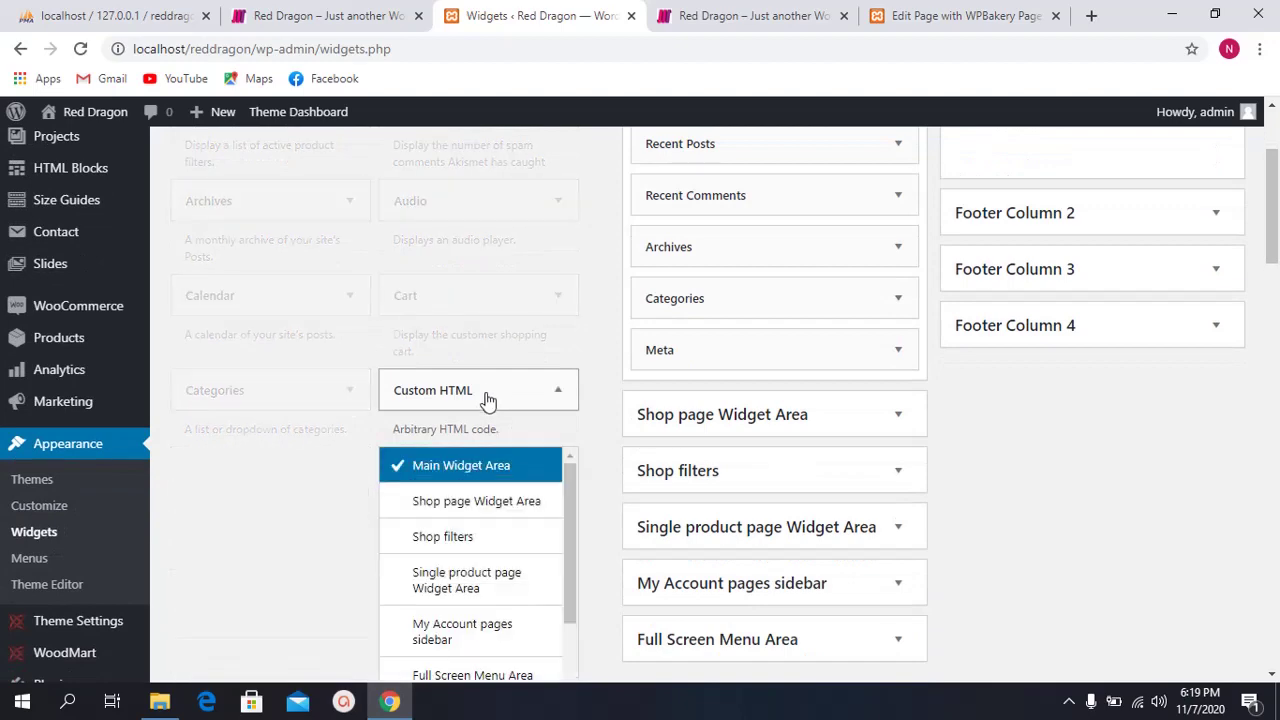
{"action": "scroll", "coordinate": [470, 420], "scroll_direction": "down", "scroll_amount": 5}
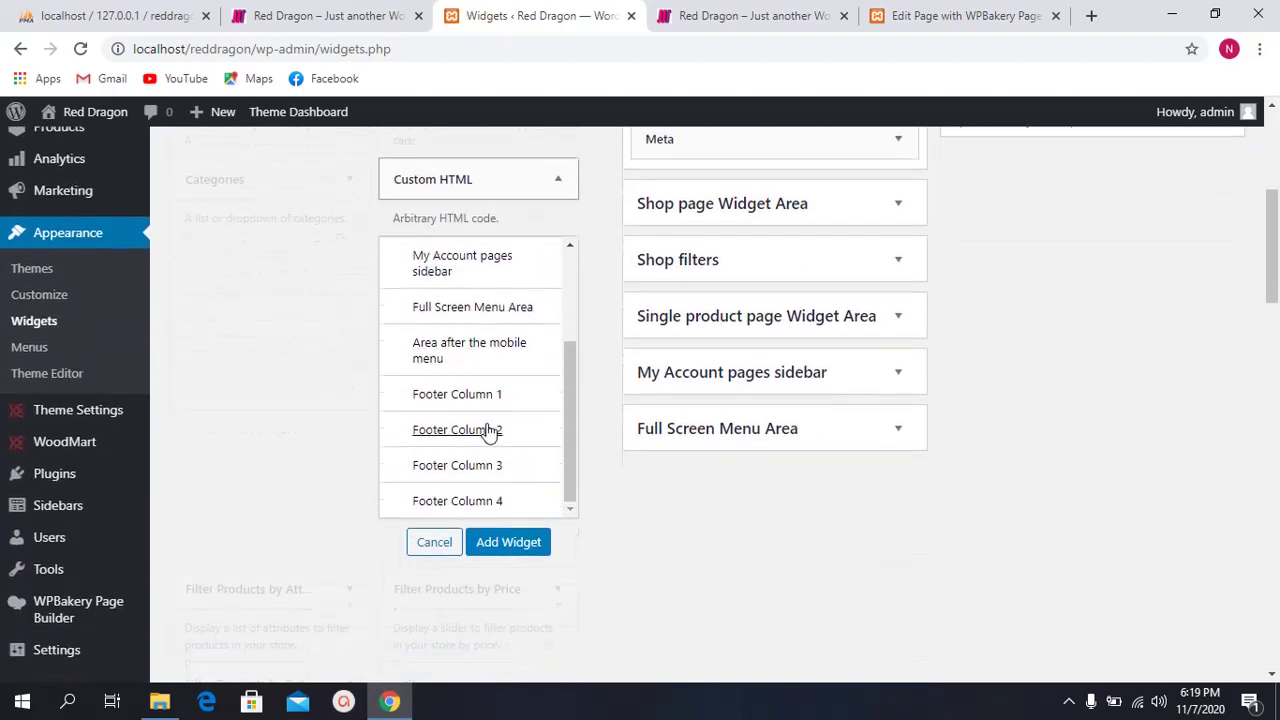
{"action": "left_click", "coordinate": [540, 328]}
{"action": "left_click", "coordinate": [514, 477]}
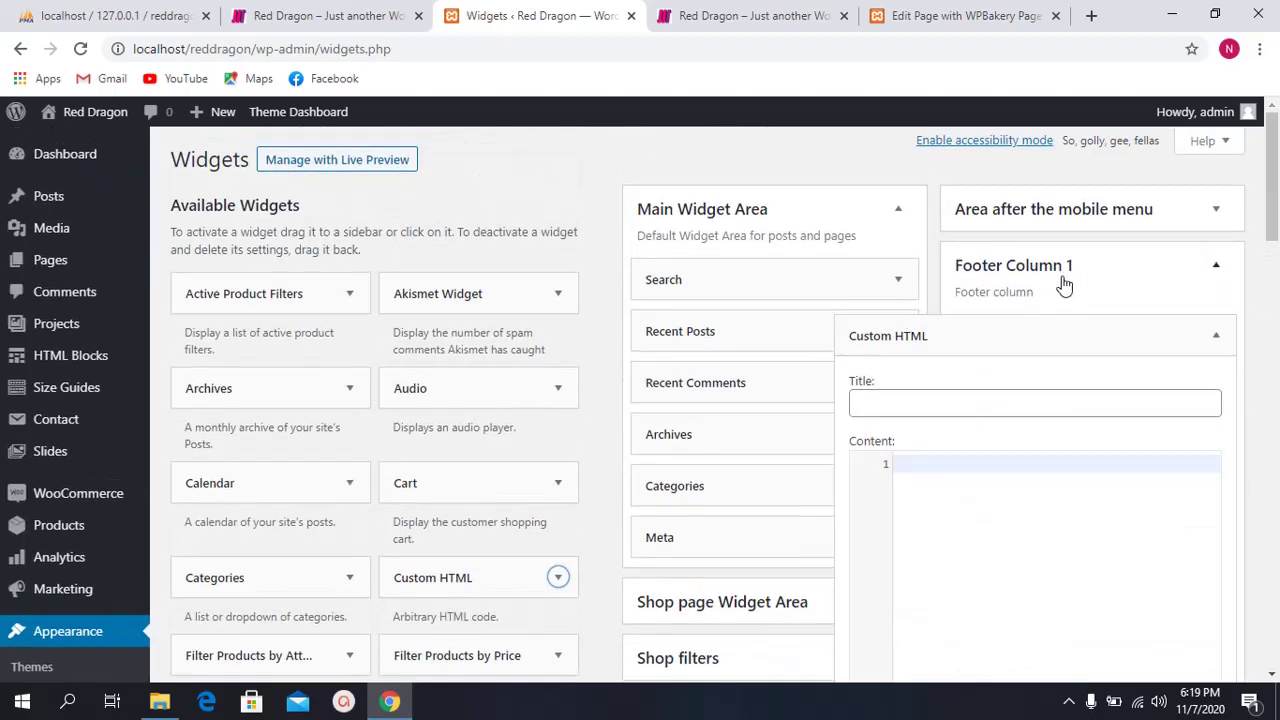
Step: Start the Custom HTML widget's title with 'Ab', then switch to the WPBakery editor tab
{"action": "left_click", "coordinate": [930, 405]}
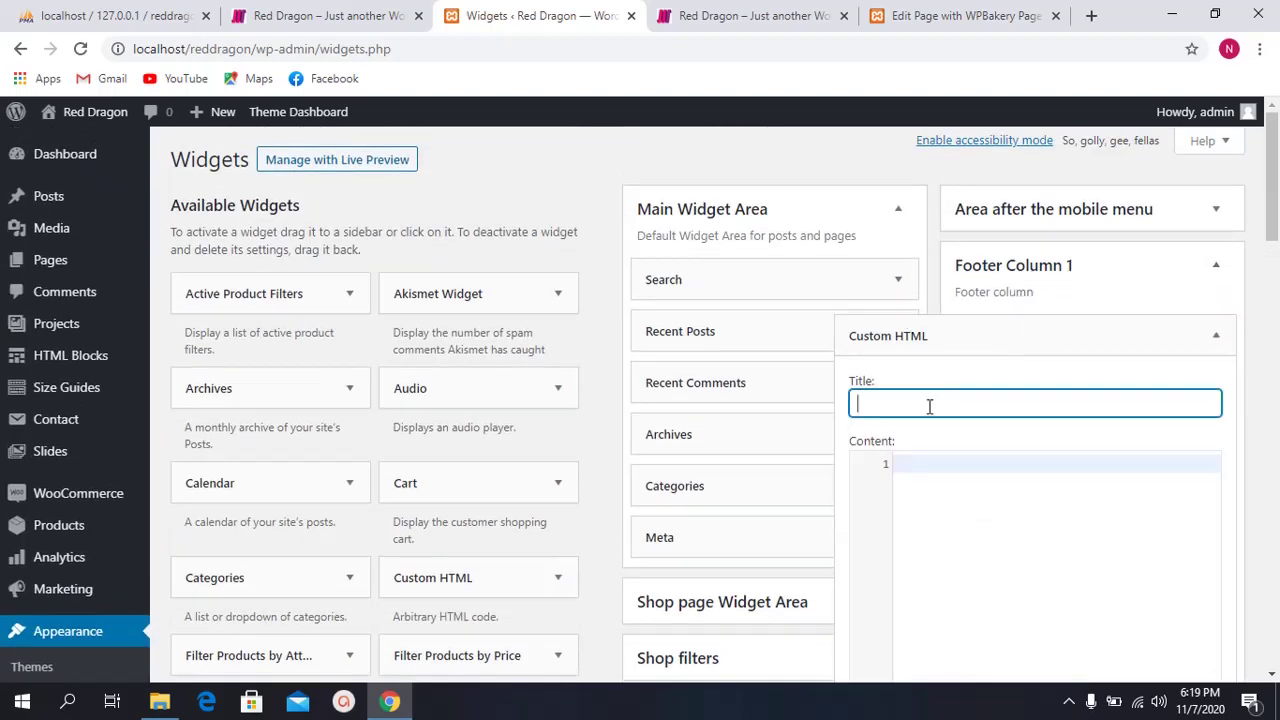
{"action": "scroll", "coordinate": [1015, 321], "scroll_direction": "down", "scroll_amount": 1}
{"action": "type", "text": "About Us"}
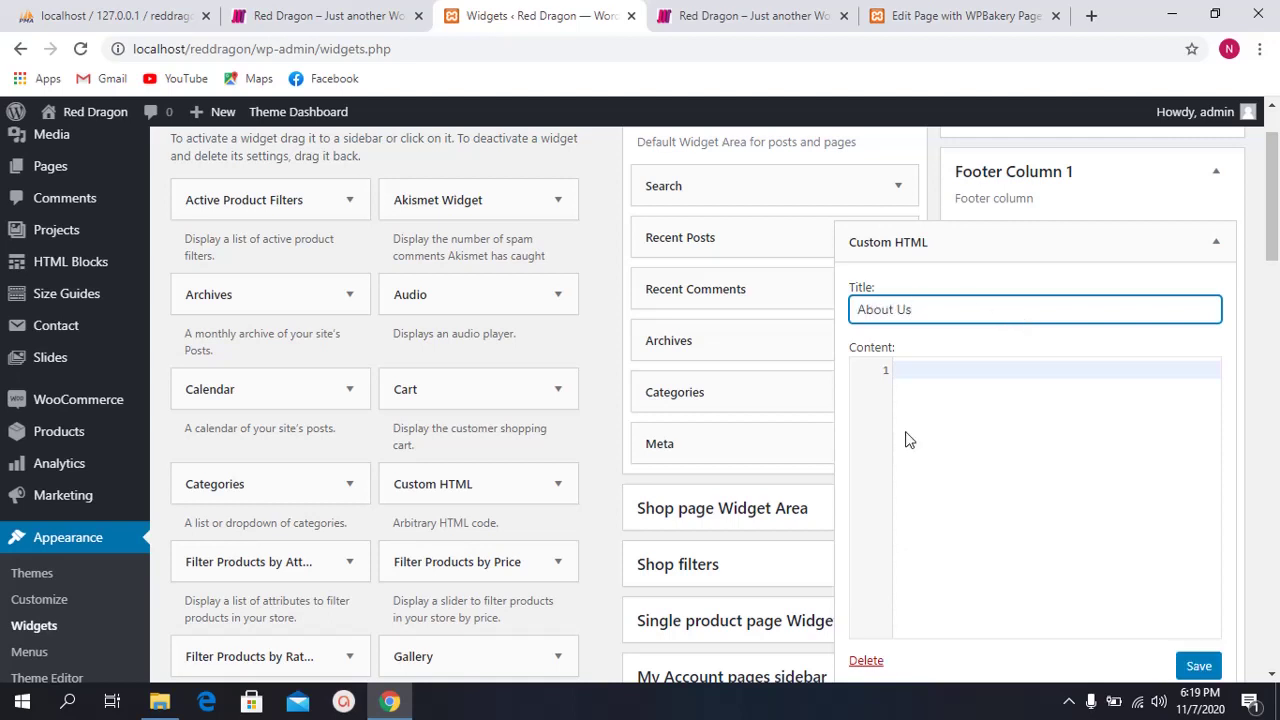
{"action": "left_click", "coordinate": [938, 366]}
{"action": "left_click", "coordinate": [1024, 10]}
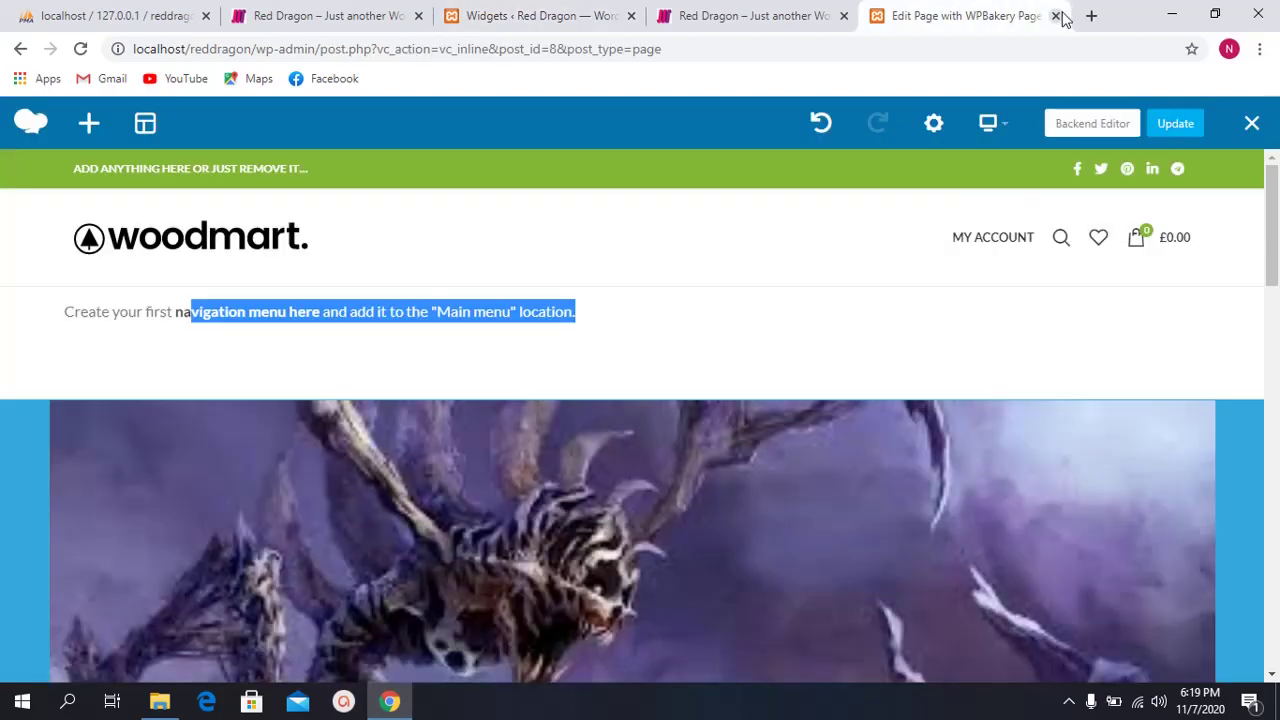
Step: Search Google in a new tab for 'codepen about us footer'
{"action": "left_click", "coordinate": [1093, 16]}
{"action": "type", "text": "co"}
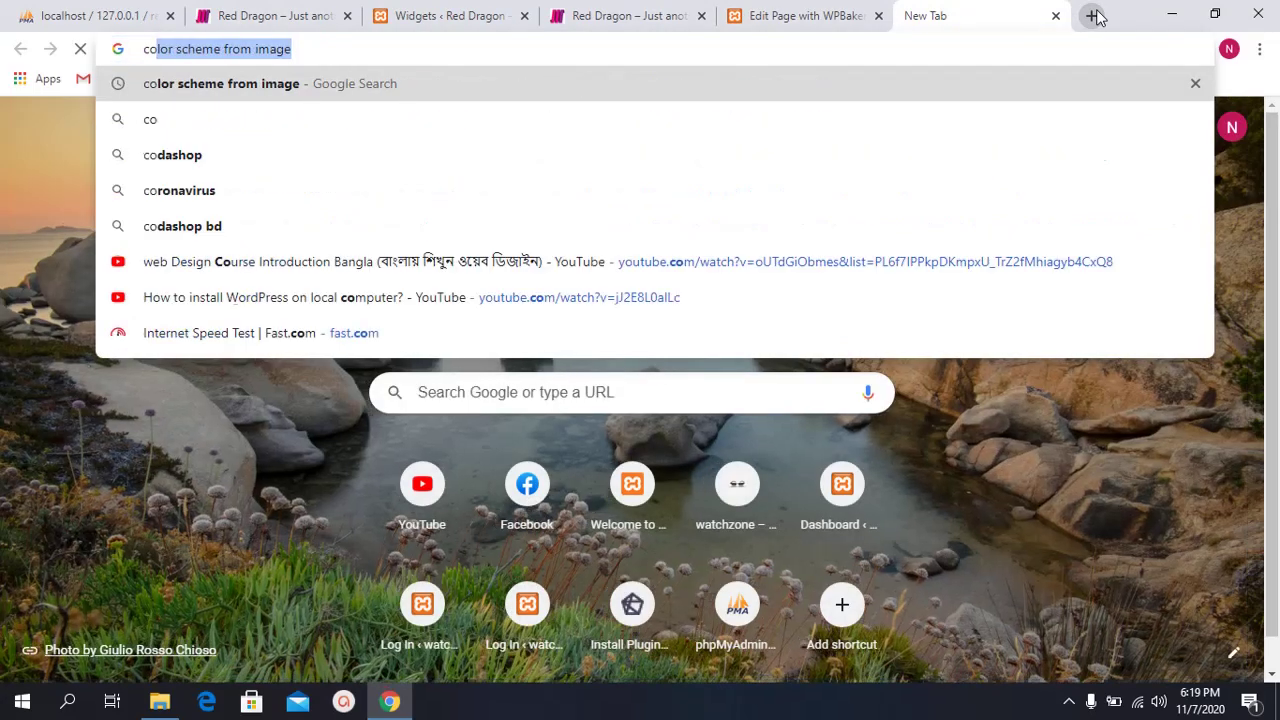
{"action": "type", "text": "depen about"}
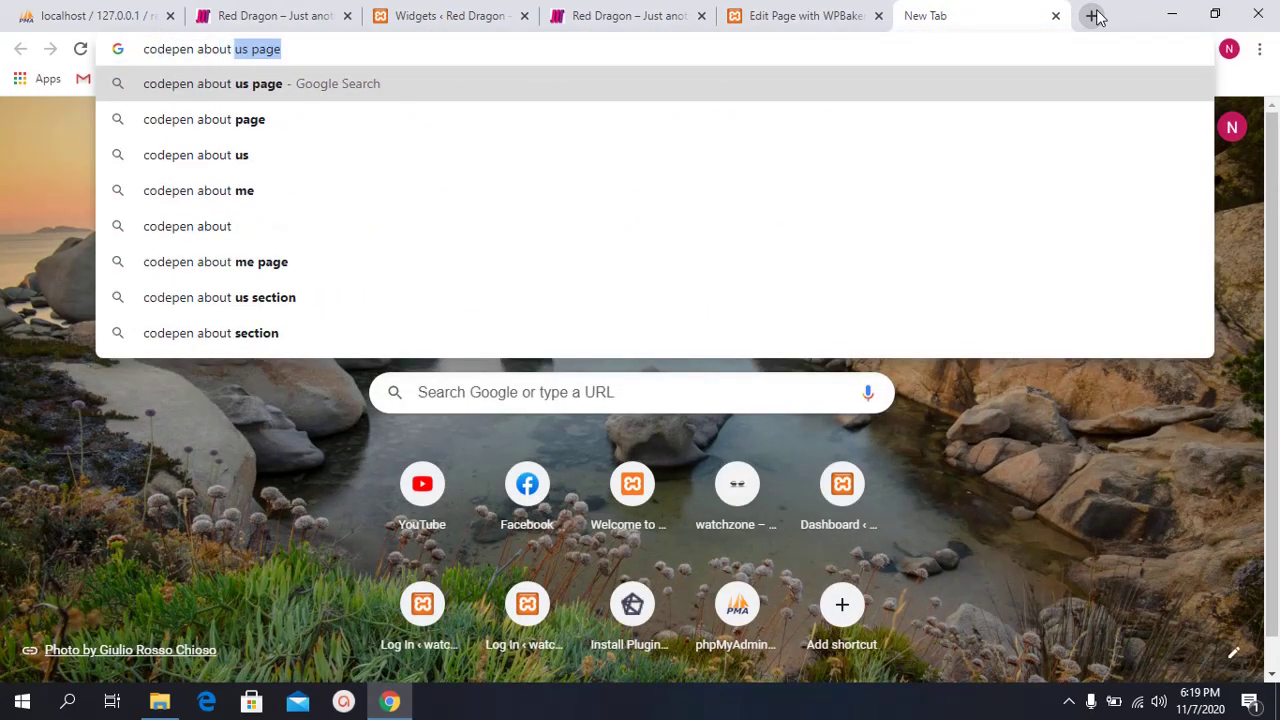
{"action": "key", "text": "Right"}
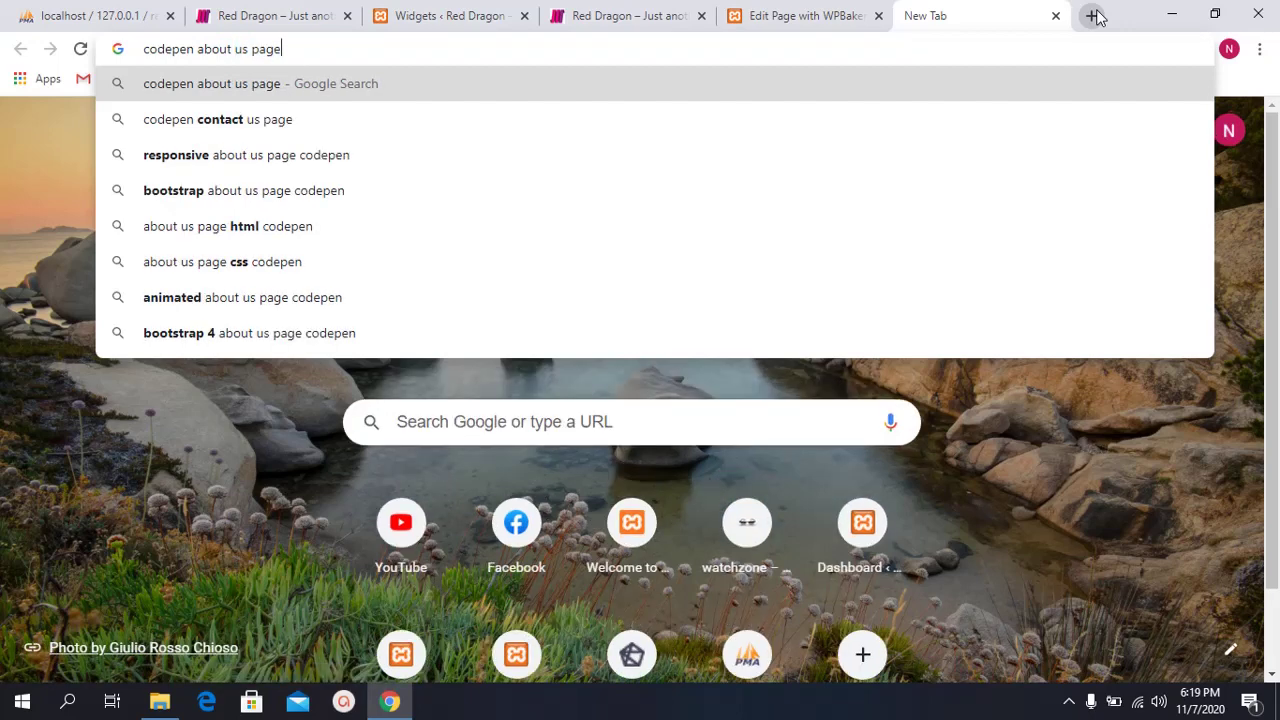
{"action": "key", "text": "BackSpace"}
{"action": "key", "text": "BackSpace"}
{"action": "key", "text": "BackSpace"}
{"action": "key", "text": "BackSpace"}
{"action": "type", "text": "footer"}
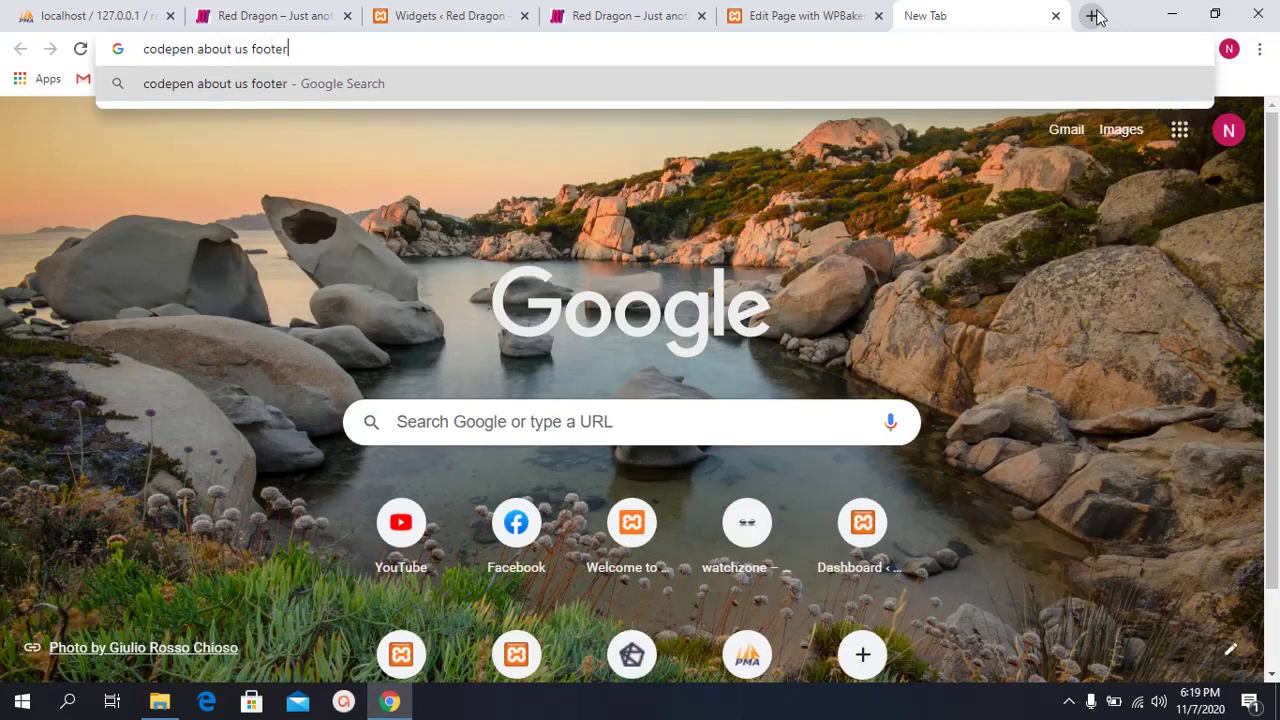
{"action": "key", "text": "Return"}
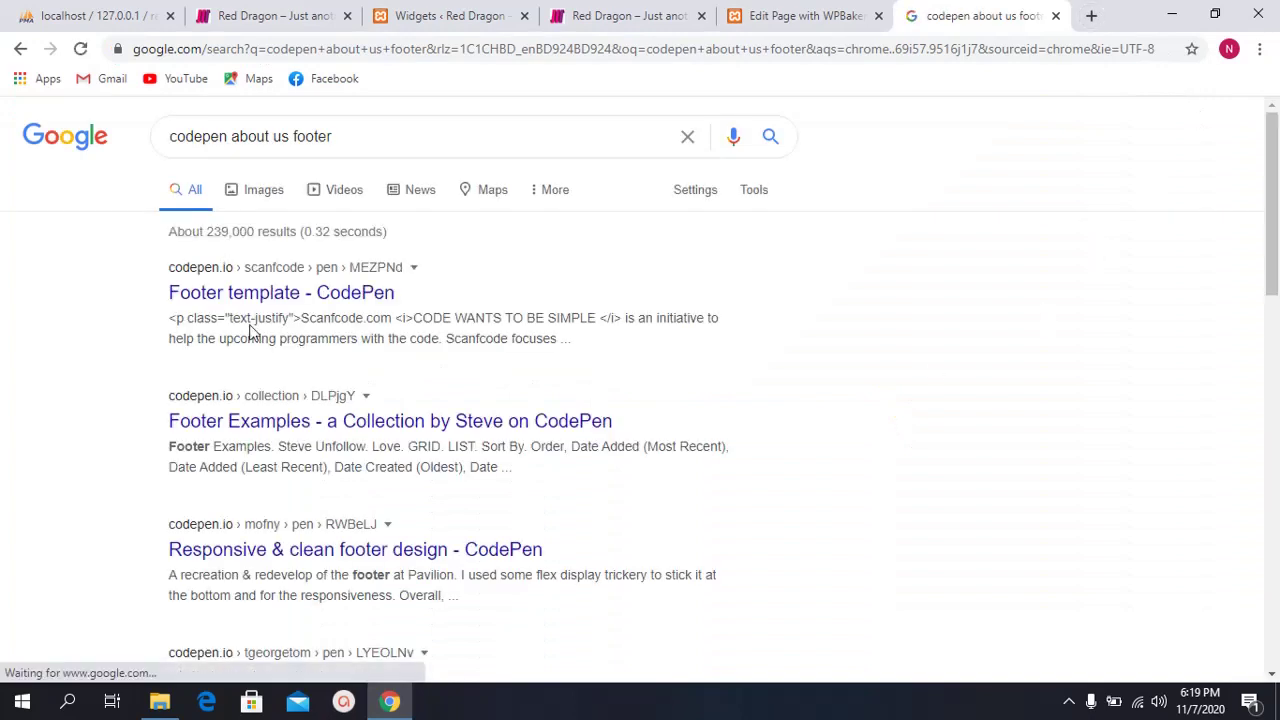
Step: Open the CodePen 'Footer template' pen and enlarge its footer preview area
{"action": "middle_click", "coordinate": [203, 285]}
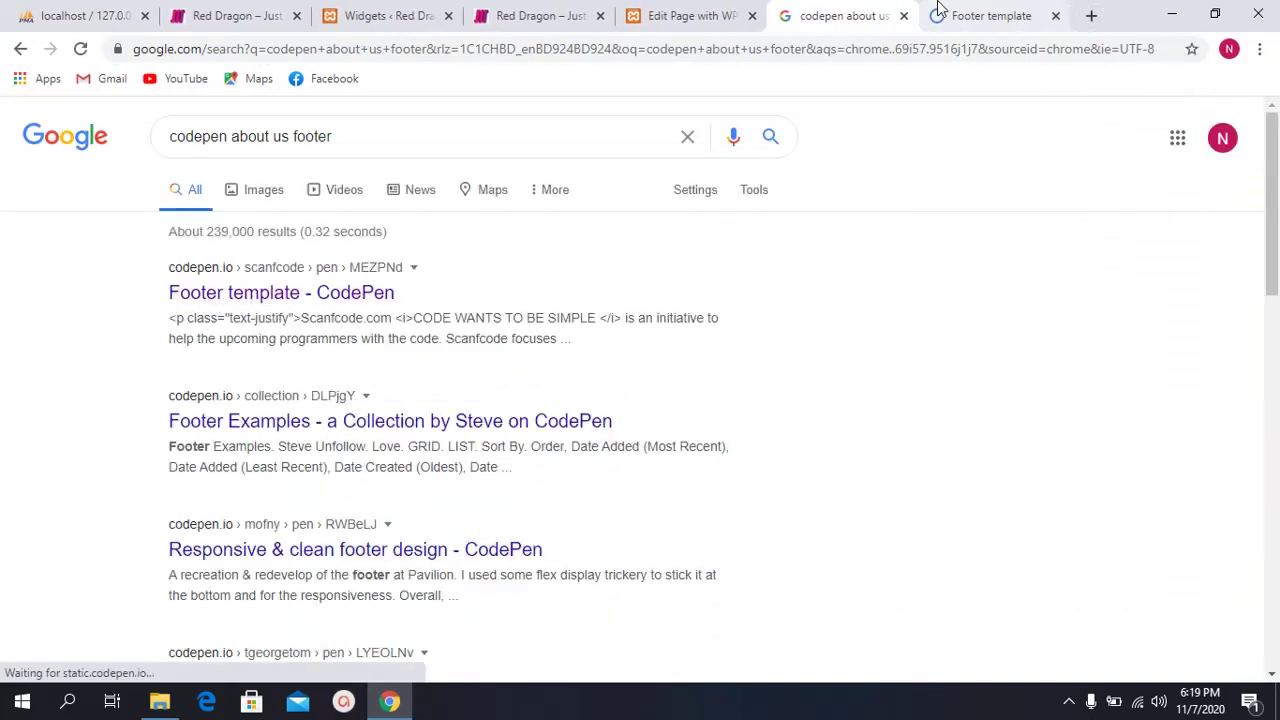
{"action": "left_click", "coordinate": [975, 15]}
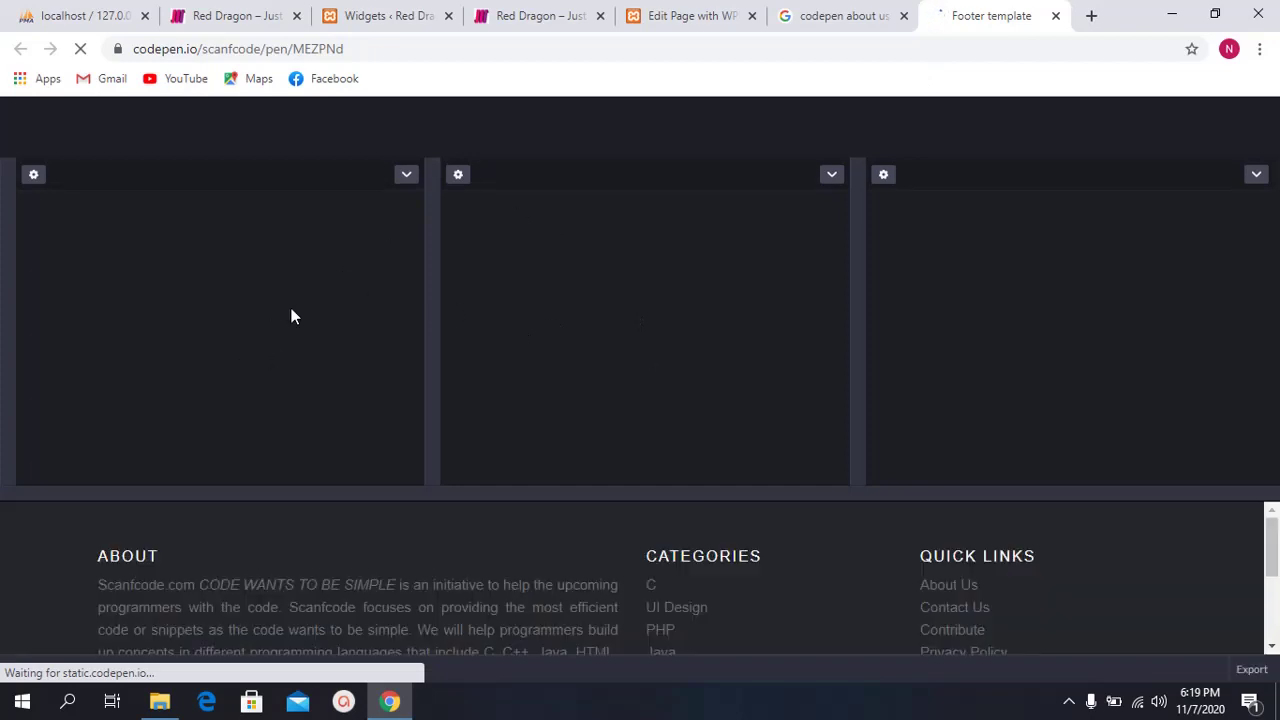
{"action": "scroll", "coordinate": [553, 505], "scroll_direction": "down", "scroll_amount": 1}
{"action": "scroll", "coordinate": [574, 525], "scroll_direction": "up", "scroll_amount": 1}
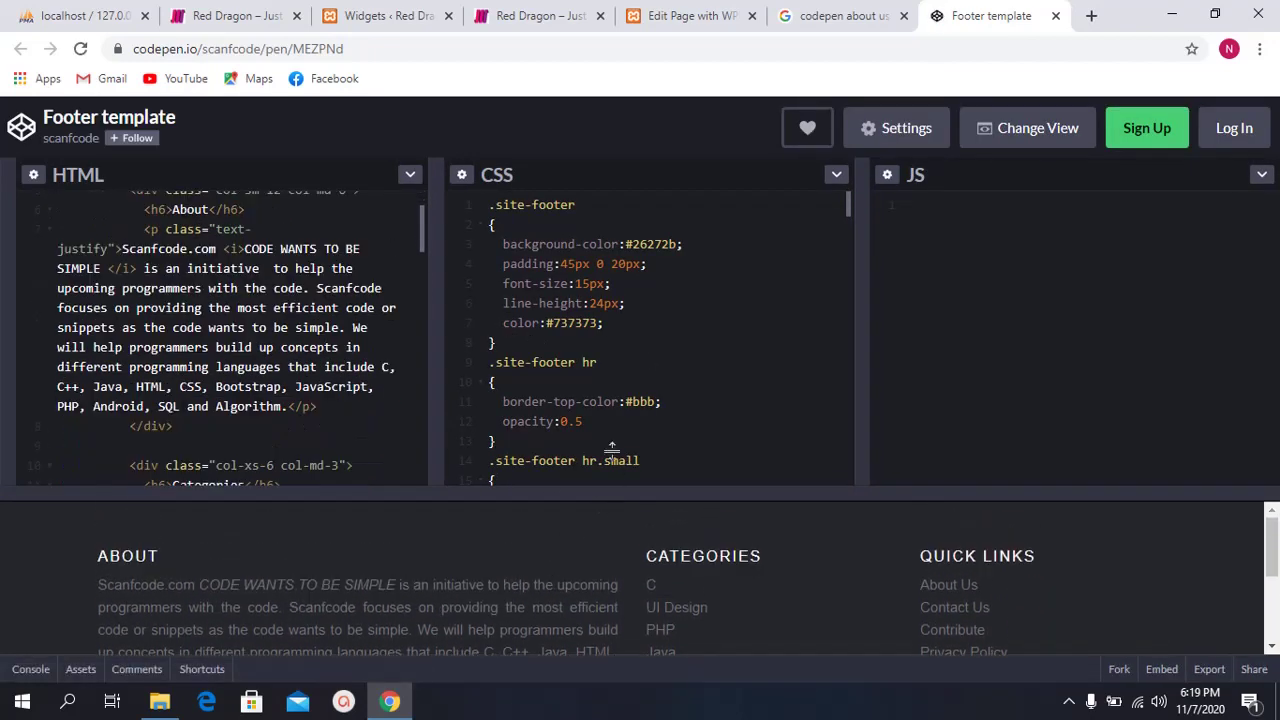
{"action": "left_click_drag", "start_coordinate": [614, 493], "coordinate": [610, 284]}
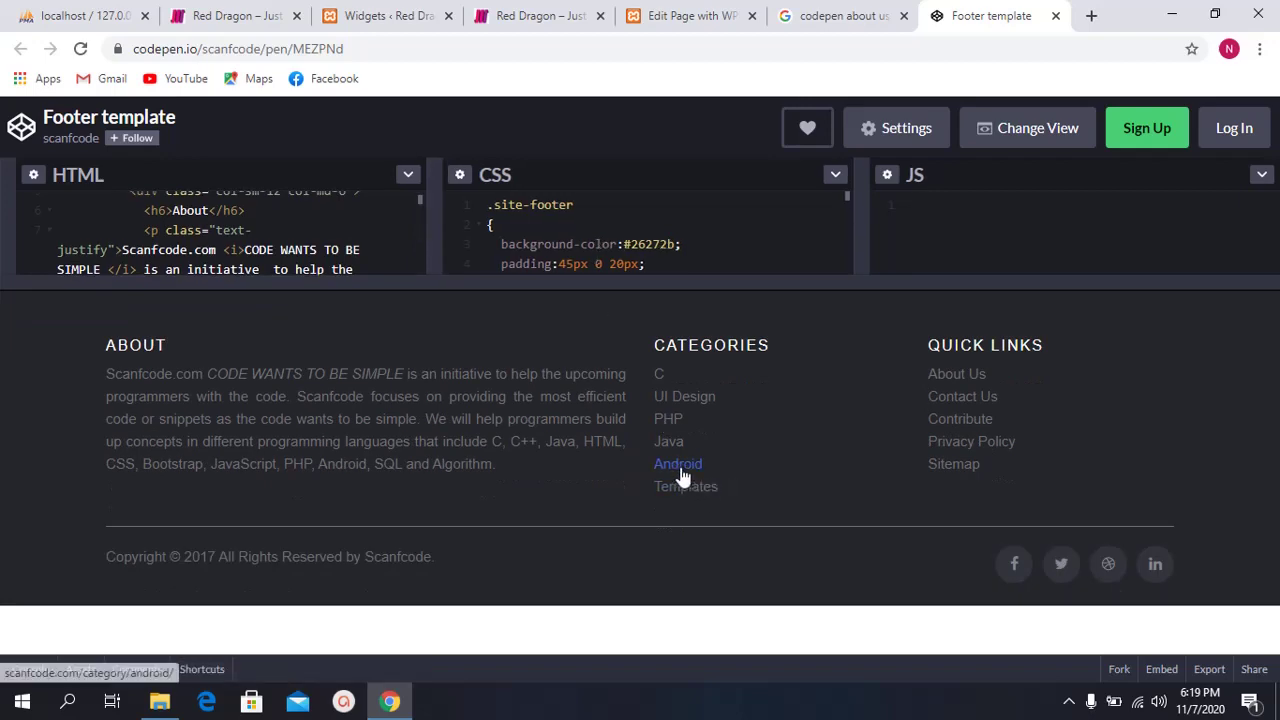
Step: Return through the open tabs to the WordPress Widgets page
{"action": "left_click", "coordinate": [840, 15]}
{"action": "left_click", "coordinate": [690, 15]}
{"action": "left_click", "coordinate": [545, 14]}
{"action": "left_click", "coordinate": [413, 8]}
{"action": "scroll", "coordinate": [300, 140], "scroll_direction": "up", "scroll_amount": 1}
Step: Open the Woodmart Theme Settings in a new tab and scroll through its General options
{"action": "mouse_move", "coordinate": [300, 112]}
{"action": "left_click", "coordinate": [290, 142], "text": "ctrl"}
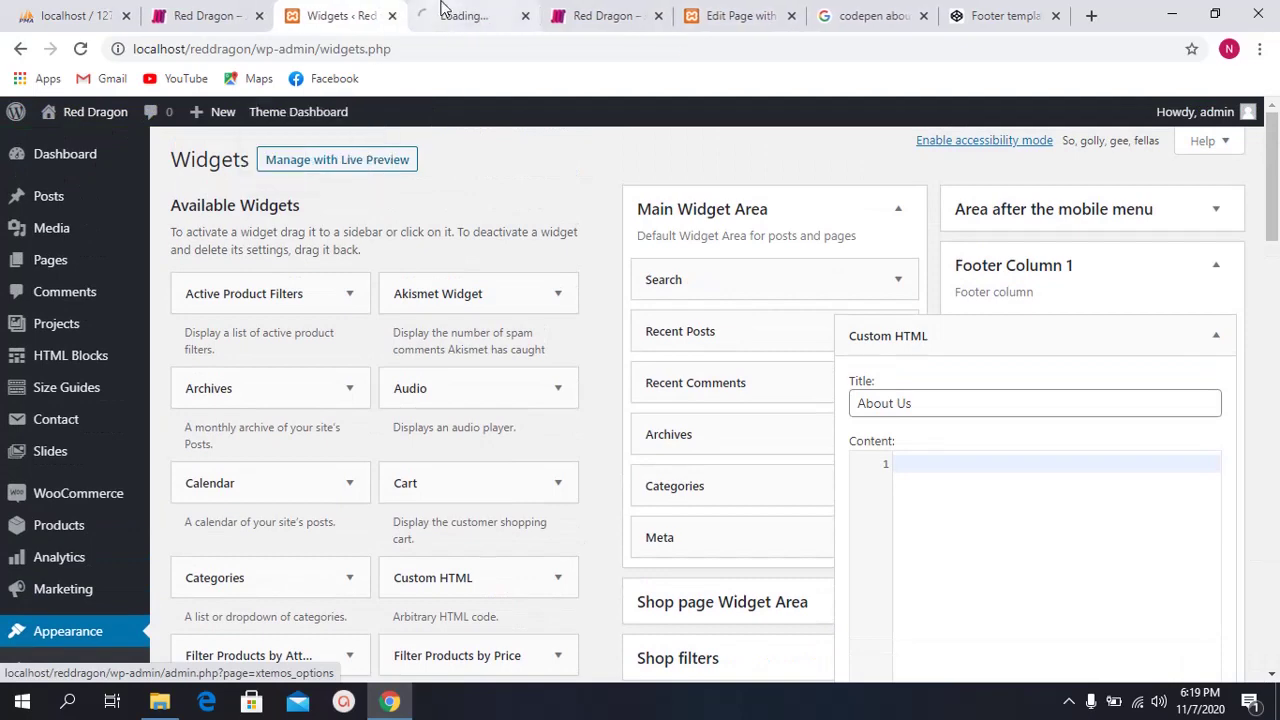
{"action": "left_click", "coordinate": [445, 10]}
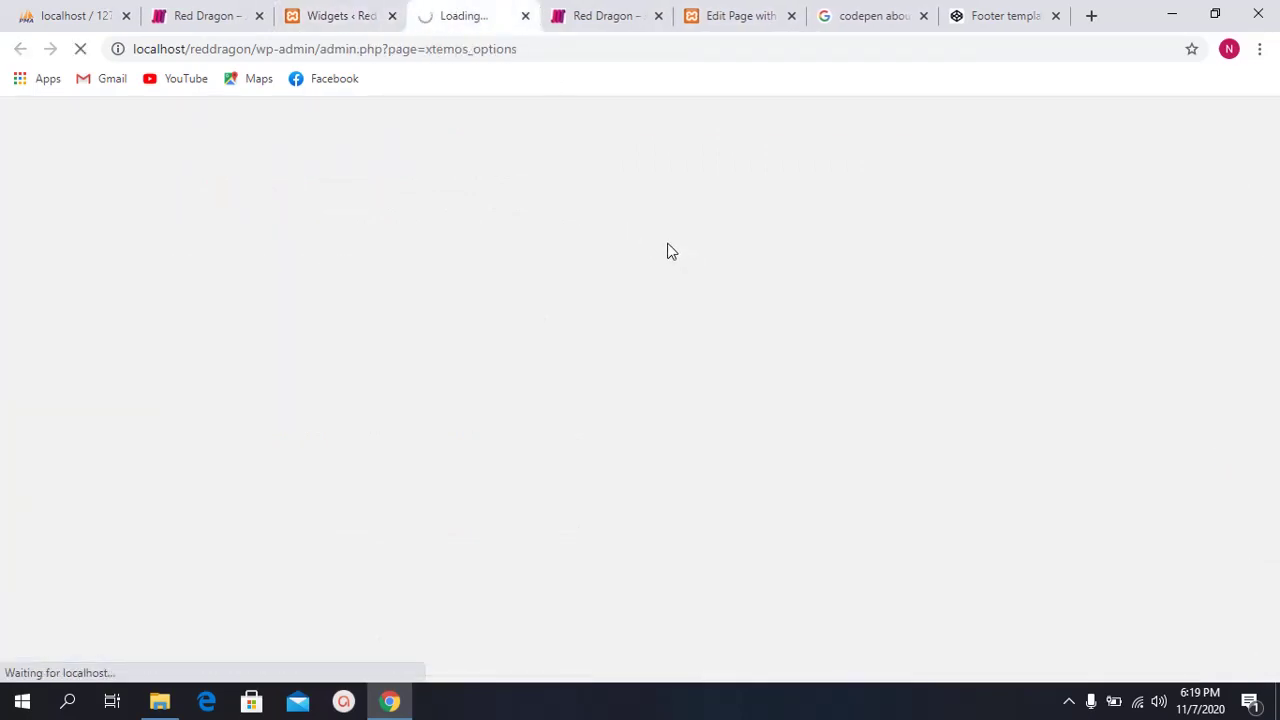
{"action": "left_click", "coordinate": [880, 14]}
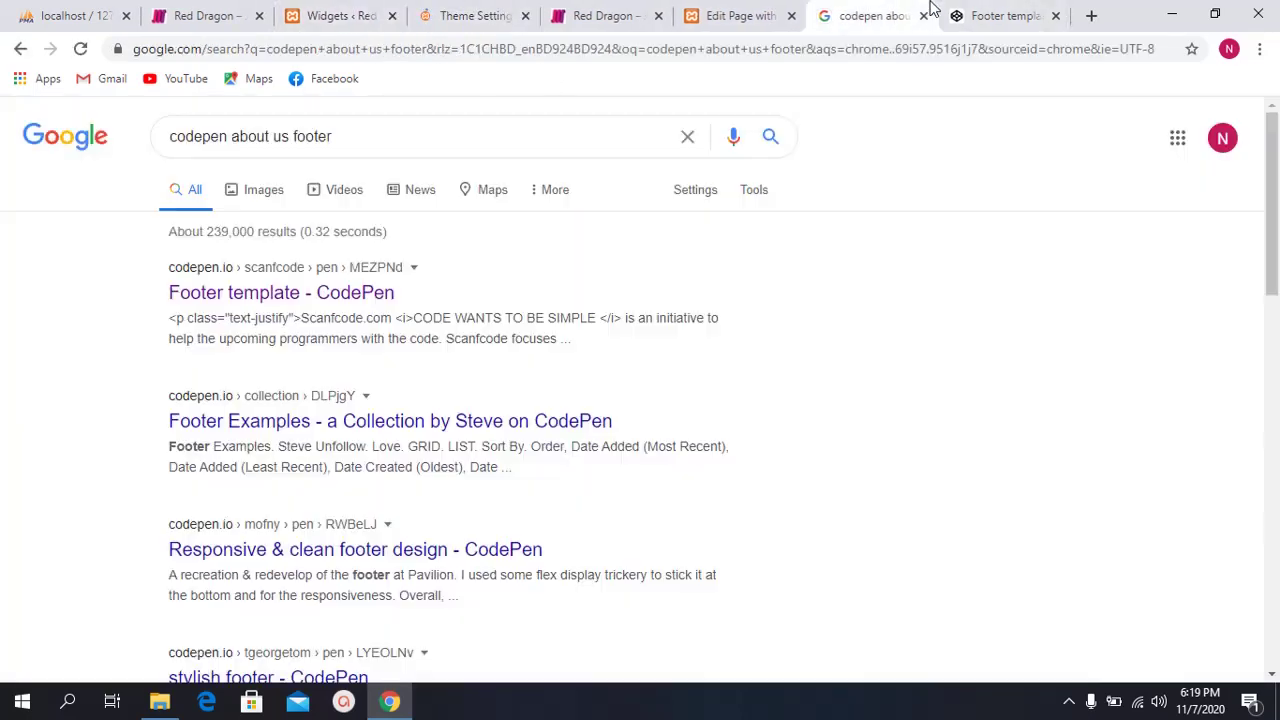
{"action": "left_click", "coordinate": [446, 12]}
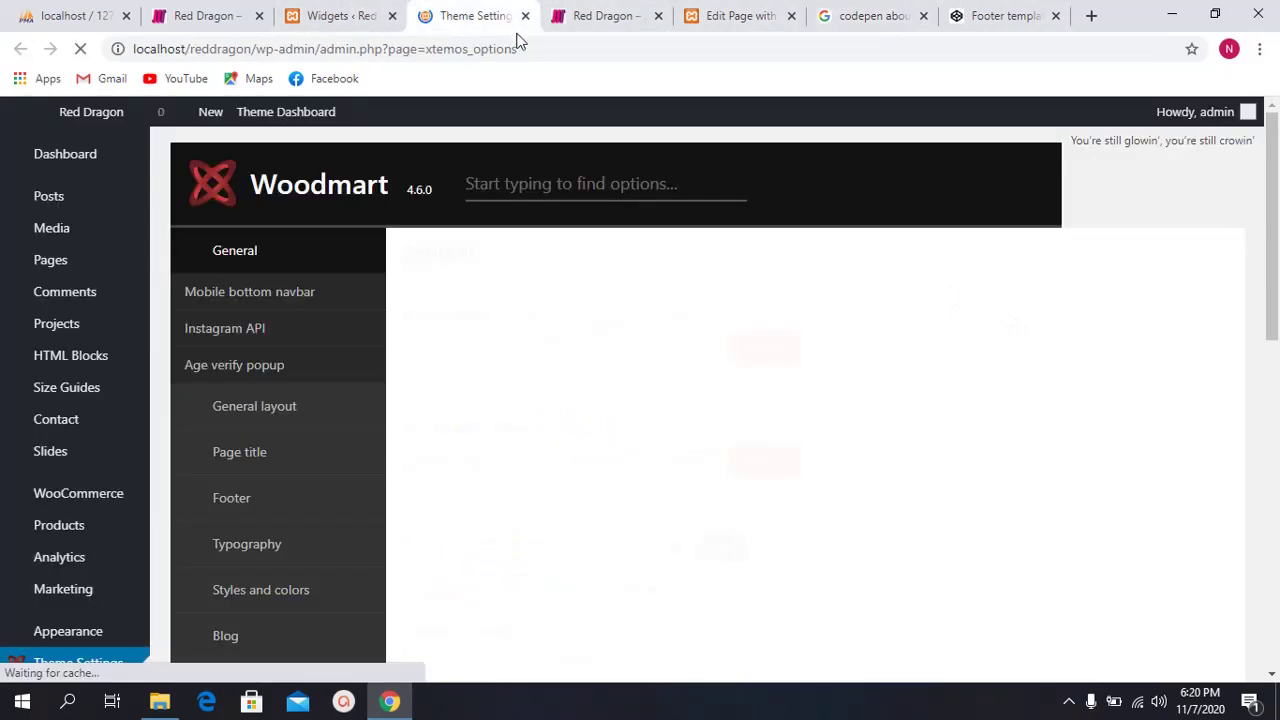
{"action": "scroll", "coordinate": [358, 490], "scroll_direction": "down", "scroll_amount": 2}
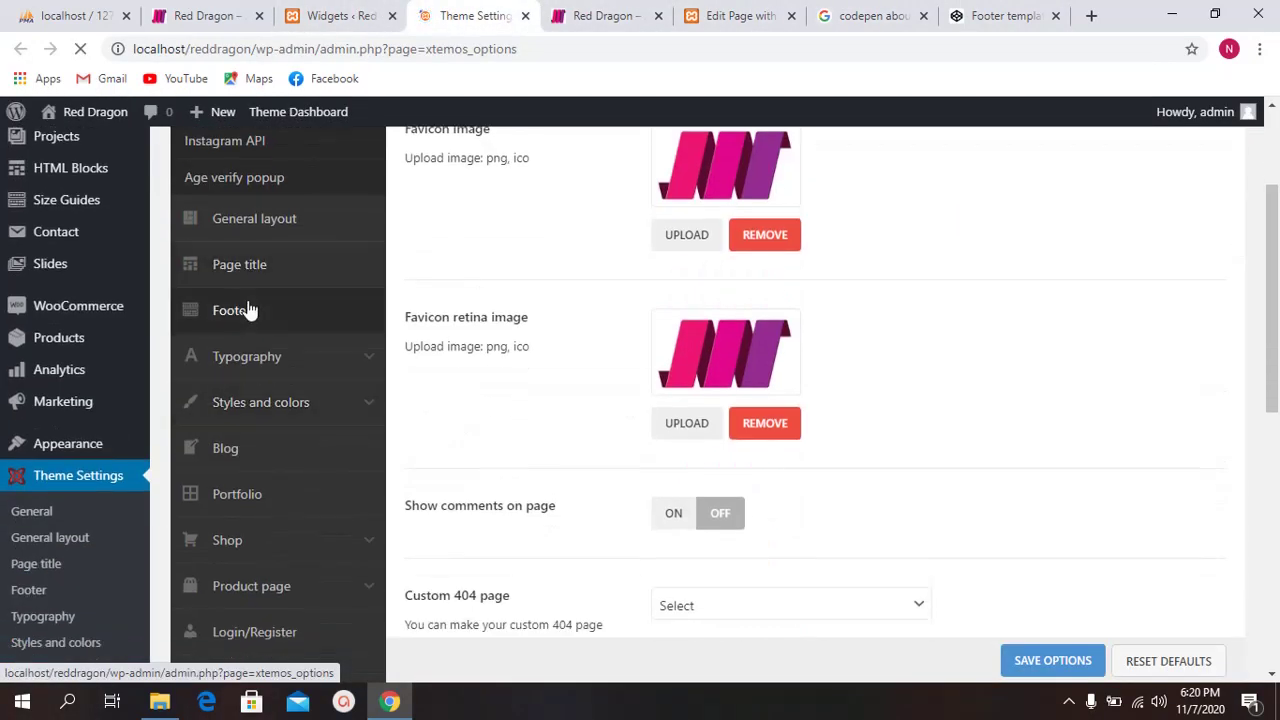
{"action": "scroll", "coordinate": [550, 381], "scroll_direction": "down", "scroll_amount": 1}
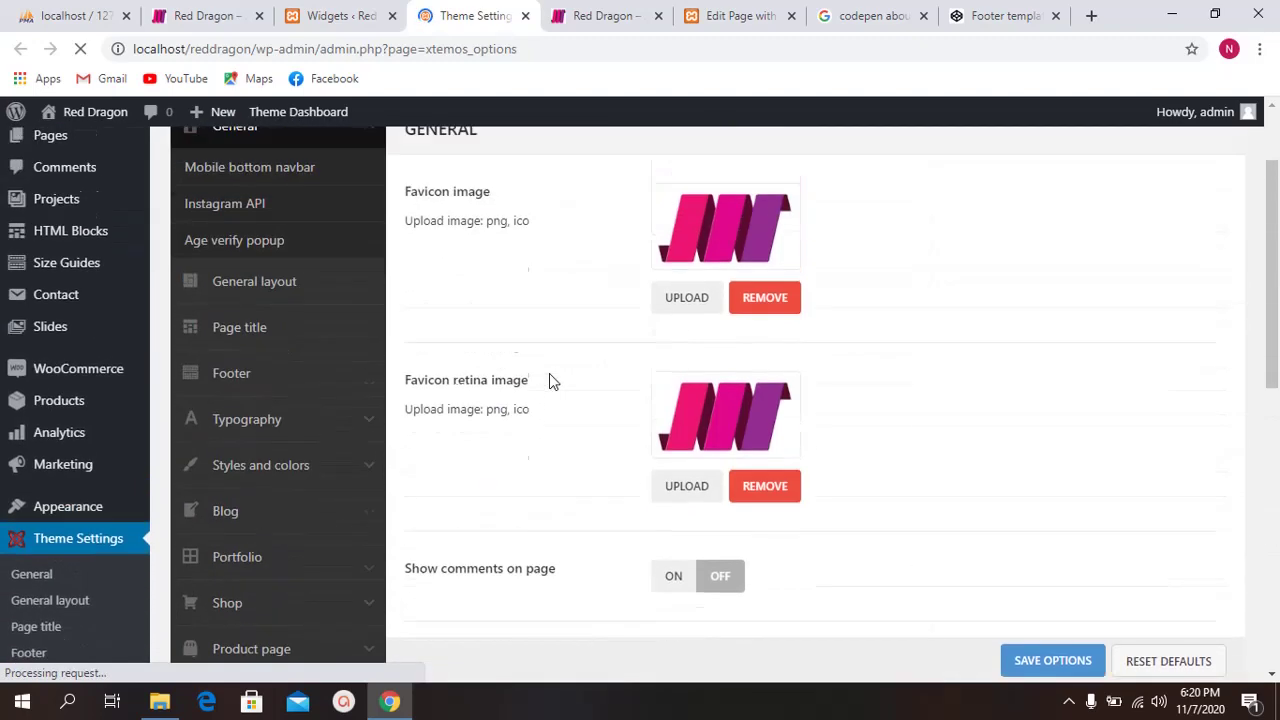
{"action": "scroll", "coordinate": [565, 373], "scroll_direction": "down", "scroll_amount": 4}
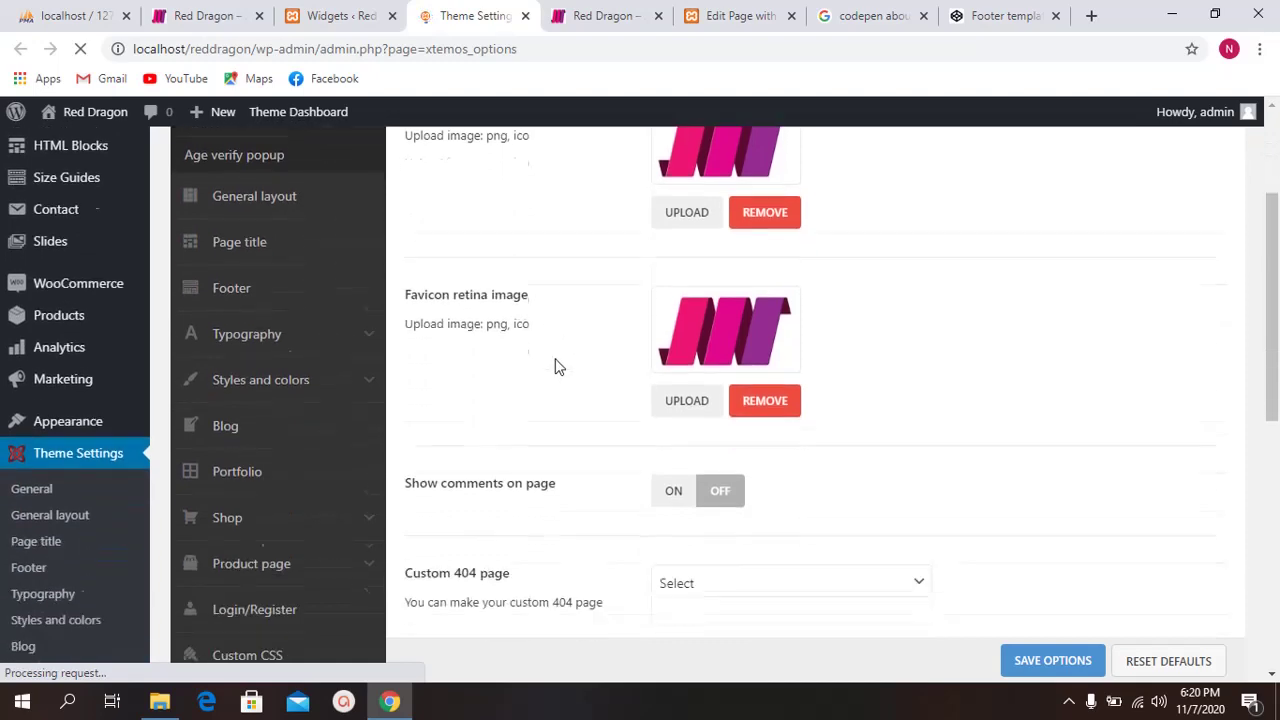
Step: In the Footer template pen, resize the editor panes and review the footer's HTML and CSS
{"action": "left_click", "coordinate": [960, 12]}
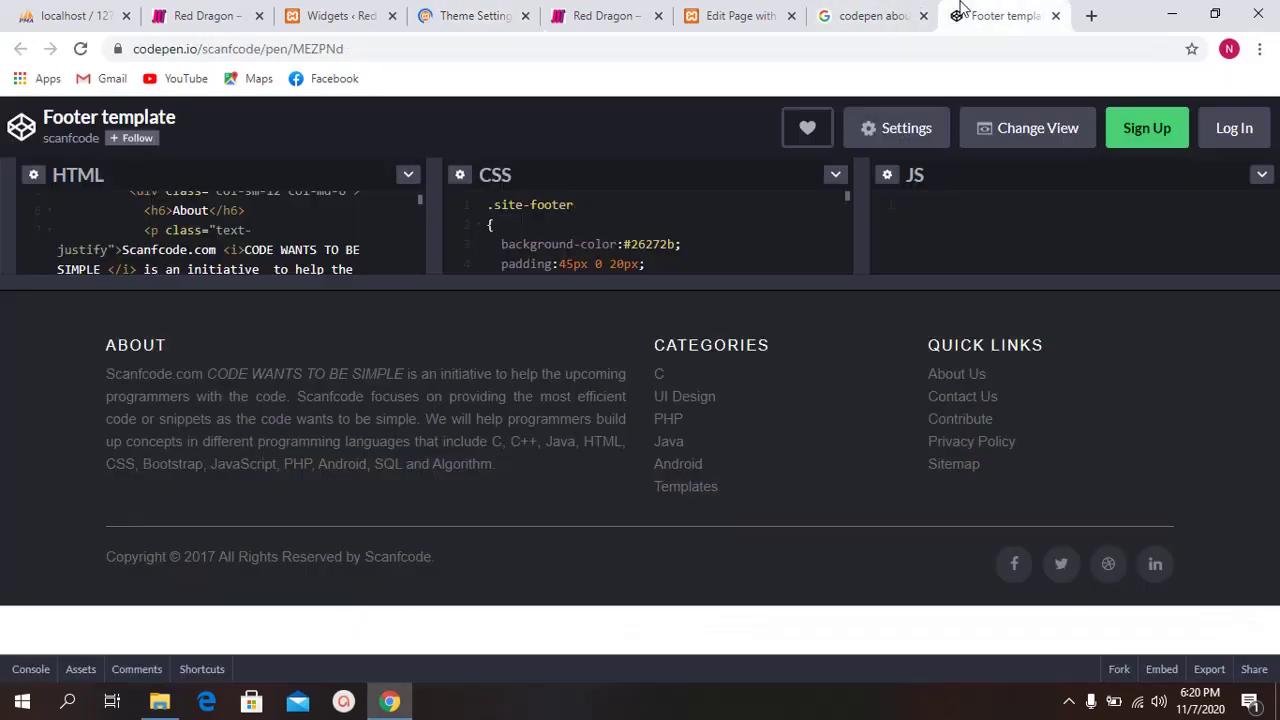
{"action": "left_click_drag", "start_coordinate": [537, 288], "coordinate": [509, 493]}
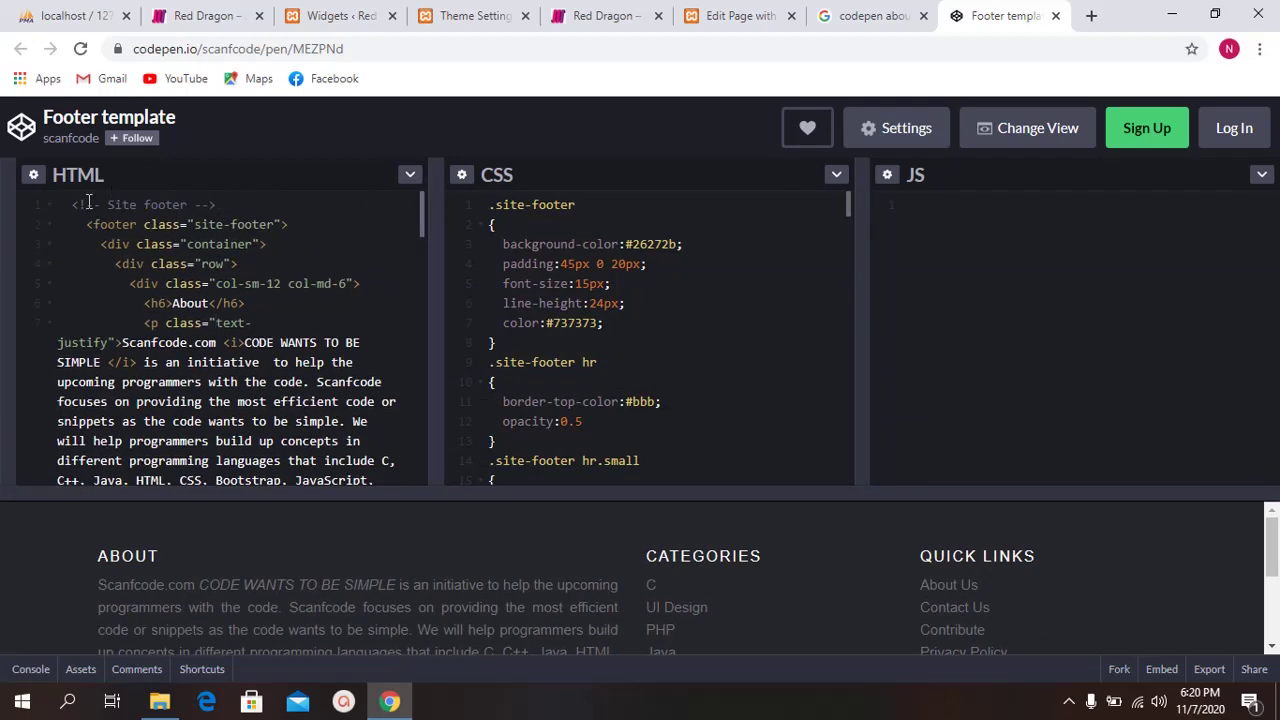
{"action": "left_click_drag", "start_coordinate": [73, 197], "coordinate": [487, 535]}
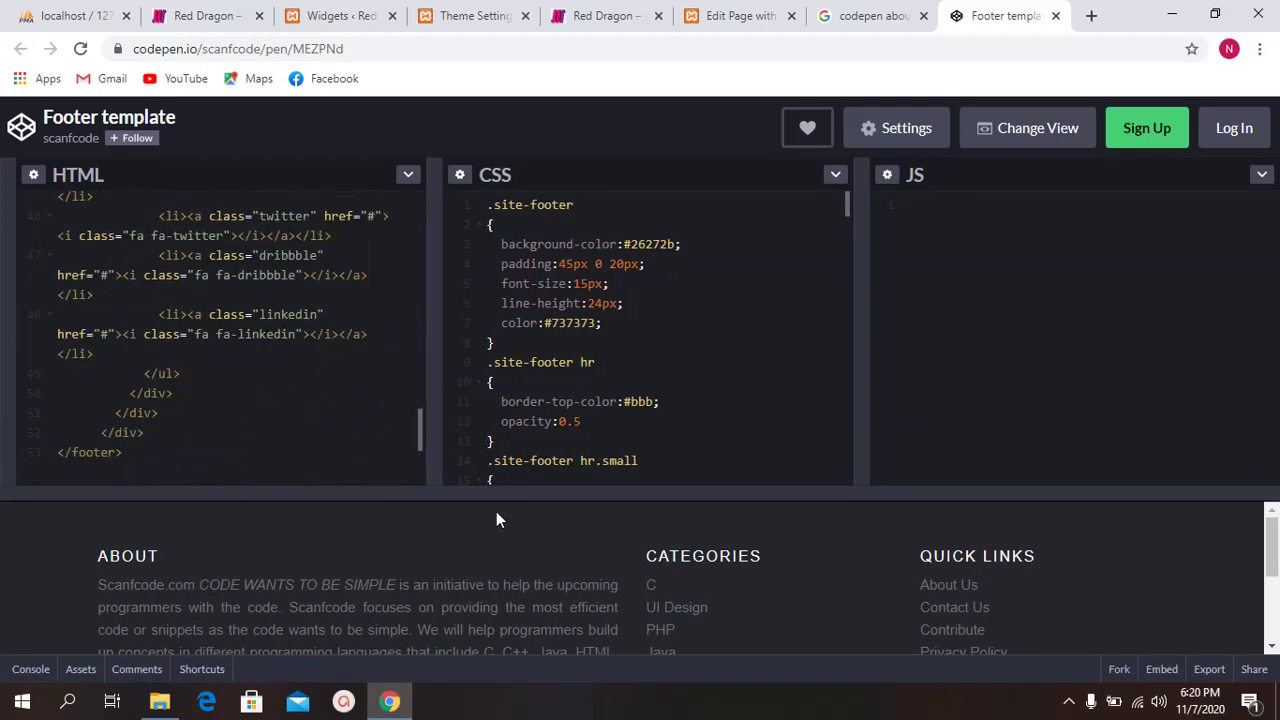
{"action": "left_click_drag", "start_coordinate": [496, 490], "coordinate": [491, 314]}
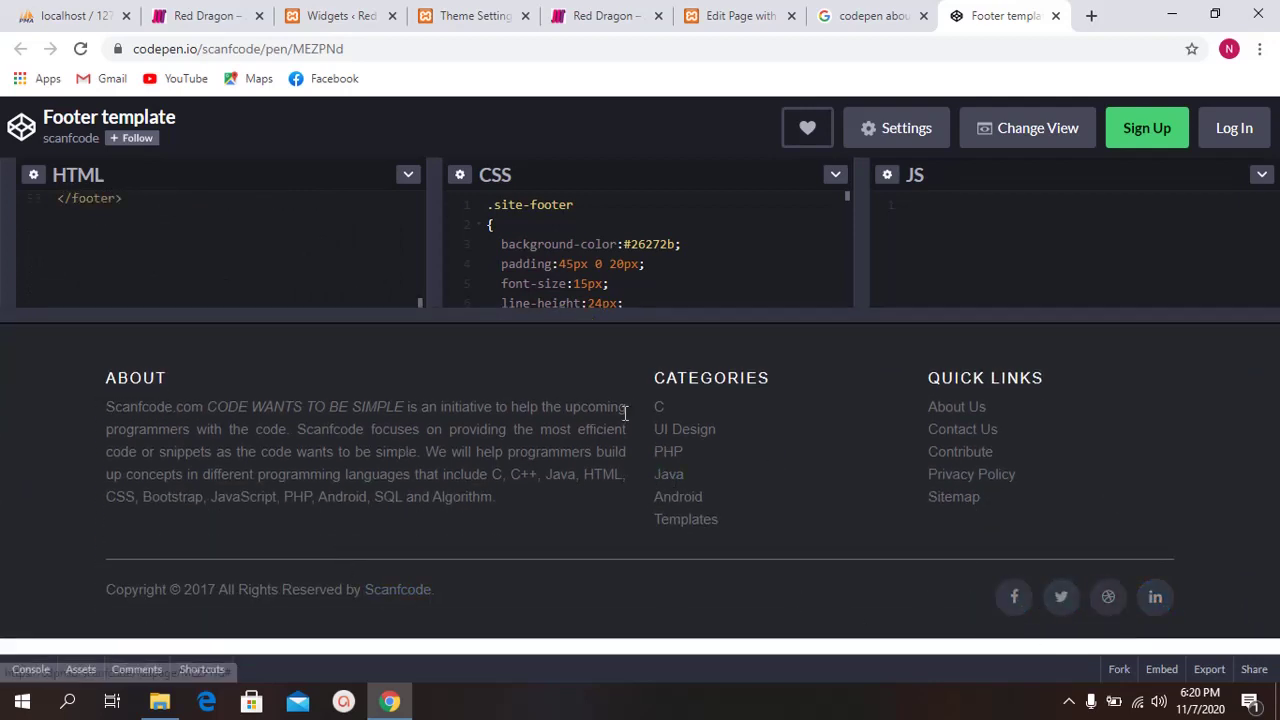
{"action": "left_click_drag", "start_coordinate": [674, 312], "coordinate": [669, 450]}
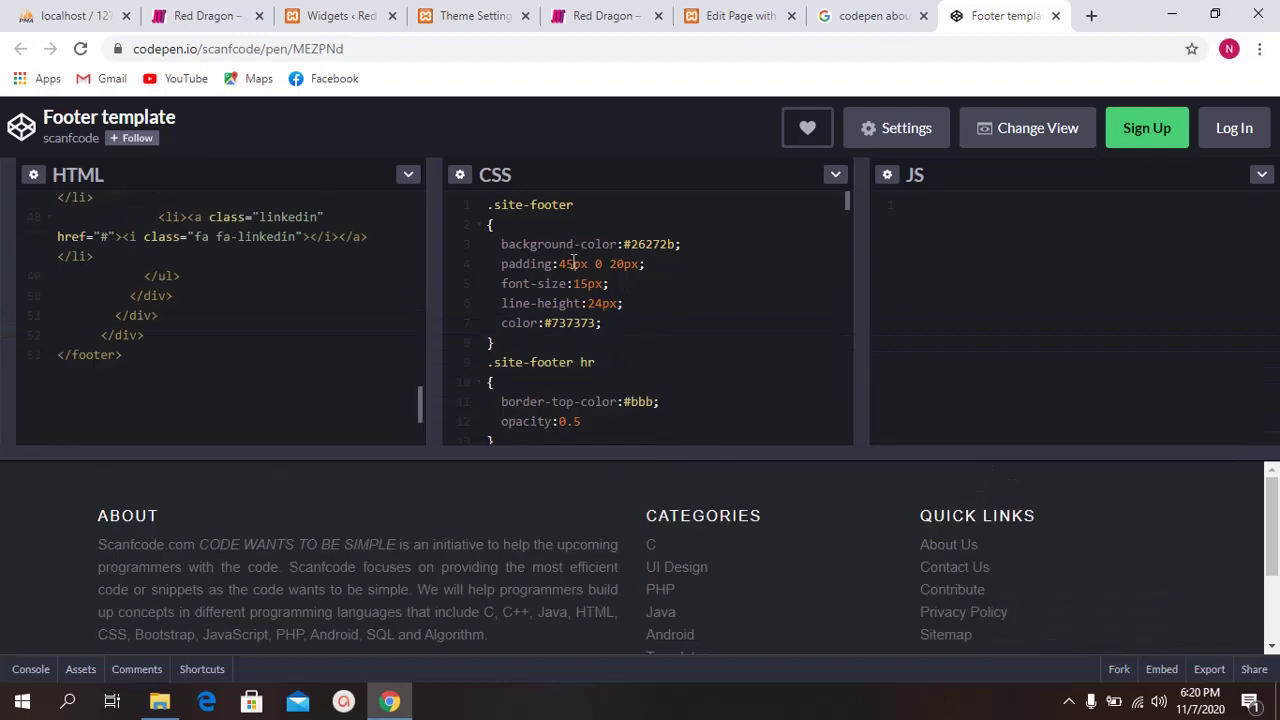
{"action": "scroll", "coordinate": [570, 346], "scroll_direction": "down", "scroll_amount": 12}
{"action": "scroll", "coordinate": [570, 346], "scroll_direction": "down", "scroll_amount": 15}
{"action": "scroll", "coordinate": [590, 320], "scroll_direction": "up", "scroll_amount": 10}
{"action": "scroll", "coordinate": [614, 294], "scroll_direction": "up", "scroll_amount": 3}
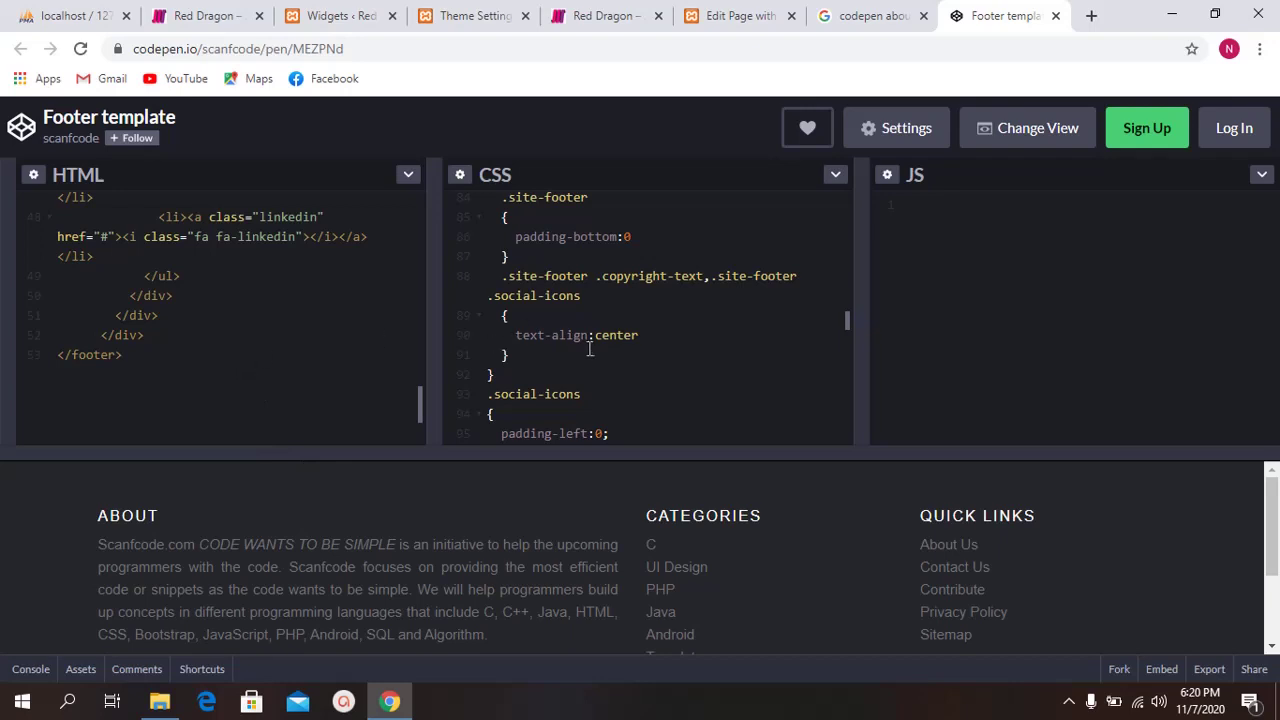
Step: Open the Footer Examples CodePen result from Google in a new tab, then return to the Footer template
{"action": "left_click", "coordinate": [870, 15]}
{"action": "scroll", "coordinate": [345, 248], "scroll_direction": "down", "scroll_amount": 2}
{"action": "middle_click", "coordinate": [345, 240]}
{"action": "left_click", "coordinate": [890, 15]}
{"action": "left_click", "coordinate": [740, 12]}
{"action": "left_click", "coordinate": [660, 15]}
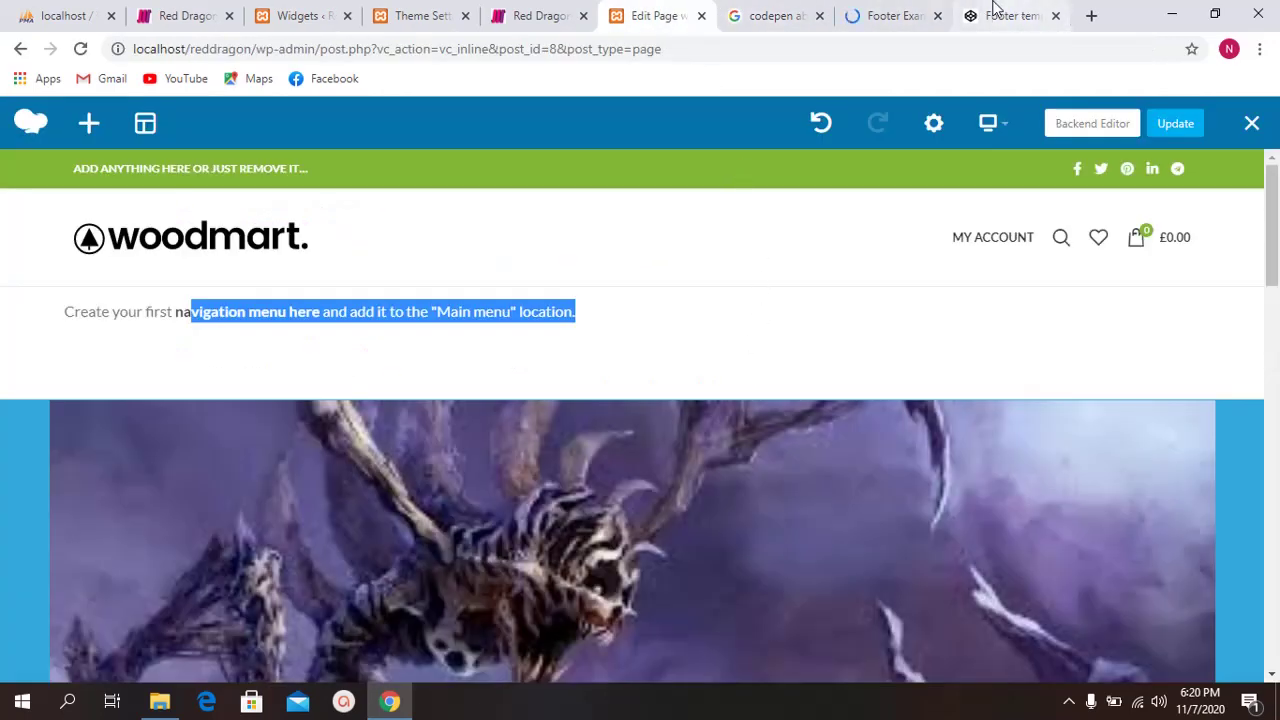
{"action": "left_click", "coordinate": [890, 15]}
{"action": "left_click", "coordinate": [1010, 15]}
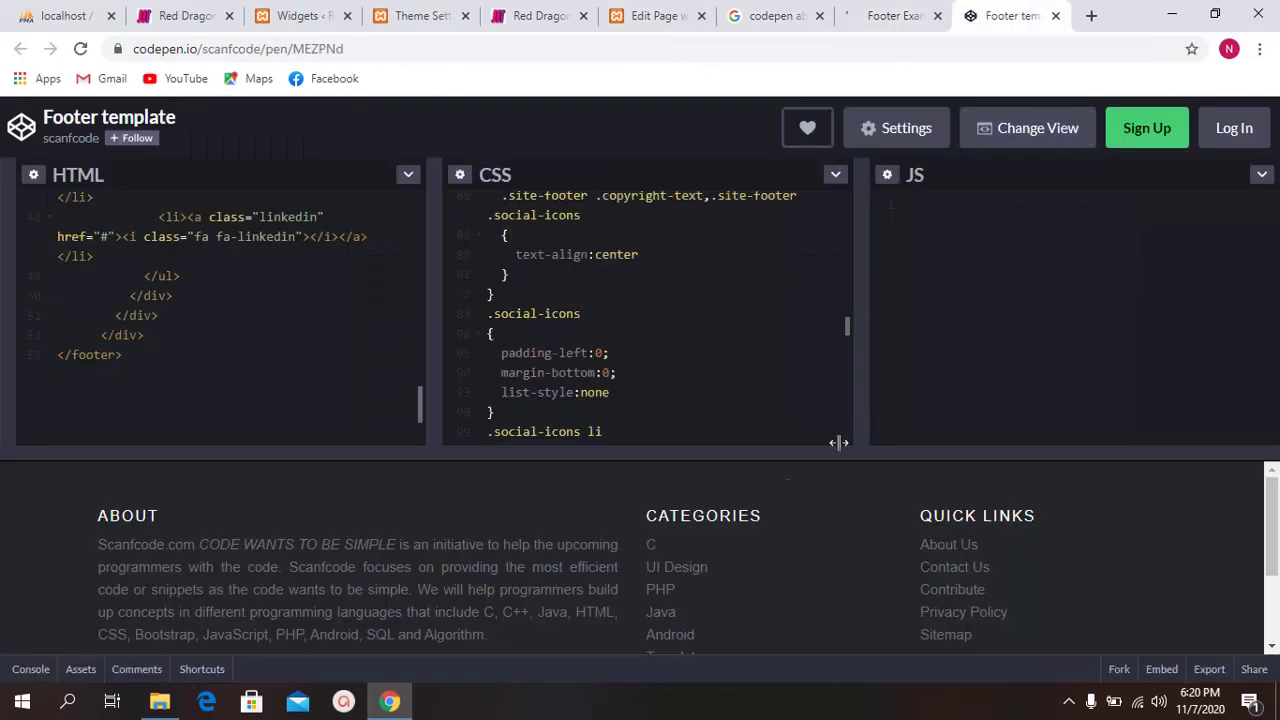
Step: Scroll to the copyright line in the footer preview and briefly highlight it
{"action": "scroll", "coordinate": [588, 620], "scroll_direction": "down", "scroll_amount": 2}
{"action": "left_click_drag", "start_coordinate": [90, 605], "coordinate": [500, 612]}
{"action": "left_click", "coordinate": [501, 616]}
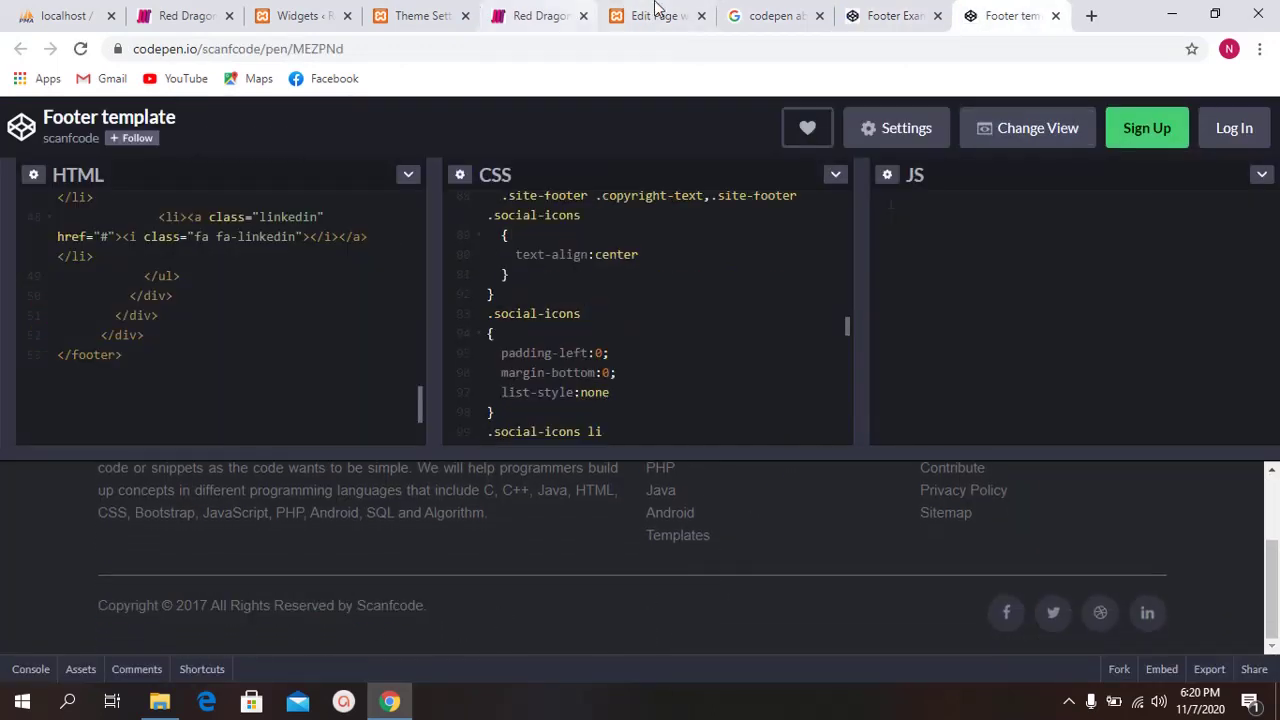
Step: In Woodmart Theme Settings' Footer section, set the footer layout to Single Column
{"action": "left_click", "coordinate": [480, 10]}
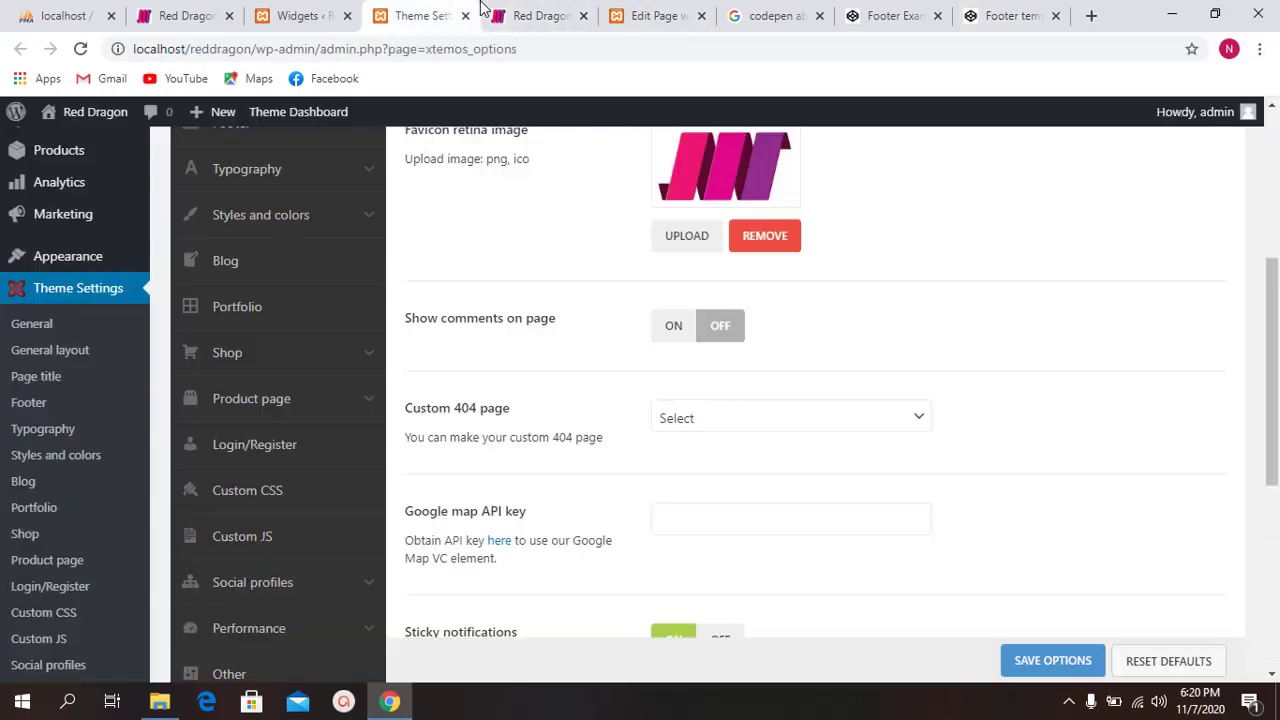
{"action": "scroll", "coordinate": [303, 330], "scroll_direction": "up", "scroll_amount": 3}
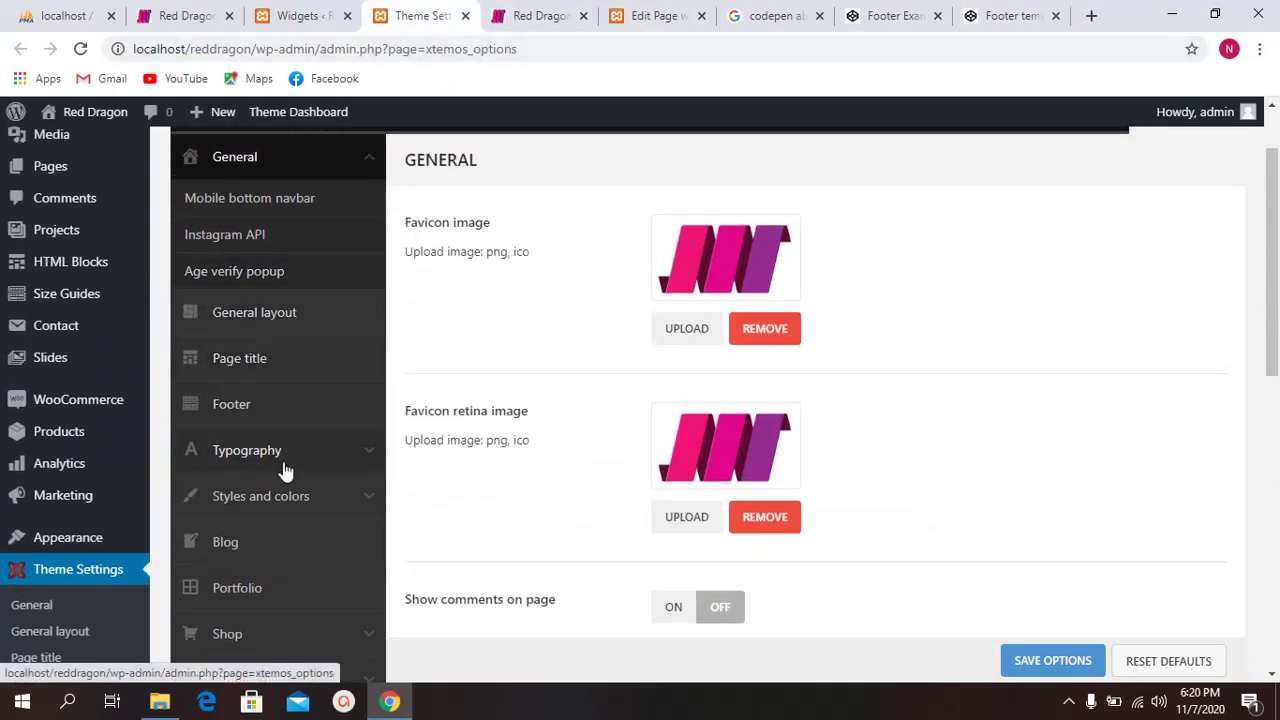
{"action": "left_click", "coordinate": [265, 414]}
{"action": "scroll", "coordinate": [600, 320], "scroll_direction": "down", "scroll_amount": 1}
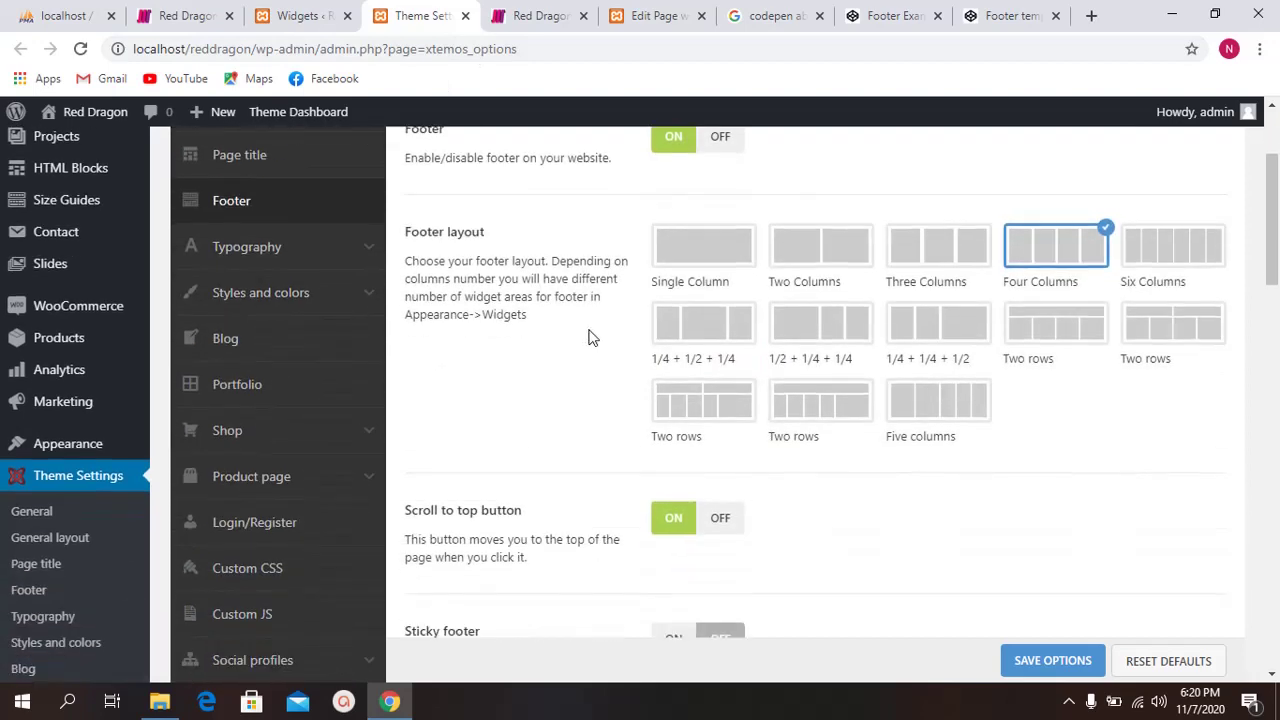
{"action": "left_click", "coordinate": [688, 248]}
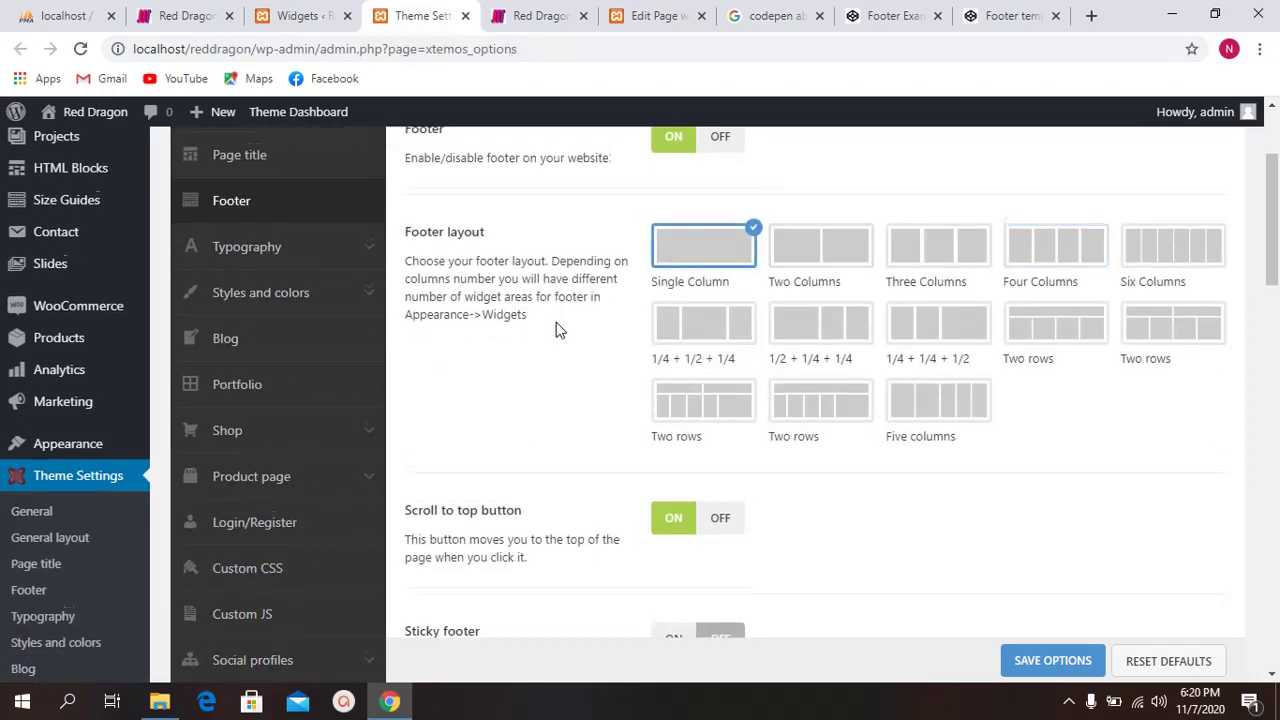
Step: Empty the Copyrights text box and save the theme options
{"action": "scroll", "coordinate": [558, 330], "scroll_direction": "down", "scroll_amount": 5}
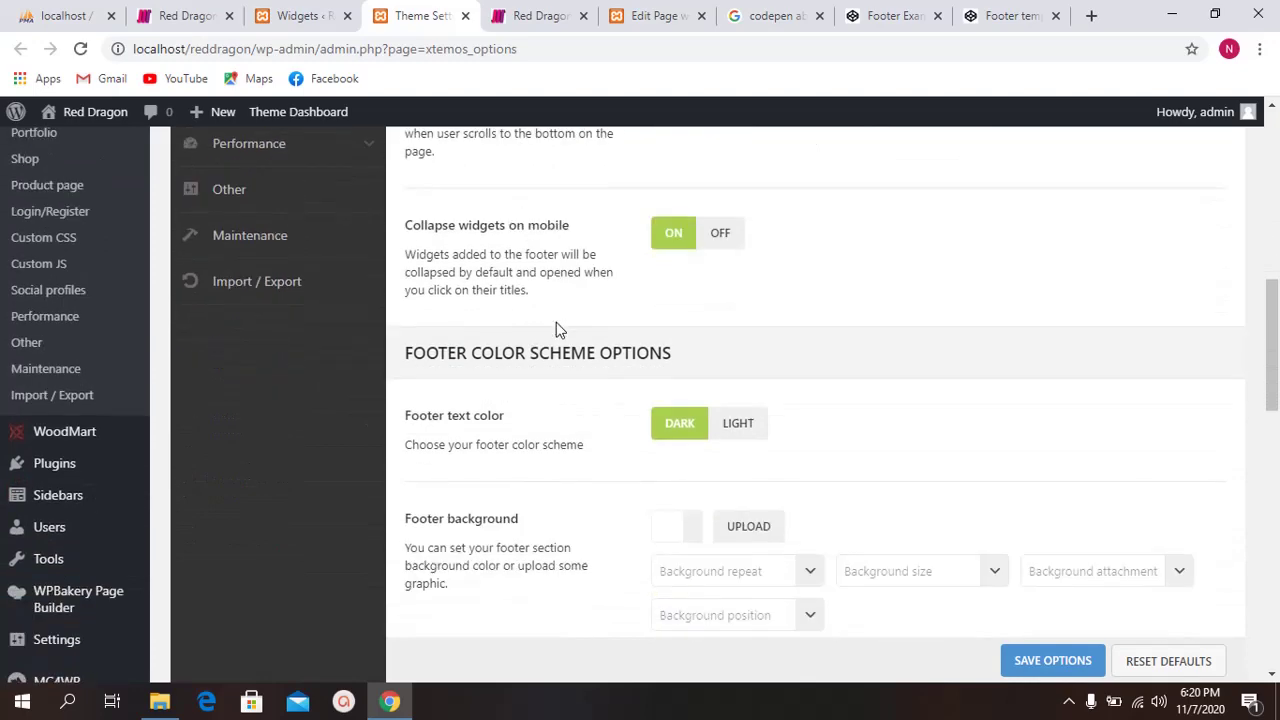
{"action": "scroll", "coordinate": [556, 330], "scroll_direction": "down", "scroll_amount": 8}
{"action": "left_click", "coordinate": [794, 408]}
{"action": "key", "text": "ctrl+a"}
{"action": "key", "text": "BackSpace"}
{"action": "scroll", "coordinate": [588, 424], "scroll_direction": "down", "scroll_amount": 1}
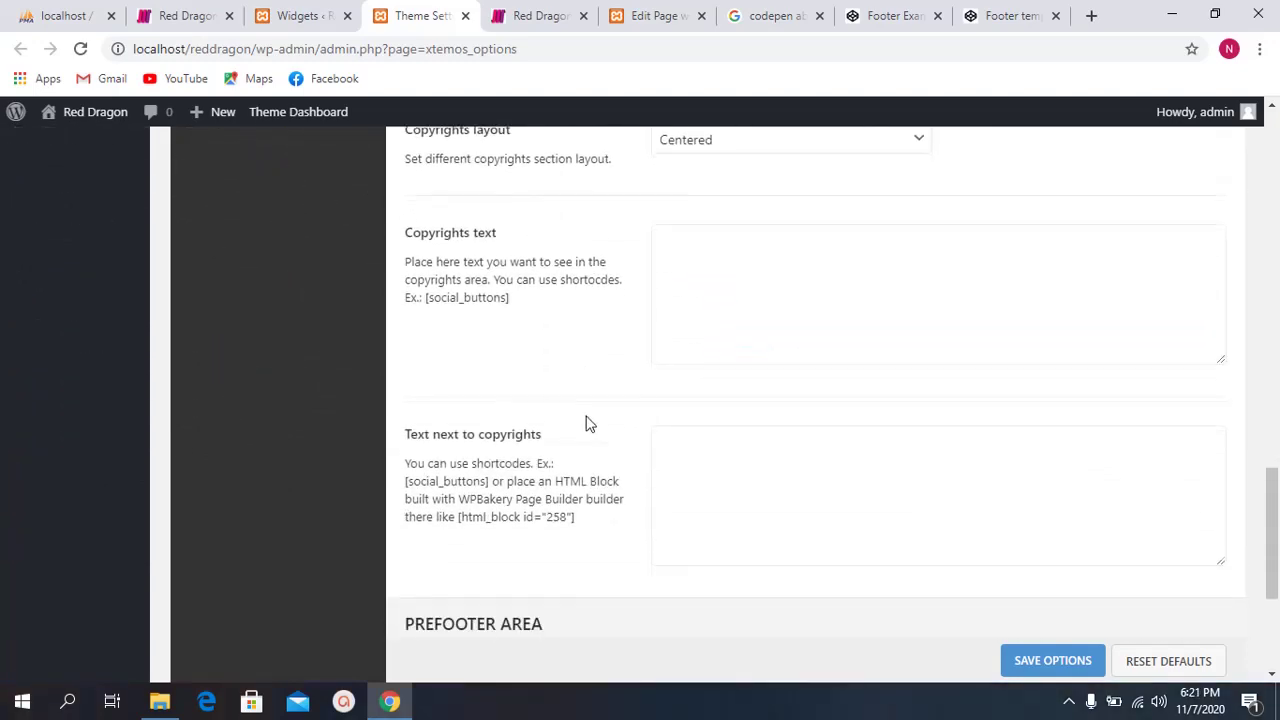
{"action": "scroll", "coordinate": [588, 424], "scroll_direction": "down", "scroll_amount": 3}
{"action": "left_click", "coordinate": [1066, 596]}
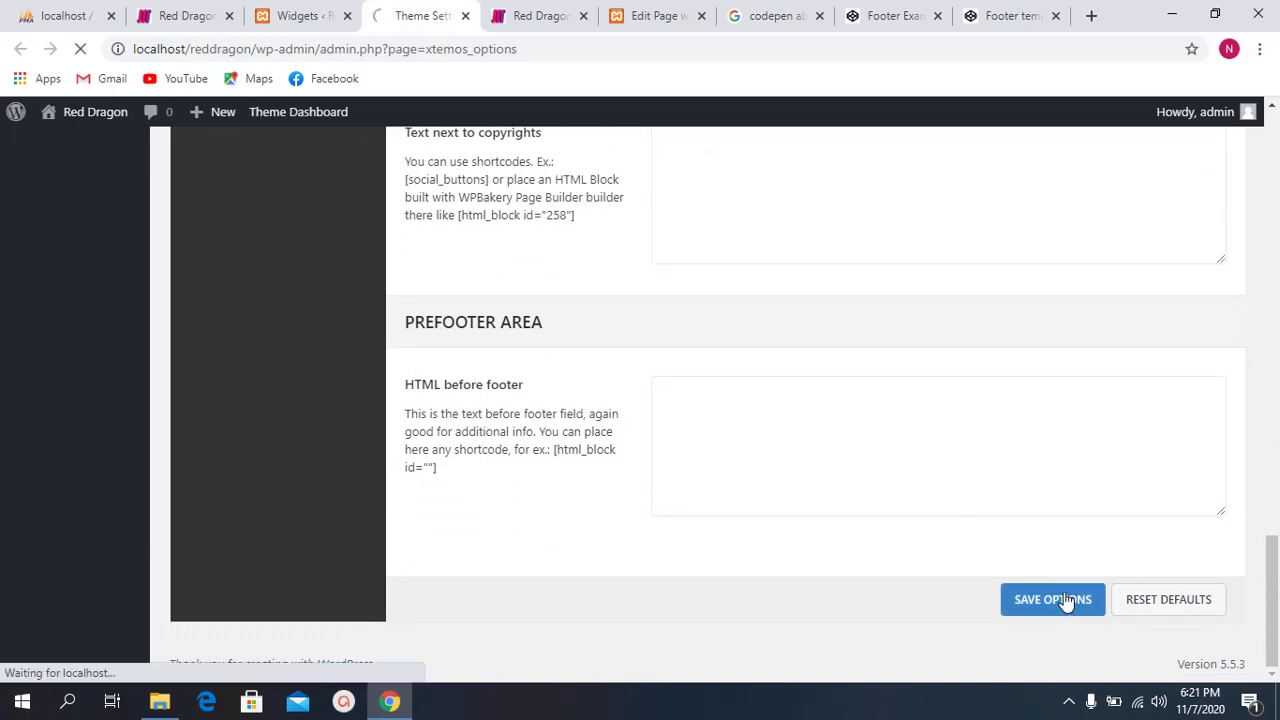
Step: Reload the Red Dragon site and scroll to its footer to check the Single Column change
{"action": "left_click", "coordinate": [569, 15]}
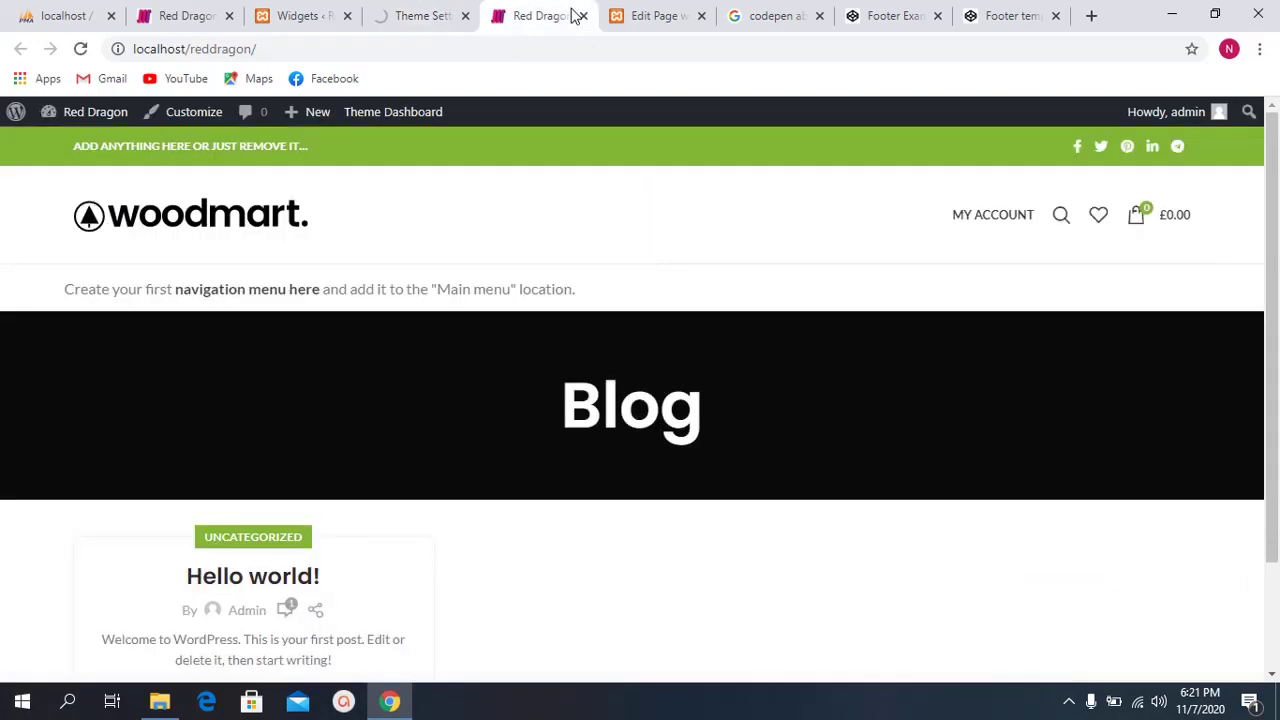
{"action": "key", "text": "F5"}
{"action": "scroll", "coordinate": [774, 484], "scroll_direction": "down", "scroll_amount": 3}
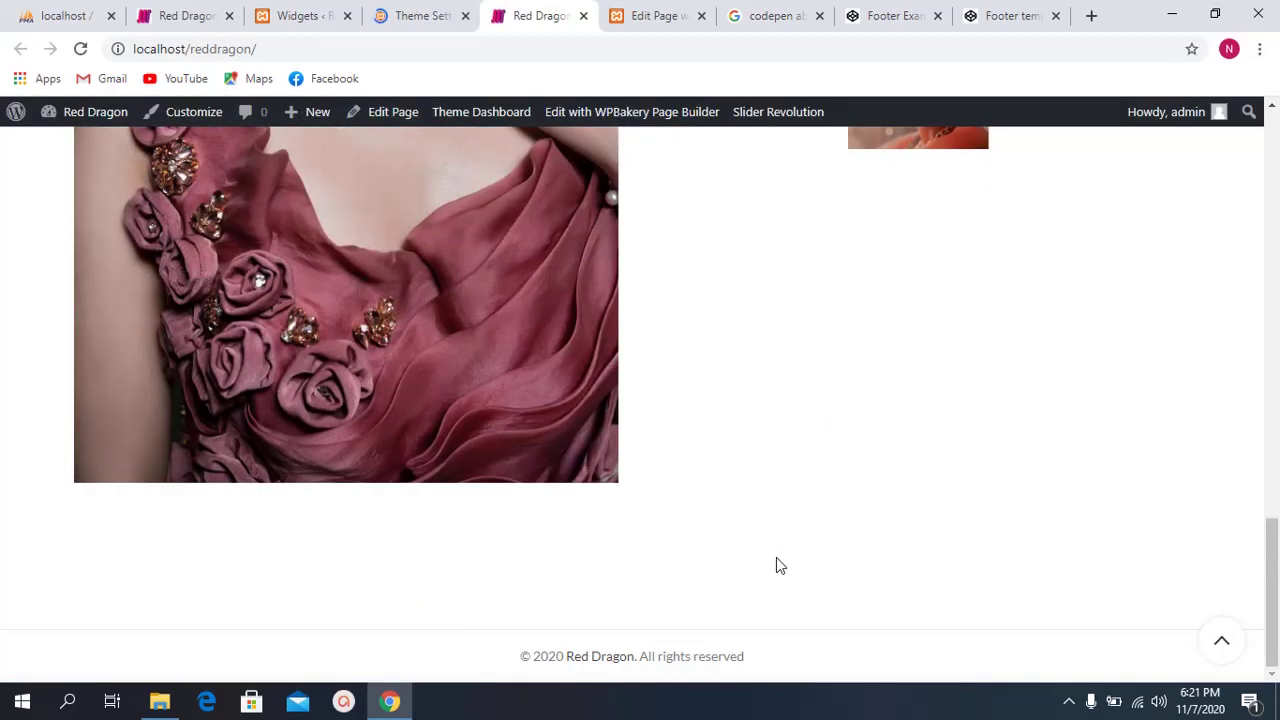
{"action": "left_click", "coordinate": [450, 12]}
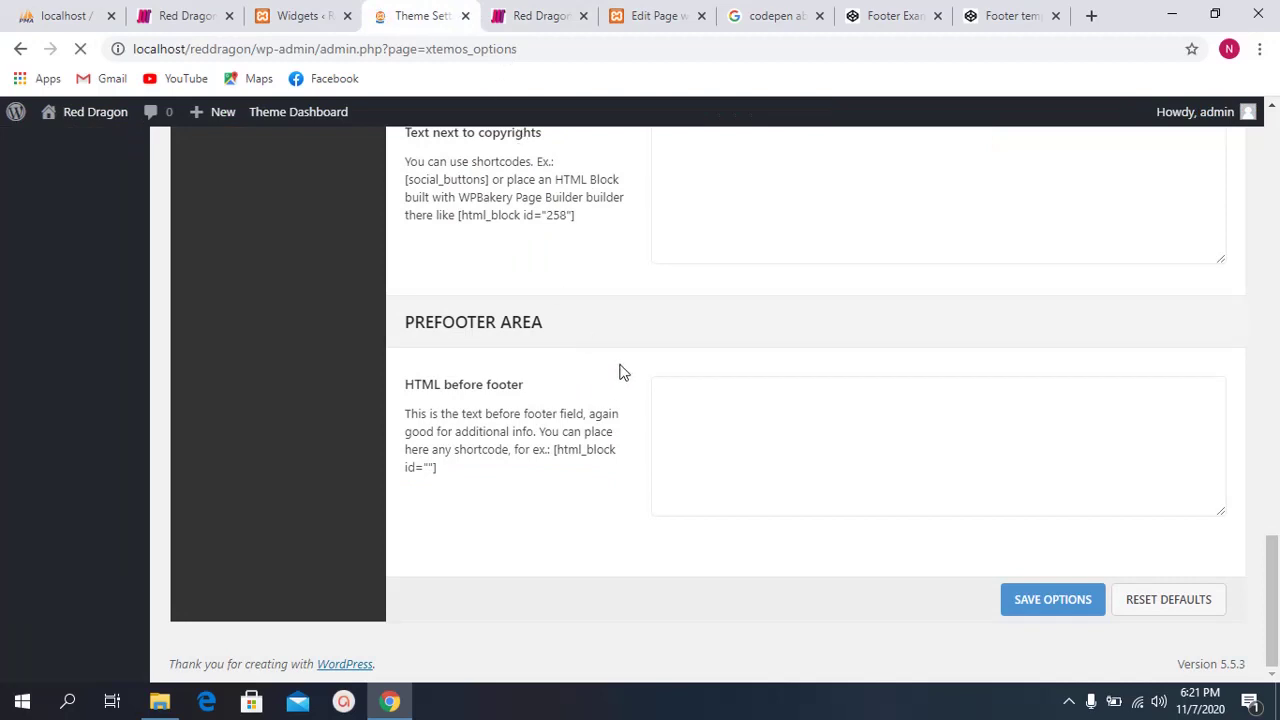
{"action": "left_click", "coordinate": [520, 8]}
{"action": "left_click", "coordinate": [409, 10]}
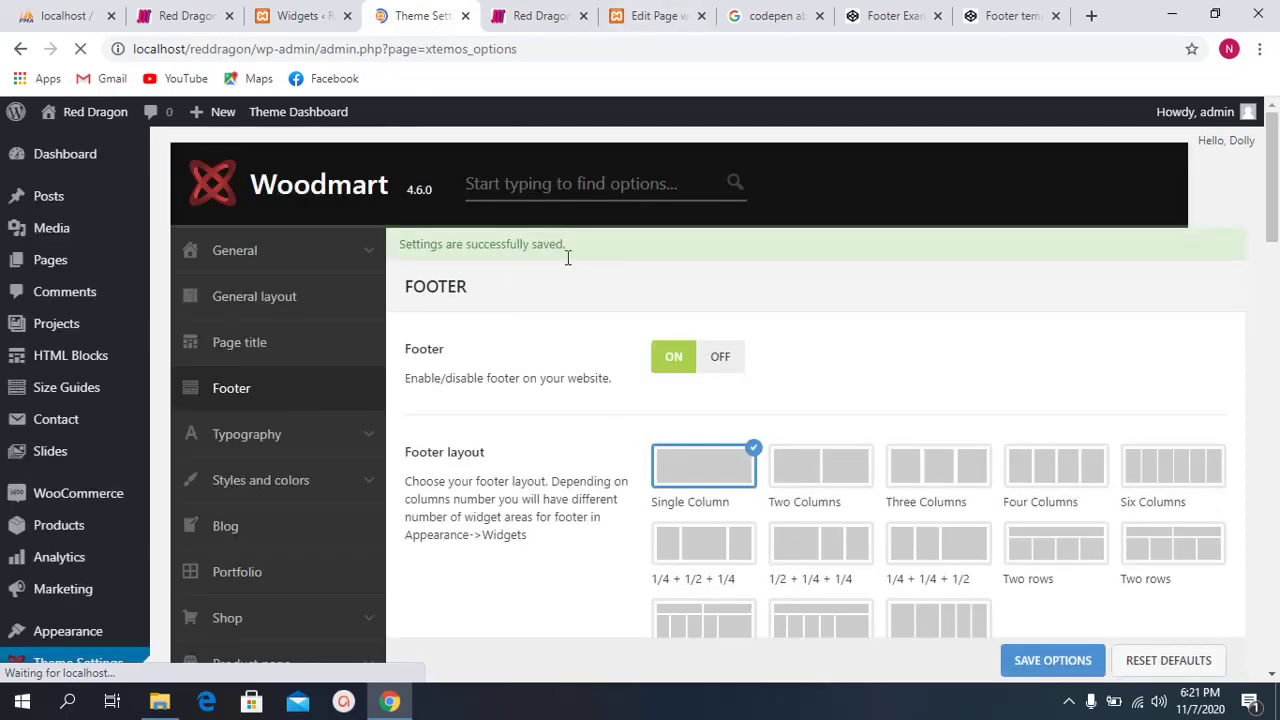
{"action": "left_click", "coordinate": [540, 15]}
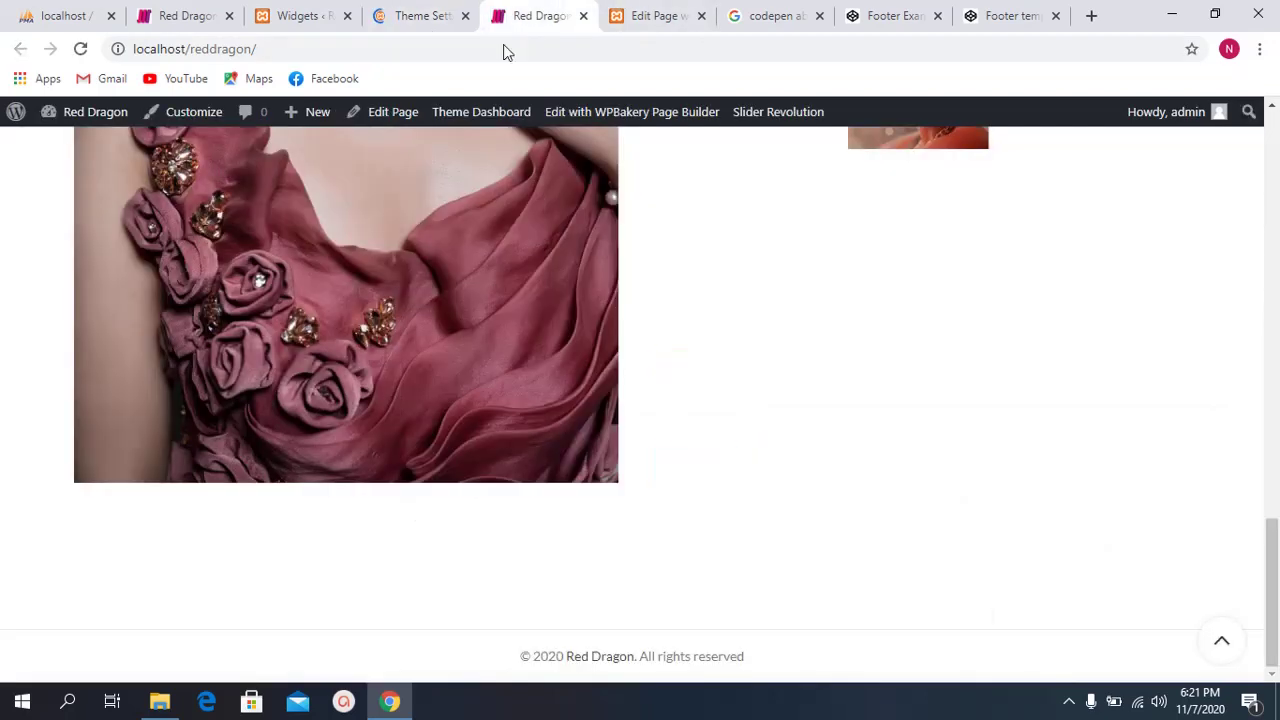
{"action": "left_click", "coordinate": [80, 48]}
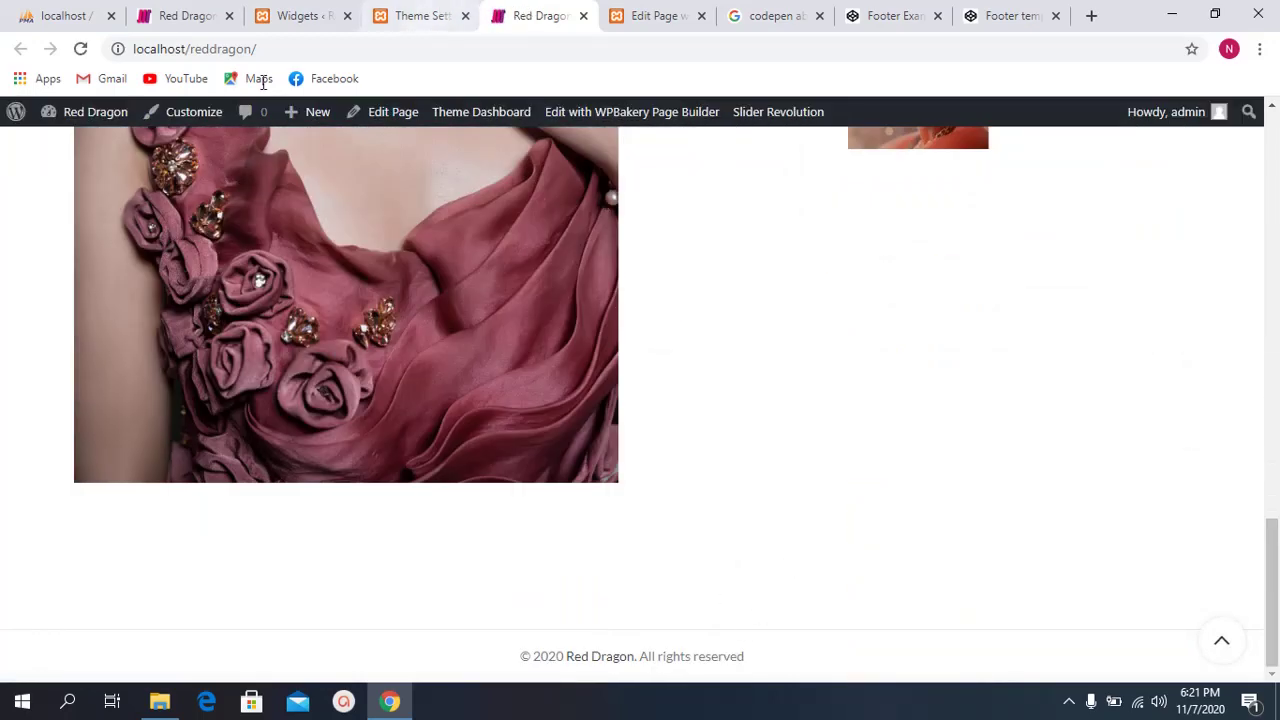
{"action": "left_click", "coordinate": [81, 49]}
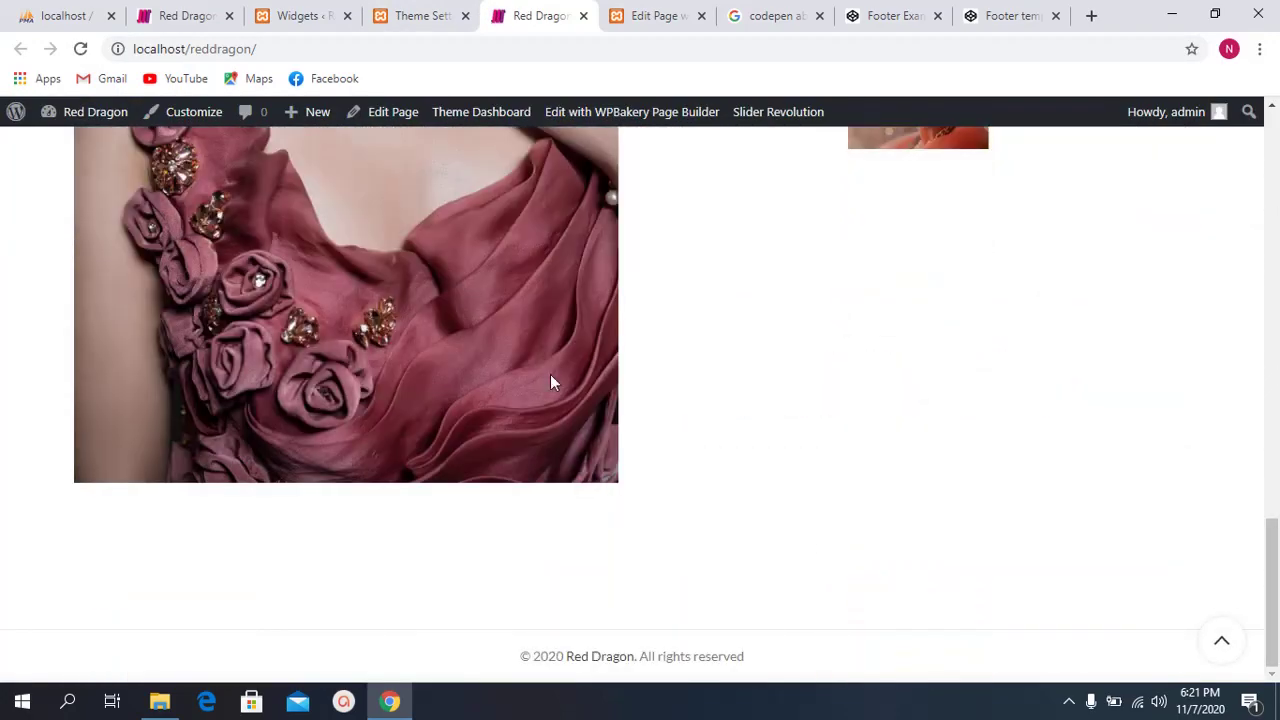
Step: Scroll to the bottom of the Woodmart footer settings and save the options again
{"action": "left_click", "coordinate": [420, 15]}
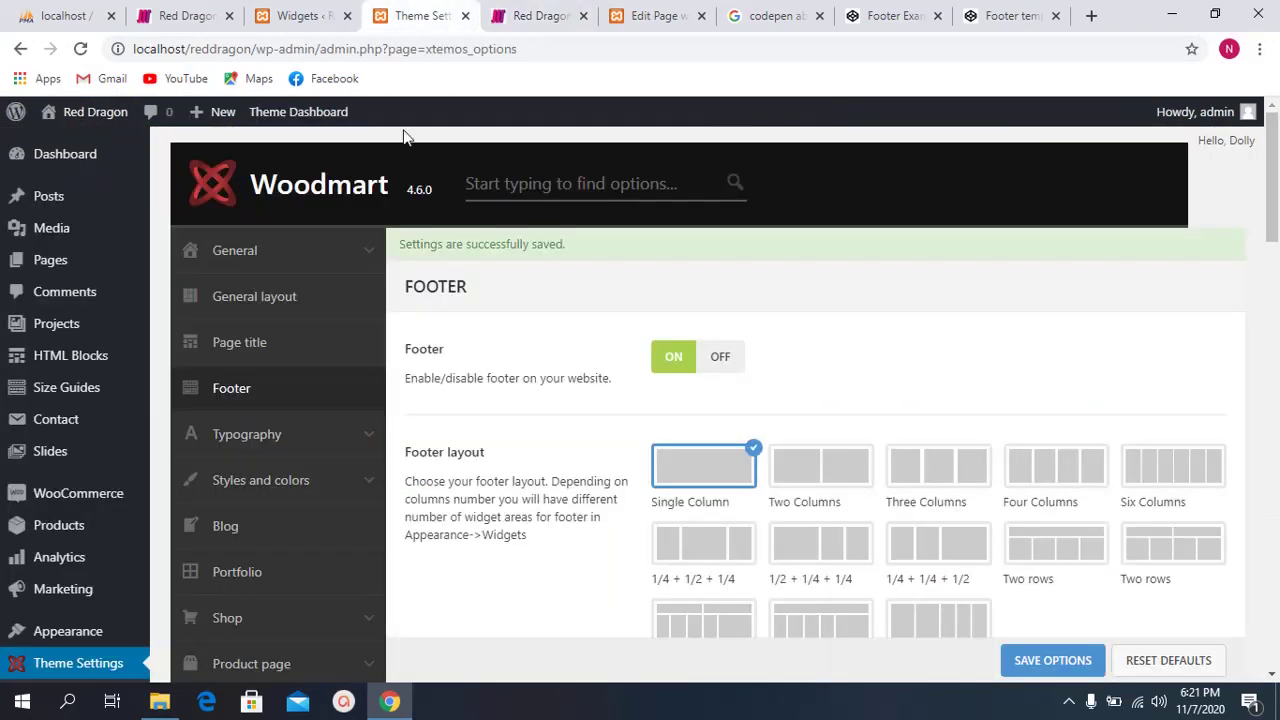
{"action": "scroll", "coordinate": [625, 480], "scroll_direction": "down", "scroll_amount": 15}
{"action": "scroll", "coordinate": [632, 440], "scroll_direction": "down", "scroll_amount": 7}
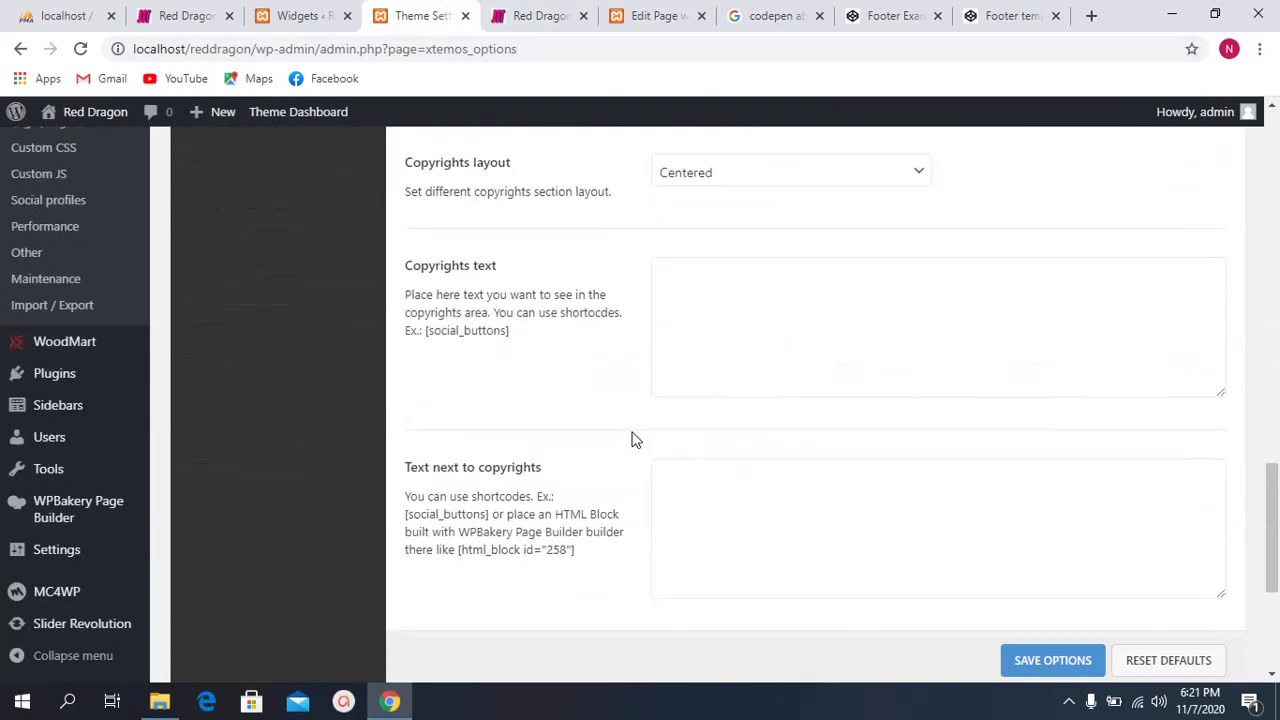
{"action": "left_click", "coordinate": [1050, 633]}
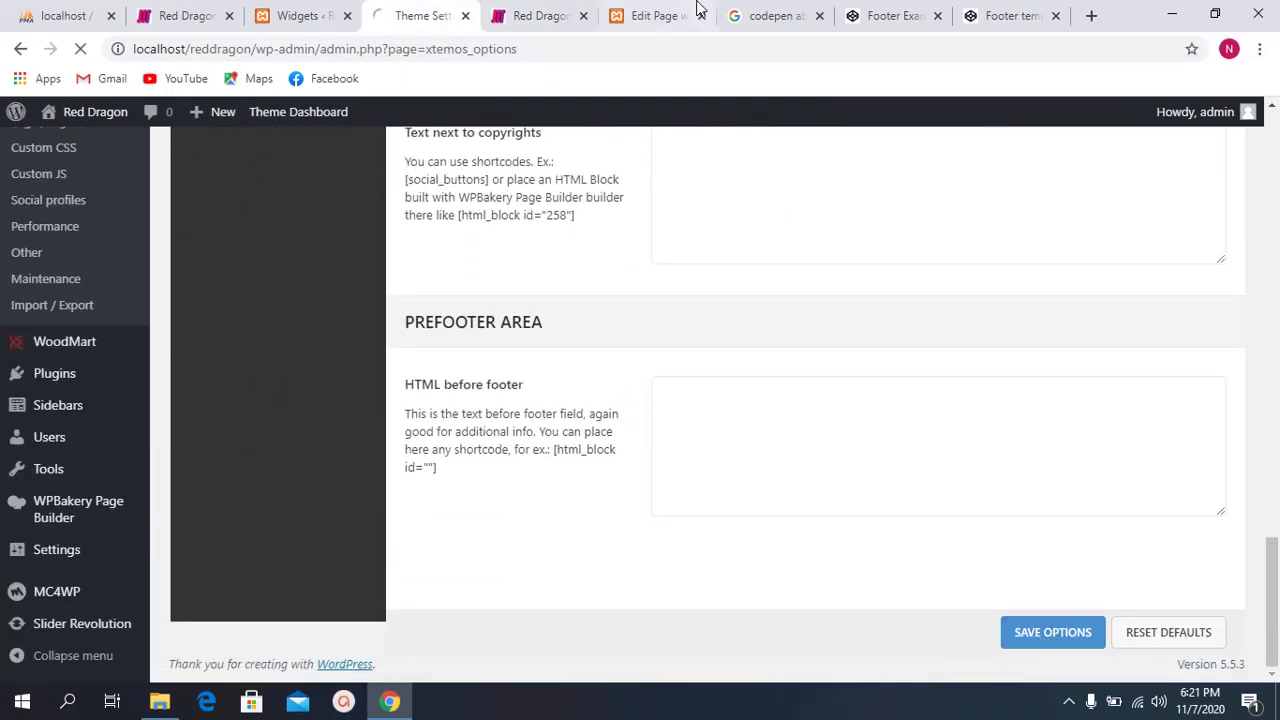
{"action": "left_click", "coordinate": [520, 15]}
Step: Reload the Red Dragon site, inspect its © 2020 footer line, select its address, and launch Edge
{"action": "left_click", "coordinate": [81, 48]}
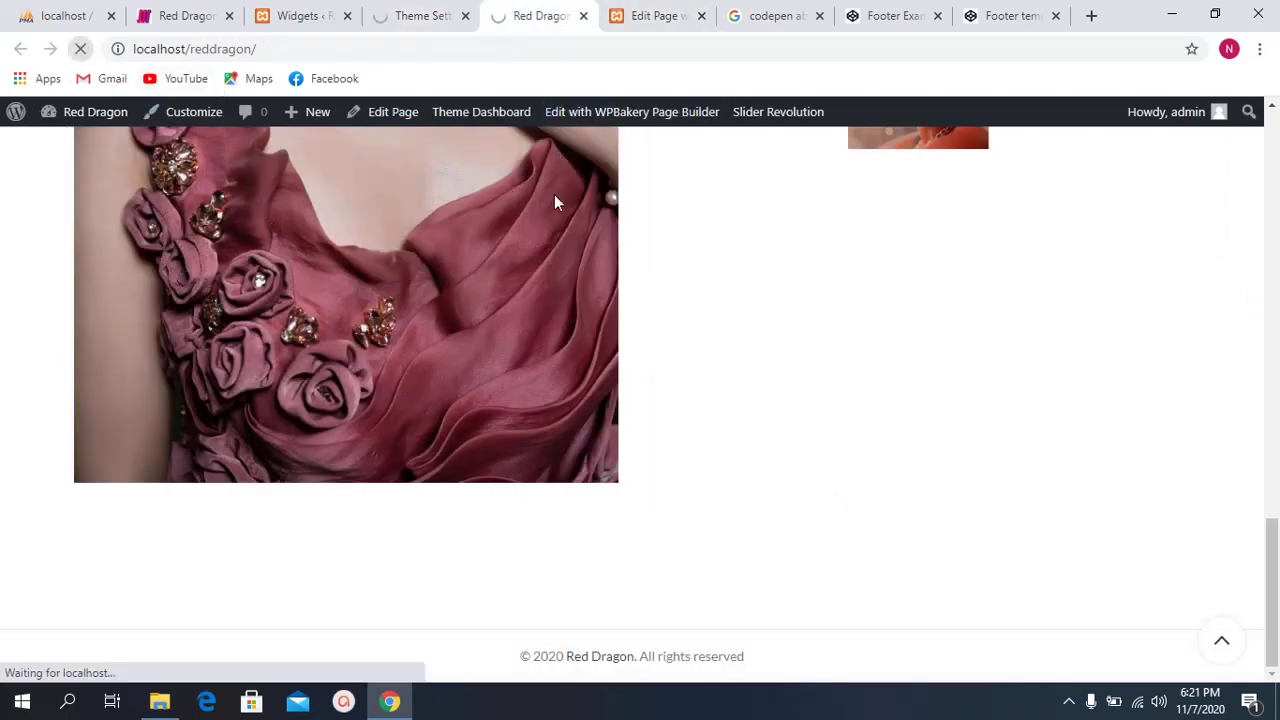
{"action": "left_click_drag", "start_coordinate": [780, 664], "coordinate": [474, 651]}
{"action": "left_click", "coordinate": [472, 652]}
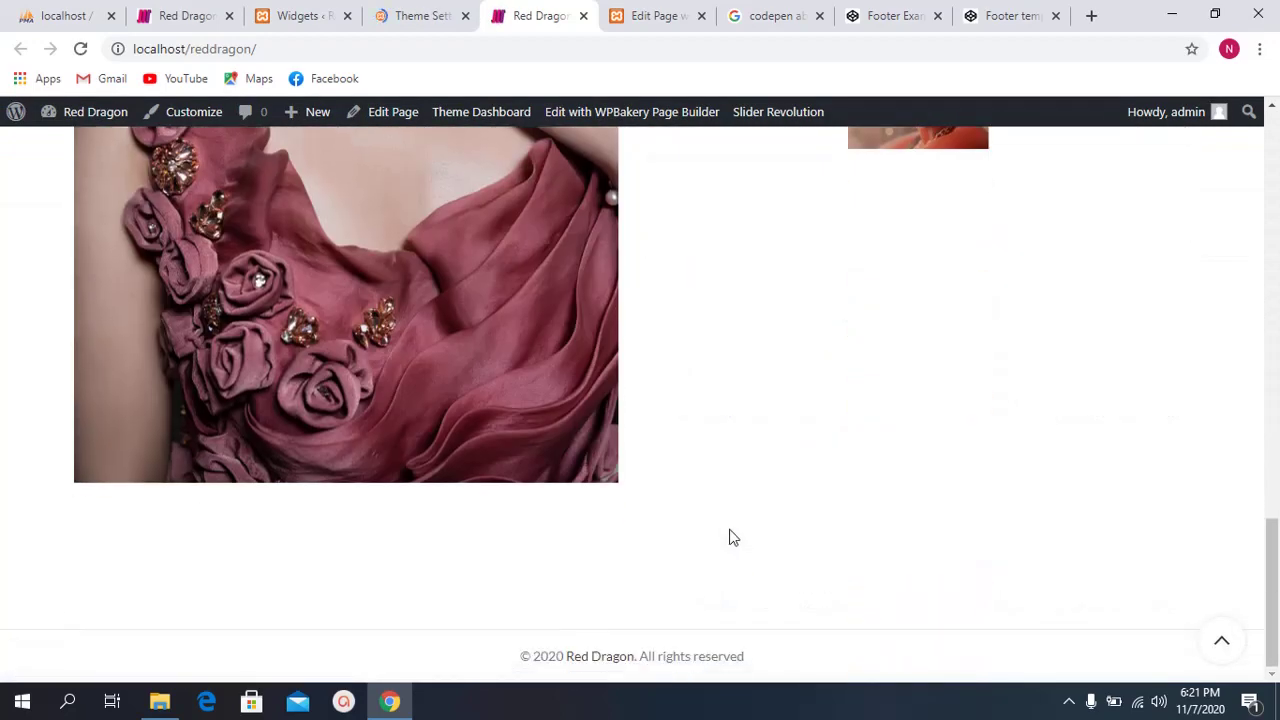
{"action": "left_click", "coordinate": [374, 51]}
{"action": "key", "text": "ctrl+c"}
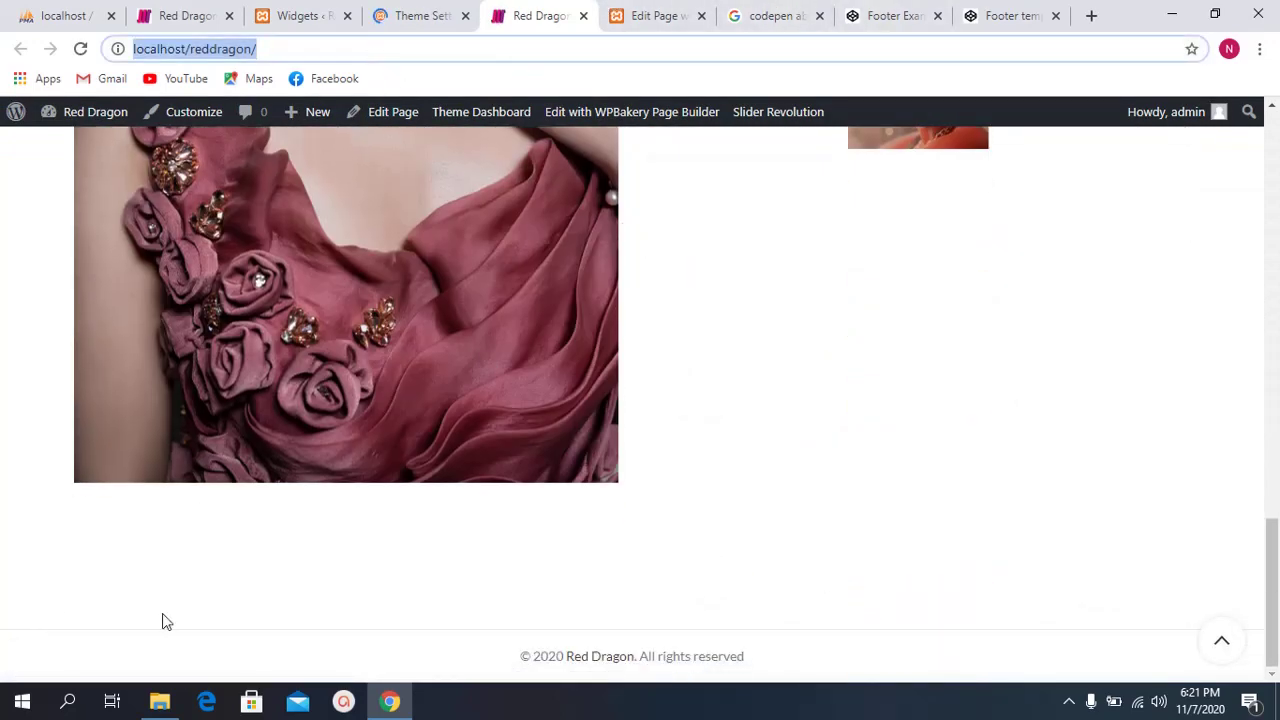
{"action": "left_click", "coordinate": [212, 702]}
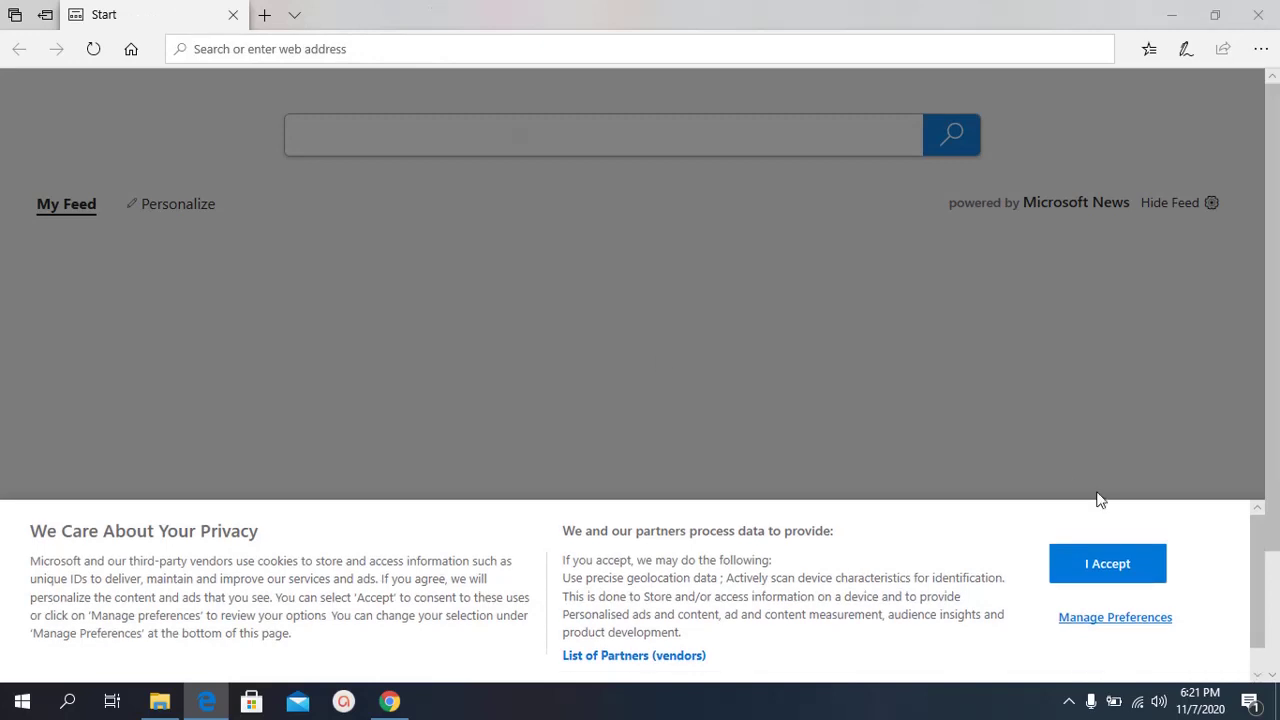
Step: Accept Edge's privacy consent notice and clear the pasted address from its address bar
{"action": "left_click", "coordinate": [1075, 580]}
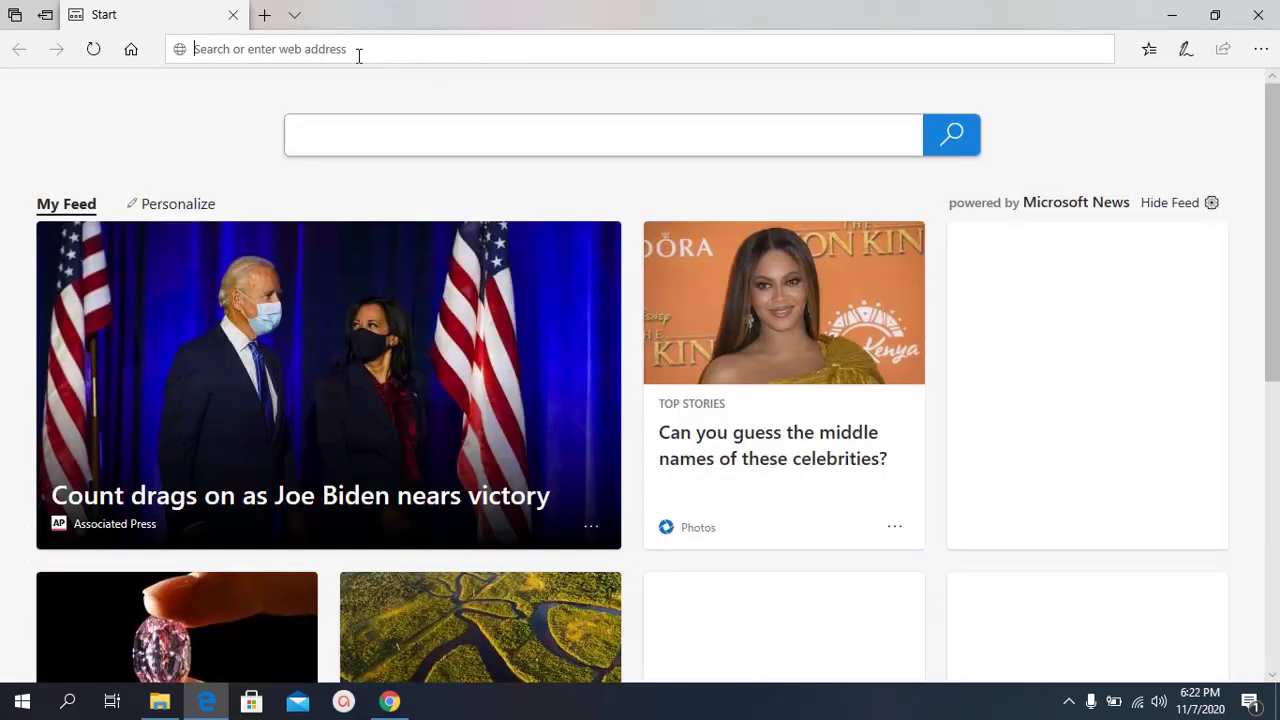
{"action": "key", "text": "ctrl+v"}
{"action": "key", "text": "ctrl+v"}
{"action": "key", "text": "ctrl+a"}
{"action": "key", "text": "BackSpace"}
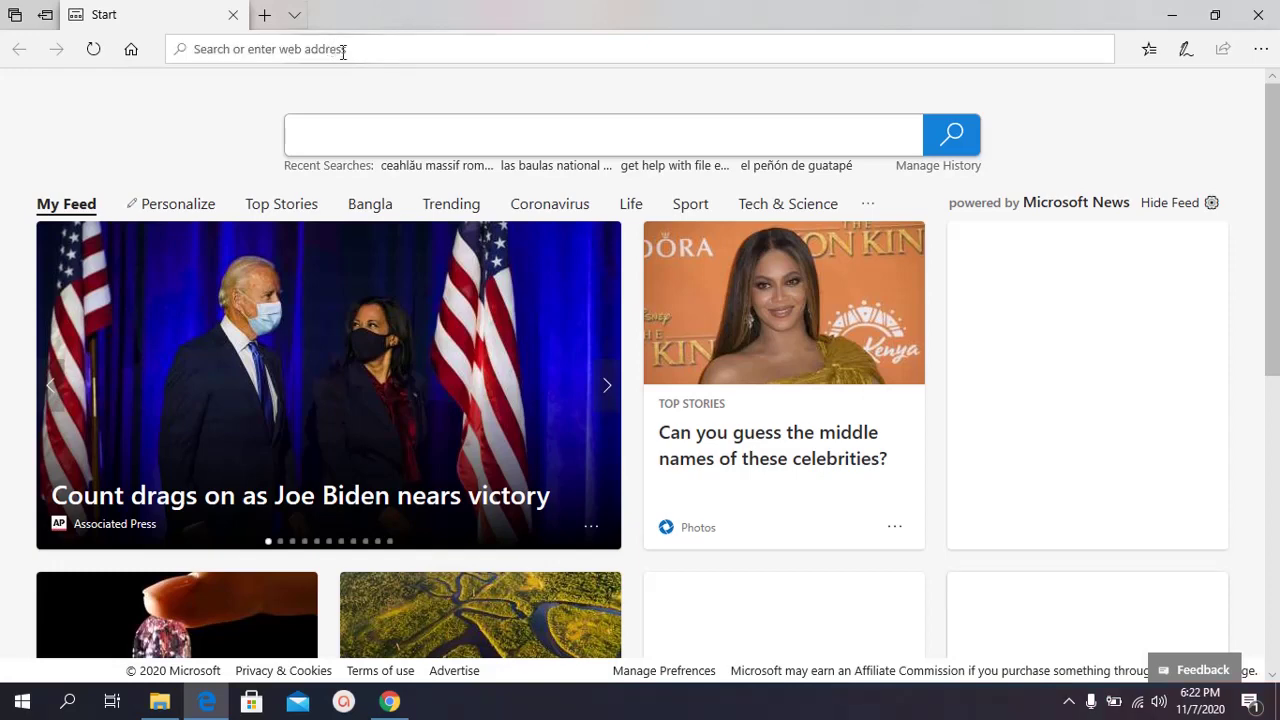
Step: Load localhost/reddragon in a new Chrome Incognito window instead
{"action": "key", "text": "alt+Tab"}
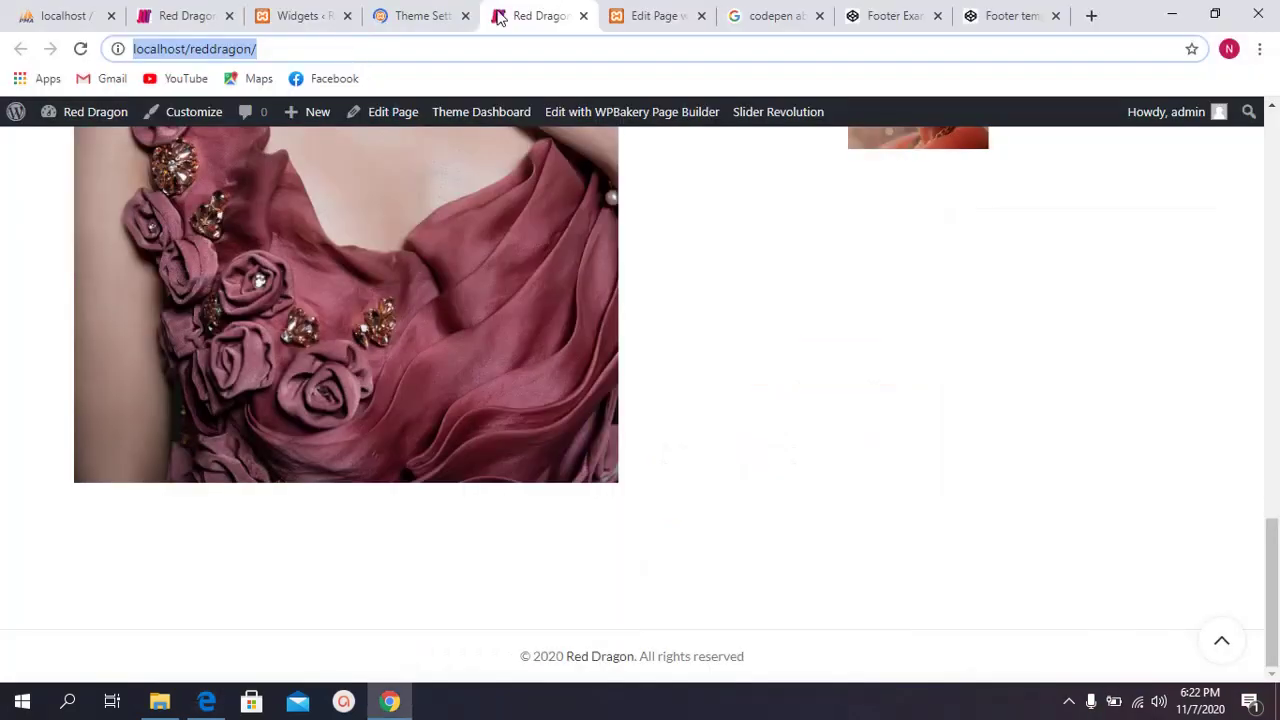
{"action": "key", "text": "ctrl+shift+n"}
{"action": "key", "text": "ctrl+v"}
{"action": "key", "text": "Return"}
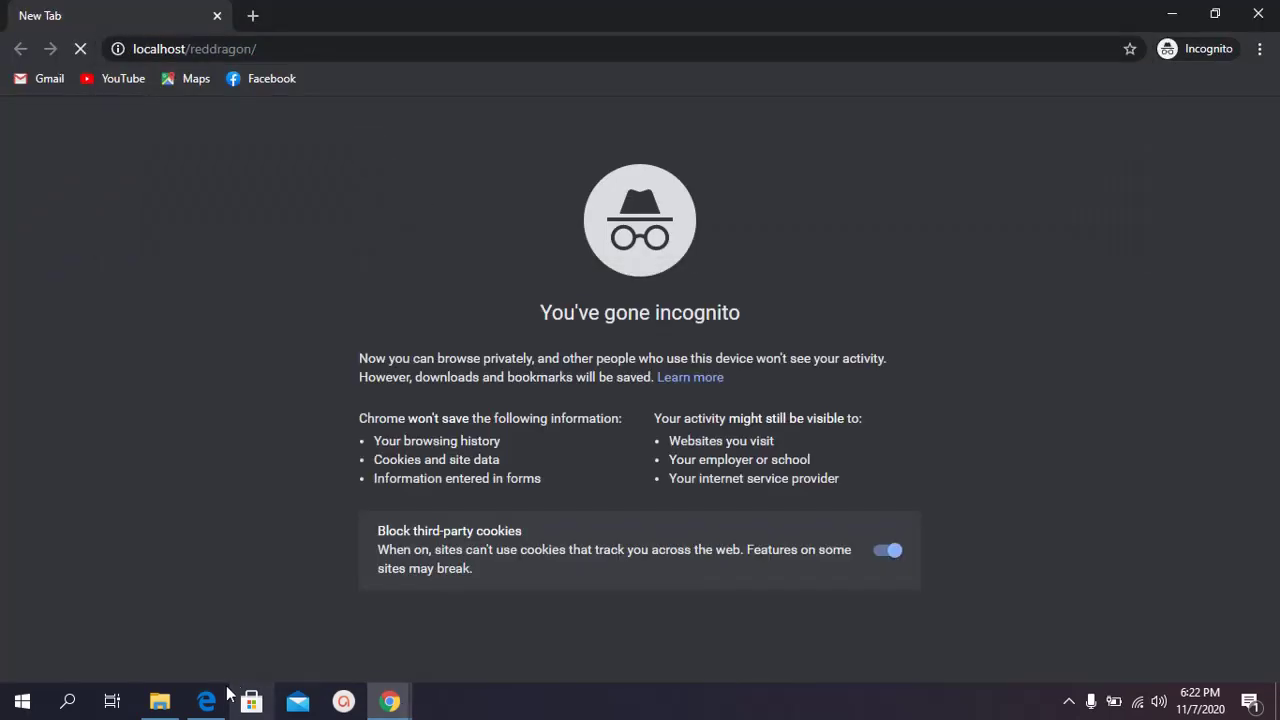
Step: Close Edge, check the footer in the Incognito window, close it, and return to Theme Settings
{"action": "left_click", "coordinate": [206, 701]}
{"action": "left_click", "coordinate": [1246, 8]}
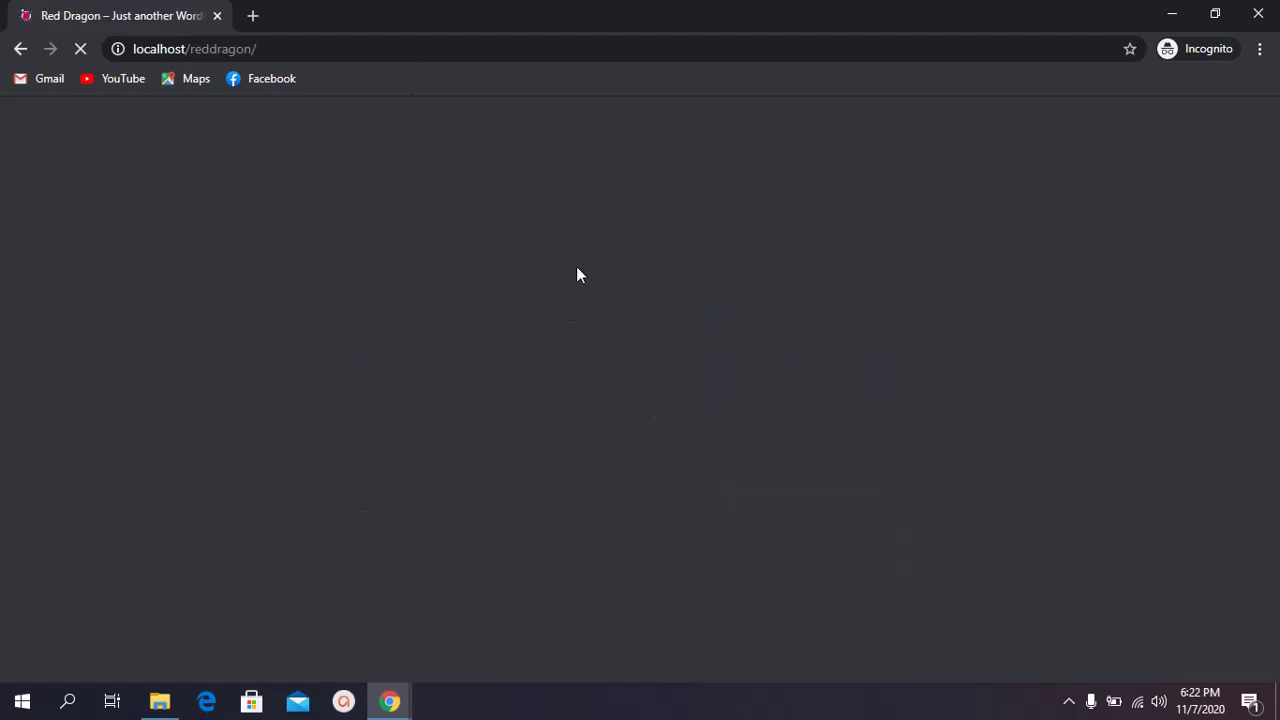
{"action": "scroll", "coordinate": [719, 372], "scroll_direction": "down", "scroll_amount": 15}
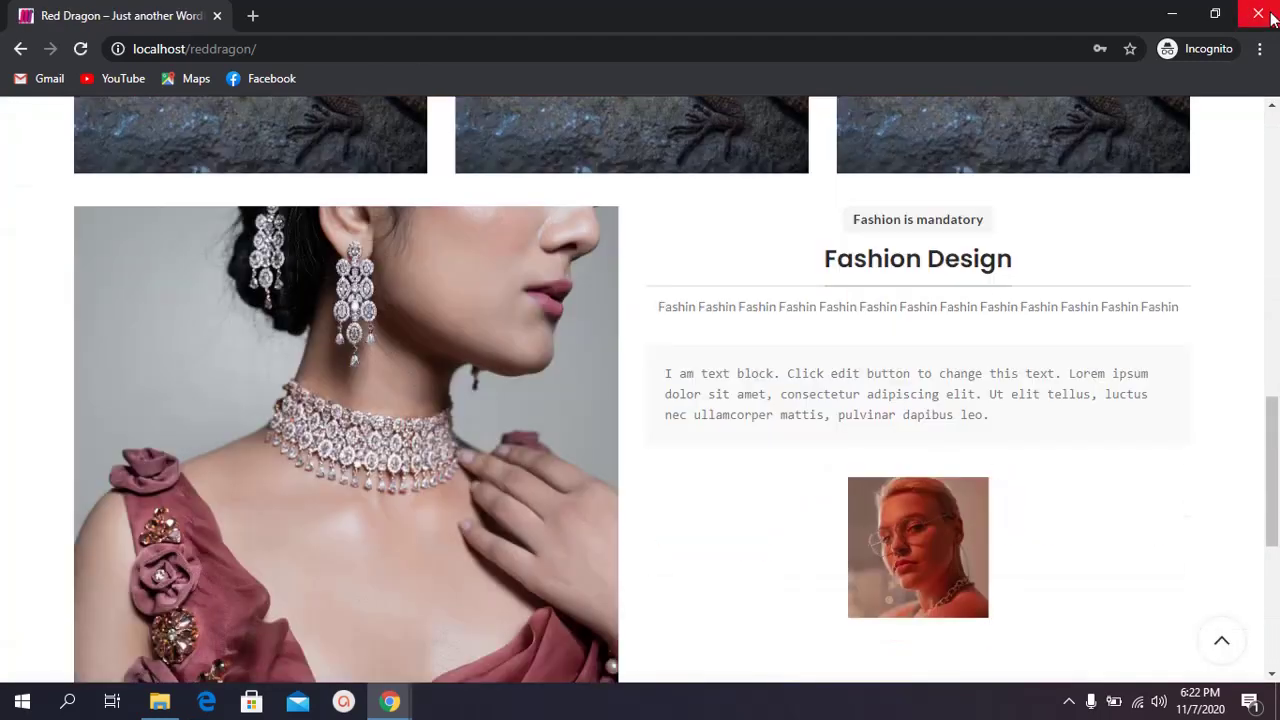
{"action": "left_click", "coordinate": [1257, 13]}
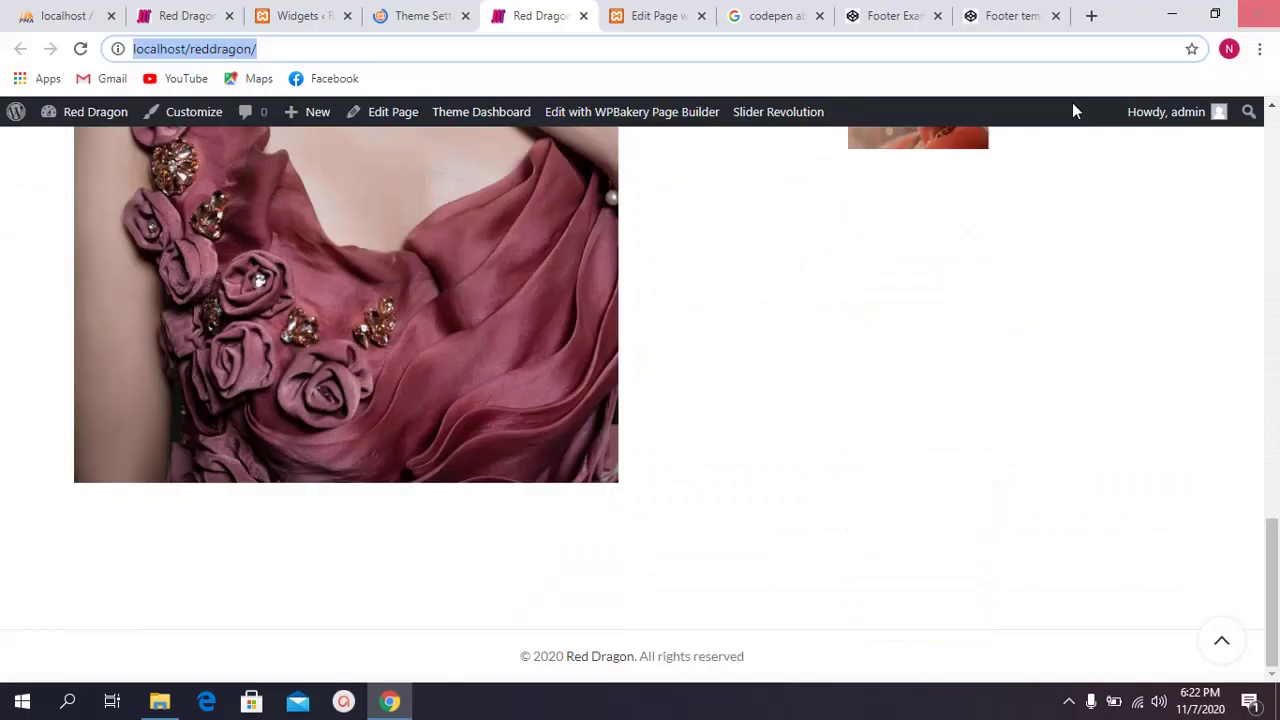
{"action": "left_click", "coordinate": [430, 8]}
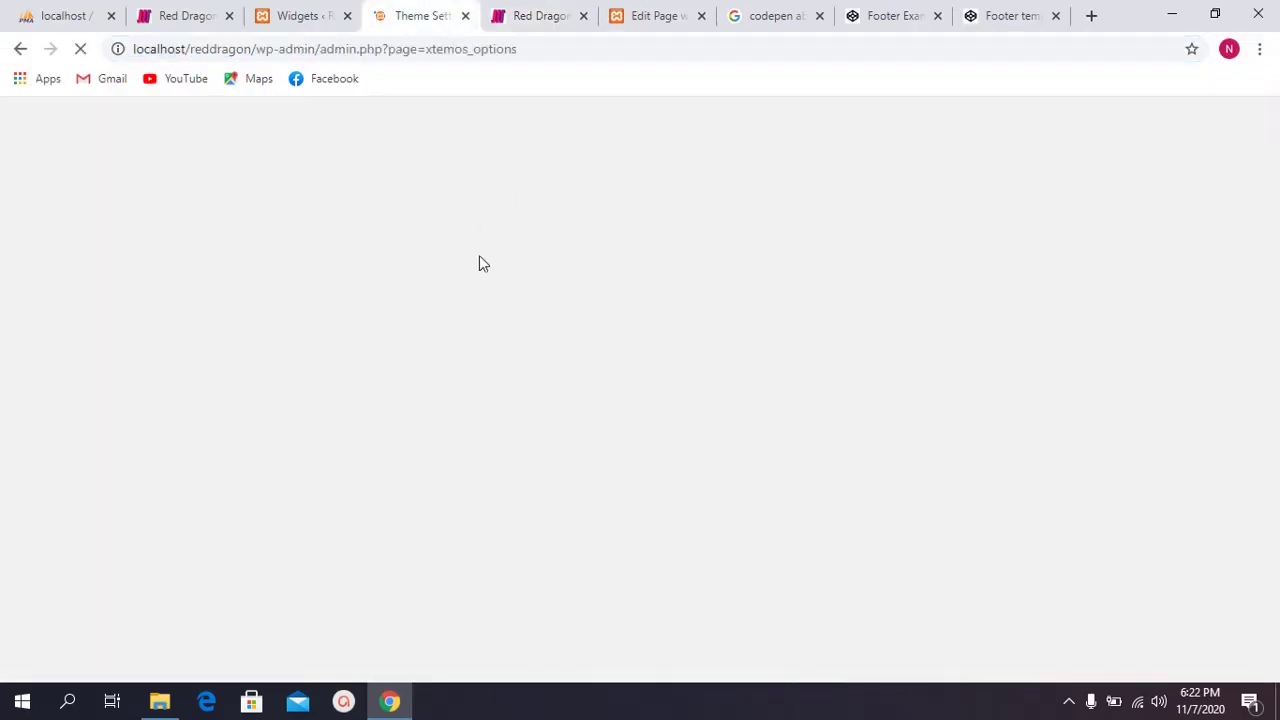
Step: Scroll to the bottom of the Woodmart theme settings and save the current options
{"action": "left_click", "coordinate": [360, 10]}
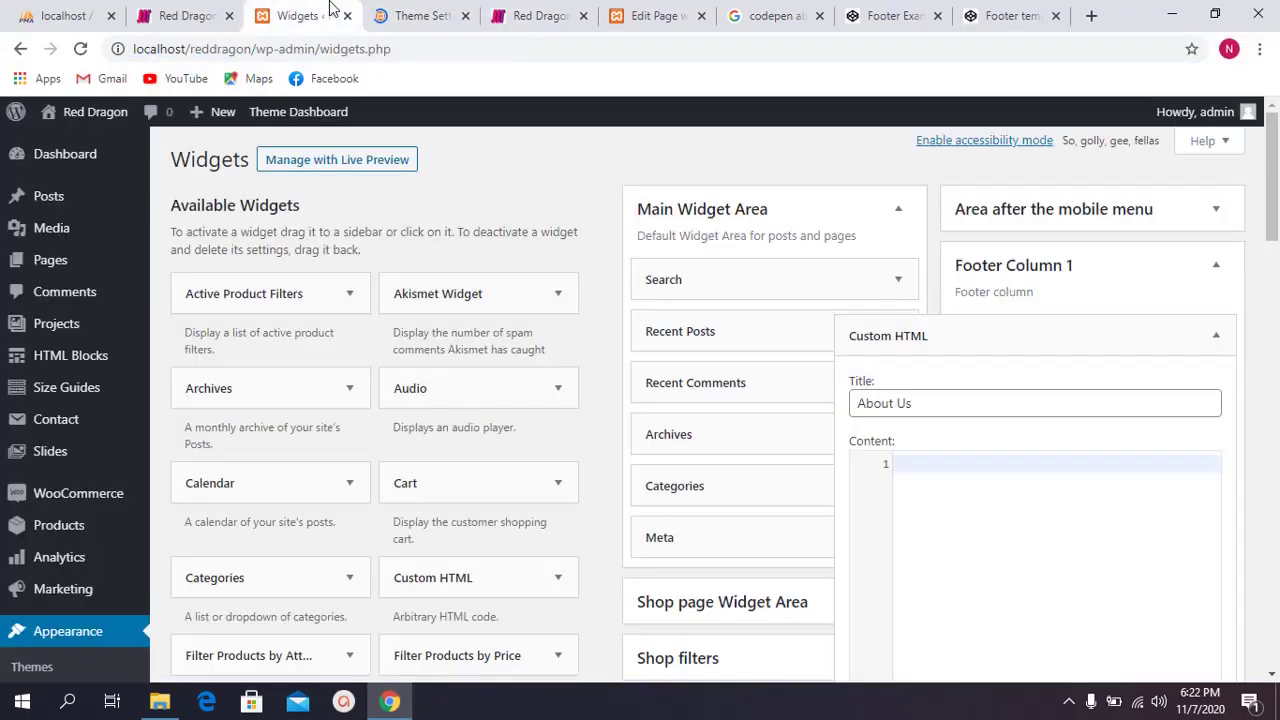
{"action": "left_click", "coordinate": [397, 8]}
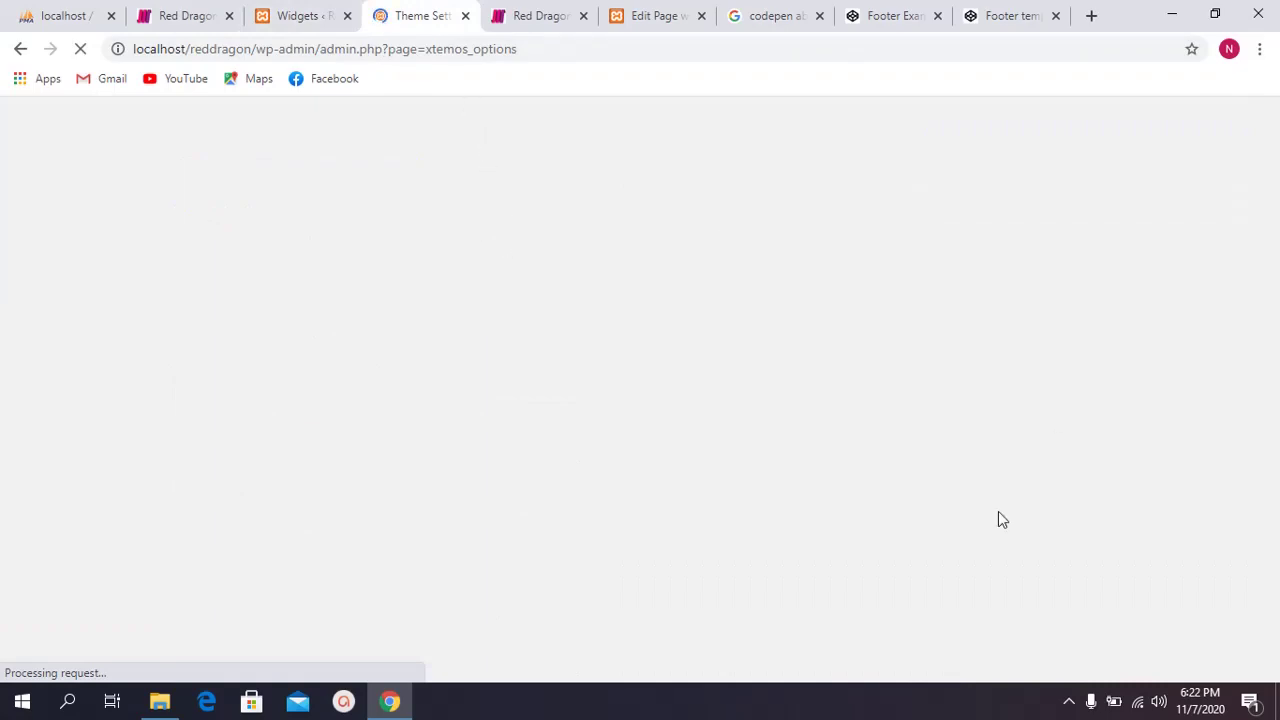
{"action": "scroll", "coordinate": [623, 349], "scroll_direction": "down", "scroll_amount": 2}
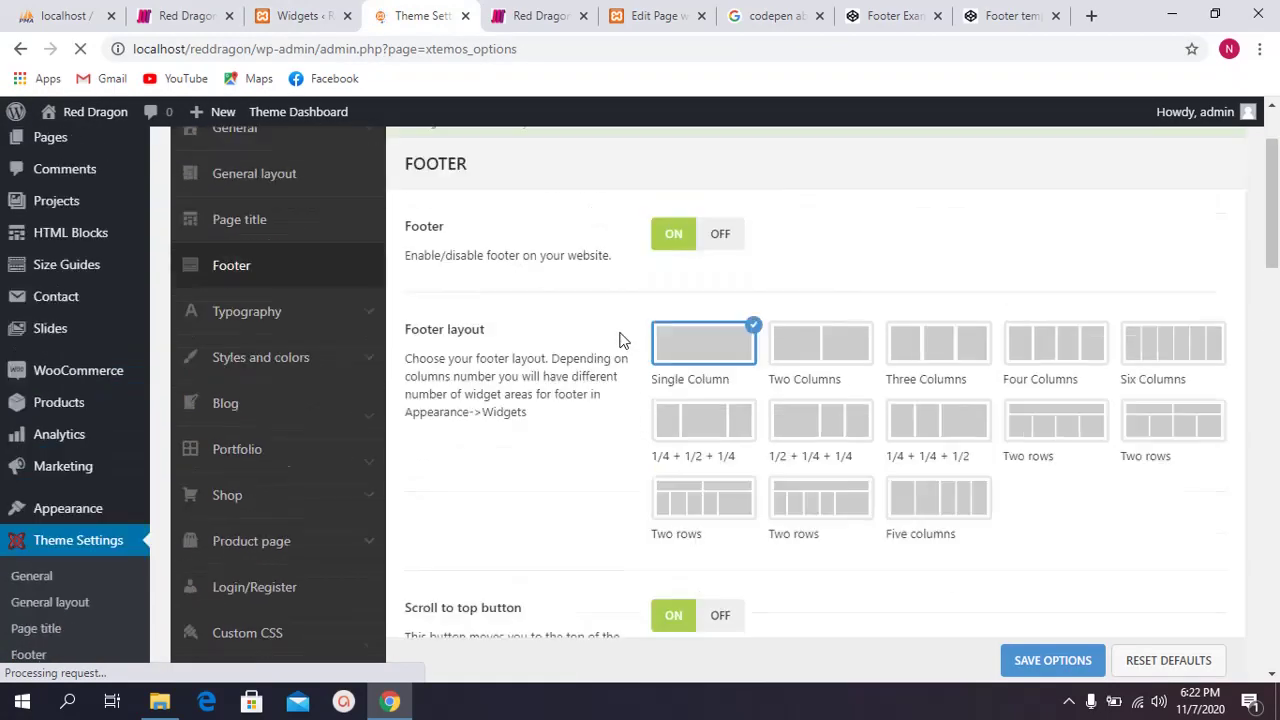
{"action": "scroll", "coordinate": [569, 403], "scroll_direction": "down", "scroll_amount": 10}
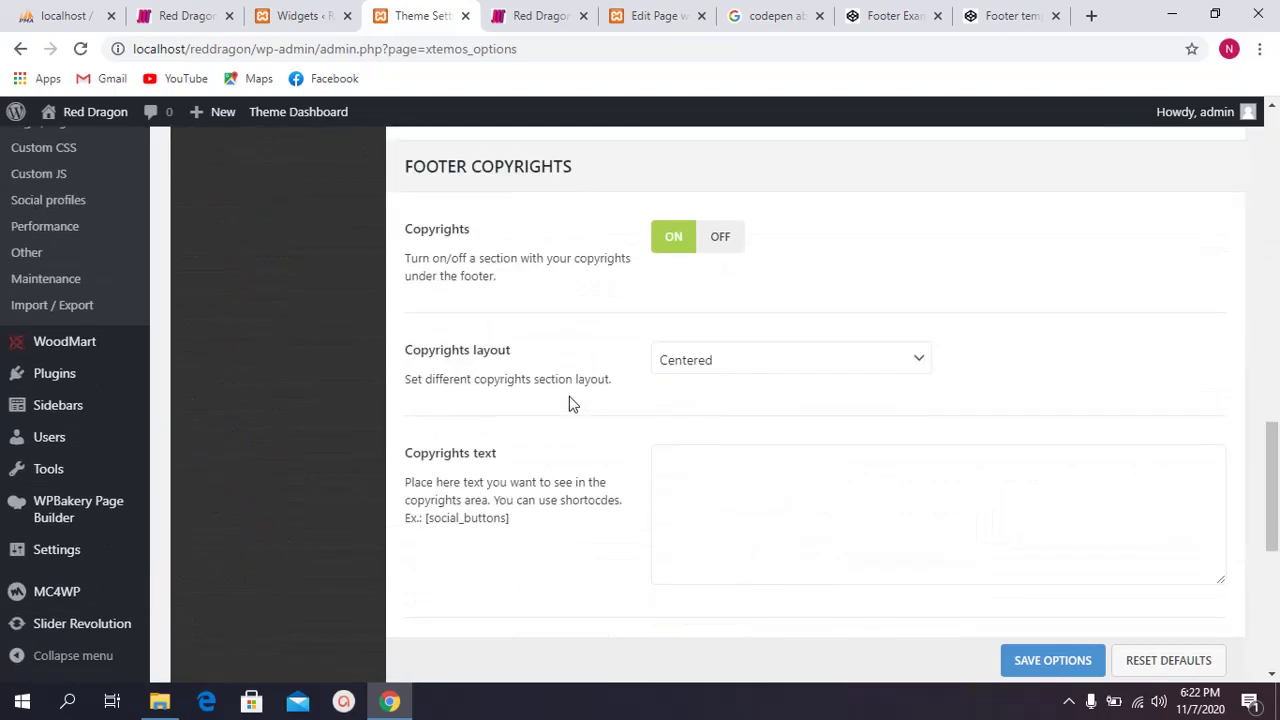
{"action": "left_click", "coordinate": [1031, 631]}
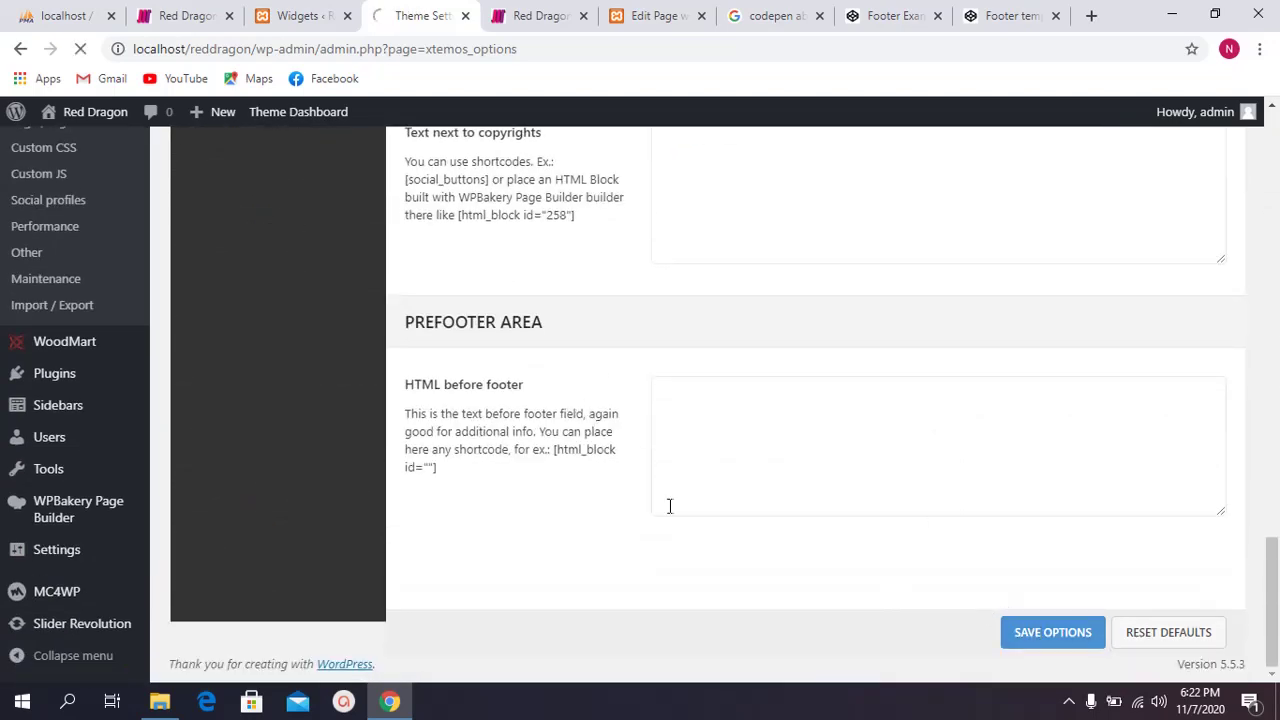
Step: Turn the footer Copyrights option OFF and save the theme options
{"action": "scroll", "coordinate": [590, 450], "scroll_direction": "up", "scroll_amount": 4}
{"action": "left_click", "coordinate": [689, 303]}
{"action": "left_click", "coordinate": [735, 532]}
{"action": "left_click", "coordinate": [694, 354]}
{"action": "scroll", "coordinate": [478, 334], "scroll_direction": "up", "scroll_amount": 3}
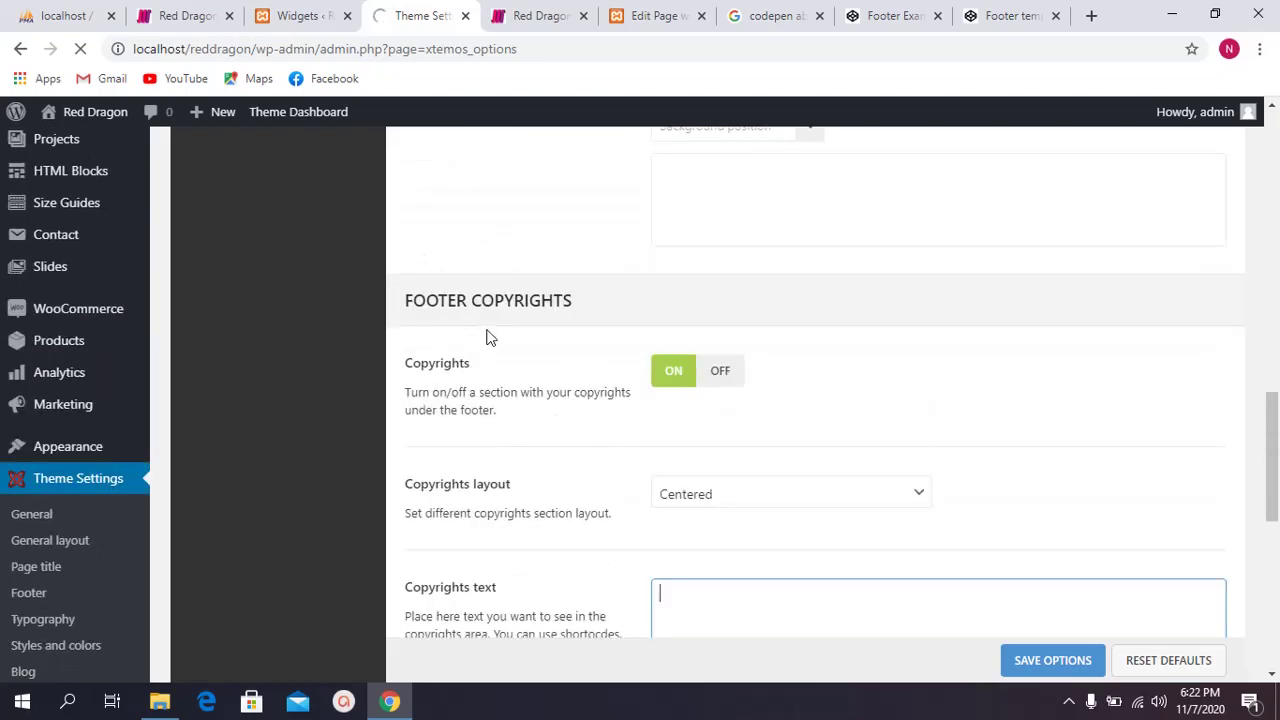
{"action": "scroll", "coordinate": [487, 336], "scroll_direction": "up", "scroll_amount": 2}
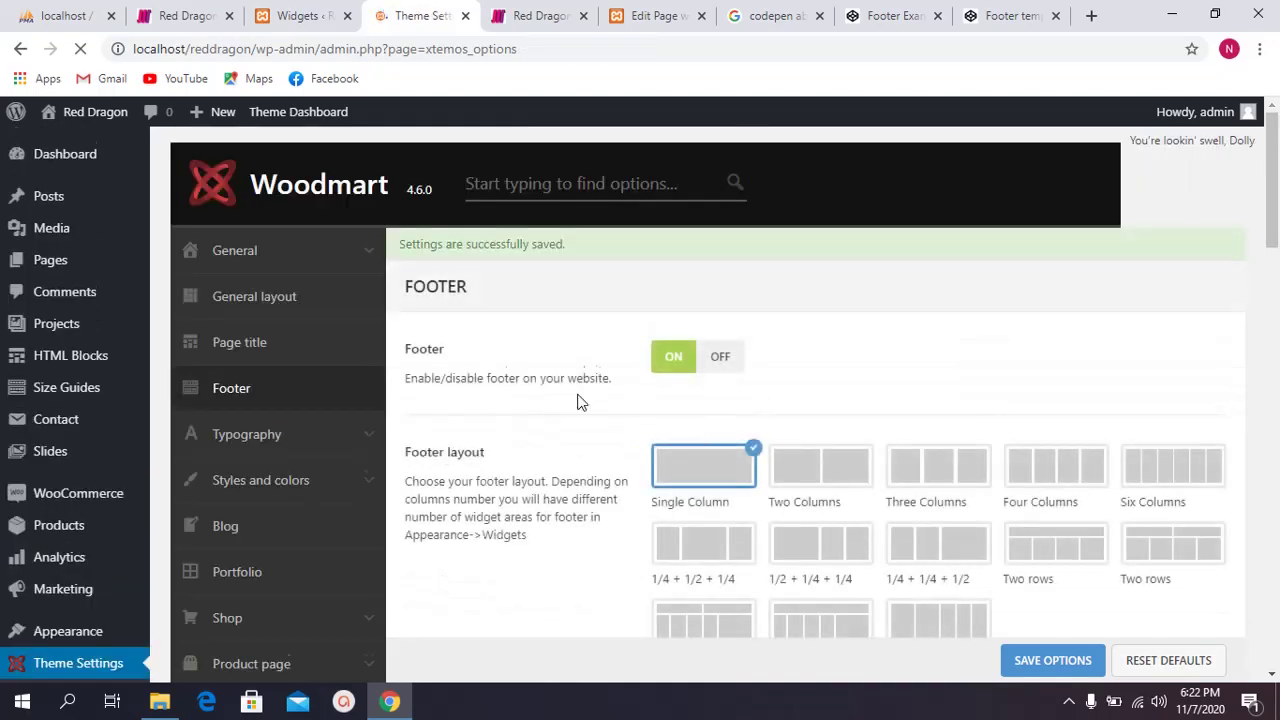
{"action": "scroll", "coordinate": [702, 432], "scroll_direction": "down", "scroll_amount": 15}
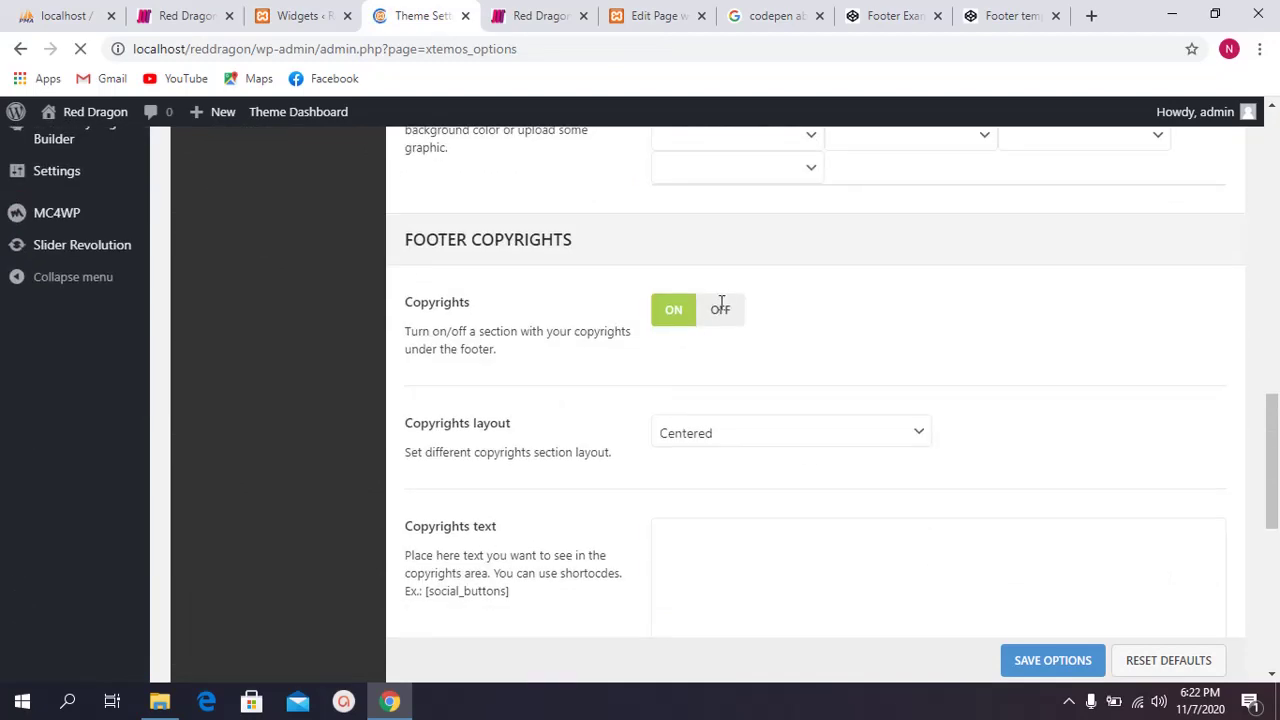
{"action": "scroll", "coordinate": [603, 346], "scroll_direction": "down", "scroll_amount": 5}
{"action": "scroll", "coordinate": [601, 342], "scroll_direction": "up", "scroll_amount": 4}
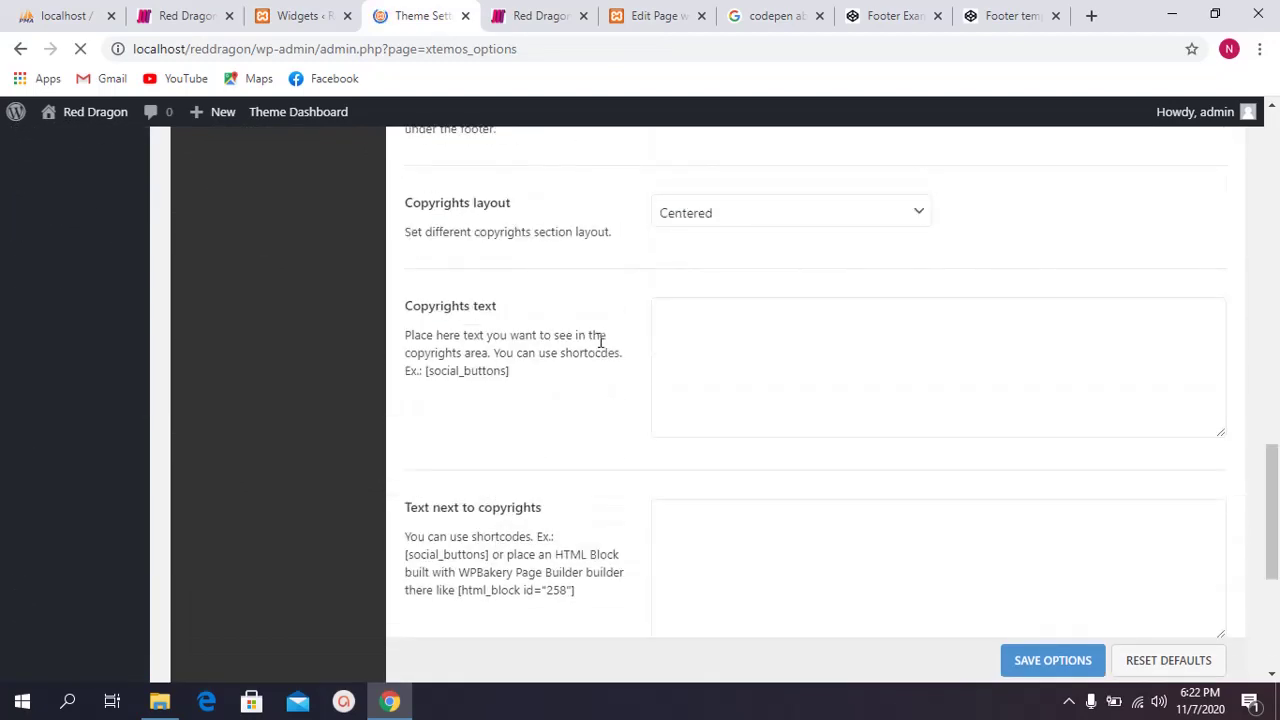
{"action": "scroll", "coordinate": [601, 341], "scroll_direction": "up", "scroll_amount": 2}
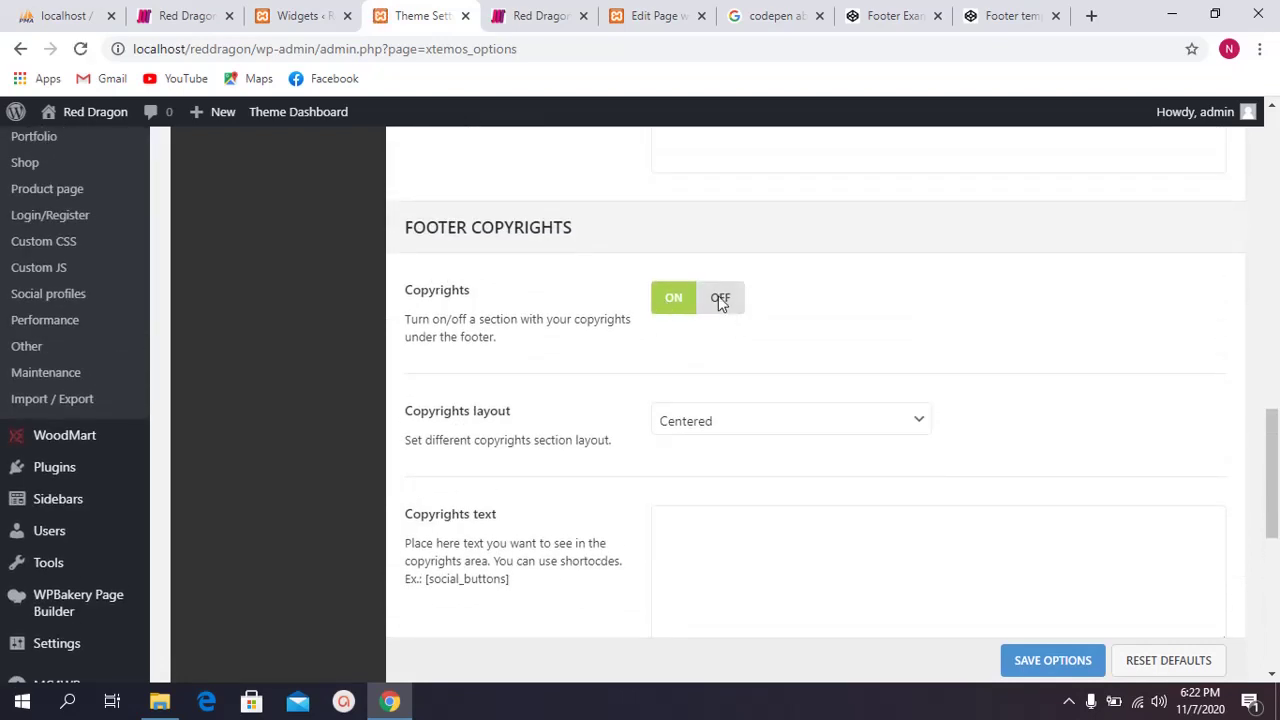
{"action": "left_click", "coordinate": [720, 301]}
{"action": "left_click", "coordinate": [1038, 661]}
{"action": "left_click", "coordinate": [540, 16]}
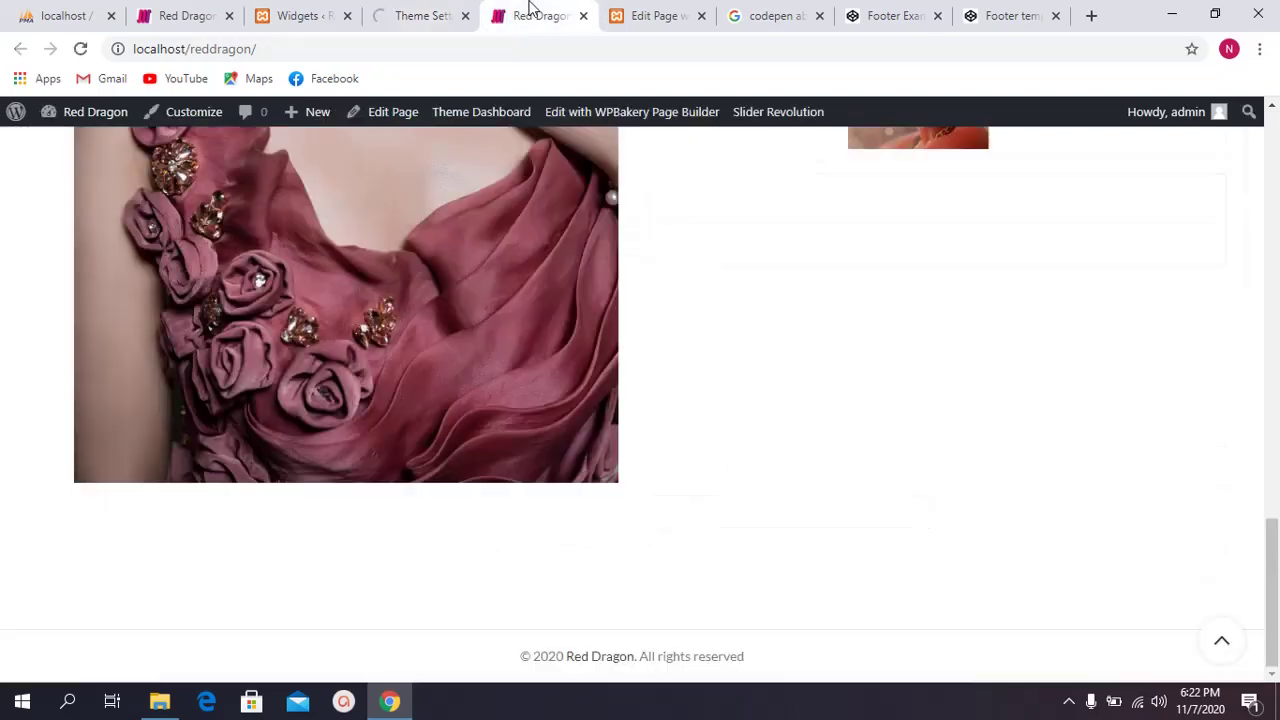
{"action": "left_click", "coordinate": [77, 52]}
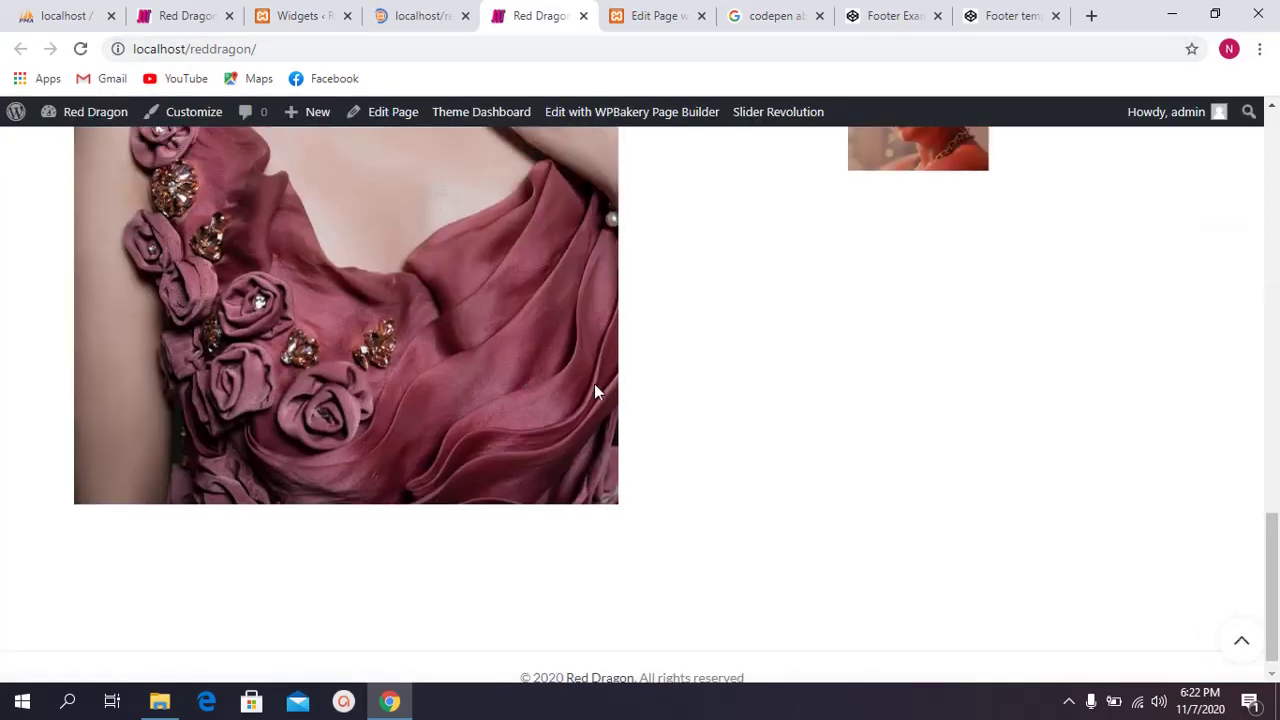
{"action": "scroll", "coordinate": [580, 384], "scroll_direction": "down", "scroll_amount": 1}
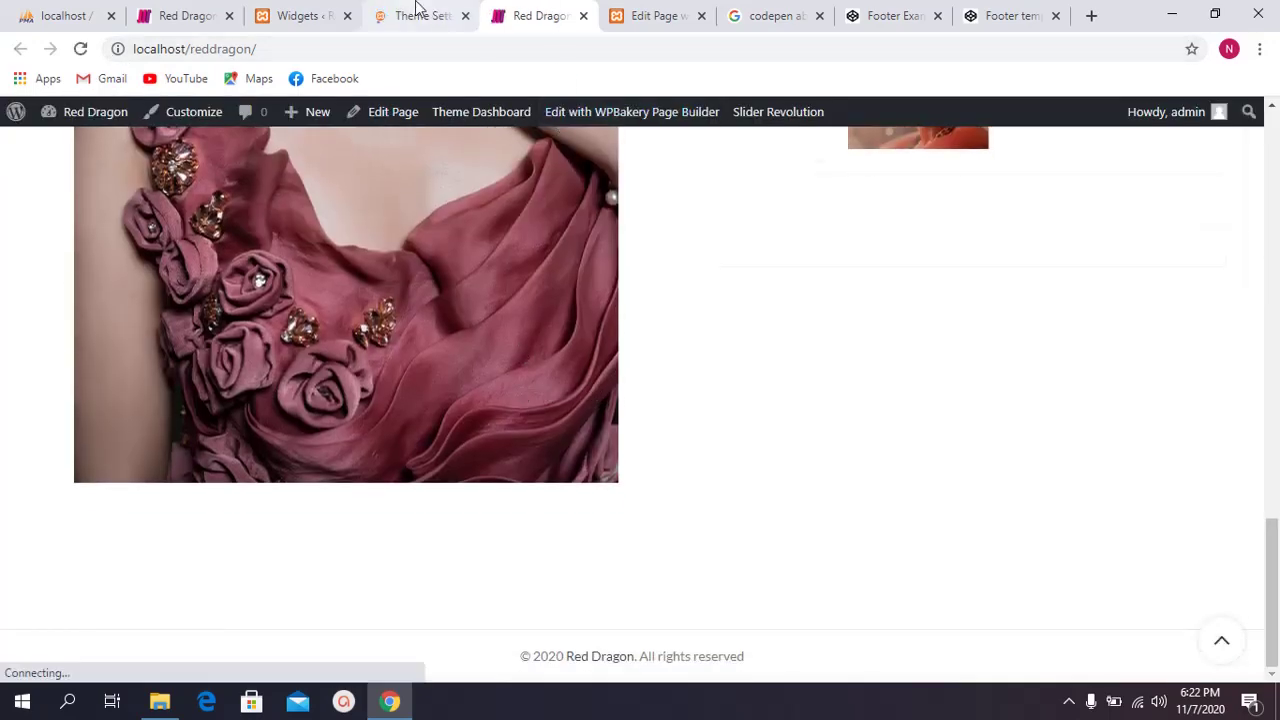
{"action": "left_click", "coordinate": [420, 14]}
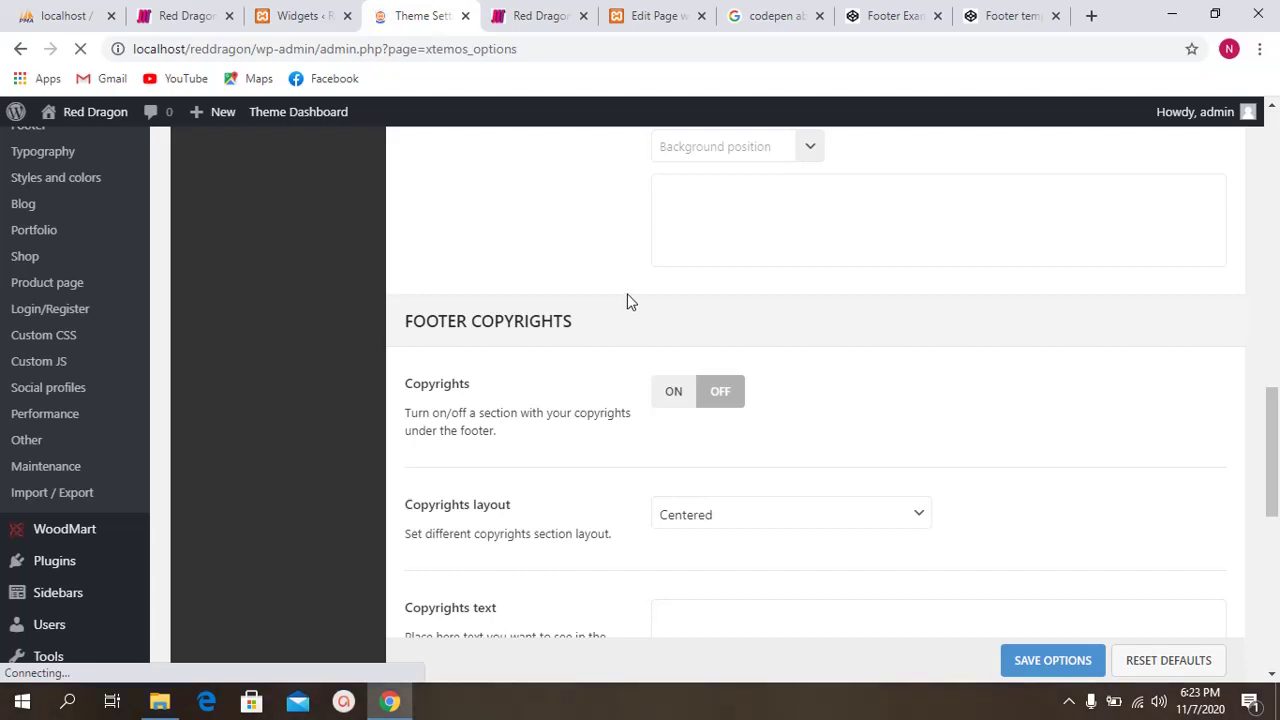
Step: Load localhost/reddragon/ in a new Incognito window and scroll down to confirm the copyright line is gone
{"action": "left_click", "coordinate": [391, 701]}
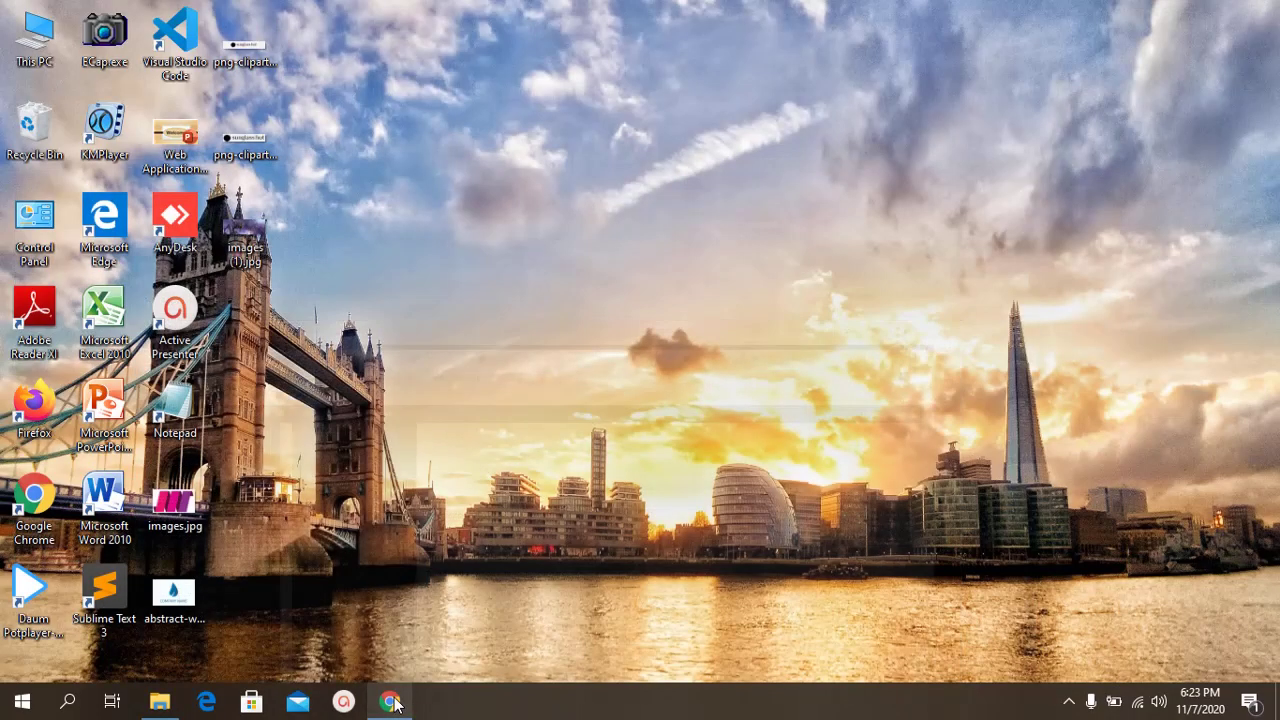
{"action": "left_click", "coordinate": [391, 701]}
{"action": "key", "text": "ctrl+shift+n"}
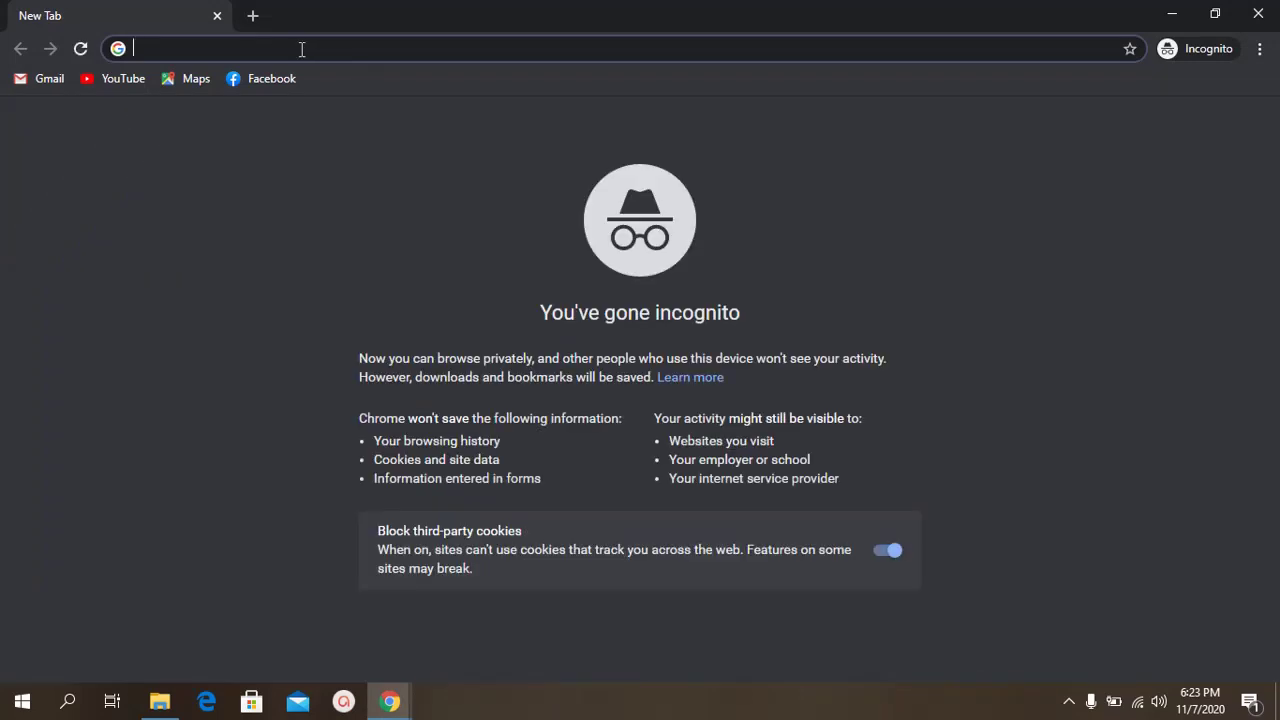
{"action": "type", "text": "http://localhost/reddragon/"}
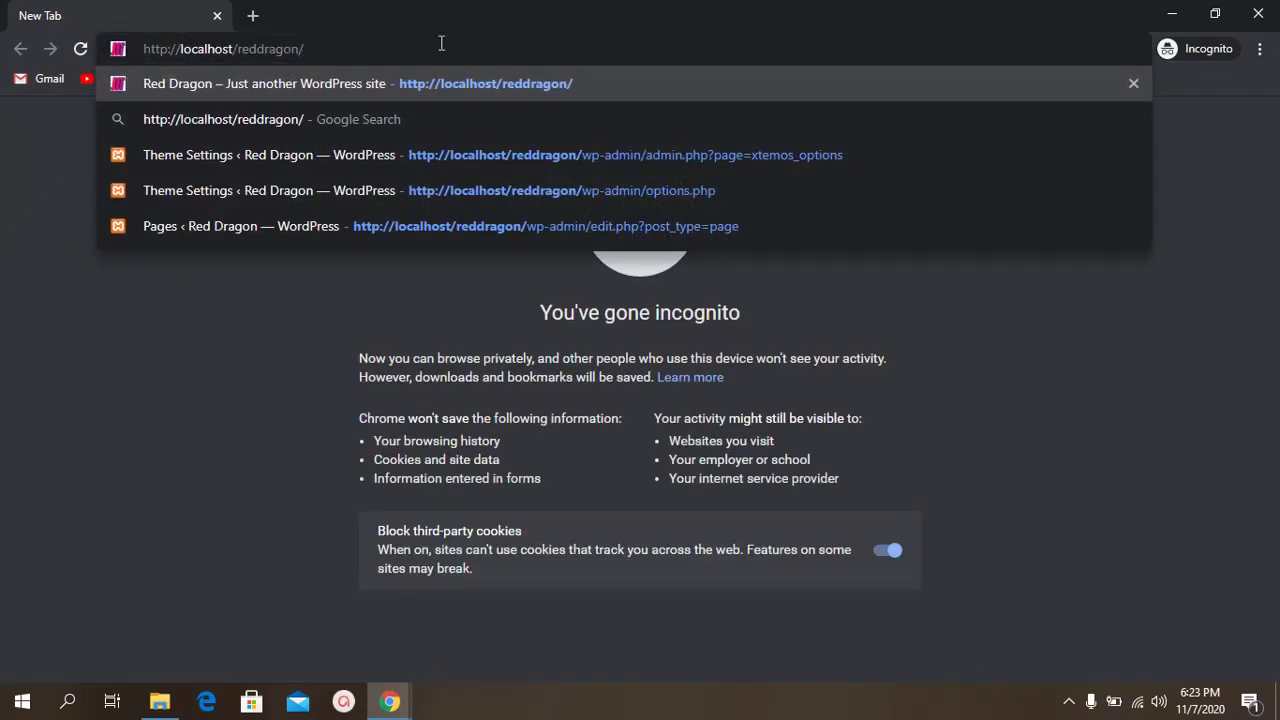
{"action": "key", "text": "Return"}
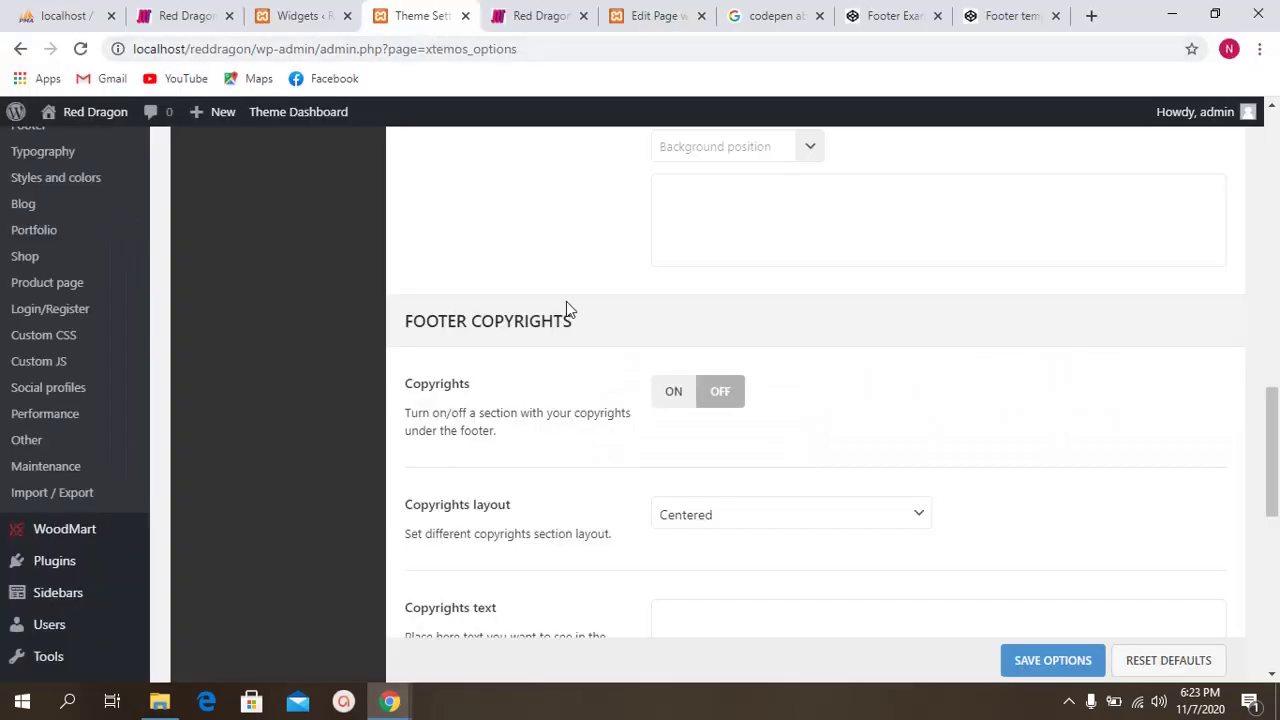
{"action": "scroll", "coordinate": [566, 301], "scroll_direction": "up", "scroll_amount": 3}
{"action": "scroll", "coordinate": [563, 360], "scroll_direction": "down", "scroll_amount": 10}
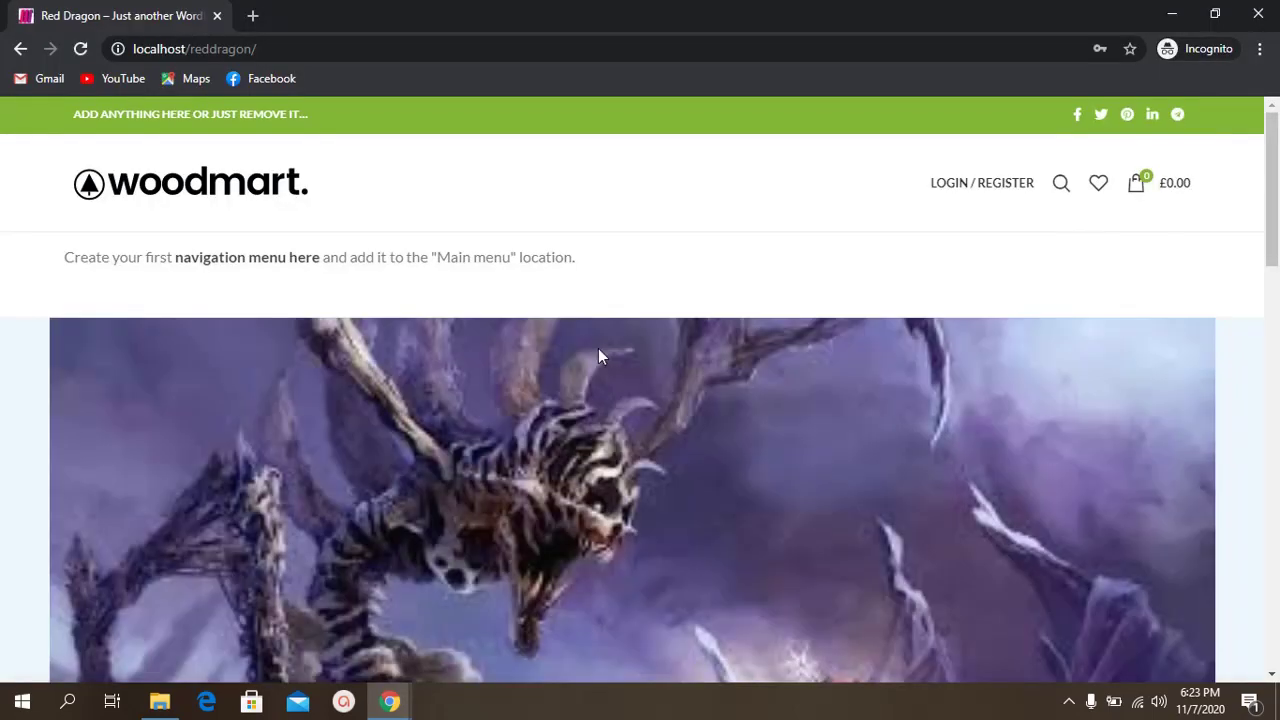
{"action": "scroll", "coordinate": [704, 400], "scroll_direction": "down", "scroll_amount": 10}
{"action": "scroll", "coordinate": [704, 400], "scroll_direction": "down", "scroll_amount": 5}
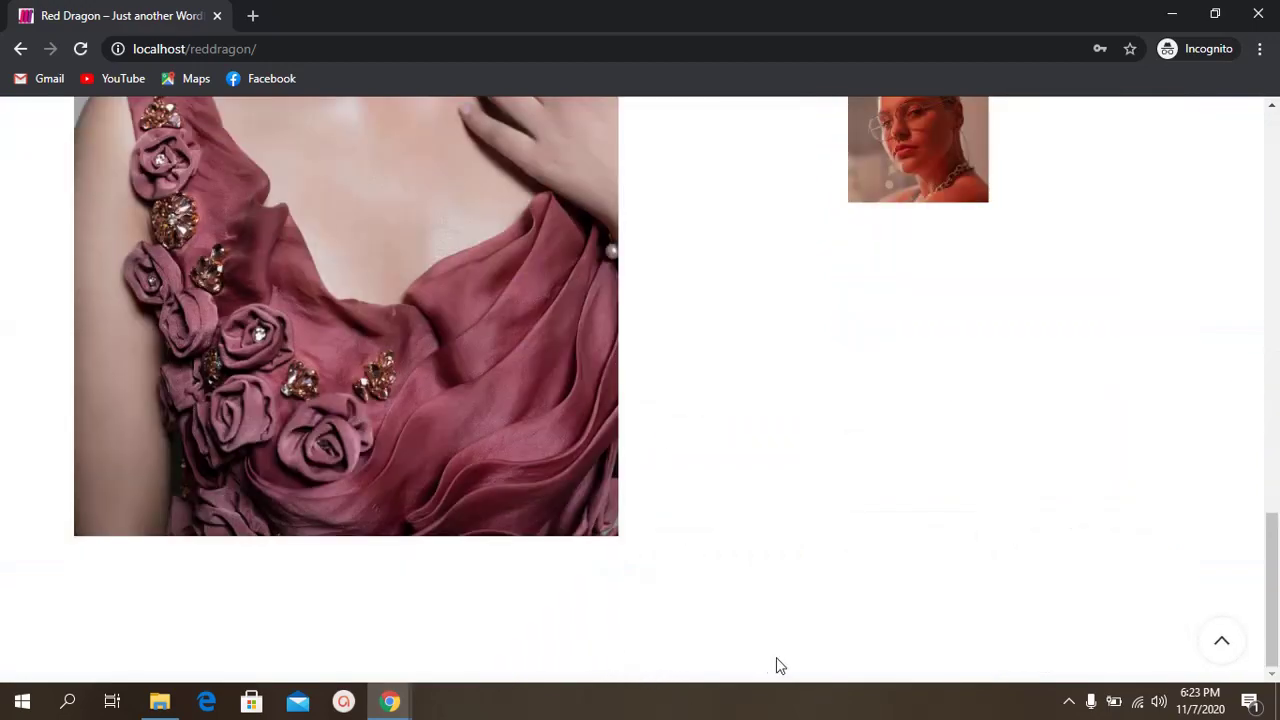
{"action": "key", "text": "alt+Tab"}
Step: Review the Woodmart Footer and Footer Copyrights theme options, then return to the Widgets page
{"action": "scroll", "coordinate": [562, 257], "scroll_direction": "up", "scroll_amount": 13}
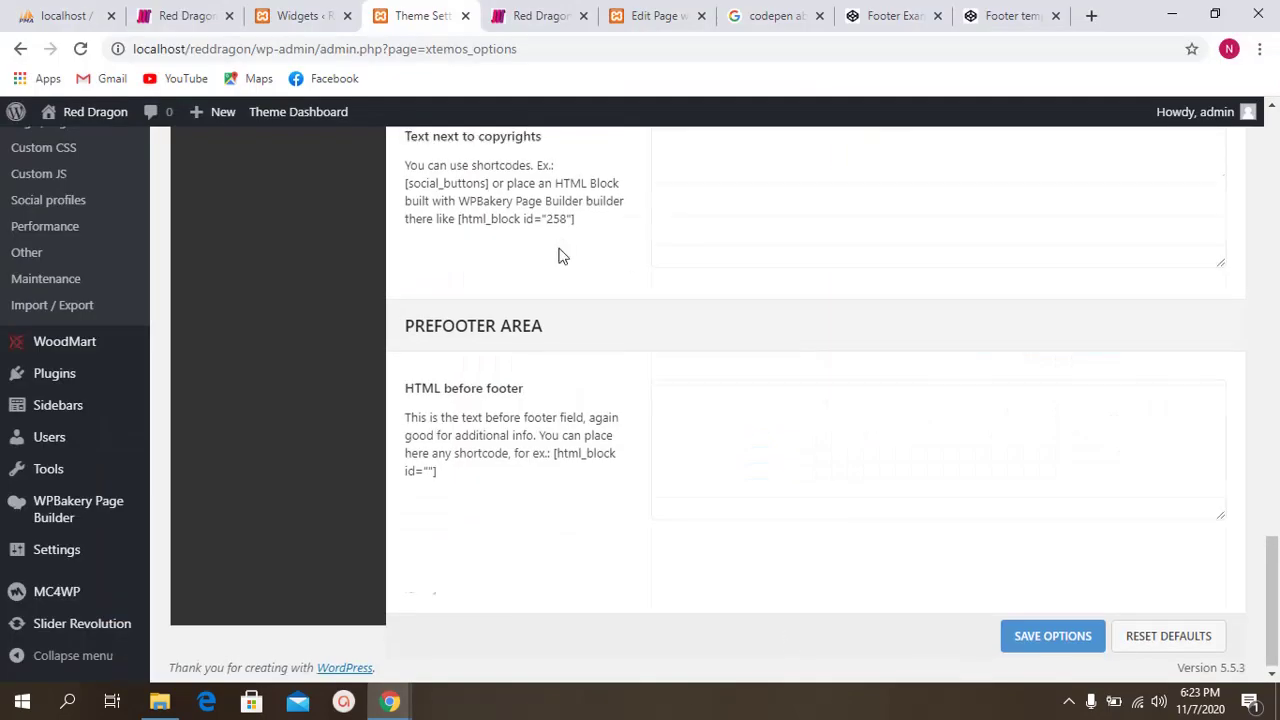
{"action": "scroll", "coordinate": [737, 270], "scroll_direction": "up", "scroll_amount": 3}
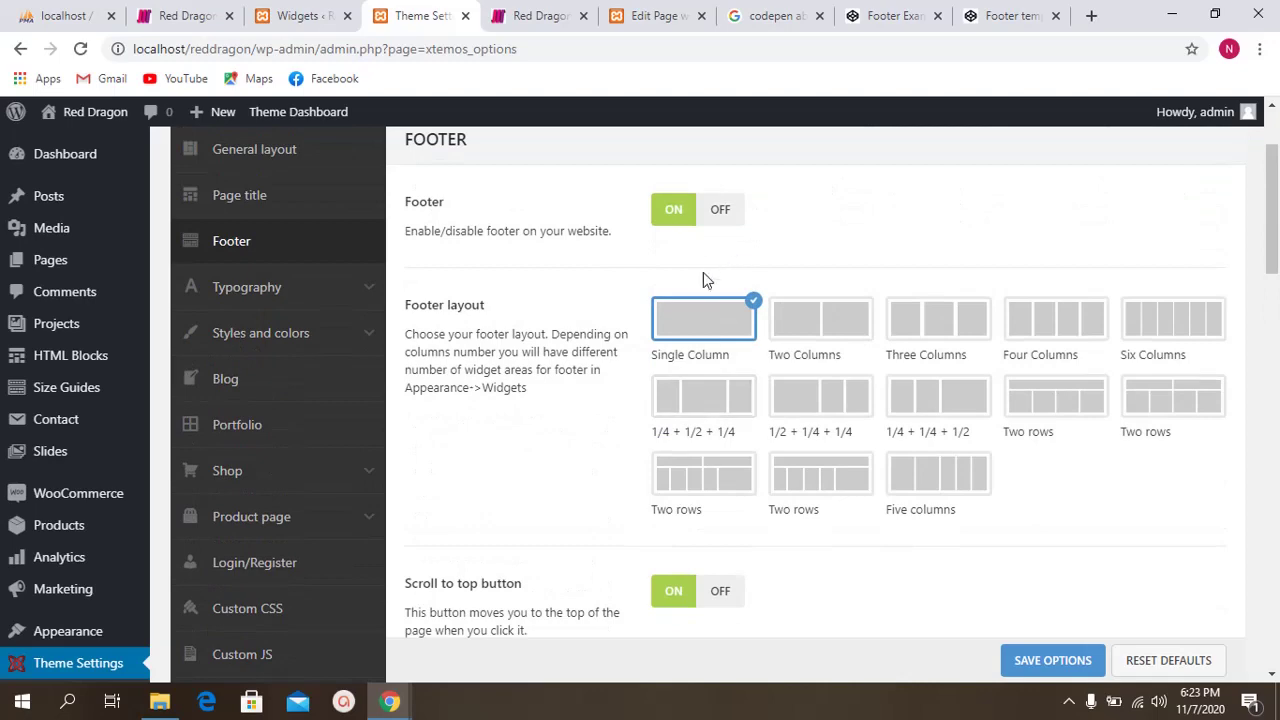
{"action": "scroll", "coordinate": [700, 280], "scroll_direction": "down", "scroll_amount": 10}
{"action": "scroll", "coordinate": [635, 345], "scroll_direction": "down", "scroll_amount": 5}
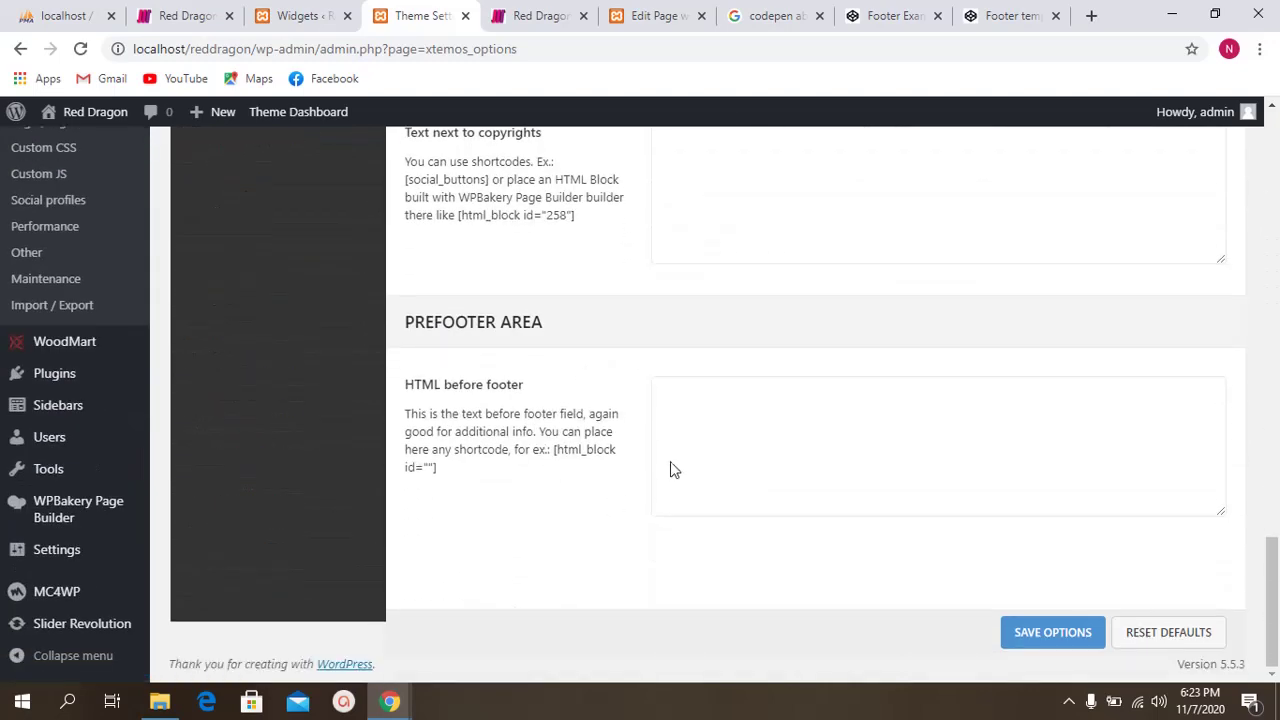
{"action": "scroll", "coordinate": [624, 296], "scroll_direction": "up", "scroll_amount": 5}
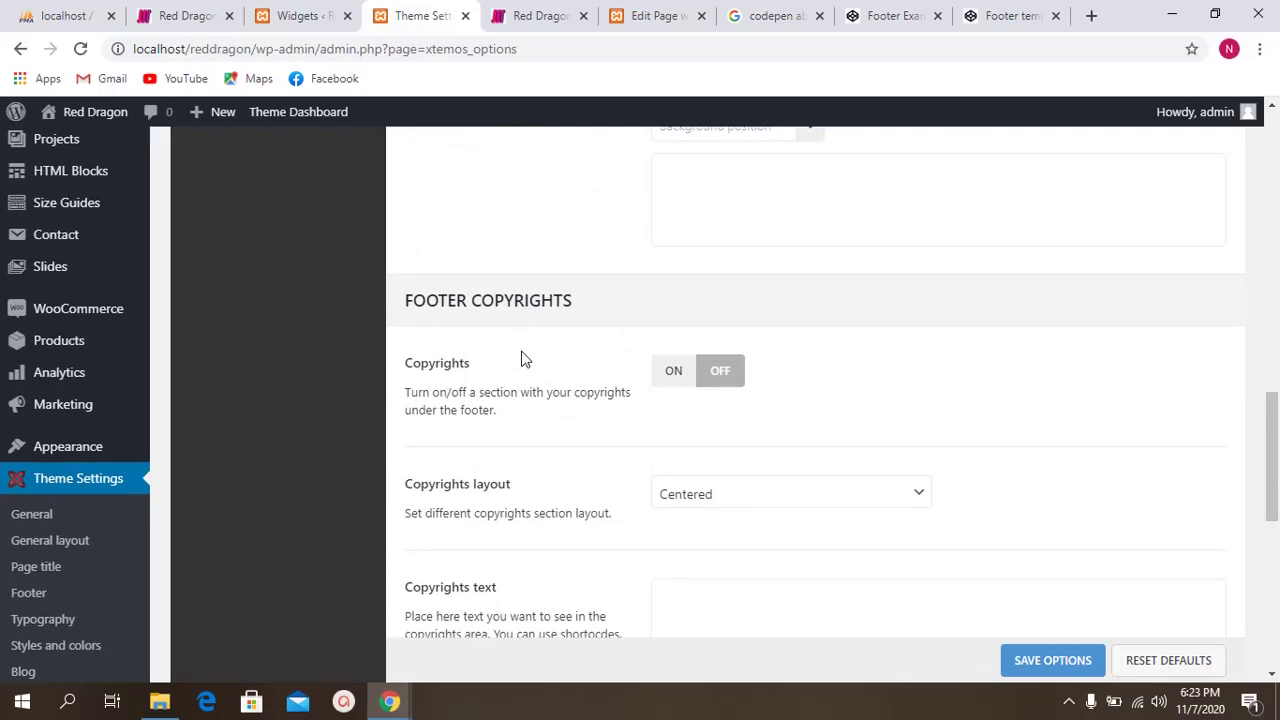
{"action": "scroll", "coordinate": [560, 250], "scroll_direction": "up", "scroll_amount": 5}
{"action": "left_click", "coordinate": [325, 15]}
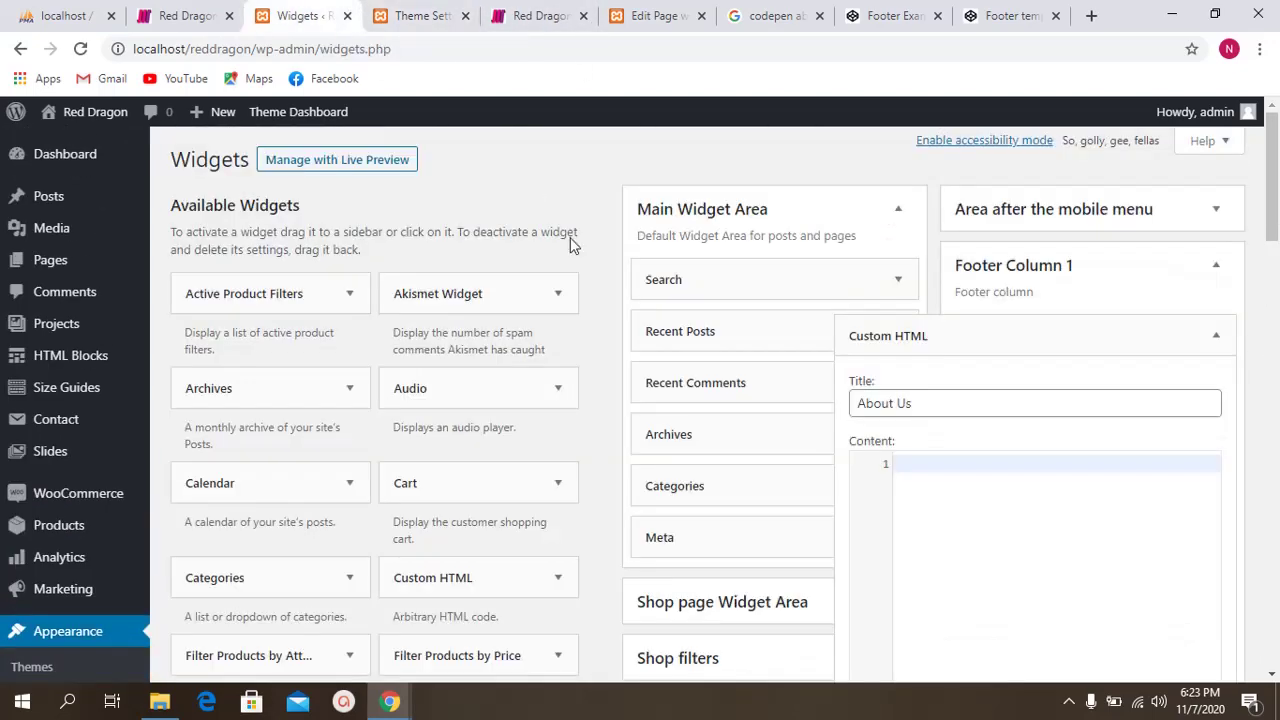
Step: Reload Widgets discarding unsaved changes, then expand Footer Column 1's Custom HTML widget and its Title field
{"action": "key", "text": "F5"}
{"action": "left_click", "coordinate": [726, 154]}
{"action": "scroll", "coordinate": [1043, 294], "scroll_direction": "down", "scroll_amount": 1}
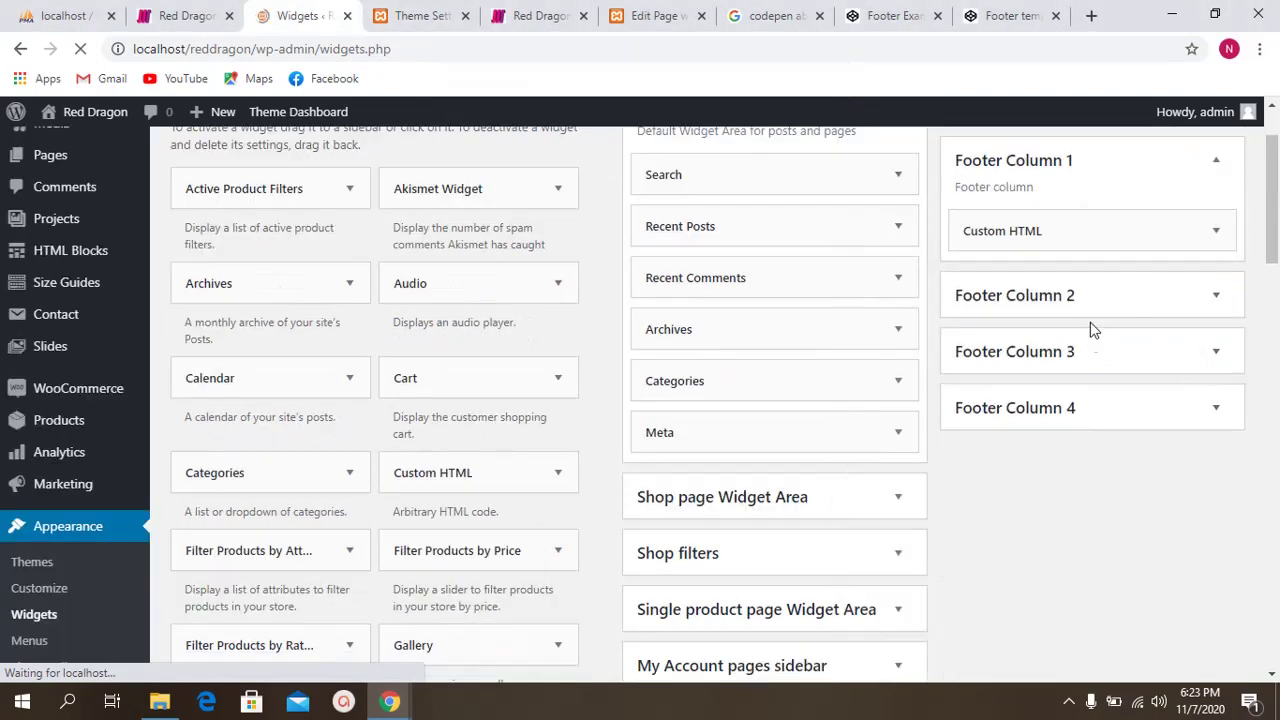
{"action": "left_click", "coordinate": [1057, 270]}
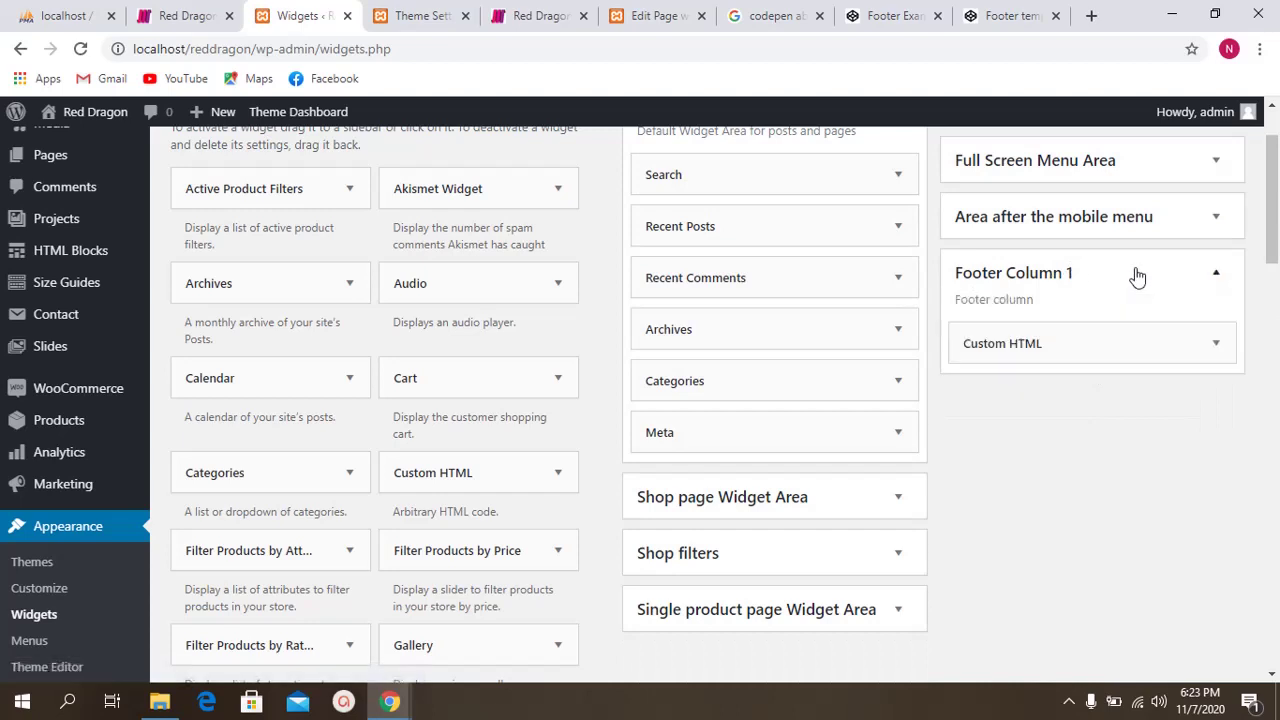
{"action": "left_click", "coordinate": [1053, 345]}
{"action": "scroll", "coordinate": [1049, 329], "scroll_direction": "down", "scroll_amount": 1}
{"action": "left_click", "coordinate": [930, 317]}
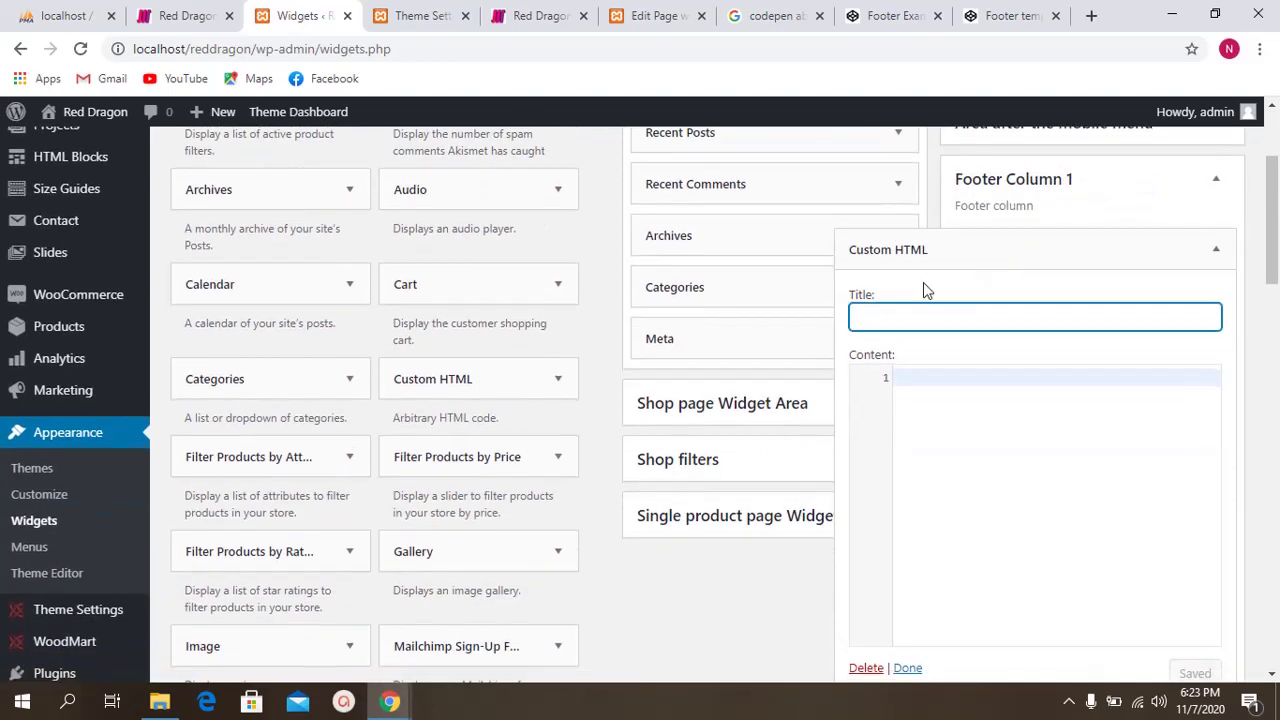
Step: Close the CodePen Footer Examples page, leaving the Footer template pen open
{"action": "left_click", "coordinate": [884, 14]}
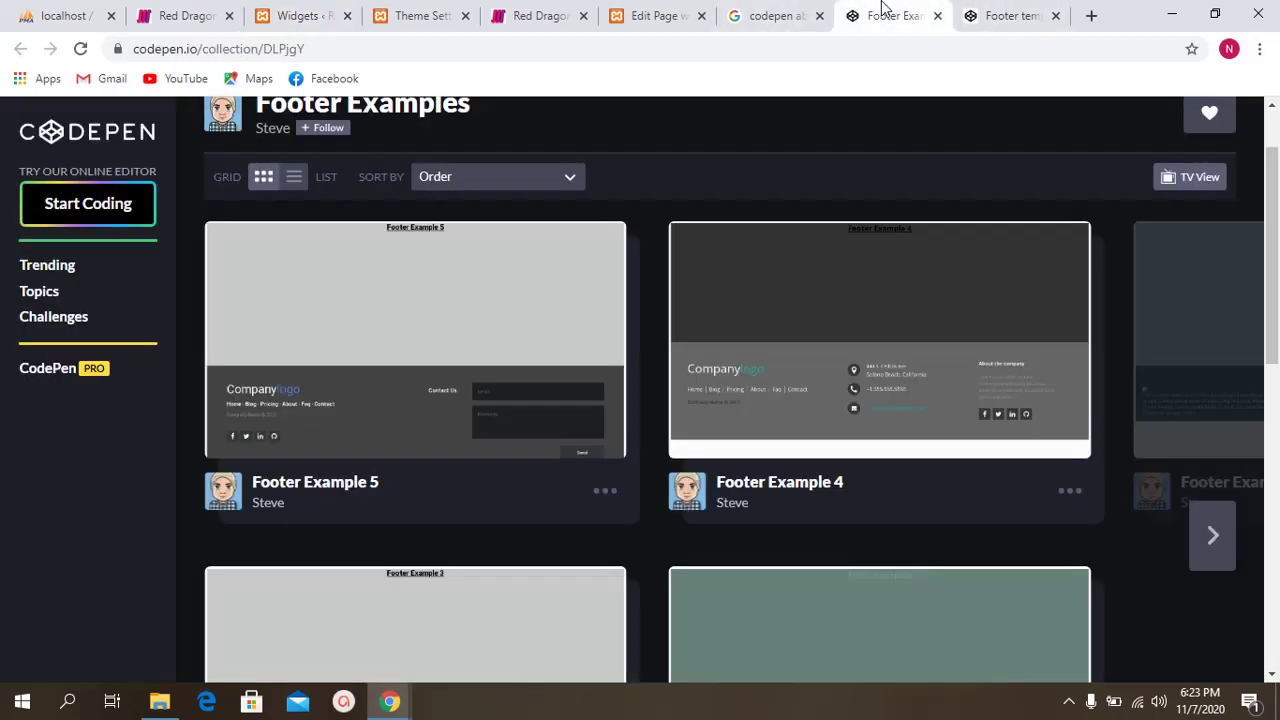
{"action": "left_click", "coordinate": [937, 15]}
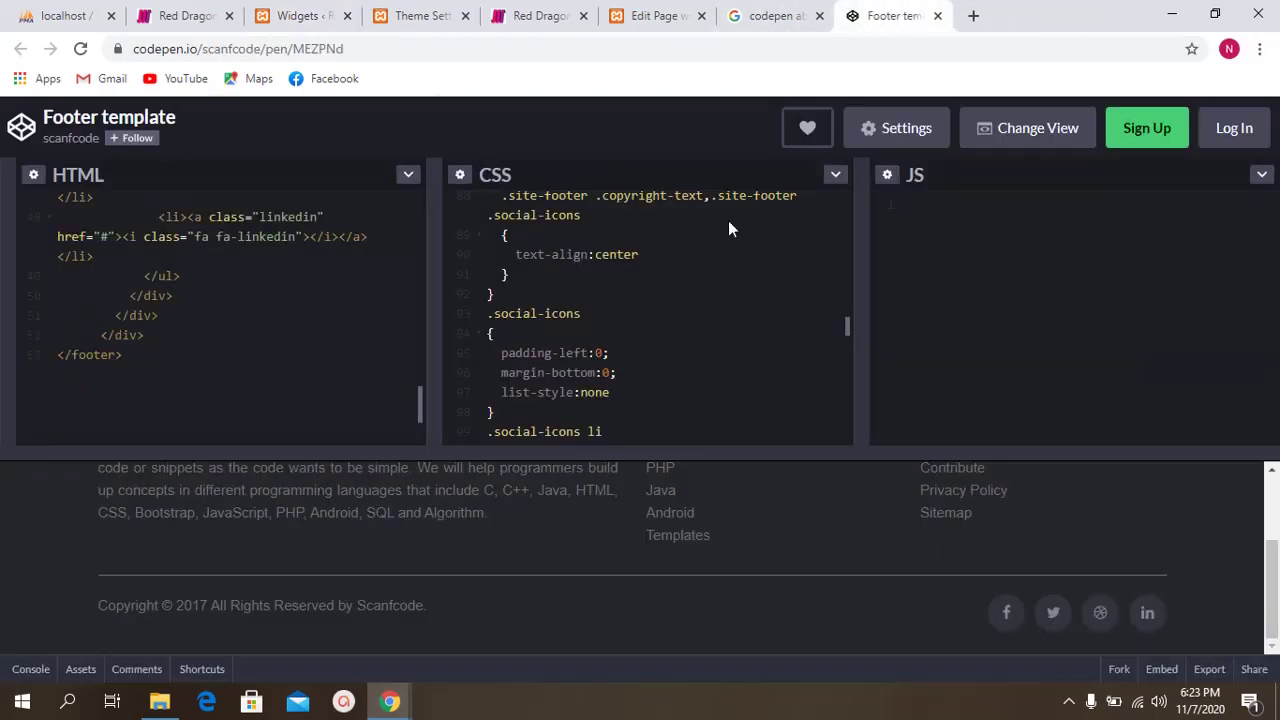
{"action": "scroll", "coordinate": [403, 524], "scroll_direction": "up", "scroll_amount": 2}
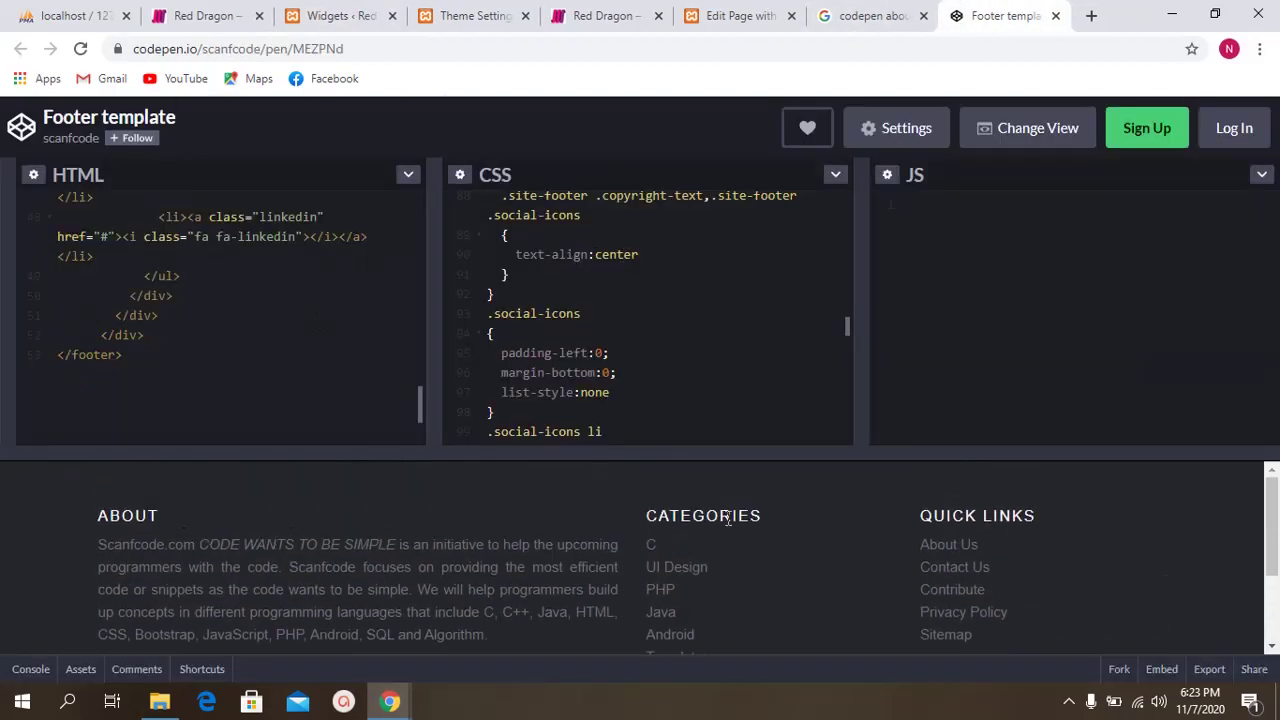
{"action": "scroll", "coordinate": [257, 340], "scroll_direction": "up", "scroll_amount": 2}
Step: Copy the Footer template pen's full CSS, then go back to the WordPress widgets
{"action": "scroll", "coordinate": [160, 357], "scroll_direction": "down", "scroll_amount": 4}
{"action": "scroll", "coordinate": [406, 320], "scroll_direction": "up", "scroll_amount": 3}
{"action": "scroll", "coordinate": [540, 270], "scroll_direction": "up", "scroll_amount": 5}
{"action": "scroll", "coordinate": [540, 270], "scroll_direction": "up", "scroll_amount": 12}
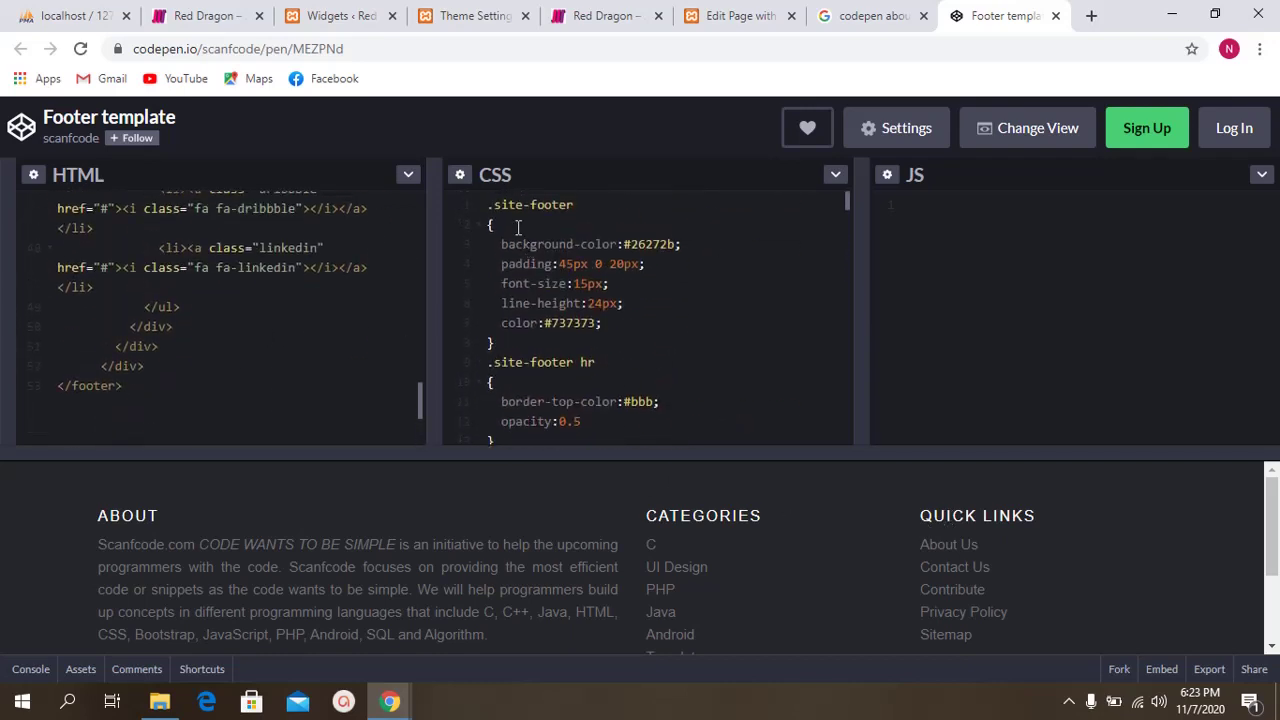
{"action": "scroll", "coordinate": [541, 386], "scroll_direction": "down", "scroll_amount": 20}
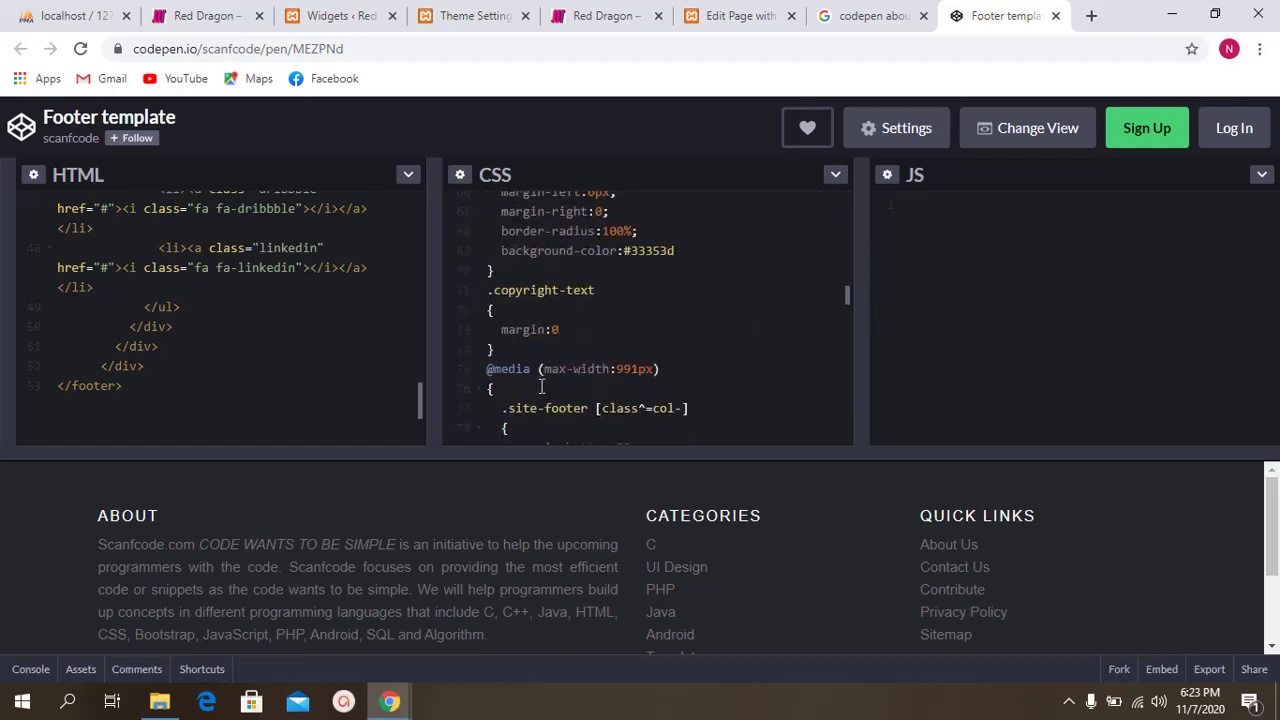
{"action": "scroll", "coordinate": [541, 386], "scroll_direction": "down", "scroll_amount": 5}
{"action": "left_click", "coordinate": [529, 283]}
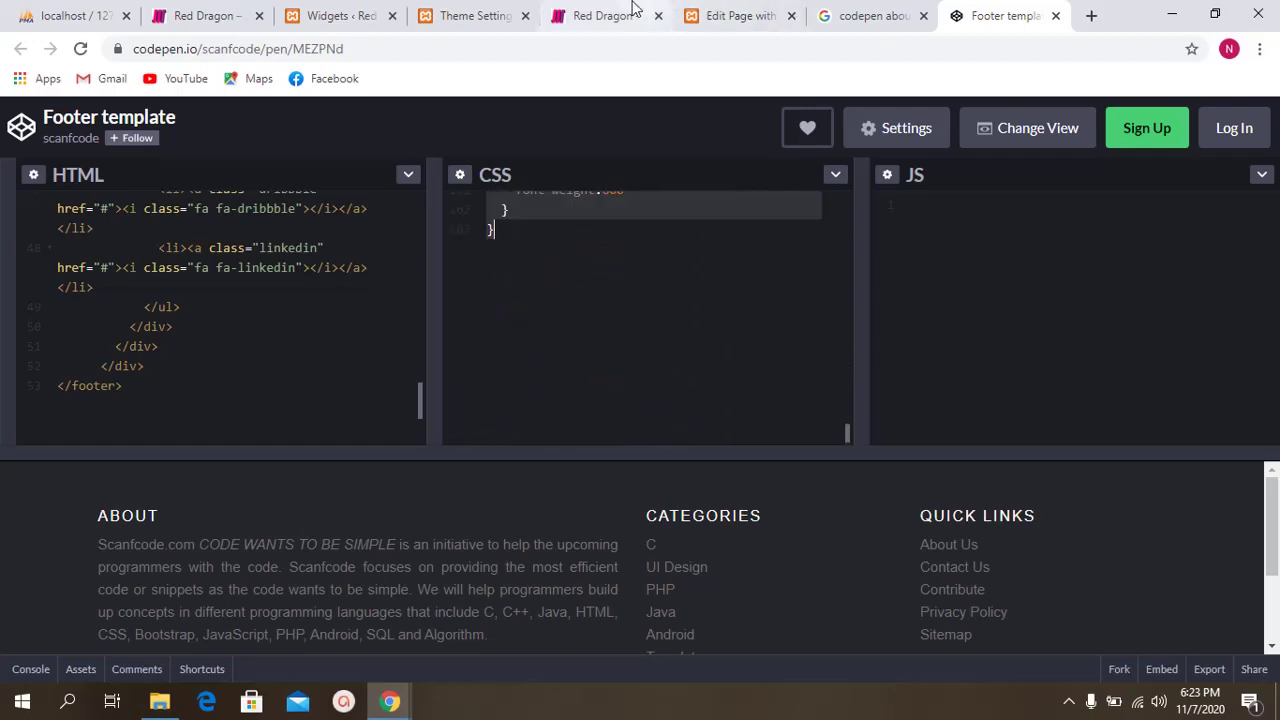
{"action": "left_click", "coordinate": [470, 15]}
Step: Add a <style> block to the Custom HTML widget containing the pasted pen CSS
{"action": "left_click", "coordinate": [345, 15]}
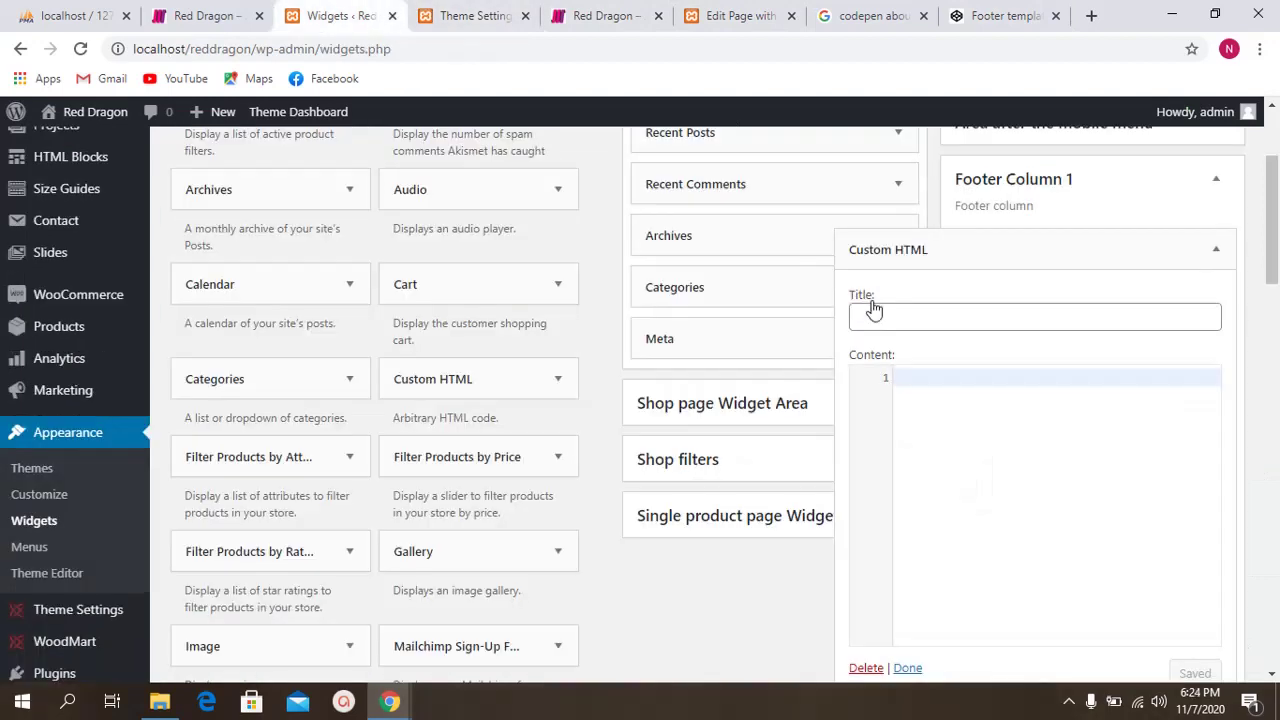
{"action": "type", "text": "<st"}
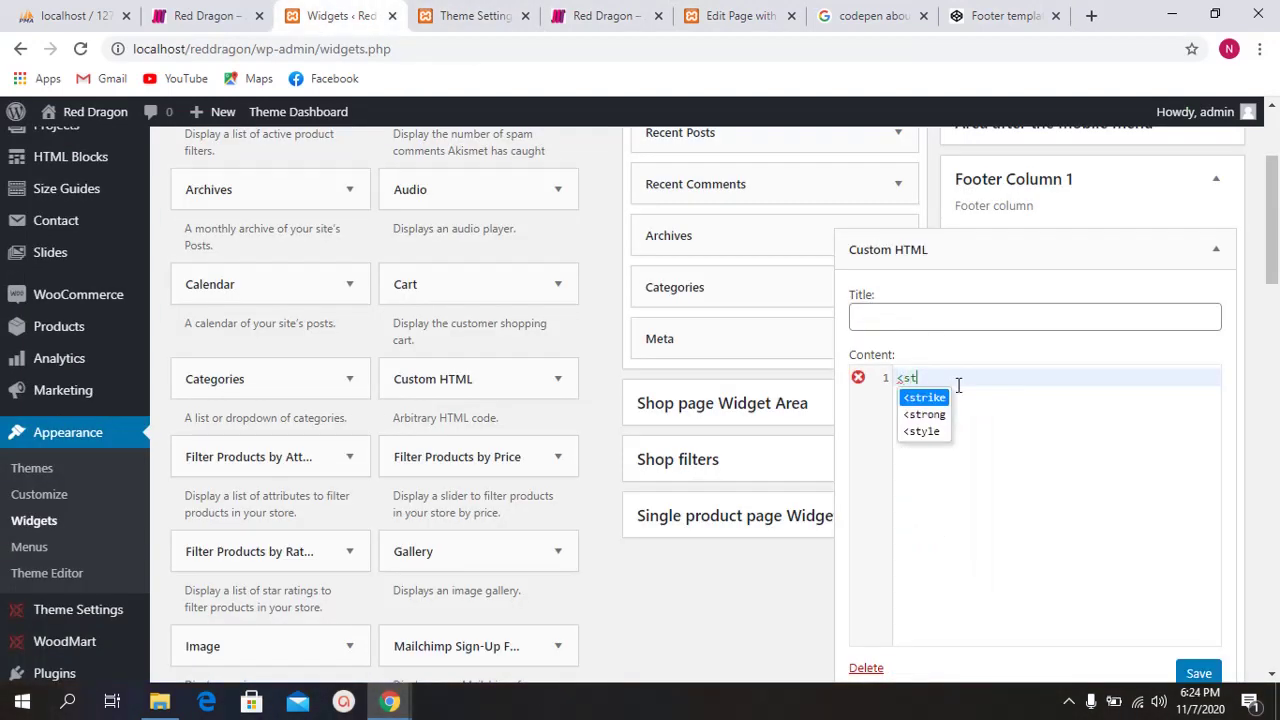
{"action": "key", "text": "Down"}
{"action": "key", "text": "Down"}
{"action": "key", "text": "Return"}
{"action": "type", "text": ">"}
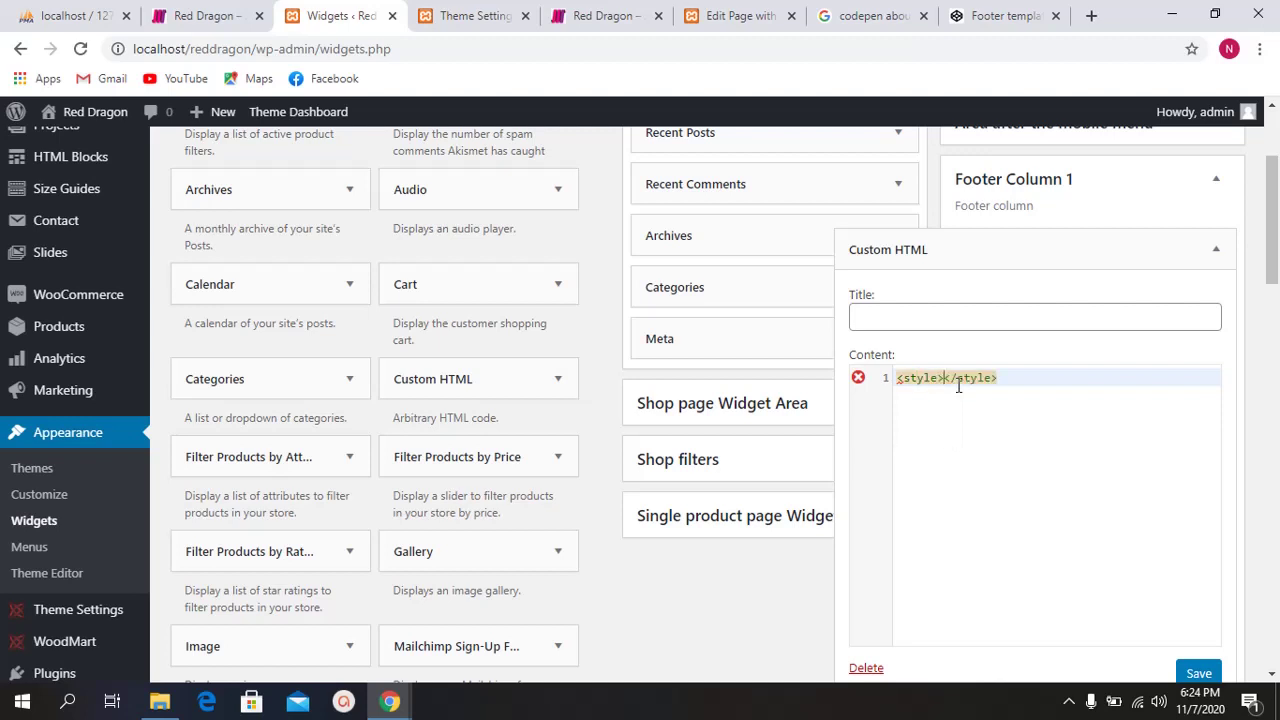
{"action": "key", "text": "Return"}
{"action": "key", "text": "Return"}
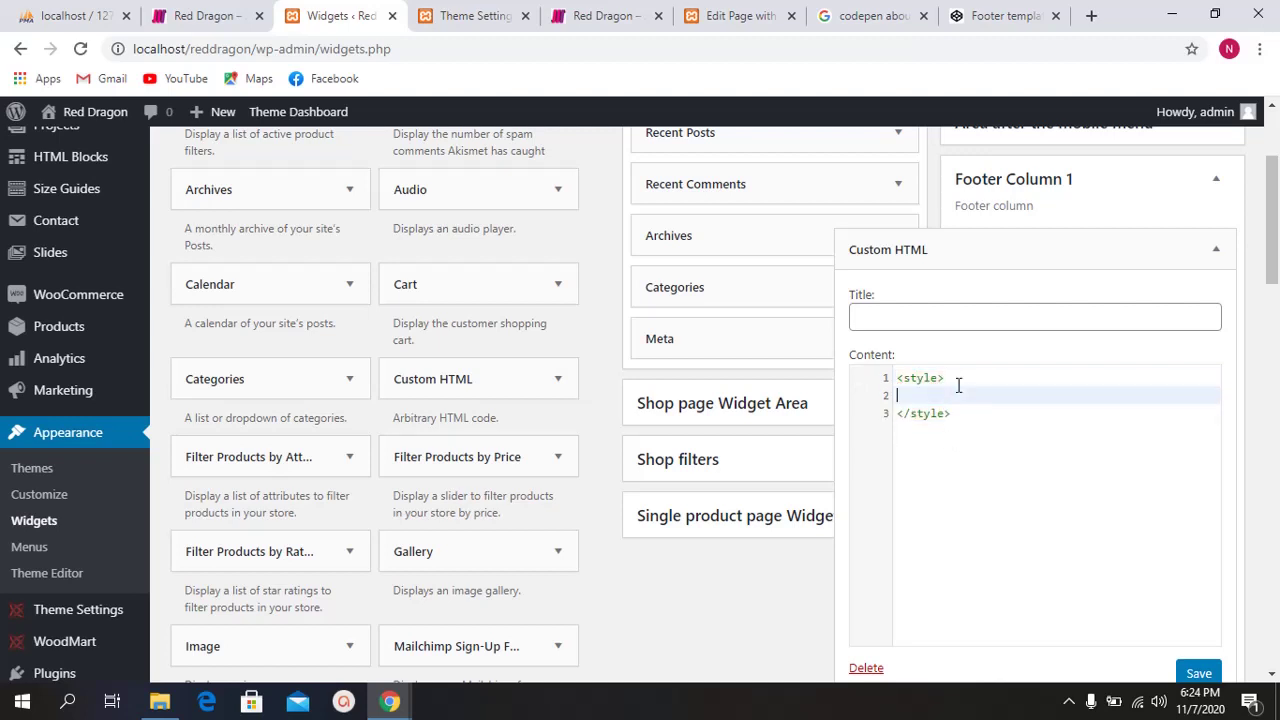
{"action": "key", "text": "ctrl+v"}
{"action": "scroll", "coordinate": [972, 510], "scroll_direction": "down", "scroll_amount": 5}
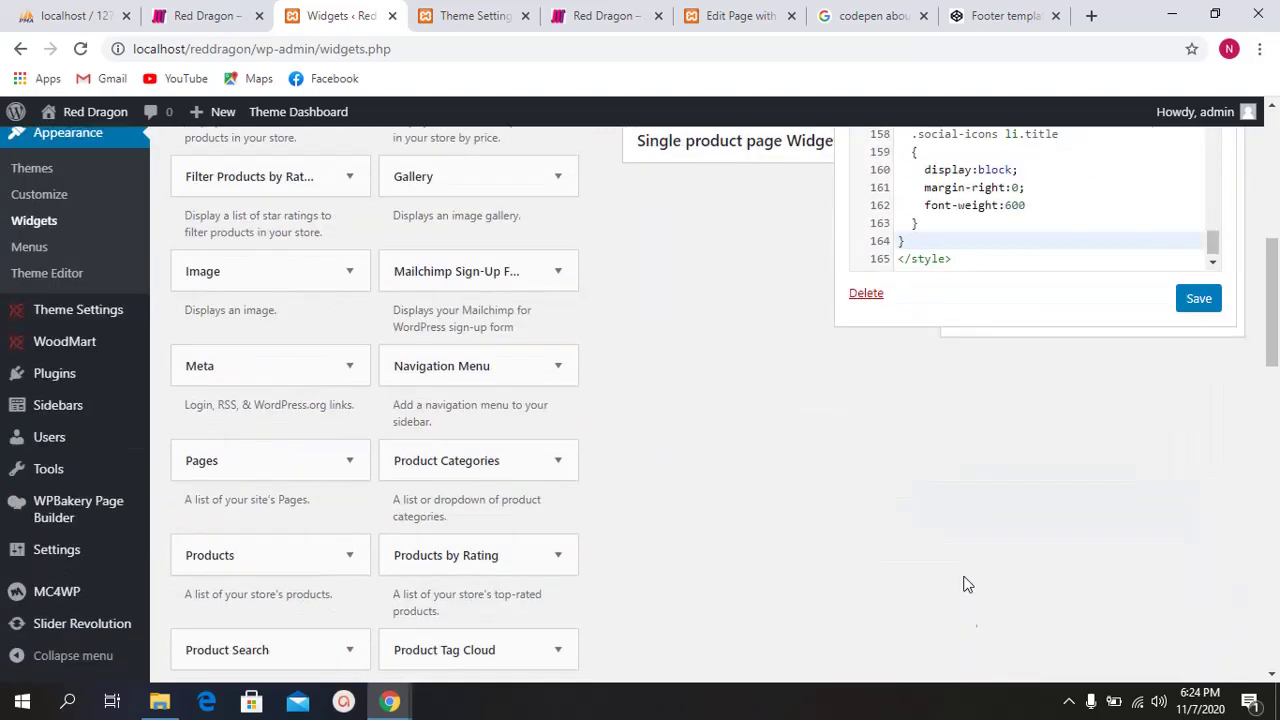
{"action": "scroll", "coordinate": [966, 615], "scroll_direction": "up", "scroll_amount": 3}
Step: Copy the Footer template pen's HTML and paste it after the closing </style> tag
{"action": "left_click", "coordinate": [884, 12]}
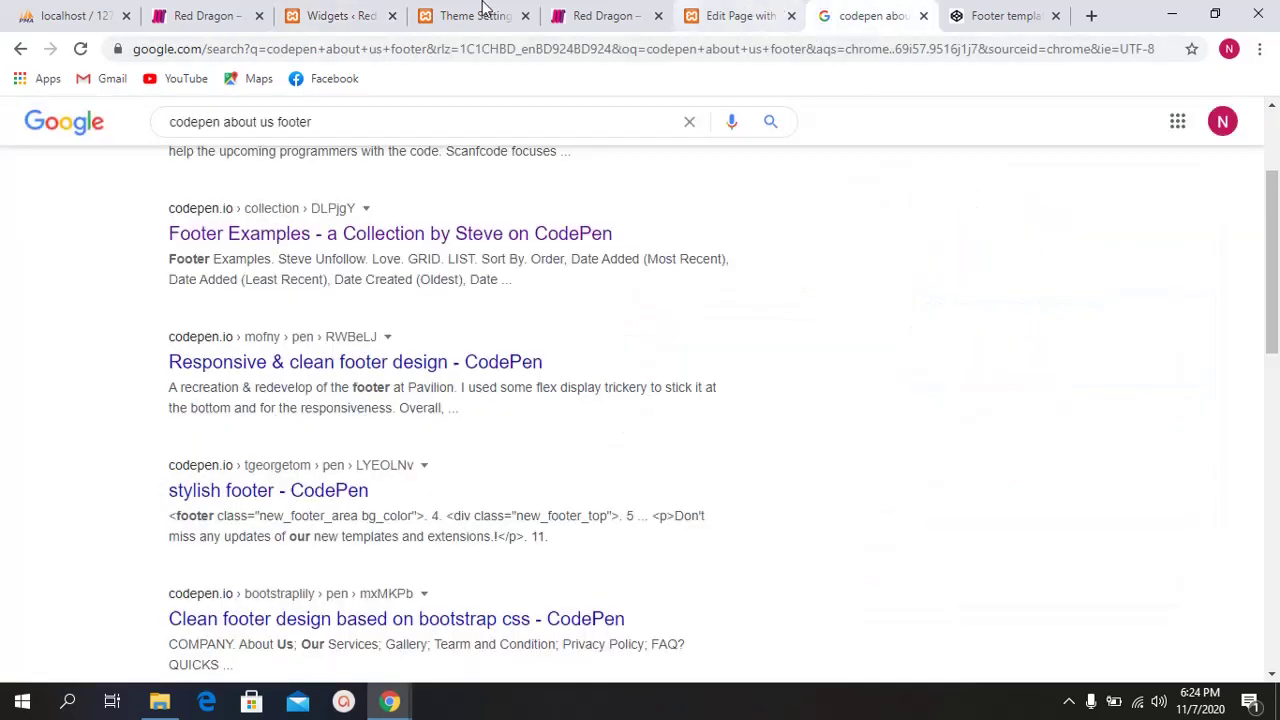
{"action": "left_click", "coordinate": [370, 12]}
{"action": "left_click", "coordinate": [975, 539]}
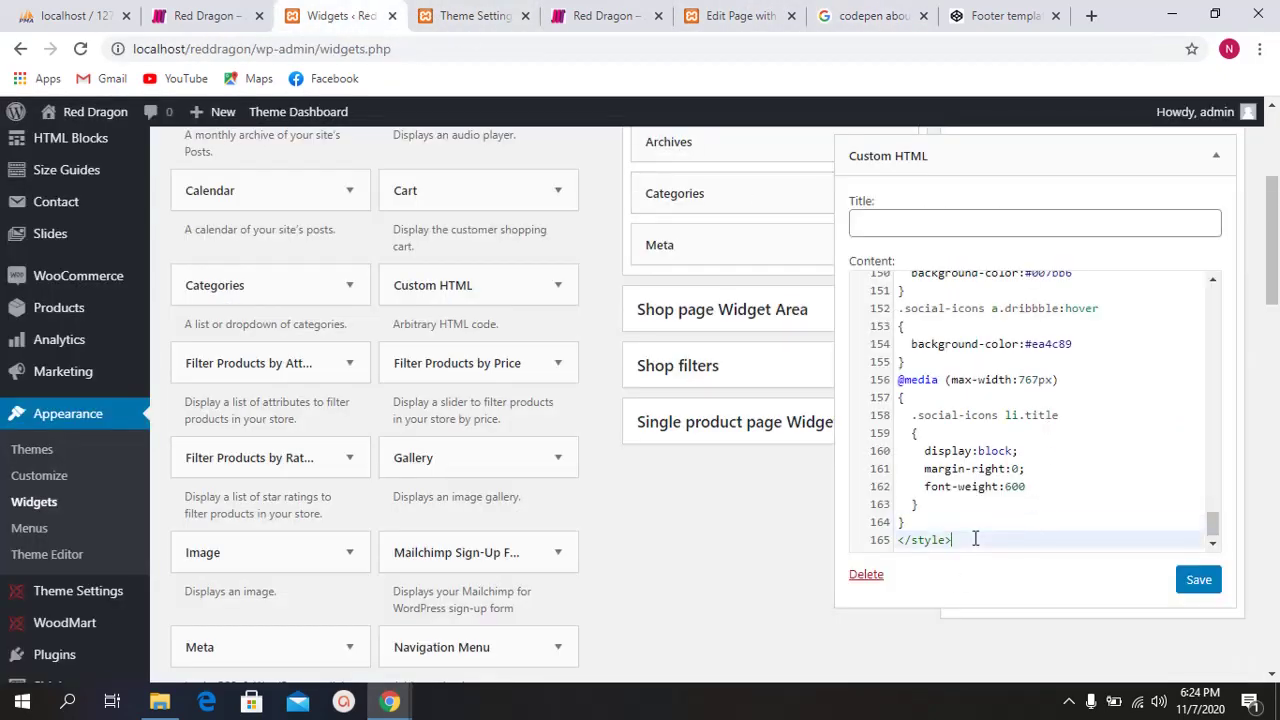
{"action": "key", "text": "Return"}
{"action": "key", "text": "Return"}
{"action": "left_click", "coordinate": [865, 15]}
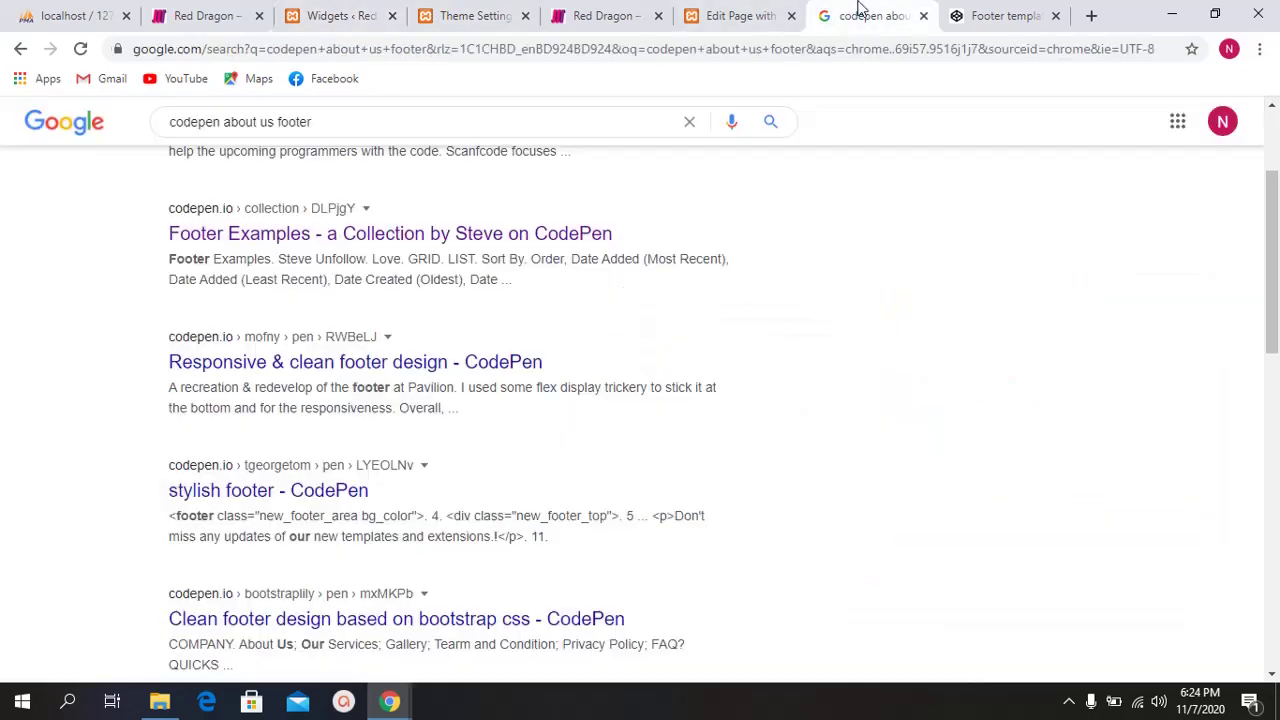
{"action": "left_click", "coordinate": [1000, 15]}
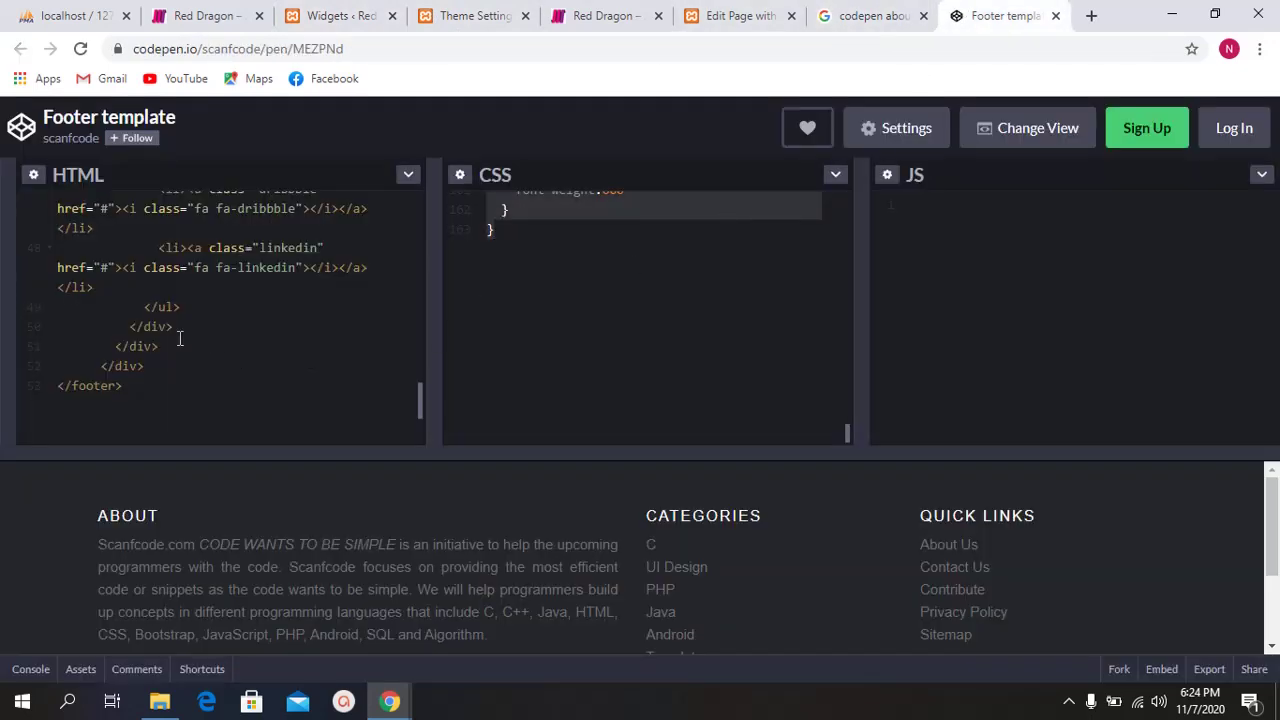
{"action": "scroll", "coordinate": [158, 331], "scroll_direction": "up", "scroll_amount": 15}
{"action": "left_click", "coordinate": [190, 283]}
{"action": "key", "text": "ctrl+a"}
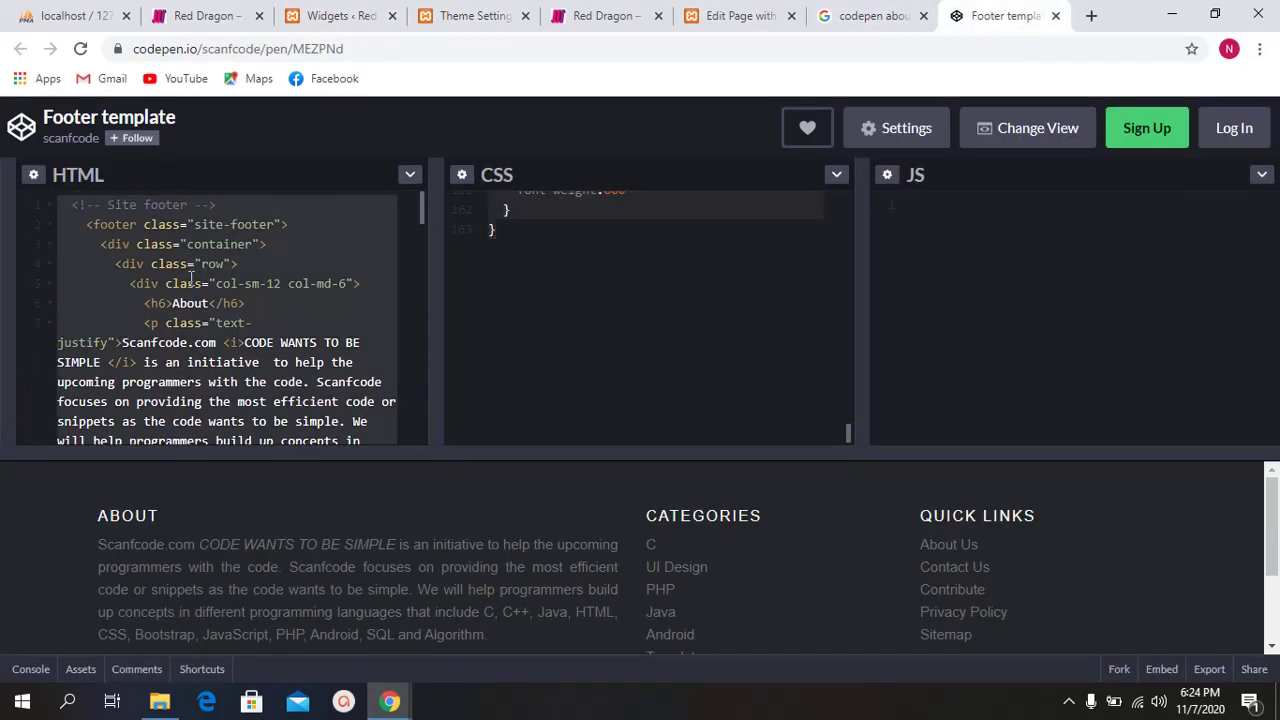
{"action": "left_click", "coordinate": [378, 8]}
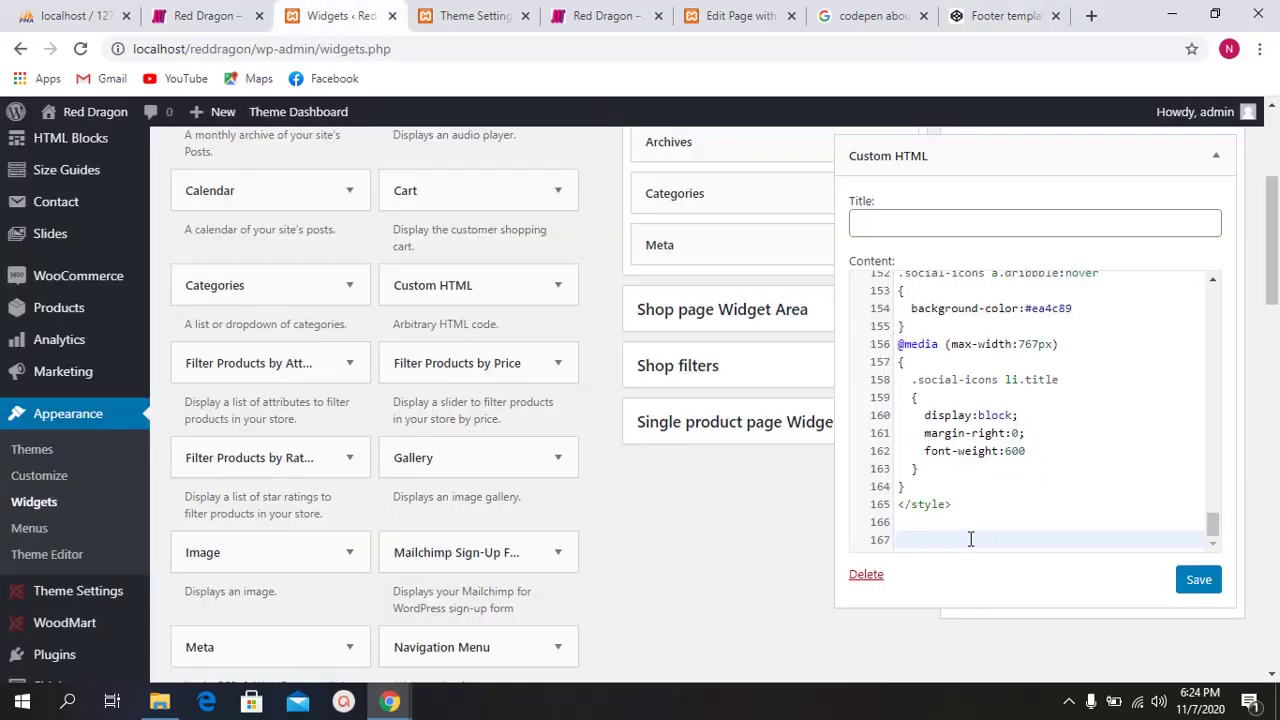
{"action": "key", "text": "ctrl+v"}
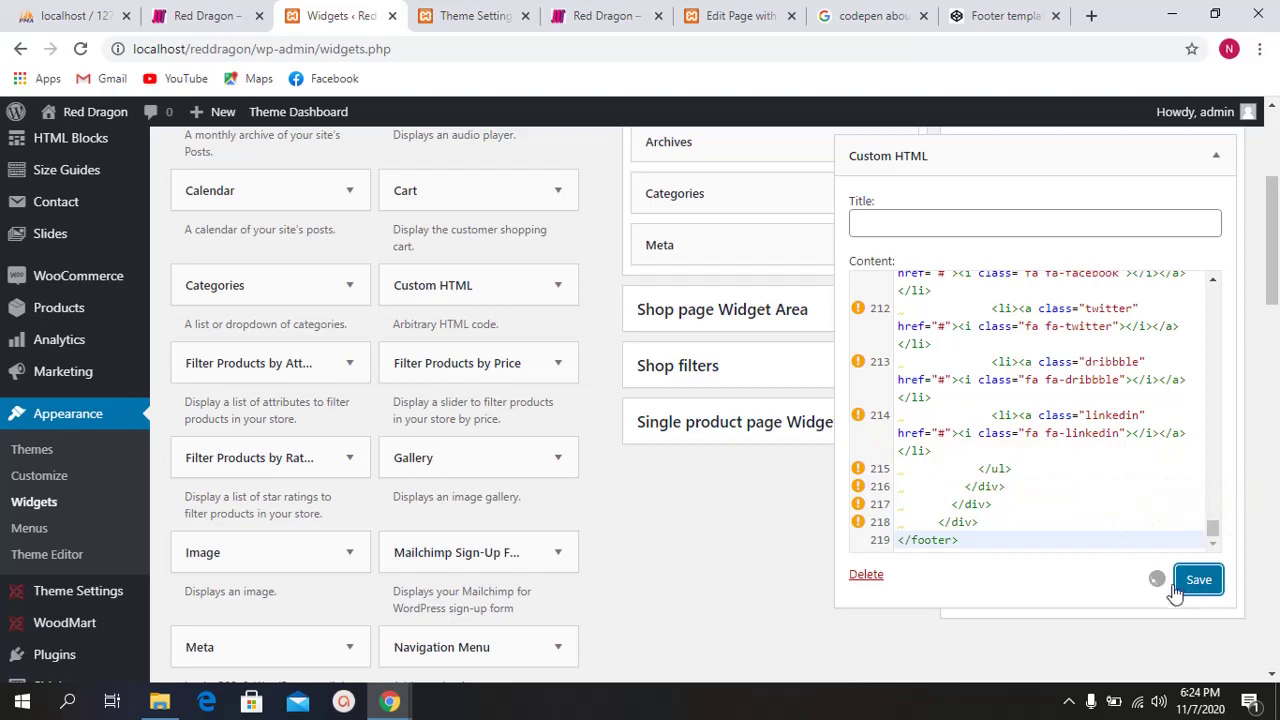
Step: Save the Custom HTML widget and reload the Red Dragon front page
{"action": "scroll", "coordinate": [1060, 480], "scroll_direction": "up", "scroll_amount": 10}
{"action": "scroll", "coordinate": [1052, 460], "scroll_direction": "up", "scroll_amount": 10}
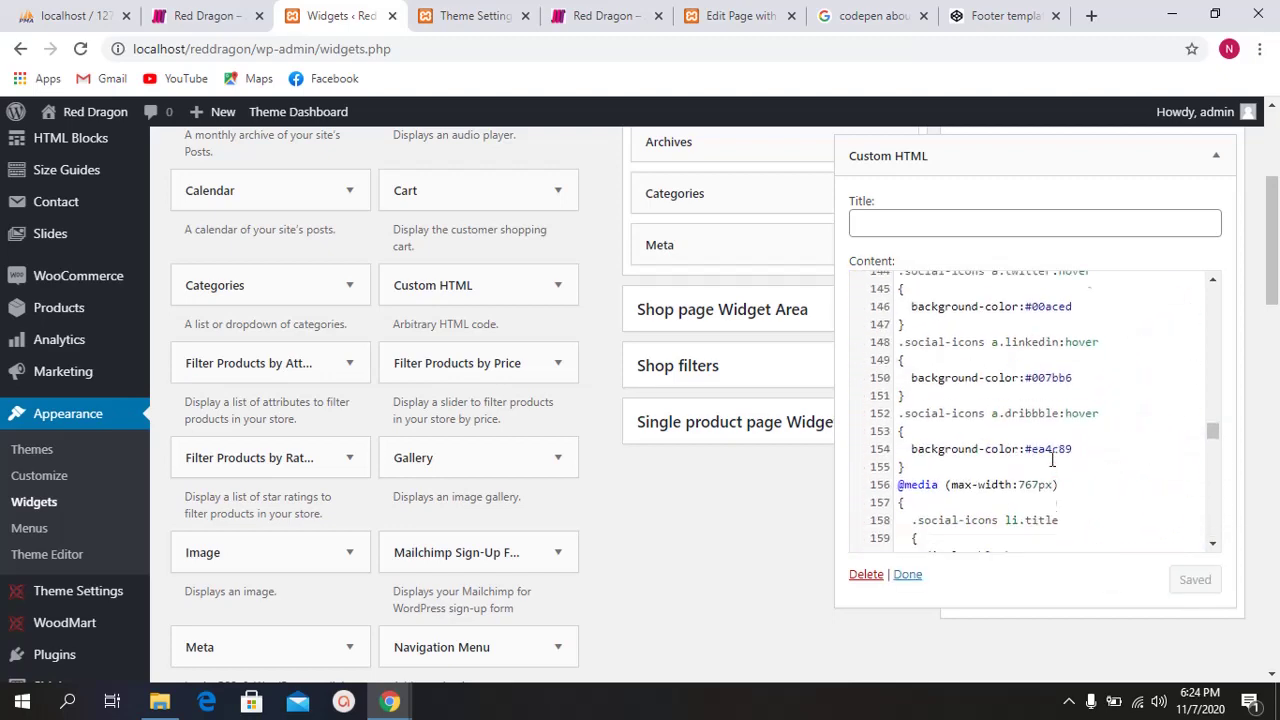
{"action": "left_click", "coordinate": [907, 574]}
{"action": "left_click", "coordinate": [580, 15]}
{"action": "key", "text": "F5"}
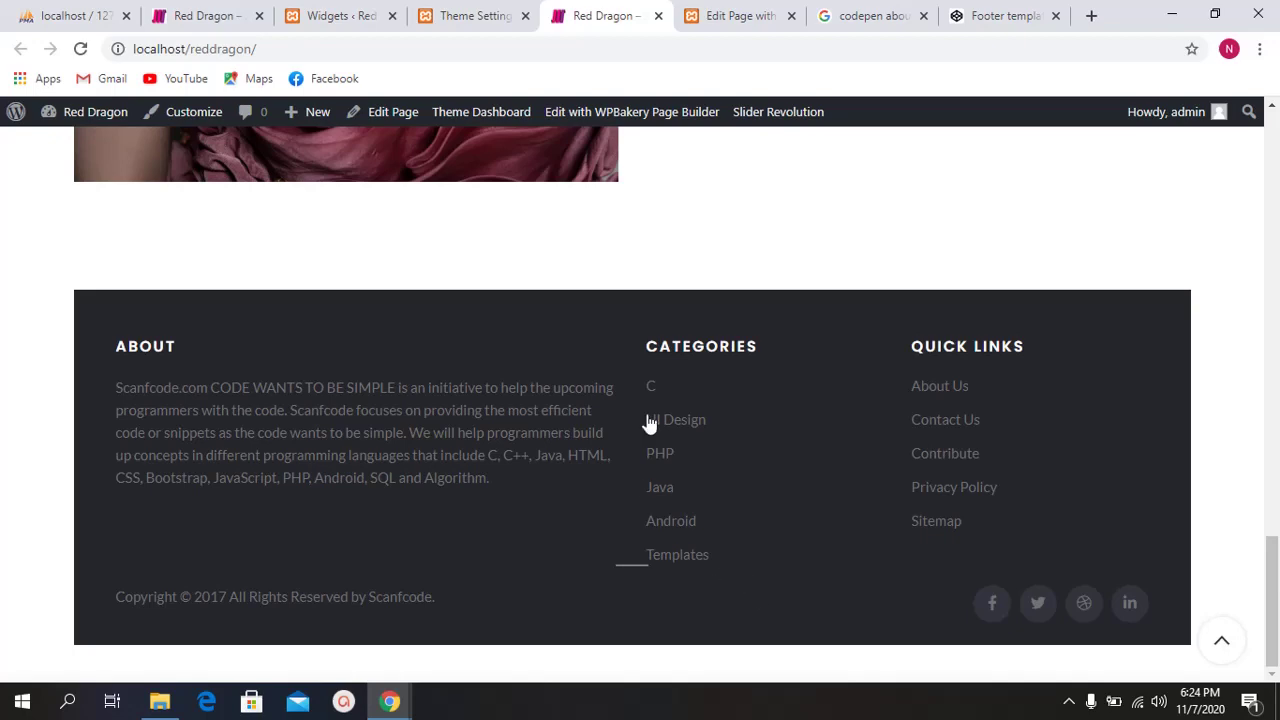
Step: Inspect the new footer by selecting its ABOUT paragraph and copyright line, then scroll back up
{"action": "scroll", "coordinate": [398, 474], "scroll_direction": "up", "scroll_amount": 4}
{"action": "scroll", "coordinate": [423, 470], "scroll_direction": "down", "scroll_amount": 4}
{"action": "left_click_drag", "start_coordinate": [118, 350], "coordinate": [277, 393]}
{"action": "left_click", "coordinate": [461, 501]}
{"action": "left_click", "coordinate": [278, 396]}
{"action": "left_click_drag", "start_coordinate": [111, 647], "coordinate": [403, 600]}
{"action": "left_click", "coordinate": [123, 583]}
{"action": "left_click", "coordinate": [445, 603]}
{"action": "scroll", "coordinate": [554, 620], "scroll_direction": "up", "scroll_amount": 5}
{"action": "scroll", "coordinate": [546, 578], "scroll_direction": "down", "scroll_amount": 3}
{"action": "scroll", "coordinate": [546, 578], "scroll_direction": "up", "scroll_amount": 15}
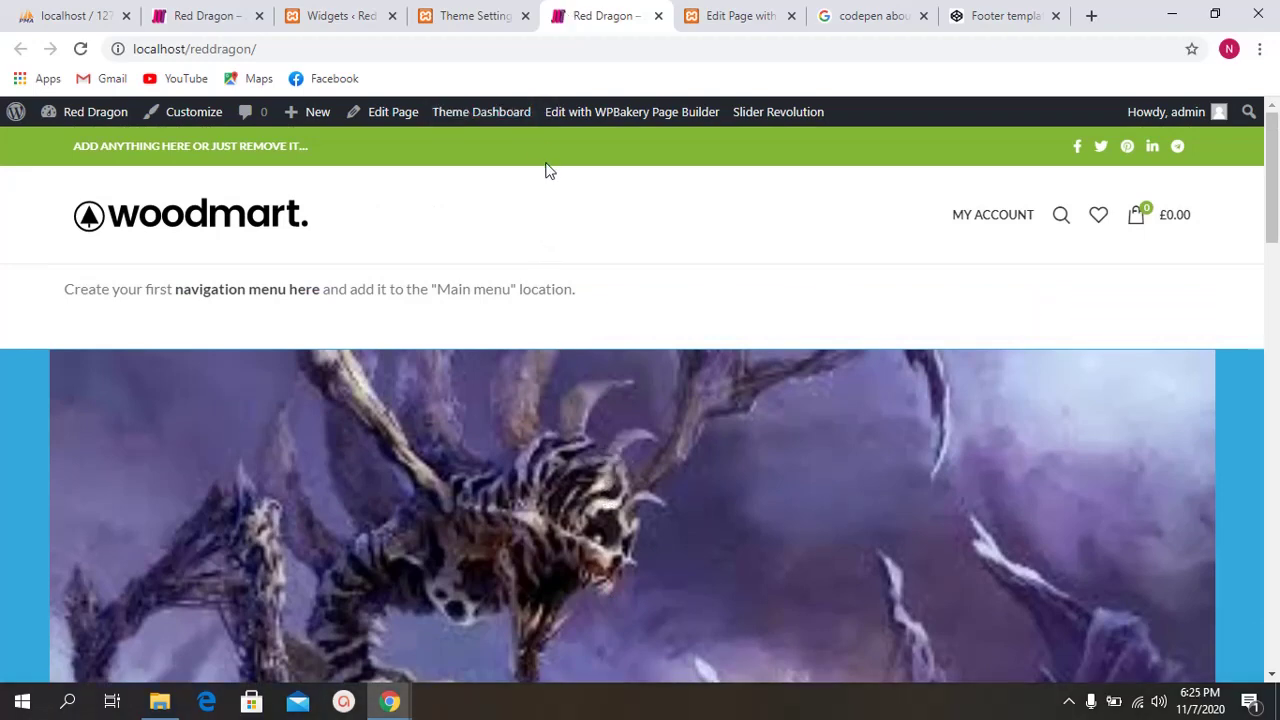
{"action": "scroll", "coordinate": [729, 414], "scroll_direction": "down", "scroll_amount": 5}
{"action": "scroll", "coordinate": [683, 320], "scroll_direction": "up", "scroll_amount": 4}
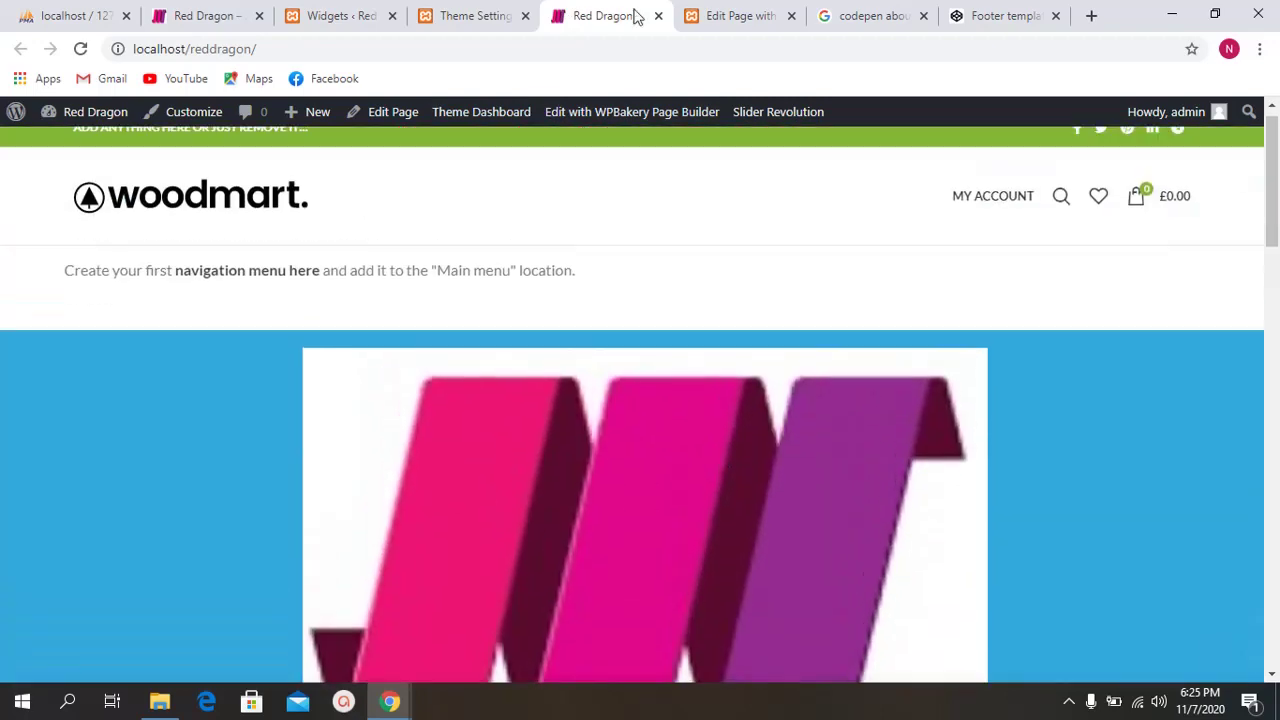
Step: Back on the Widgets page, expand the Custom HTML widget in Footer Column 1
{"action": "left_click", "coordinate": [392, 10]}
{"action": "scroll", "coordinate": [720, 365], "scroll_direction": "up", "scroll_amount": 3}
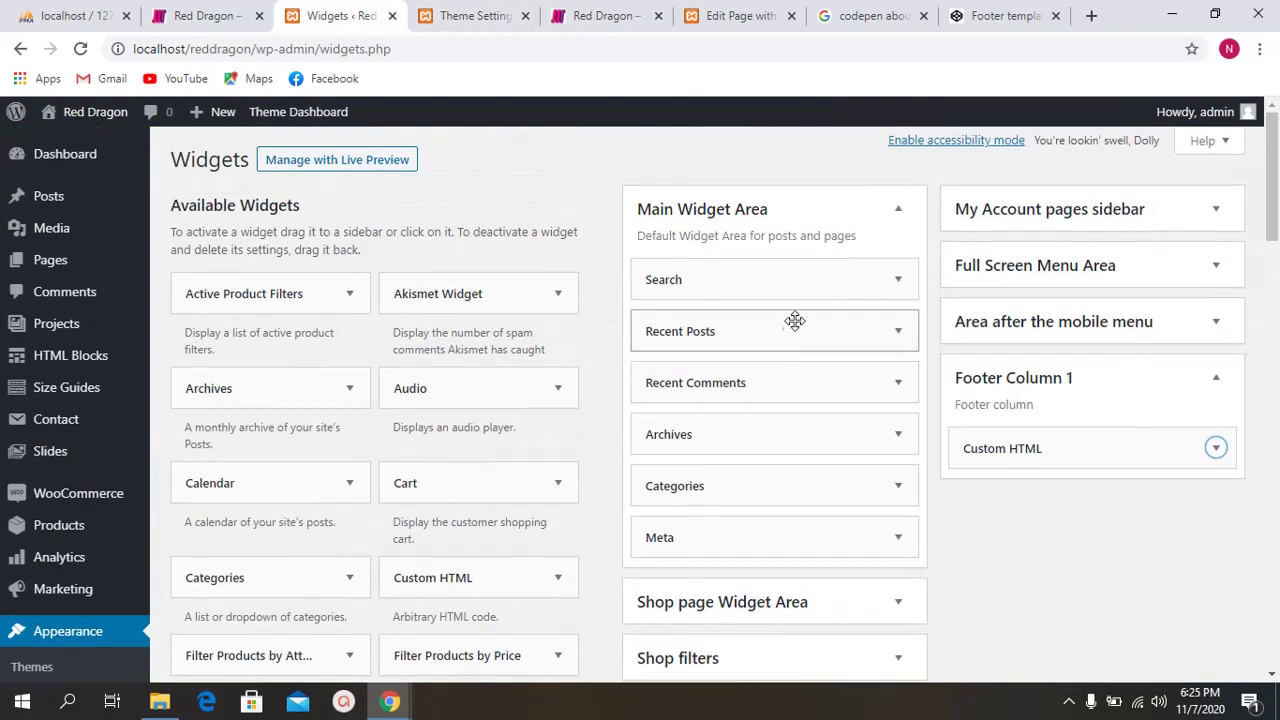
{"action": "scroll", "coordinate": [357, 414], "scroll_direction": "down", "scroll_amount": 1}
{"action": "scroll", "coordinate": [1089, 338], "scroll_direction": "up", "scroll_amount": 1}
{"action": "scroll", "coordinate": [1081, 382], "scroll_direction": "down", "scroll_amount": 1}
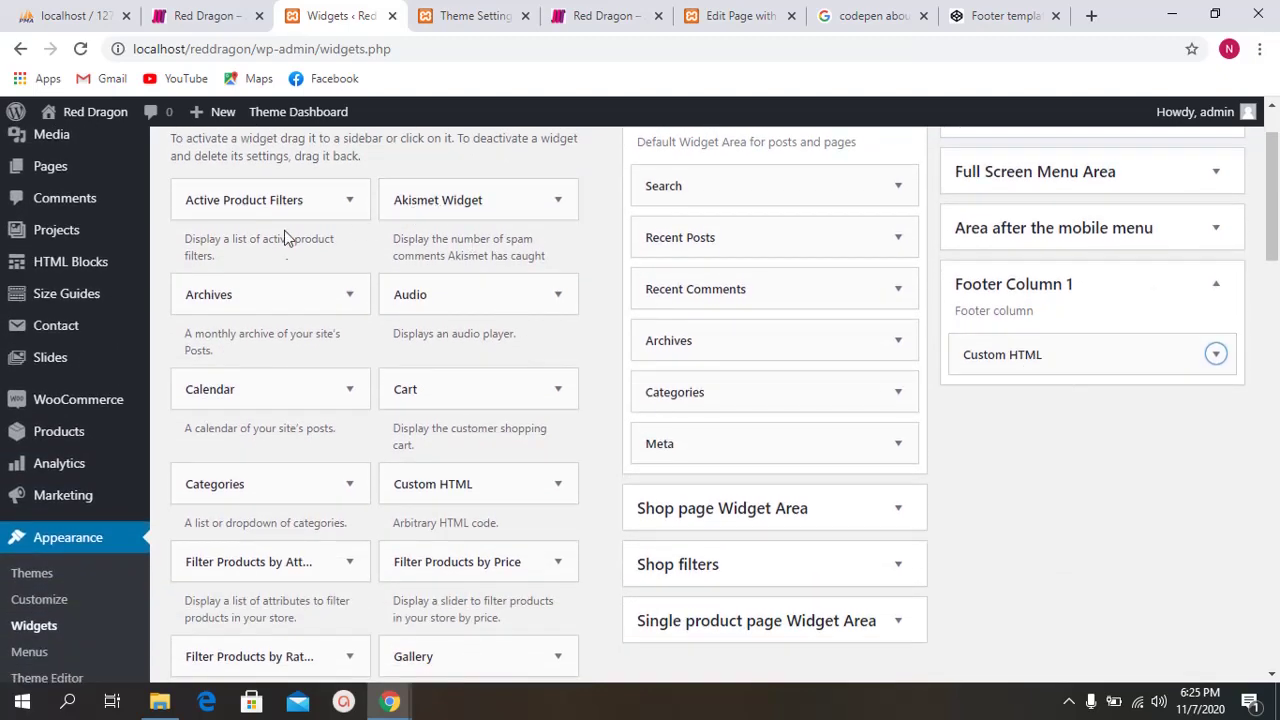
{"action": "scroll", "coordinate": [306, 366], "scroll_direction": "down", "scroll_amount": 1}
{"action": "scroll", "coordinate": [331, 411], "scroll_direction": "down", "scroll_amount": 3}
{"action": "scroll", "coordinate": [285, 427], "scroll_direction": "up", "scroll_amount": 2}
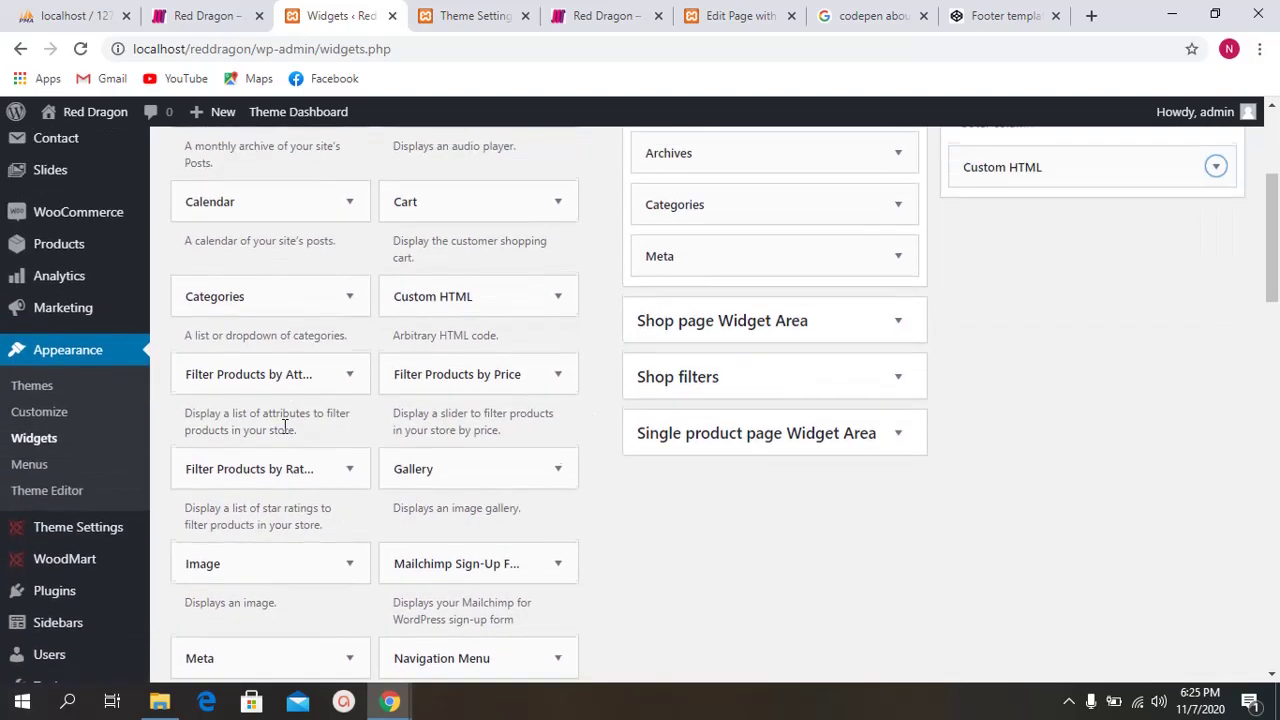
{"action": "scroll", "coordinate": [295, 400], "scroll_direction": "up", "scroll_amount": 3}
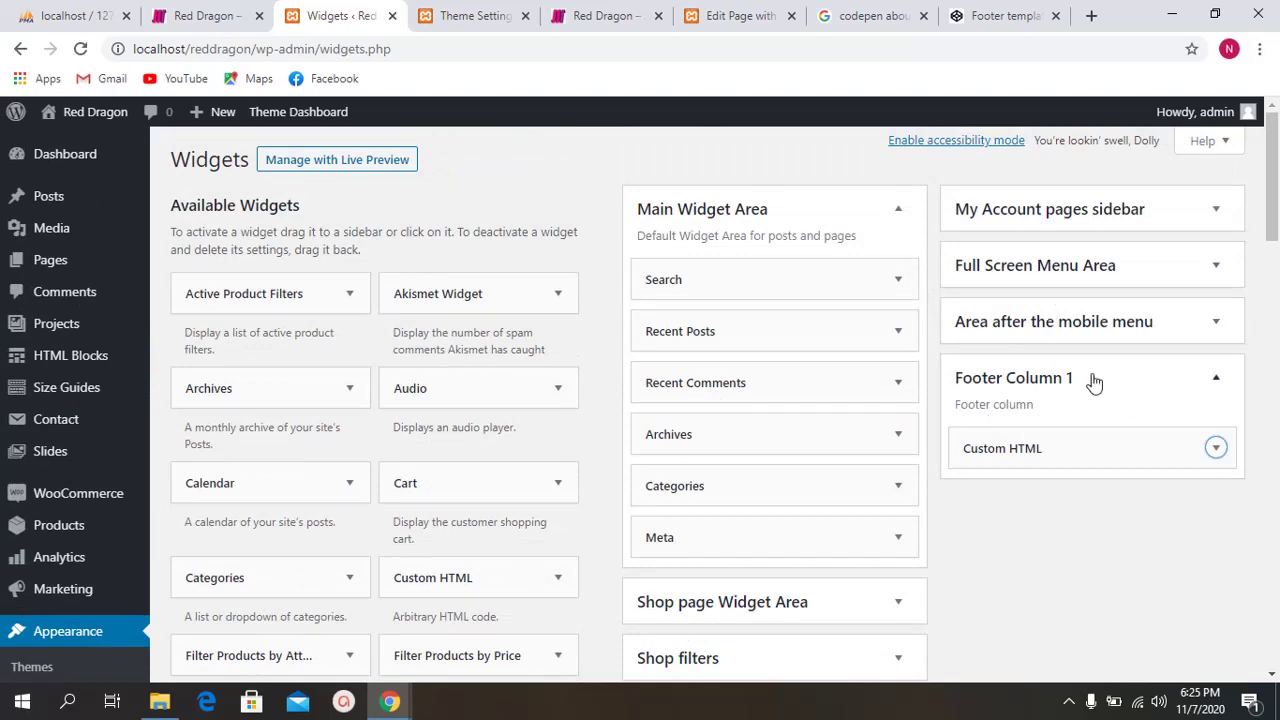
{"action": "left_click", "coordinate": [1130, 450]}
{"action": "scroll", "coordinate": [1100, 430], "scroll_direction": "down", "scroll_amount": 3}
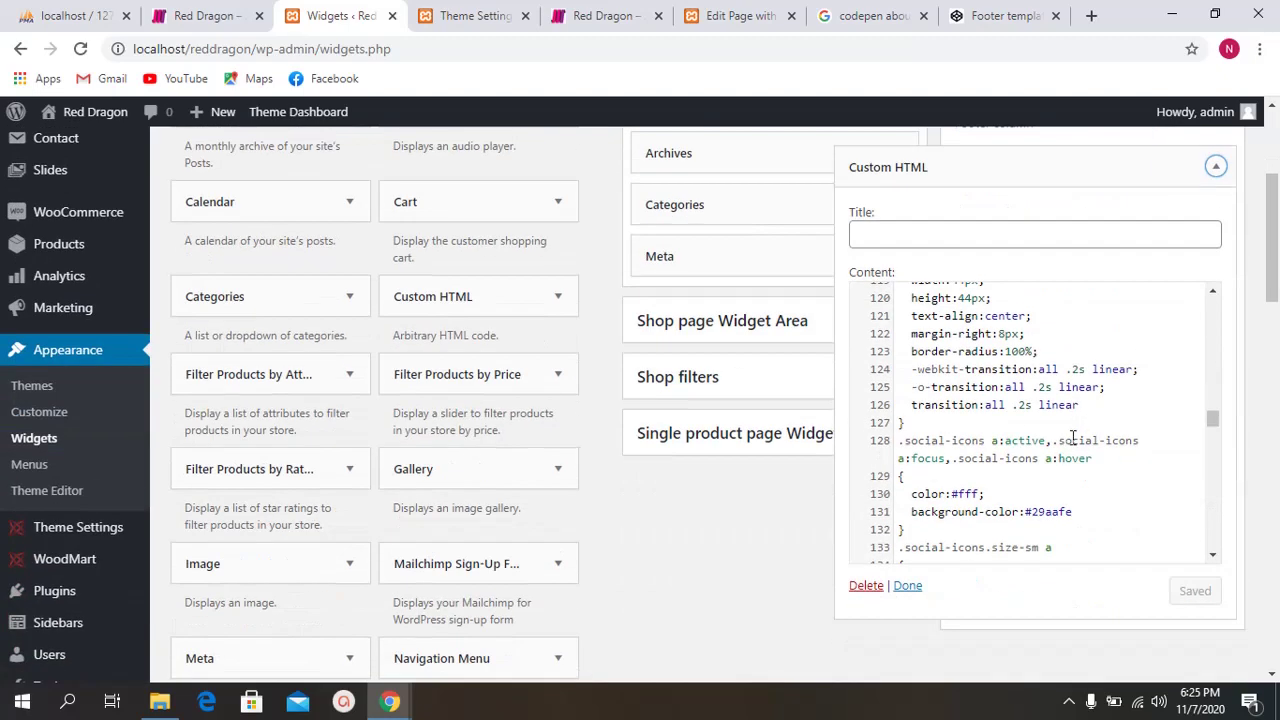
{"action": "scroll", "coordinate": [1097, 418], "scroll_direction": "down", "scroll_amount": 1}
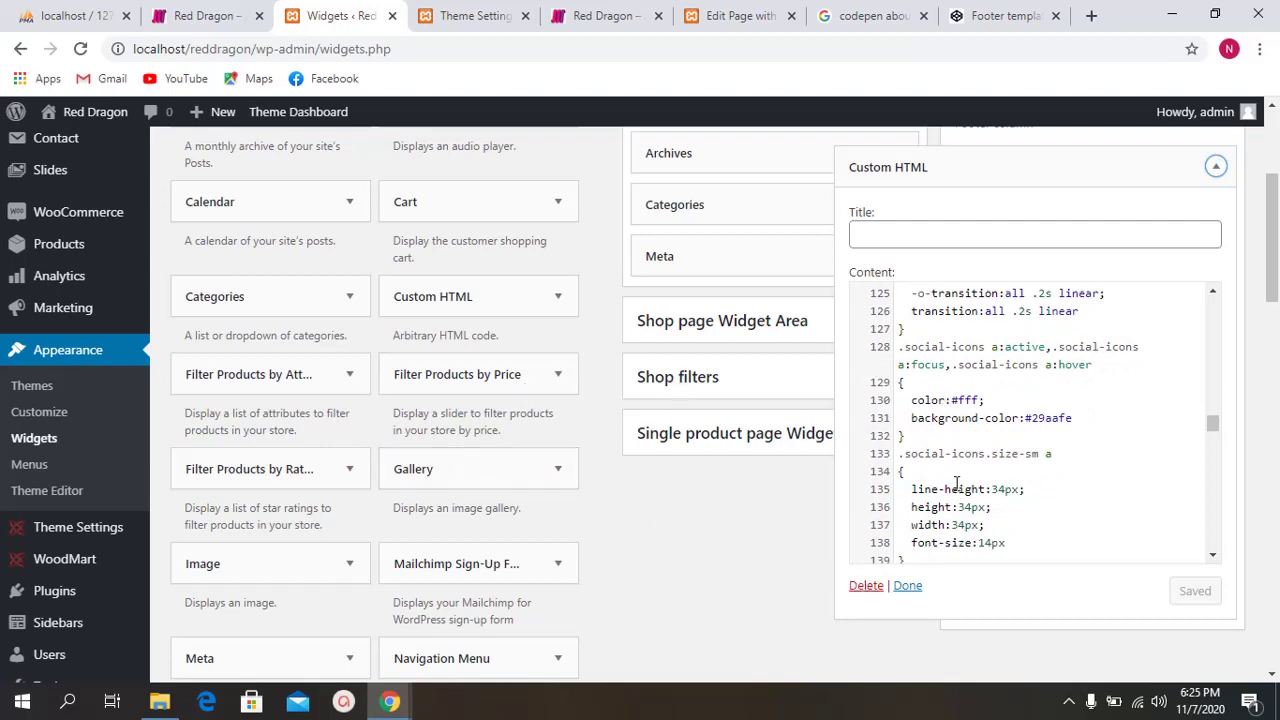
Step: Select all of the widget's footer code and delete the Custom HTML widget
{"action": "left_click", "coordinate": [971, 350]}
{"action": "key", "text": "ctrl+a"}
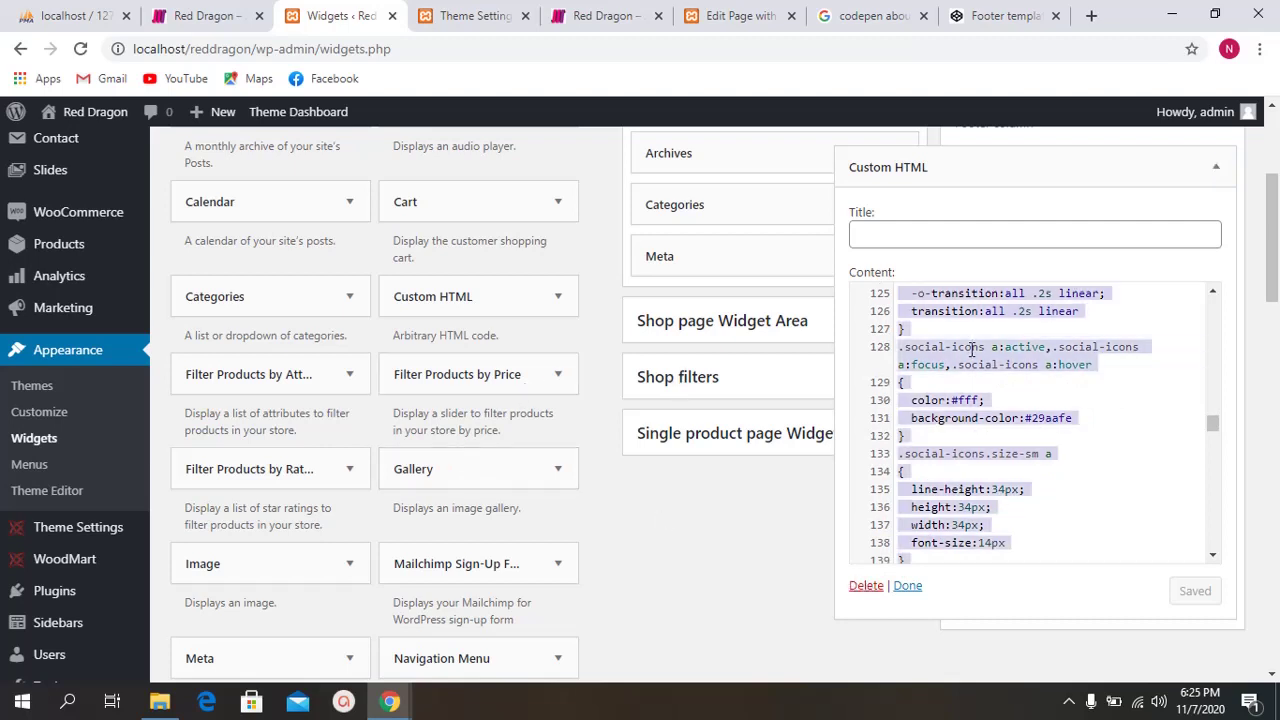
{"action": "left_click", "coordinate": [872, 588]}
{"action": "scroll", "coordinate": [1079, 546], "scroll_direction": "up", "scroll_amount": 10}
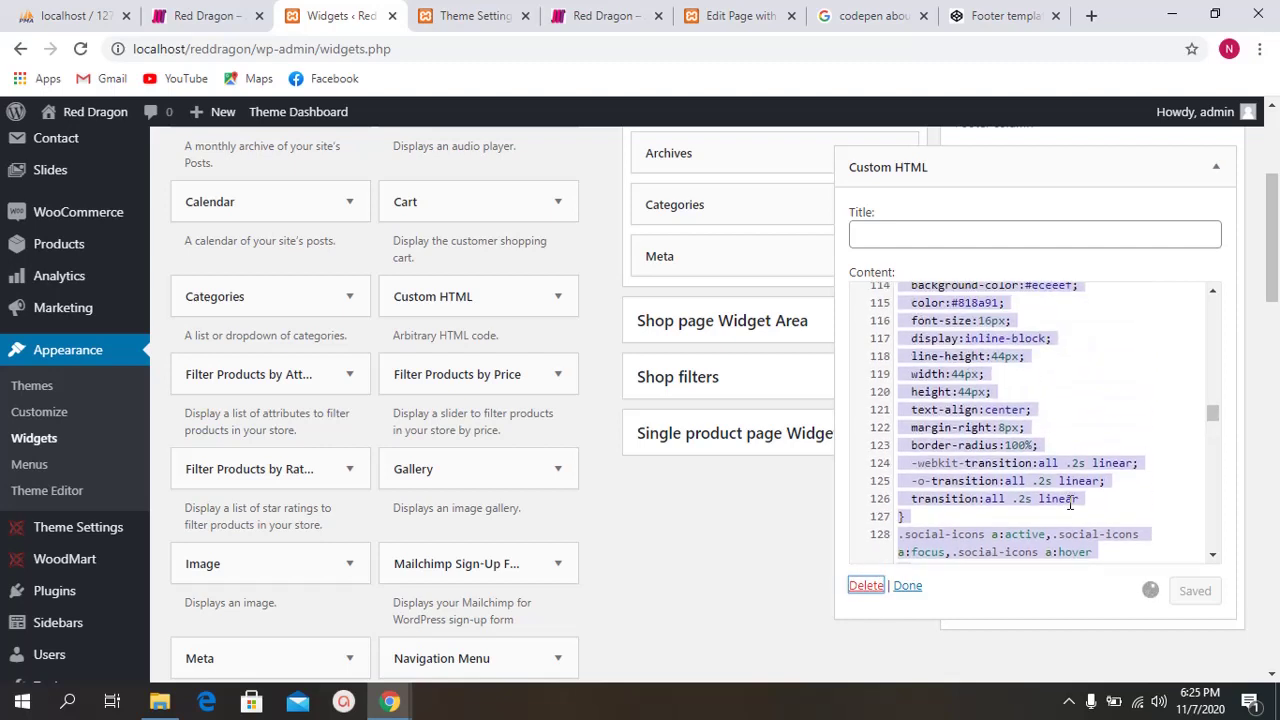
{"action": "left_click", "coordinate": [1047, 410]}
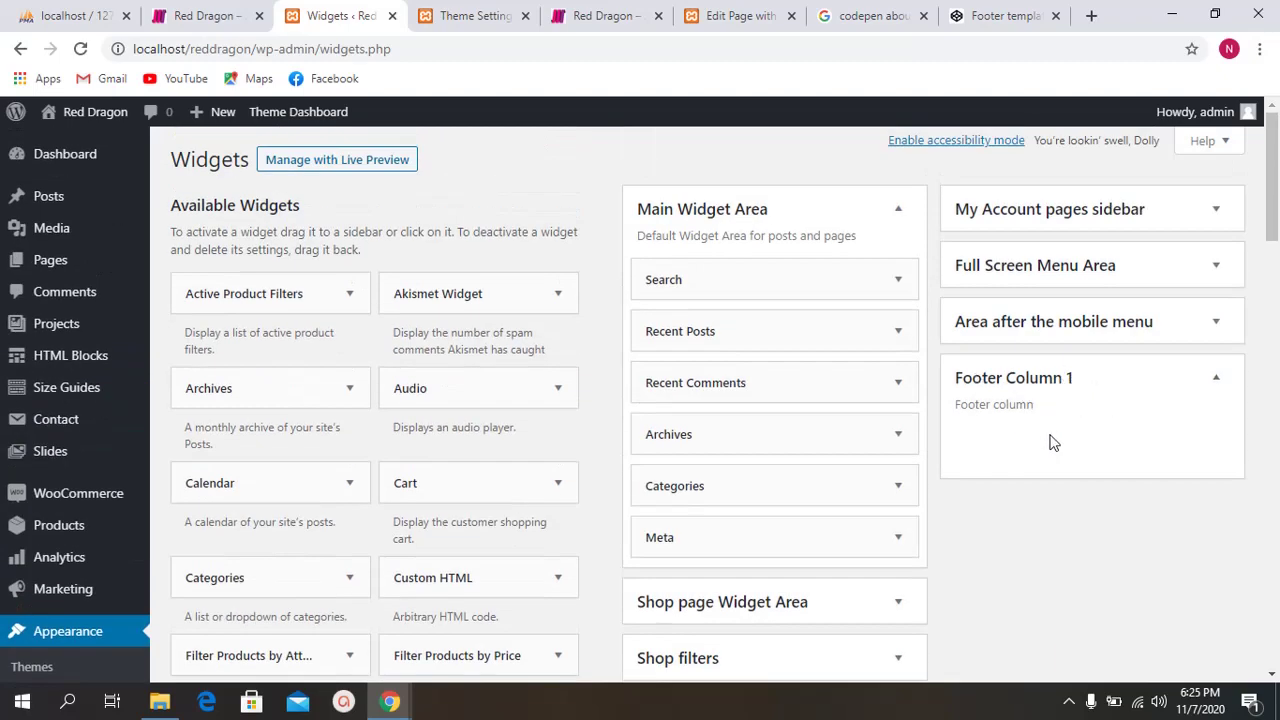
Step: Browse placement choices for the Custom HTML, Gallery, Image, Meta and Pages widgets
{"action": "scroll", "coordinate": [486, 480], "scroll_direction": "down", "scroll_amount": 3}
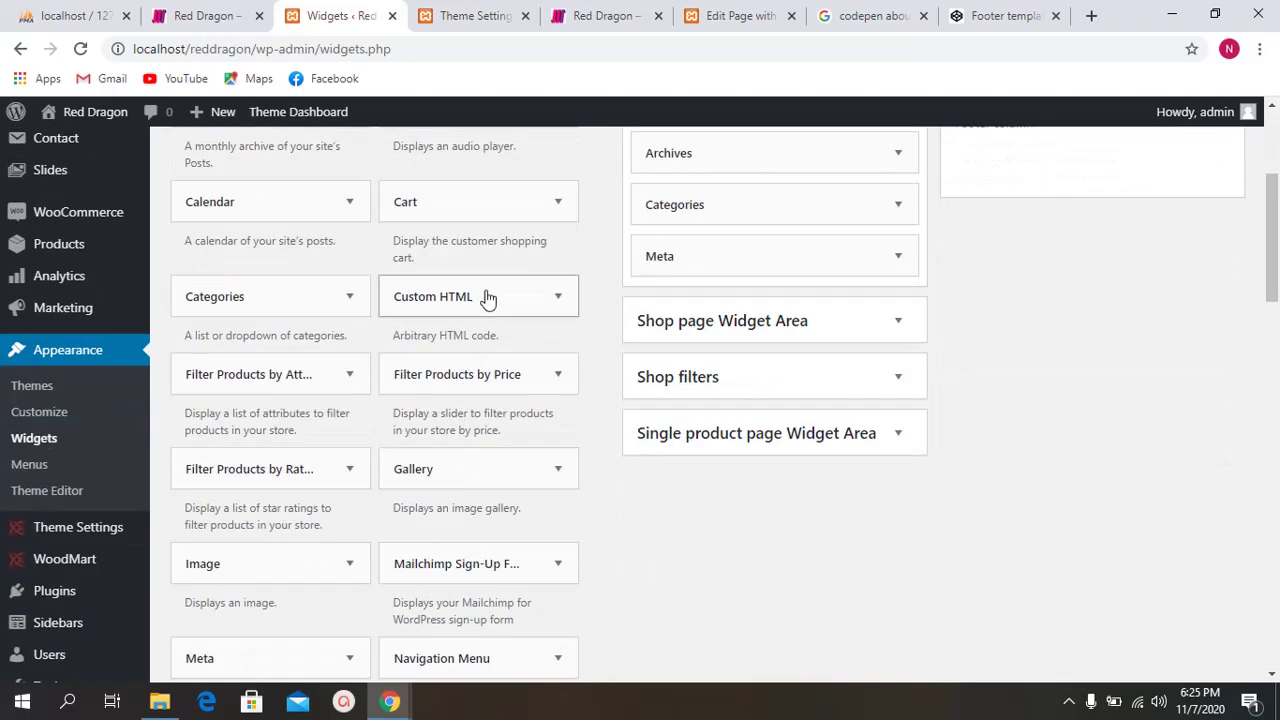
{"action": "left_click", "coordinate": [488, 297]}
{"action": "left_click", "coordinate": [488, 297]}
{"action": "scroll", "coordinate": [443, 405], "scroll_direction": "down", "scroll_amount": 1}
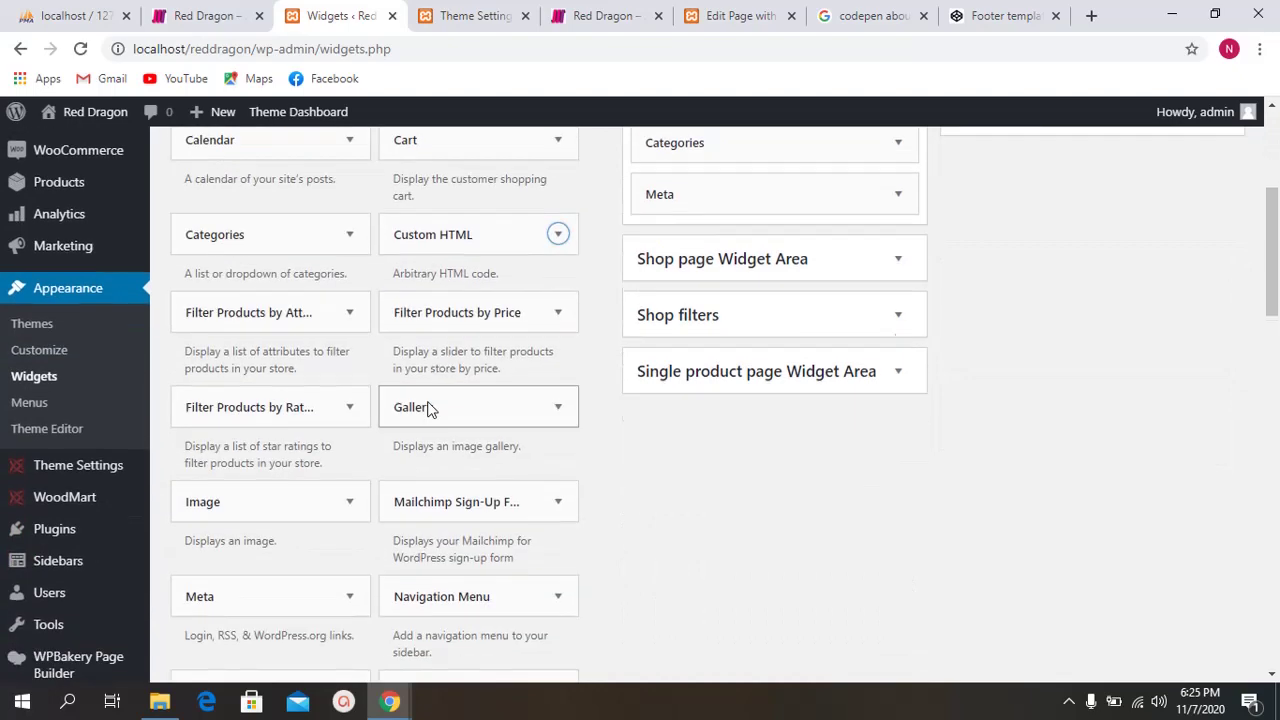
{"action": "left_click", "coordinate": [499, 372]}
{"action": "left_click", "coordinate": [489, 378]}
{"action": "scroll", "coordinate": [450, 385], "scroll_direction": "down", "scroll_amount": 2}
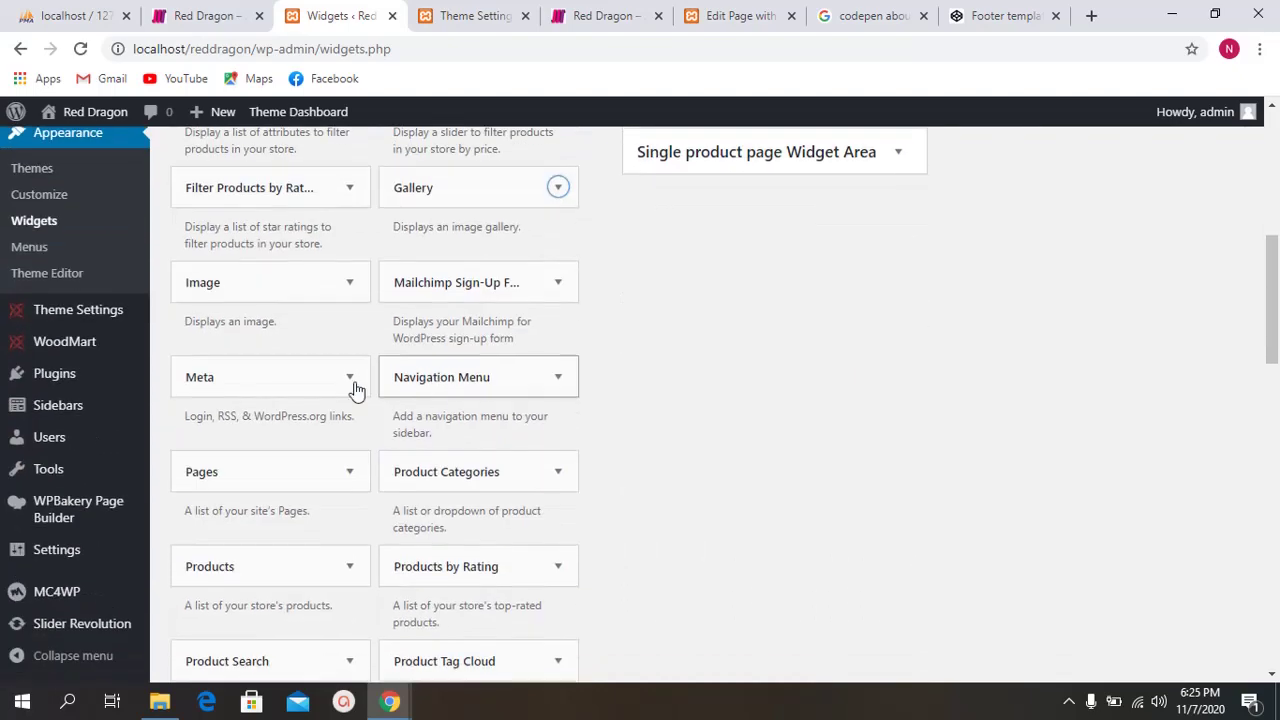
{"action": "left_click", "coordinate": [282, 279]}
{"action": "left_click", "coordinate": [280, 277]}
{"action": "left_click", "coordinate": [260, 395]}
{"action": "left_click", "coordinate": [260, 398]}
{"action": "scroll", "coordinate": [258, 400], "scroll_direction": "down", "scroll_amount": 1}
{"action": "left_click", "coordinate": [258, 398]}
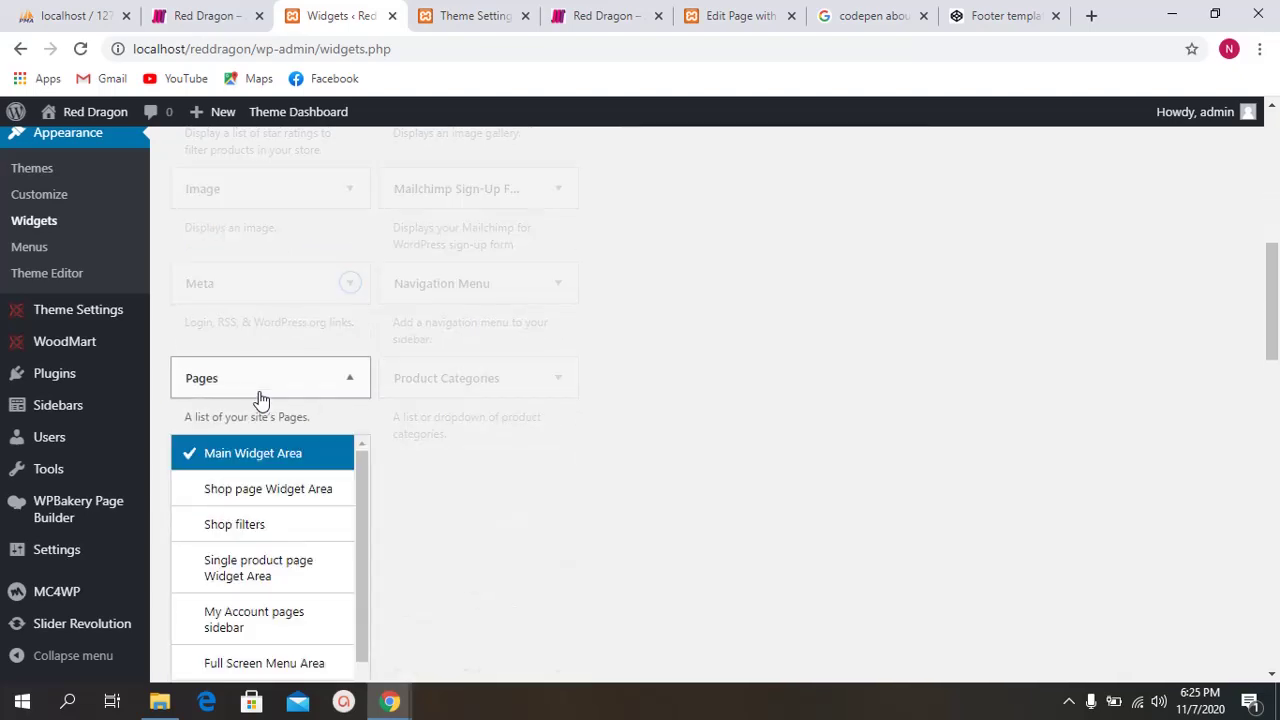
{"action": "left_click", "coordinate": [260, 398]}
{"action": "scroll", "coordinate": [273, 412], "scroll_direction": "down", "scroll_amount": 1}
{"action": "scroll", "coordinate": [300, 445], "scroll_direction": "up", "scroll_amount": 9}
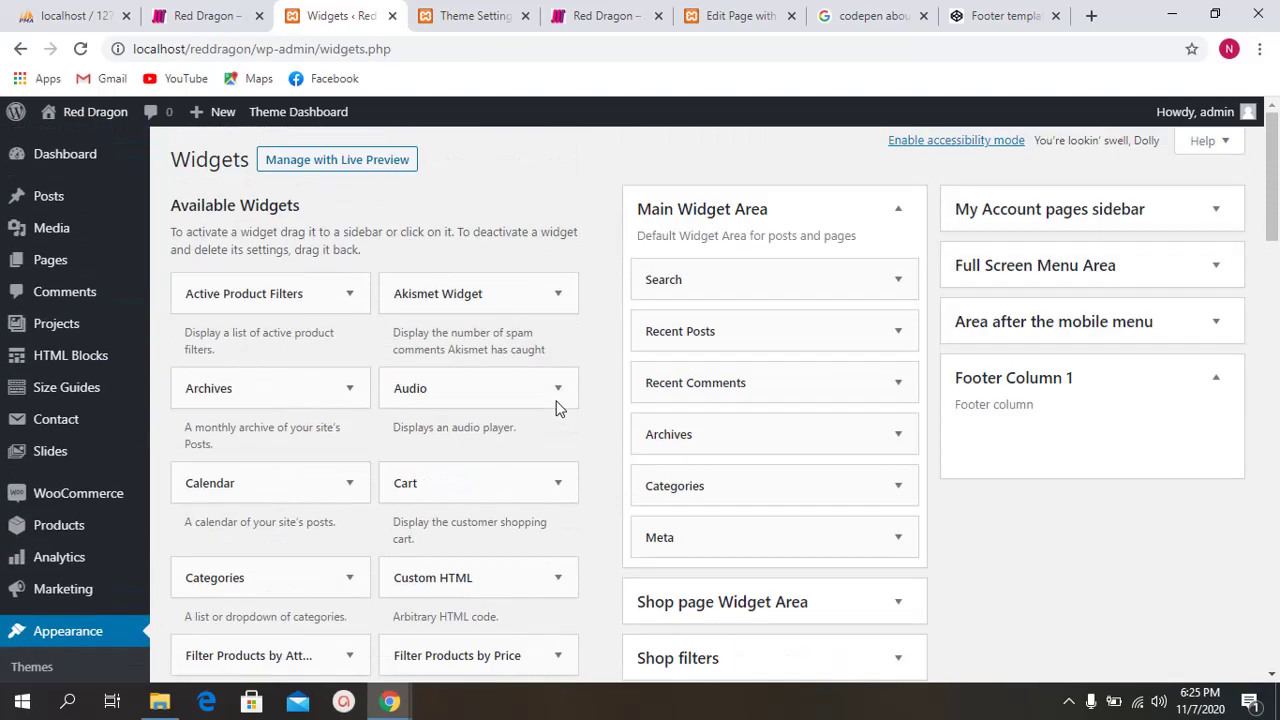
{"action": "scroll", "coordinate": [489, 422], "scroll_direction": "down", "scroll_amount": 3}
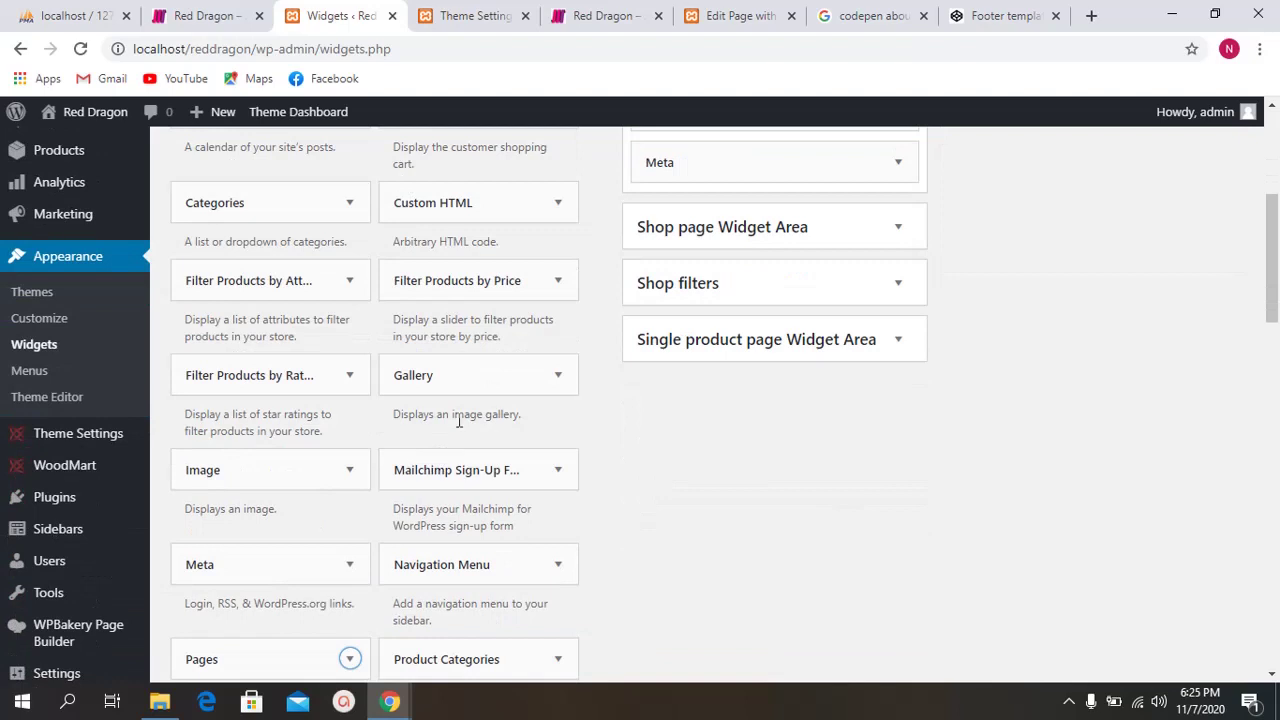
{"action": "scroll", "coordinate": [453, 380], "scroll_direction": "up", "scroll_amount": 1}
{"action": "scroll", "coordinate": [451, 374], "scroll_direction": "down", "scroll_amount": 1}
Step: Add an Image widget to Footer Column 1
{"action": "left_click", "coordinate": [280, 474]}
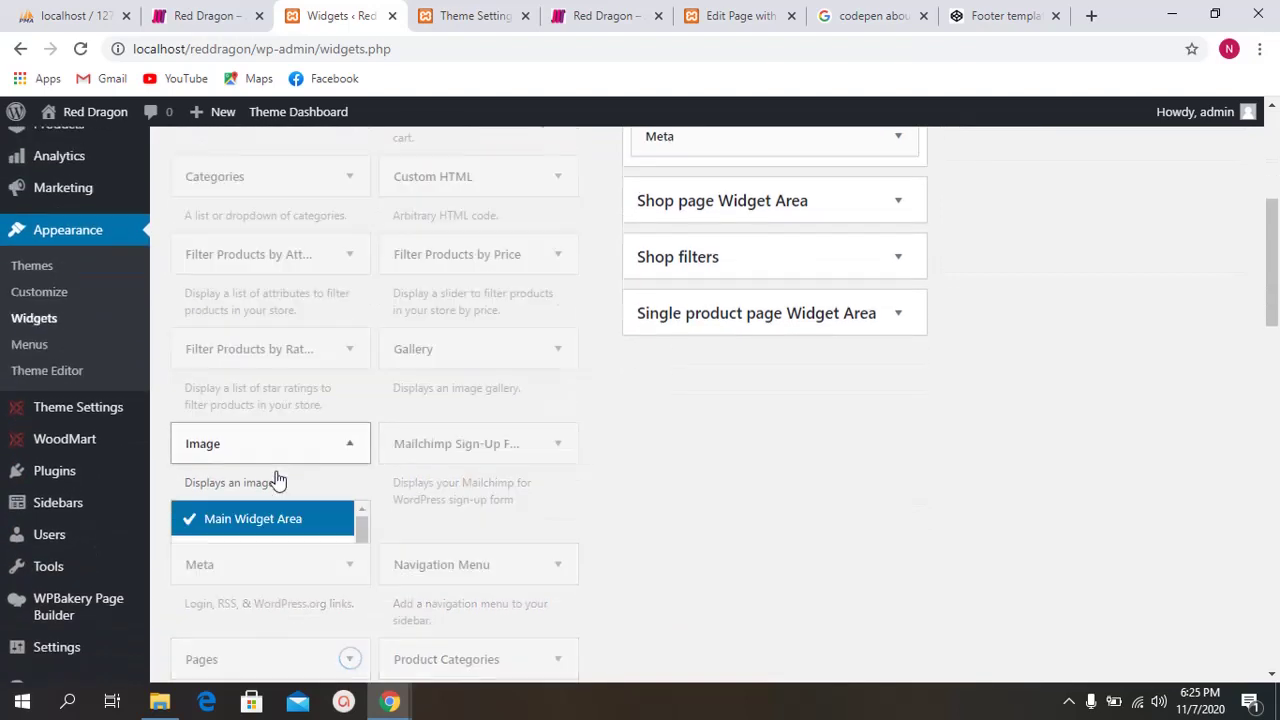
{"action": "scroll", "coordinate": [278, 480], "scroll_direction": "down", "scroll_amount": 3}
{"action": "scroll", "coordinate": [283, 368], "scroll_direction": "down", "scroll_amount": 2}
{"action": "left_click", "coordinate": [294, 385]}
{"action": "left_click", "coordinate": [300, 424]}
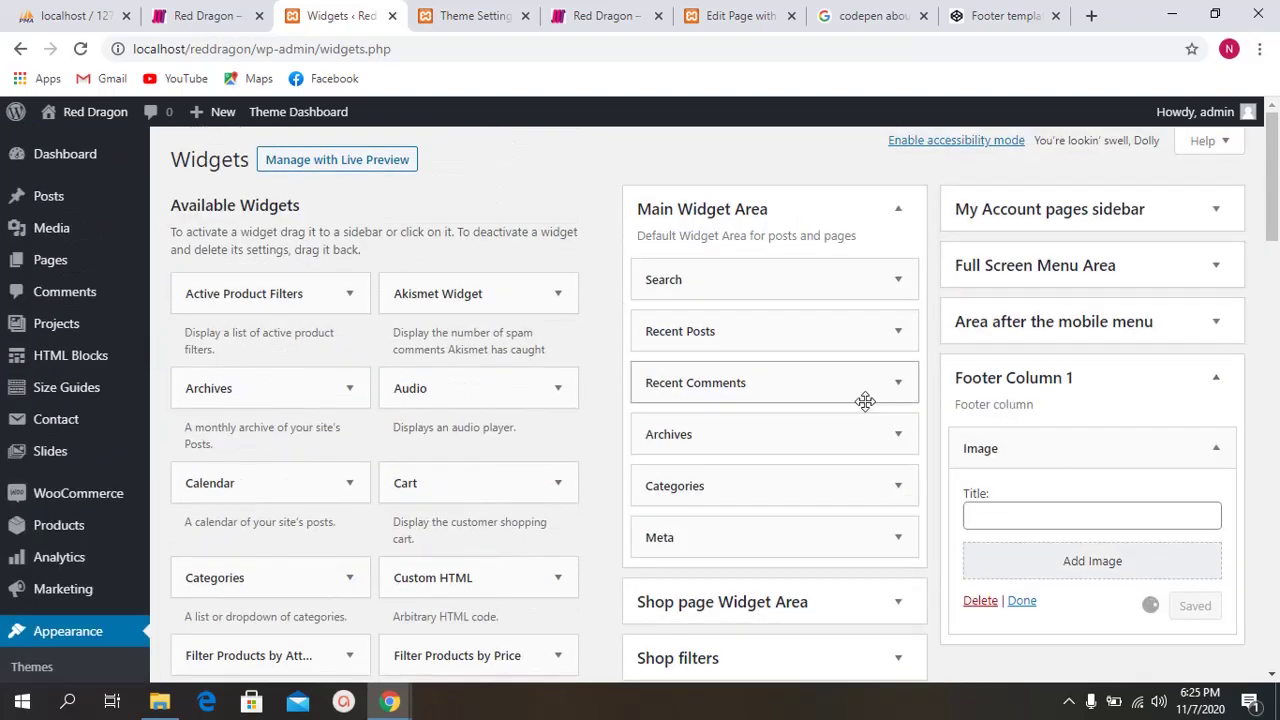
Step: Insert the lizard photo from the media library into the Image widget
{"action": "left_click", "coordinate": [1075, 562]}
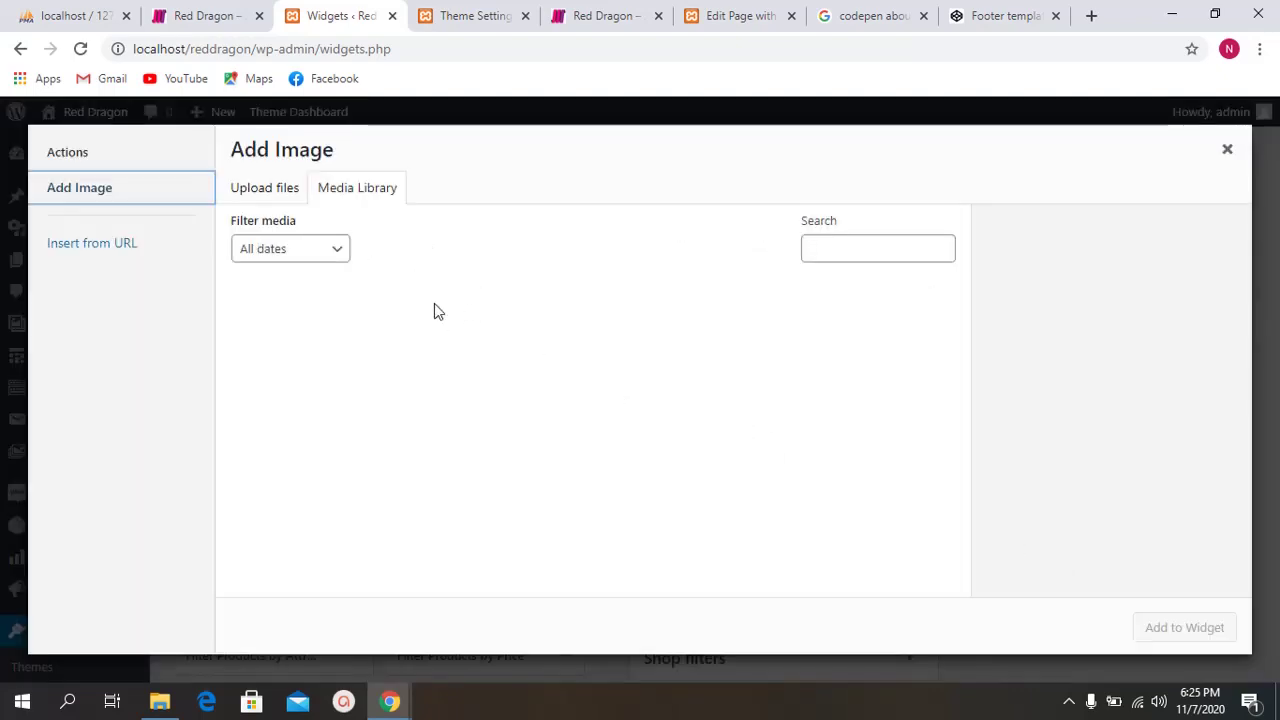
{"action": "left_click", "coordinate": [888, 395]}
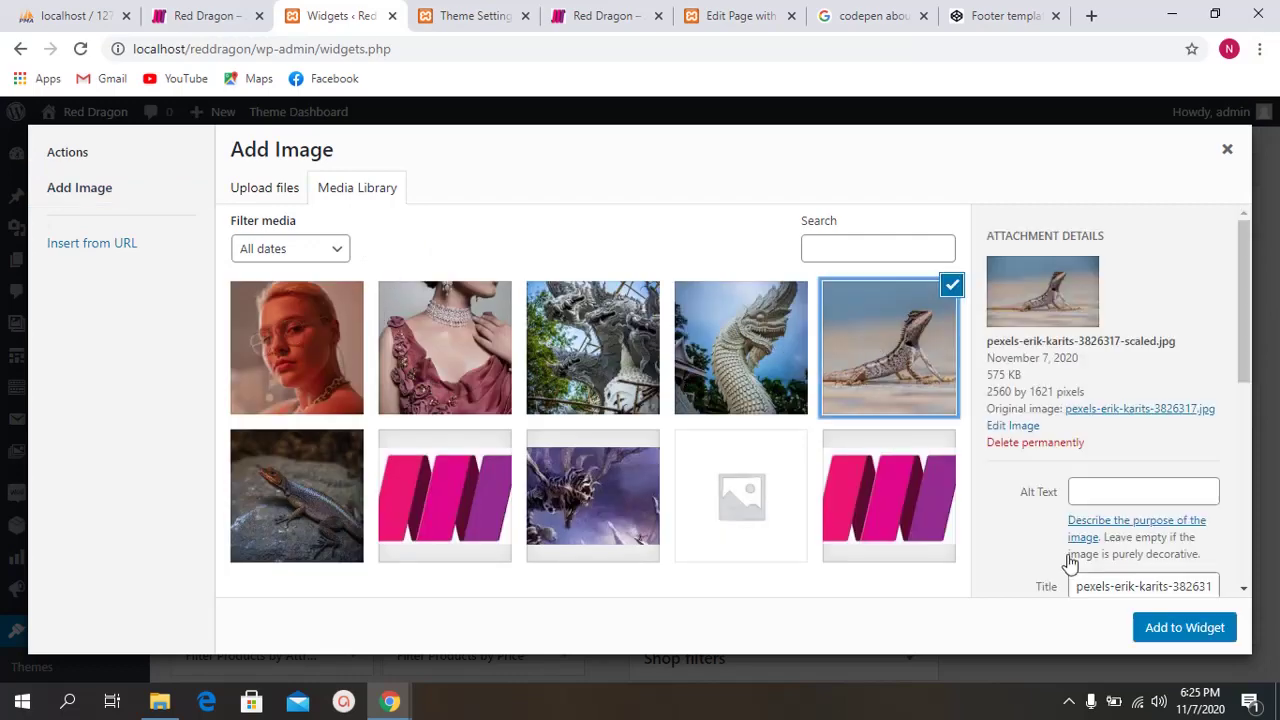
{"action": "left_click", "coordinate": [1163, 634]}
{"action": "scroll", "coordinate": [946, 520], "scroll_direction": "down", "scroll_amount": 1}
Step: Title the Image widget 'My Fev Image' and save it
{"action": "left_click", "coordinate": [1018, 428]}
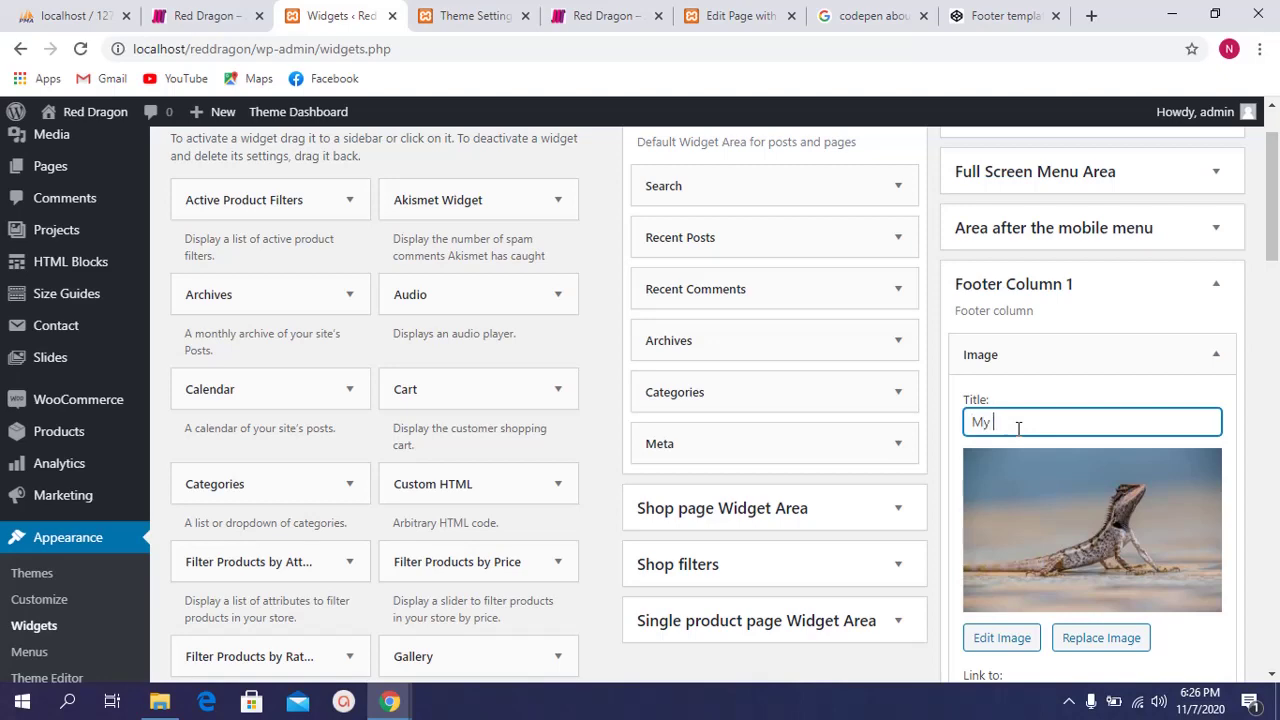
{"action": "type", "text": "My Fev Image"}
{"action": "scroll", "coordinate": [1075, 640], "scroll_direction": "down", "scroll_amount": 2}
{"action": "left_click", "coordinate": [1024, 512]}
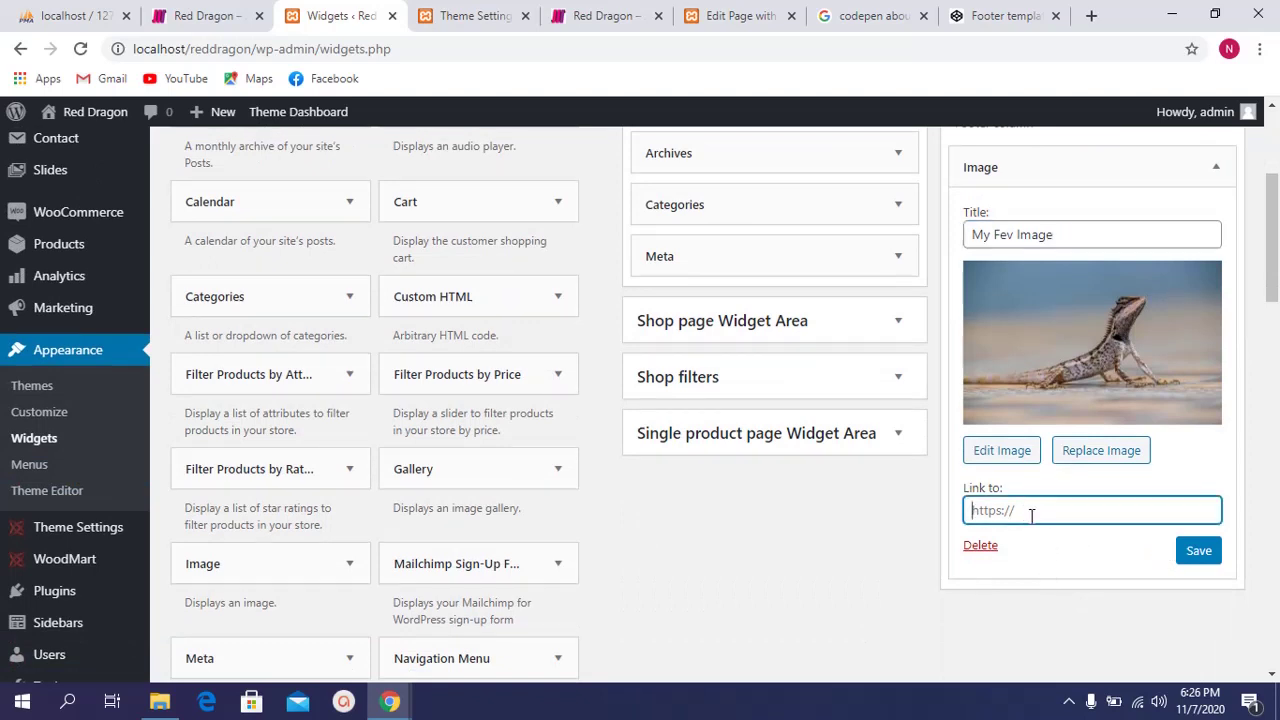
{"action": "left_click", "coordinate": [1178, 549]}
{"action": "left_click", "coordinate": [1030, 513]}
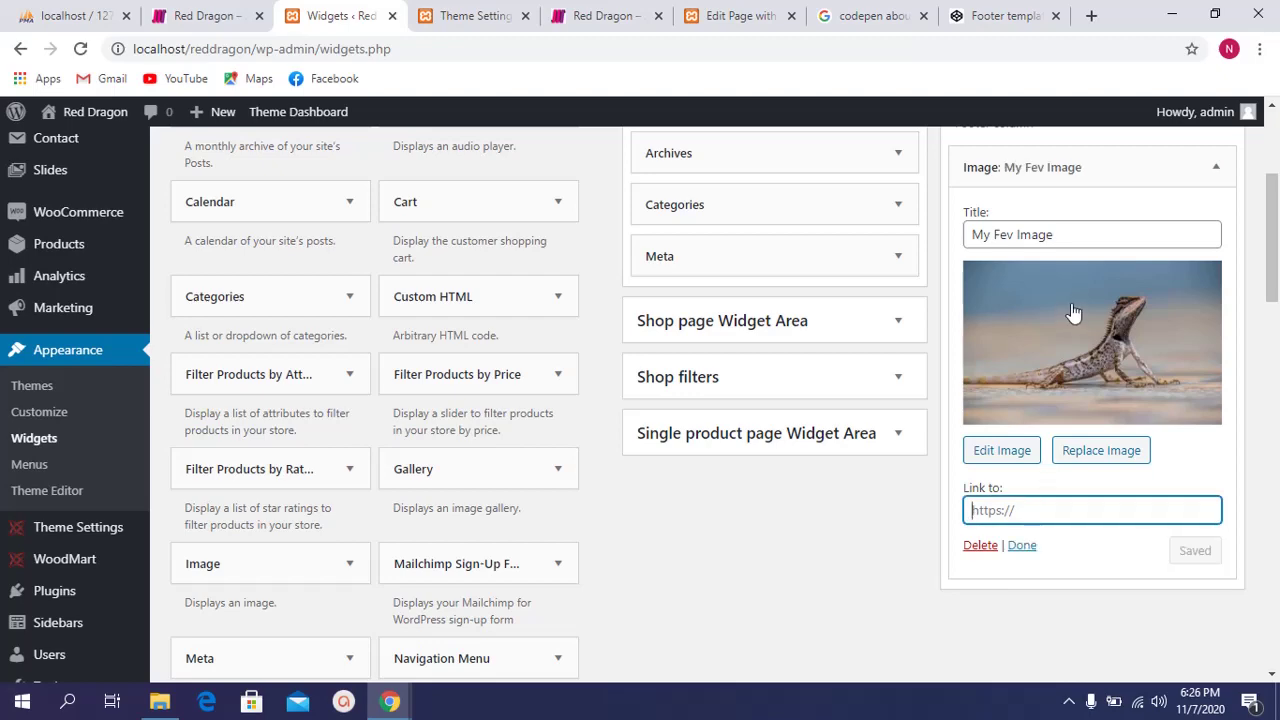
{"action": "scroll", "coordinate": [1091, 468], "scroll_direction": "up", "scroll_amount": 2}
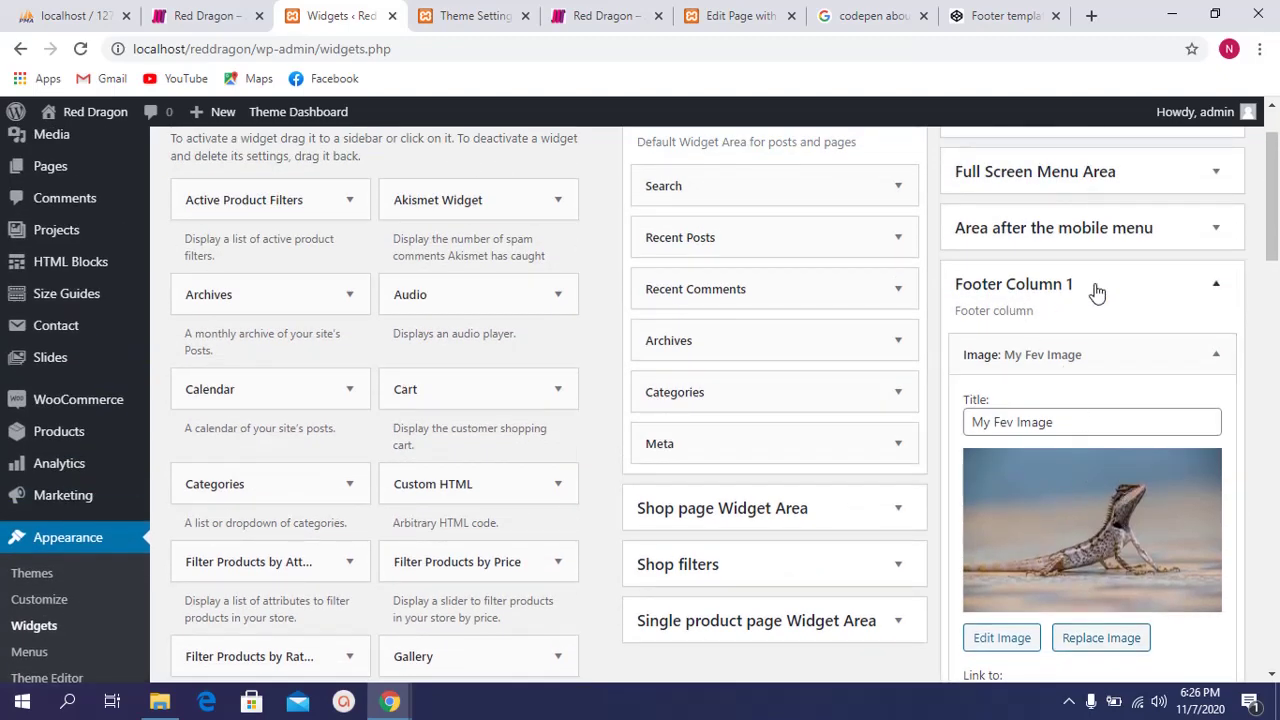
Step: On the Red Dragon front-page tab, scroll down to the MY FEV IMAGE lizard photo
{"action": "left_click", "coordinate": [506, 10]}
{"action": "left_click", "coordinate": [586, 14]}
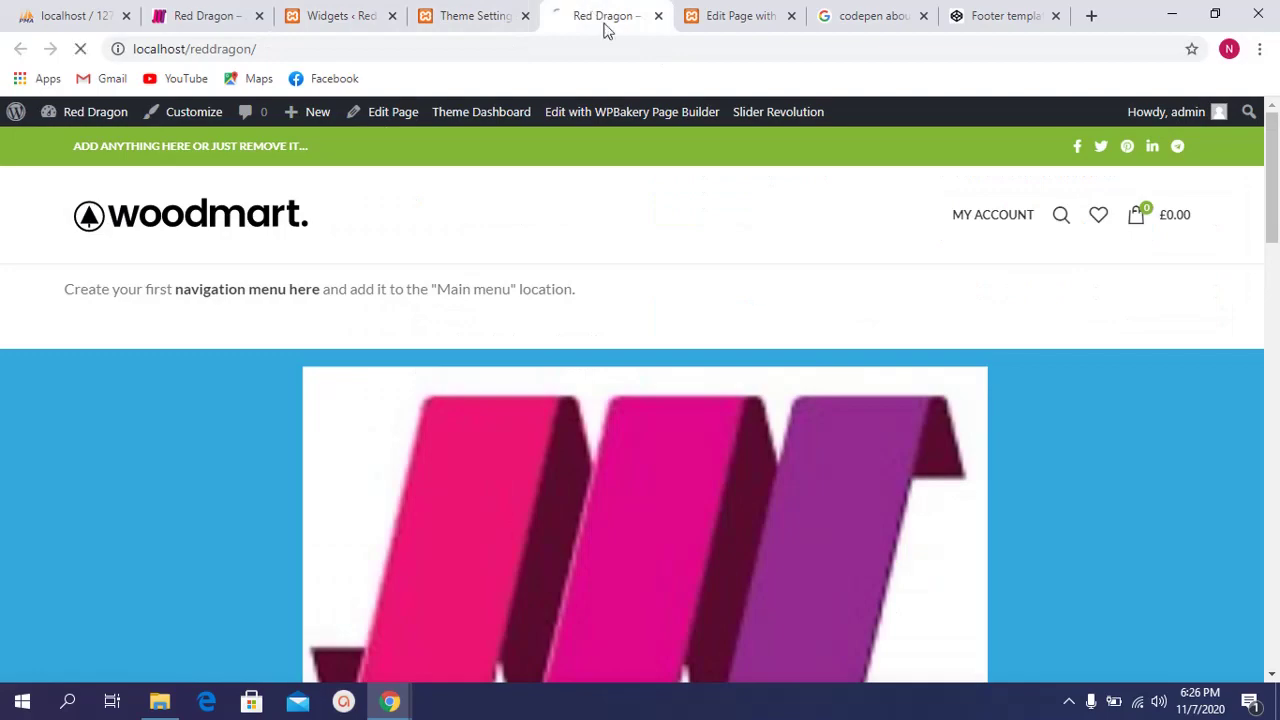
{"action": "scroll", "coordinate": [714, 434], "scroll_direction": "down", "scroll_amount": 10}
{"action": "scroll", "coordinate": [673, 440], "scroll_direction": "down", "scroll_amount": 5}
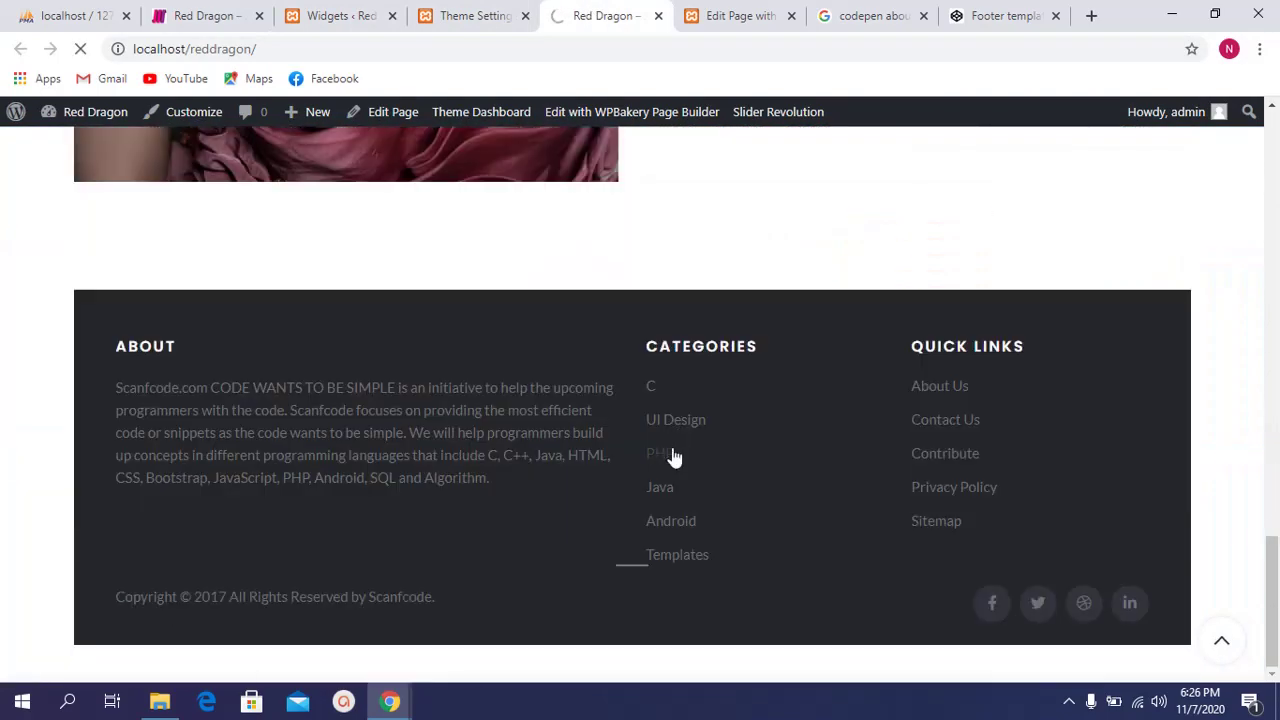
{"action": "scroll", "coordinate": [637, 468], "scroll_direction": "down", "scroll_amount": 5}
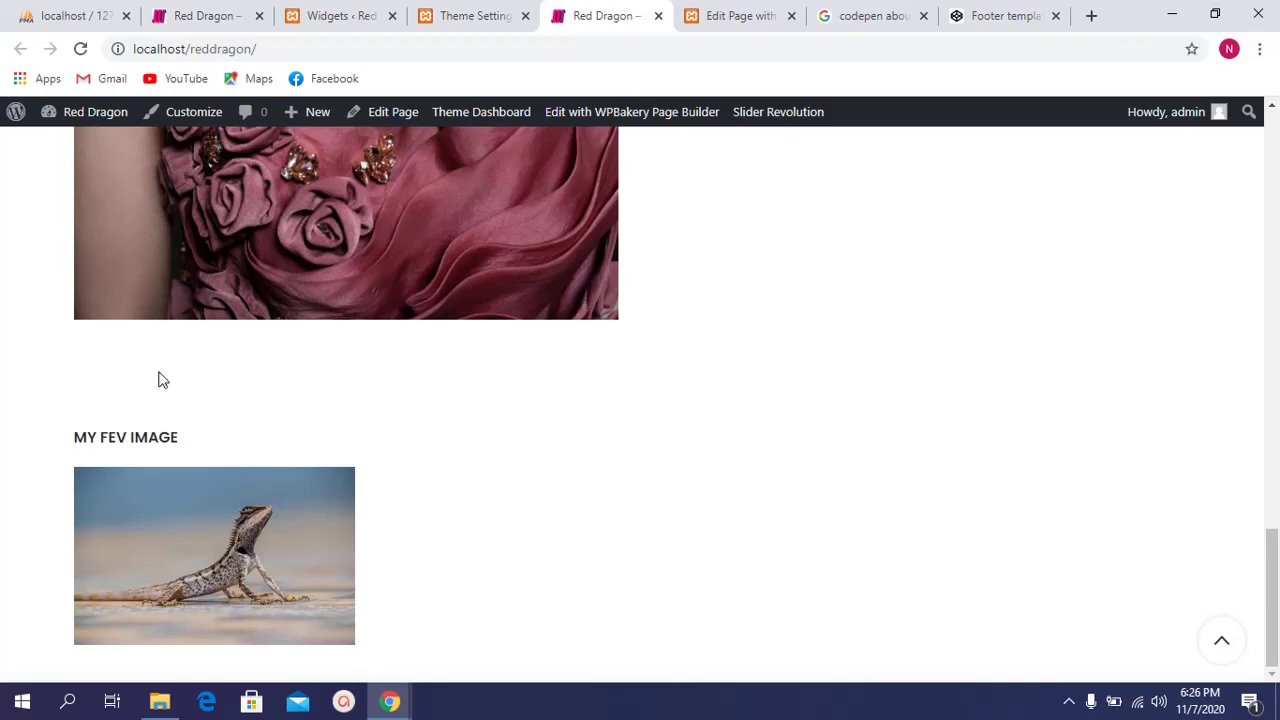
Step: Return to the Widgets page showing the 'My Fev Image' widget in Footer Column 1
{"action": "left_click", "coordinate": [301, 10]}
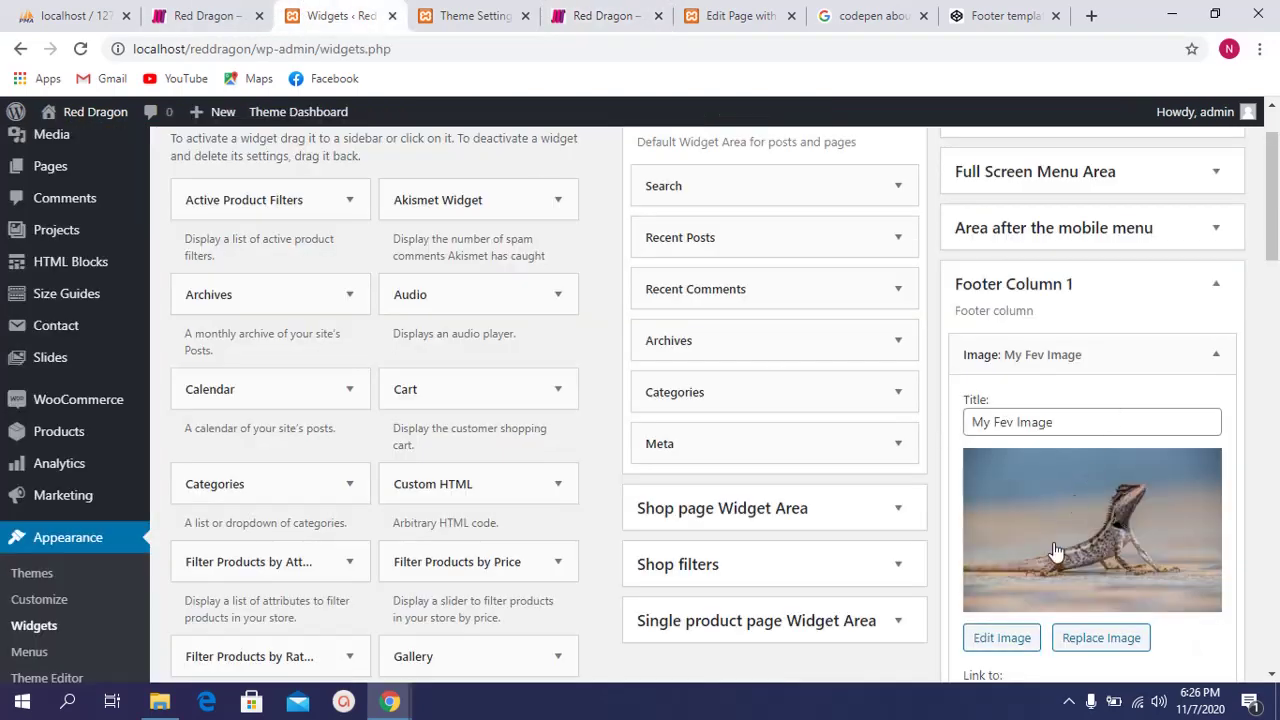
{"action": "scroll", "coordinate": [1076, 505], "scroll_direction": "down", "scroll_amount": 2}
Step: Set the lizard image to Custom Size 1200 × 760, leaving its link at None
{"action": "left_click", "coordinate": [1055, 353]}
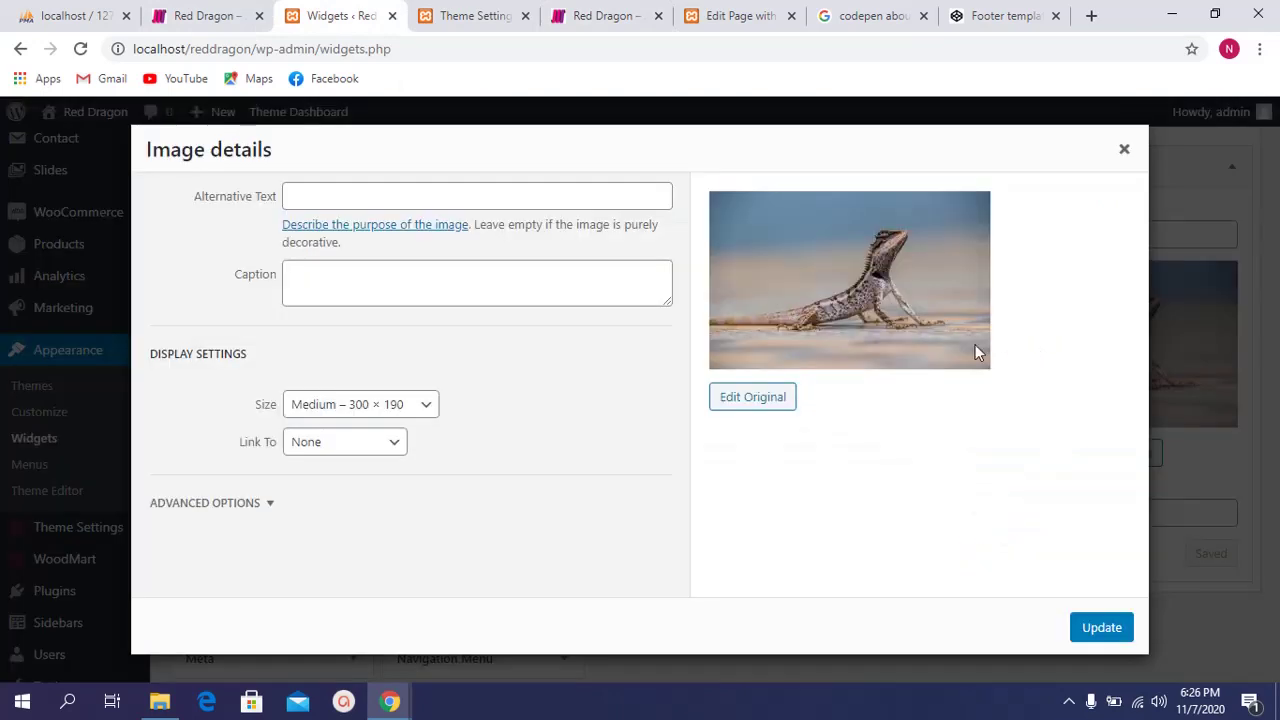
{"action": "left_click_drag", "start_coordinate": [202, 358], "coordinate": [280, 362]}
{"action": "left_click", "coordinate": [282, 362]}
{"action": "left_click", "coordinate": [350, 408]}
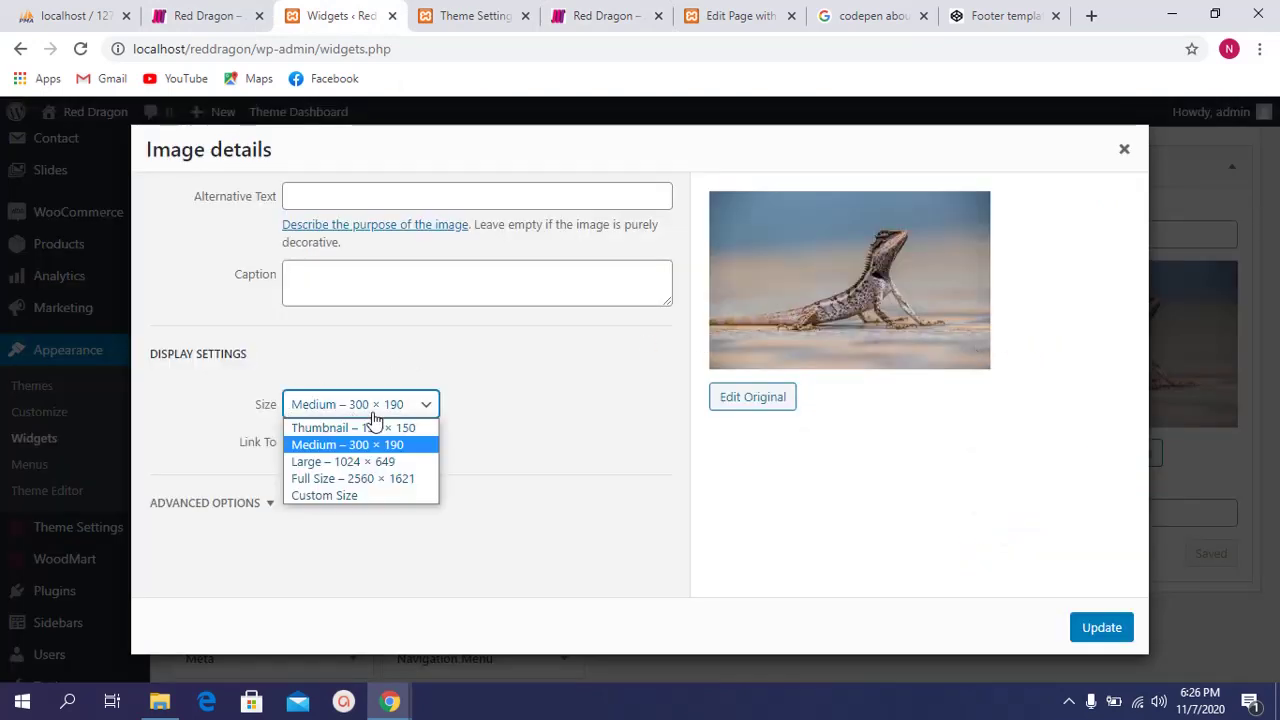
{"action": "left_click", "coordinate": [369, 494]}
{"action": "left_click", "coordinate": [313, 455]}
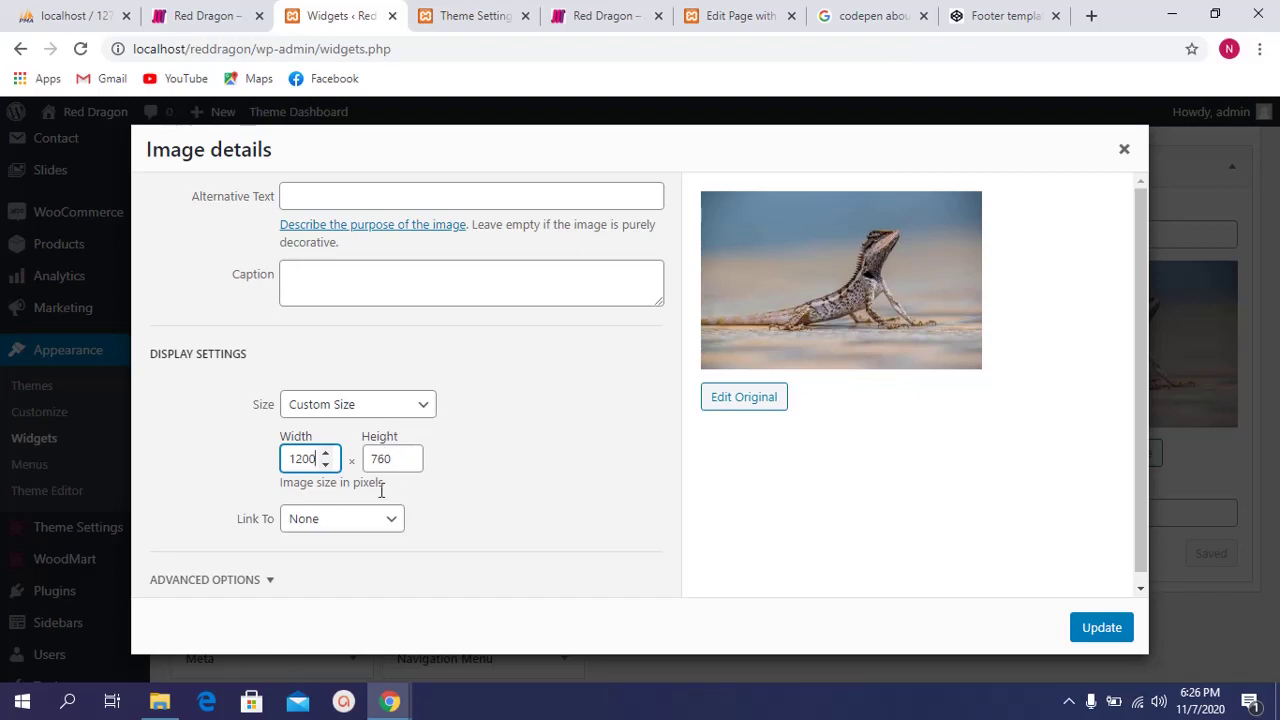
{"action": "left_click", "coordinate": [334, 529]}
{"action": "left_click", "coordinate": [336, 528]}
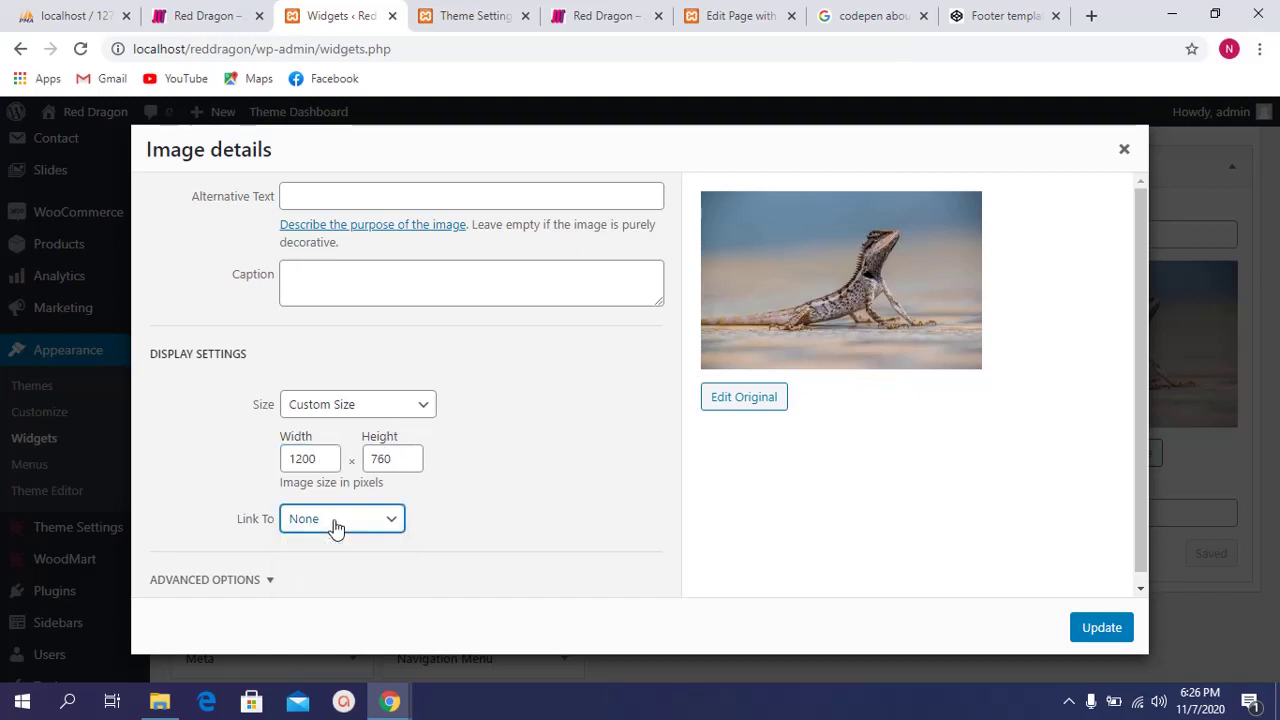
{"action": "left_click", "coordinate": [266, 577]}
{"action": "scroll", "coordinate": [433, 506], "scroll_direction": "down", "scroll_amount": 2}
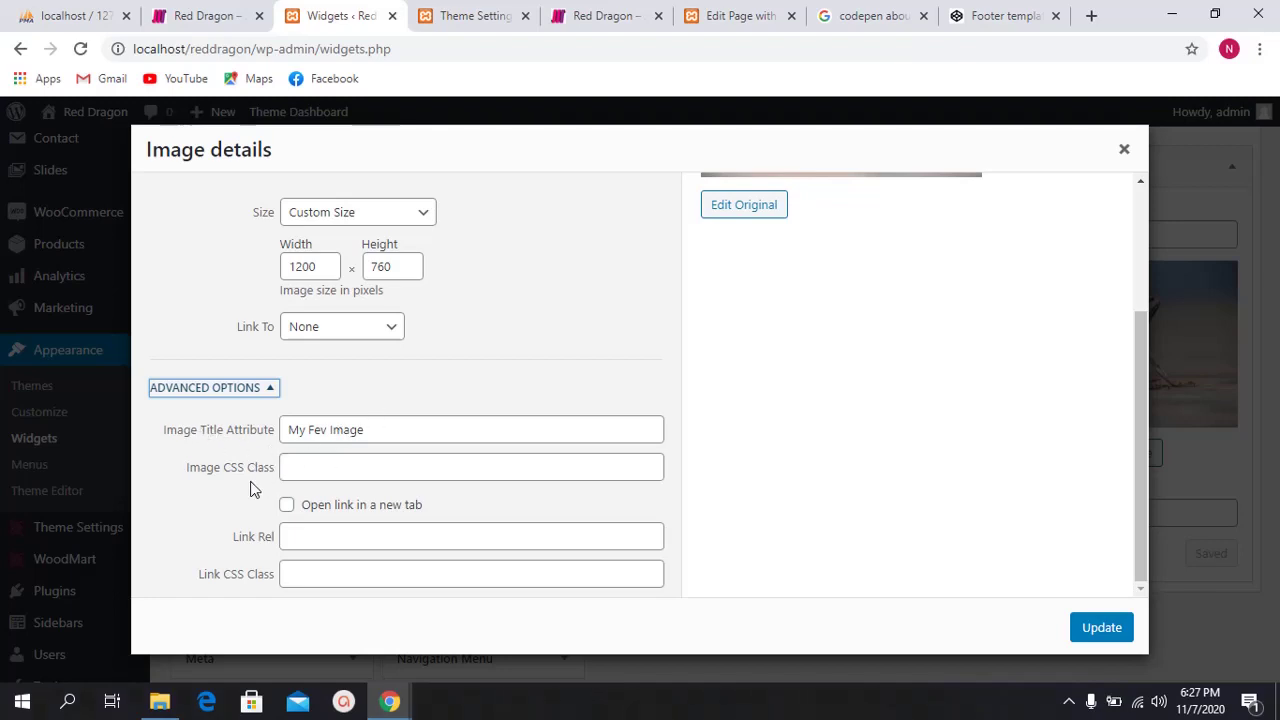
Step: Apply the new size, save the image widget, and reload the live site
{"action": "left_click", "coordinate": [1094, 628]}
{"action": "left_click", "coordinate": [1197, 552]}
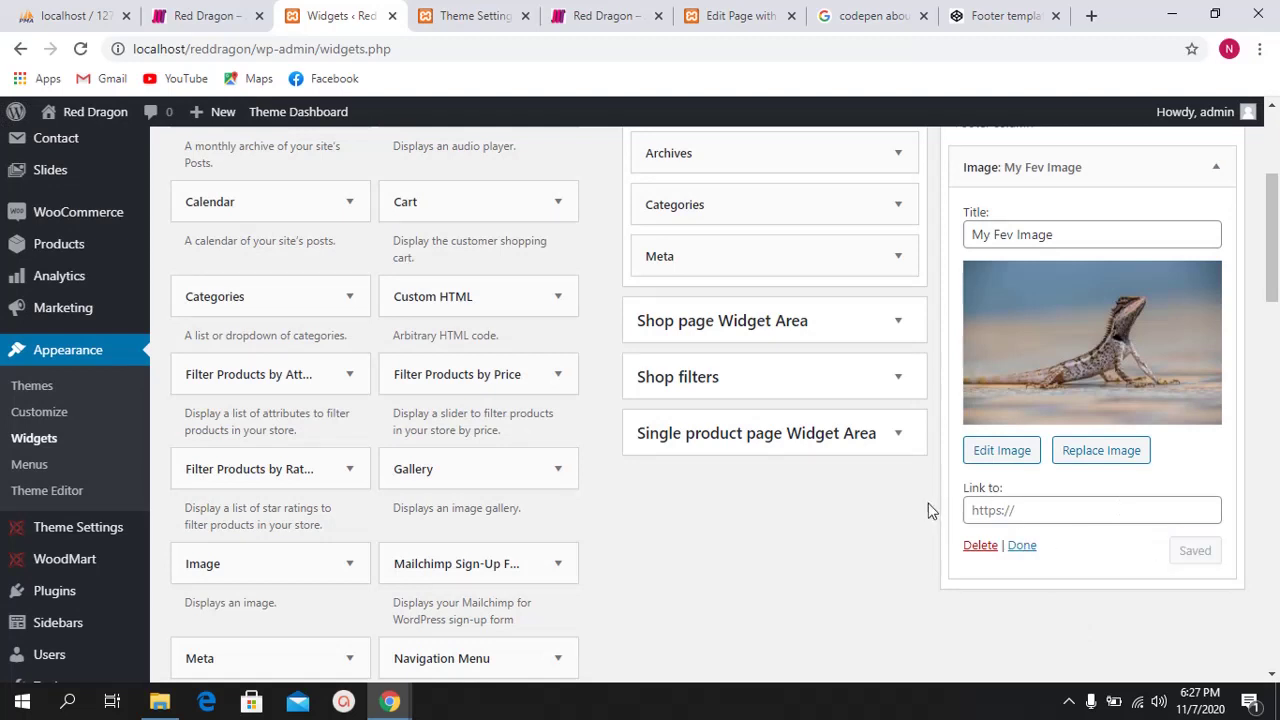
{"action": "left_click", "coordinate": [600, 16]}
{"action": "key", "text": "F5"}
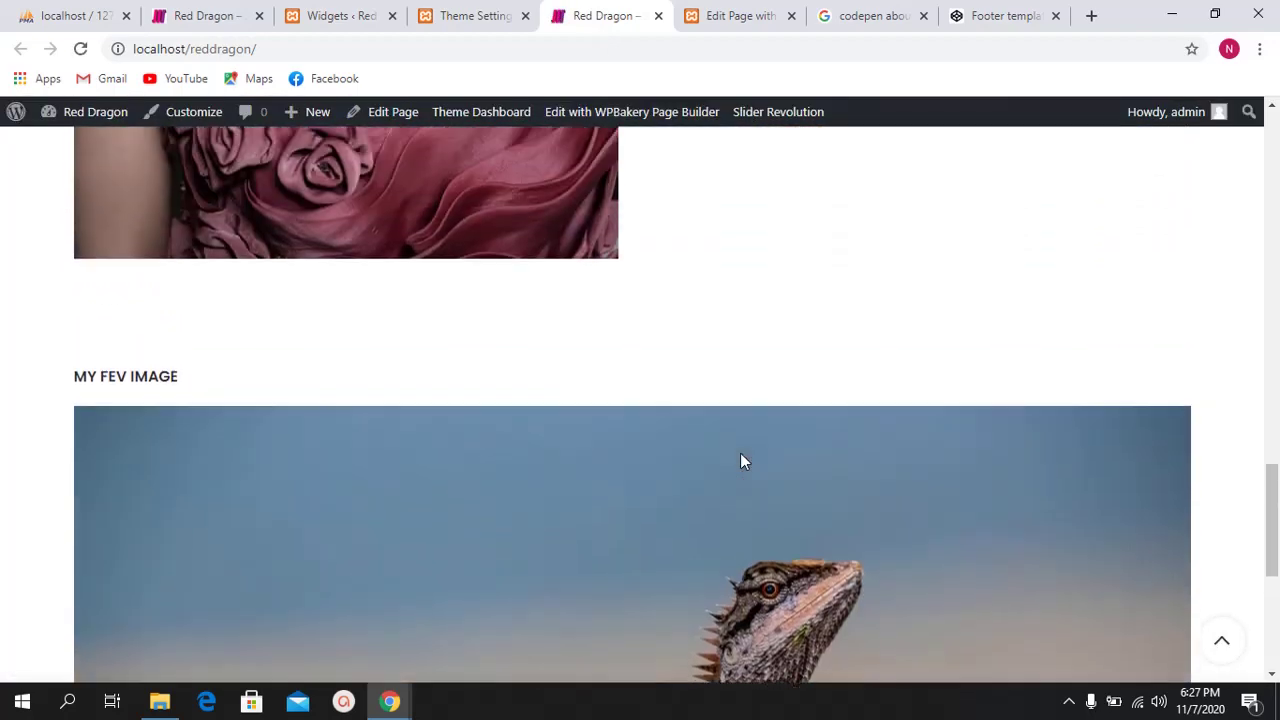
Step: Set the Woodmart footer layout to Four Columns and save the options
{"action": "left_click", "coordinate": [528, 8]}
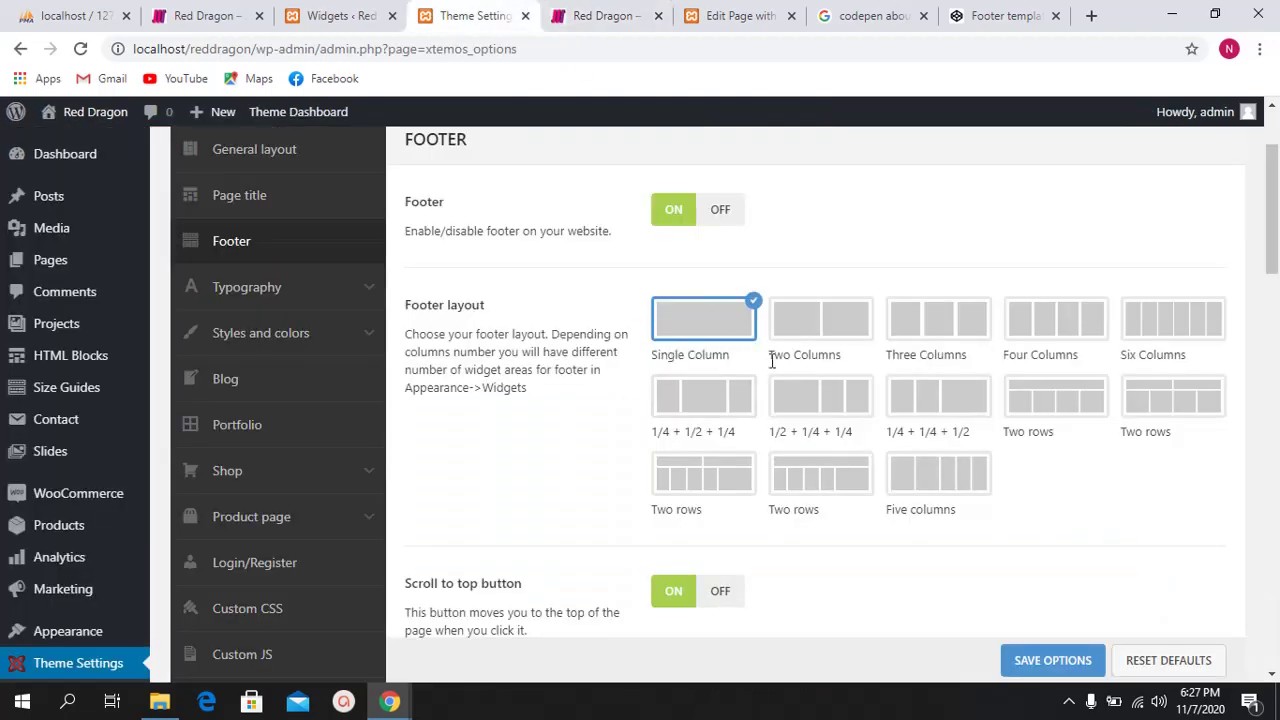
{"action": "left_click", "coordinate": [1035, 320]}
{"action": "left_click", "coordinate": [1060, 660]}
Step: Reload the live site to see the new footer, then return to the Widgets page
{"action": "left_click", "coordinate": [575, 10]}
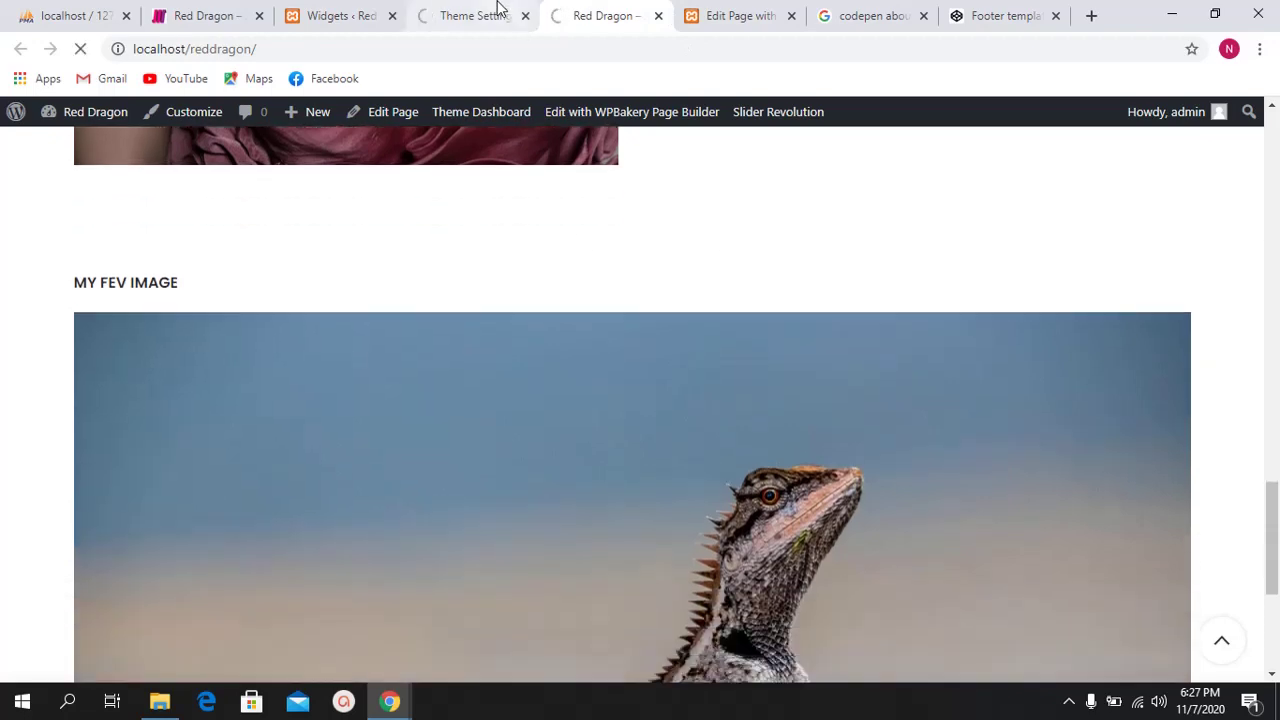
{"action": "left_click", "coordinate": [497, 10]}
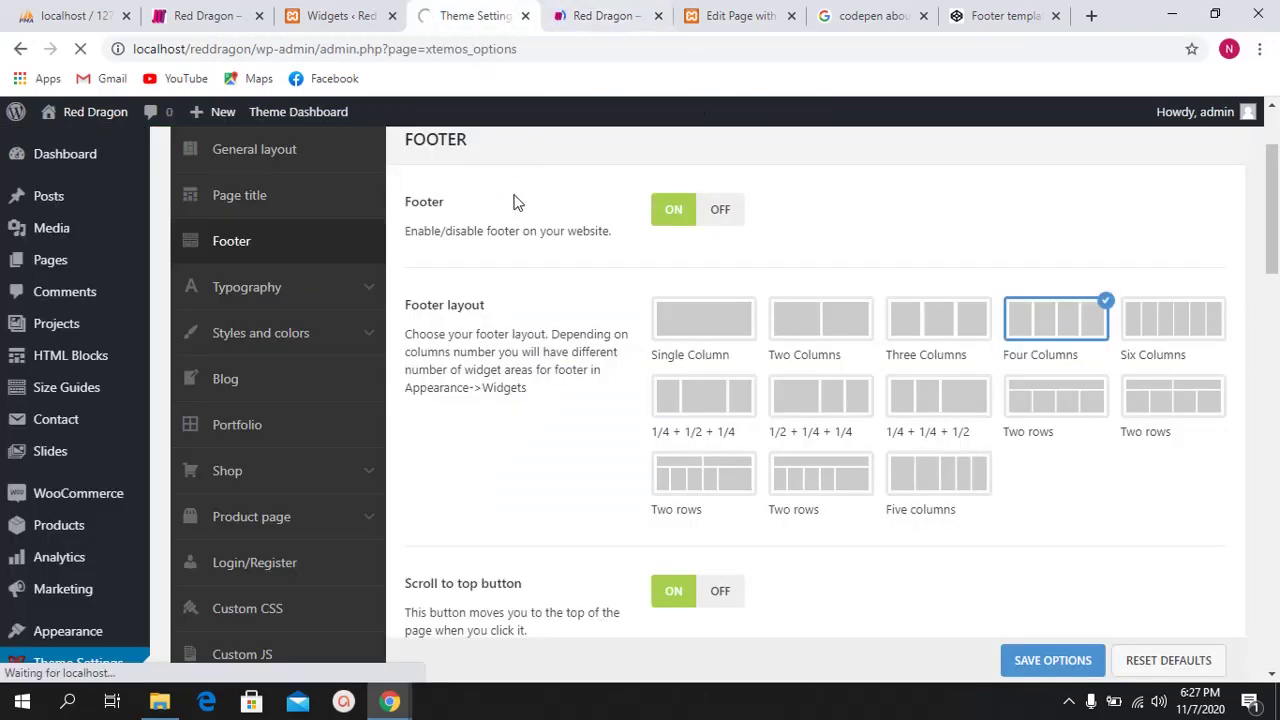
{"action": "left_click", "coordinate": [600, 15]}
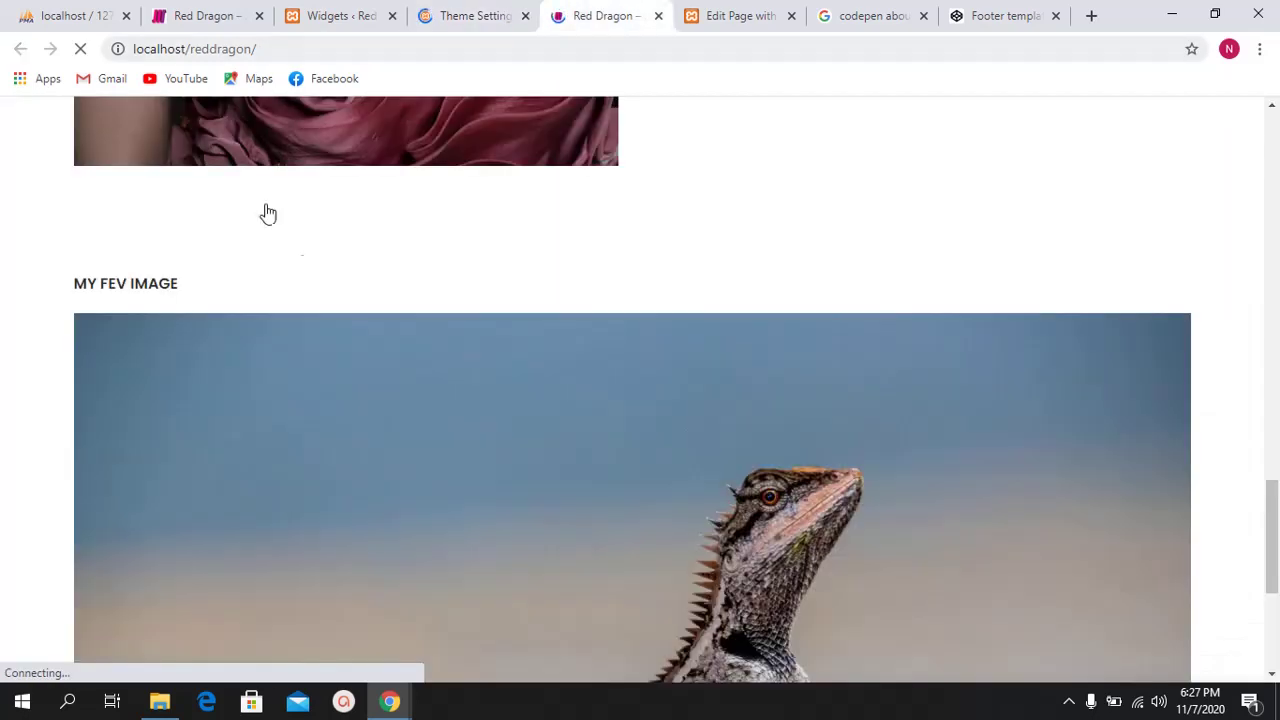
{"action": "left_click", "coordinate": [81, 48]}
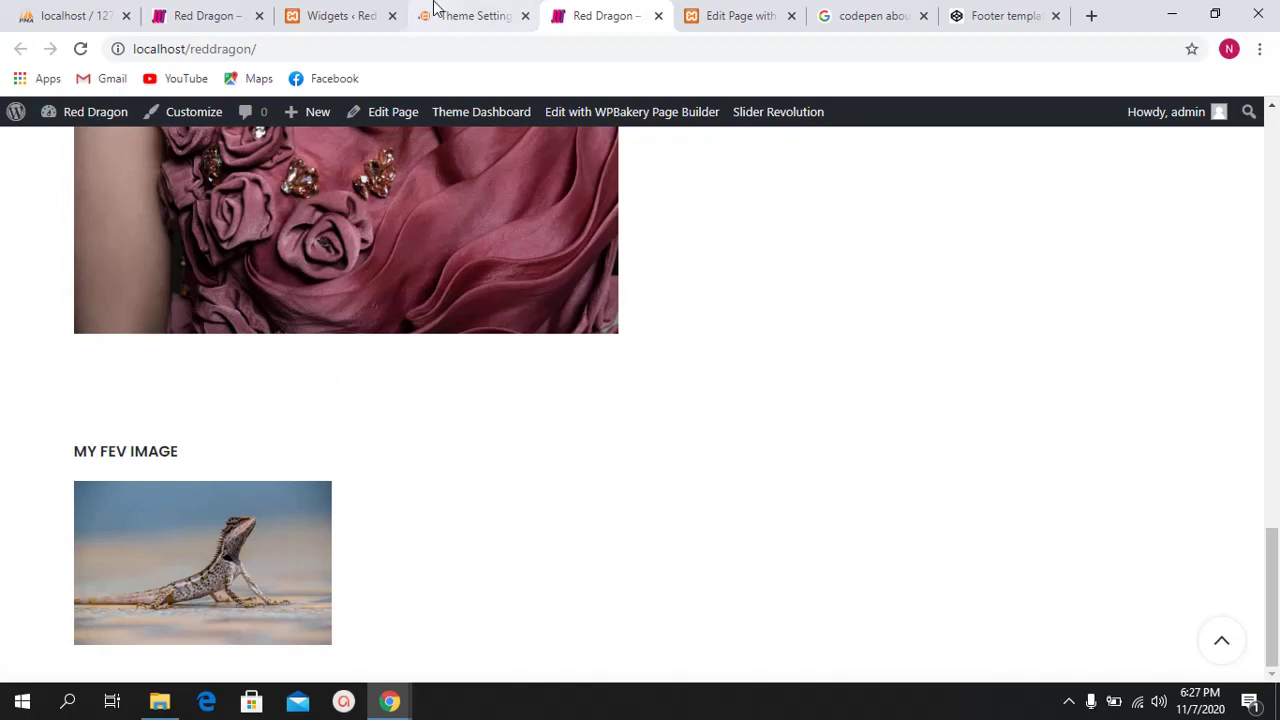
{"action": "left_click", "coordinate": [362, 15]}
Step: Reload the Widgets page and check the new Footer Column 1–3 areas and available widgets
{"action": "key", "text": "F5"}
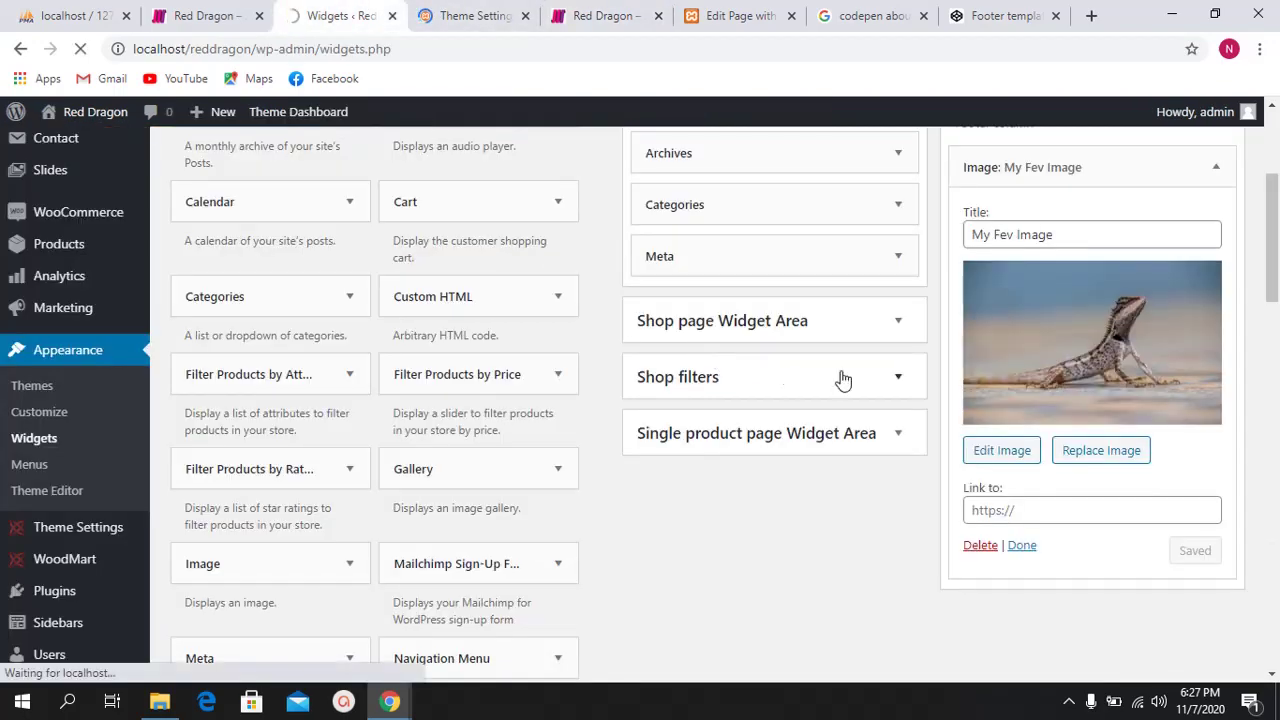
{"action": "scroll", "coordinate": [900, 345], "scroll_direction": "down", "scroll_amount": 2}
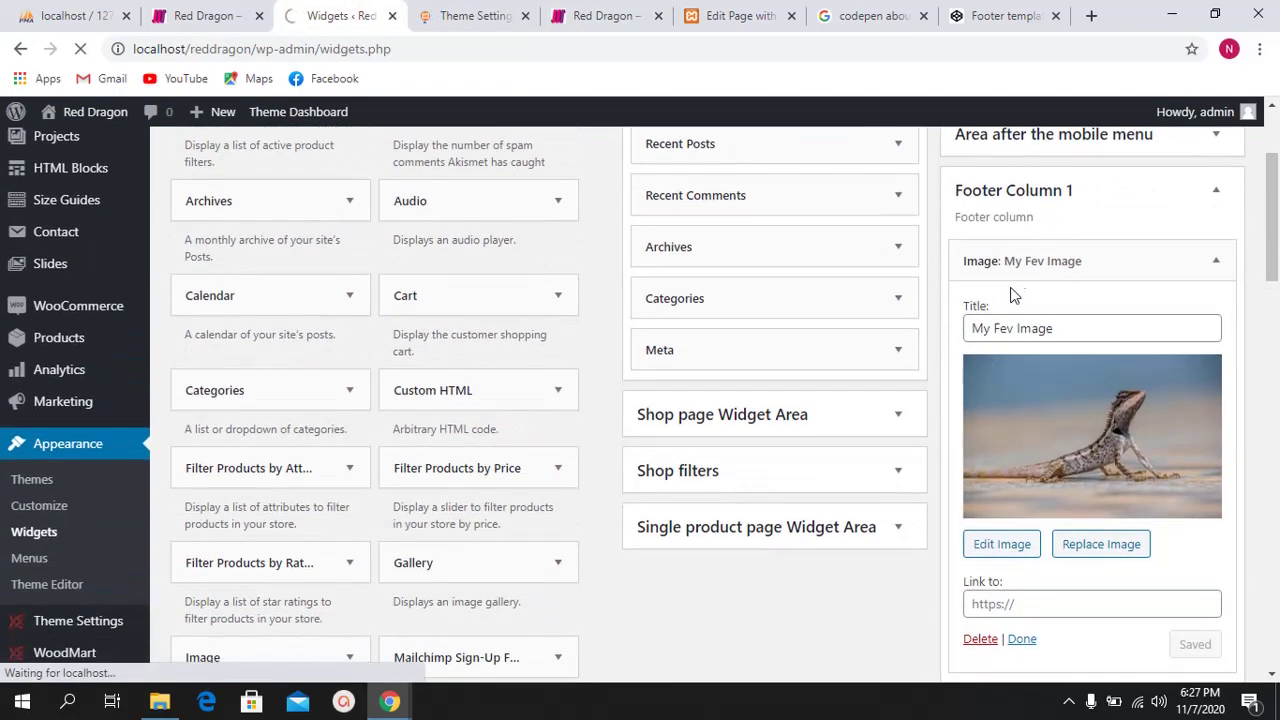
{"action": "left_click", "coordinate": [1080, 189]}
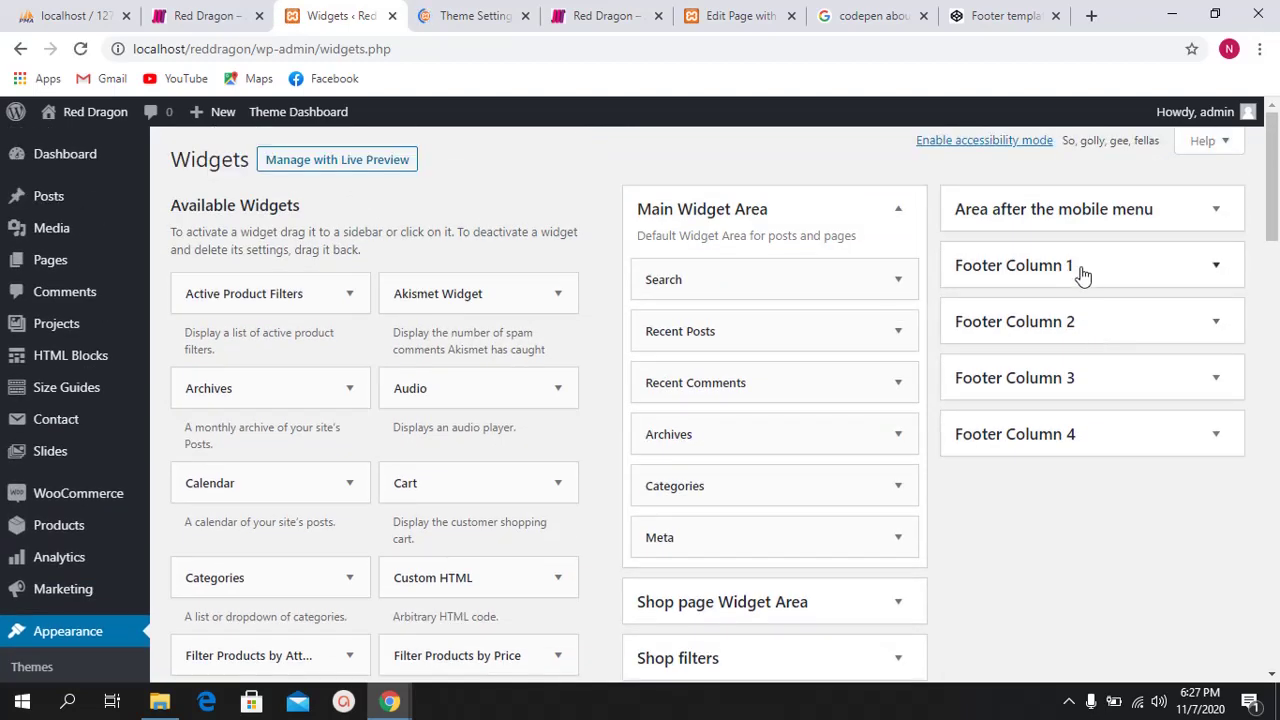
{"action": "left_click", "coordinate": [1086, 331]}
{"action": "left_click", "coordinate": [1086, 335]}
{"action": "left_click", "coordinate": [1086, 377]}
{"action": "left_click", "coordinate": [1086, 377]}
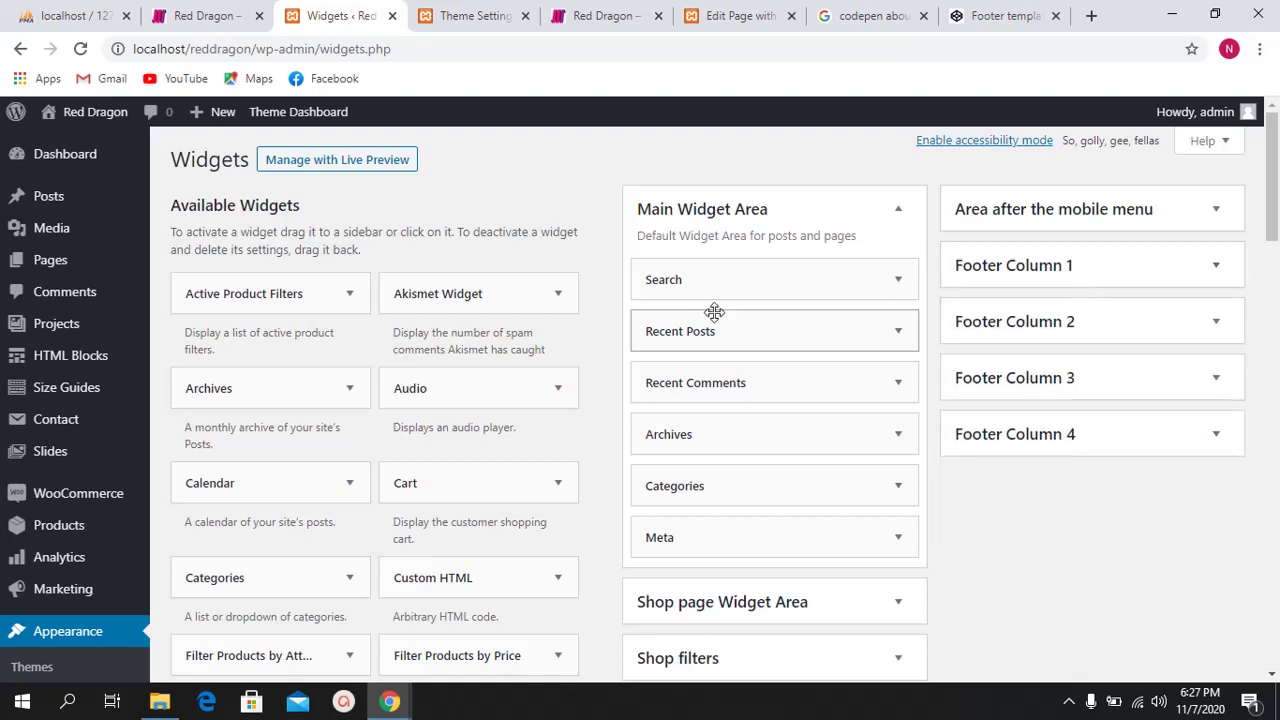
{"action": "scroll", "coordinate": [434, 329], "scroll_direction": "down", "scroll_amount": 2}
{"action": "scroll", "coordinate": [428, 332], "scroll_direction": "up", "scroll_amount": 2}
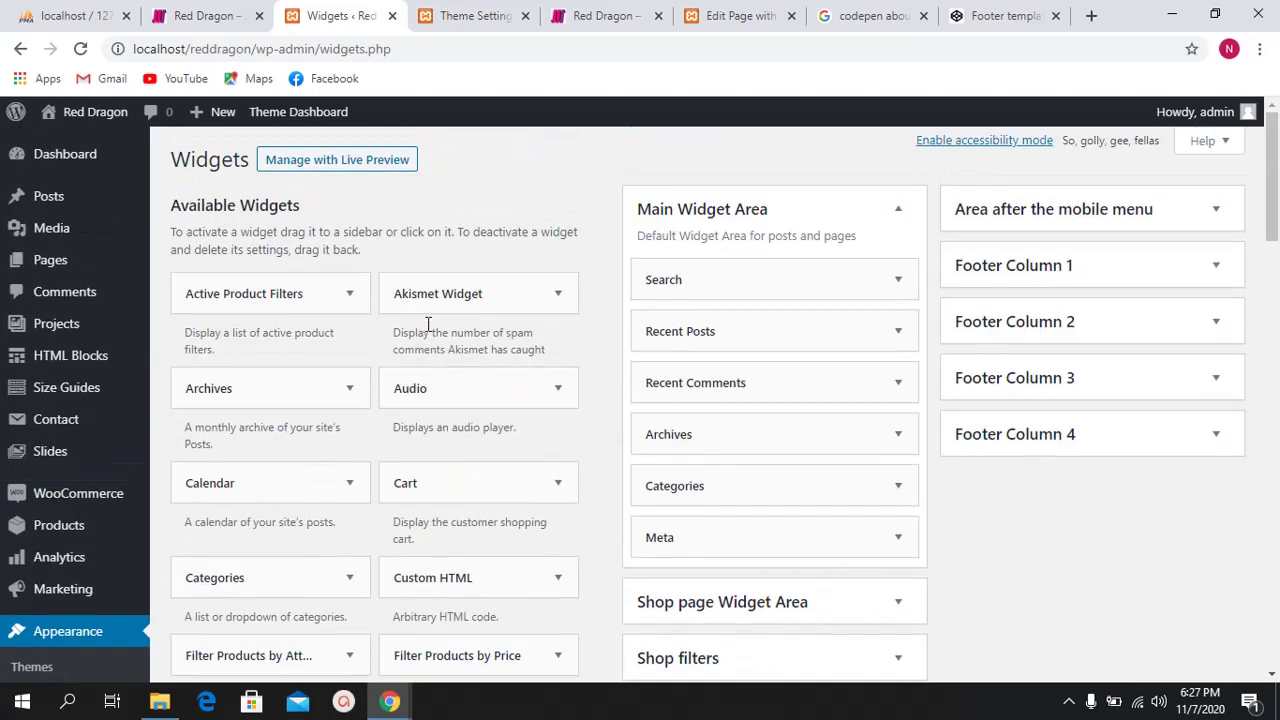
{"action": "scroll", "coordinate": [428, 325], "scroll_direction": "down", "scroll_amount": 4}
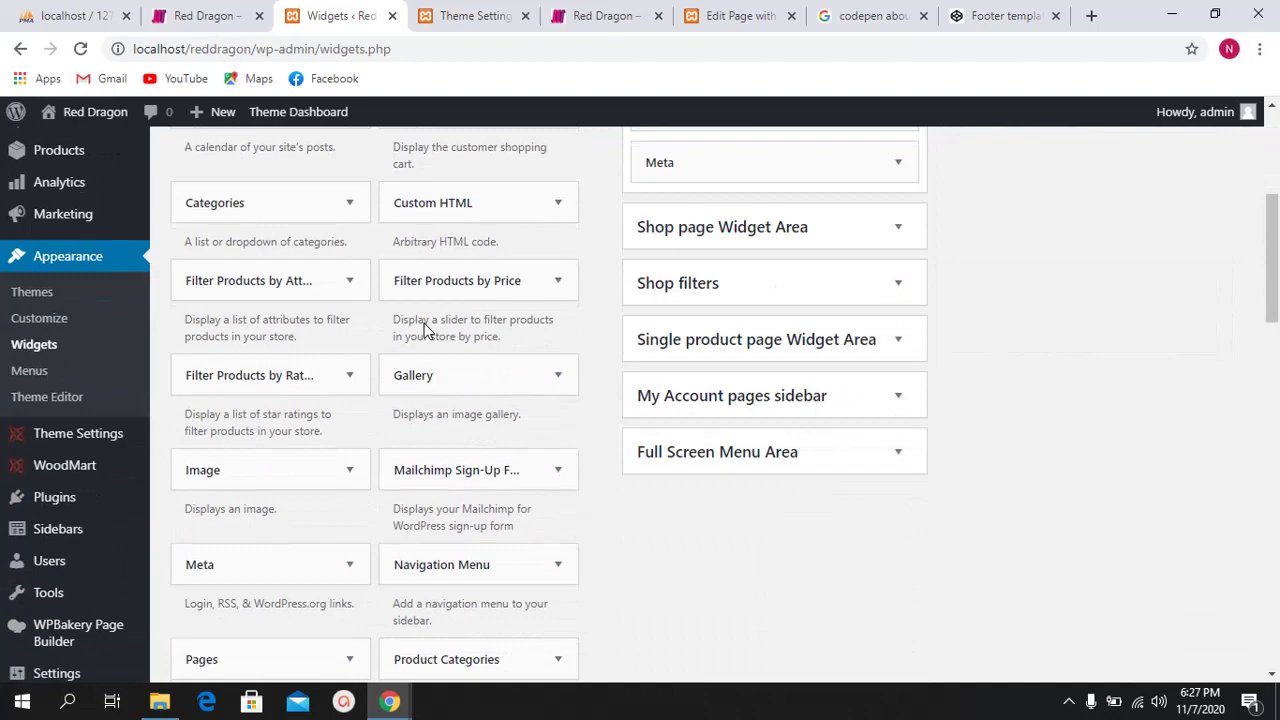
{"action": "scroll", "coordinate": [425, 330], "scroll_direction": "up", "scroll_amount": 4}
{"action": "scroll", "coordinate": [666, 343], "scroll_direction": "down", "scroll_amount": 4}
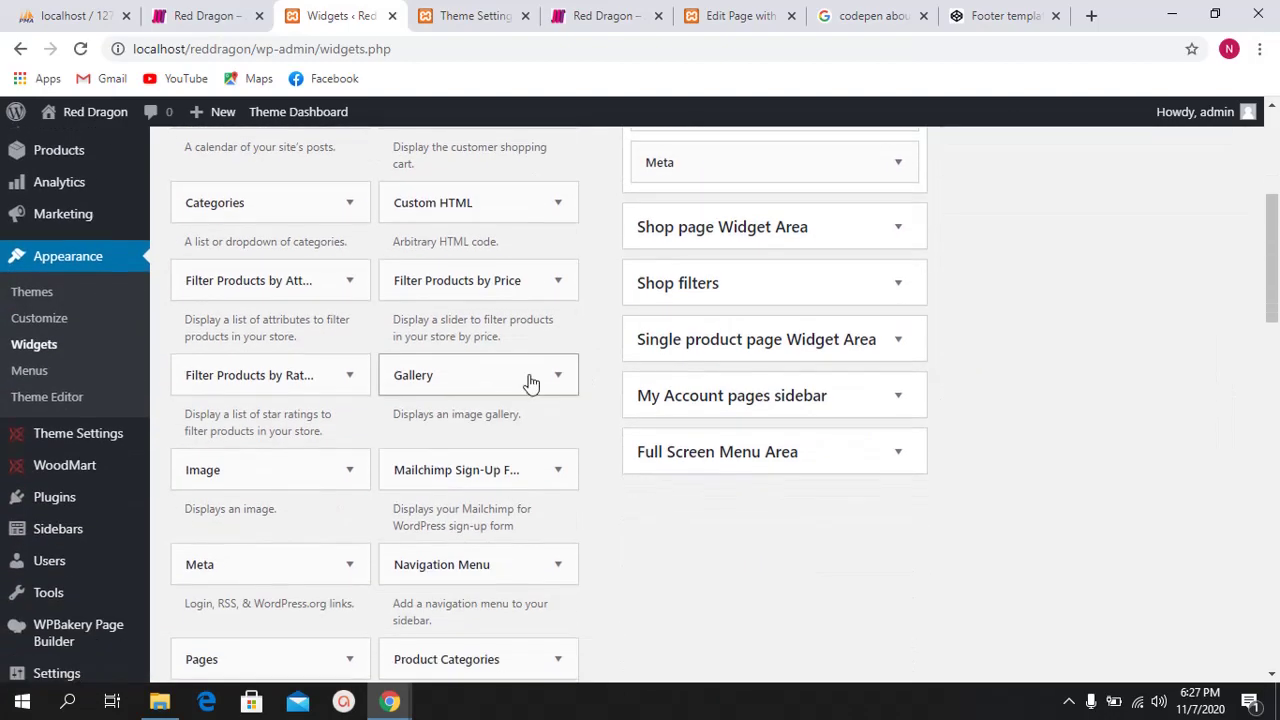
{"action": "scroll", "coordinate": [640, 360], "scroll_direction": "up", "scroll_amount": 3}
{"action": "scroll", "coordinate": [600, 420], "scroll_direction": "down", "scroll_amount": 2}
{"action": "scroll", "coordinate": [360, 470], "scroll_direction": "down", "scroll_amount": 5}
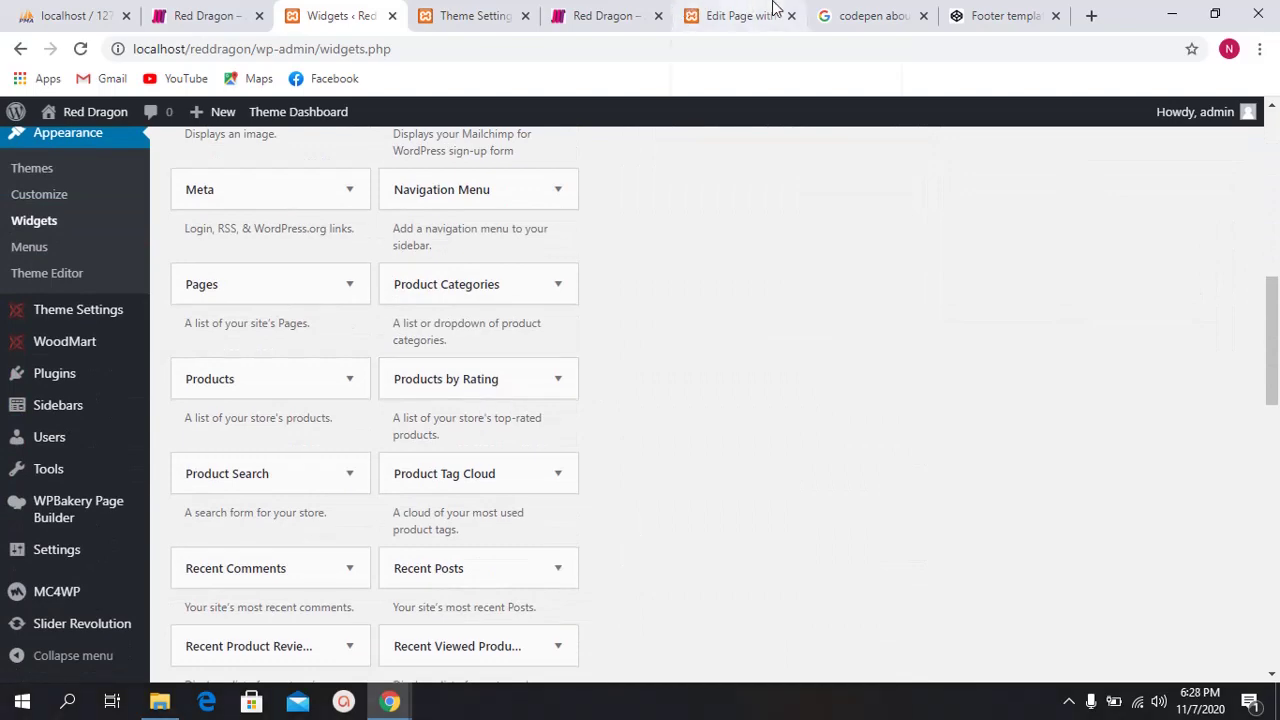
Step: In CodePen's Footer template pen, locate the Quick Links column in the preview
{"action": "left_click", "coordinate": [1000, 15]}
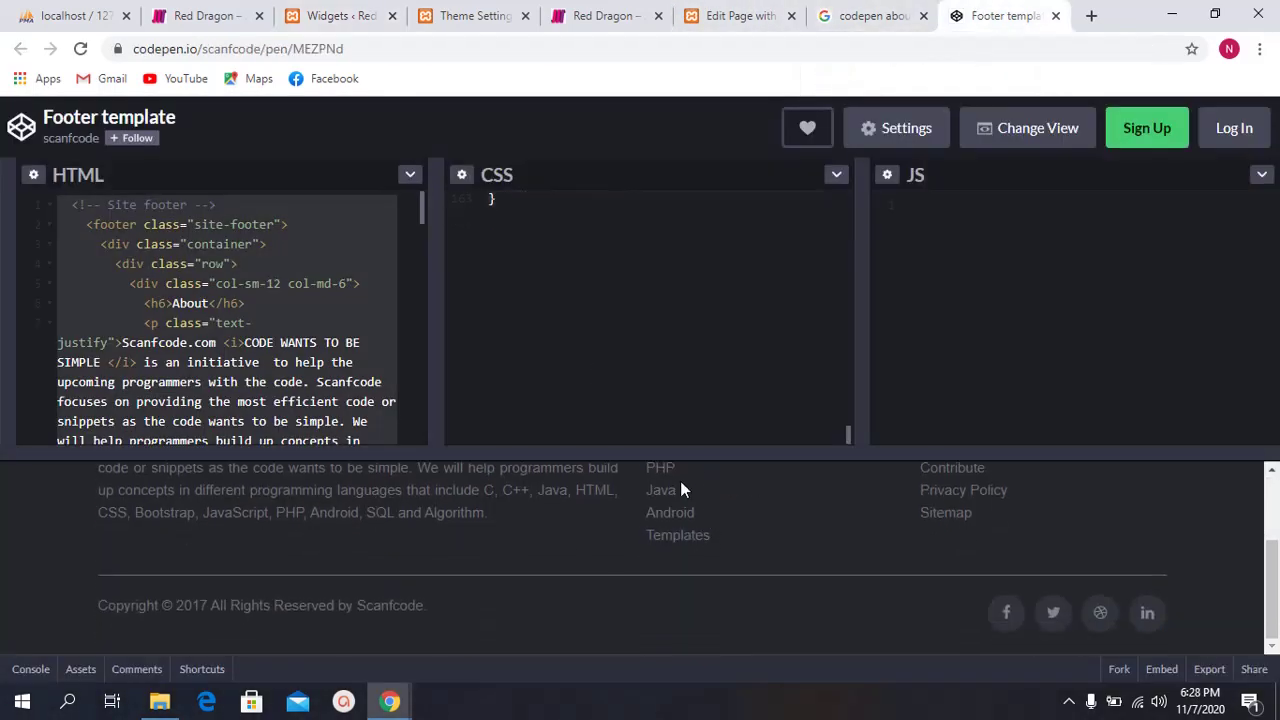
{"action": "scroll", "coordinate": [706, 520], "scroll_direction": "up", "scroll_amount": 1}
{"action": "left_click_drag", "start_coordinate": [714, 648], "coordinate": [658, 488]}
{"action": "left_click_drag", "start_coordinate": [918, 488], "coordinate": [1003, 625]}
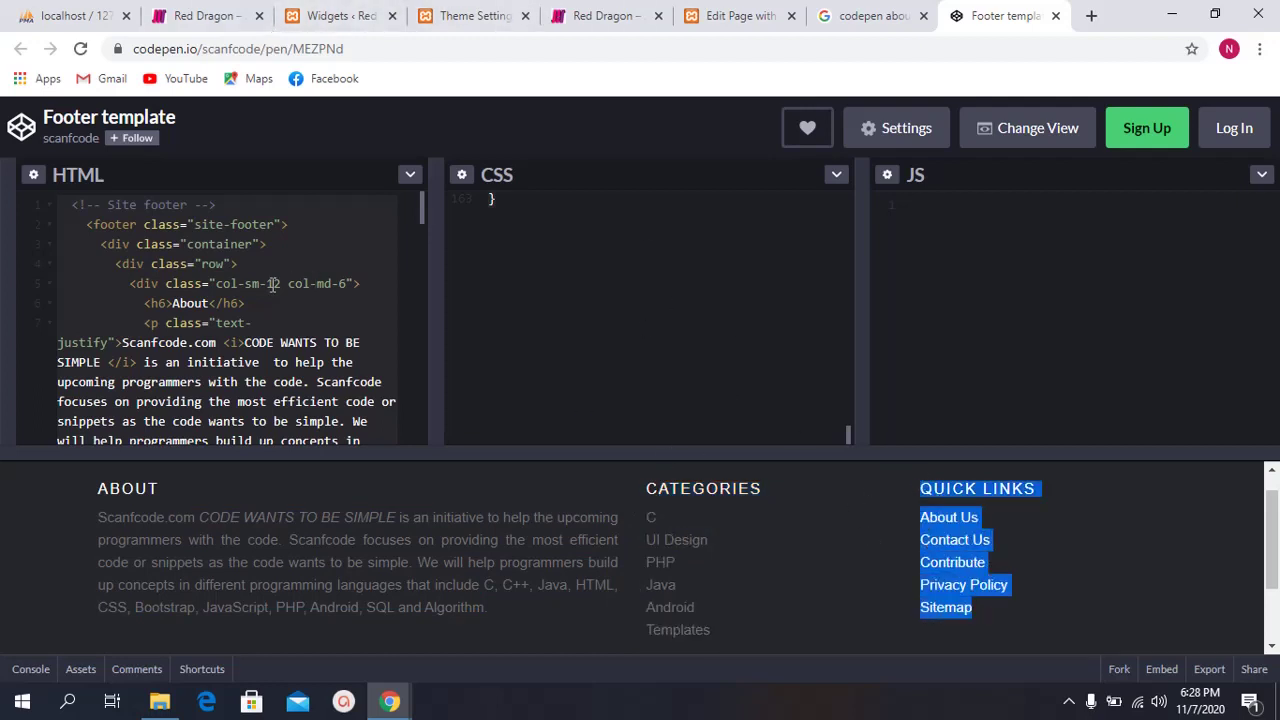
{"action": "scroll", "coordinate": [286, 280], "scroll_direction": "down", "scroll_amount": 3}
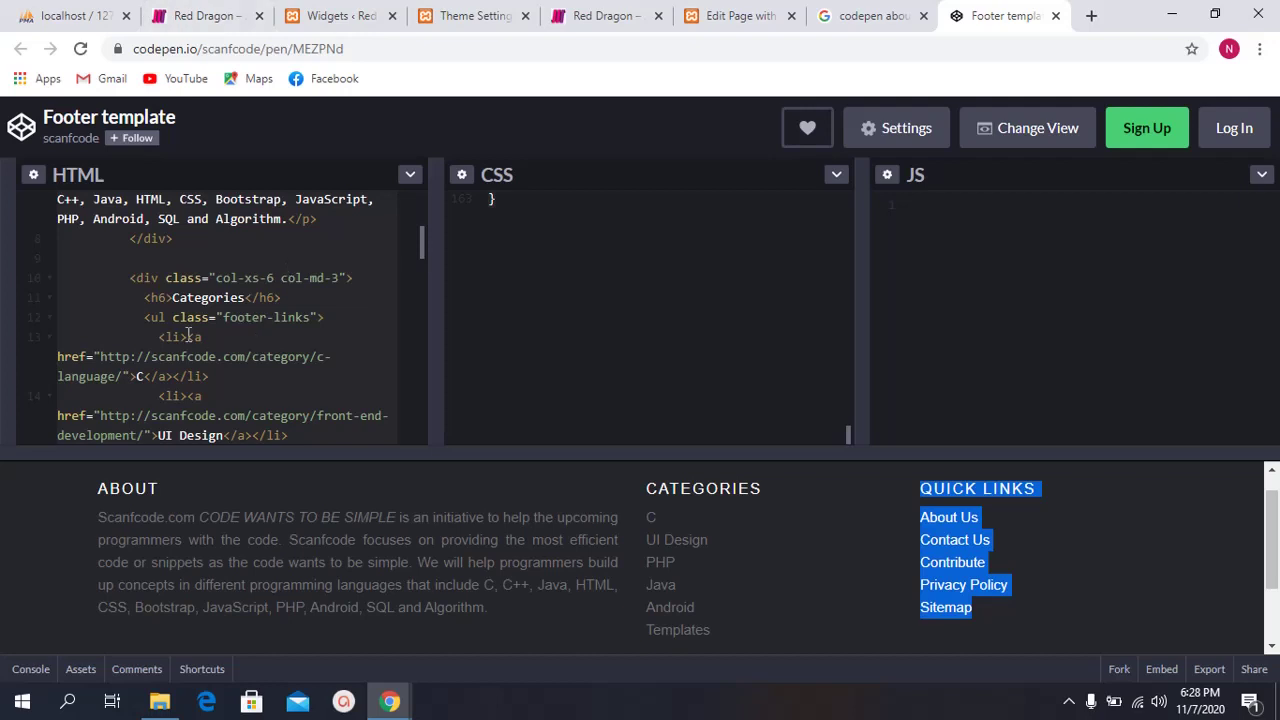
{"action": "scroll", "coordinate": [260, 340], "scroll_direction": "down", "scroll_amount": 5}
{"action": "scroll", "coordinate": [218, 366], "scroll_direction": "down", "scroll_amount": 5}
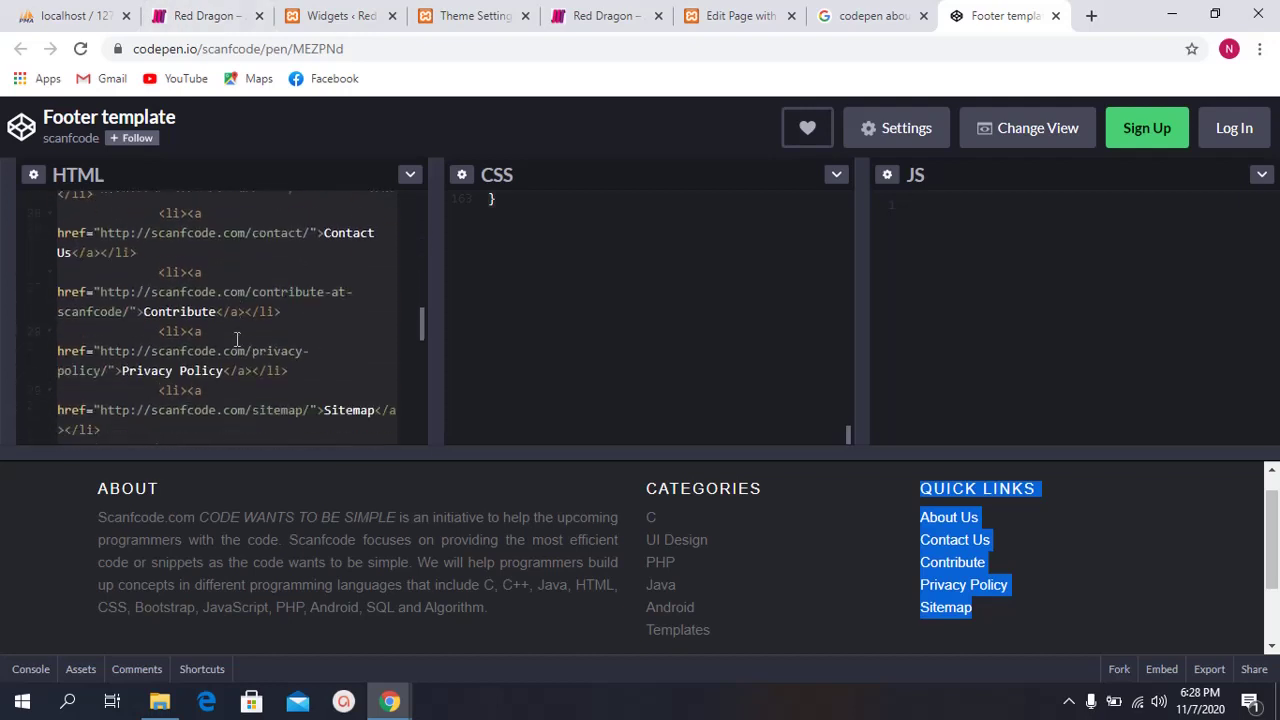
{"action": "scroll", "coordinate": [248, 318], "scroll_direction": "down", "scroll_amount": 2}
{"action": "scroll", "coordinate": [220, 315], "scroll_direction": "up", "scroll_amount": 6}
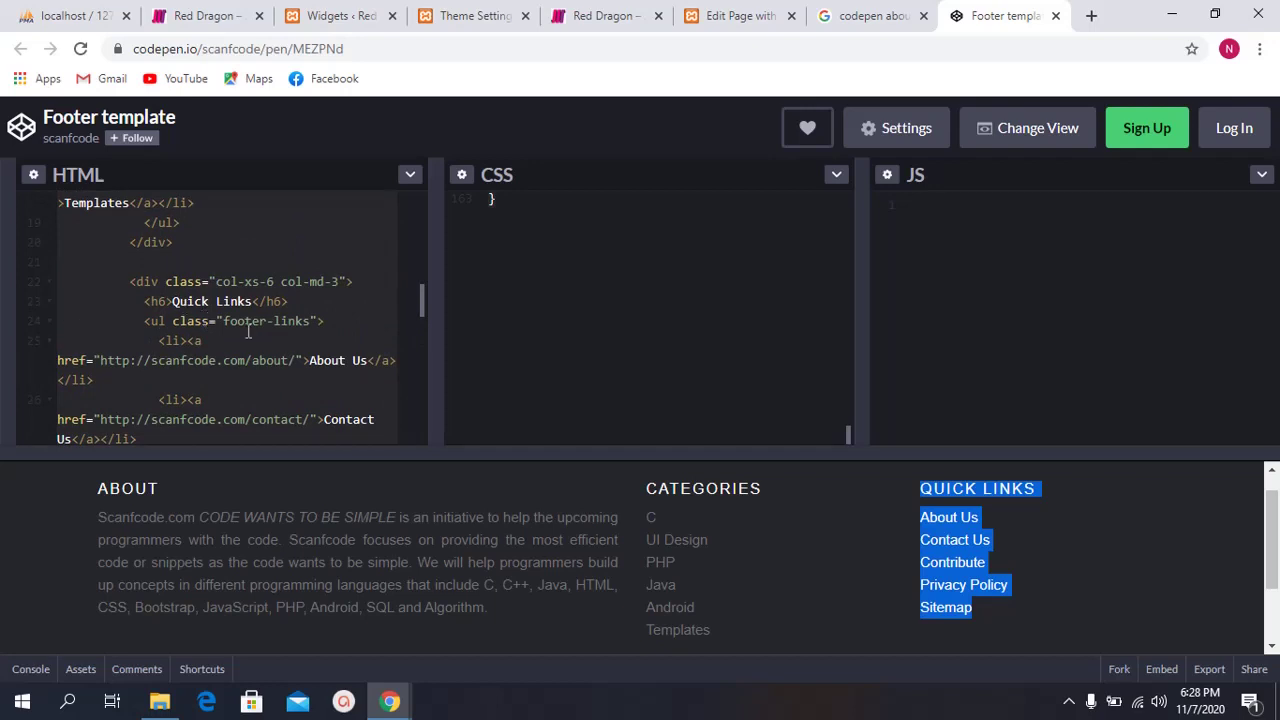
Step: Select the Quick Links markup from <ul class="footer-links"> to </ul> in the HTML pane
{"action": "left_click", "coordinate": [166, 310]}
{"action": "left_click_drag", "start_coordinate": [145, 300], "coordinate": [206, 353]}
{"action": "scroll", "coordinate": [243, 337], "scroll_direction": "down", "scroll_amount": 2}
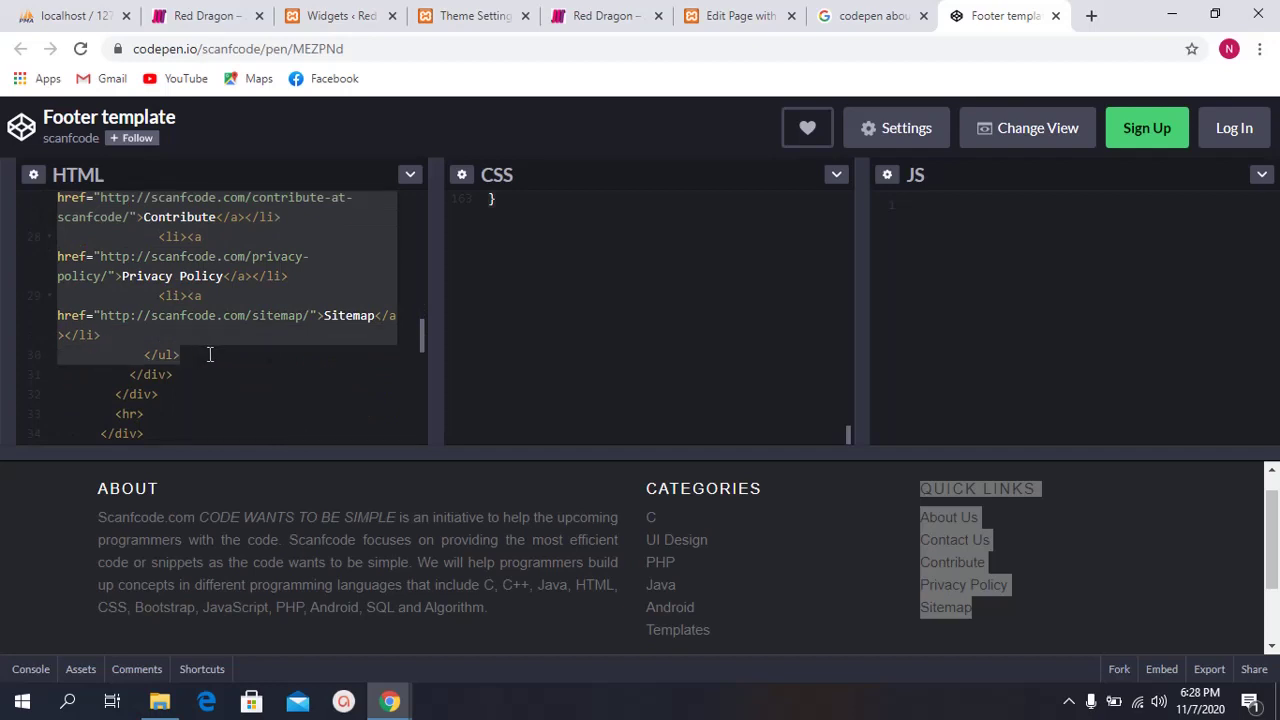
{"action": "scroll", "coordinate": [266, 345], "scroll_direction": "up", "scroll_amount": 3}
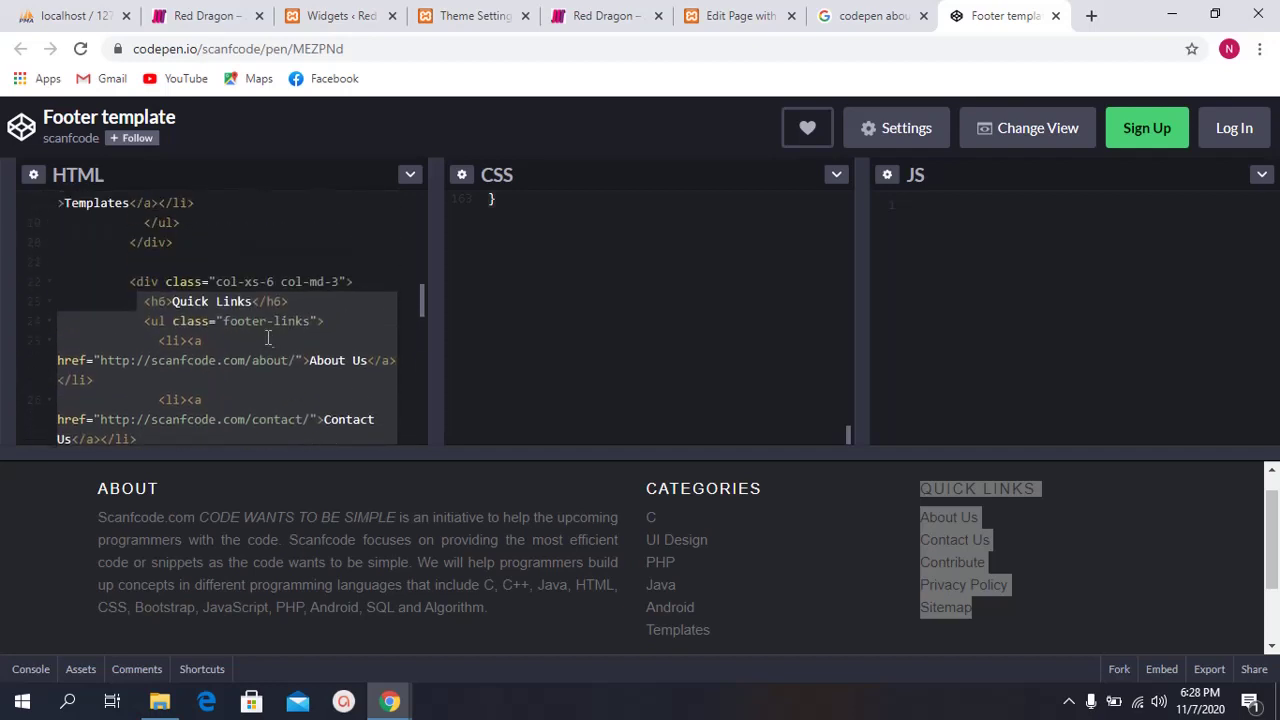
{"action": "left_click", "coordinate": [220, 322]}
{"action": "left_click_drag", "start_coordinate": [145, 319], "coordinate": [259, 354]}
{"action": "scroll", "coordinate": [257, 354], "scroll_direction": "down", "scroll_amount": 3}
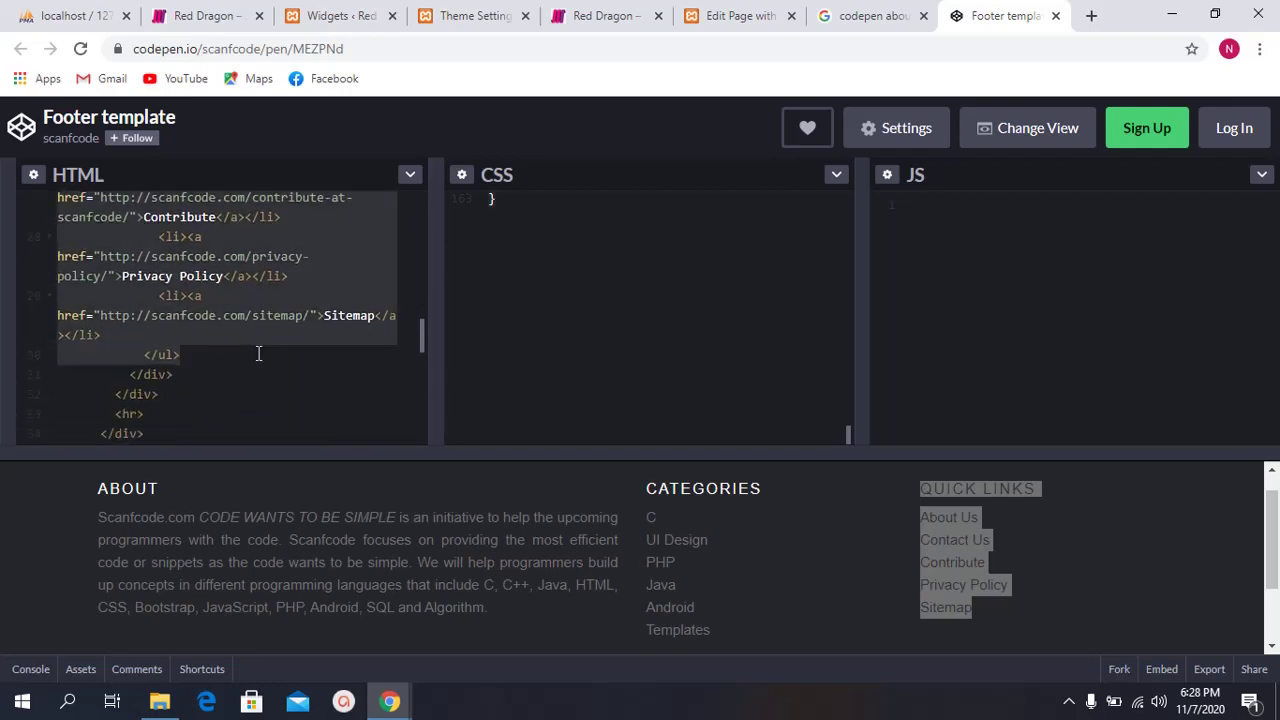
{"action": "left_click", "coordinate": [895, 515]}
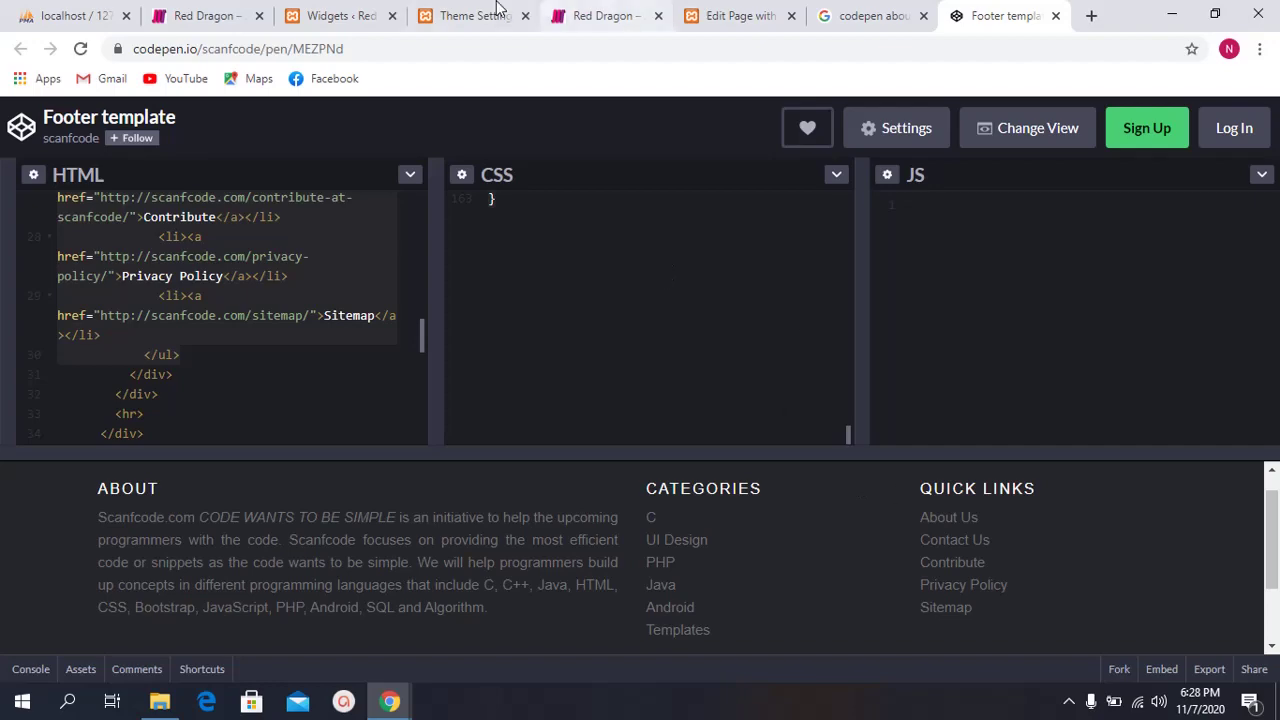
{"action": "left_click", "coordinate": [350, 8]}
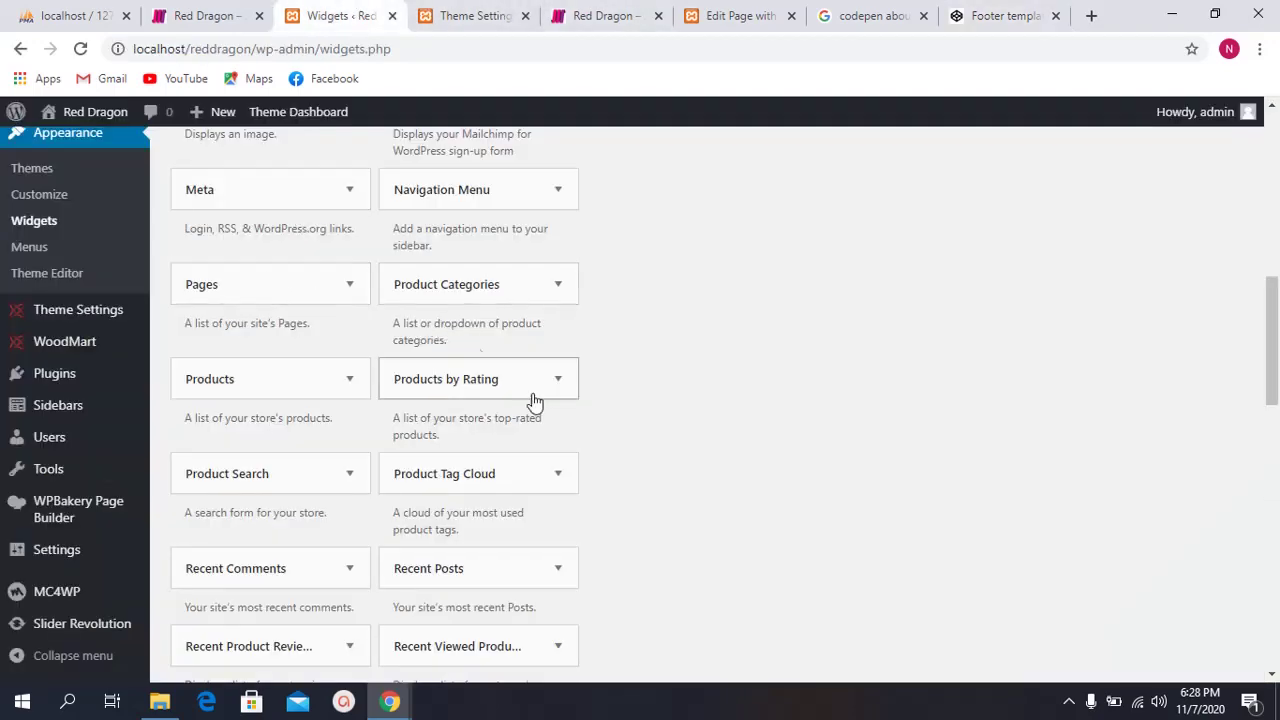
Step: Add a Custom HTML widget to Footer Column 2
{"action": "scroll", "coordinate": [477, 347], "scroll_direction": "up", "scroll_amount": 10}
{"action": "left_click", "coordinate": [1032, 264]}
{"action": "left_click", "coordinate": [1043, 272]}
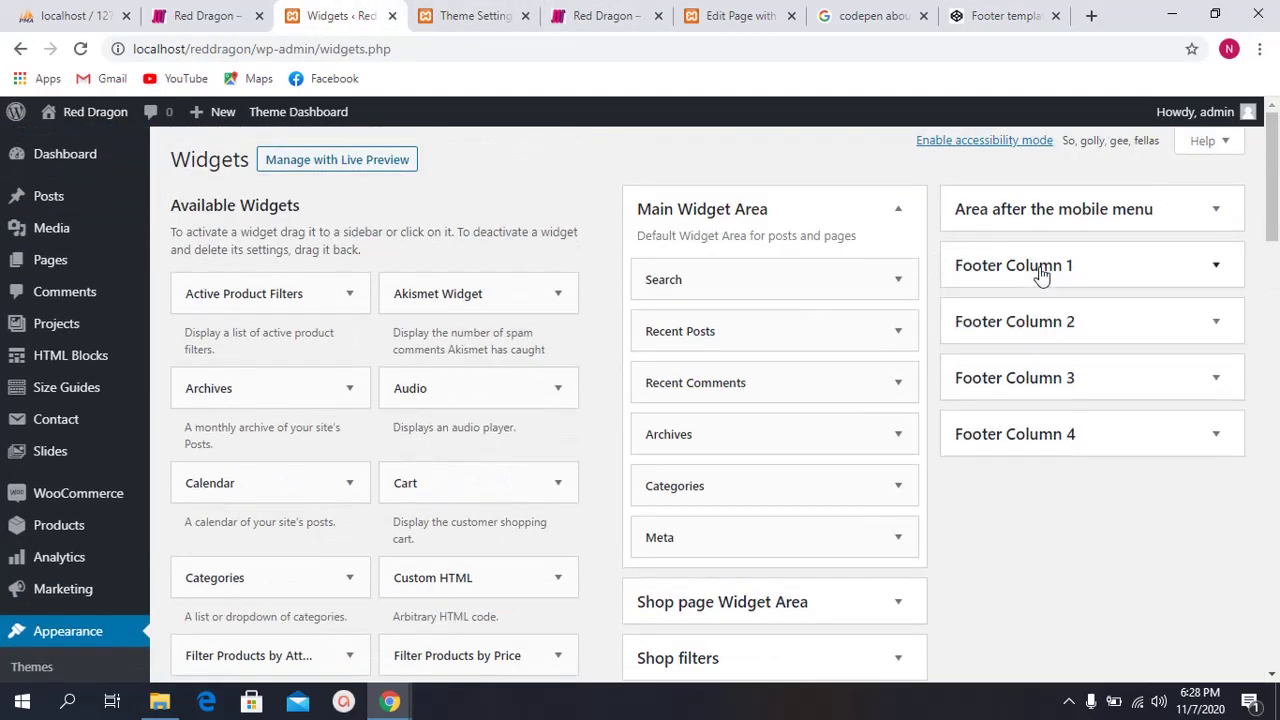
{"action": "left_click", "coordinate": [1066, 324]}
{"action": "left_click", "coordinate": [1066, 324]}
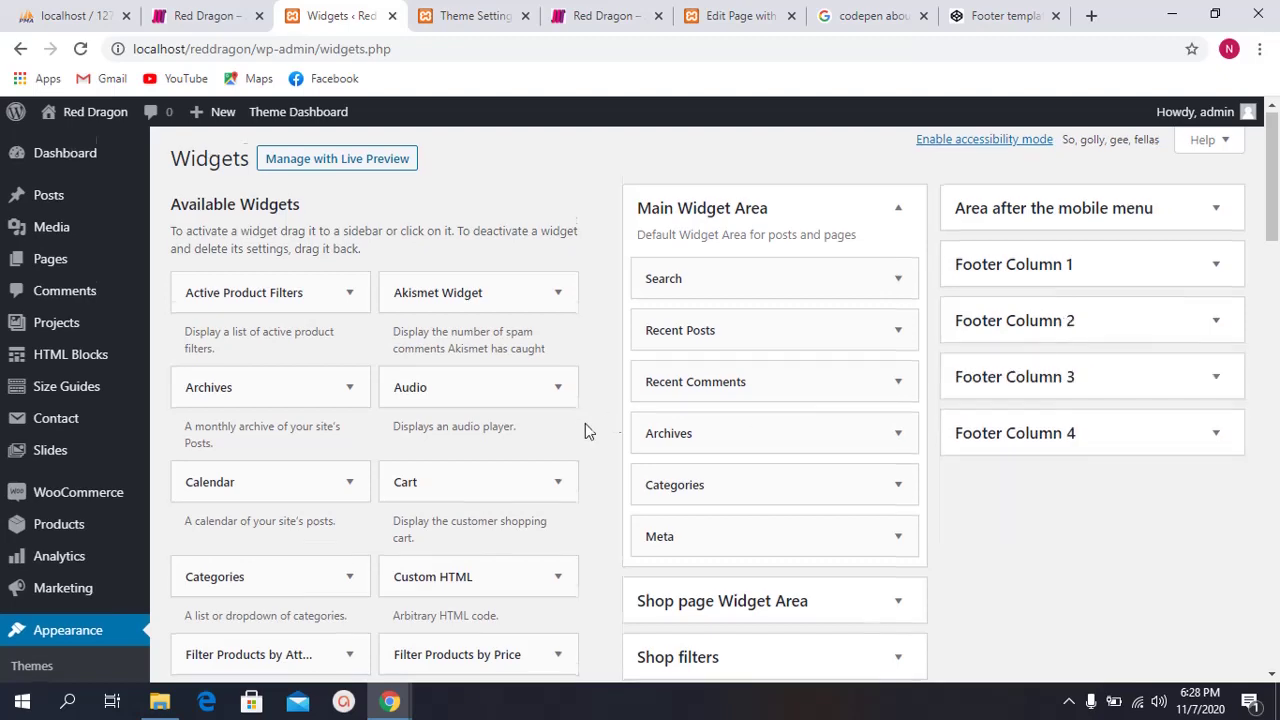
{"action": "scroll", "coordinate": [500, 423], "scroll_direction": "down", "scroll_amount": 2}
{"action": "left_click", "coordinate": [487, 382]}
{"action": "scroll", "coordinate": [477, 423], "scroll_direction": "down", "scroll_amount": 3}
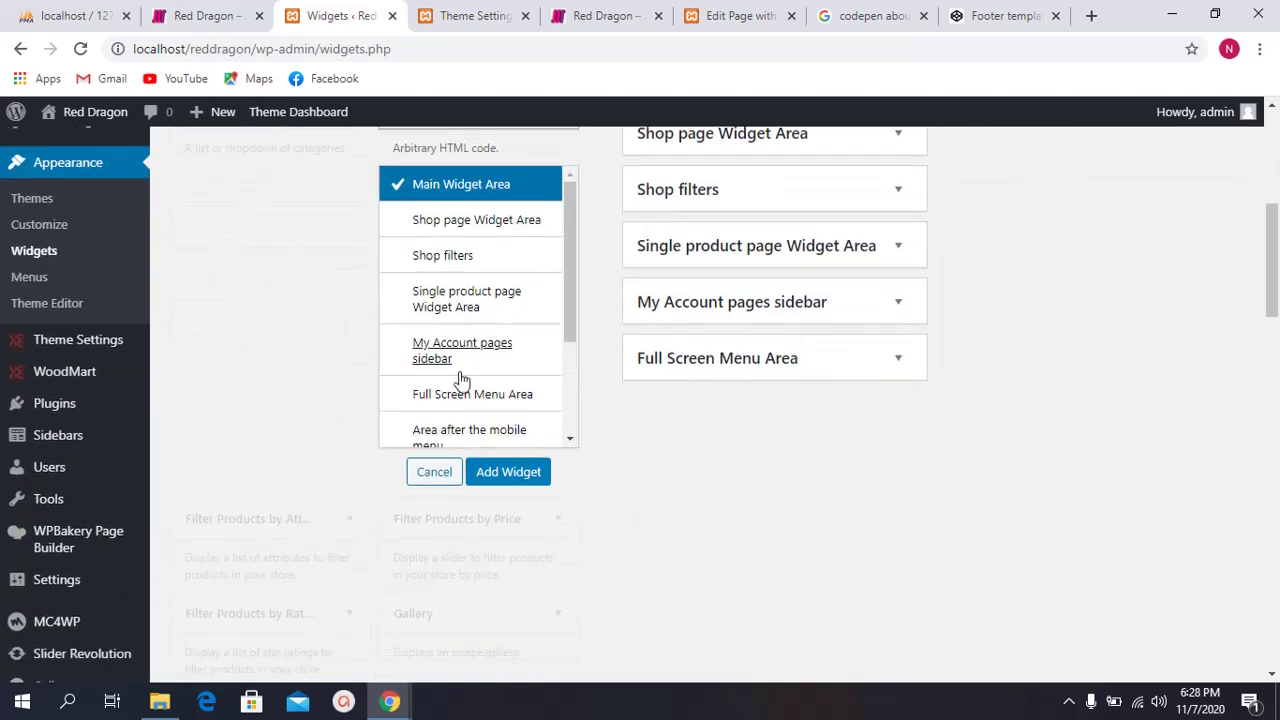
{"action": "scroll", "coordinate": [460, 374], "scroll_direction": "down", "scroll_amount": 2}
{"action": "left_click", "coordinate": [480, 360]}
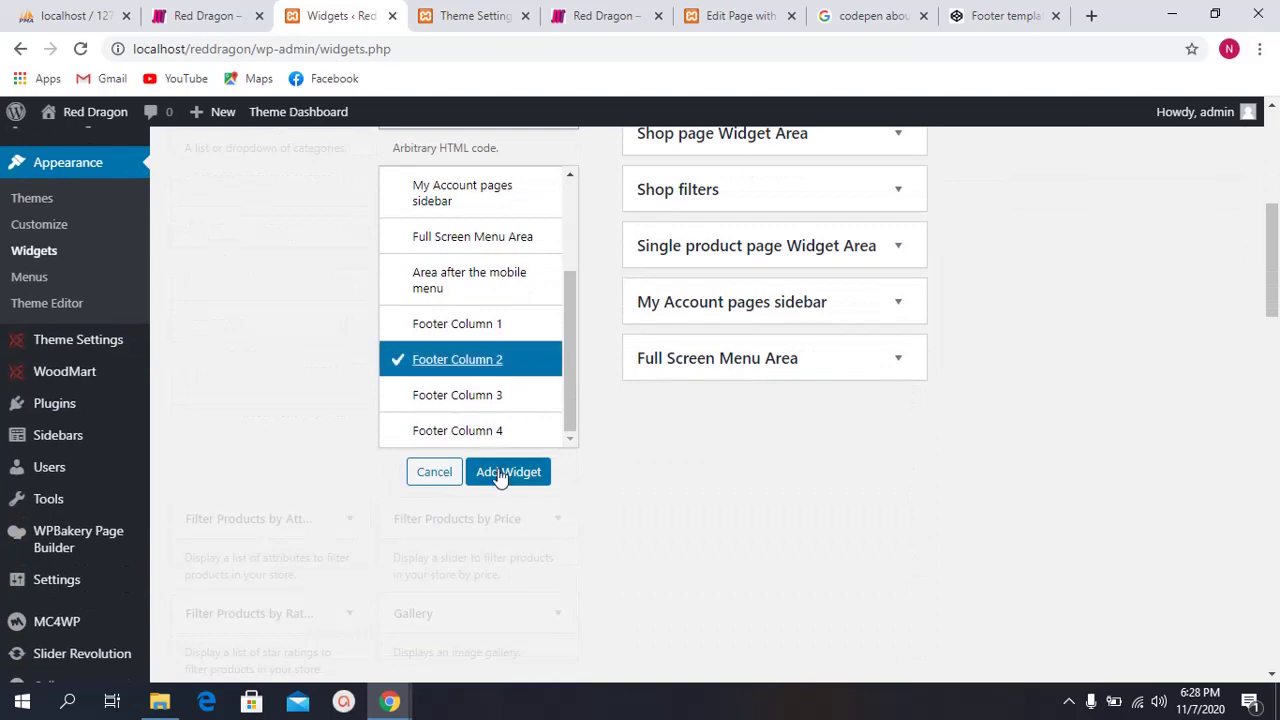
{"action": "left_click", "coordinate": [502, 473]}
{"action": "scroll", "coordinate": [906, 283], "scroll_direction": "down", "scroll_amount": 2}
Step: Paste the Quick Links list code and open a <style> block above it
{"action": "left_click", "coordinate": [957, 332]}
{"action": "key", "text": "ctrl+v"}
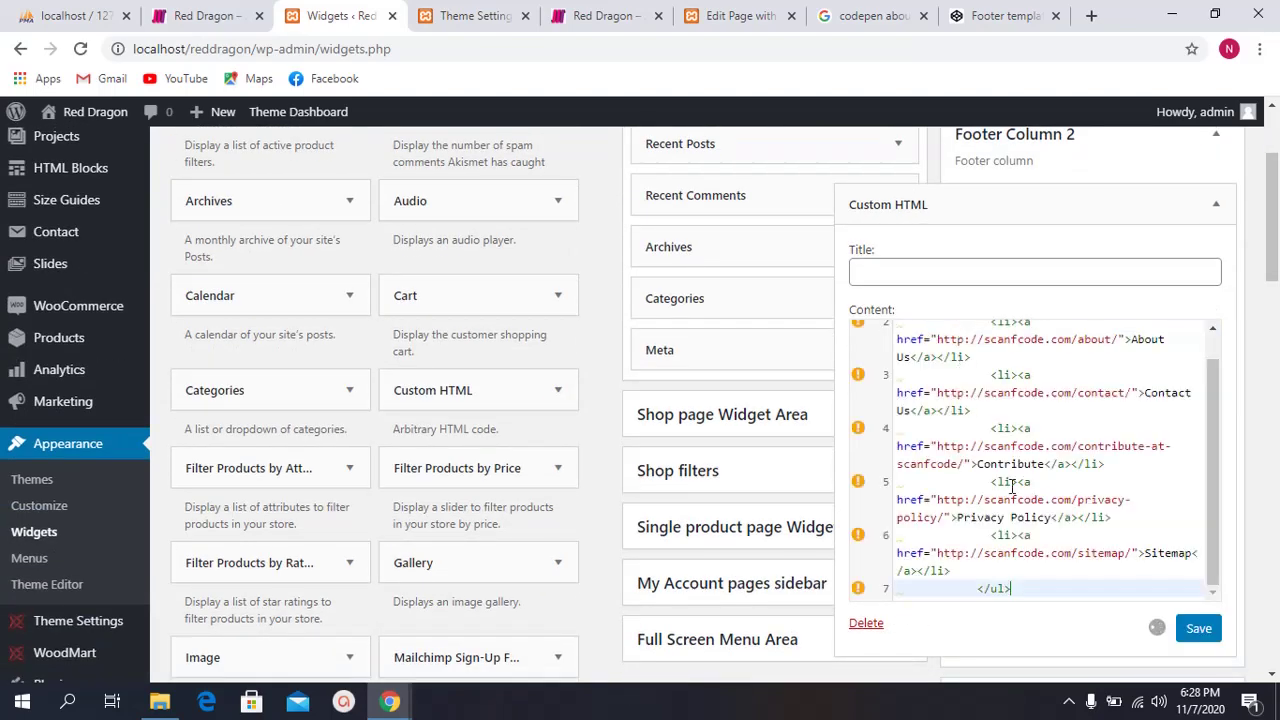
{"action": "scroll", "coordinate": [981, 406], "scroll_direction": "up", "scroll_amount": 1}
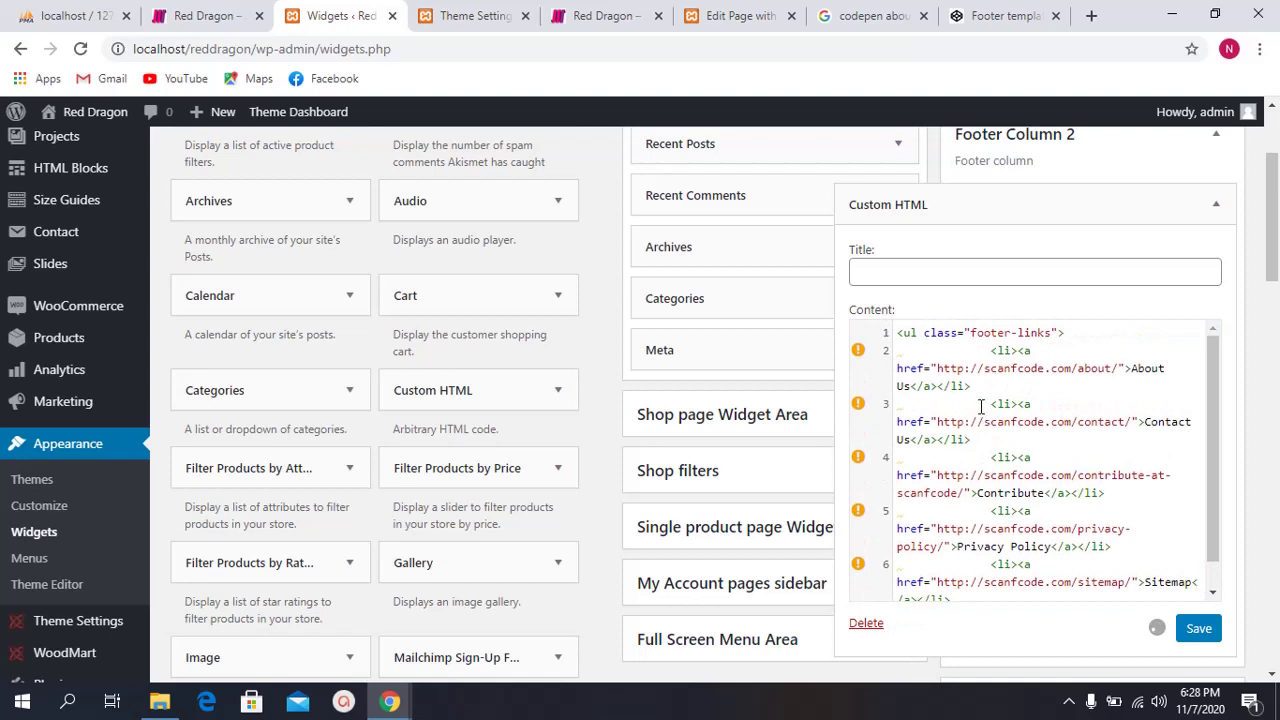
{"action": "left_click", "coordinate": [895, 332]}
{"action": "key", "text": "Return"}
{"action": "key", "text": "Up"}
{"action": "key", "text": "Return"}
{"action": "key", "text": "Up"}
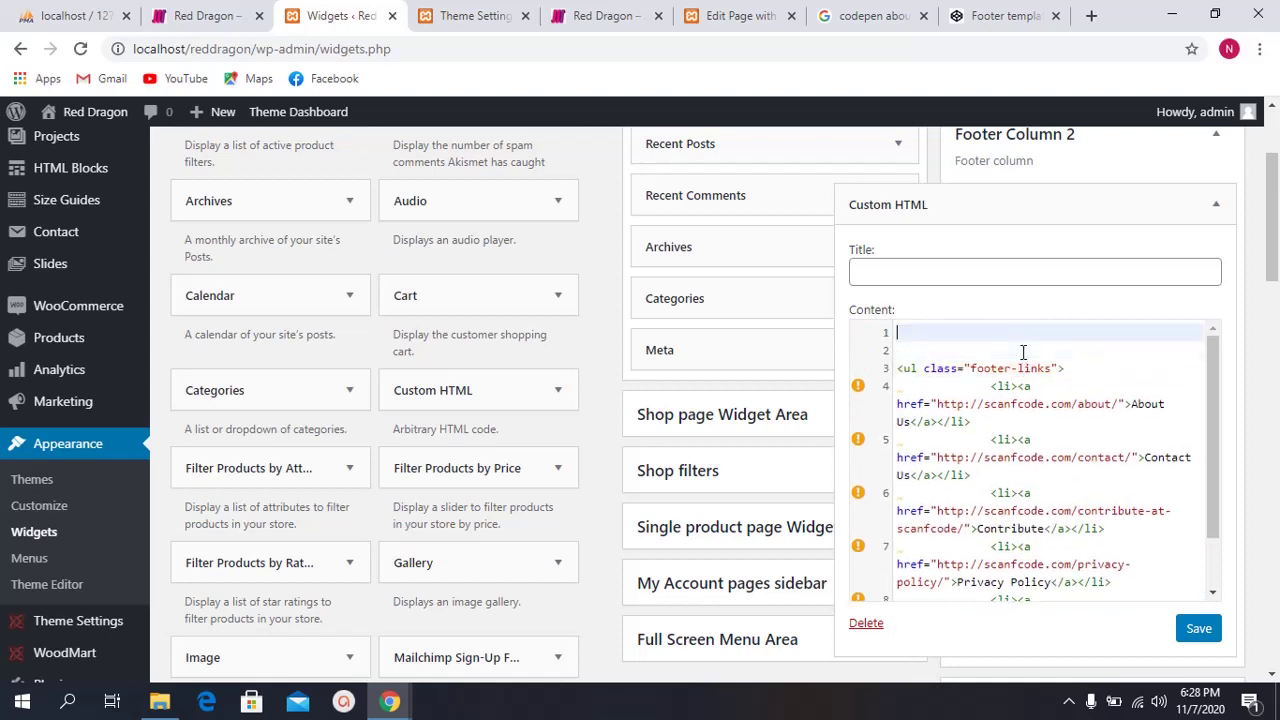
{"action": "type", "text": "<sty"}
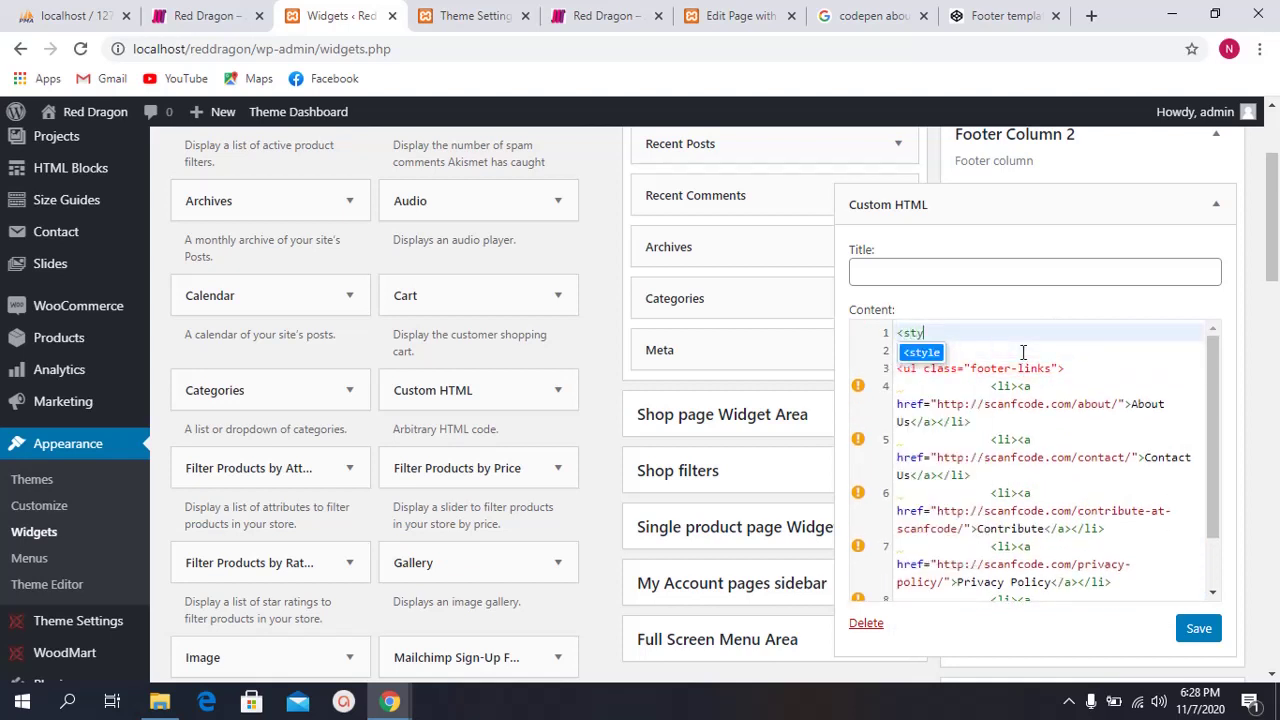
{"action": "key", "text": "Return"}
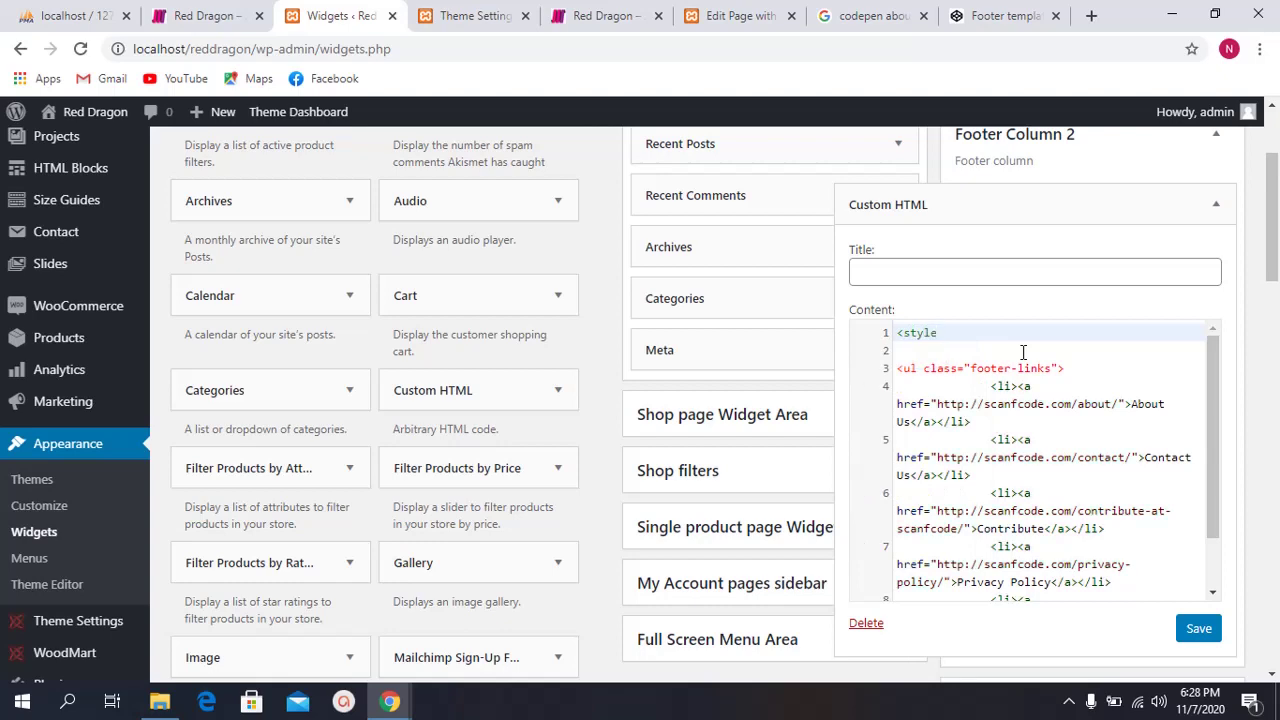
{"action": "type", "text": ">"}
{"action": "key", "text": "Return"}
{"action": "key", "text": "Return"}
Step: Paste the footer template's CSS from CodePen into the style block and save the widget
{"action": "left_click", "coordinate": [1000, 16]}
{"action": "scroll", "coordinate": [580, 290], "scroll_direction": "up", "scroll_amount": 5}
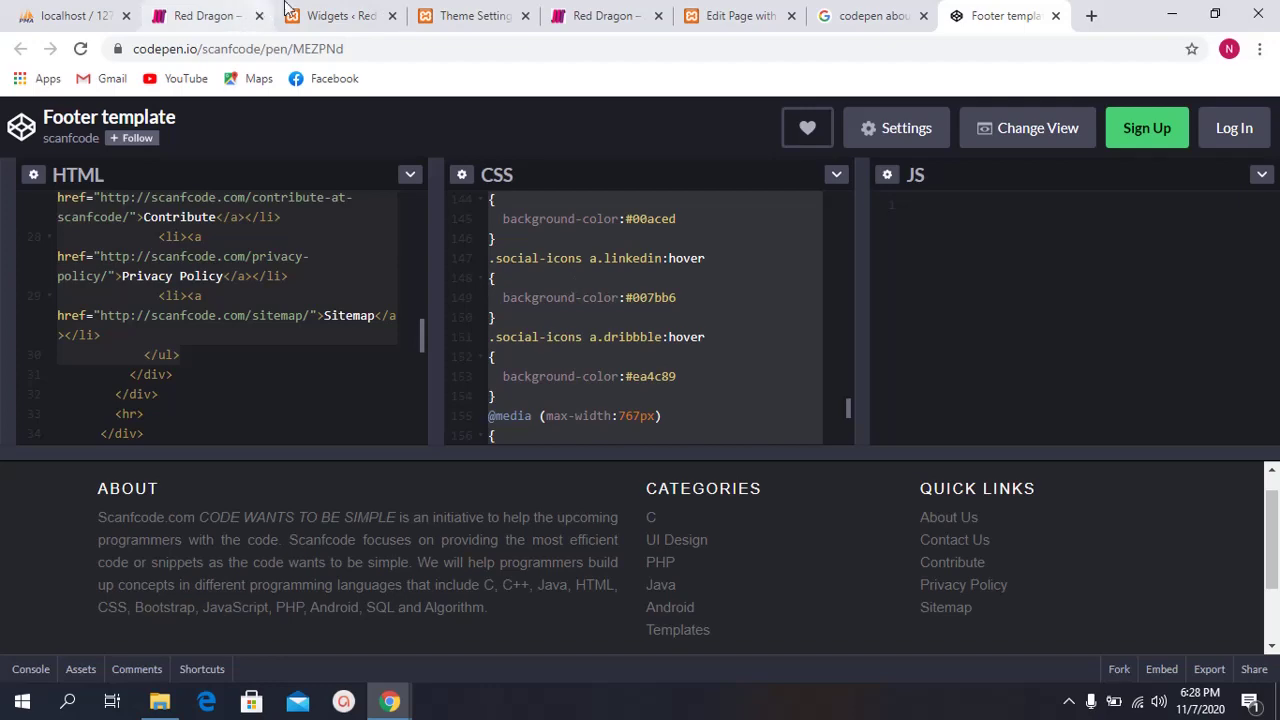
{"action": "left_click", "coordinate": [350, 16]}
{"action": "left_click", "coordinate": [946, 350]}
{"action": "type", "text": "v"}
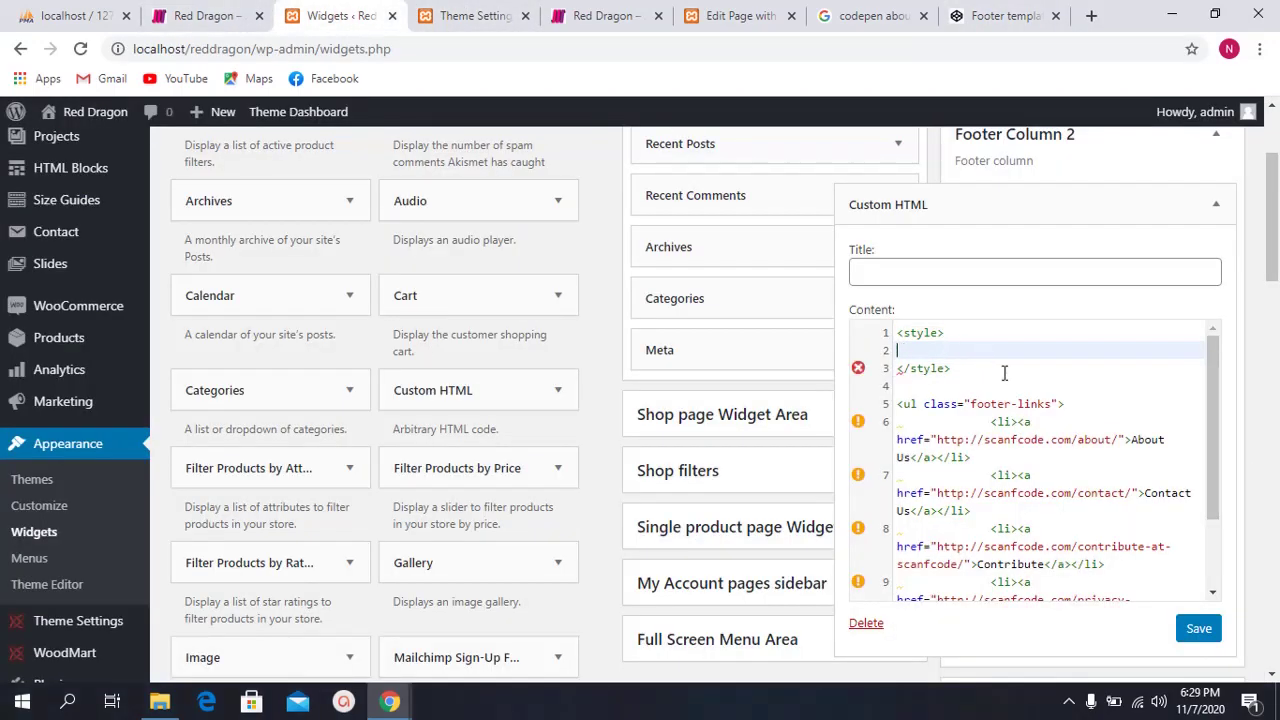
{"action": "key", "text": "ctrl+v"}
{"action": "left_click", "coordinate": [1199, 628]}
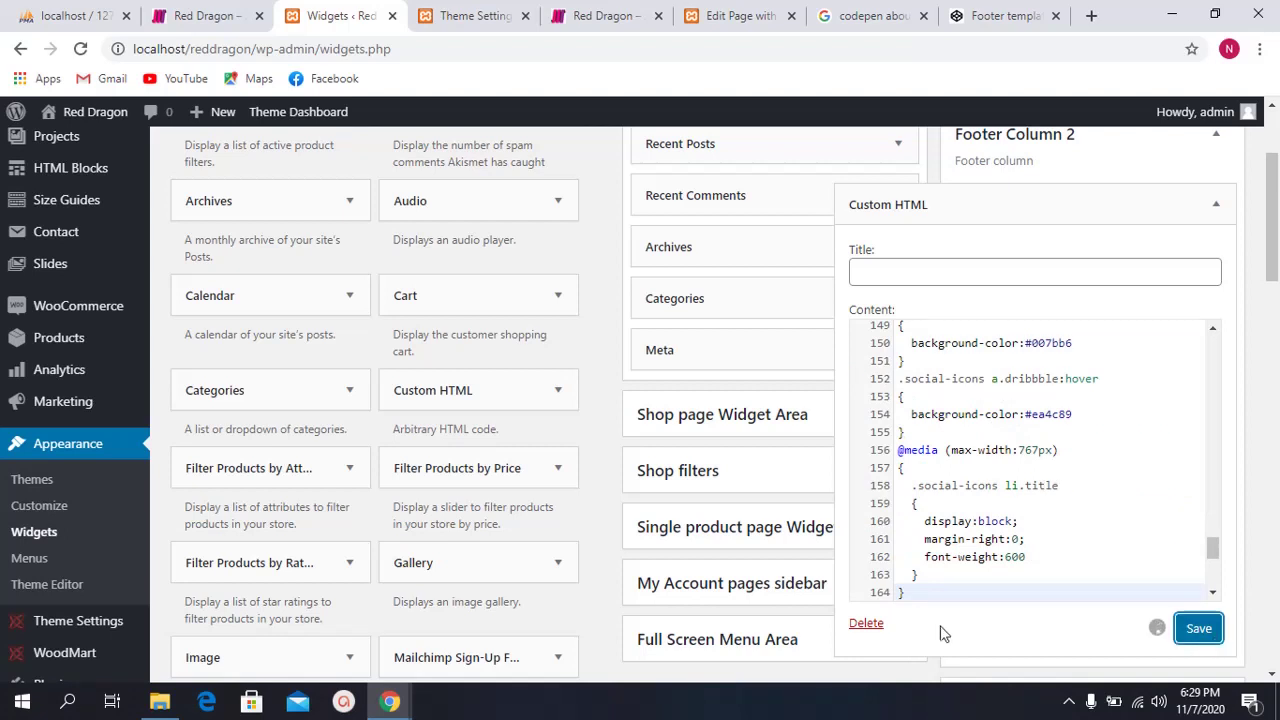
{"action": "scroll", "coordinate": [1035, 470], "scroll_direction": "down", "scroll_amount": 5}
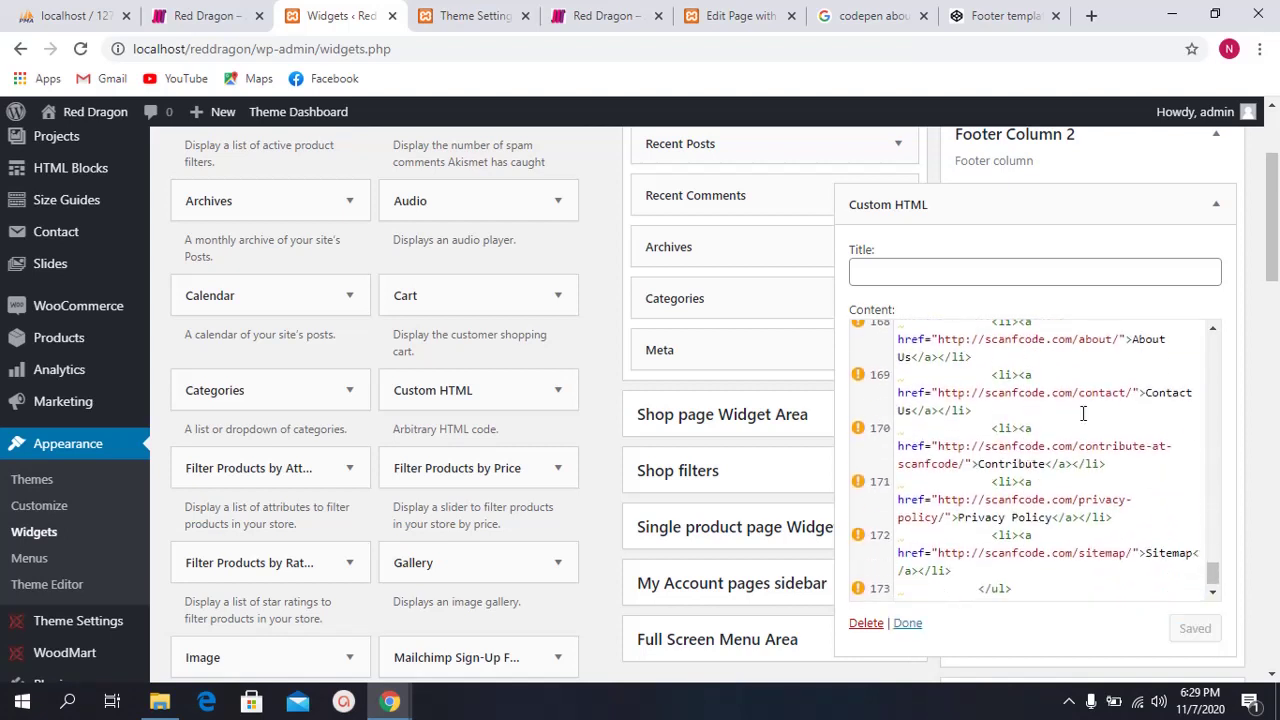
Step: Look over the Contact Us link URL in the code, then close the widget editor
{"action": "left_click", "coordinate": [1144, 395]}
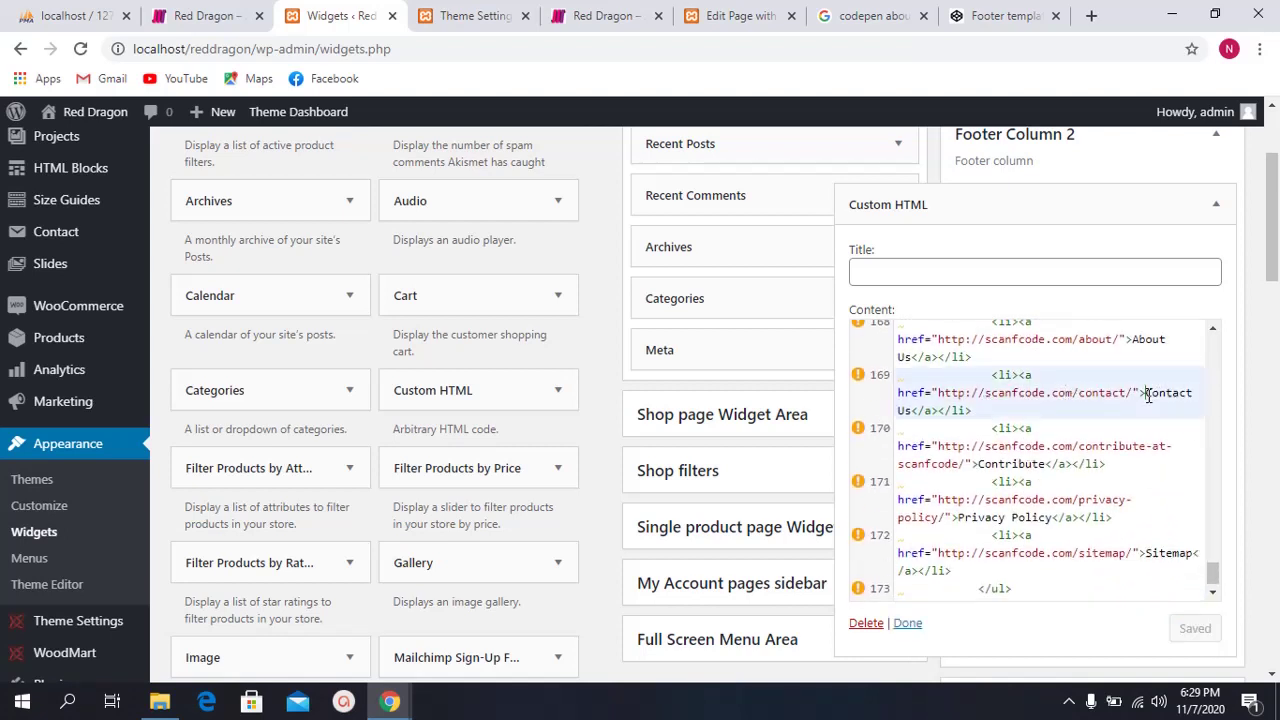
{"action": "left_click", "coordinate": [980, 393]}
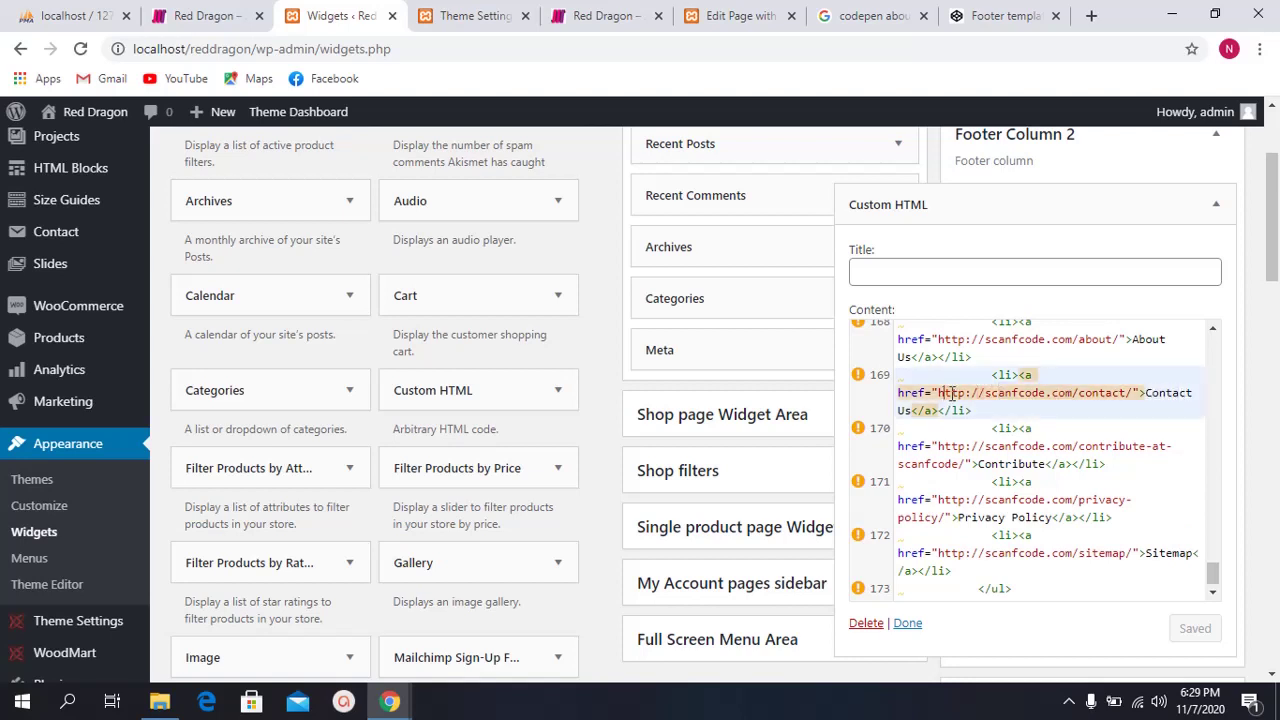
{"action": "left_click_drag", "start_coordinate": [982, 393], "coordinate": [1112, 392]}
{"action": "left_click", "coordinate": [910, 623]}
Step: Reload the Red Dragon site to see the Quick Links in the footer
{"action": "left_click", "coordinate": [520, 10]}
{"action": "left_click", "coordinate": [605, 15]}
{"action": "key", "text": "F5"}
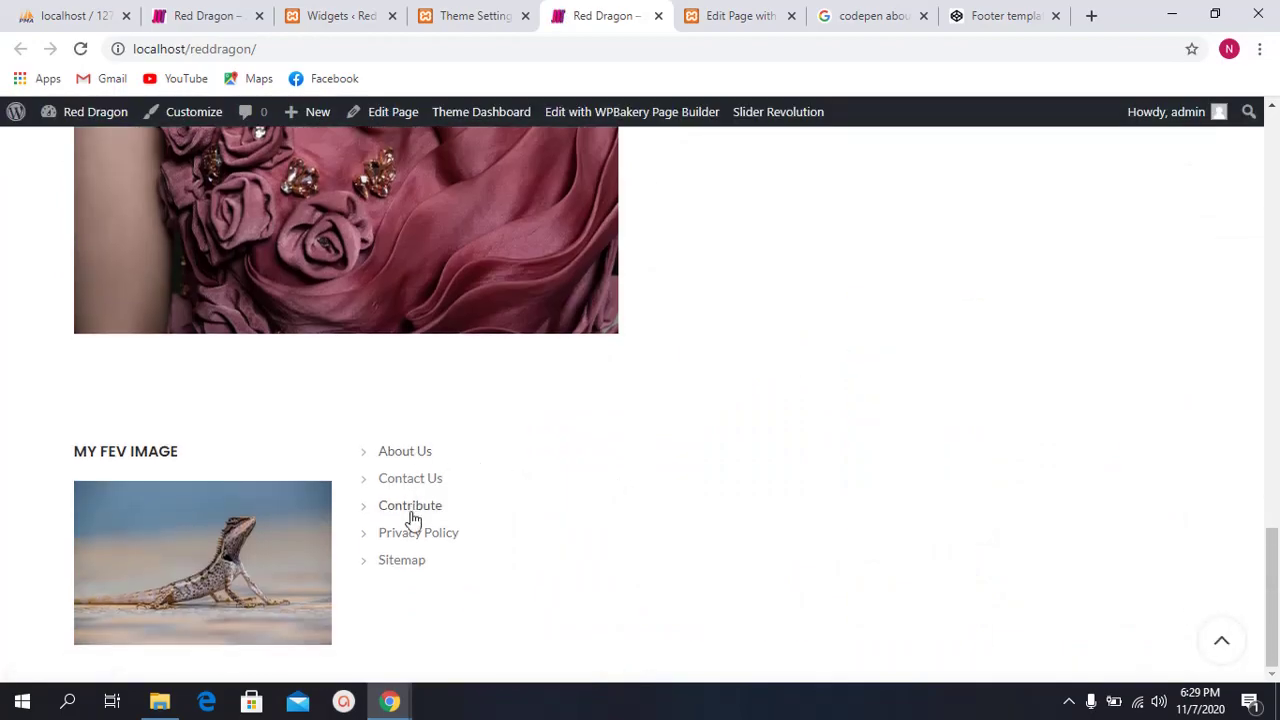
{"action": "left_click", "coordinate": [490, 17]}
Step: Title the Footer Column 2 Custom HTML widget 'Quick Links' and save it
{"action": "left_click", "coordinate": [378, 14]}
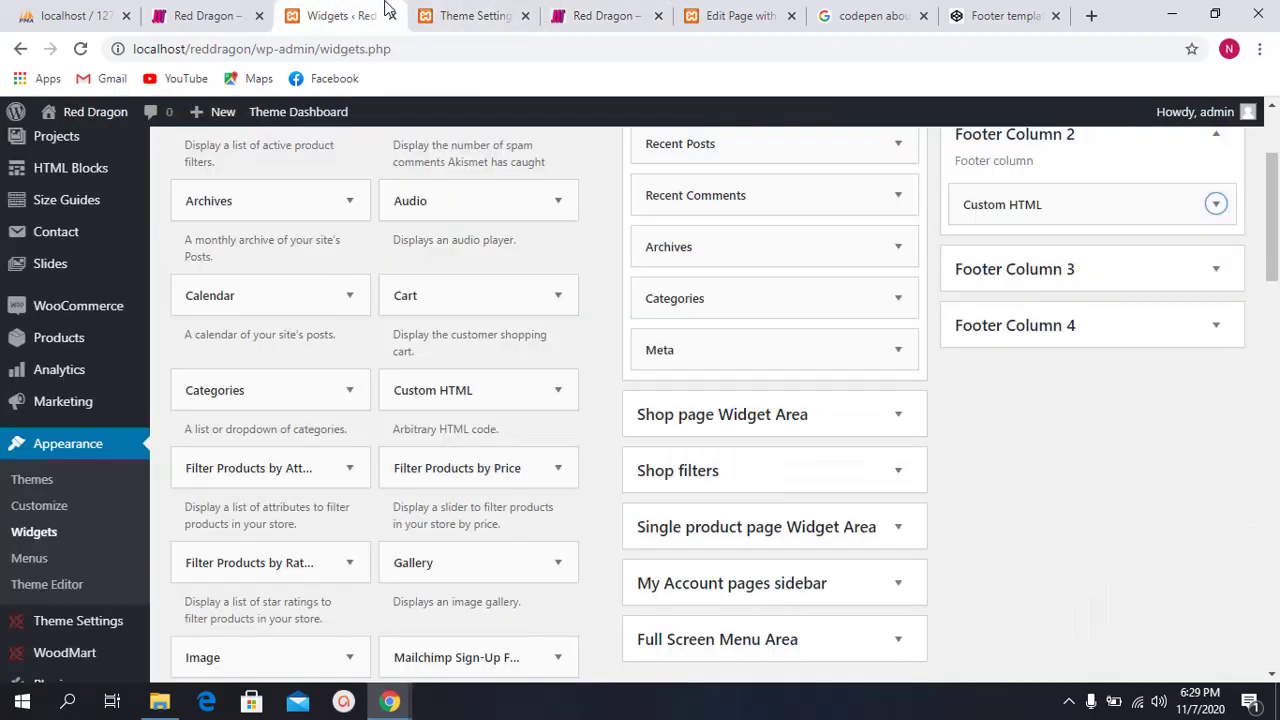
{"action": "scroll", "coordinate": [1040, 300], "scroll_direction": "up", "scroll_amount": 2}
{"action": "left_click", "coordinate": [1097, 407]}
{"action": "left_click", "coordinate": [973, 462]}
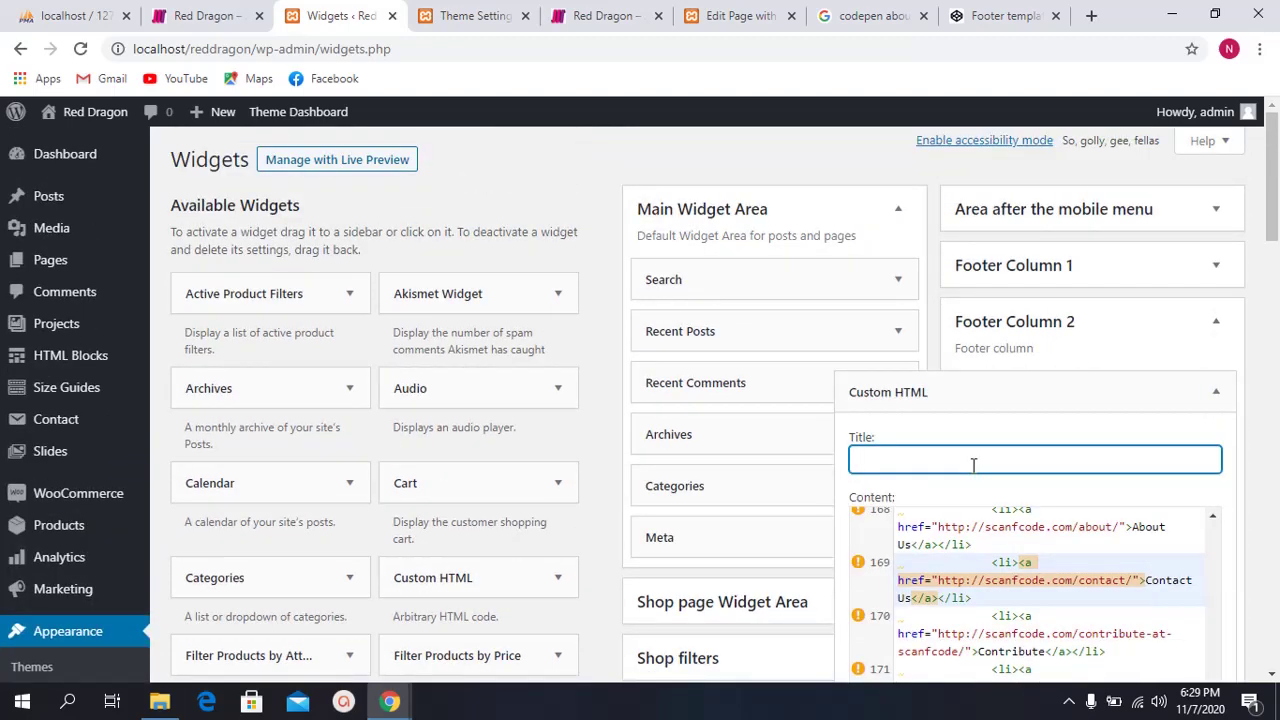
{"action": "type", "text": "Quick Links"}
{"action": "scroll", "coordinate": [970, 465], "scroll_direction": "down", "scroll_amount": 2}
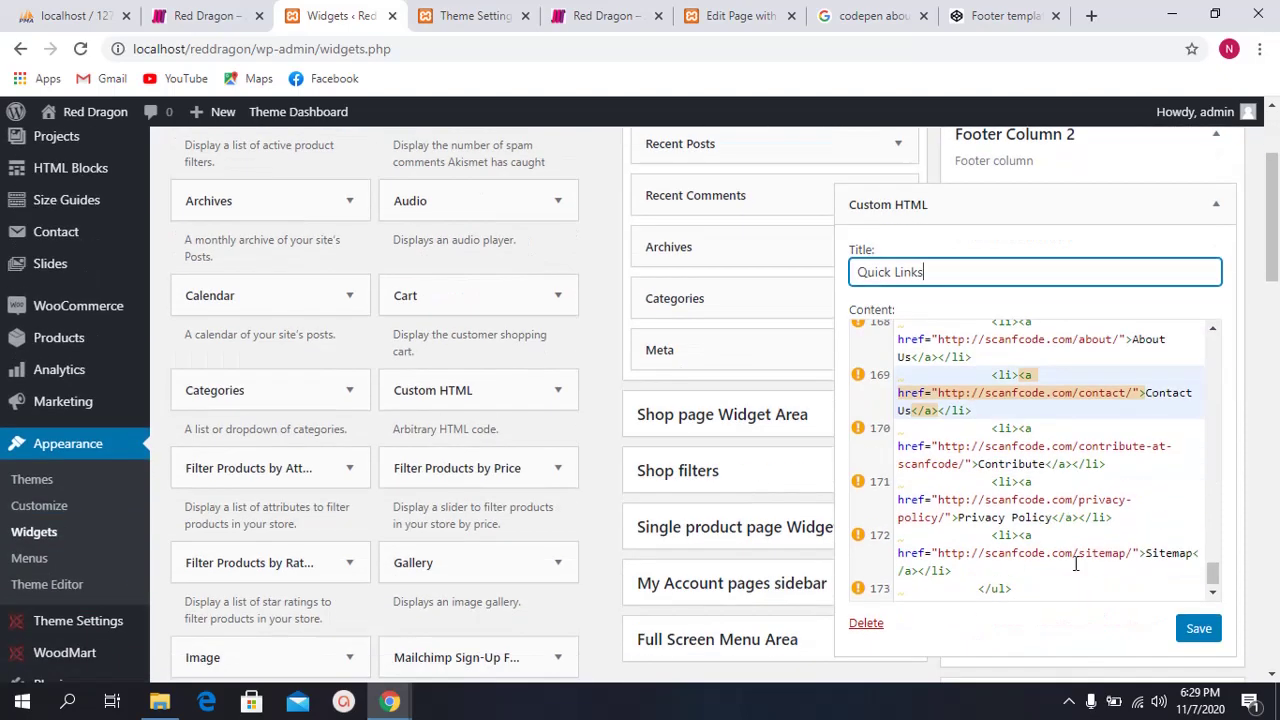
{"action": "left_click", "coordinate": [1199, 628]}
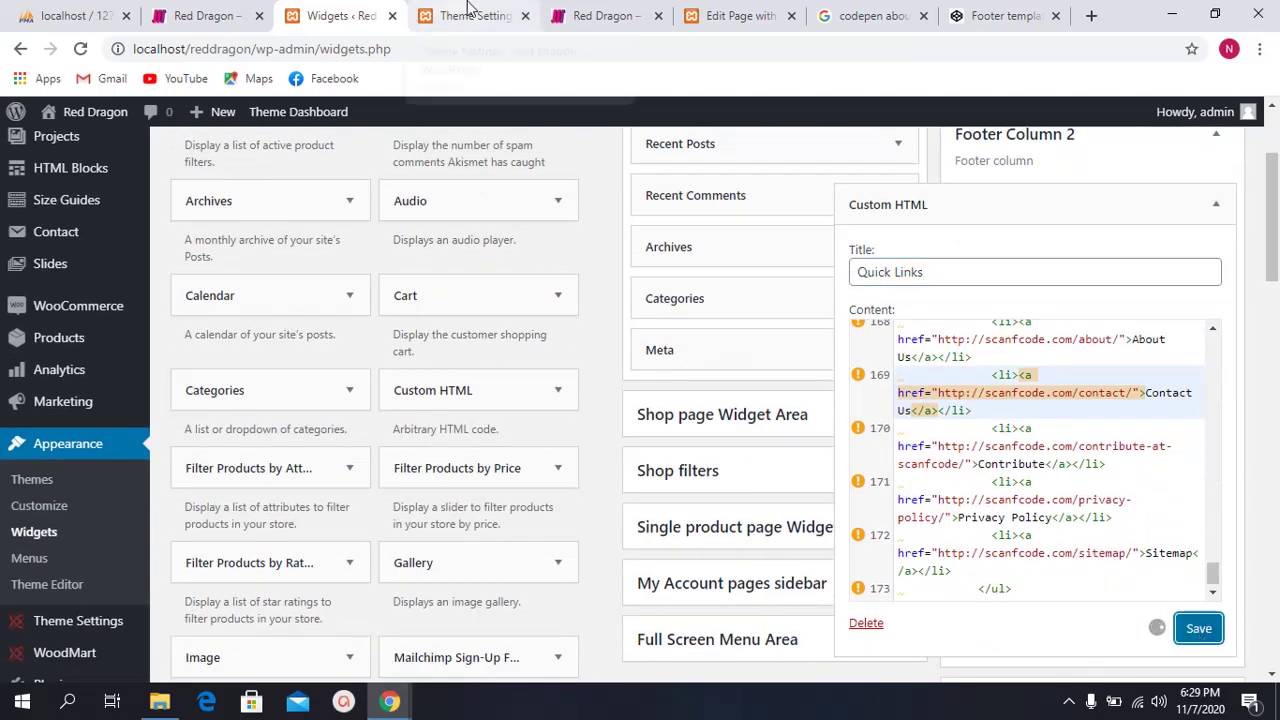
{"action": "left_click", "coordinate": [583, 9]}
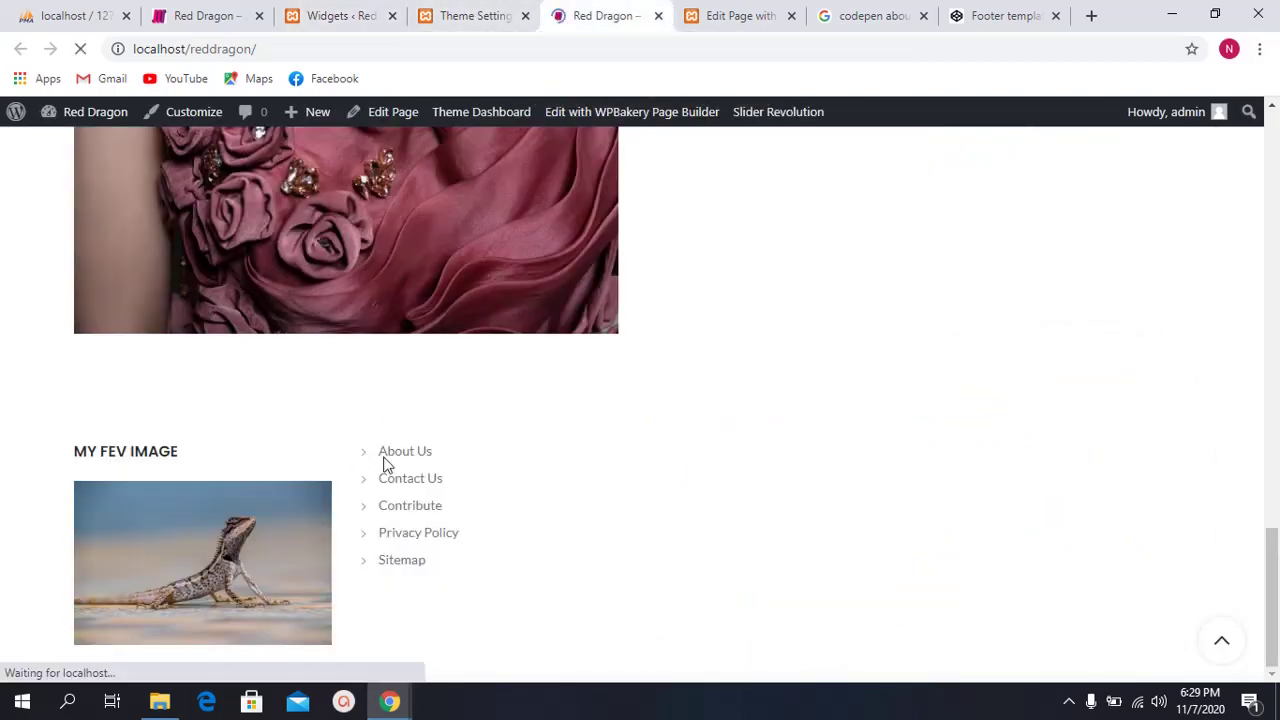
Step: Scroll the live site to the footer's QUICK LINKS list, then return to the Widgets page
{"action": "scroll", "coordinate": [413, 432], "scroll_direction": "down", "scroll_amount": 4}
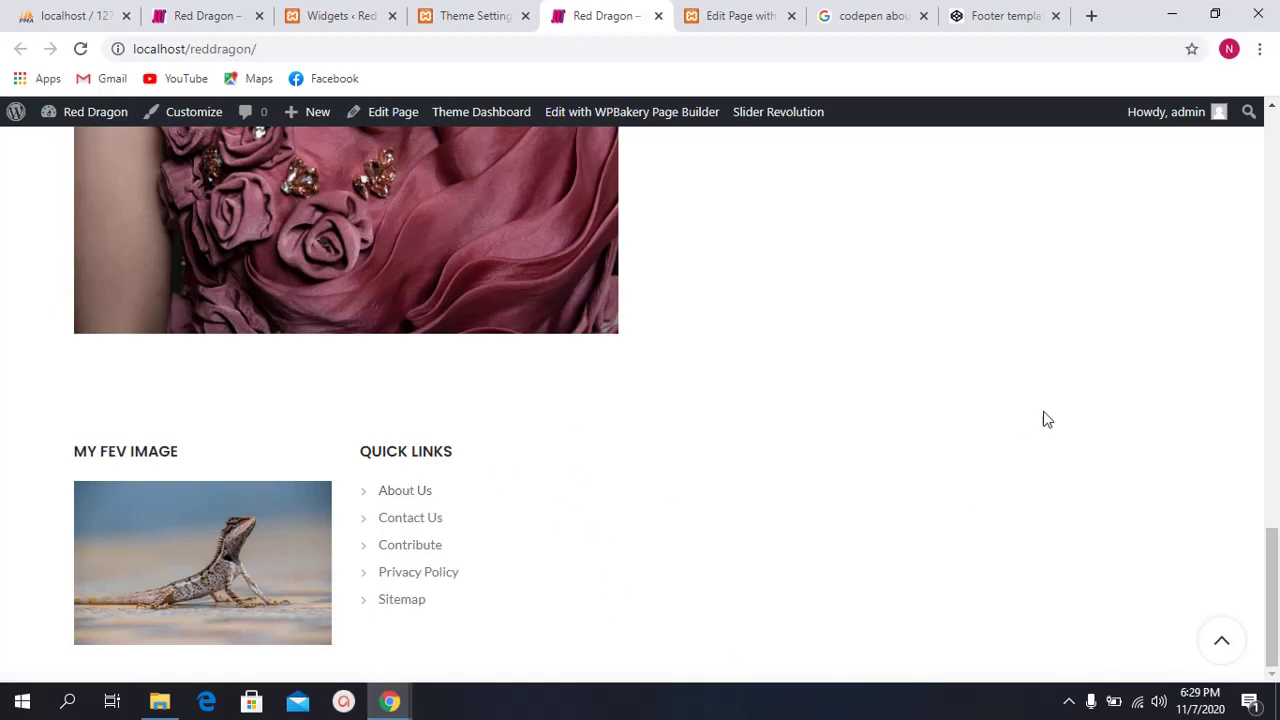
{"action": "scroll", "coordinate": [660, 515], "scroll_direction": "up", "scroll_amount": 1}
{"action": "scroll", "coordinate": [655, 512], "scroll_direction": "down", "scroll_amount": 1}
{"action": "left_click", "coordinate": [470, 15]}
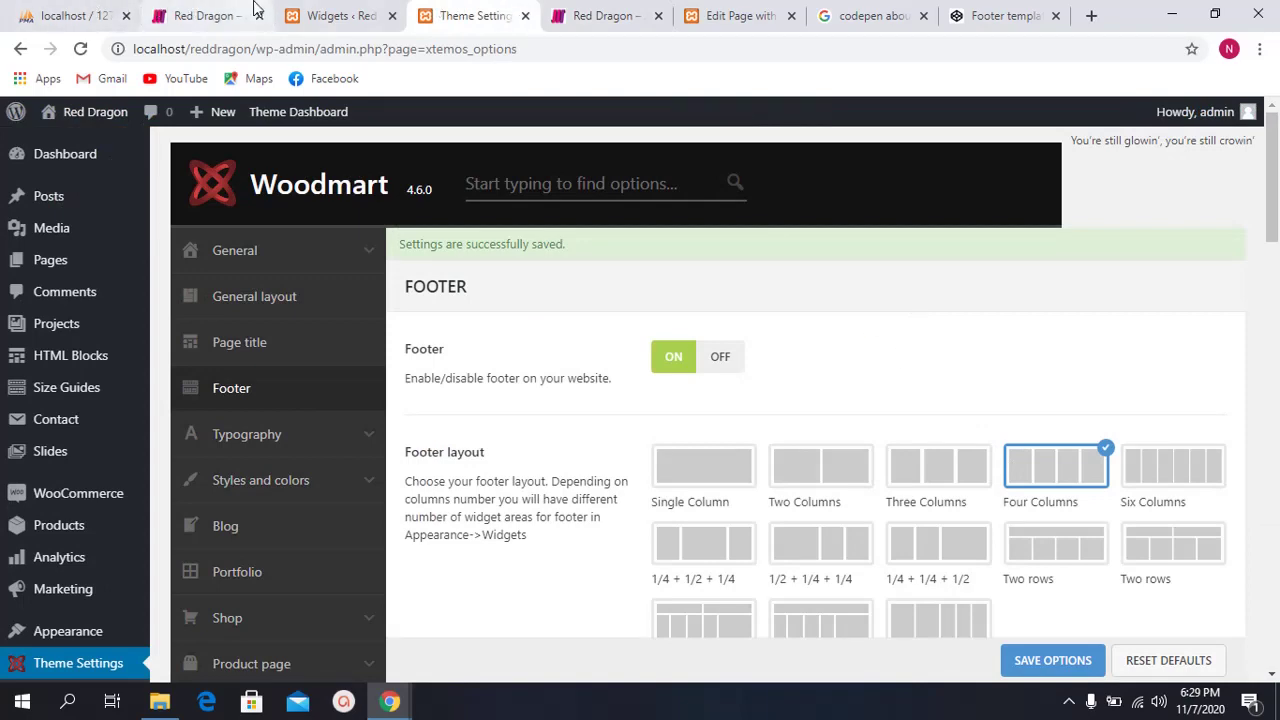
{"action": "left_click", "coordinate": [305, 8]}
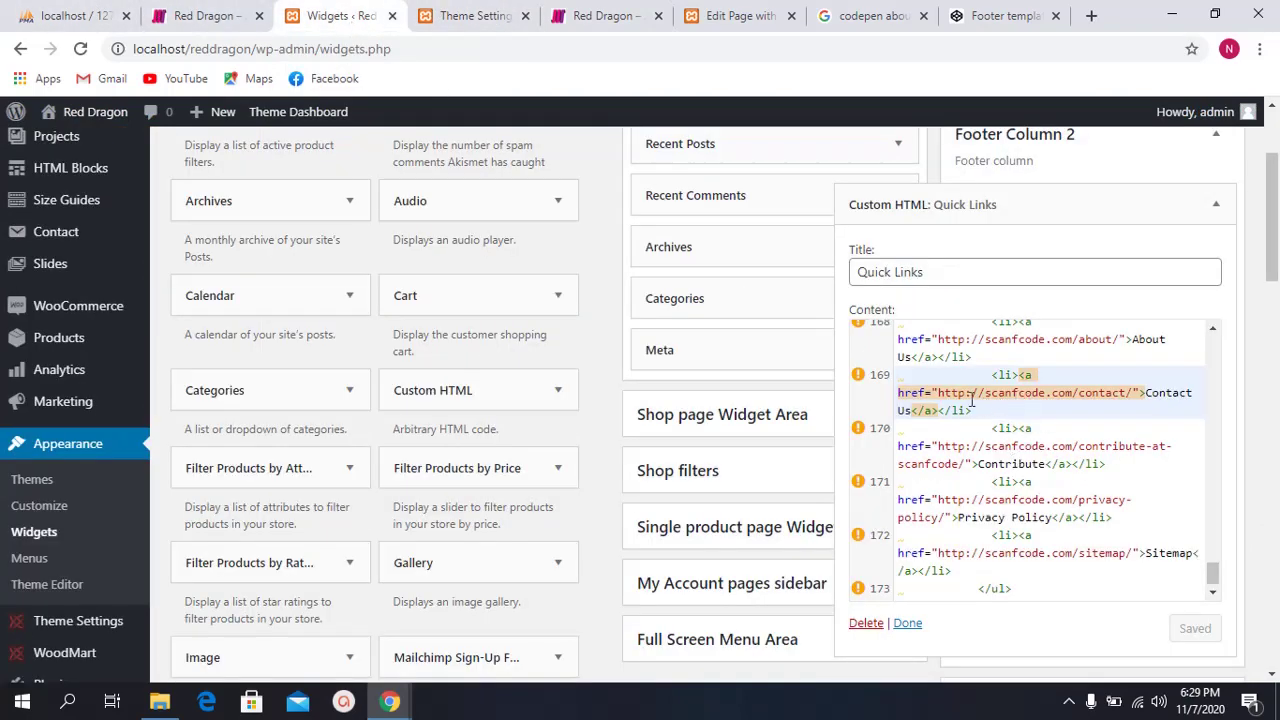
{"action": "left_click_drag", "start_coordinate": [937, 392], "coordinate": [1127, 390]}
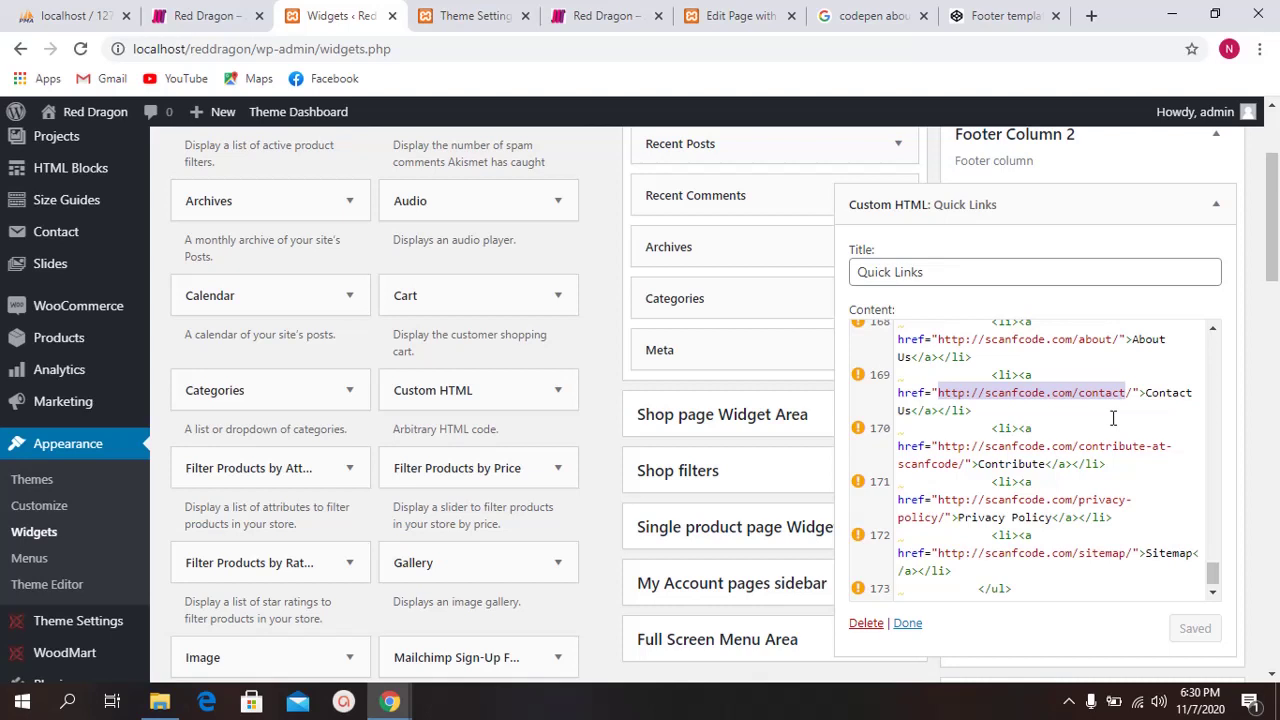
{"action": "left_click", "coordinate": [1034, 408]}
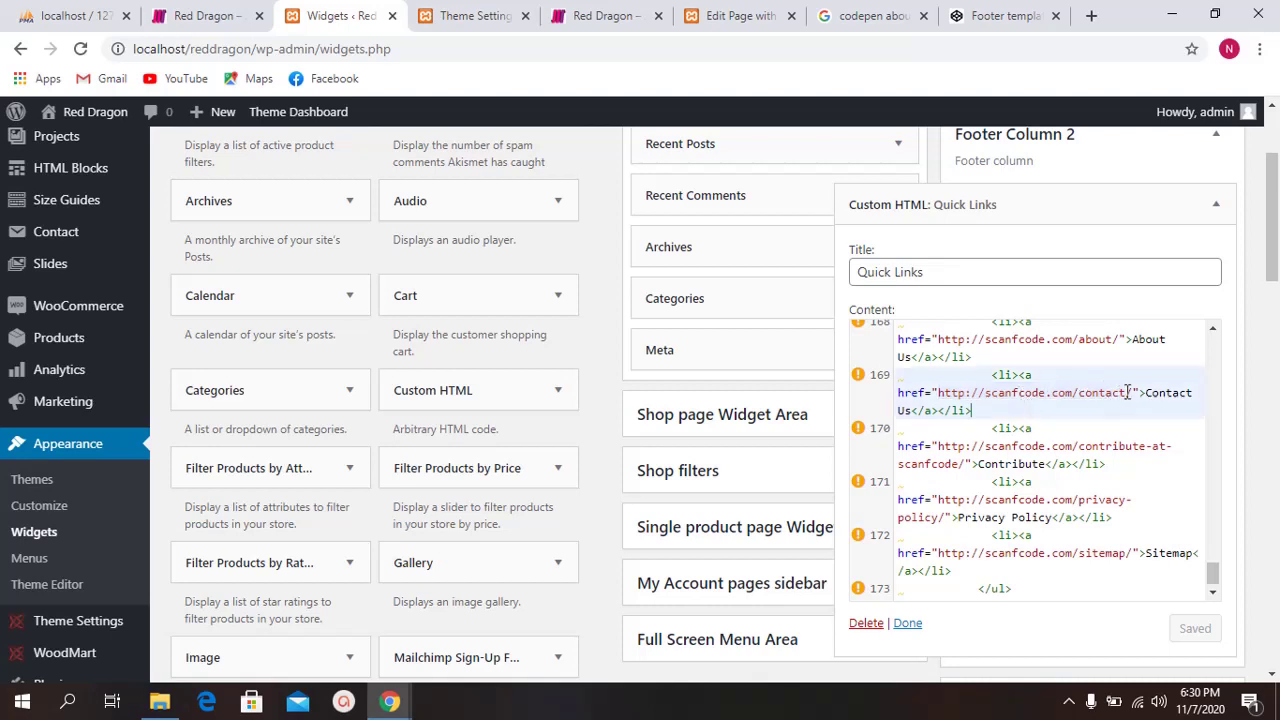
{"action": "left_click_drag", "start_coordinate": [1133, 392], "coordinate": [985, 386]}
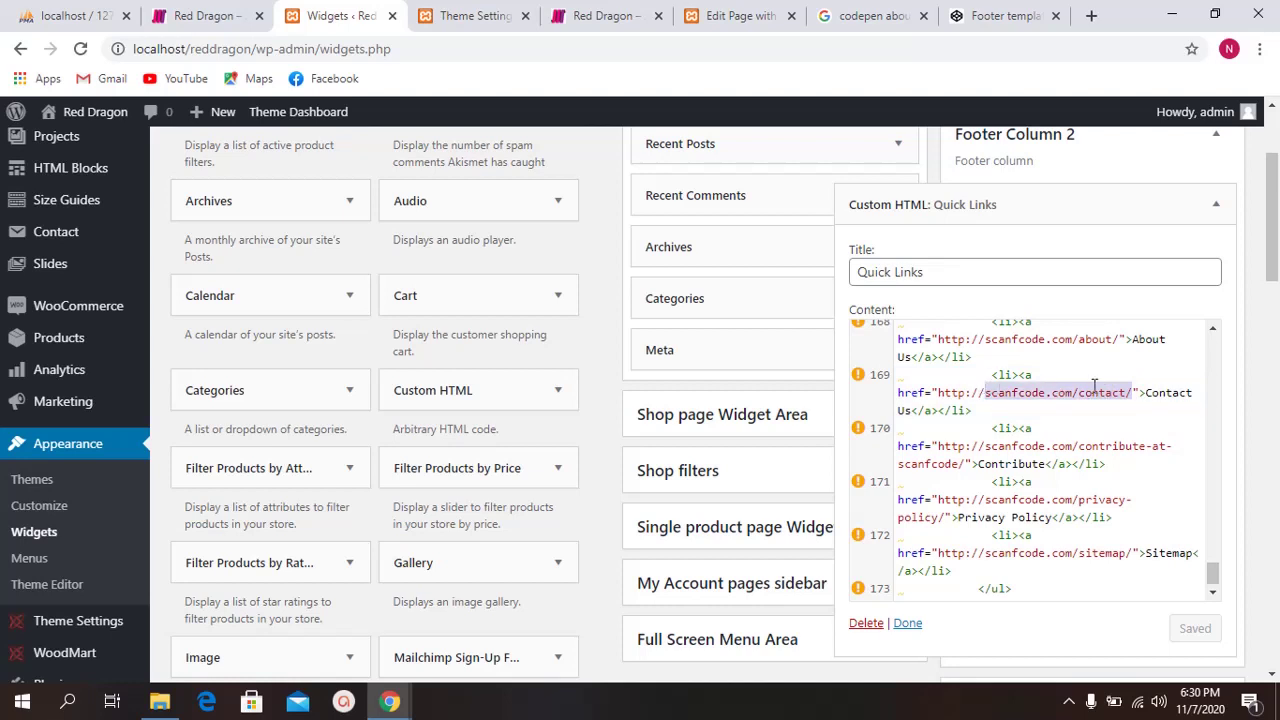
{"action": "key", "text": "BackSpace"}
{"action": "key", "text": "BackSpace"}
{"action": "key", "text": "BackSpace"}
{"action": "key", "text": "BackSpace"}
{"action": "key", "text": "BackSpace"}
{"action": "key", "text": "BackSpace"}
{"action": "key", "text": "BackSpace"}
{"action": "key", "text": "BackSpace"}
{"action": "type", "text": "www."}
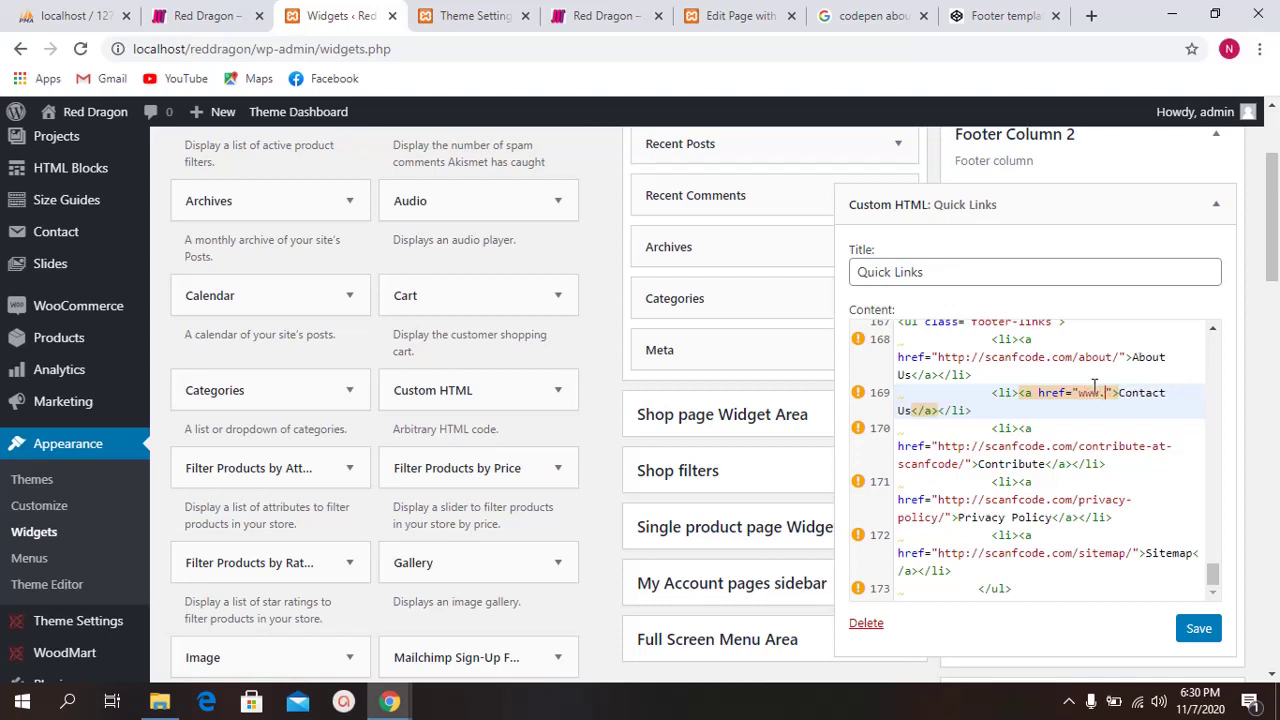
{"action": "type", "text": "youtube.com"}
{"action": "left_click", "coordinate": [1199, 634]}
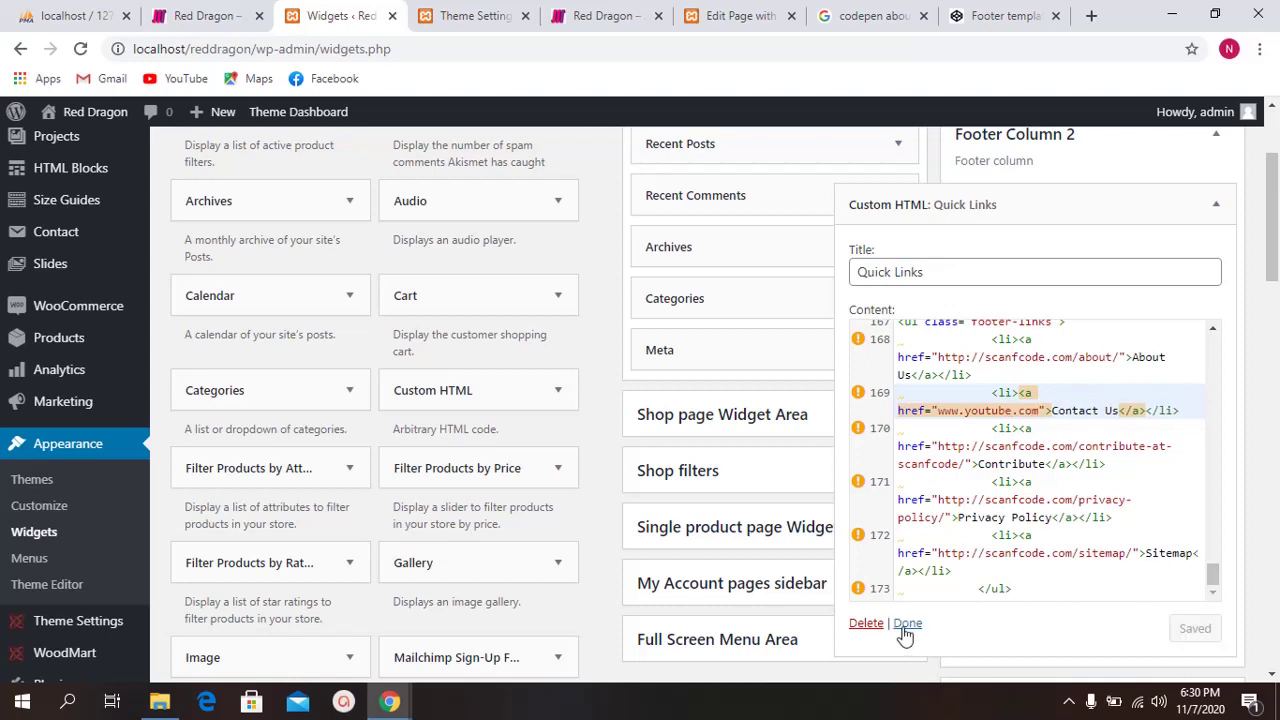
Step: Try replacing the Contact Us link text with 'Youtu', then undo back to Contact Us
{"action": "left_click_drag", "start_coordinate": [1112, 409], "coordinate": [1069, 410]}
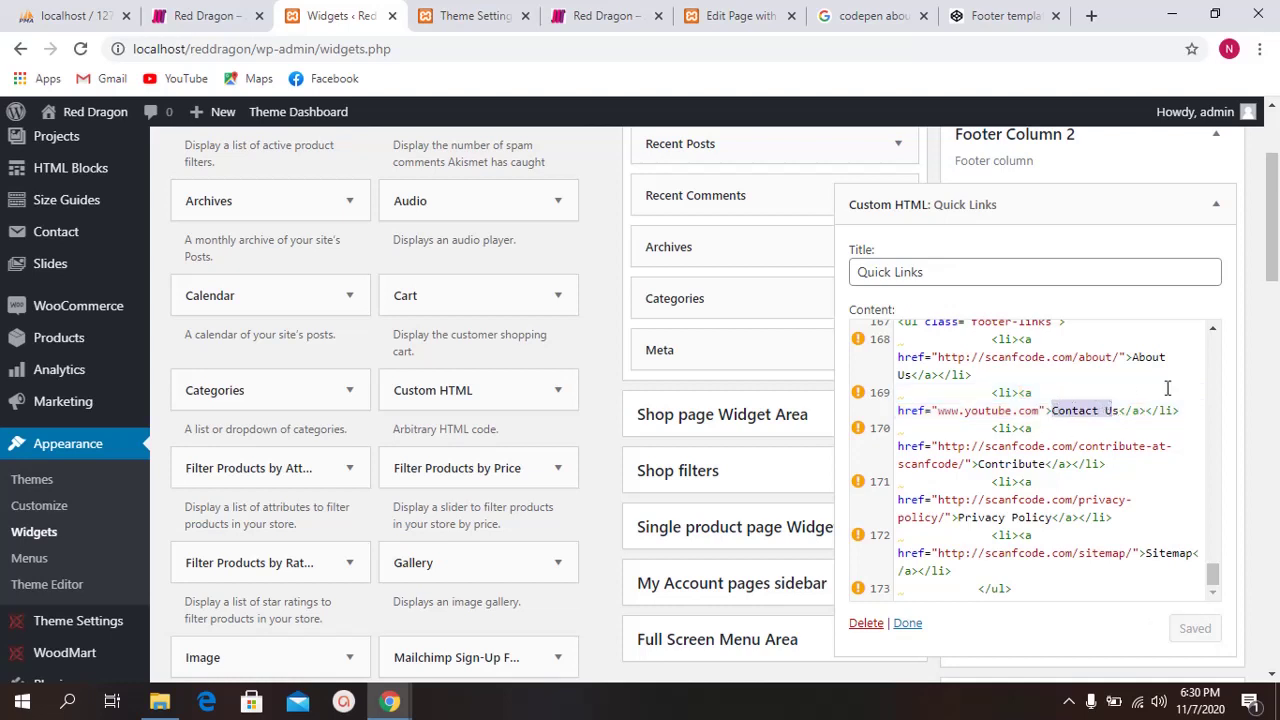
{"action": "key", "text": "BackSpace"}
{"action": "key", "text": "Delete"}
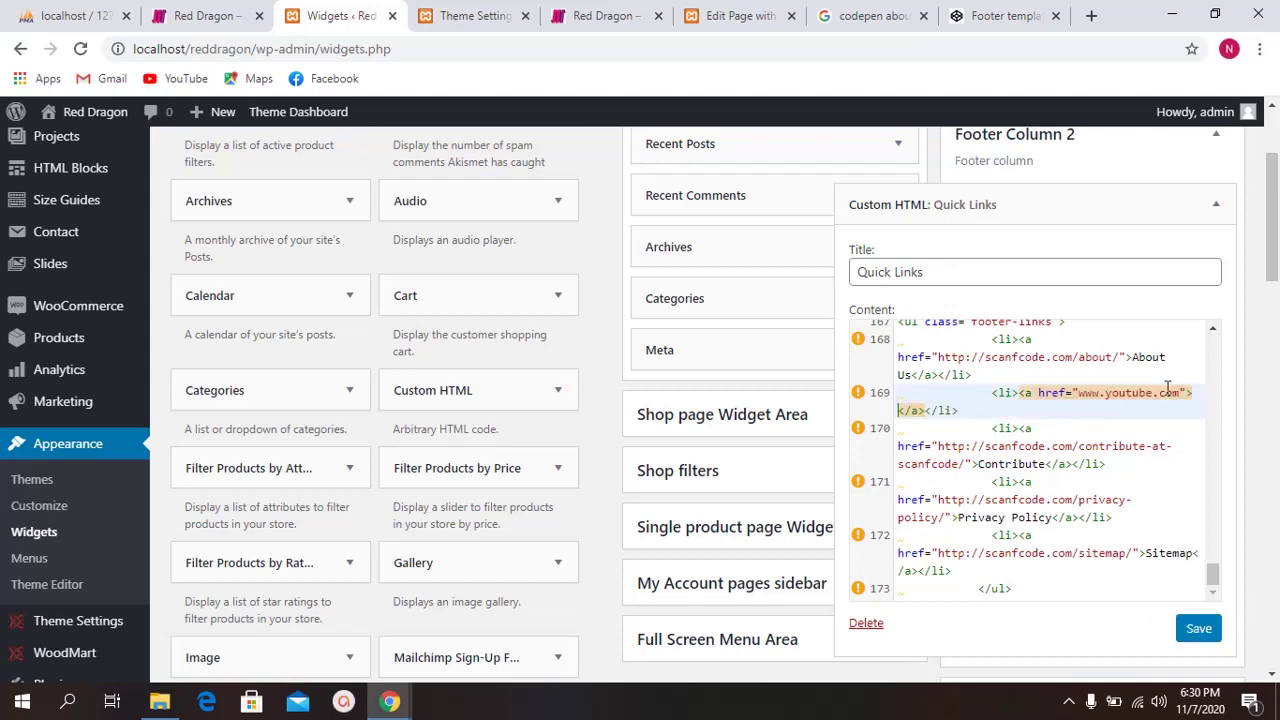
{"action": "key", "text": "ctrl+z"}
{"action": "key", "text": "BackSpace"}
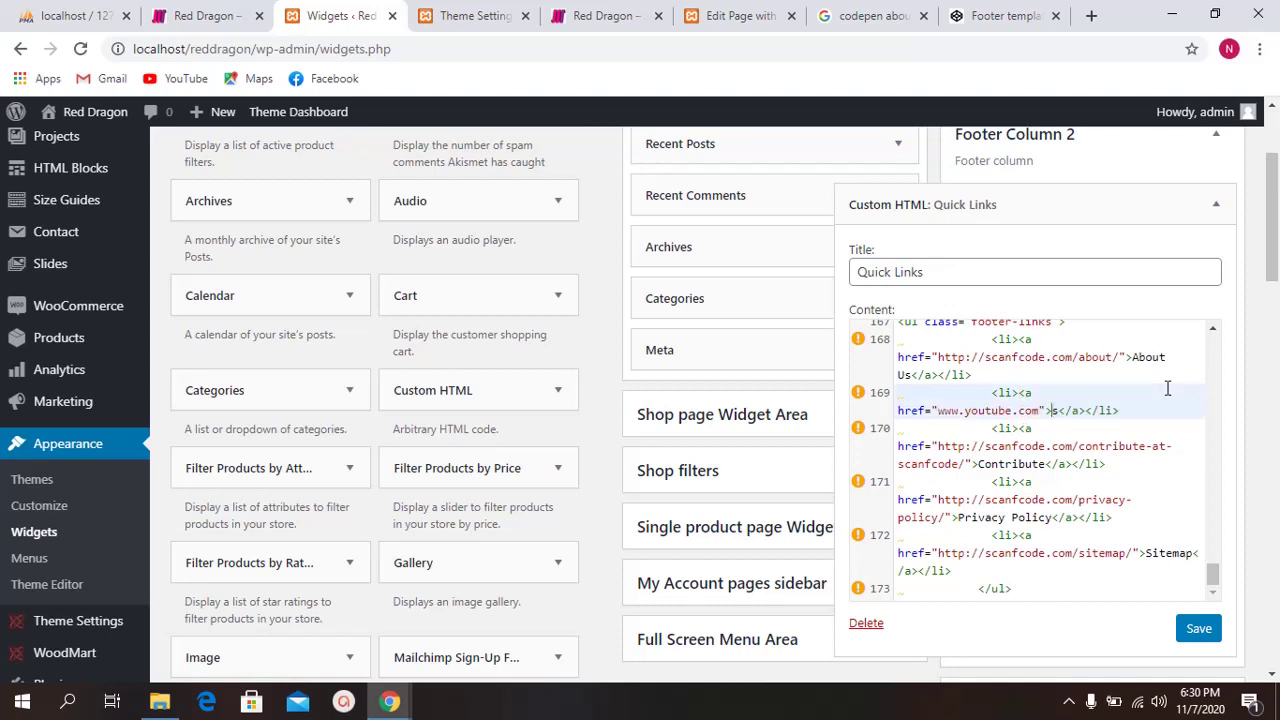
{"action": "key", "text": "Delete"}
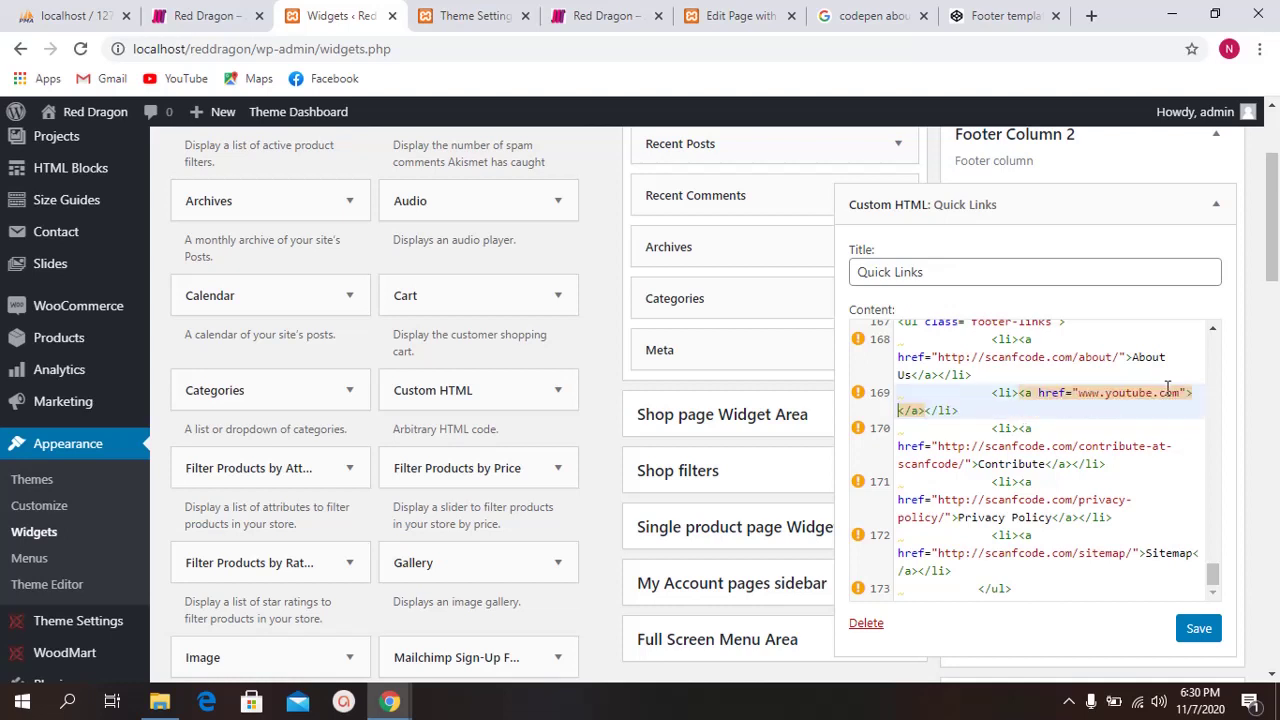
{"action": "type", "text": "Youtube"}
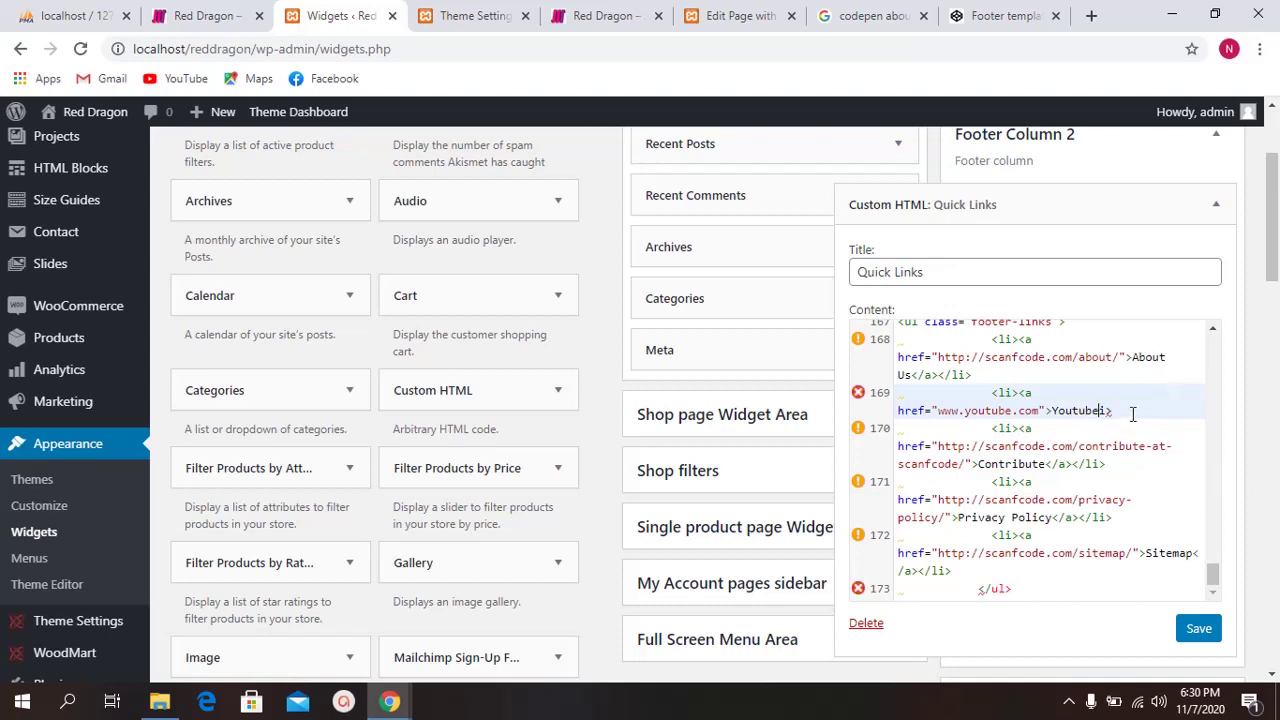
{"action": "key", "text": "ctrl+z"}
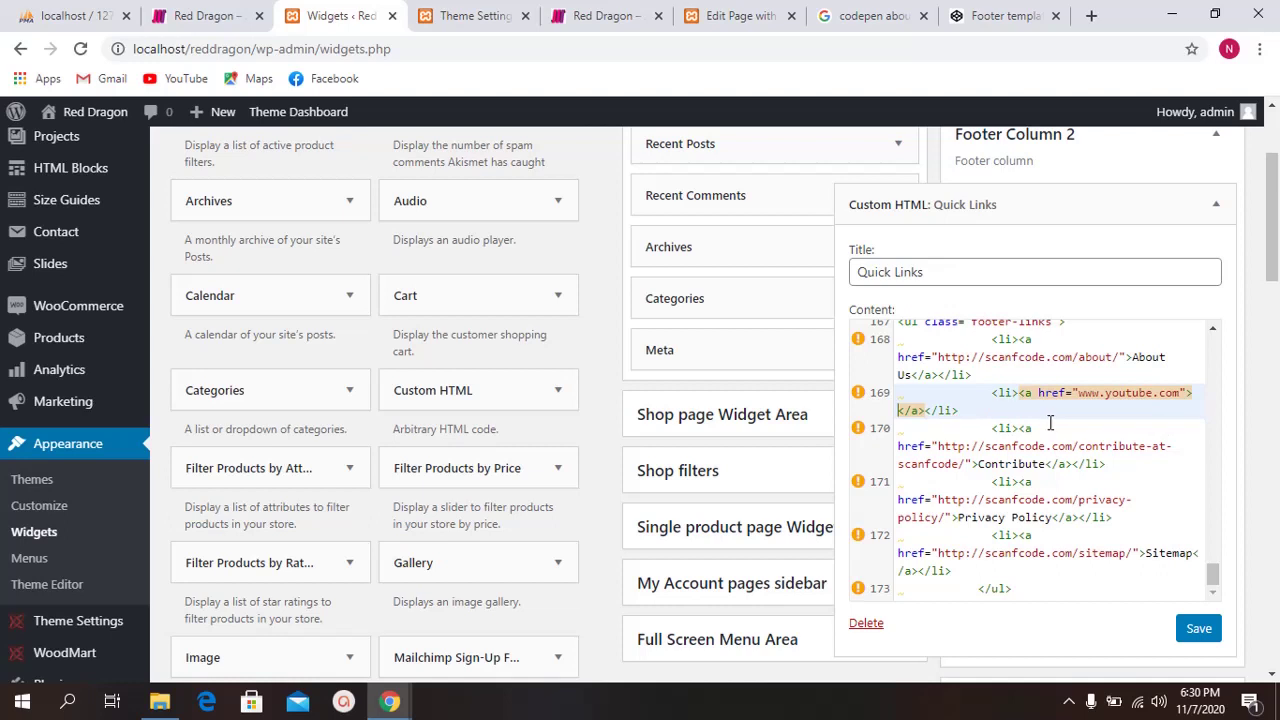
{"action": "key", "text": "ctrl+z"}
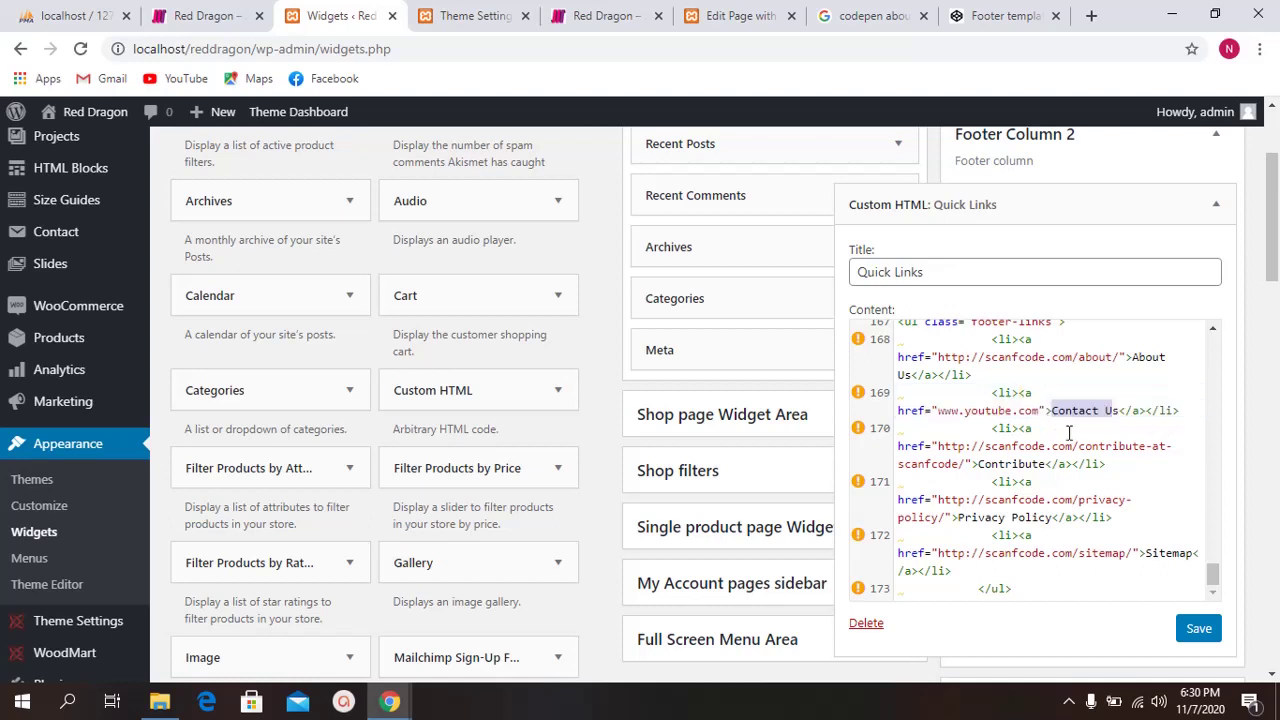
Step: Reselect the Contact Us link text, type 'Youtube' over it, then undo the change
{"action": "left_click", "coordinate": [1079, 426]}
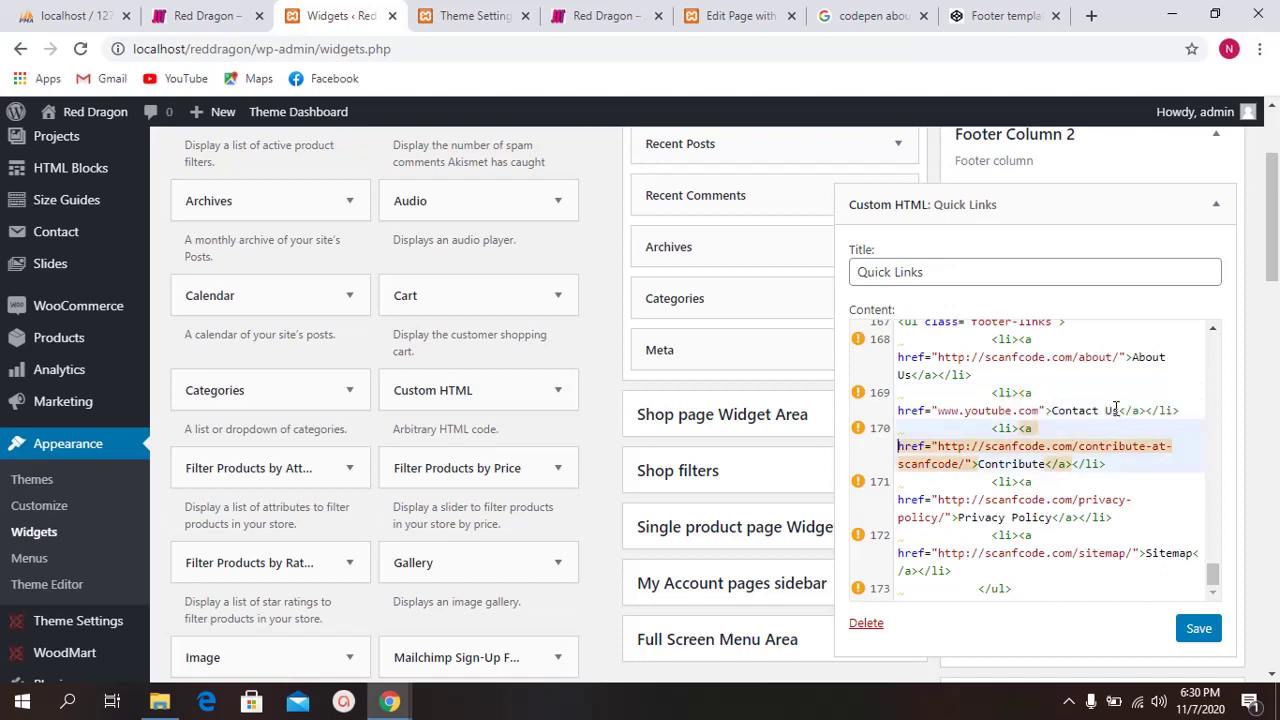
{"action": "left_click", "coordinate": [1117, 410]}
{"action": "left_click_drag", "start_coordinate": [1118, 410], "coordinate": [1055, 412]}
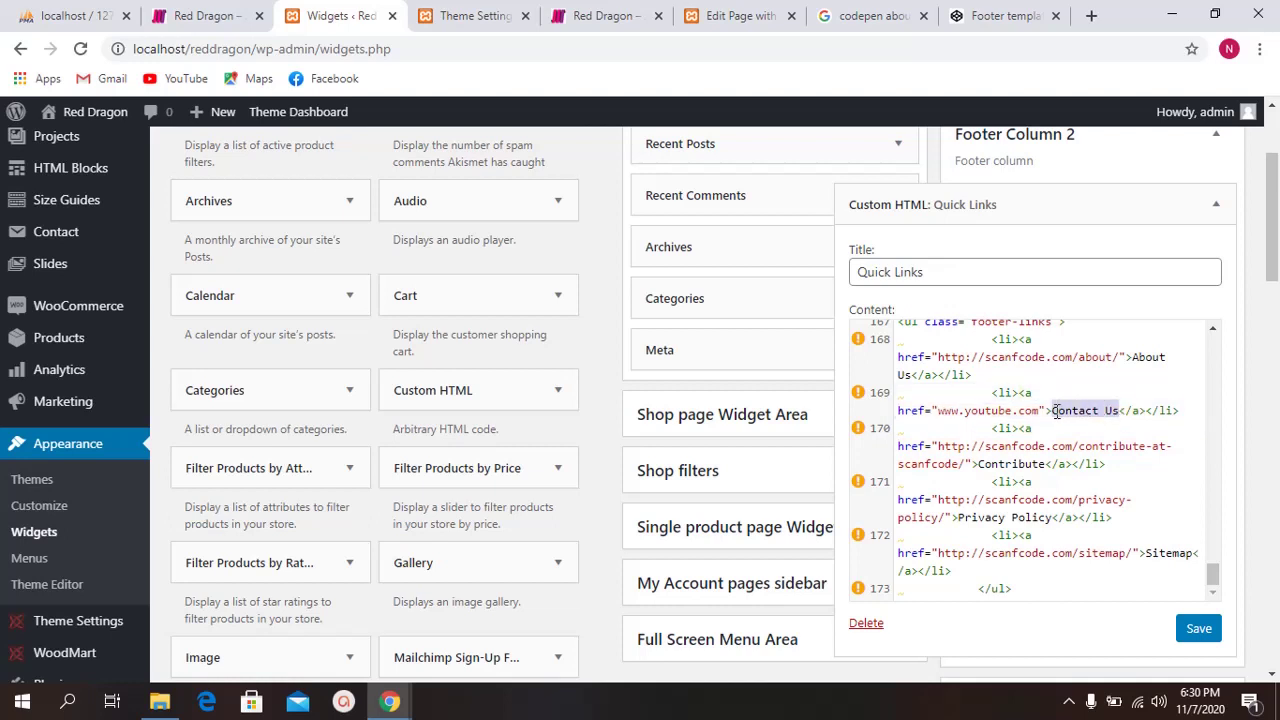
{"action": "type", "text": "You"}
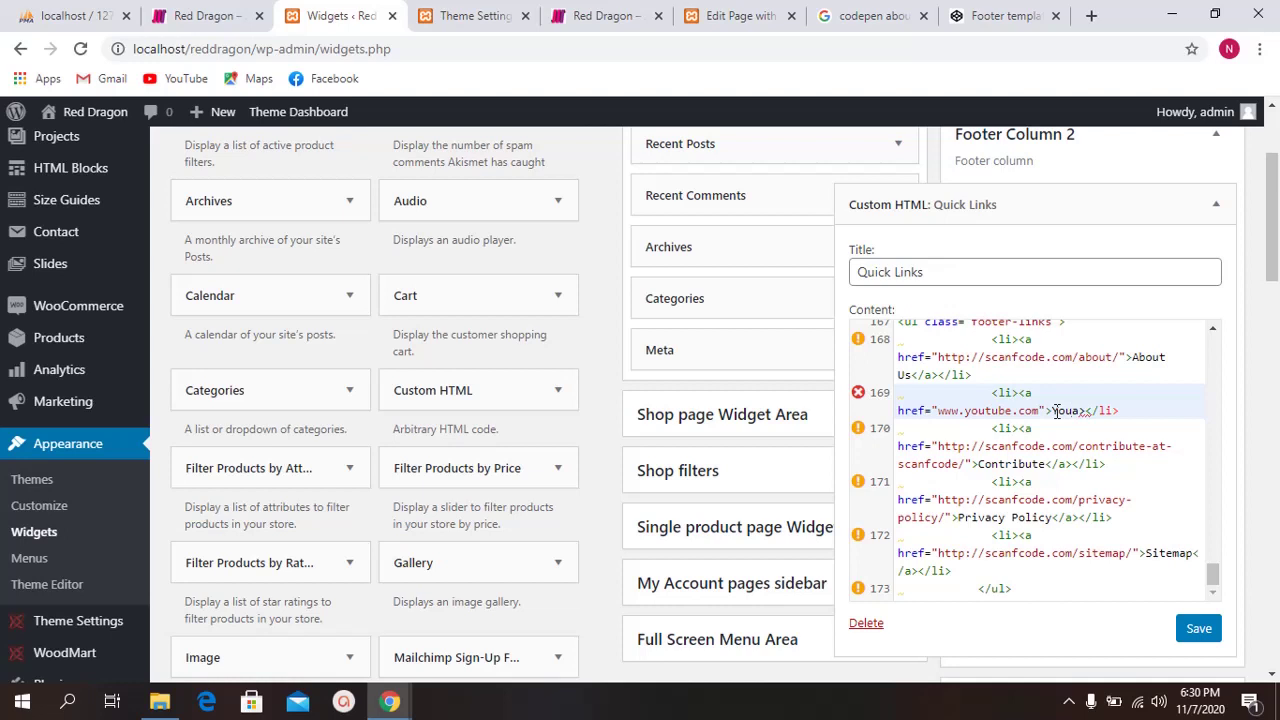
{"action": "type", "text": "tube"}
{"action": "key", "text": "ctrl+z"}
{"action": "key", "text": "ctrl+z"}
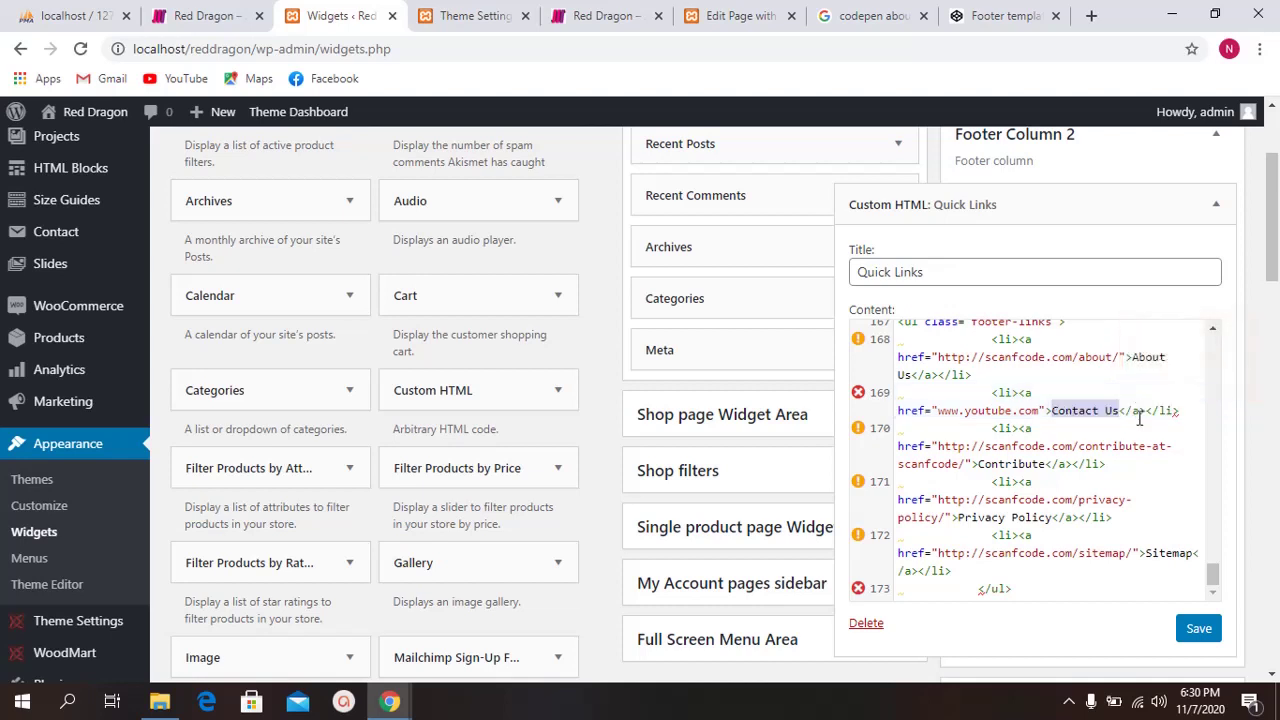
Step: Partly erase Contact Us and type 'Youtu', then undo to restore the Contact Us label
{"action": "left_click", "coordinate": [1106, 410]}
{"action": "key", "text": "BackSpace"}
{"action": "key", "text": "BackSpace"}
{"action": "key", "text": "BackSpace"}
{"action": "key", "text": "BackSpace"}
{"action": "key", "text": "BackSpace"}
{"action": "key", "text": "BackSpace"}
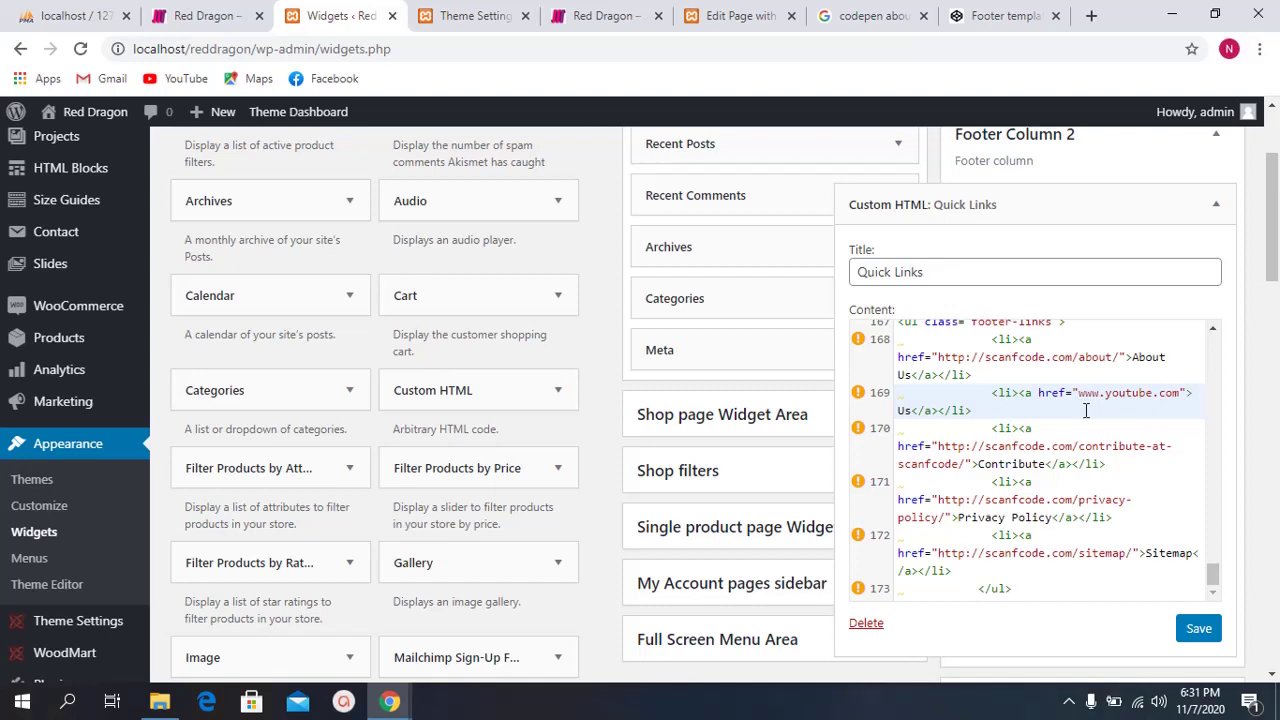
{"action": "key", "text": "Delete"}
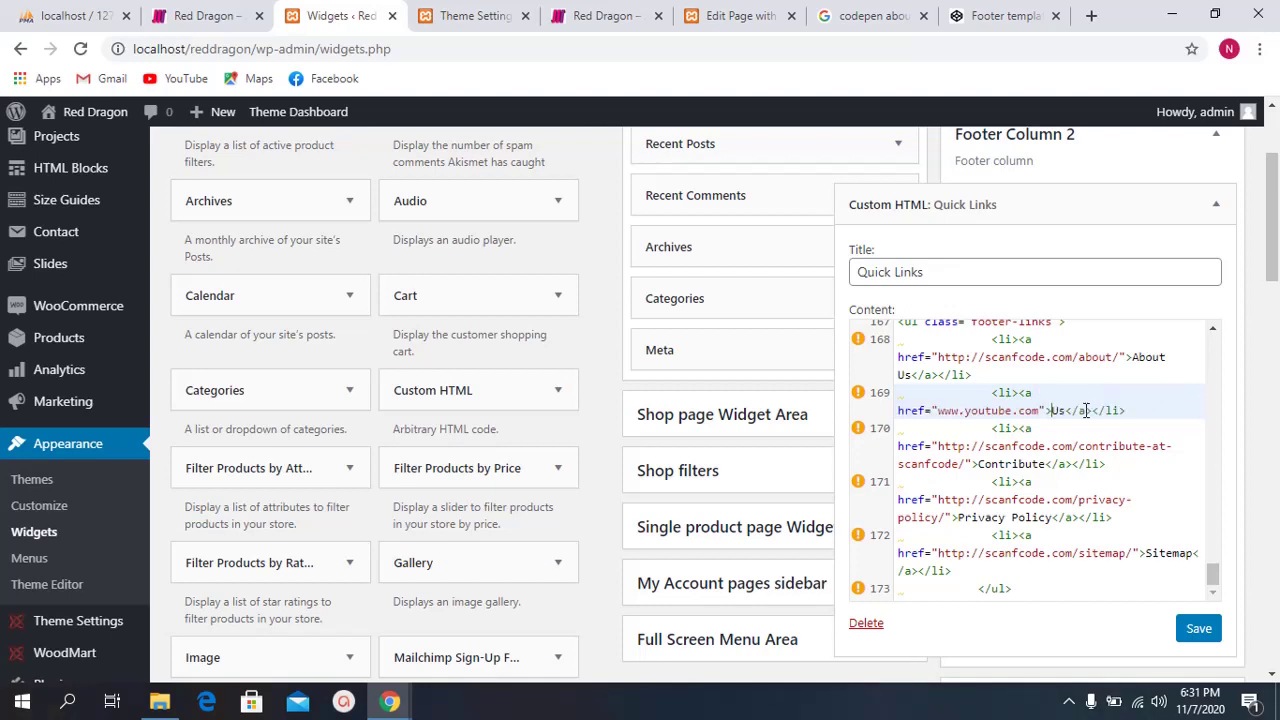
{"action": "key", "text": "Delete"}
{"action": "key", "text": "Delete"}
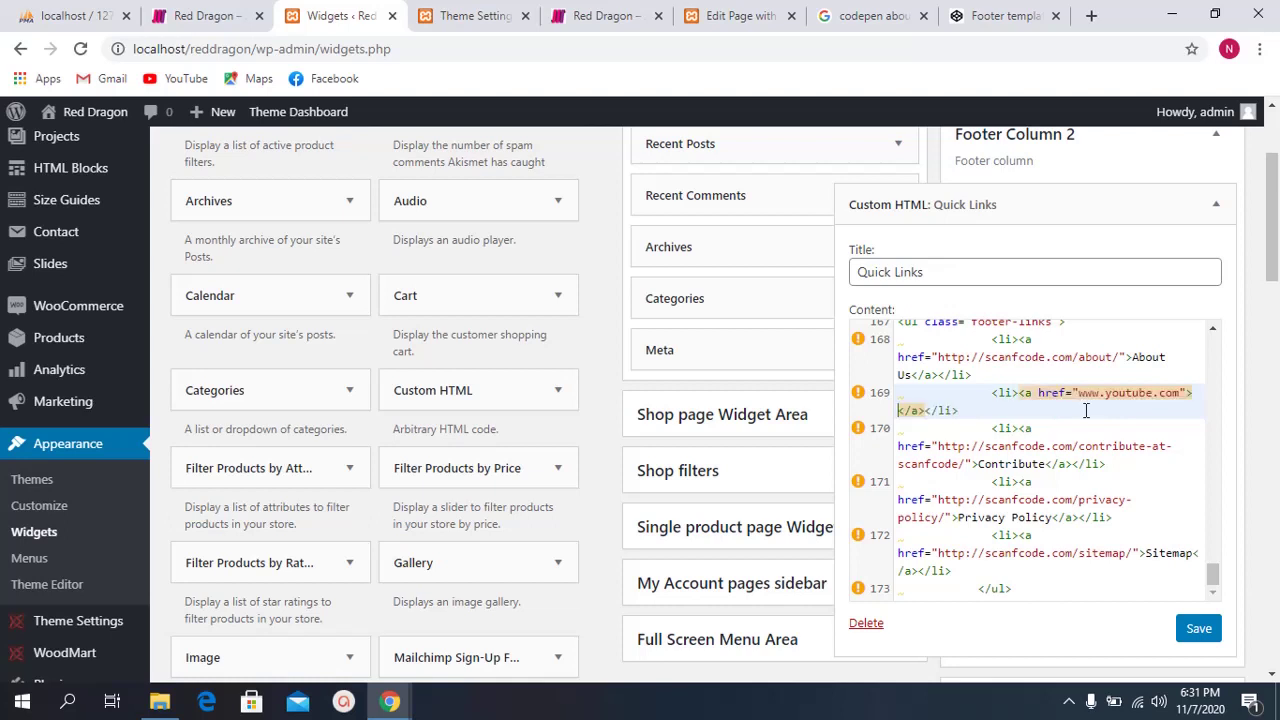
{"action": "type", "text": "Youtube"}
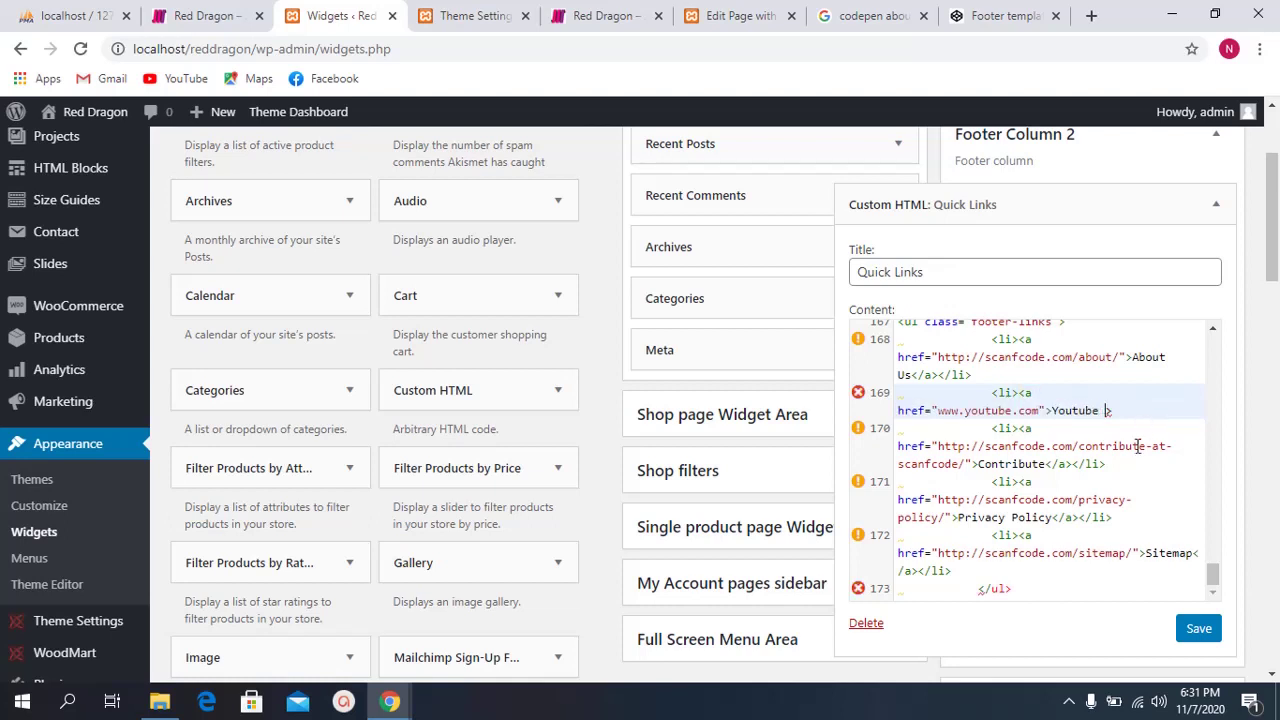
{"action": "left_click", "coordinate": [1123, 421]}
{"action": "scroll", "coordinate": [1122, 420], "scroll_direction": "down", "scroll_amount": 1}
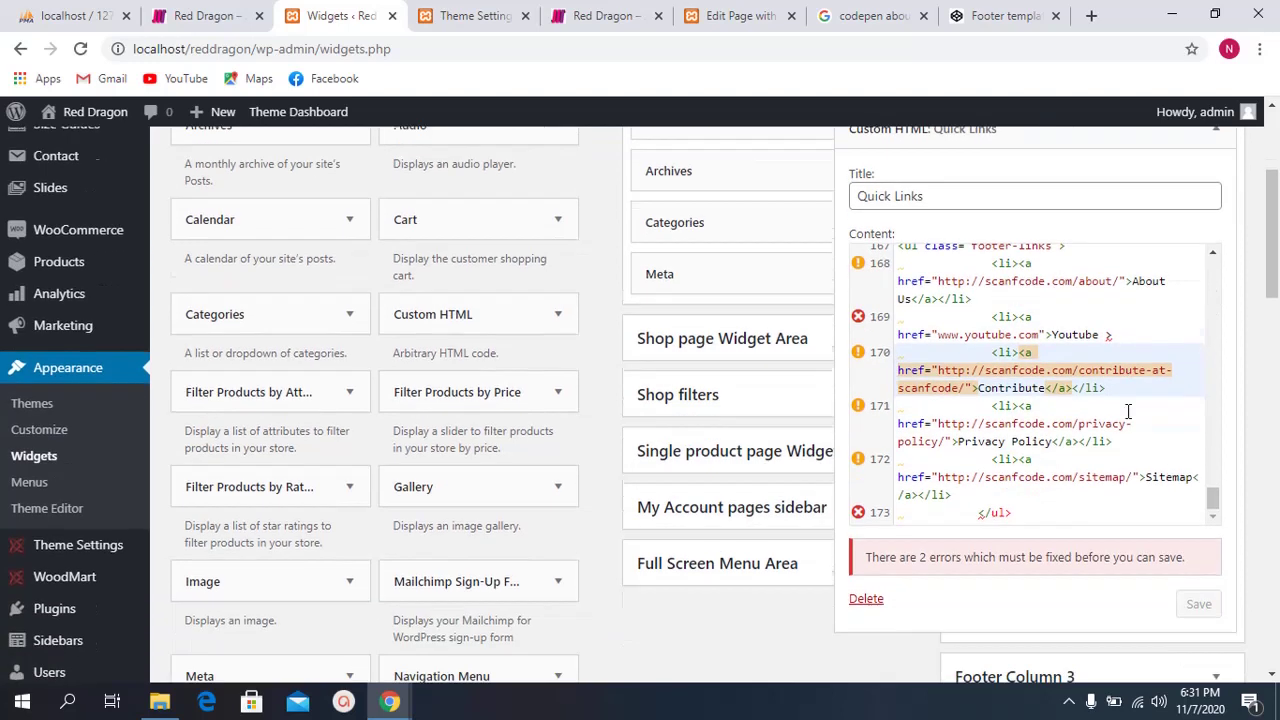
{"action": "left_click", "coordinate": [1123, 325]}
{"action": "key", "text": "ctrl+z"}
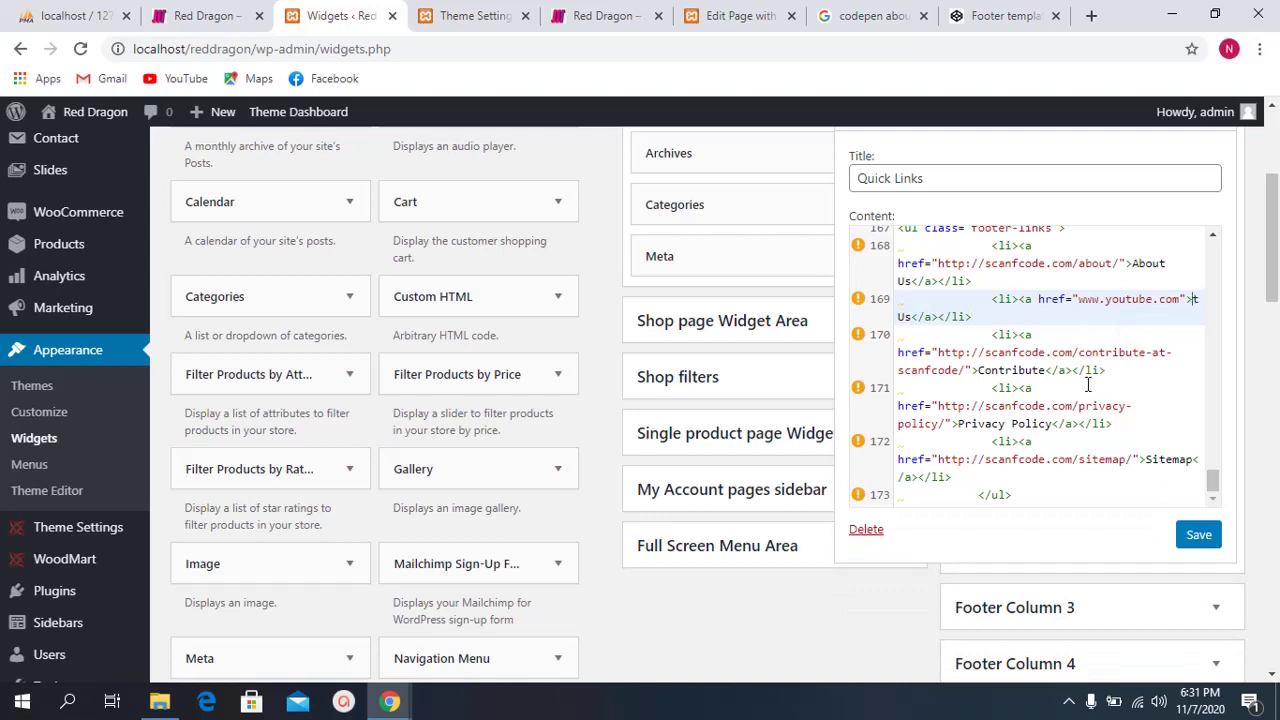
{"action": "key", "text": "ctrl+z"}
{"action": "left_click", "coordinate": [1205, 540]}
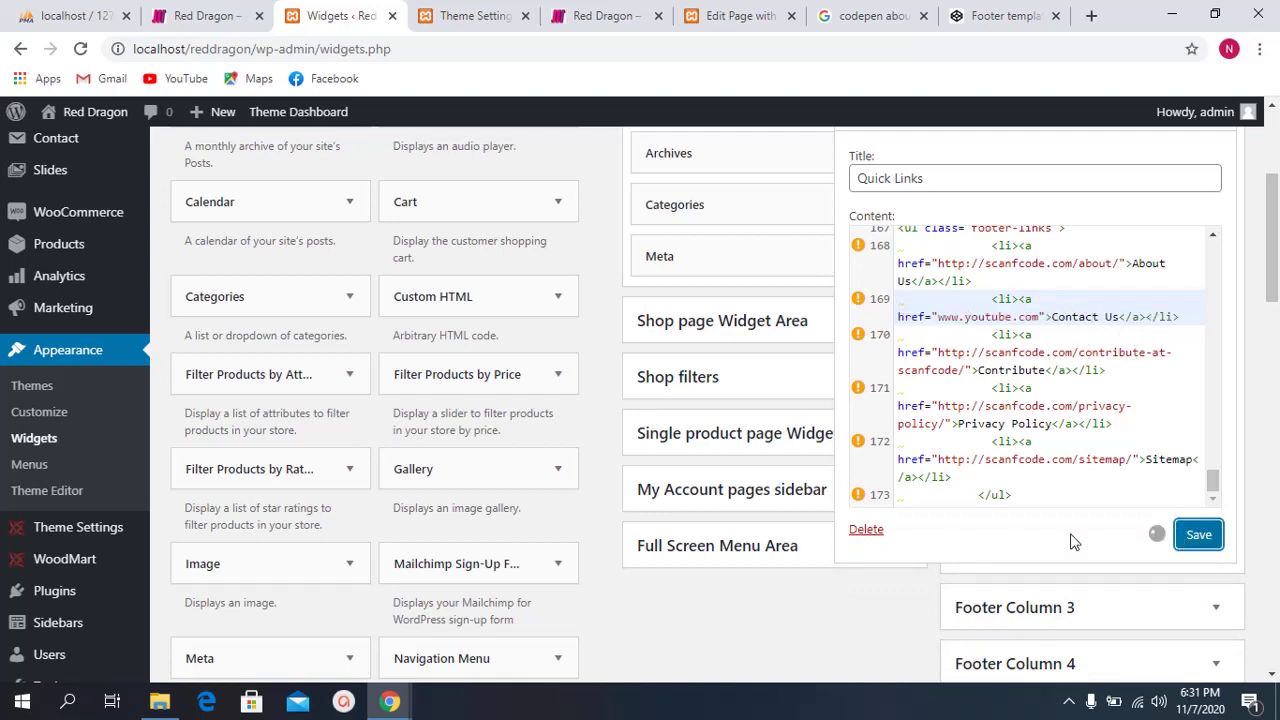
{"action": "left_click", "coordinate": [910, 531]}
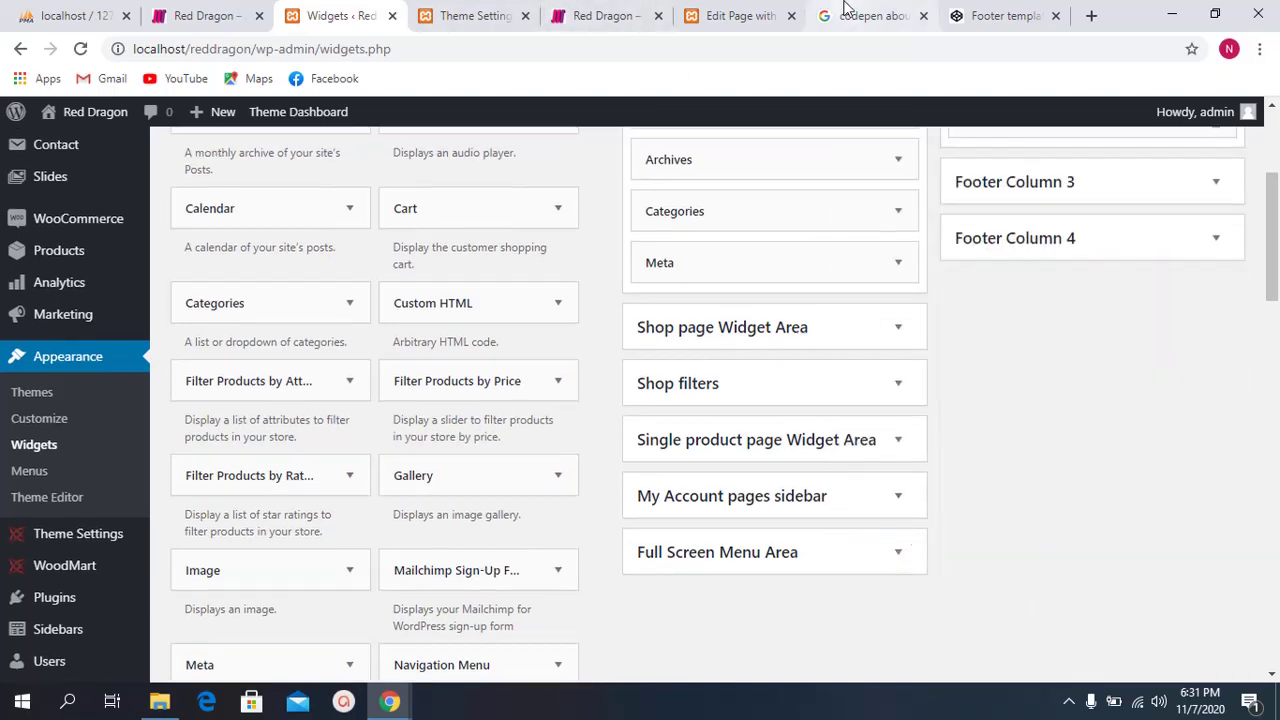
{"action": "left_click", "coordinate": [737, 15]}
Step: Reload the live site and follow the footer's Contact Us link, which opens a 404 page
{"action": "left_click", "coordinate": [617, 15]}
{"action": "key", "text": "F5"}
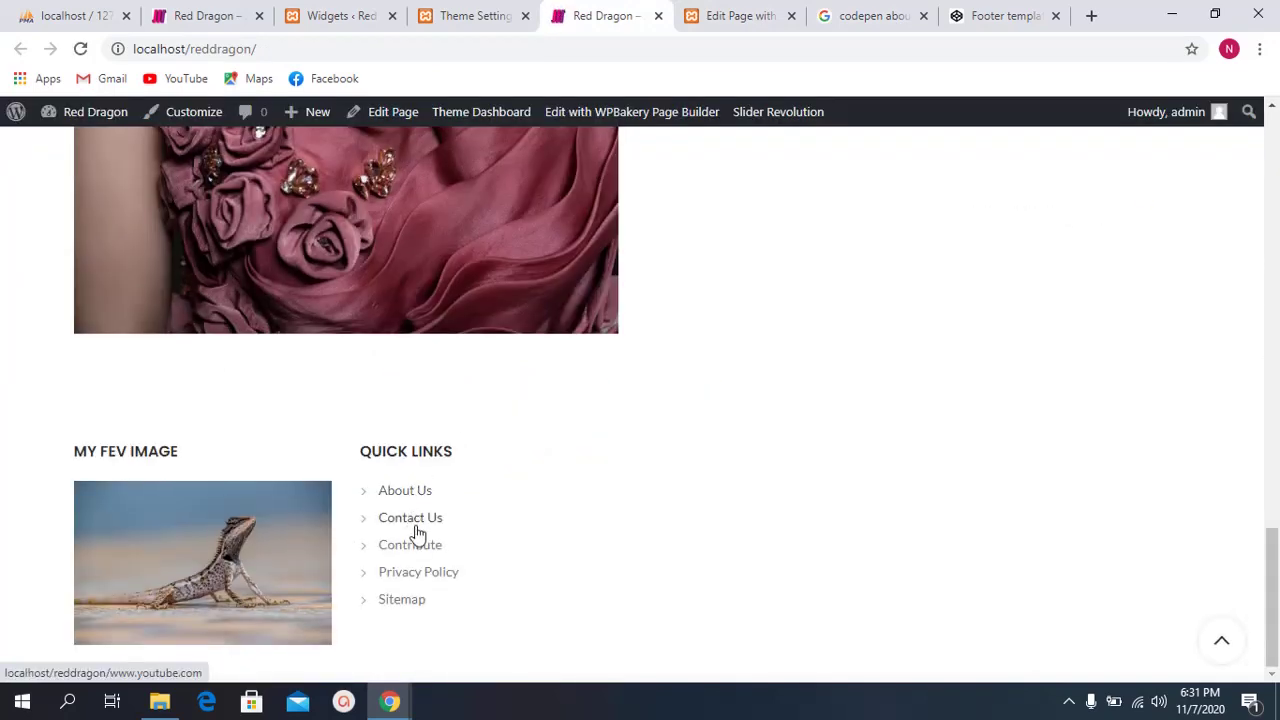
{"action": "left_click", "coordinate": [416, 528]}
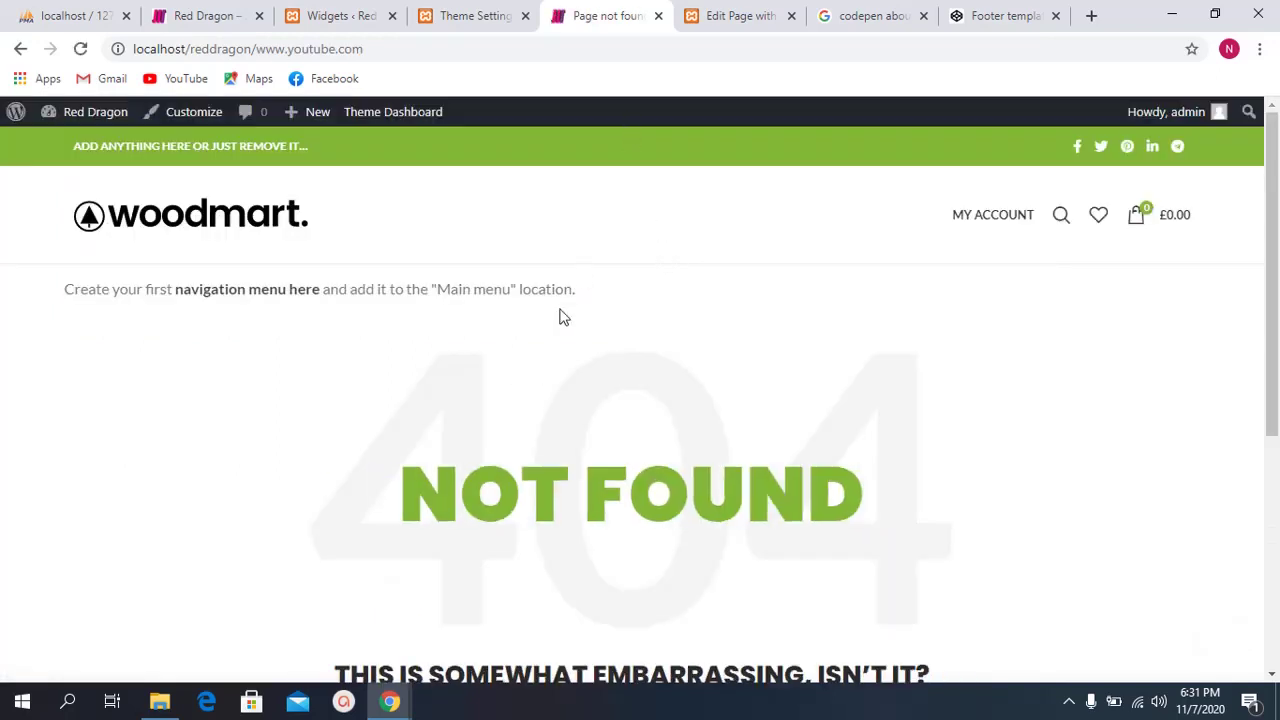
{"action": "scroll", "coordinate": [487, 382], "scroll_direction": "down", "scroll_amount": 2}
{"action": "left_click_drag", "start_coordinate": [487, 382], "coordinate": [714, 308]}
{"action": "left_click", "coordinate": [714, 308]}
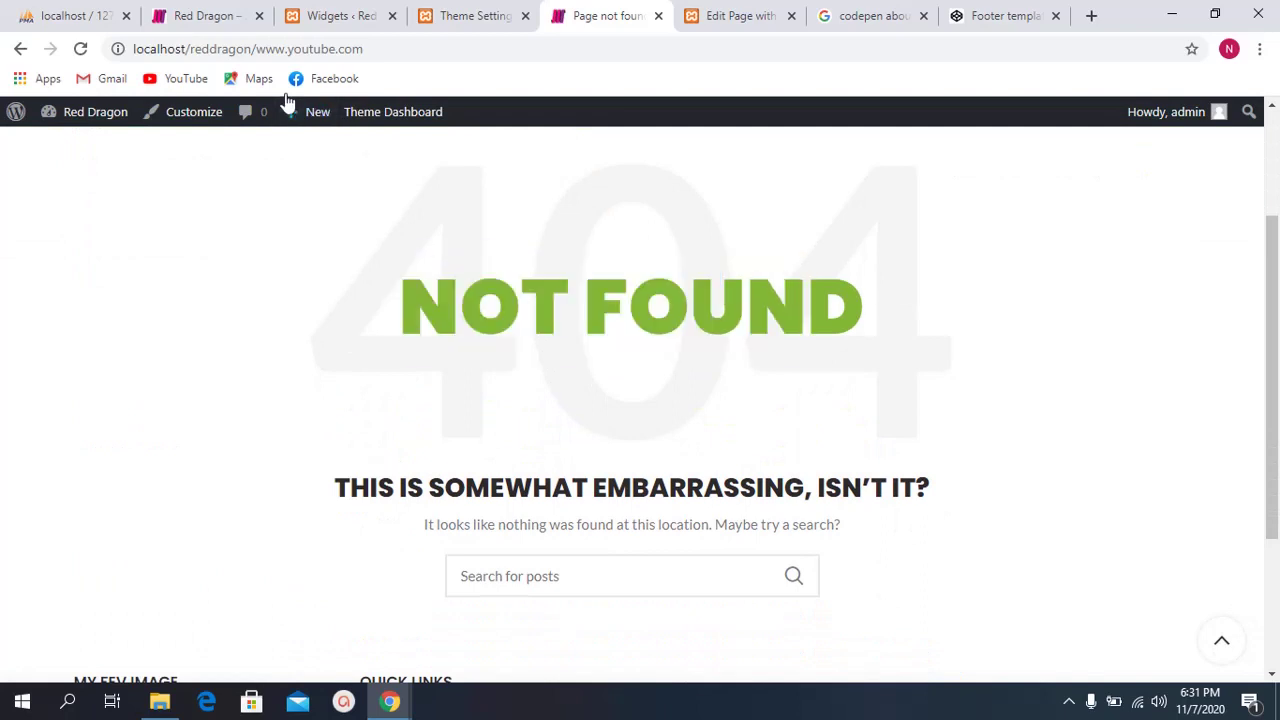
{"action": "left_click", "coordinate": [255, 47]}
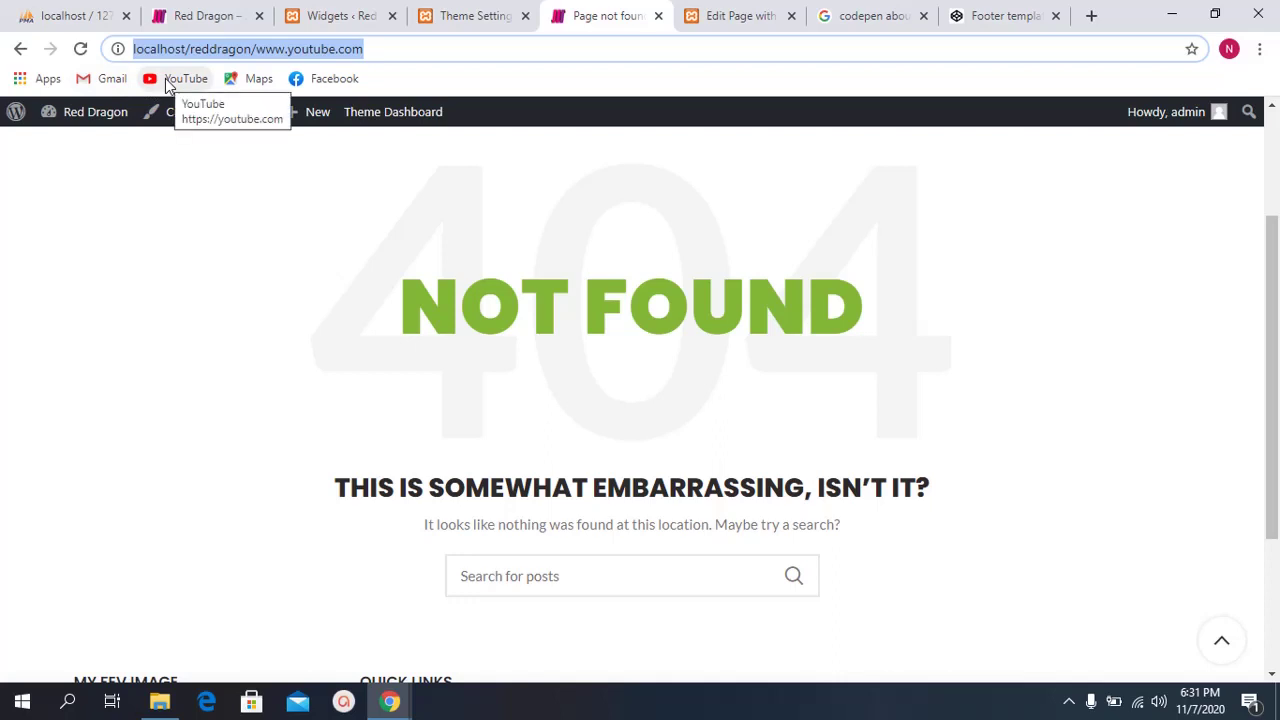
{"action": "right_click", "coordinate": [167, 86]}
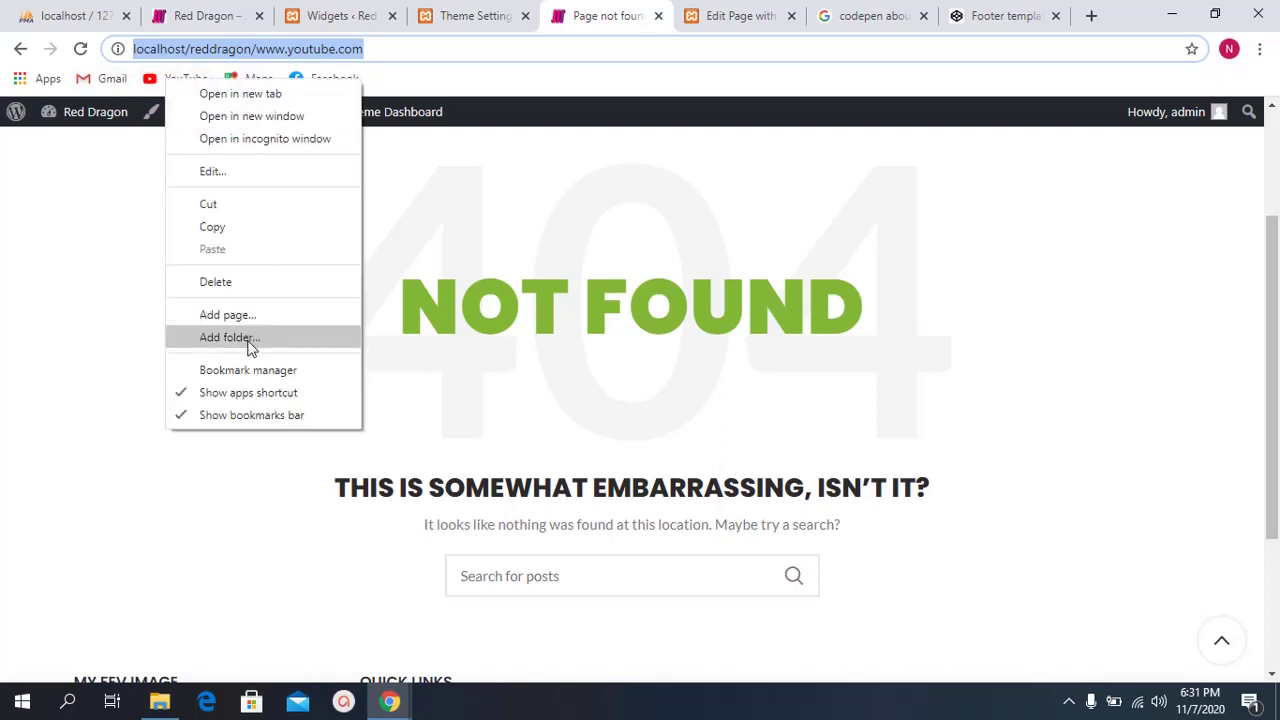
{"action": "left_click", "coordinate": [240, 240]}
{"action": "left_click", "coordinate": [350, 15]}
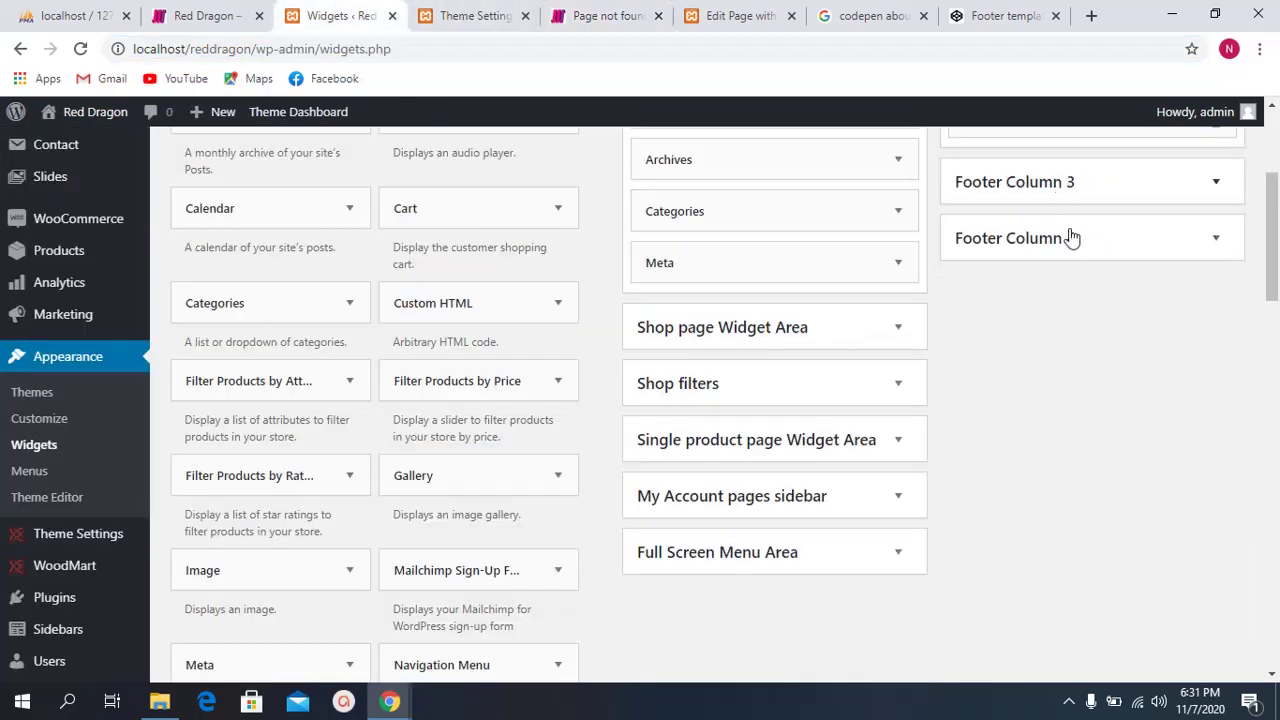
{"action": "scroll", "coordinate": [1123, 314], "scroll_direction": "up", "scroll_amount": 3}
{"action": "left_click", "coordinate": [1118, 394]}
{"action": "scroll", "coordinate": [1078, 421], "scroll_direction": "down", "scroll_amount": 2}
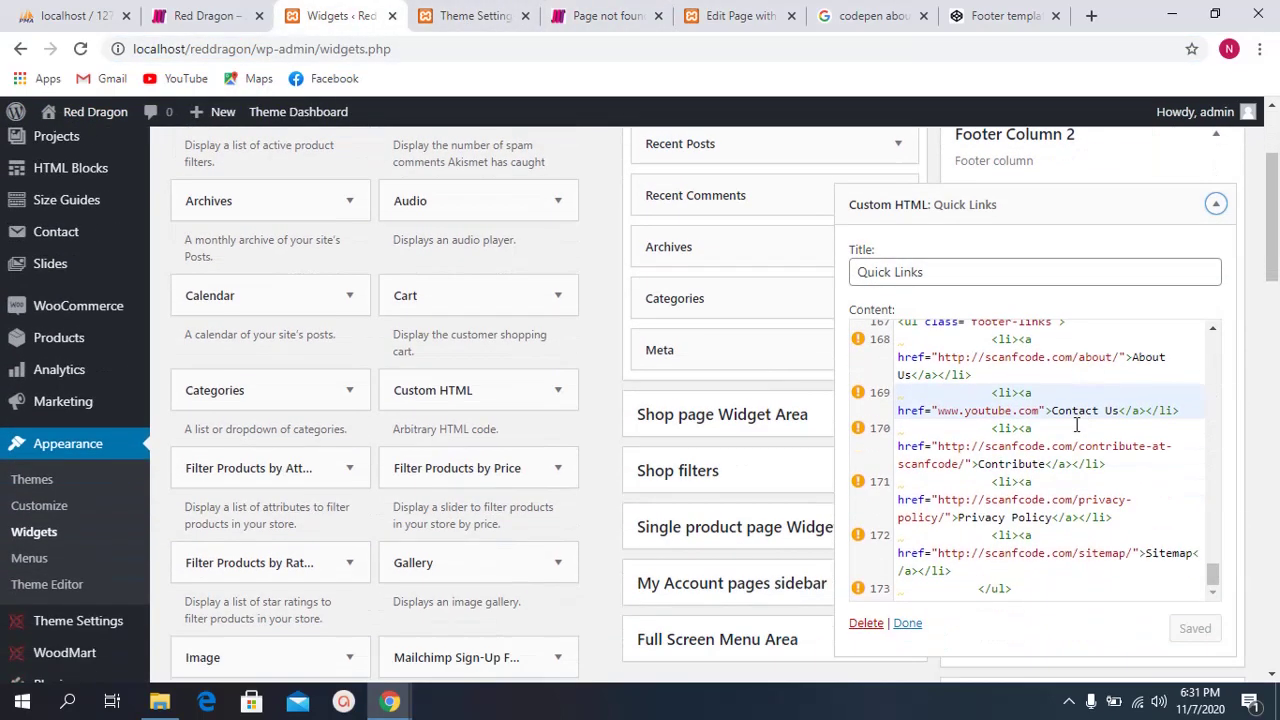
{"action": "left_click_drag", "start_coordinate": [1040, 410], "coordinate": [940, 416]}
{"action": "key", "text": "ctrl+c"}
{"action": "type", "text": "/"}
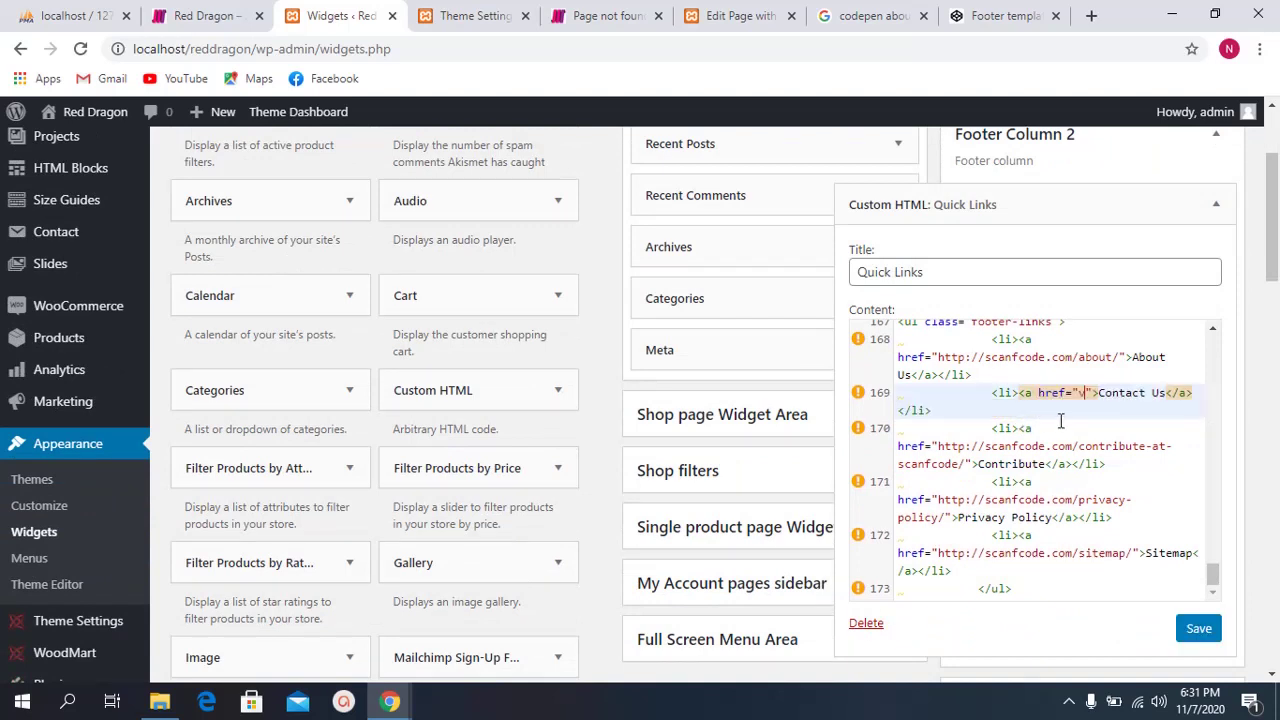
{"action": "key", "text": "BackSpace"}
{"action": "key", "text": "ctrl+v"}
{"action": "left_click", "coordinate": [1196, 628]}
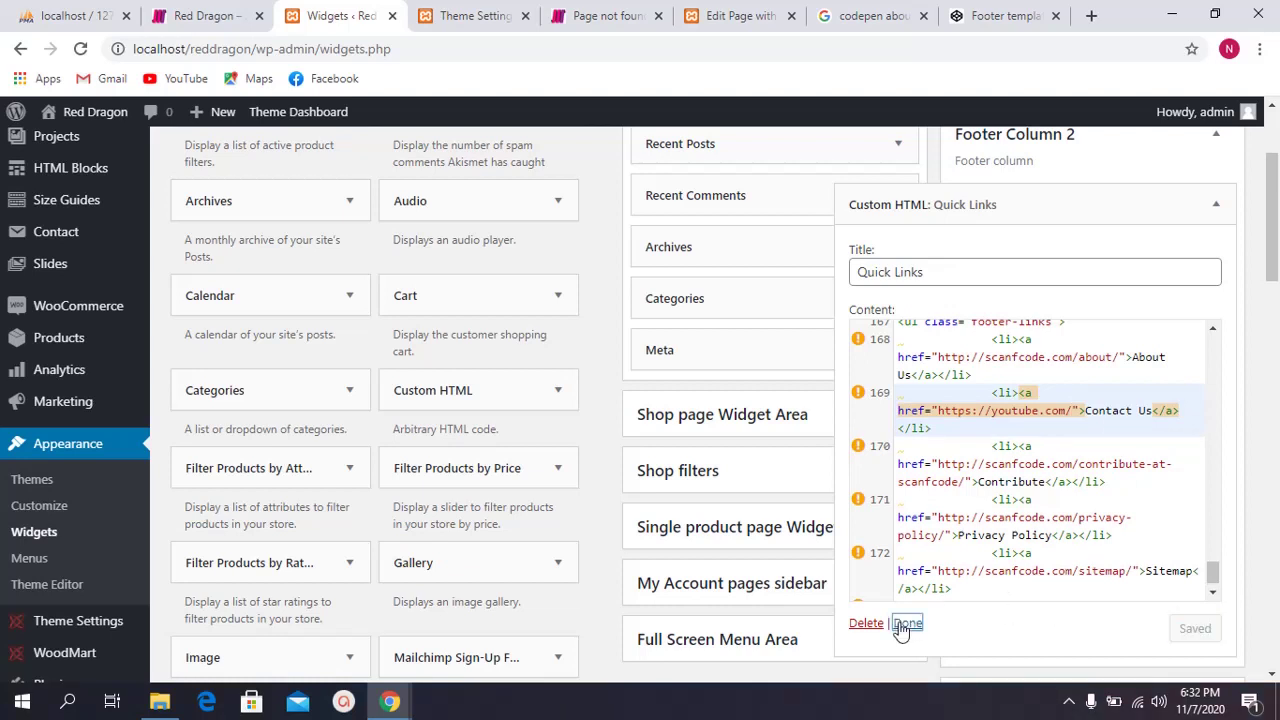
{"action": "left_click", "coordinate": [908, 623]}
{"action": "left_click", "coordinate": [585, 18]}
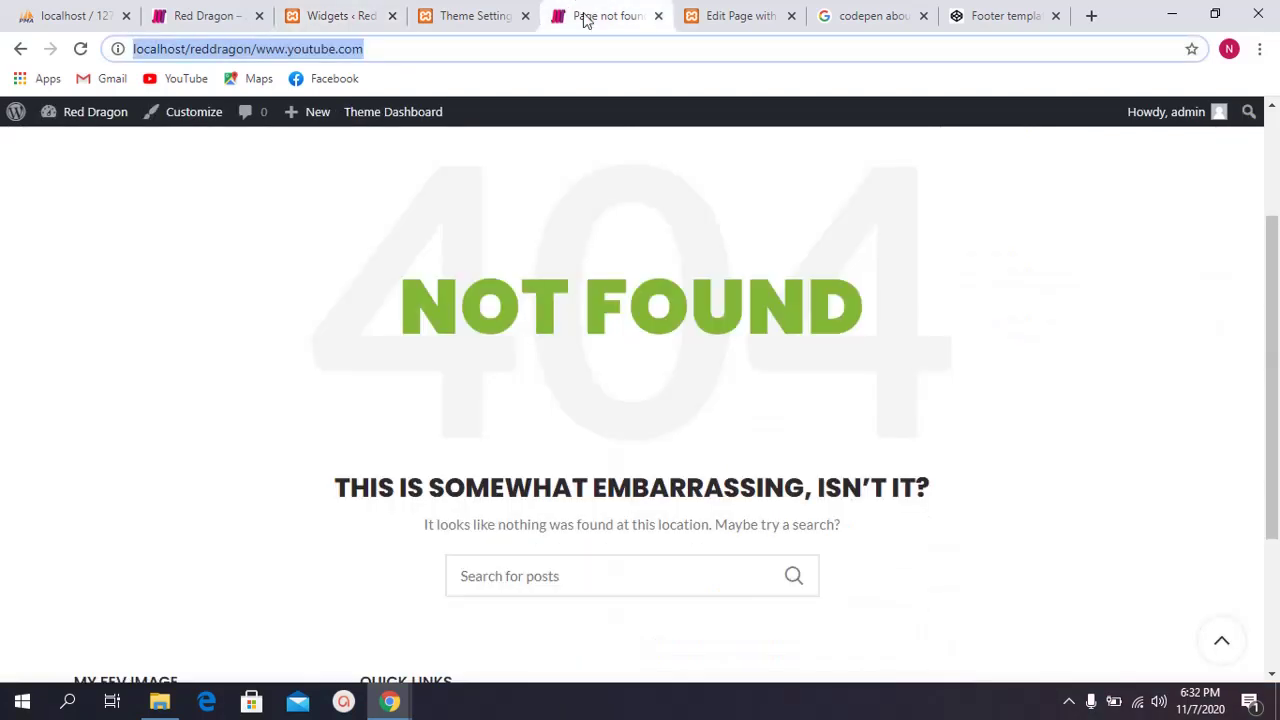
Step: Click the footer's Contact Us link to confirm it opens YouTube, then go back
{"action": "left_click", "coordinate": [19, 51]}
{"action": "scroll", "coordinate": [530, 380], "scroll_direction": "down", "scroll_amount": 3}
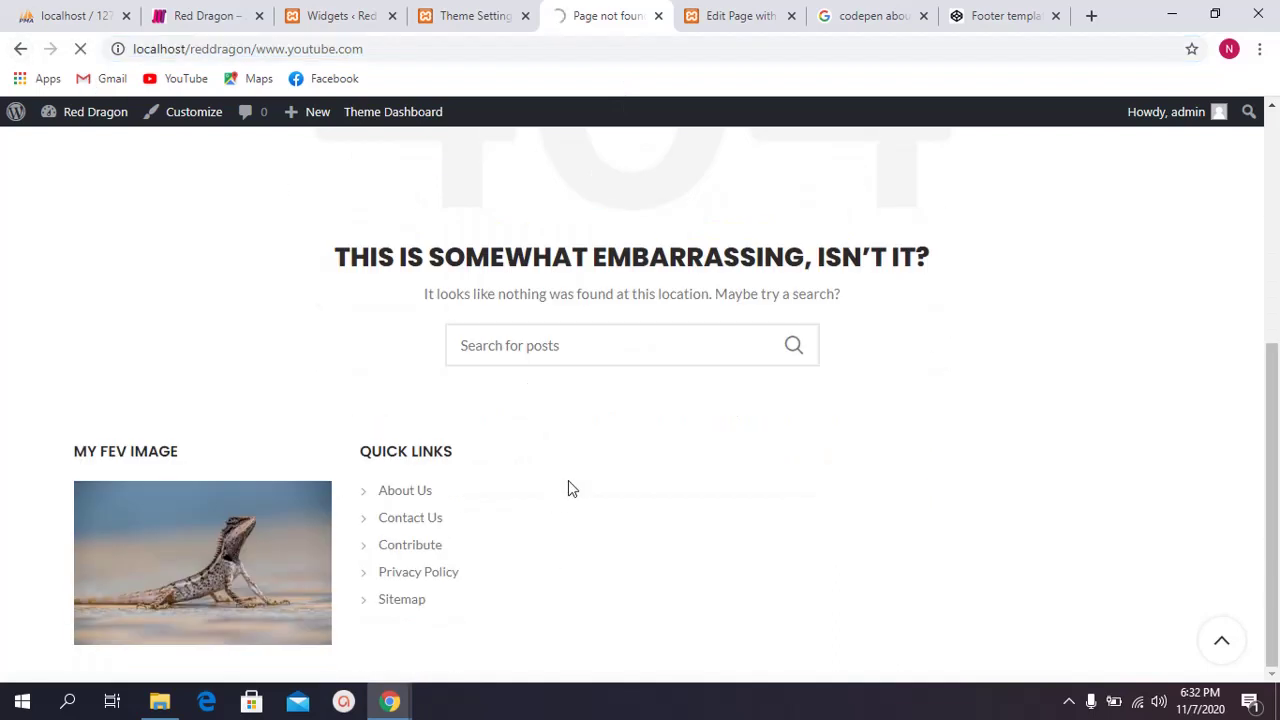
{"action": "left_click", "coordinate": [420, 527]}
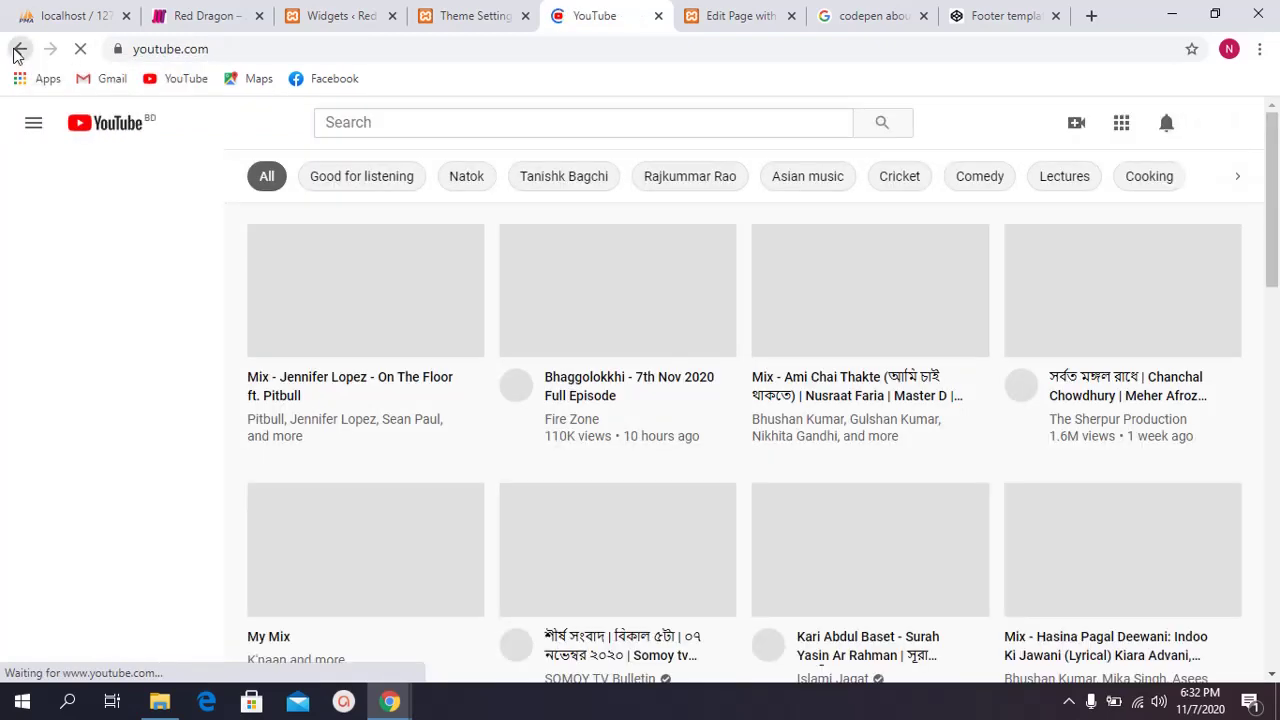
{"action": "left_click", "coordinate": [16, 50]}
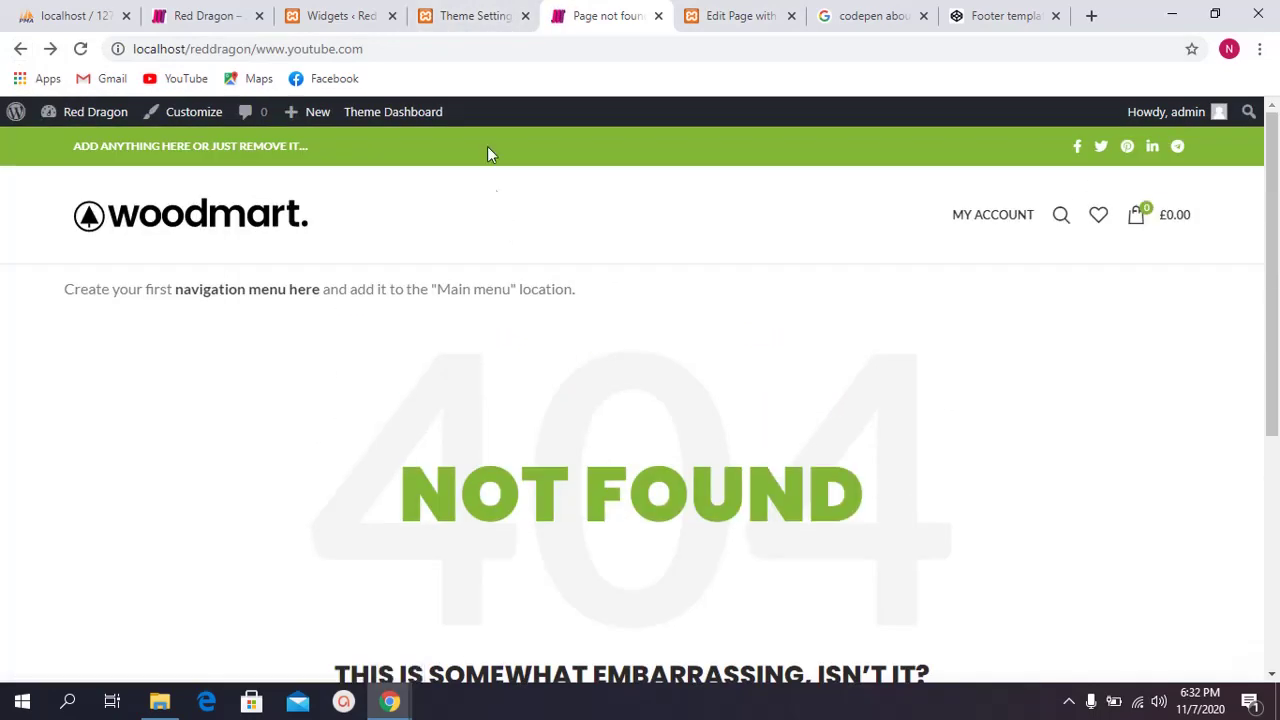
Step: Switch among browser tabs and return to the site's 404 page footer
{"action": "left_click", "coordinate": [480, 16]}
{"action": "left_click", "coordinate": [567, 8]}
{"action": "left_click", "coordinate": [490, 10]}
{"action": "left_click", "coordinate": [340, 12]}
{"action": "left_click", "coordinate": [500, 12]}
{"action": "left_click", "coordinate": [572, 8]}
{"action": "scroll", "coordinate": [590, 417], "scroll_direction": "down", "scroll_amount": 3}
{"action": "scroll", "coordinate": [591, 417], "scroll_direction": "up", "scroll_amount": 3}
{"action": "scroll", "coordinate": [586, 429], "scroll_direction": "down", "scroll_amount": 4}
{"action": "left_click_drag", "start_coordinate": [366, 458], "coordinate": [492, 629]}
{"action": "left_click", "coordinate": [492, 629]}
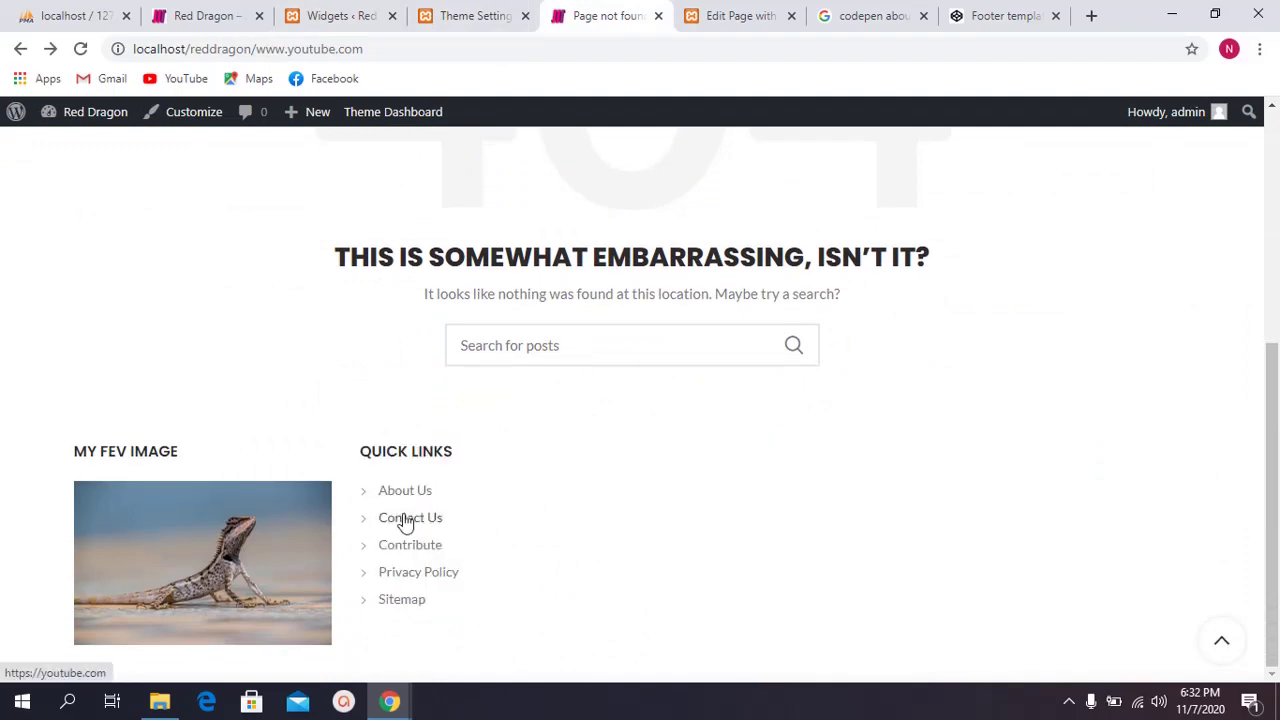
{"action": "scroll", "coordinate": [578, 501], "scroll_direction": "up", "scroll_amount": 5}
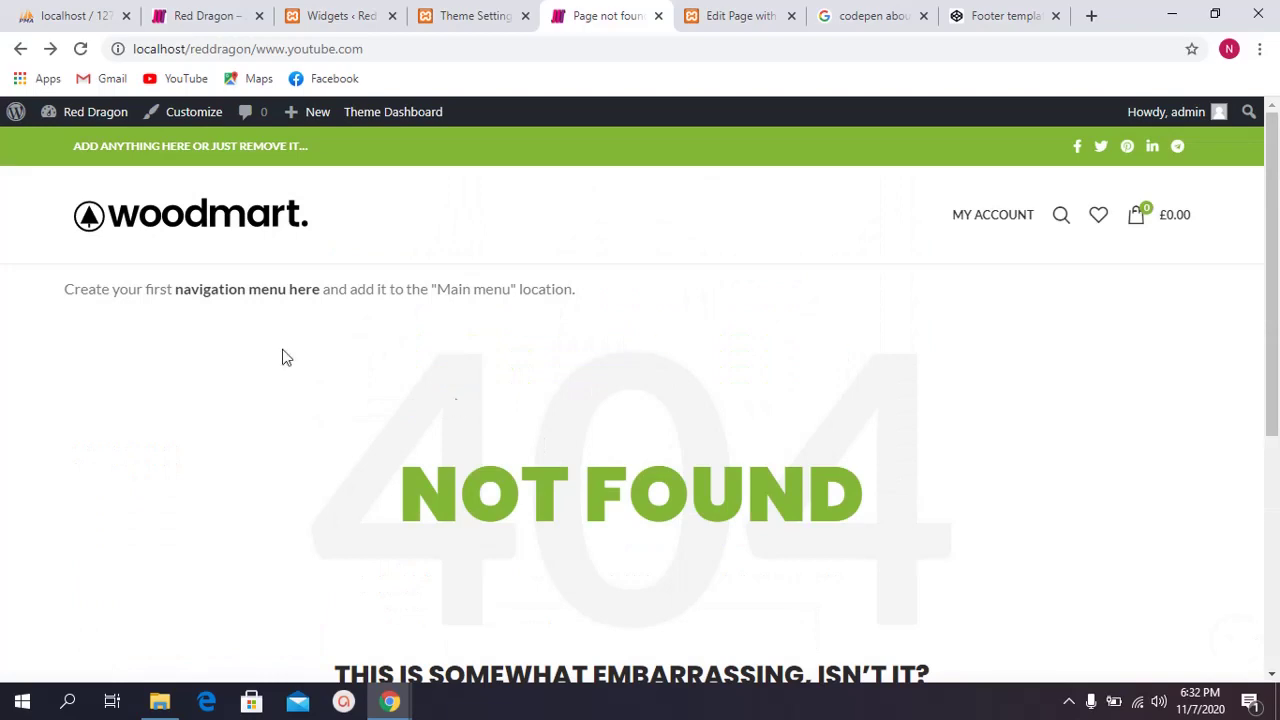
Step: Open the home page via the woodmart logo and scroll through it before moving to Google
{"action": "left_click", "coordinate": [187, 212]}
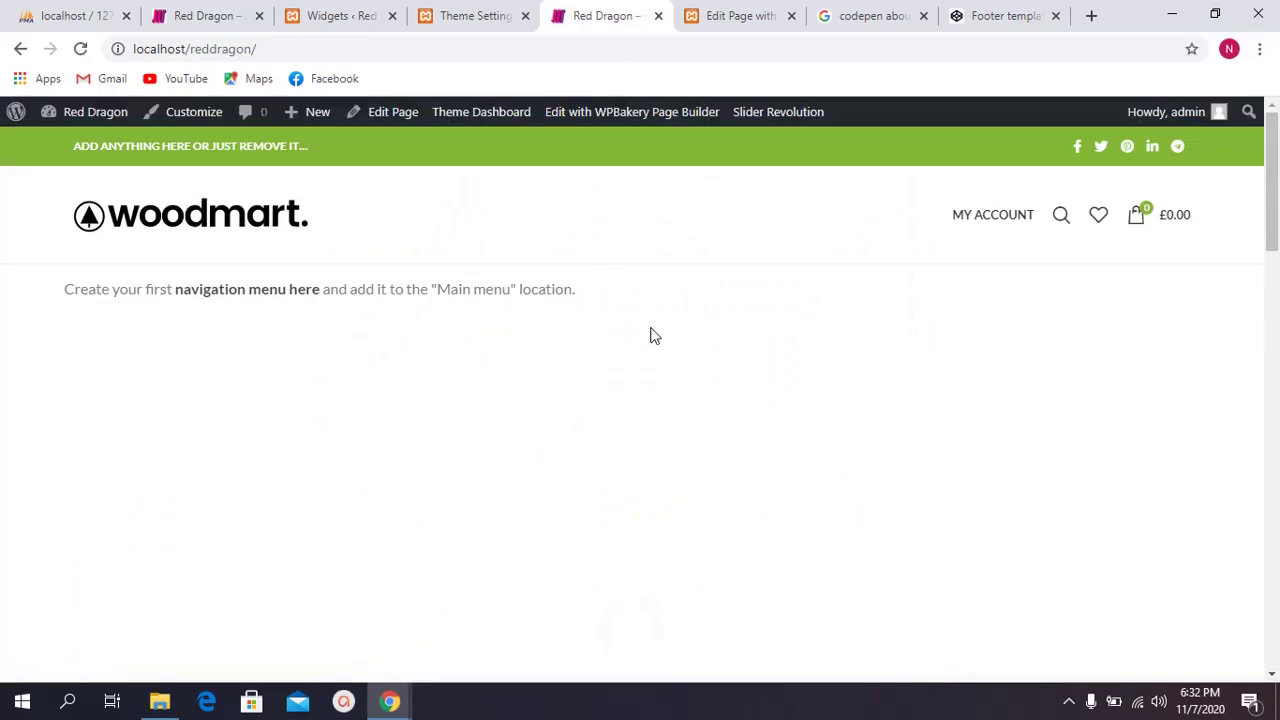
{"action": "scroll", "coordinate": [643, 326], "scroll_direction": "down", "scroll_amount": 5}
{"action": "scroll", "coordinate": [643, 326], "scroll_direction": "up", "scroll_amount": 2}
{"action": "scroll", "coordinate": [643, 326], "scroll_direction": "down", "scroll_amount": 2}
{"action": "scroll", "coordinate": [643, 326], "scroll_direction": "up", "scroll_amount": 5}
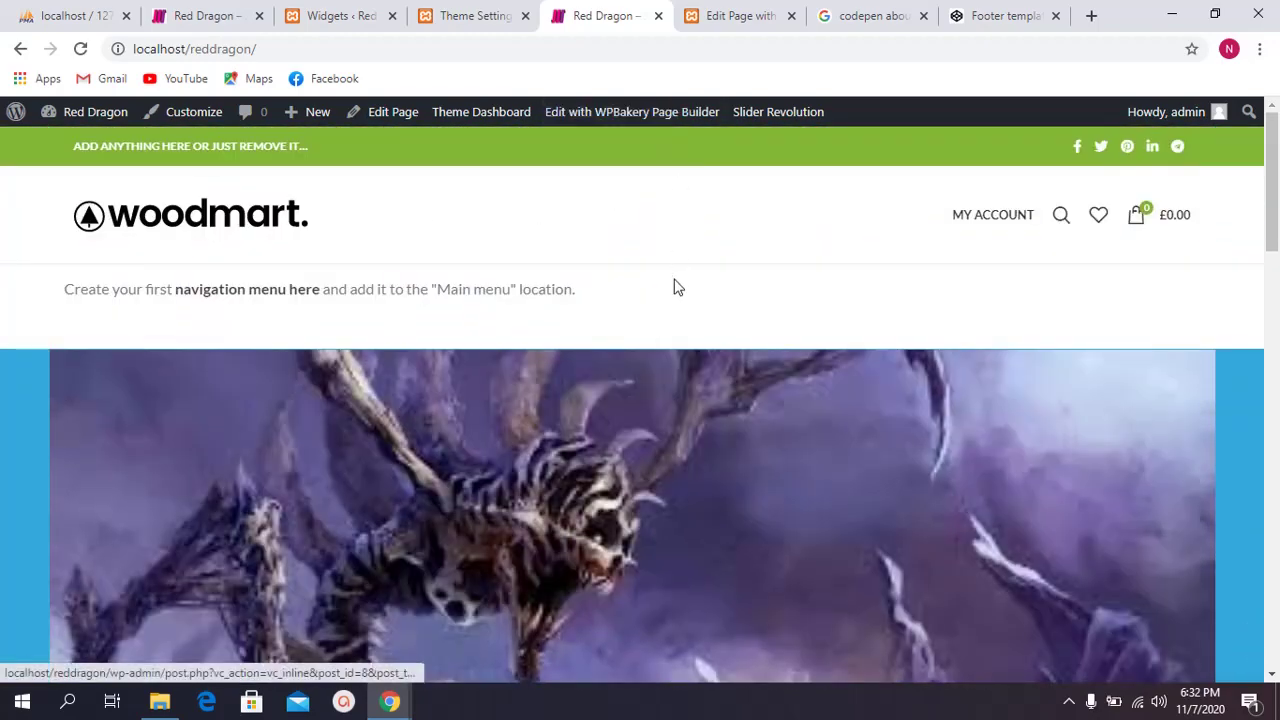
{"action": "scroll", "coordinate": [675, 295], "scroll_direction": "down", "scroll_amount": 2}
{"action": "scroll", "coordinate": [673, 300], "scroll_direction": "down", "scroll_amount": 15}
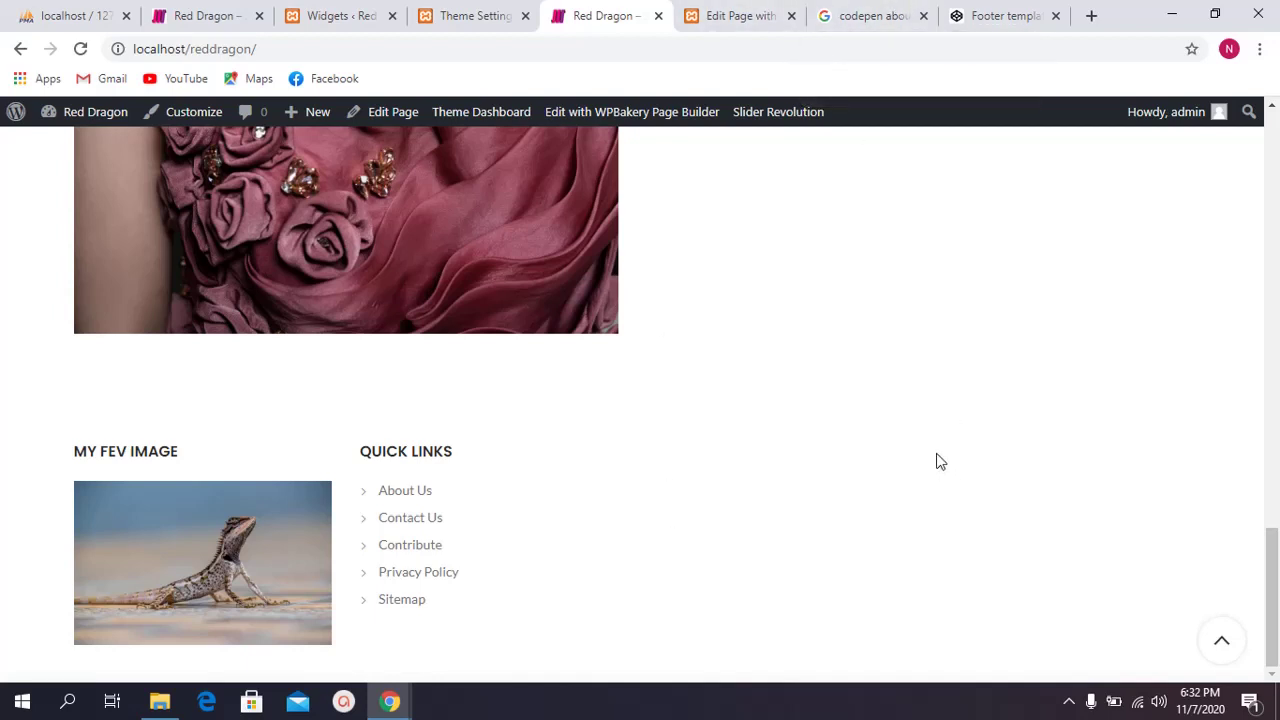
{"action": "scroll", "coordinate": [735, 250], "scroll_direction": "up", "scroll_amount": 18}
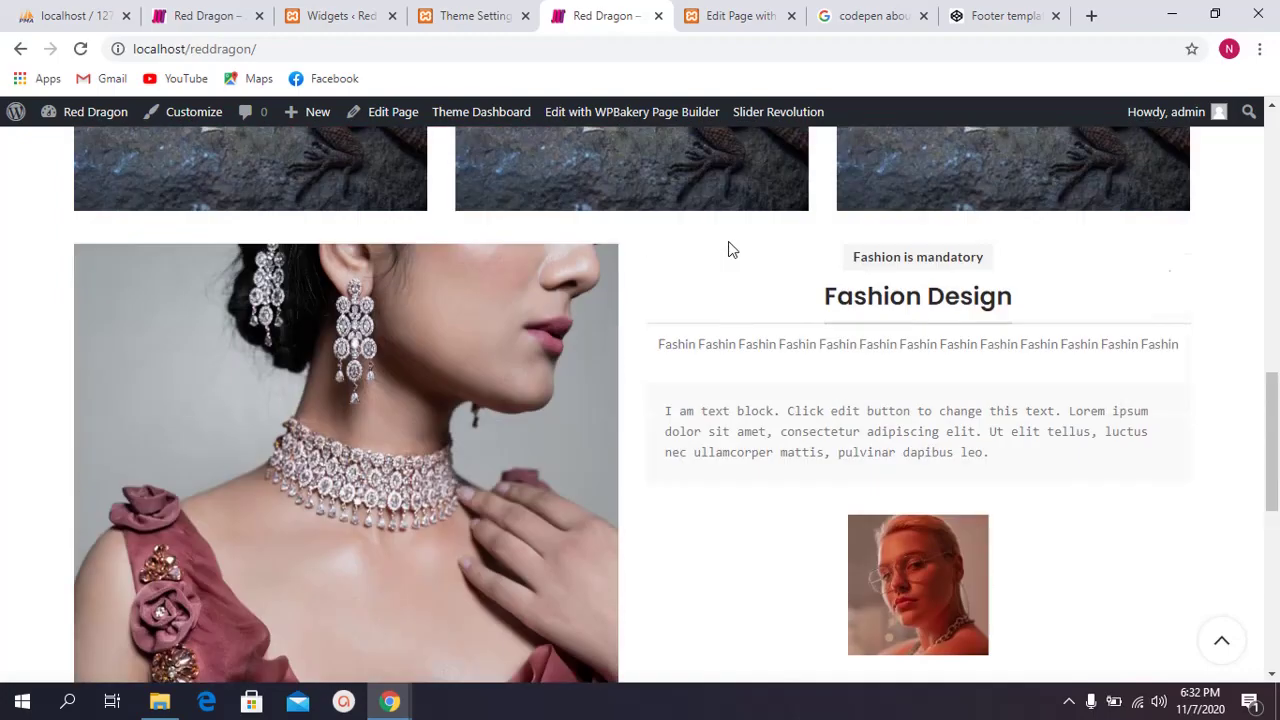
{"action": "scroll", "coordinate": [737, 235], "scroll_direction": "down", "scroll_amount": 7}
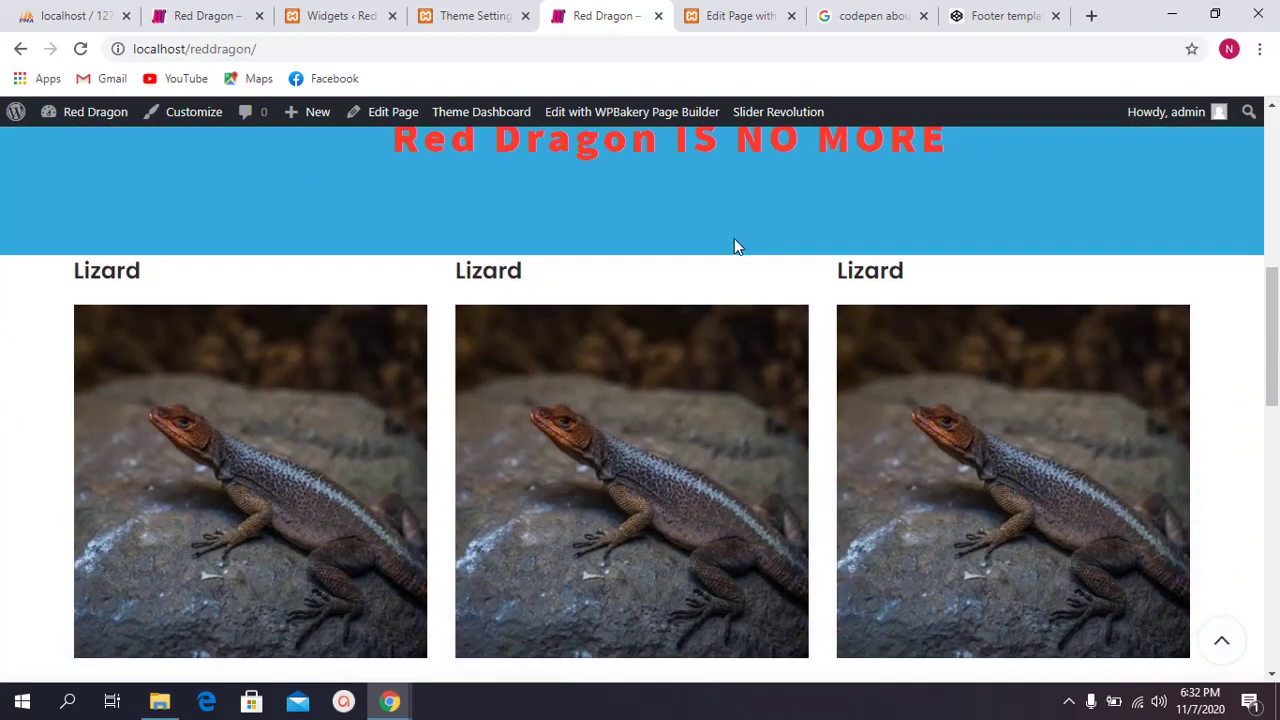
{"action": "scroll", "coordinate": [740, 241], "scroll_direction": "down", "scroll_amount": 5}
{"action": "scroll", "coordinate": [845, 330], "scroll_direction": "up", "scroll_amount": 4}
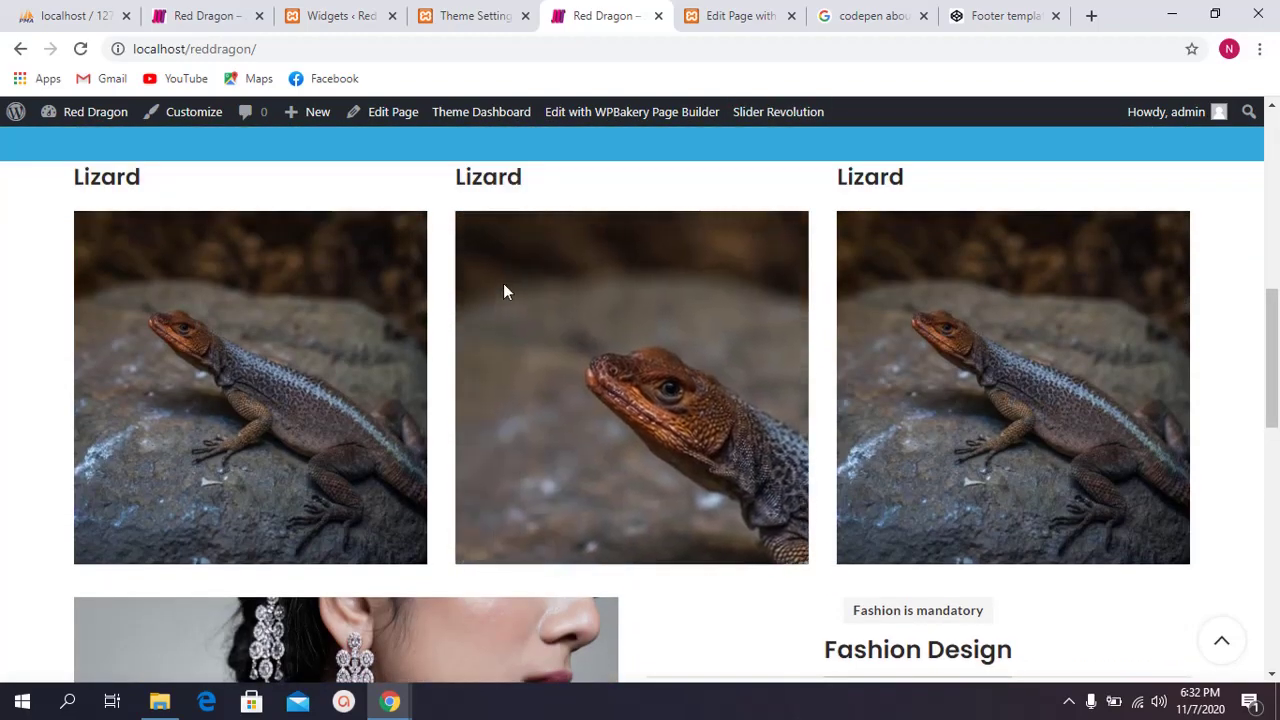
{"action": "scroll", "coordinate": [522, 284], "scroll_direction": "down", "scroll_amount": 1}
{"action": "left_click", "coordinate": [878, 12]}
Step: Delete the 'codepen about us footer' query from the Google search box
{"action": "scroll", "coordinate": [414, 160], "scroll_direction": "up", "scroll_amount": 2}
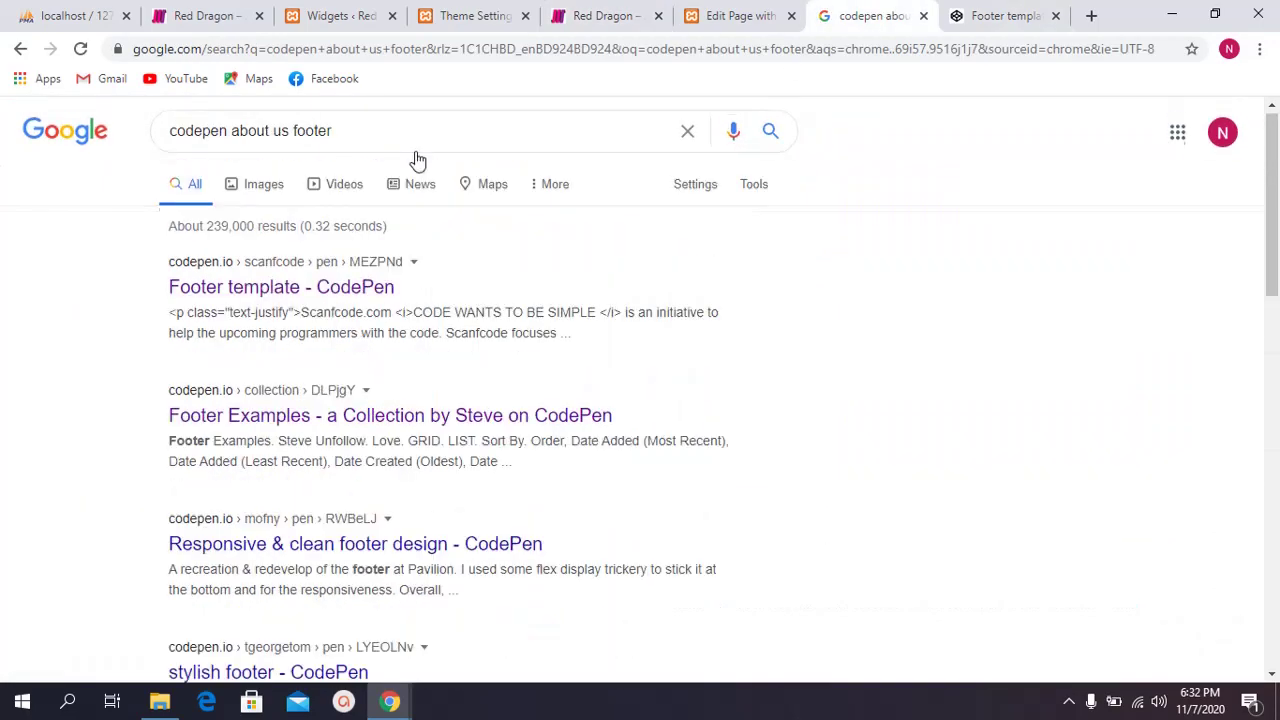
{"action": "left_click_drag", "start_coordinate": [349, 134], "coordinate": [5, 163]}
{"action": "key", "text": "BackSpace"}
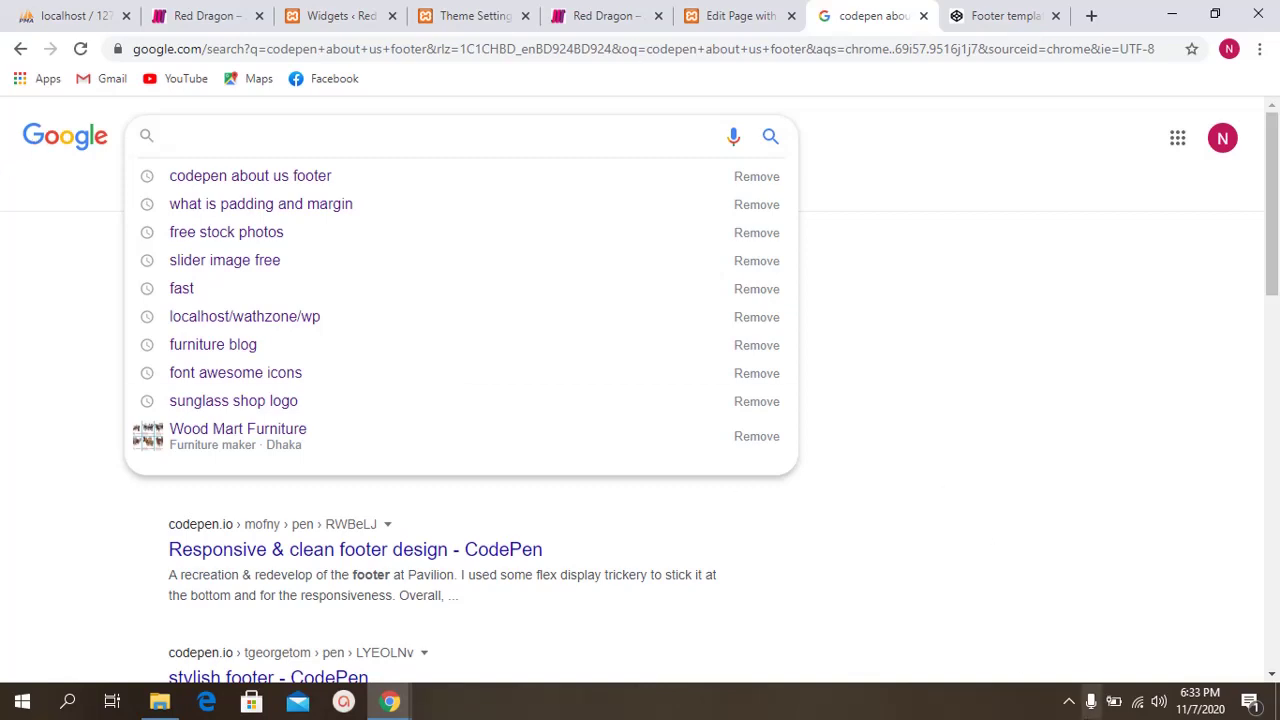
{"action": "left_click", "coordinate": [1068, 702]}
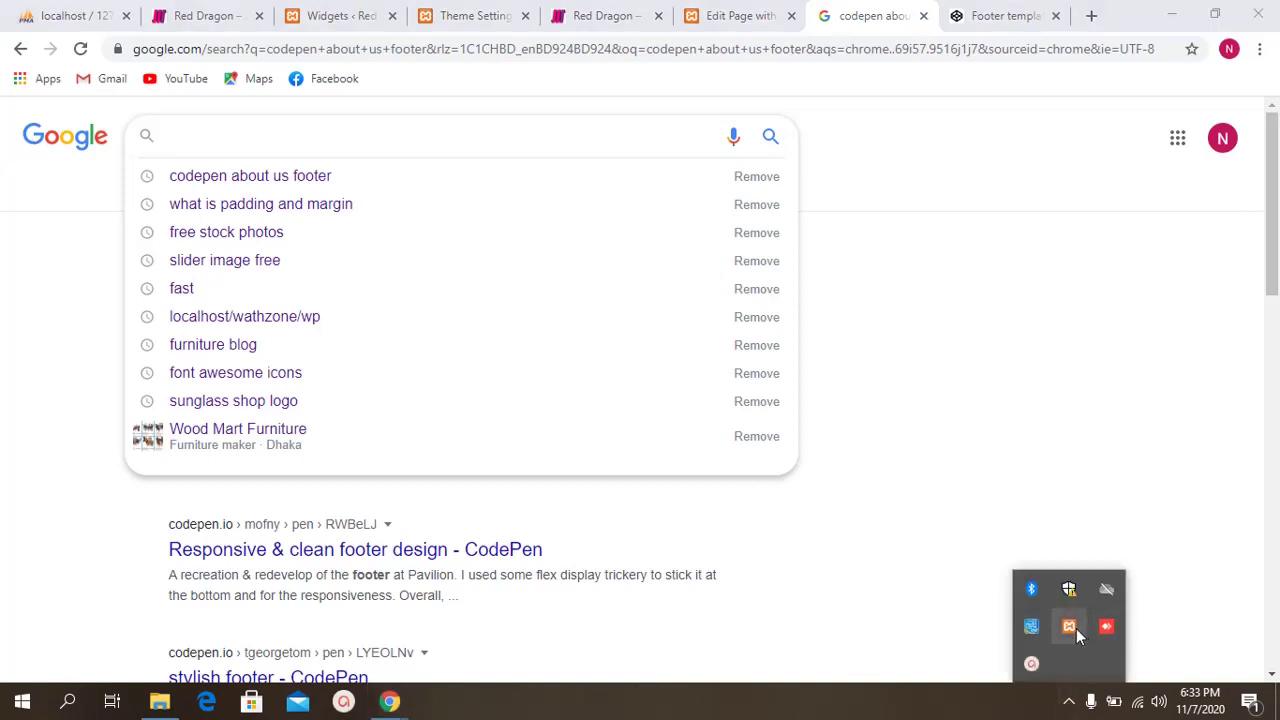